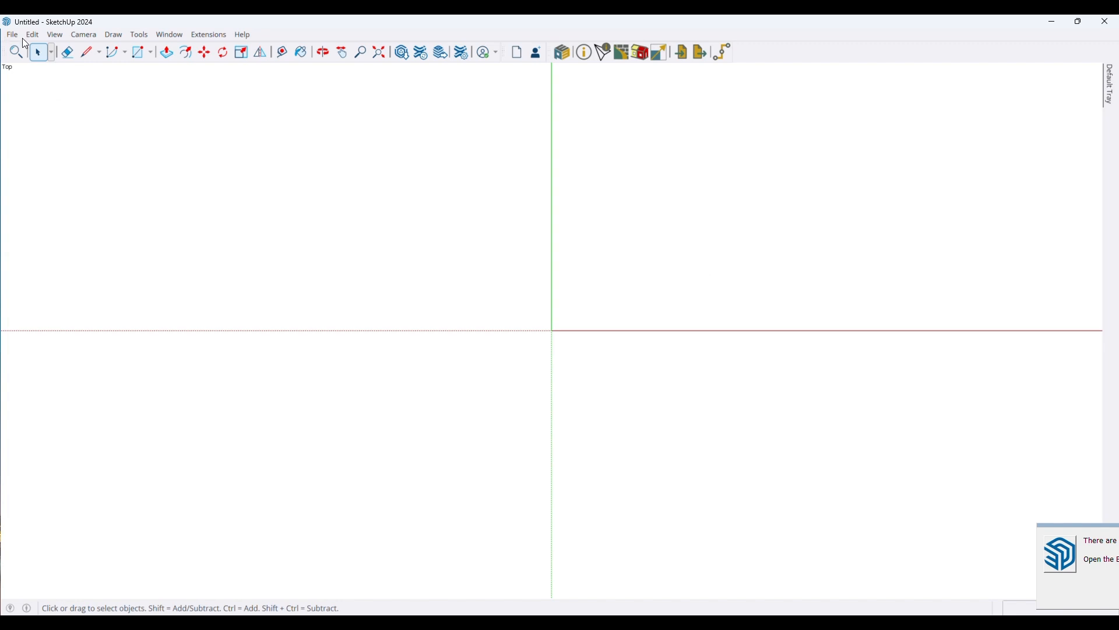
# - Open the recent multifamily wizard.skp model and display its HVAC system schematic with the HVAC outliner
pyautogui.click(12, 35)
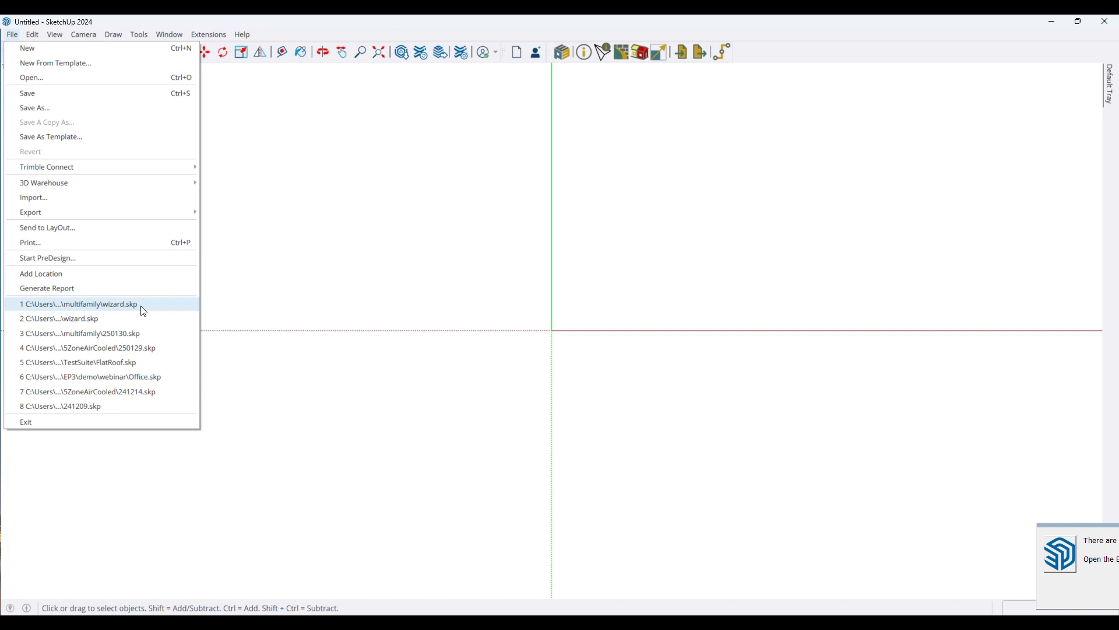
pyautogui.click(86, 304)
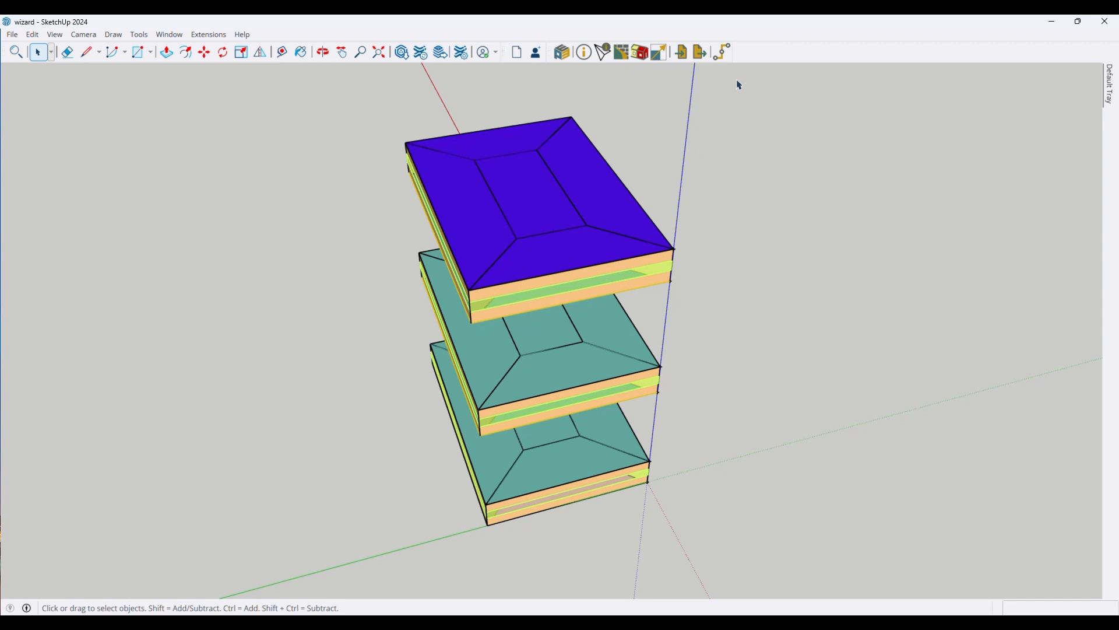
pyautogui.click(725, 52)
pyautogui.click(725, 70)
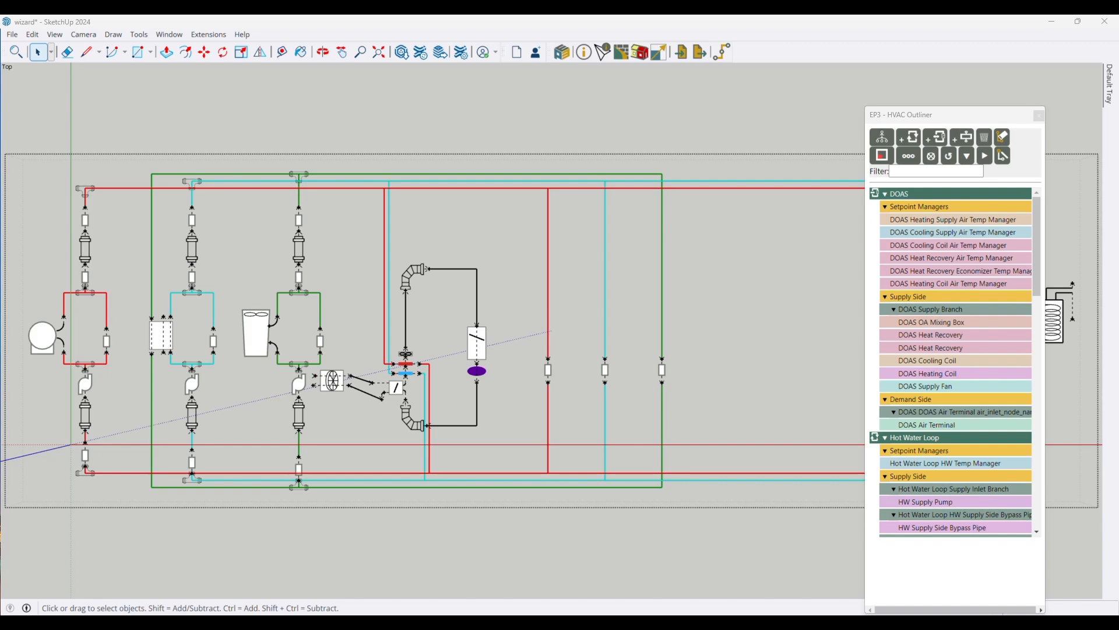
# - Filter the schedules and internal loads list to object types in use, close it and display the building geometry outliner
pyautogui.moveTo(606, 119); pyautogui.dragTo(392, 171)
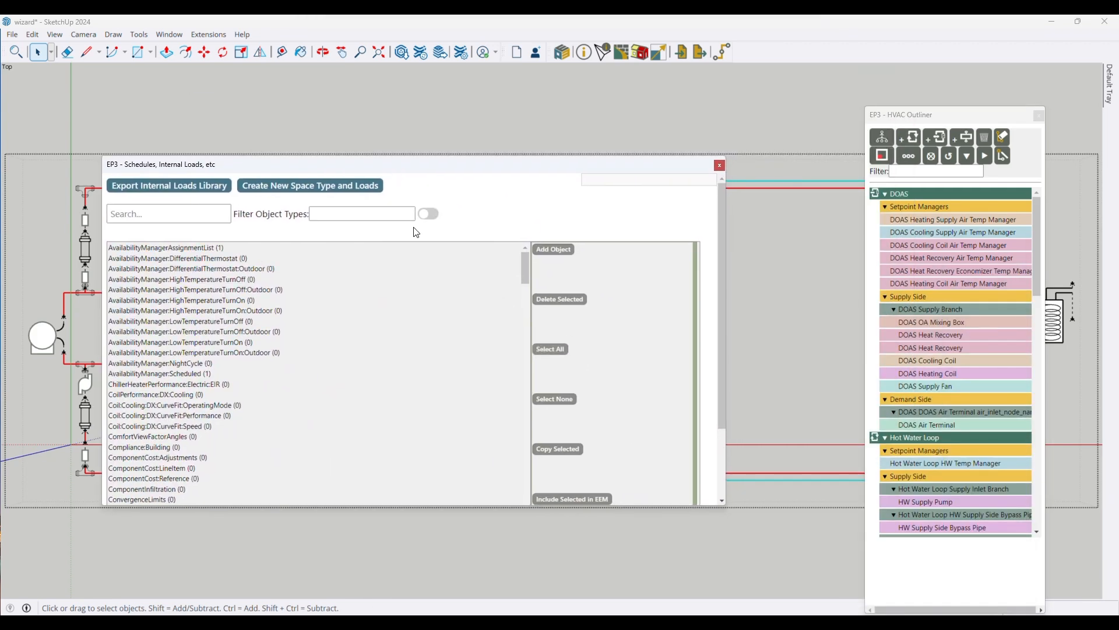
pyautogui.click(429, 213)
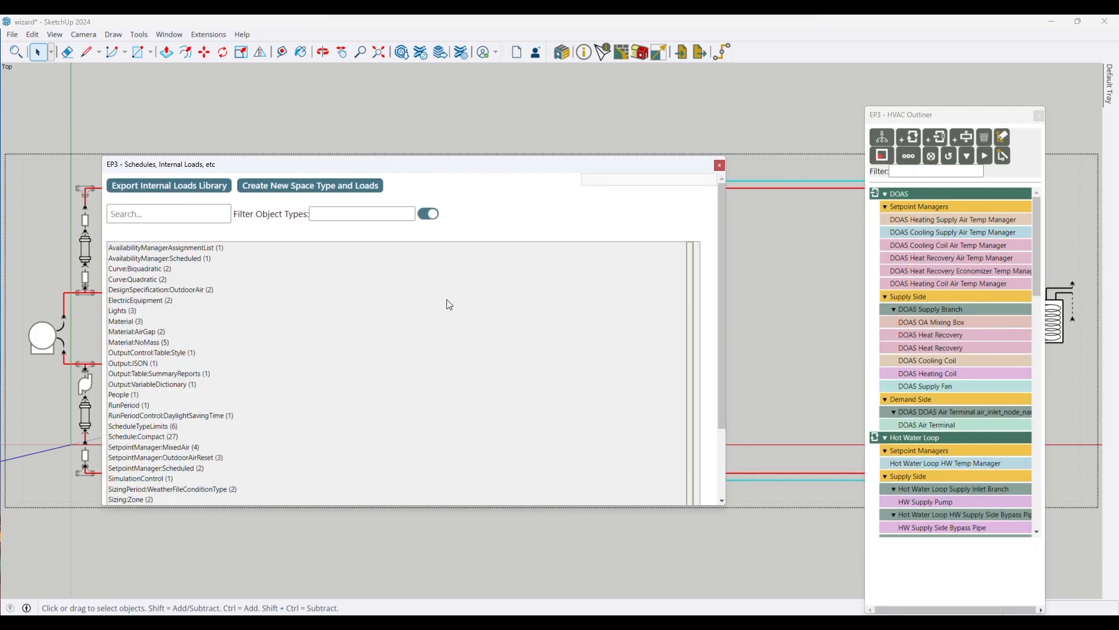
pyautogui.click(720, 166)
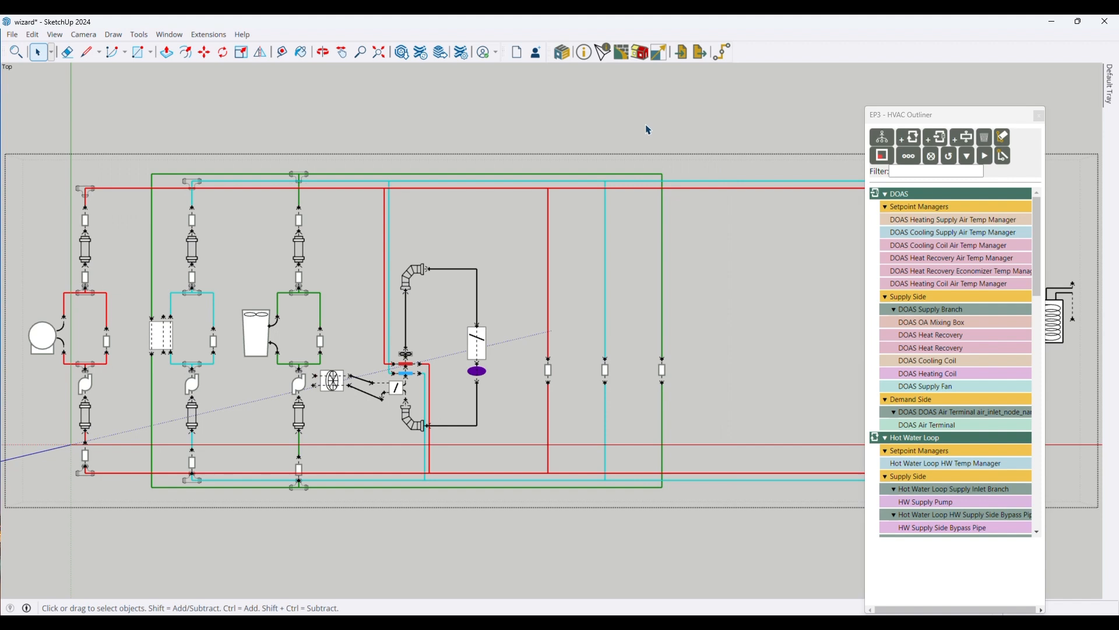
pyautogui.click(640, 52)
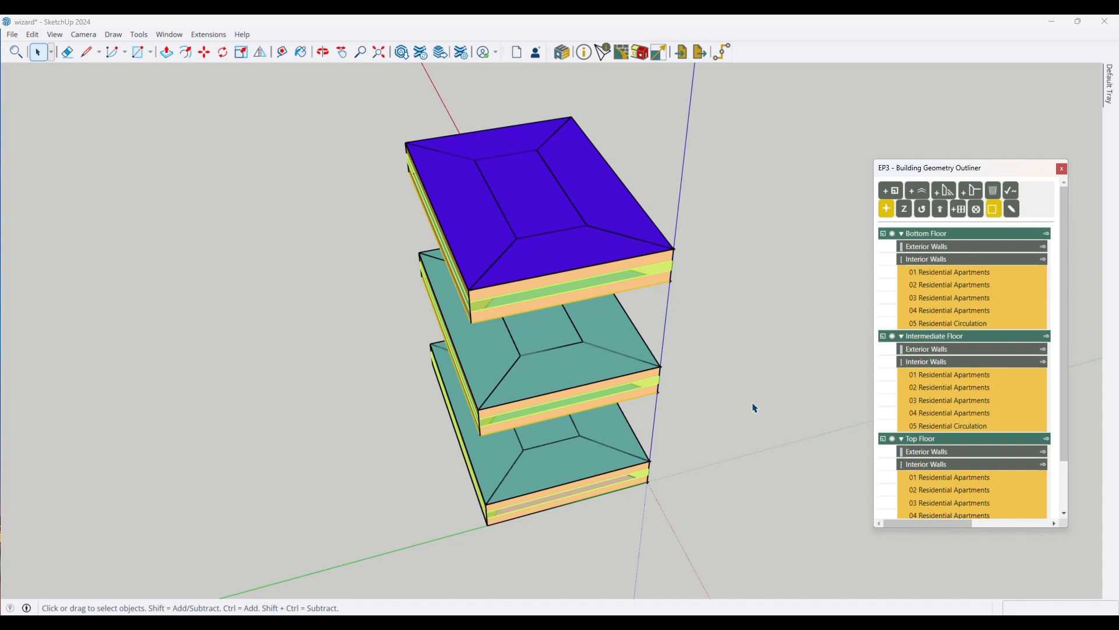
# - Start a separate new model from the Plan View template in meters
pyautogui.moveTo(717, 623)
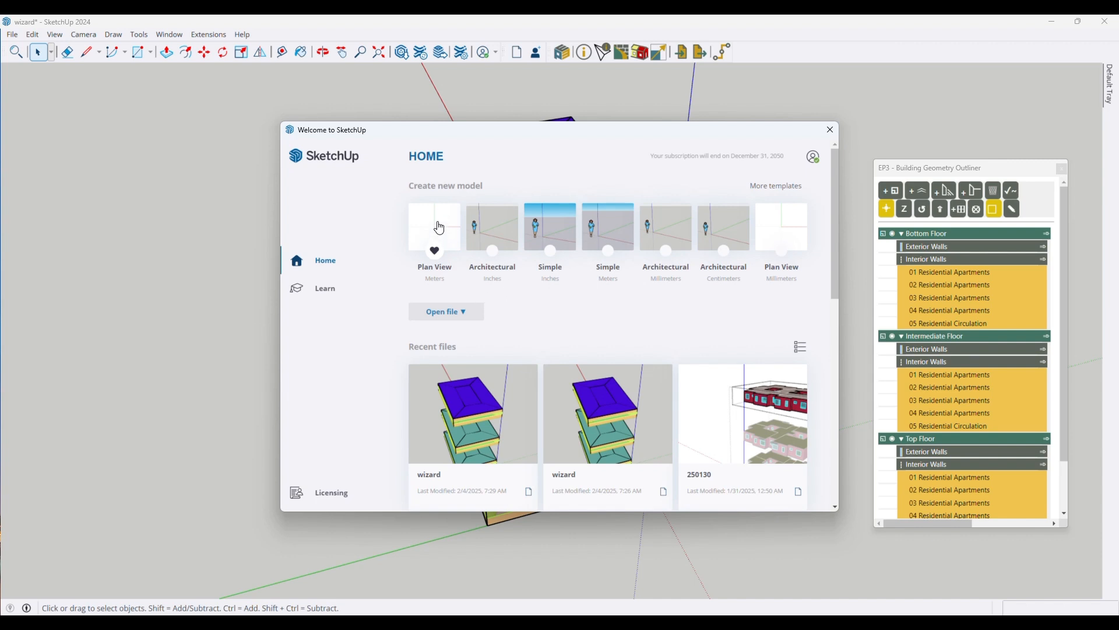
pyautogui.scroll(-2, 440, 228)
pyautogui.scroll(2, 408, 280)
pyautogui.click(442, 237)
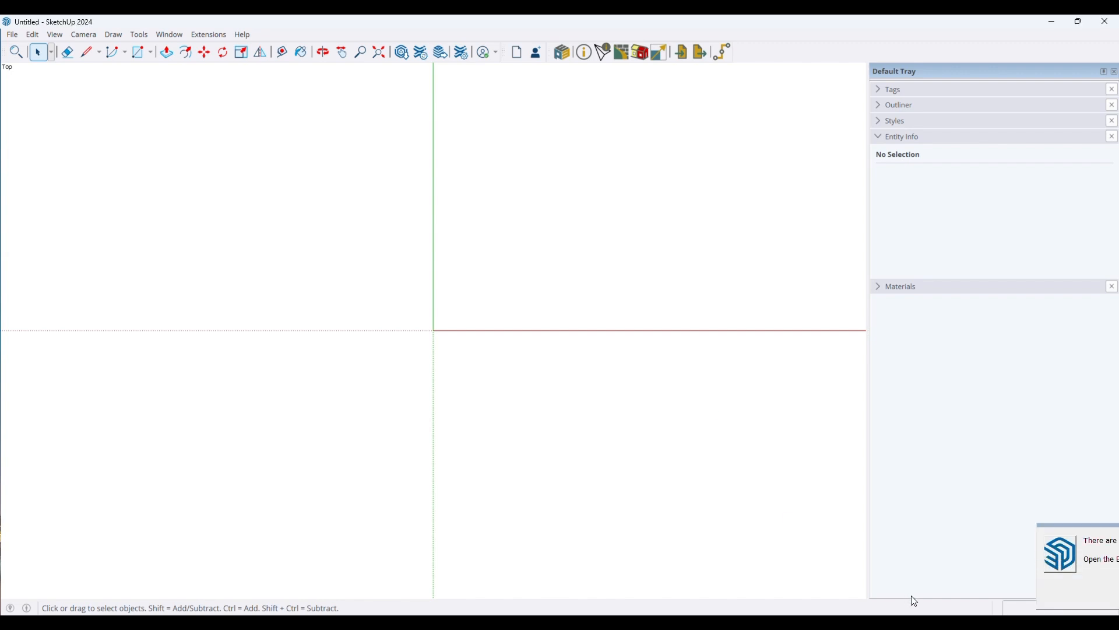
# - Ignore the extension update notice and set the Default Tray to auto-hide
pyautogui.click(1101, 526)
pyautogui.moveTo(1103, 531); pyautogui.dragTo(868, 537)
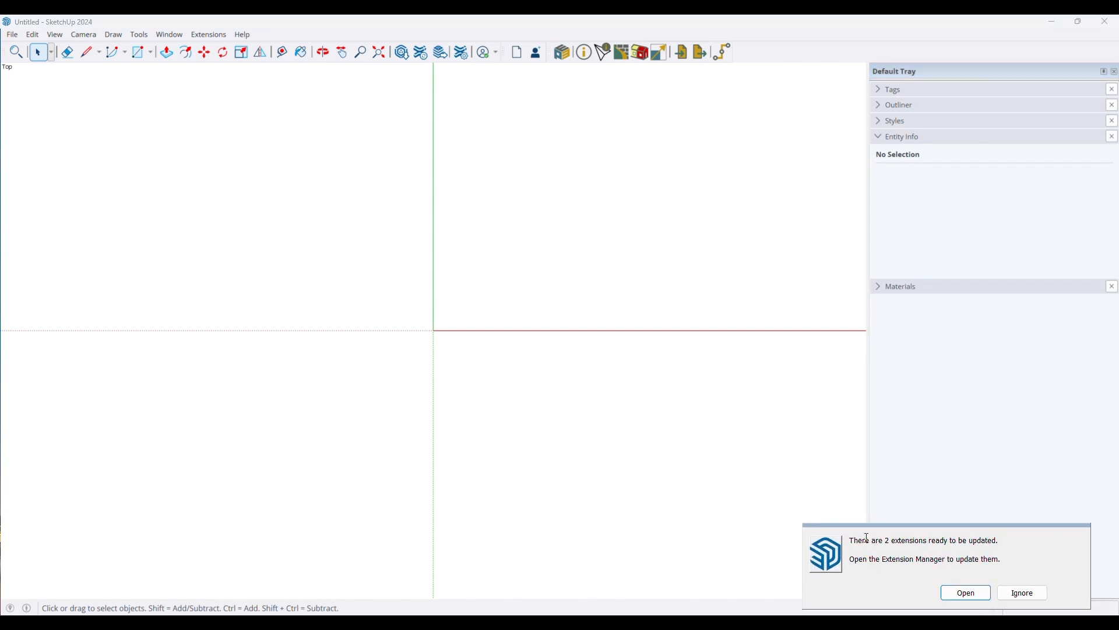
pyautogui.click(1028, 599)
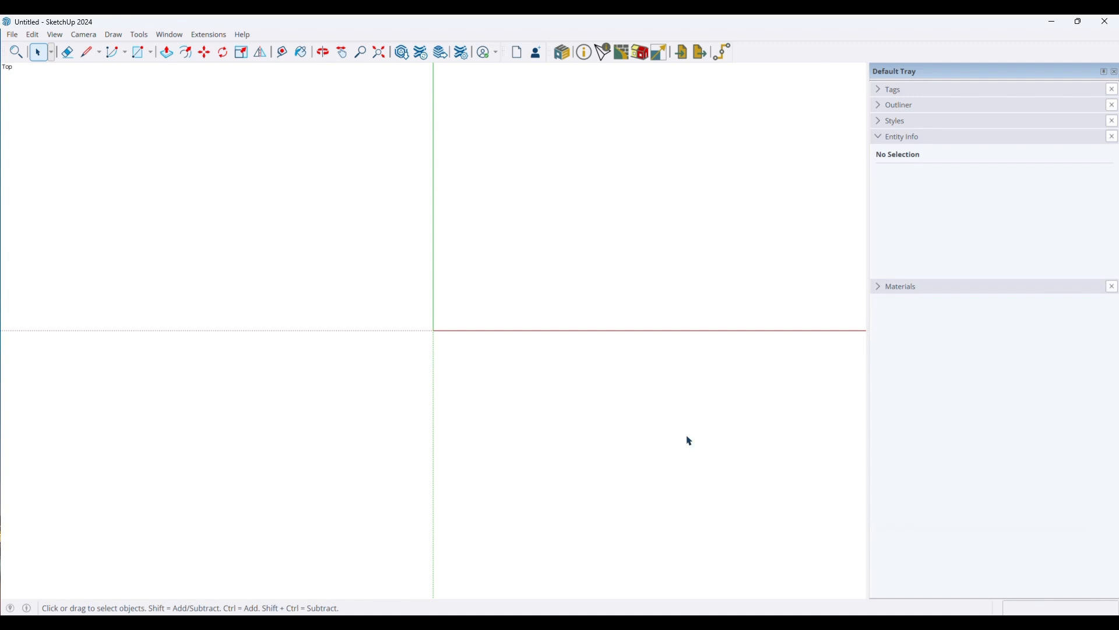
pyautogui.click(1103, 71)
# - Import "Multifamily apartment building DWG.dwg" into the new model and close the import results
pyautogui.click(8, 35)
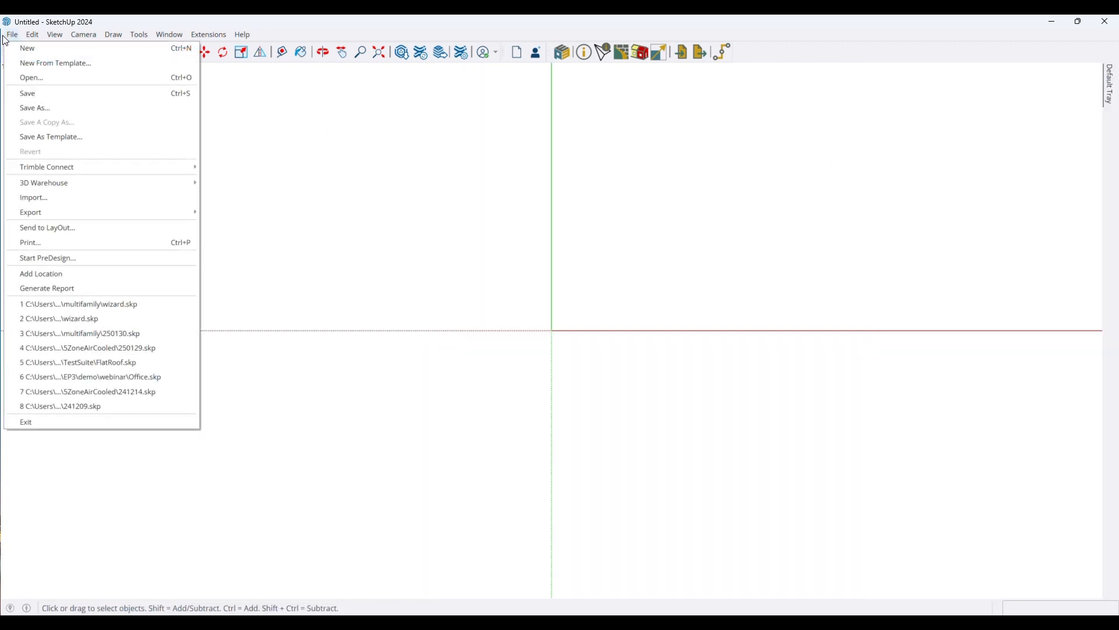
pyautogui.click(77, 200)
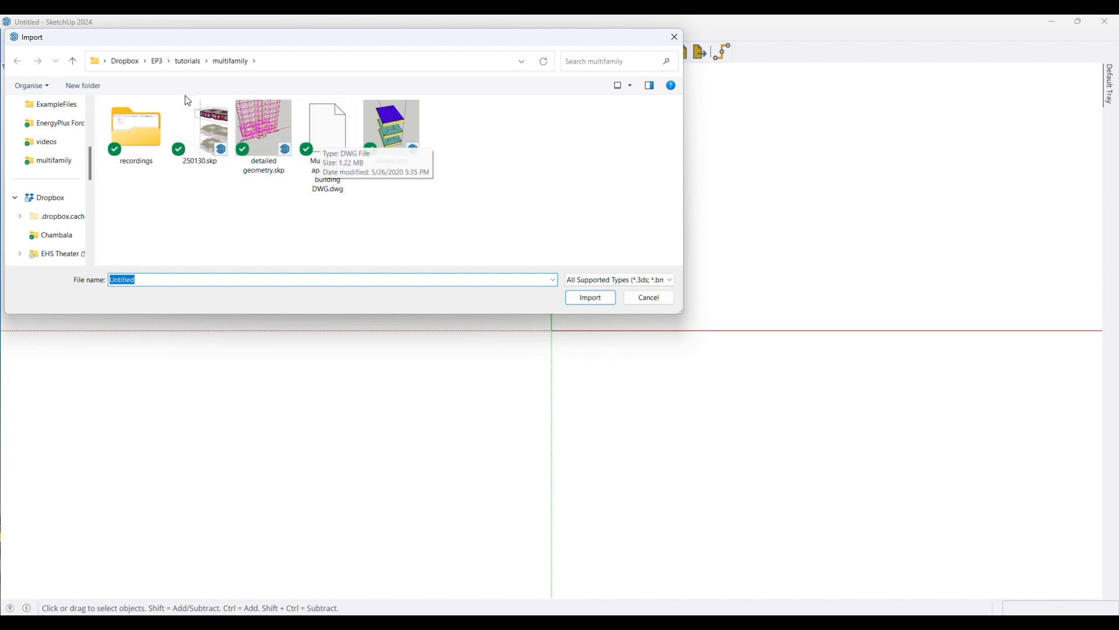
pyautogui.click(340, 145)
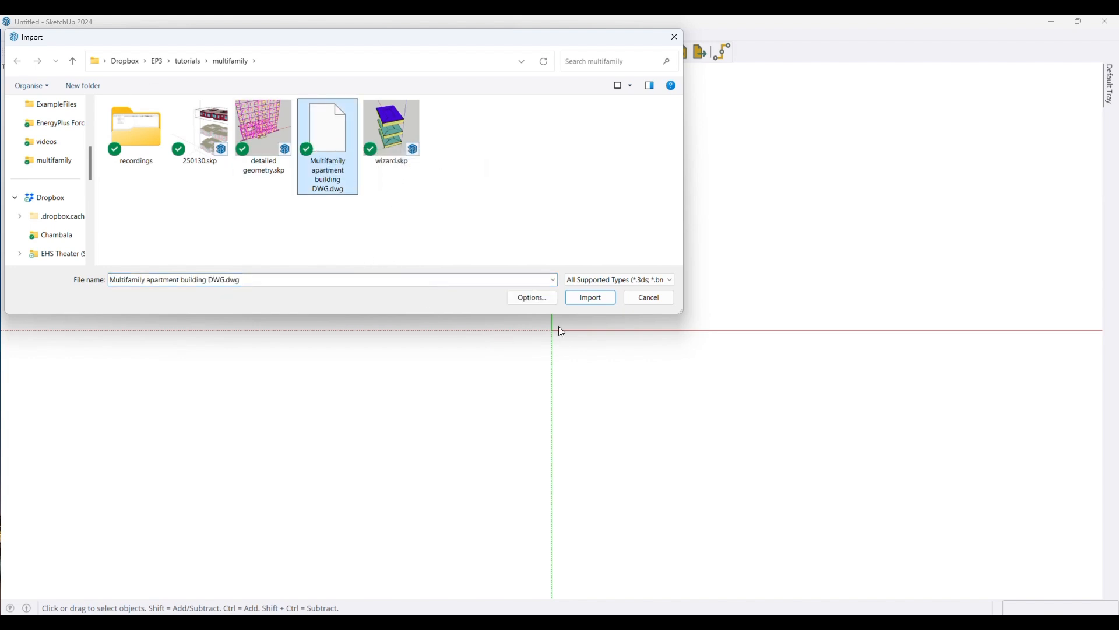
pyautogui.click(590, 299)
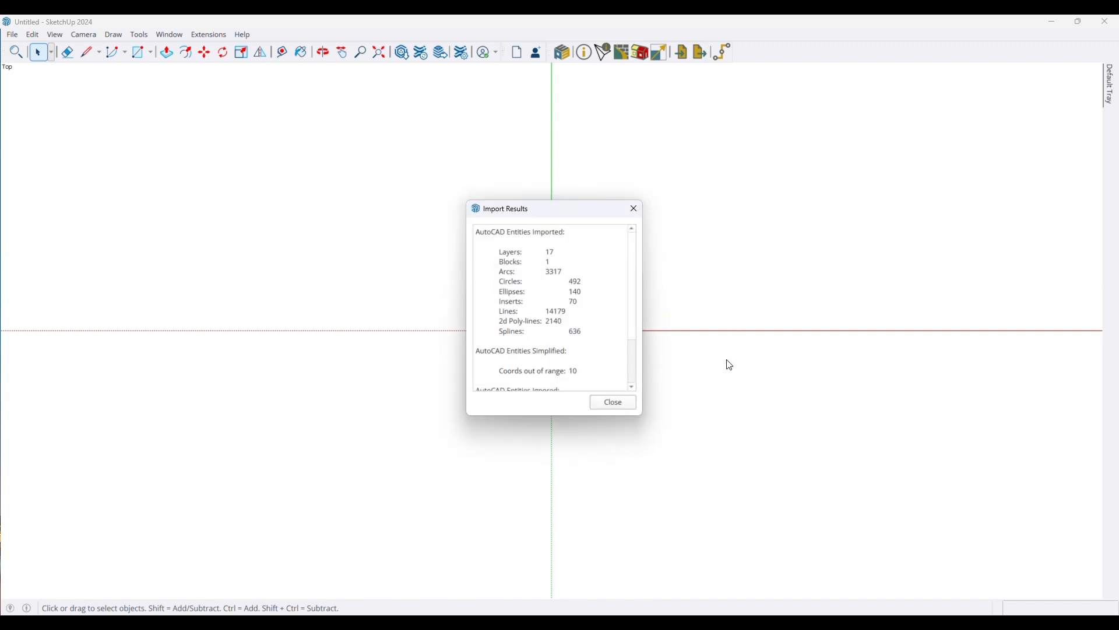
pyautogui.click(618, 407)
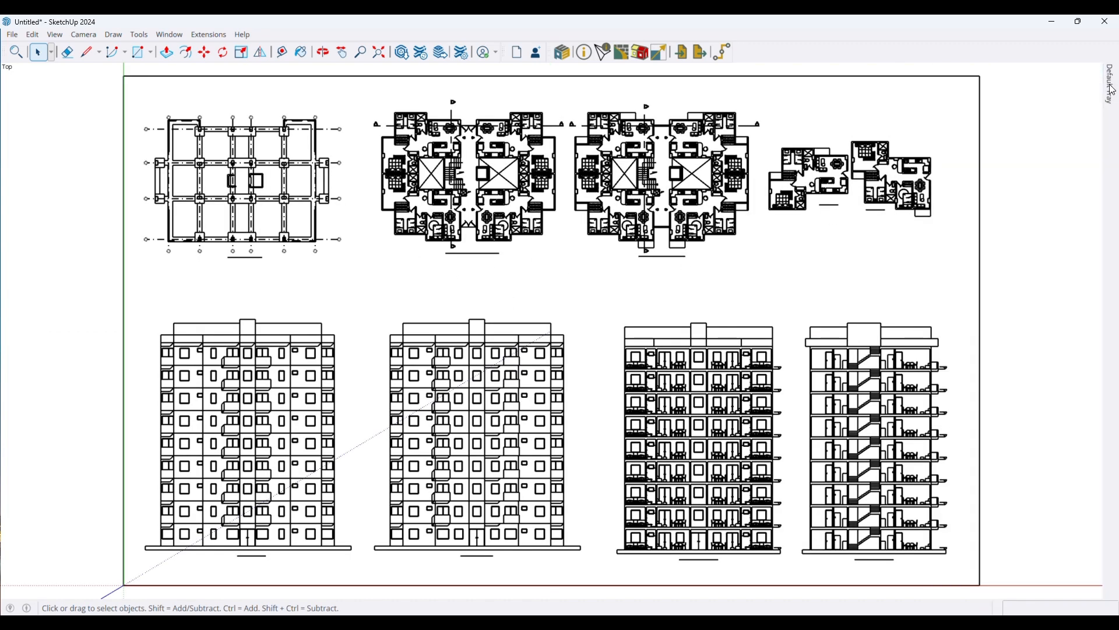
# - Pin the Default Tray open, expand its Outliner and check which tray panels are enabled
pyautogui.moveTo(1114, 91)
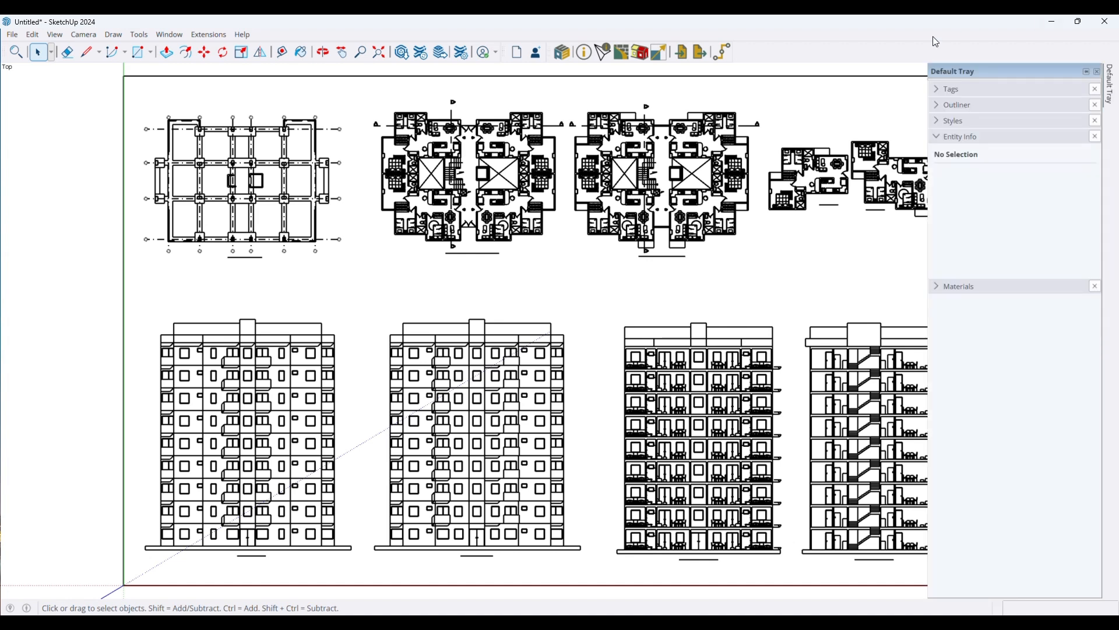
pyautogui.click(1089, 72)
pyautogui.click(876, 106)
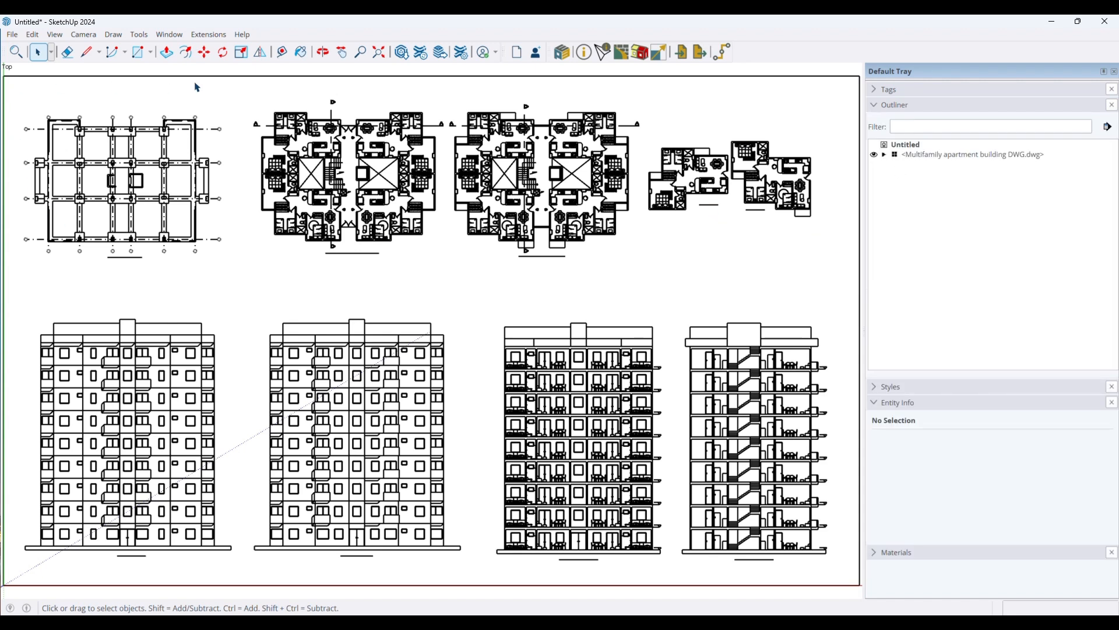
pyautogui.scroll(-1, 192, 86)
pyautogui.click(175, 35)
pyautogui.moveTo(172, 51)
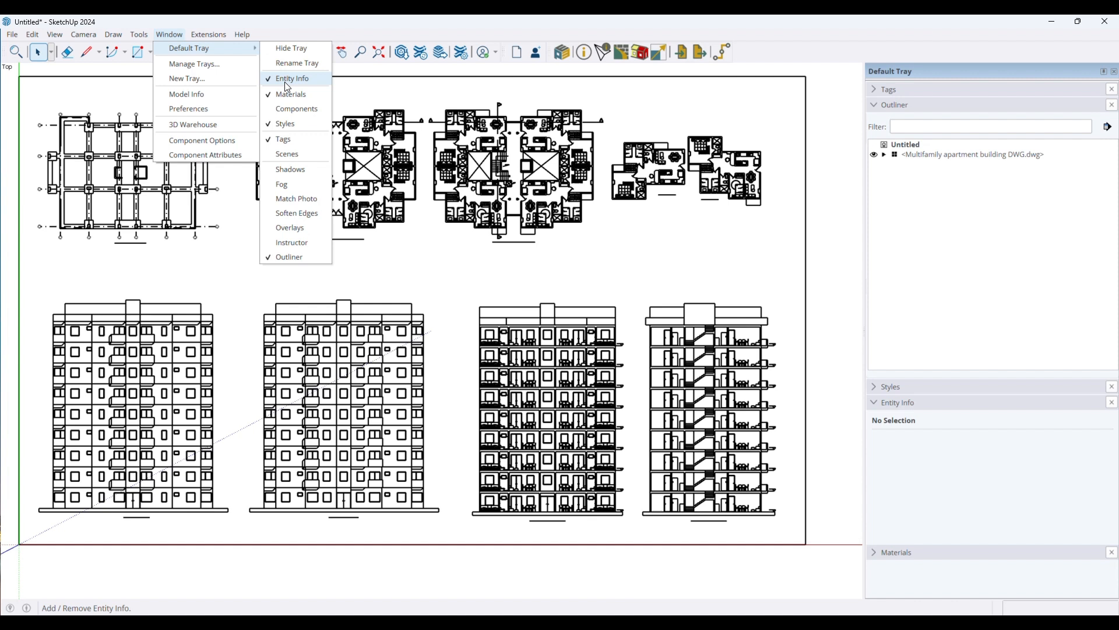
pyautogui.click(673, 235)
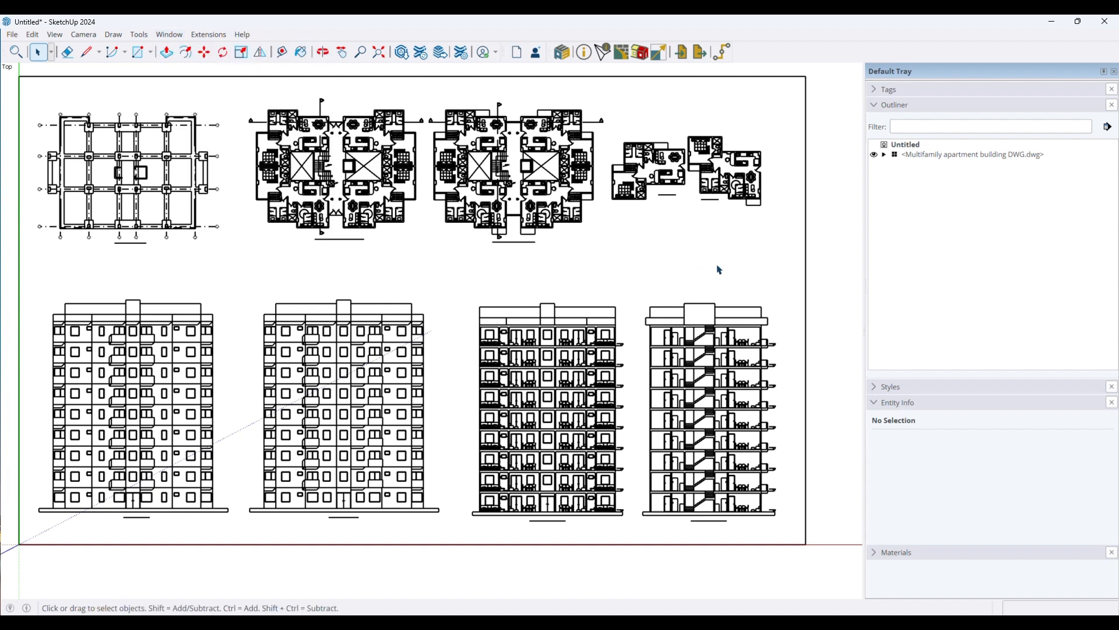
# - Expand the imported DWG component in the Outliner and open it for editing
pyautogui.click(885, 155)
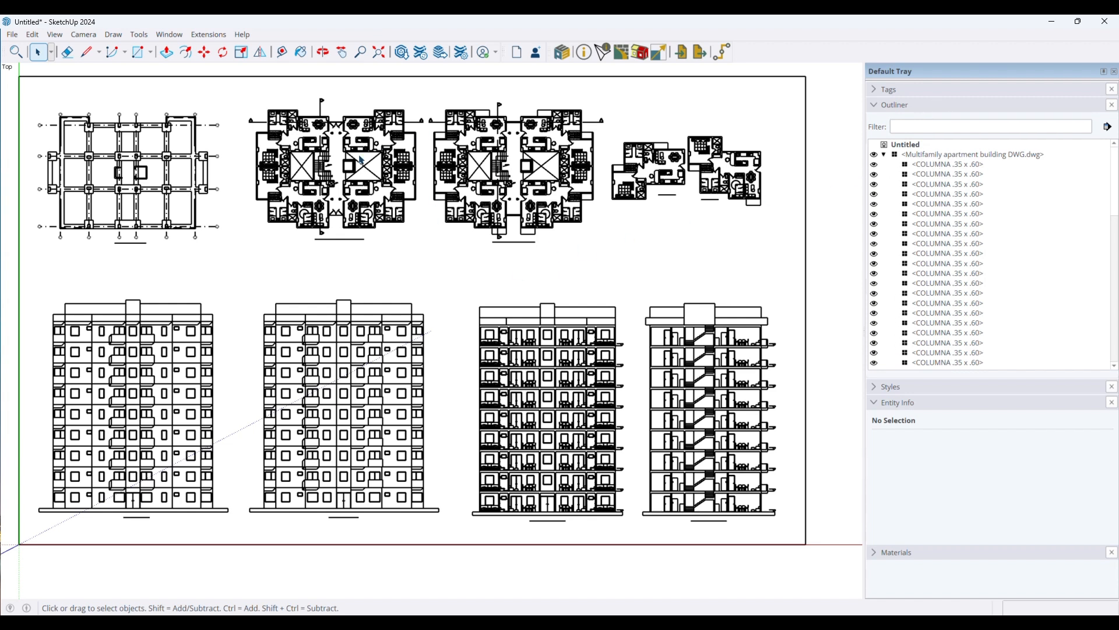
pyautogui.doubleClick(926, 155)
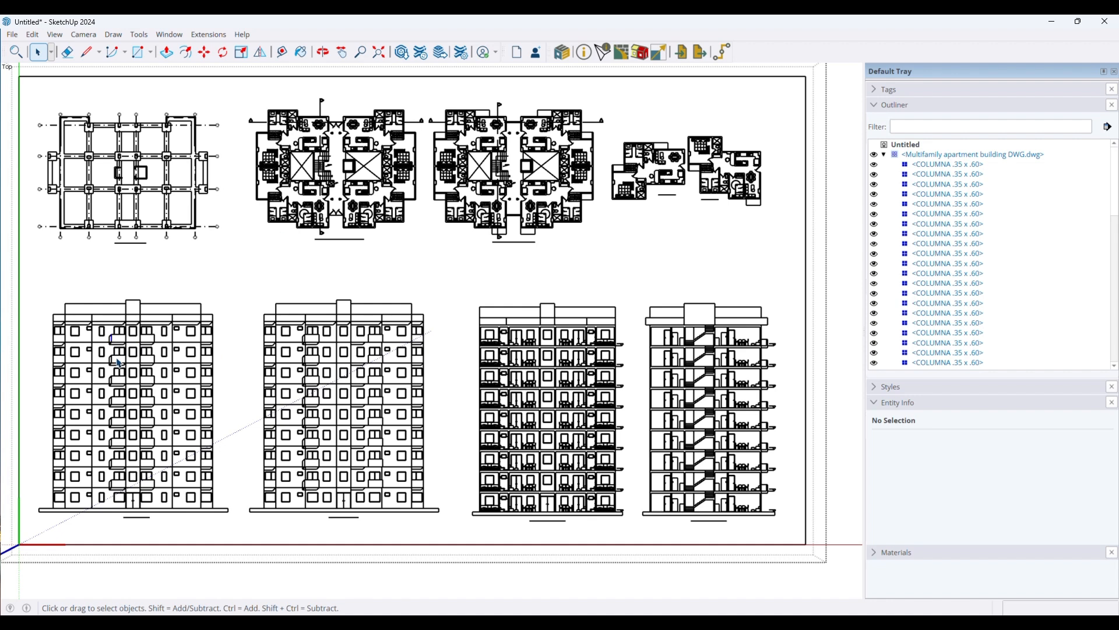
pyautogui.click(119, 363)
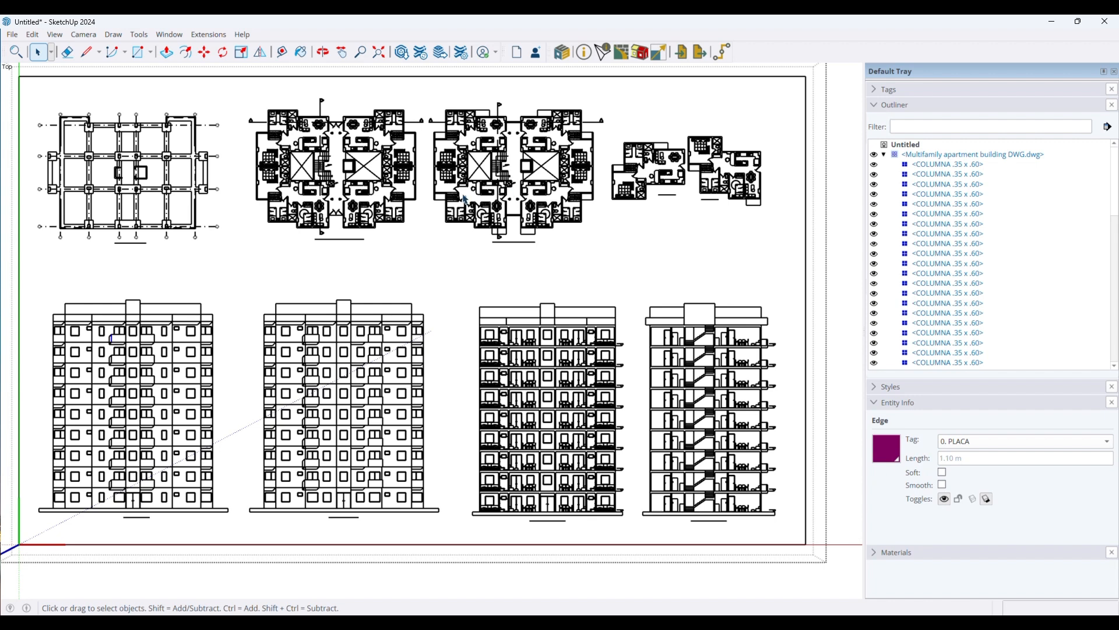
# - Group all edges of the first elevation drawing in the lower row and name the group "South Elevation"
pyautogui.moveTo(150, 454); pyautogui.dragTo(235, 533)
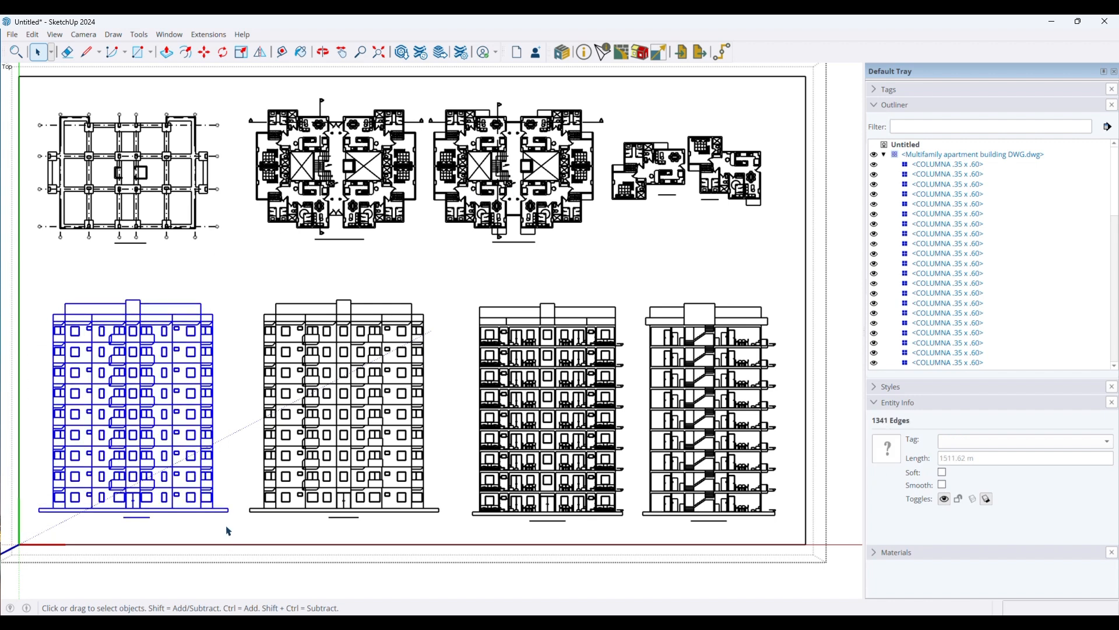
pyautogui.scroll(1, 131, 402)
pyautogui.scroll(-1, 134, 402)
pyautogui.rightClick(134, 402)
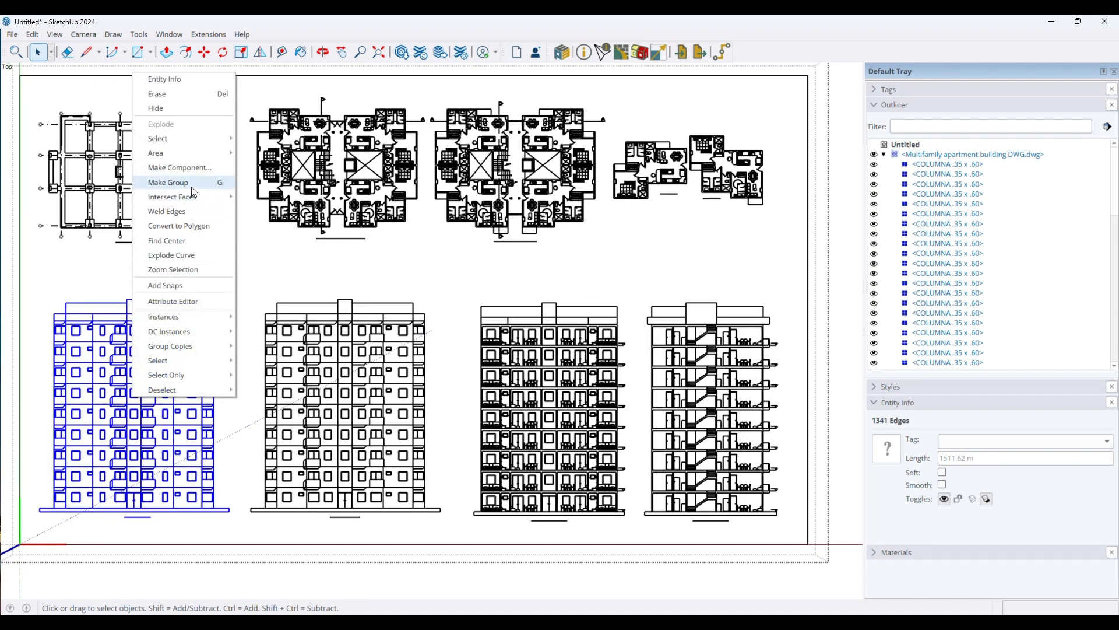
pyautogui.click(170, 185)
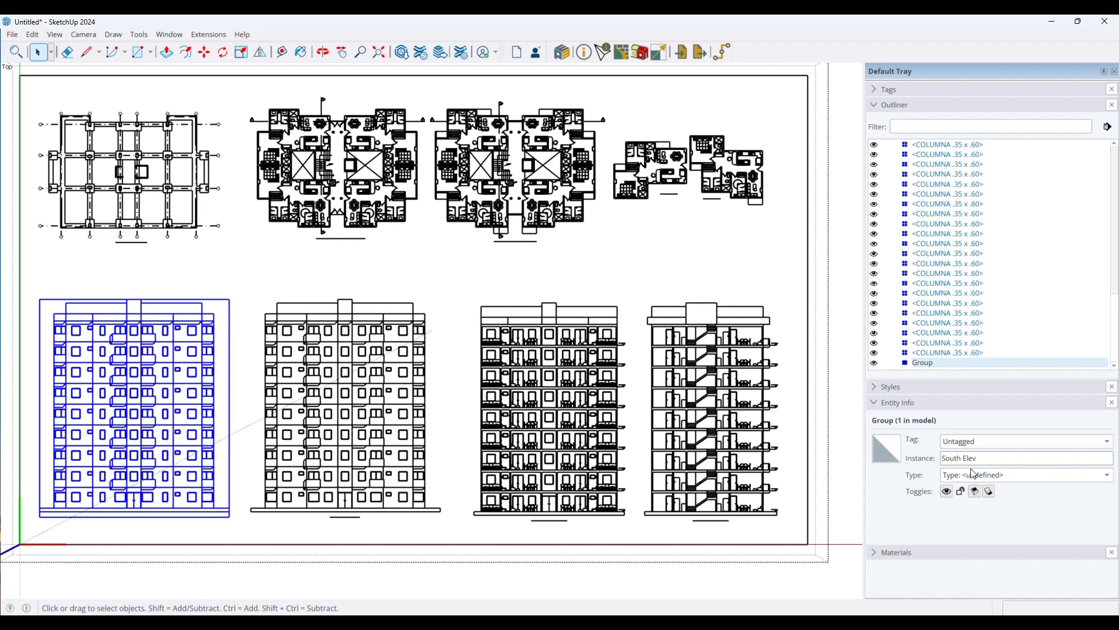
pyautogui.write('ion')
pyautogui.press('Return')
# - Try to select and group the second elevation drawing in the lower row
pyautogui.moveTo(243, 288); pyautogui.dragTo(472, 546)
pyautogui.rightClick(343, 430)
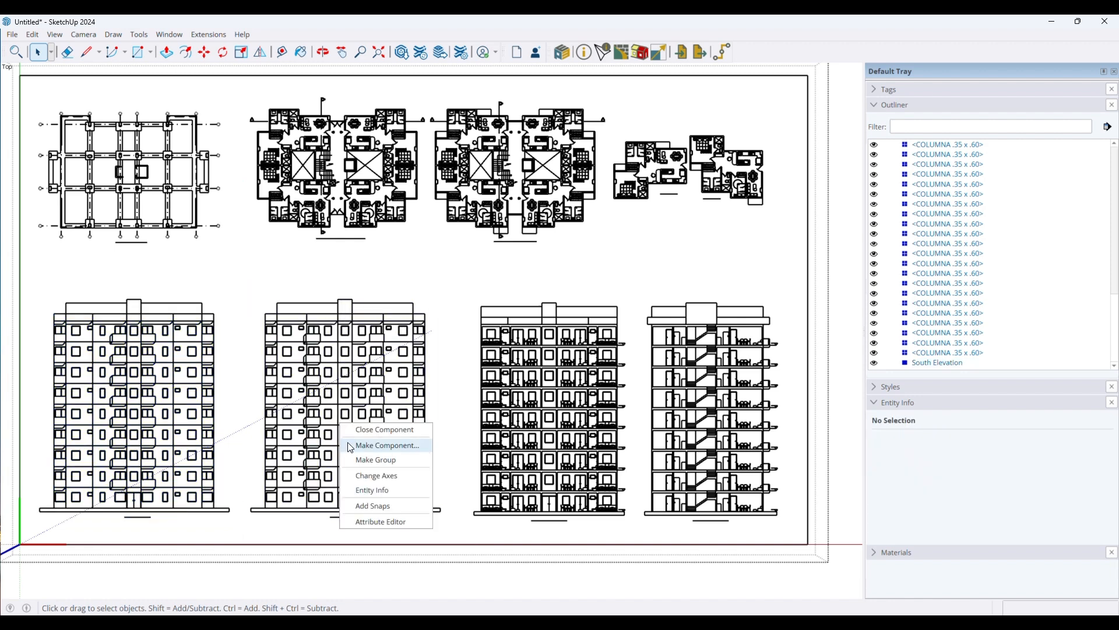
pyautogui.click(392, 460)
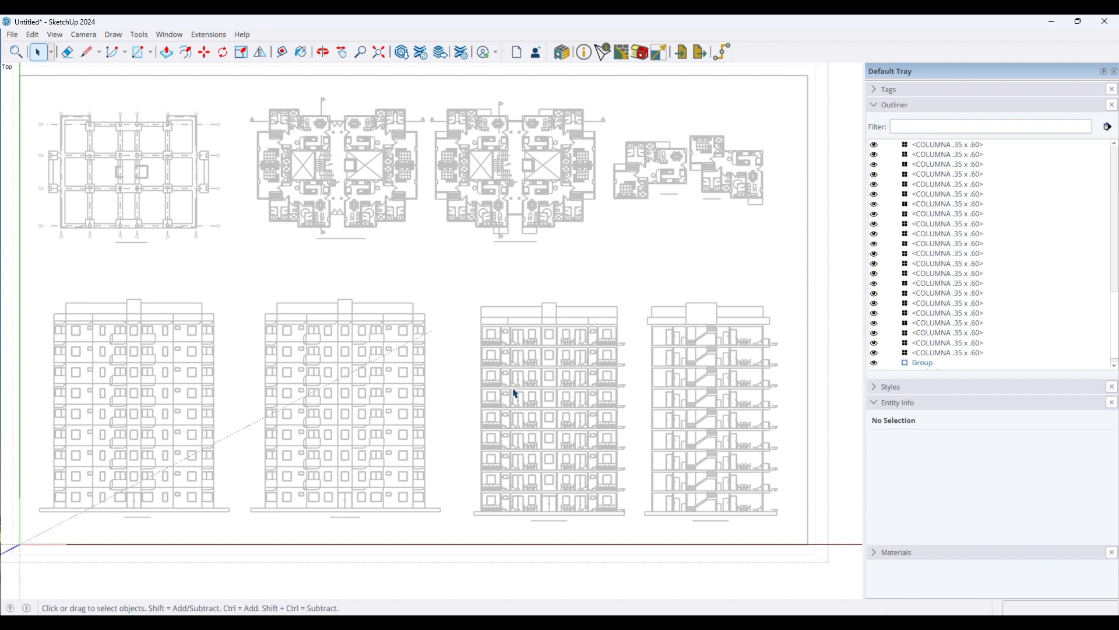
pyautogui.scroll(-3, 467, 382)
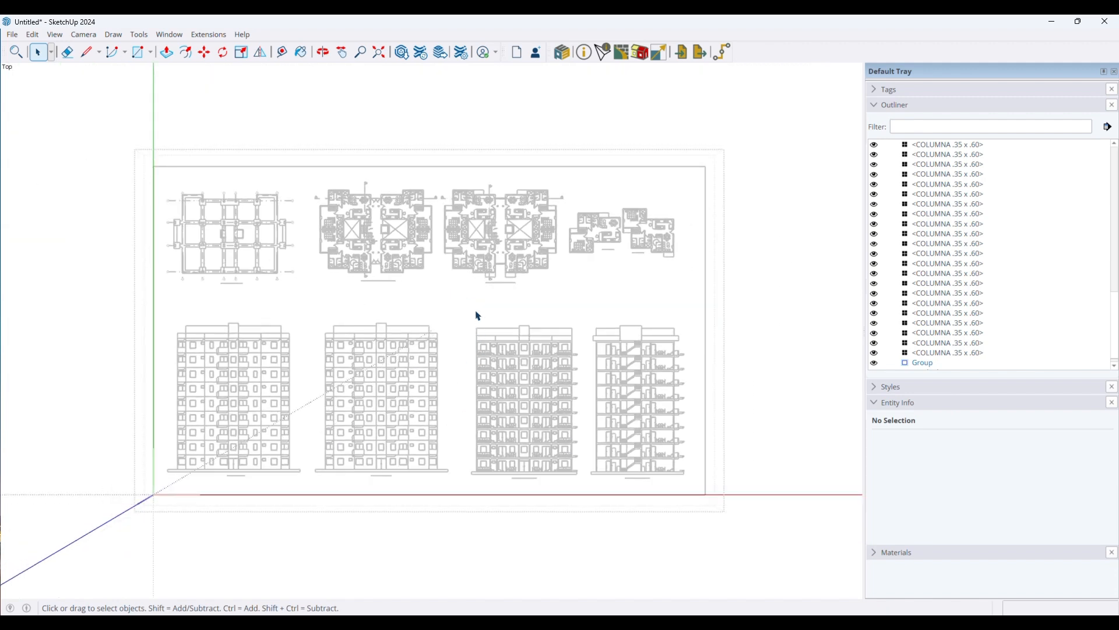
pyautogui.click(476, 313)
pyautogui.click(478, 314)
pyautogui.moveTo(299, 305); pyautogui.dragTo(462, 519)
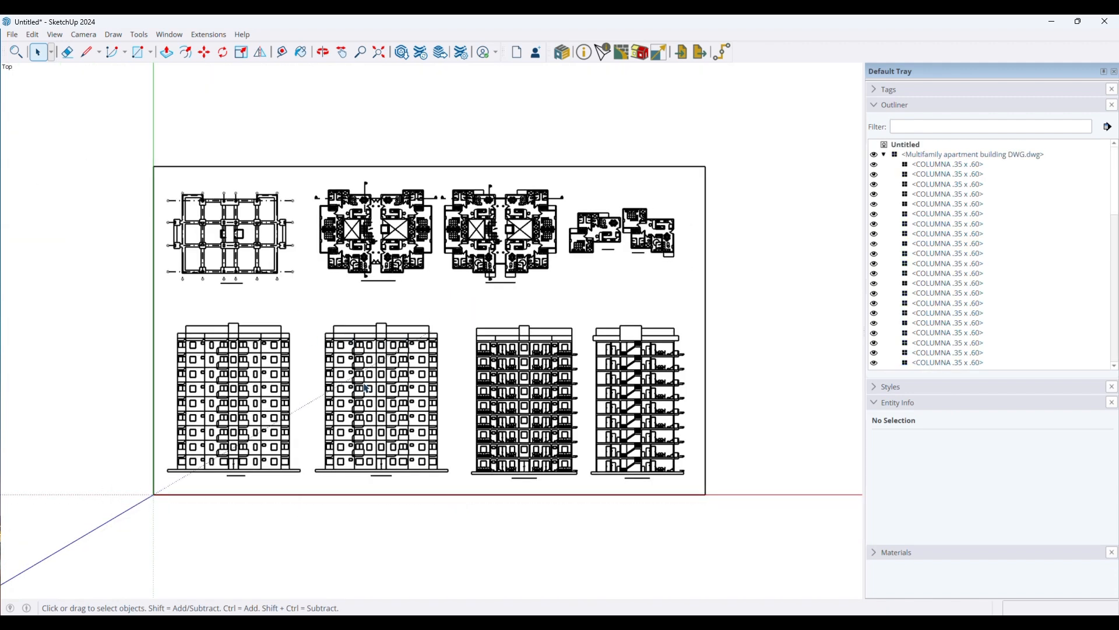
pyautogui.moveTo(297, 304); pyautogui.dragTo(456, 500)
# - Reopen the DWG component, group the second elevation drawing's edges and name the group "North Elevation"
pyautogui.click(384, 407)
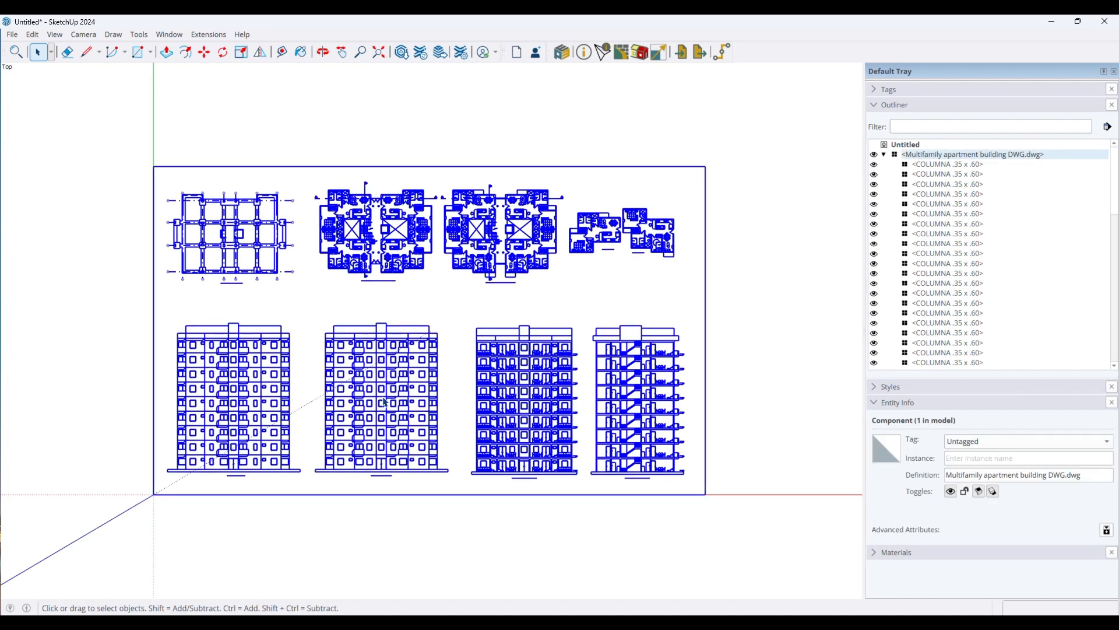
pyautogui.moveTo(312, 315); pyautogui.dragTo(466, 500)
pyautogui.rightClick(383, 369)
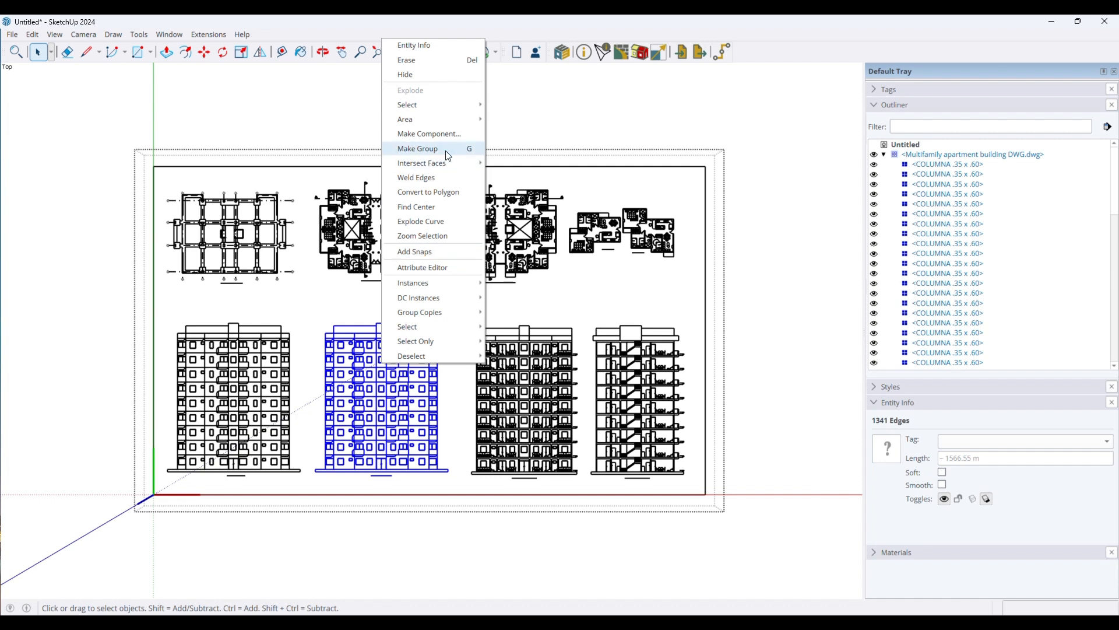
pyautogui.click(425, 149)
pyautogui.click(968, 459)
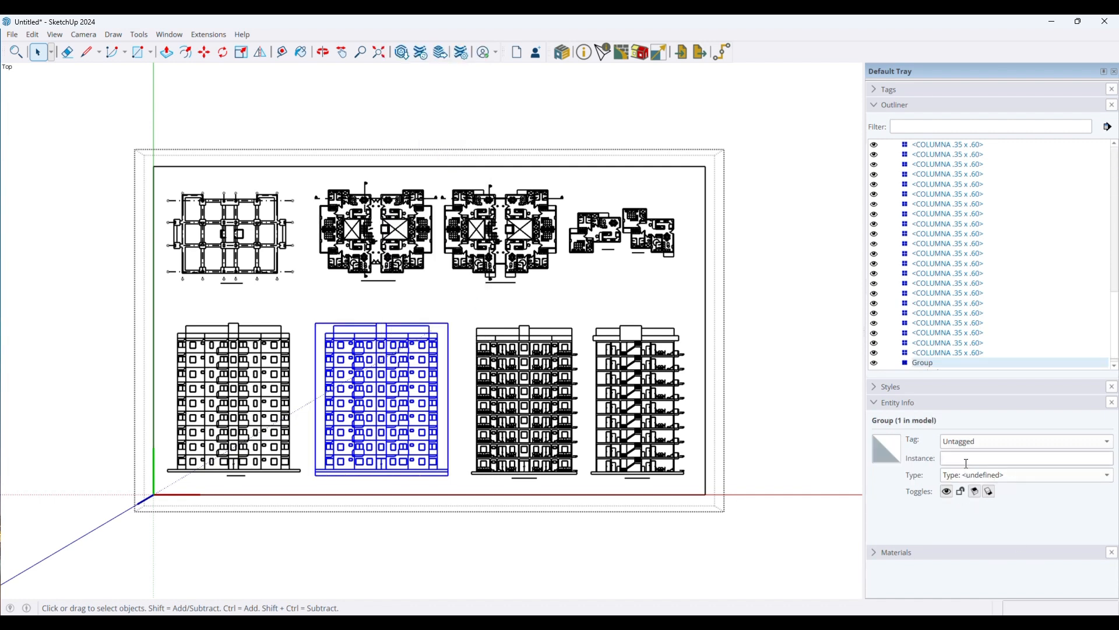
pyautogui.write('North Elevation')
pyautogui.press('Return')
# - Group all geometry of the third drawing in the upper row and name the group "Floorplan"
pyautogui.scroll(1, 557, 297)
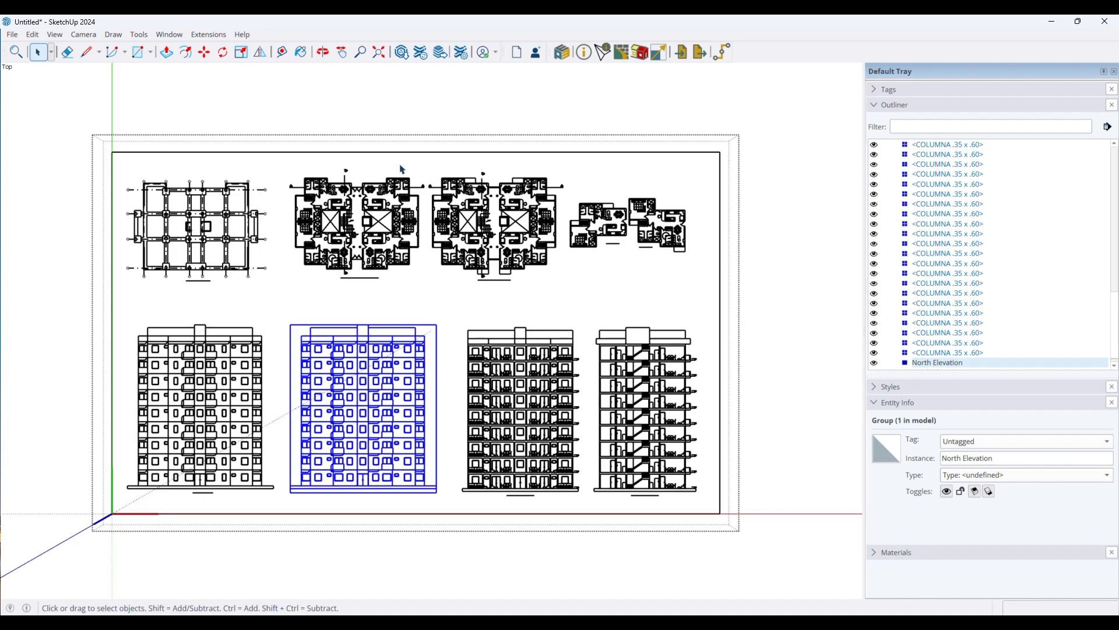
pyautogui.moveTo(426, 161); pyautogui.dragTo(567, 291)
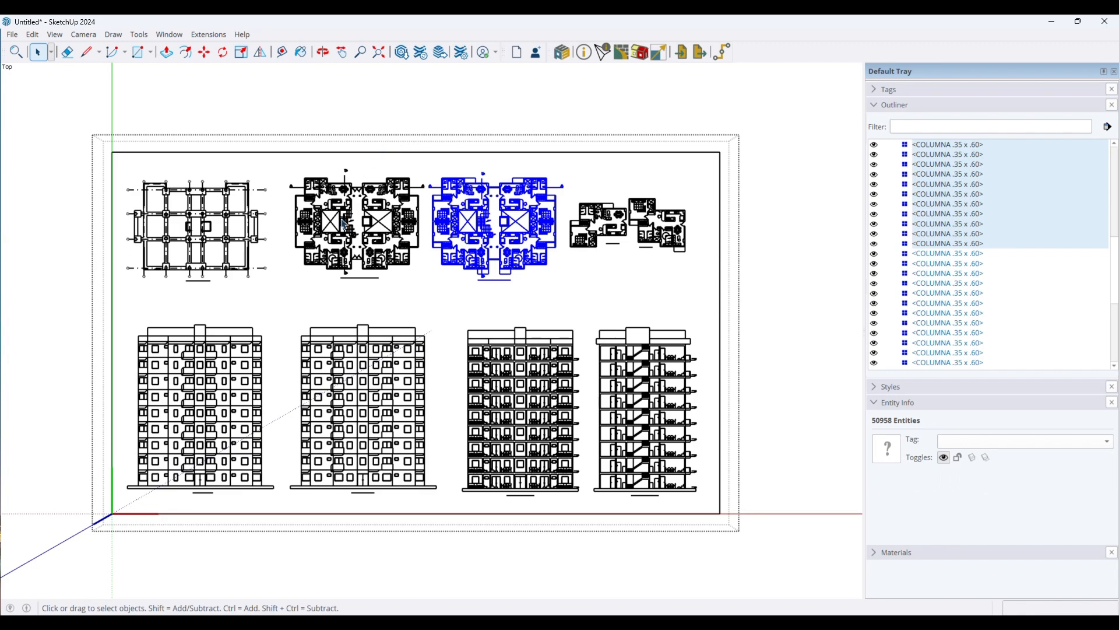
pyautogui.scroll(4, 333, 215)
pyautogui.scroll(2, 356, 149)
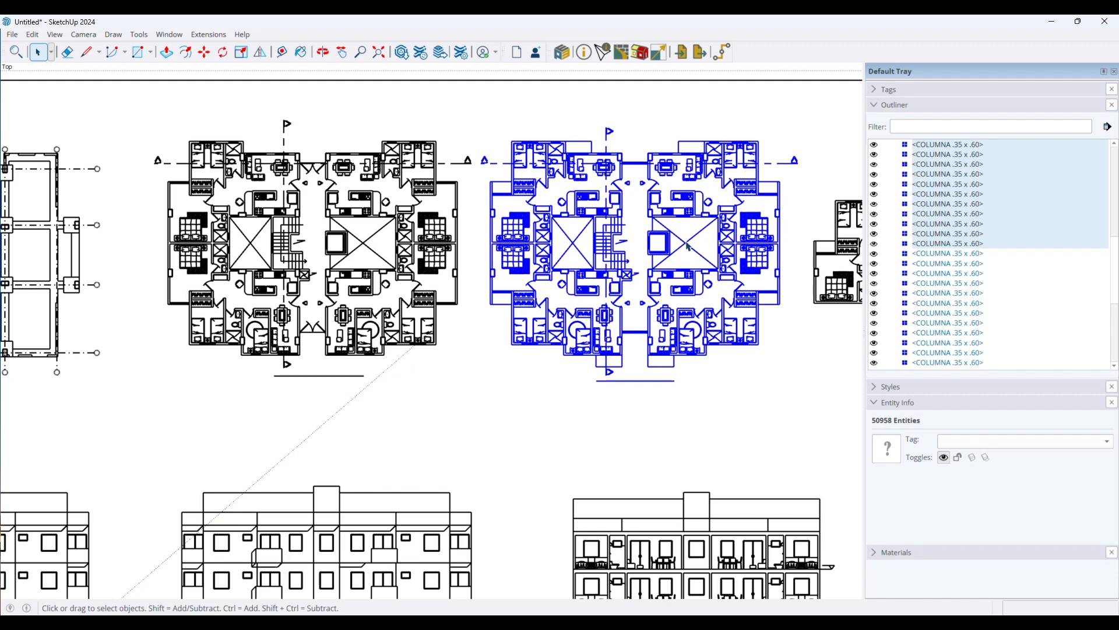
pyautogui.rightClick(601, 255)
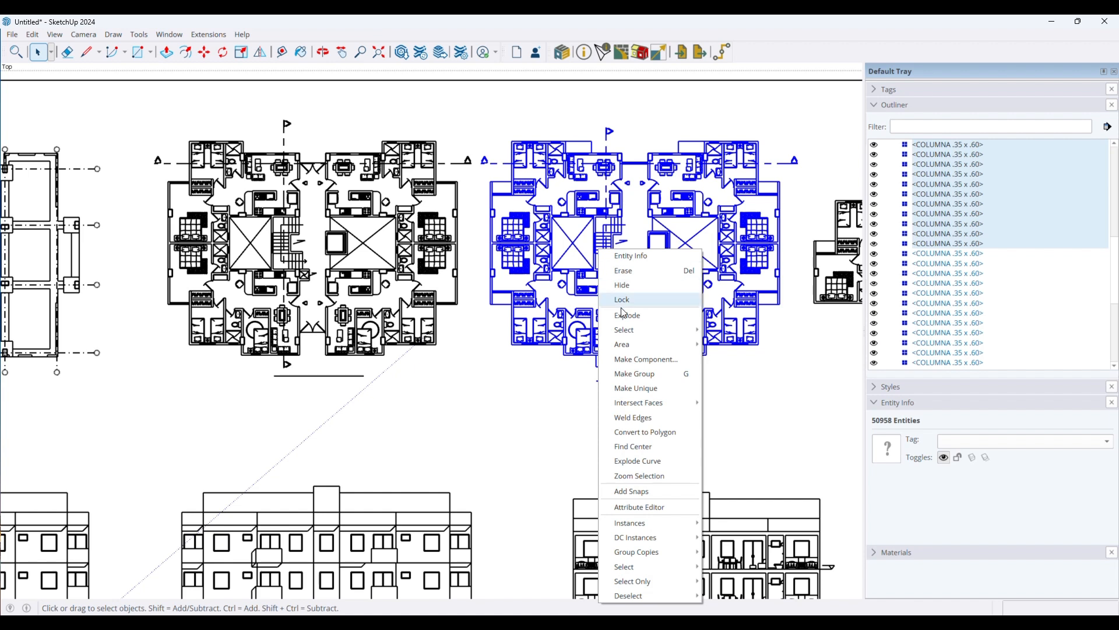
pyautogui.click(634, 375)
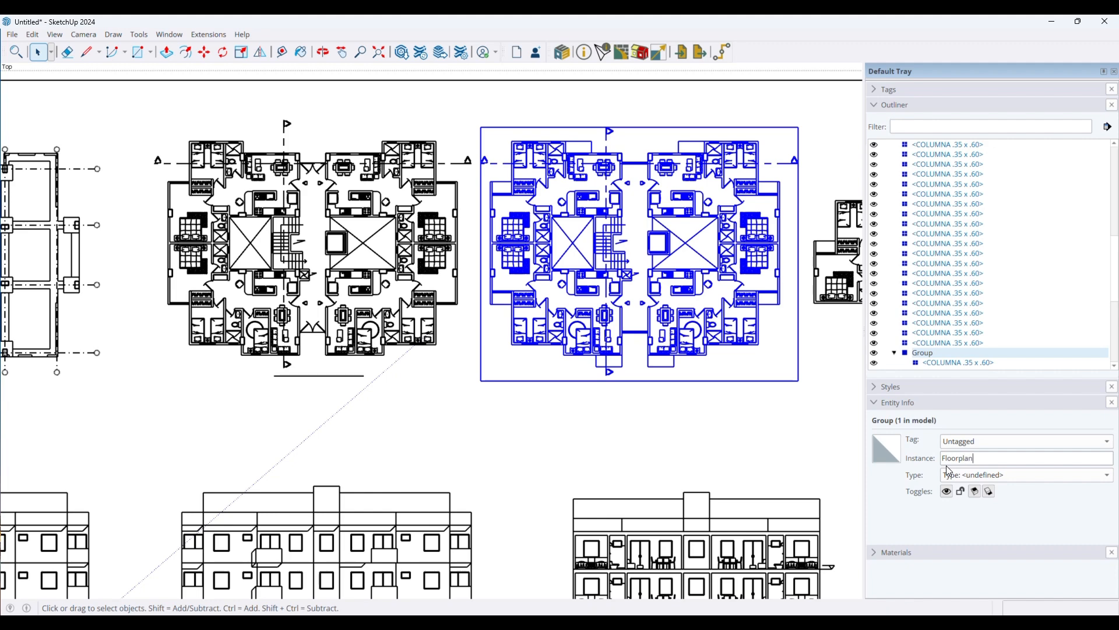
pyautogui.scroll(1, 593, 381)
pyautogui.click(537, 442)
pyautogui.scroll(-4, 531, 286)
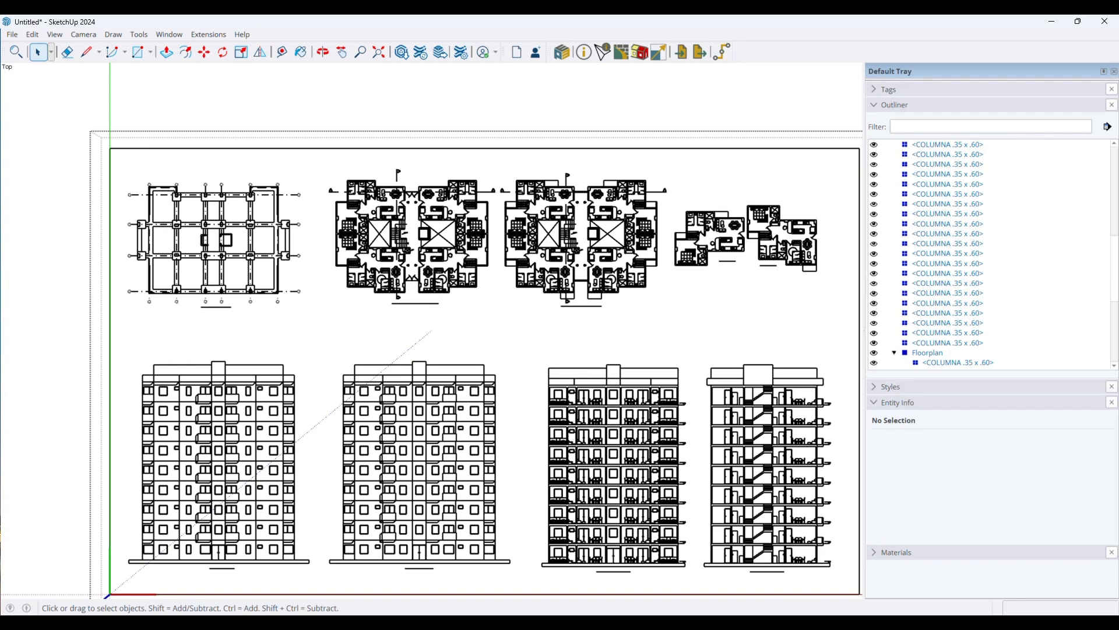
# - Switch to the wizard model and save it as "detailed geometry.skp" in the multifamily folder, overwriting the existing file
pyautogui.moveTo(714, 623)
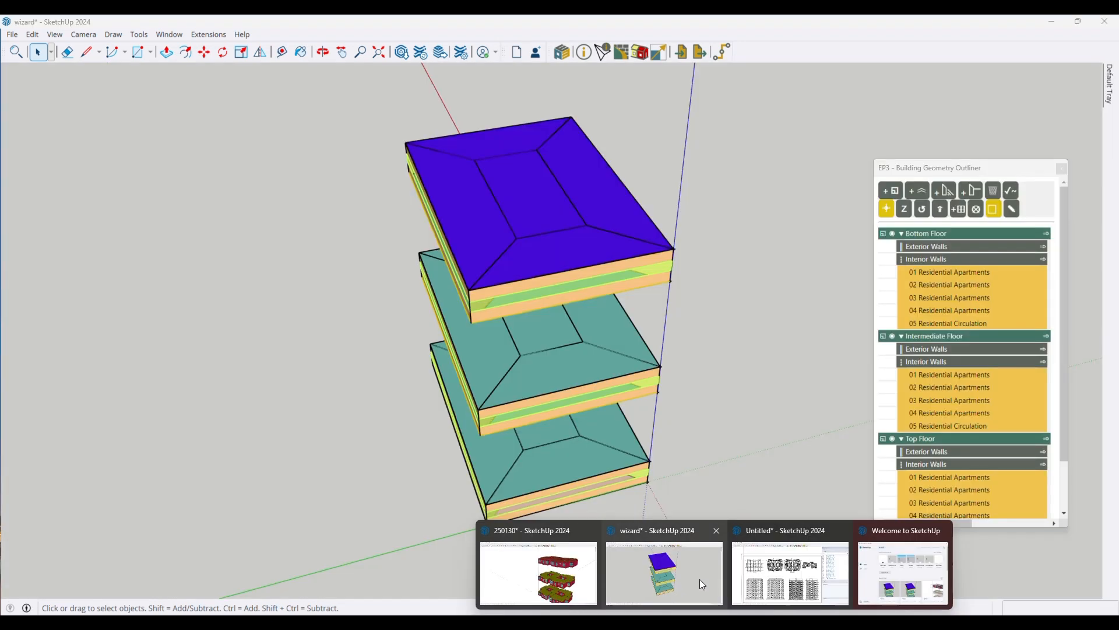
pyautogui.click(700, 579)
pyautogui.click(12, 34)
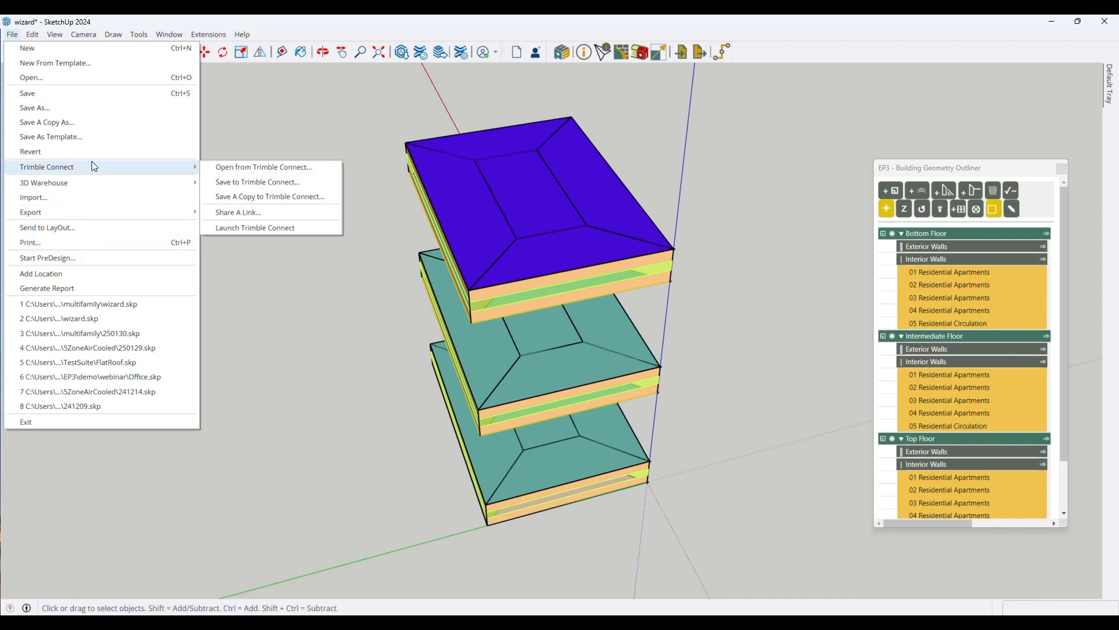
pyautogui.click(30, 109)
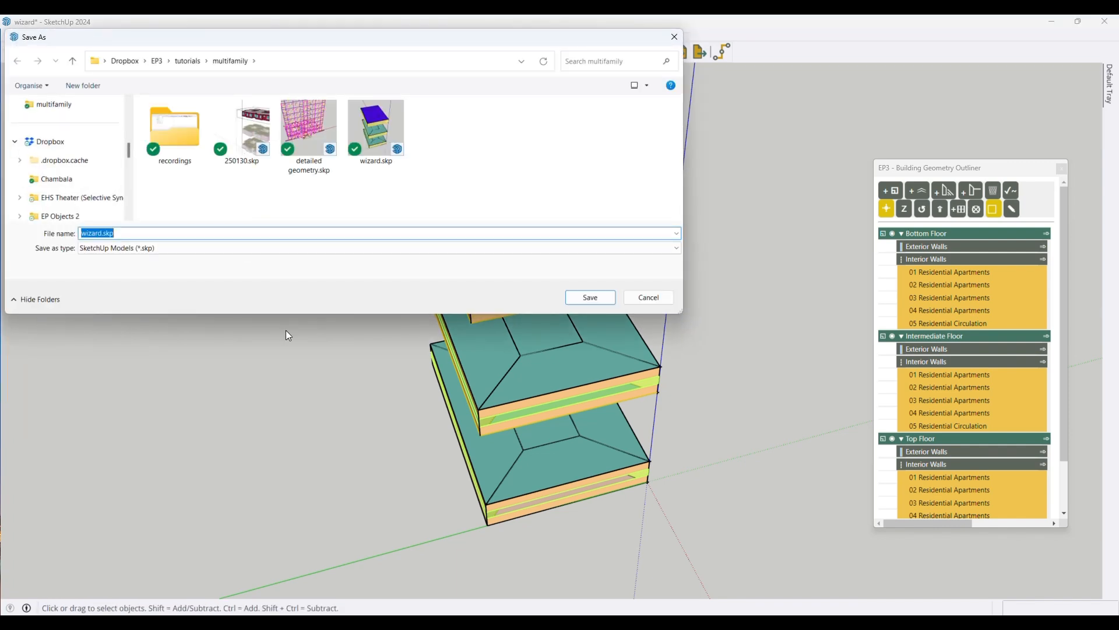
pyautogui.click(288, 131)
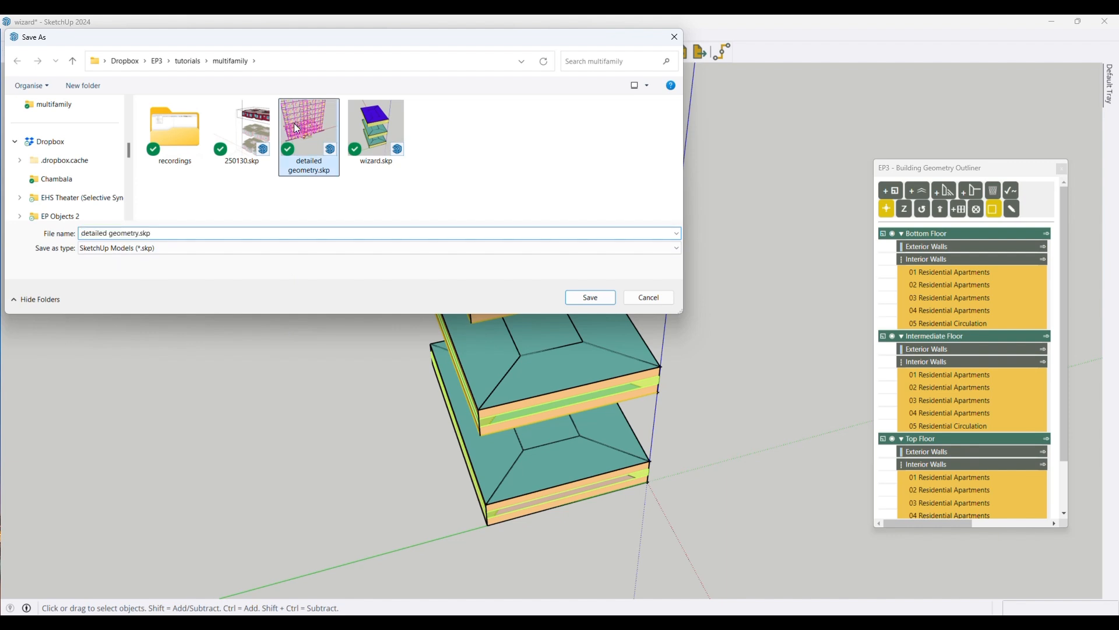
pyautogui.click(595, 299)
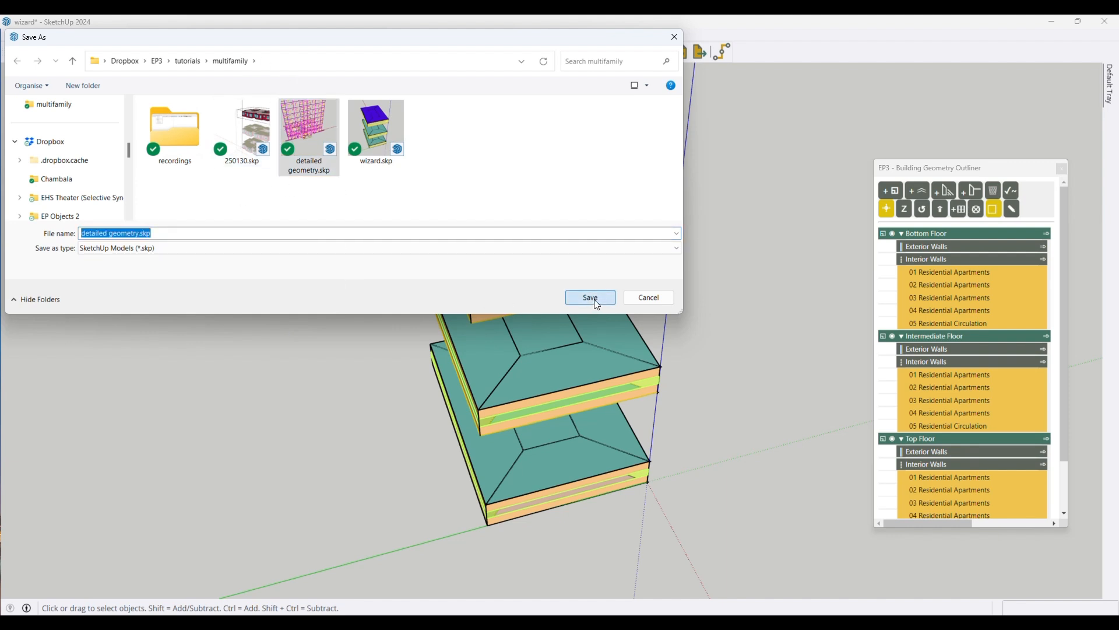
pyautogui.click(586, 323)
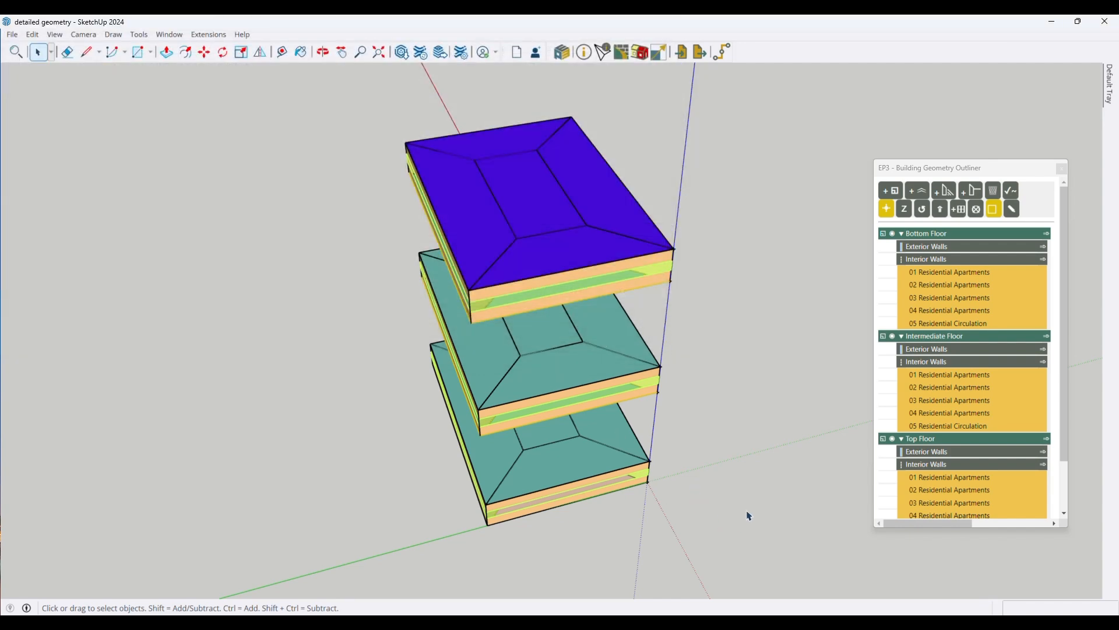
# - Select the entire three-storey building geometry and delete it from the model
pyautogui.press('o')
pyautogui.moveTo(705, 525); pyautogui.dragTo(644, 537)
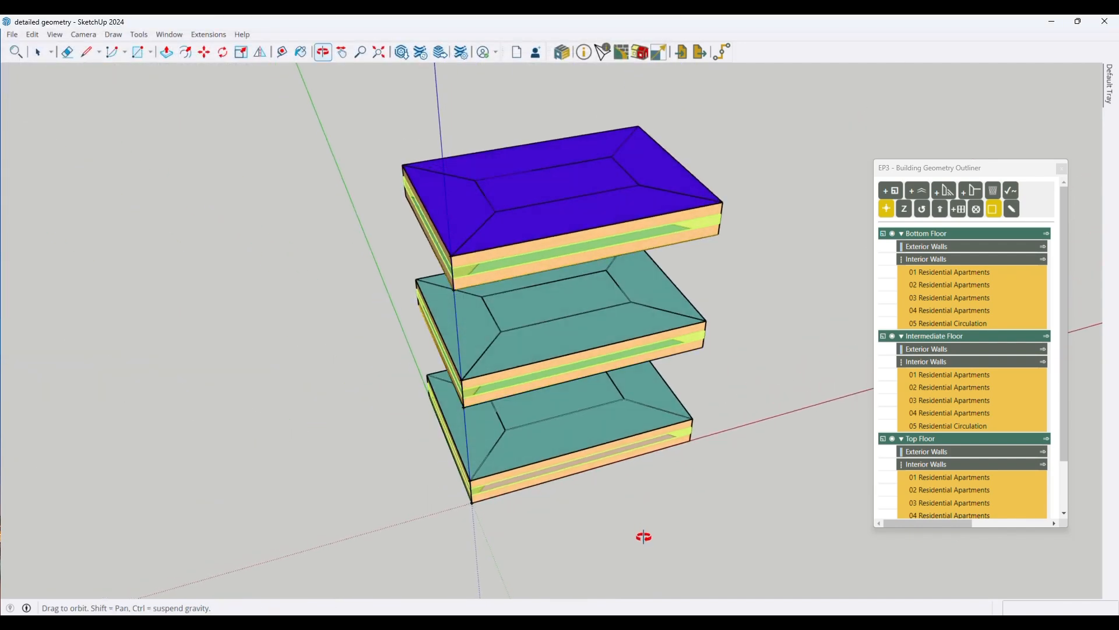
pyautogui.press('space')
pyautogui.click(615, 355)
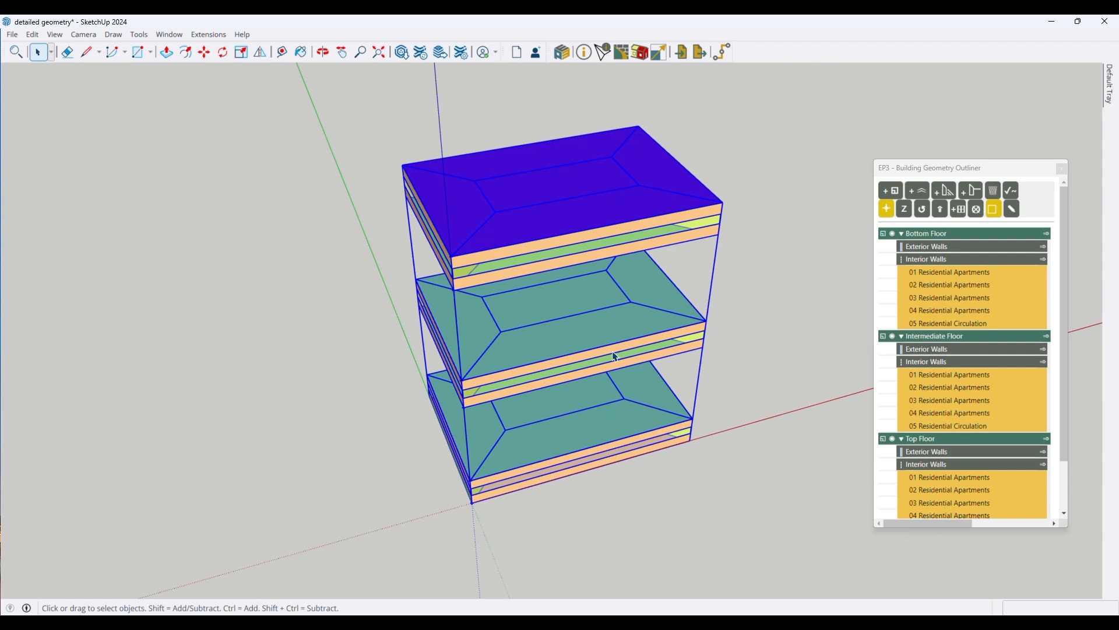
pyautogui.press('Delete')
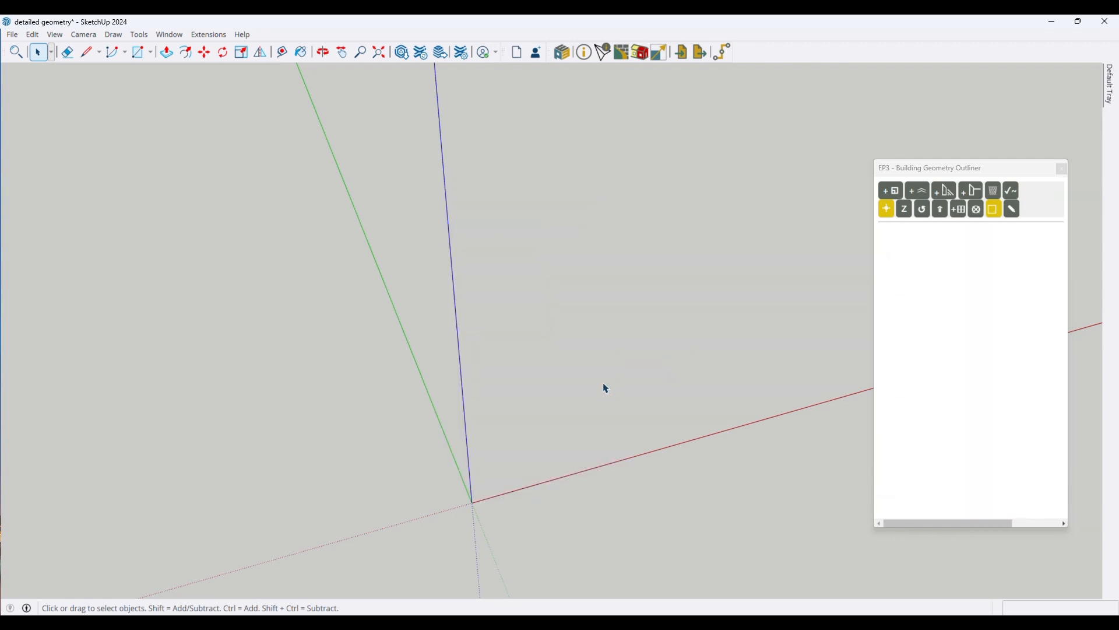
# - Copy the Floorplan group from the untitled DWG model and paste it into the detailed geometry model near the origin
pyautogui.moveTo(729, 623)
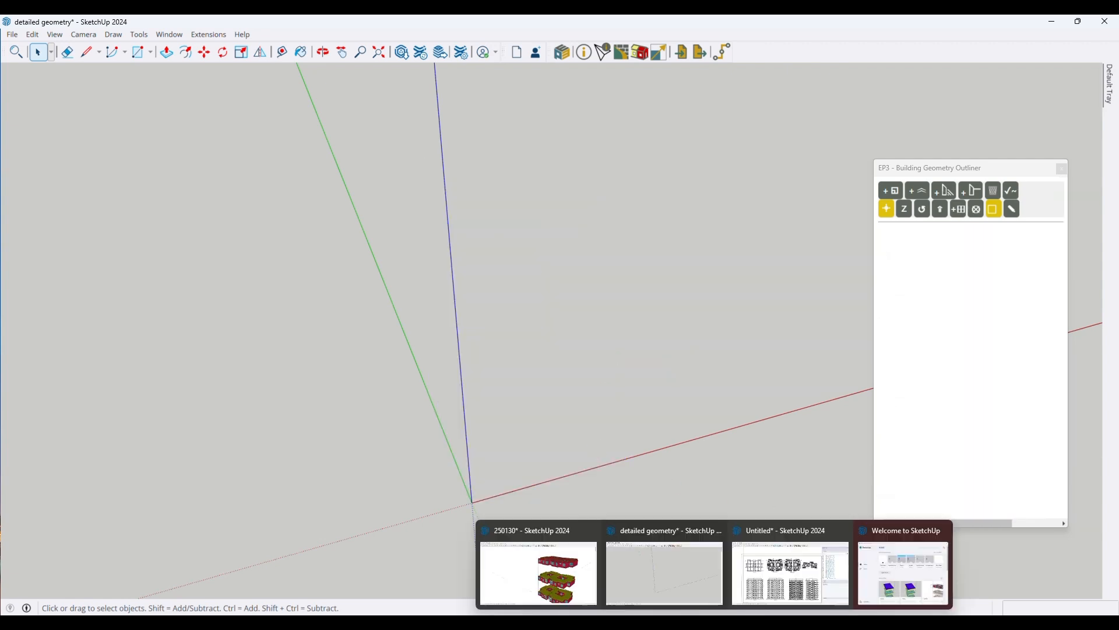
pyautogui.click(790, 568)
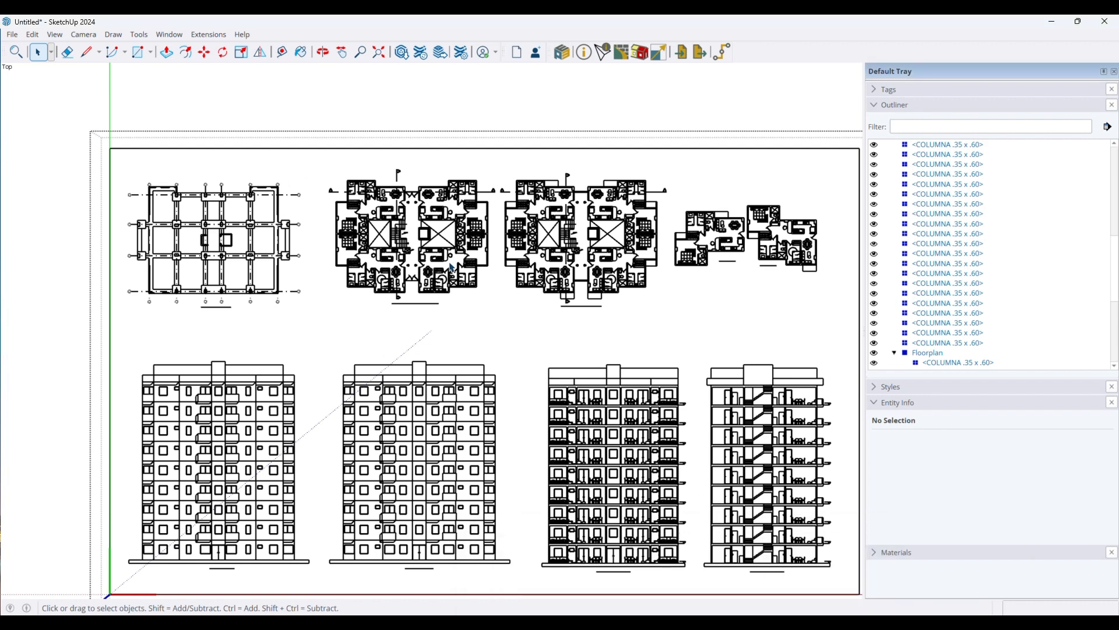
pyautogui.click(569, 263)
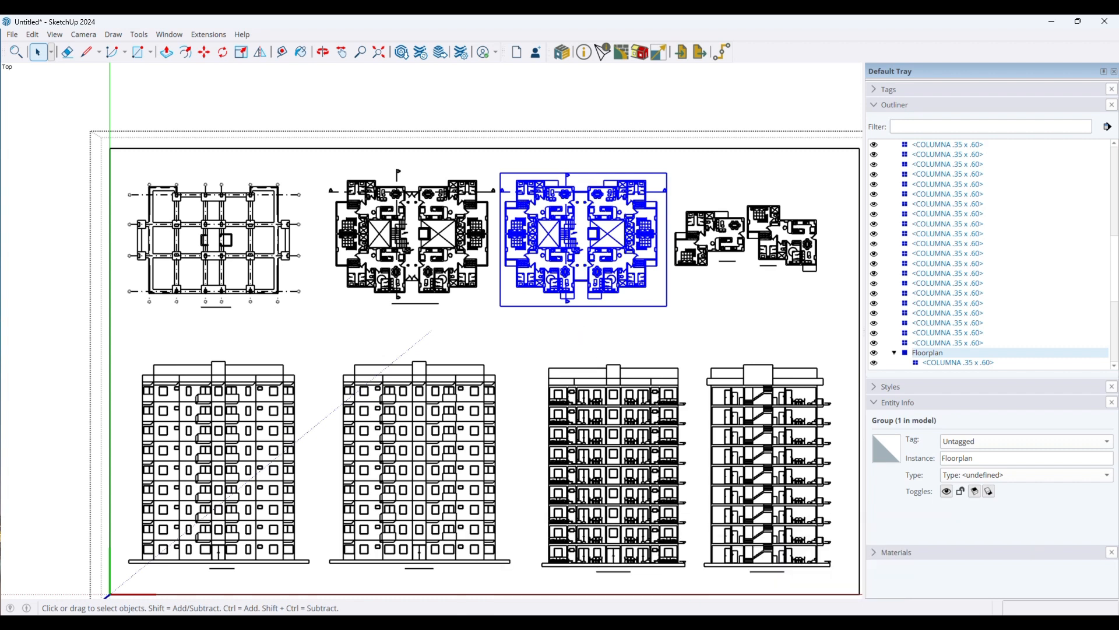
pyautogui.click(646, 572)
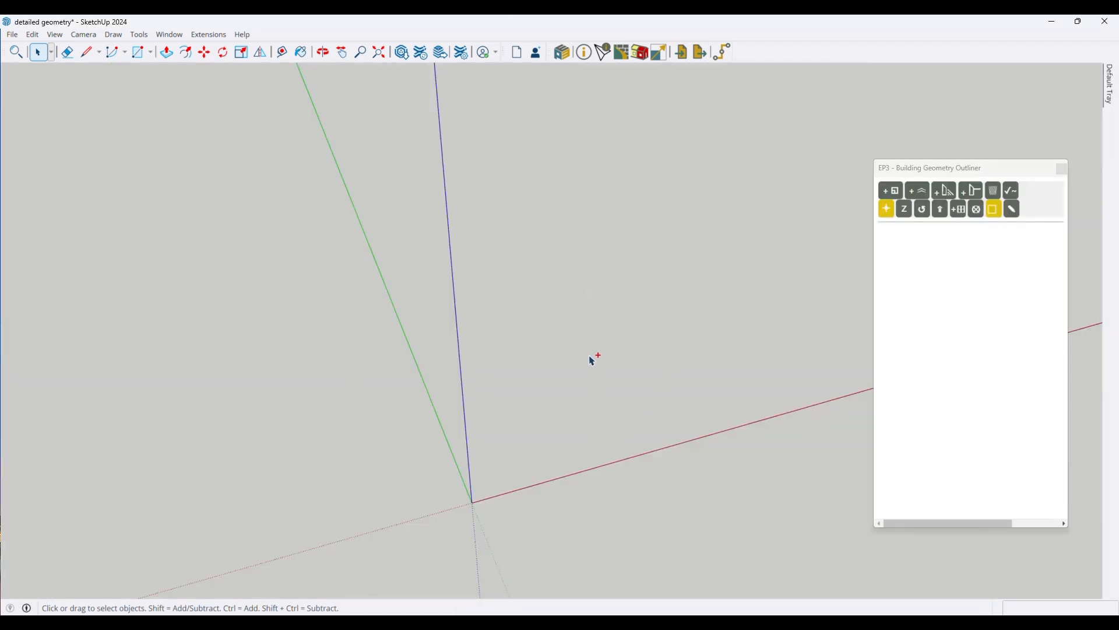
pyautogui.hotkey('ctrl', 'v')
pyautogui.click(557, 453)
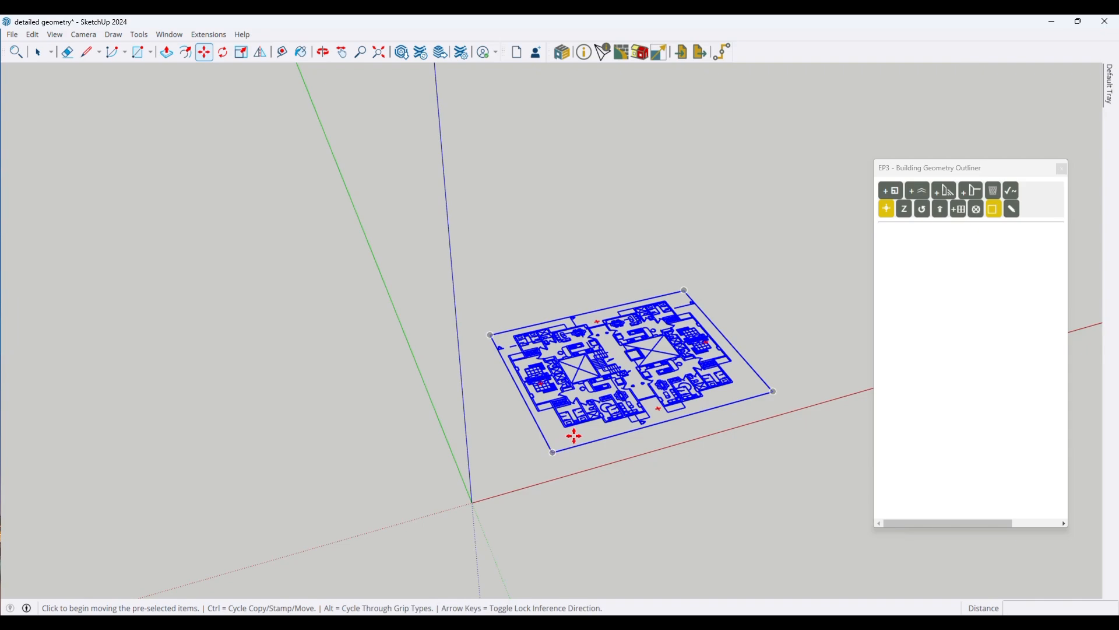
# - Move the pasted floor plan by its front bedroom's outer wall corner onto the axes origin
pyautogui.scroll(6, 560, 432)
pyautogui.scroll(5, 560, 414)
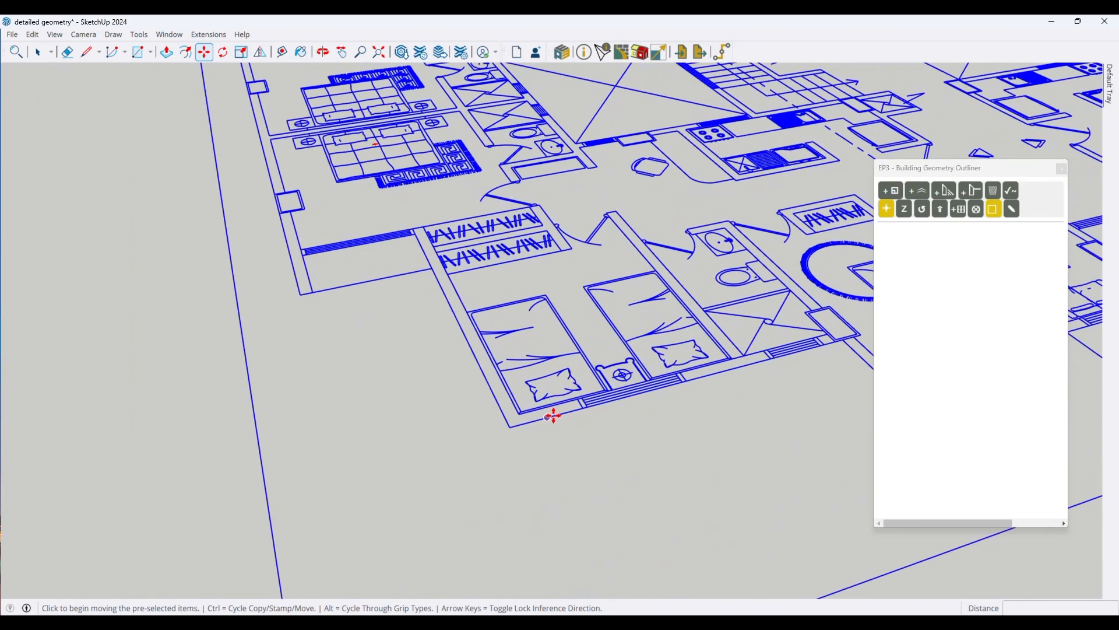
pyautogui.click(501, 413)
pyautogui.scroll(-5, 560, 350)
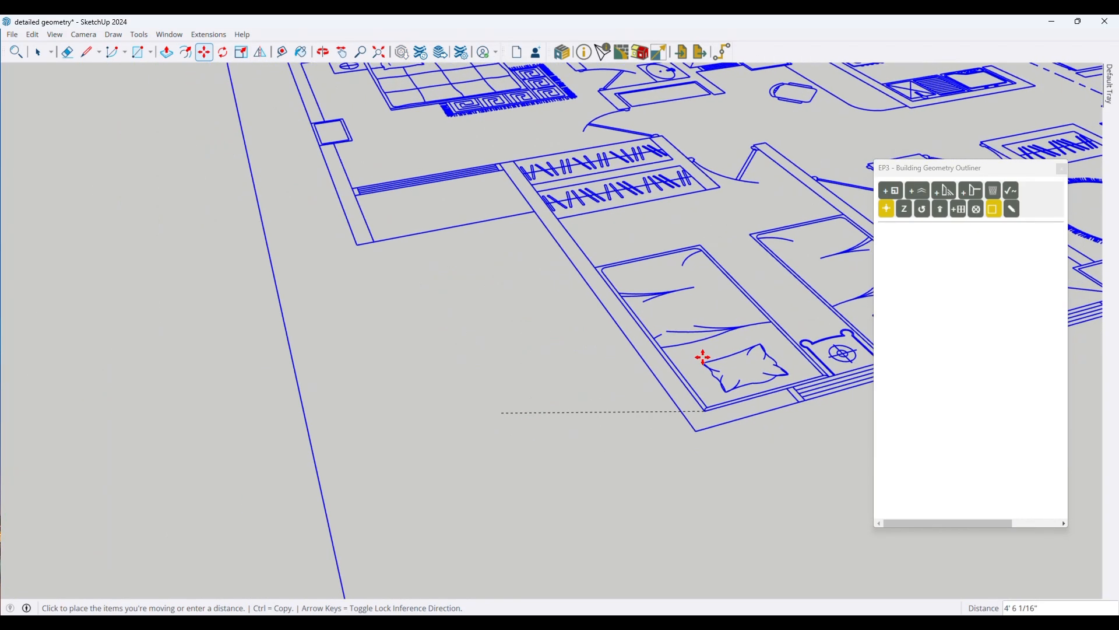
pyautogui.scroll(-6, 566, 321)
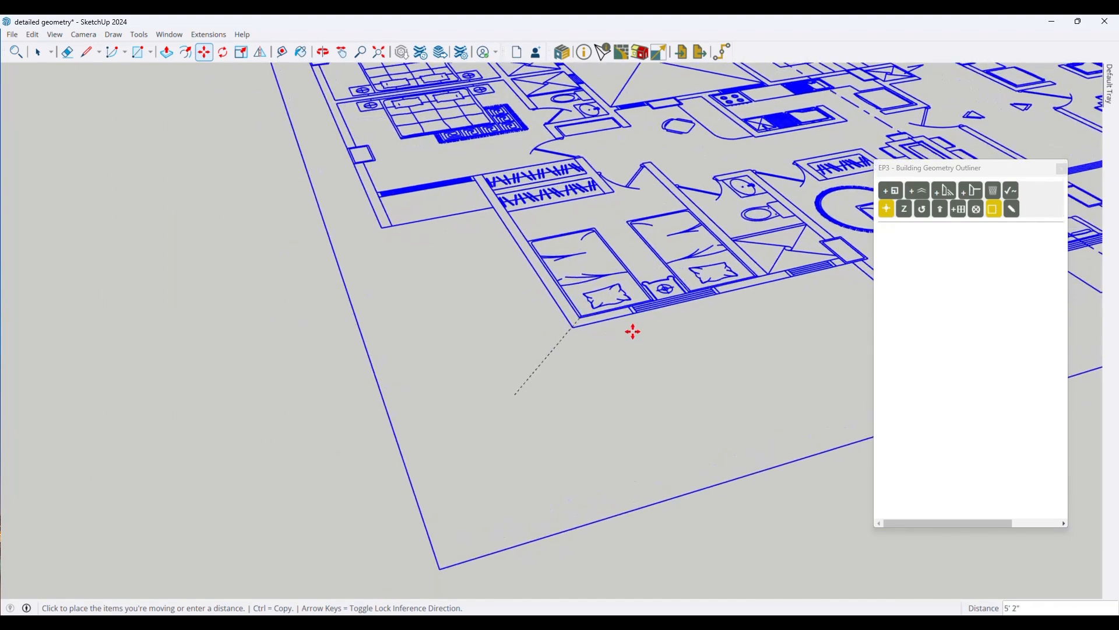
pyautogui.scroll(-2, 604, 384)
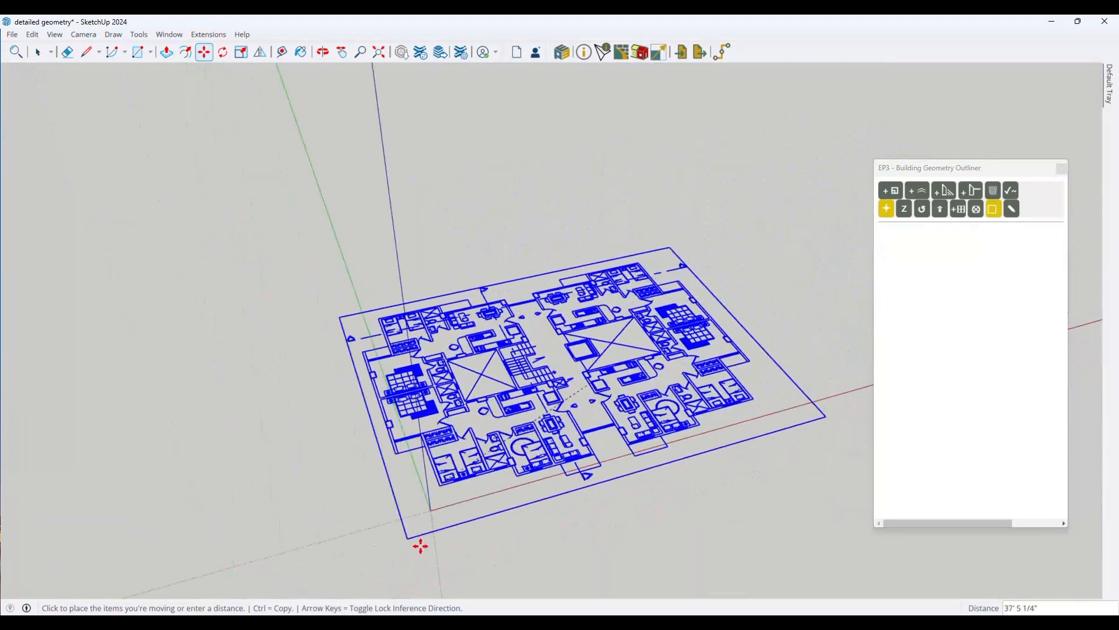
pyautogui.click(435, 507)
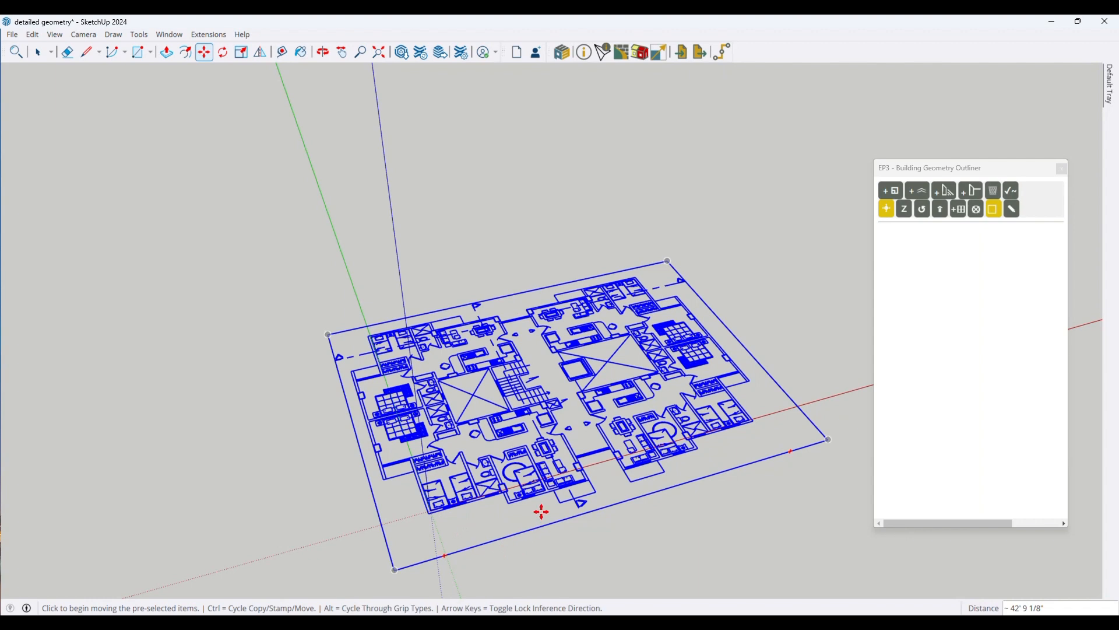
pyautogui.press('space')
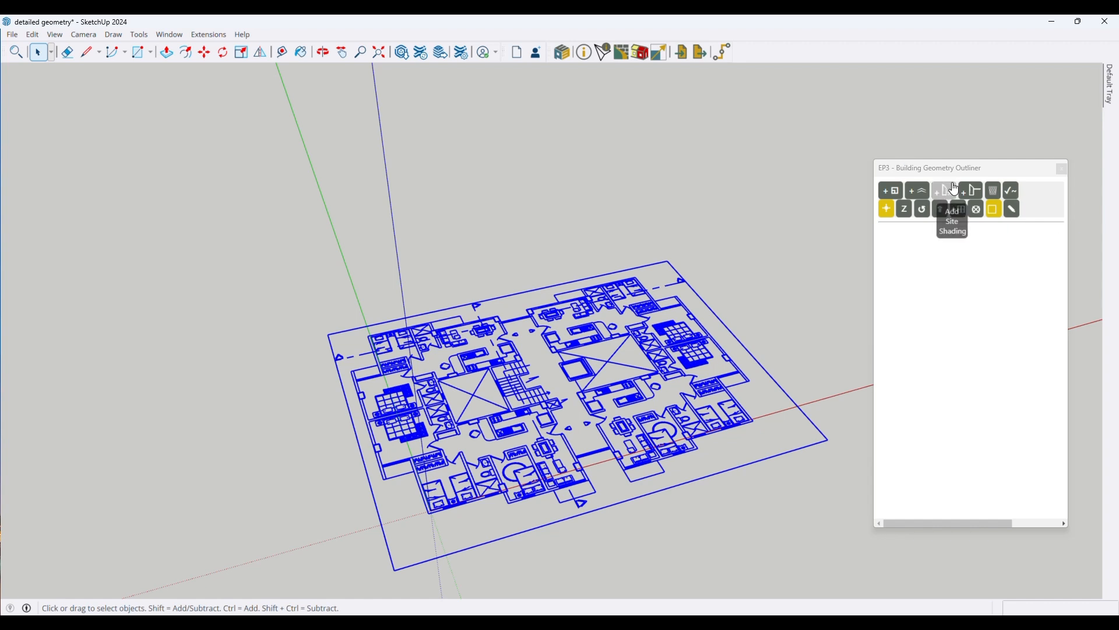
# - Reposition the EP3 Building Geometry Outliner and examine the descriptions of its tools
pyautogui.moveTo(962, 175); pyautogui.dragTo(938, 160)
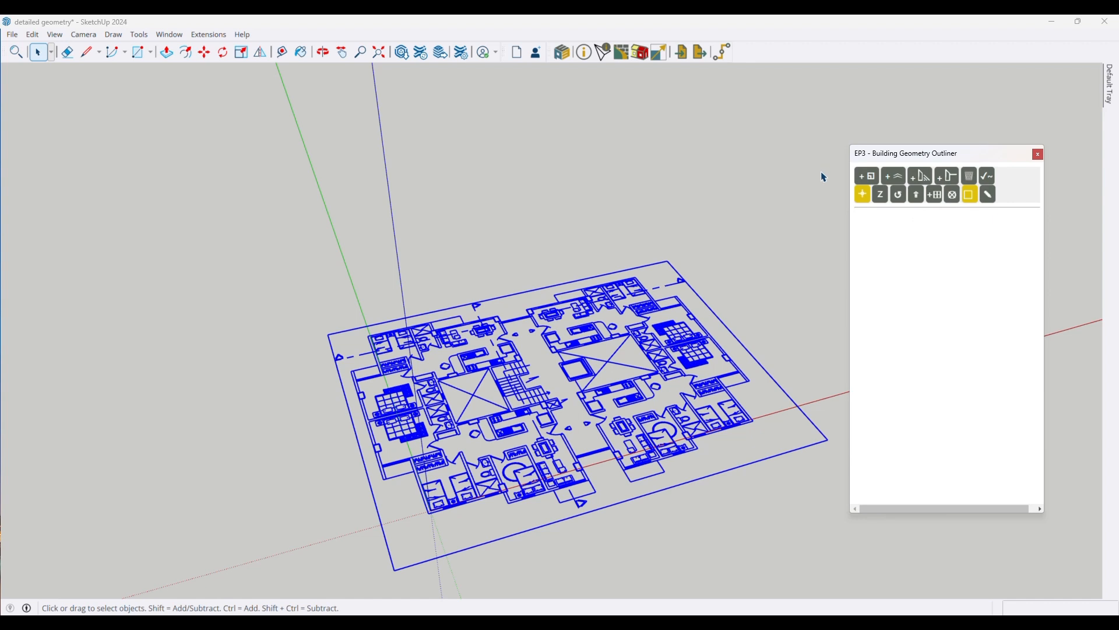
pyautogui.click(972, 197)
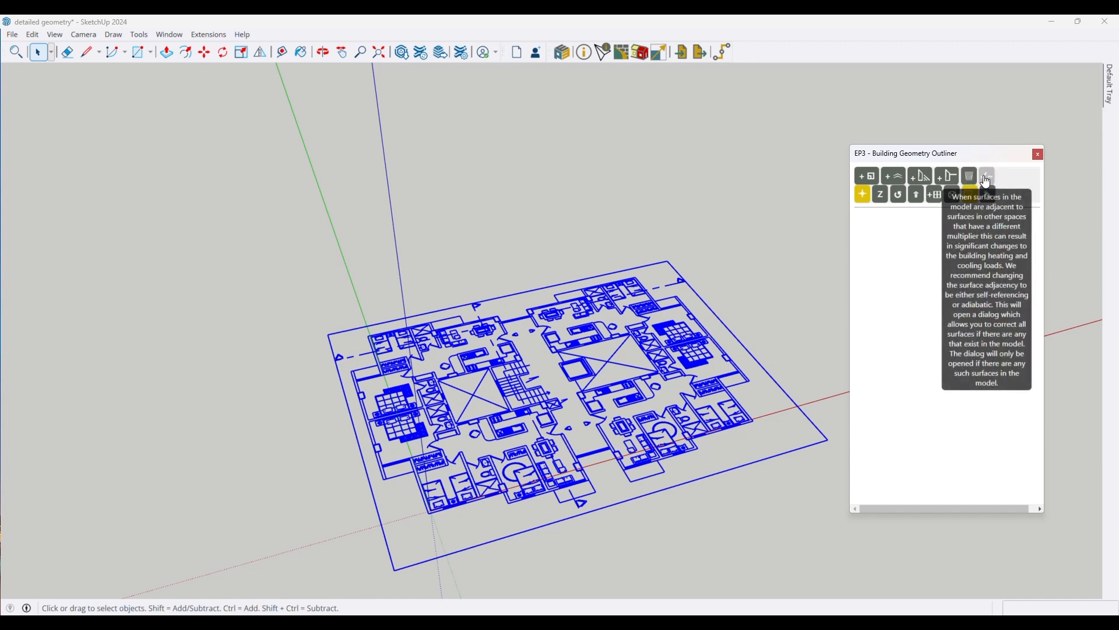
pyautogui.click(862, 195)
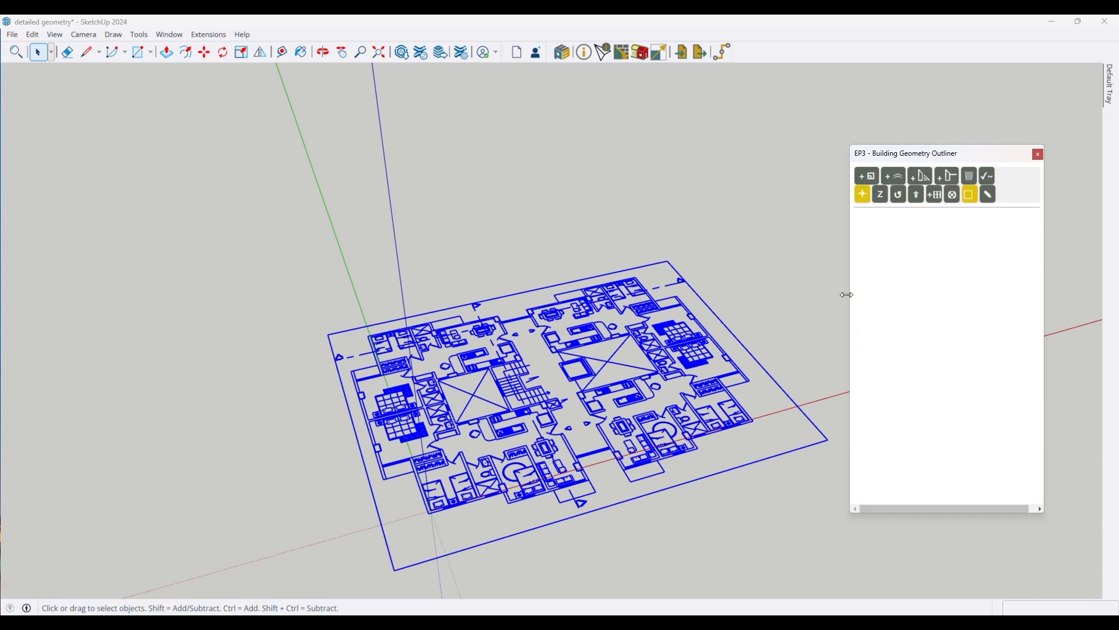
# - Deselect the floor plan and examine its walls, door openings and balcony window up close
pyautogui.scroll(-3, 603, 436)
pyautogui.scroll(5, 679, 439)
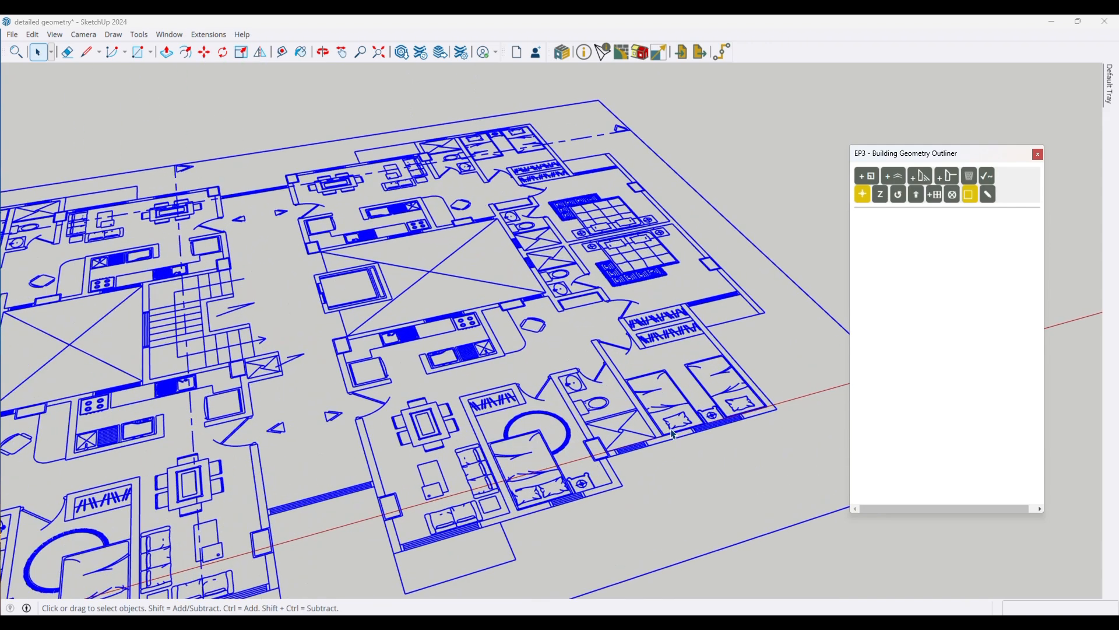
pyautogui.moveTo(675, 420); pyautogui.dragTo(628, 477)
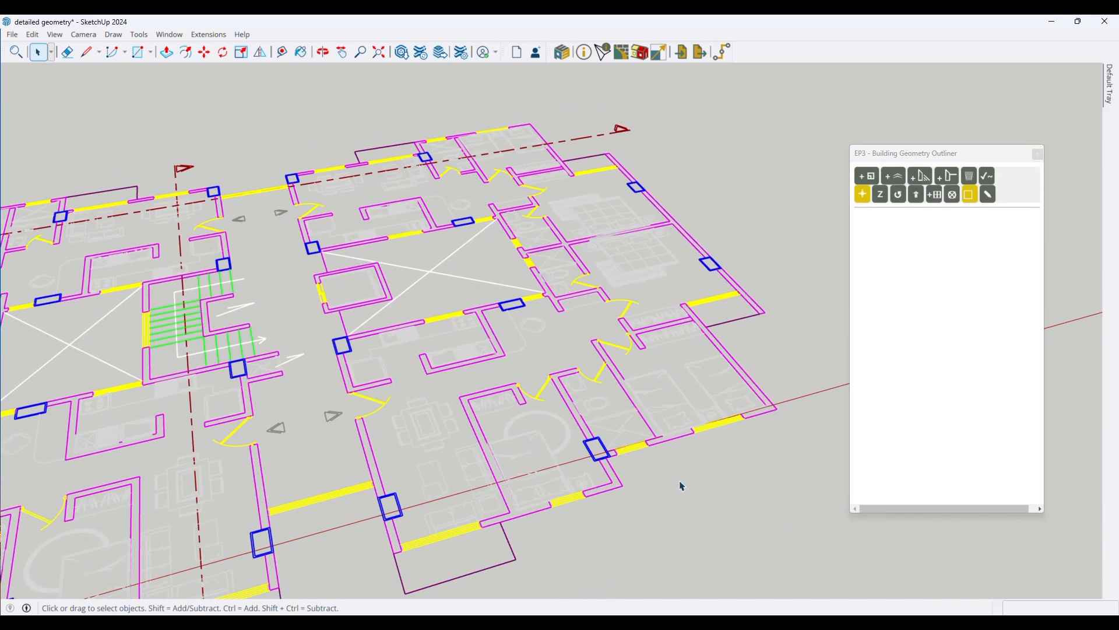
pyautogui.scroll(4, 679, 425)
pyautogui.scroll(-5, 674, 353)
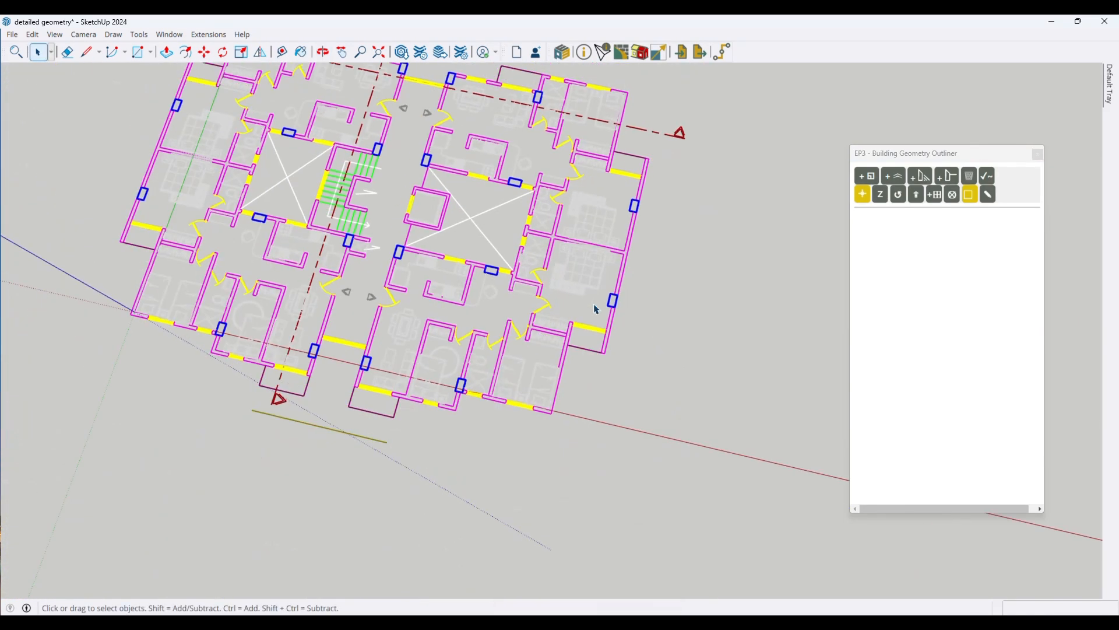
pyautogui.scroll(6, 589, 367)
pyautogui.scroll(1, 585, 320)
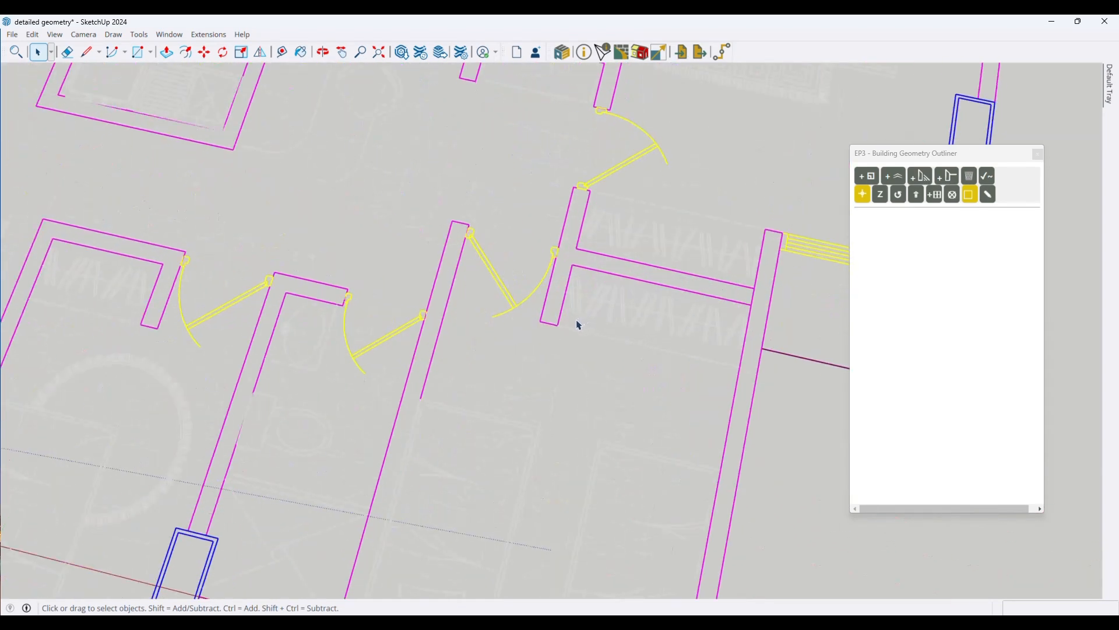
pyautogui.scroll(-1, 375, 320)
pyautogui.scroll(5, 702, 295)
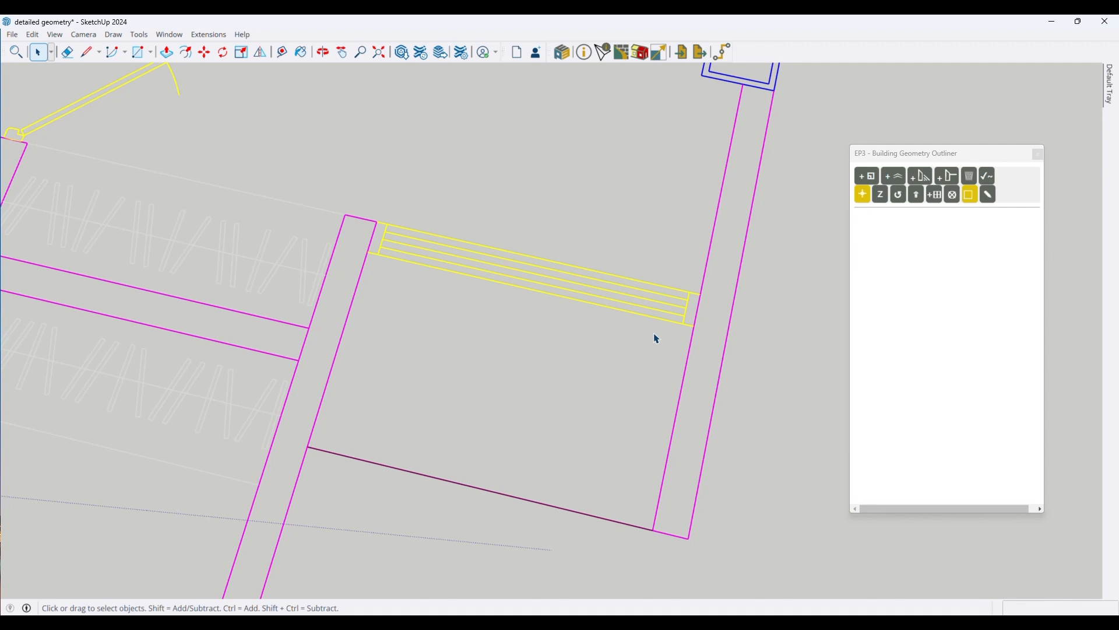
# - Open the EP3 Global Settings and examine the unit system, library locations and model settings
pyautogui.click(561, 58)
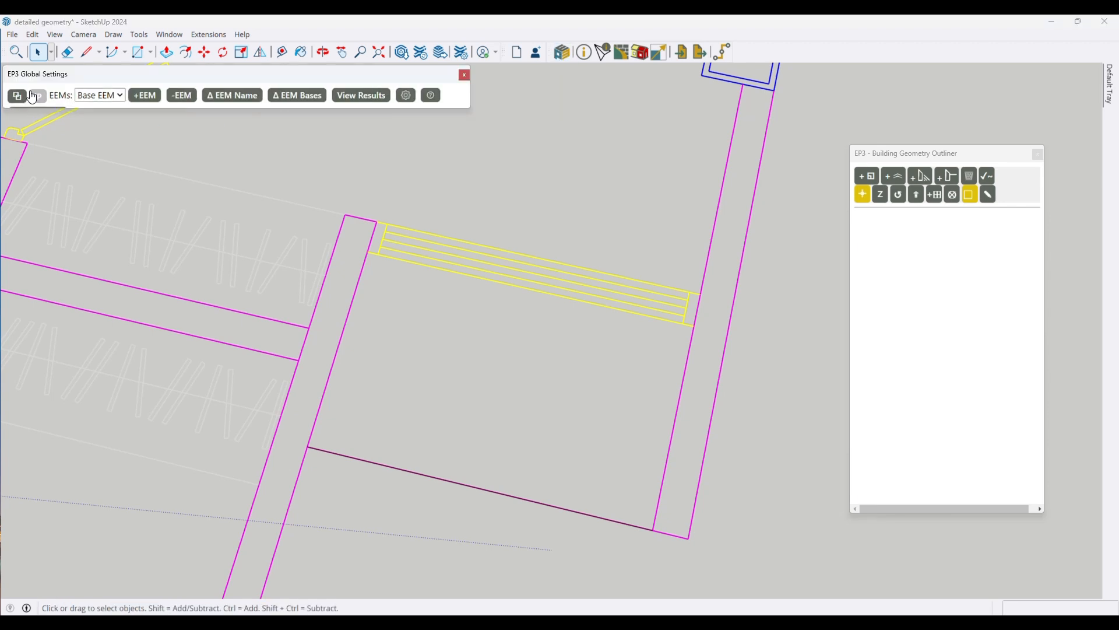
pyautogui.click(37, 96)
pyautogui.click(407, 98)
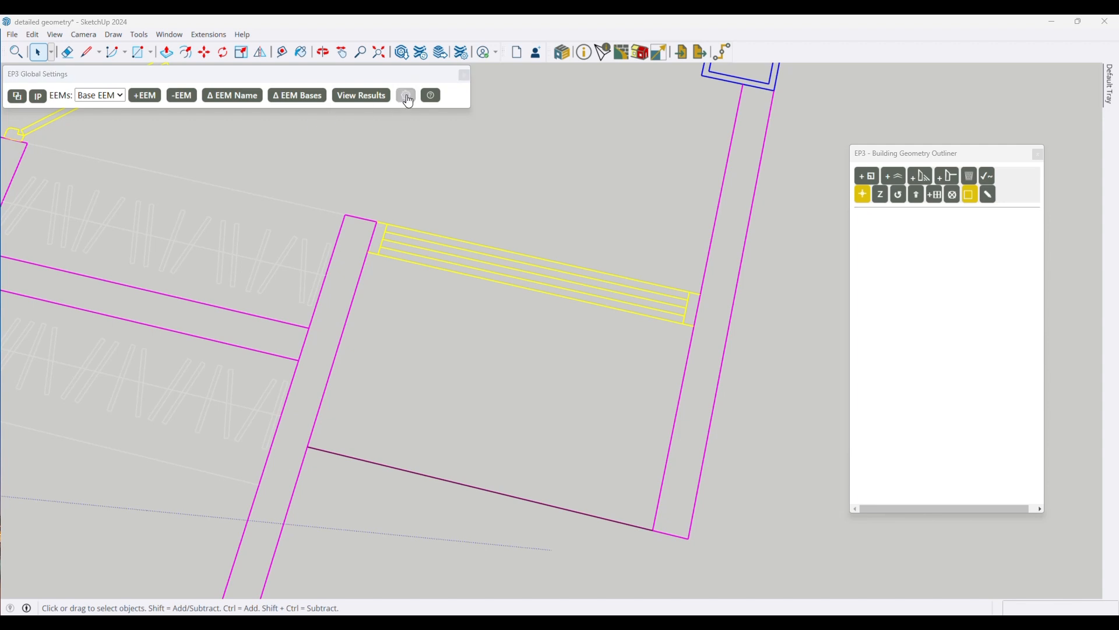
pyautogui.moveTo(459, 225); pyautogui.dragTo(337, 178)
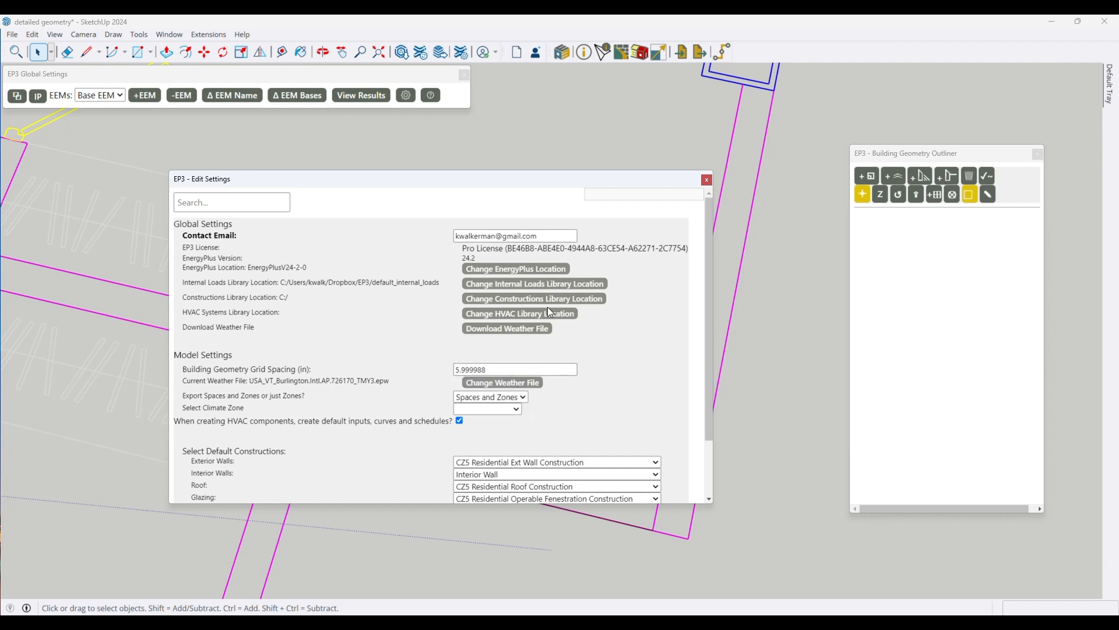
pyautogui.click(707, 180)
# - Add a floor named Ground Floor at an elevation of 0.0 ft, with the whole plan seen from above
pyautogui.scroll(-6, 697, 309)
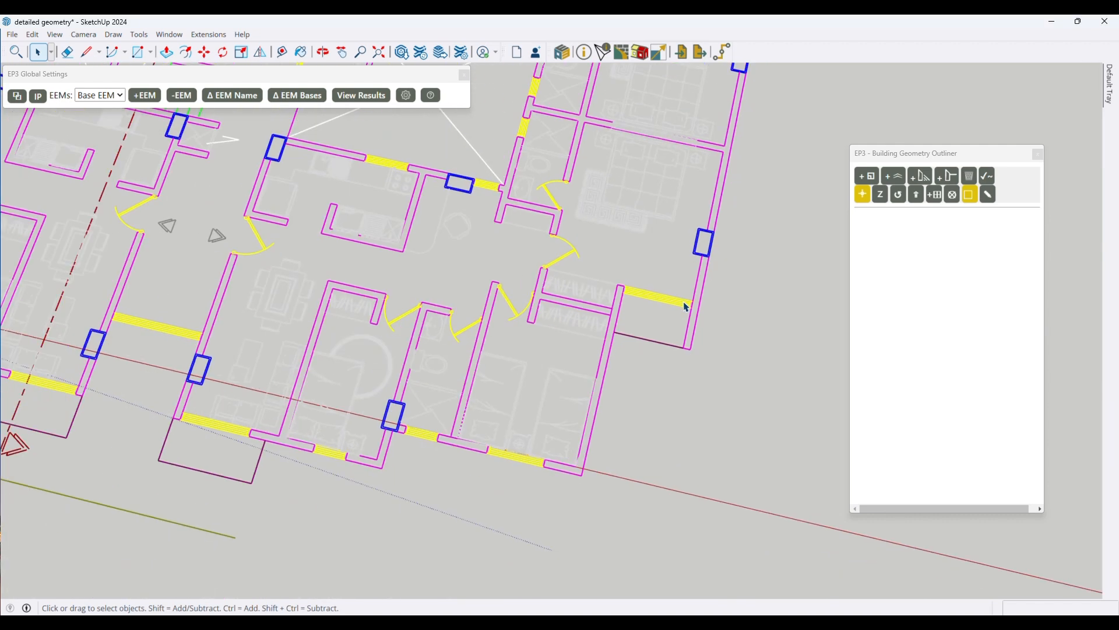
pyautogui.scroll(-3, 686, 307)
pyautogui.press('F3')
pyautogui.scroll(-3, 392, 420)
pyautogui.scroll(2, 357, 206)
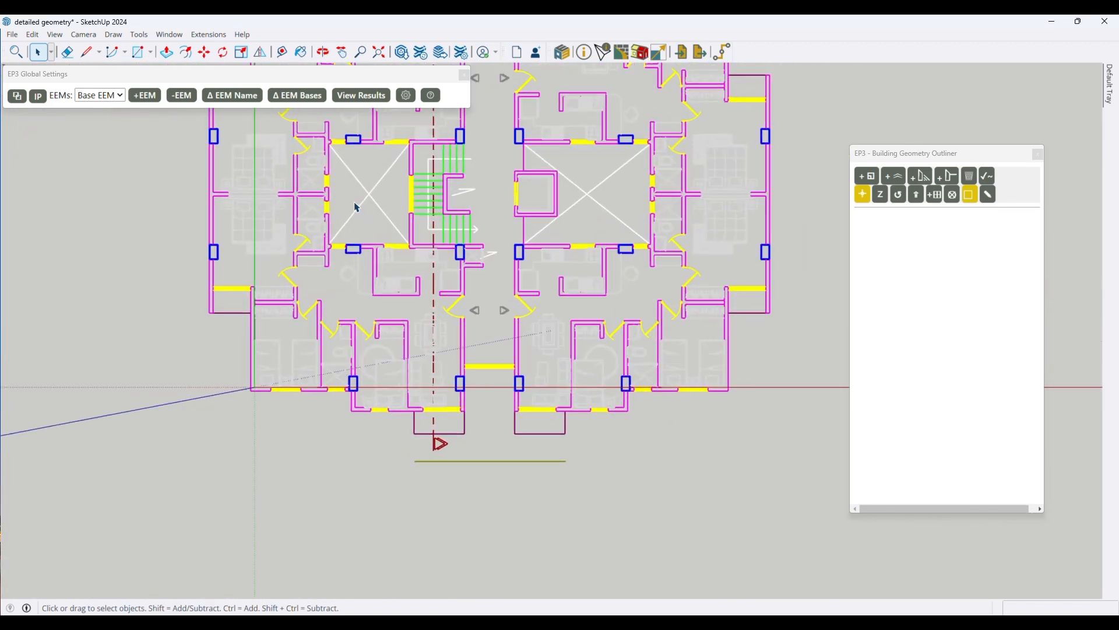
pyautogui.scroll(2, 357, 206)
pyautogui.click(862, 195)
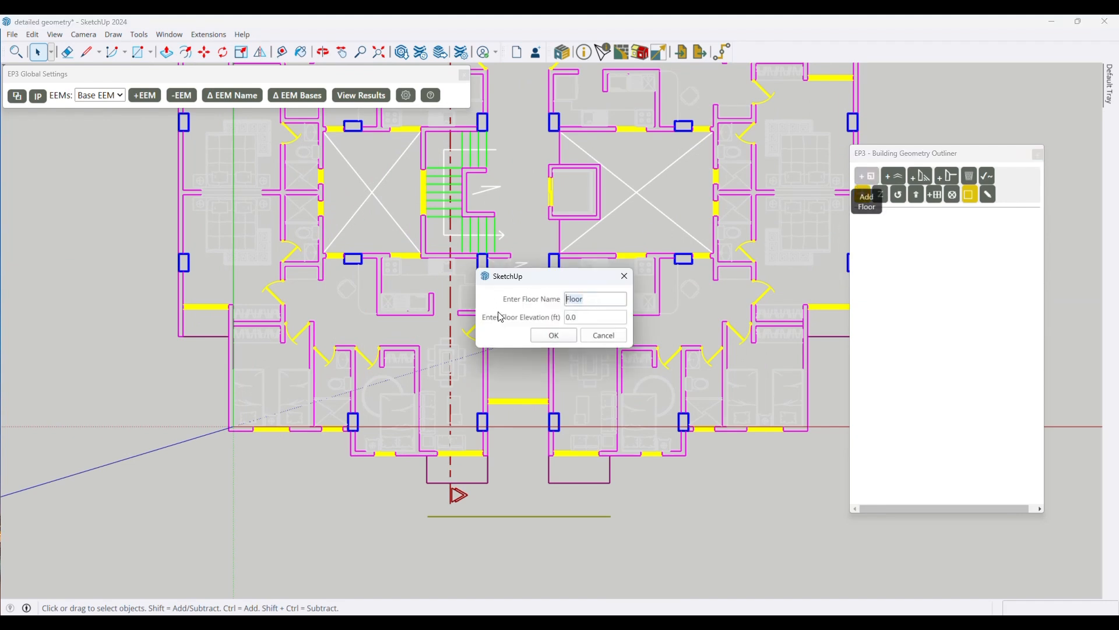
pyautogui.write('Ground Floor')
pyautogui.press('Tab')
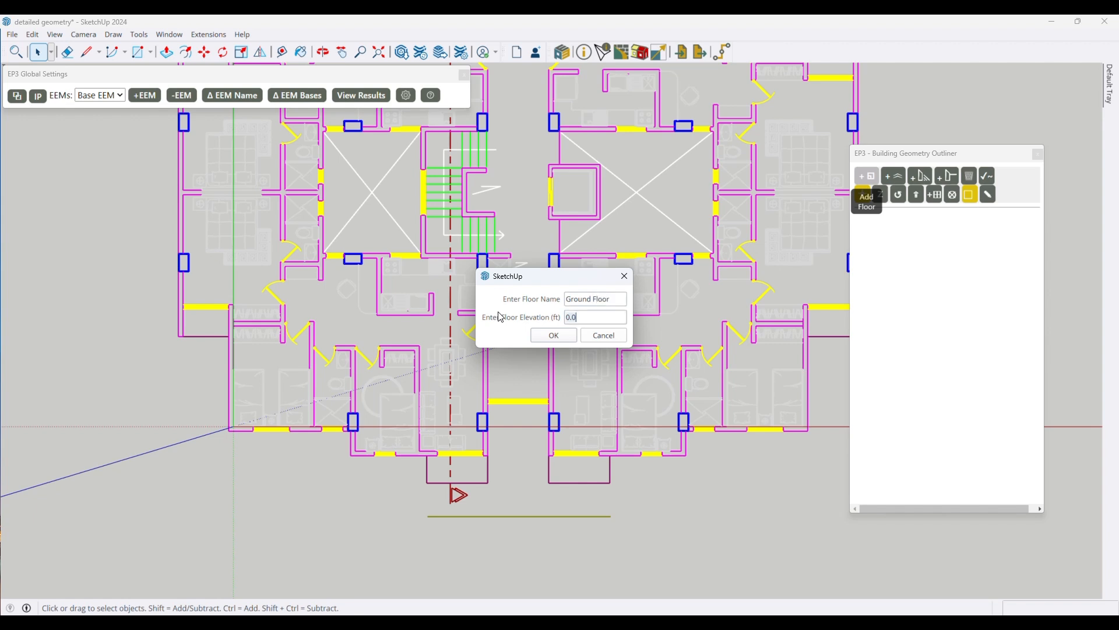
pyautogui.click(567, 339)
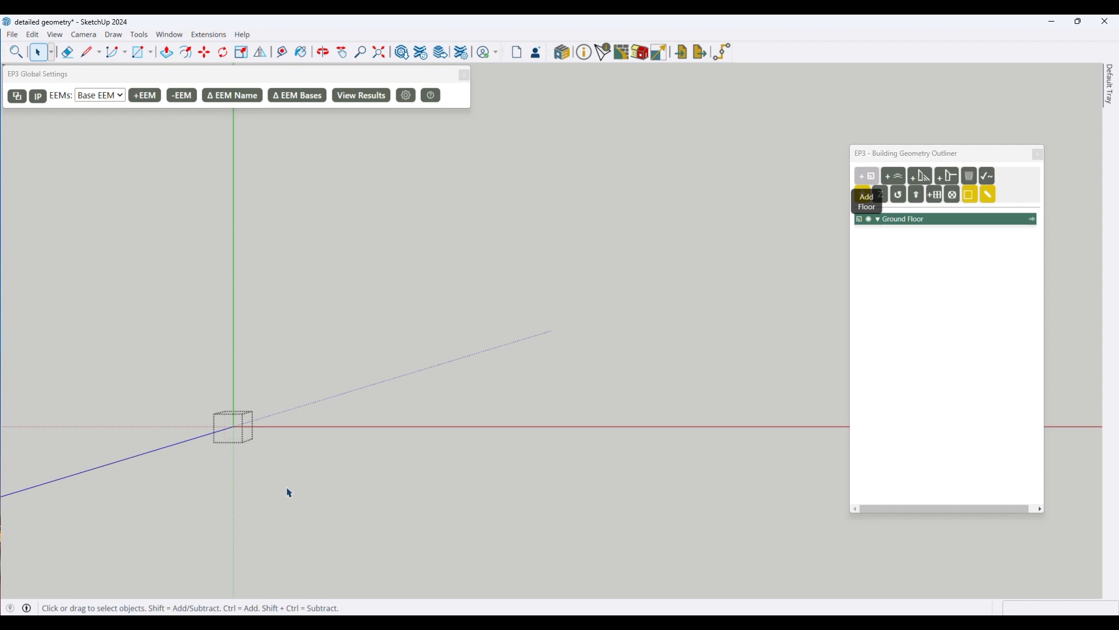
# - Leave the new floor and assign the floor plan group to Ground Floor with EP3 Set Floorplan
pyautogui.click(315, 510)
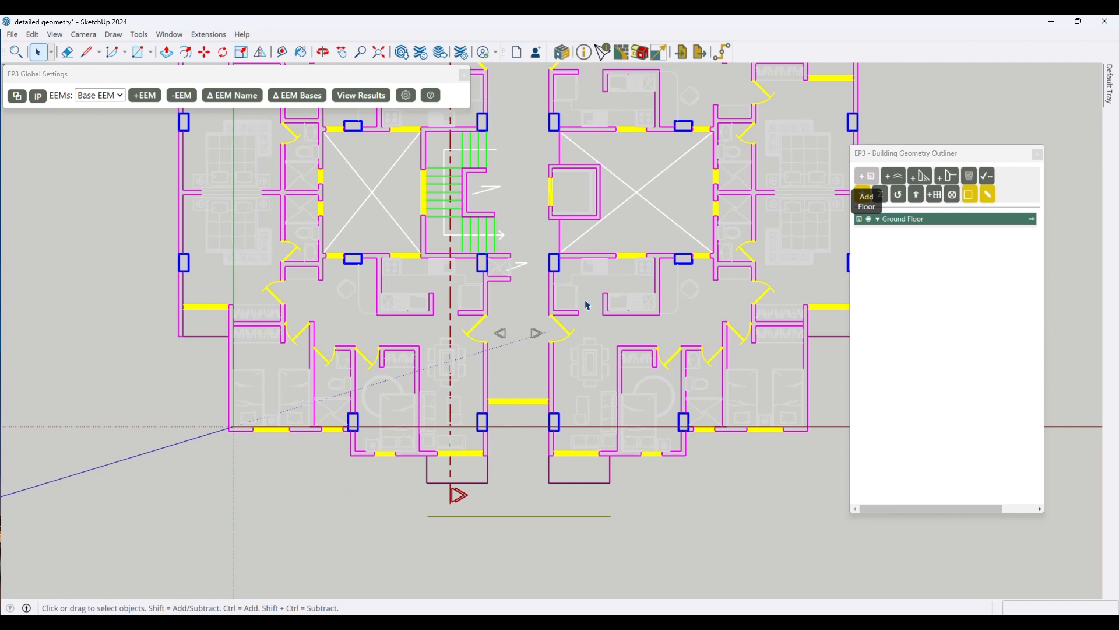
pyautogui.click(686, 457)
pyautogui.rightClick(690, 431)
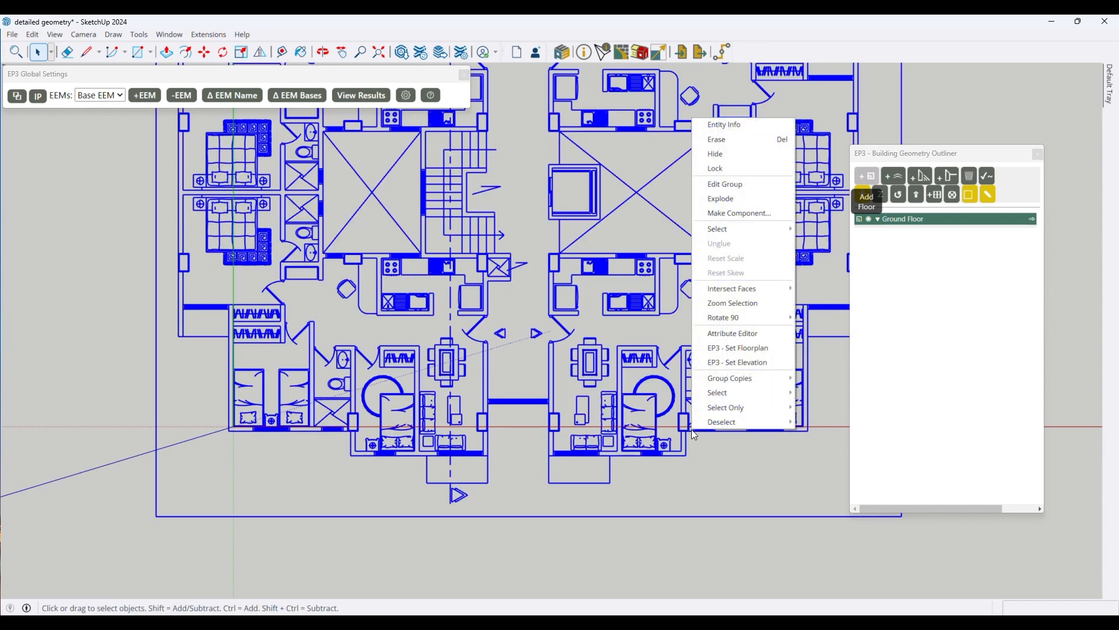
pyautogui.click(741, 348)
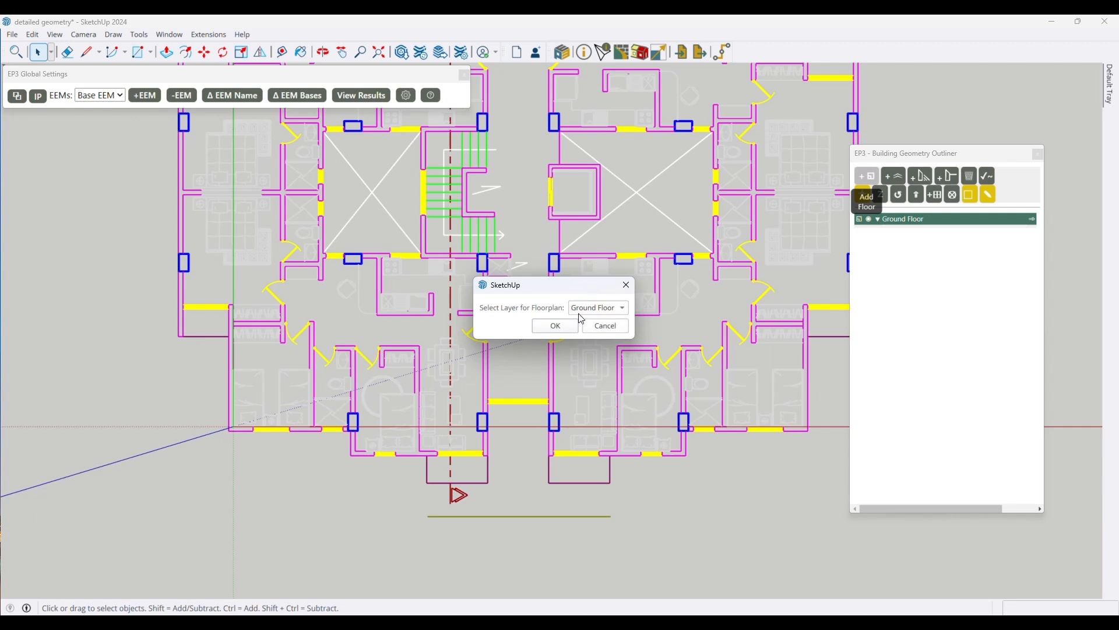
pyautogui.click(556, 327)
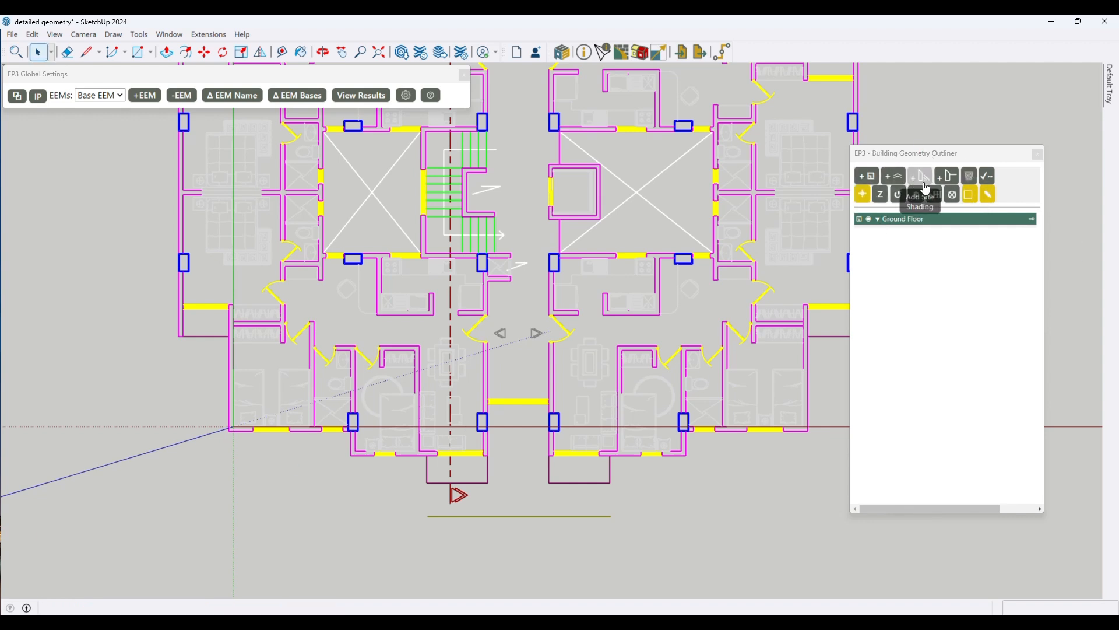
# - Open the Ground Floor for editing and show the rest of the model faded as a tracing background
pyautogui.click(1035, 226)
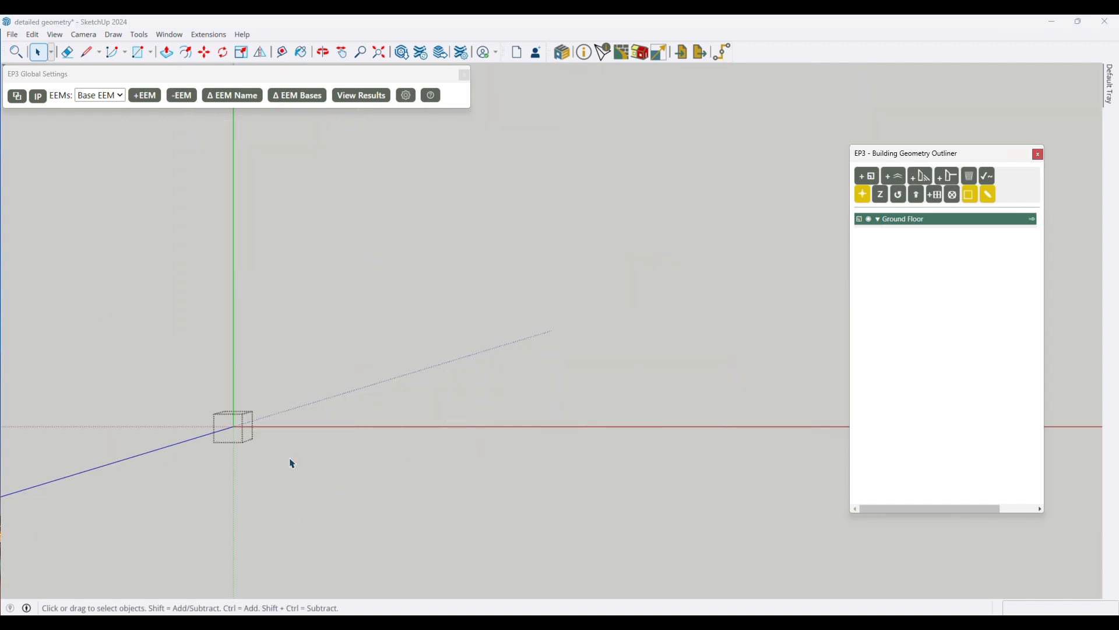
pyautogui.click(973, 197)
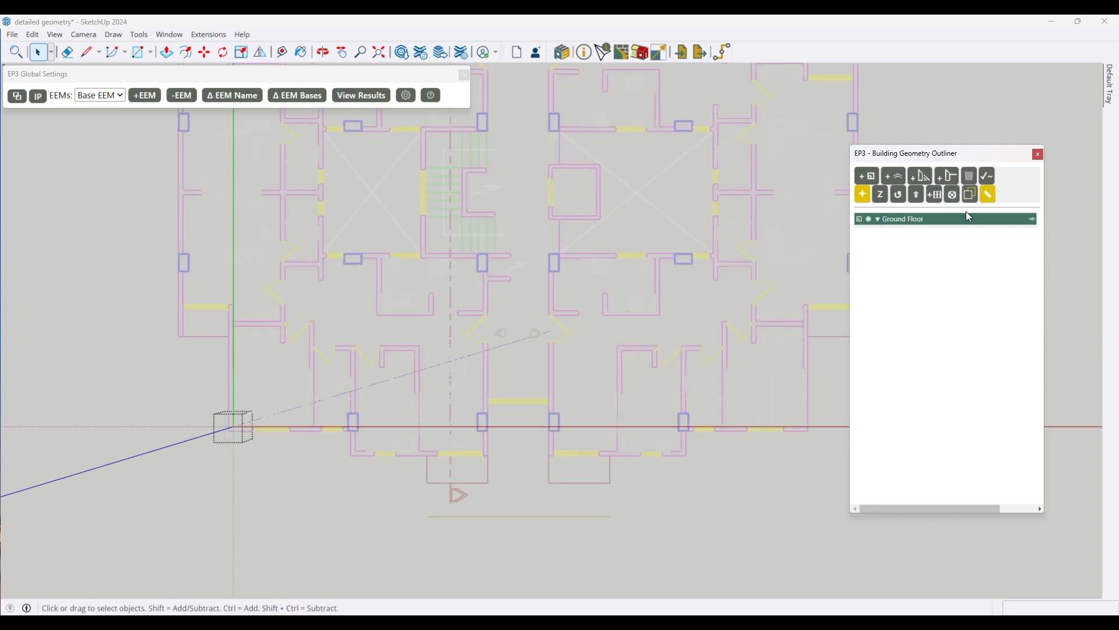
pyautogui.click(971, 198)
pyautogui.click(970, 199)
# - Draw the main space rectangle, about 61' 3" by 50' 4", from the origin to the back-right bedroom's wall corner
pyautogui.scroll(-3, 487, 459)
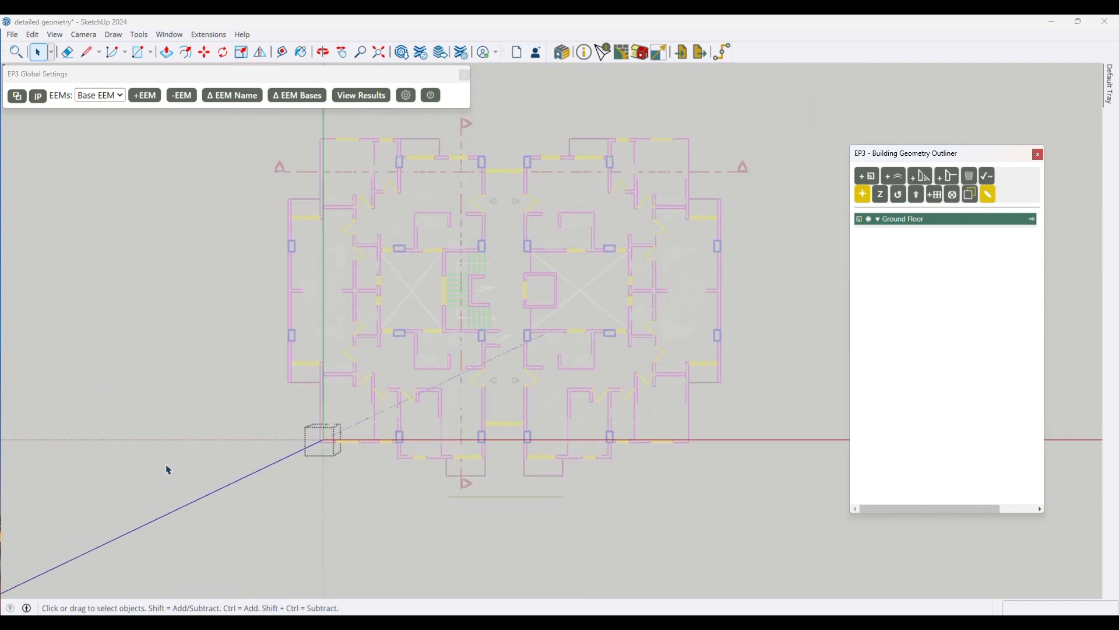
pyautogui.scroll(-2, 285, 453)
pyautogui.scroll(4, 286, 447)
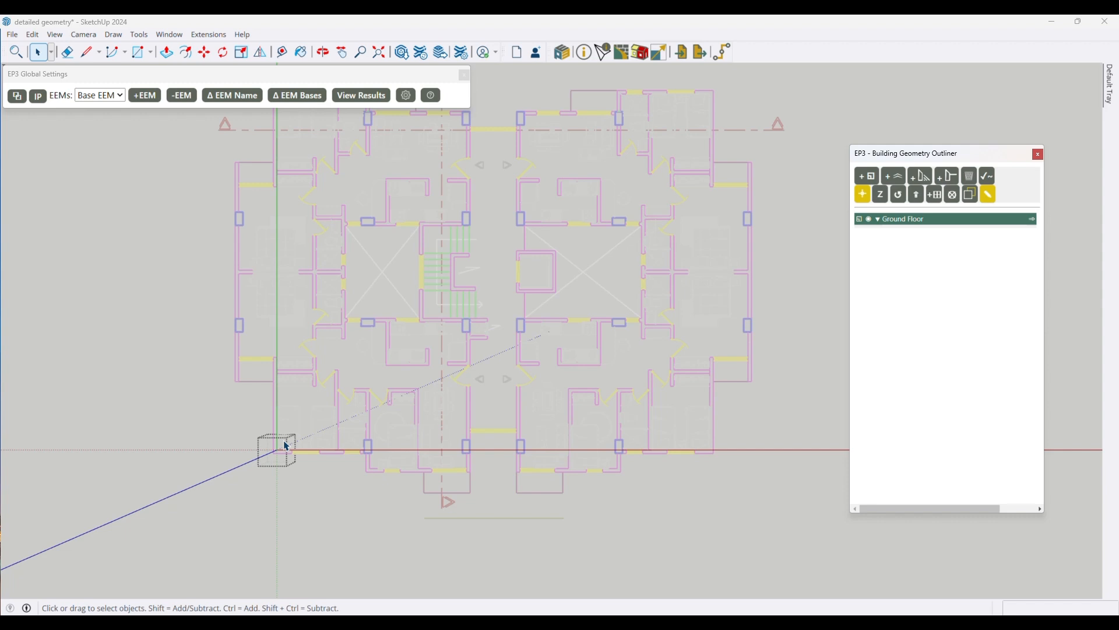
pyautogui.scroll(4, 292, 448)
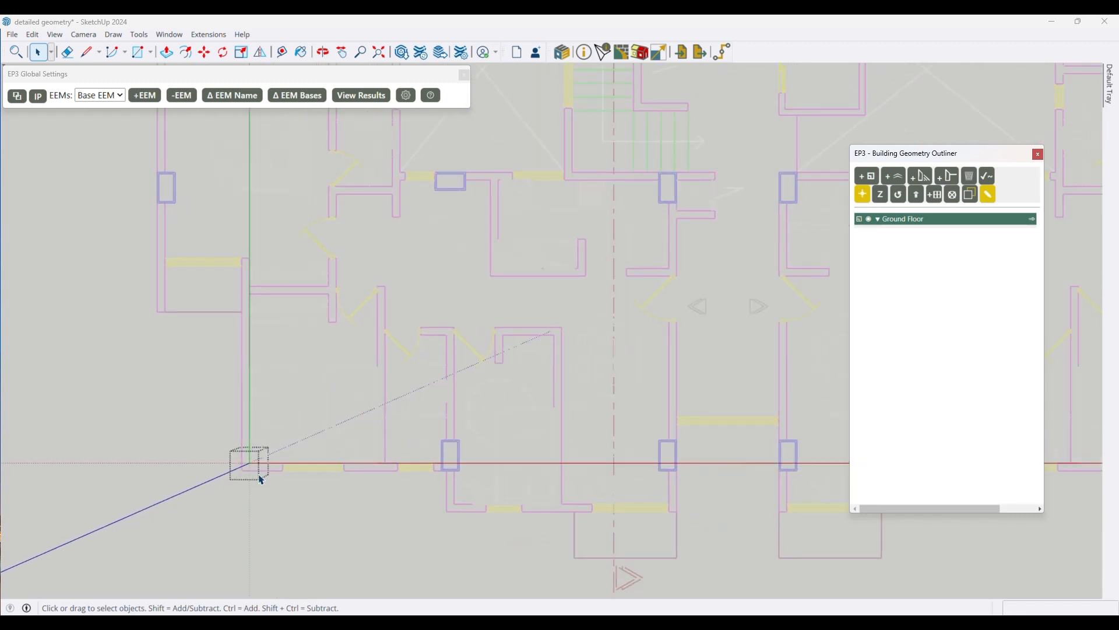
pyautogui.click(375, 24)
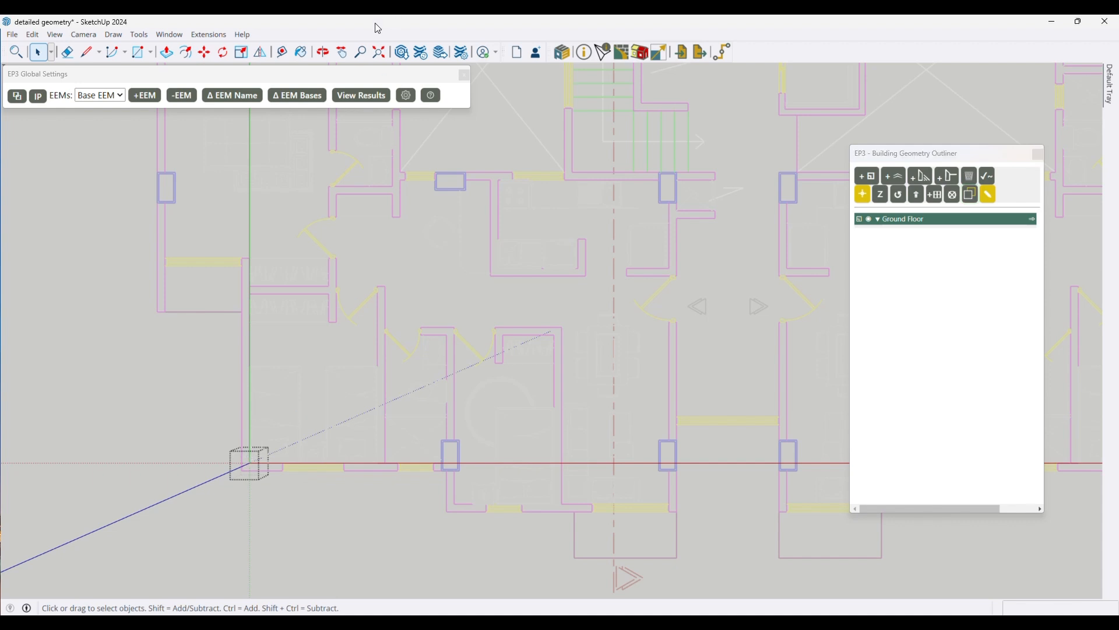
pyautogui.press('r')
pyautogui.scroll(1, 346, 379)
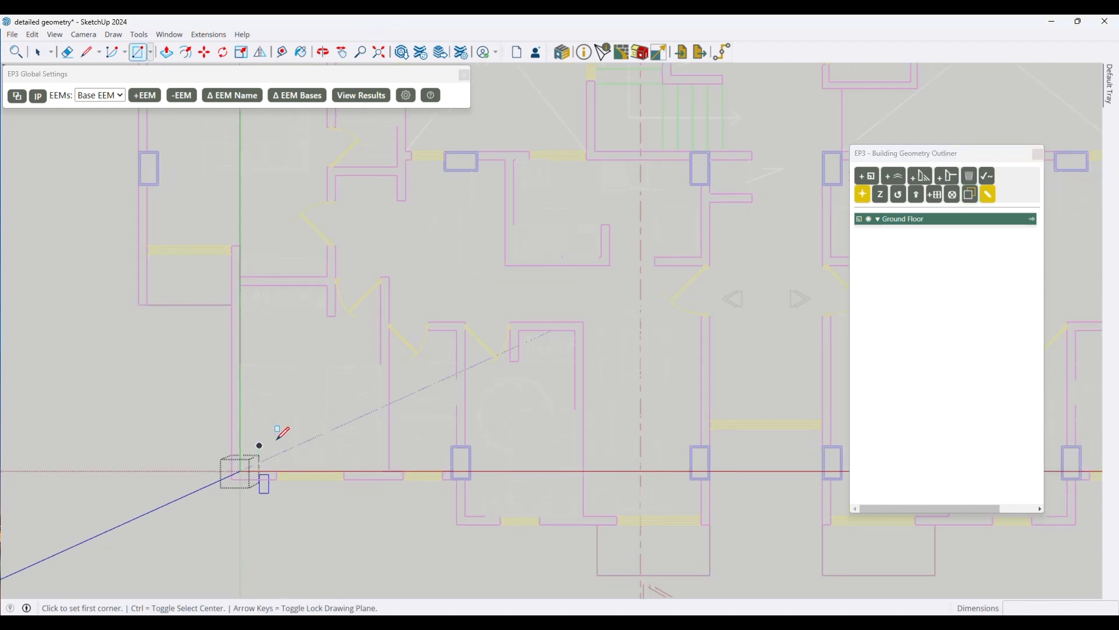
pyautogui.click(240, 471)
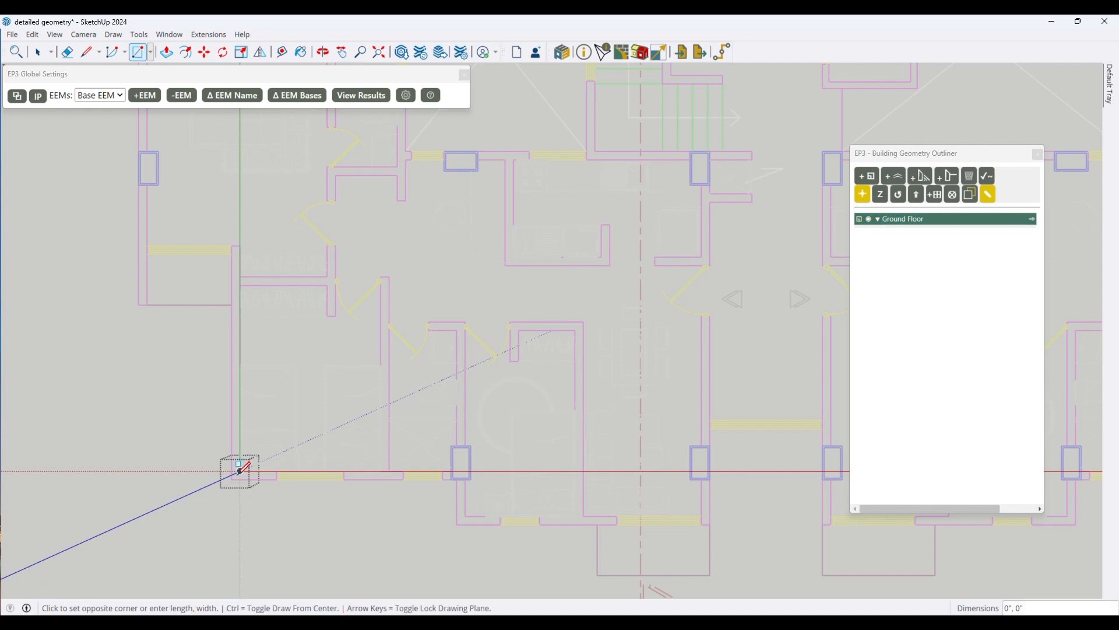
pyautogui.scroll(-2, 179, 522)
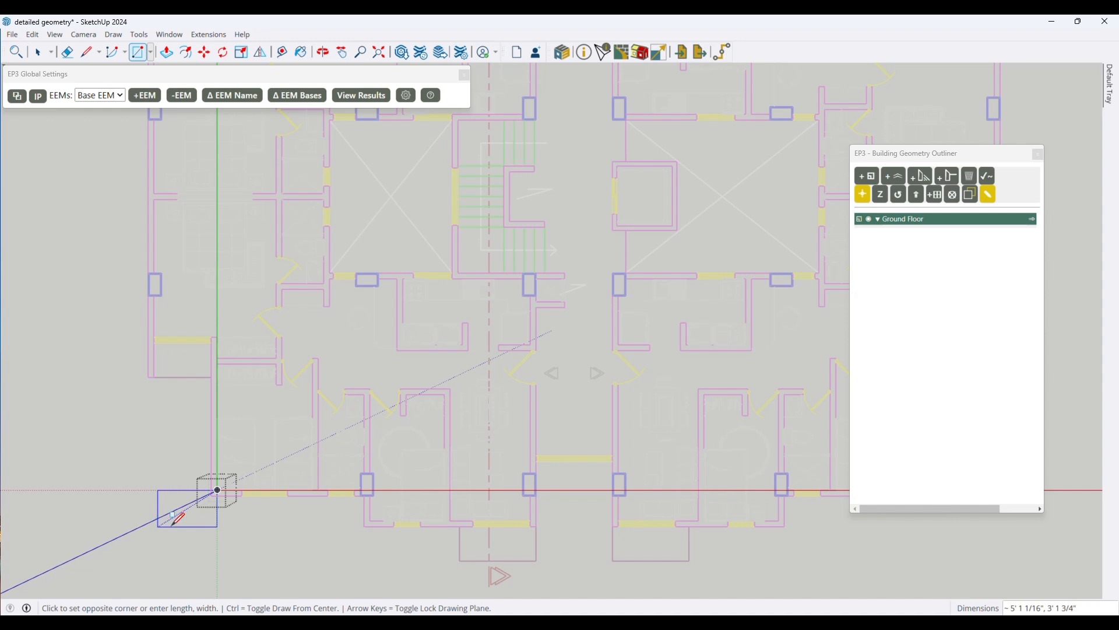
pyautogui.scroll(-4, 108, 451)
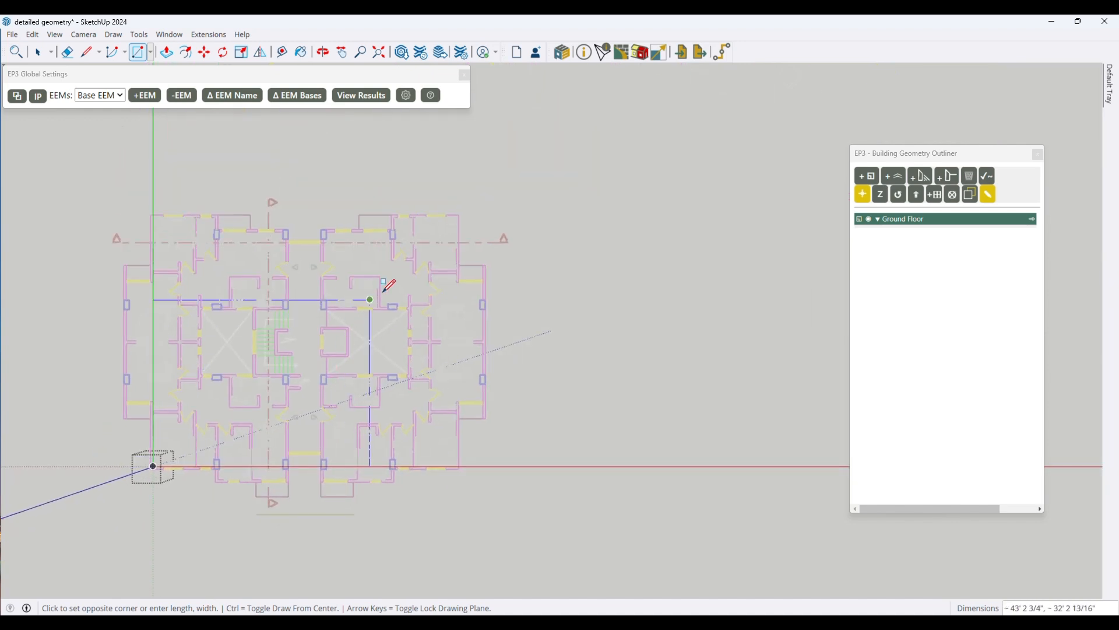
pyautogui.scroll(3, 430, 215)
pyautogui.scroll(3, 455, 315)
pyautogui.scroll(3, 452, 323)
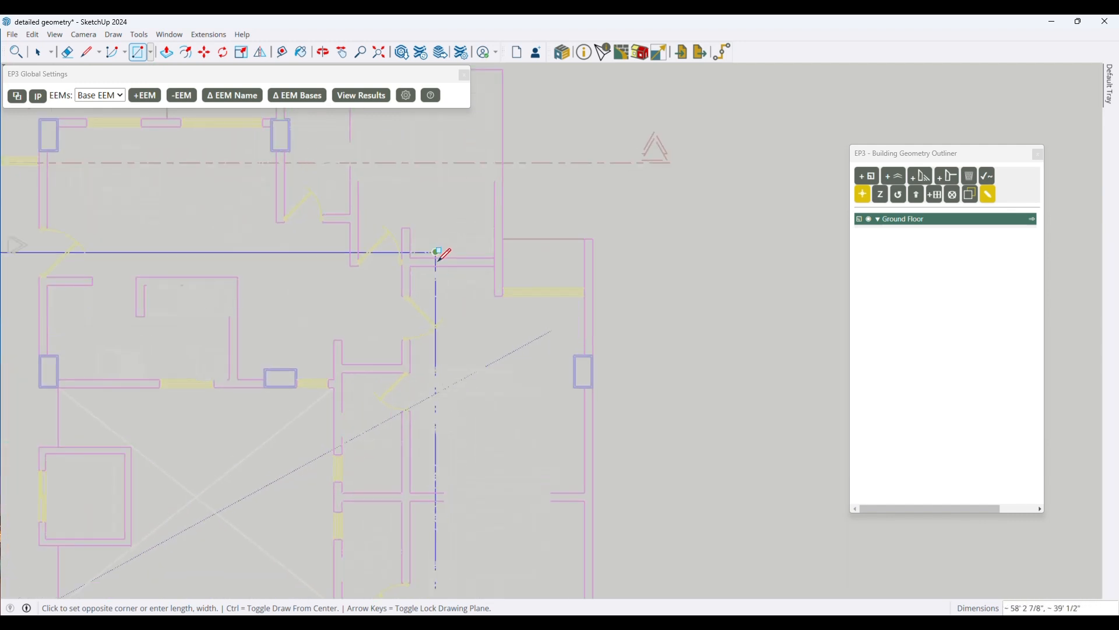
pyautogui.scroll(-3, 530, 417)
pyautogui.click(505, 158)
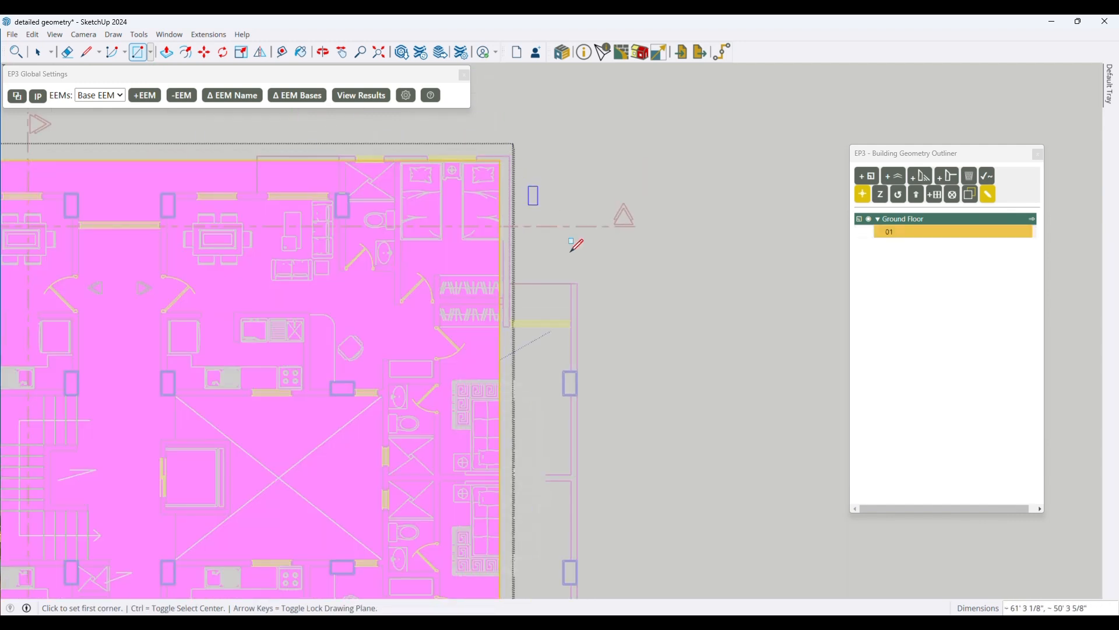
# - Draw a rectangle about 23' 11 5/8" by 5' 5" over the projecting left bedroom wing, meeting the main space's edge
pyautogui.scroll(-5, 762, 295)
pyautogui.scroll(6, 172, 467)
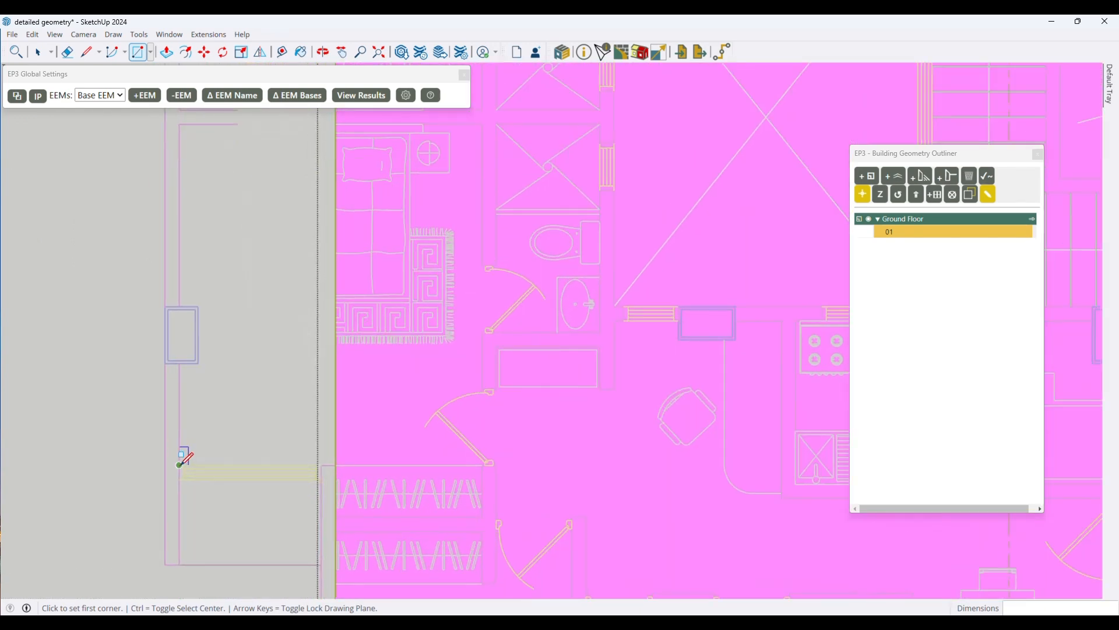
pyautogui.click(179, 465)
pyautogui.scroll(-4, 353, 466)
pyautogui.scroll(-2, 362, 267)
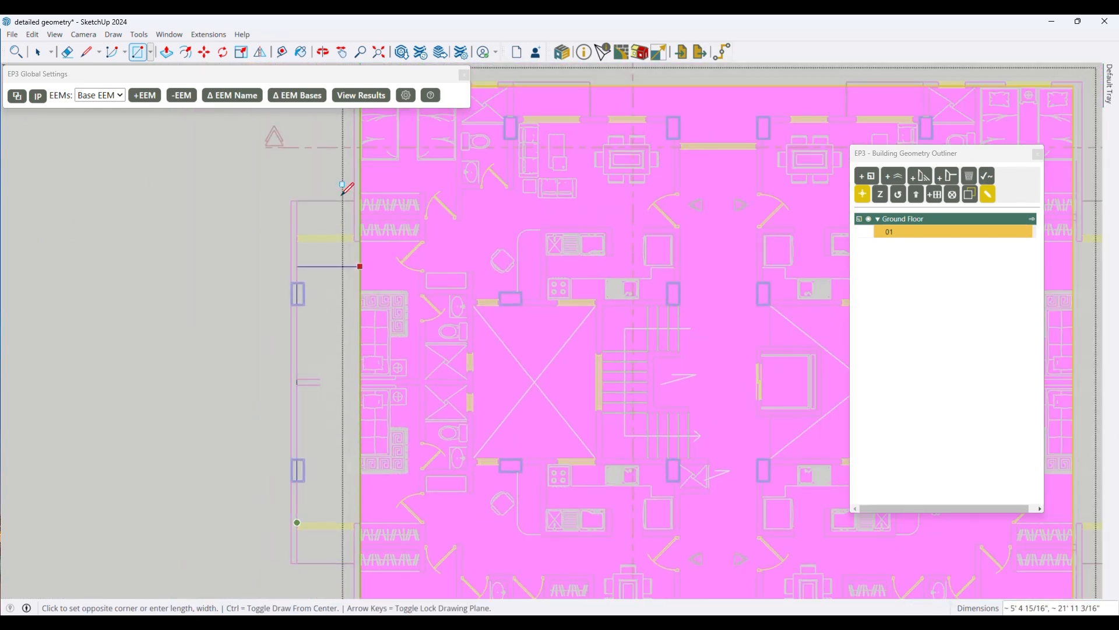
pyautogui.scroll(5, 354, 238)
pyautogui.click(380, 246)
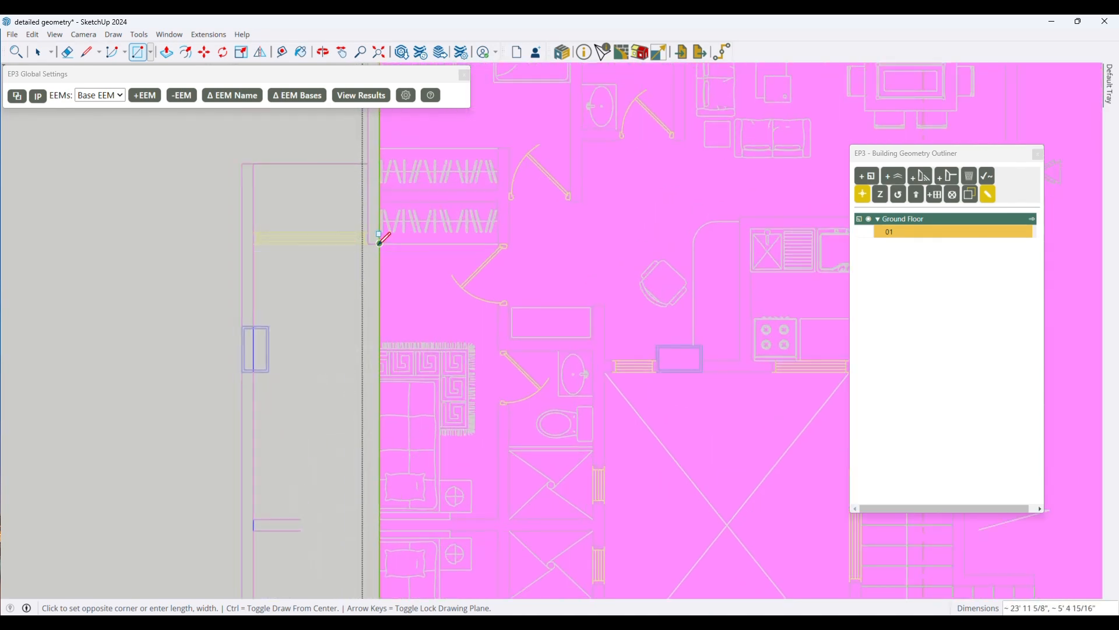
# - Draw a rectangle about 23' 11 3/4" by 5' 10" over the projecting right bedroom wing, overlapping the main space's edge
pyautogui.scroll(-3, 276, 228)
pyautogui.scroll(-3, 245, 233)
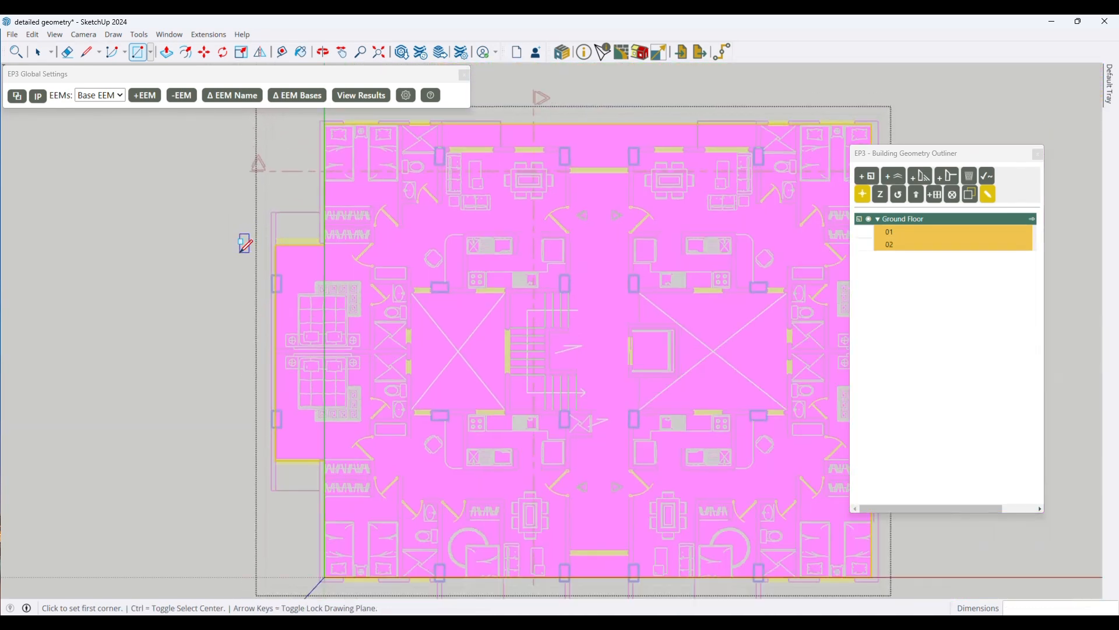
pyautogui.scroll(5, 670, 239)
pyautogui.scroll(1, 698, 236)
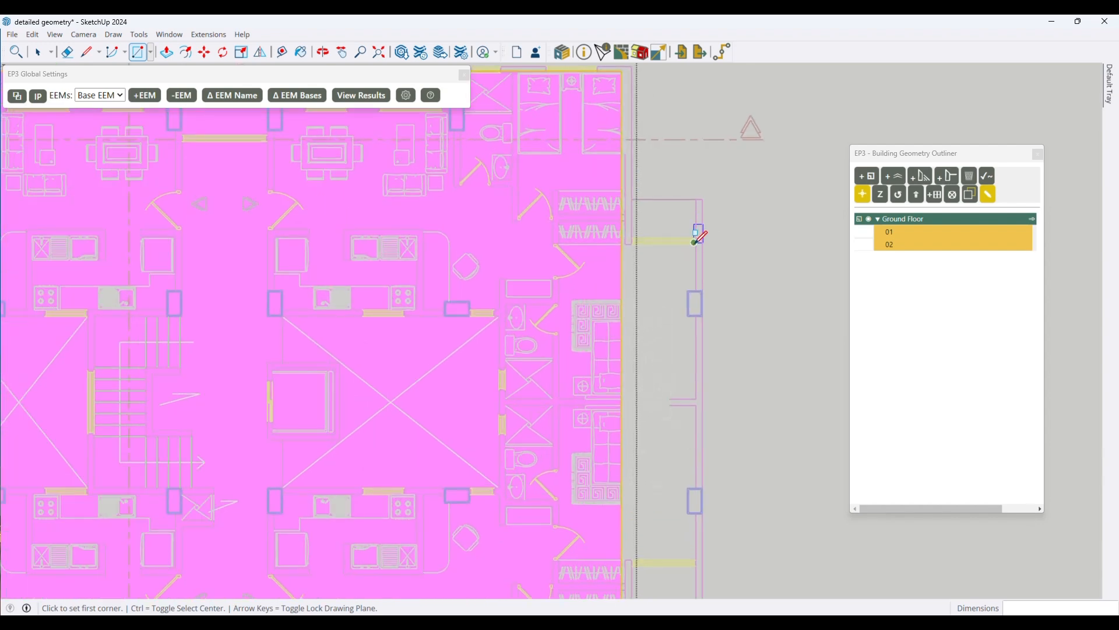
pyautogui.click(698, 243)
pyautogui.scroll(-3, 655, 475)
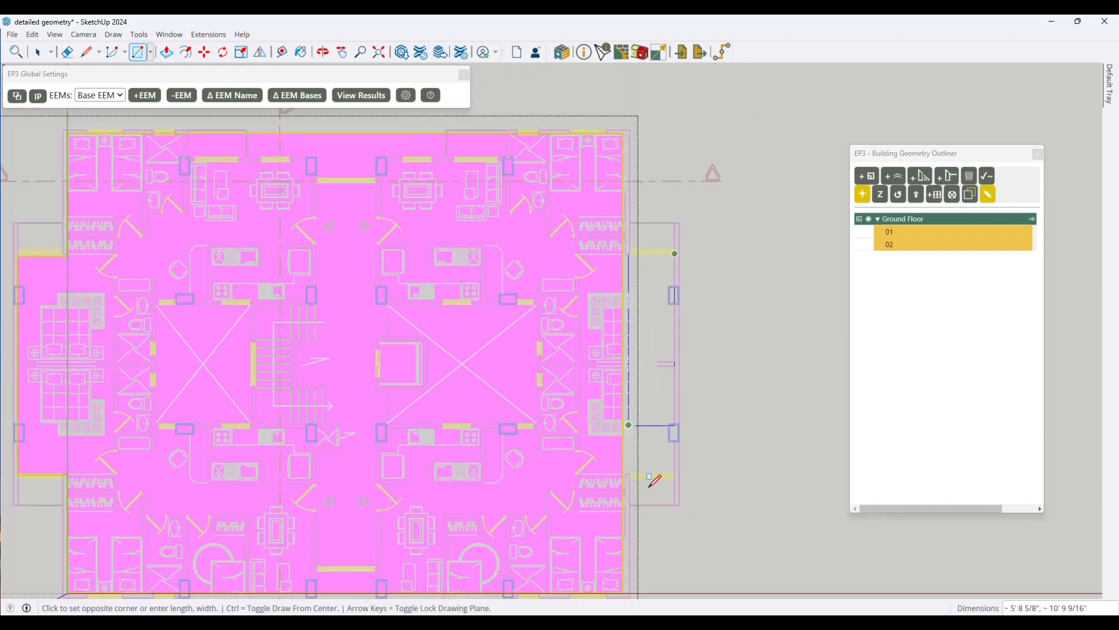
pyautogui.scroll(5, 645, 470)
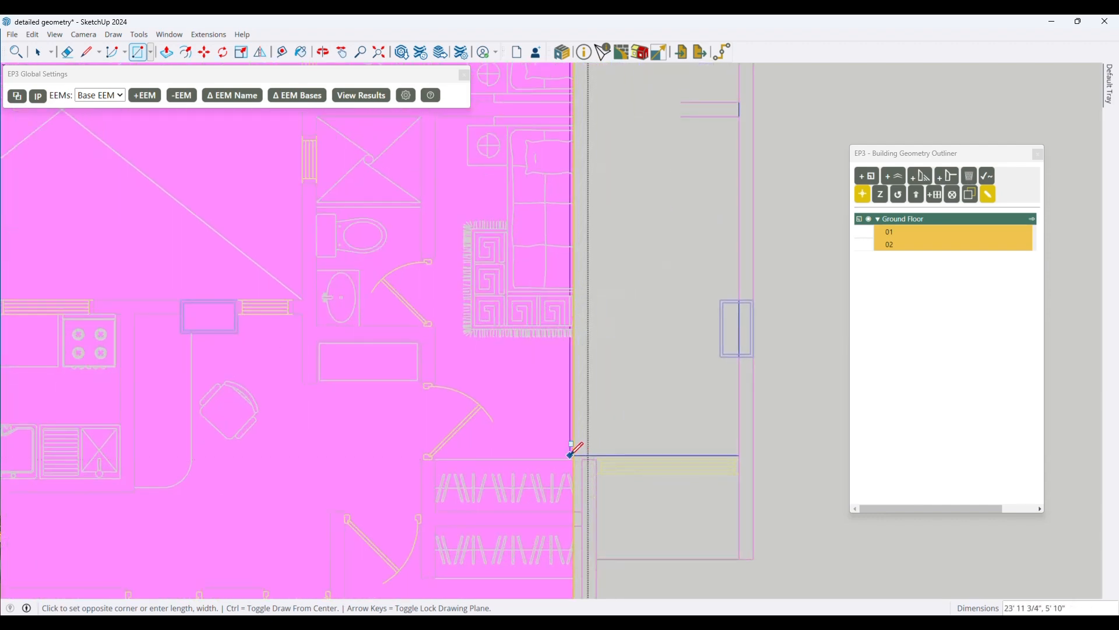
pyautogui.click(576, 460)
# - Draw a rectangle about 13' 9 1/2" by 2' 7 1/2" over the front-left apartment's projecting bedroom and living room
pyautogui.scroll(-10, 688, 294)
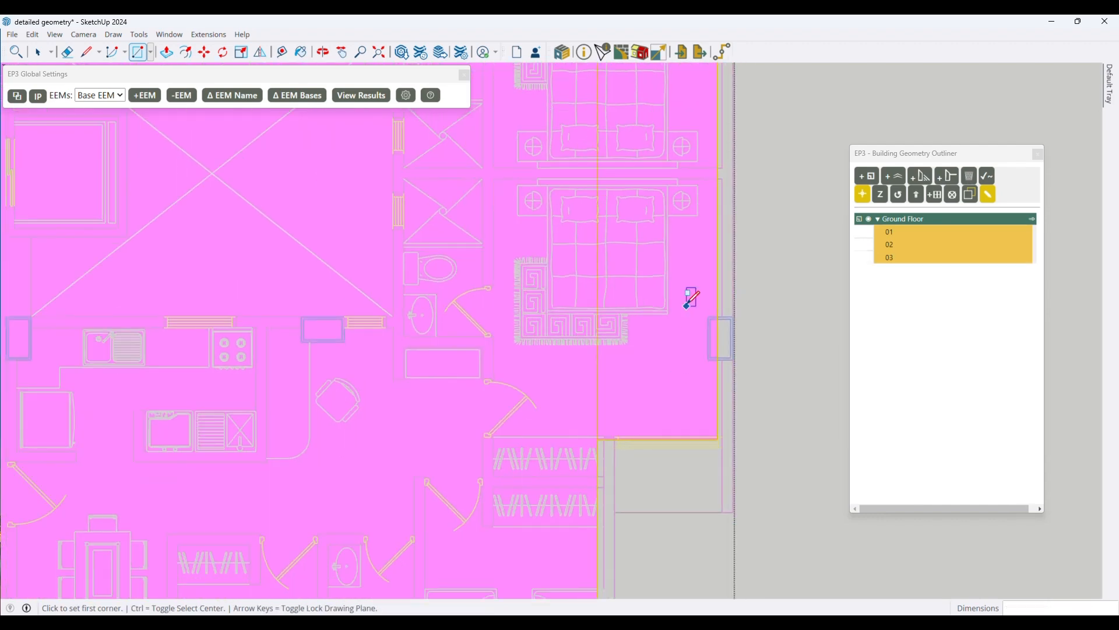
pyautogui.scroll(8, 412, 472)
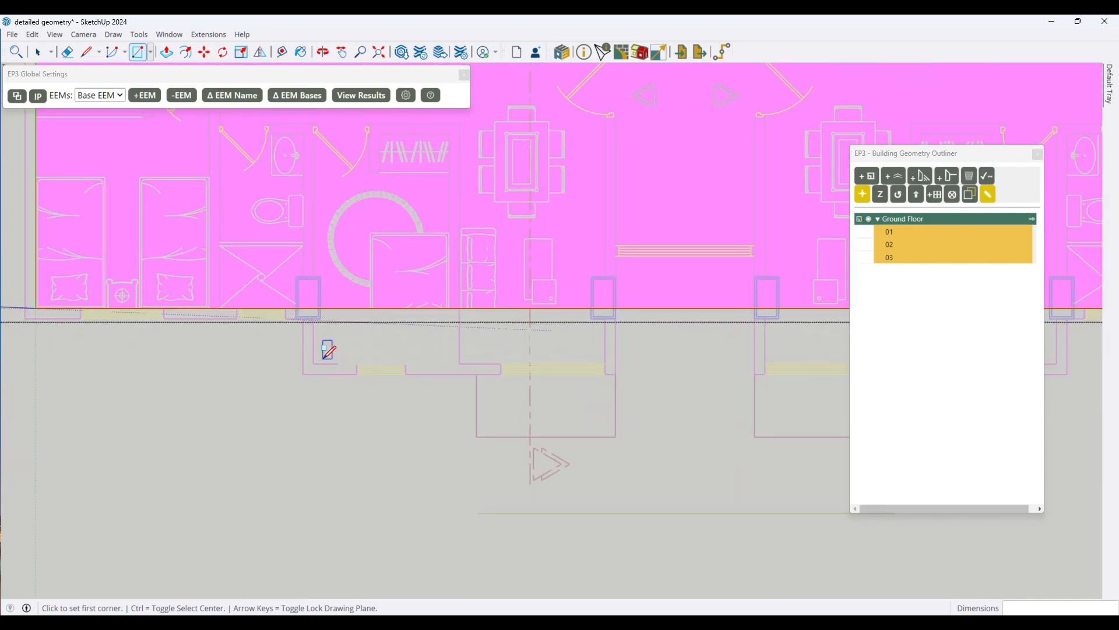
pyautogui.click(313, 363)
pyautogui.scroll(2, 607, 307)
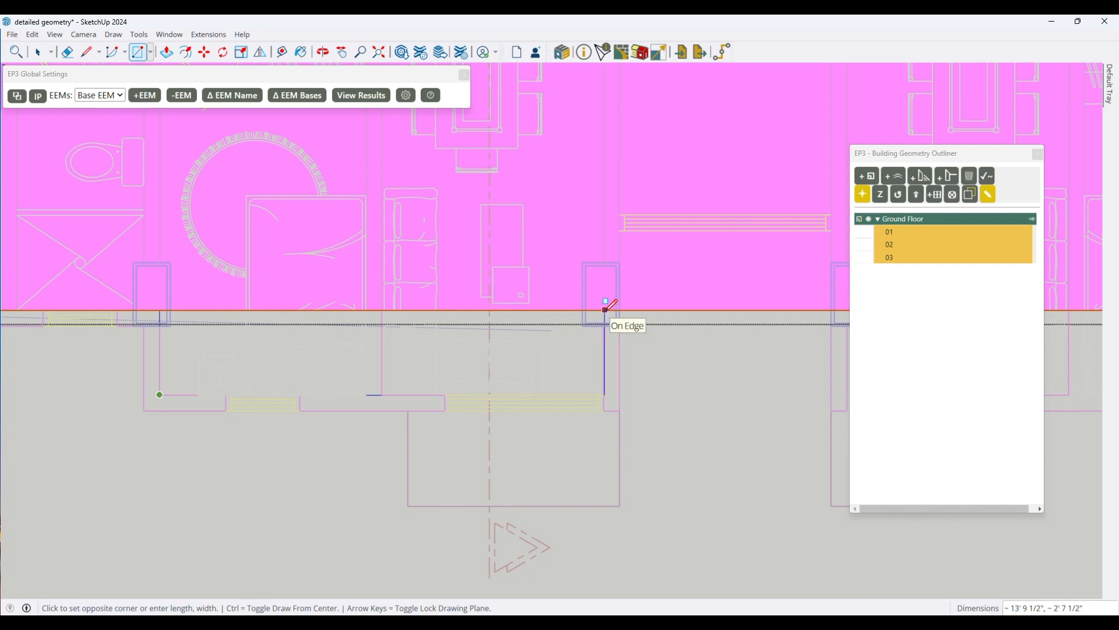
pyautogui.click(608, 308)
pyautogui.scroll(-3, 278, 325)
pyautogui.scroll(-1, 180, 330)
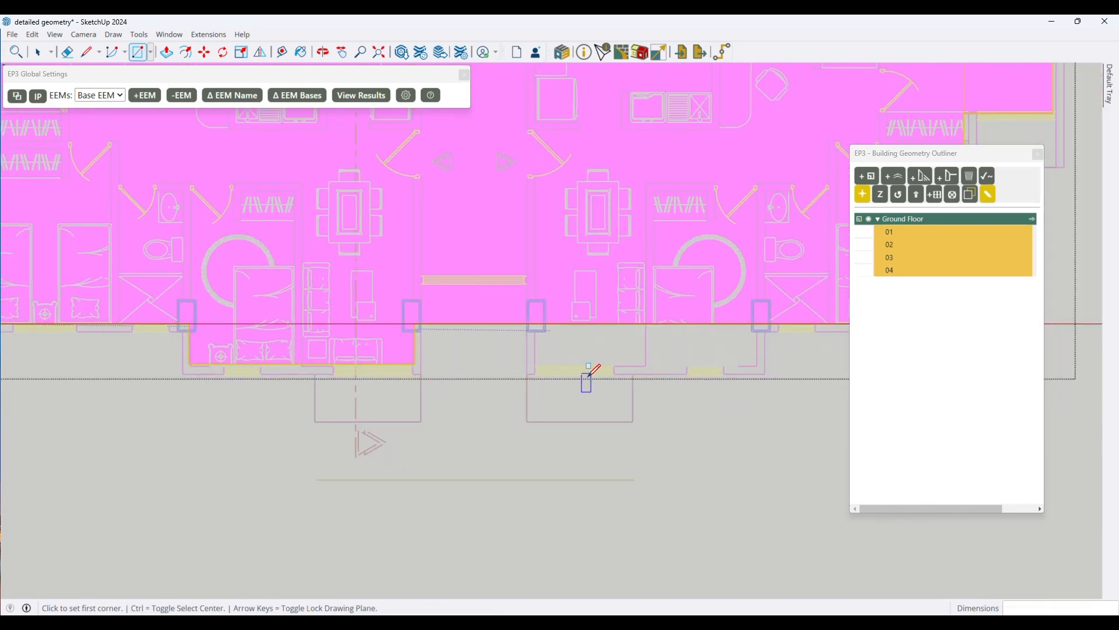
# - Draw a rectangle about 13' 8 5/8" by 2' 7 1/2" over the front-right apartment's projecting bedroom and living room
pyautogui.click(758, 366)
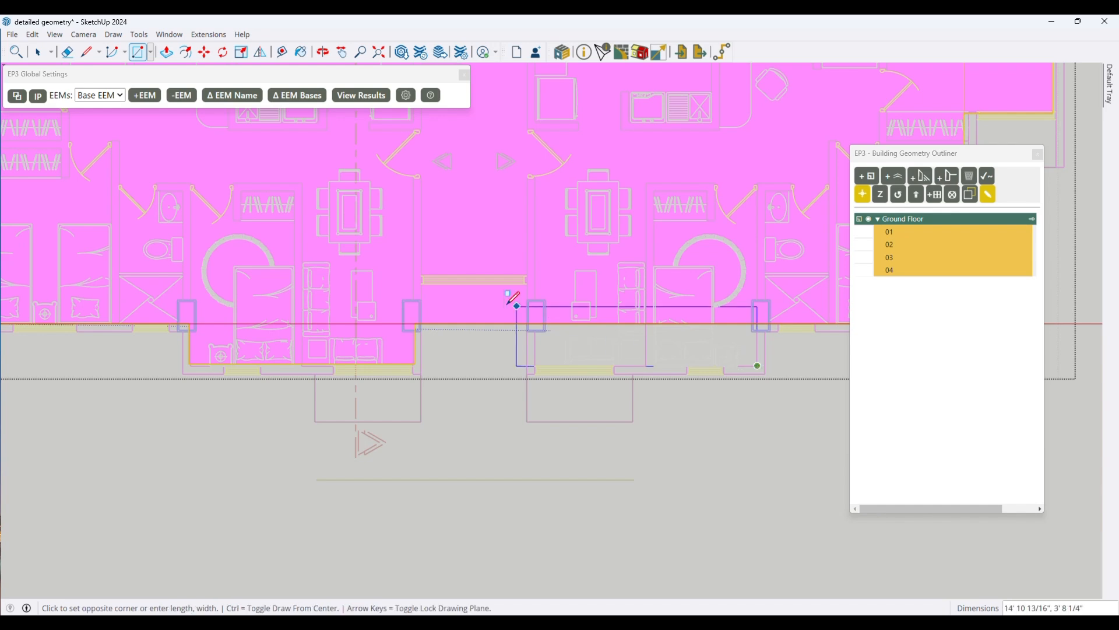
pyautogui.click(536, 322)
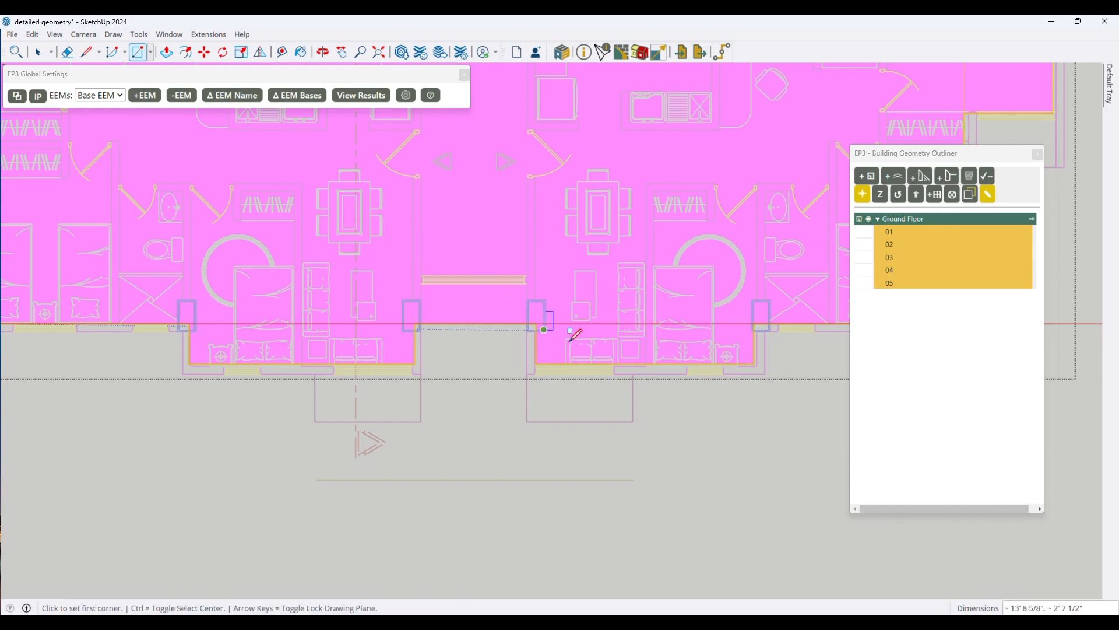
pyautogui.scroll(-5, 618, 466)
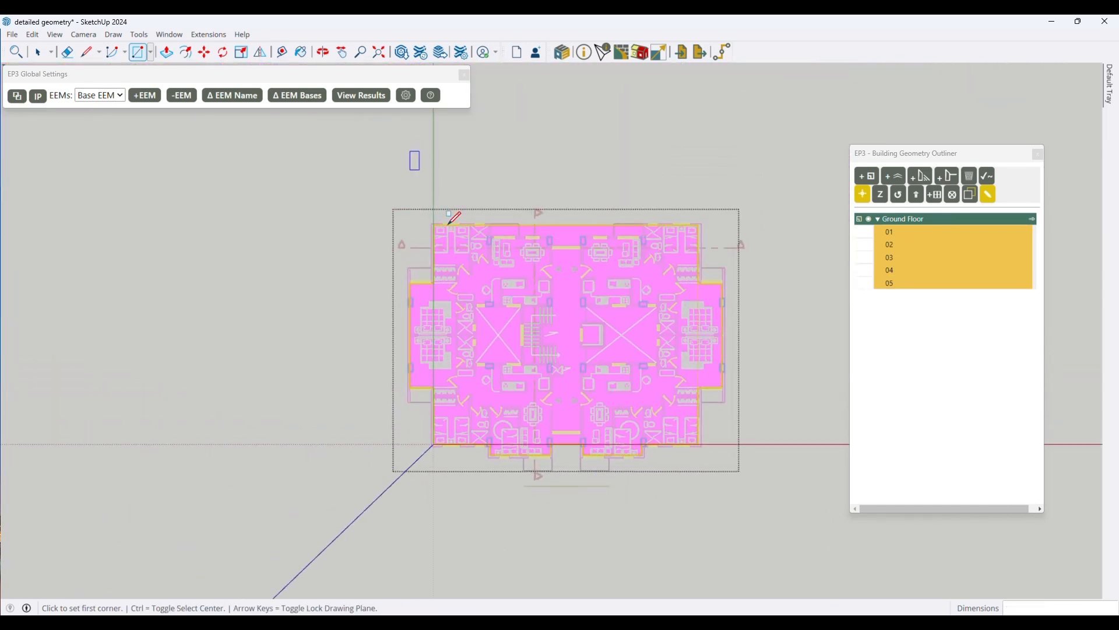
# - Draw a rectangle over the recessed rear balcony strip, from the left bathroom wall's outer corner to the right living room's wall corner
pyautogui.scroll(5, 620, 243)
pyautogui.scroll(2, 408, 196)
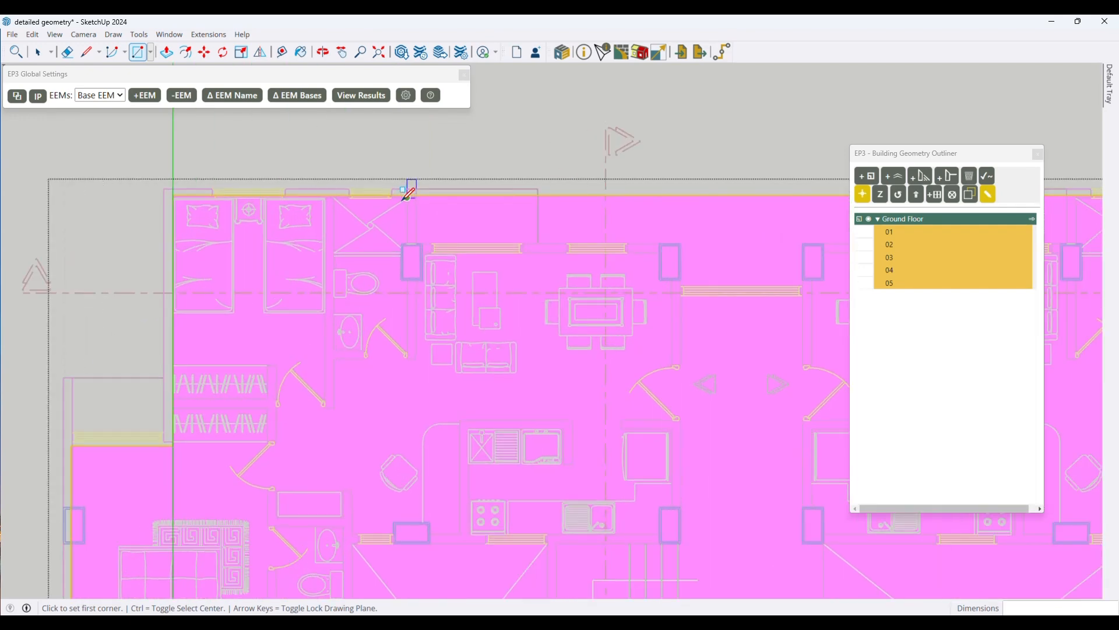
pyautogui.click(408, 197)
pyautogui.scroll(-3, 330, 295)
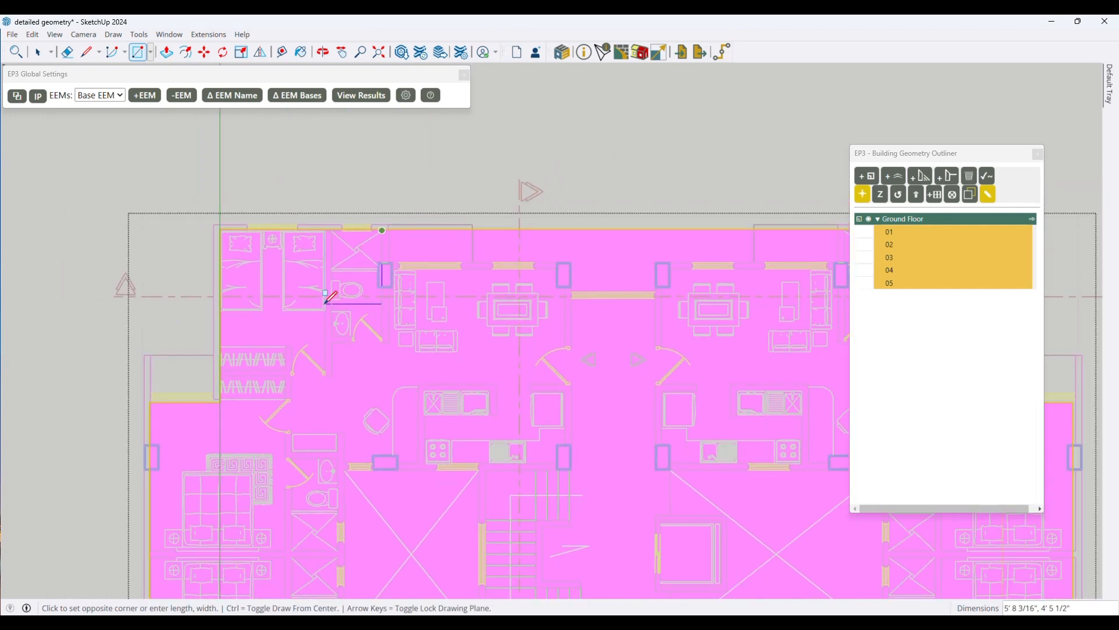
pyautogui.scroll(4, 685, 236)
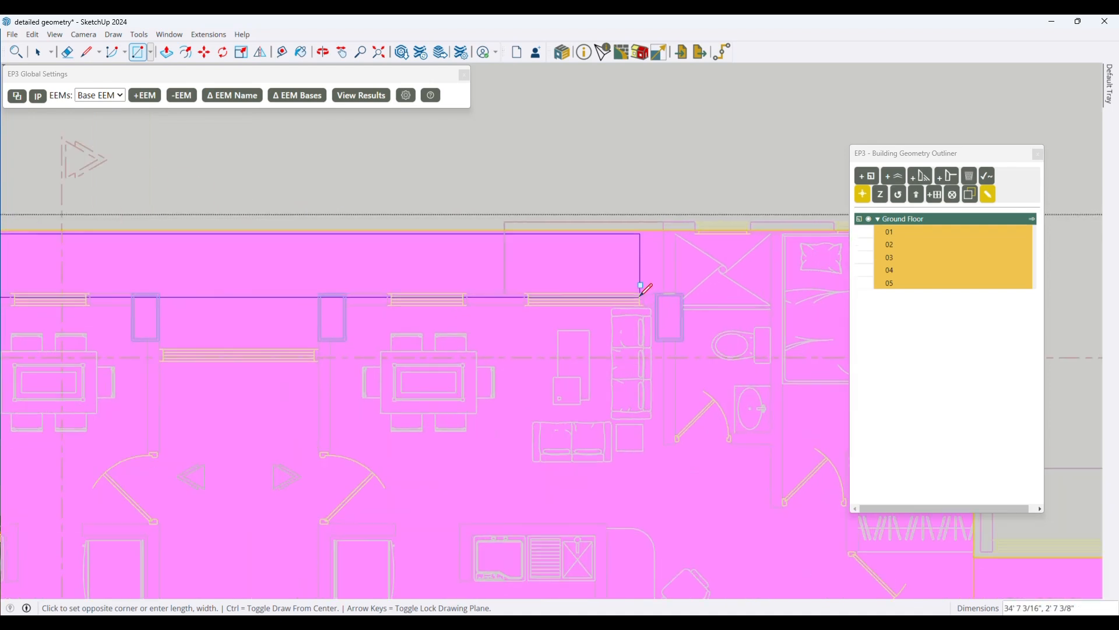
pyautogui.click(679, 315)
# - Draw a rectangle over the rear corridor recess, from the corridor window's wall up to the rear strip's edge between the two columns
pyautogui.scroll(1, 676, 306)
pyautogui.scroll(-2, 295, 342)
pyautogui.scroll(3, 274, 327)
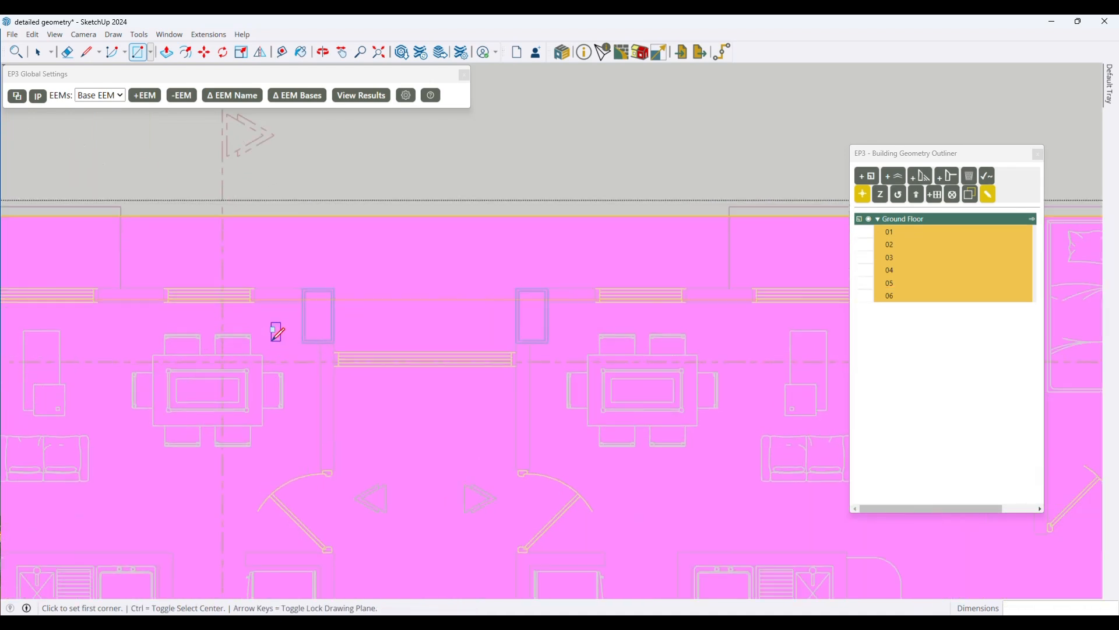
pyautogui.click(332, 366)
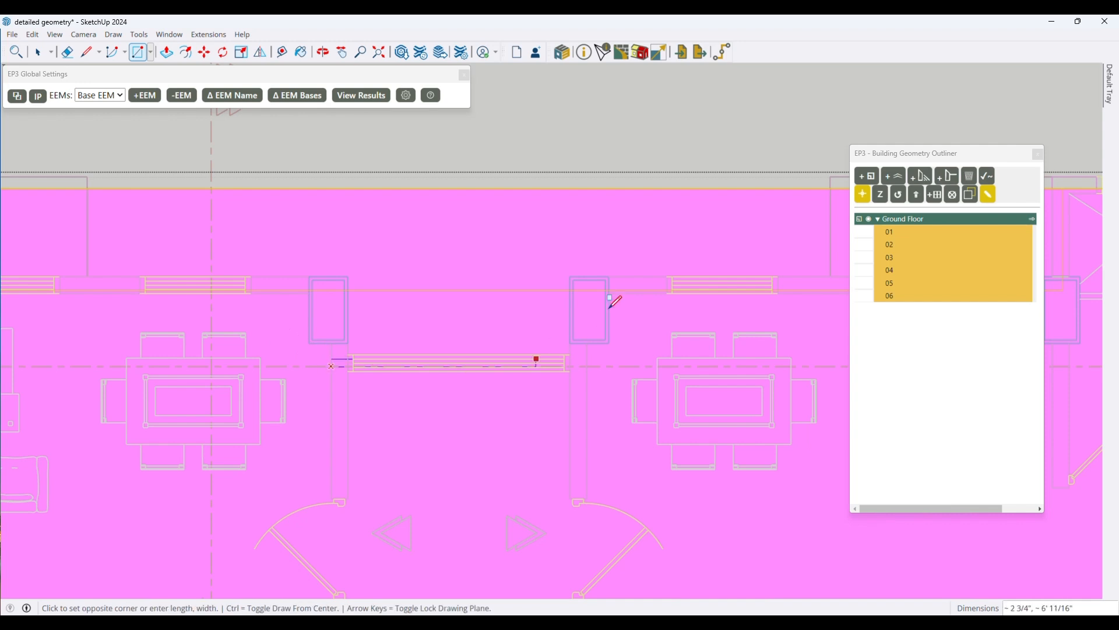
pyautogui.click(586, 289)
pyautogui.scroll(-1, 590, 350)
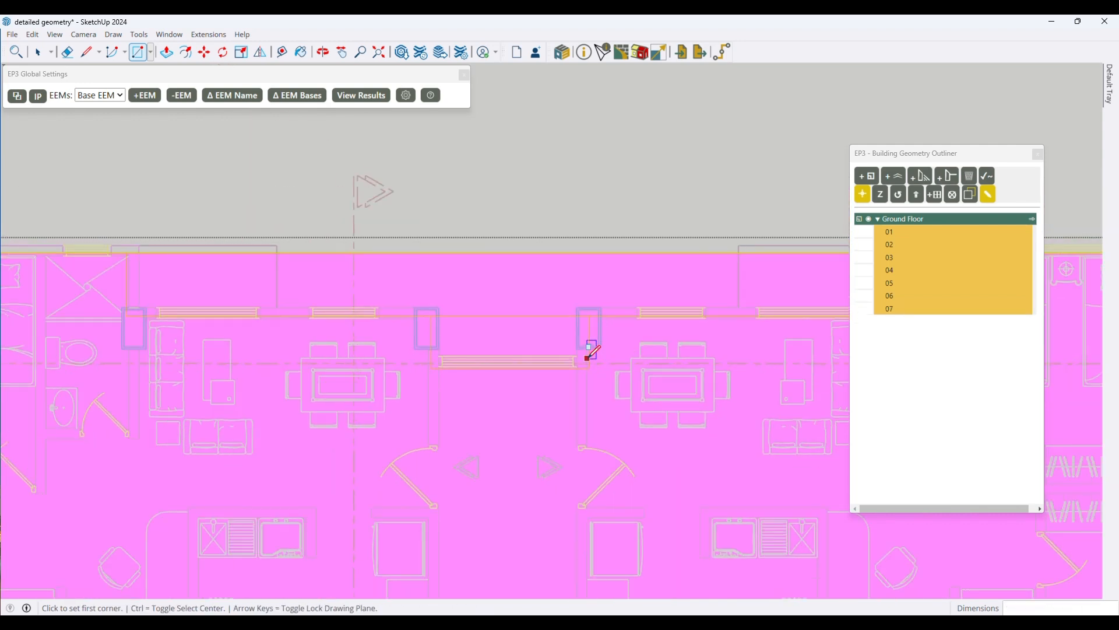
pyautogui.scroll(-2, 670, 303)
pyautogui.press('space')
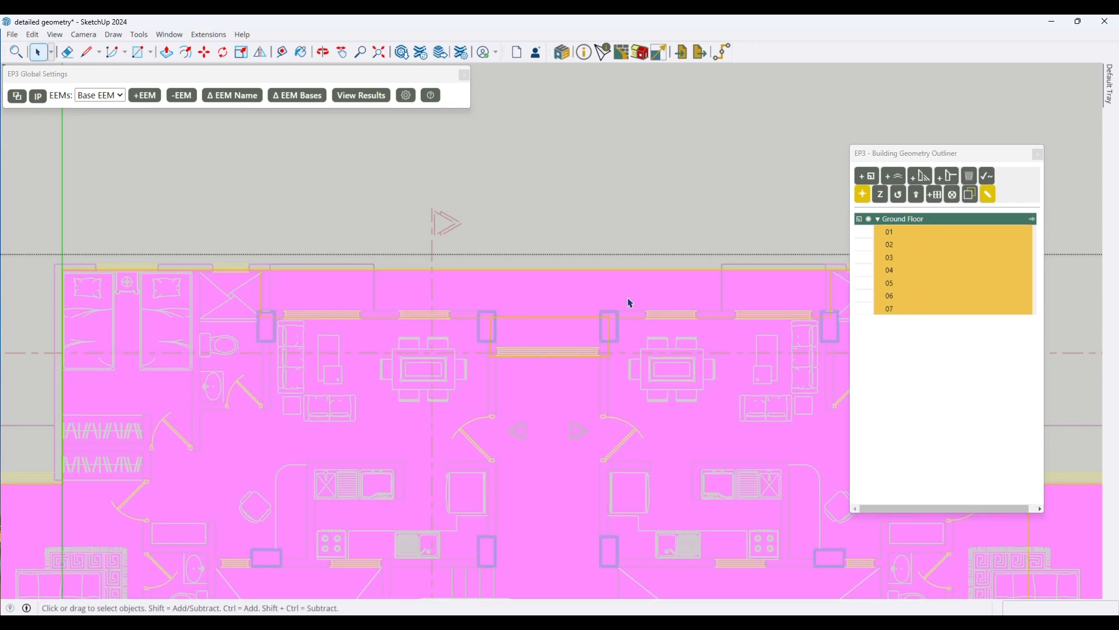
pyautogui.scroll(-2, 584, 390)
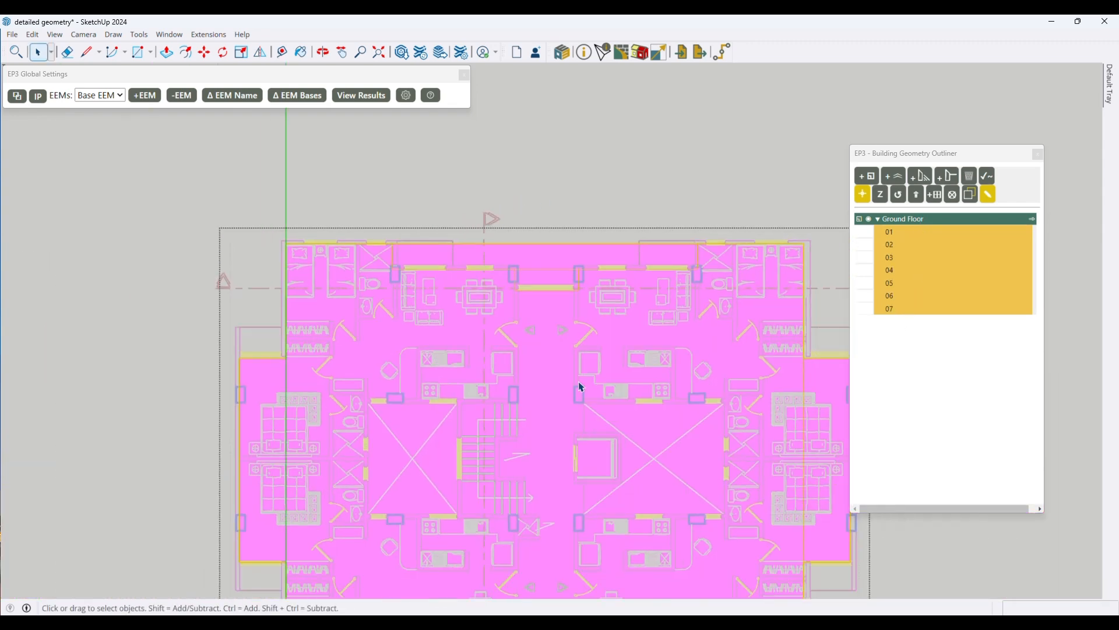
# - Hide the floor plan drawing and erase the outer edges of the two rear recess spaces to cut them out of the main space
pyautogui.click(970, 195)
pyautogui.scroll(-3, 362, 277)
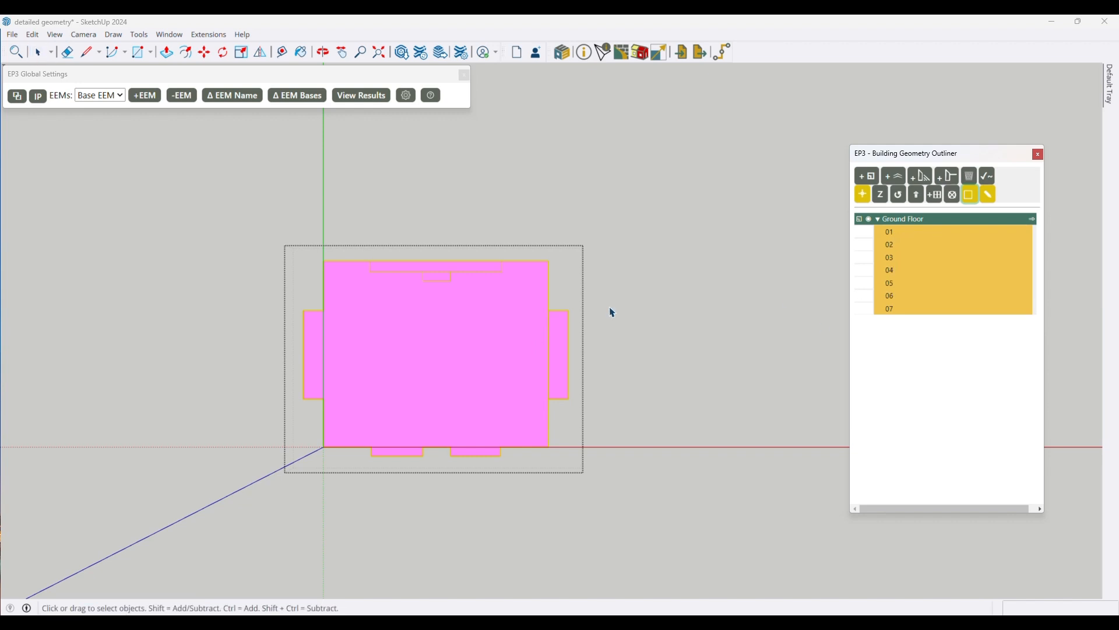
pyautogui.click(452, 270)
pyautogui.click(437, 281)
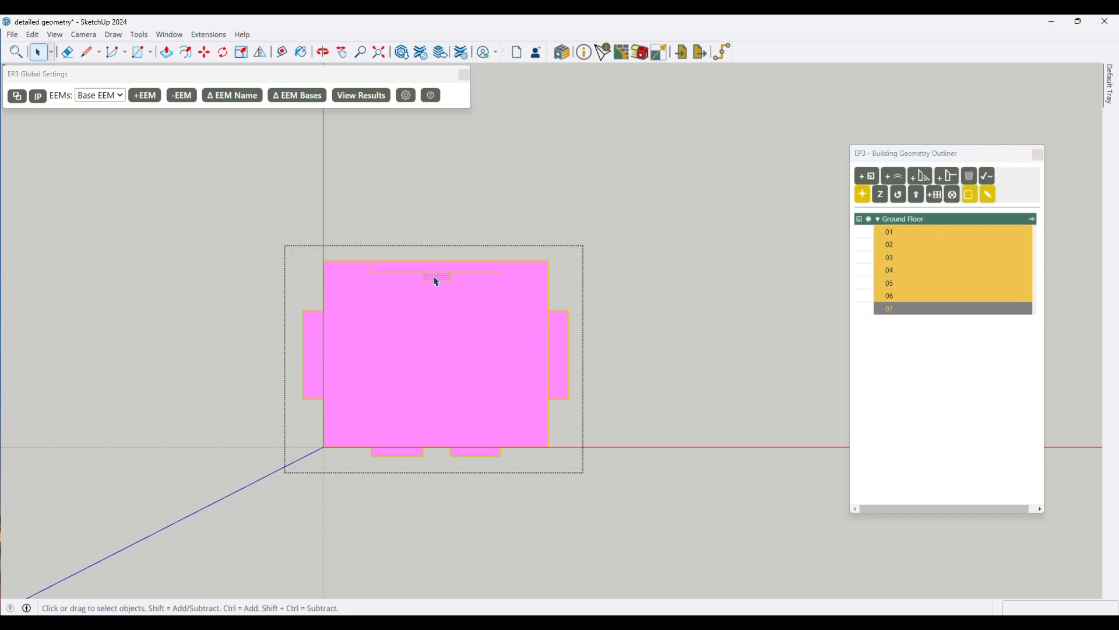
pyautogui.scroll(5, 391, 285)
pyautogui.scroll(-4, 392, 280)
pyautogui.press('e')
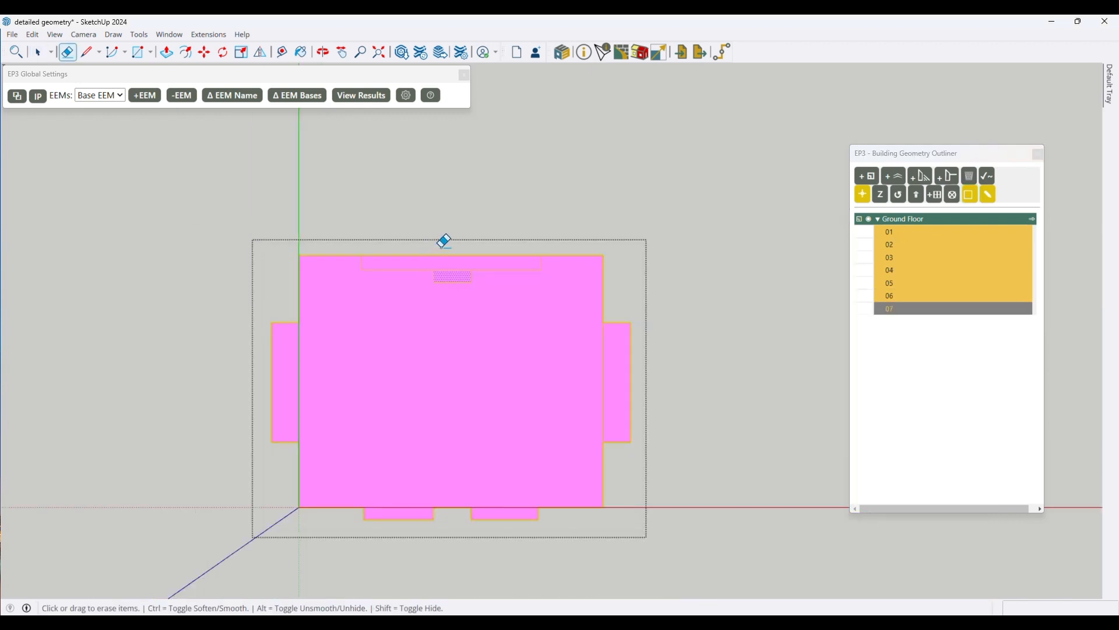
pyautogui.click(450, 255)
pyautogui.click(454, 270)
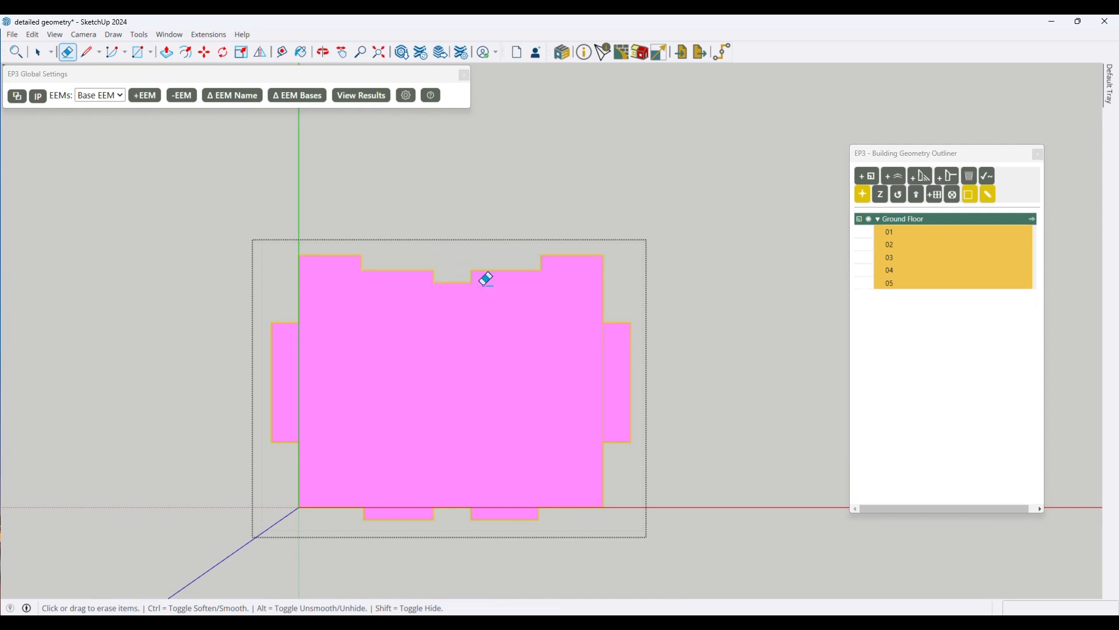
# - Erase the shared edges between the main space and its right, left and two front projections to merge them into one space
pyautogui.click(606, 391)
pyautogui.click(511, 507)
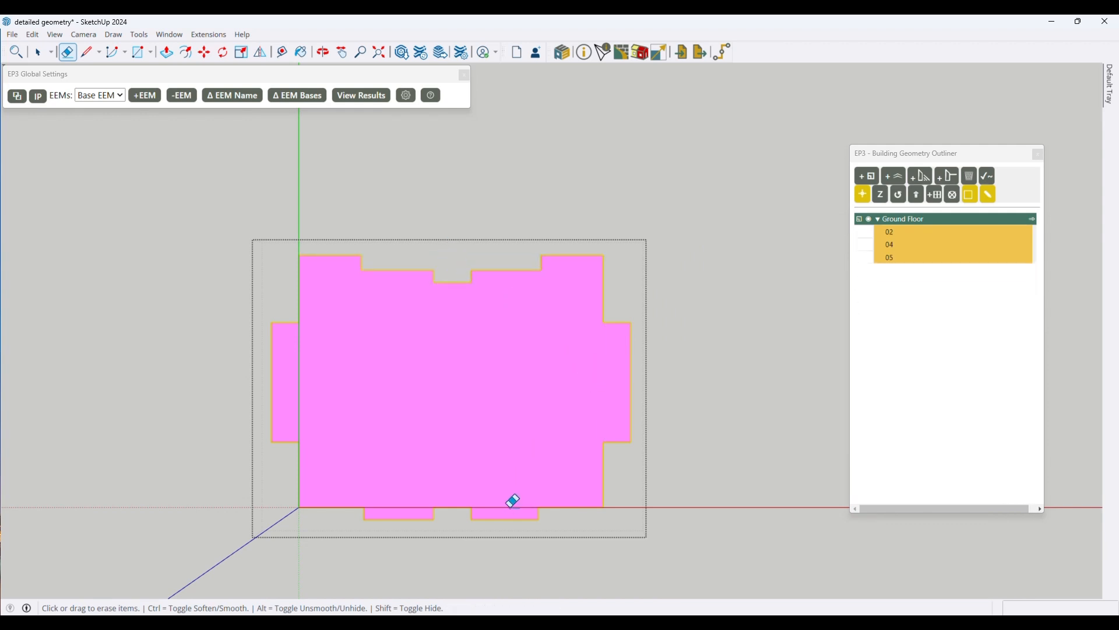
pyautogui.click(410, 505)
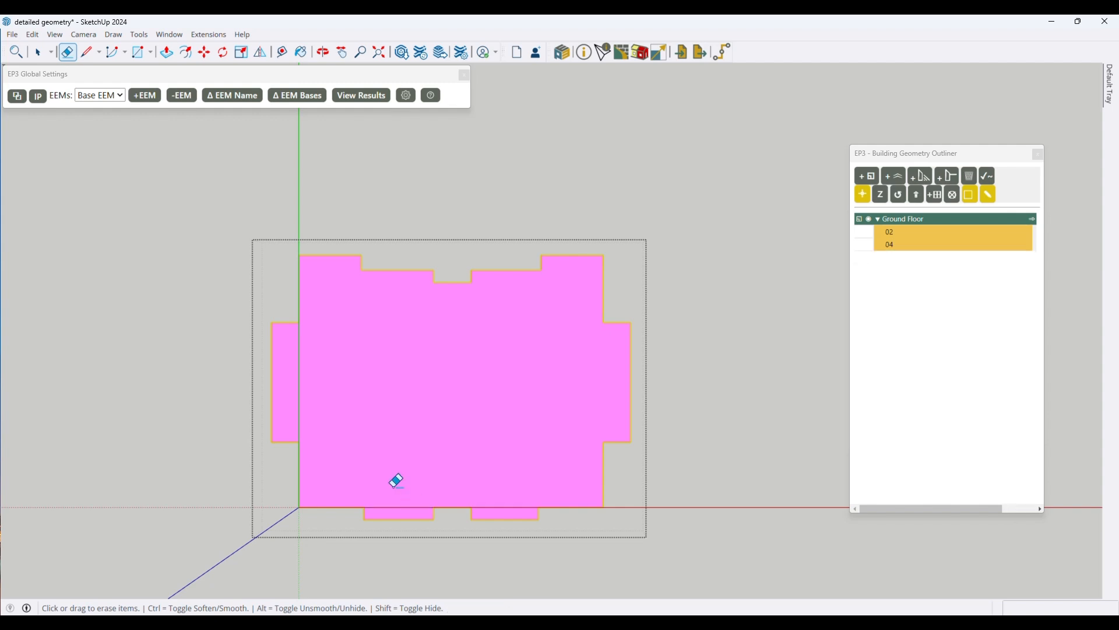
pyautogui.click(300, 371)
pyautogui.press('space')
pyautogui.scroll(-5, 546, 390)
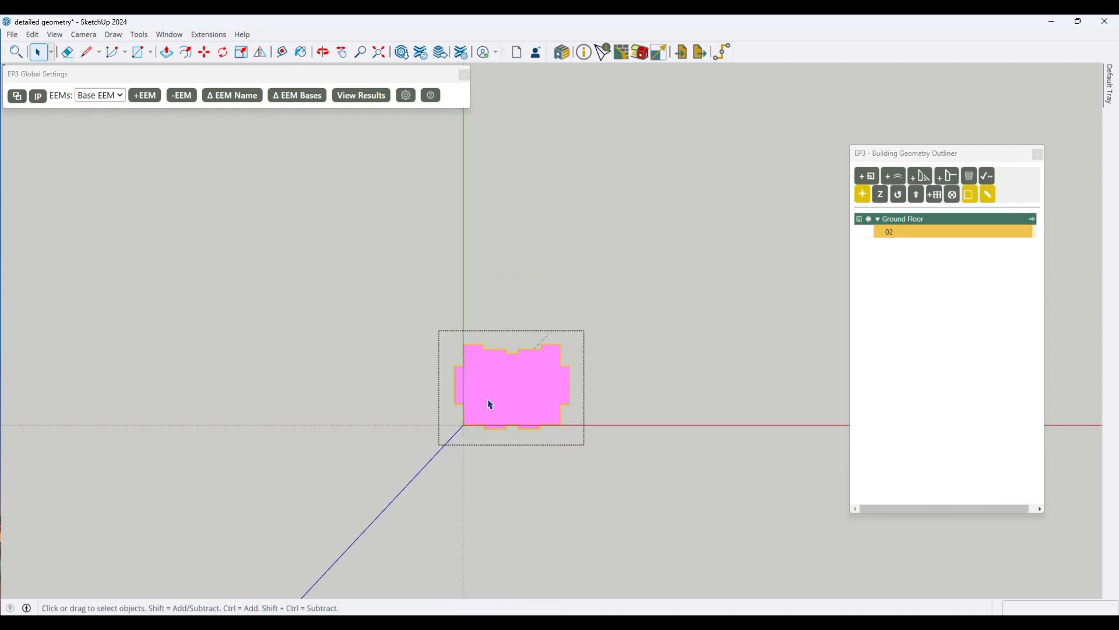
pyautogui.scroll(6, 487, 402)
pyautogui.scroll(-3, 534, 390)
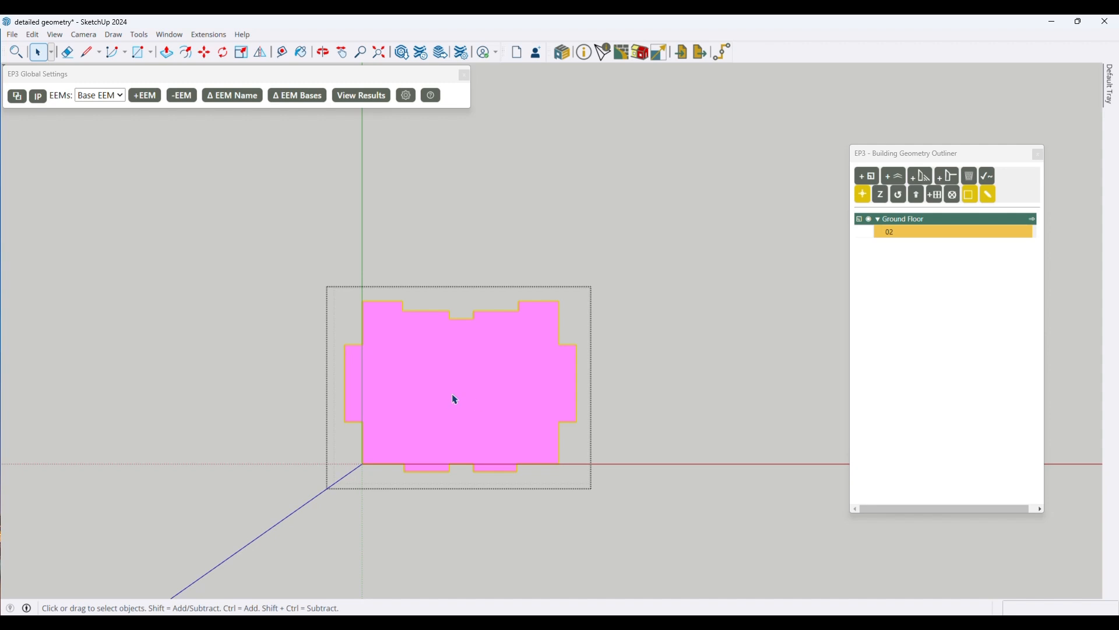
# - Show the floor plan drawing again over the merged building outline
pyautogui.click(970, 195)
pyautogui.scroll(2, 355, 387)
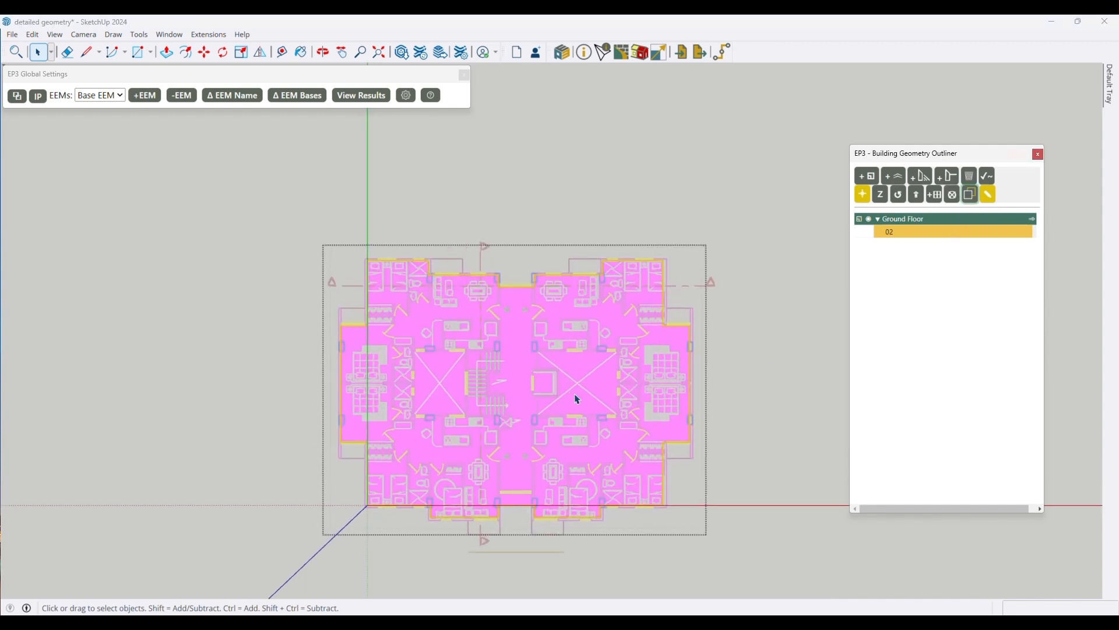
pyautogui.scroll(3, 577, 400)
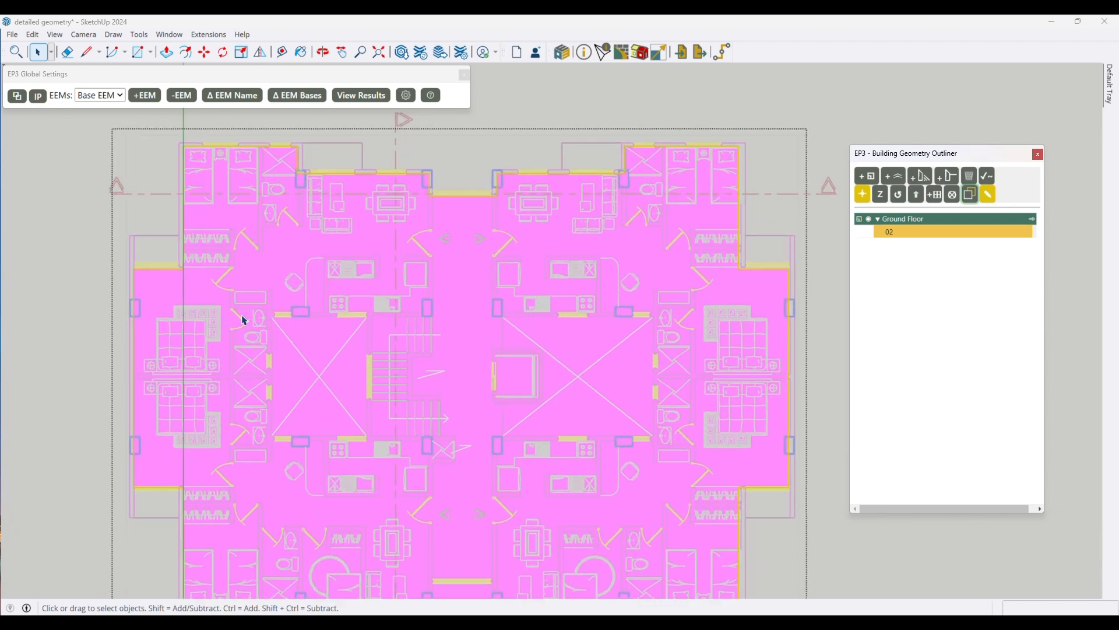
pyautogui.scroll(4, 549, 353)
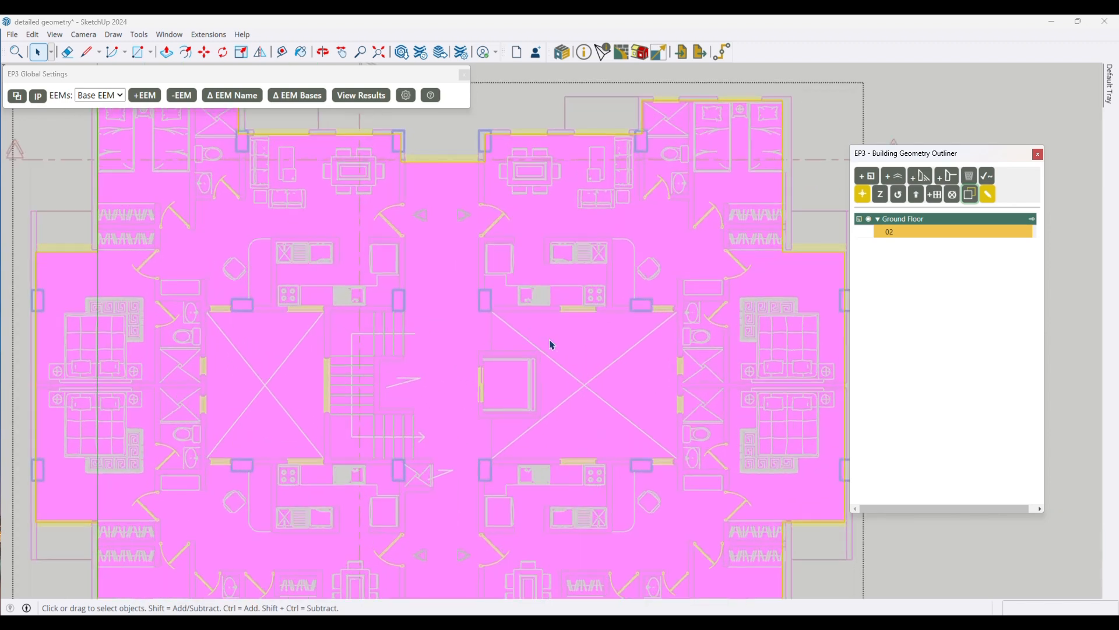
pyautogui.scroll(-1, 533, 322)
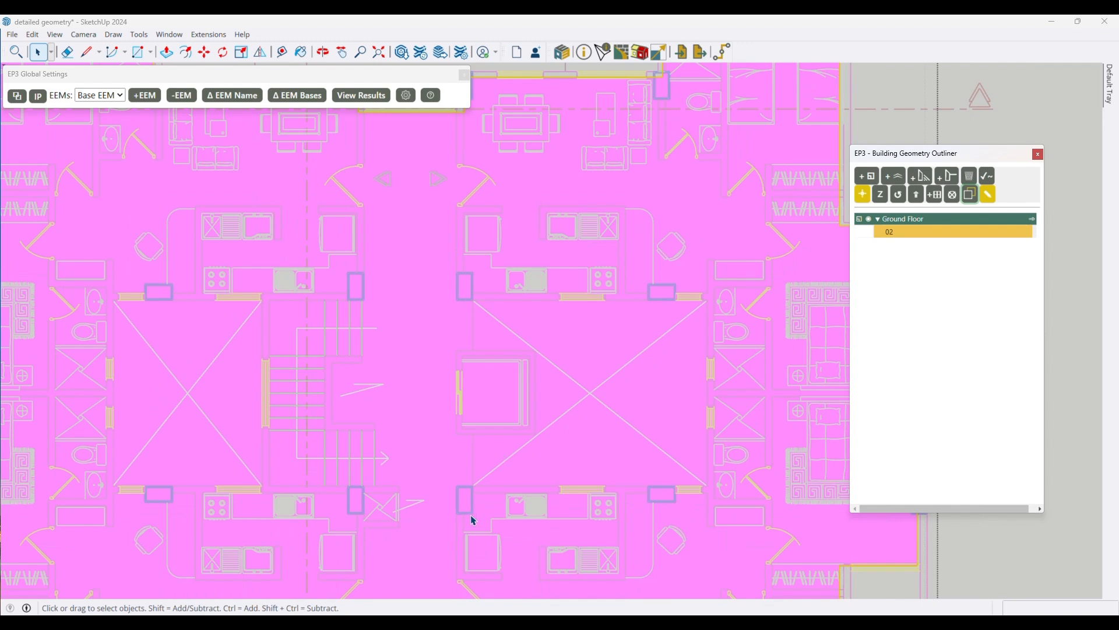
# - Draw a rectangle about 17' by 14' along the wall centerlines of the right light well
pyautogui.click(520, 479)
pyautogui.press('r')
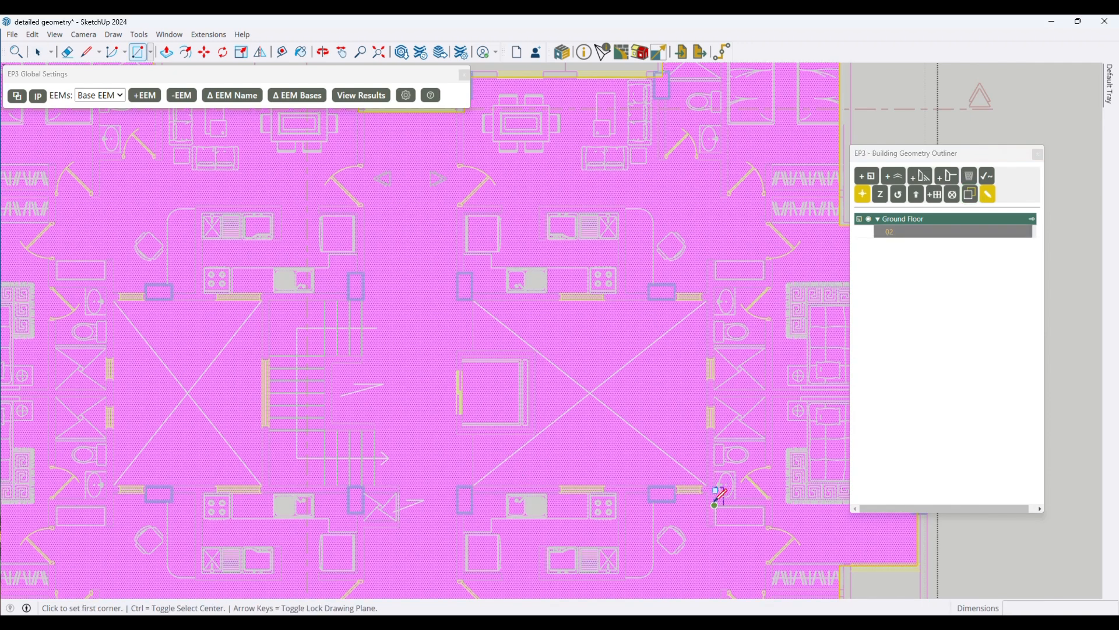
pyautogui.click(475, 492)
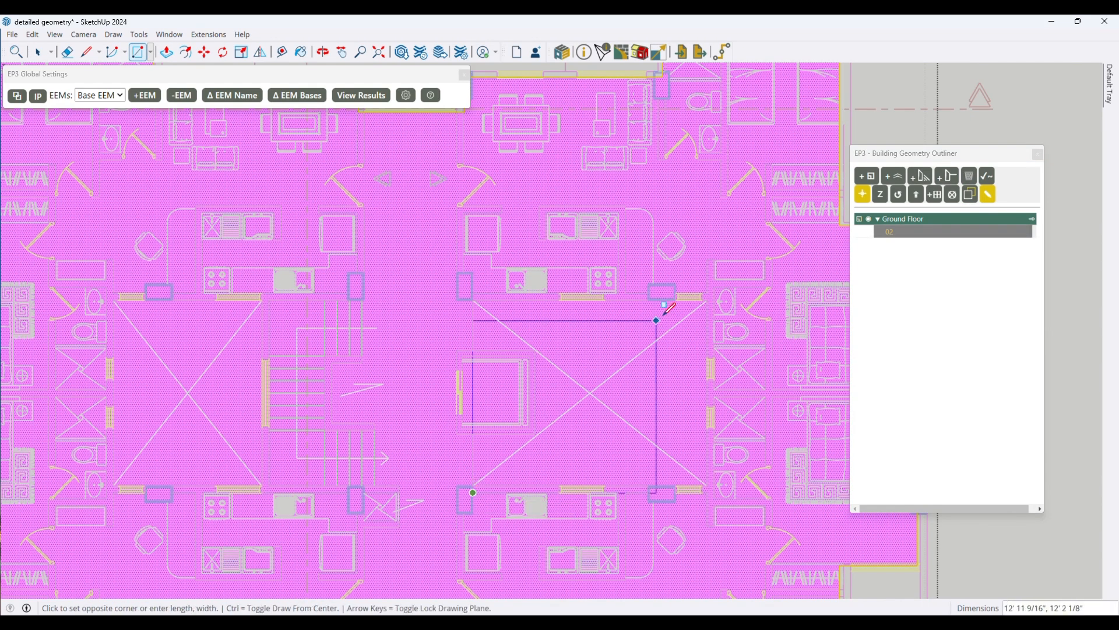
pyautogui.scroll(3, 671, 309)
pyautogui.scroll(2, 694, 300)
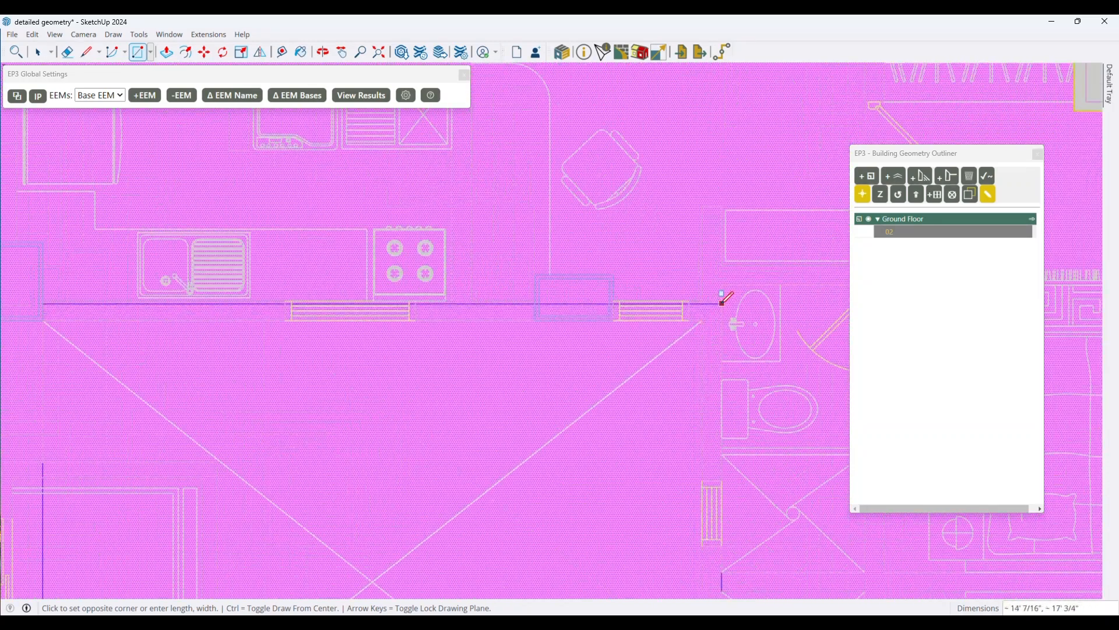
pyautogui.click(722, 291)
pyautogui.scroll(1, 723, 325)
pyautogui.scroll(-5, 723, 323)
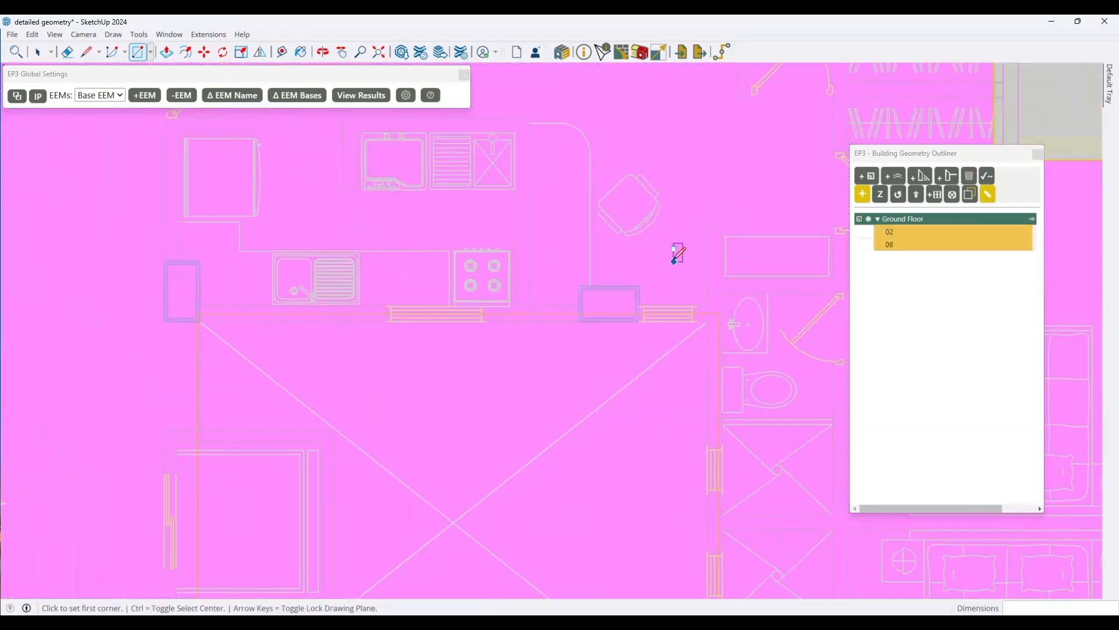
# - Draw a rectangle about 5' 6" by 5' 10" around the elevator shaft, overlapping the right light well's left edge
pyautogui.scroll(2, 362, 511)
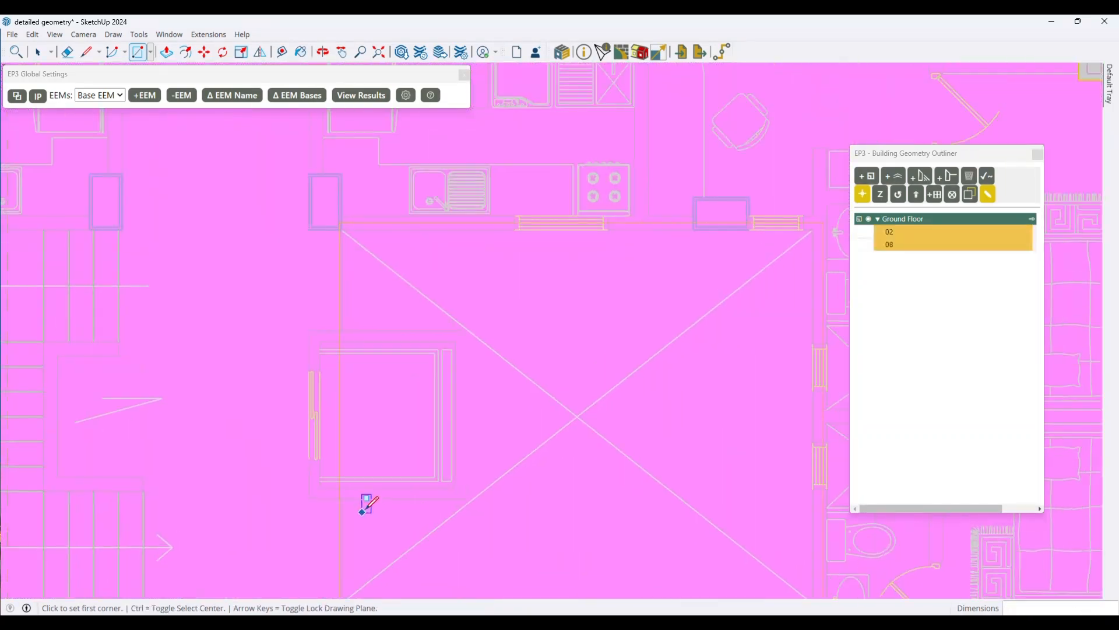
pyautogui.click(468, 499)
pyautogui.click(311, 334)
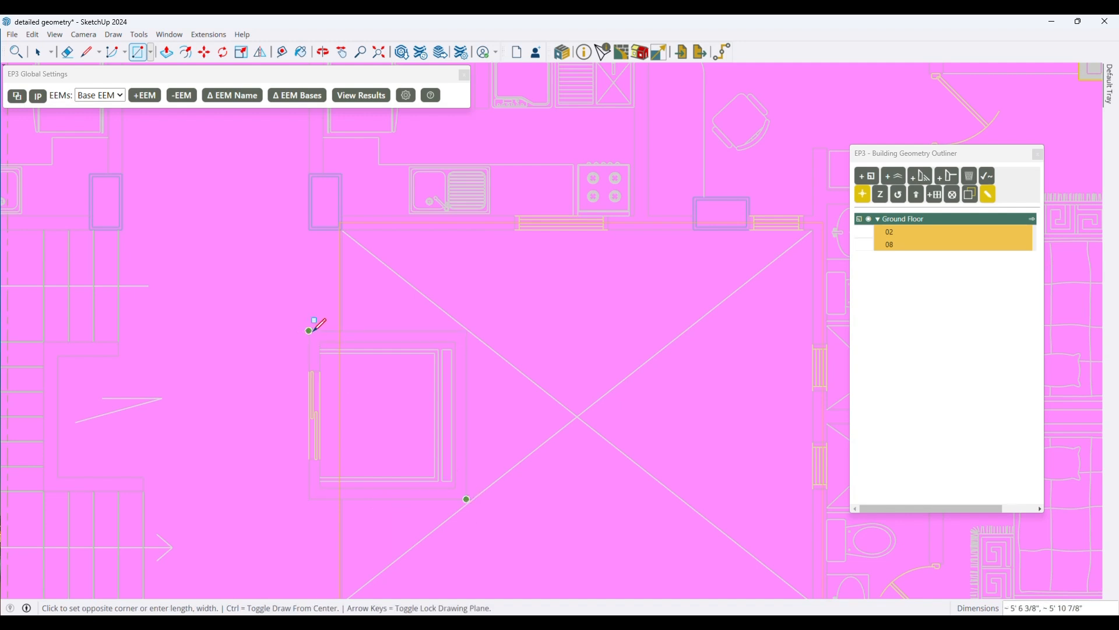
# - Erase the light well edge crossing the elevator shaft to make the shaft one space, and select that space
pyautogui.press('e')
pyautogui.click(339, 401)
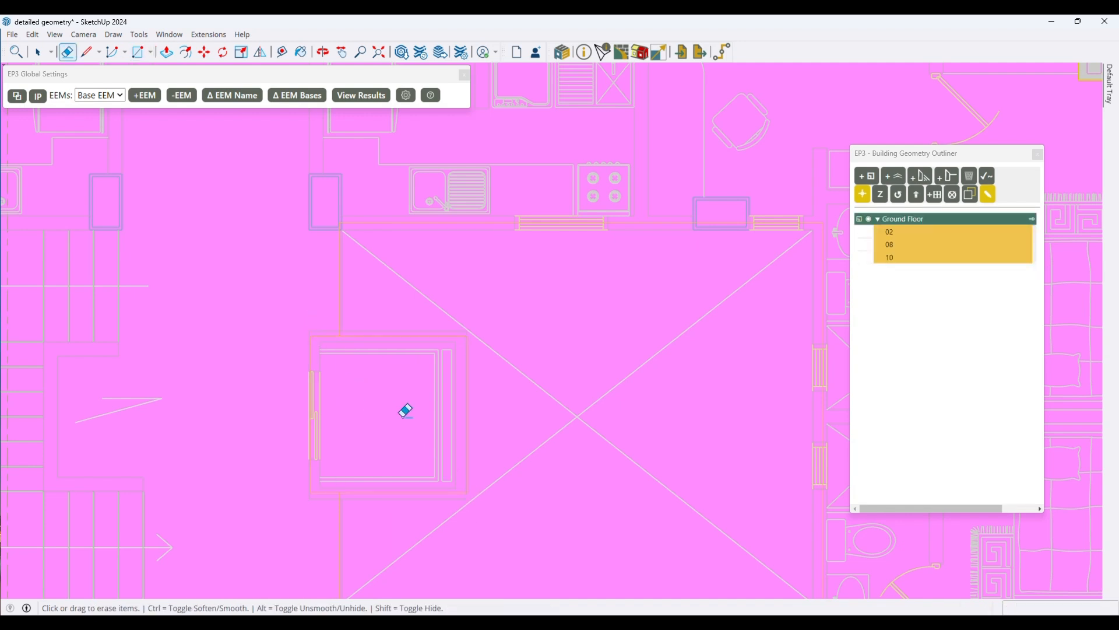
pyautogui.scroll(-2, 723, 388)
pyautogui.scroll(-1, 715, 366)
pyautogui.press('space')
pyautogui.click(487, 392)
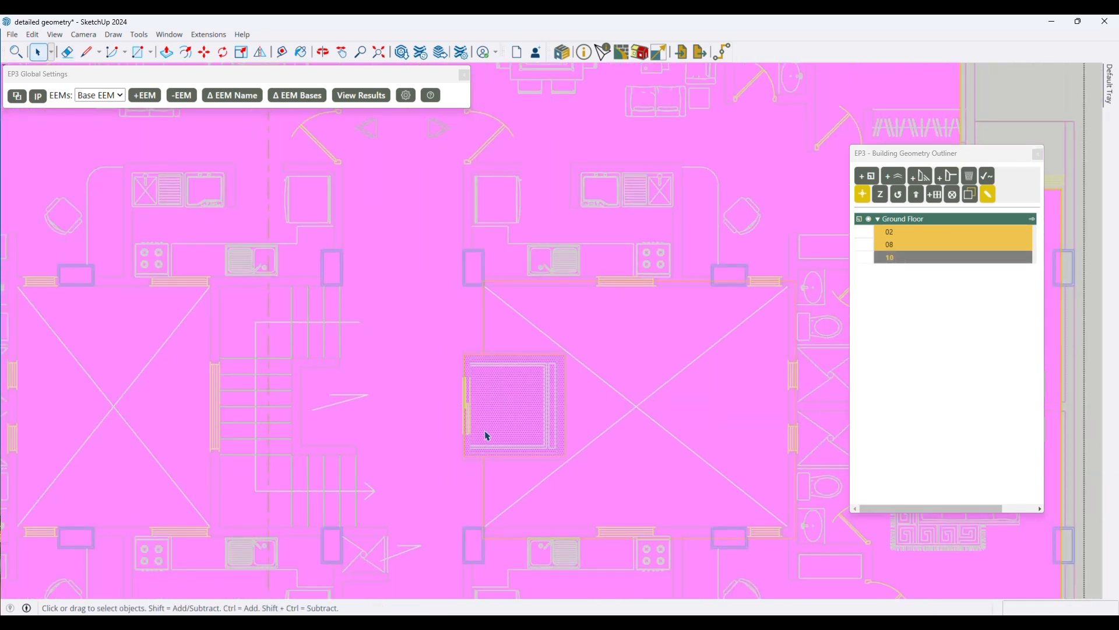
# - Draw a rectangle along the wall centerlines of the left light well, beside the staircase
pyautogui.scroll(-3, 662, 420)
pyautogui.scroll(1, 738, 418)
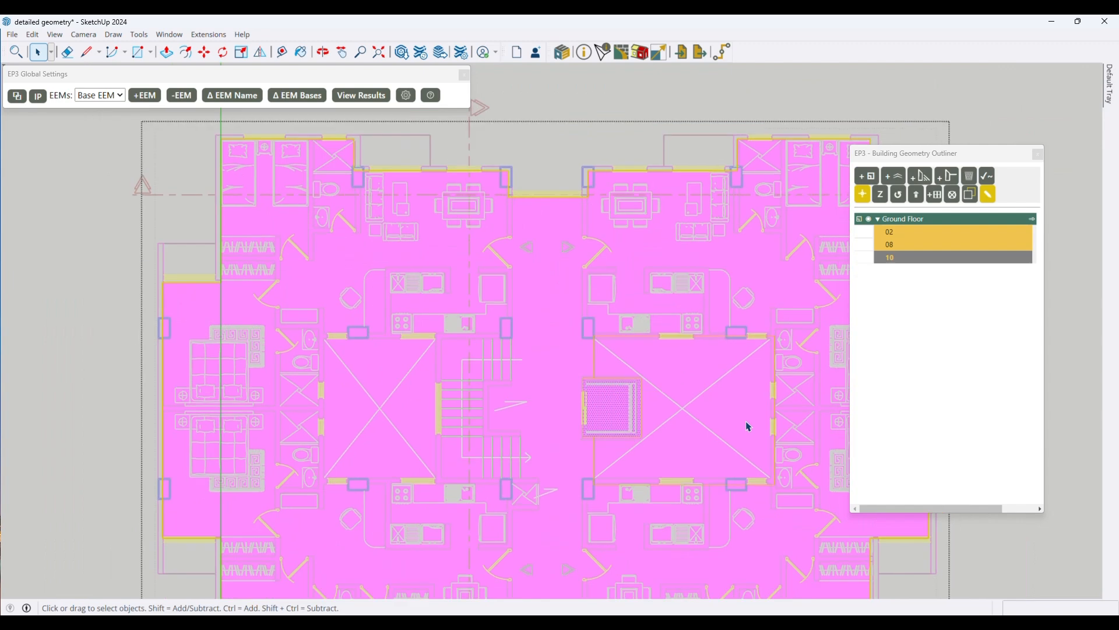
pyautogui.scroll(3, 282, 470)
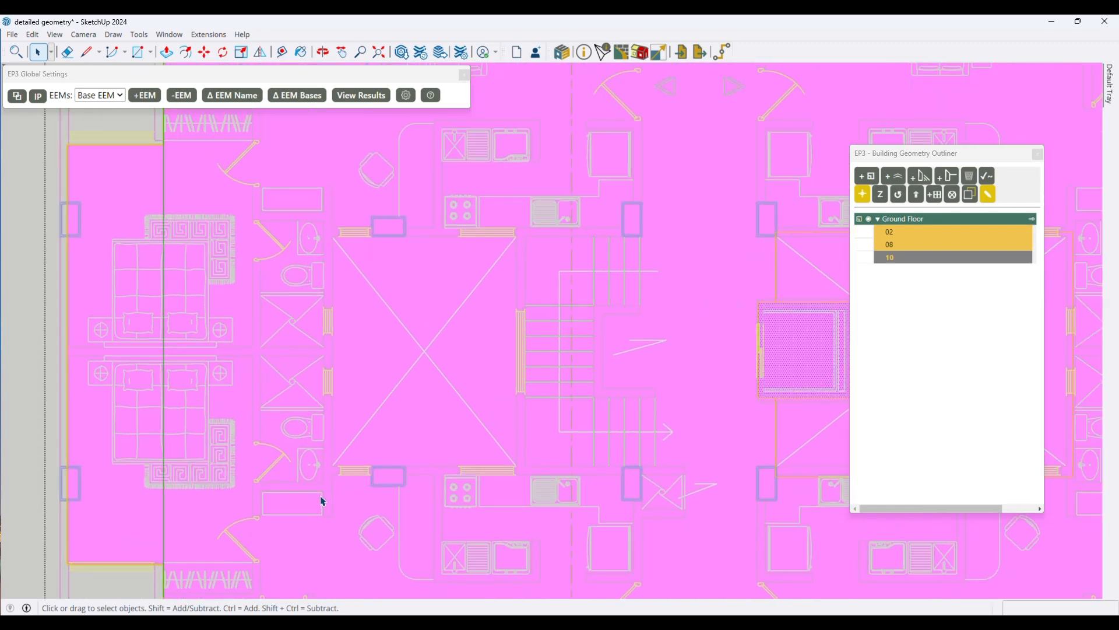
pyautogui.press('r')
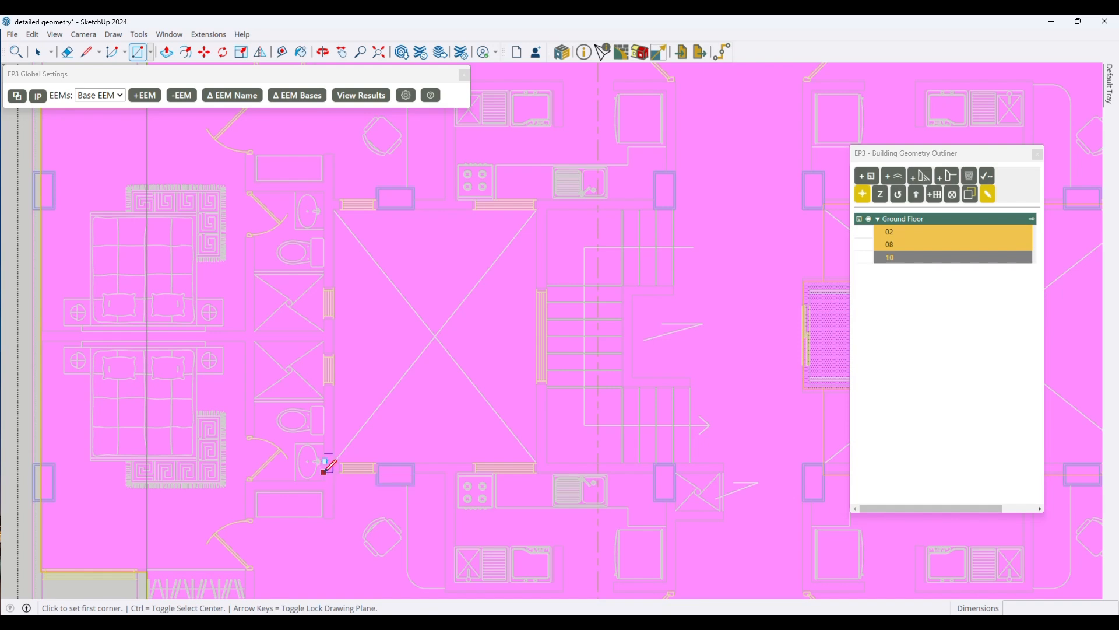
pyautogui.click(324, 471)
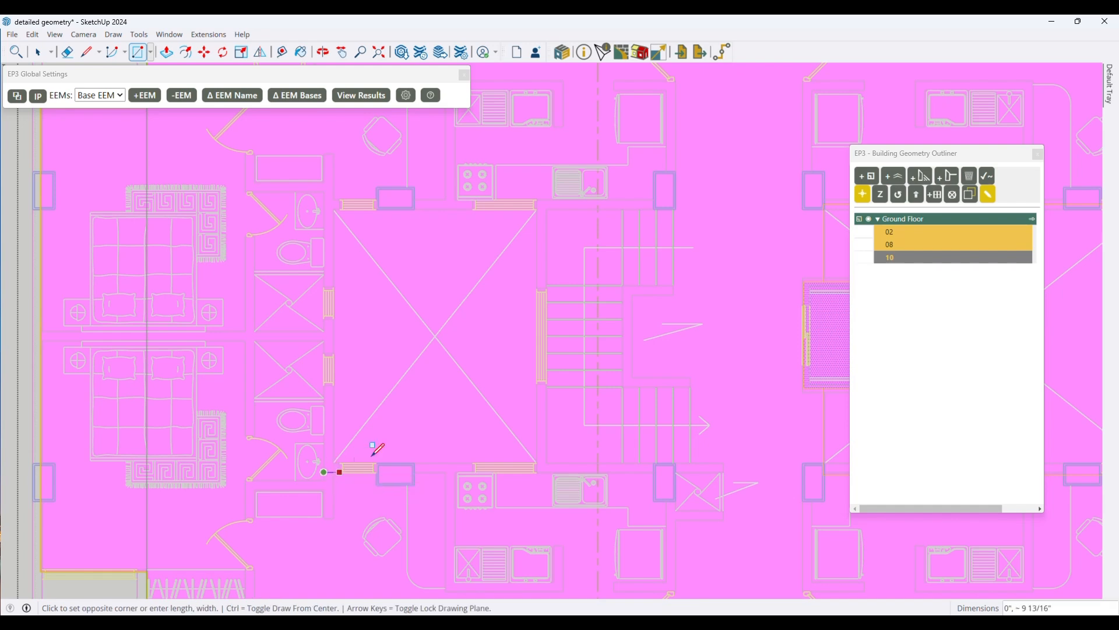
pyautogui.click(548, 198)
pyautogui.press('space')
pyautogui.scroll(-3, 468, 377)
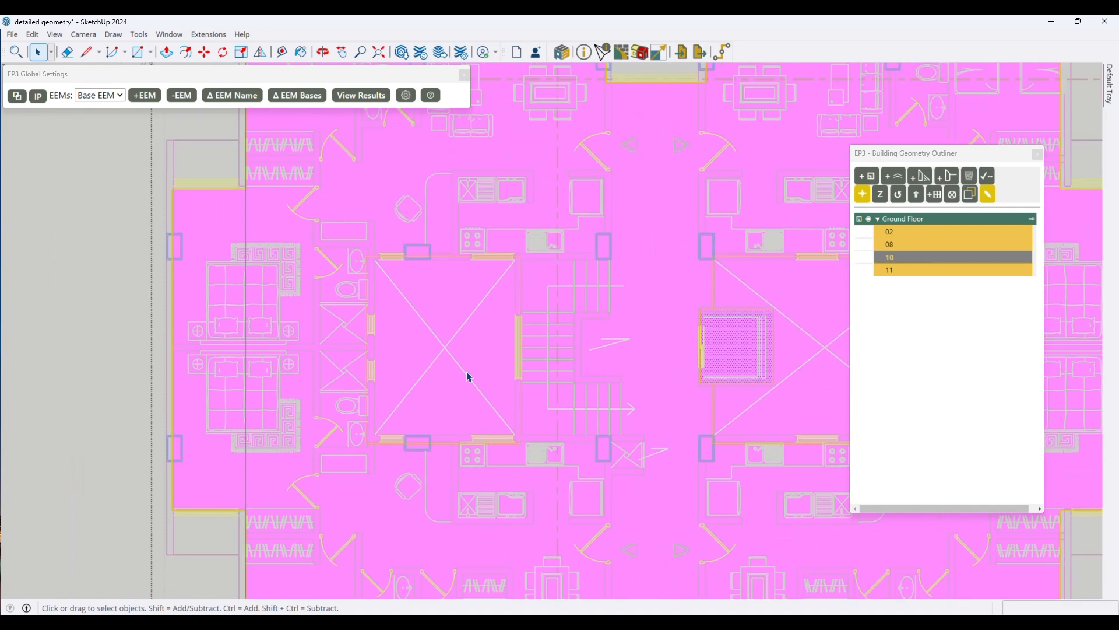
# - Delete the left and right light well spaces, leaving openings in the floor and keeping the elevator shaft
pyautogui.click(470, 377)
pyautogui.press('Delete')
pyautogui.click(817, 418)
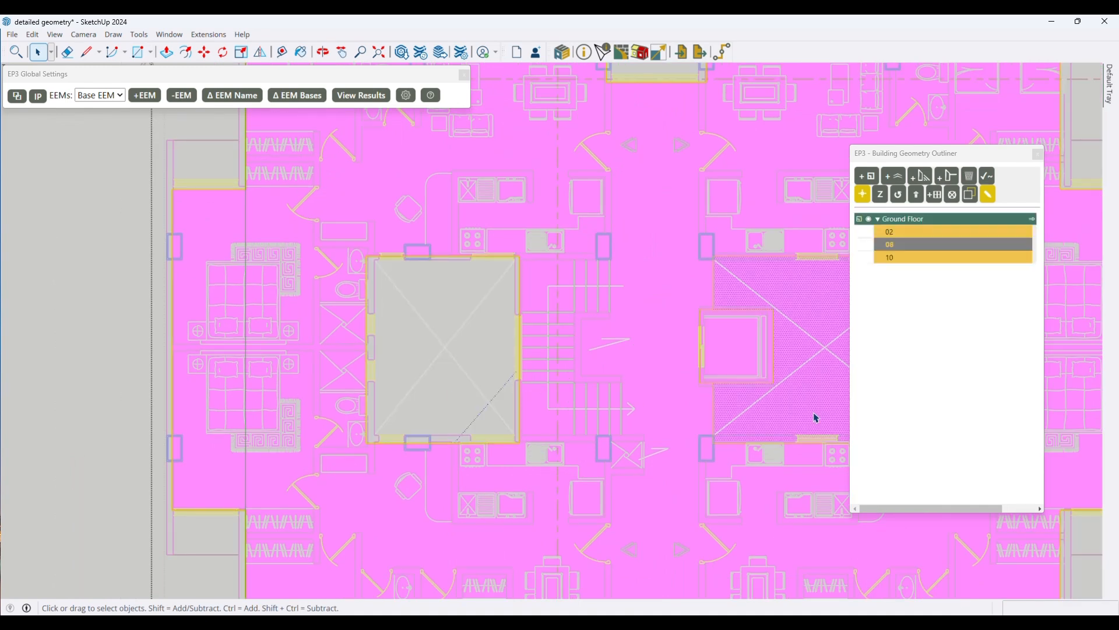
pyautogui.press('Delete')
pyautogui.scroll(-2, 250, 367)
pyautogui.scroll(-2, 480, 274)
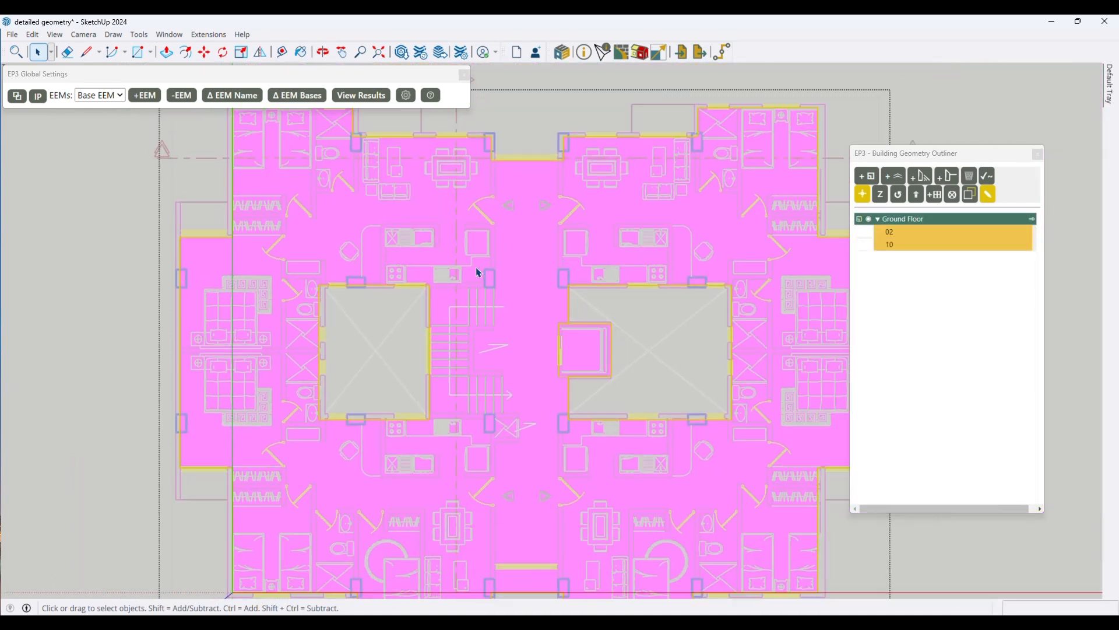
pyautogui.scroll(-2, 480, 417)
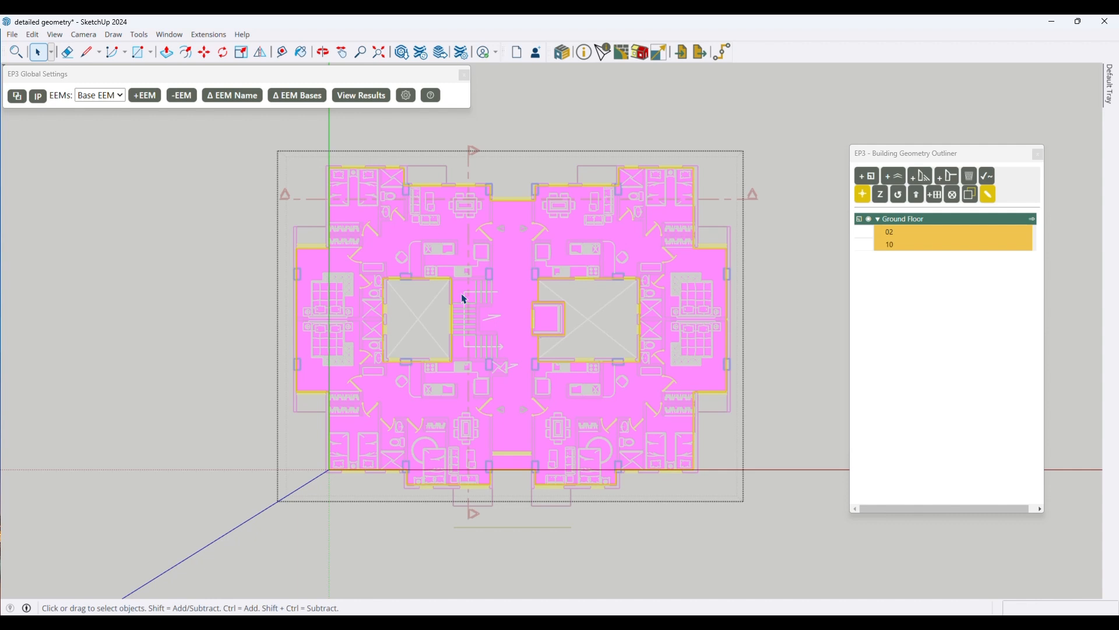
# - Select the main floor space and hide the floor plan drawing so only the space geometry shows
pyautogui.click(504, 404)
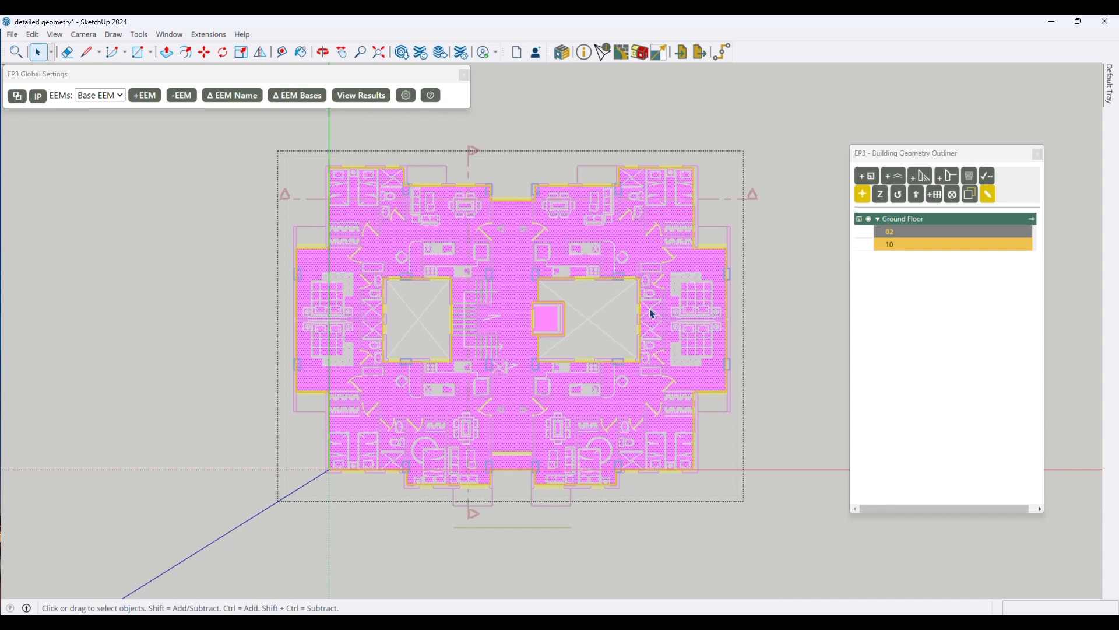
pyautogui.click(971, 195)
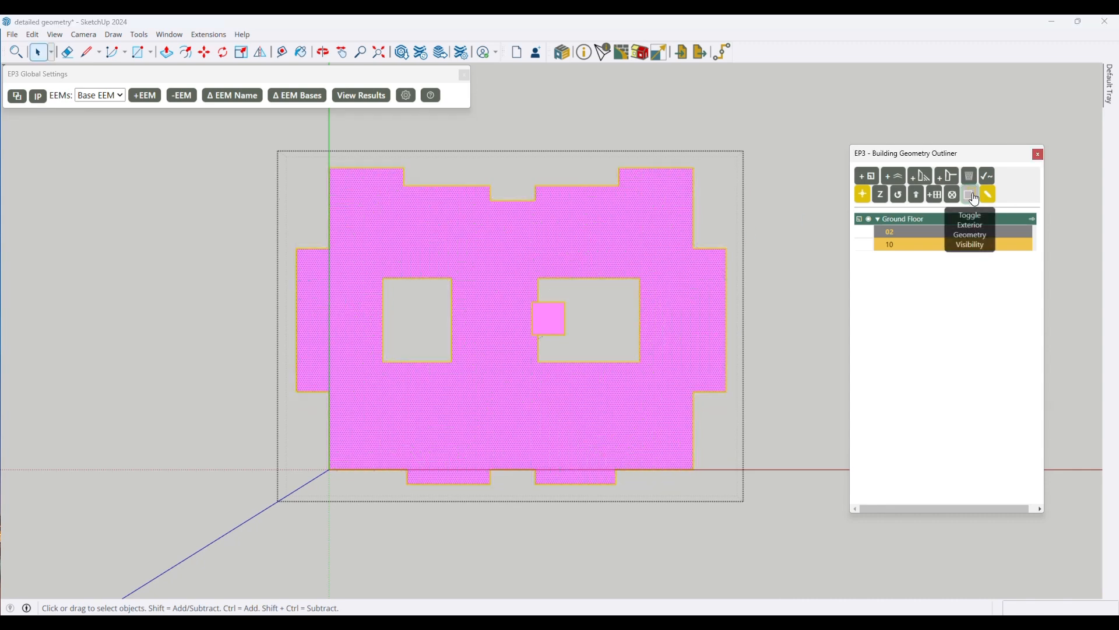
pyautogui.click(531, 414)
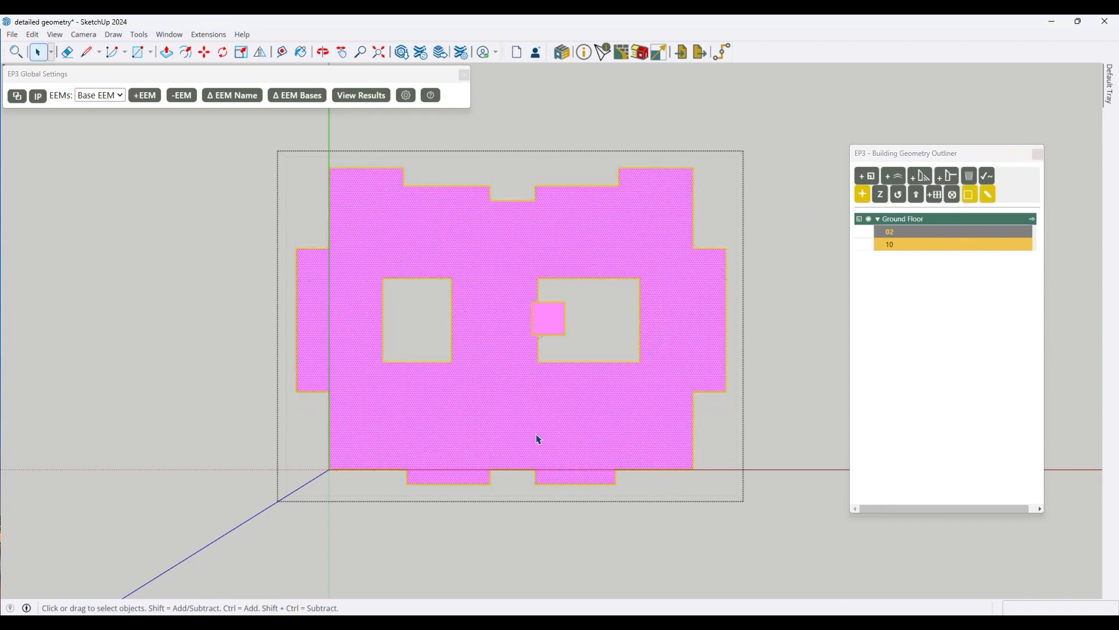
# - Draw the corridor's lower right boundary from the bottom recess's right corner up to the light well's lower edge level, joining its corner with a 6" line
pyautogui.press('l')
pyautogui.click(536, 469)
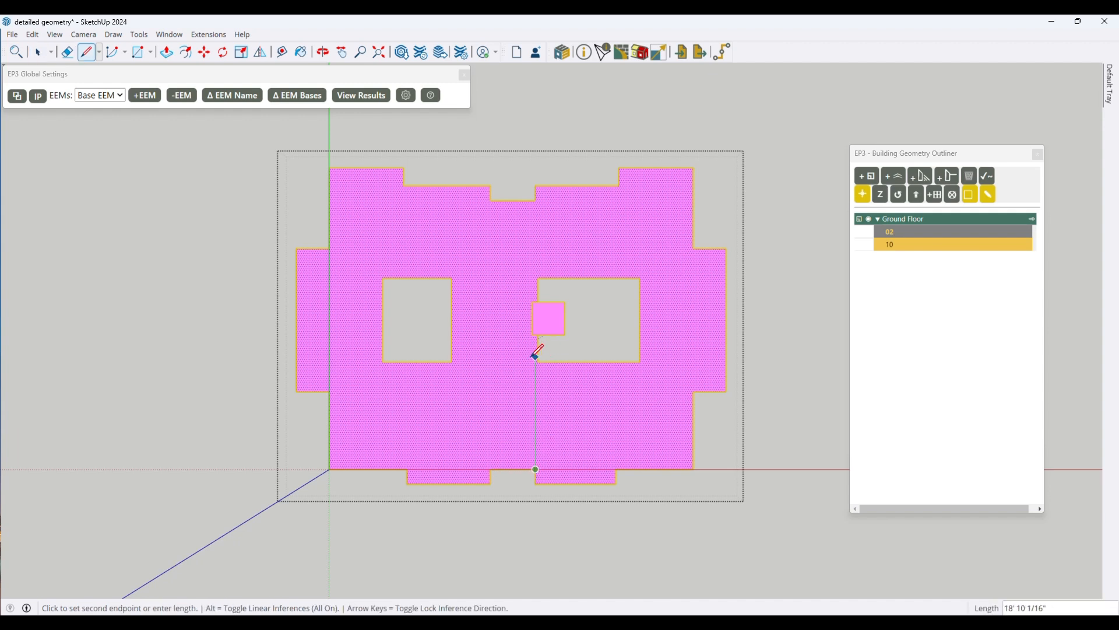
pyautogui.scroll(6, 535, 357)
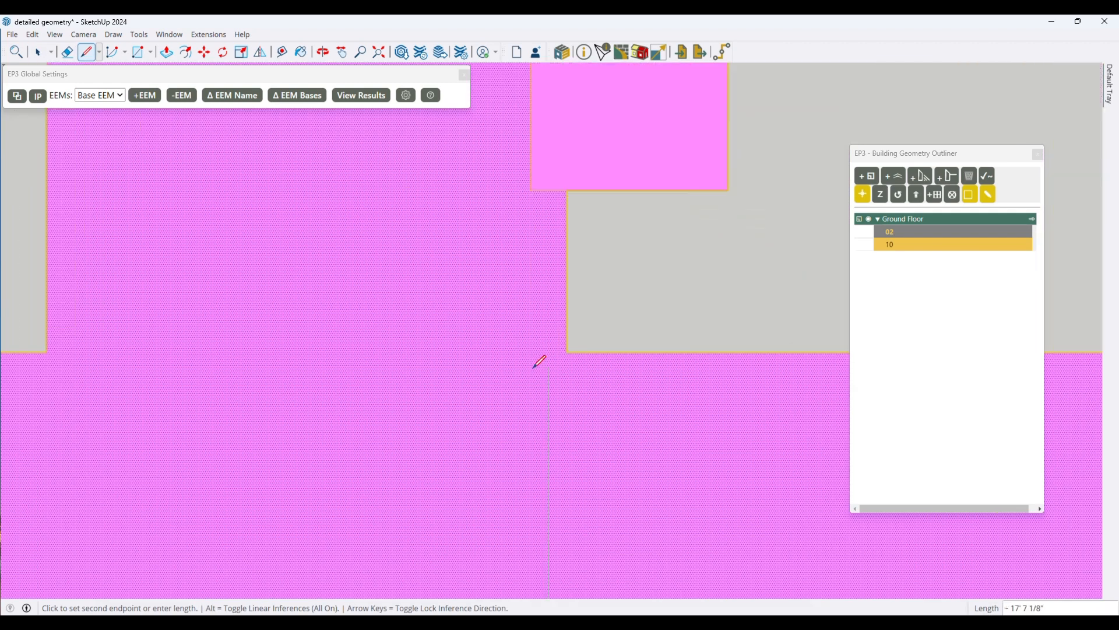
pyautogui.click(563, 357)
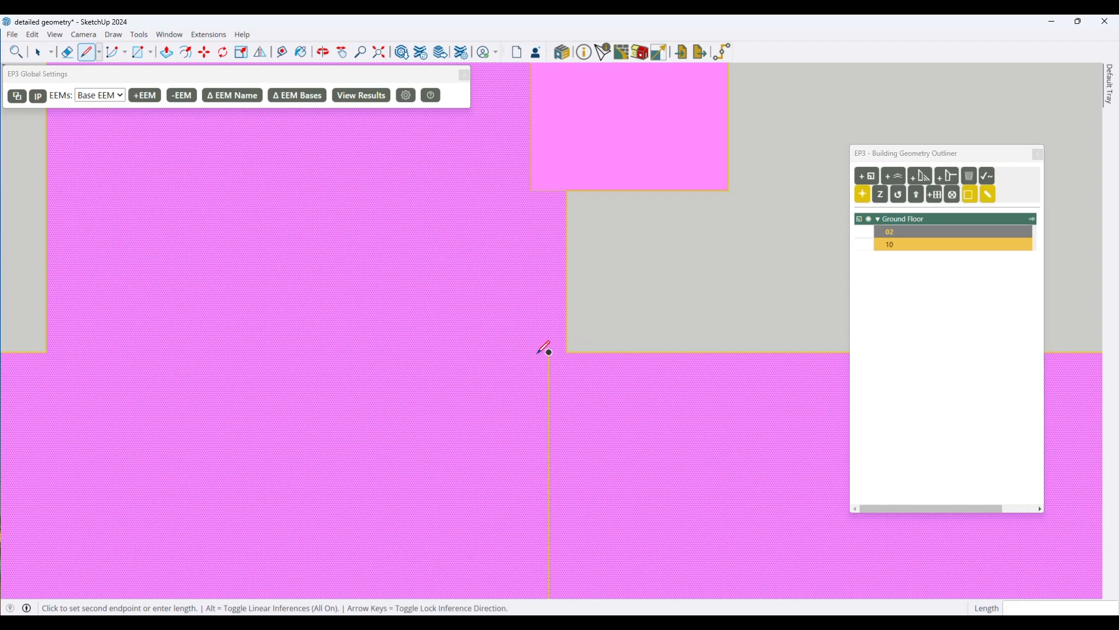
pyautogui.press('space')
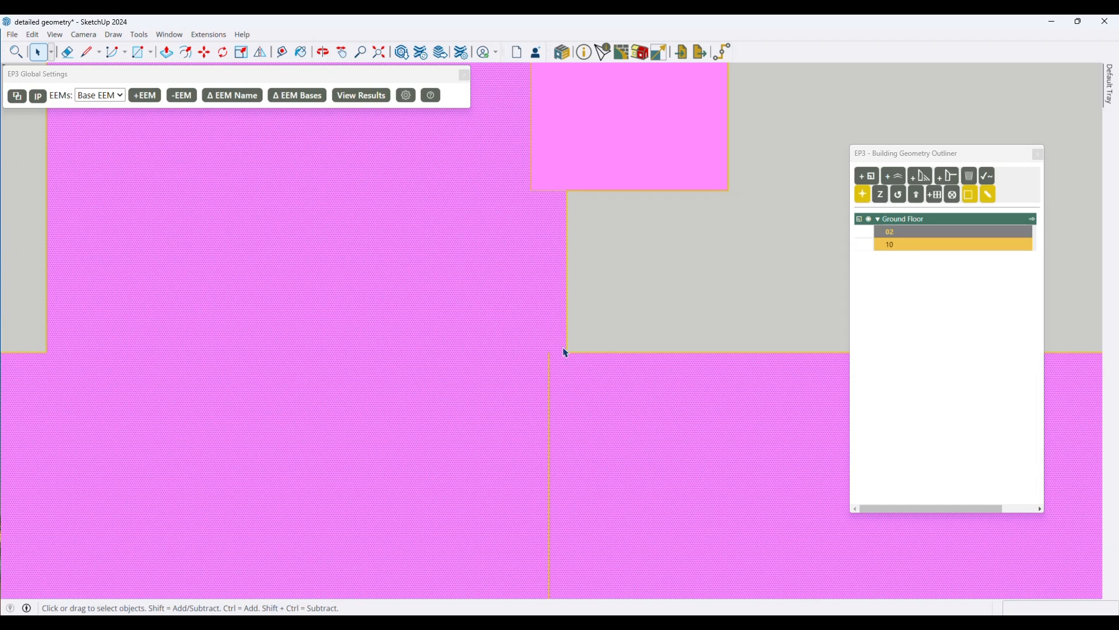
pyautogui.press('l')
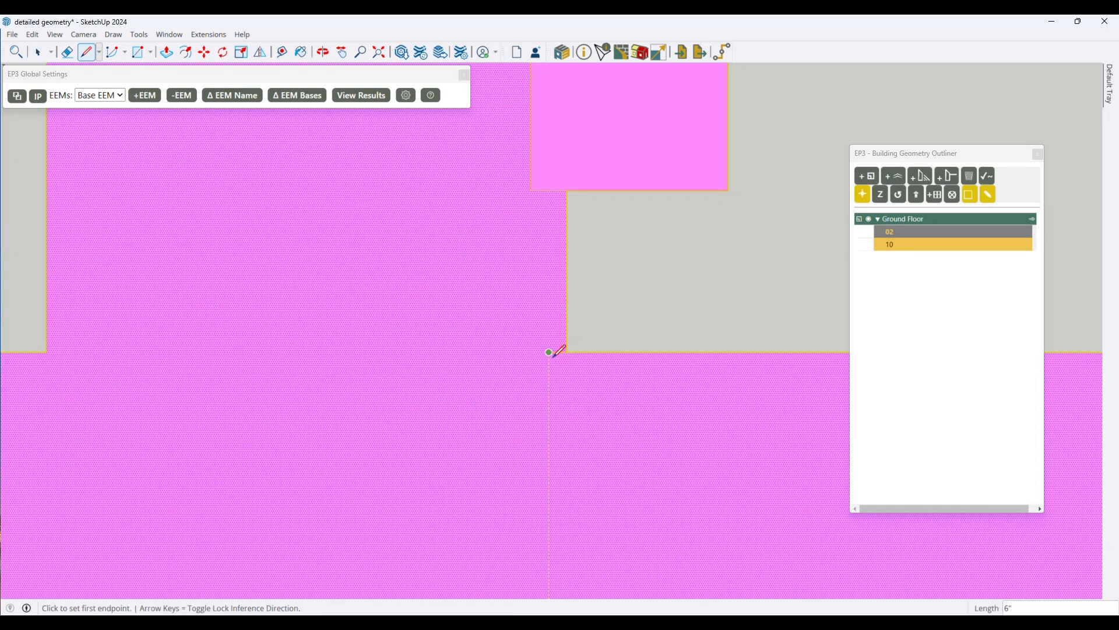
pyautogui.press('space')
pyautogui.scroll(-5, 545, 350)
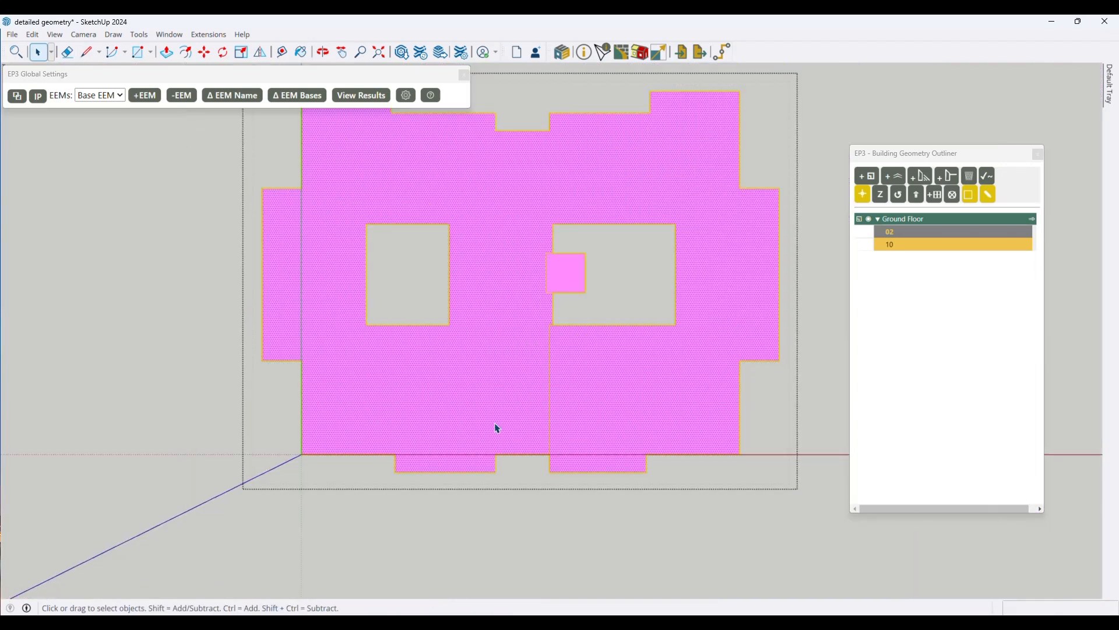
# - Draw the corridor's lower left boundary up from the bottom recess's left corner, then 6' 6" across to the left light well's lower right corner
pyautogui.press('l')
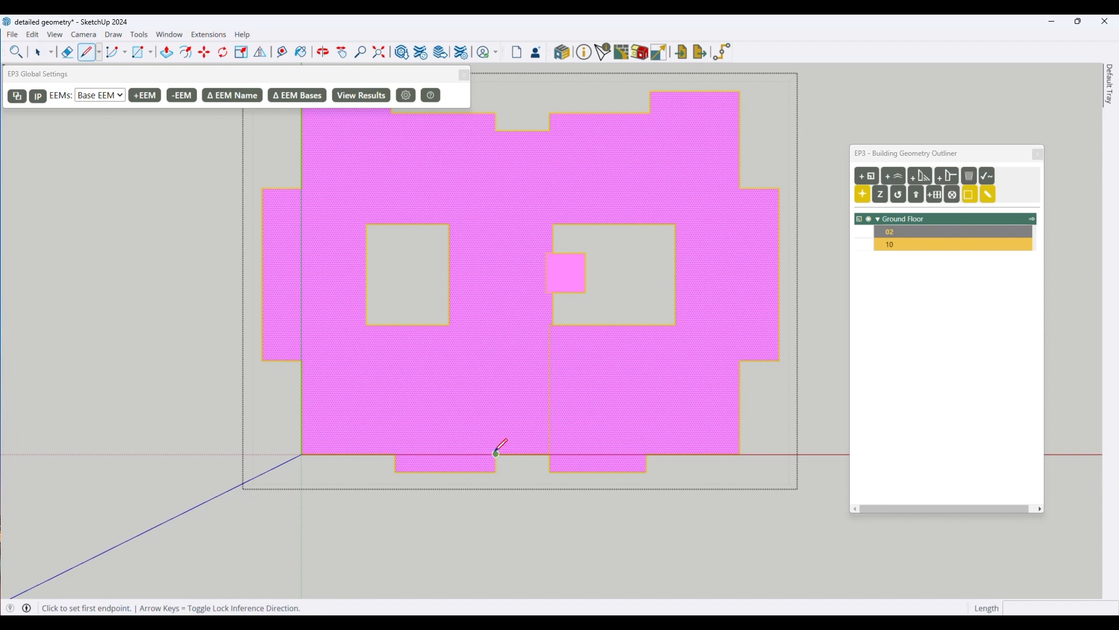
pyautogui.click(496, 454)
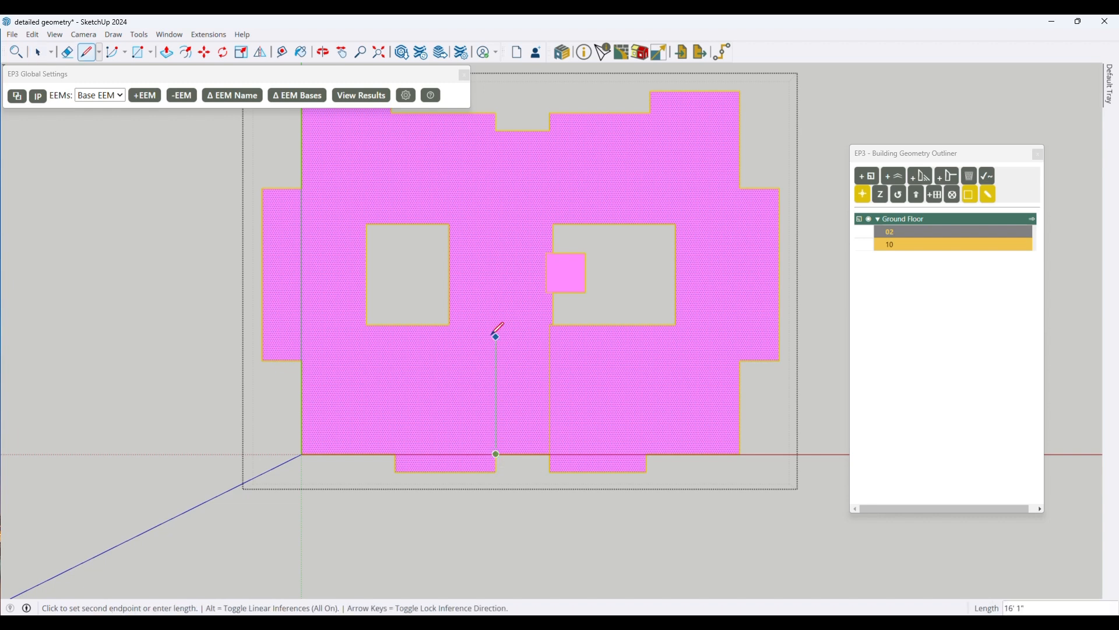
pyautogui.click(554, 326)
pyautogui.press('Escape')
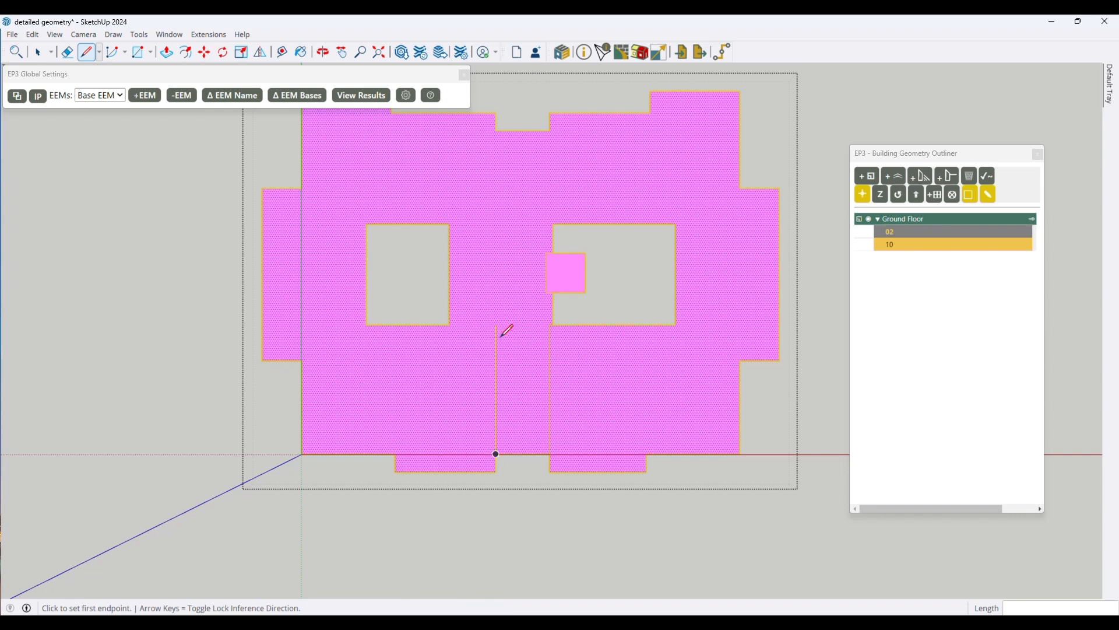
pyautogui.click(496, 325)
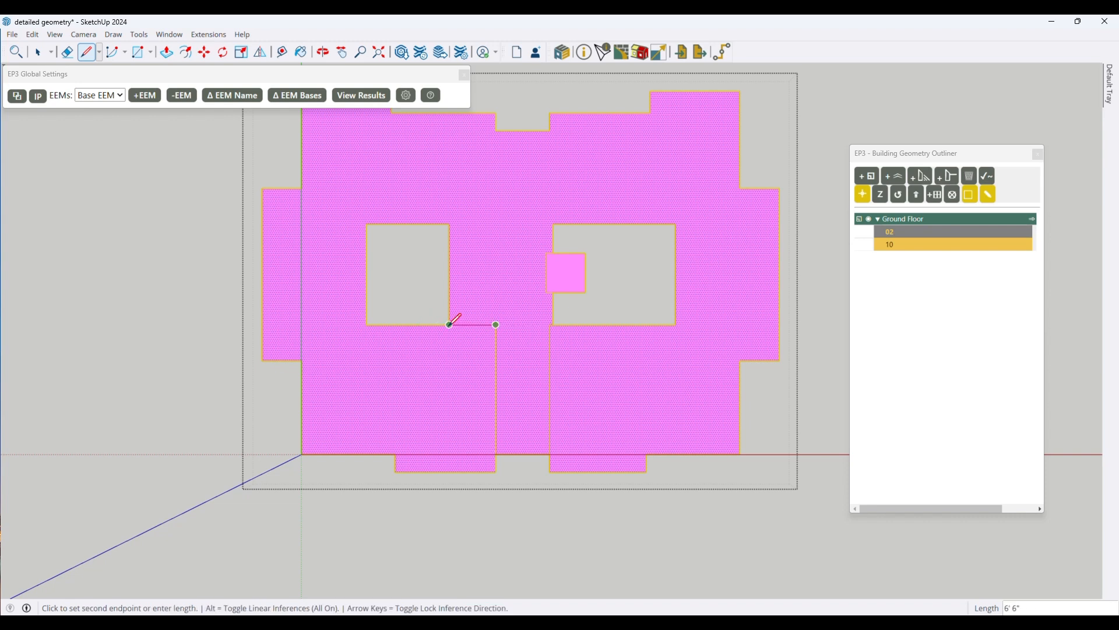
pyautogui.click(449, 325)
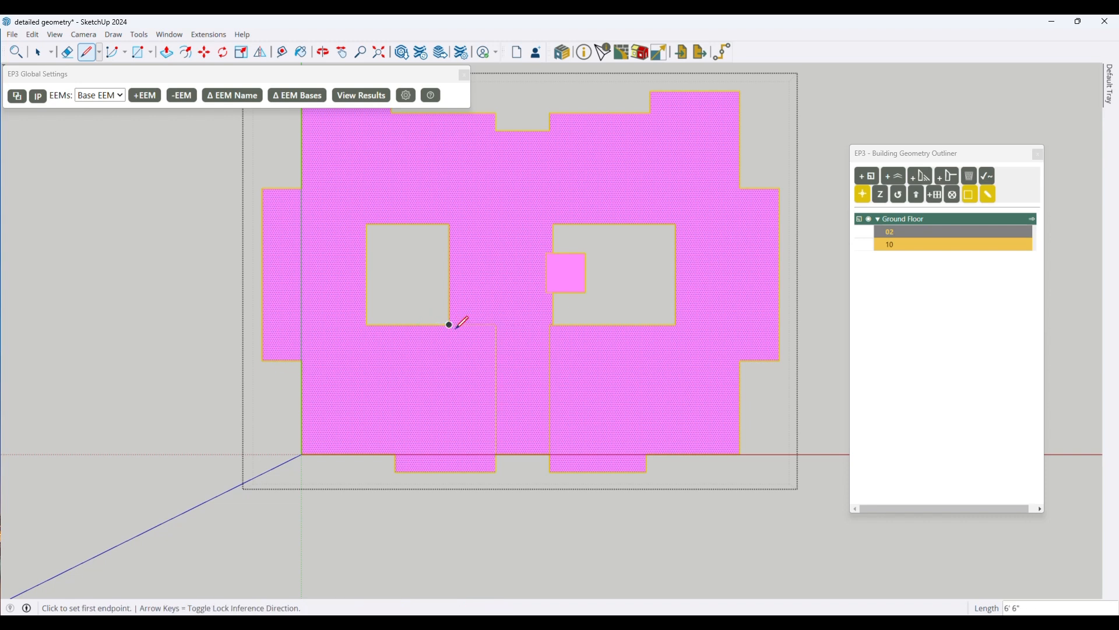
# - Draw 14' 6" dividing lines from the midpoint of each light well's outer edge to the building's left and right outer walls
pyautogui.click(366, 274)
pyautogui.click(263, 274)
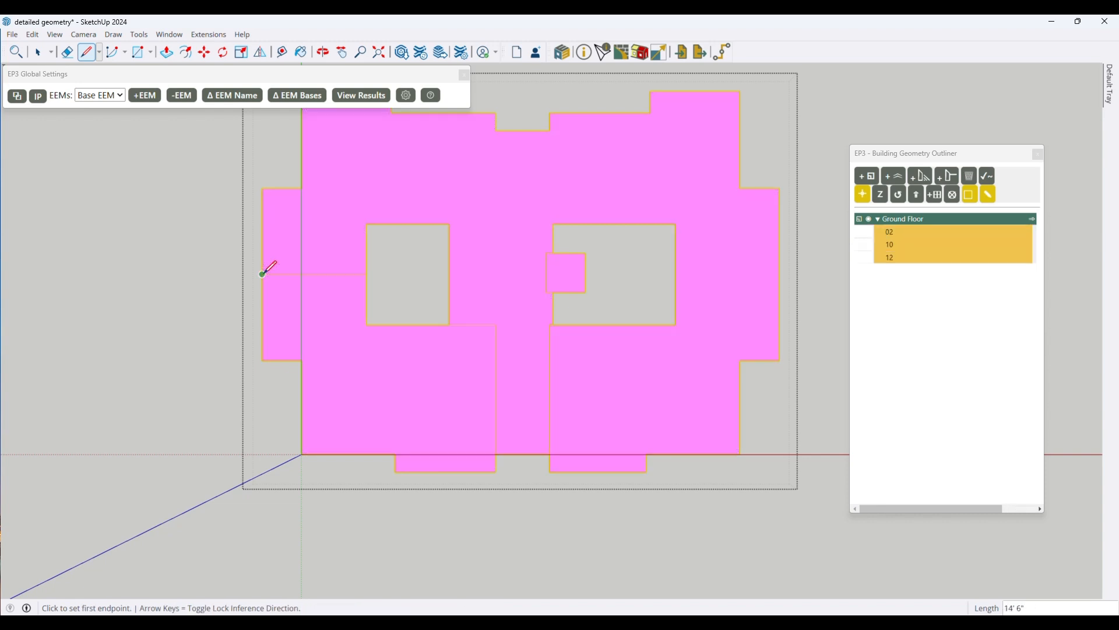
pyautogui.click(676, 274)
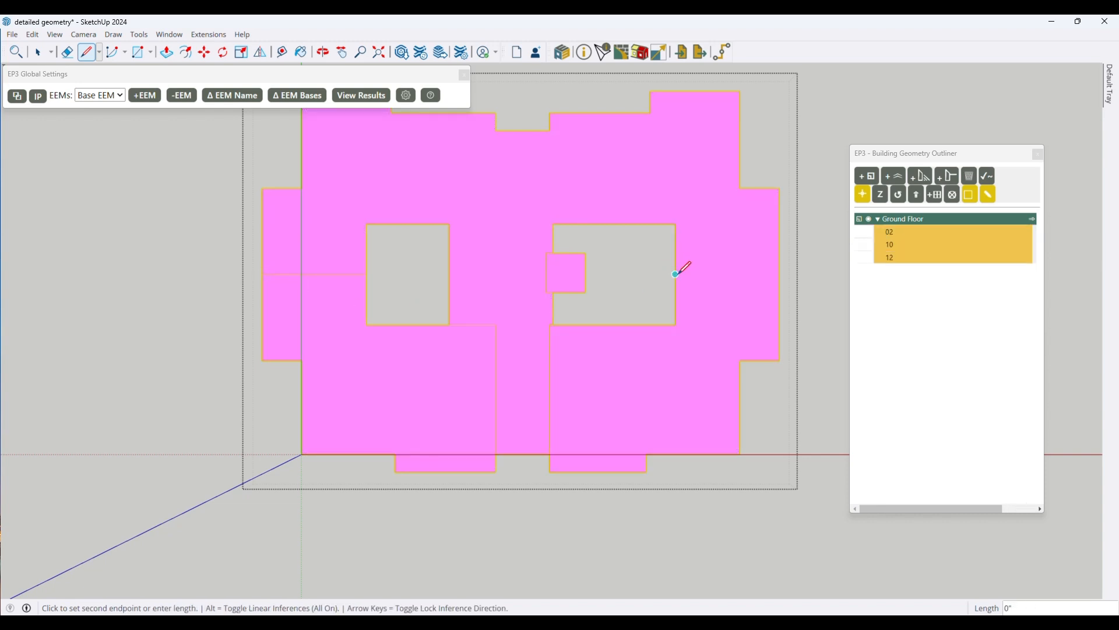
pyautogui.click(780, 273)
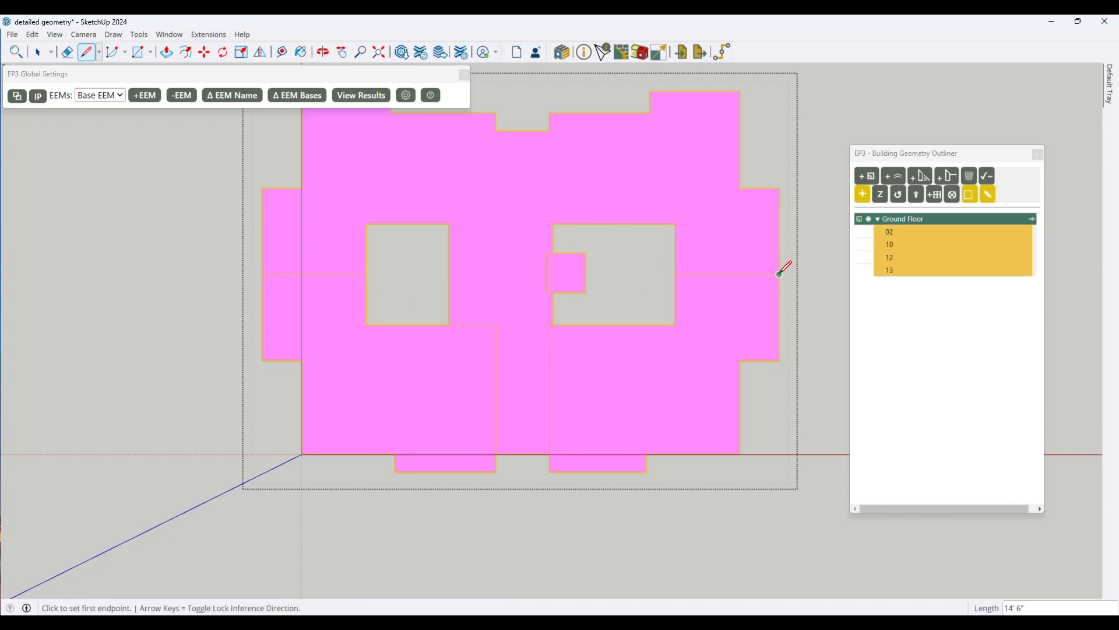
# - Draw the corridor's upper right boundary down from the top recess's right corner and join it to the right light well's upper left corner
pyautogui.click(550, 130)
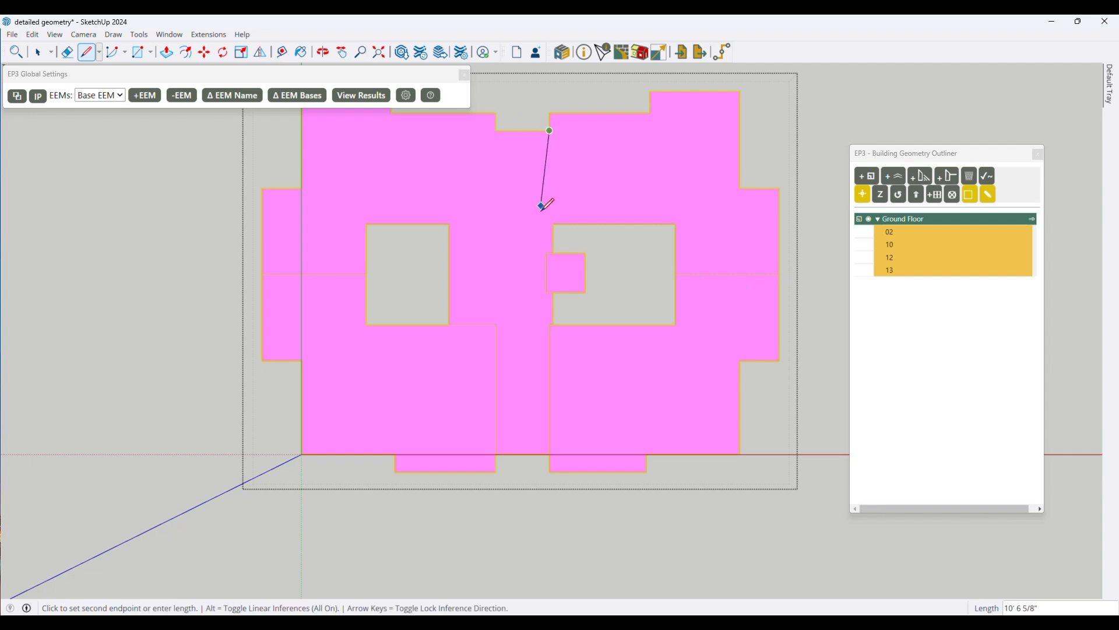
pyautogui.click(611, 221)
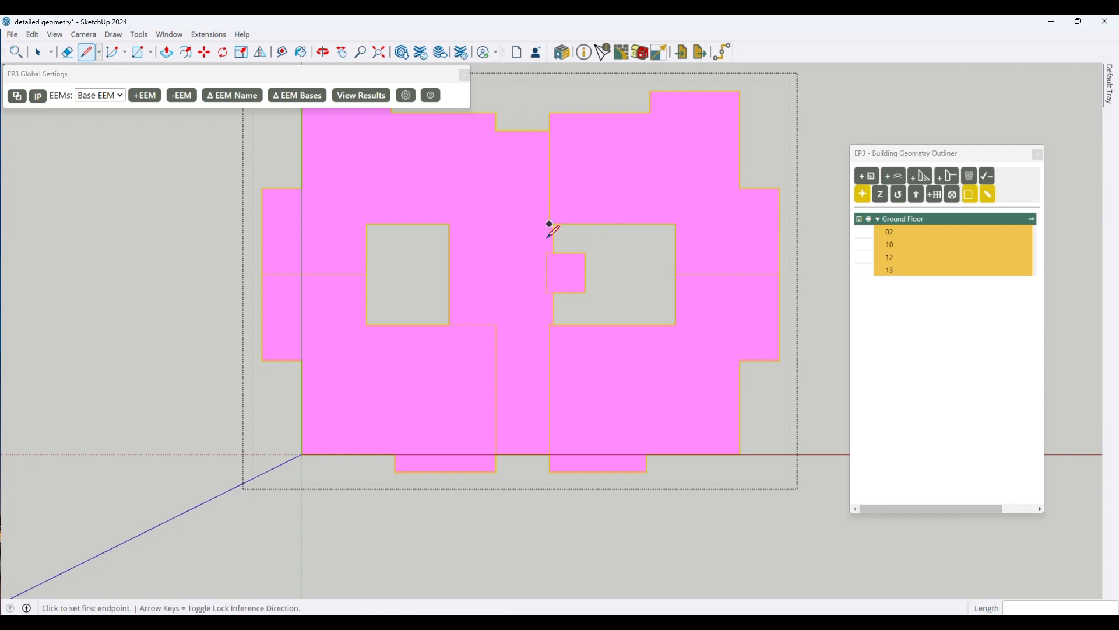
pyautogui.scroll(5, 549, 231)
pyautogui.click(561, 209)
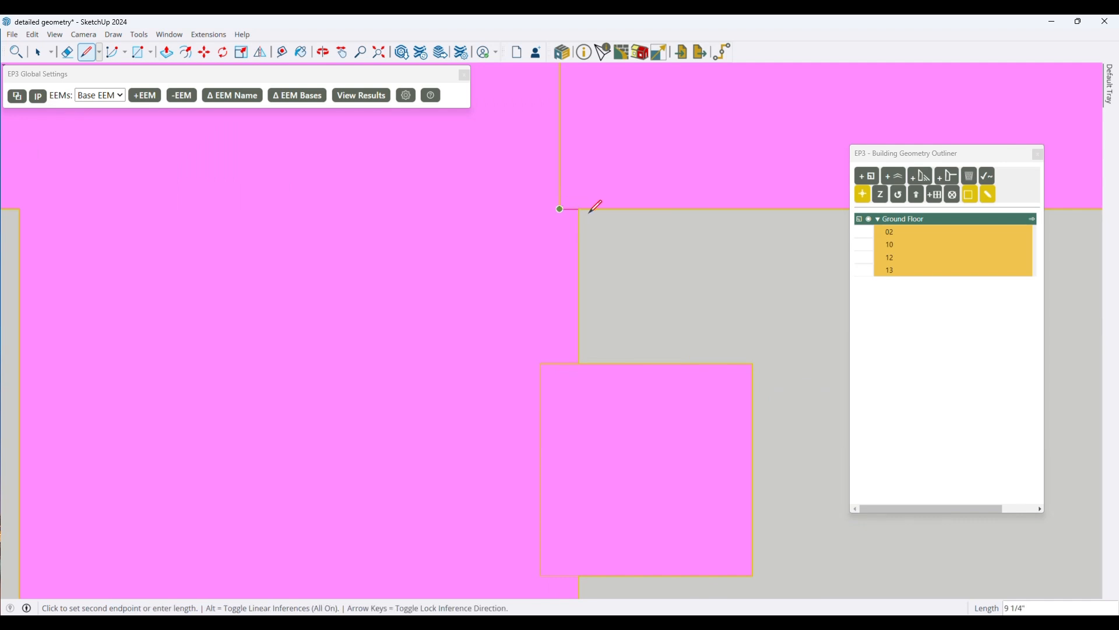
pyautogui.click(580, 209)
pyautogui.scroll(-3, 618, 256)
pyautogui.scroll(-3, 624, 309)
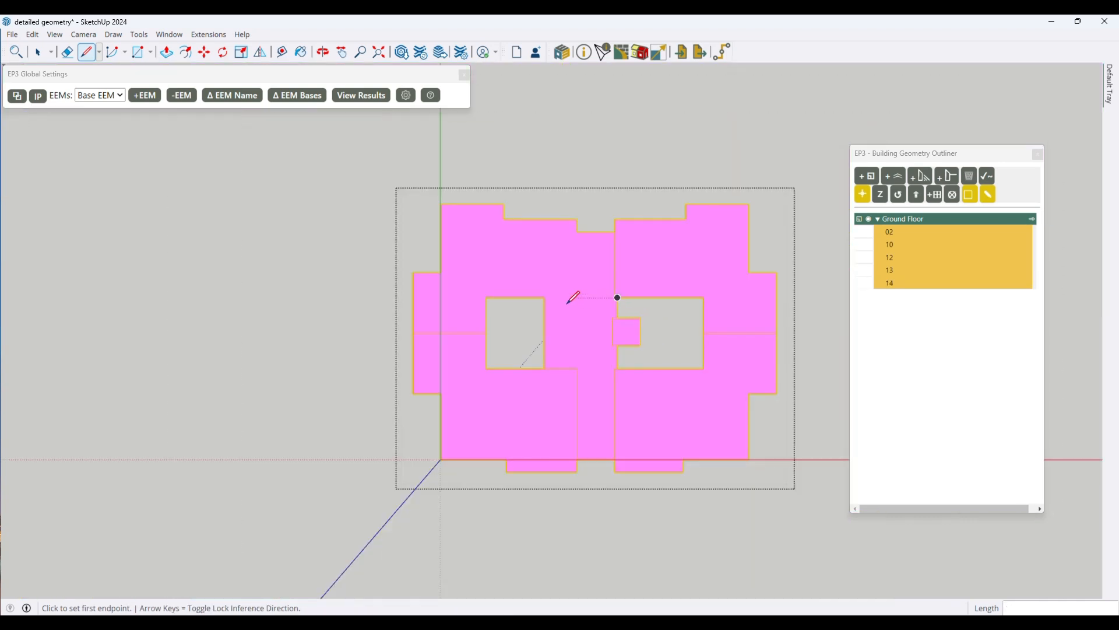
# - Draw the corridor's upper left boundary down from the top recess's left corner, then 6' 6" across to the left light well's upper right corner
pyautogui.scroll(-1, 546, 297)
pyautogui.scroll(-1, 546, 296)
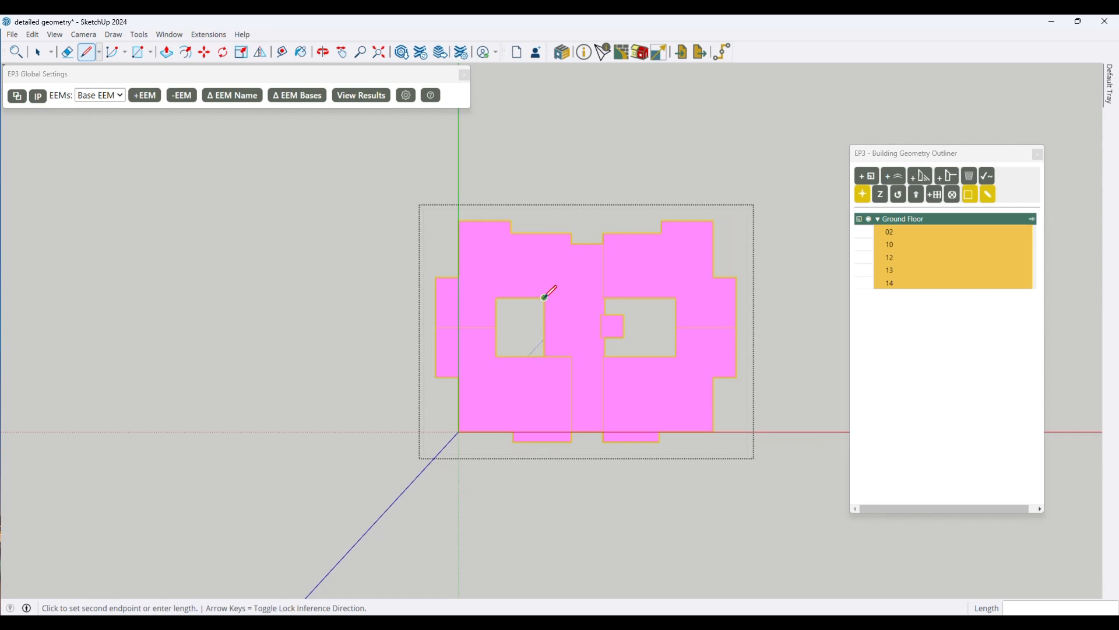
pyautogui.click(572, 243)
pyautogui.click(572, 297)
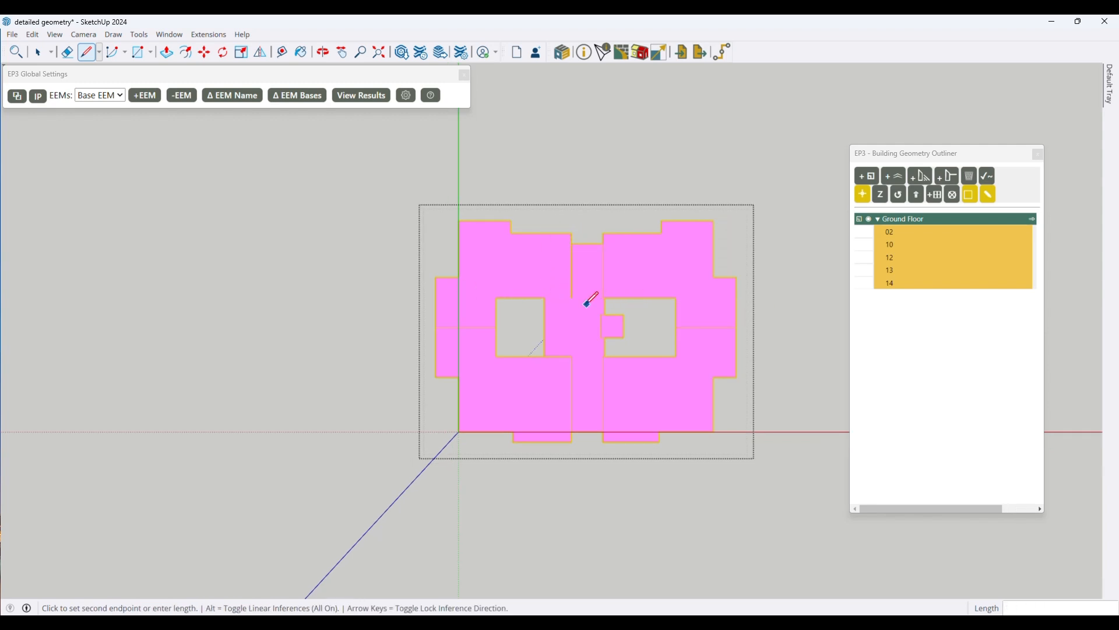
pyautogui.press('Escape')
pyautogui.click(571, 297)
pyautogui.click(544, 298)
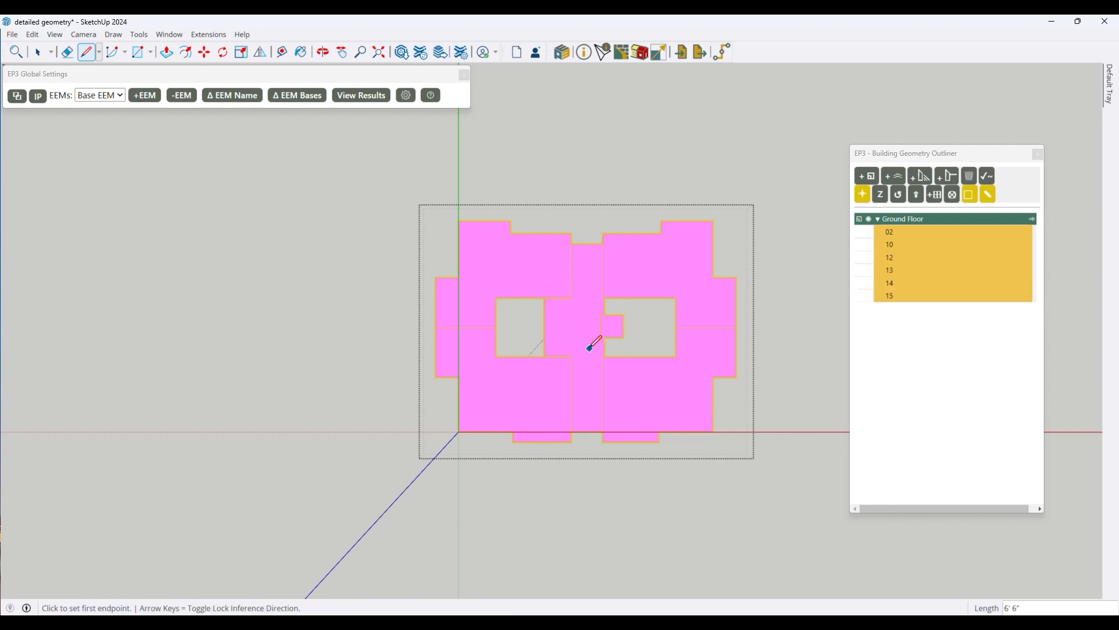
# - Select each of the four apartment spaces and the central corridor in turn to check how the floor is divided
pyautogui.press('space')
pyautogui.click(677, 259)
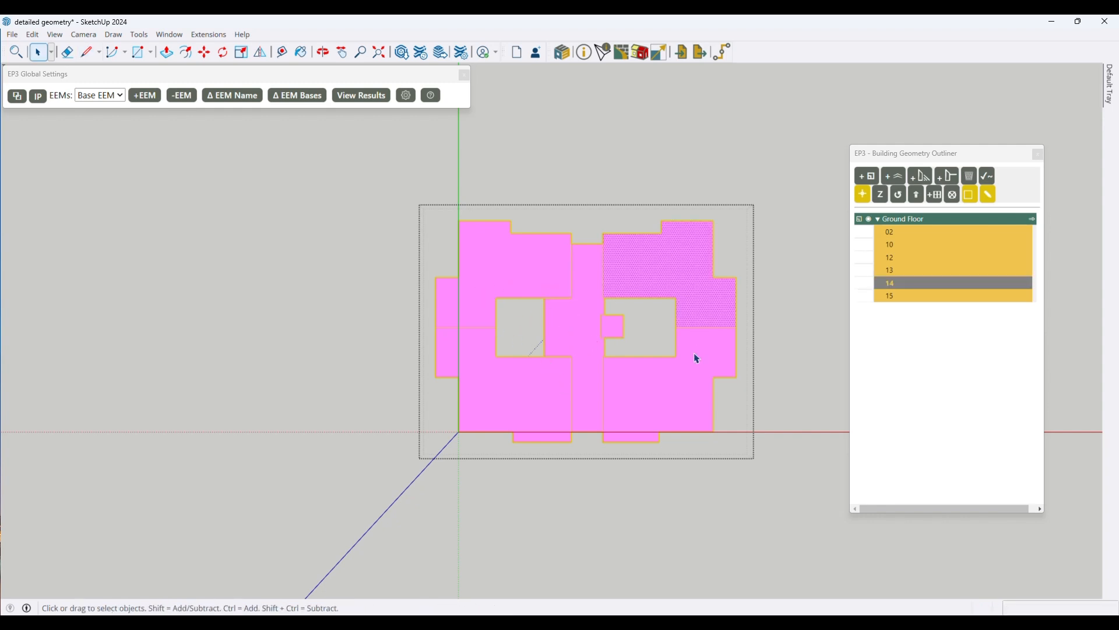
pyautogui.click(657, 427)
pyautogui.click(511, 407)
pyautogui.click(510, 265)
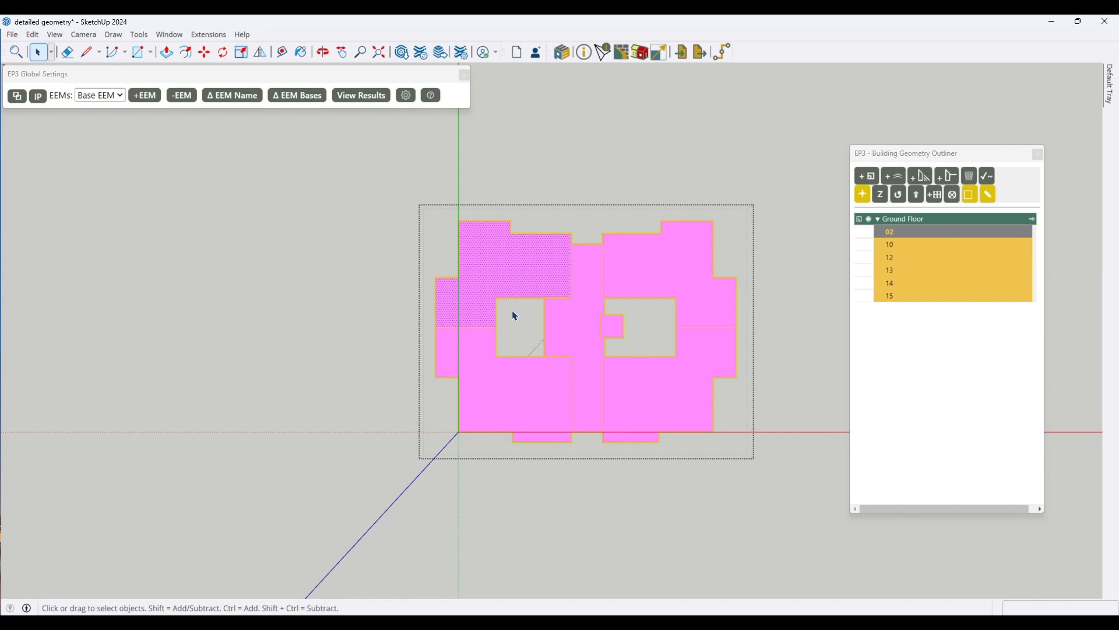
pyautogui.click(574, 325)
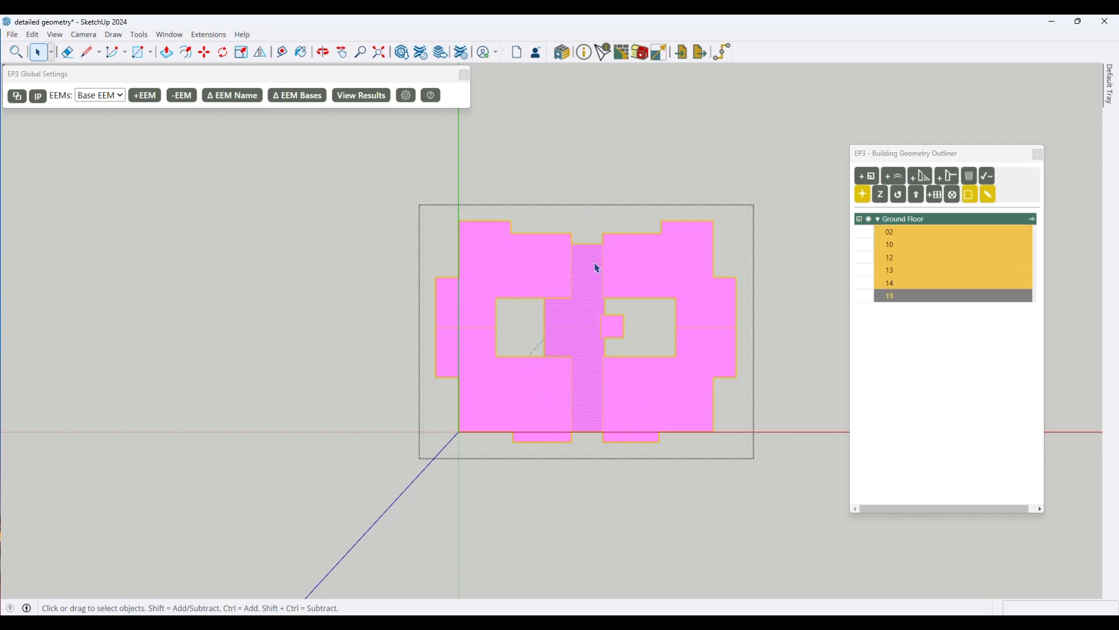
# - Rename the central corridor space on the Ground Floor as 01 Residential Circulation
pyautogui.click(616, 331)
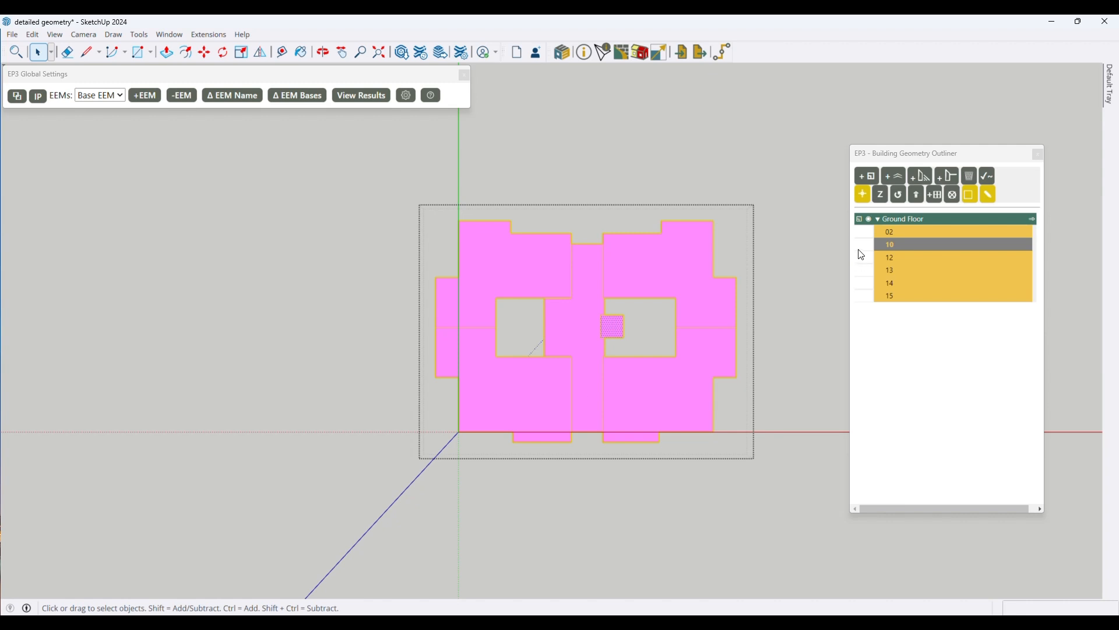
pyautogui.doubleClick(891, 232)
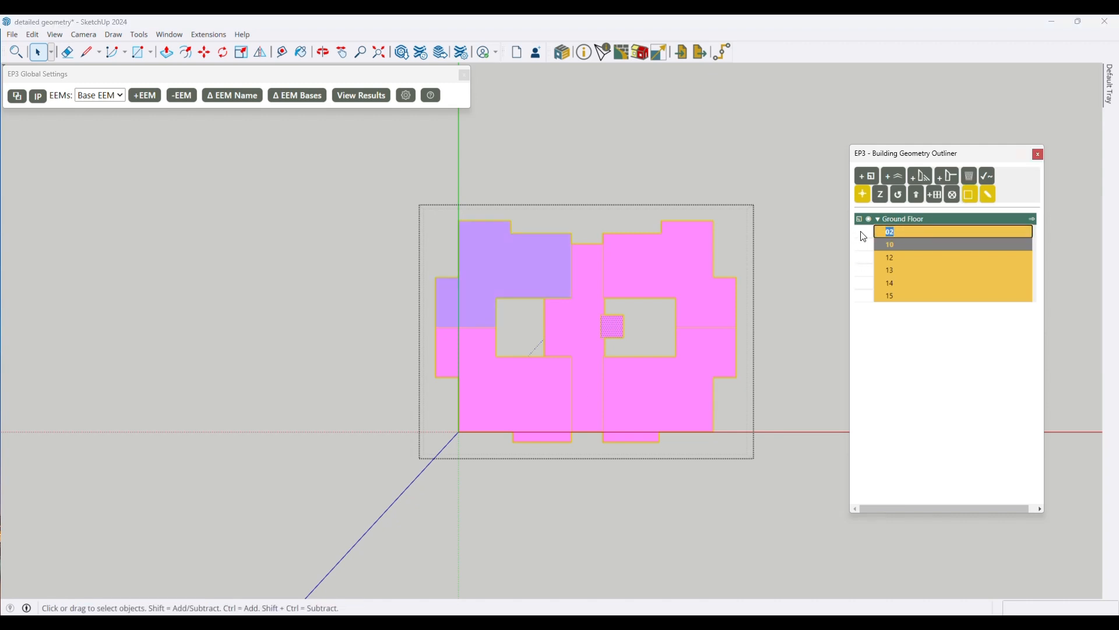
pyautogui.click(562, 330)
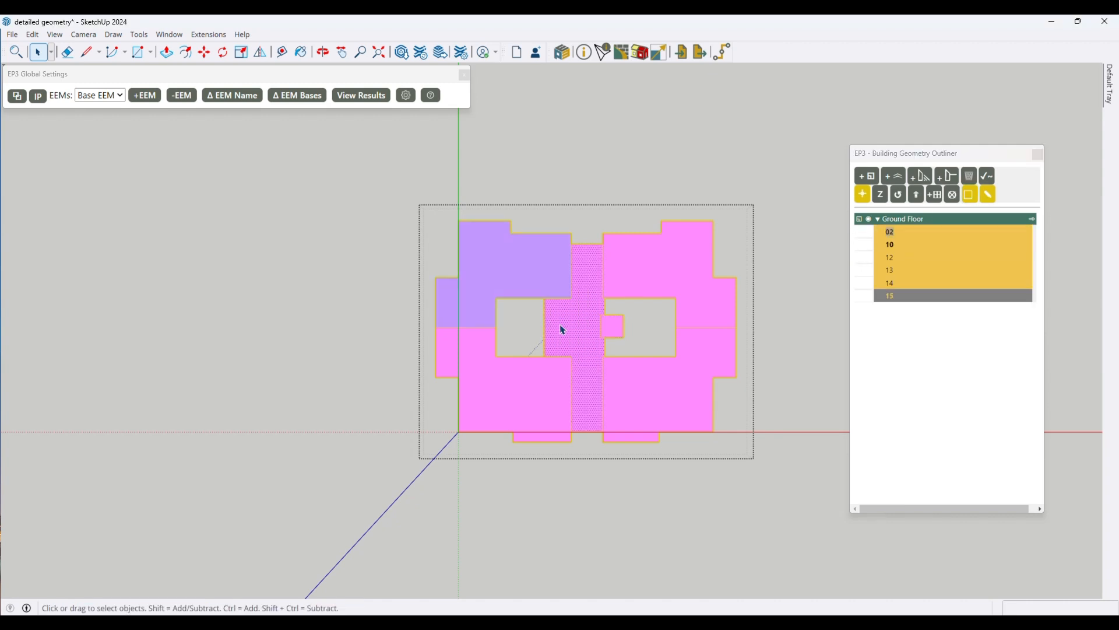
pyautogui.press('space')
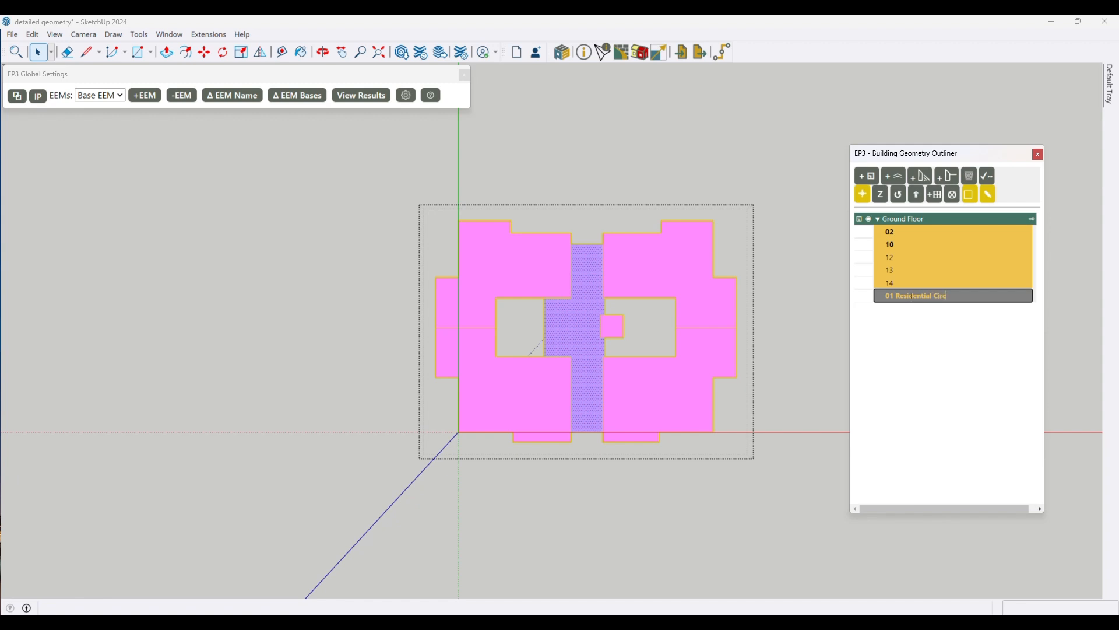
pyautogui.press('Return')
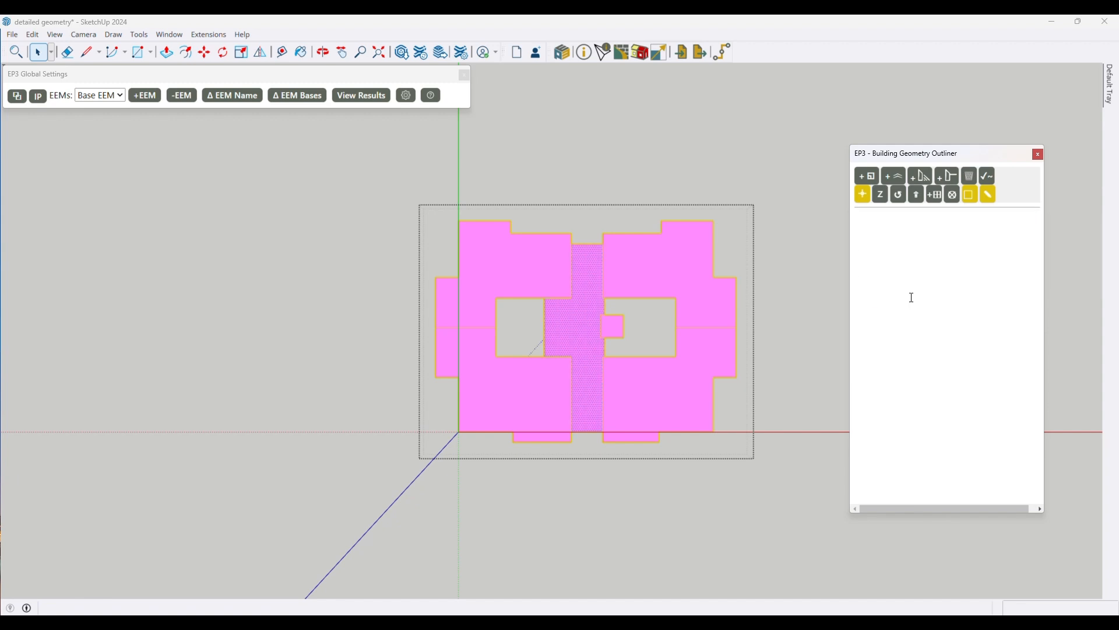
# - Rename the small shaft space beside the right light well as 02 Elevator
pyautogui.click(613, 334)
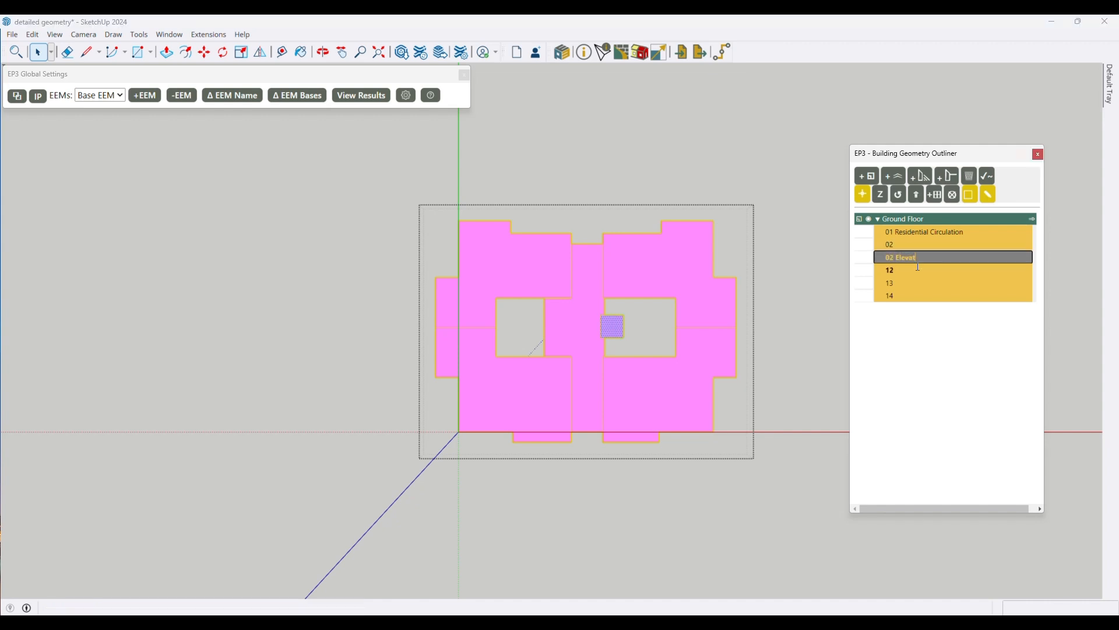
pyautogui.write('or')
pyautogui.press('Return')
# - Rename the upper left apartment space as 03 and the lower left apartment space as 04
pyautogui.doubleClick(915, 241)
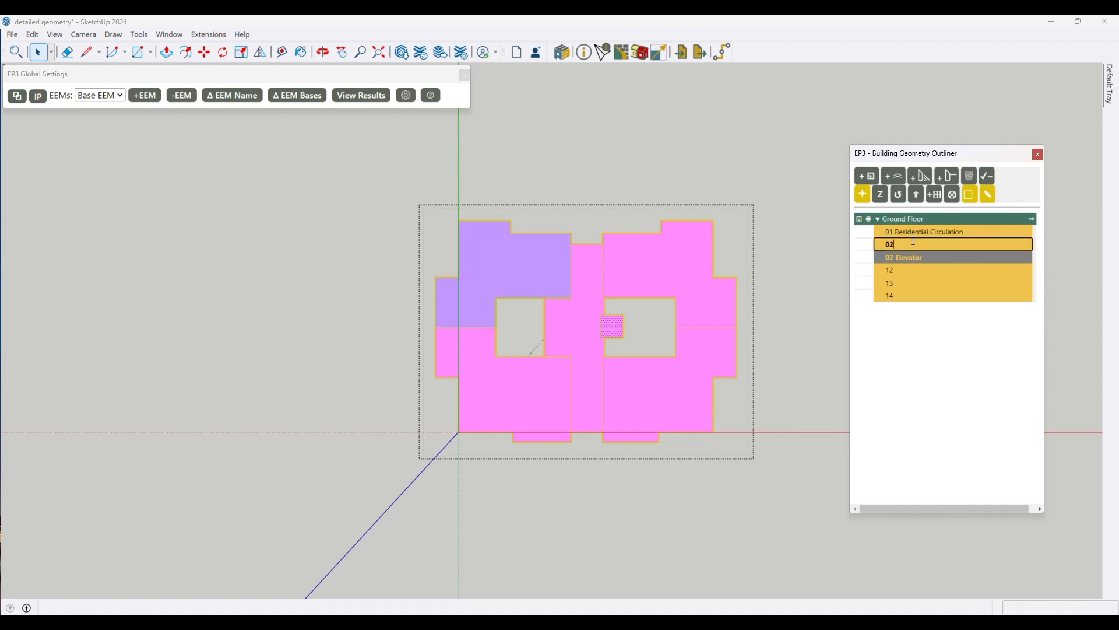
pyautogui.write('3')
pyautogui.press('Return')
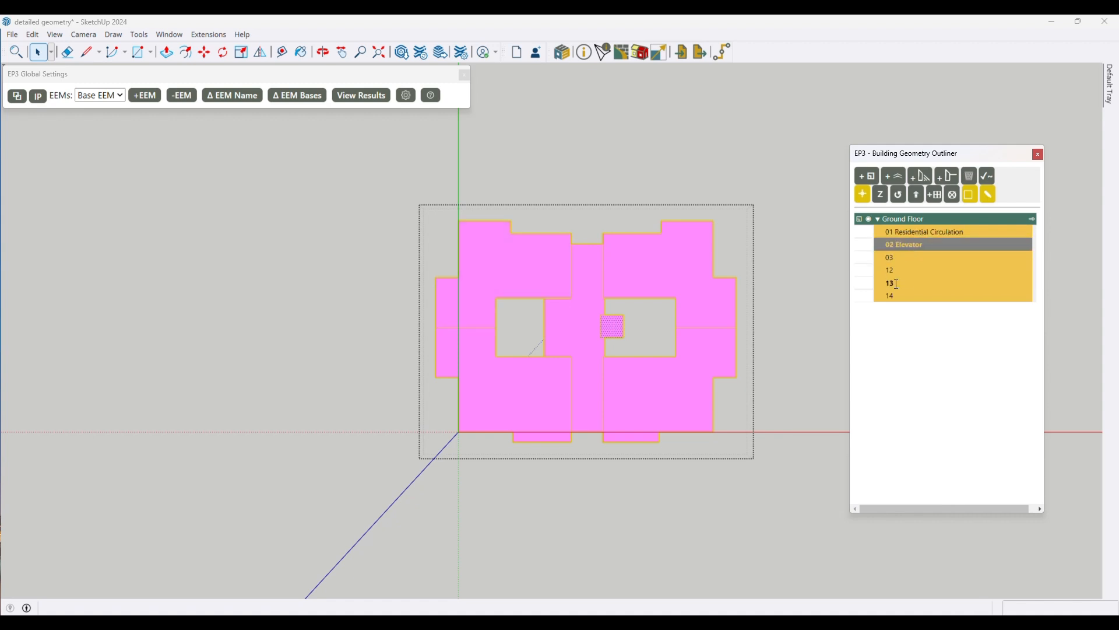
pyautogui.doubleClick(908, 271)
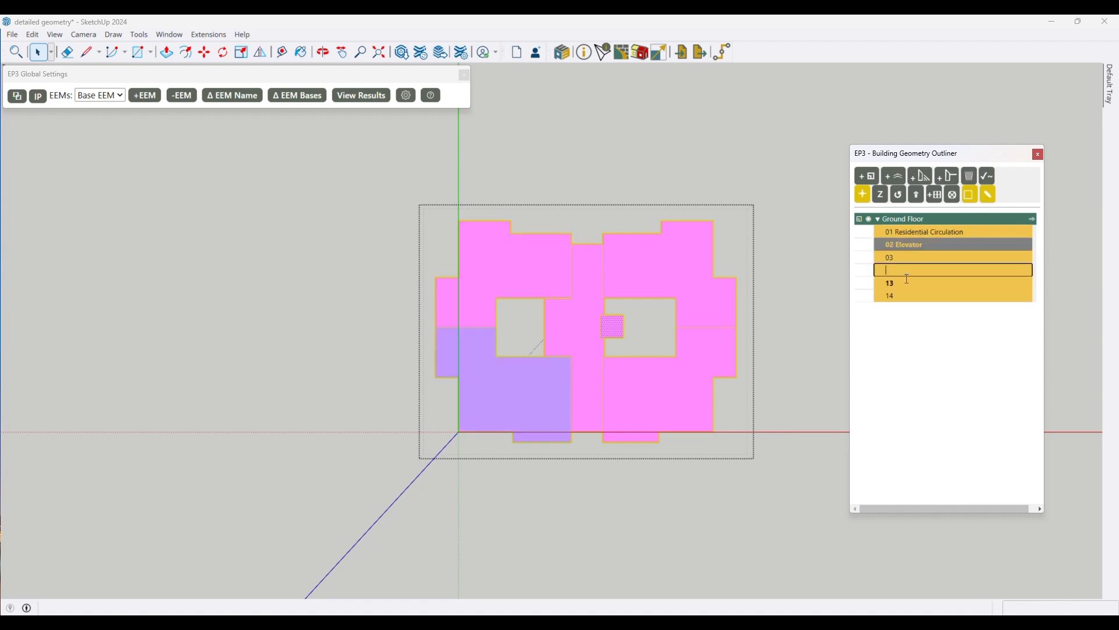
pyautogui.write('04')
pyautogui.press('Return')
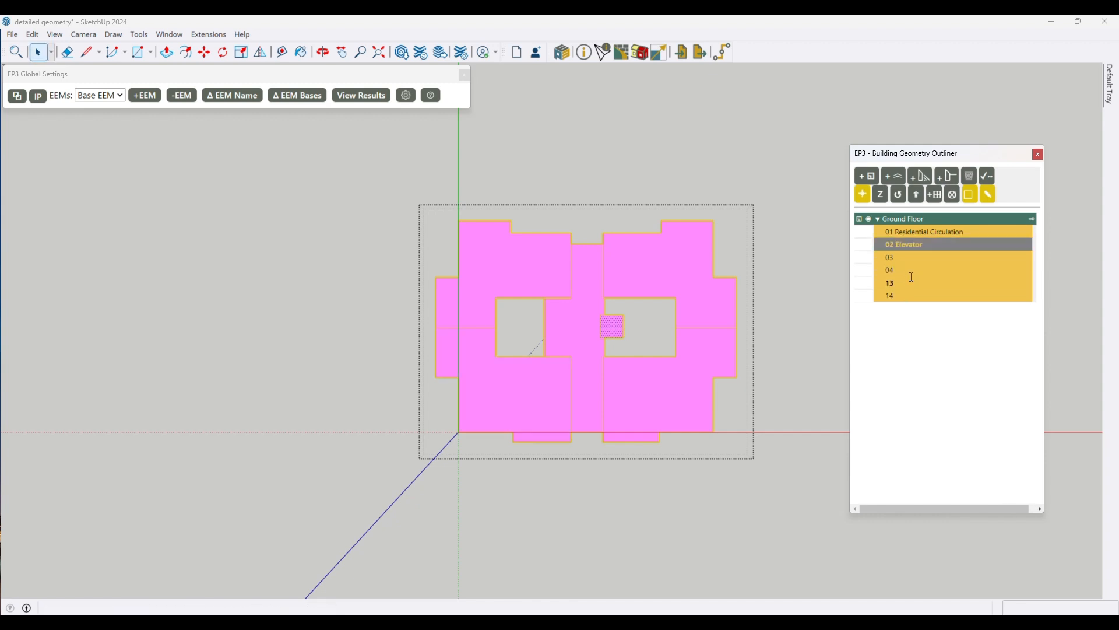
# - Rename the lower right apartment space as 05 and the upper right apartment space as 06
pyautogui.doubleClick(913, 282)
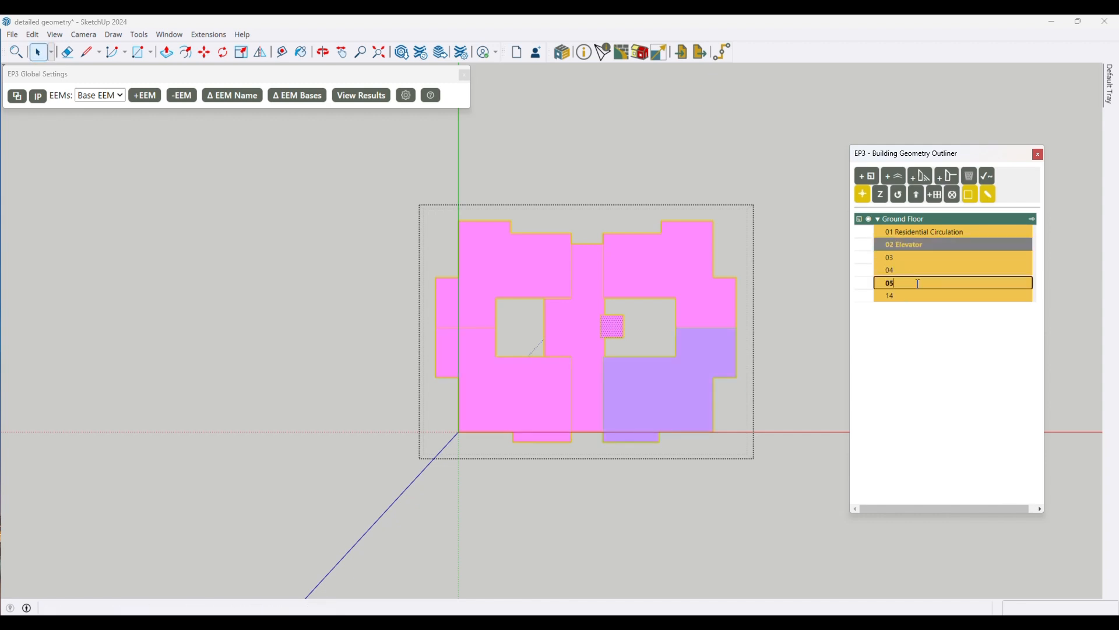
pyautogui.press('Return')
pyautogui.doubleClick(905, 297)
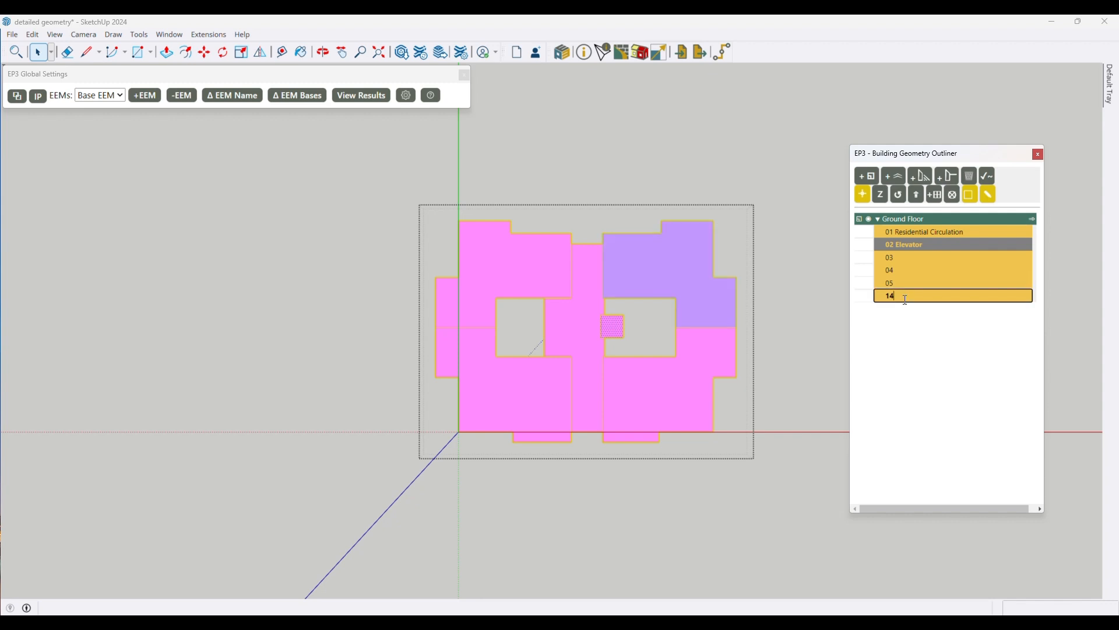
pyautogui.write('06')
pyautogui.press('Return')
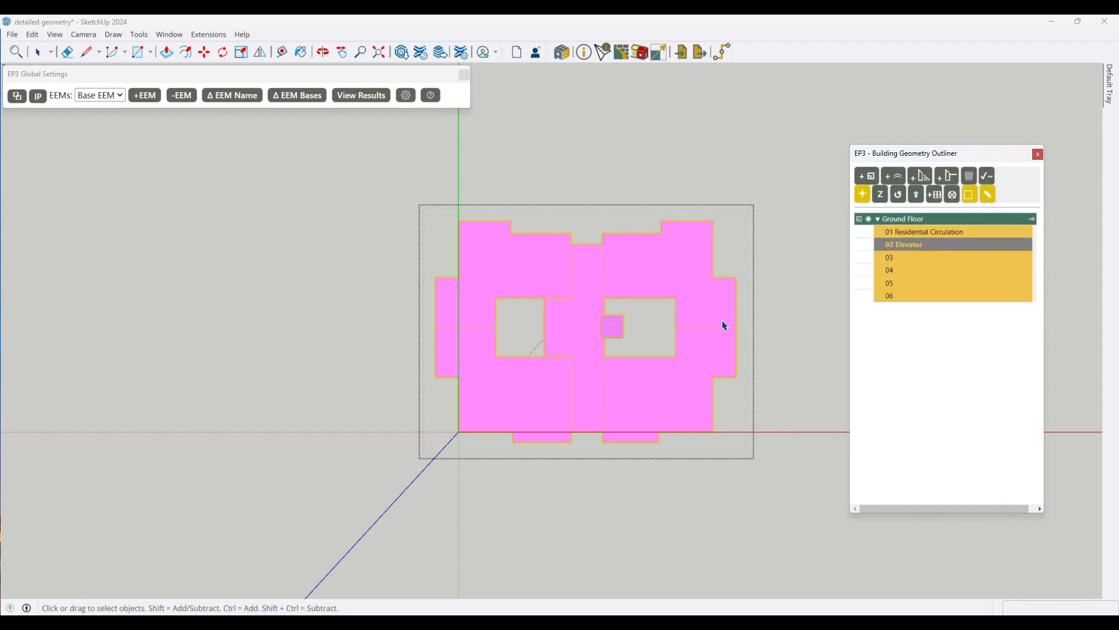
# - Check which area of the plan each numbered Ground Floor space corresponds to, without changing any names
pyautogui.click(589, 341)
pyautogui.click(677, 276)
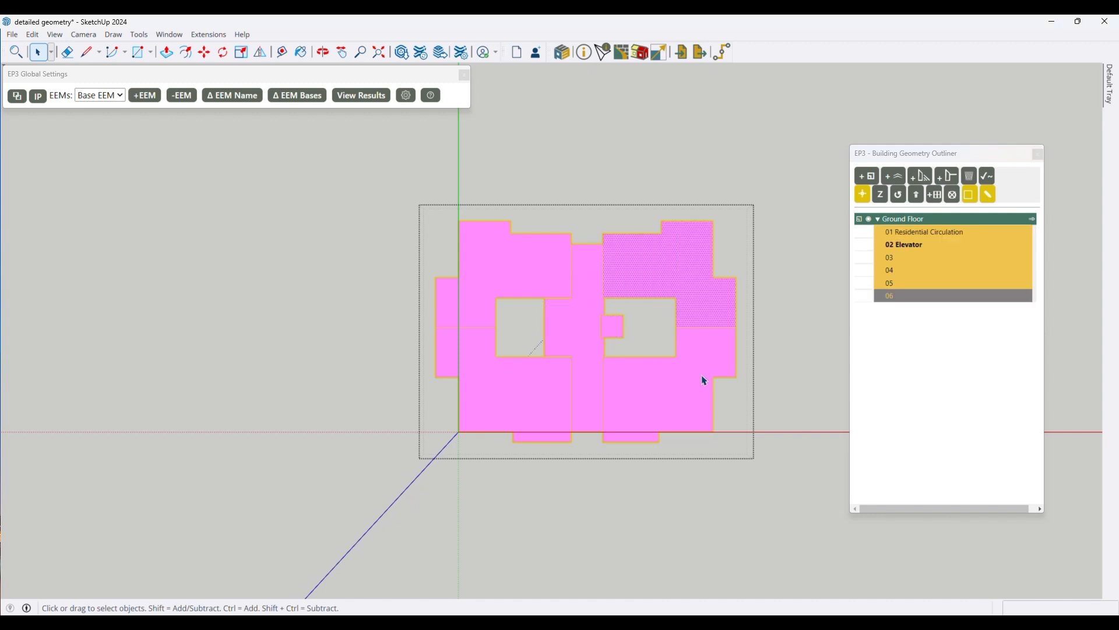
pyautogui.click(705, 380)
pyautogui.click(615, 328)
pyautogui.click(579, 339)
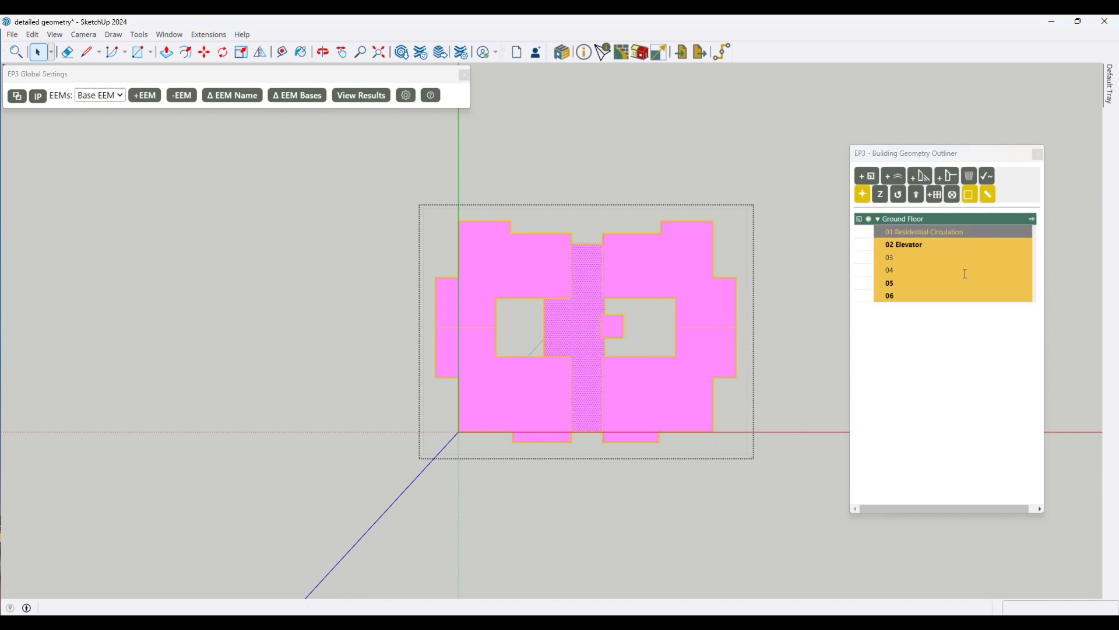
pyautogui.doubleClick(920, 296)
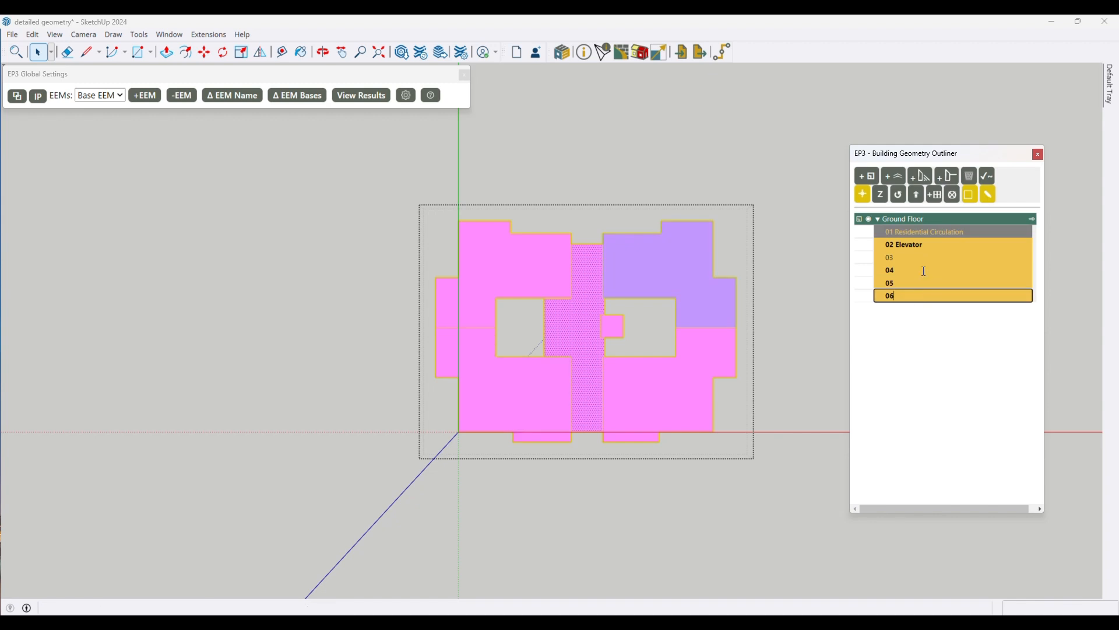
pyautogui.doubleClick(940, 257)
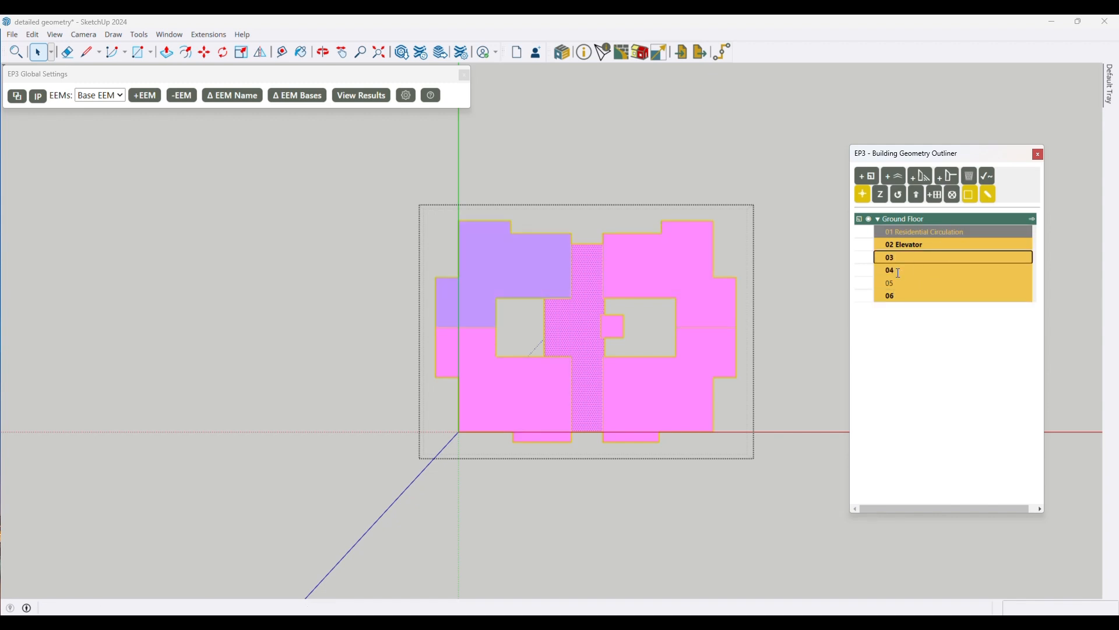
pyautogui.doubleClick(950, 245)
pyautogui.doubleClick(929, 270)
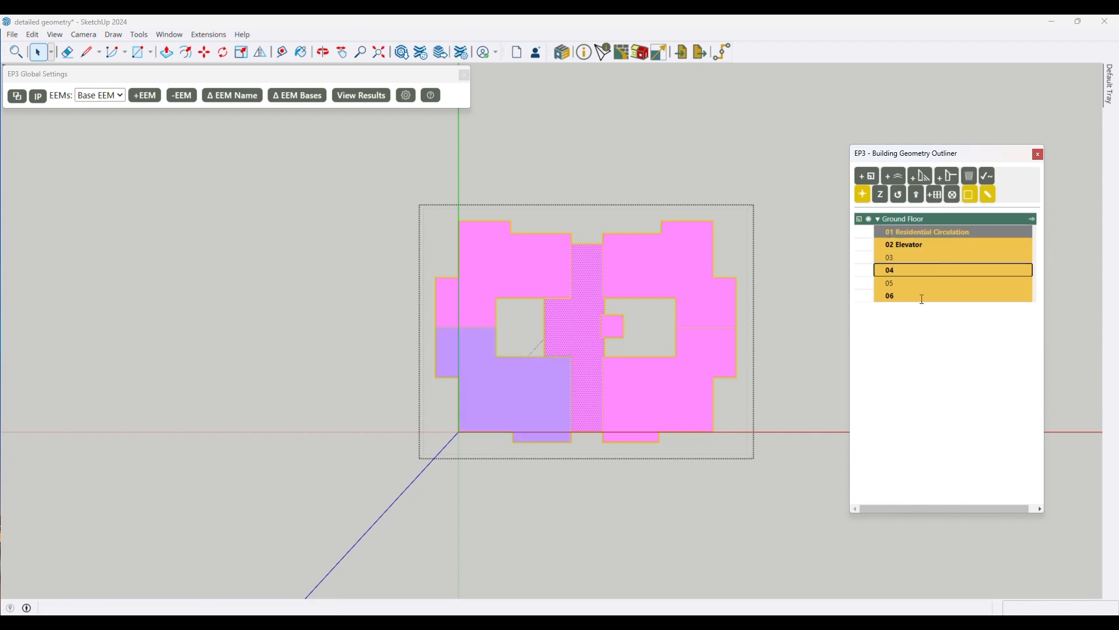
pyautogui.doubleClick(928, 295)
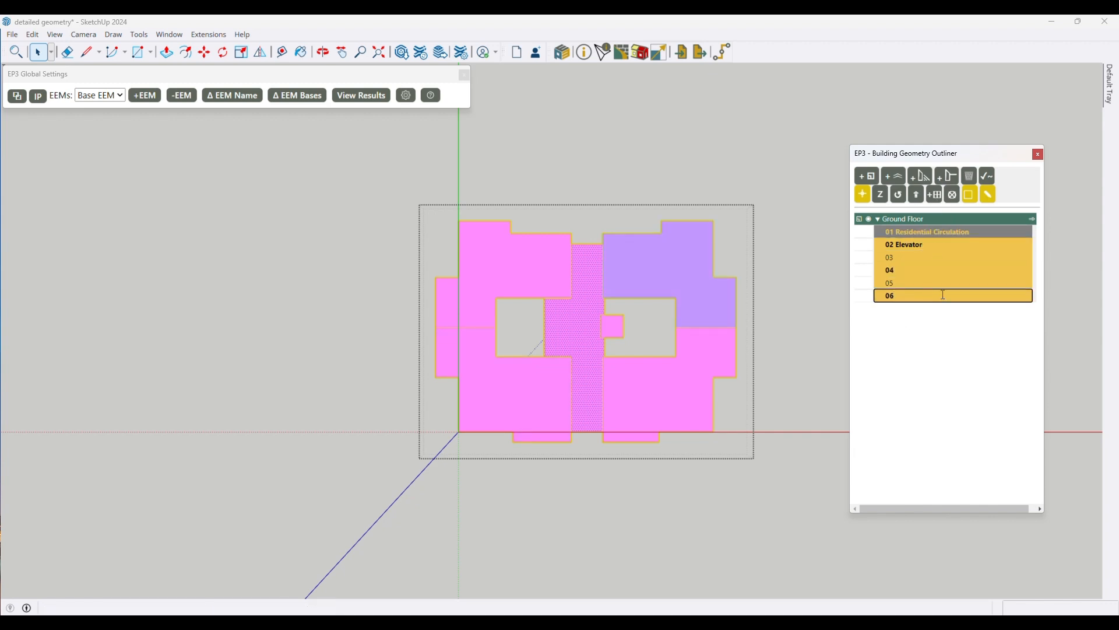
pyautogui.doubleClick(952, 282)
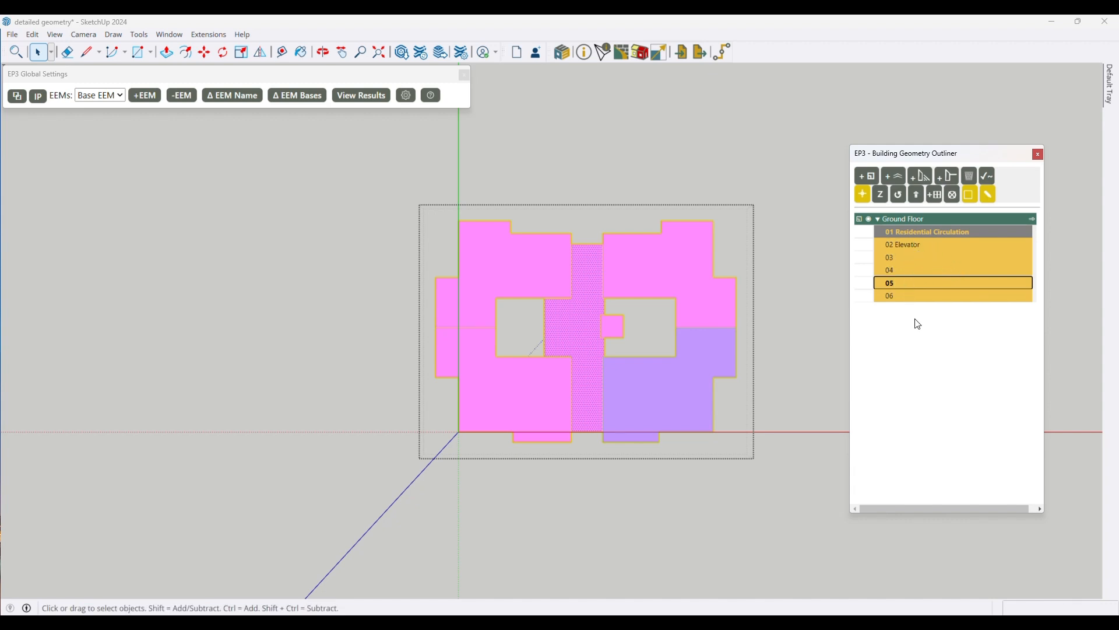
# - Select all four apartment spaces together and set their space name to Residential Apartments, leaving the space type blank
pyautogui.click(681, 283)
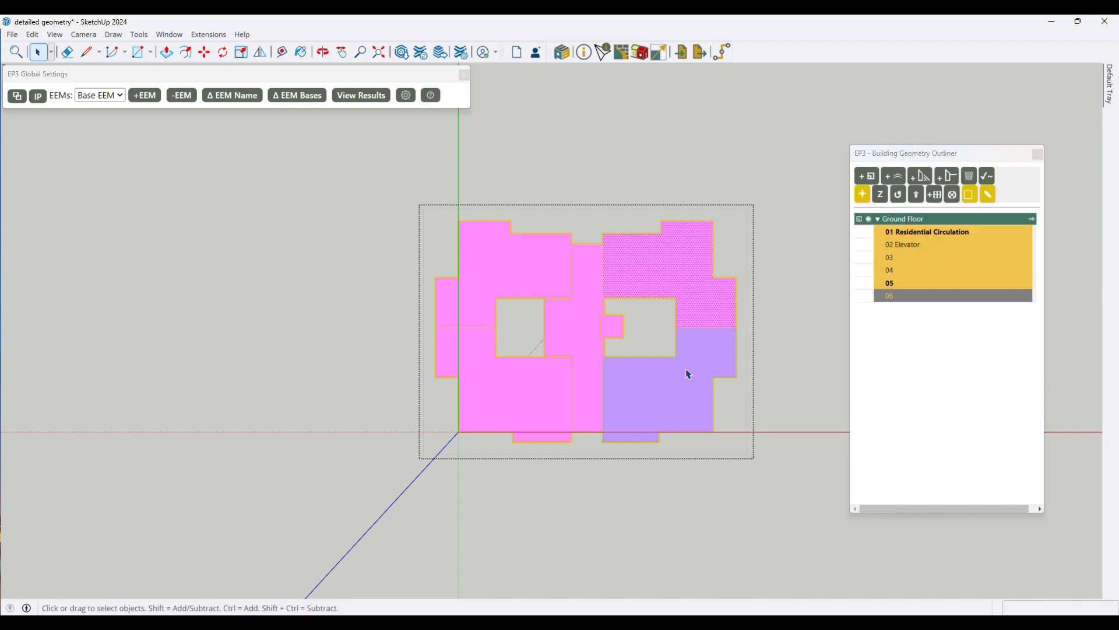
pyautogui.keyDown('ctrl'); pyautogui.click(664, 405); pyautogui.keyUp('ctrl')
pyautogui.keyDown('ctrl'); pyautogui.click(506, 392); pyautogui.keyUp('ctrl')
pyautogui.keyDown('ctrl'); pyautogui.click(499, 268); pyautogui.keyUp('ctrl')
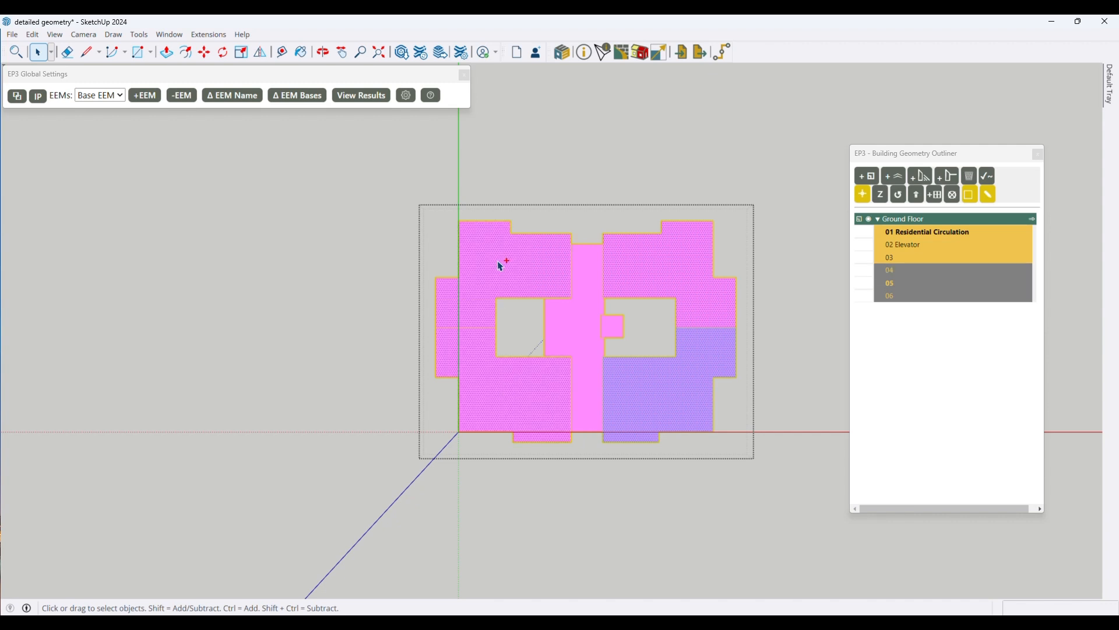
pyautogui.rightClick(531, 269)
pyautogui.click(598, 505)
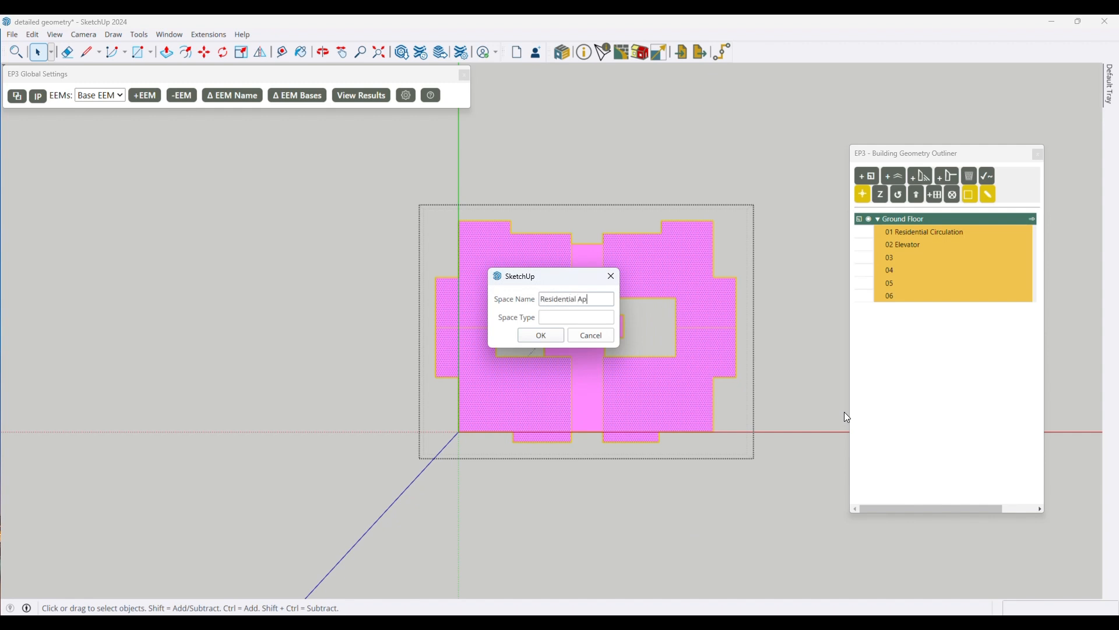
pyautogui.write('Residential Apartments')
pyautogui.click(543, 337)
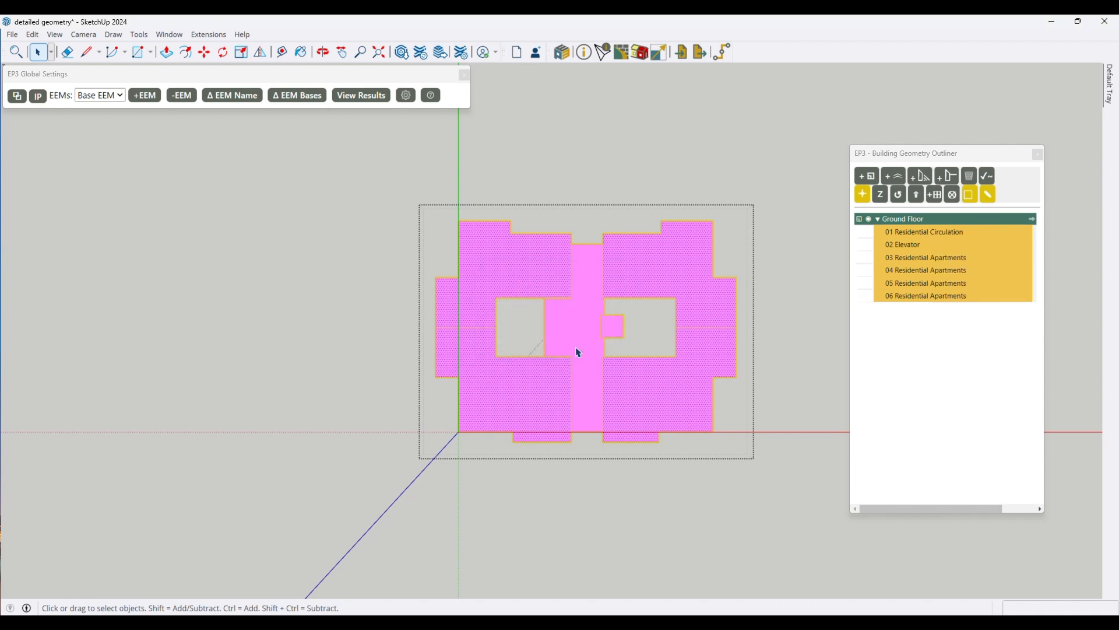
# - Deselect the apartment spaces and save the model
pyautogui.click(630, 157)
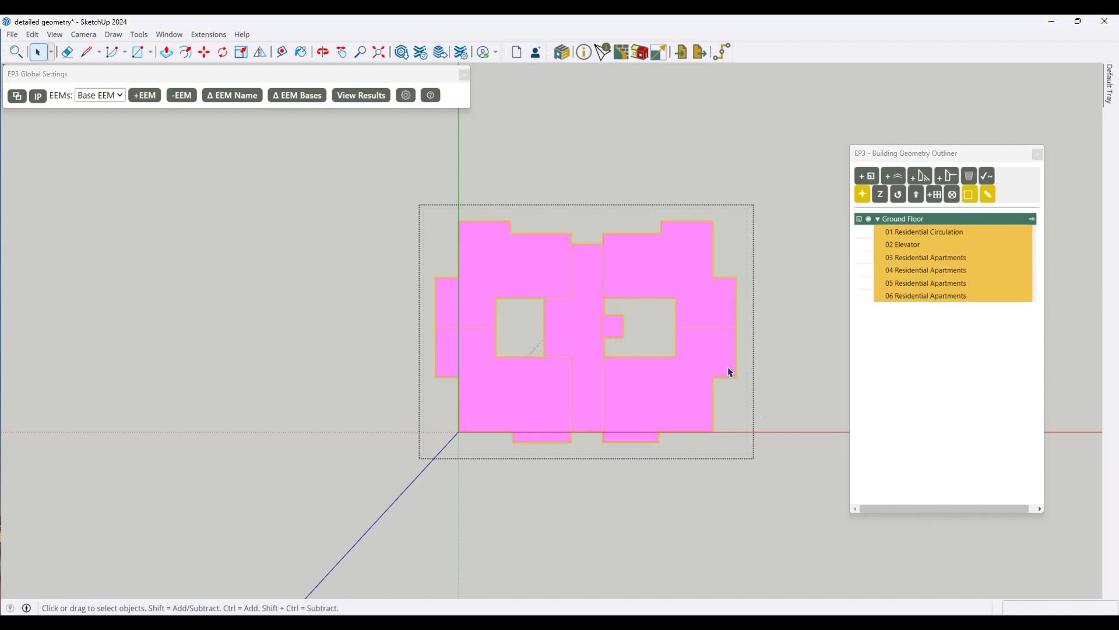
pyautogui.click(793, 380)
pyautogui.hotkey('ctrl', 's')
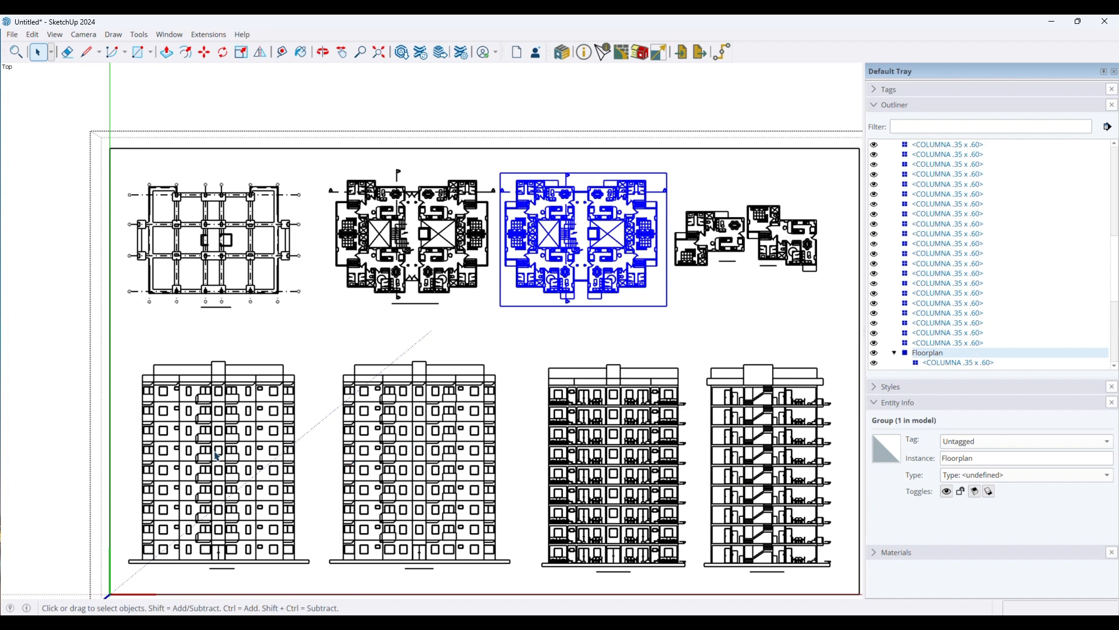
# - Copy the South Elevation group from the untitled drawing model and paste it into the detailed geometry model, up and right of the floor plan
pyautogui.click(216, 458)
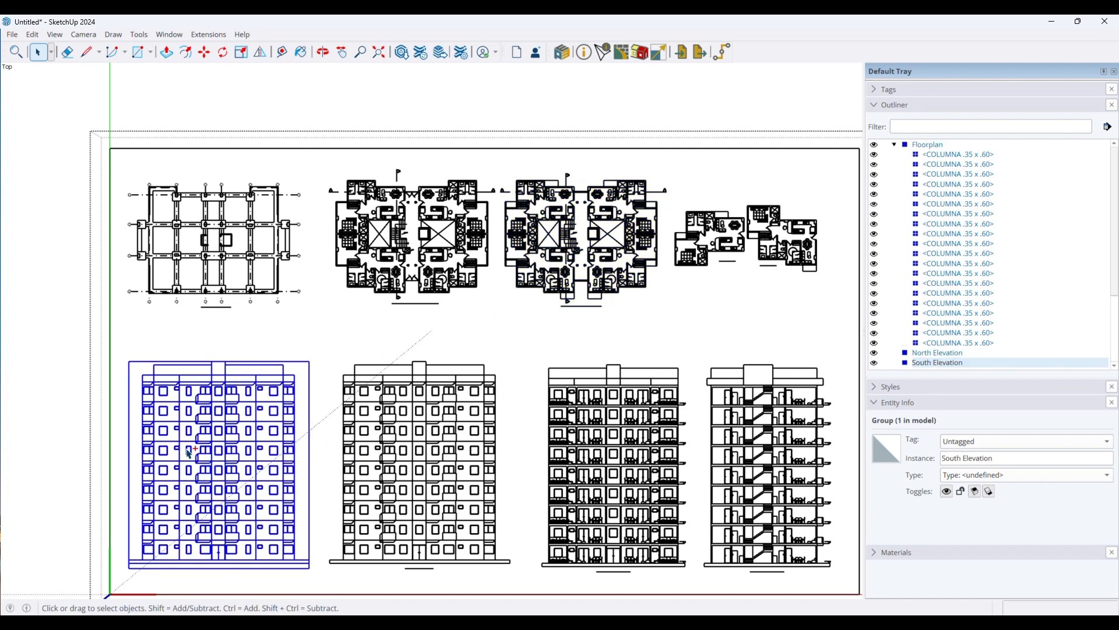
pyautogui.moveTo(686, 624)
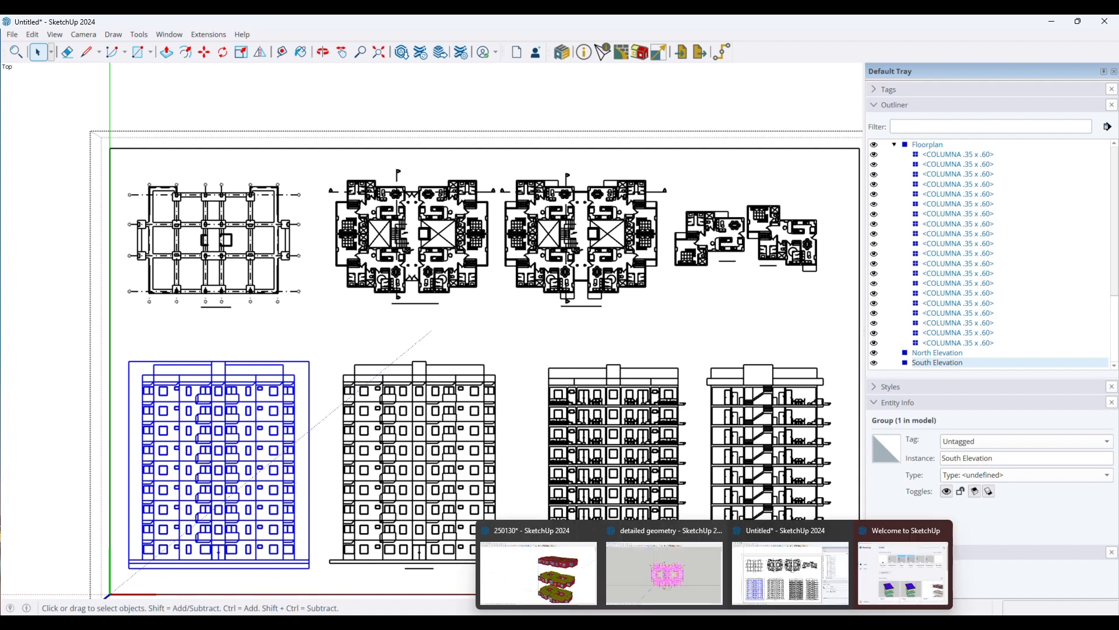
pyautogui.click(685, 579)
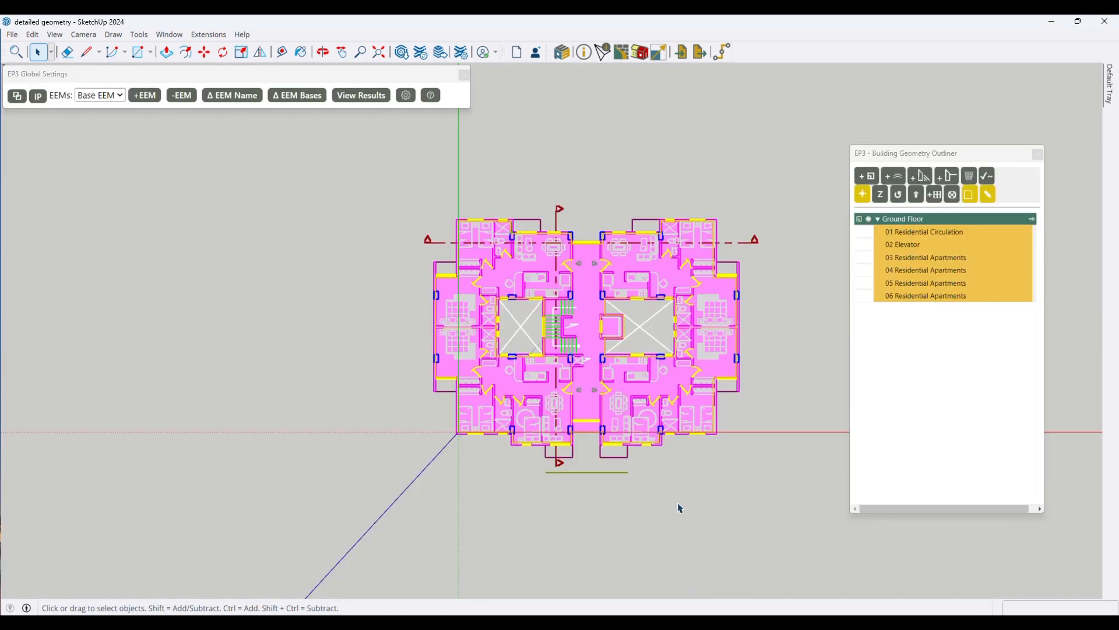
pyautogui.hotkey('ctrl', 'v')
pyautogui.click(804, 320)
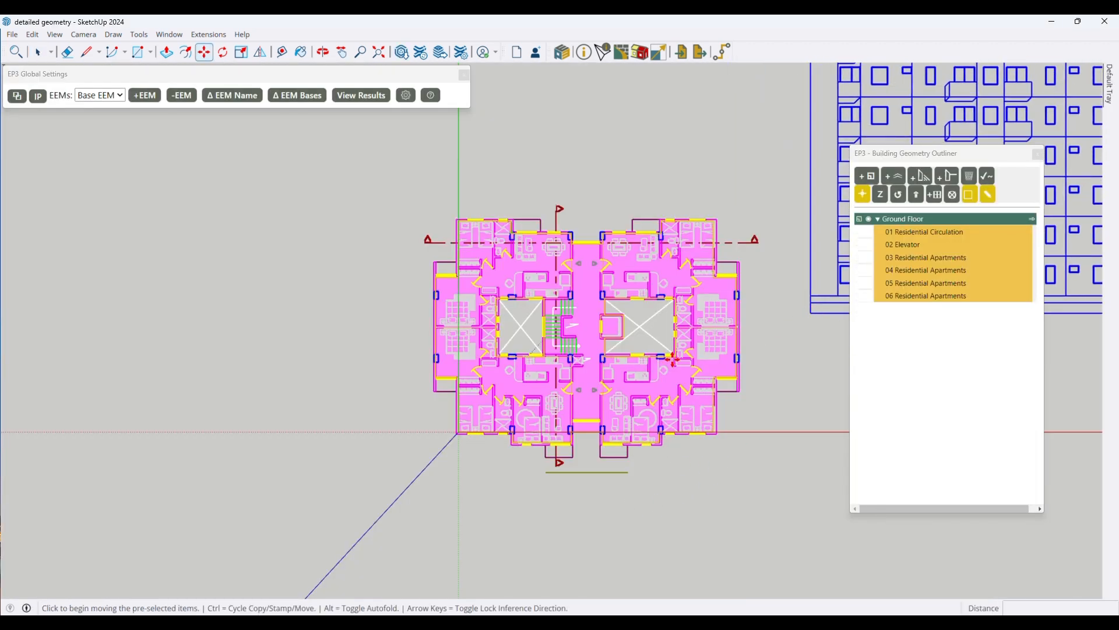
pyautogui.scroll(-1, 346, 393)
pyautogui.scroll(-3, 346, 392)
pyautogui.press('space')
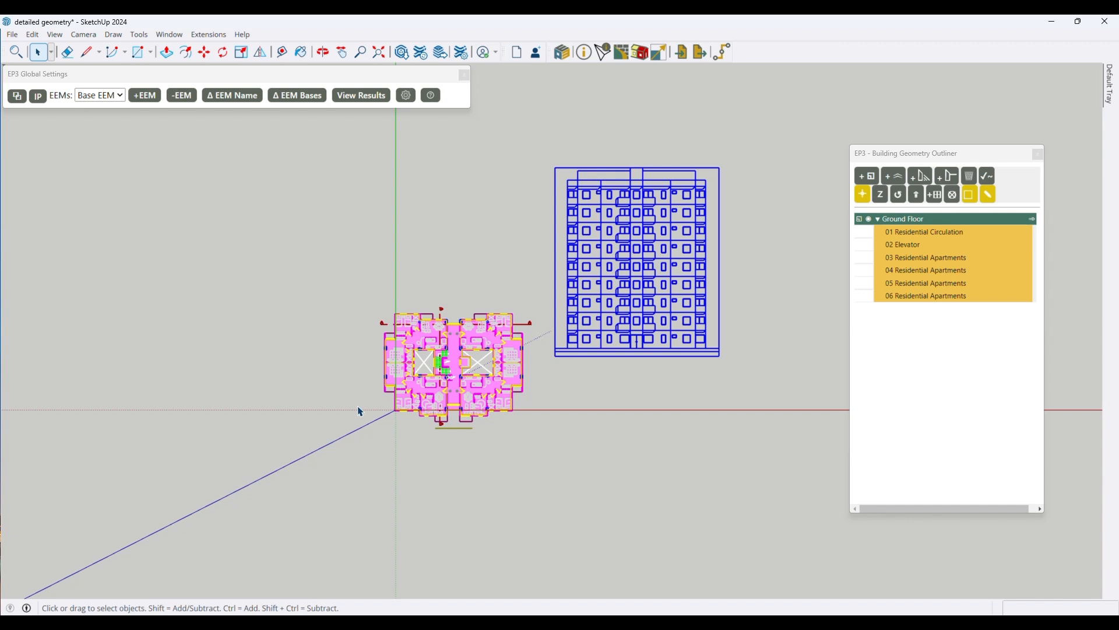
pyautogui.click(551, 426)
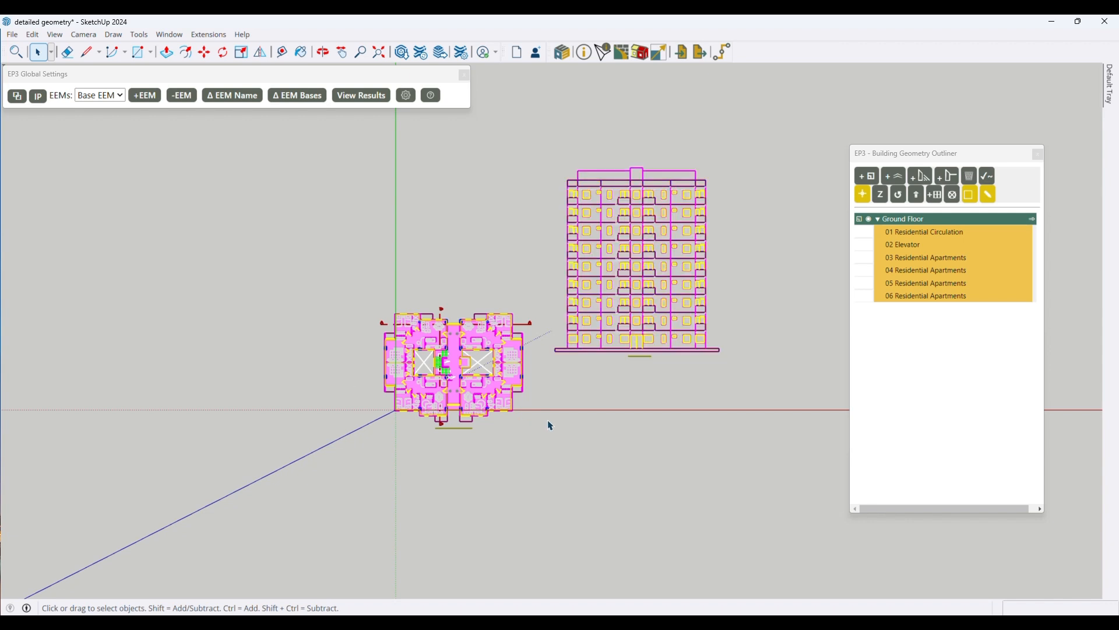
# - Set the pasted elevation group as an EP3 elevation with South orientation, leaving the numerical orientation blank
pyautogui.scroll(2, 399, 398)
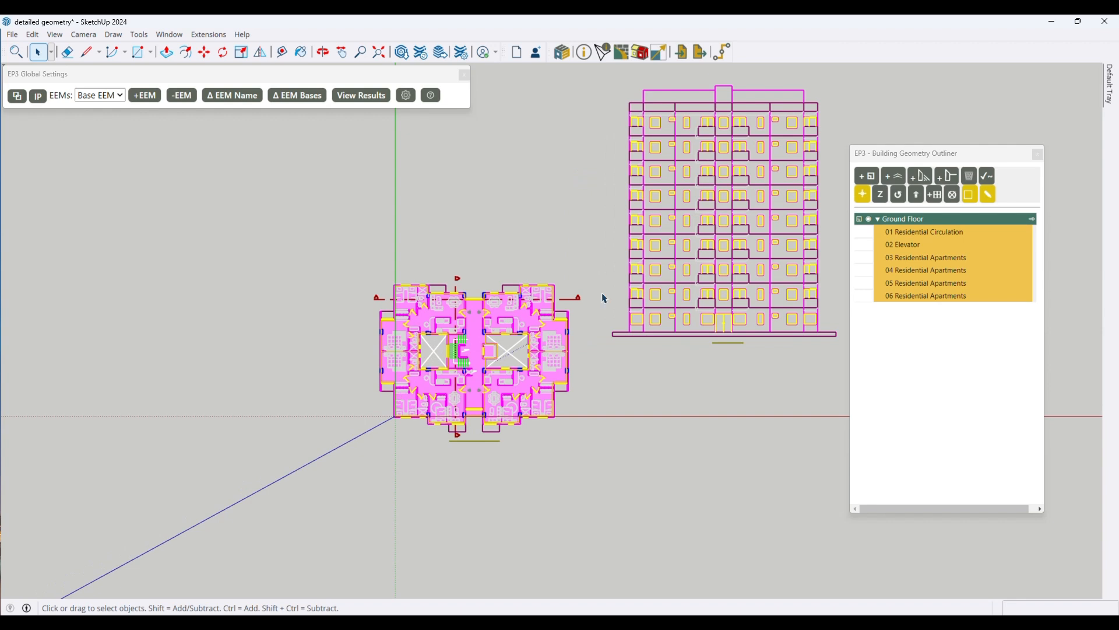
pyautogui.click(655, 313)
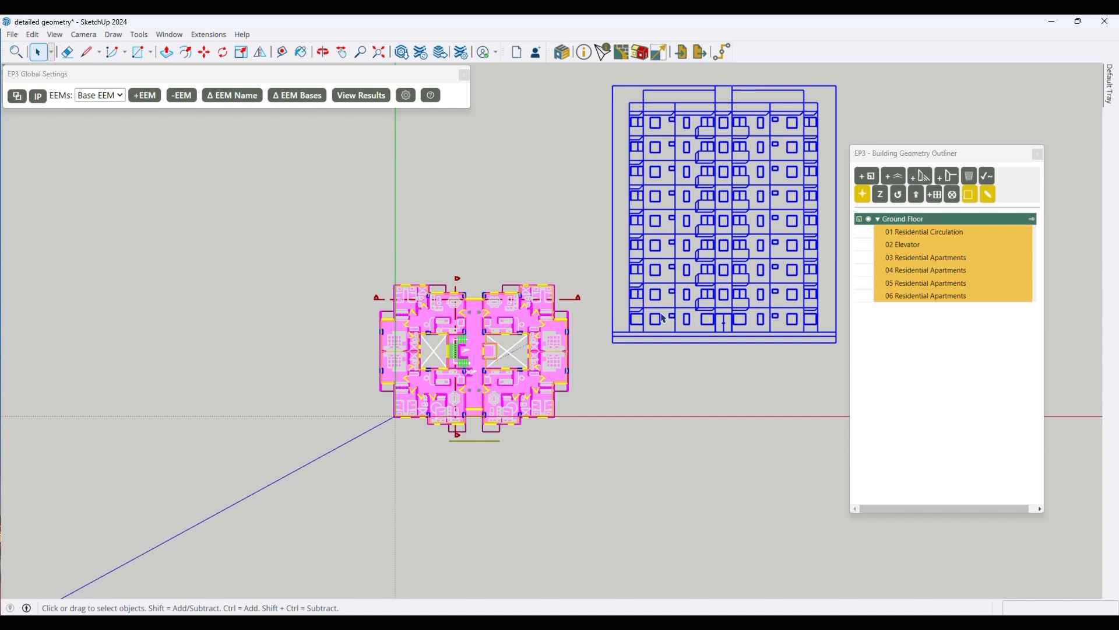
pyautogui.rightClick(704, 278)
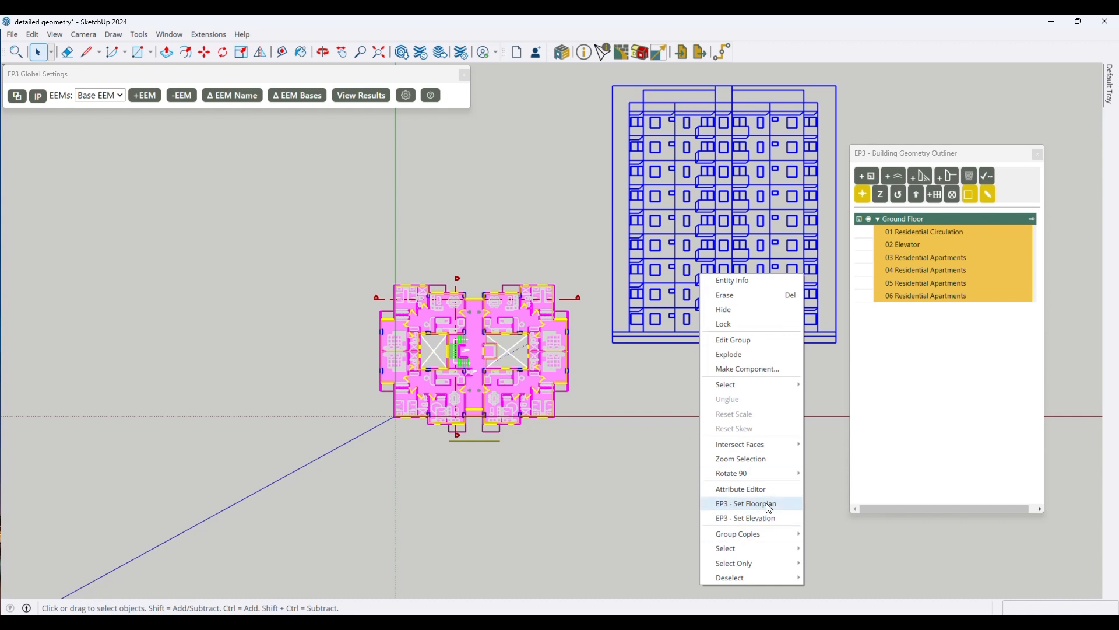
pyautogui.click(751, 518)
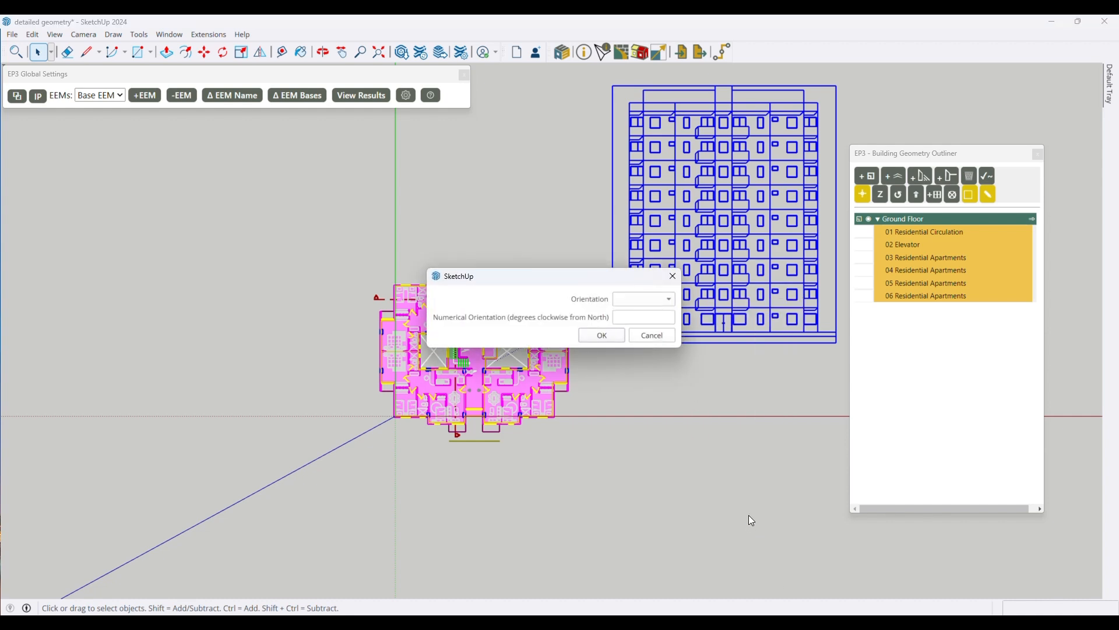
pyautogui.click(641, 300)
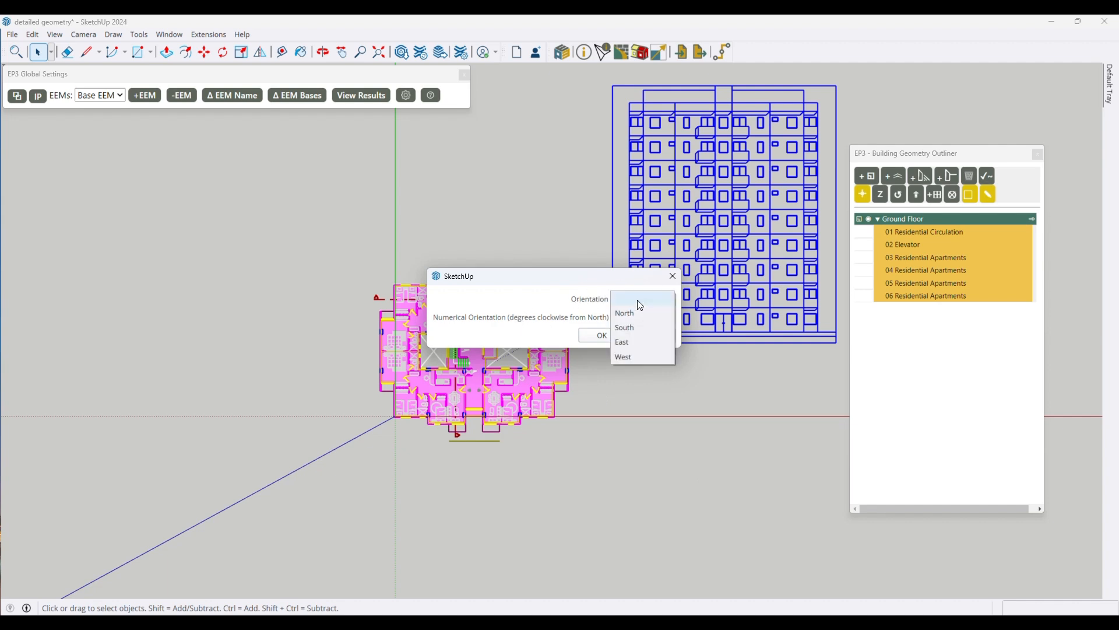
pyautogui.click(579, 295)
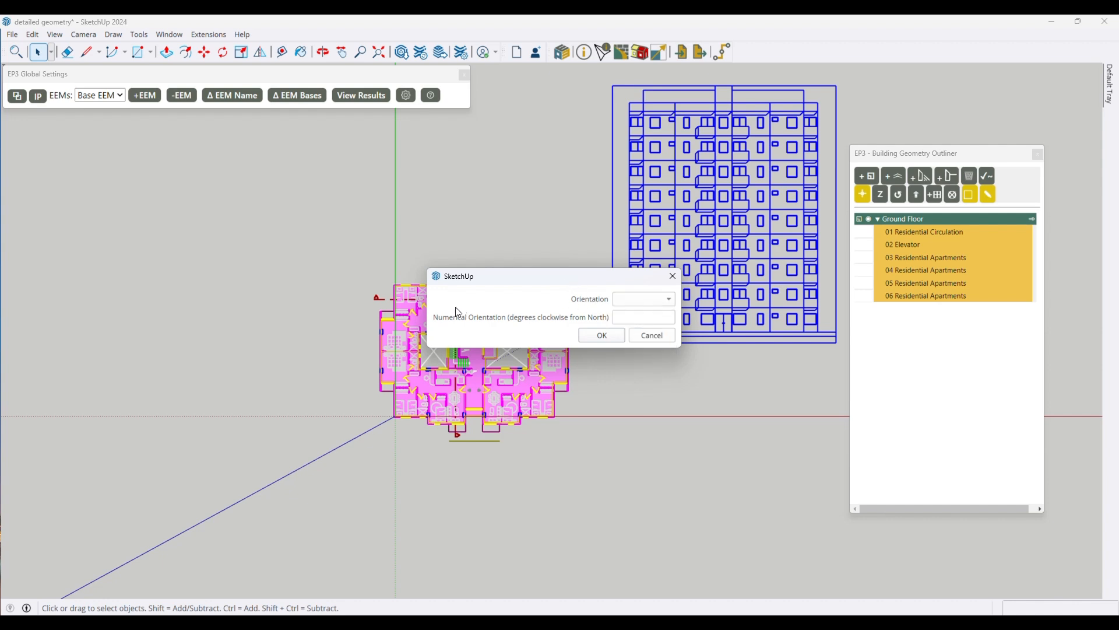
pyautogui.click(649, 307)
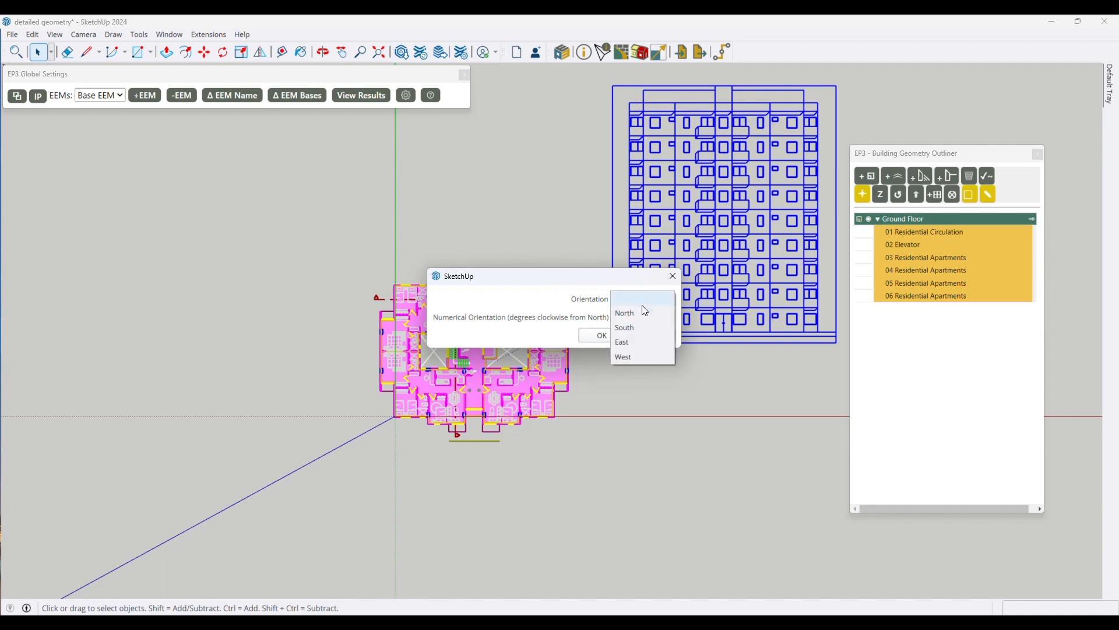
pyautogui.click(642, 329)
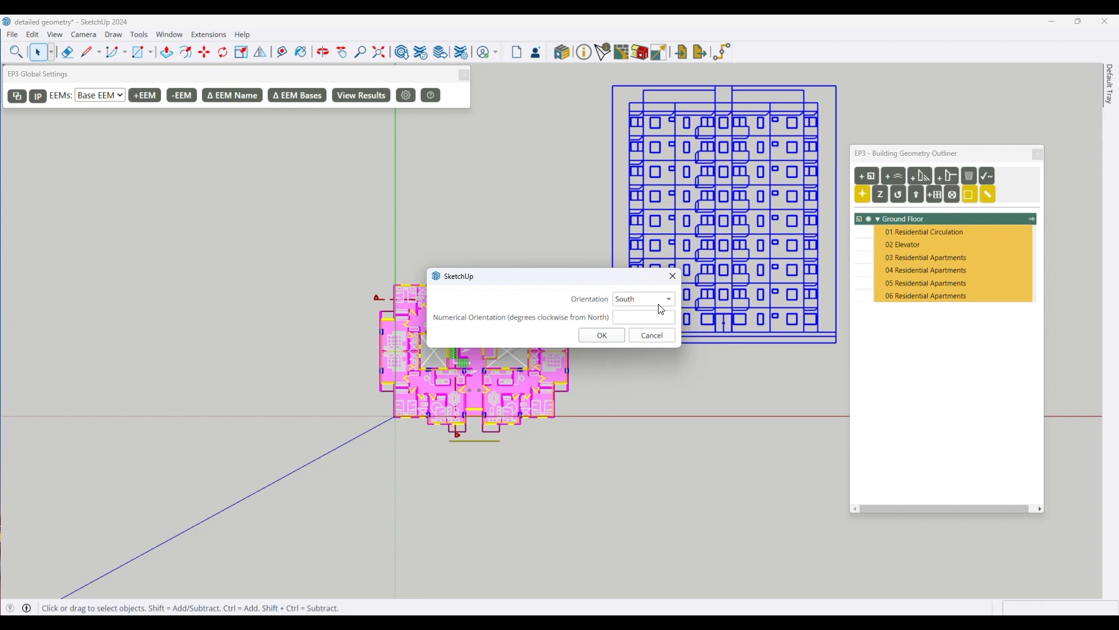
pyautogui.click(604, 338)
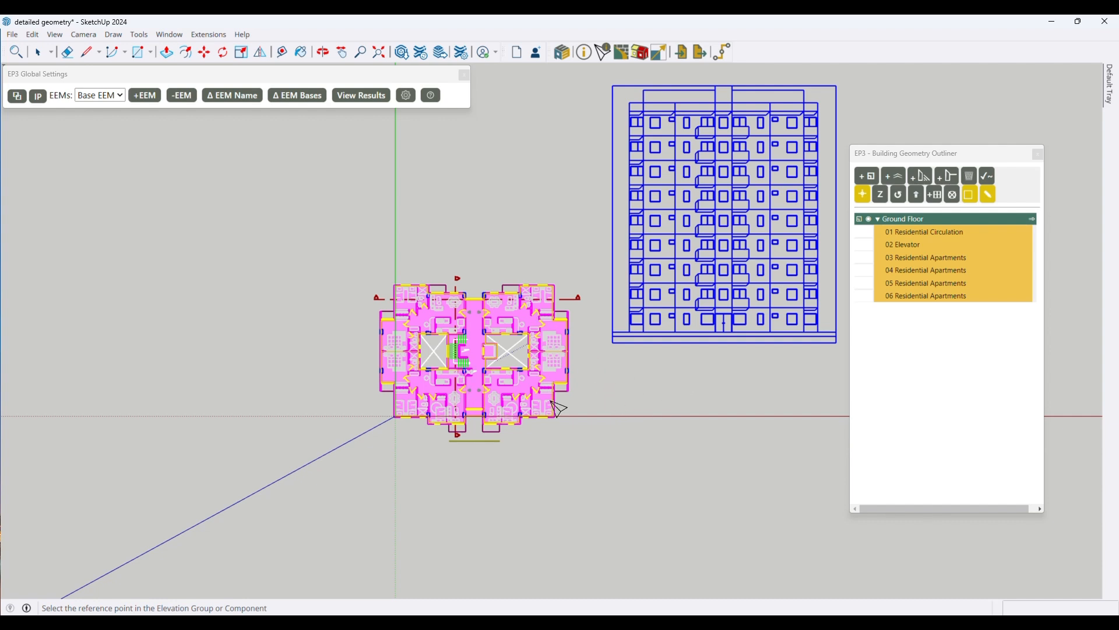
# - Set the elevation's reference point where the second vertical wall line from its left end meets the ground line
pyautogui.scroll(2, 662, 317)
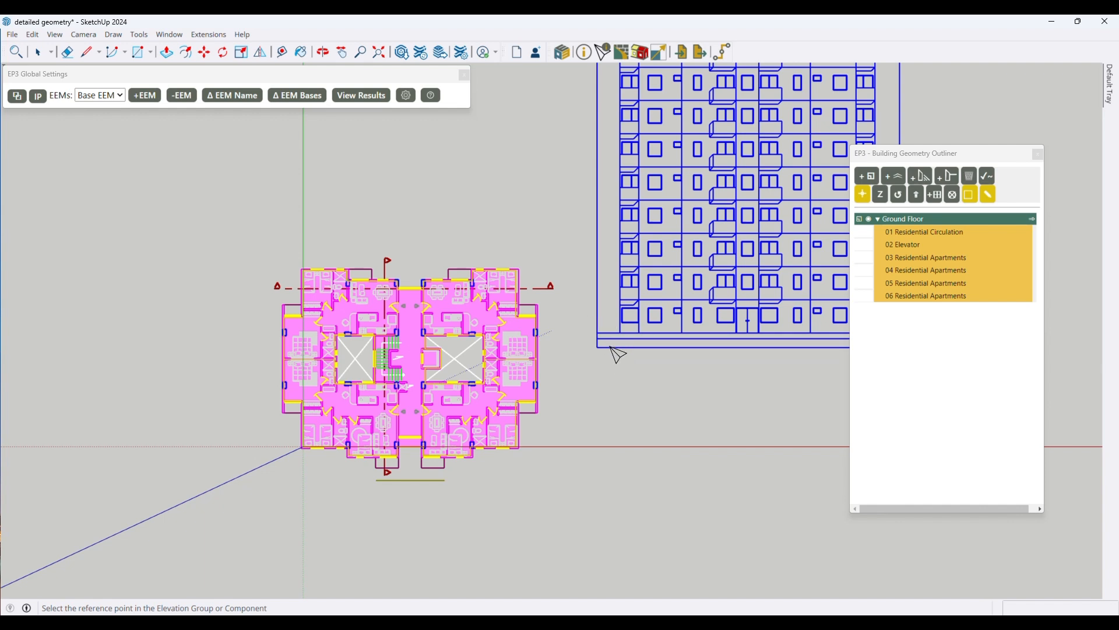
pyautogui.scroll(5, 641, 346)
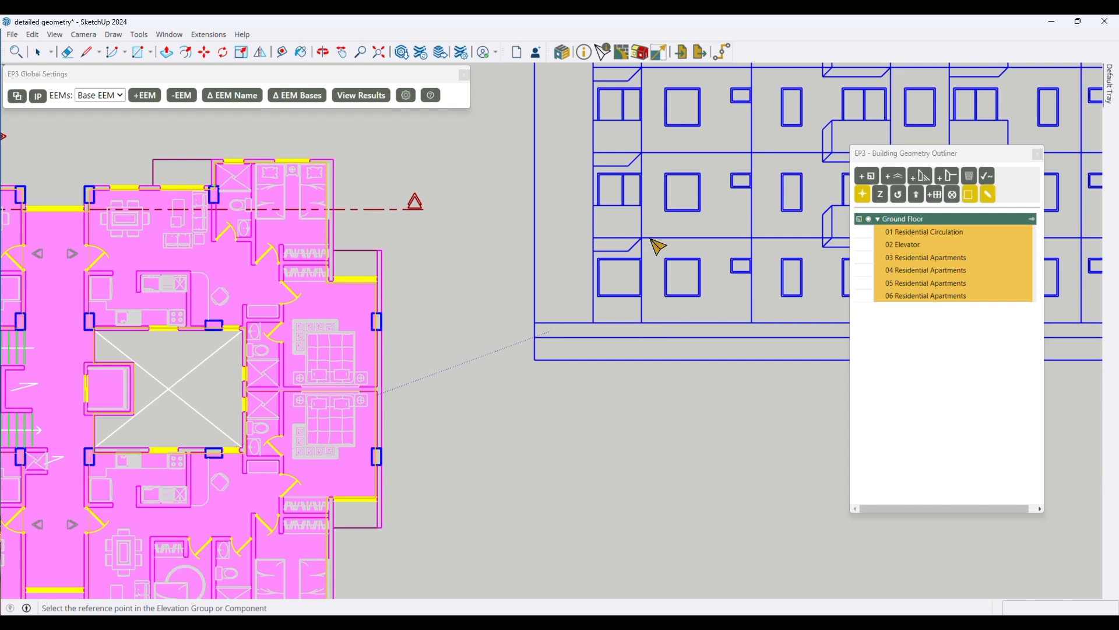
pyautogui.scroll(-1, 682, 309)
pyautogui.scroll(1, 692, 277)
pyautogui.scroll(-3, 699, 284)
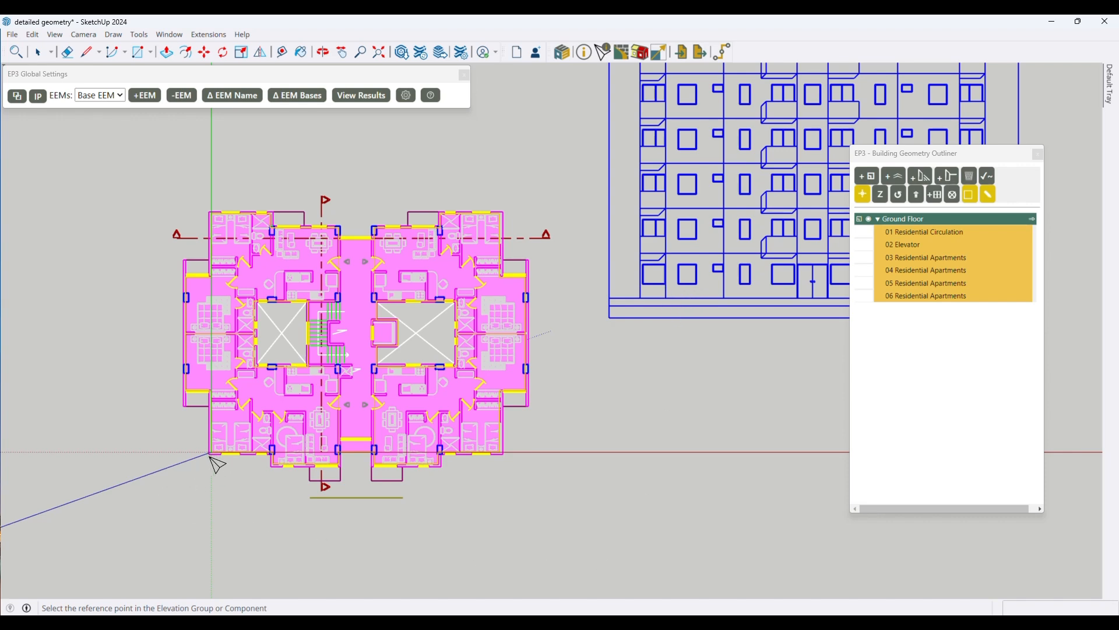
pyautogui.scroll(5, 640, 303)
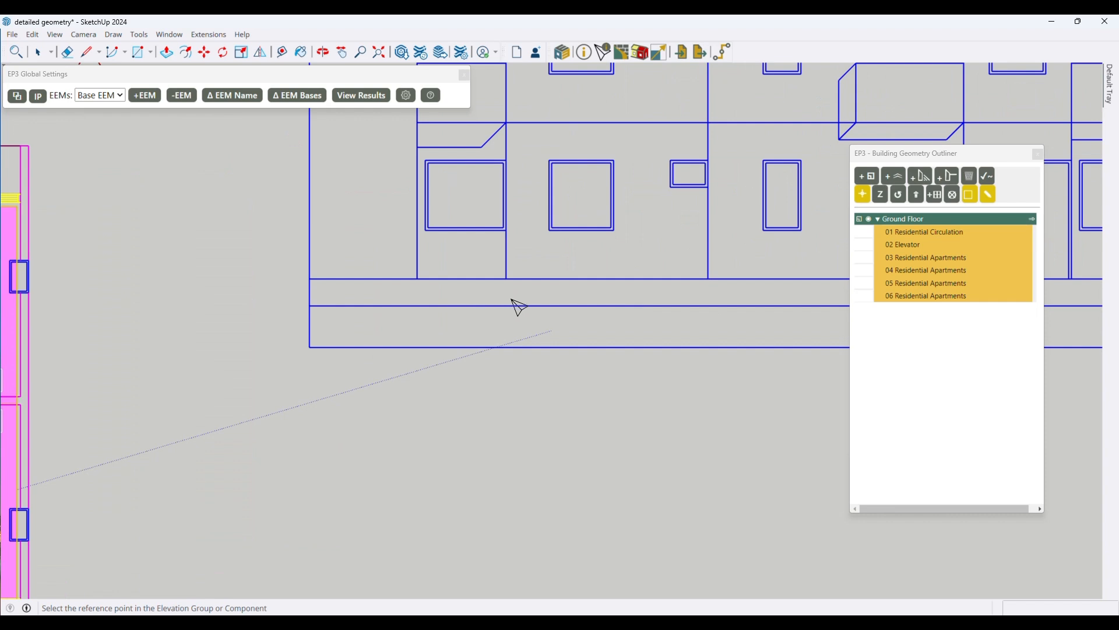
pyautogui.scroll(3, 512, 288)
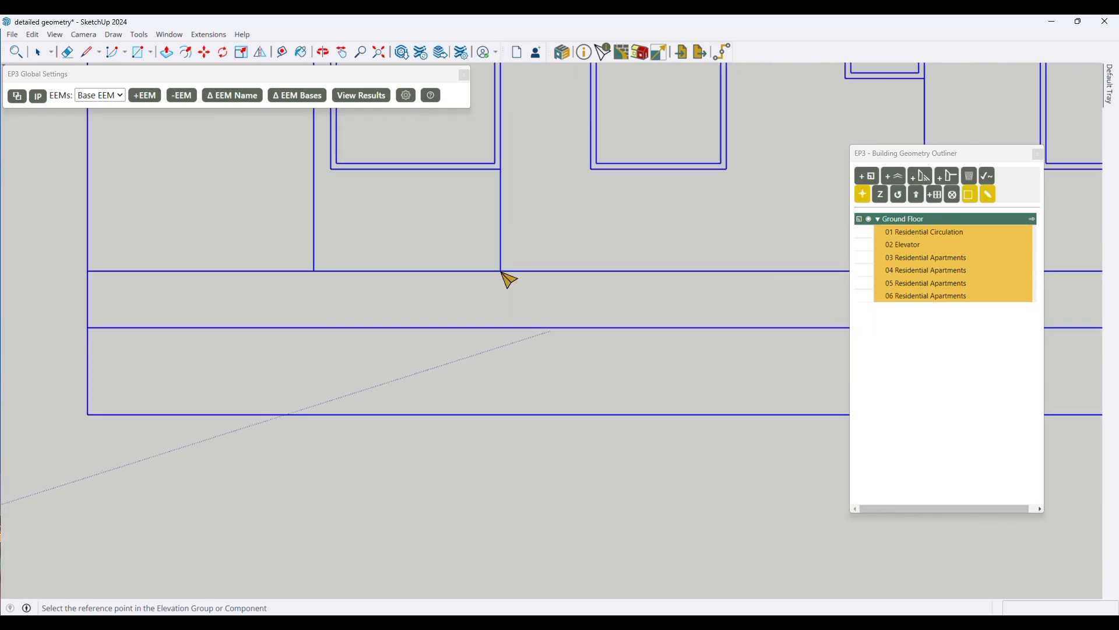
pyautogui.click(502, 271)
# - Place the South elevation at the outer southwest corner of the floor plan's main wall, beside the origin, and end the placement
pyautogui.scroll(-8, 622, 325)
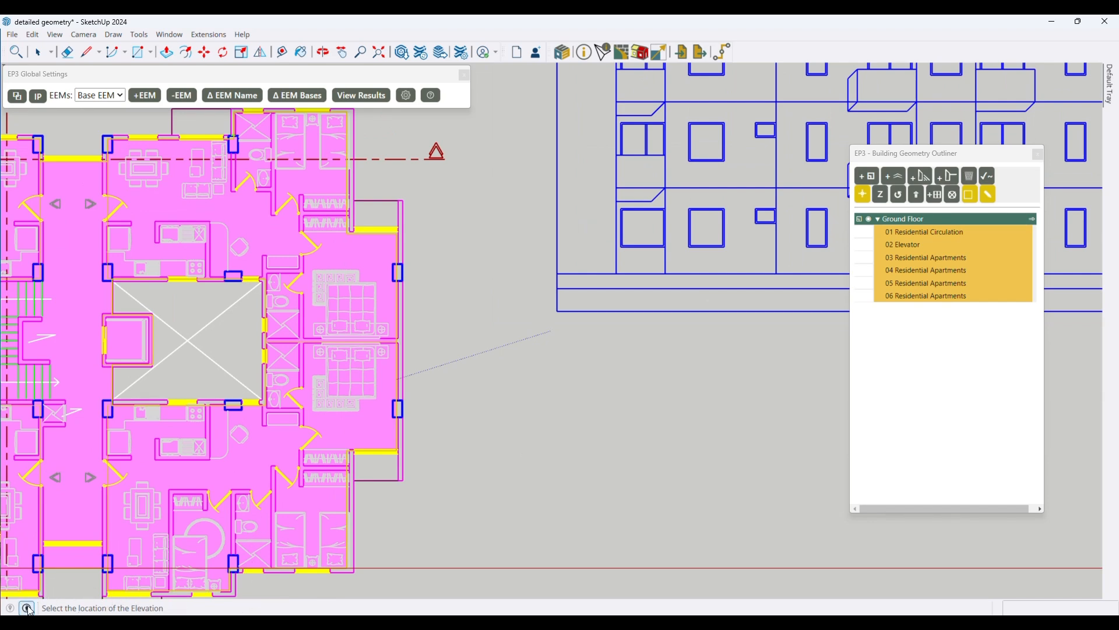
pyautogui.scroll(-3, 764, 274)
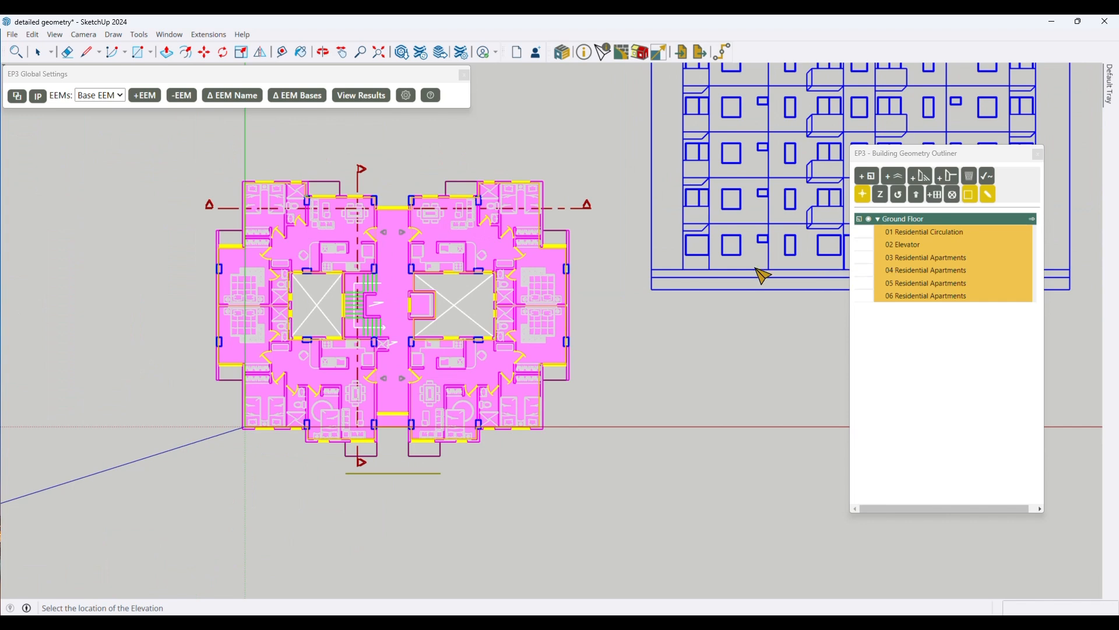
pyautogui.scroll(8, 262, 404)
pyautogui.scroll(3, 270, 427)
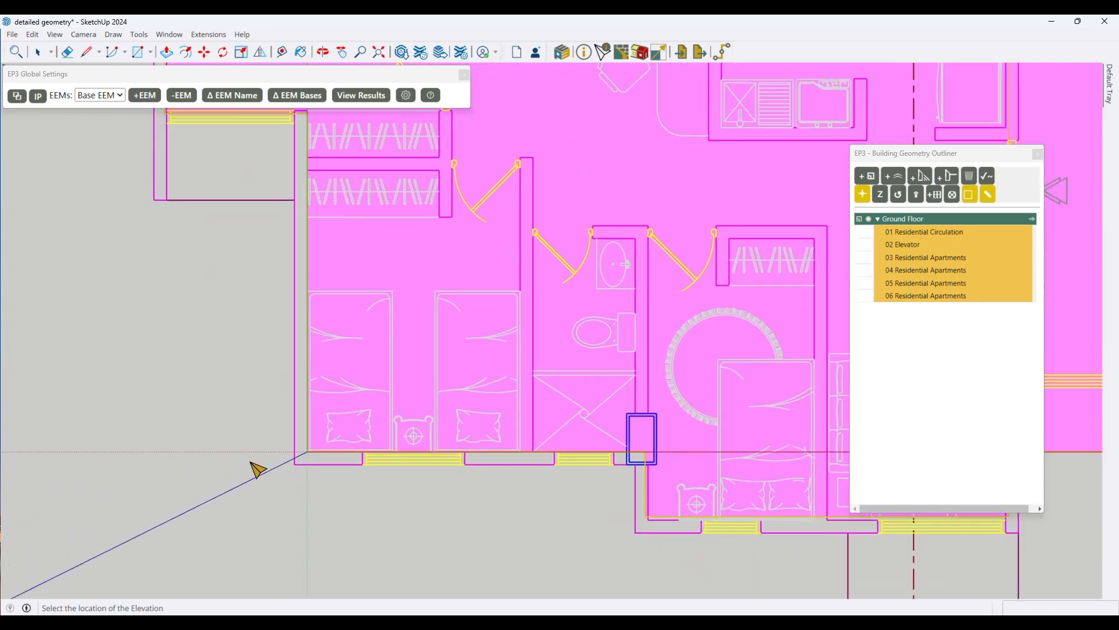
pyautogui.press('space')
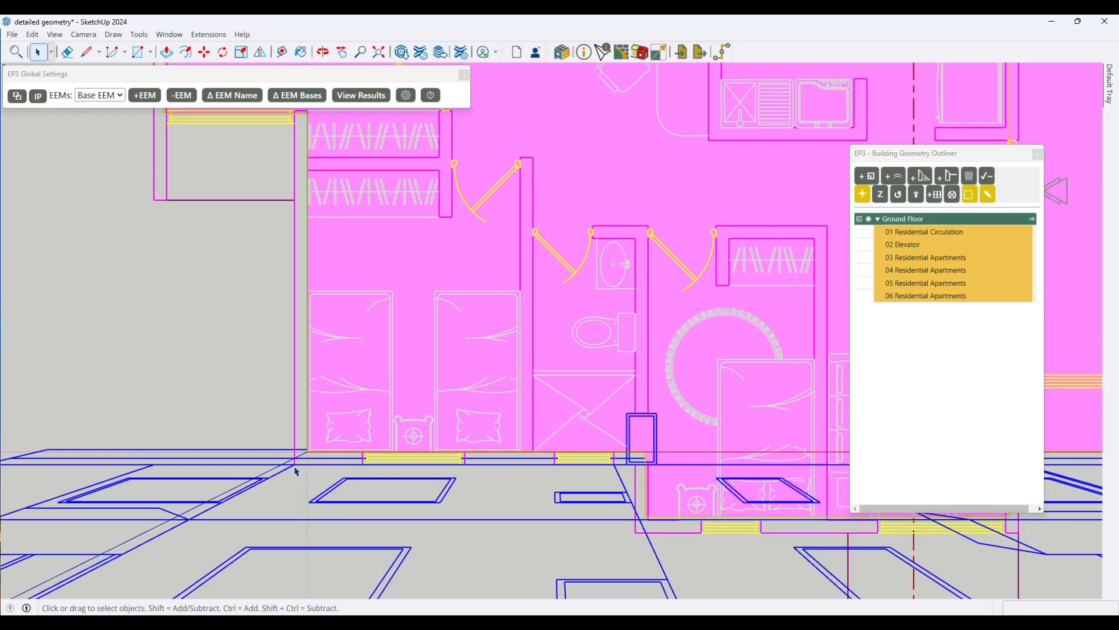
# - Deselect the placed elevation, save the model, and inspect the upright elevation against the floor plan from several angles
pyautogui.scroll(-4, 429, 373)
pyautogui.moveTo(415, 381); pyautogui.dragTo(408, 283, button='middle')
pyautogui.scroll(-5, 407, 283)
pyautogui.click(714, 468)
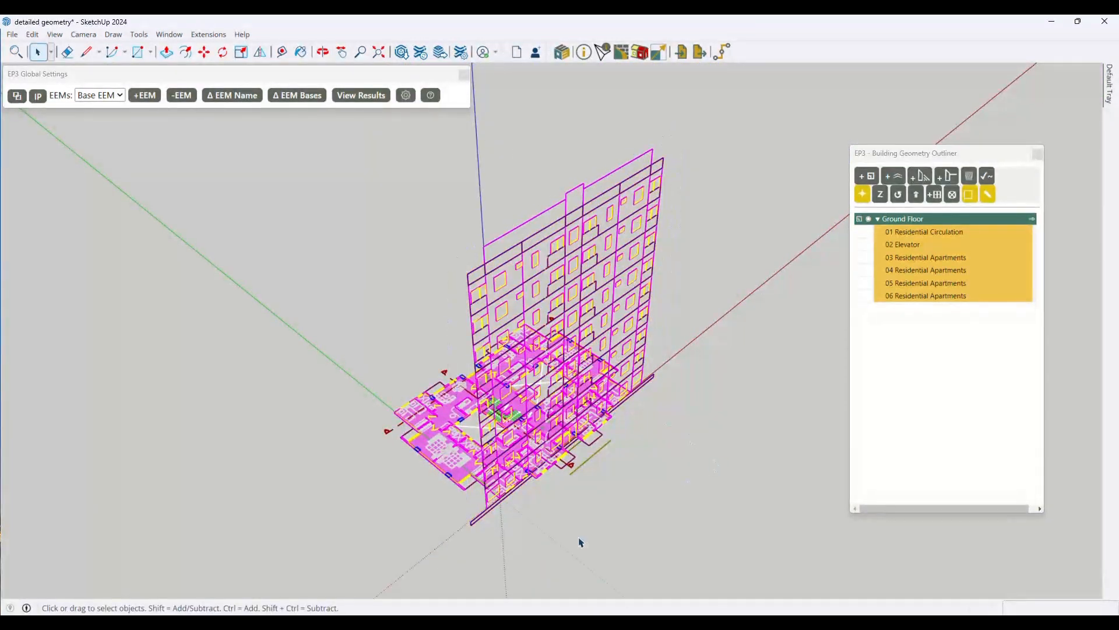
pyautogui.hotkey('ctrl', 's')
pyautogui.moveTo(612, 543); pyautogui.dragTo(627, 407, button='middle')
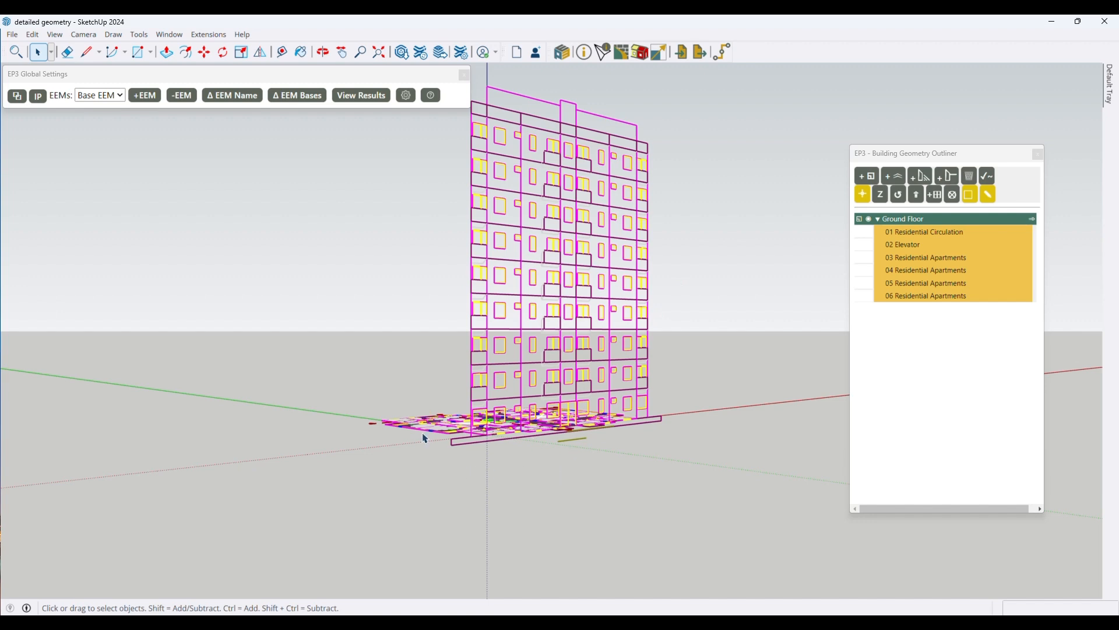
pyautogui.moveTo(490, 505)
pyautogui.mouseDown(button='middle')
pyautogui.moveTo(517, 518)
pyautogui.moveTo(508, 510)
pyautogui.mouseUp(button='middle')
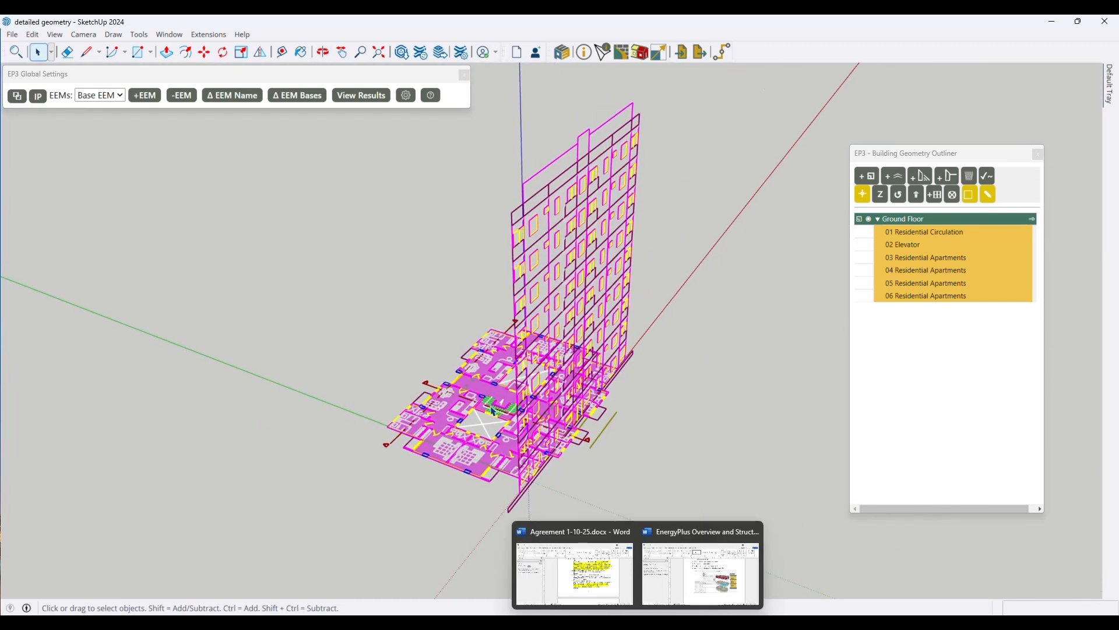
# - Open the Ground Floor for editing and turn on the display of the floor plan and elevation drawings around it
pyautogui.click(495, 401)
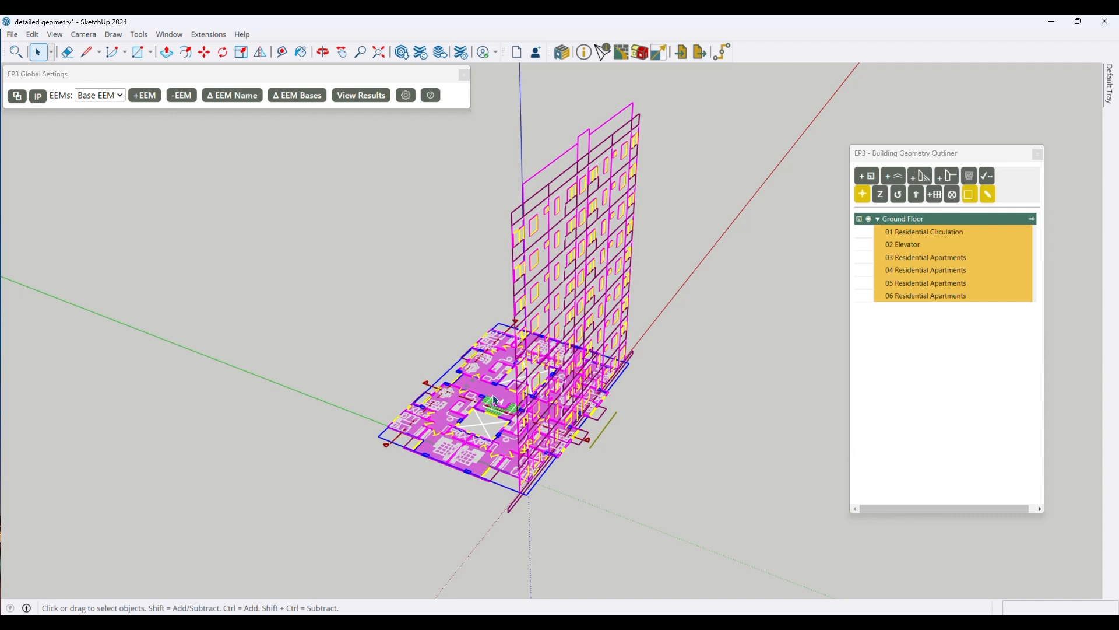
pyautogui.scroll(5, 495, 480)
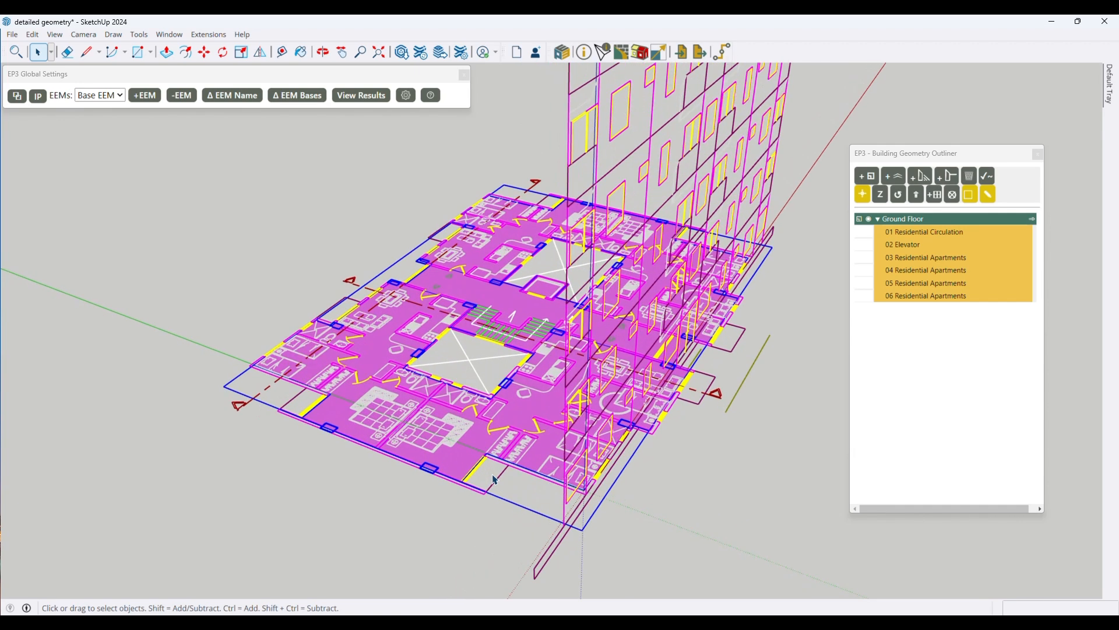
pyautogui.click(931, 221)
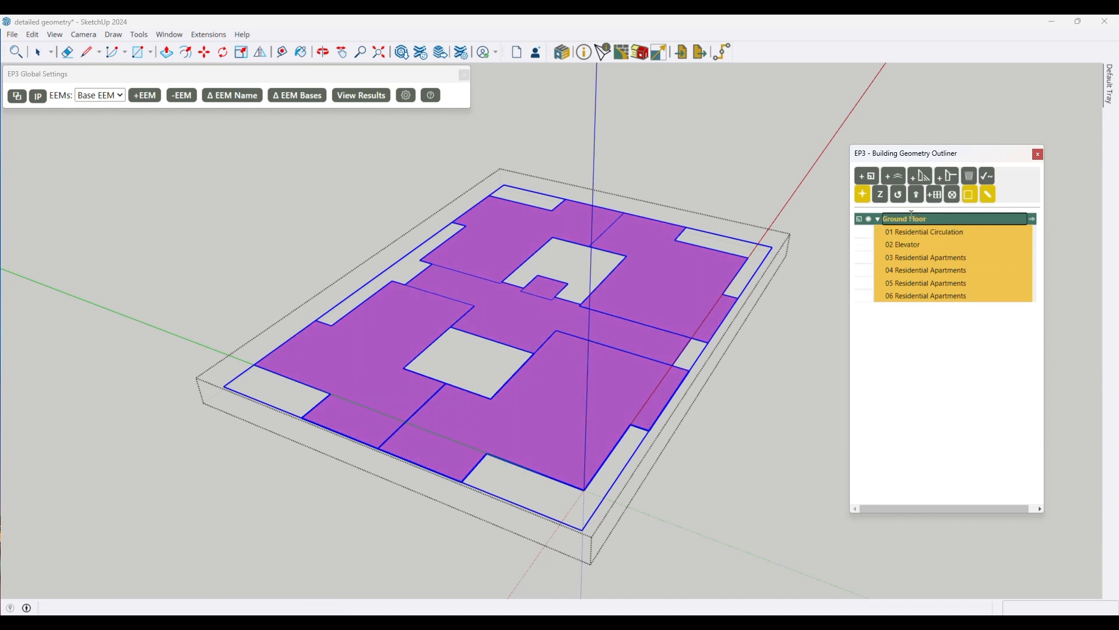
pyautogui.moveTo(911, 154); pyautogui.dragTo(933, 108)
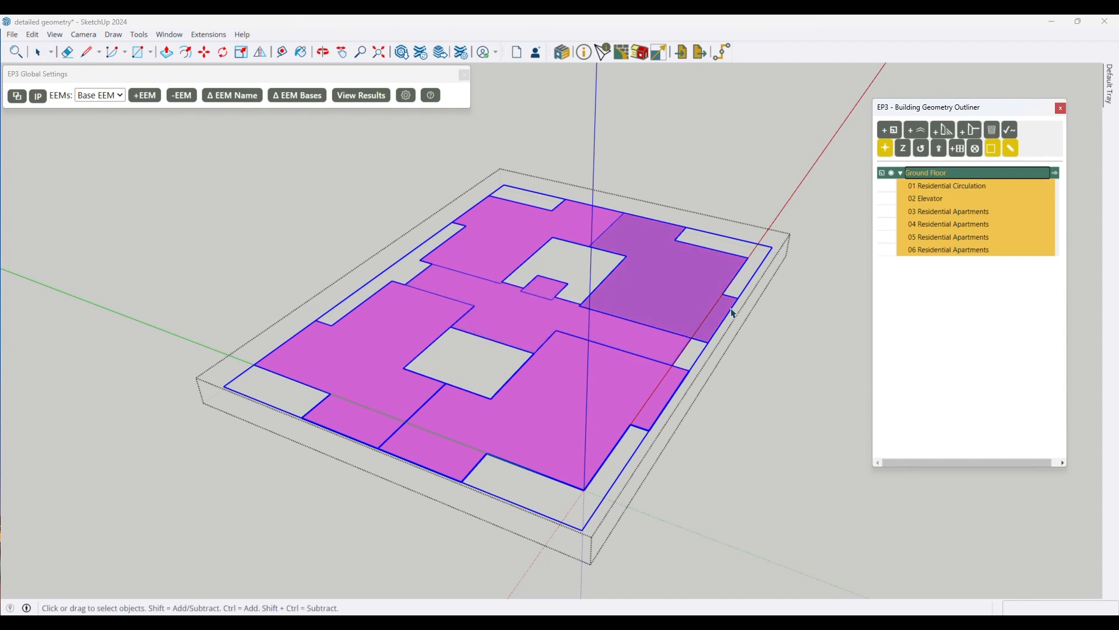
pyautogui.scroll(-3, 605, 417)
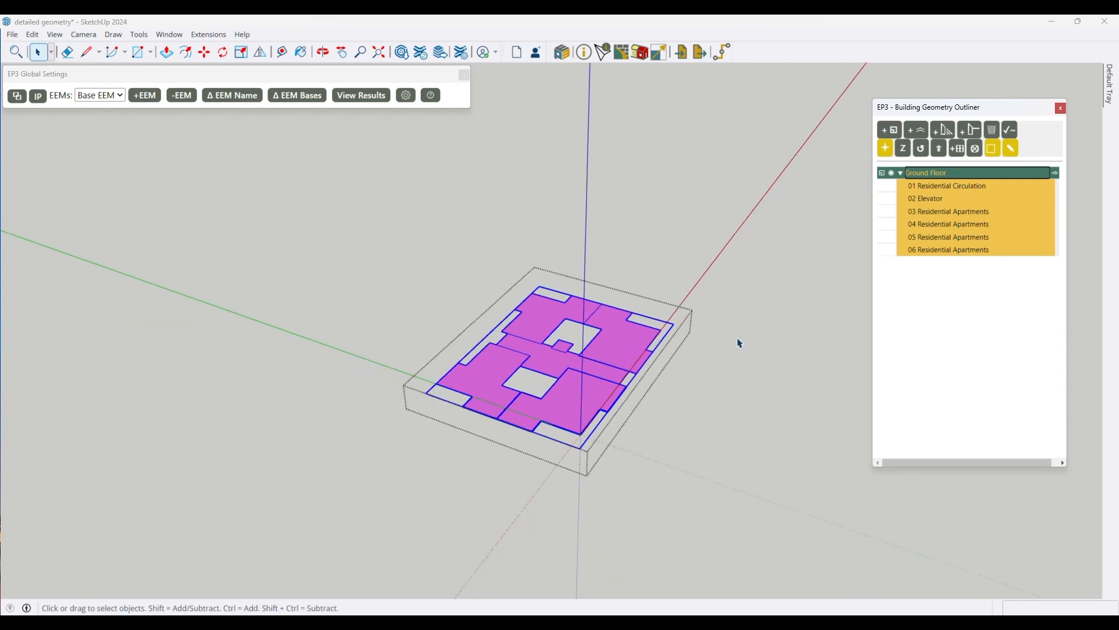
pyautogui.click(994, 150)
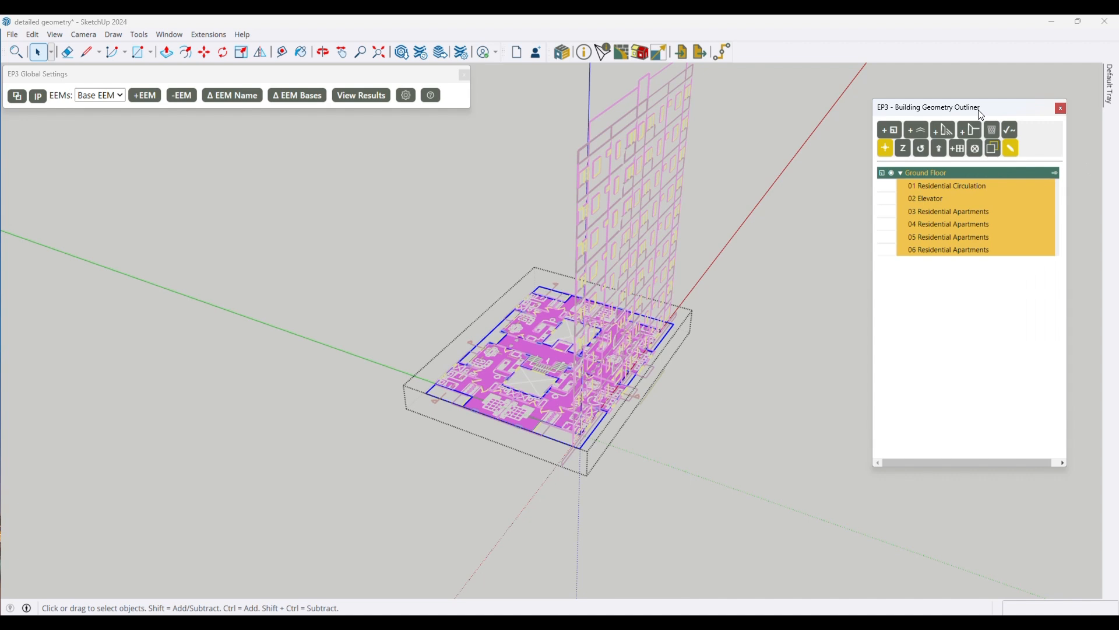
# - Pin the Default Tray open at a narrower width with Tags expanded, keeping the Building Geometry Outliner clear of it
pyautogui.moveTo(984, 110); pyautogui.dragTo(859, 127)
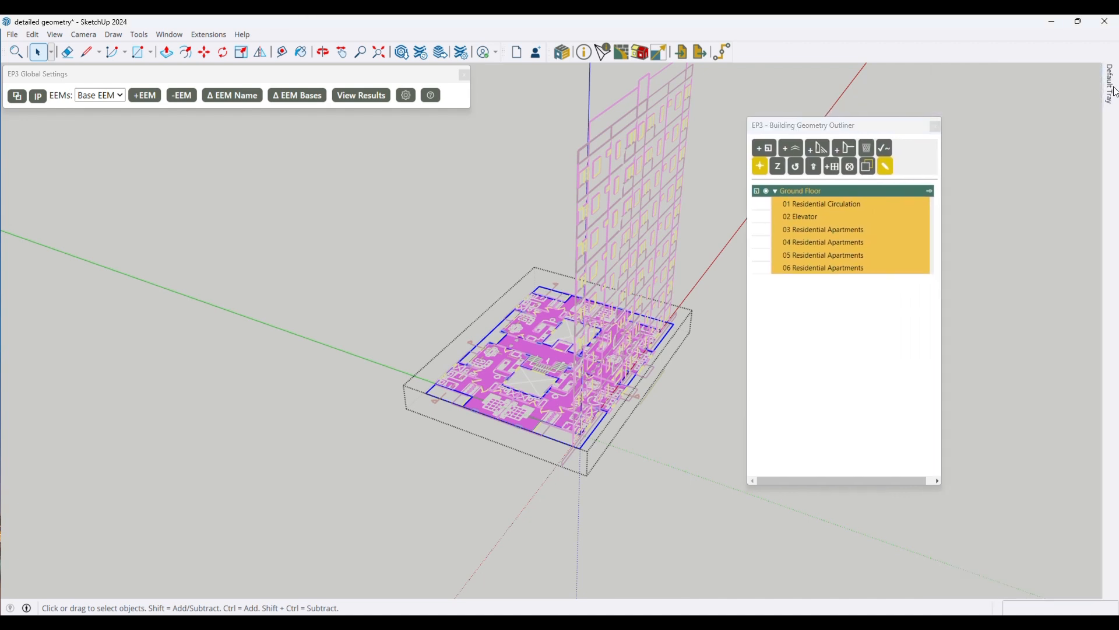
pyautogui.moveTo(1116, 92)
pyautogui.click(1088, 73)
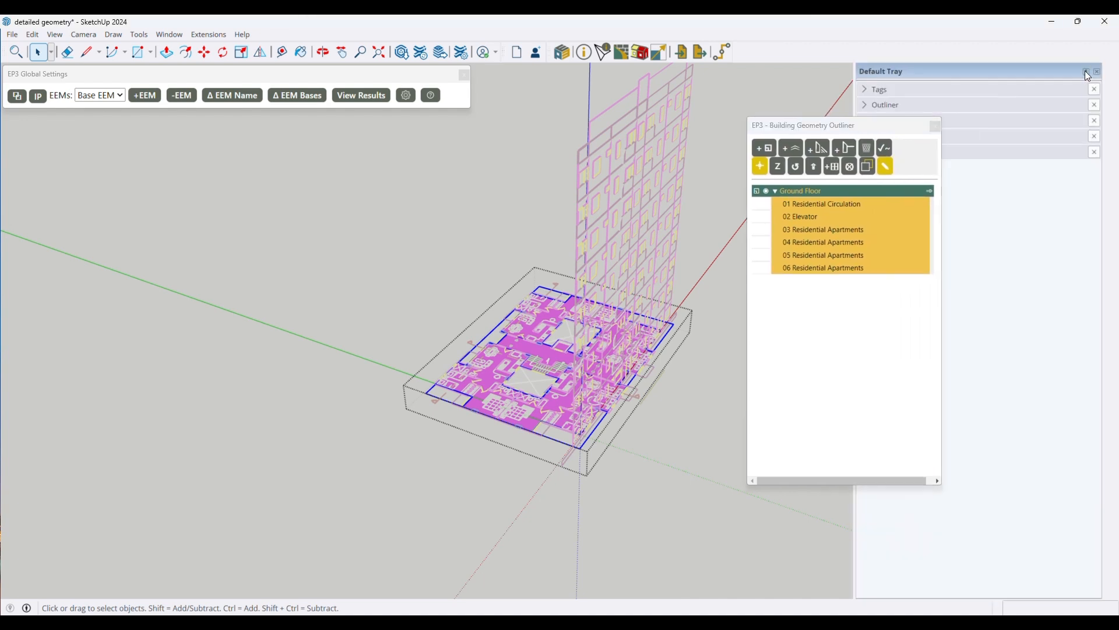
pyautogui.moveTo(836, 120); pyautogui.dragTo(731, 219)
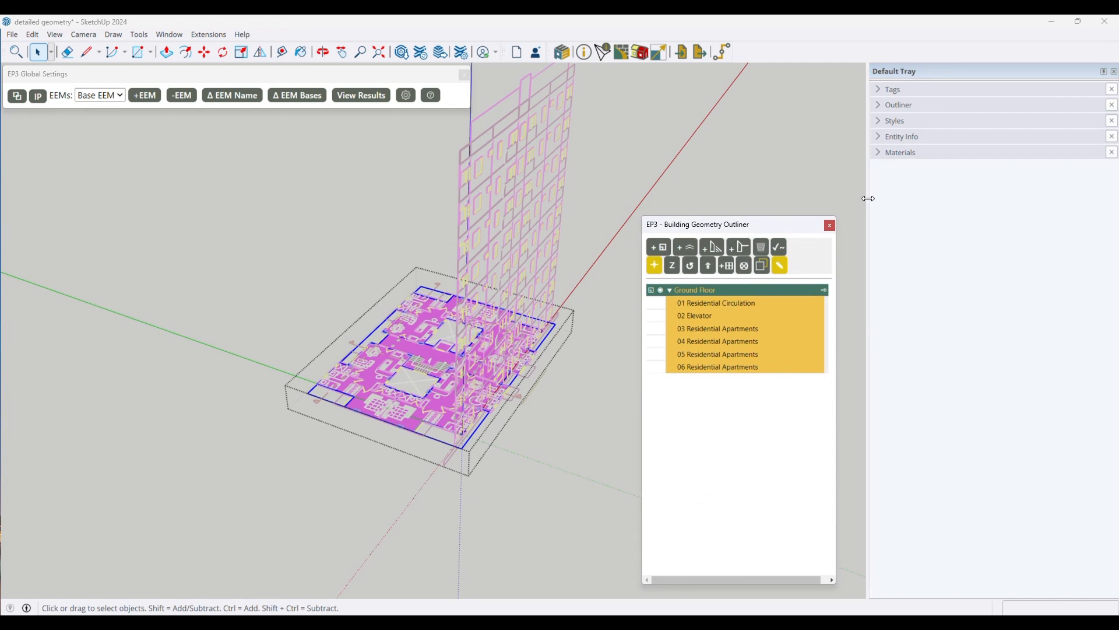
pyautogui.moveTo(868, 199); pyautogui.dragTo(919, 187)
pyautogui.click(930, 88)
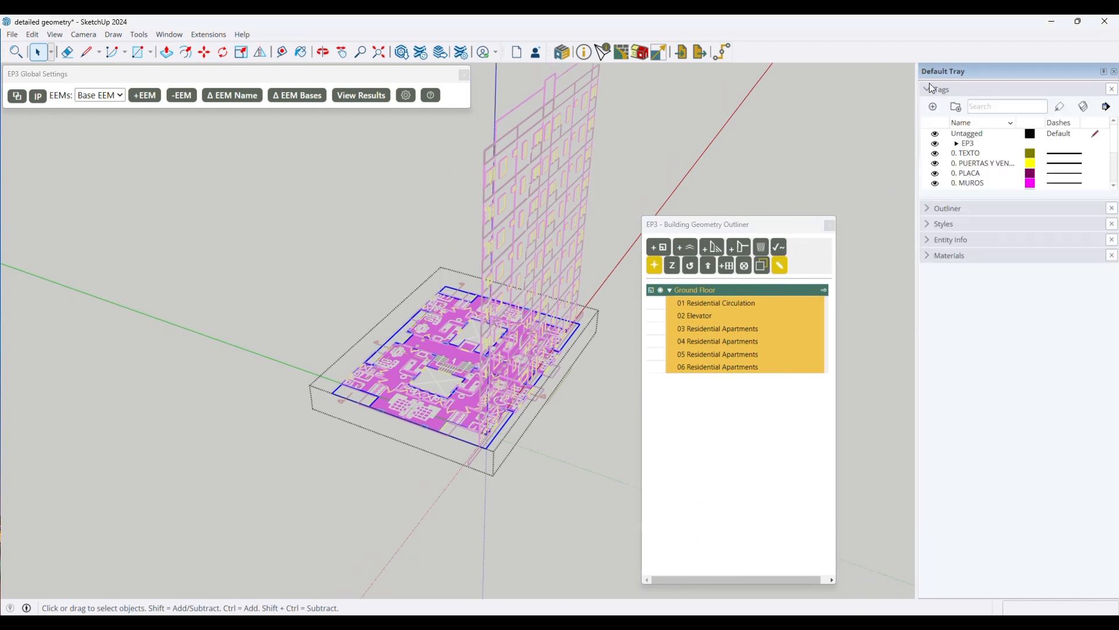
# - Within the EP3 tag folder, hide the _Floorplans tag and toggle the _Elevations folder off and on, leaving it visible
pyautogui.click(959, 145)
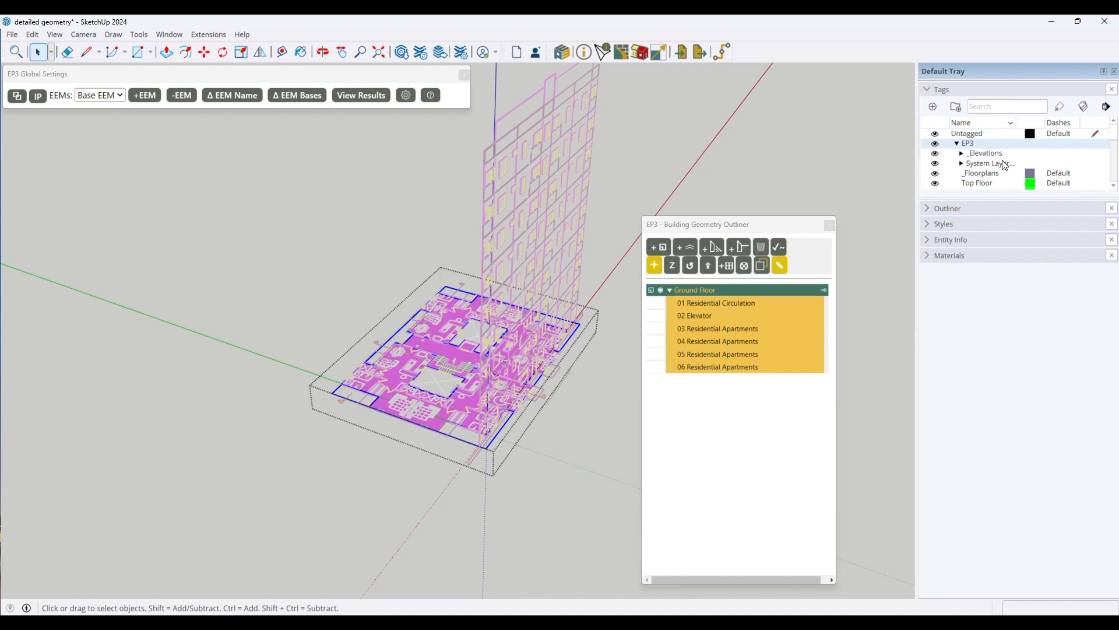
pyautogui.click(936, 175)
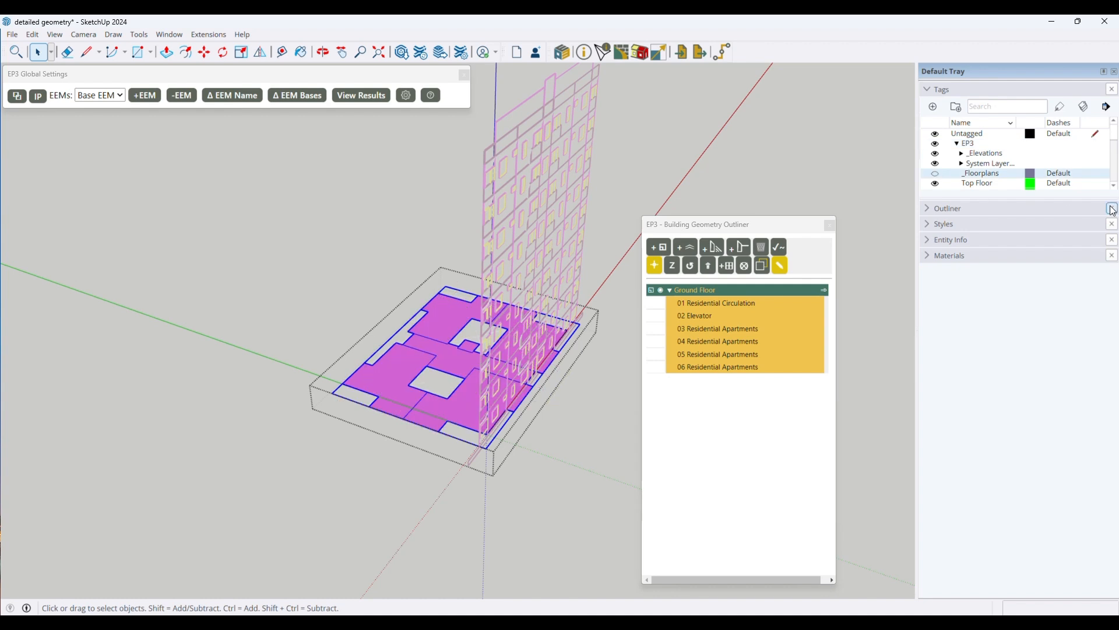
pyautogui.click(935, 154)
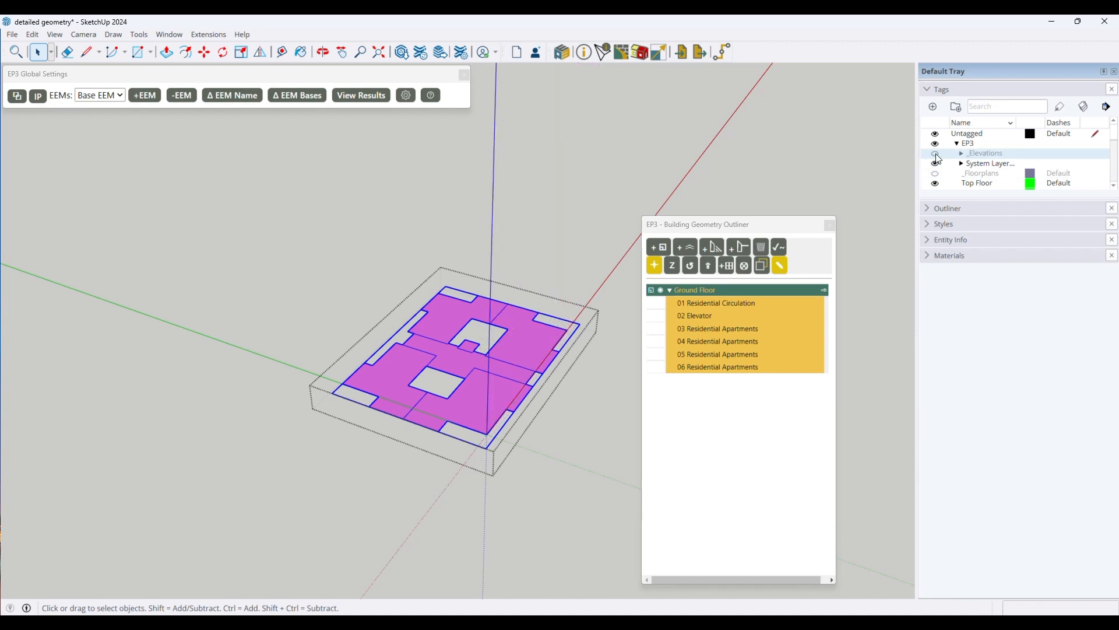
pyautogui.click(936, 154)
pyautogui.click(936, 154)
pyautogui.click(936, 154)
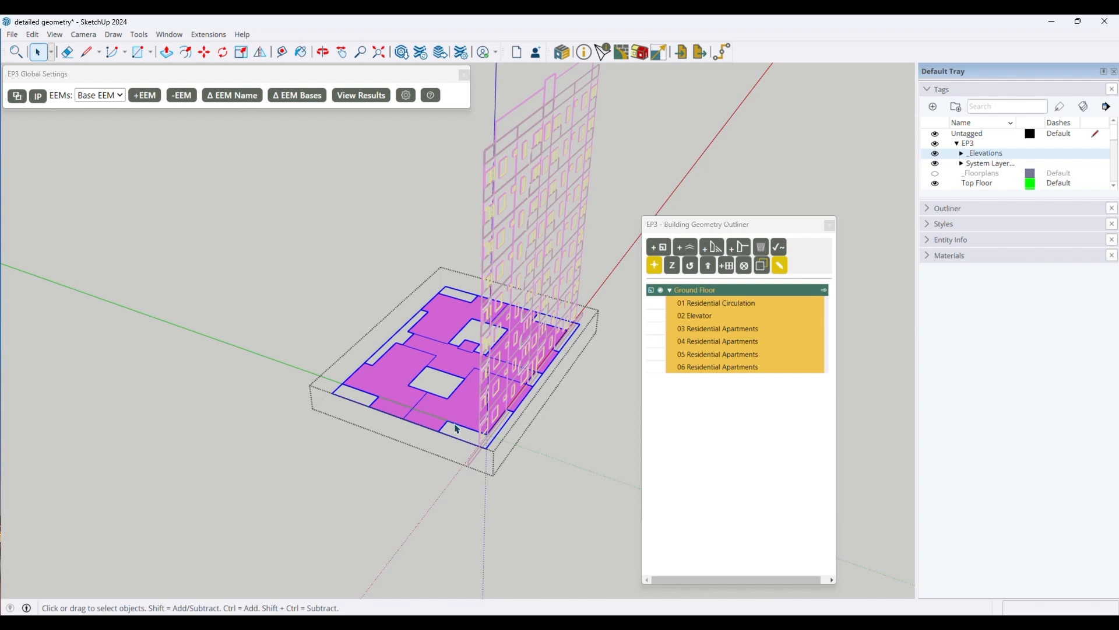
pyautogui.scroll(-3, 434, 433)
pyautogui.scroll(4, 427, 433)
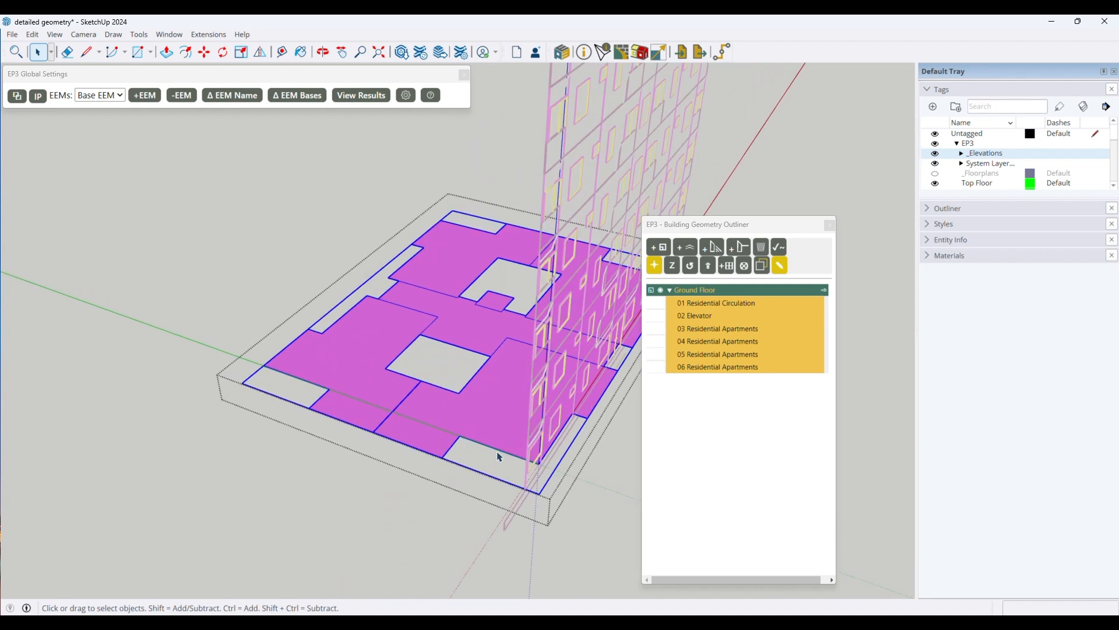
pyautogui.press('m')
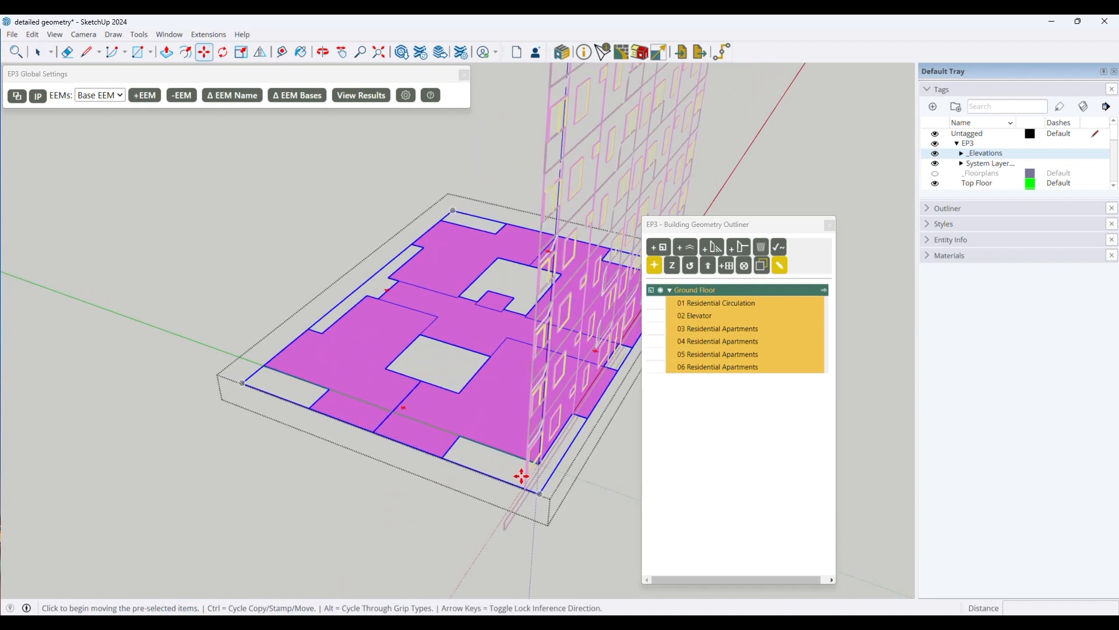
pyautogui.moveTo(548, 448); pyautogui.dragTo(498, 371, button='middle')
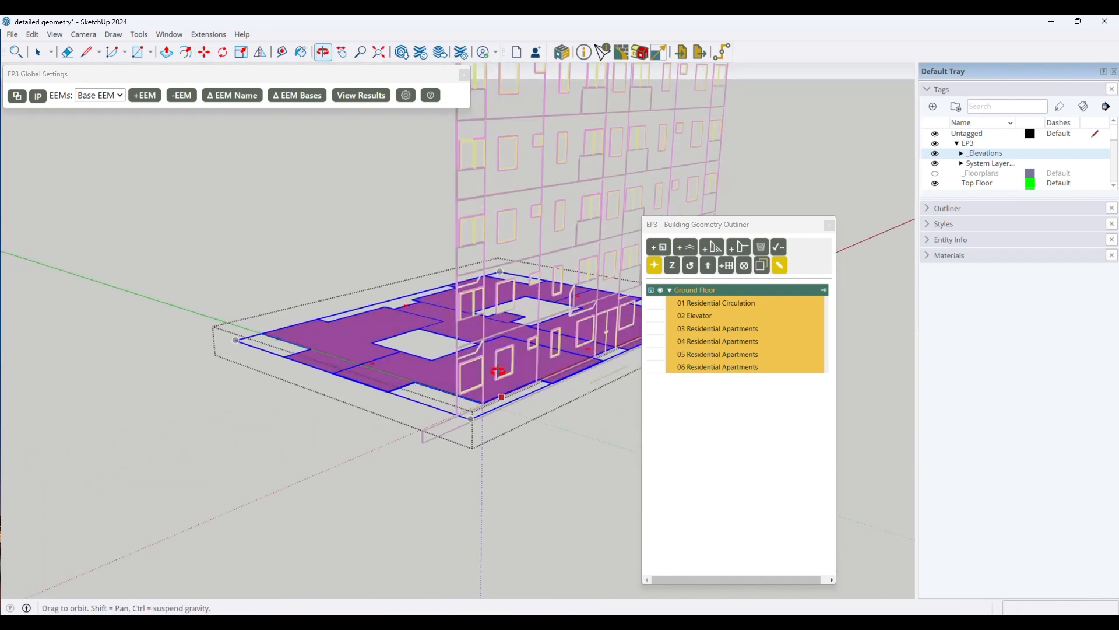
pyautogui.scroll(-3, 499, 371)
pyautogui.press('space')
pyautogui.scroll(2, 512, 382)
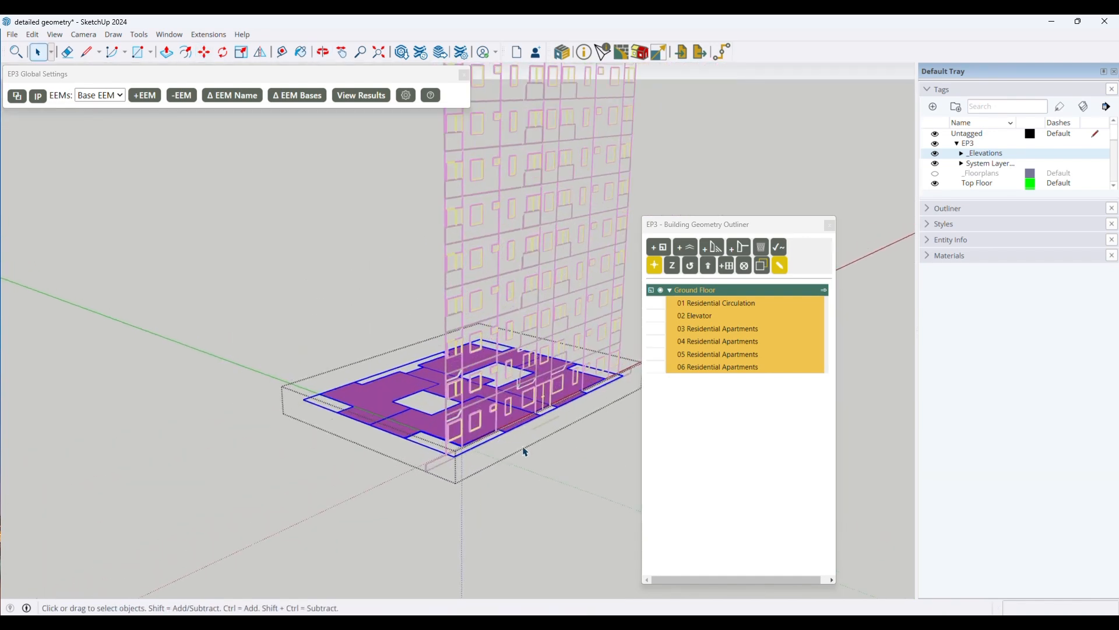
pyautogui.scroll(-2, 527, 445)
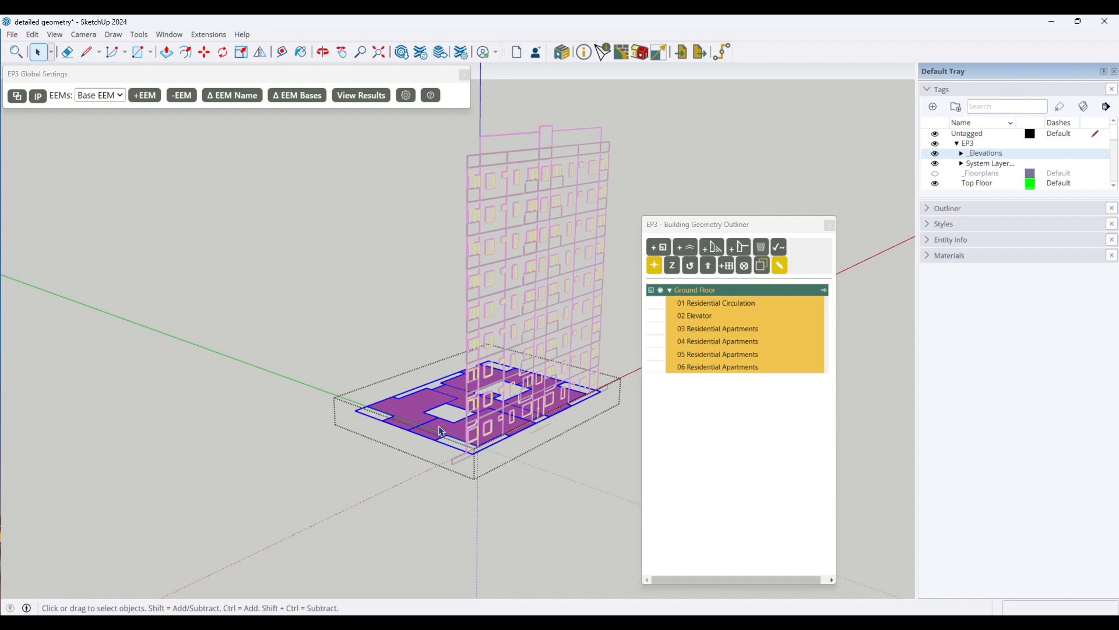
# - Copy the Ground Floor footprint straight up along the blue axis by about 38', alongside the elevation drawing
pyautogui.press('m')
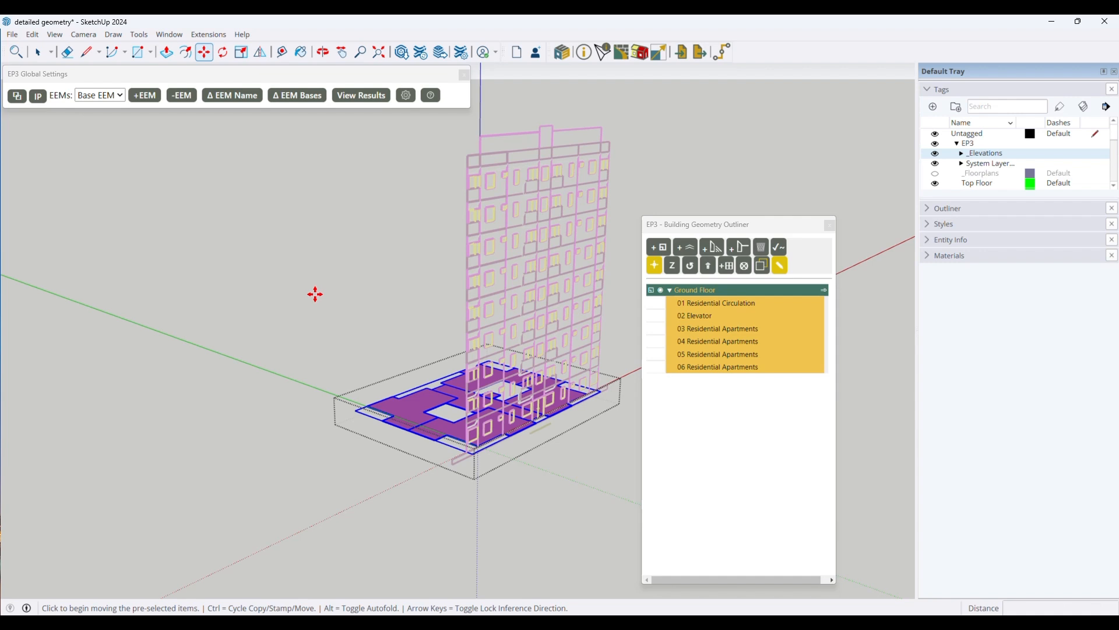
pyautogui.press('ctrl')
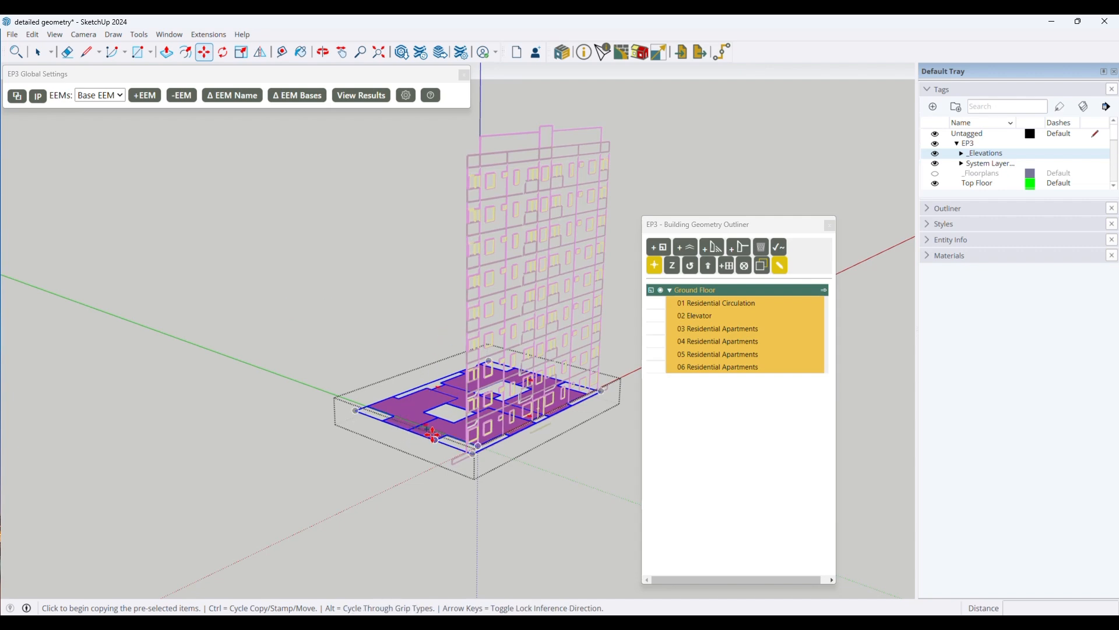
pyautogui.scroll(6, 500, 445)
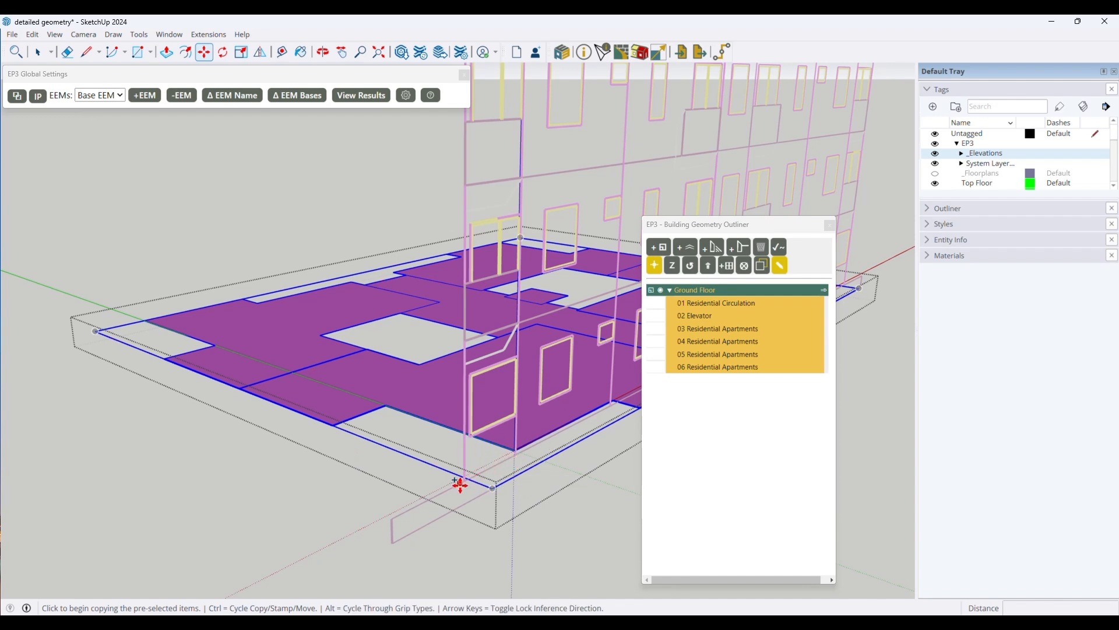
pyautogui.click(464, 483)
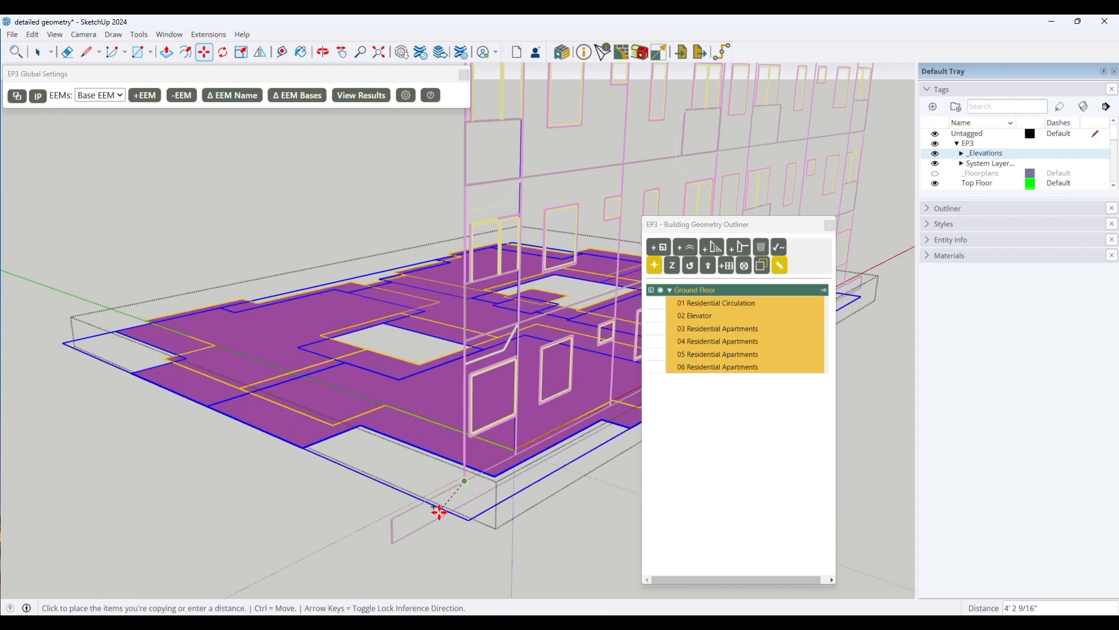
pyautogui.scroll(-3, 441, 524)
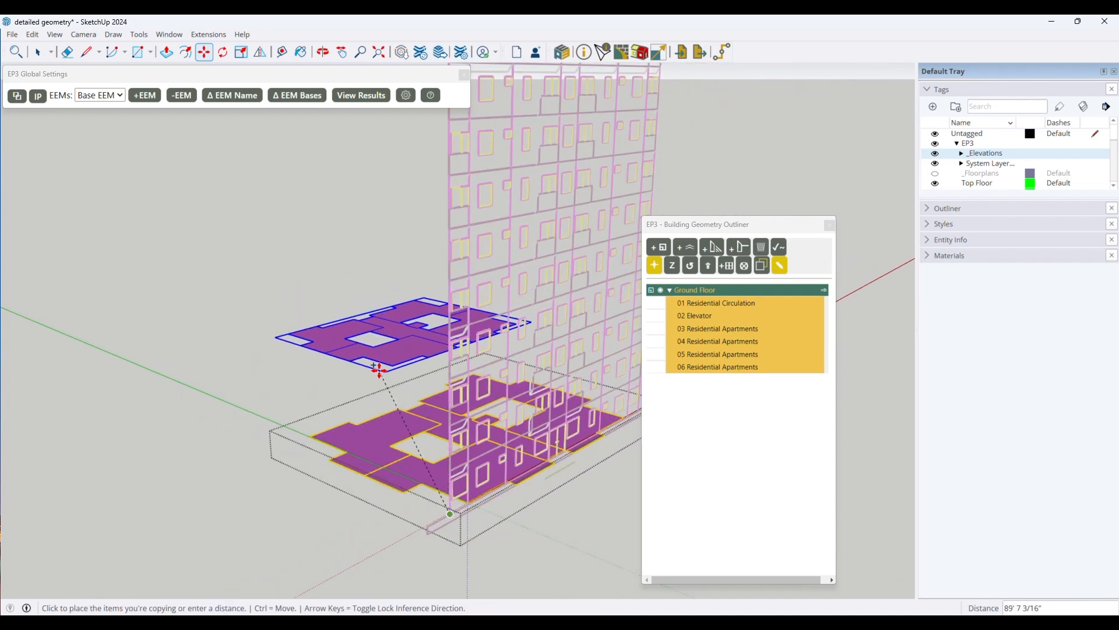
pyautogui.scroll(-3, 411, 394)
pyautogui.scroll(-2, 411, 394)
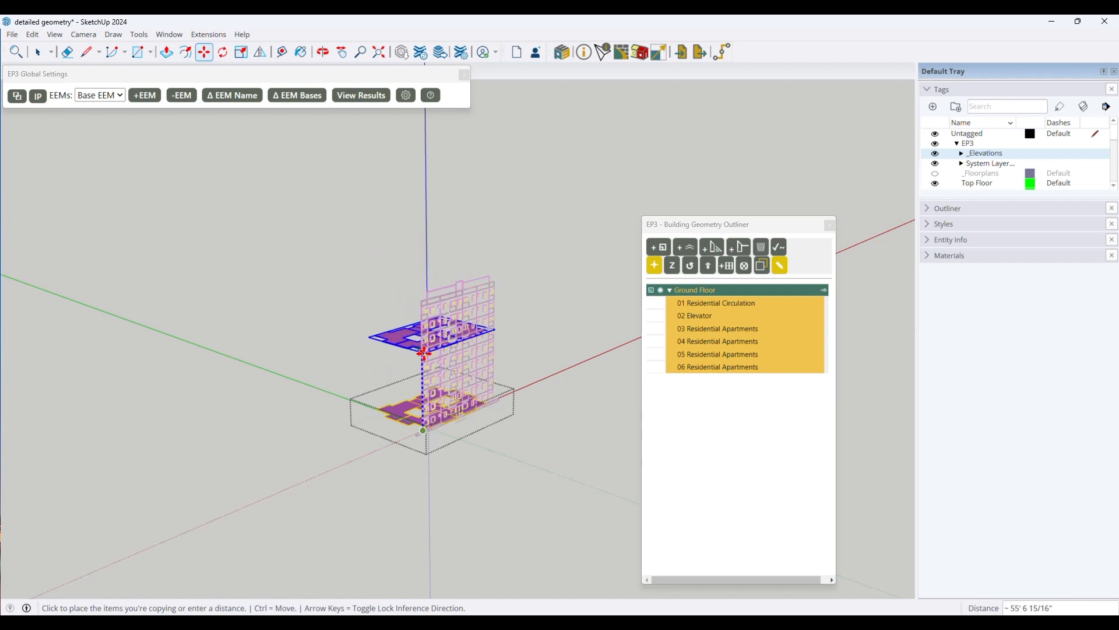
pyautogui.scroll(2, 434, 382)
pyautogui.scroll(3, 426, 379)
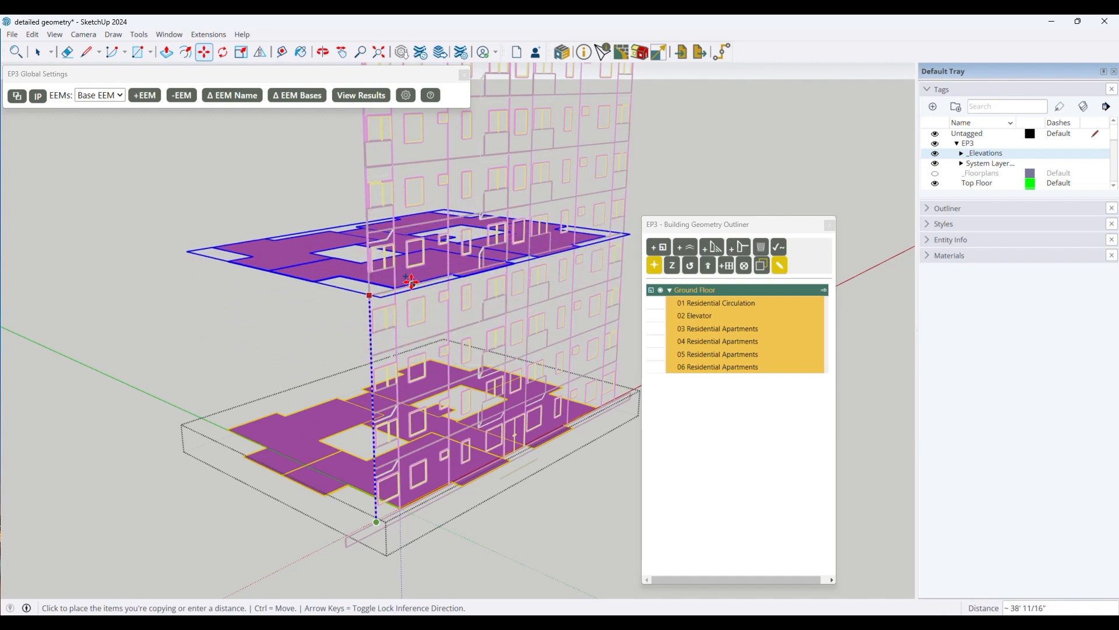
pyautogui.click(381, 292)
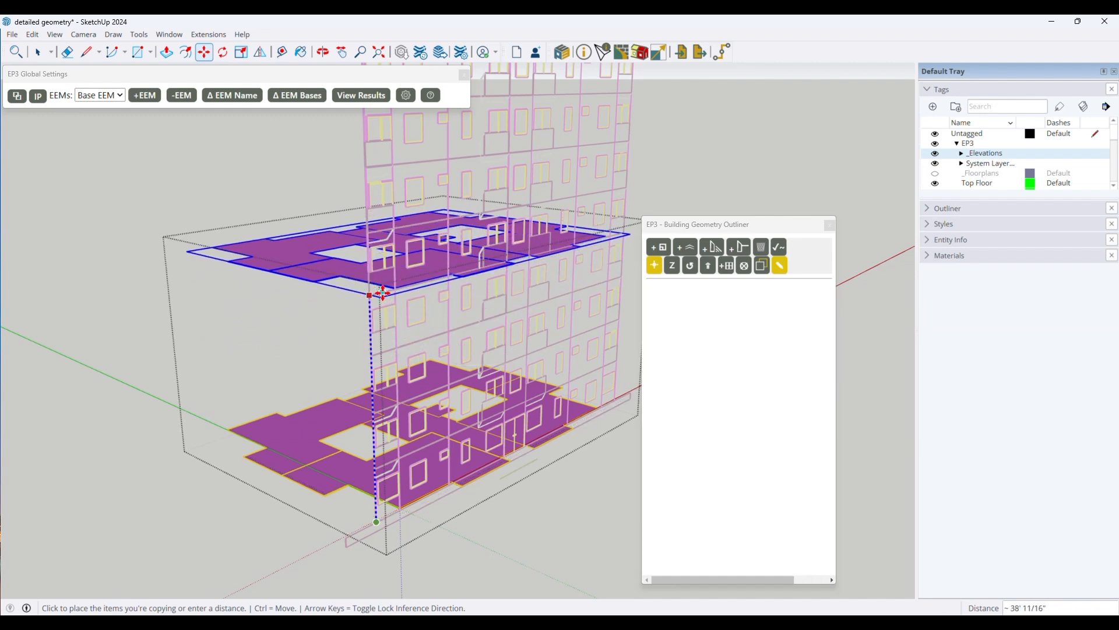
pyautogui.press('space')
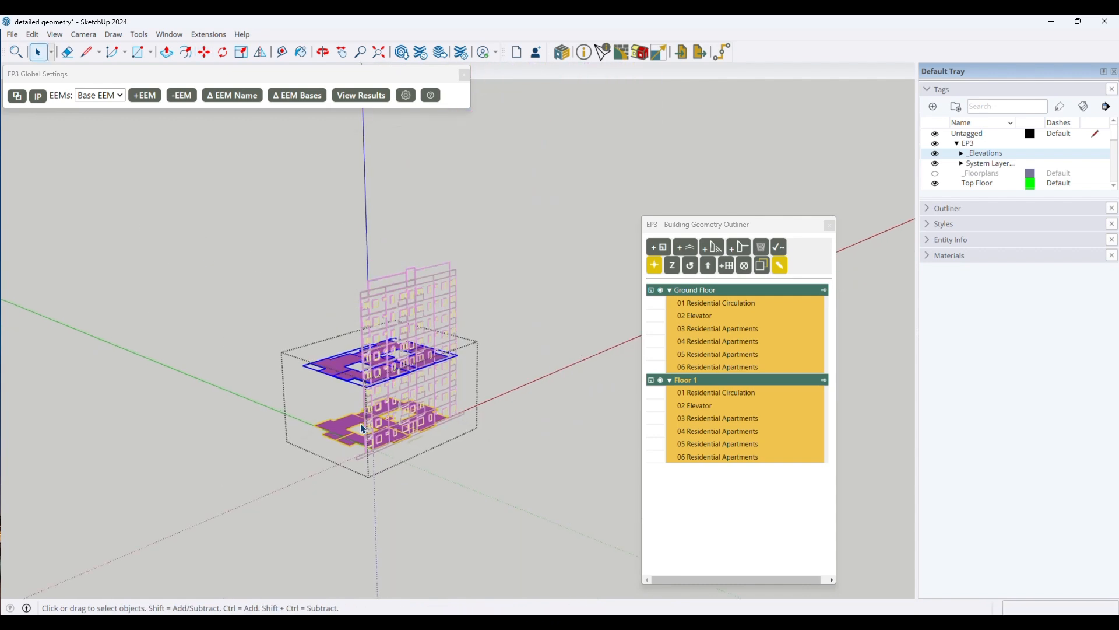
# - Collapse the Tags section and expand Entity Info for the copied floor group
pyautogui.scroll(-5, 388, 408)
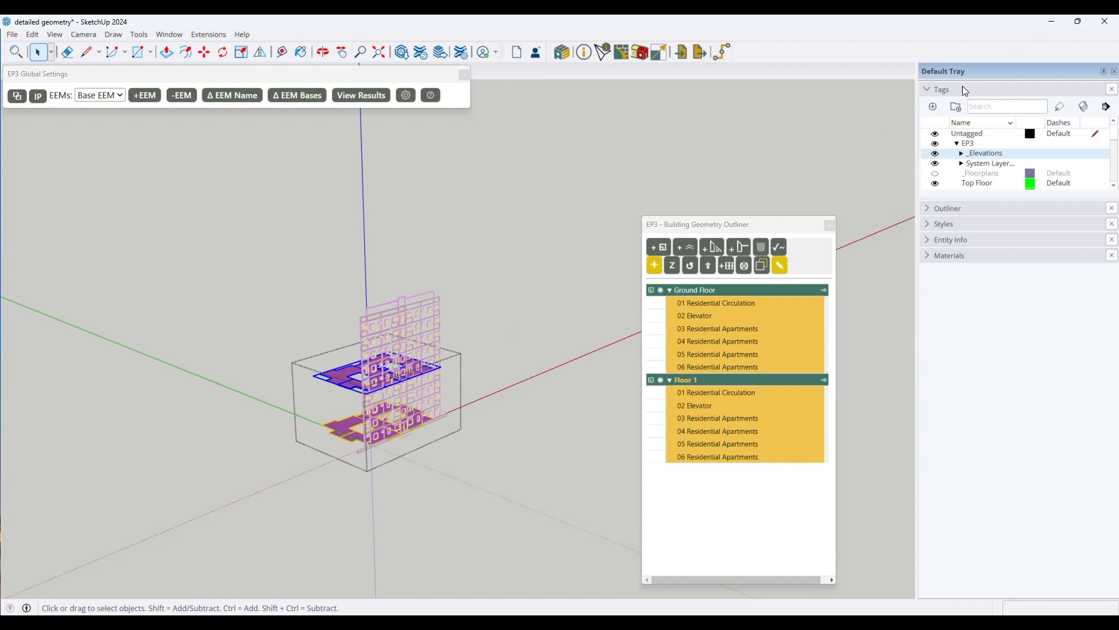
pyautogui.click(945, 89)
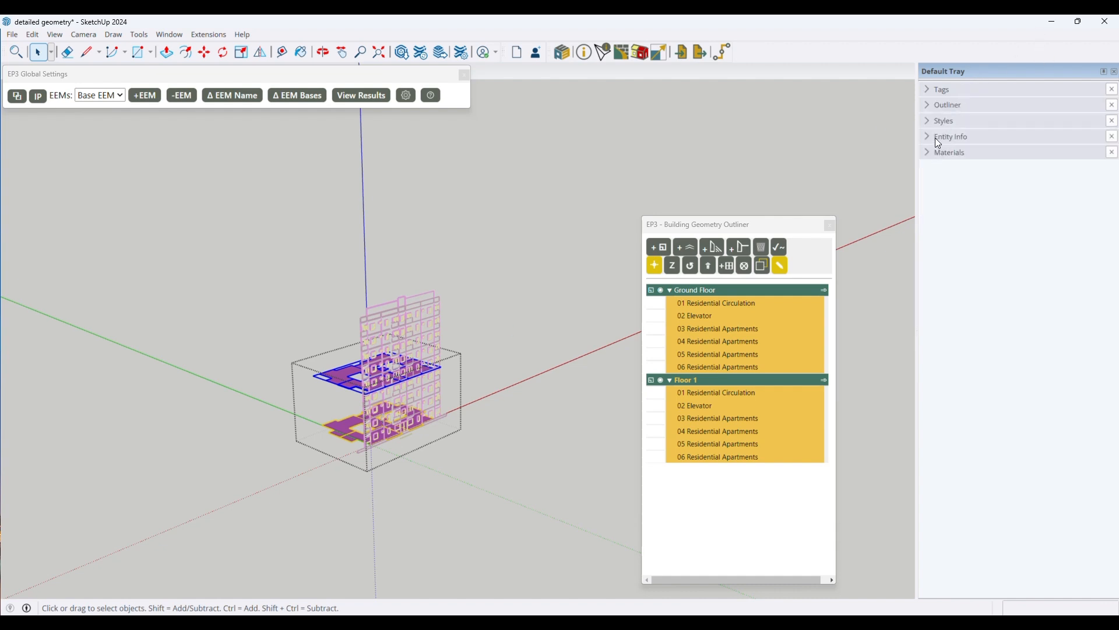
pyautogui.click(936, 140)
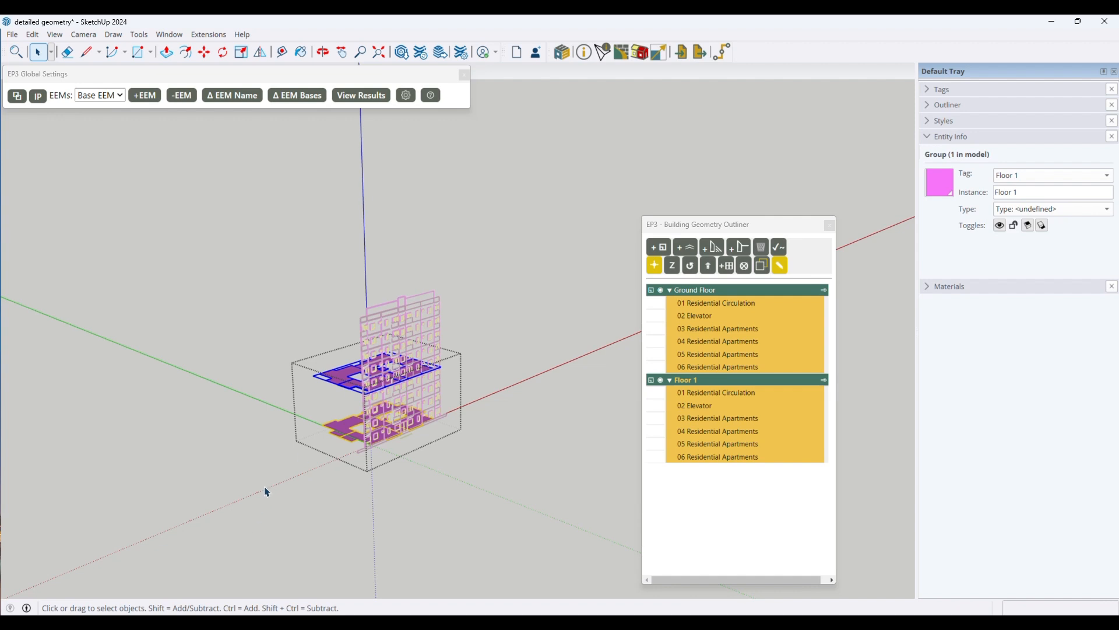
pyautogui.scroll(3, 304, 409)
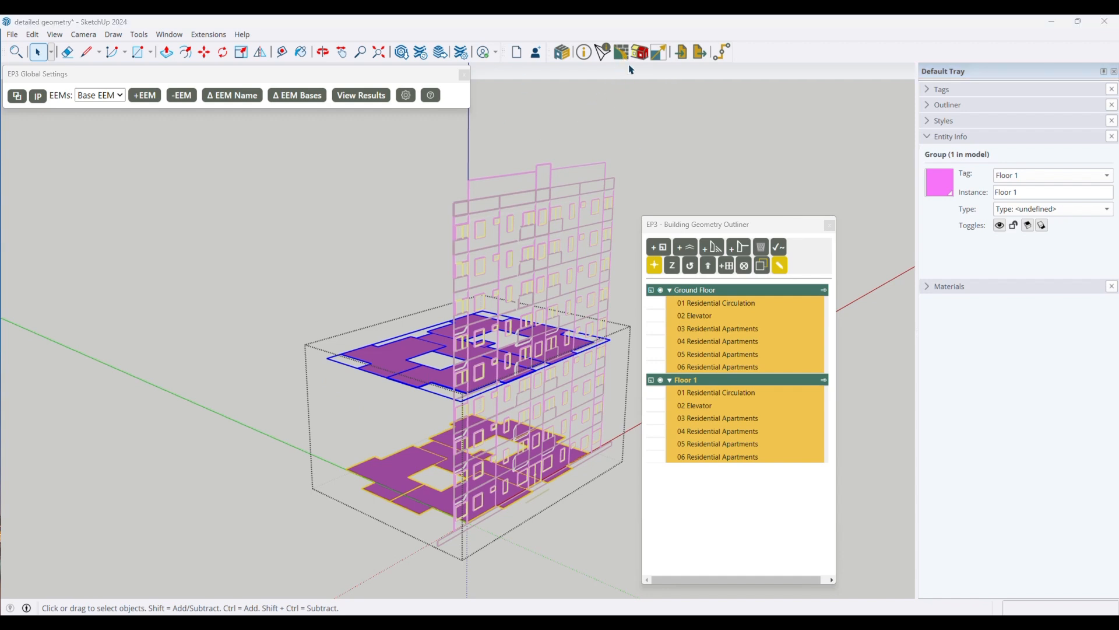
# - Paint the copied Floor 1 group with the Adiabatic Interior Floor Ceiling construction and close the Constructions Dialog
pyautogui.click(621, 57)
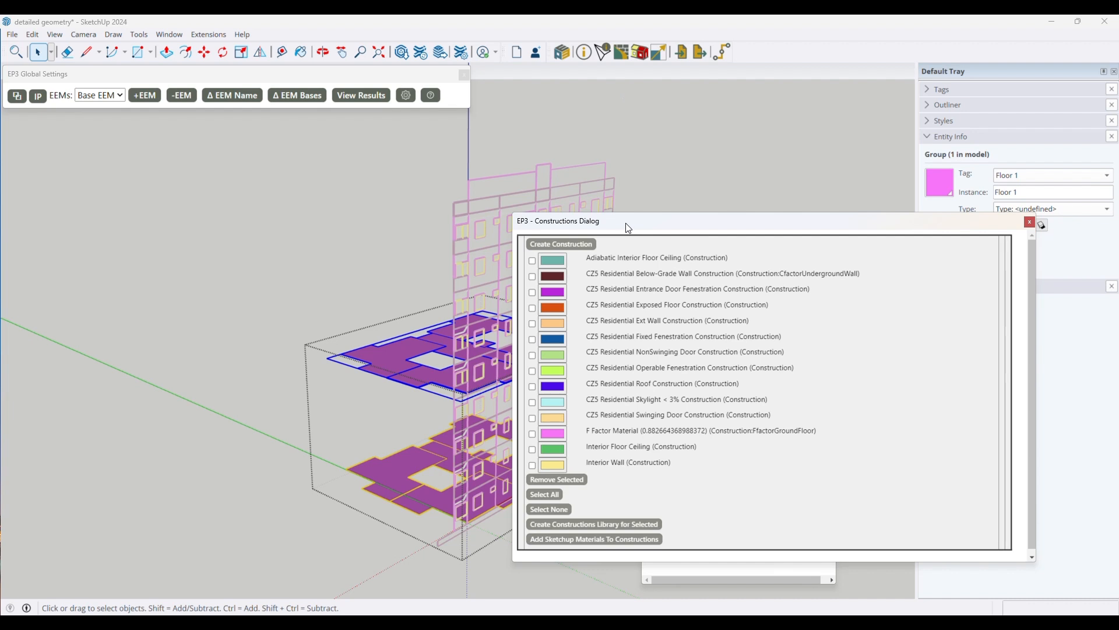
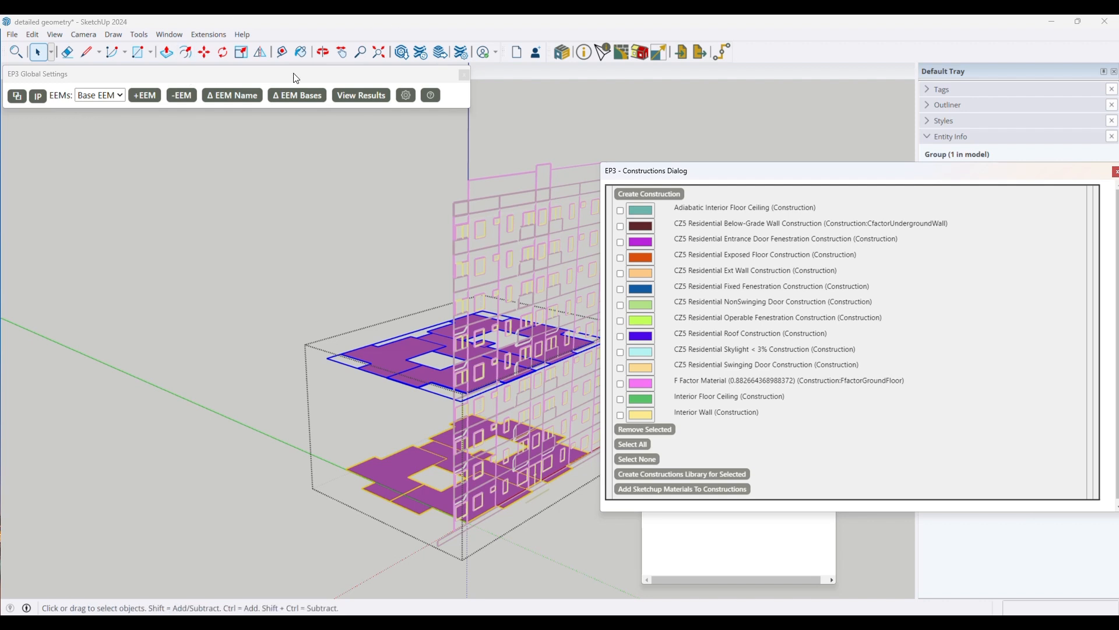
pyautogui.click(297, 54)
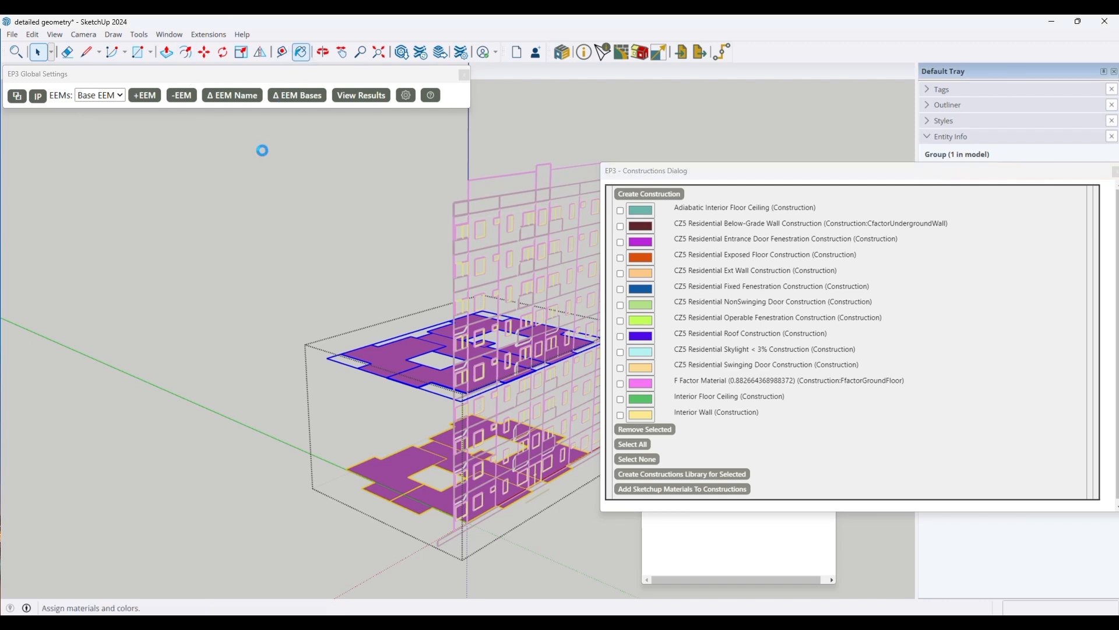
pyautogui.click(709, 208)
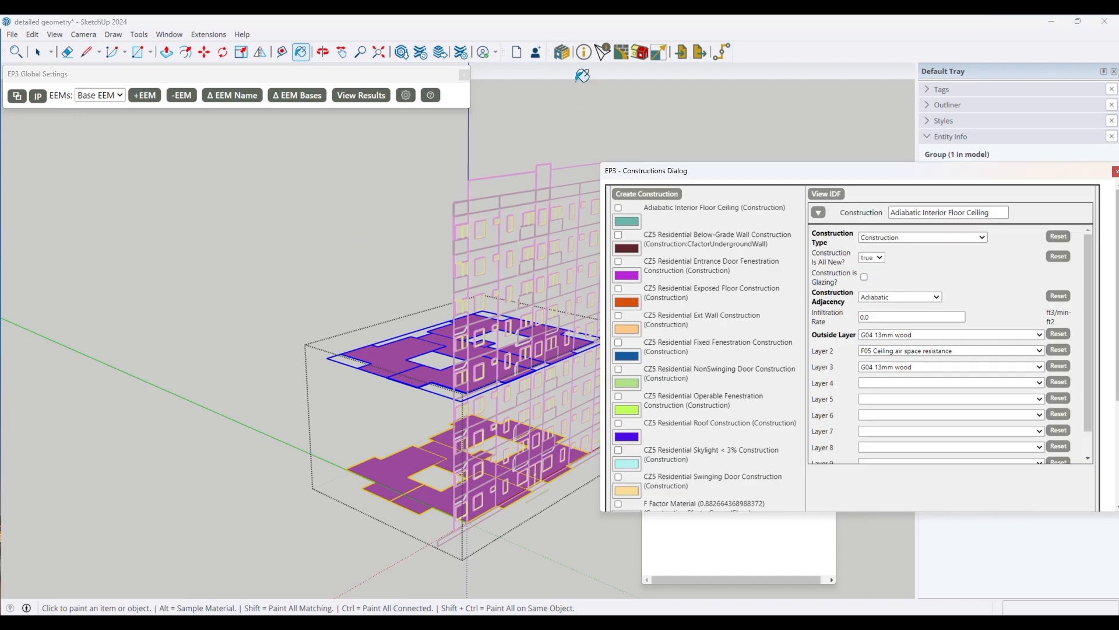
pyautogui.click(388, 346)
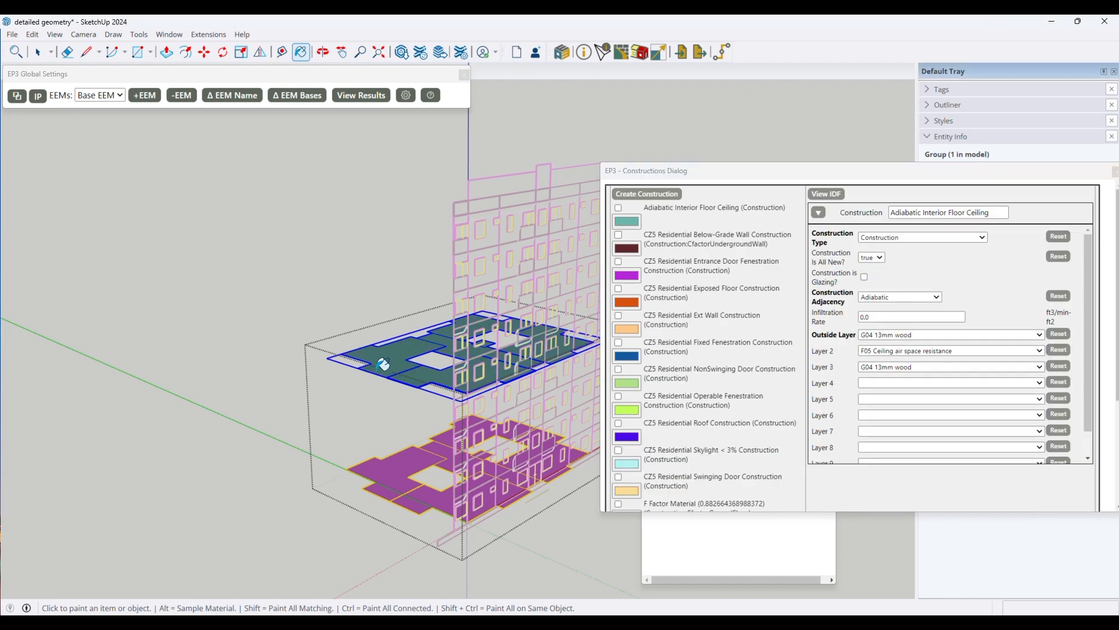
pyautogui.press('space')
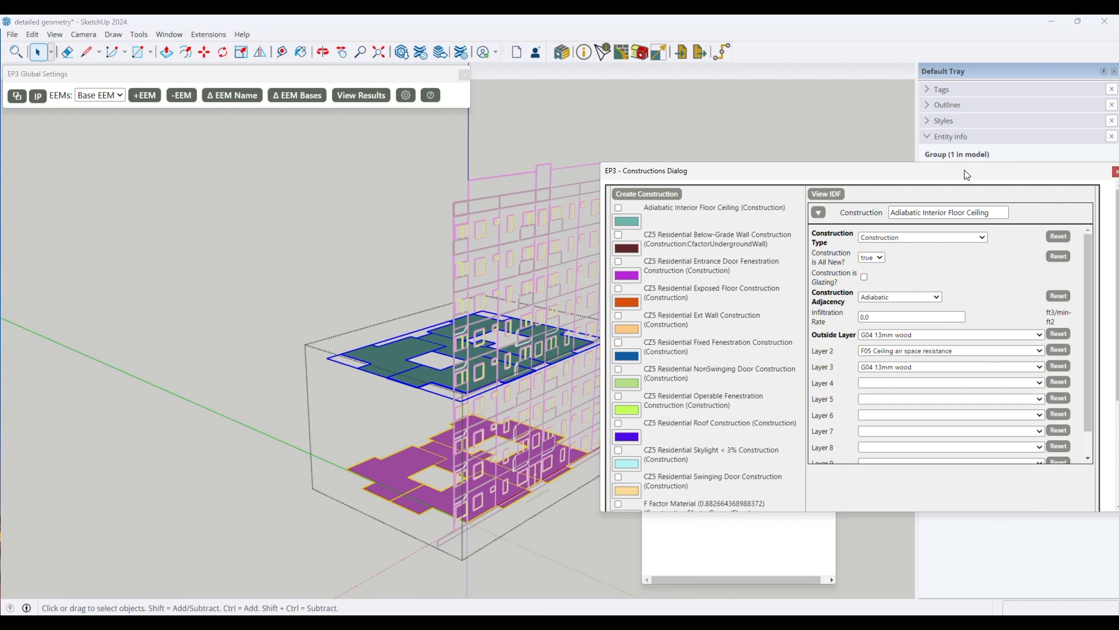
pyautogui.moveTo(968, 172); pyautogui.dragTo(769, 169)
pyautogui.click(877, 232)
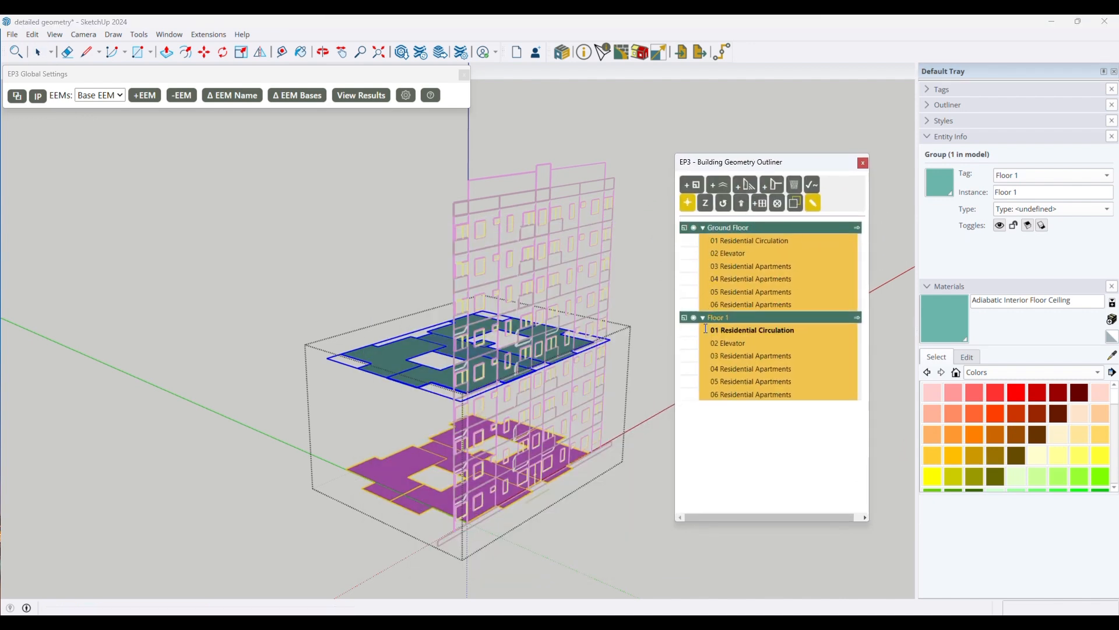
# - Rename Floor 1 as Middle Floor in the Building Geometry Outliner
pyautogui.doubleClick(737, 317)
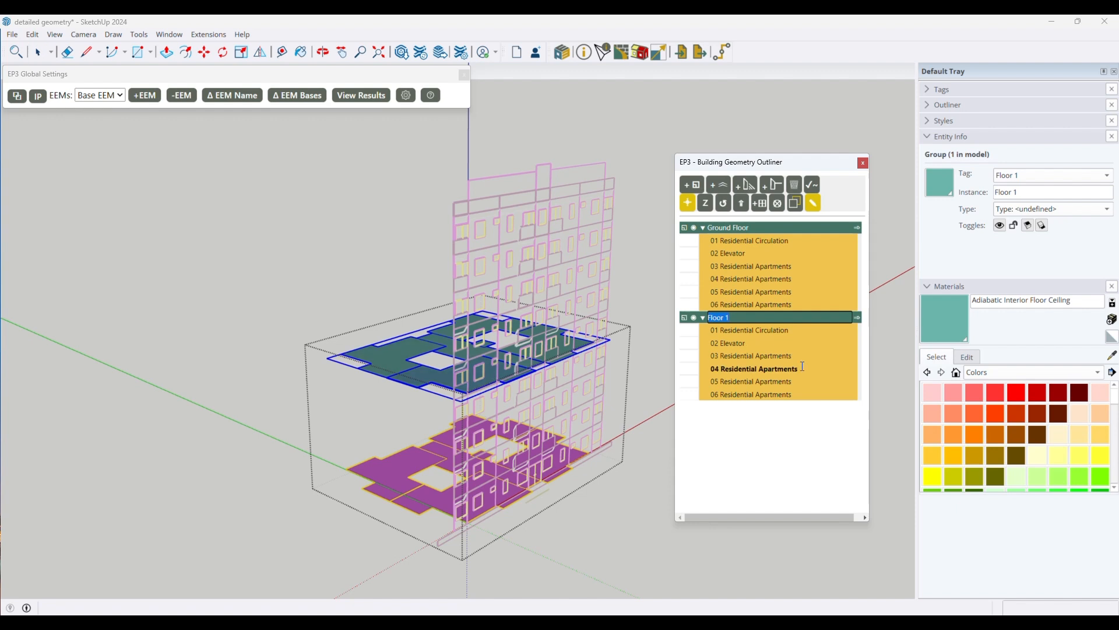
pyautogui.write('Middle Floor')
pyautogui.press('Return')
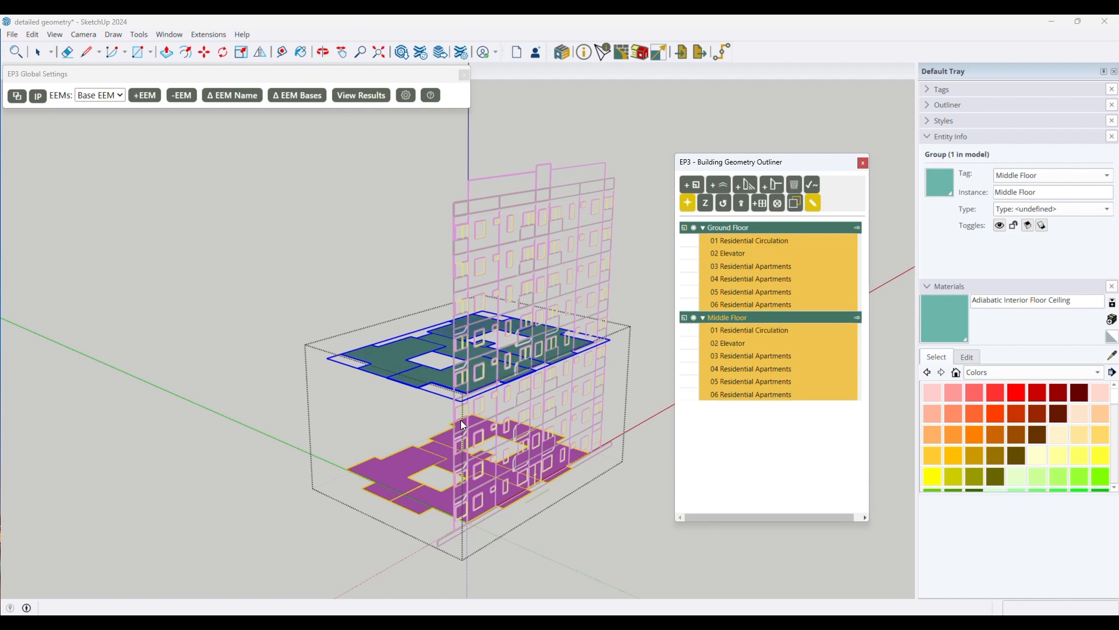
# - Copy the Middle Floor group vertically upward by about 38' to make another floor near the top of the elevation
pyautogui.scroll(1, 393, 363)
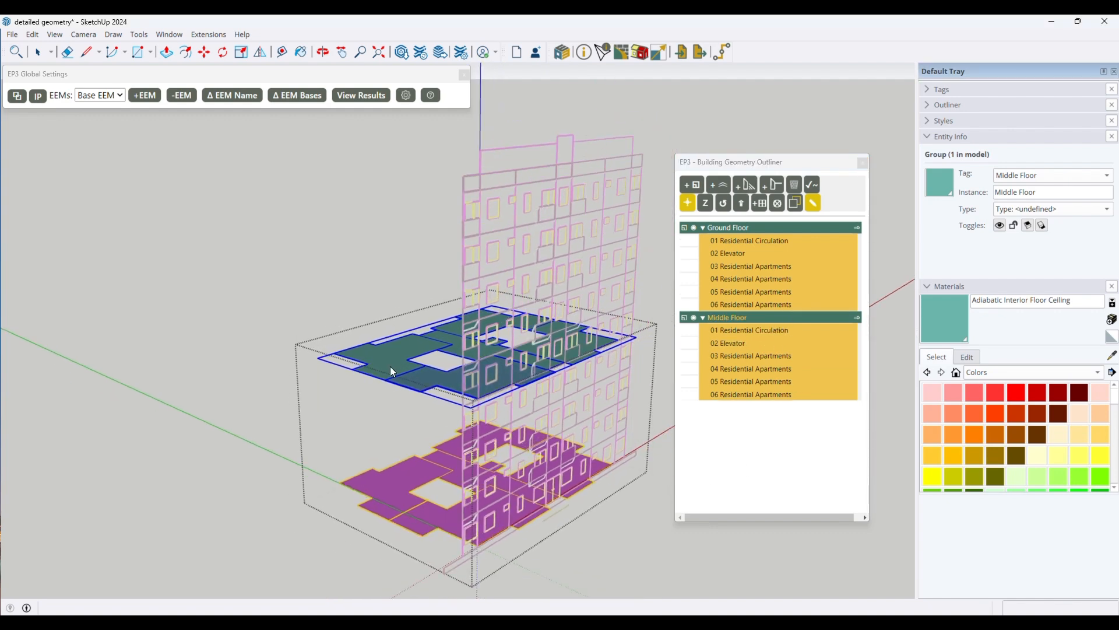
pyautogui.press('m')
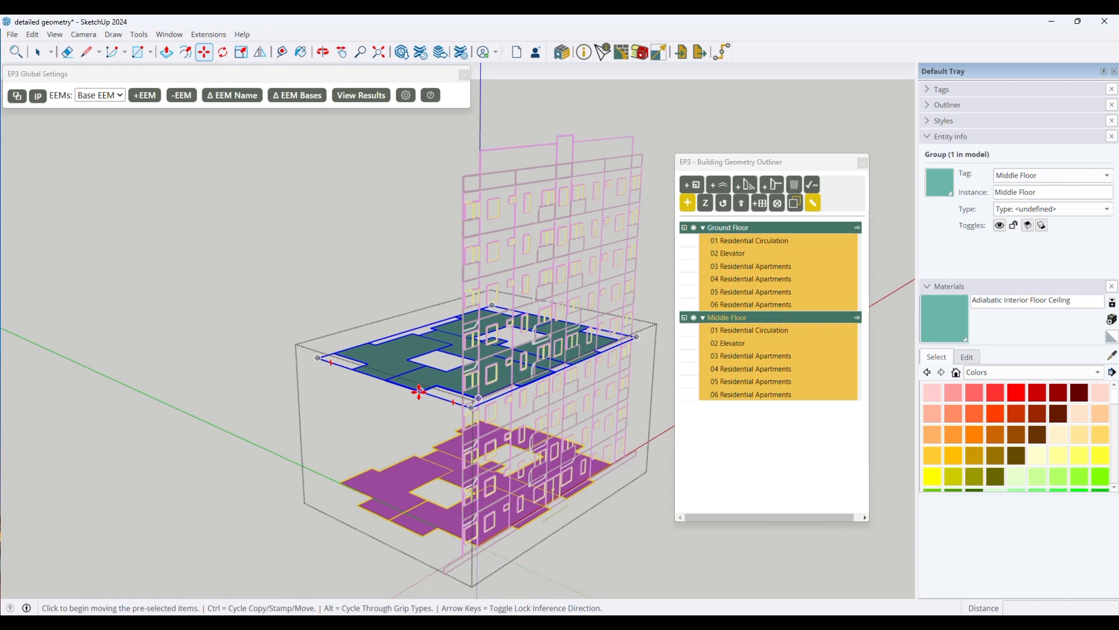
pyautogui.press('ctrl')
pyautogui.click(419, 389)
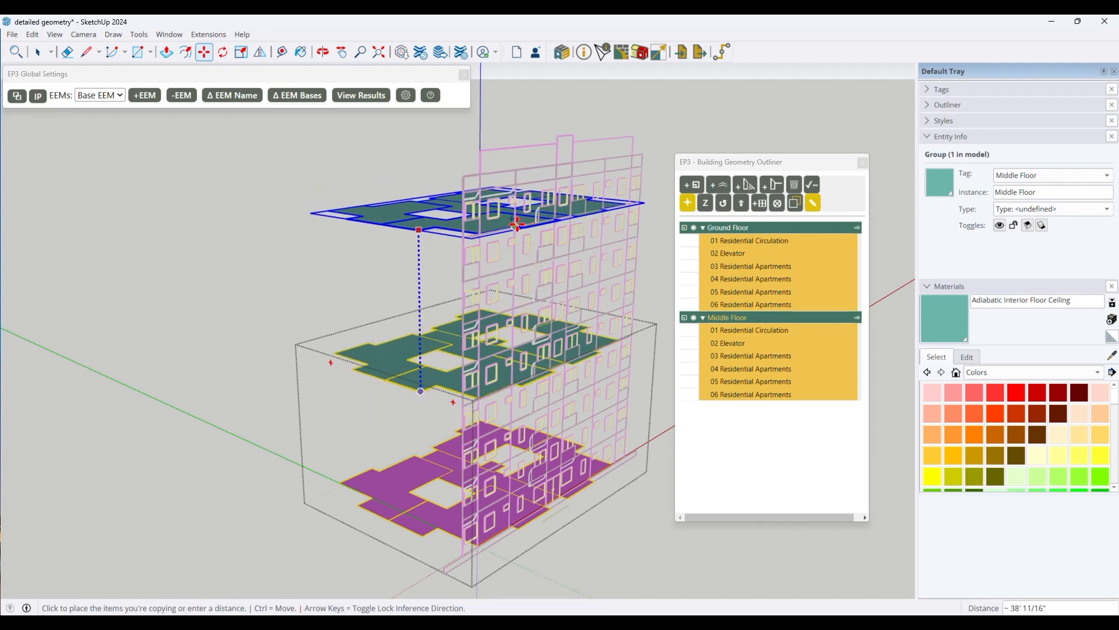
pyautogui.click(517, 223)
pyautogui.press('space')
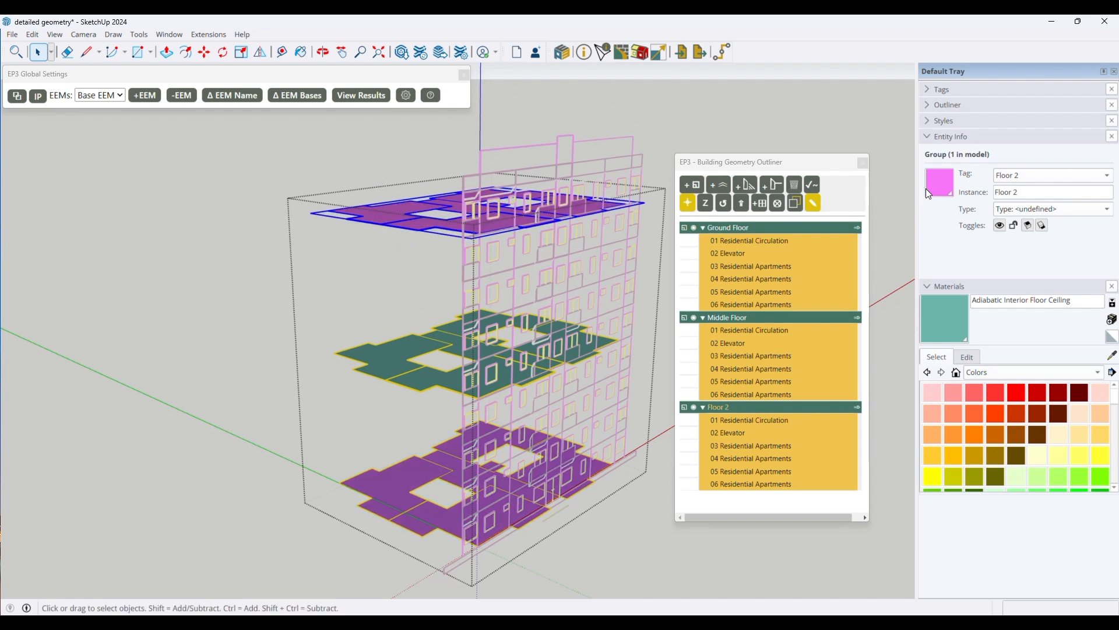
# - Paint the uppermost floor group with the Adiabatic Interior Floor Ceiling construction
pyautogui.click(619, 55)
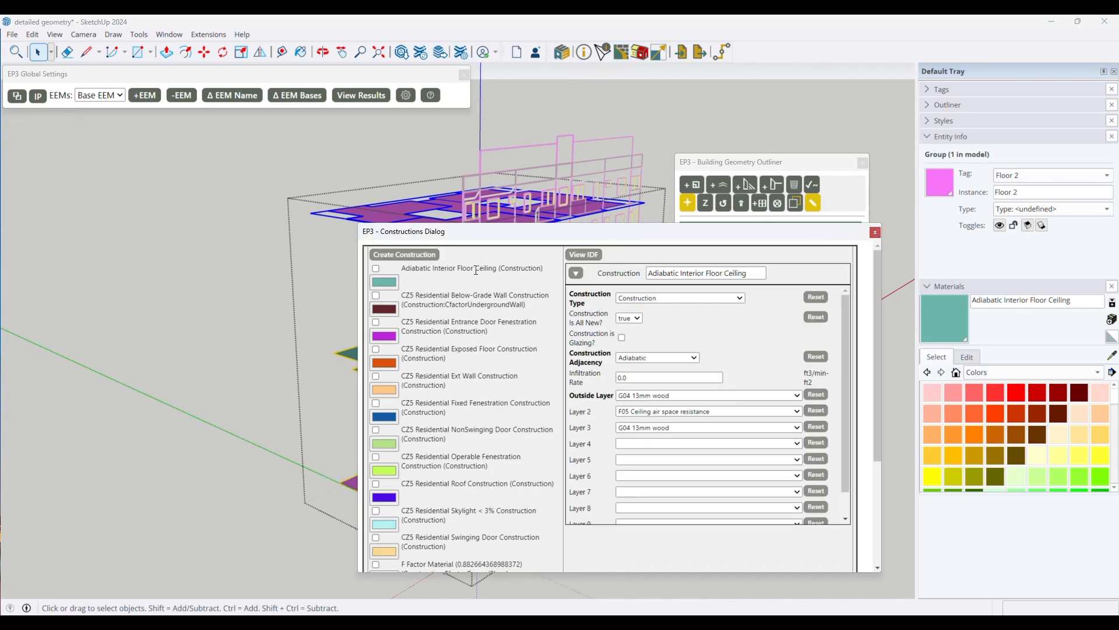
pyautogui.moveTo(501, 236); pyautogui.dragTo(630, 184)
pyautogui.scroll(-3, 617, 348)
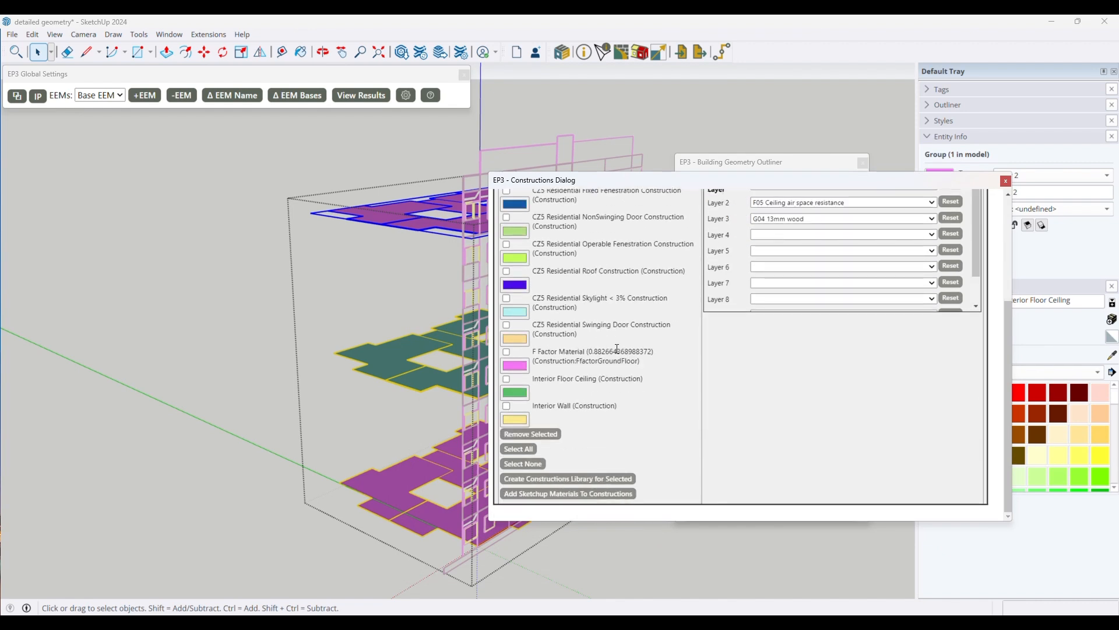
pyautogui.scroll(3, 618, 348)
pyautogui.click(377, 211)
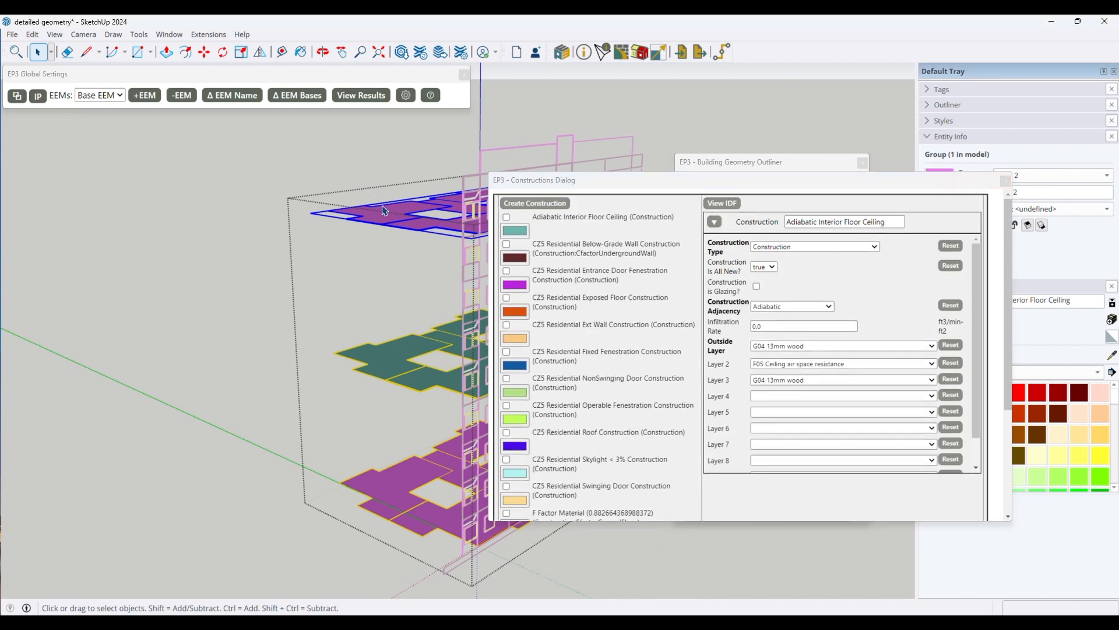
pyautogui.press('b')
pyautogui.click(400, 222)
pyautogui.press('space')
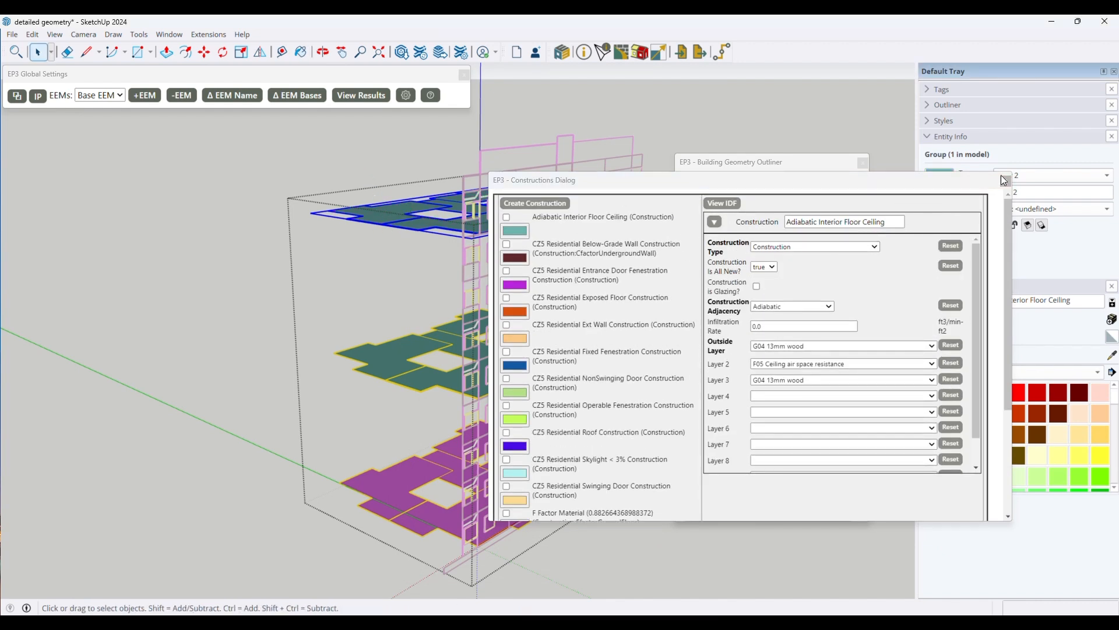
# - Close the Constructions Dialog and rename Floor 2 as Top Floor in the Building Geometry Outliner
pyautogui.moveTo(1000, 182); pyautogui.dragTo(710, 227)
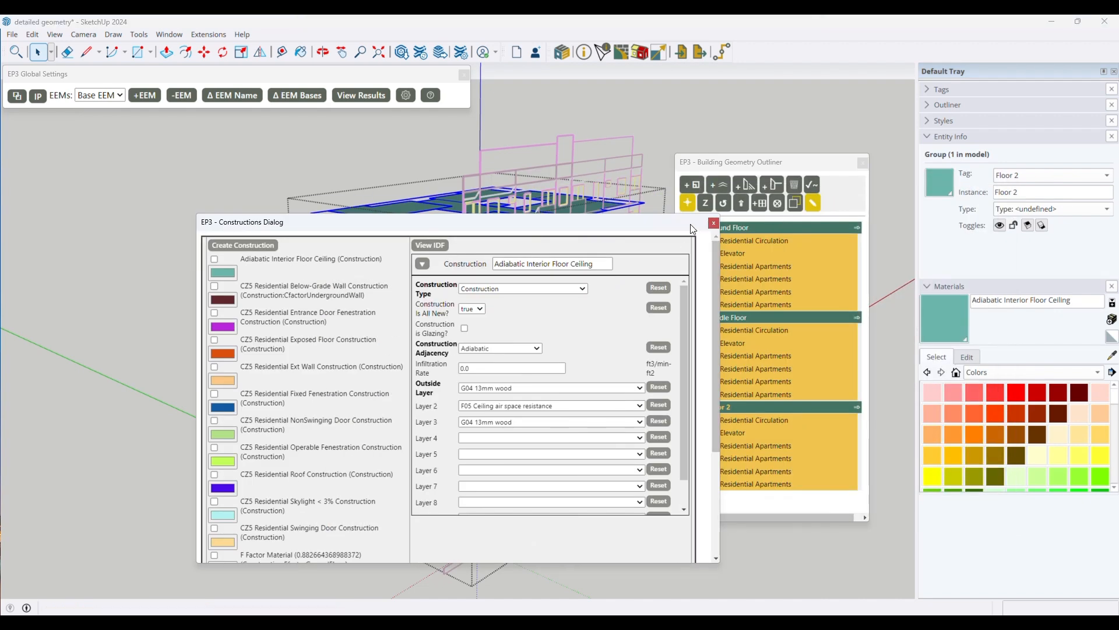
pyautogui.click(713, 223)
pyautogui.doubleClick(730, 406)
pyautogui.hotkey('ctrl', 'a')
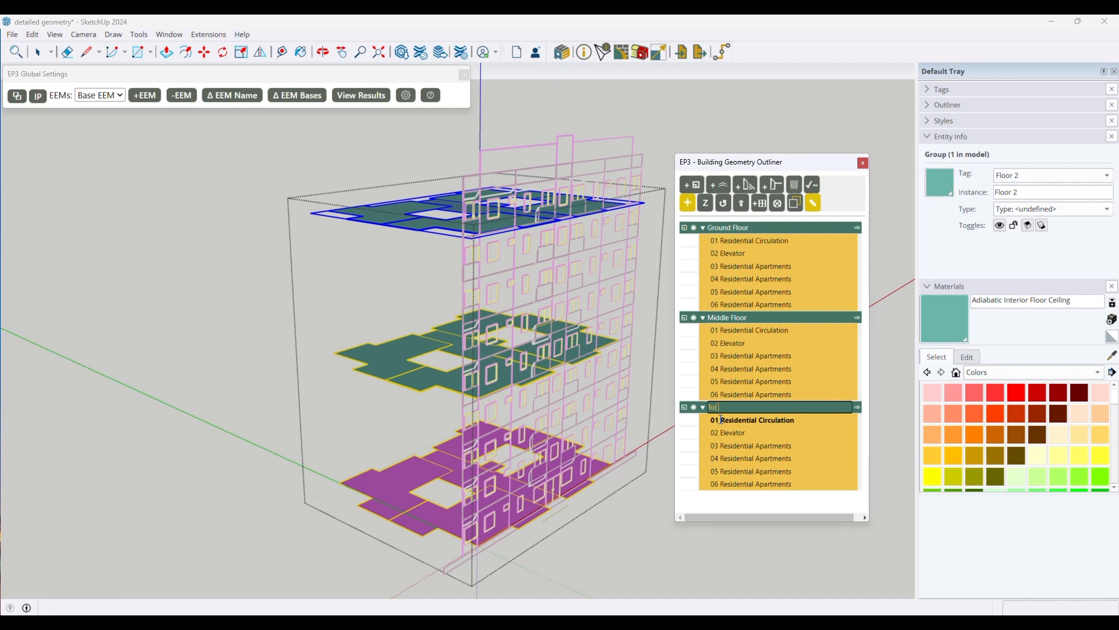
pyautogui.write('Top Floor')
pyautogui.press('Return')
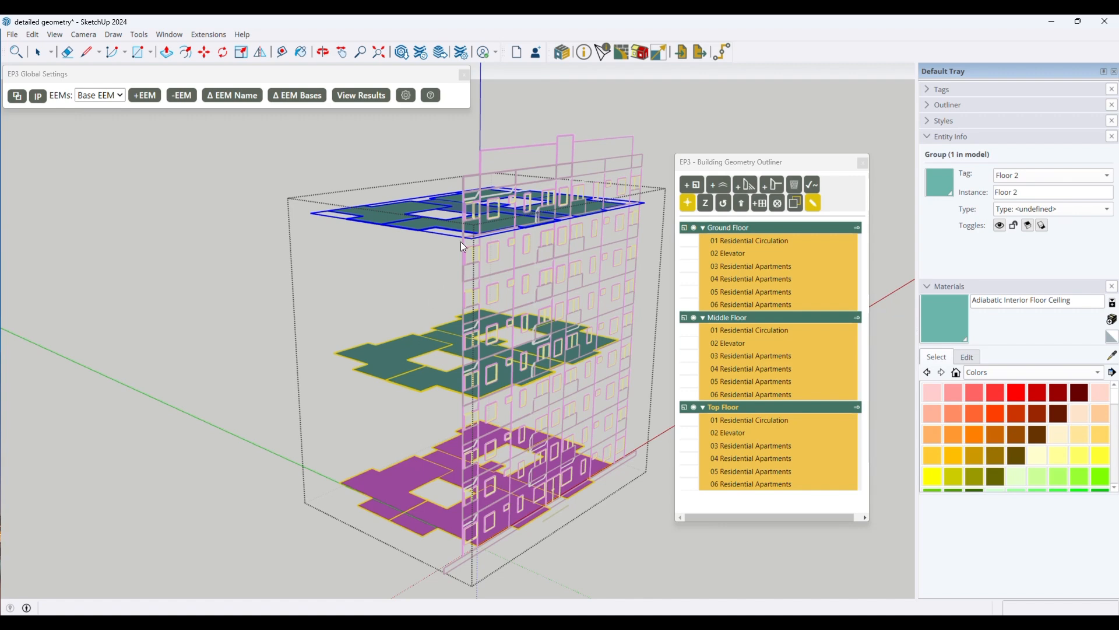
# - Measure the height from the Ground Floor's outer corner up to the roof line of the elevation reference
pyautogui.scroll(-3, 292, 324)
pyautogui.scroll(4, 407, 264)
pyautogui.scroll(-2, 407, 265)
pyautogui.press('t')
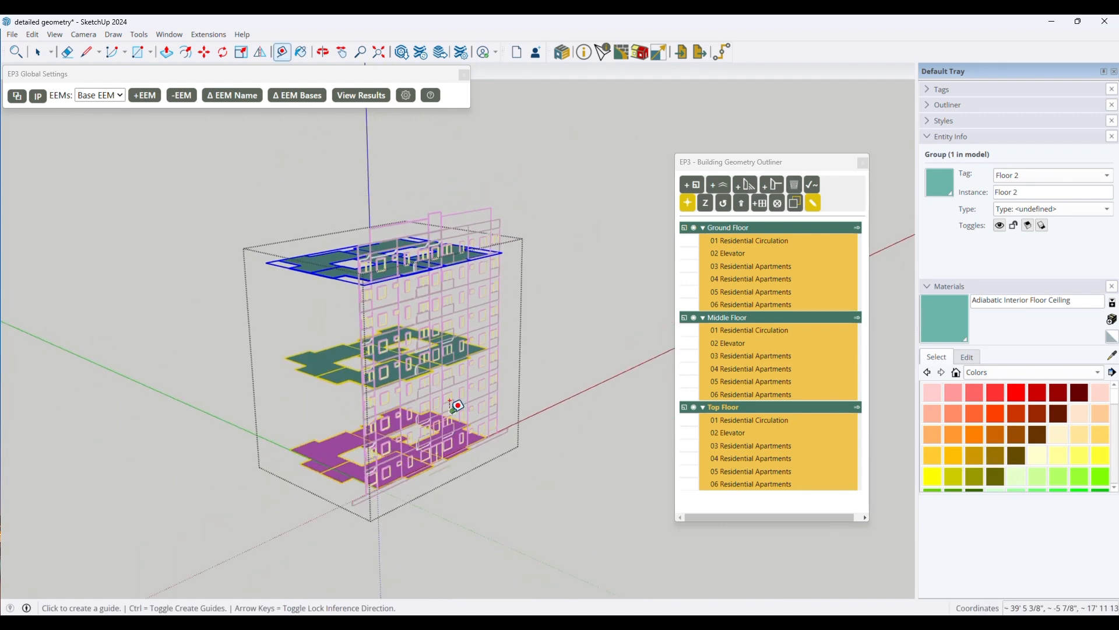
pyautogui.scroll(4, 506, 446)
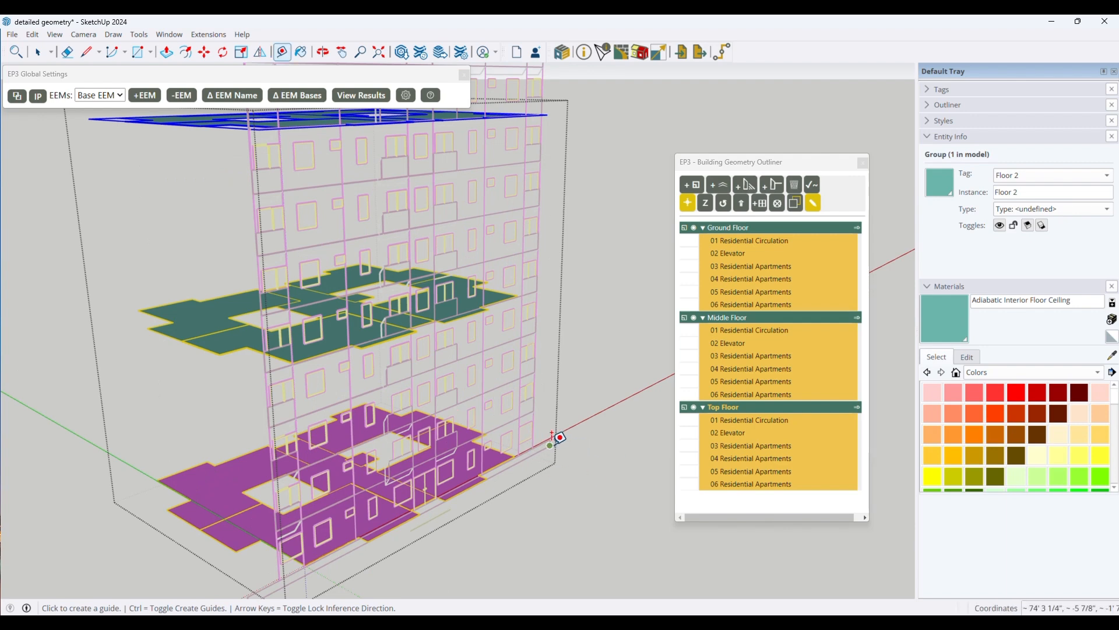
pyautogui.click(518, 466)
pyautogui.scroll(-3, 517, 467)
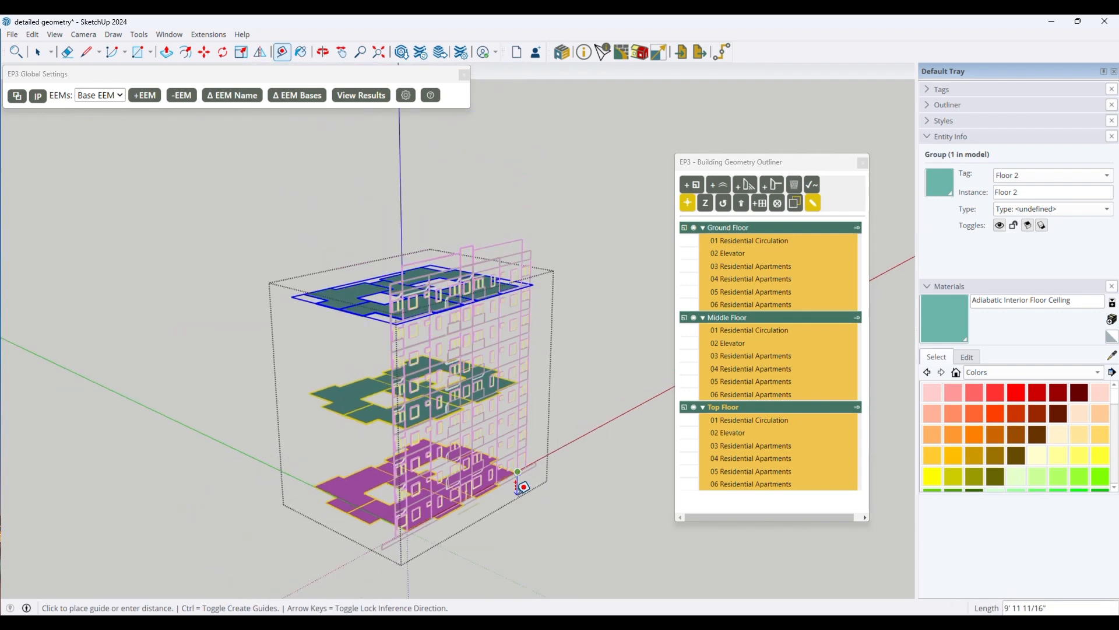
pyautogui.scroll(3, 508, 232)
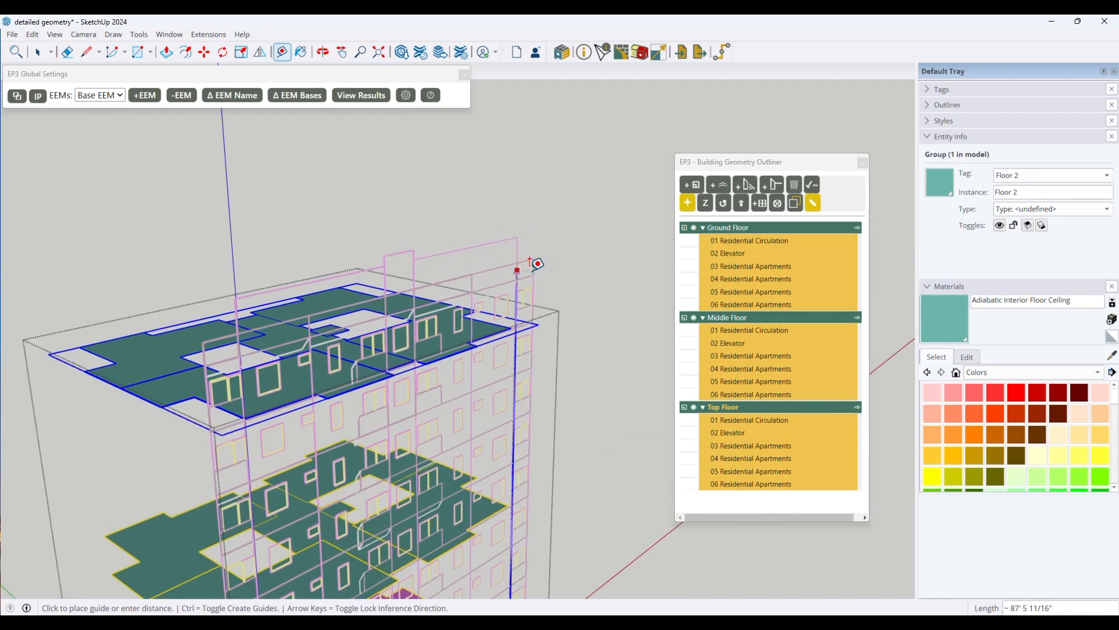
pyautogui.press('Escape')
pyautogui.press('space')
pyautogui.scroll(-1, 630, 244)
pyautogui.scroll(-3, 630, 243)
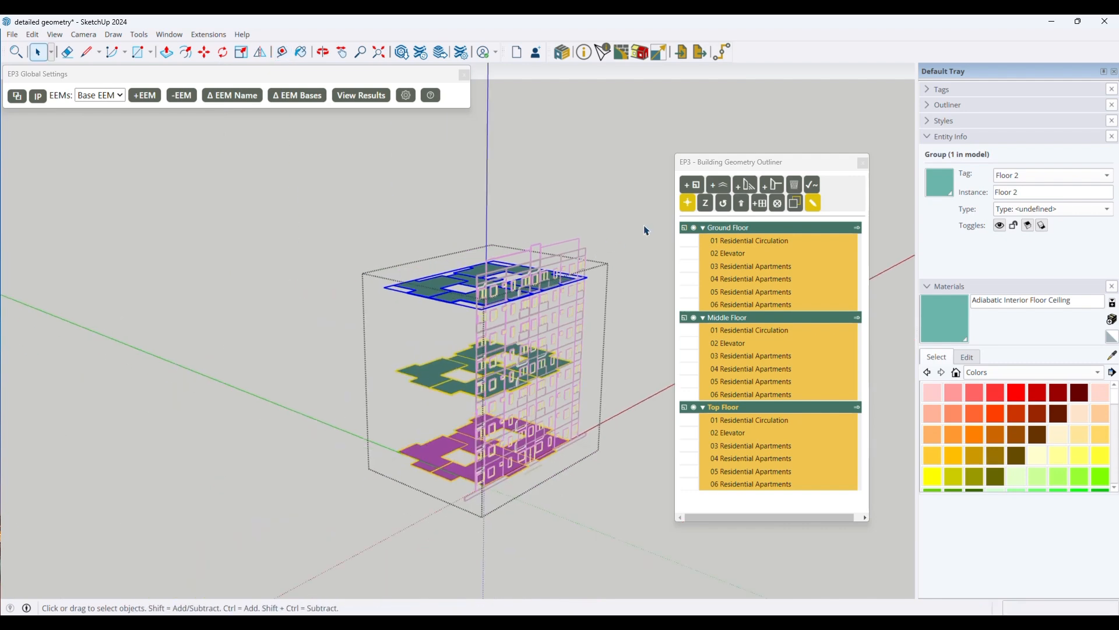
# - Add a roof named Roof copied from the Top Floor, raised to the measured roof elevation, with 0.0 overhang and 0.0 angle
pyautogui.click(719, 184)
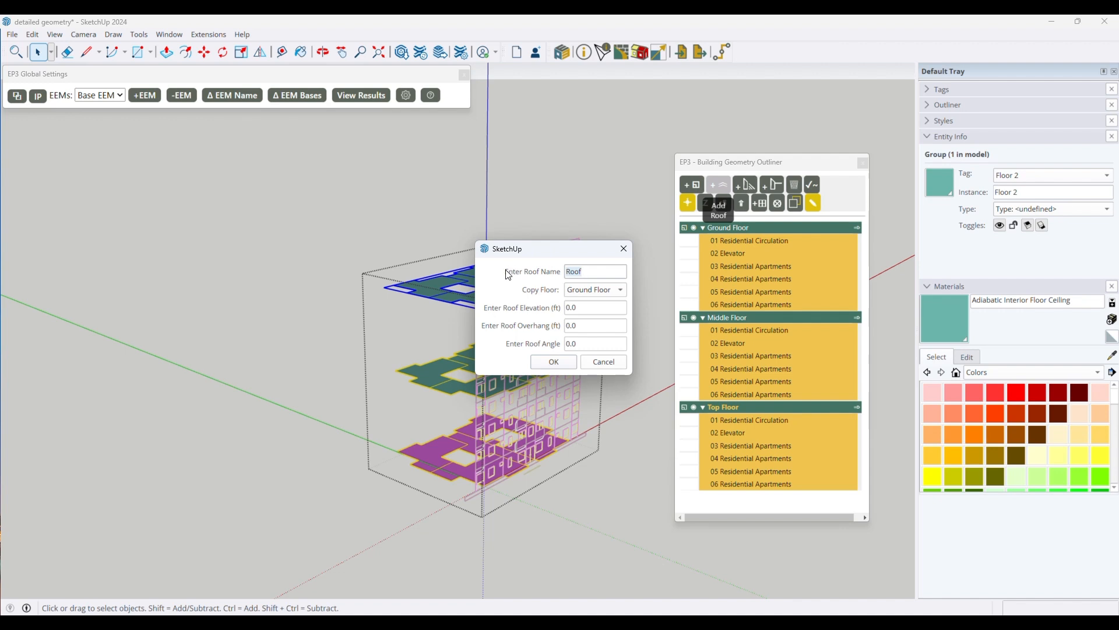
pyautogui.click(594, 291)
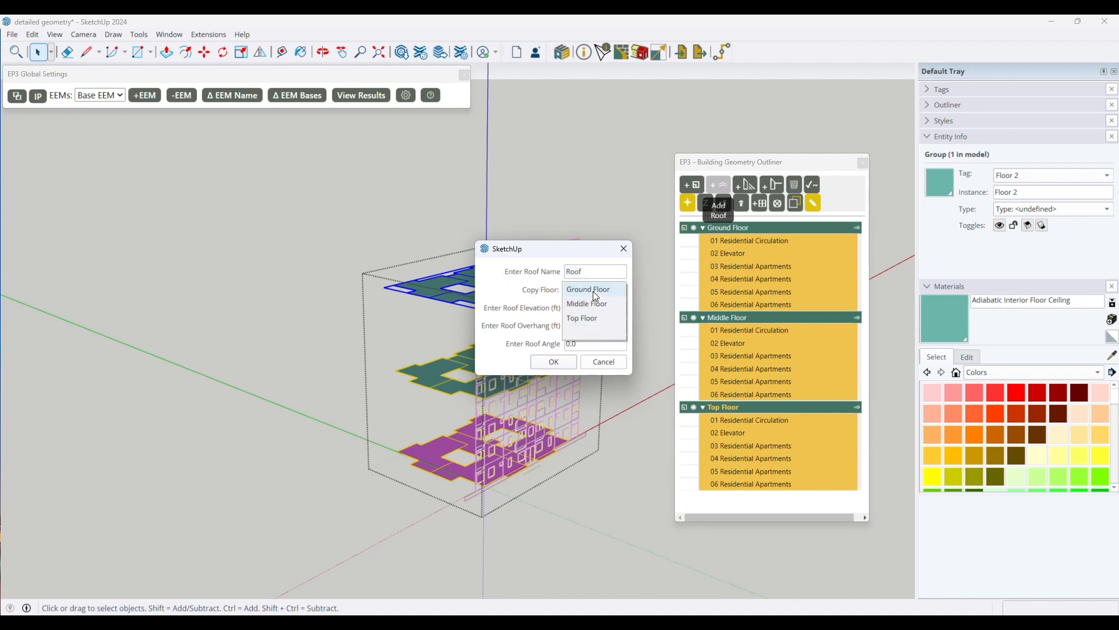
pyautogui.click(597, 321)
pyautogui.moveTo(599, 308); pyautogui.dragTo(486, 317)
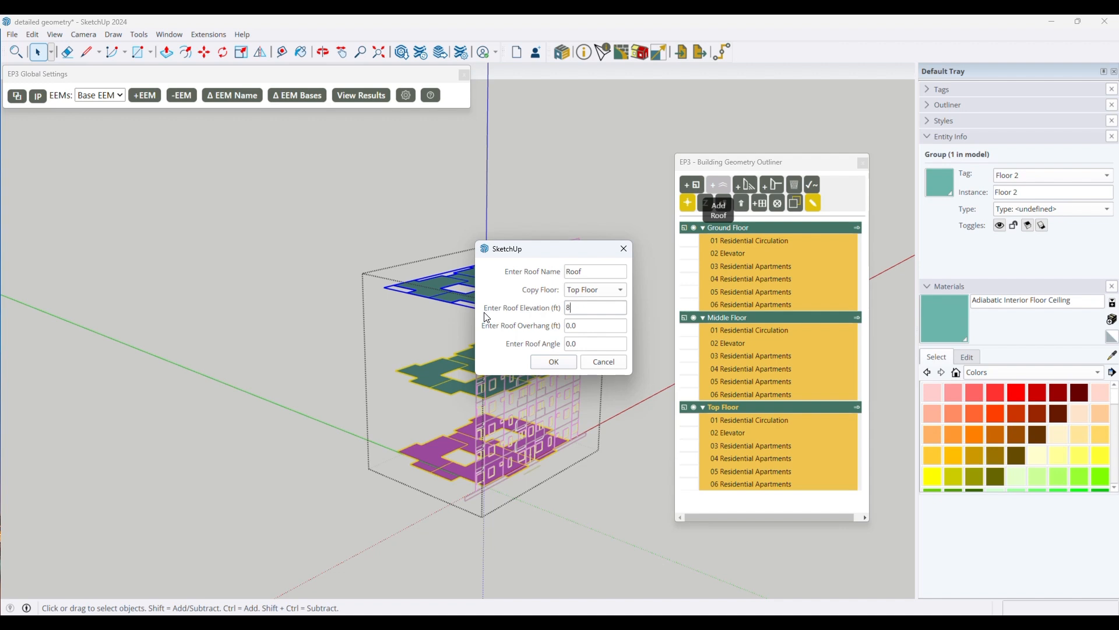
pyautogui.press('Tab')
pyautogui.click(544, 361)
# - Copy the Roof group straight down by about 38', using matching Top Floor and Middle Floor corners as reference points
pyautogui.click(449, 277)
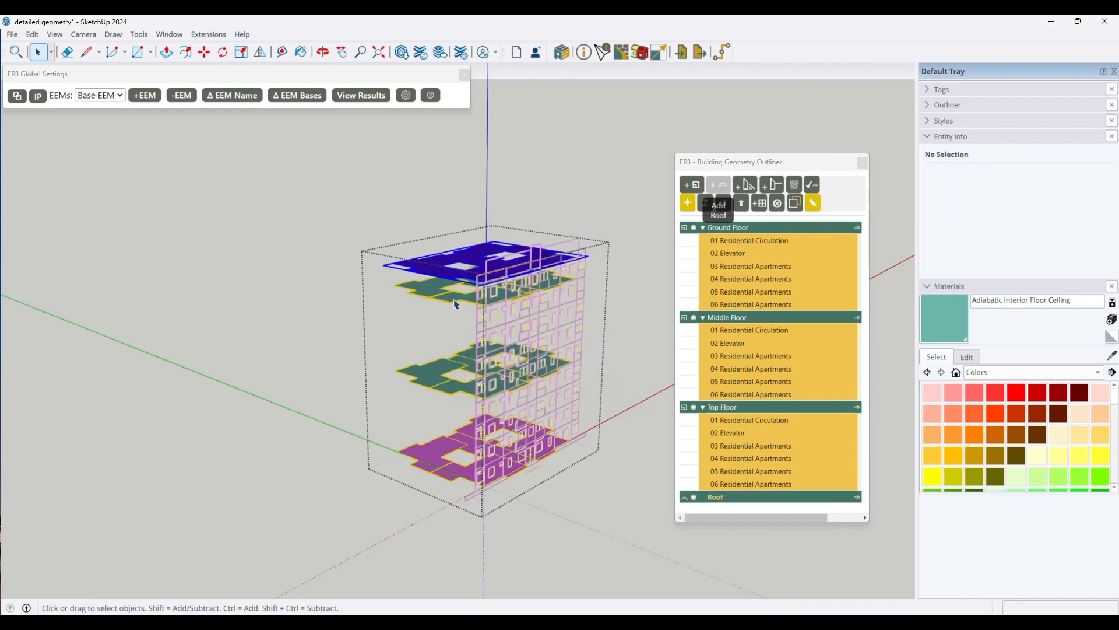
pyautogui.scroll(2, 456, 291)
pyautogui.scroll(-2, 288, 274)
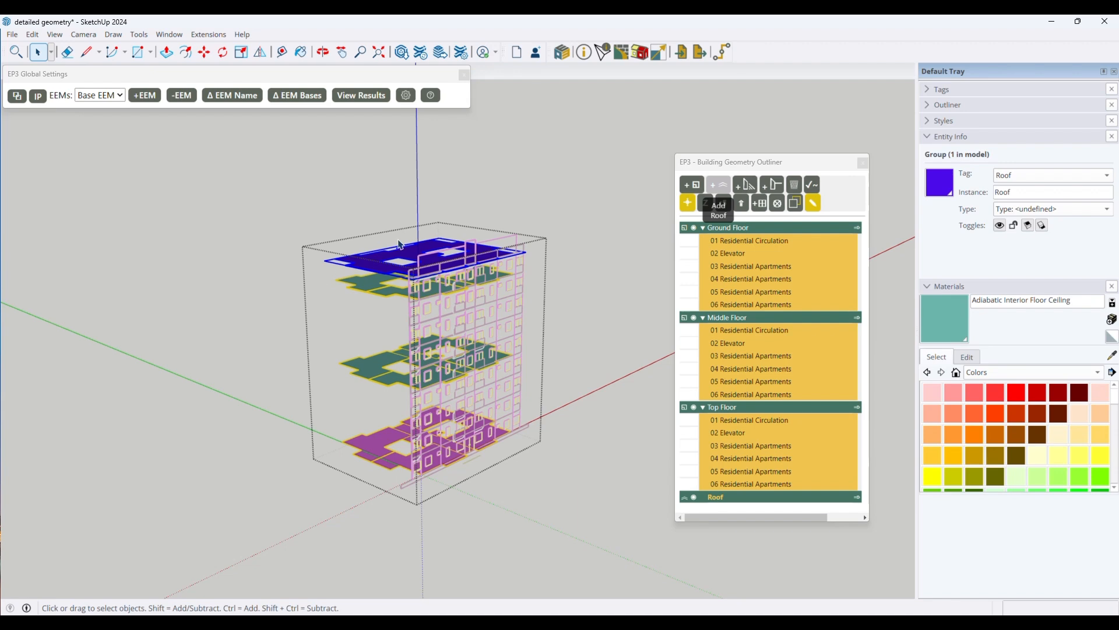
pyautogui.scroll(3, 385, 270)
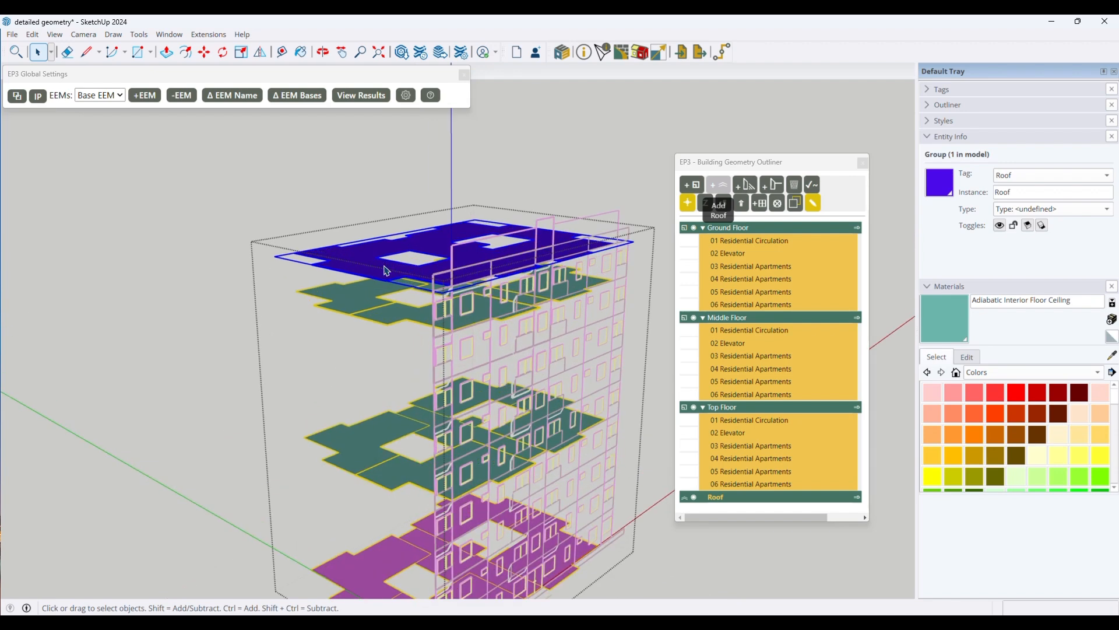
pyautogui.press('m')
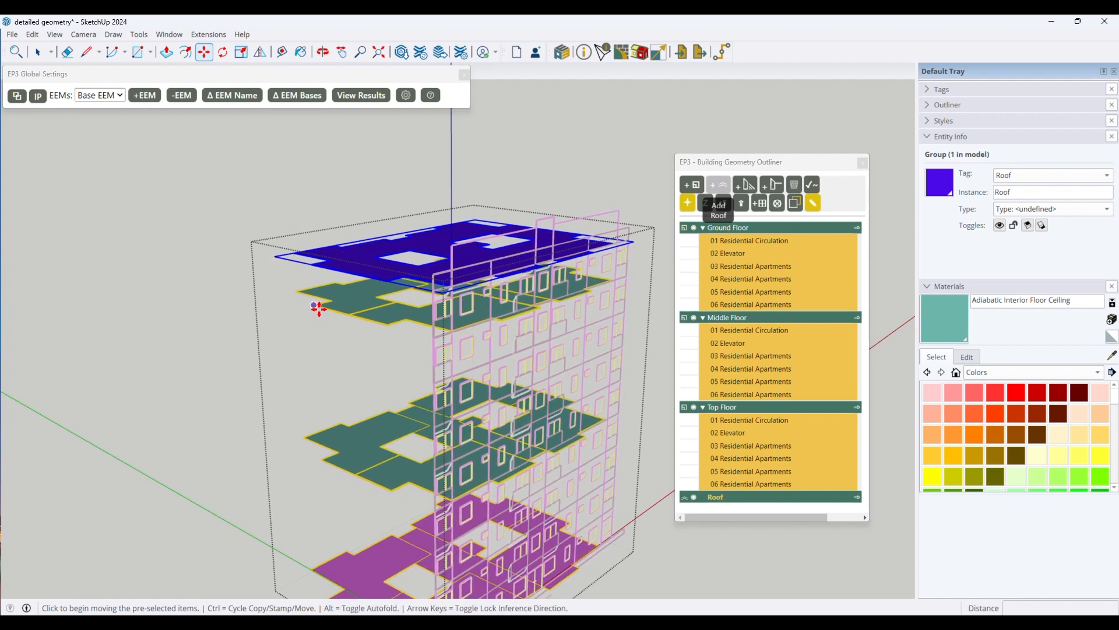
pyautogui.press('ctrl')
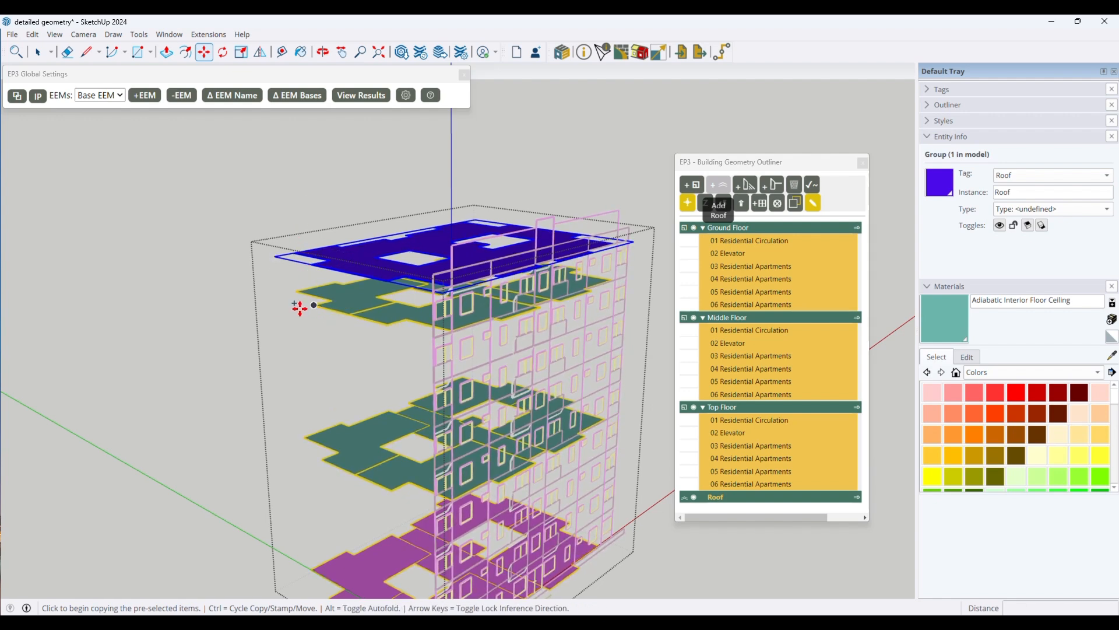
pyautogui.click(314, 304)
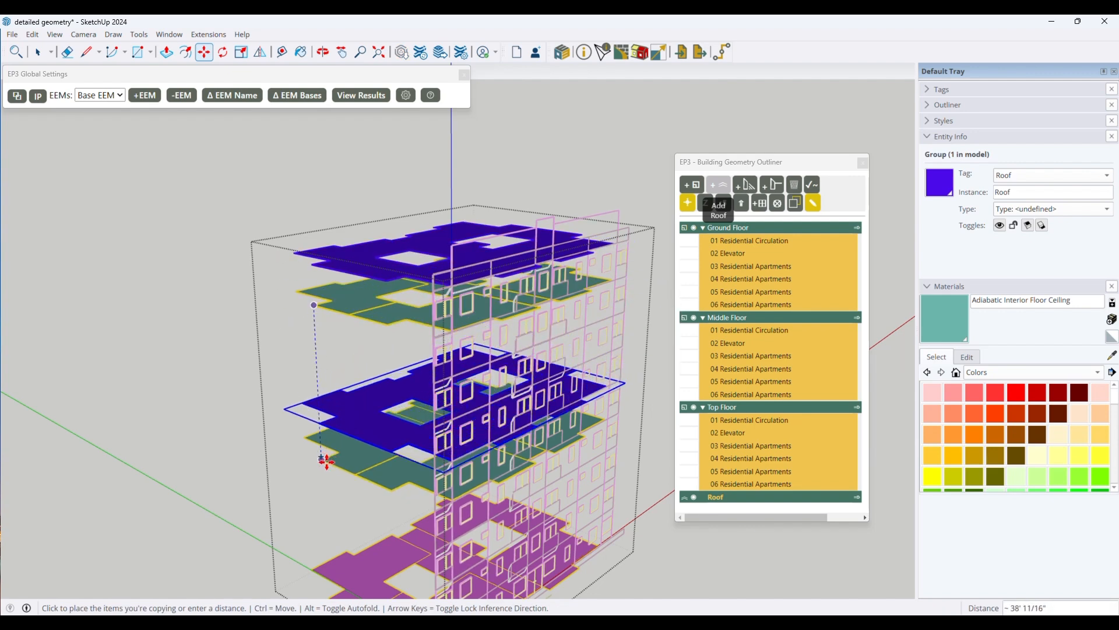
pyautogui.click(326, 460)
pyautogui.scroll(-5, 376, 315)
pyautogui.scroll(1, 386, 337)
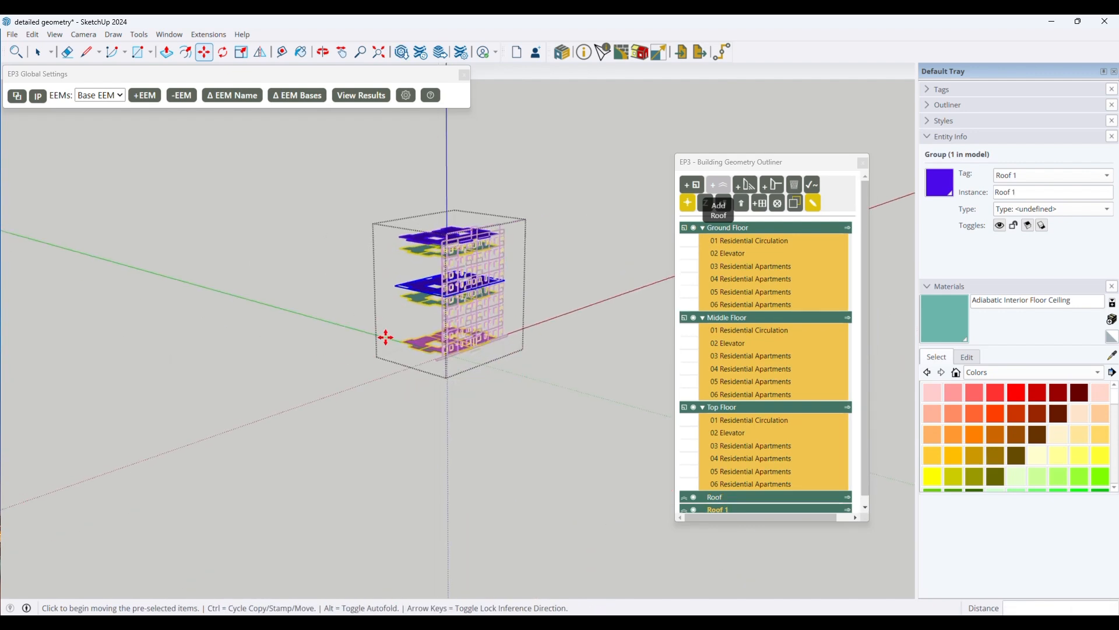
# - Copy Roof 1 downward above the Ground Floor, using matching Middle Floor and Ground Floor corners as reference points
pyautogui.scroll(2, 385, 337)
pyautogui.press('ctrl')
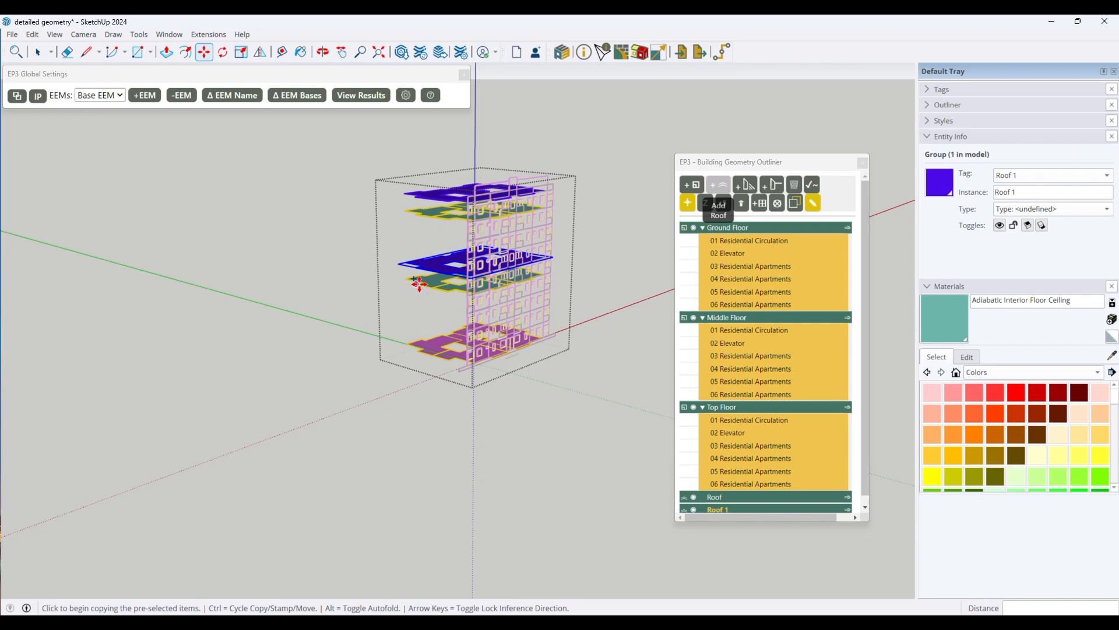
pyautogui.click(416, 284)
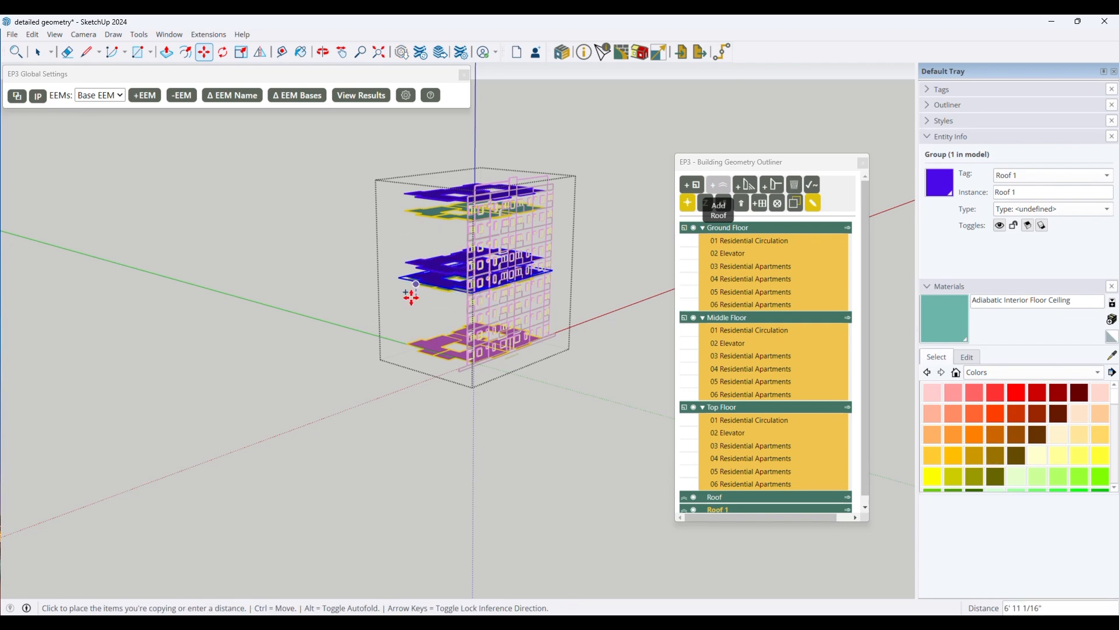
pyautogui.click(420, 350)
pyautogui.press('space')
pyautogui.scroll(2, 461, 324)
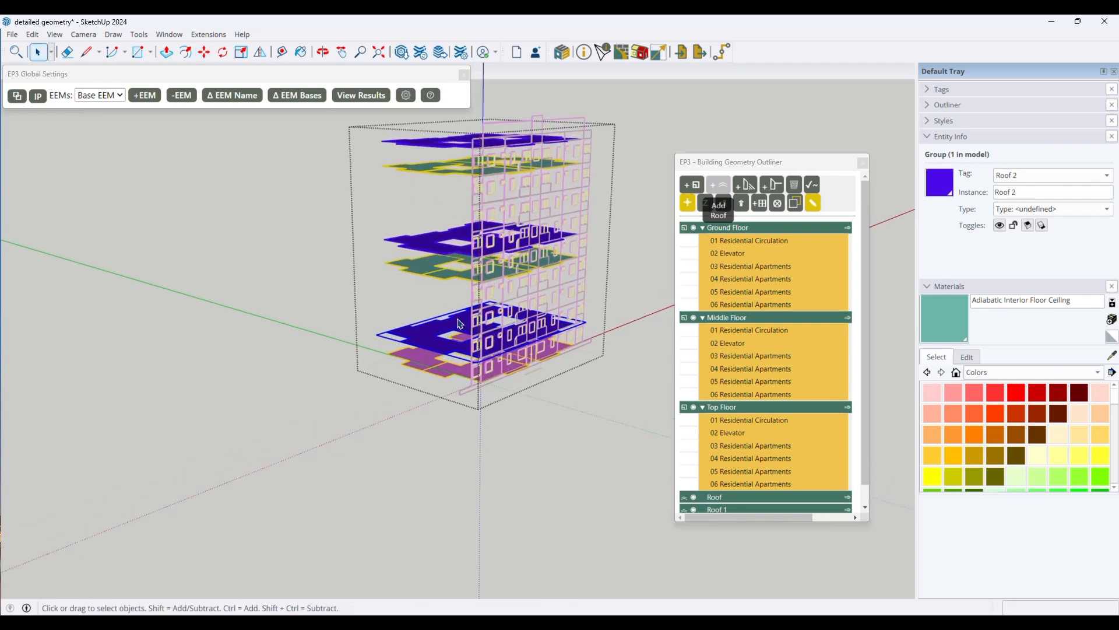
# - Paint the roof groups above the Middle Floor and Ground Floor with the Adiabatic Interior Floor Ceiling construction
pyautogui.scroll(1, 460, 324)
pyautogui.click(426, 236)
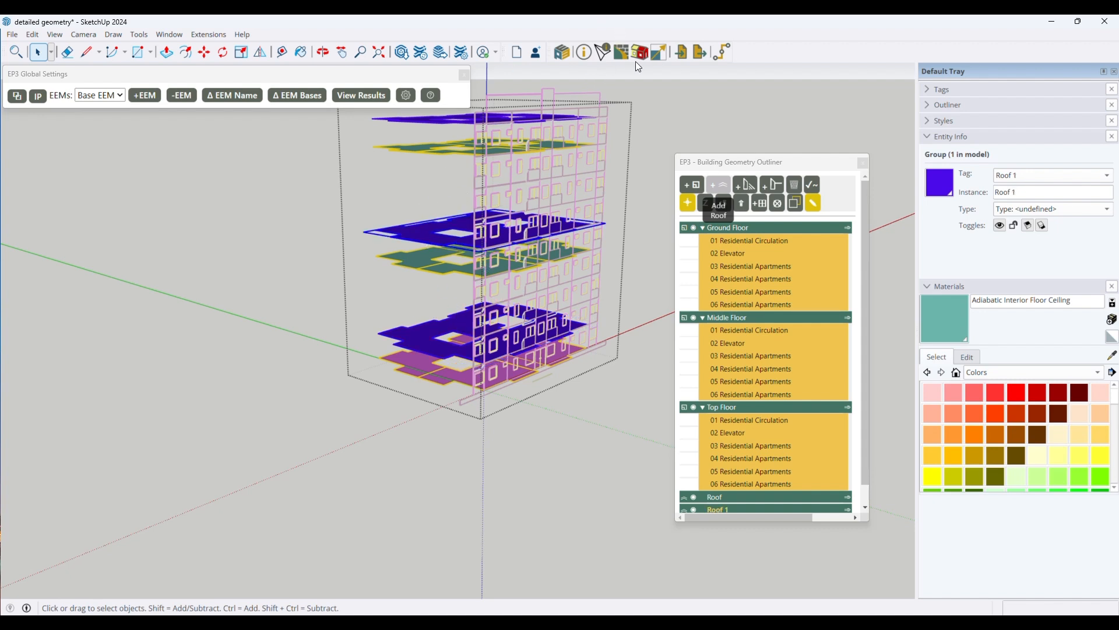
pyautogui.click(300, 54)
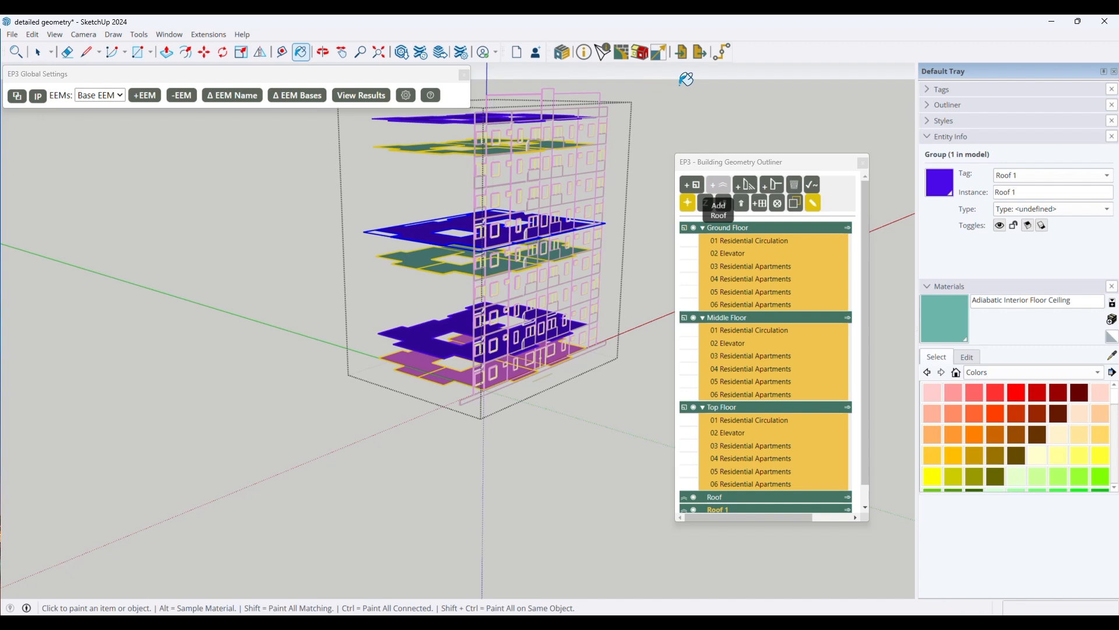
pyautogui.click(621, 53)
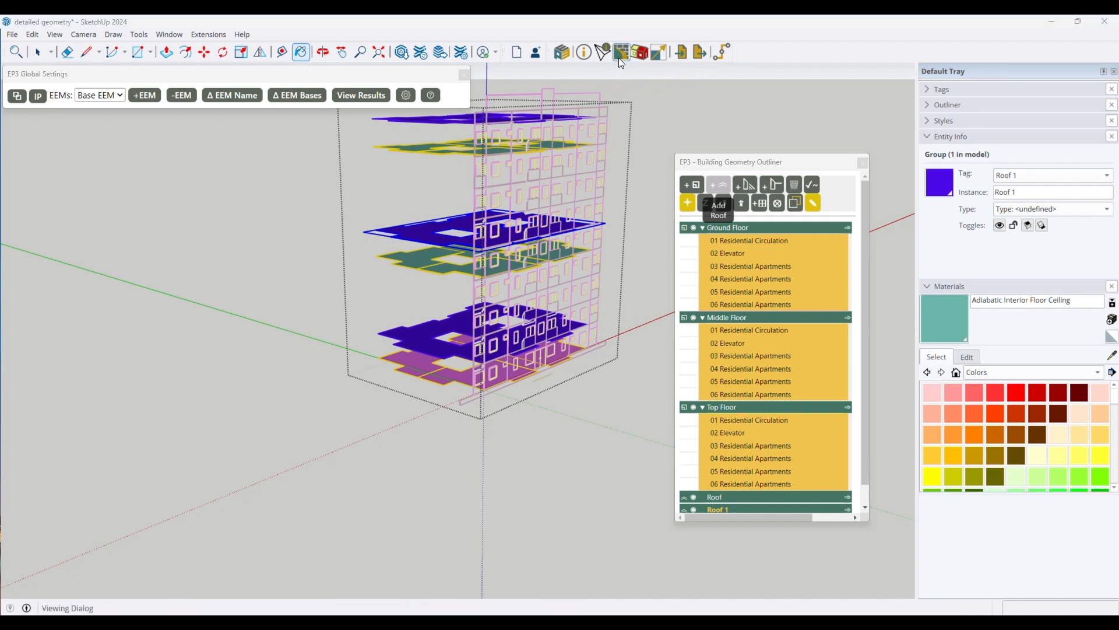
pyautogui.moveTo(414, 228); pyautogui.dragTo(818, 179)
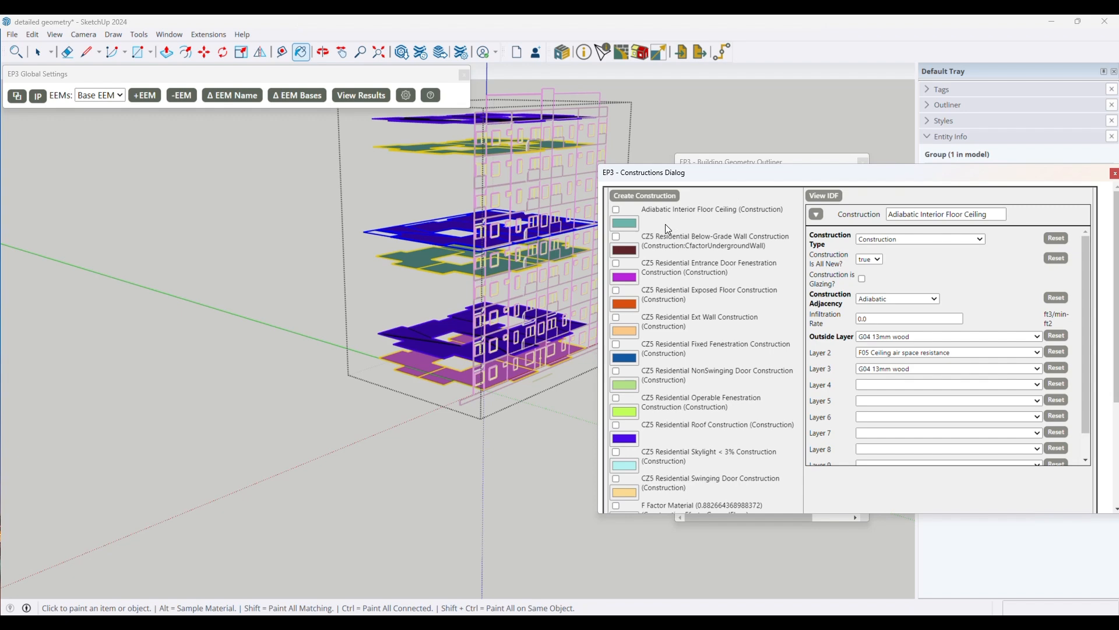
pyautogui.click(432, 224)
pyautogui.click(430, 338)
pyautogui.press('space')
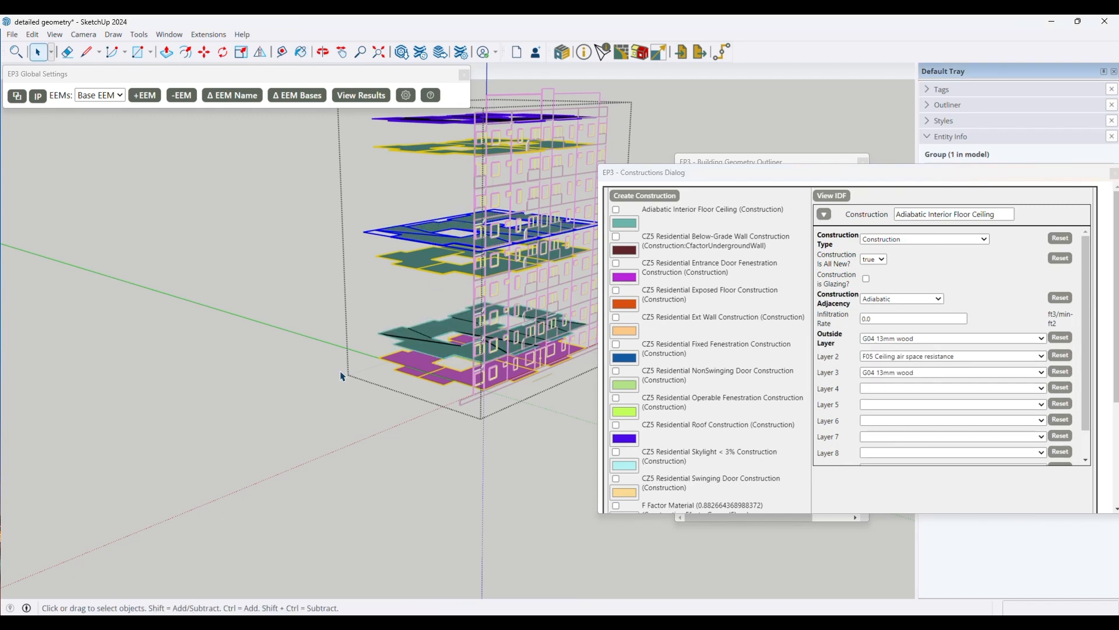
# - Leave the building group, close the Constructions Dialog and save the detailed geometry model
pyautogui.scroll(-3, 331, 429)
pyautogui.scroll(3, 389, 197)
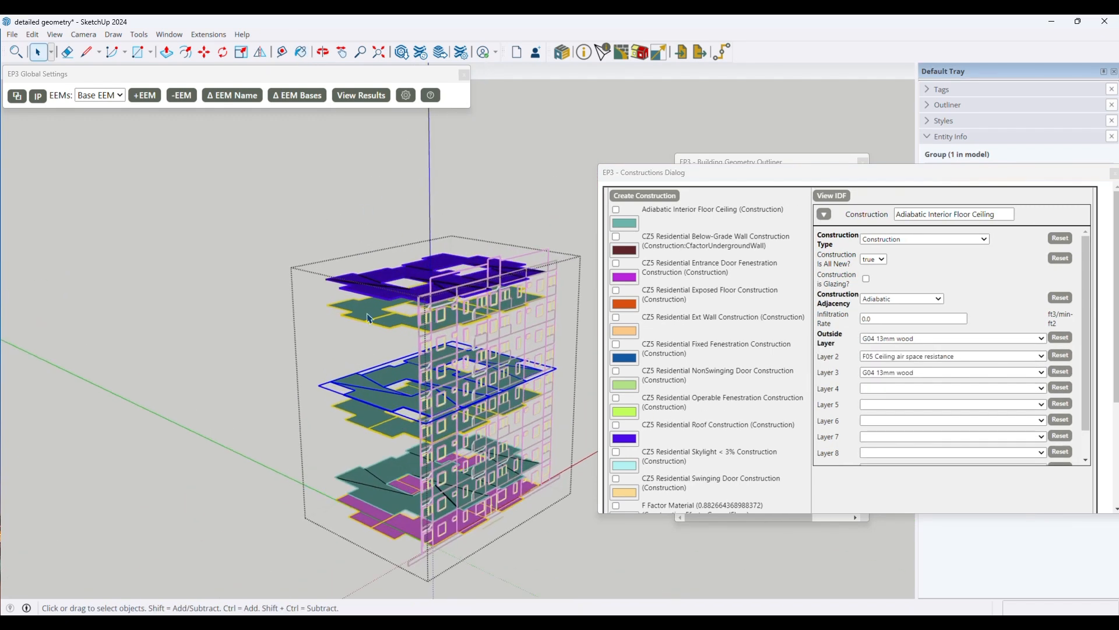
pyautogui.click(264, 365)
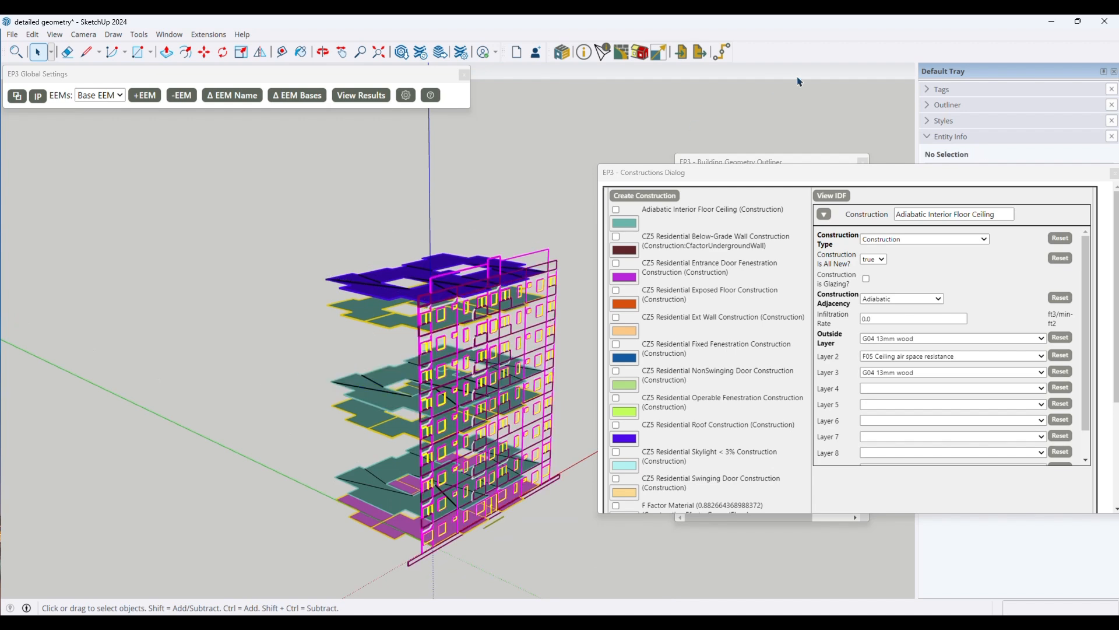
pyautogui.moveTo(1026, 178); pyautogui.dragTo(879, 204)
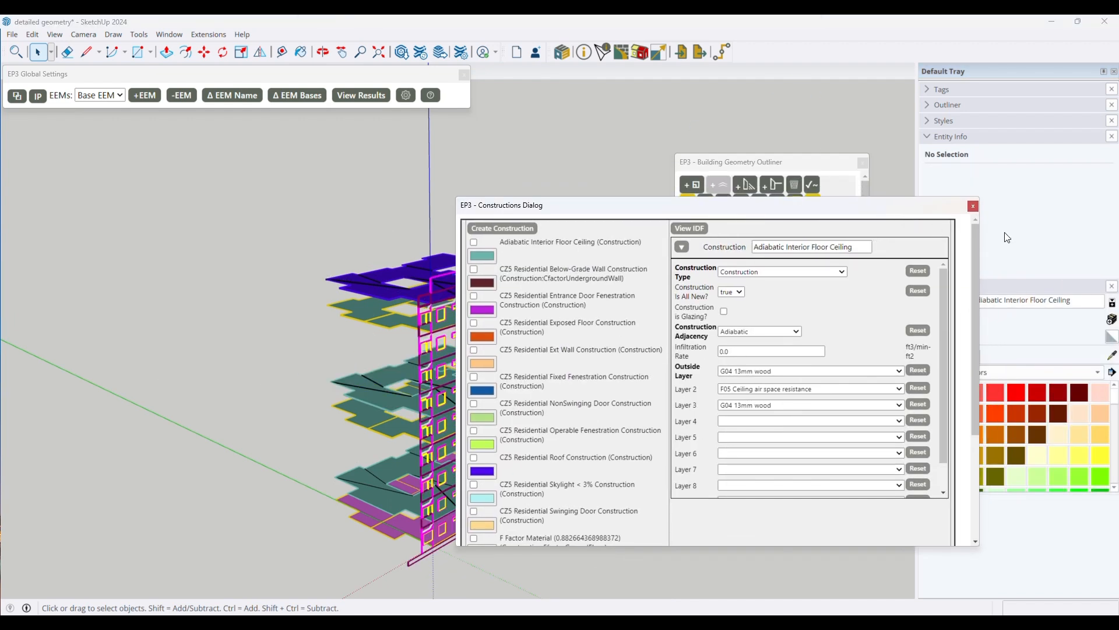
pyautogui.click(974, 205)
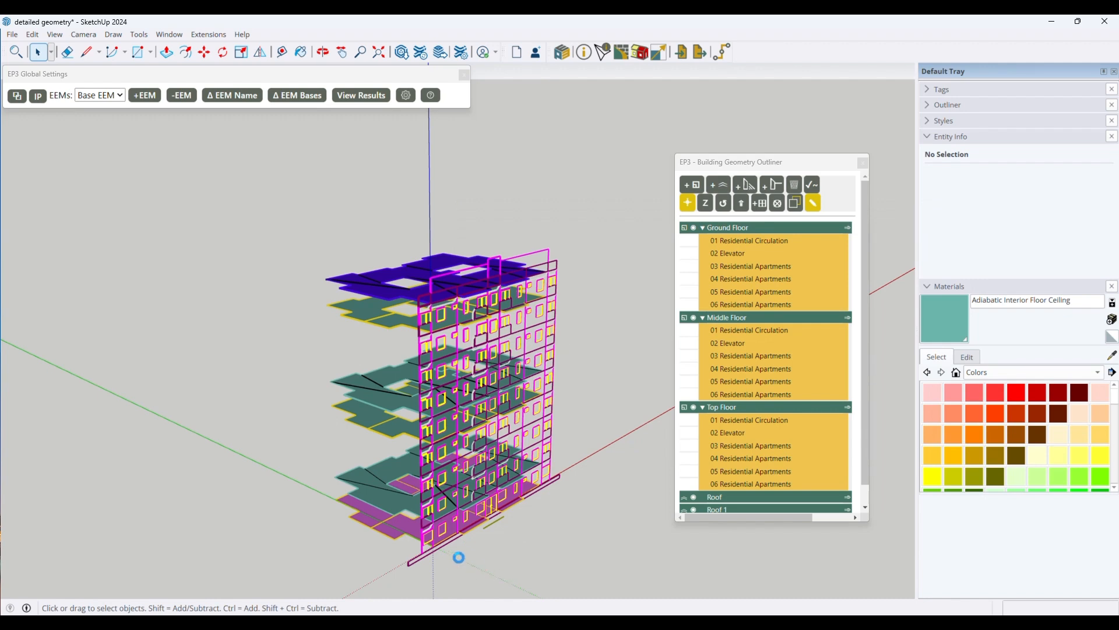
pyautogui.hotkey('ctrl', 's')
# - Generate walls for all floors, with Intersect Roofs with Walls set to Yes
pyautogui.moveTo(351, 346); pyautogui.dragTo(422, 320, button='middle')
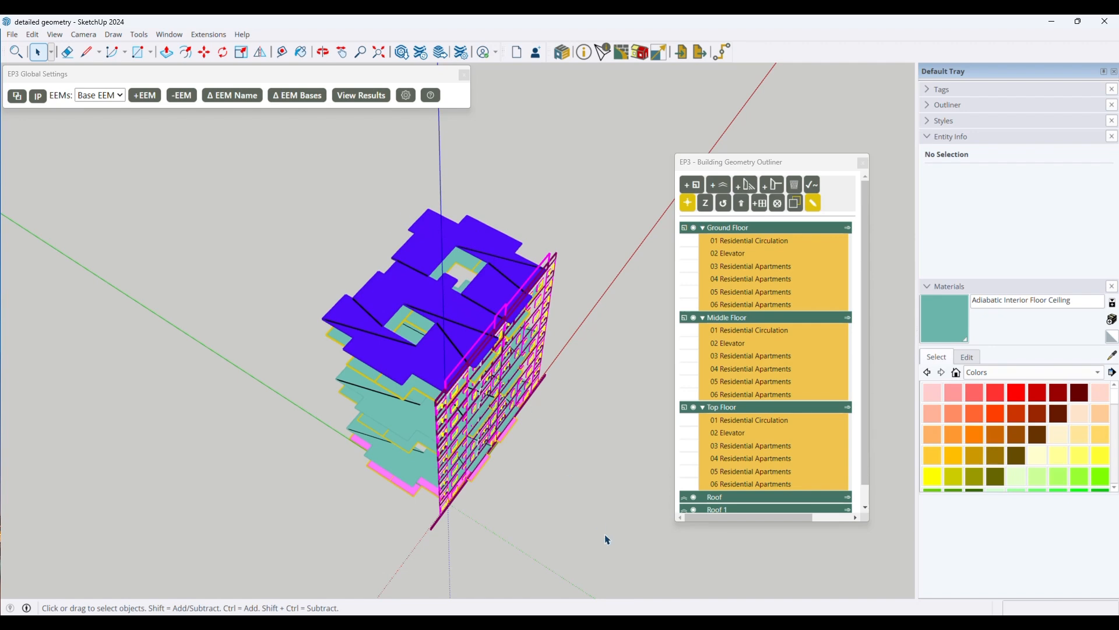
pyautogui.moveTo(557, 517)
pyautogui.mouseDown(button='middle')
pyautogui.moveTo(520, 519)
pyautogui.moveTo(560, 235)
pyautogui.moveTo(577, 367)
pyautogui.moveTo(559, 268)
pyautogui.mouseUp(button='middle')
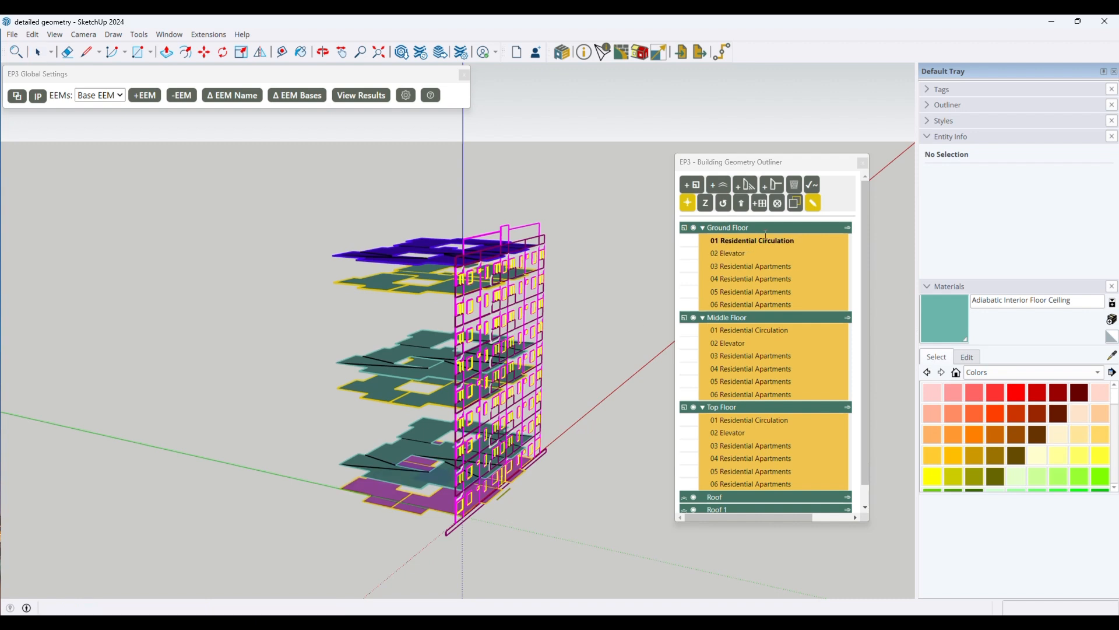
pyautogui.click(744, 206)
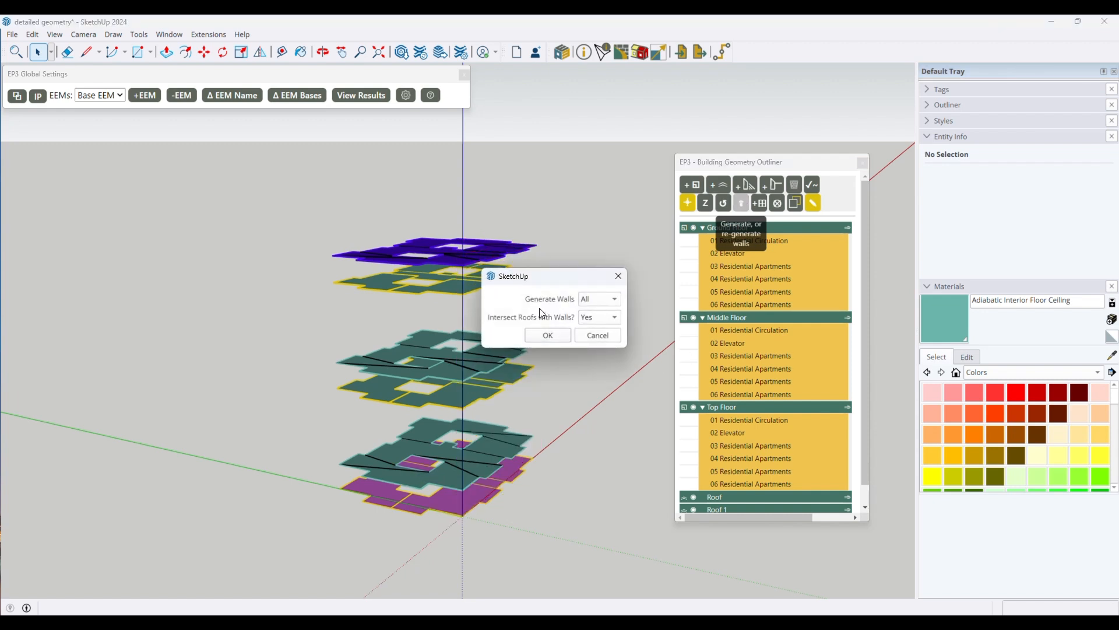
pyautogui.click(615, 299)
pyautogui.click(534, 307)
pyautogui.click(551, 336)
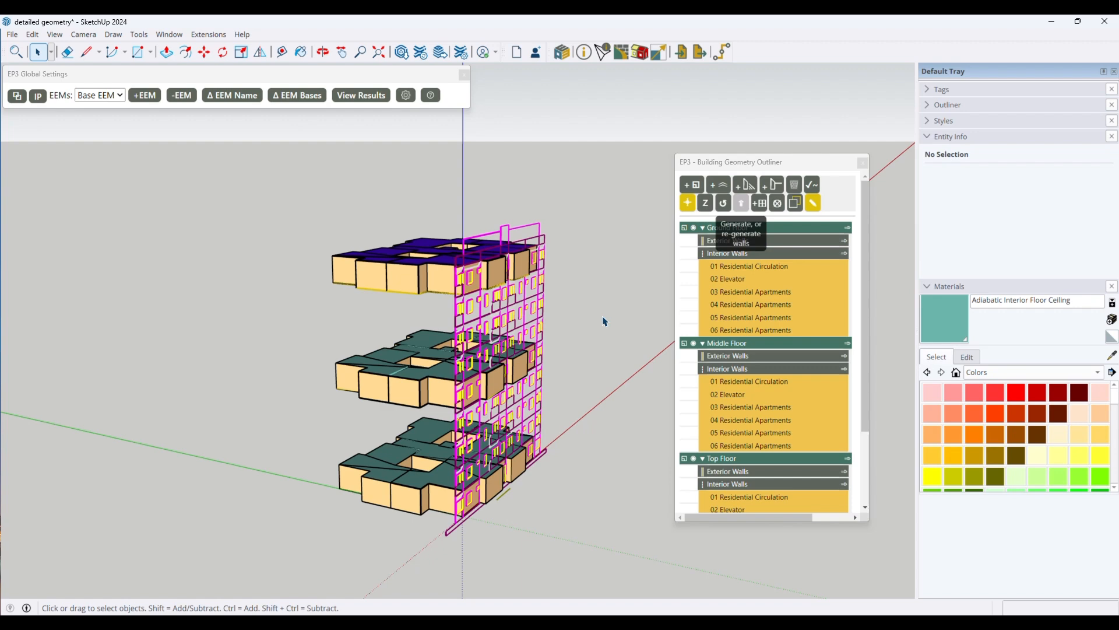
pyautogui.click(396, 398)
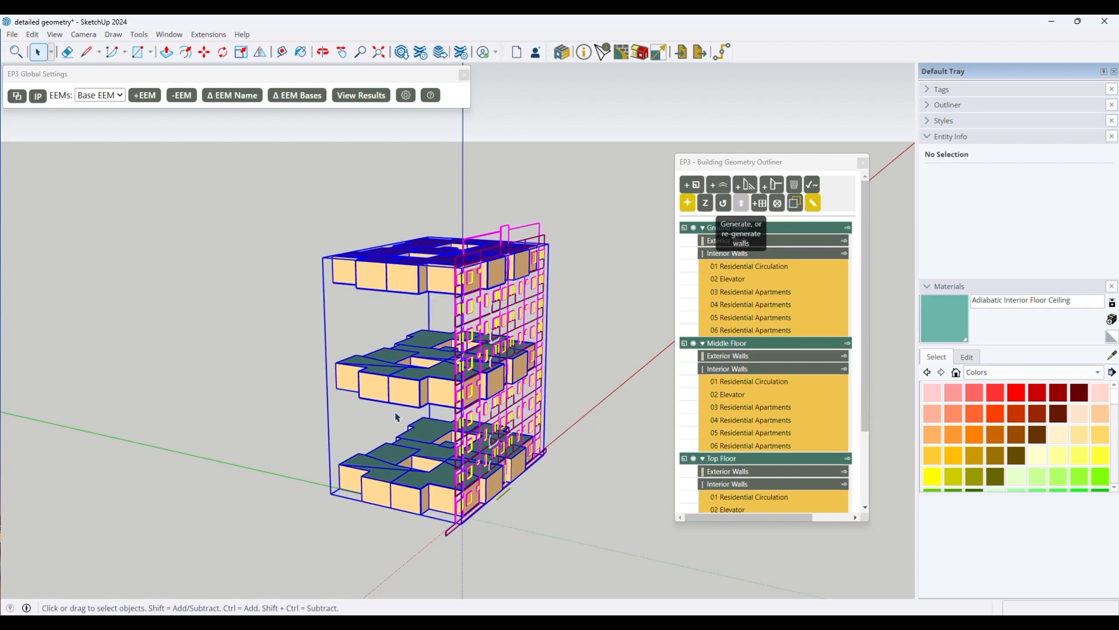
# - Open the Constructions Dialog and change the CZ5 Residential Ext Wall Construction colour to bright red
pyautogui.press('o')
pyautogui.moveTo(428, 455); pyautogui.dragTo(564, 614)
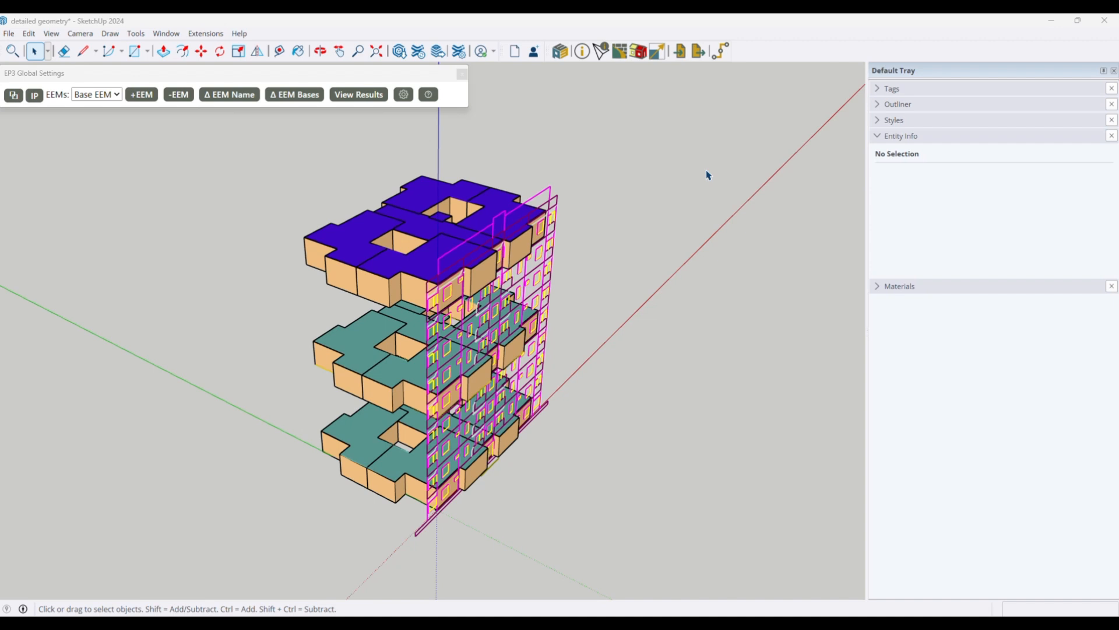
pyautogui.click(620, 56)
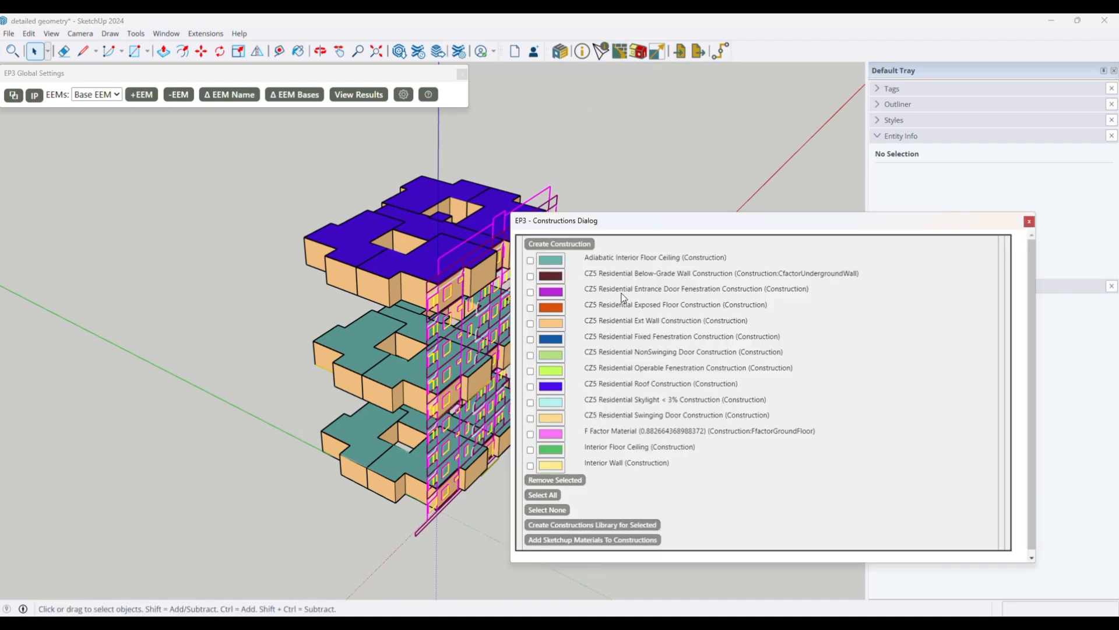
pyautogui.moveTo(639, 226); pyautogui.dragTo(659, 114)
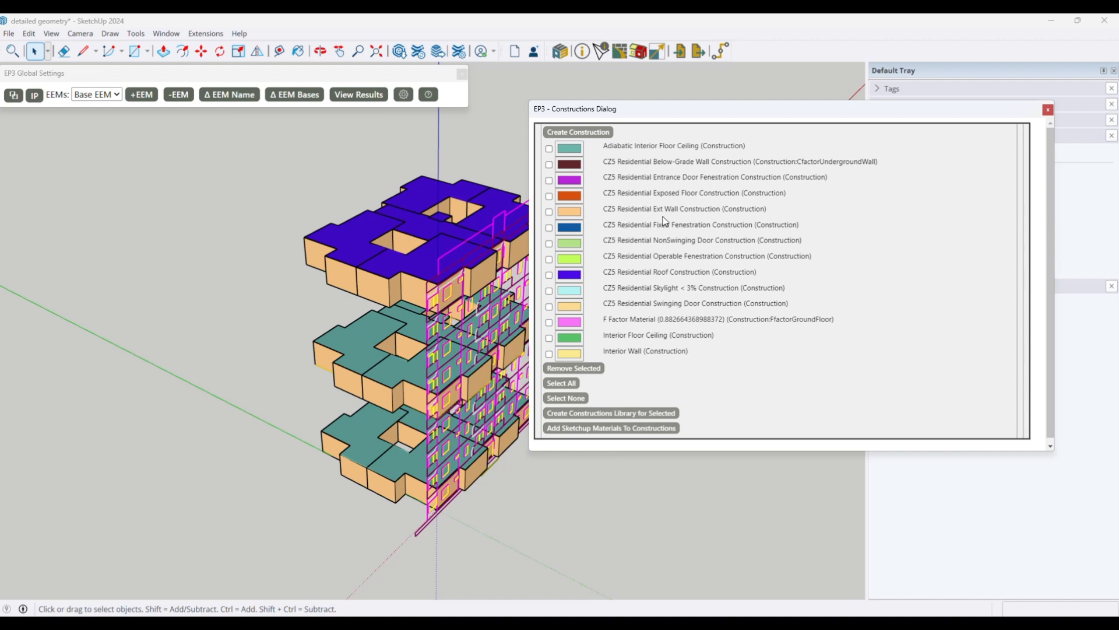
pyautogui.click(568, 212)
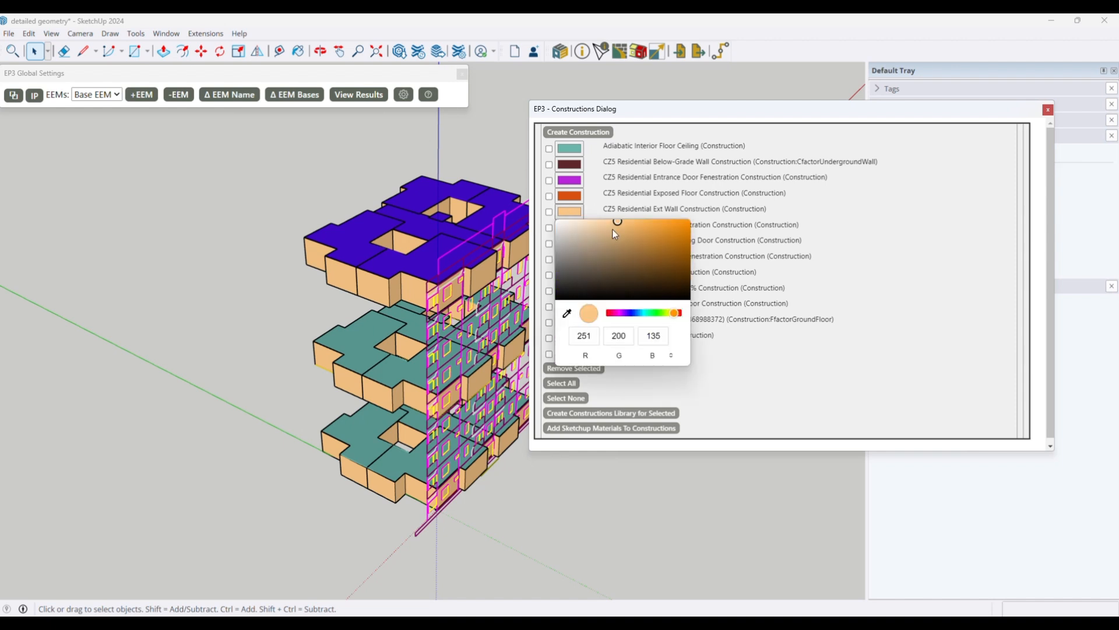
pyautogui.moveTo(674, 313); pyautogui.dragTo(609, 317)
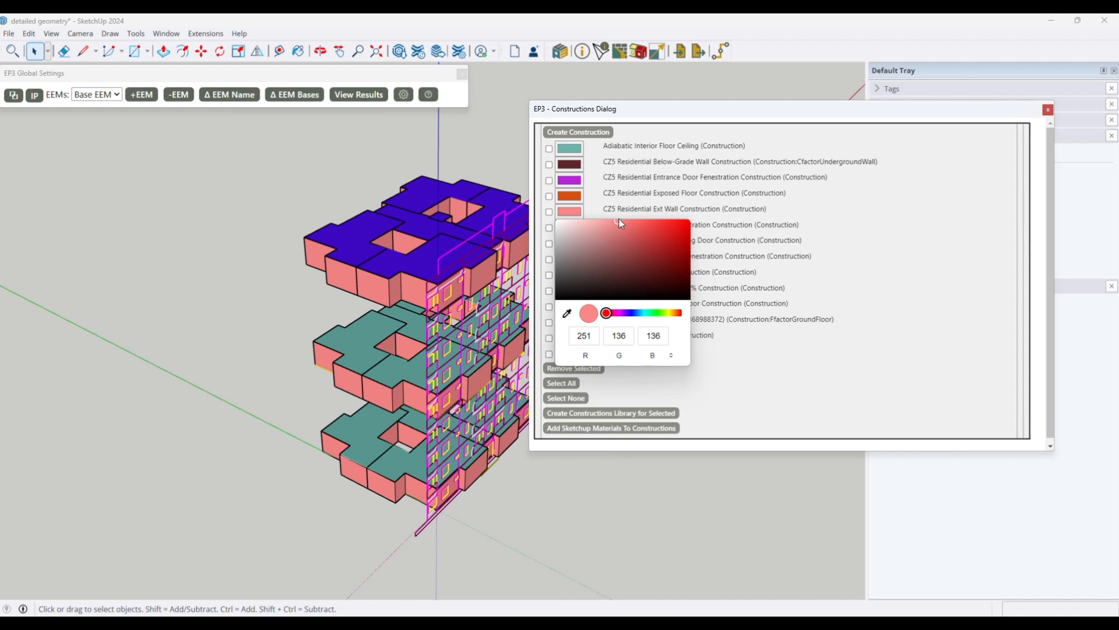
pyautogui.moveTo(622, 224); pyautogui.dragTo(677, 218)
pyautogui.click(933, 292)
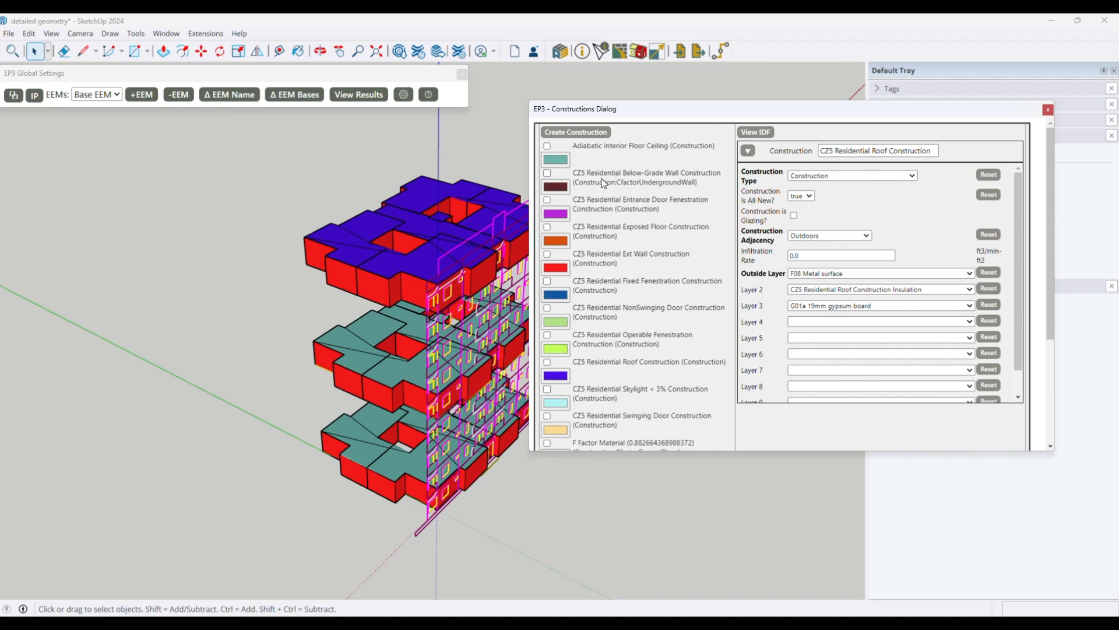
# - Change the CZ5 Residential Roof Construction colour to dark maroon and close the Constructions Dialog
pyautogui.scroll(-2, 616, 357)
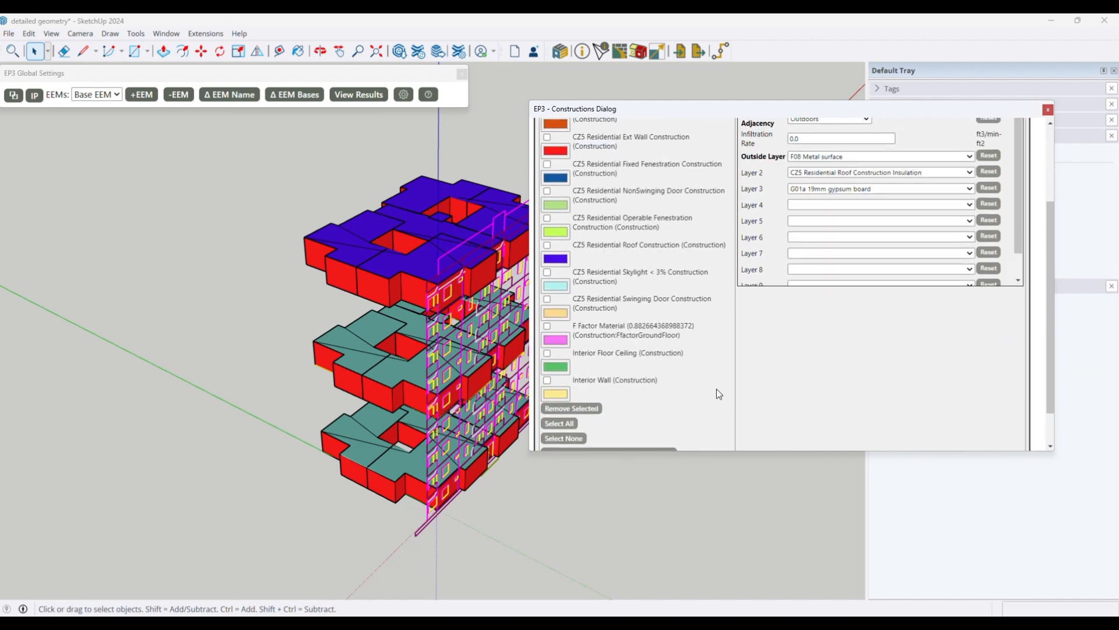
pyautogui.click(566, 261)
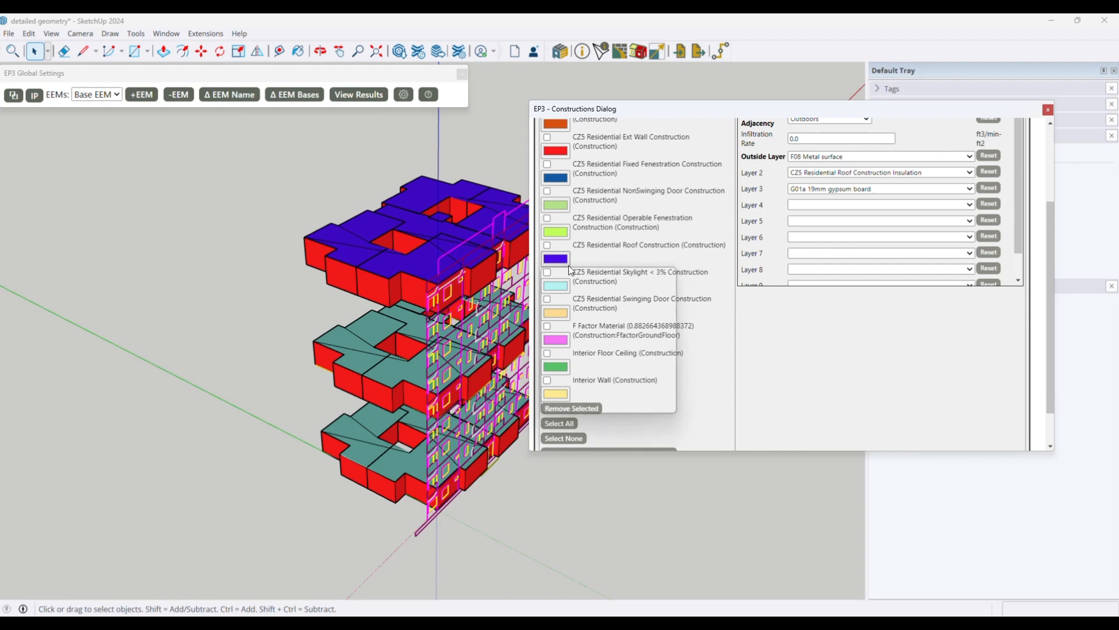
pyautogui.moveTo(610, 360)
pyautogui.mouseDown()
pyautogui.moveTo(586, 360)
pyautogui.moveTo(599, 371)
pyautogui.mouseUp()
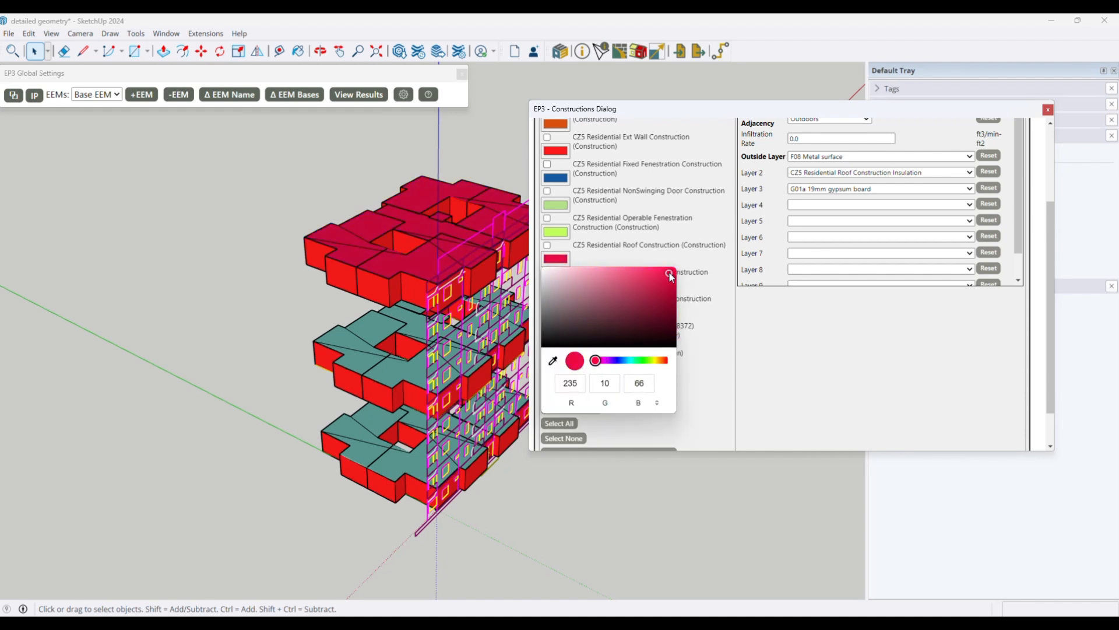
pyautogui.moveTo(671, 277); pyautogui.dragTo(675, 314)
pyautogui.click(772, 402)
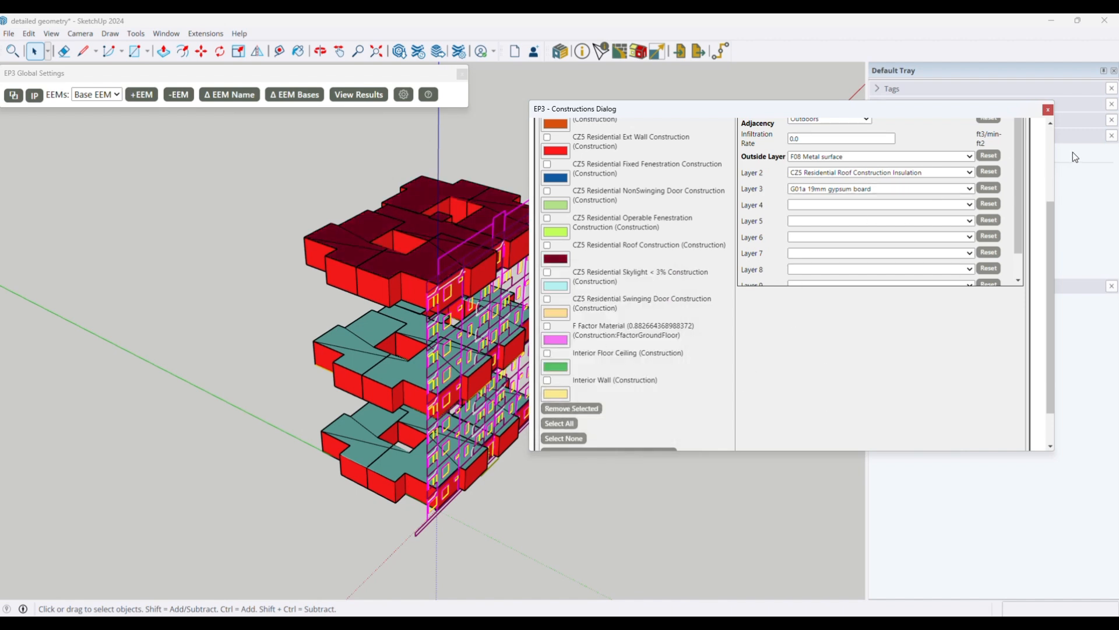
pyautogui.click(1048, 110)
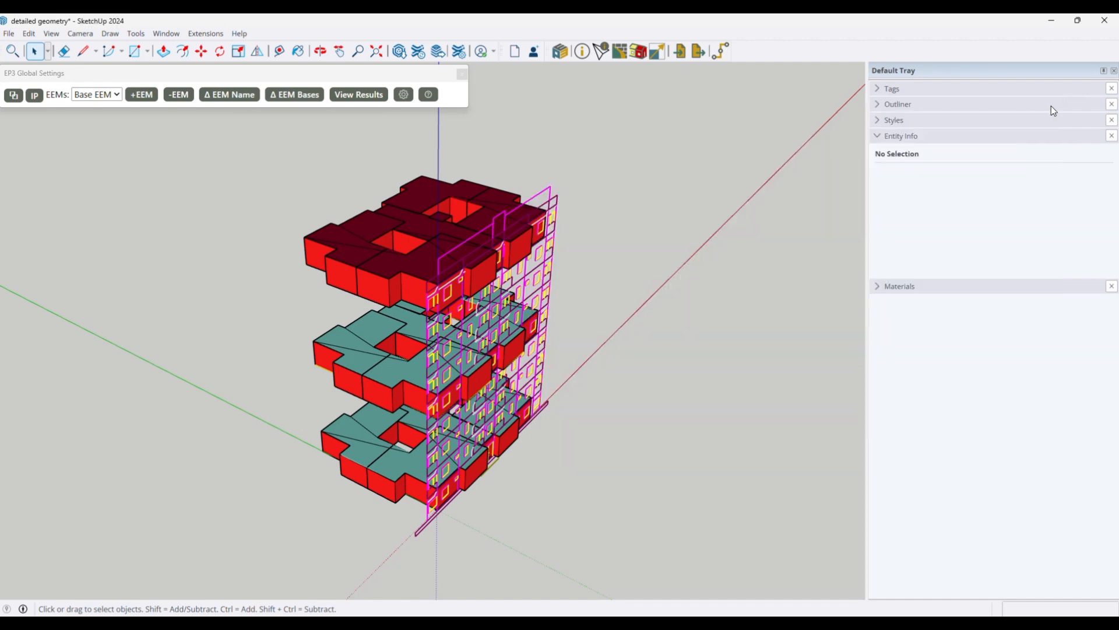
# - Enter the Ground Floor Exterior Walls for editing through the Building Geometry Outliner, with the rest of the model shown
pyautogui.click(376, 269)
pyautogui.scroll(6, 470, 473)
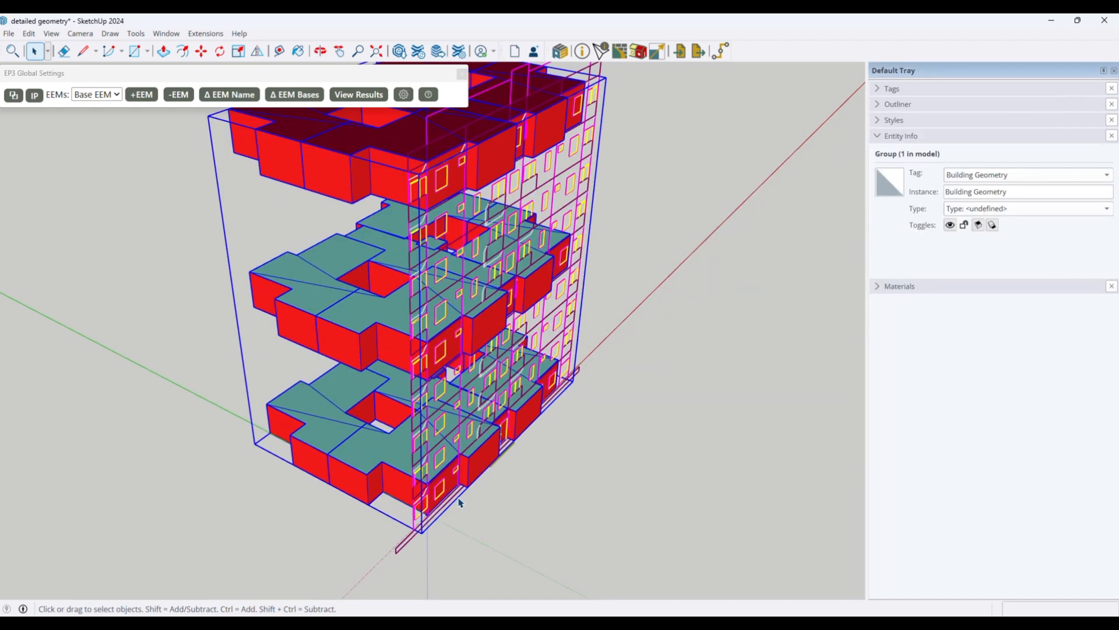
pyautogui.moveTo(477, 516); pyautogui.dragTo(405, 434, button='middle')
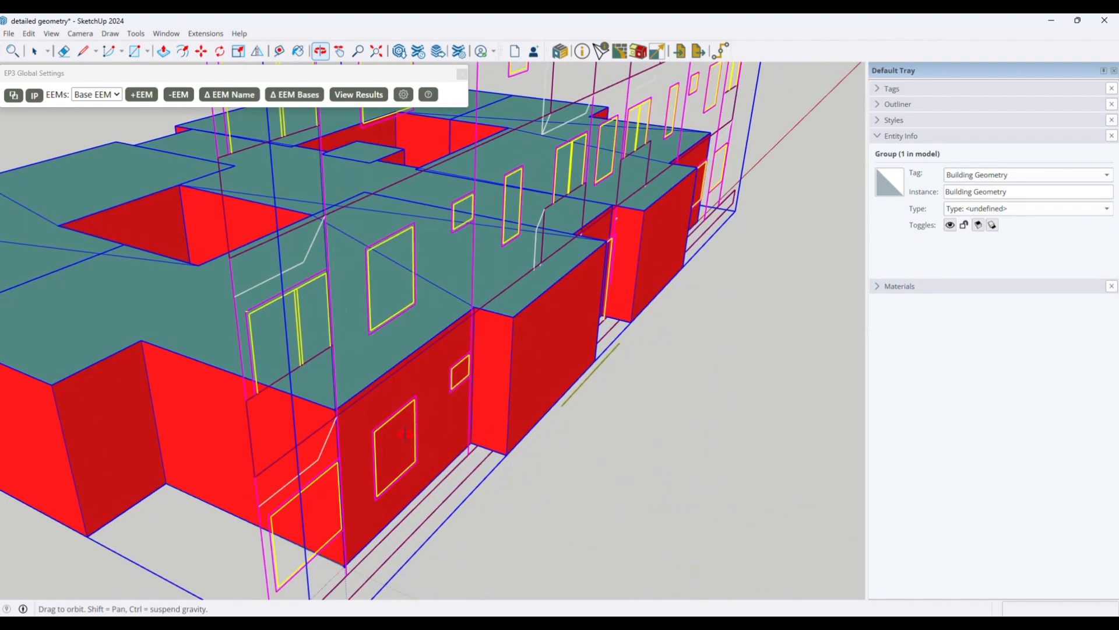
pyautogui.moveTo(519, 415); pyautogui.dragTo(583, 364, button='middle')
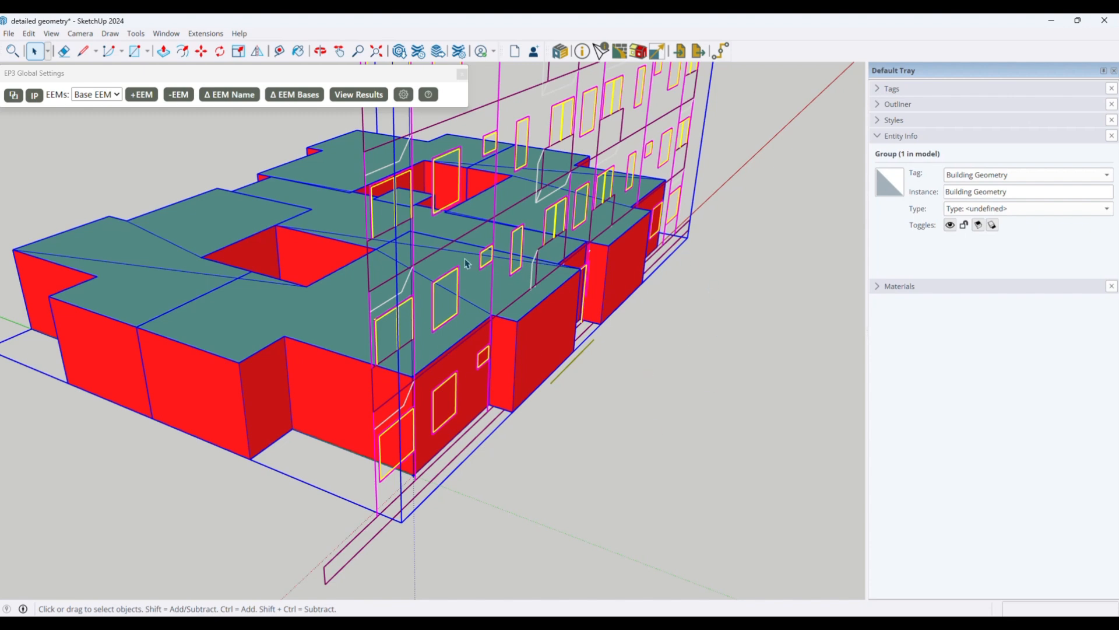
pyautogui.scroll(-3, 470, 291)
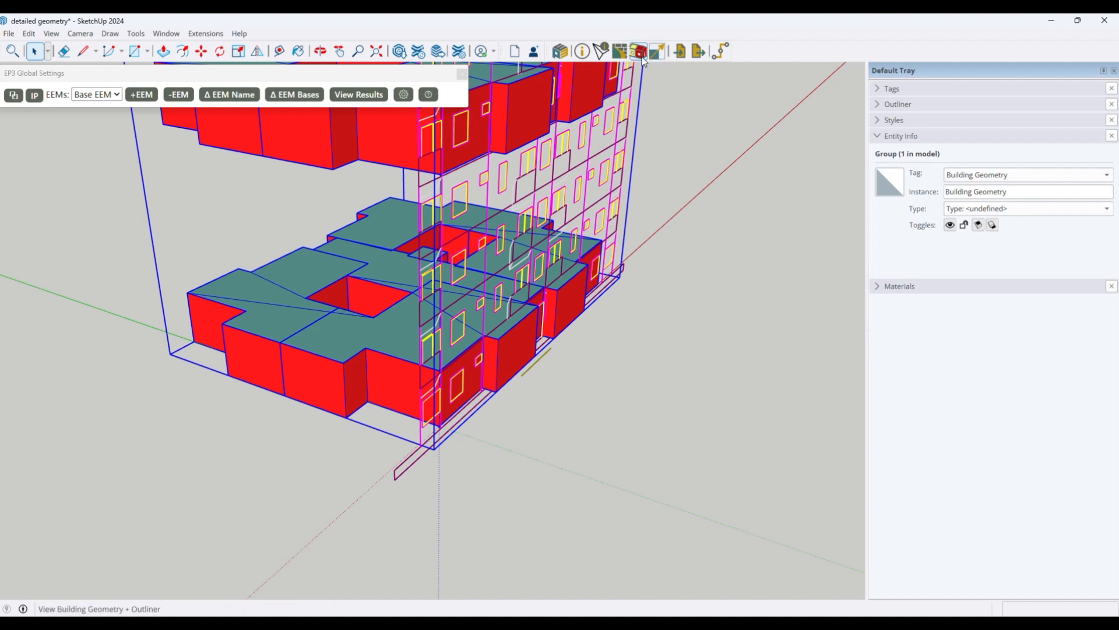
pyautogui.click(641, 56)
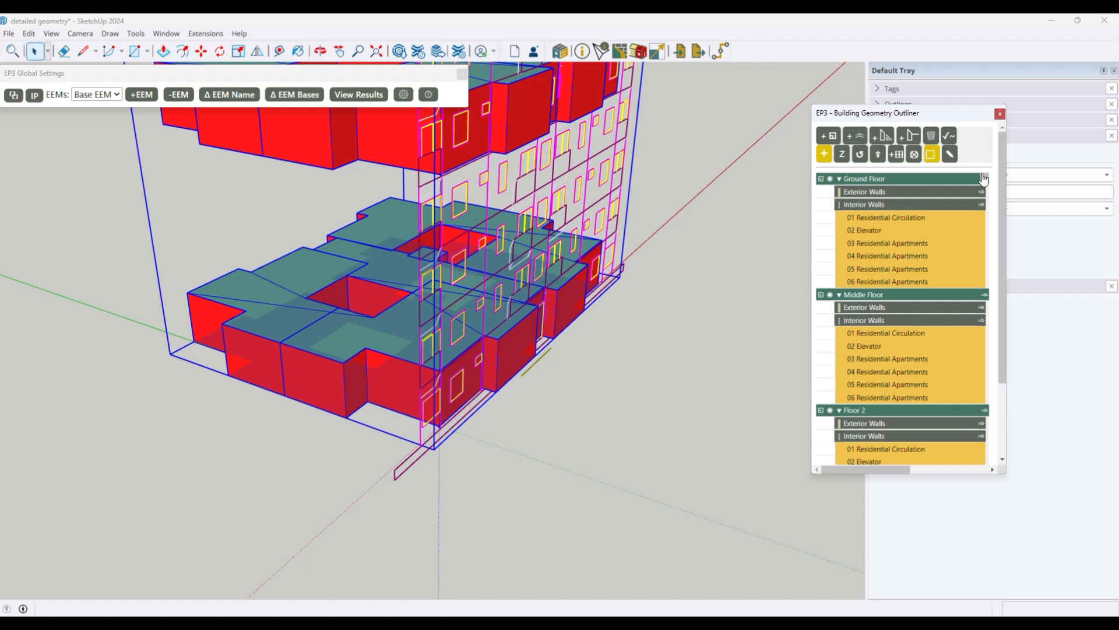
pyautogui.click(983, 194)
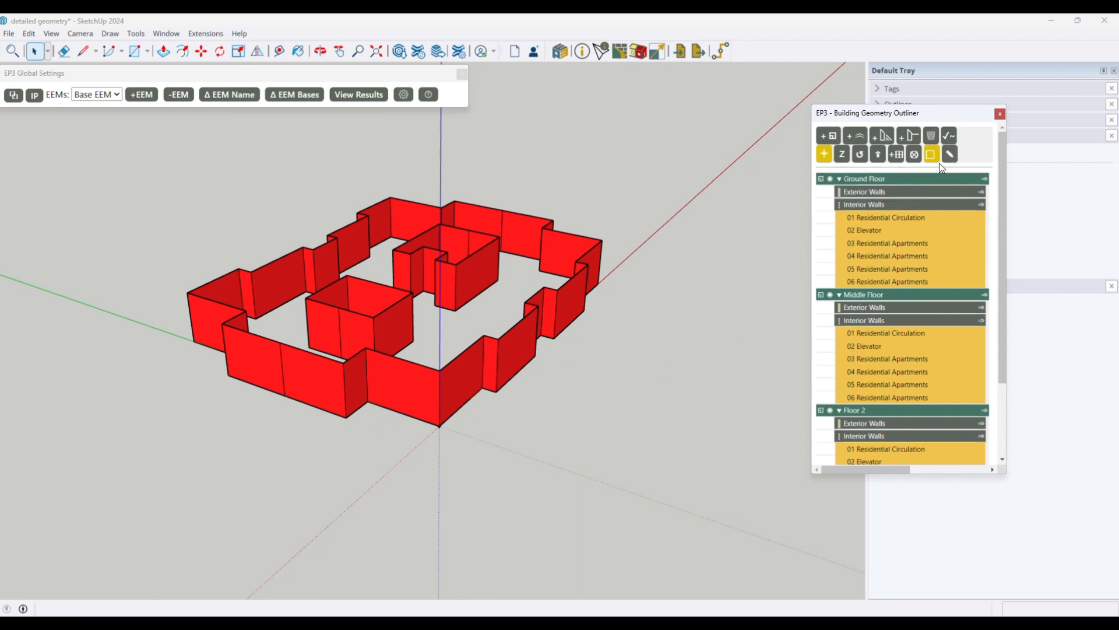
pyautogui.scroll(-3, 933, 166)
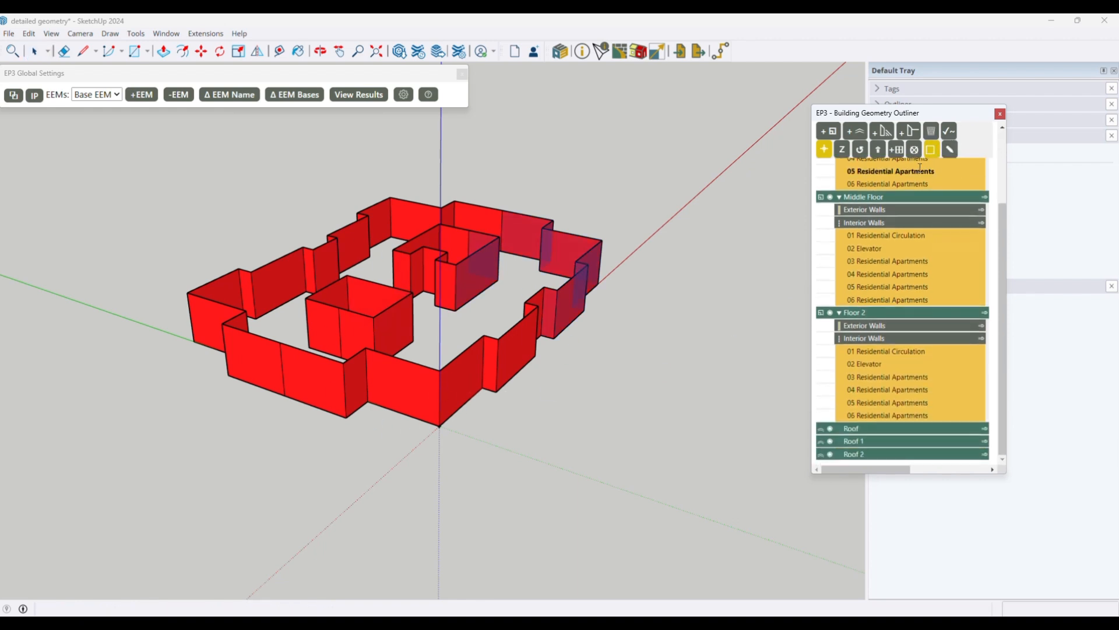
pyautogui.scroll(3, 952, 174)
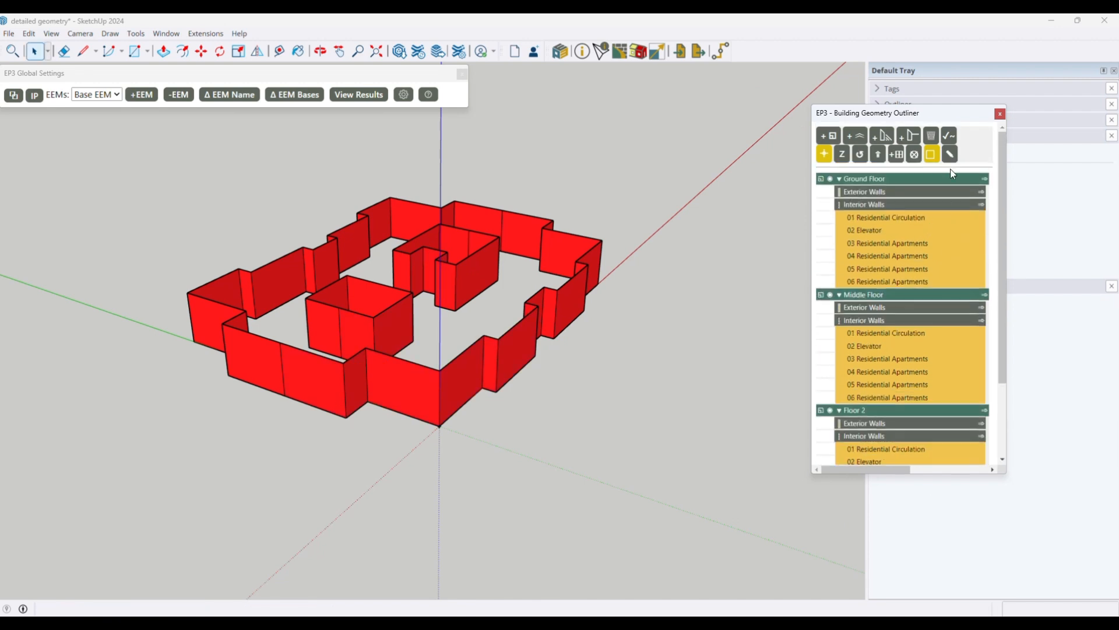
pyautogui.click(927, 155)
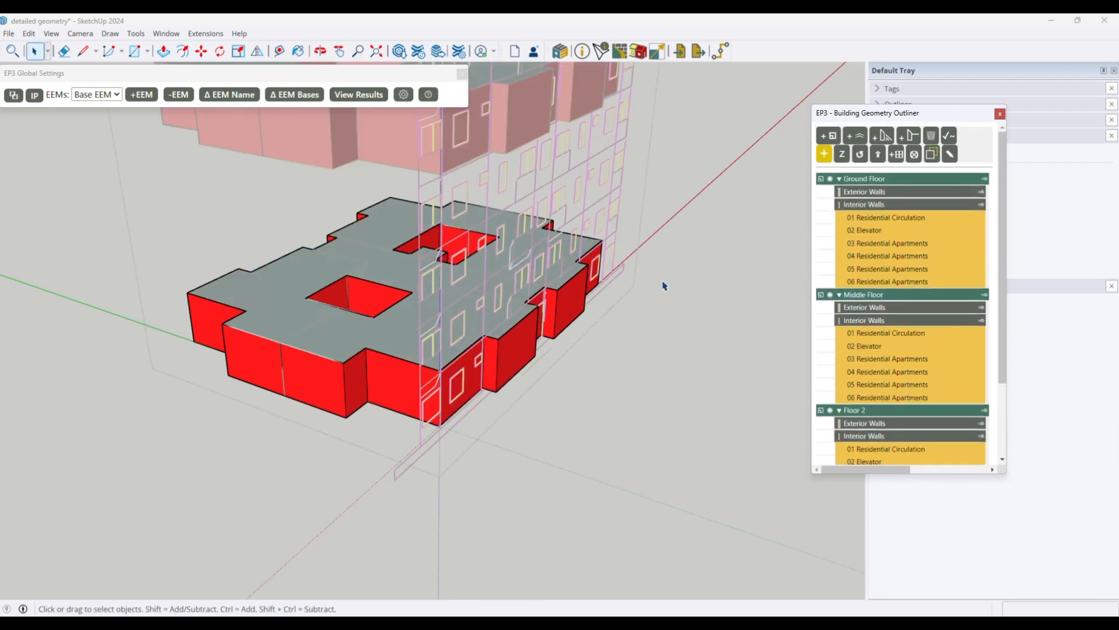
# - Snap the elevations to the Ground Floor exterior wall face at the corner nearest the origin
pyautogui.scroll(8, 449, 373)
pyautogui.click(577, 364)
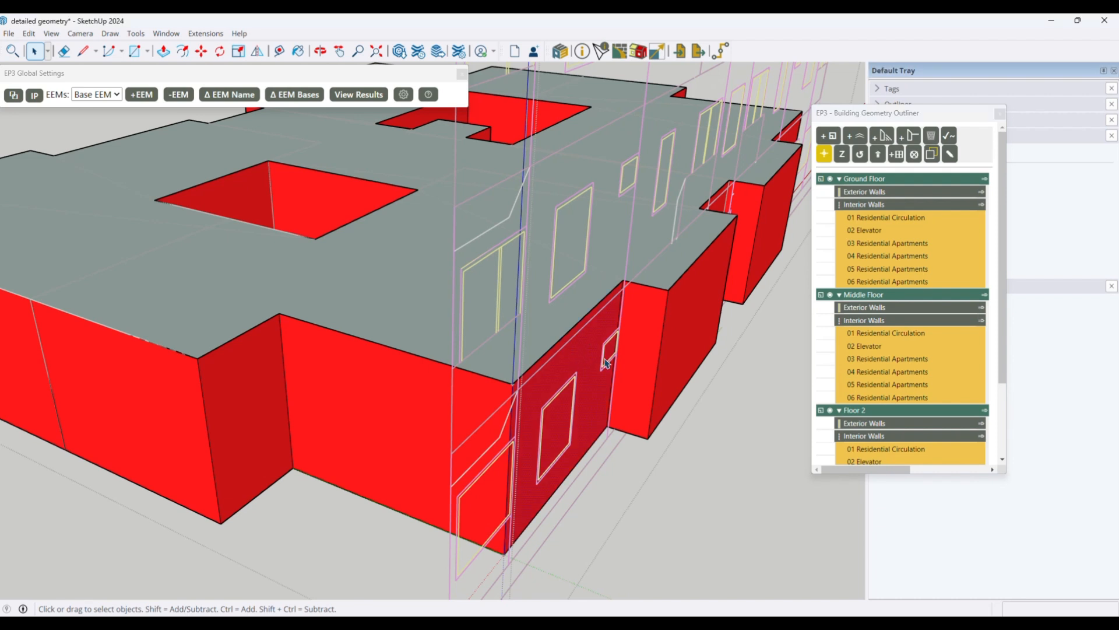
pyautogui.rightClick(580, 372)
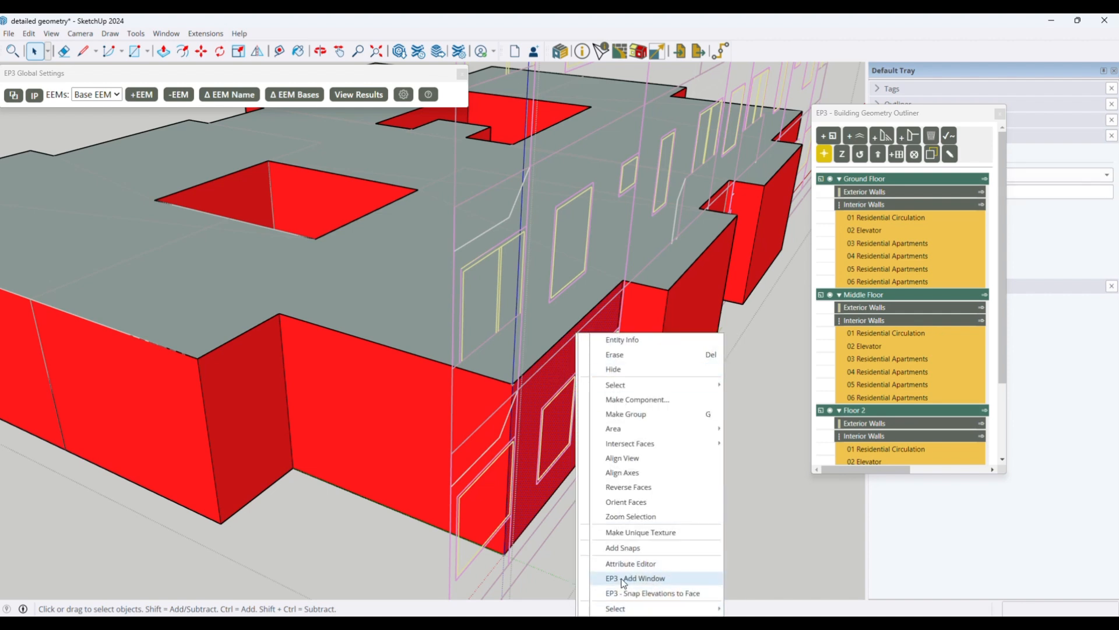
pyautogui.click(663, 592)
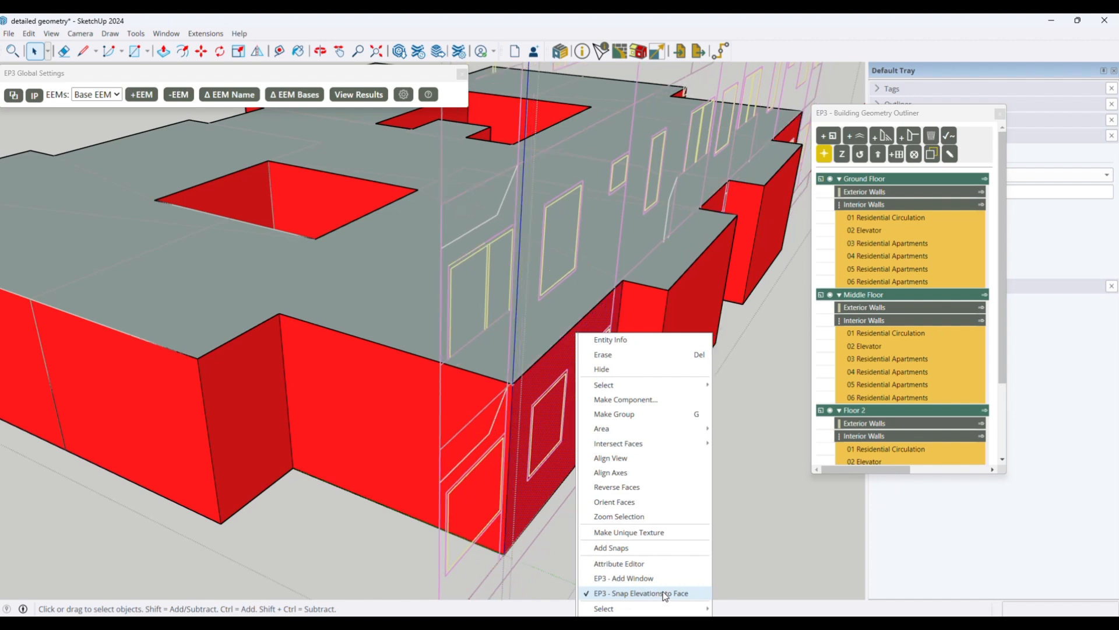
pyautogui.click(544, 397)
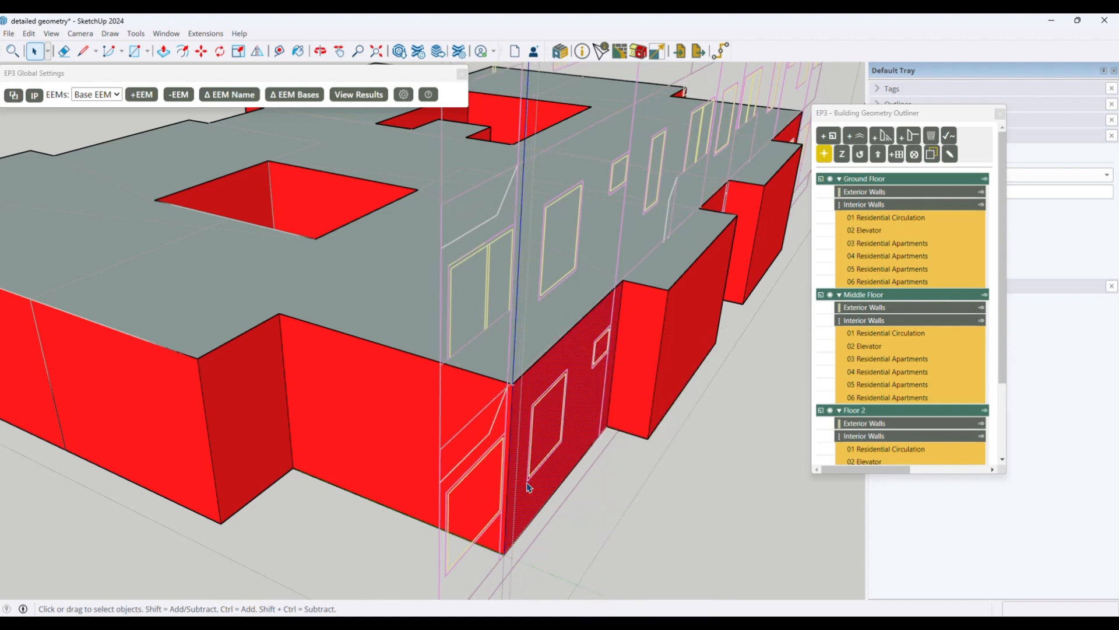
# - Add an EP3 window to the same wall face between the two elevation window outlines and open its Selected Object inputs
pyautogui.scroll(2, 574, 432)
pyautogui.scroll(1, 571, 356)
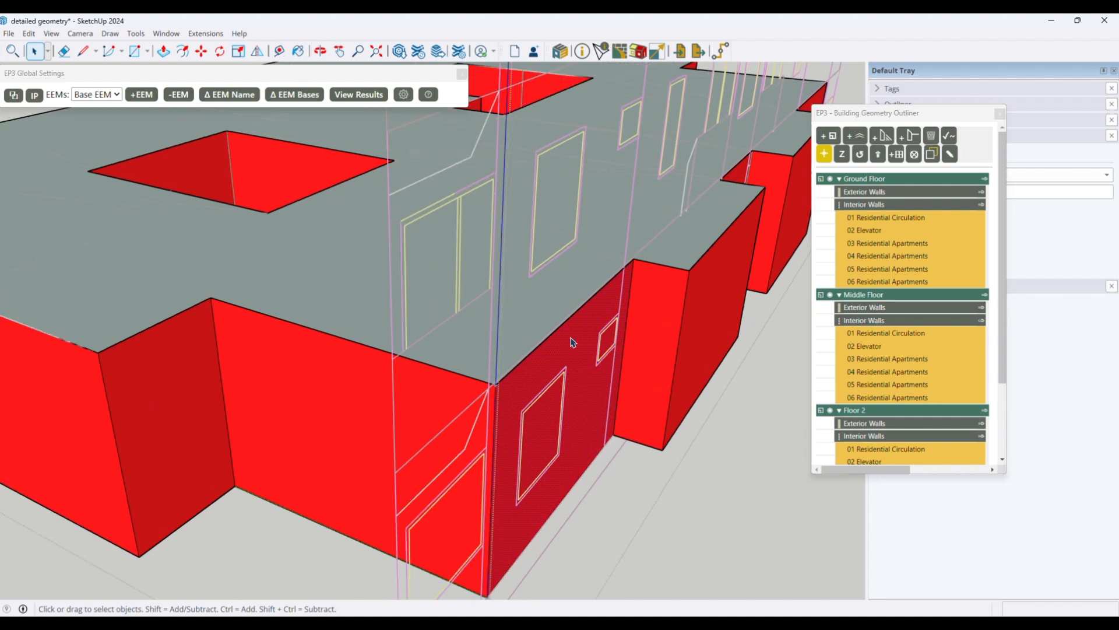
pyautogui.rightClick(569, 342)
pyautogui.click(615, 275)
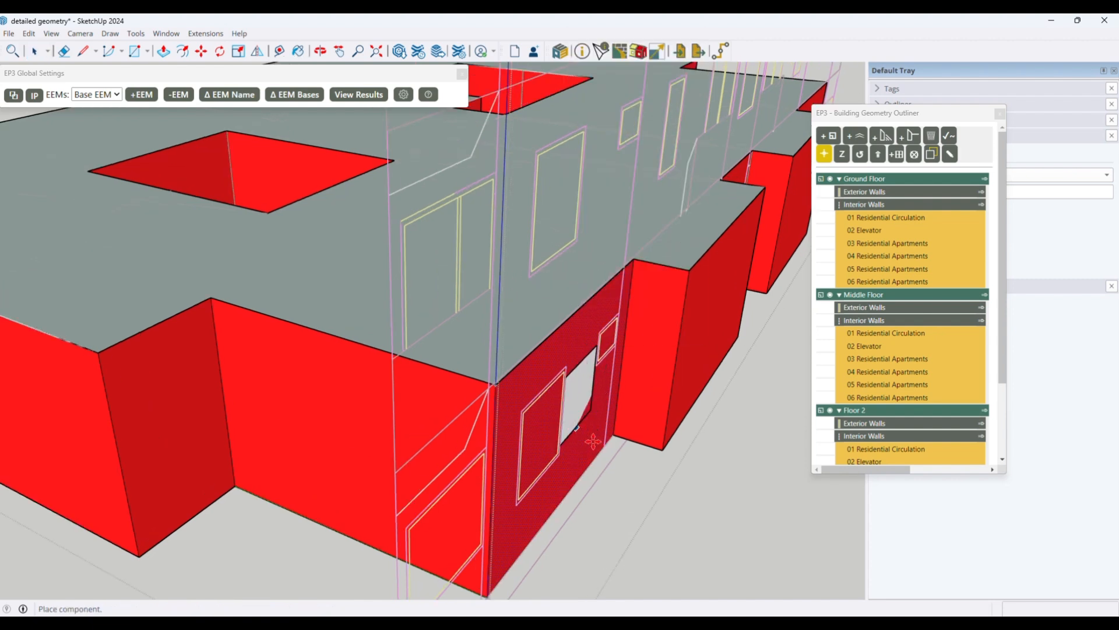
pyautogui.click(561, 371)
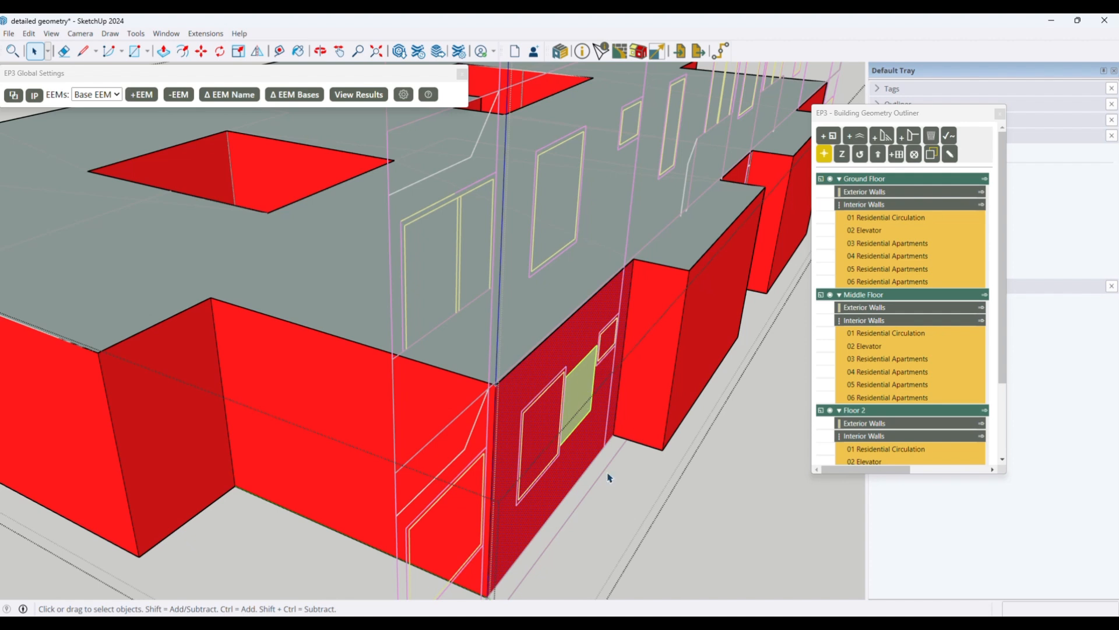
pyautogui.click(579, 397)
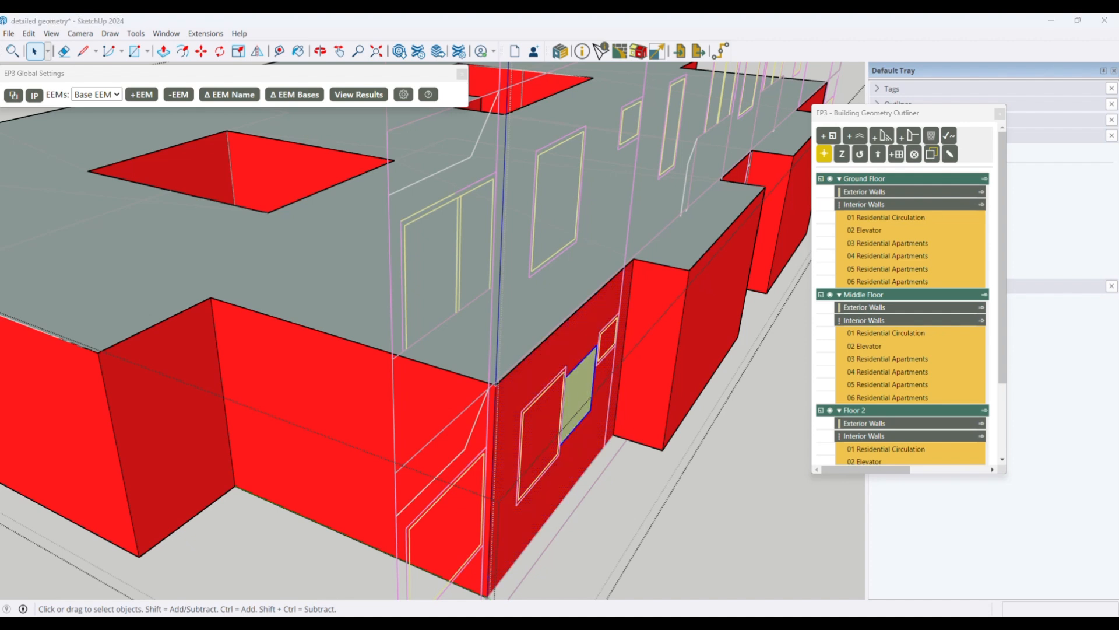
pyautogui.scroll(-1, 579, 407)
pyautogui.click(692, 29)
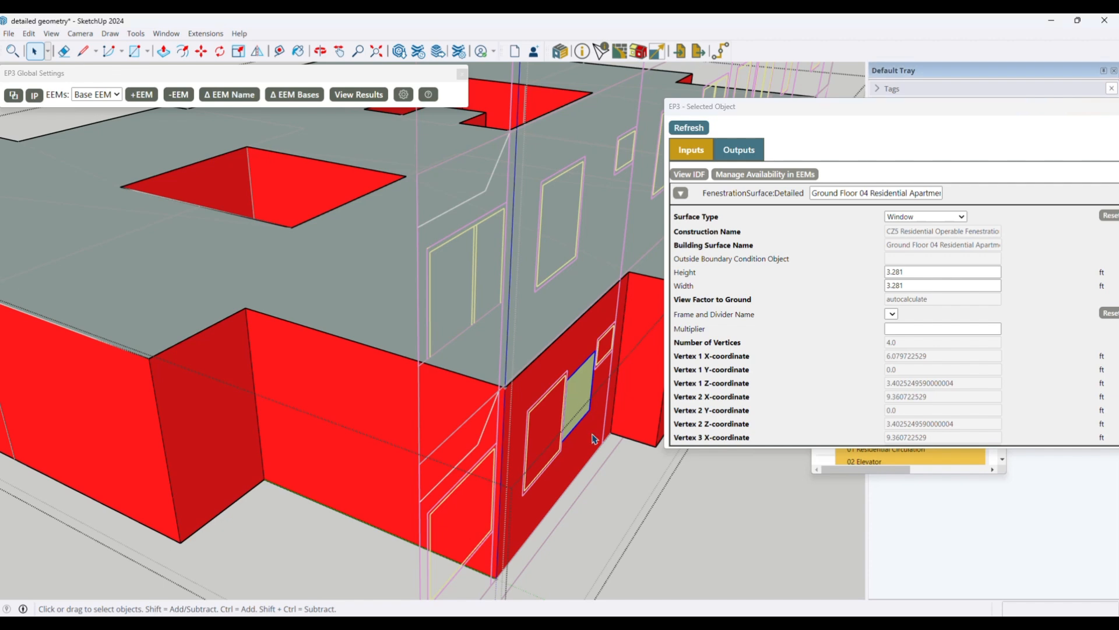
# - Move the new window about 3' 3 15/16" so its lower-right corner meets that corner of the larger elevation window outline
pyautogui.scroll(3, 540, 471)
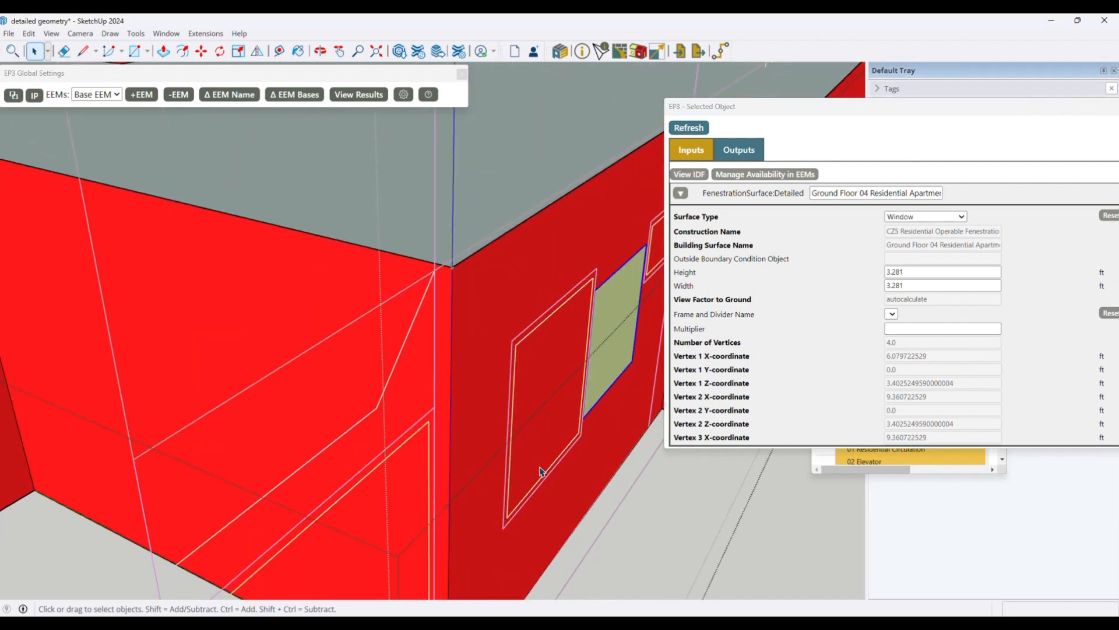
pyautogui.scroll(-3, 537, 473)
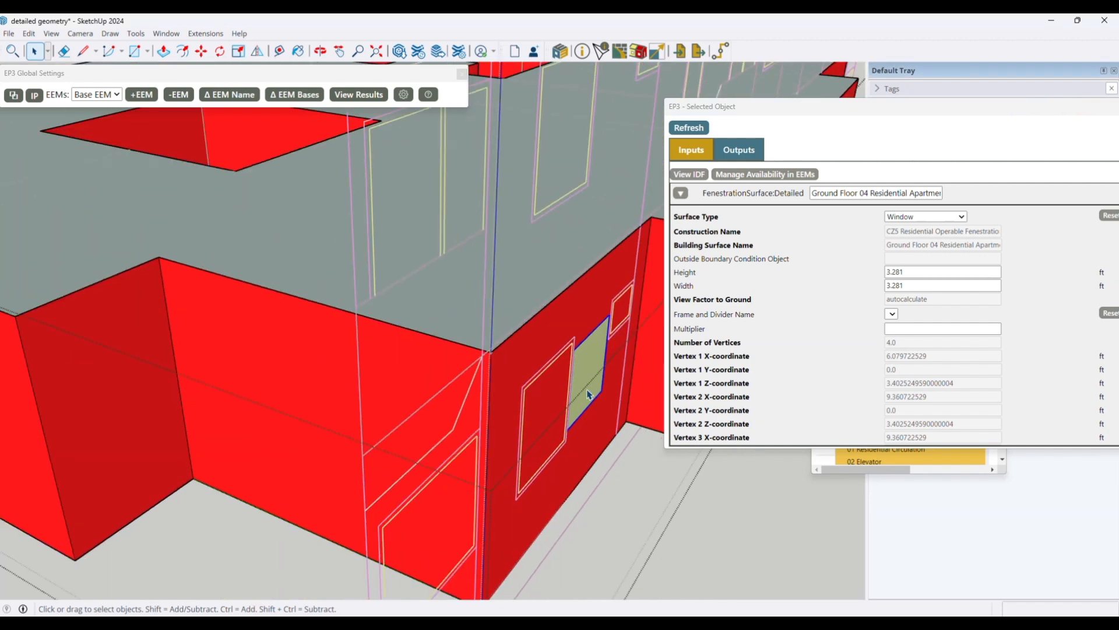
pyautogui.moveTo(542, 454); pyautogui.dragTo(289, 374, button='middle')
pyautogui.scroll(4, 519, 423)
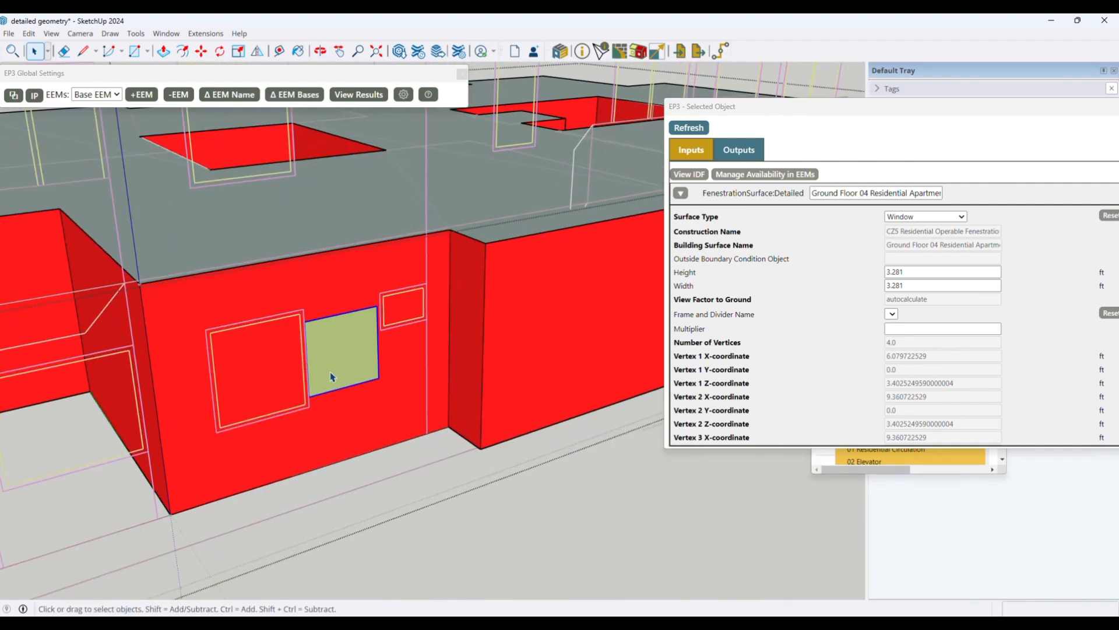
pyautogui.scroll(1, 304, 416)
pyautogui.press('m')
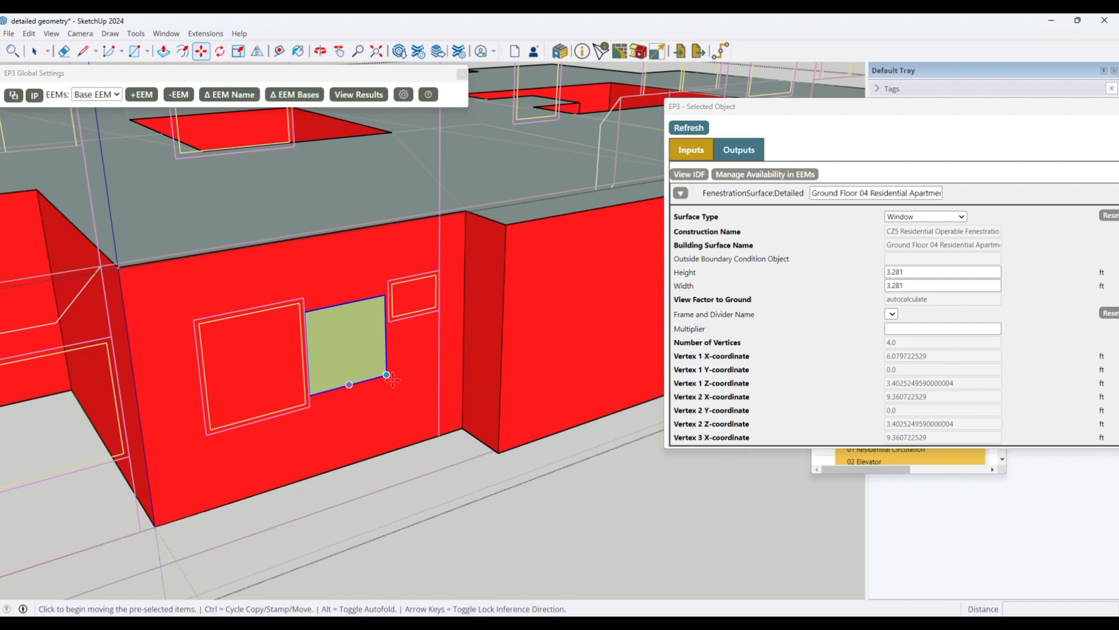
pyautogui.moveTo(387, 376); pyautogui.dragTo(309, 406)
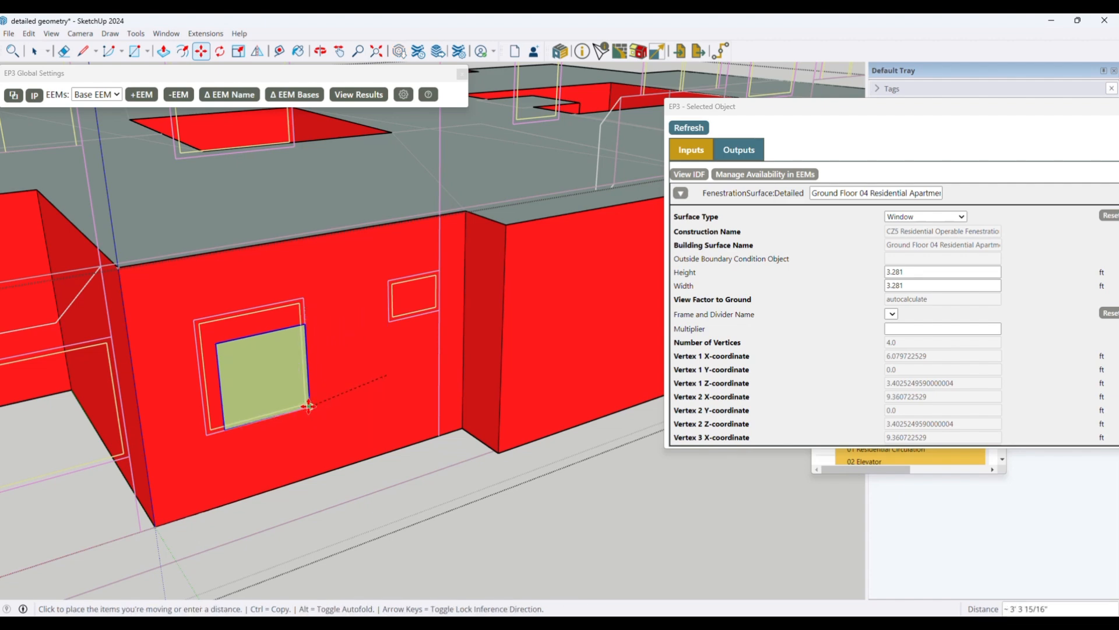
pyautogui.press('space')
pyautogui.scroll(-5, 516, 357)
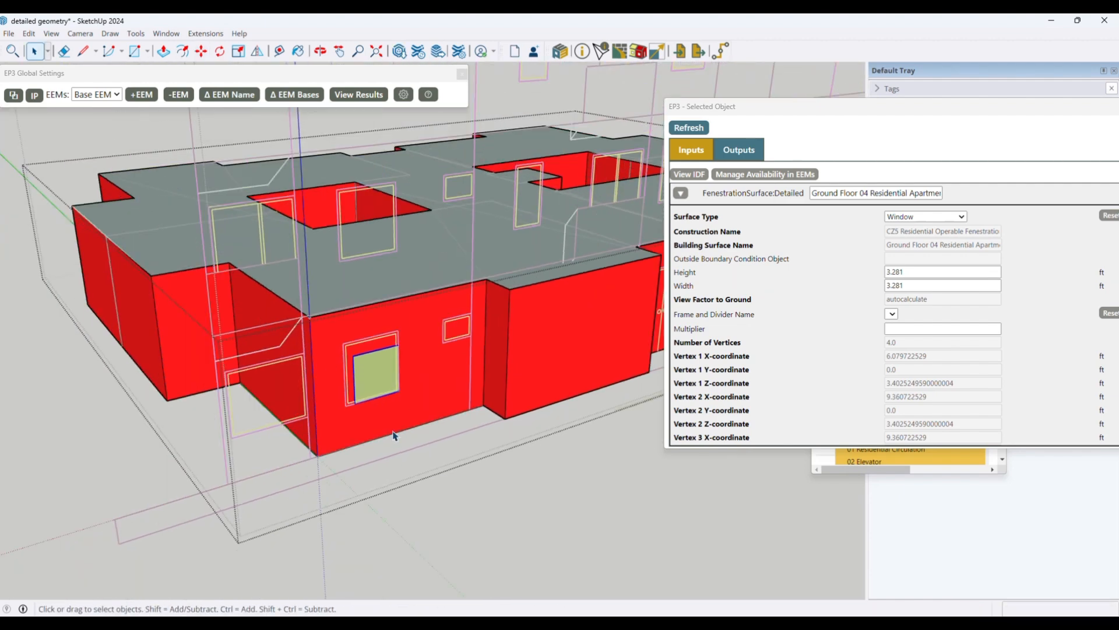
# - Scale the window to about 1.30 times its height and widen it to the far side of the larger elevation window outline
pyautogui.scroll(3, 362, 400)
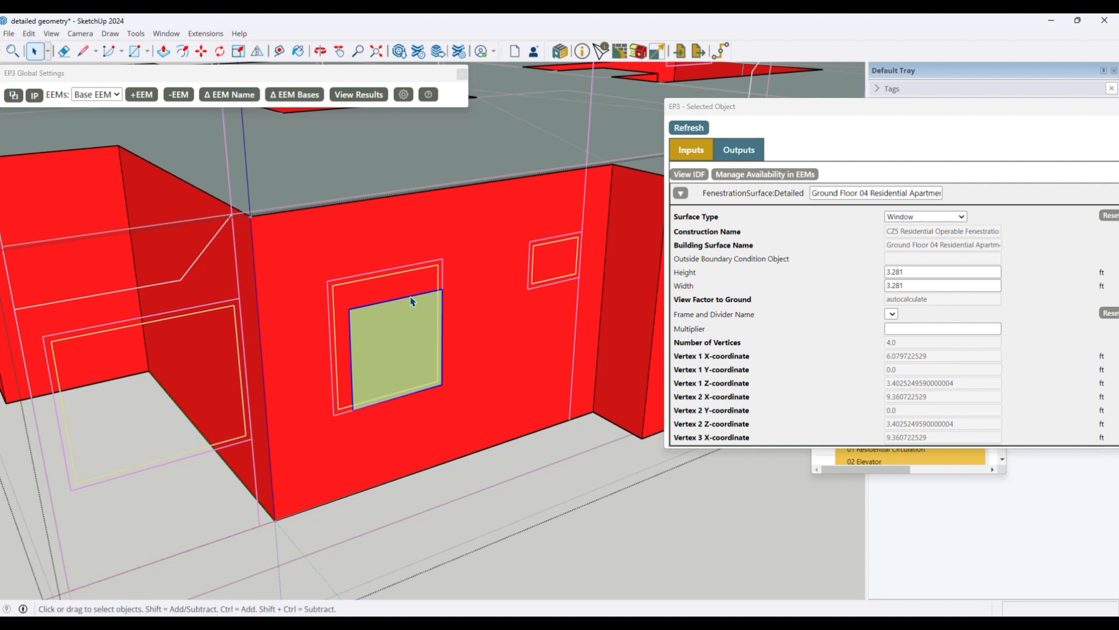
pyautogui.press('s')
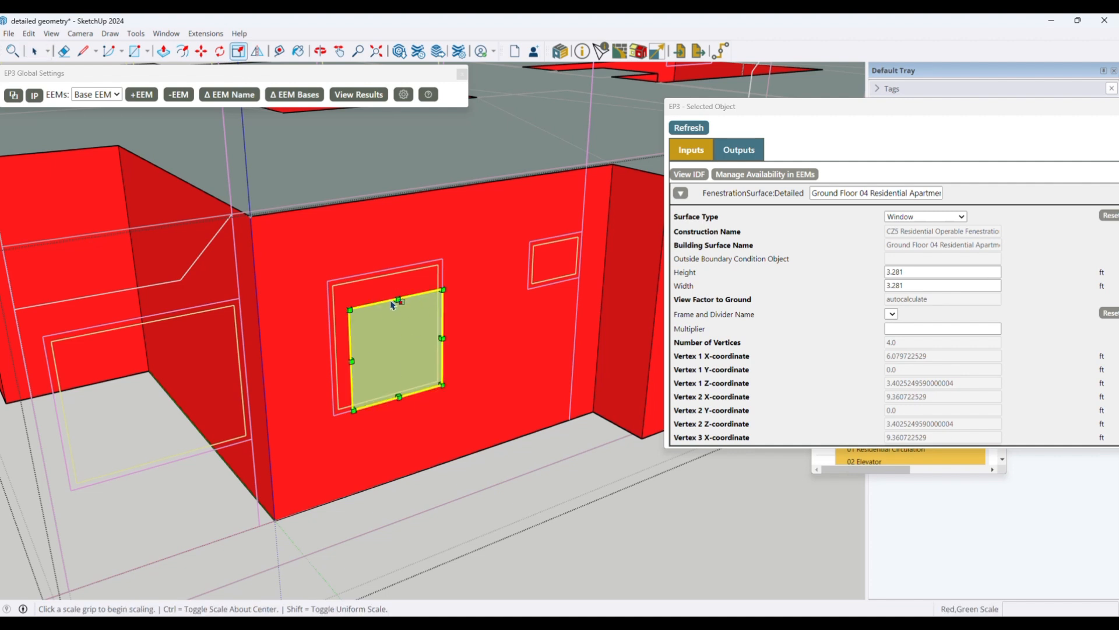
pyautogui.click(347, 311)
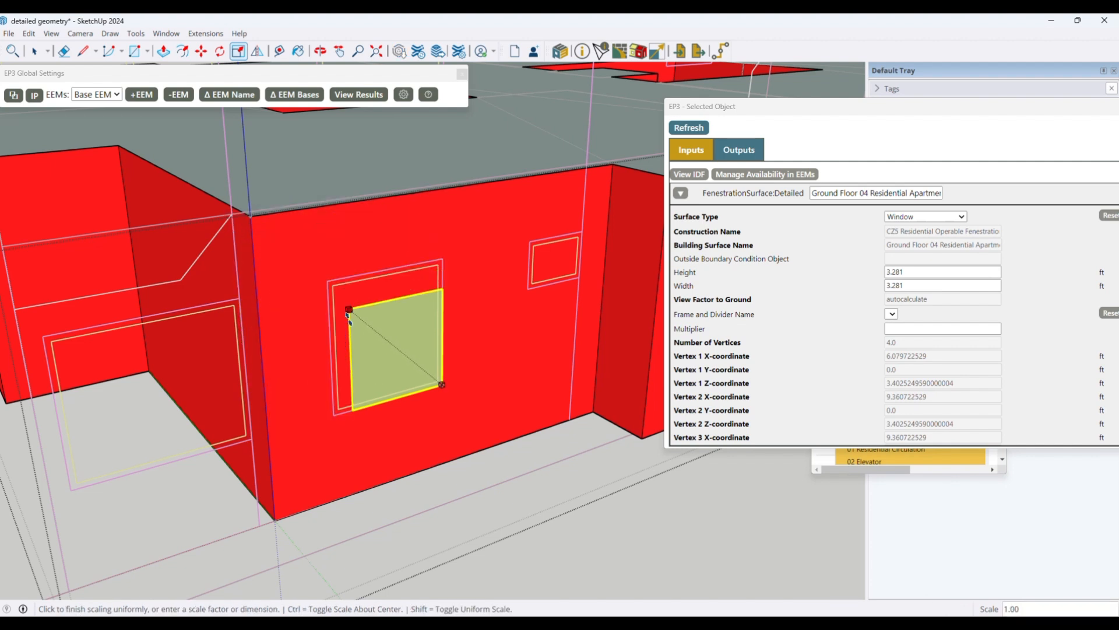
pyautogui.press('Escape')
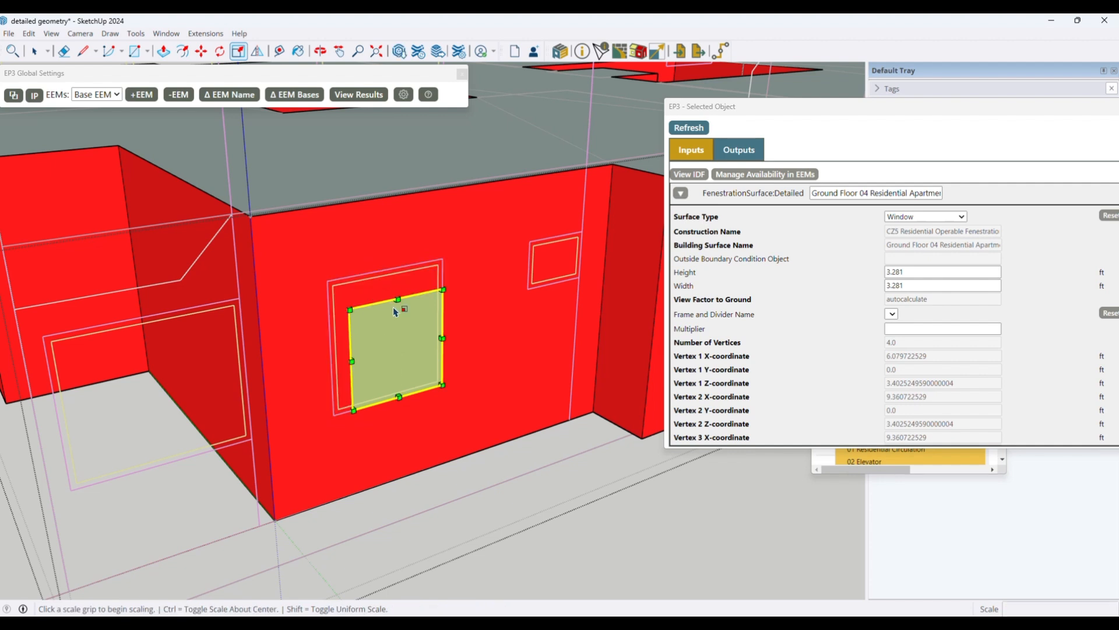
pyautogui.click(399, 299)
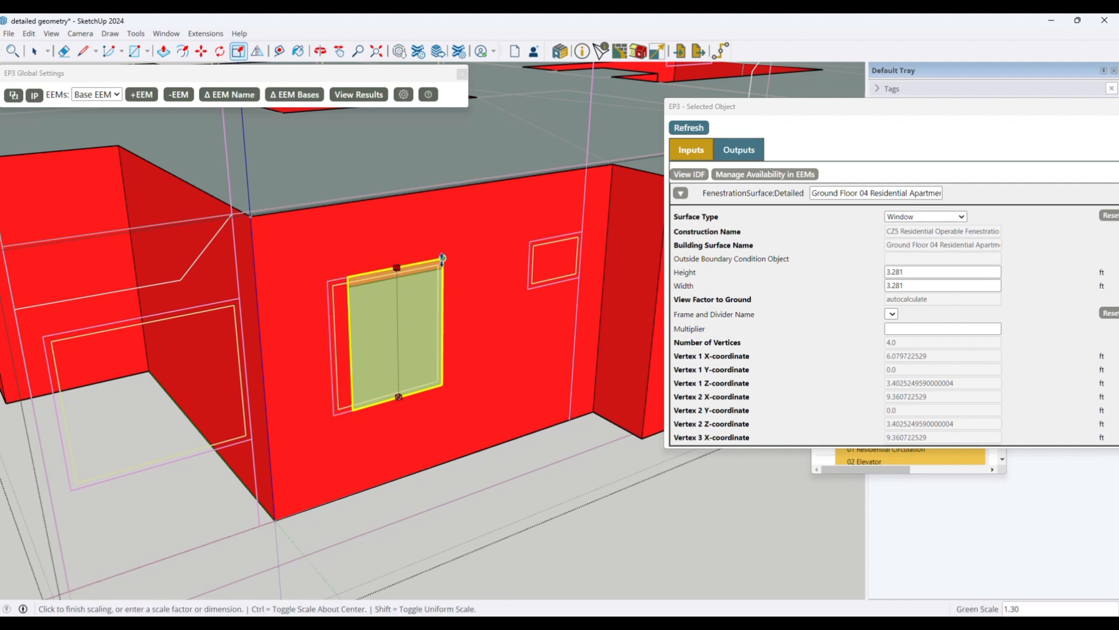
pyautogui.click(426, 281)
pyautogui.click(348, 346)
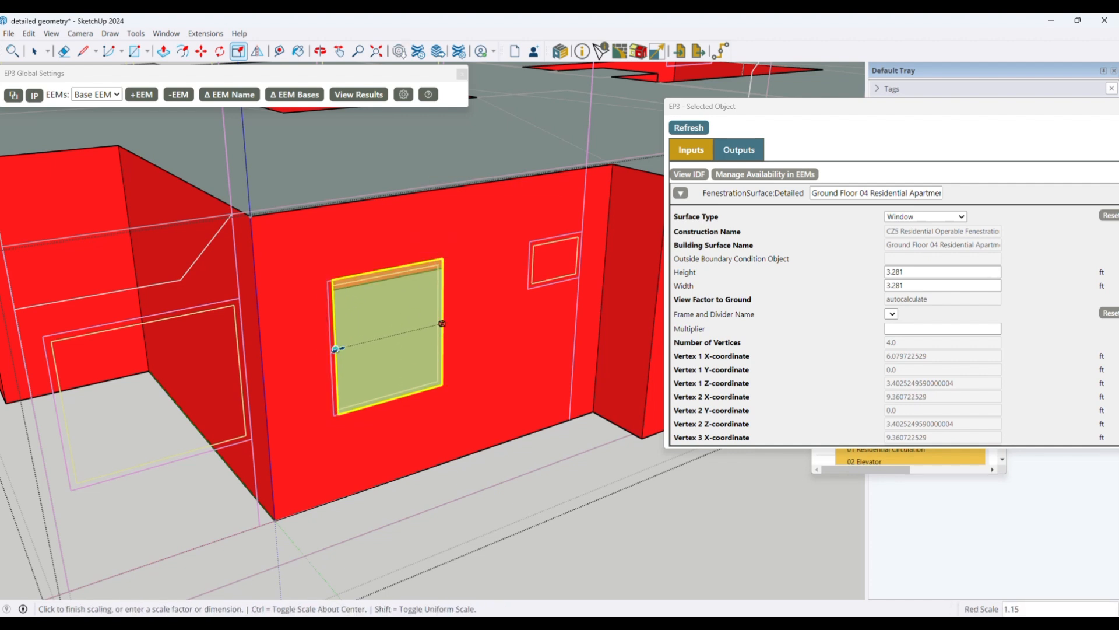
# - Finish widening the window, then move it by its lower corner onto the lower corner of the small window outline on the same wall
pyautogui.click(344, 365)
pyautogui.press('space')
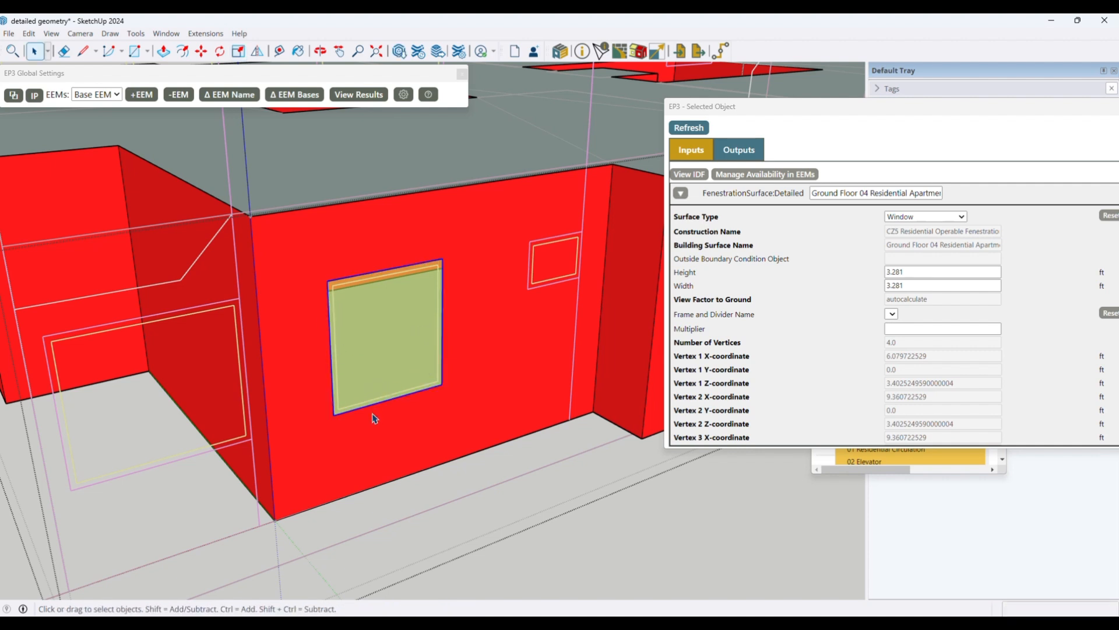
pyautogui.press('m')
pyautogui.click(330, 413)
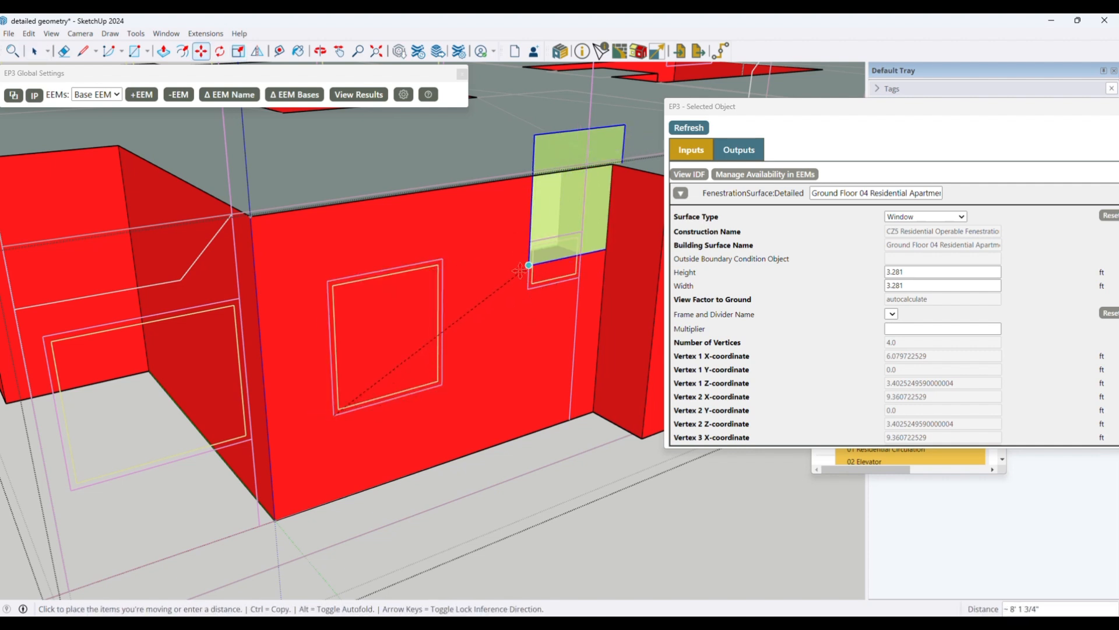
pyautogui.click(527, 288)
# - Scale the moved window to about 0.38 in height and 0.58 in width to fit the small outline
pyautogui.press('s')
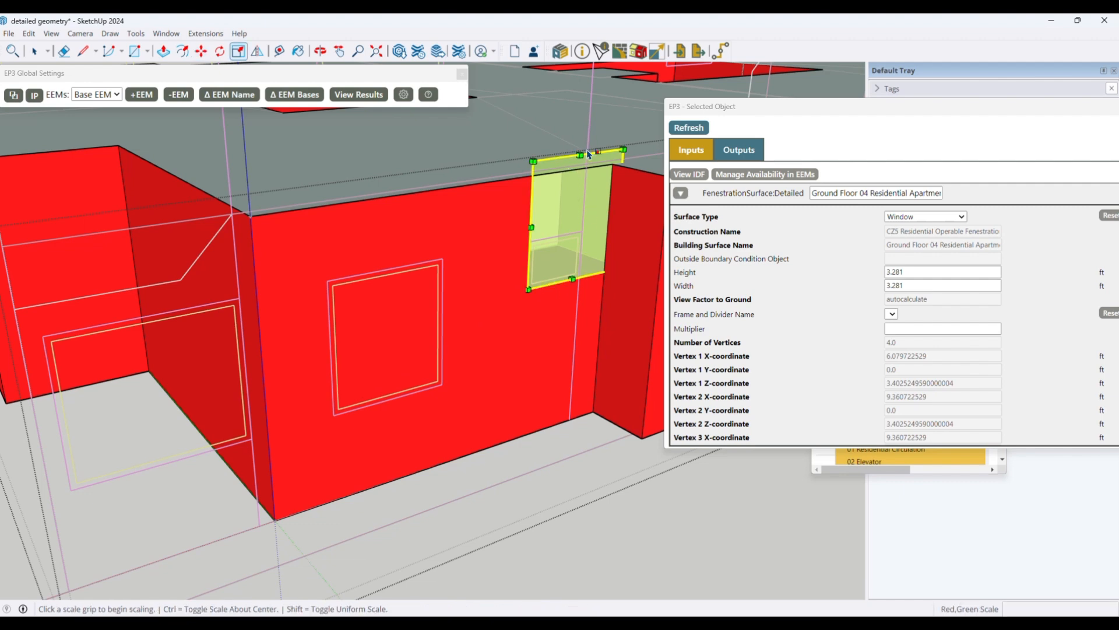
pyautogui.moveTo(580, 154); pyautogui.dragTo(576, 233)
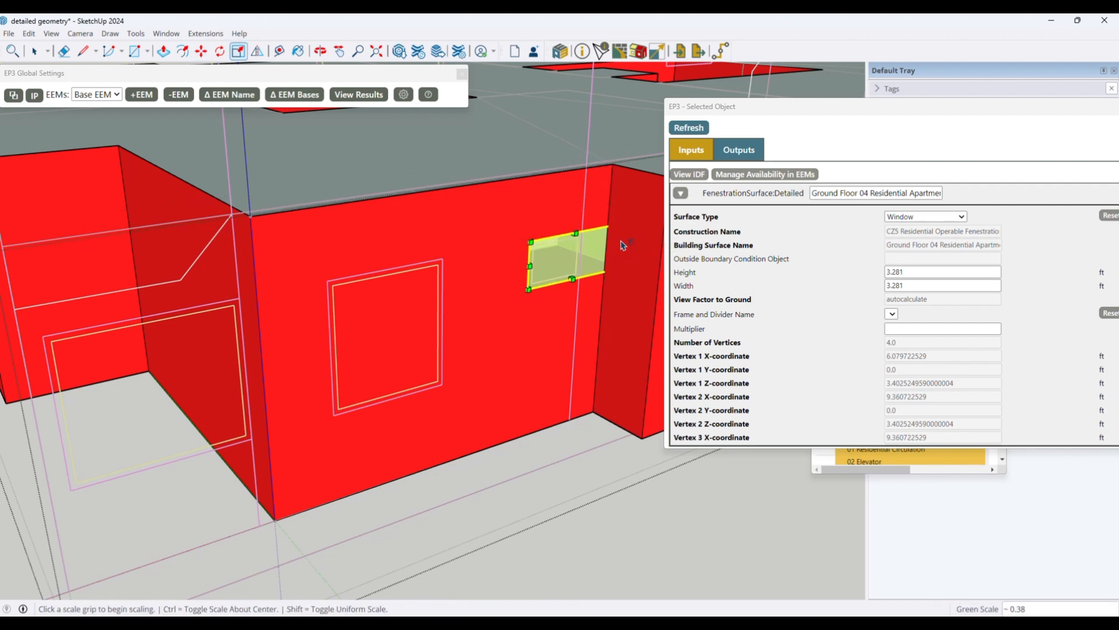
pyautogui.scroll(-2, 341, 254)
pyautogui.scroll(4, 563, 257)
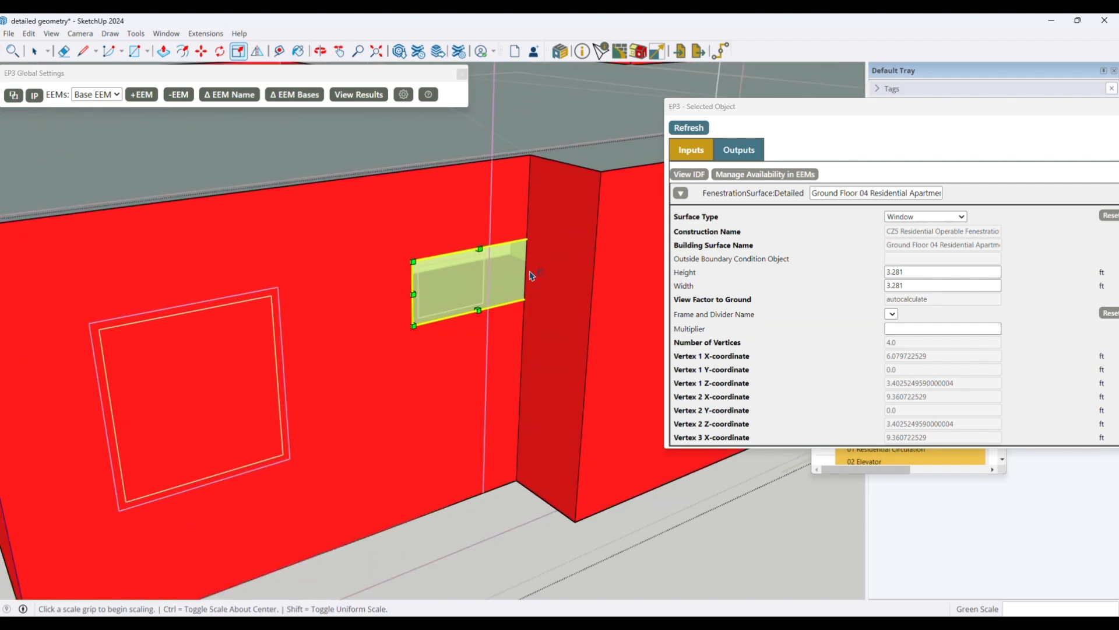
pyautogui.moveTo(548, 261)
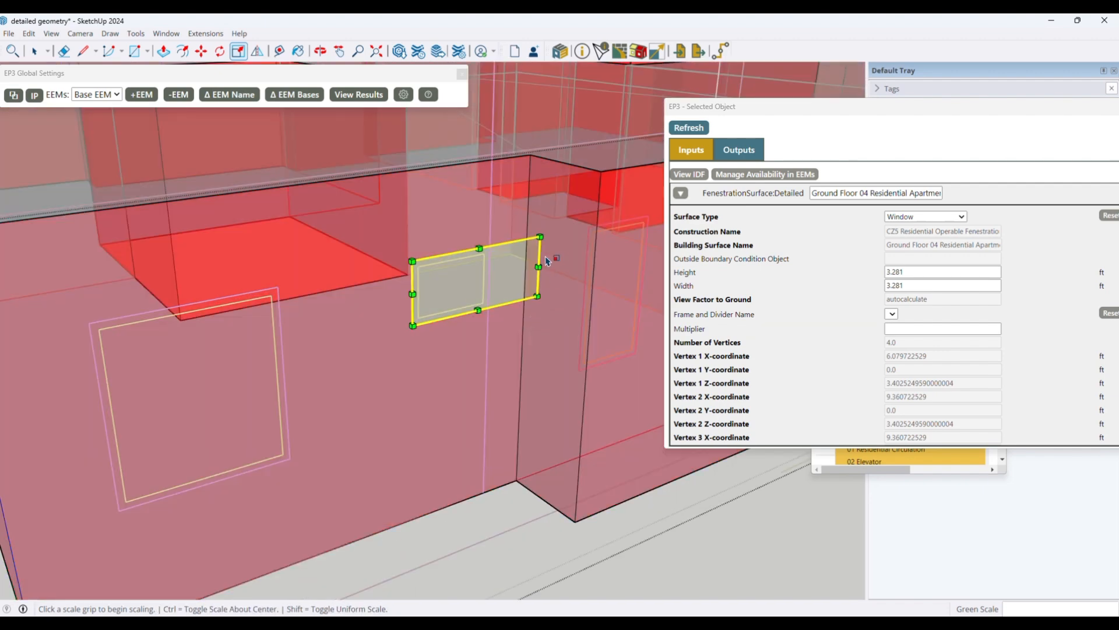
pyautogui.moveTo(538, 274); pyautogui.dragTo(498, 293)
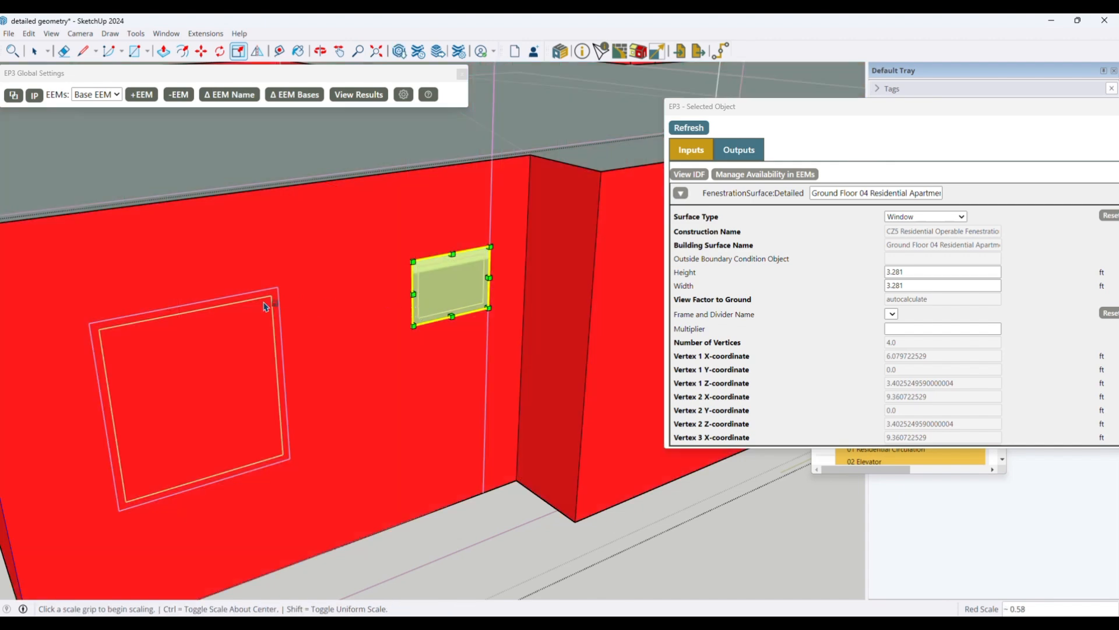
pyautogui.scroll(-5, 264, 305)
pyautogui.press('space')
# - Close the Selected Object dialog
pyautogui.scroll(-3, 295, 298)
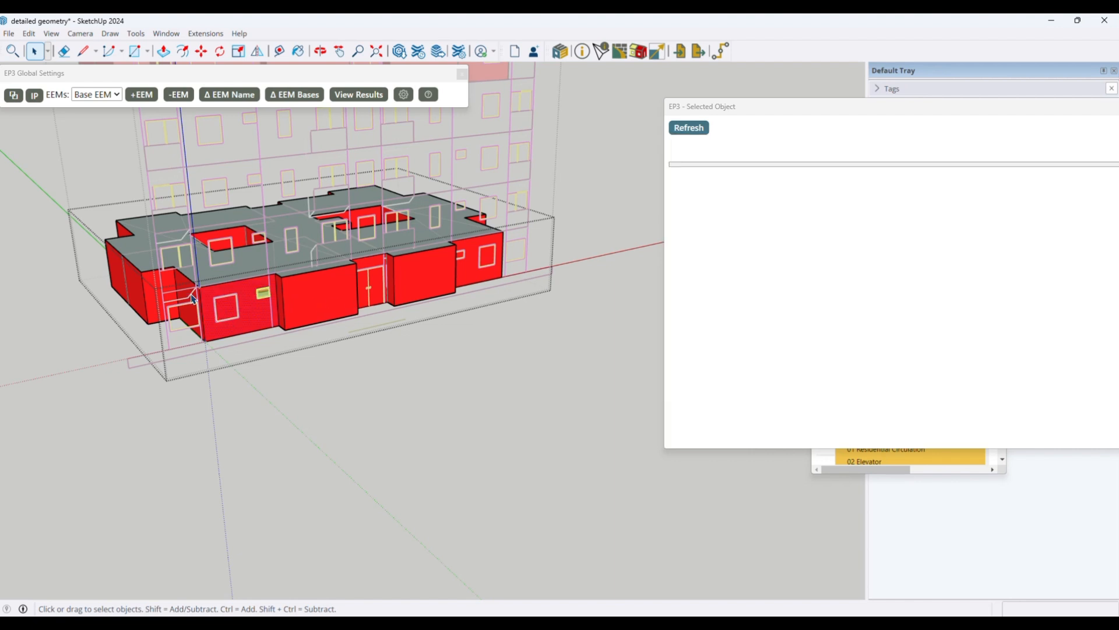
pyautogui.scroll(1, 217, 299)
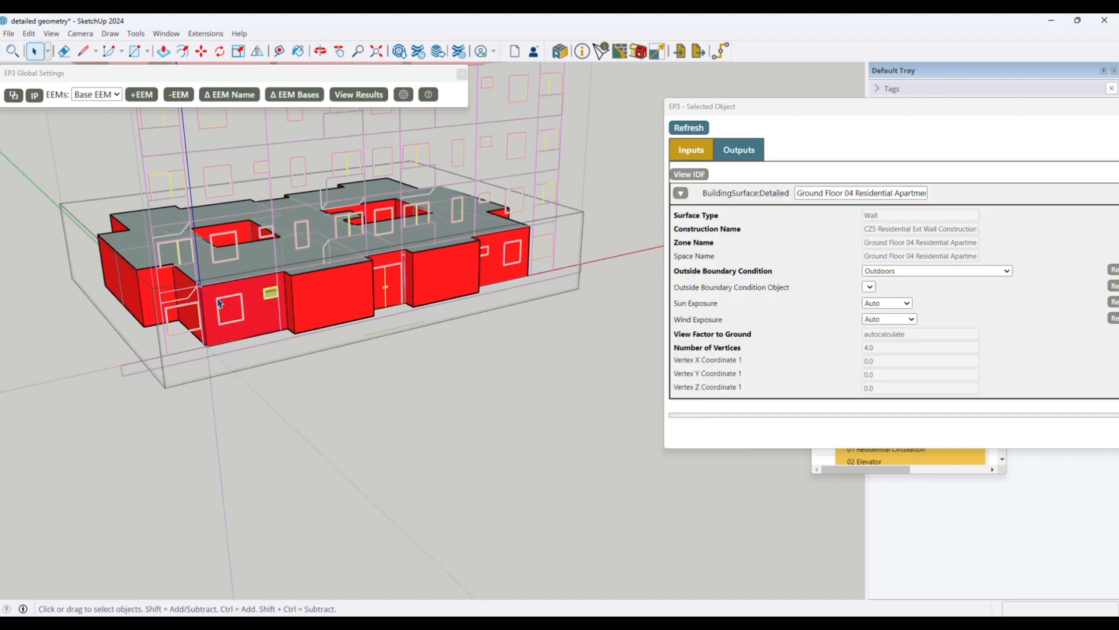
pyautogui.moveTo(810, 110); pyautogui.dragTo(339, 203)
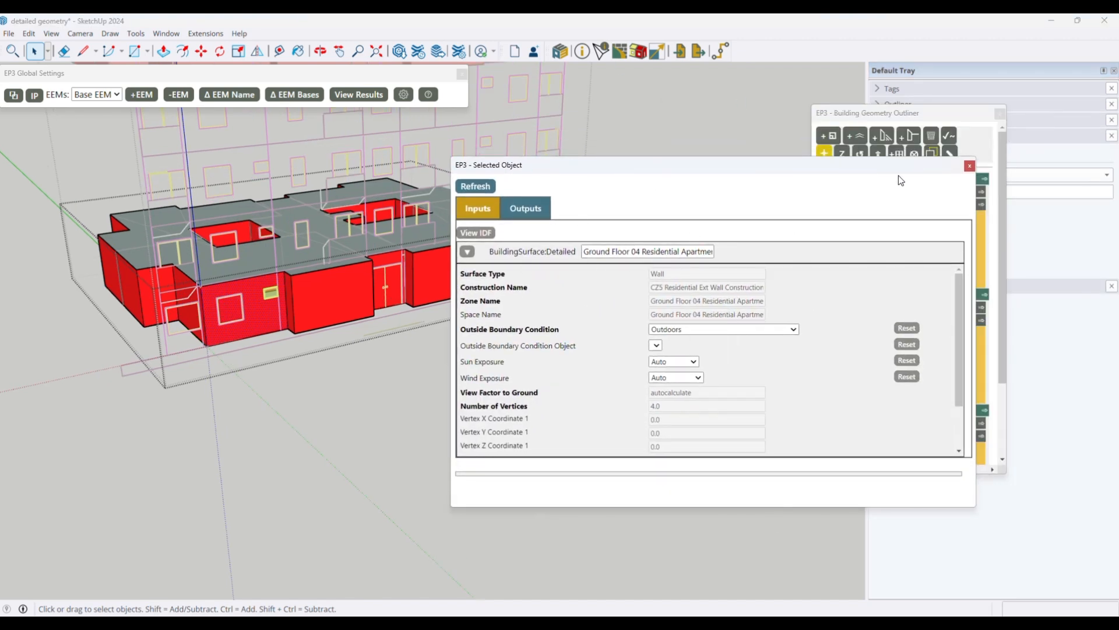
pyautogui.click(969, 168)
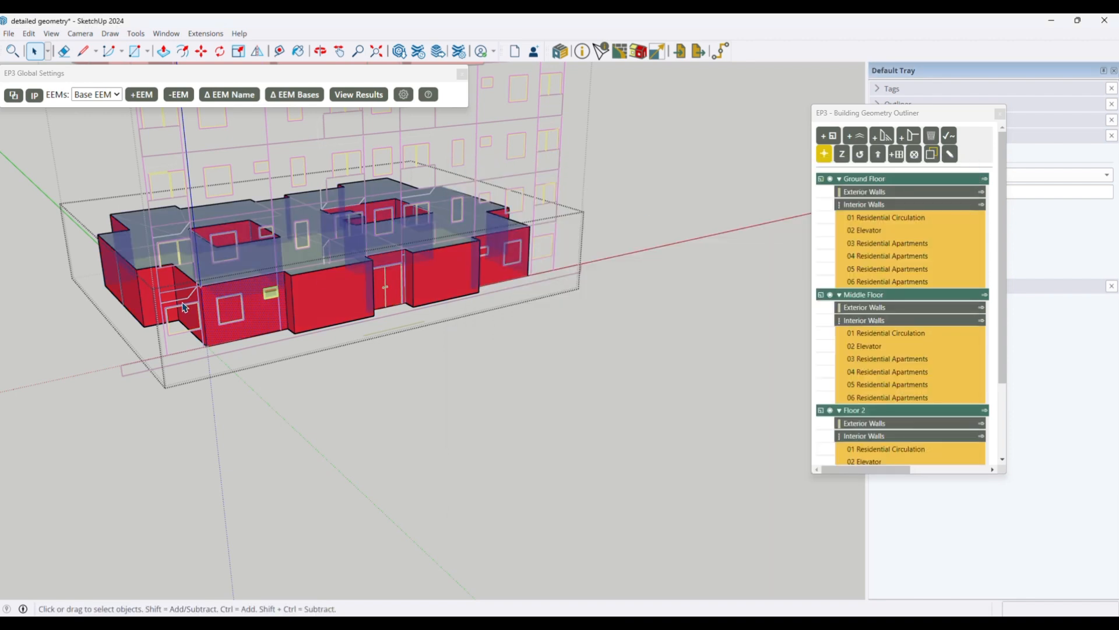
# - Copy the small window by its lower corner onto the lower corner of the large outline on the same wall
pyautogui.scroll(5, 361, 300)
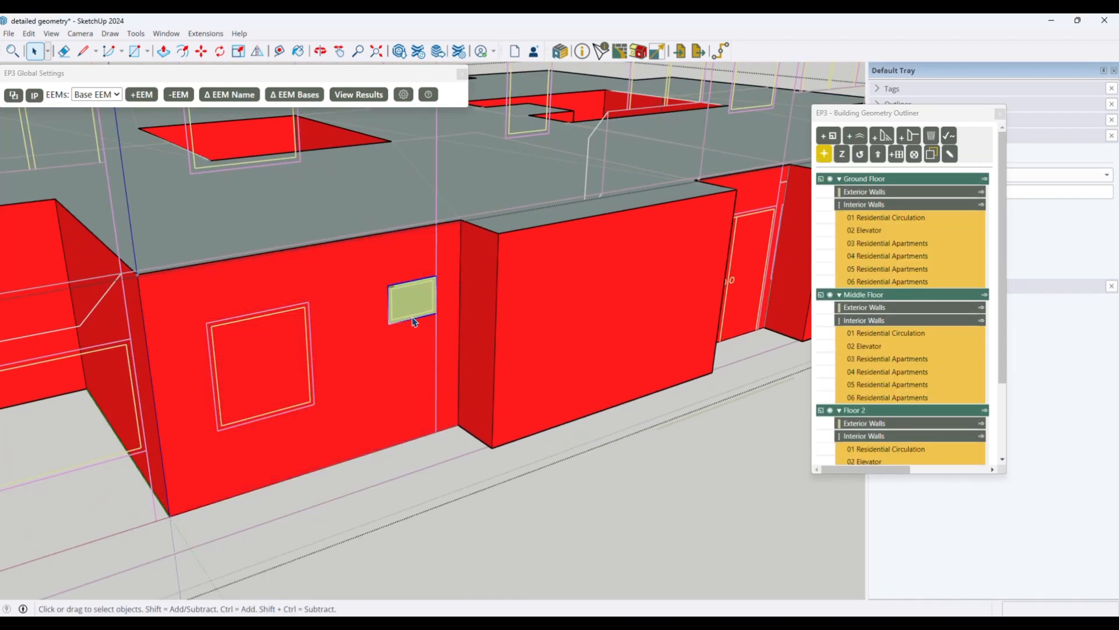
pyautogui.click(400, 321)
pyautogui.press('m')
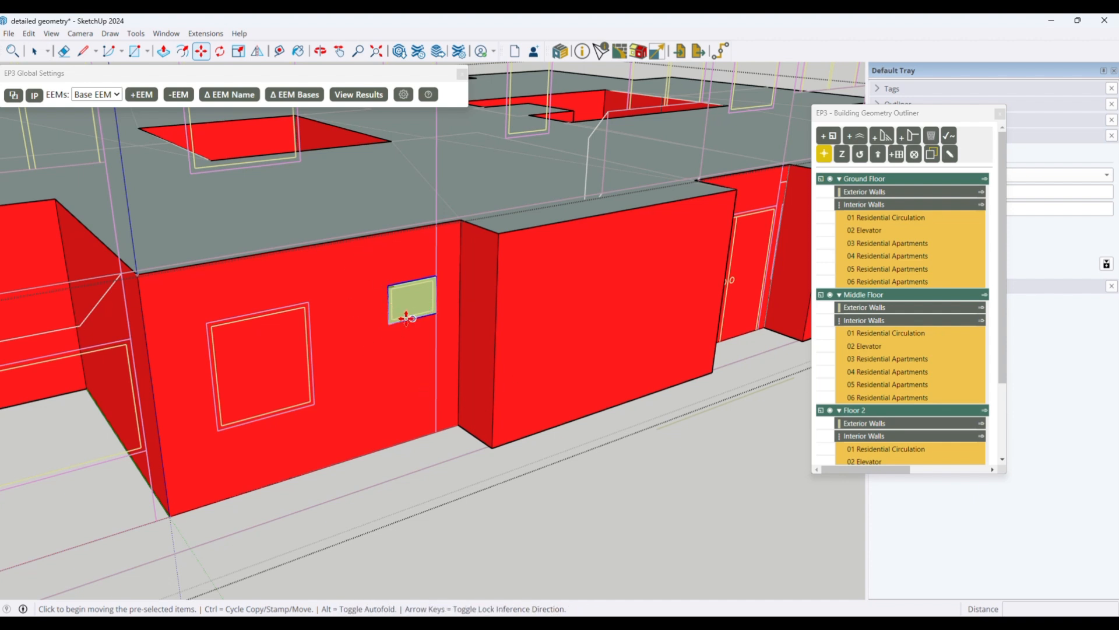
pyautogui.press('ctrl')
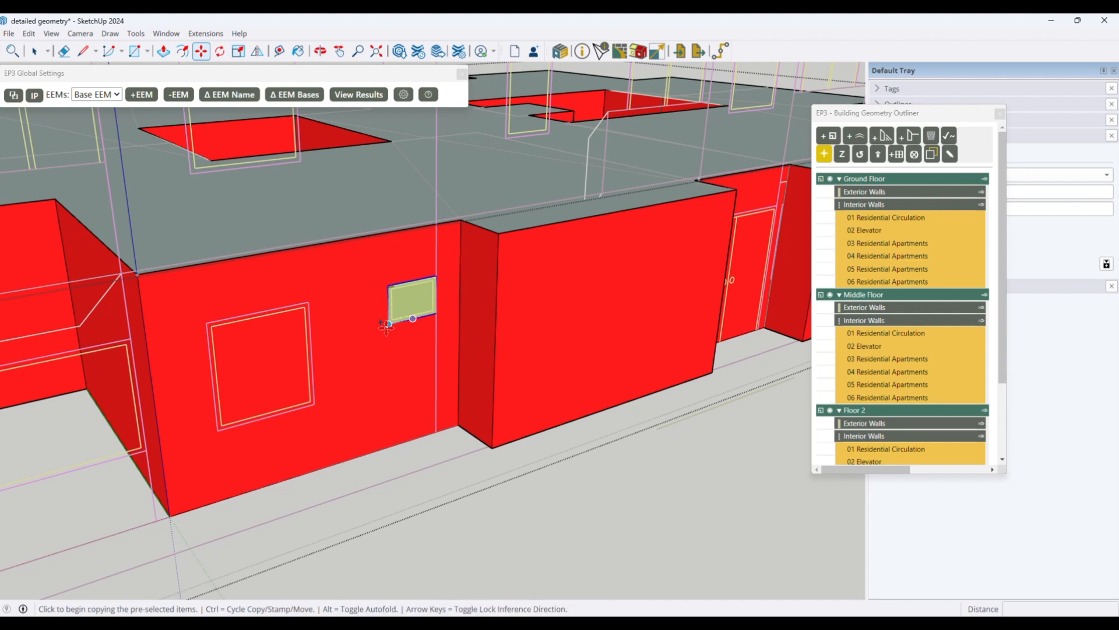
pyautogui.click(388, 324)
pyautogui.click(216, 429)
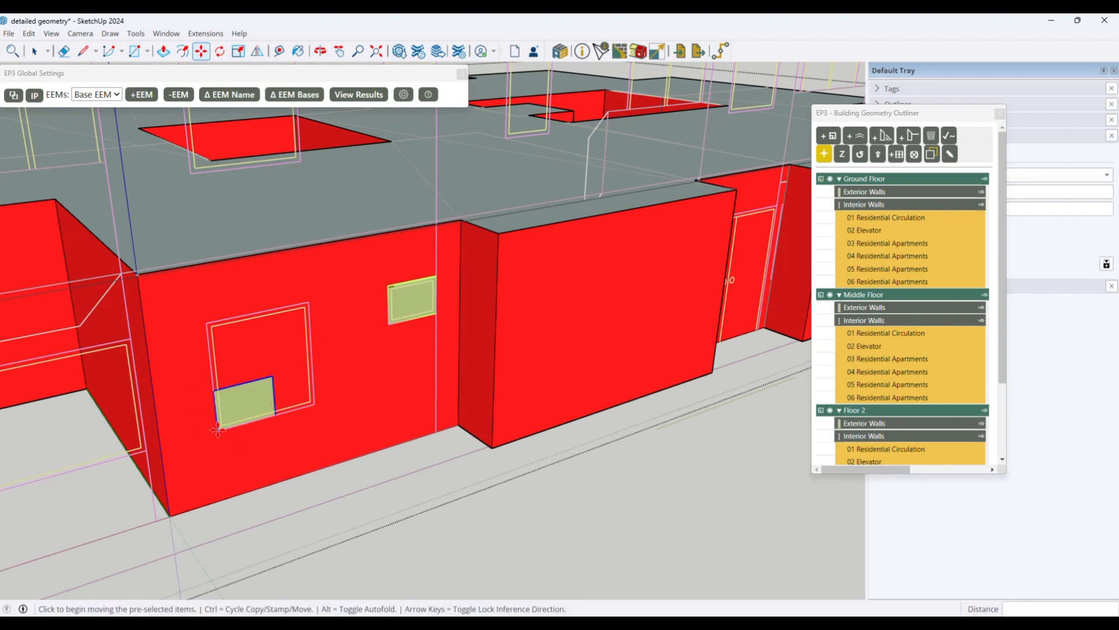
pyautogui.press('space')
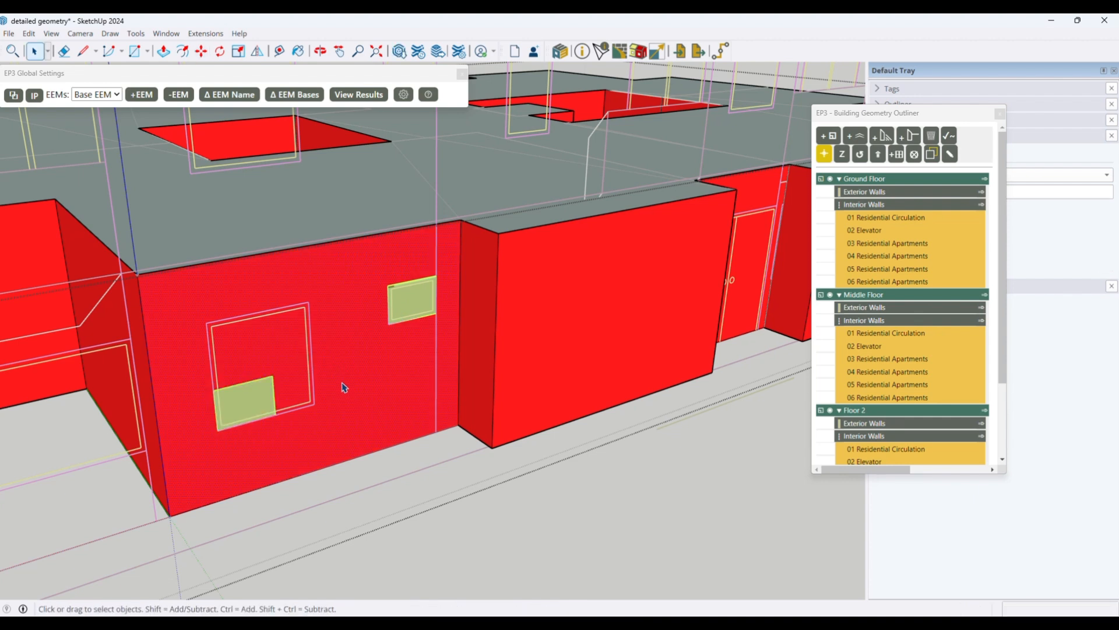
# - Lighten the CZ5 Residential Ext Wall Construction display colour to a paler red in the Constructions dialog and close the dialog
pyautogui.press('m')
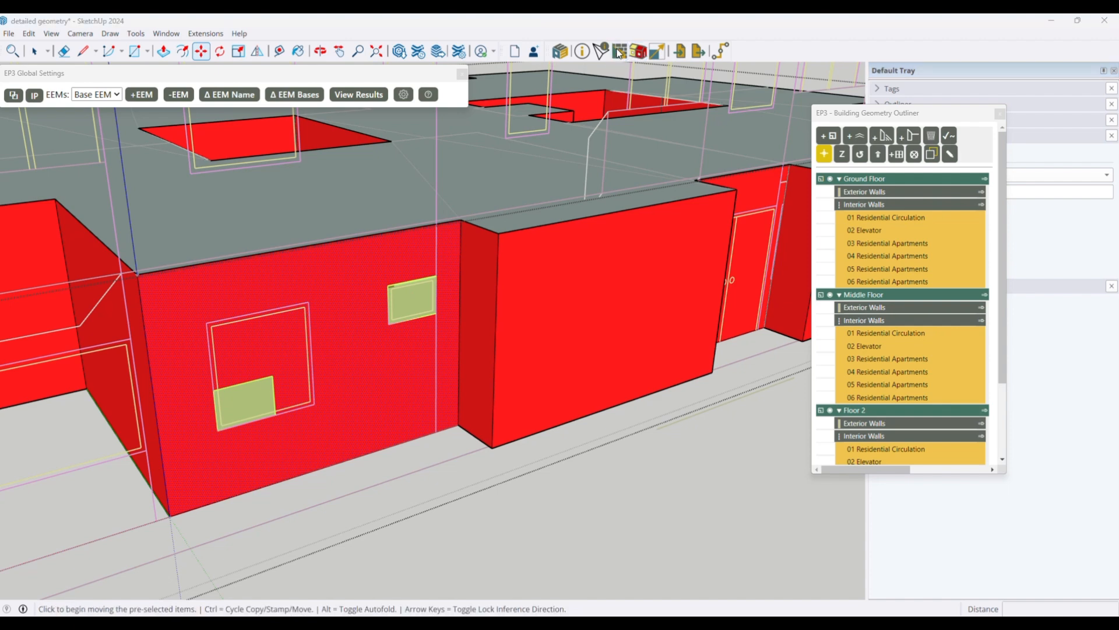
pyautogui.click(618, 57)
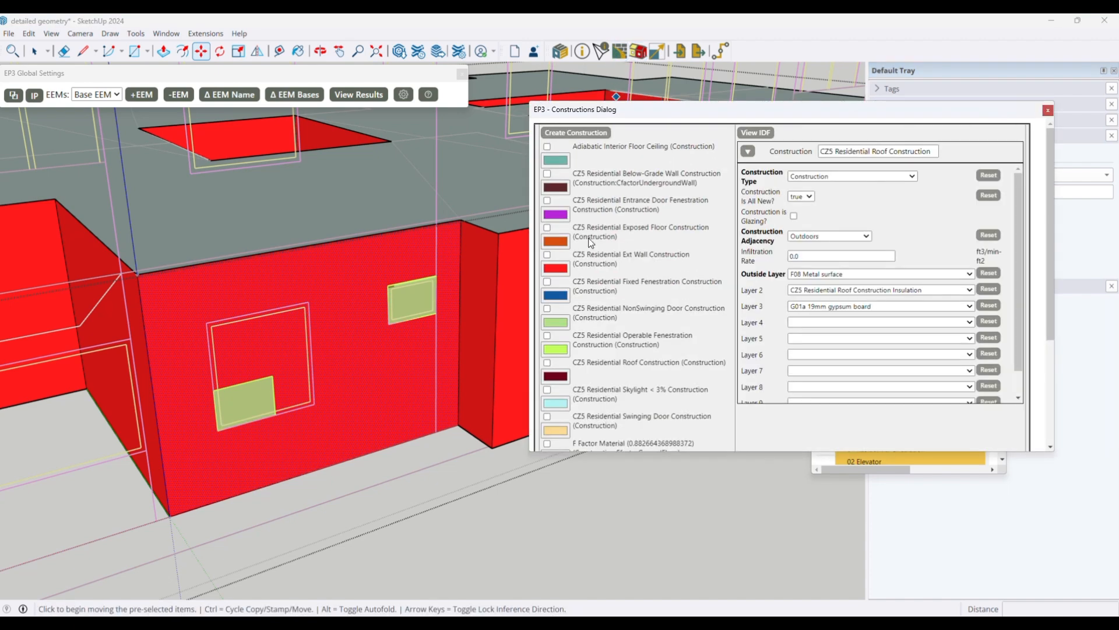
pyautogui.click(558, 269)
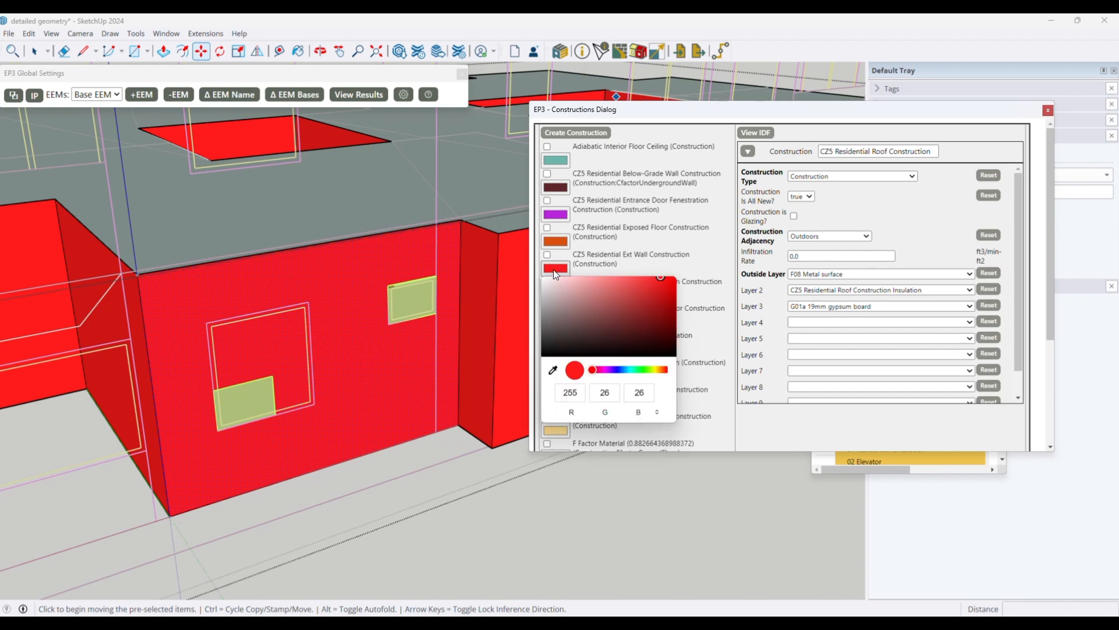
pyautogui.click(555, 267)
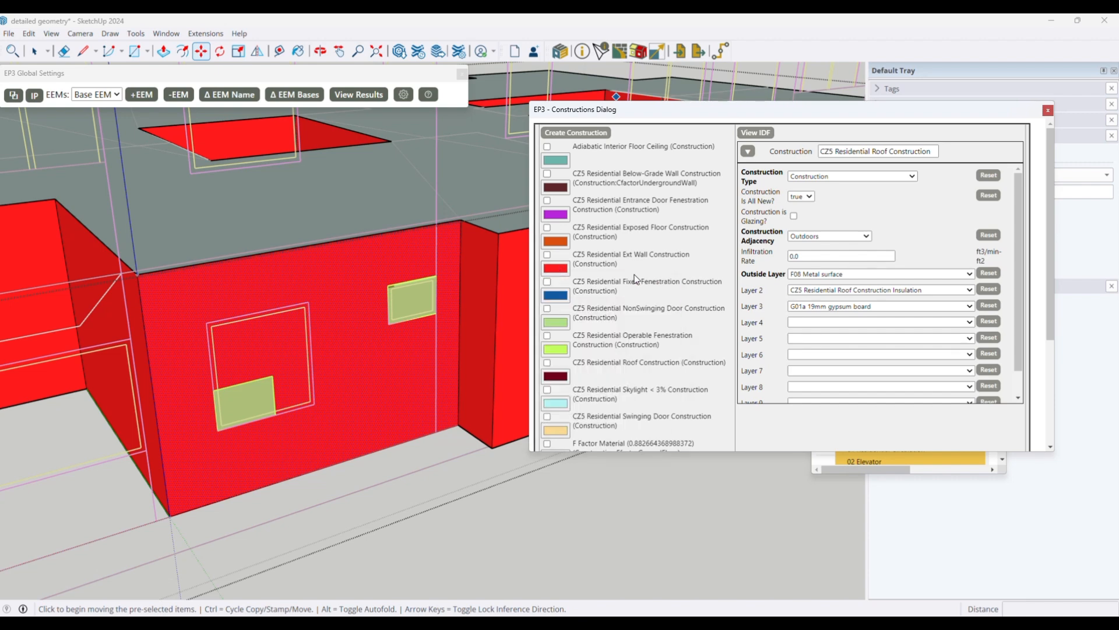
pyautogui.click(550, 269)
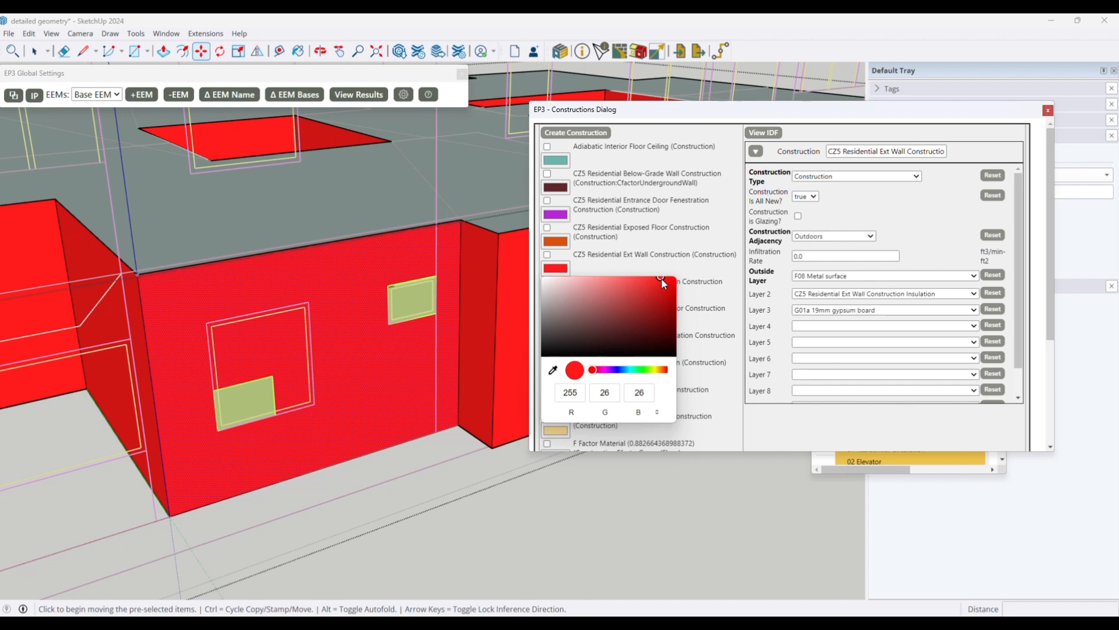
pyautogui.moveTo(661, 278); pyautogui.dragTo(611, 278)
pyautogui.click(681, 245)
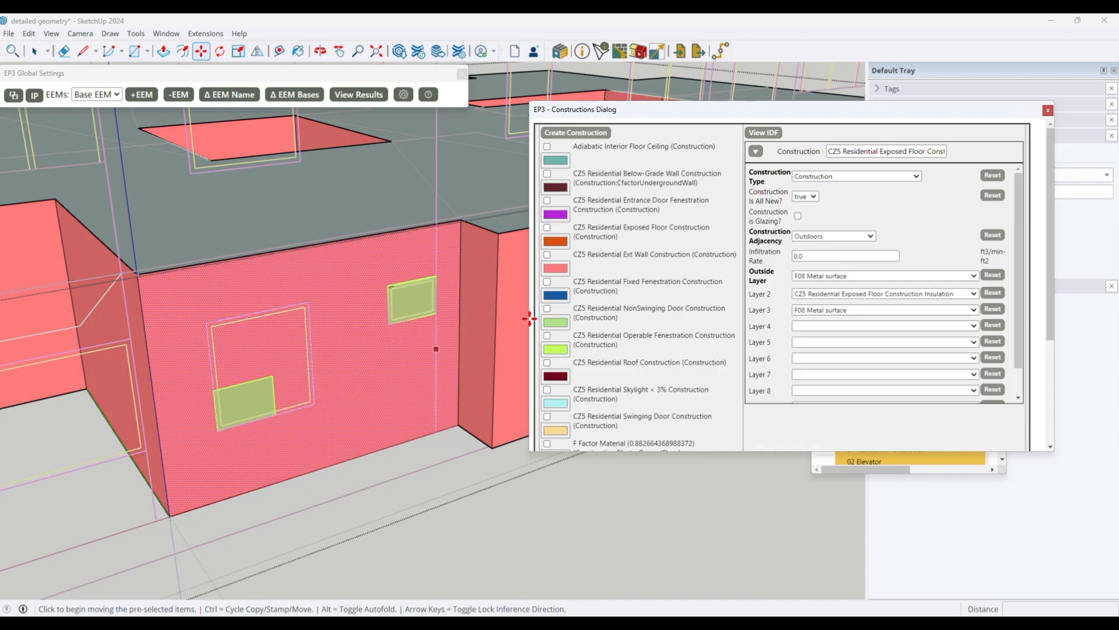
pyautogui.click(1048, 111)
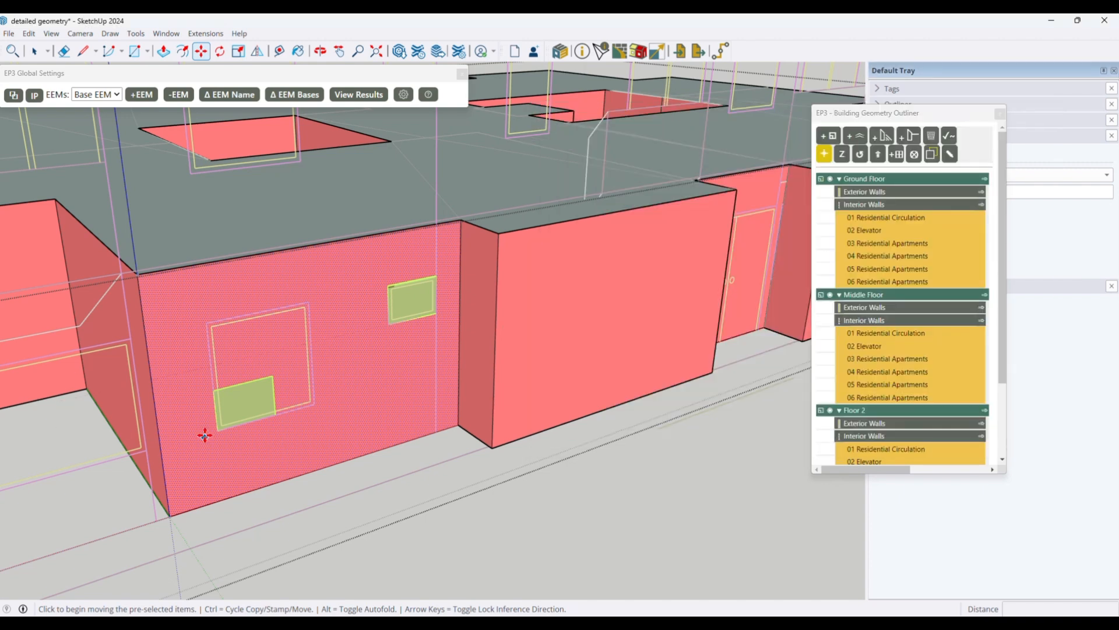
# - Scale the copied window to about 1.71 in width and 2.60 in height to fill the large outline
pyautogui.press('space')
pyautogui.click(249, 403)
pyautogui.press('s')
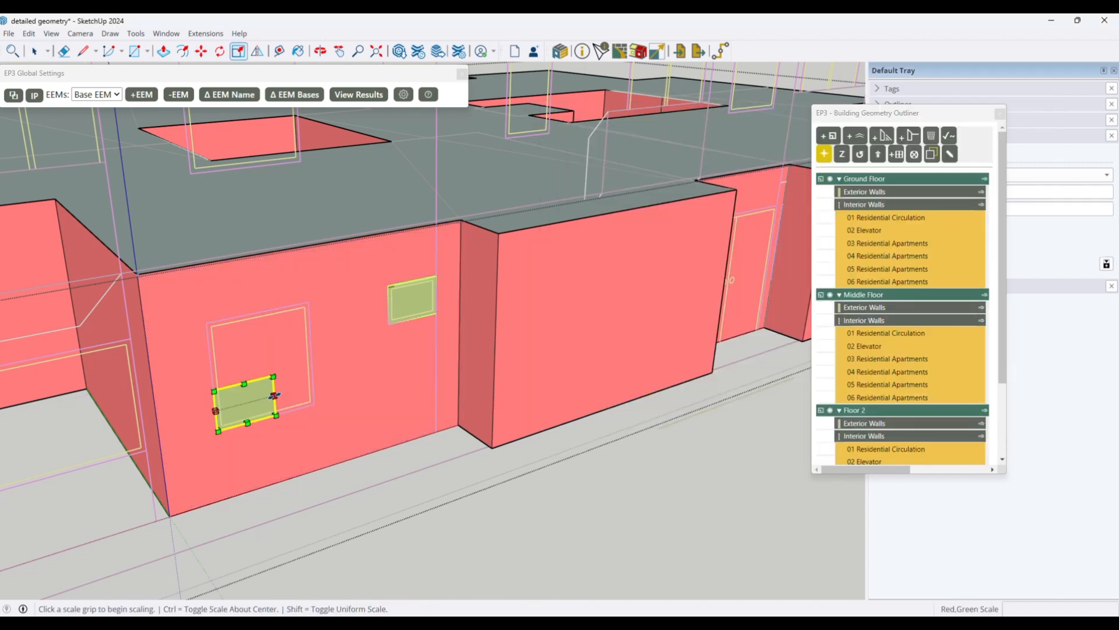
pyautogui.click(274, 396)
pyautogui.click(306, 304)
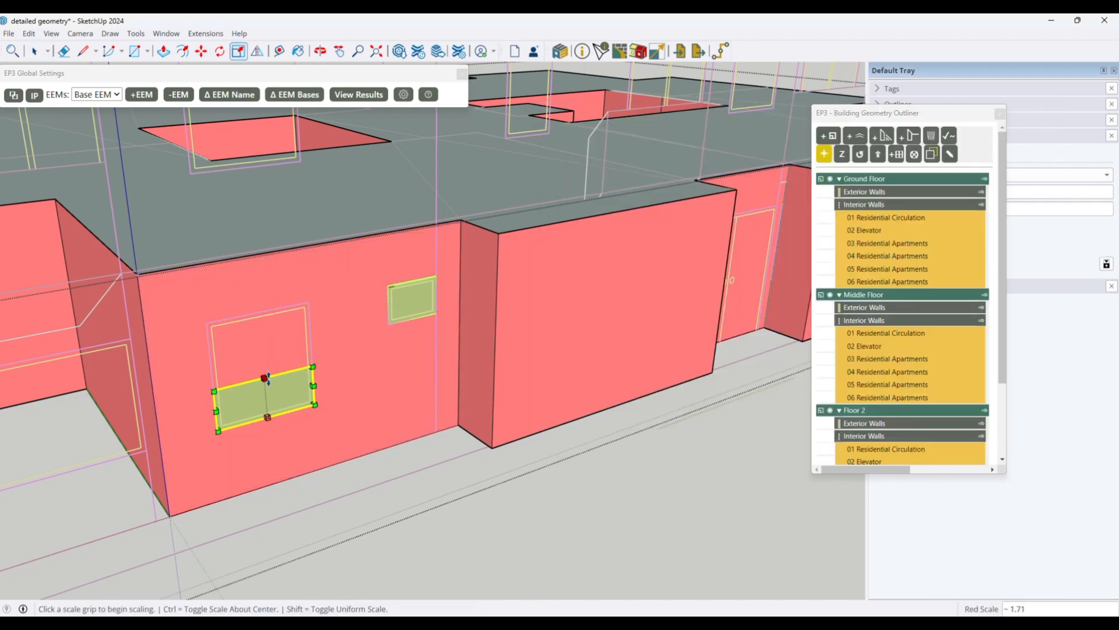
pyautogui.click(265, 378)
pyautogui.click(302, 301)
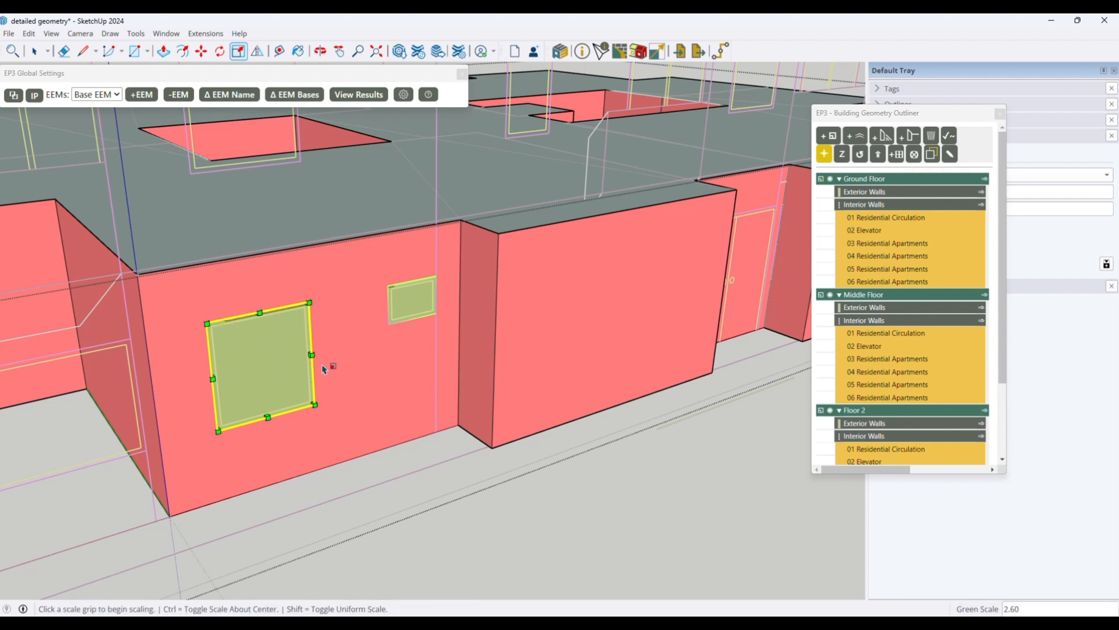
# - Copy the small and large windows together and paste them onto the outlined wall at the far end of the facade
pyautogui.press('space')
pyautogui.click(383, 294)
pyautogui.click(412, 307)
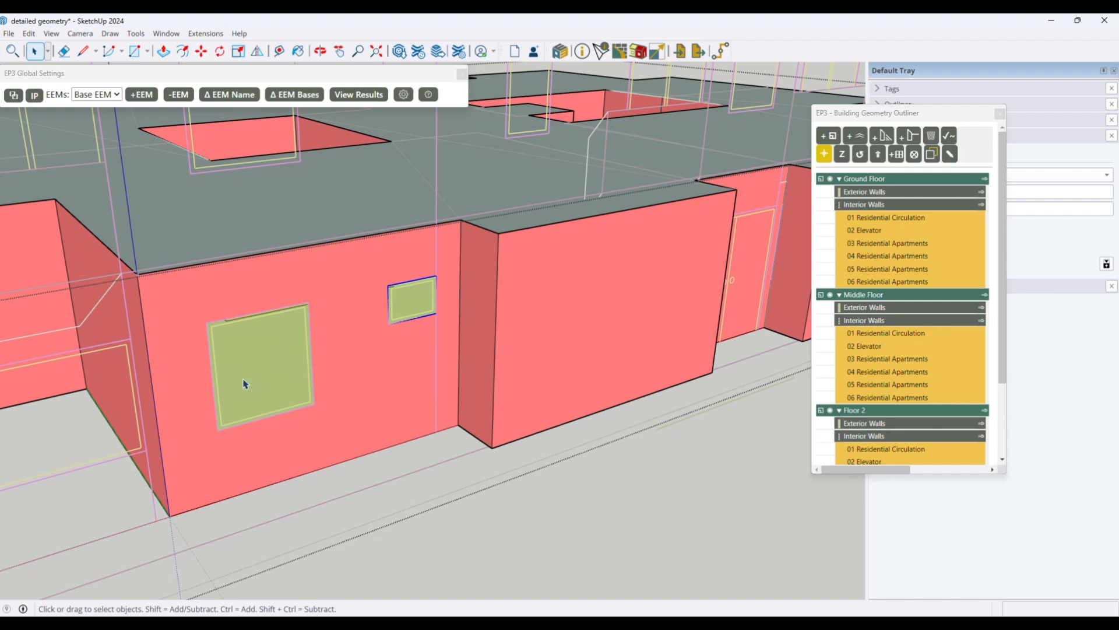
pyautogui.scroll(-3, 245, 384)
pyautogui.scroll(-4, 204, 404)
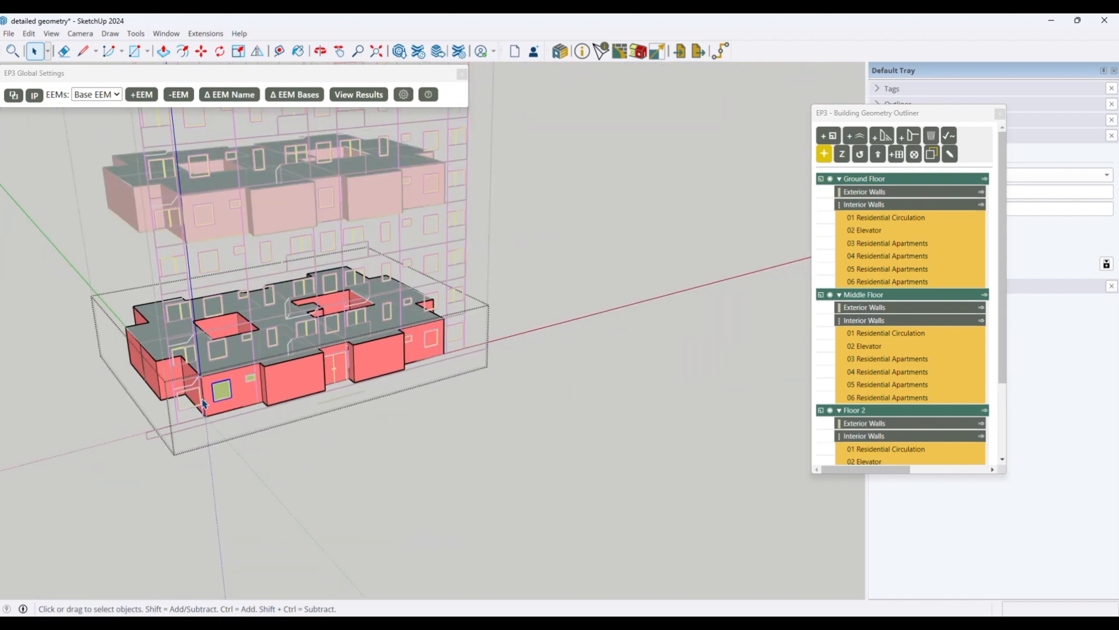
pyautogui.scroll(7, 478, 371)
pyautogui.click(301, 386)
pyautogui.hotkey('ctrl', 'v')
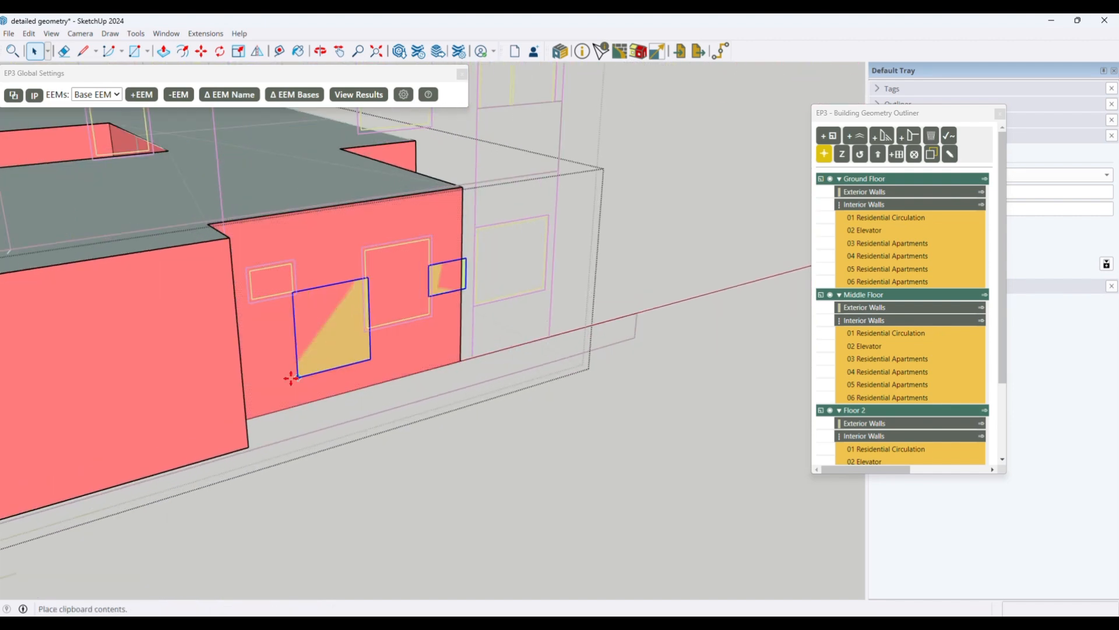
pyautogui.click(272, 383)
pyautogui.press('space')
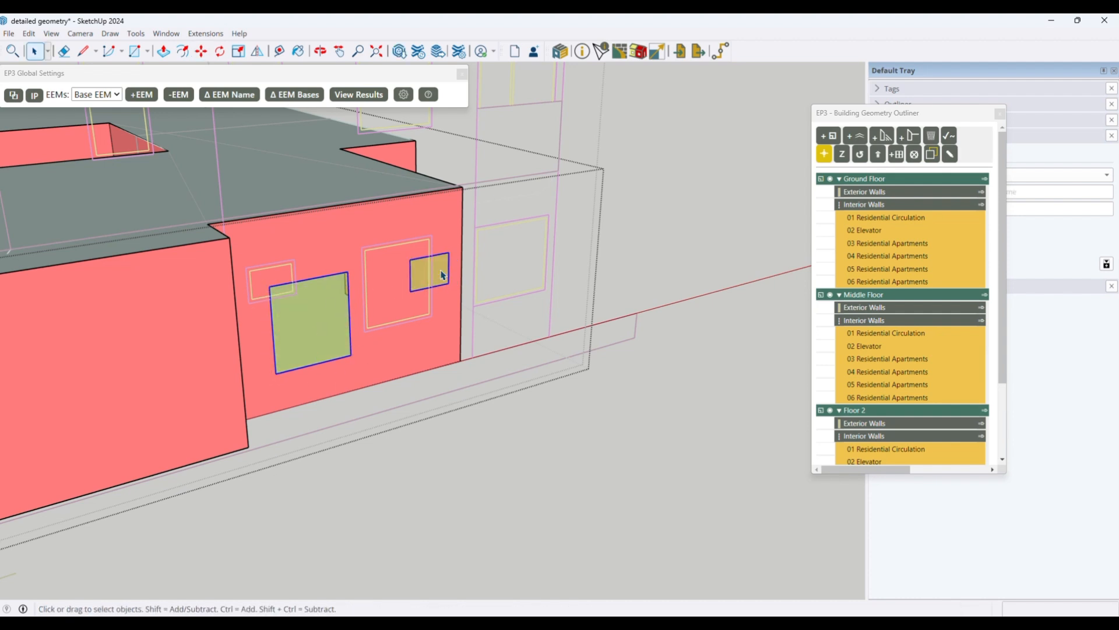
# - Move the pasted small window by its upper corner onto the small window outline on the far-end wall
pyautogui.click(439, 286)
pyautogui.press('m')
pyautogui.click(452, 252)
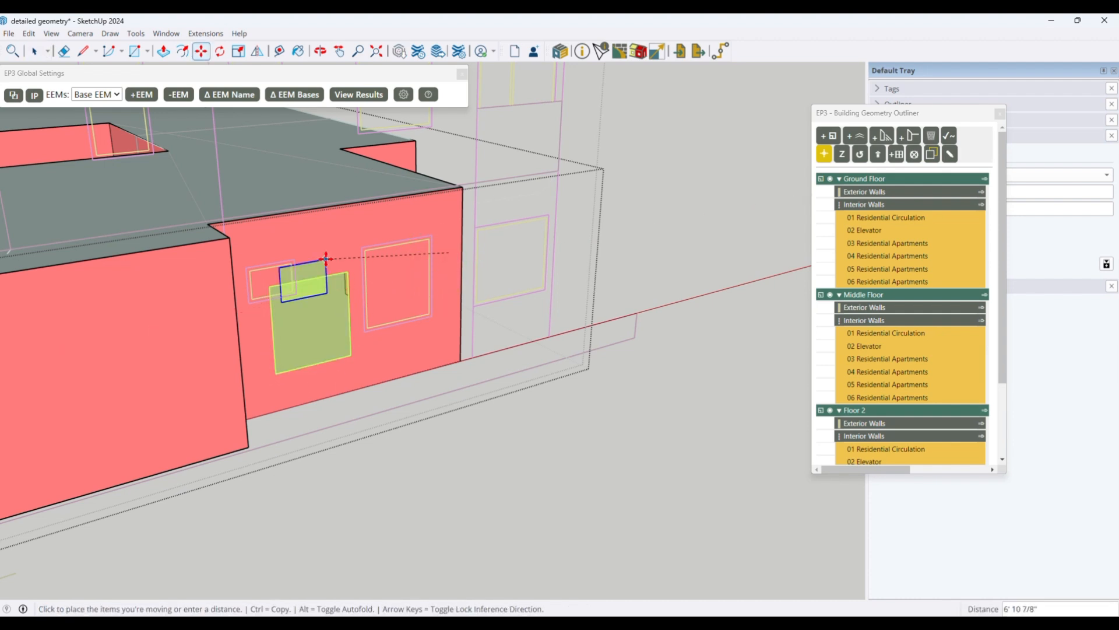
pyautogui.click(295, 259)
pyautogui.press('space')
# - Move the pasted large window by its upper corner about 4' 10" onto the large window outline
pyautogui.click(315, 336)
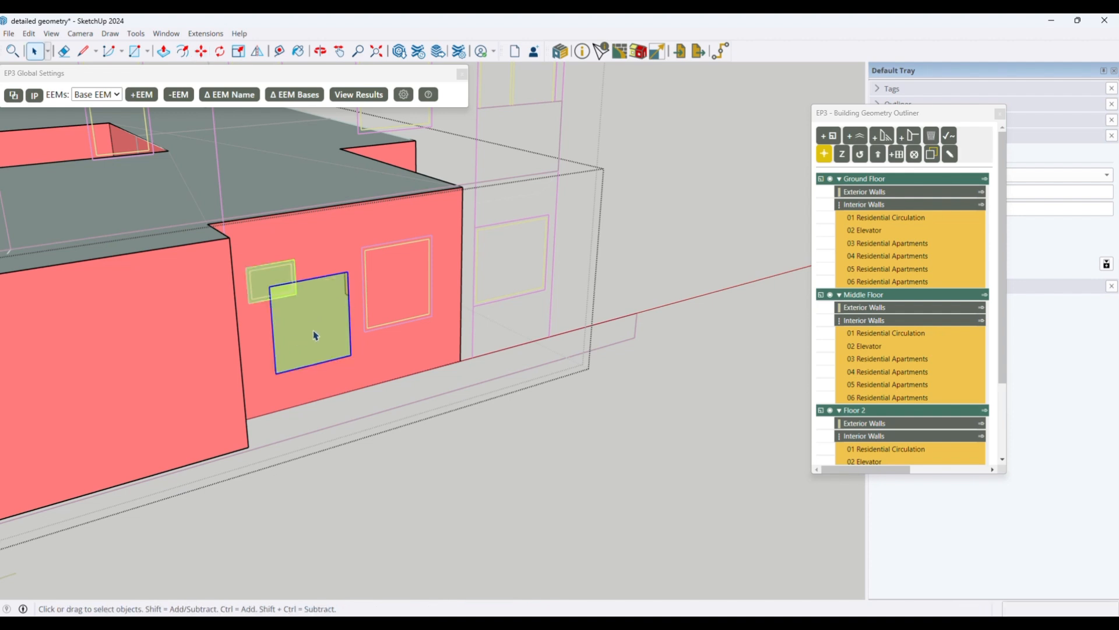
pyautogui.press('m')
pyautogui.click(348, 273)
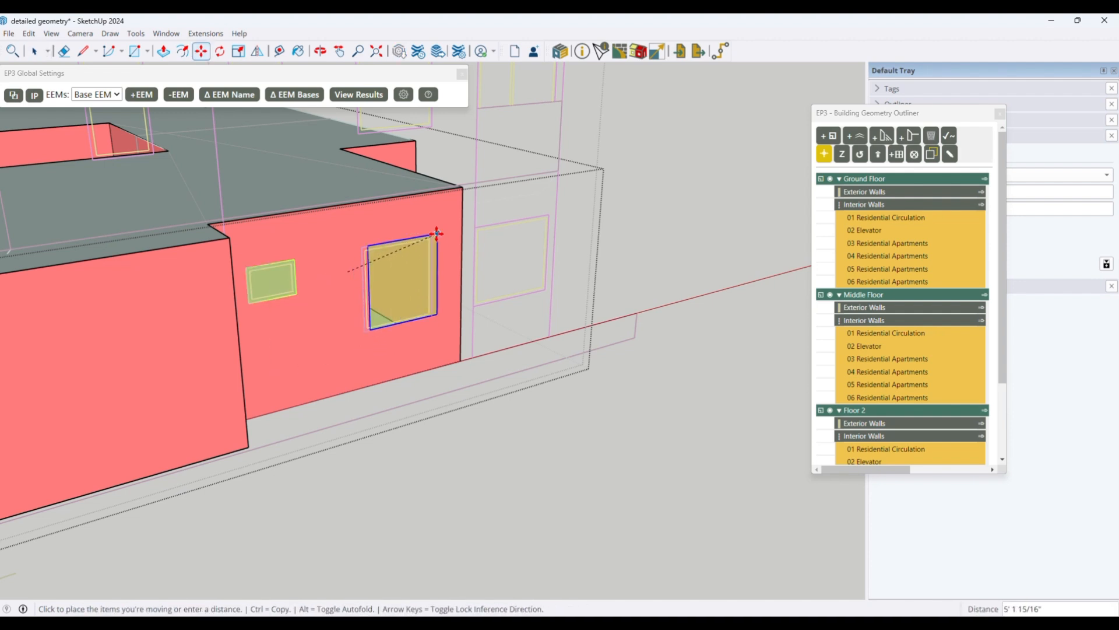
pyautogui.click(431, 239)
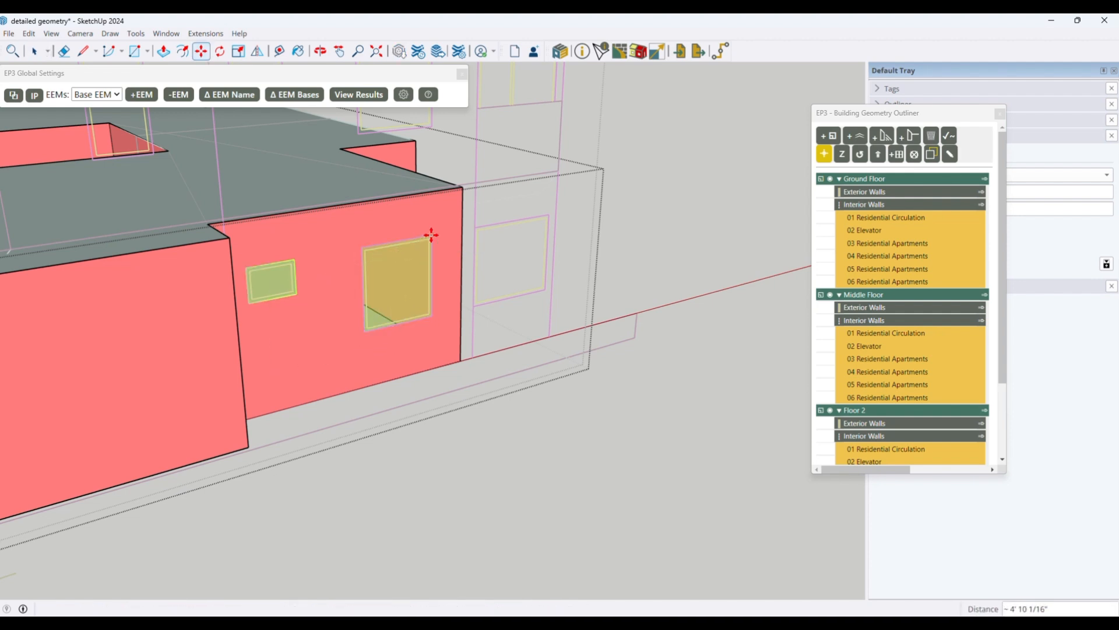
pyautogui.press('space')
# - Snap the elevation drawings to the recessed exterior wall face beyond the far end of the facade
pyautogui.scroll(-4, 442, 302)
pyautogui.moveTo(444, 313); pyautogui.dragTo(383, 260, button='middle')
pyautogui.scroll(4, 383, 261)
pyautogui.click(481, 252)
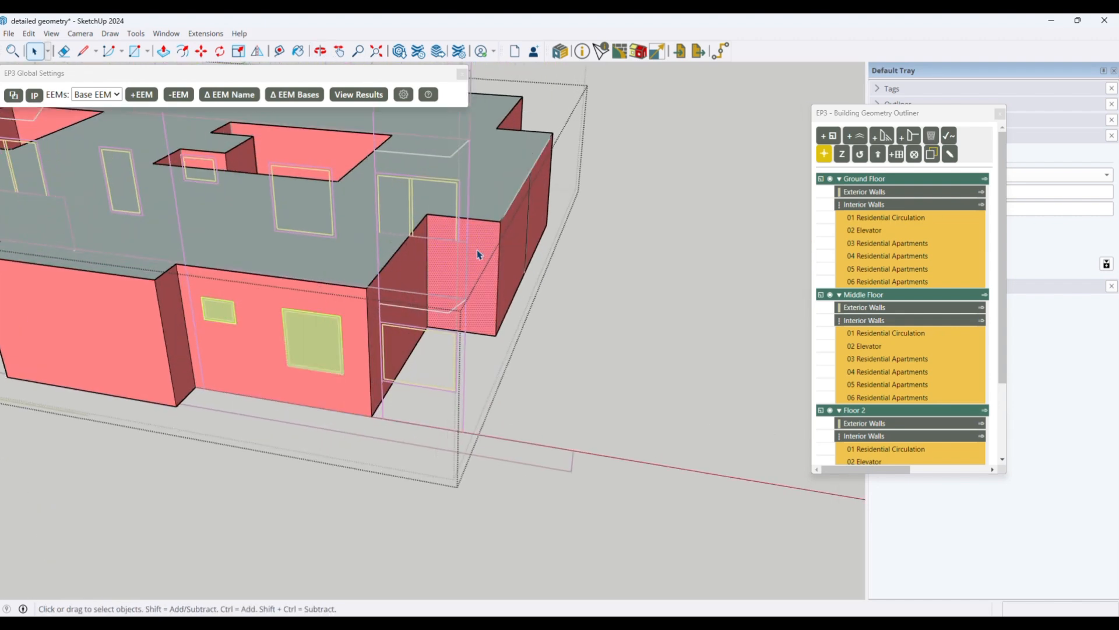
pyautogui.rightClick(475, 238)
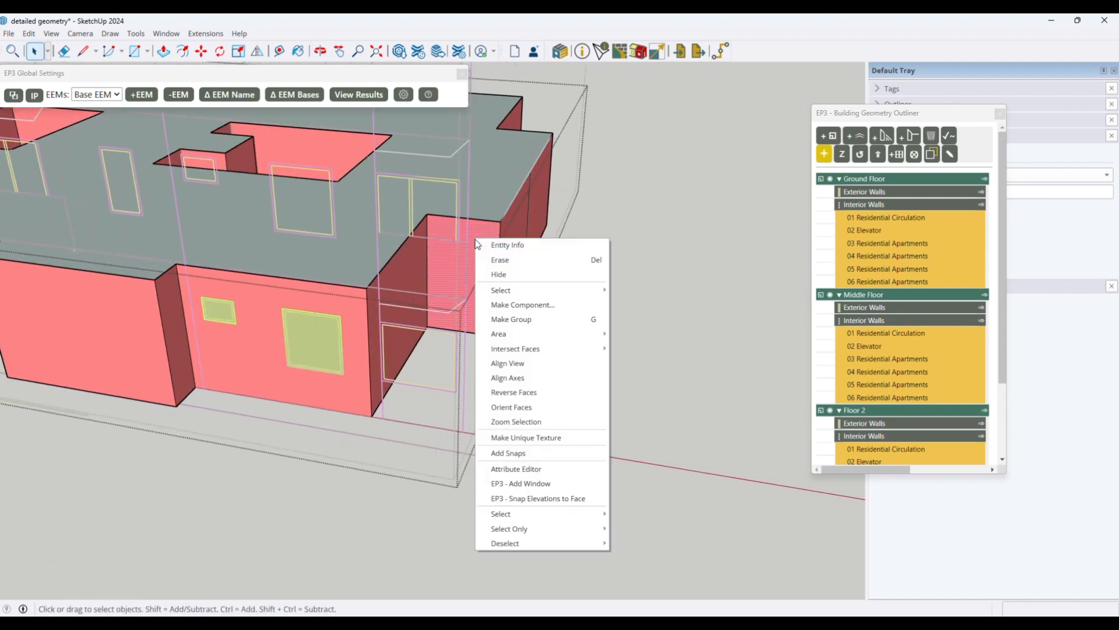
pyautogui.click(514, 499)
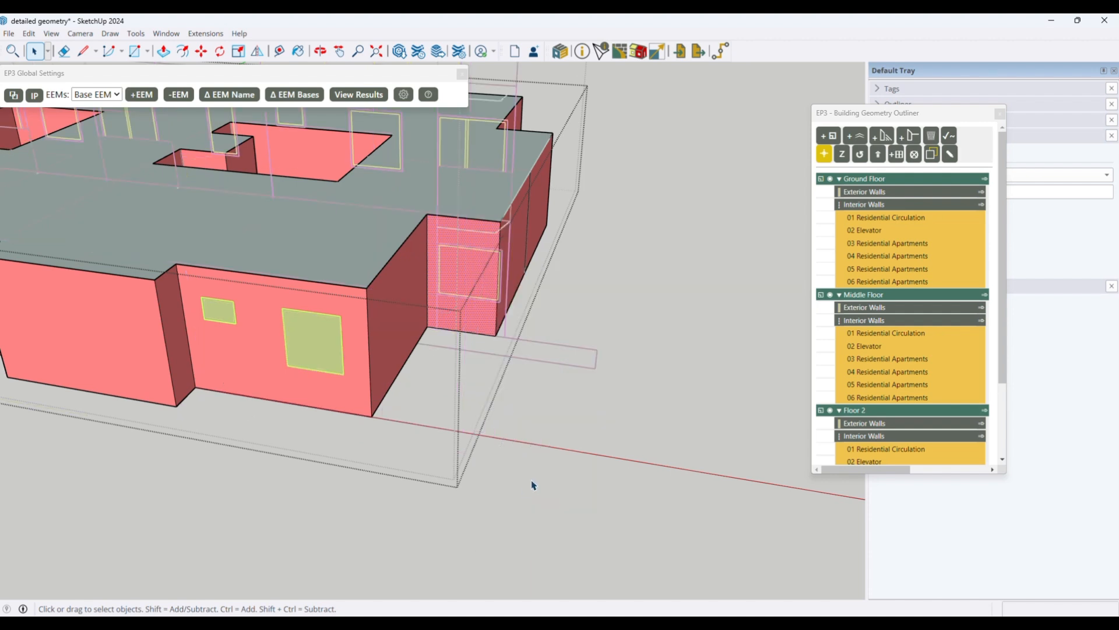
# - Paste a copy of the large window onto the recessed far-end wall and move its lower corner about 1' 4" onto the window outline
pyautogui.click(325, 349)
pyautogui.click(462, 262)
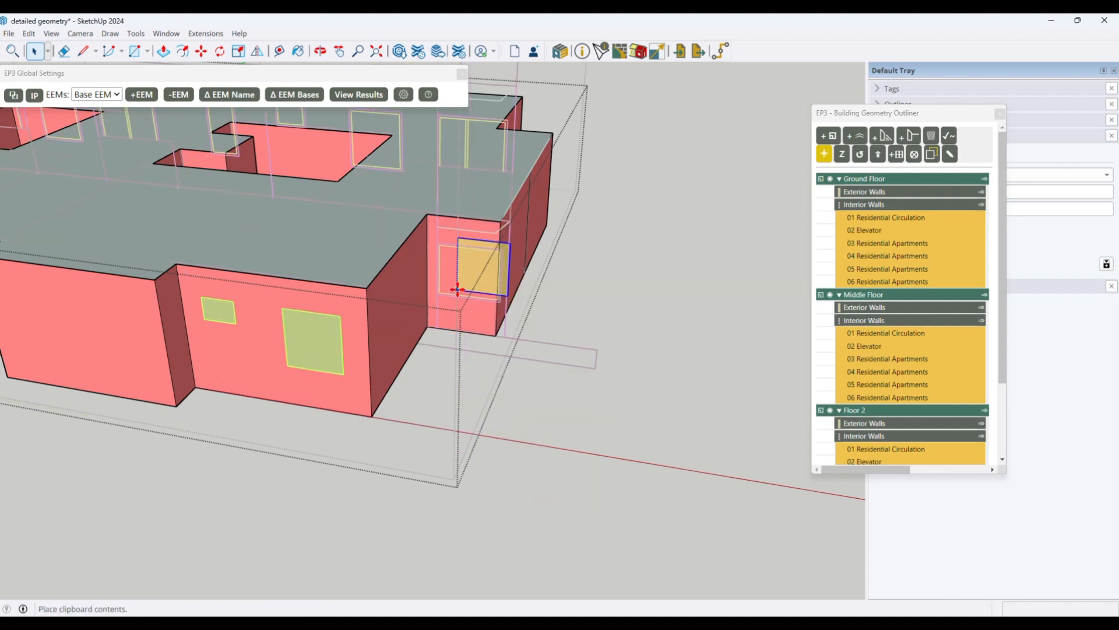
pyautogui.press('m')
pyautogui.scroll(3, 442, 294)
pyautogui.scroll(4, 444, 294)
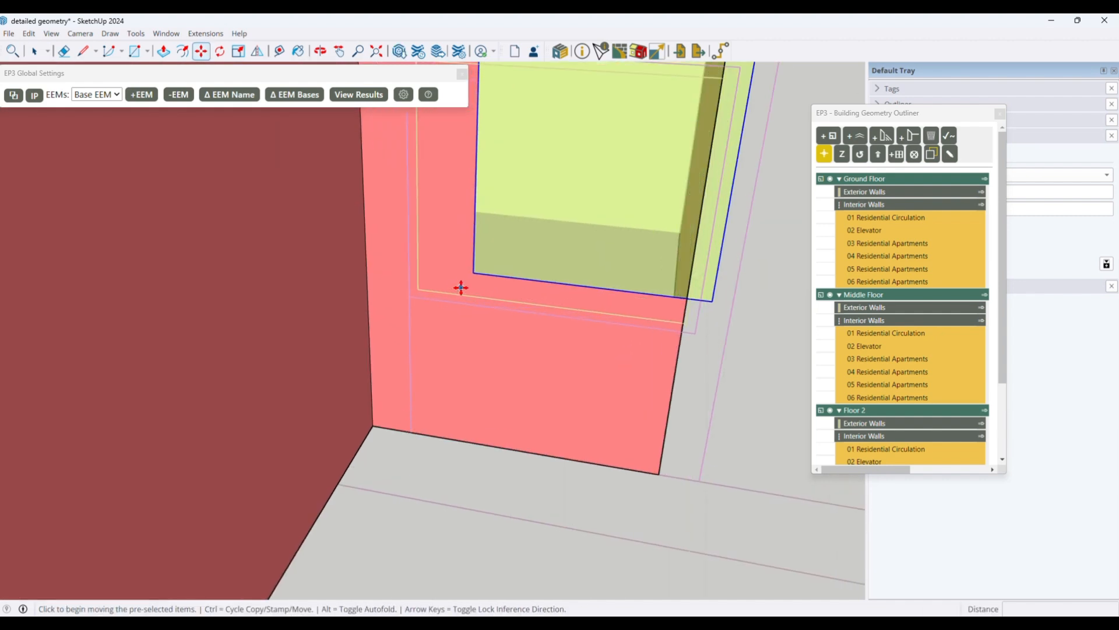
pyautogui.click(474, 271)
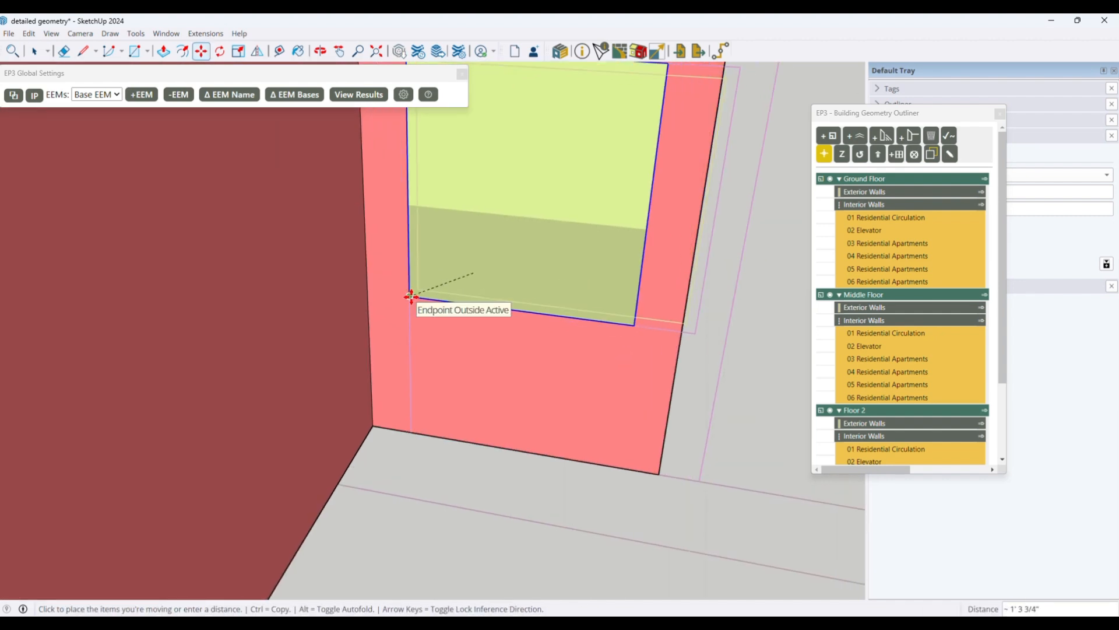
pyautogui.click(411, 297)
# - Scale the pasted window's width by 1.25 to reach the far edge of the window outline
pyautogui.scroll(-4, 430, 358)
pyautogui.press('s')
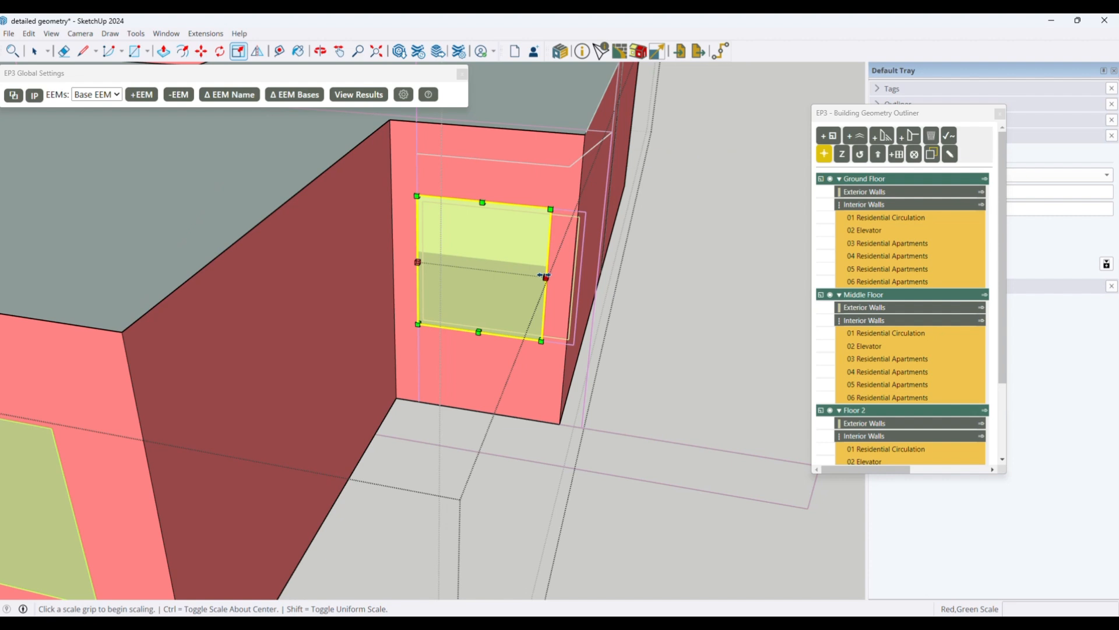
pyautogui.click(545, 275)
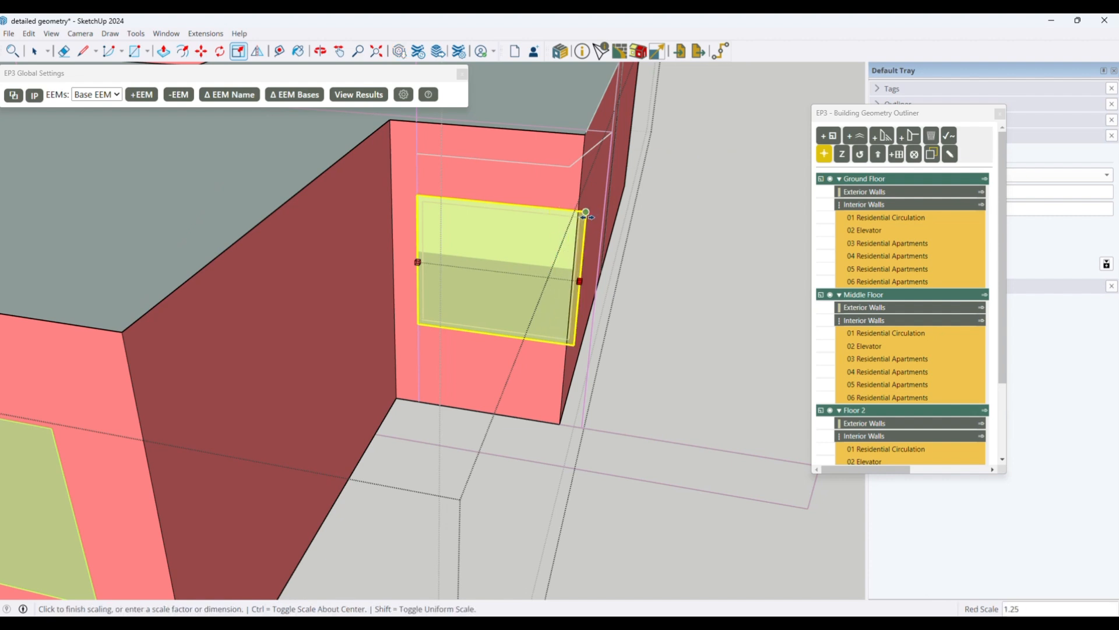
pyautogui.click(586, 214)
pyautogui.press('space')
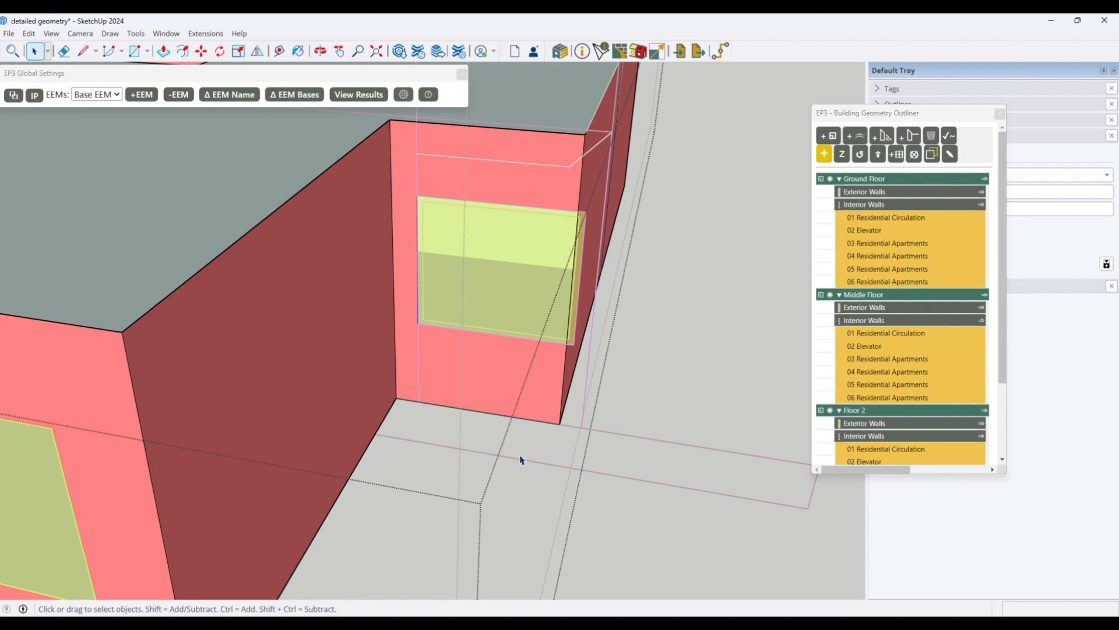
# - Shift the widened window about 4 1/4" sideways along the recessed wall, away from the outer wall corner
pyautogui.press('m')
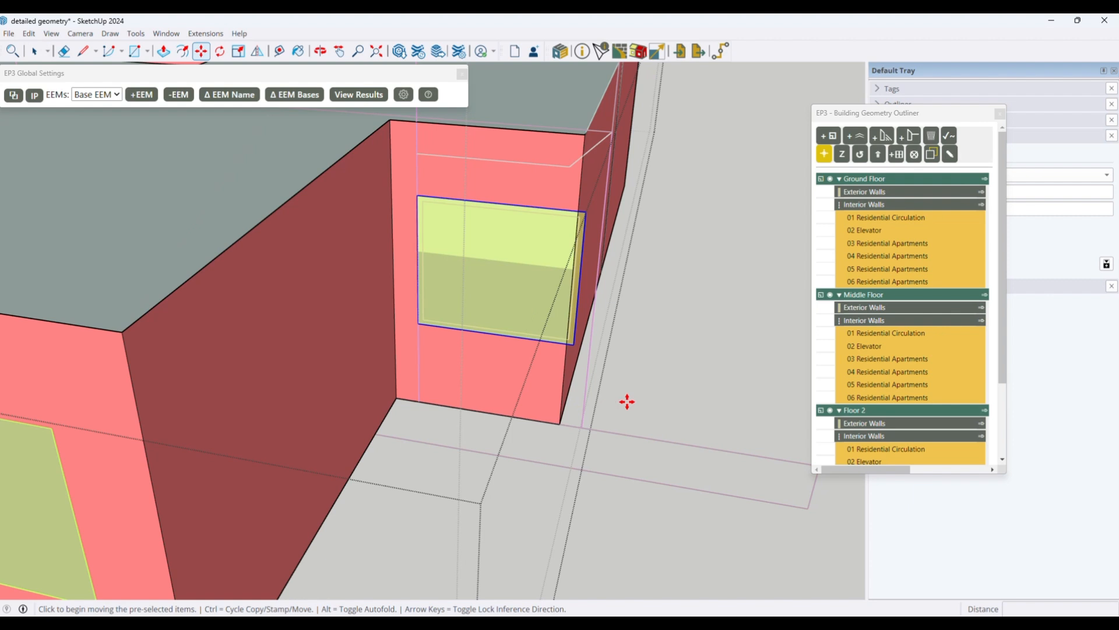
pyautogui.click(575, 348)
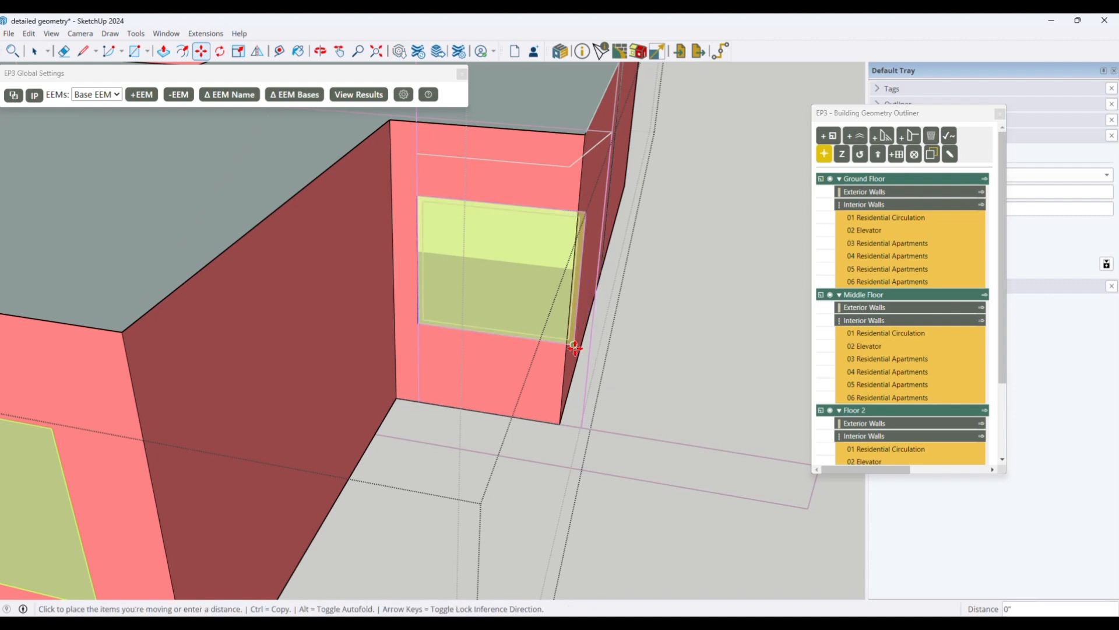
pyautogui.press('Escape')
pyautogui.click(575, 347)
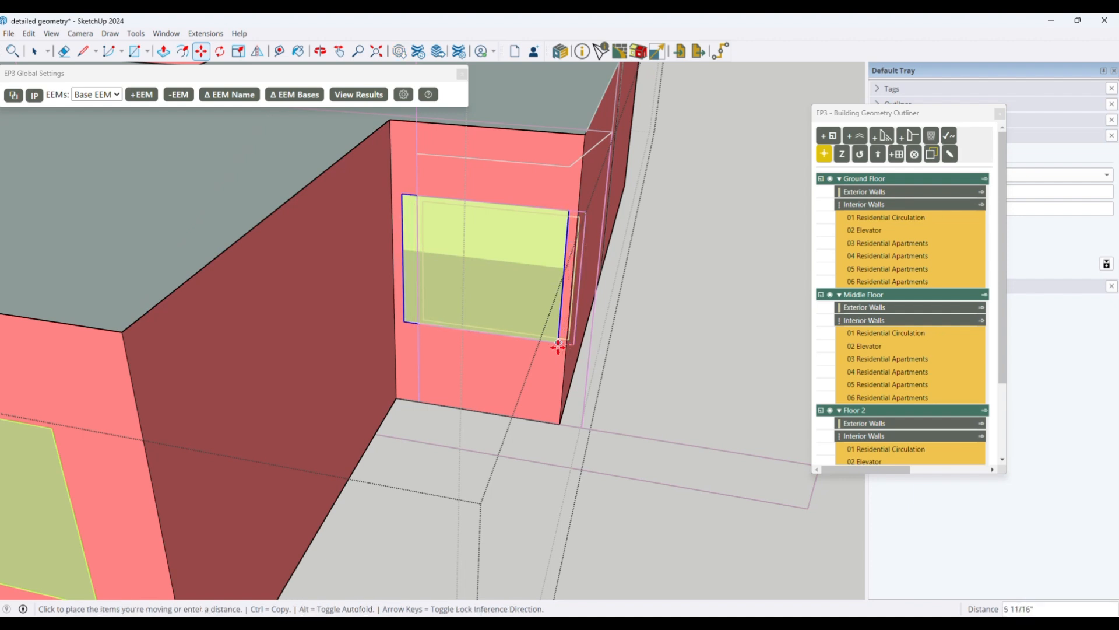
pyautogui.click(576, 369)
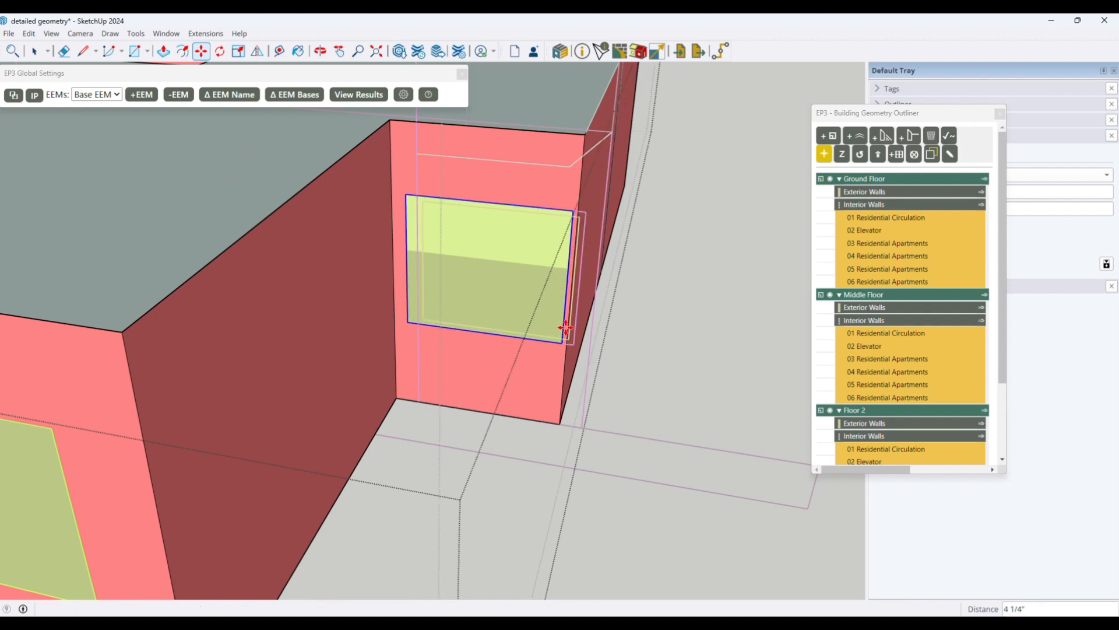
pyautogui.press('space')
# - Copy the widened window and paste it onto the matching recessed wall at the opposite end of the building
pyautogui.scroll(-8, 541, 311)
pyautogui.scroll(-3, 592, 303)
pyautogui.moveTo(404, 345); pyautogui.dragTo(543, 291, button='middle')
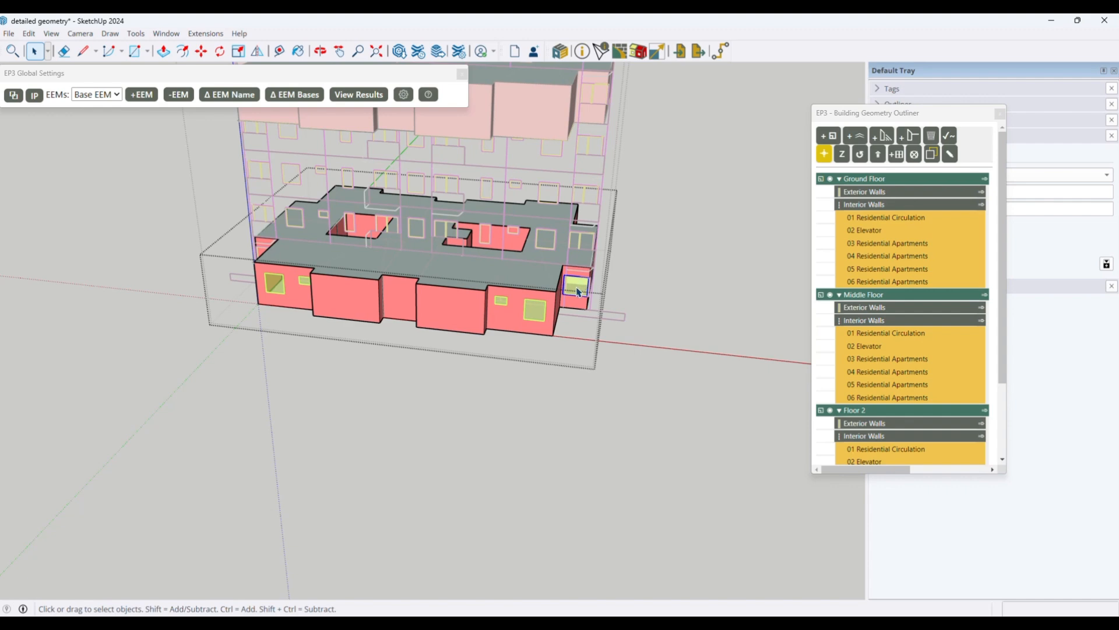
pyautogui.moveTo(432, 354); pyautogui.dragTo(303, 315, button='middle')
pyautogui.scroll(5, 281, 314)
pyautogui.click(282, 314)
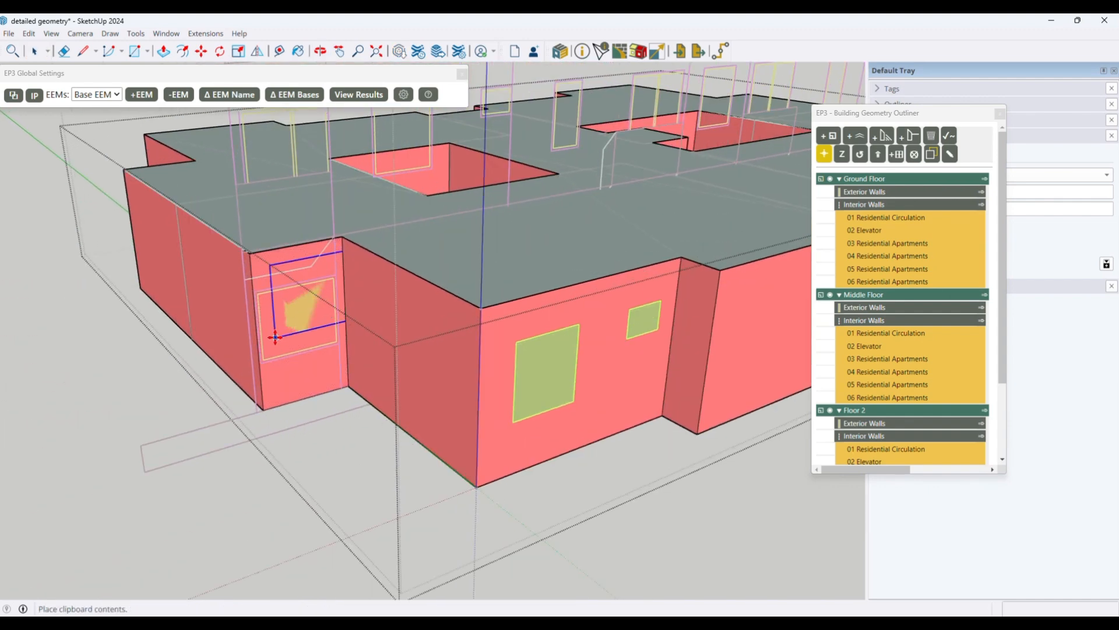
# - Move the pasted window by its lower corner about 1' 3" onto the window outline on the recessed wall
pyautogui.press('m')
pyautogui.scroll(5, 289, 329)
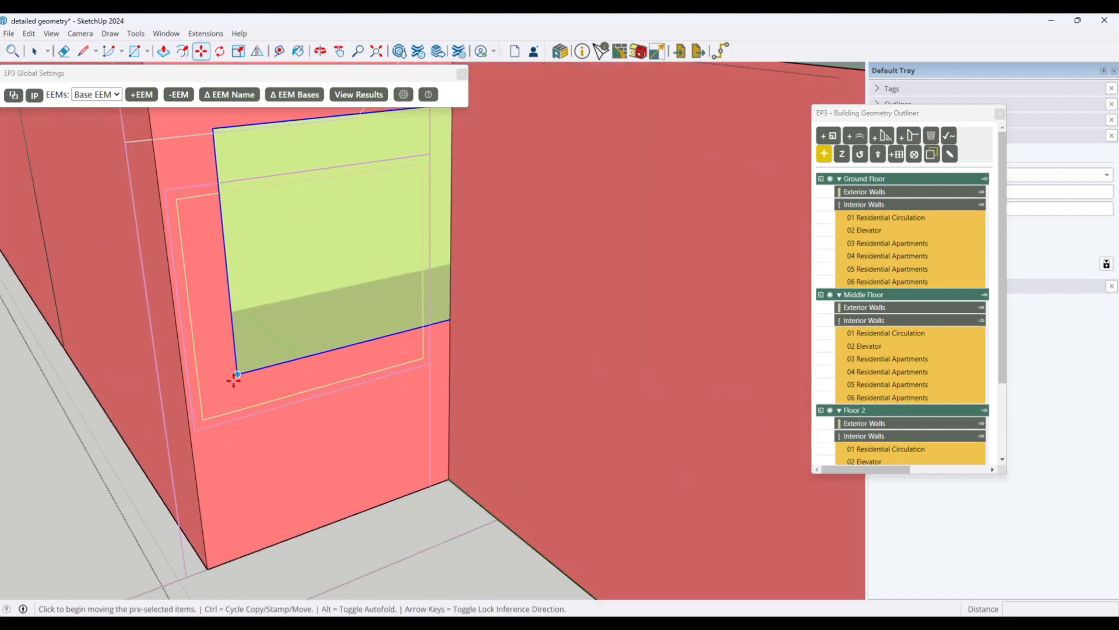
pyautogui.moveTo(233, 378); pyautogui.dragTo(195, 430)
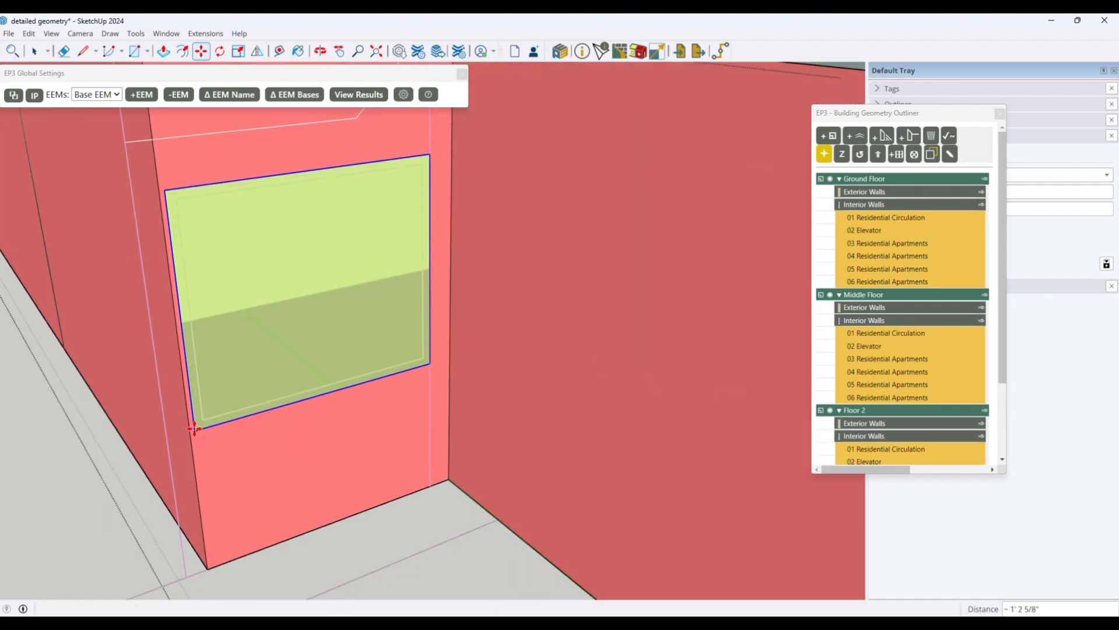
pyautogui.press('space')
# - Snap the elevation drawings to the projecting facade wall between the near-end windows and the entrance
pyautogui.scroll(-10, 227, 439)
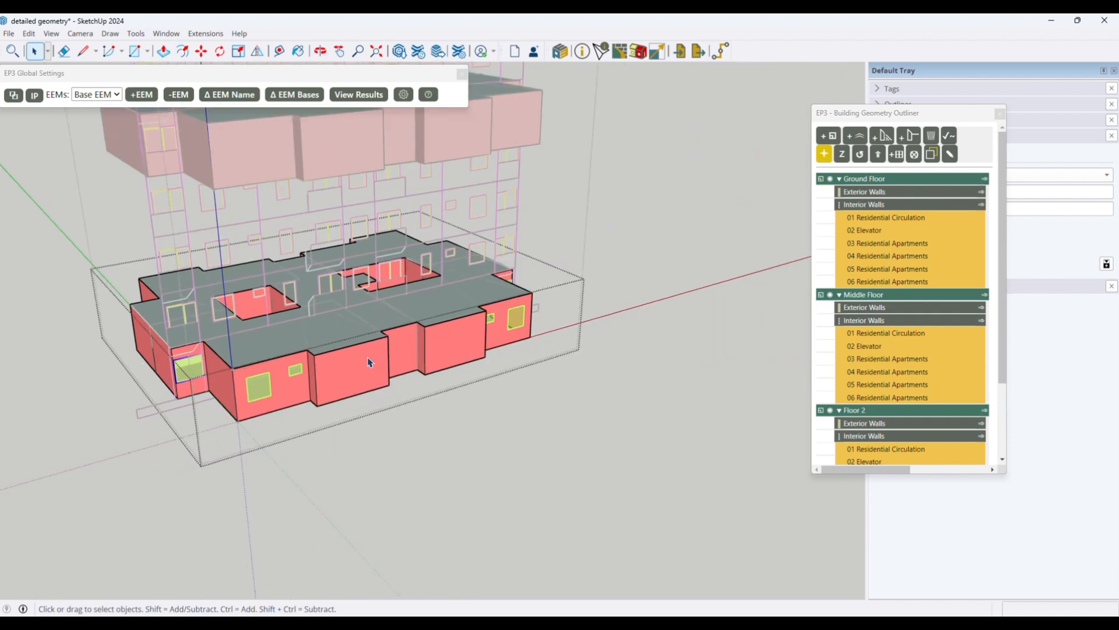
pyautogui.rightClick(355, 381)
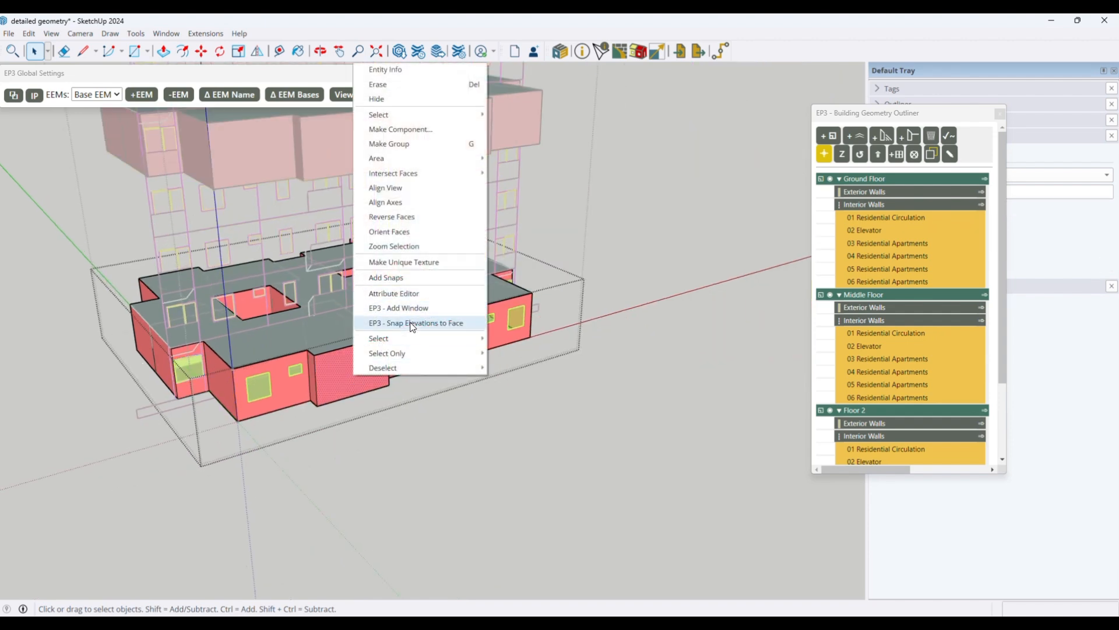
pyautogui.click(413, 324)
pyautogui.scroll(6, 345, 390)
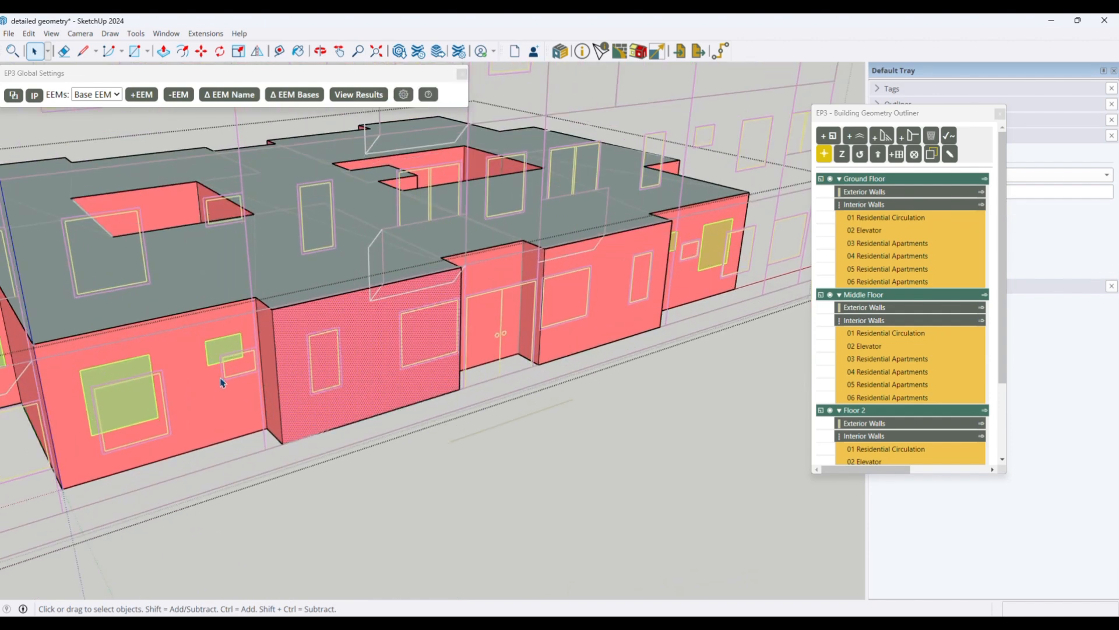
# - Copy the large and small near-end facade windows together and paste them onto the projecting wall beside the entrance
pyautogui.click(102, 383)
pyautogui.keyDown('ctrl'); pyautogui.click(225, 350); pyautogui.keyUp('ctrl')
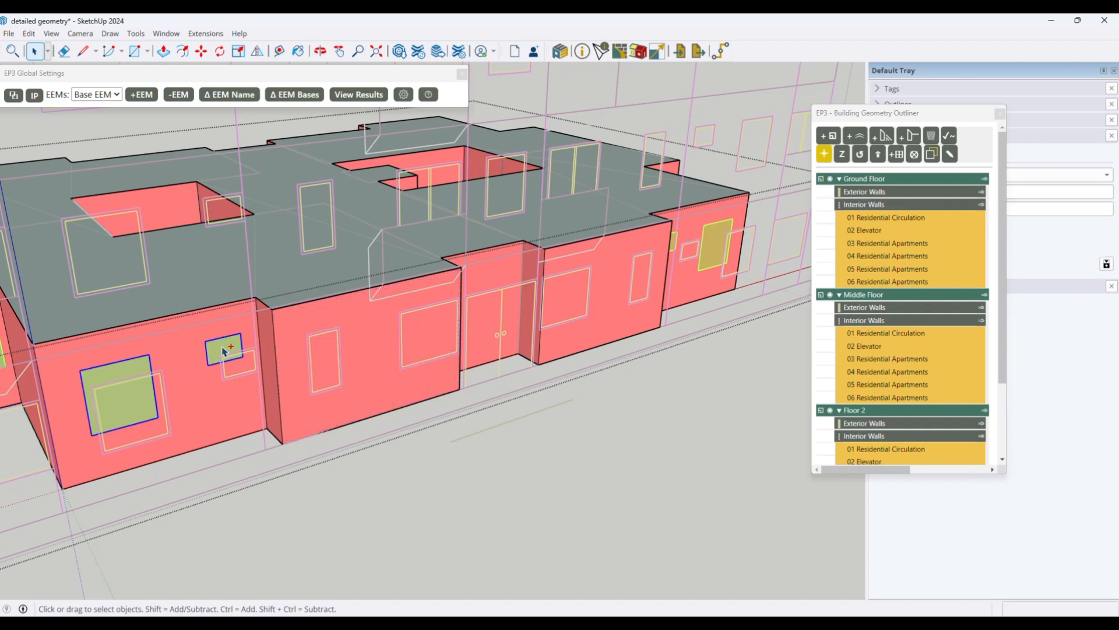
pyautogui.hotkey('ctrl', 'c')
pyautogui.hotkey('ctrl', 'v')
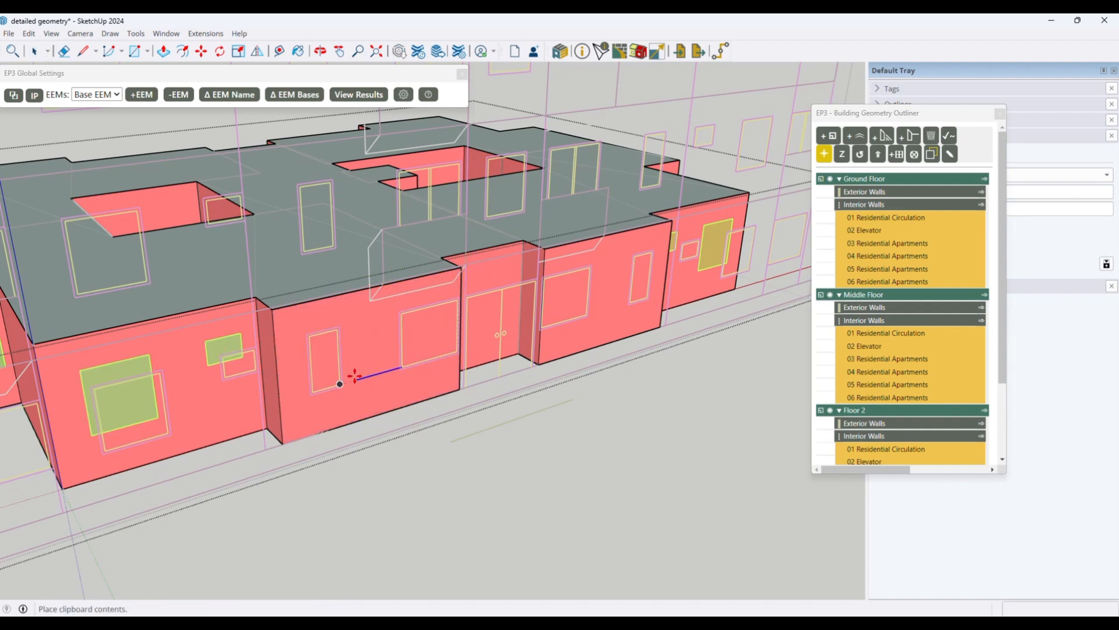
pyautogui.click(355, 348)
# - Move the pasted pair by the large window's lower corner about 4' 2" onto the wide outline beside the entrance
pyautogui.scroll(3, 380, 344)
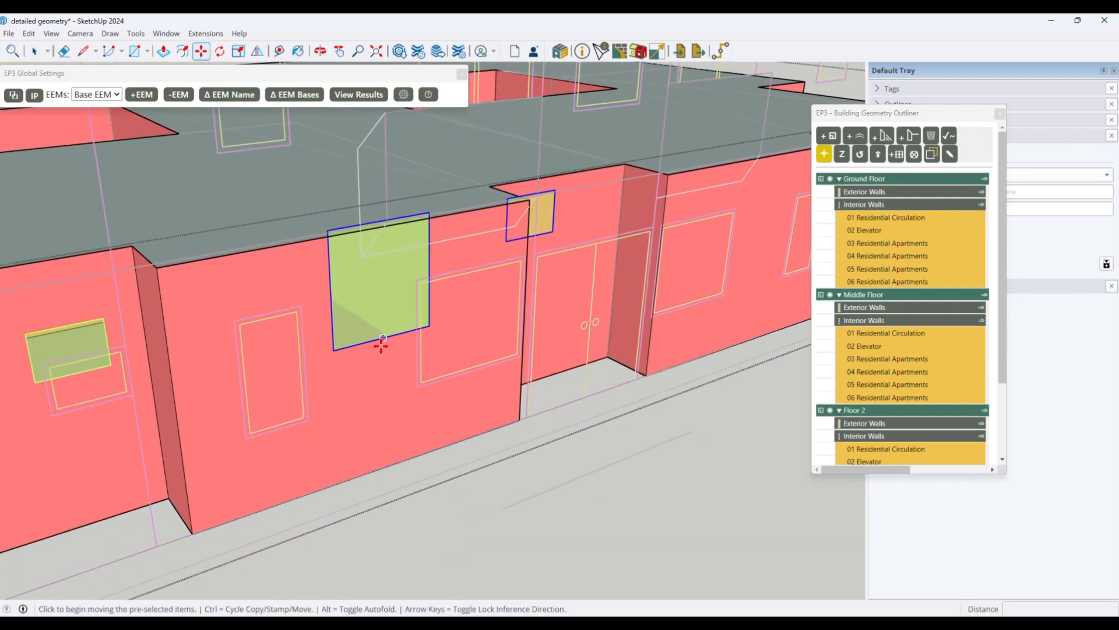
pyautogui.click(333, 350)
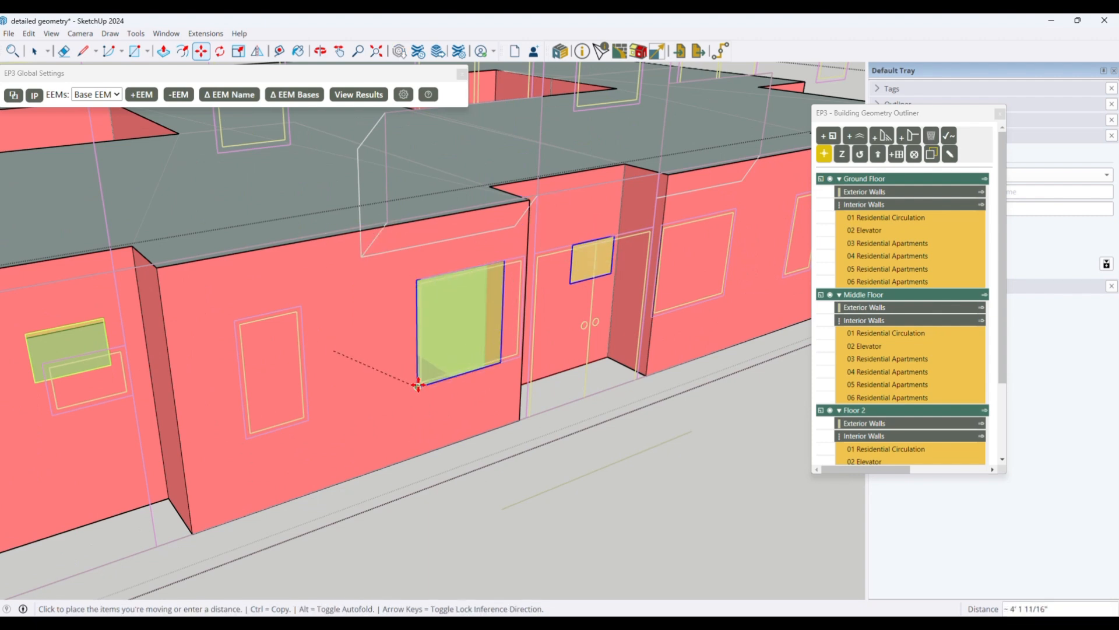
pyautogui.click(417, 382)
# - Scale the large window's width to match the wide window outline beside the entrance
pyautogui.scroll(3, 507, 313)
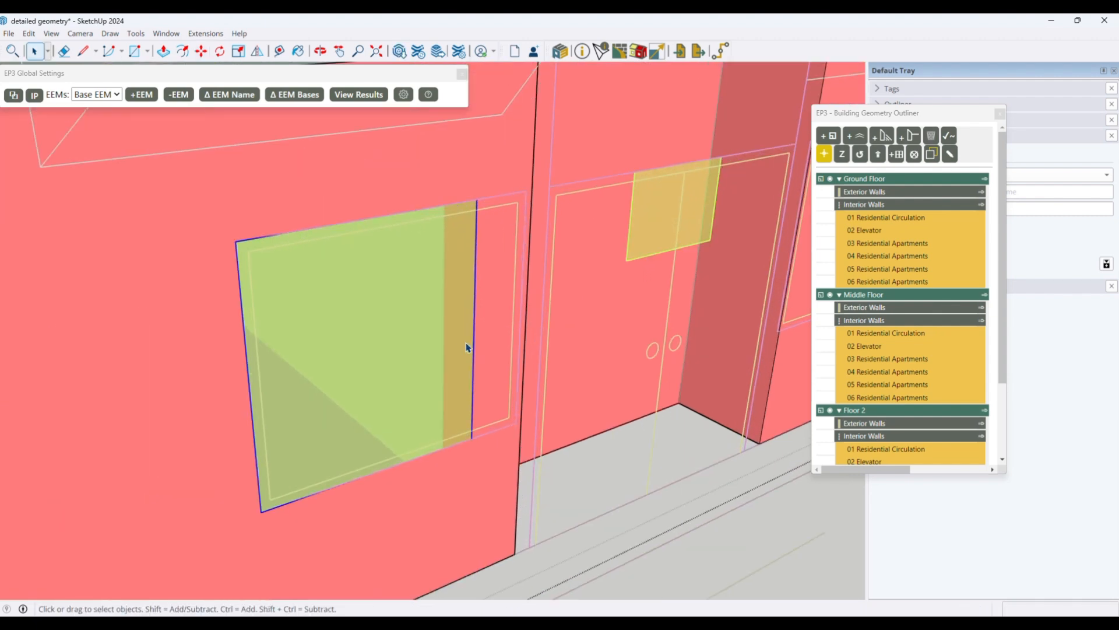
pyautogui.press('s')
pyautogui.click(474, 327)
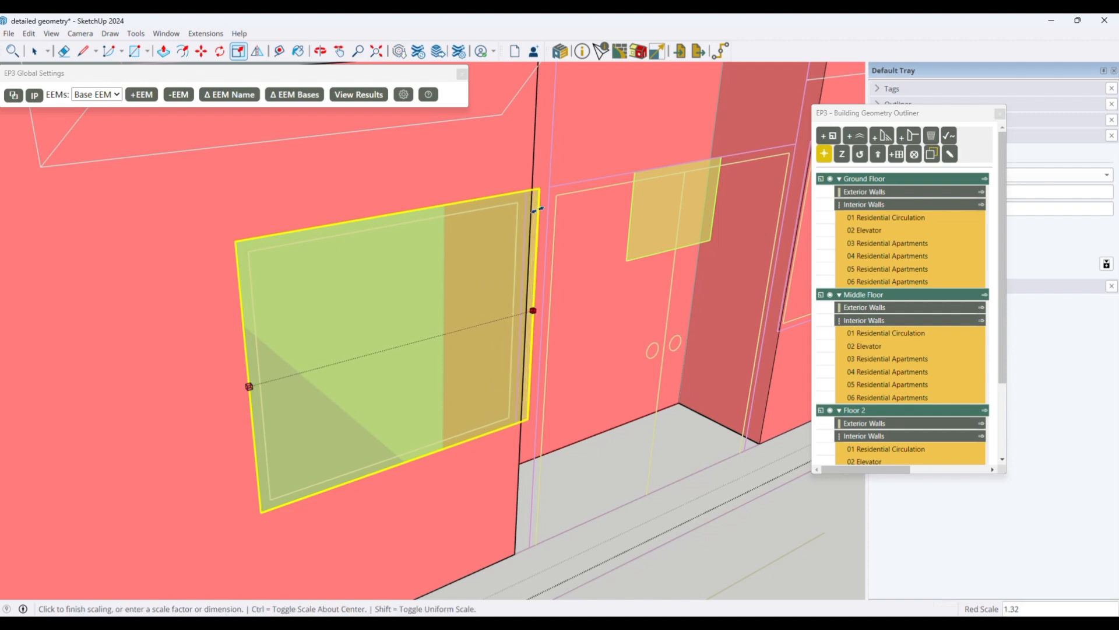
pyautogui.click(520, 311)
pyautogui.press('space')
# - Move the small window from the entrance doors by its lower corner about 14' 3" onto the tall narrow outline on the projecting wall
pyautogui.click(676, 219)
pyautogui.scroll(-5, 673, 220)
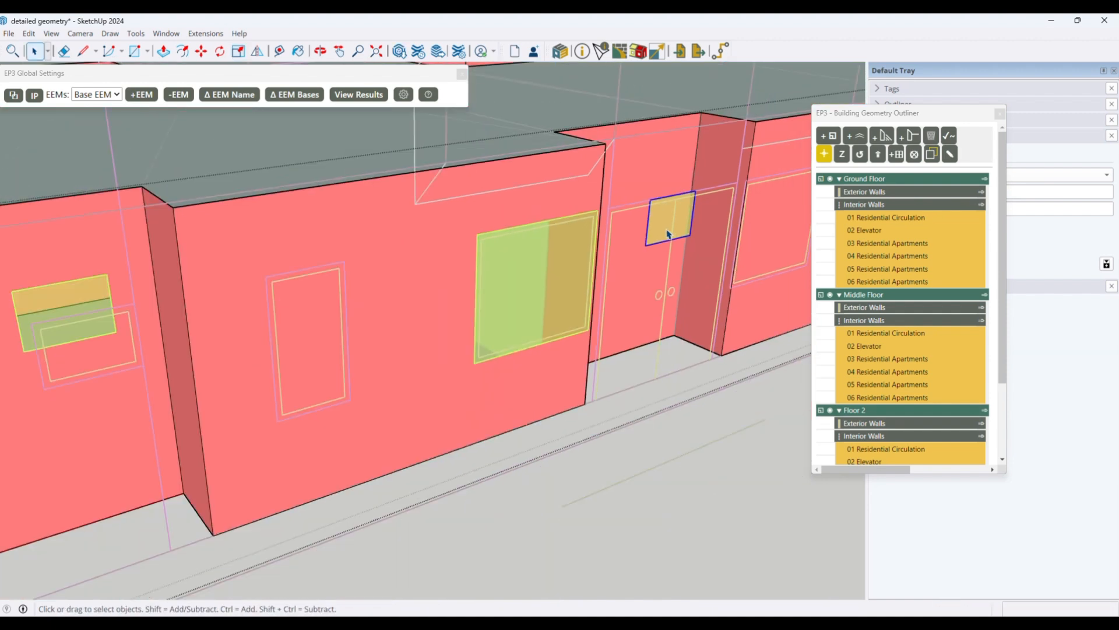
pyautogui.press('m')
pyautogui.click(646, 245)
pyautogui.scroll(-5, 647, 248)
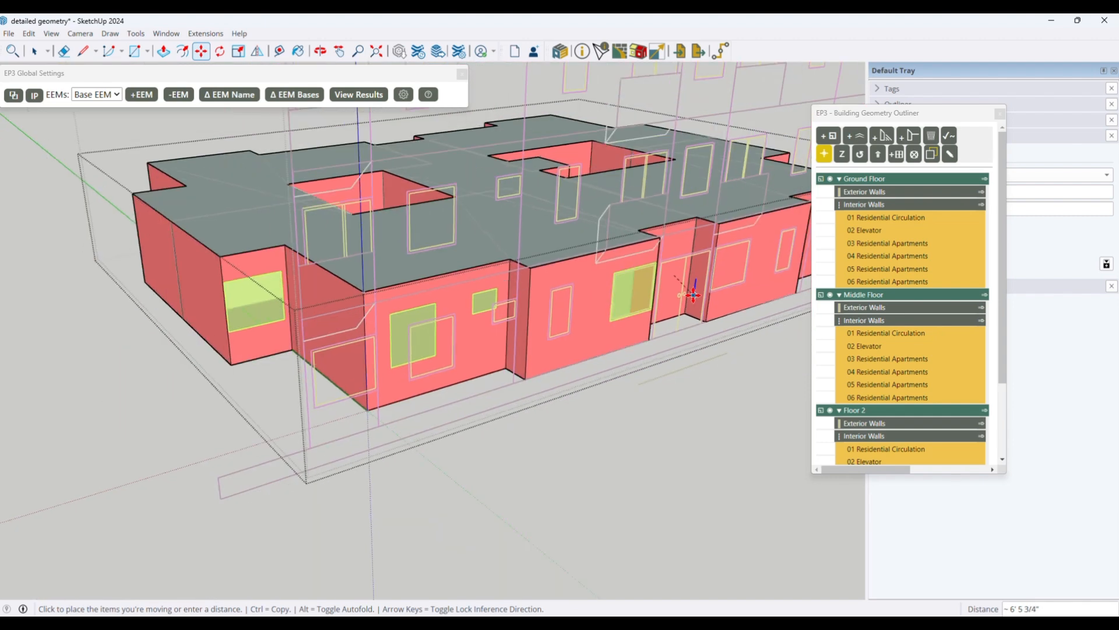
pyautogui.scroll(4, 632, 304)
pyautogui.scroll(6, 501, 344)
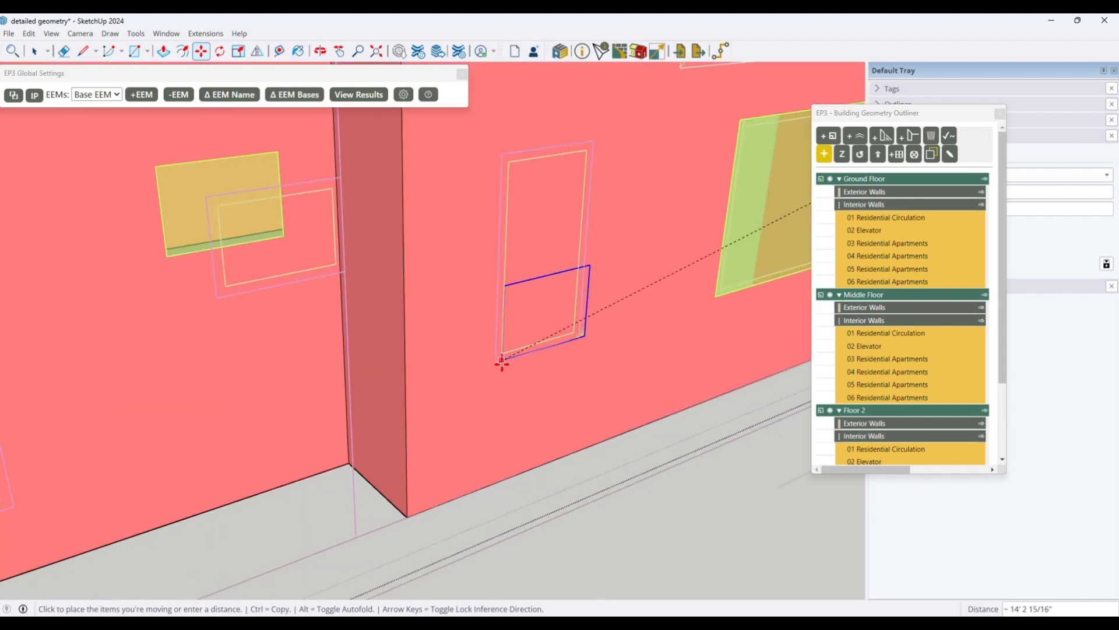
pyautogui.click(494, 360)
# - Scale the small window's height by 2.60 to fill the tall narrow outline
pyautogui.press('s')
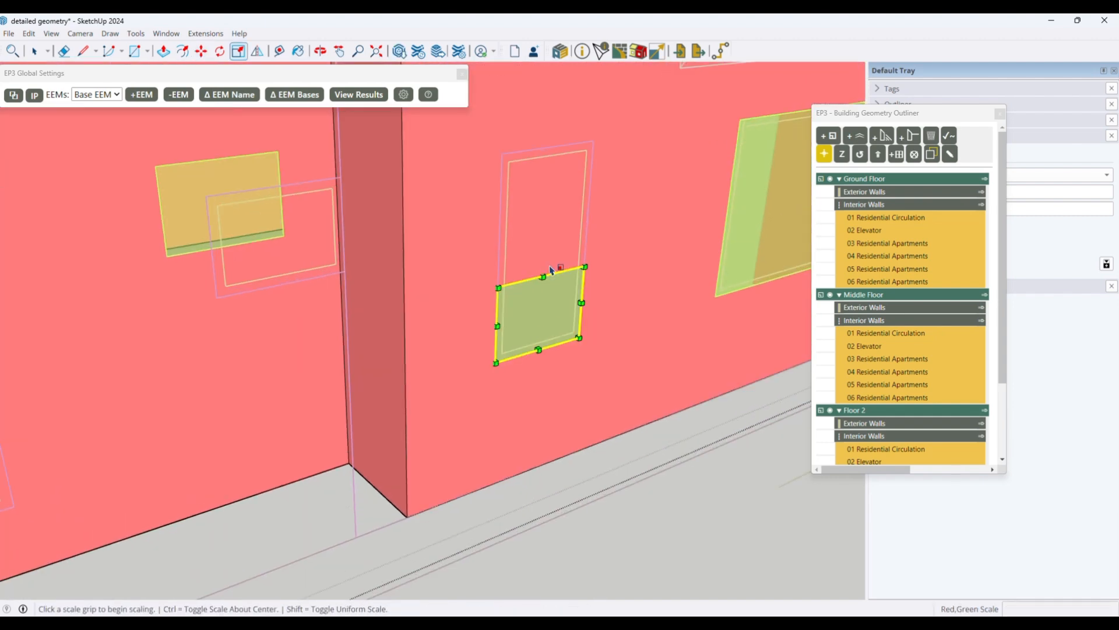
pyautogui.click(543, 275)
pyautogui.click(593, 141)
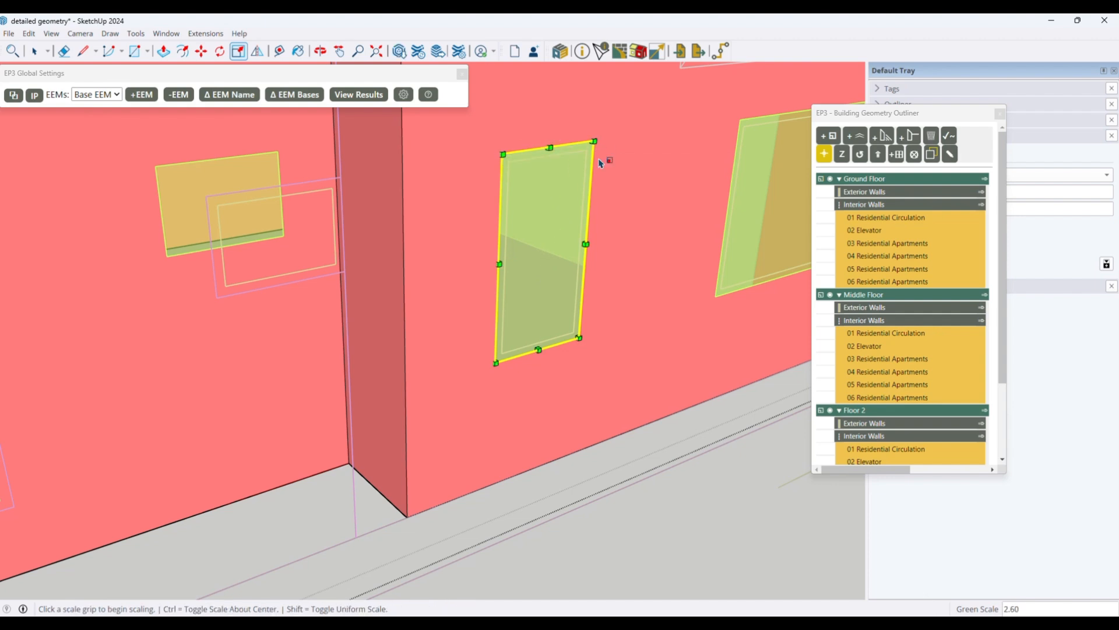
pyautogui.press('space')
# - Copy the tall narrow and wide windows together and paste them onto the projecting wall on the other side of the entrance
pyautogui.keyDown('ctrl'); pyautogui.click(725, 251); pyautogui.keyUp('ctrl')
pyautogui.scroll(-8, 548, 315)
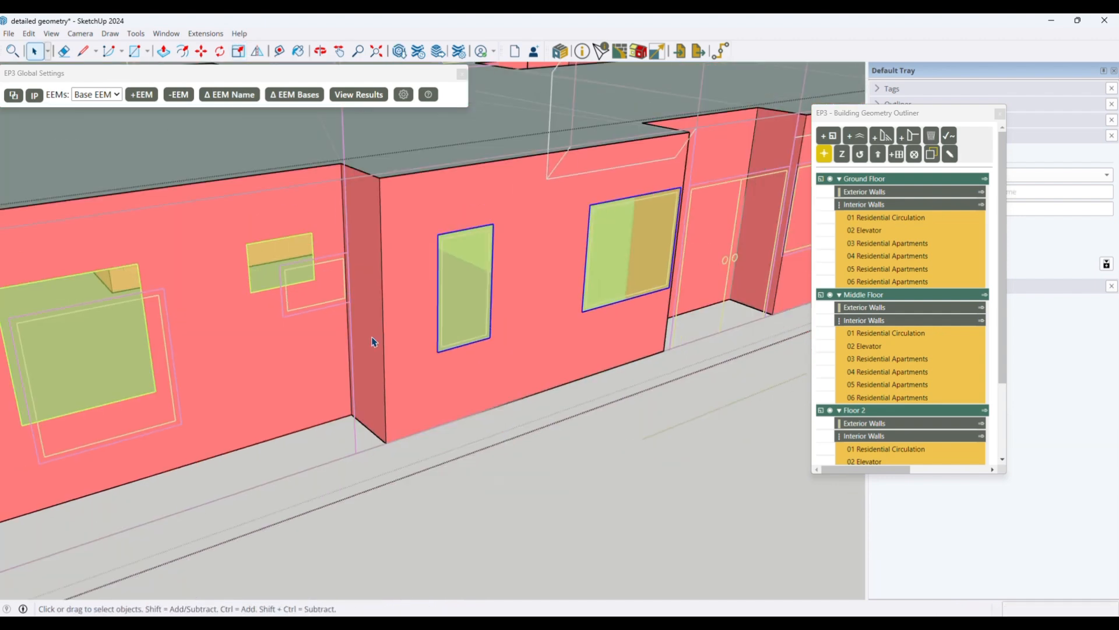
pyautogui.scroll(5, 408, 314)
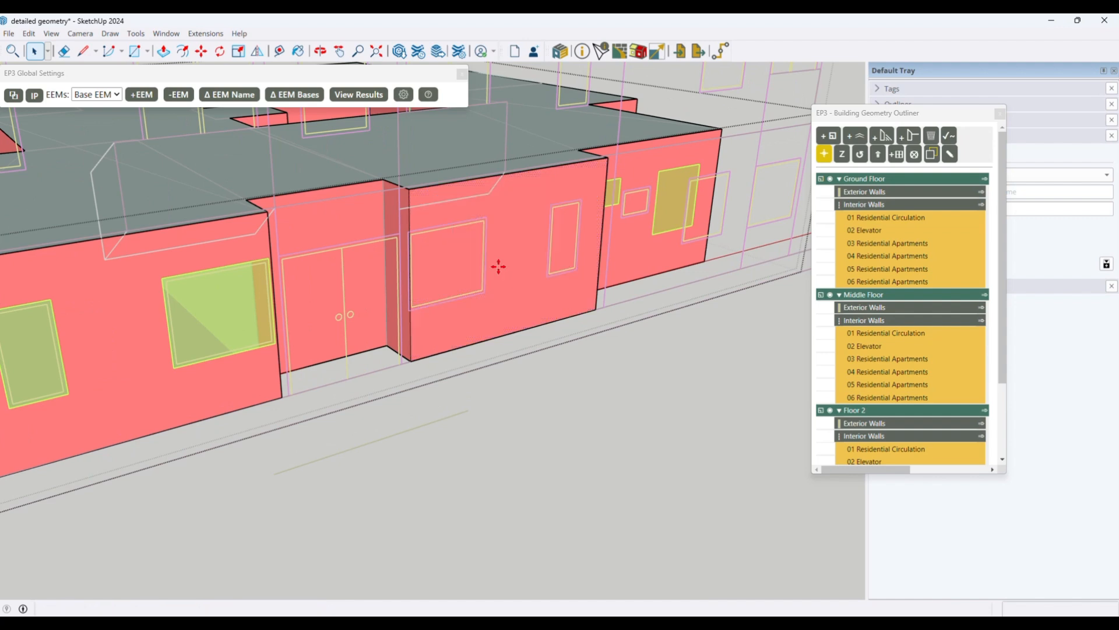
# - Move the two pasted windows together by their lower corner so the tall narrow one sits on its outline on the projecting wall
pyautogui.press('m')
pyautogui.scroll(3, 526, 234)
pyautogui.press('space')
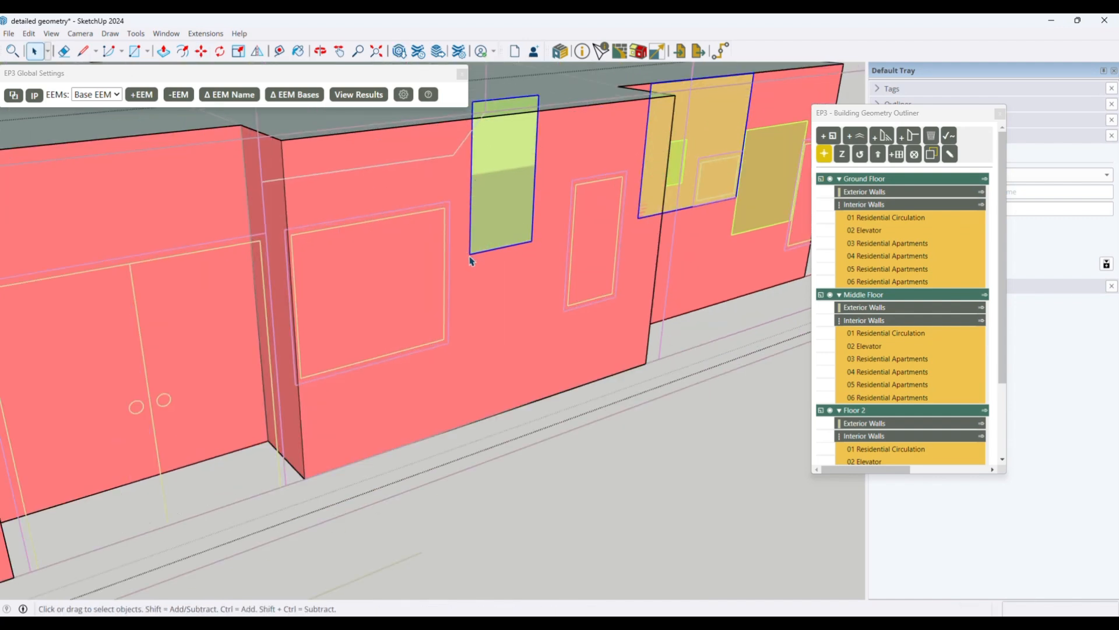
pyautogui.press('m')
pyautogui.click(466, 249)
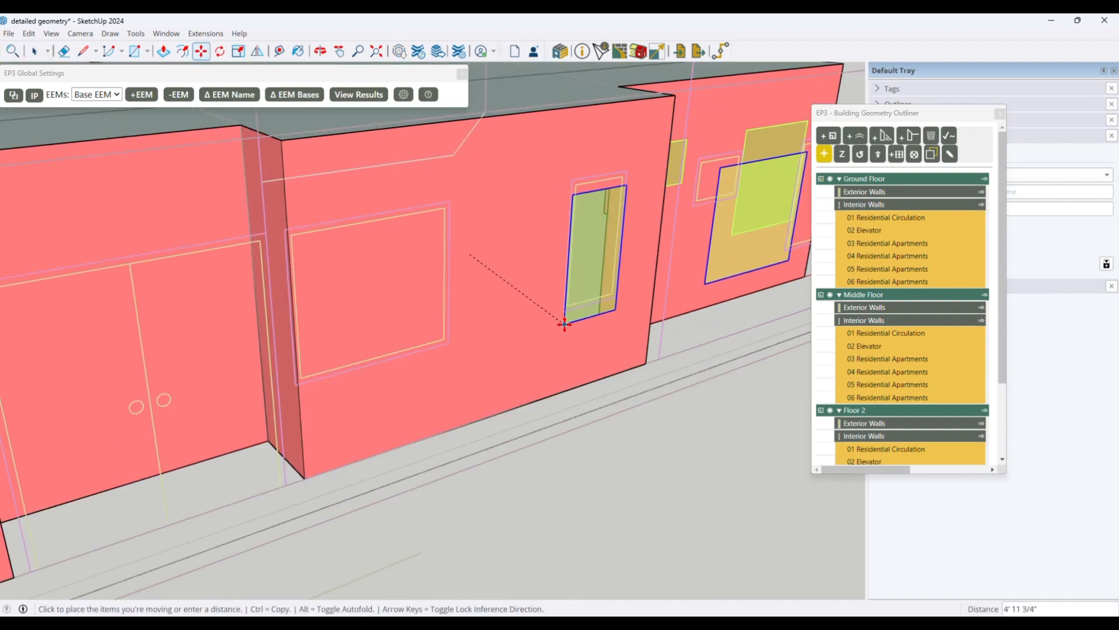
pyautogui.click(562, 309)
pyautogui.press('space')
# - Move the wide pasted window by its lower corner about 16' 2" onto the wide window outline beside the entrance
pyautogui.click(760, 255)
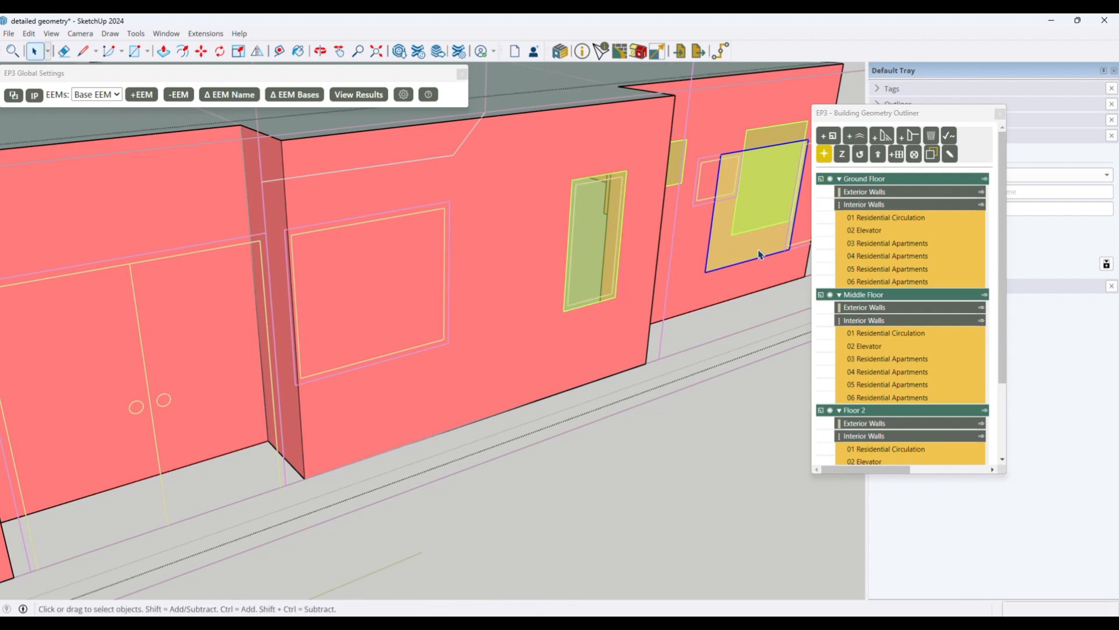
pyautogui.press('m')
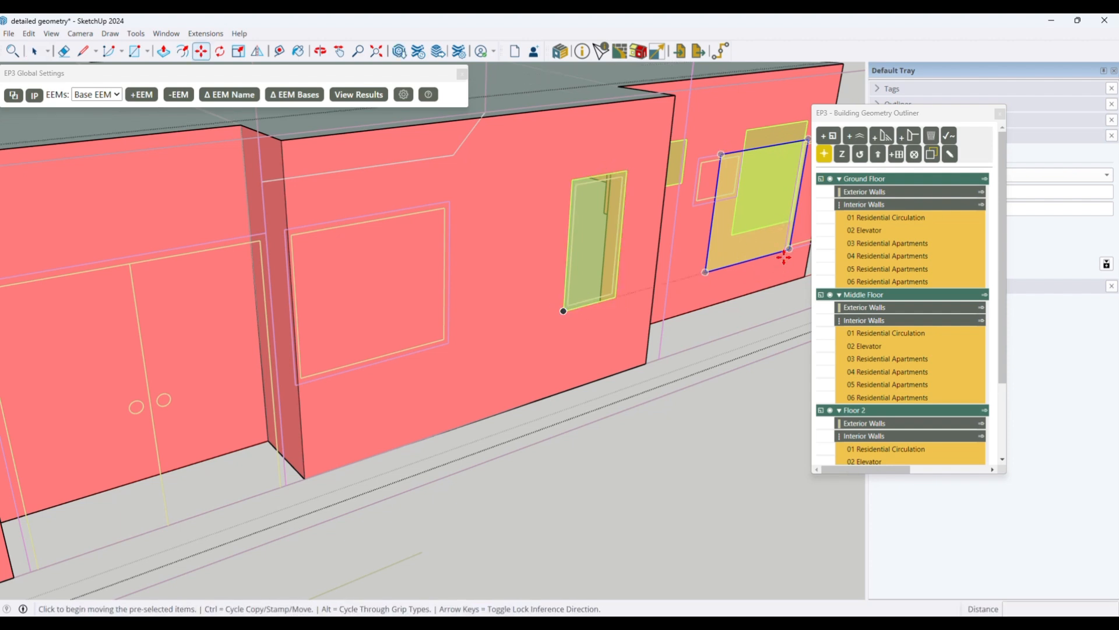
pyautogui.click(706, 272)
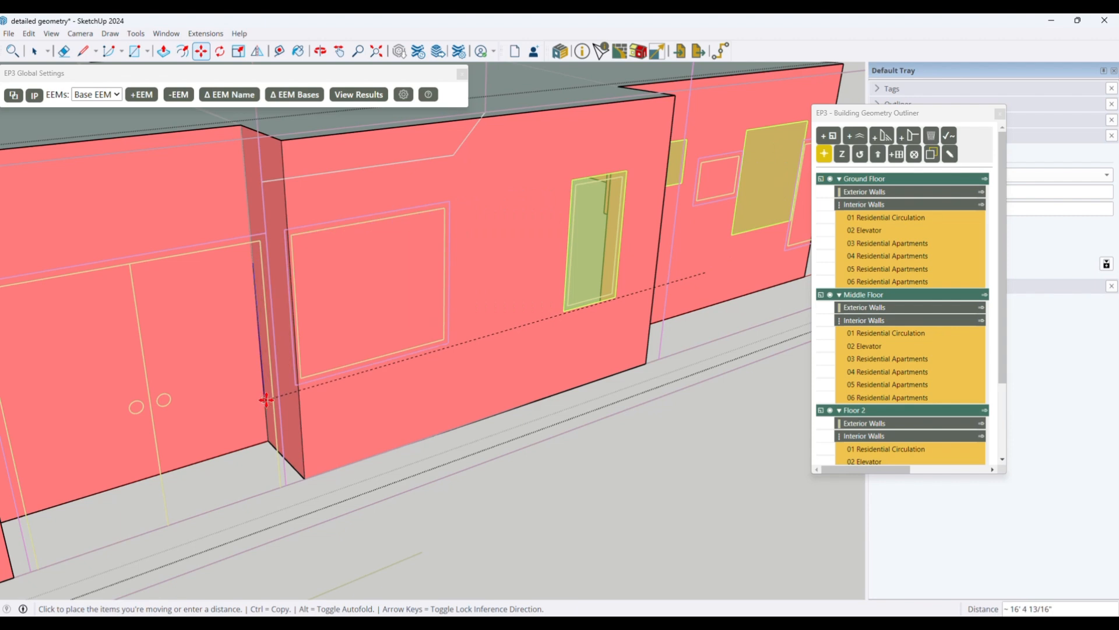
pyautogui.scroll(5, 266, 400)
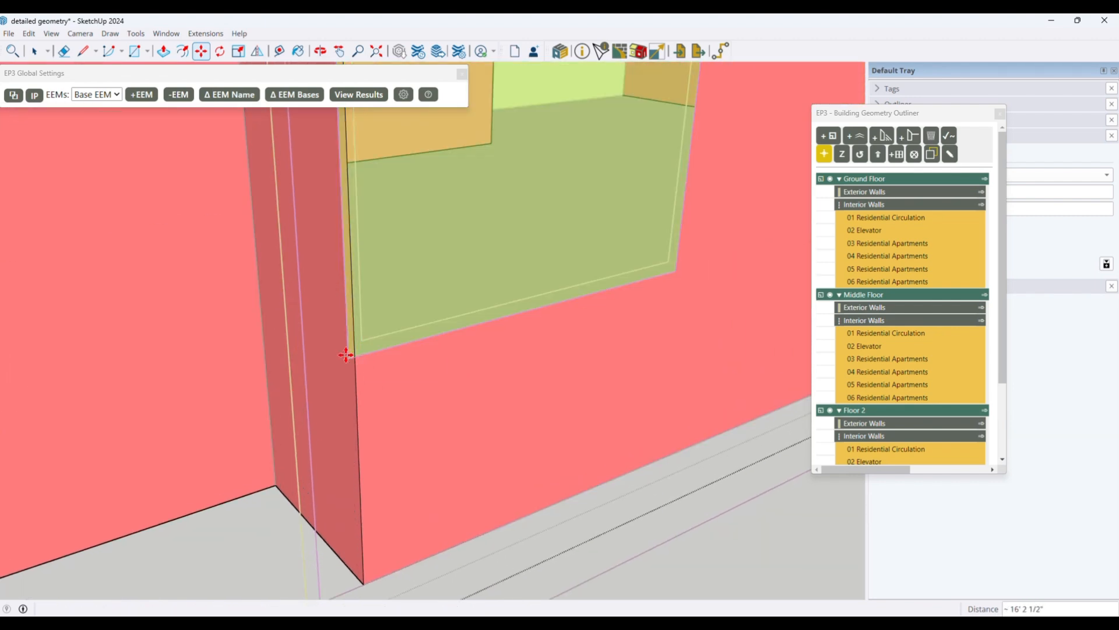
pyautogui.click(346, 354)
# - Shift the wide window slightly along the wall so it stays clear of the wall's corner edge
pyautogui.click(372, 382)
pyautogui.click(393, 379)
pyautogui.press('space')
pyautogui.scroll(1, 507, 392)
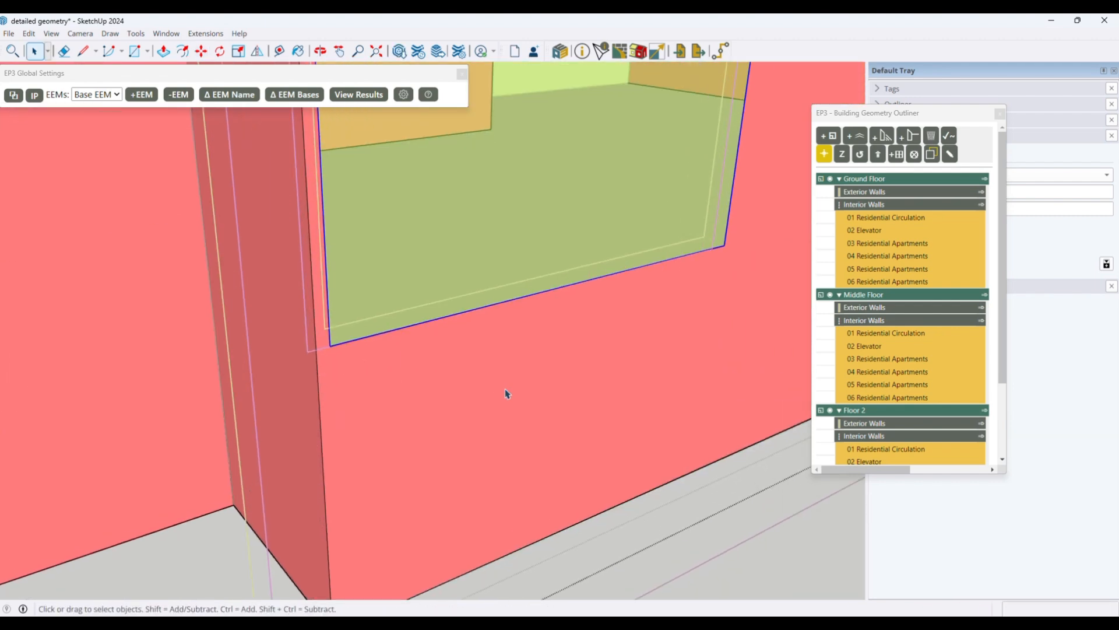
# - Snap the elevations to the face of the recessed entrance wall between the two projecting walls
pyautogui.scroll(-8, 506, 394)
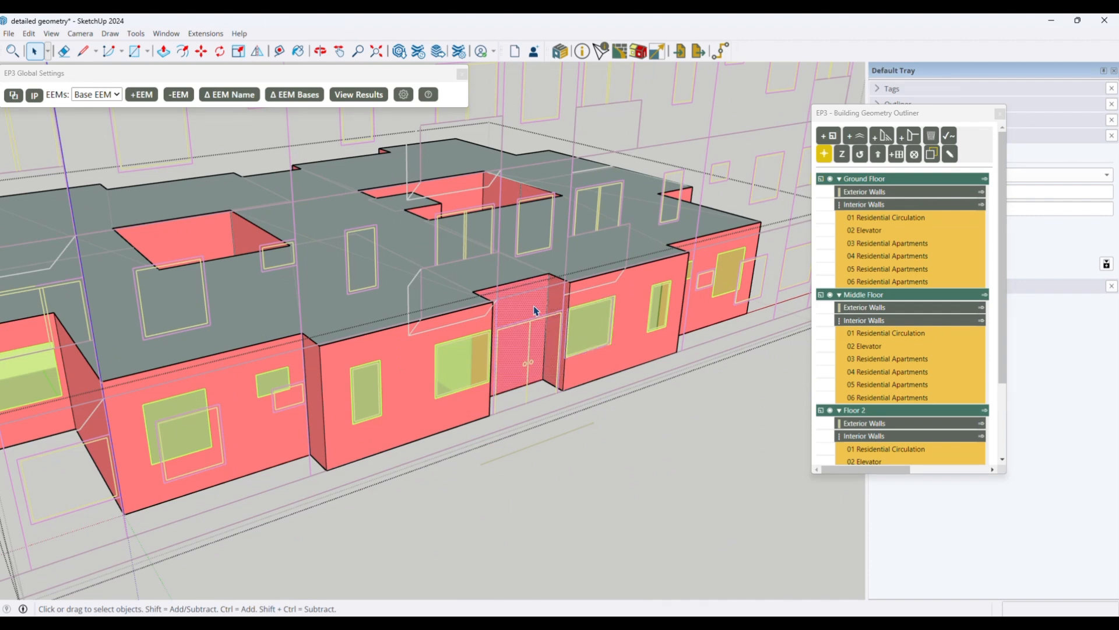
pyautogui.rightClick(536, 310)
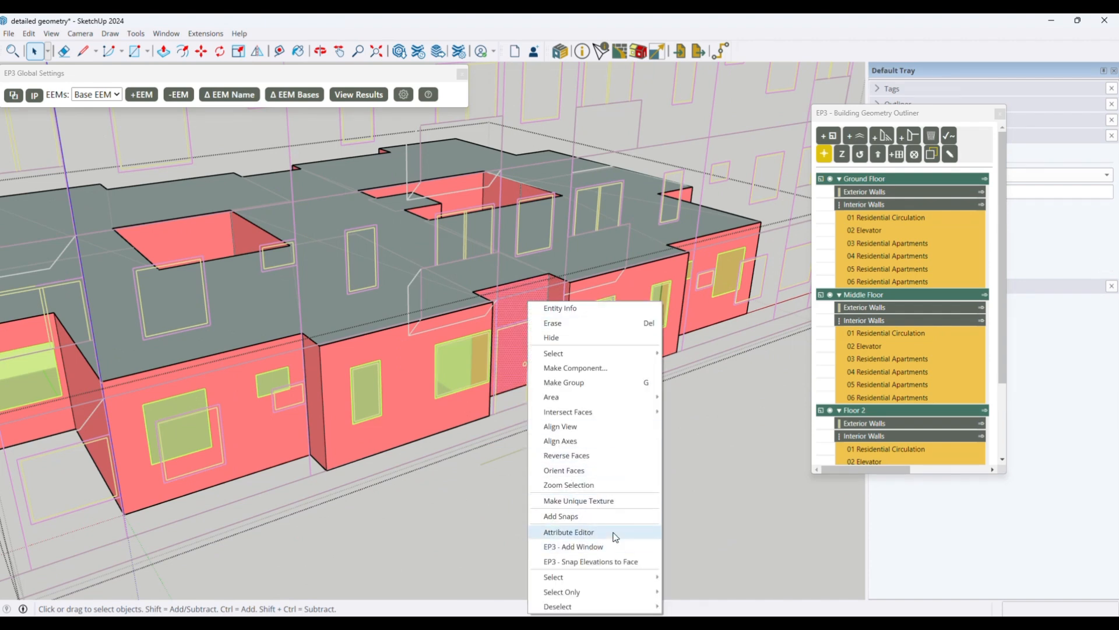
pyautogui.click(607, 562)
pyautogui.scroll(5, 526, 306)
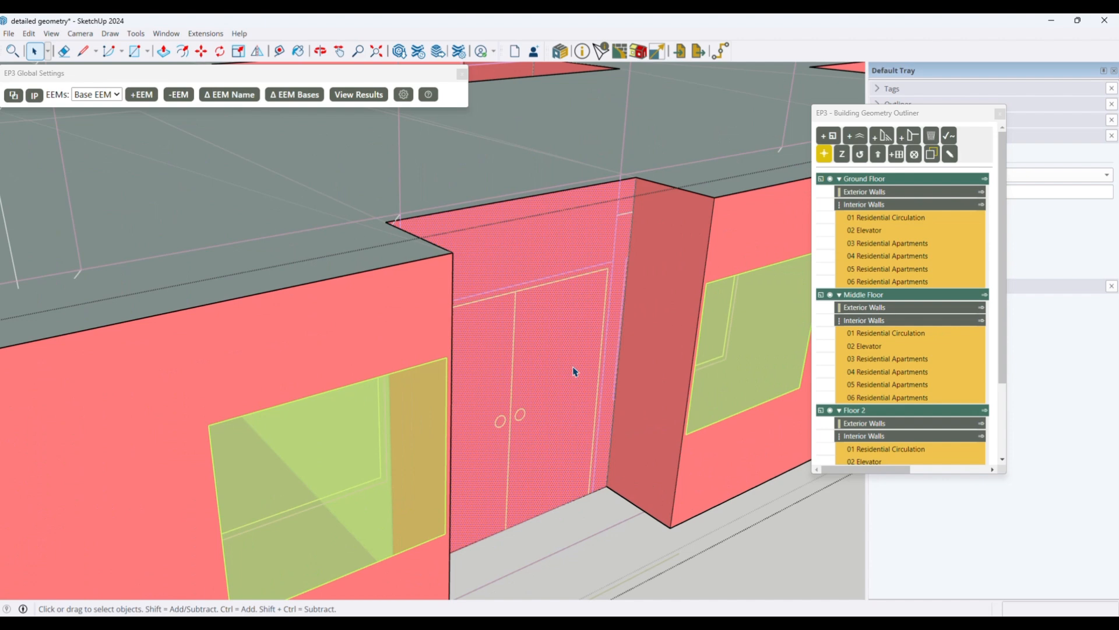
pyautogui.moveTo(578, 403); pyautogui.dragTo(425, 357, button='middle')
pyautogui.scroll(-3, 459, 361)
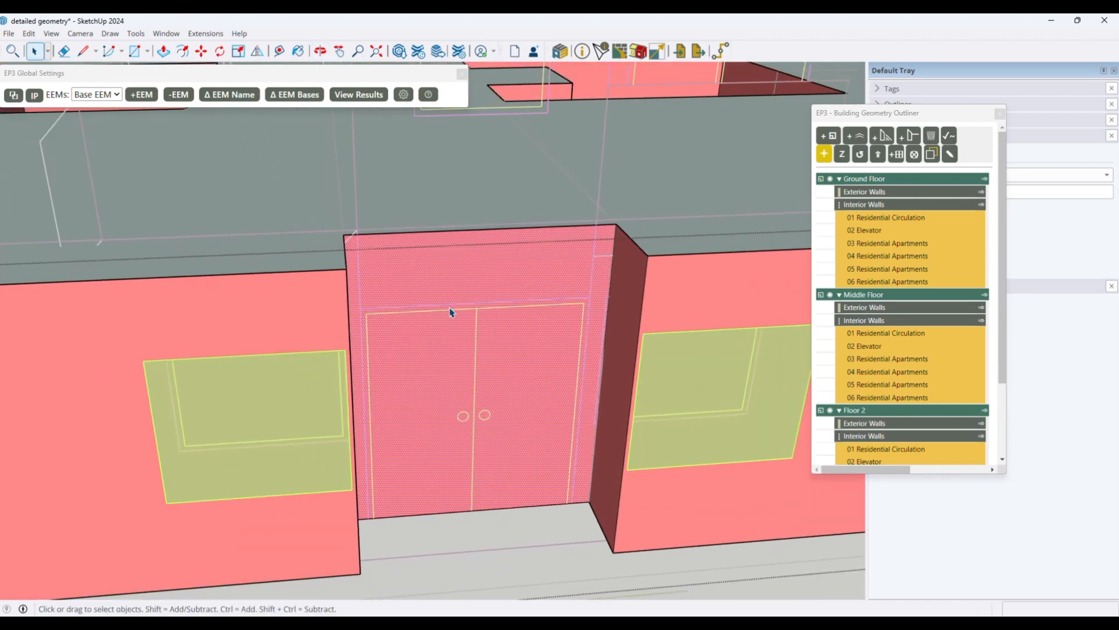
# - Add a window to the recessed entrance wall and place it over the double-door outline
pyautogui.scroll(3, 458, 361)
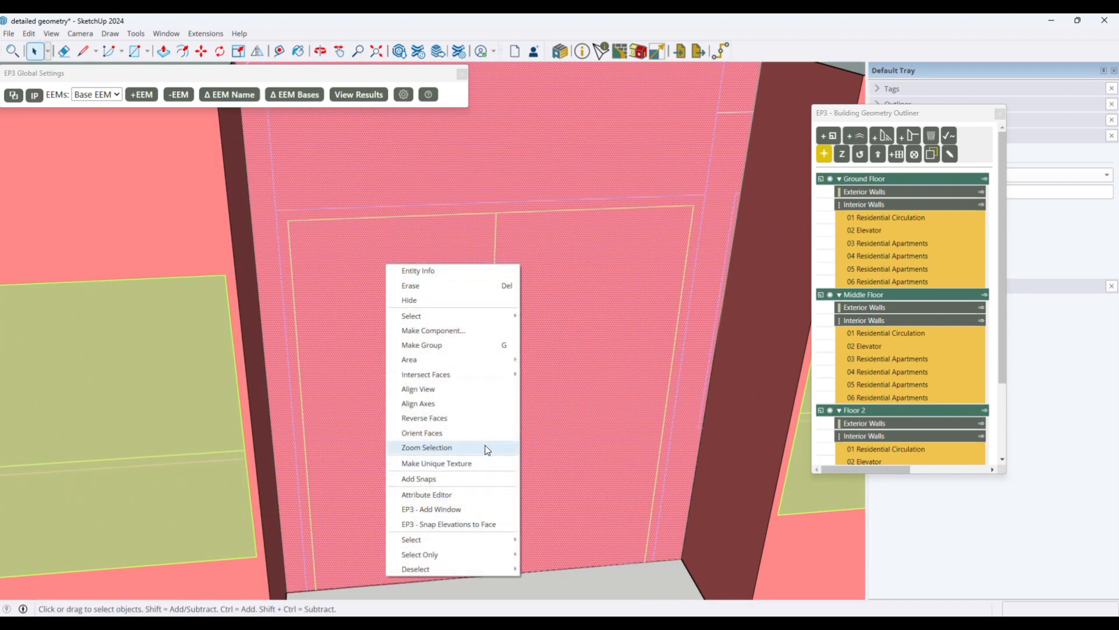
pyautogui.click(467, 509)
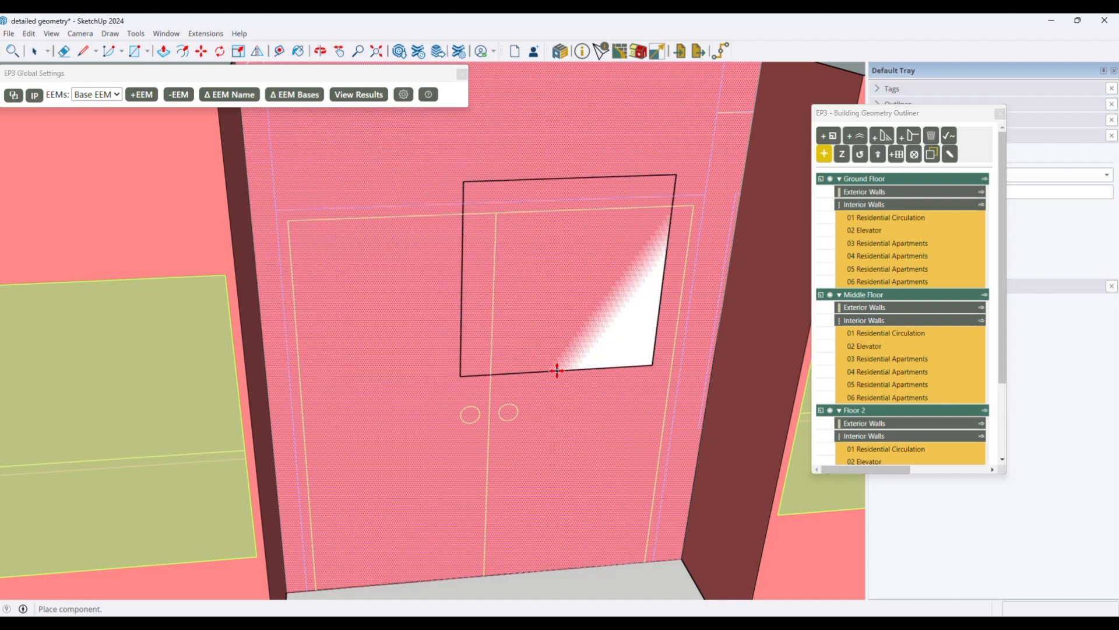
pyautogui.click(586, 379)
pyautogui.scroll(-4, 527, 309)
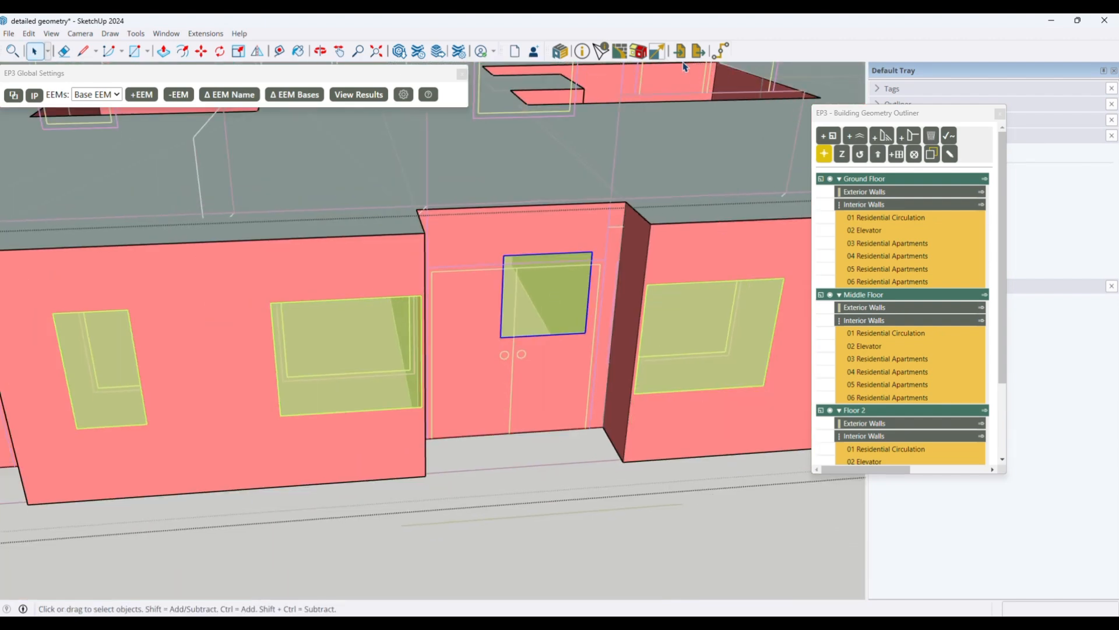
# - Examine the model's constructions list and the settings of the CZ5 Residential Swinging Door Construction
pyautogui.click(620, 54)
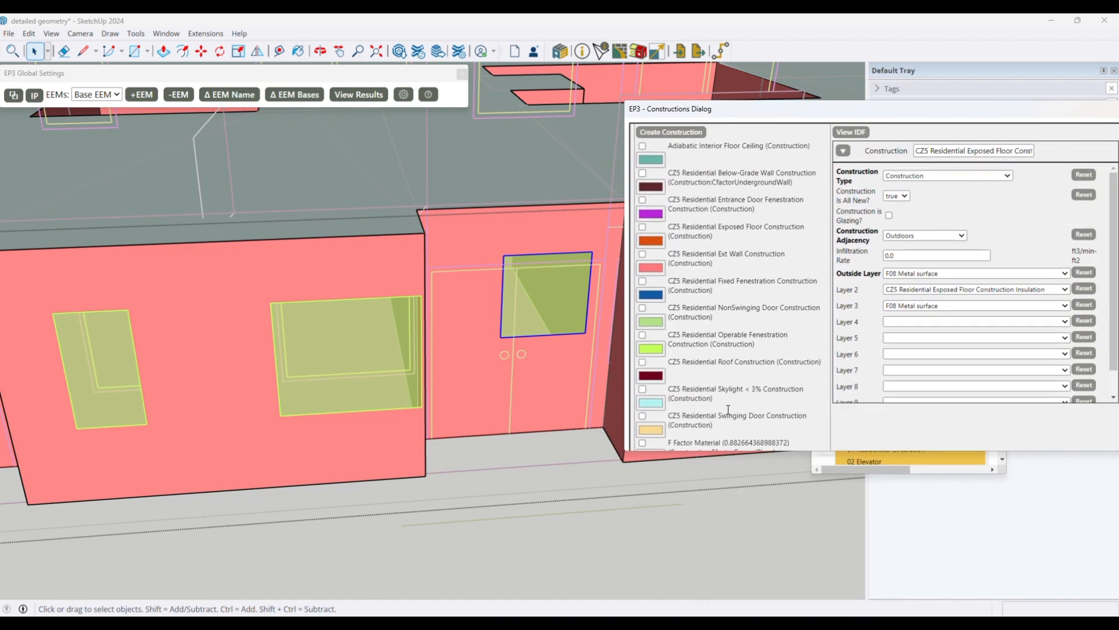
pyautogui.scroll(-3, 774, 408)
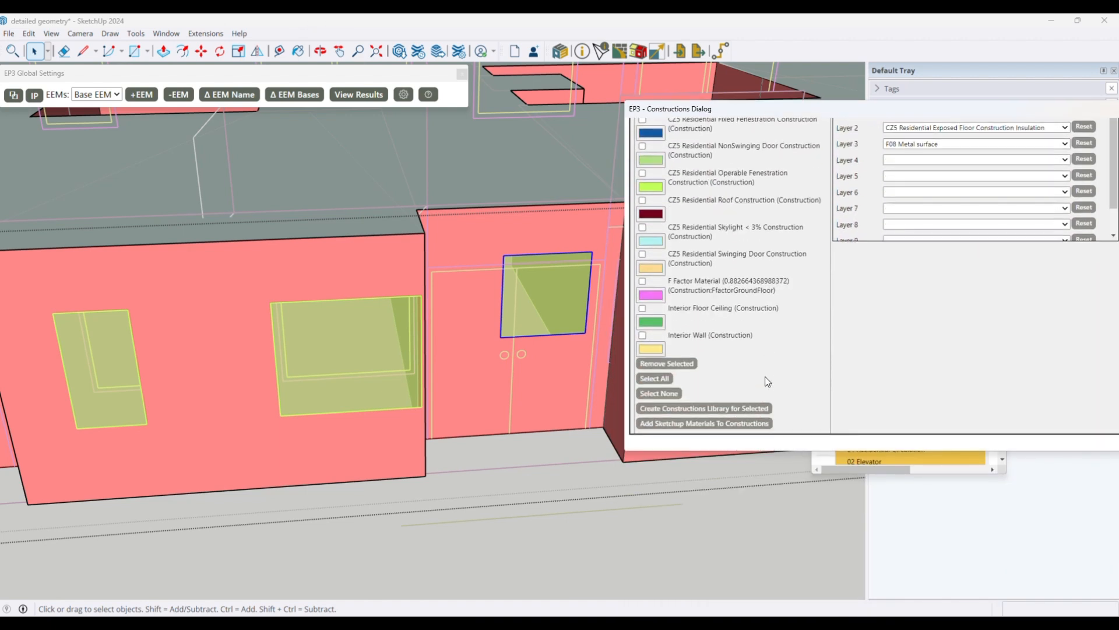
pyautogui.click(698, 254)
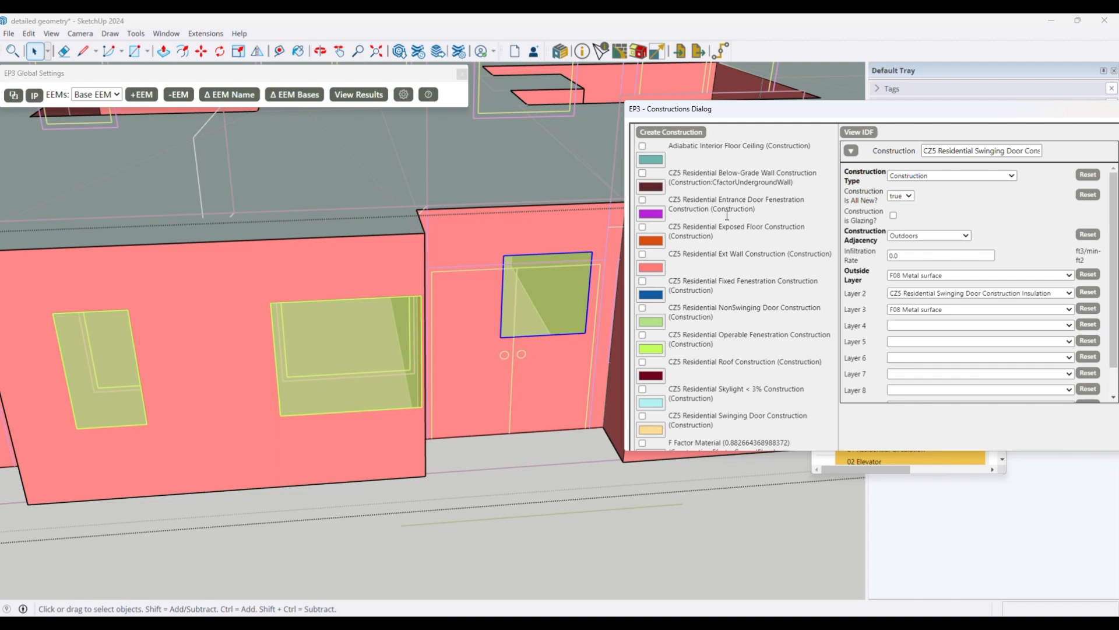
pyautogui.scroll(-2, 718, 287)
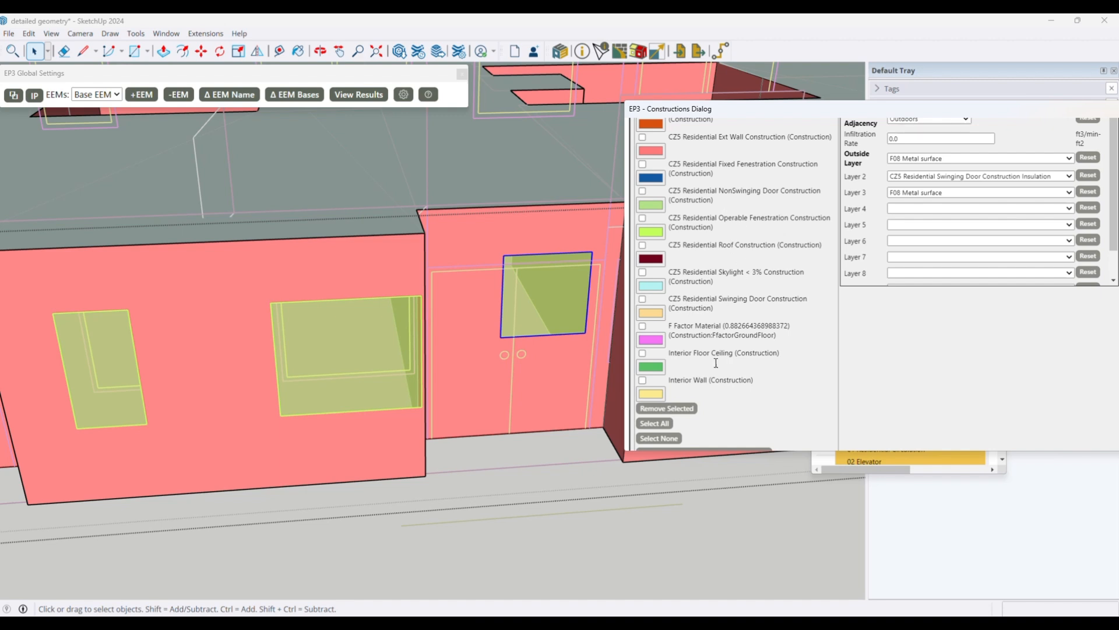
pyautogui.scroll(2, 759, 232)
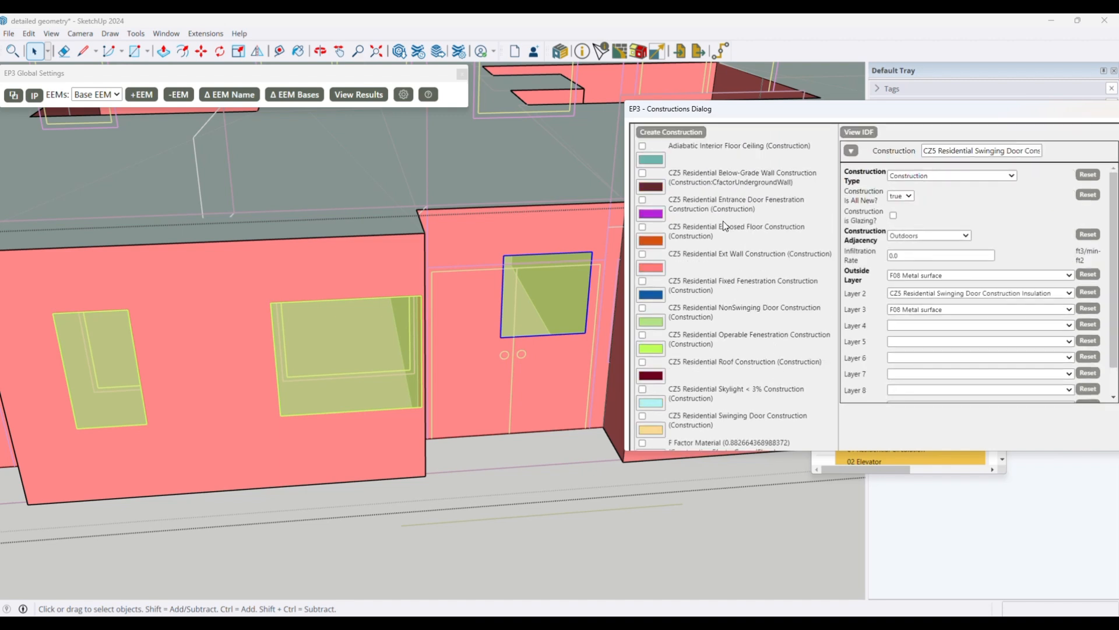
pyautogui.scroll(-2, 706, 298)
pyautogui.scroll(2, 705, 299)
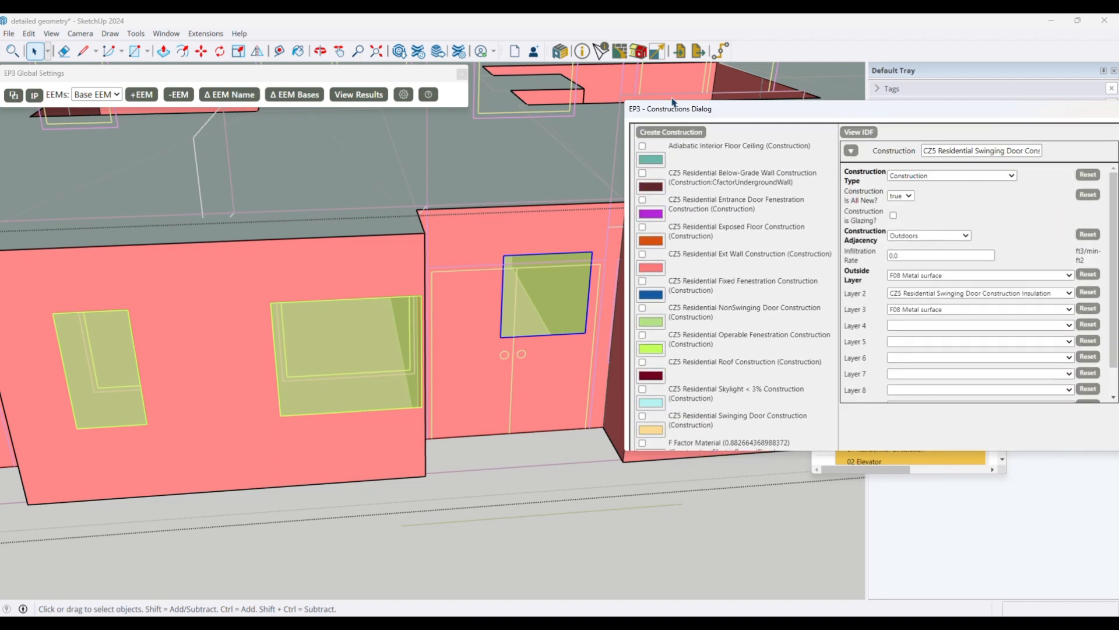
# - Create a new construction named Residential Glass Door with type Construction and outside boundary condition Outdoors
pyautogui.click(660, 133)
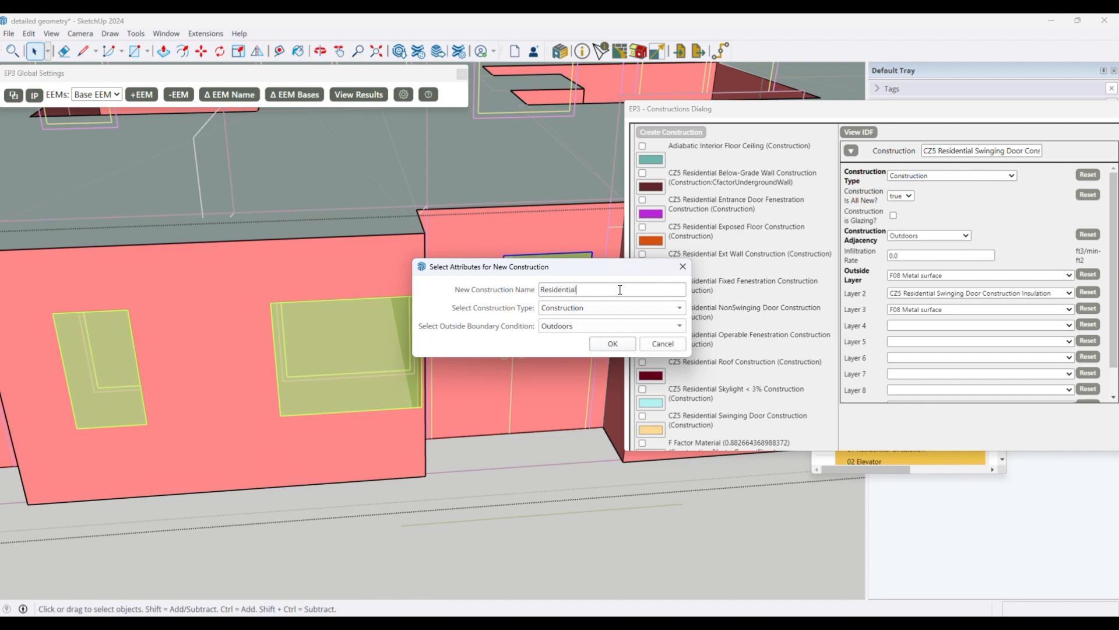
pyautogui.write('Residential Glass Door')
pyautogui.click(611, 344)
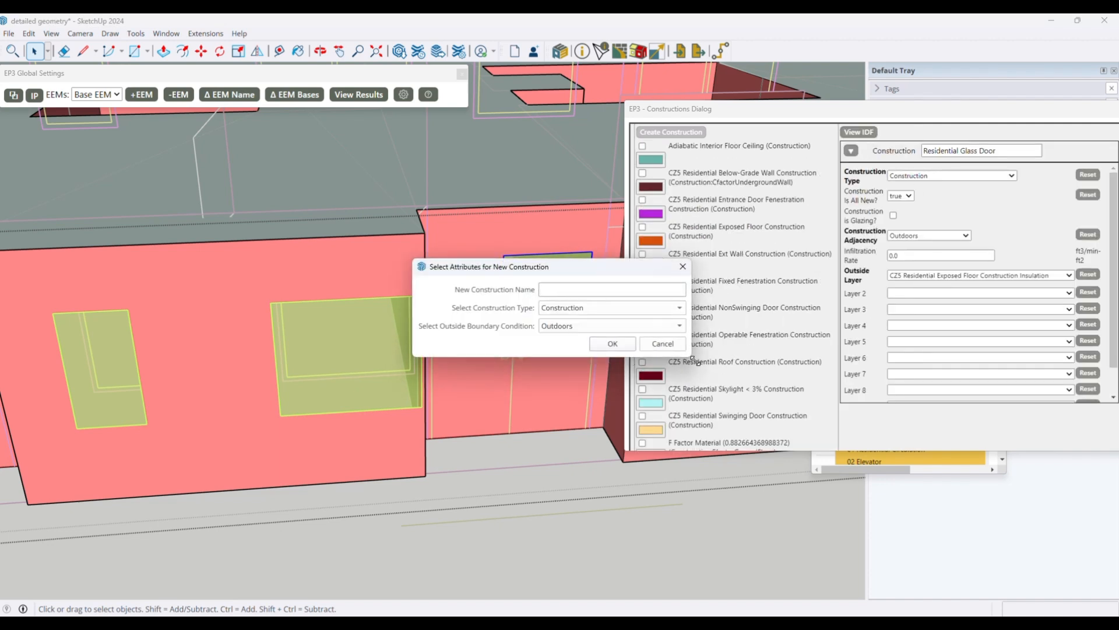
pyautogui.click(658, 343)
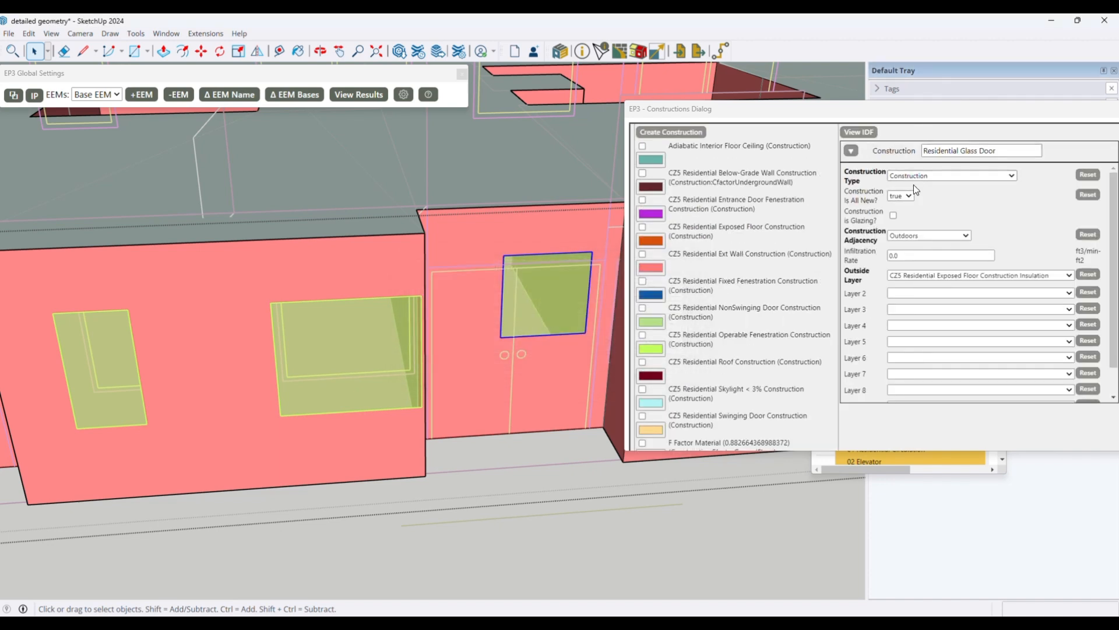
# - Mark the Residential Glass Door construction as glazing
pyautogui.click(894, 217)
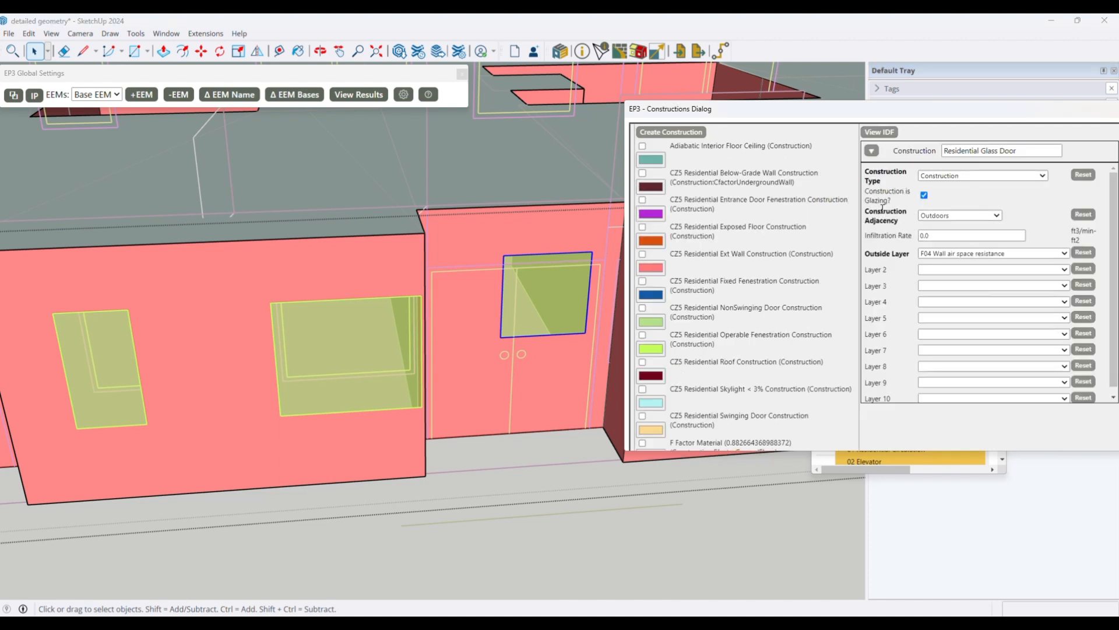
pyautogui.click(942, 256)
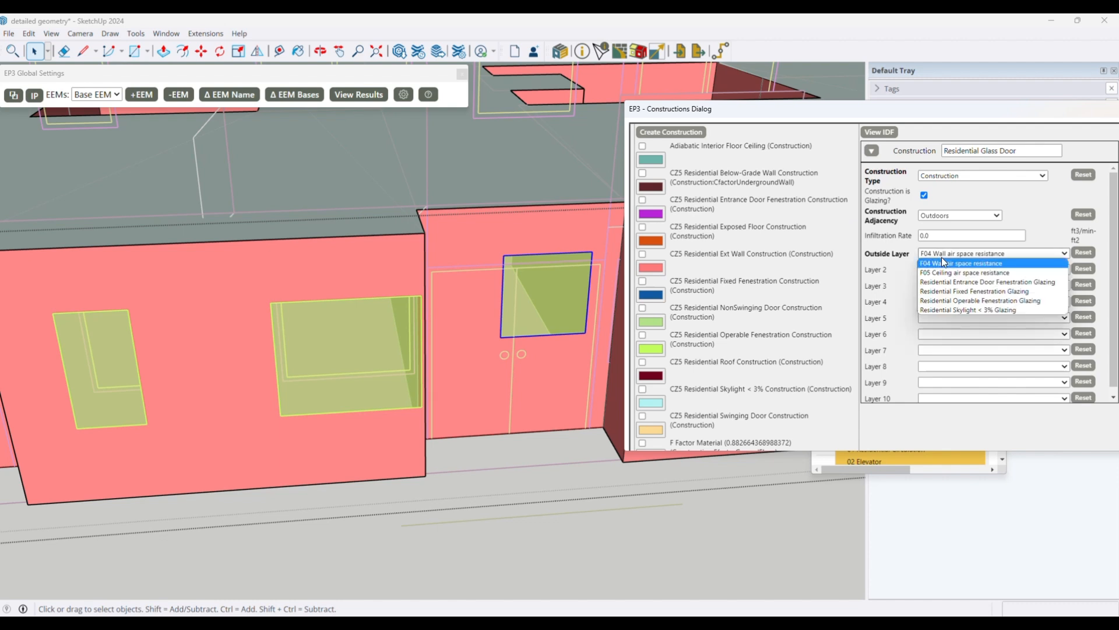
pyautogui.click(1053, 231)
# - Show only the object types within this simulation and examine the WindowMaterial:SimpleGlazingSystem objects for the entrance door glazing
pyautogui.click(582, 57)
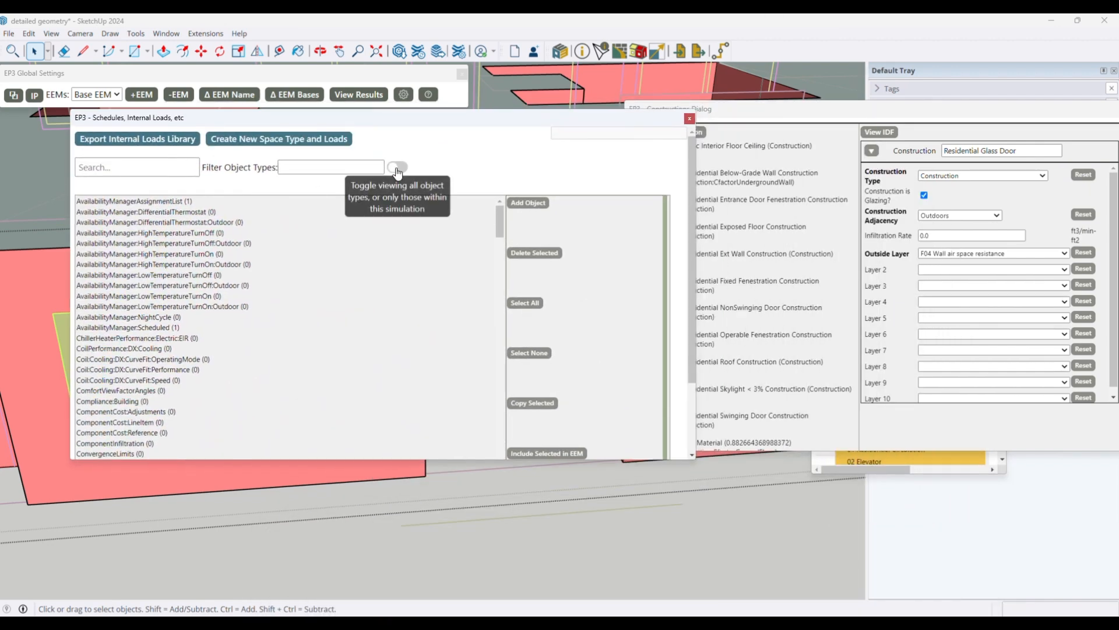
pyautogui.click(397, 168)
pyautogui.scroll(-1, 198, 321)
pyautogui.scroll(-3, 200, 341)
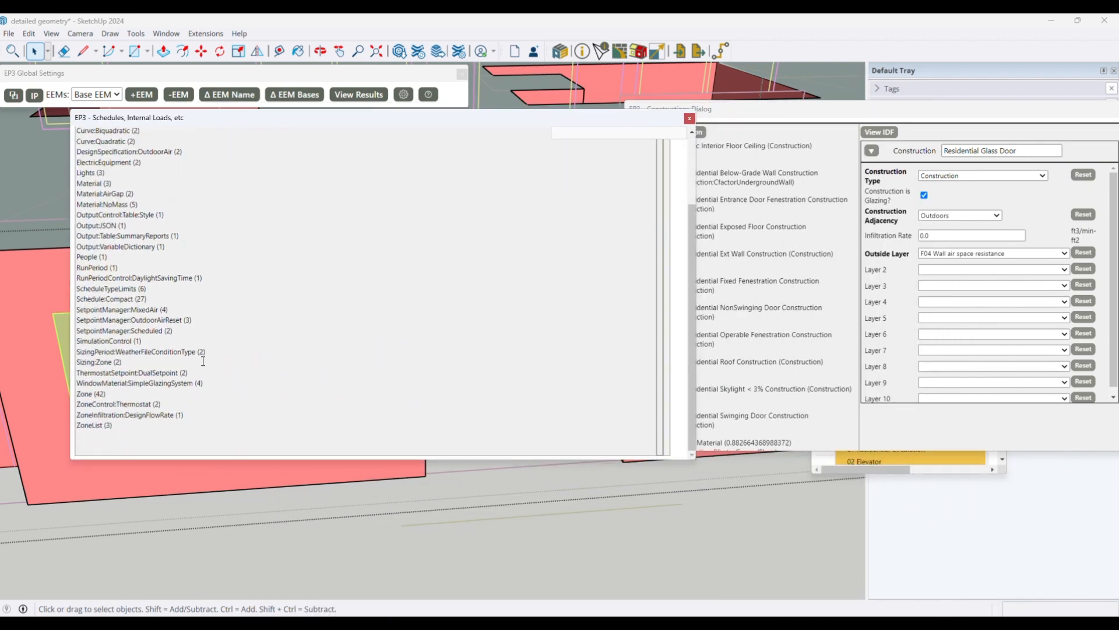
pyautogui.click(126, 383)
pyautogui.scroll(4, 362, 358)
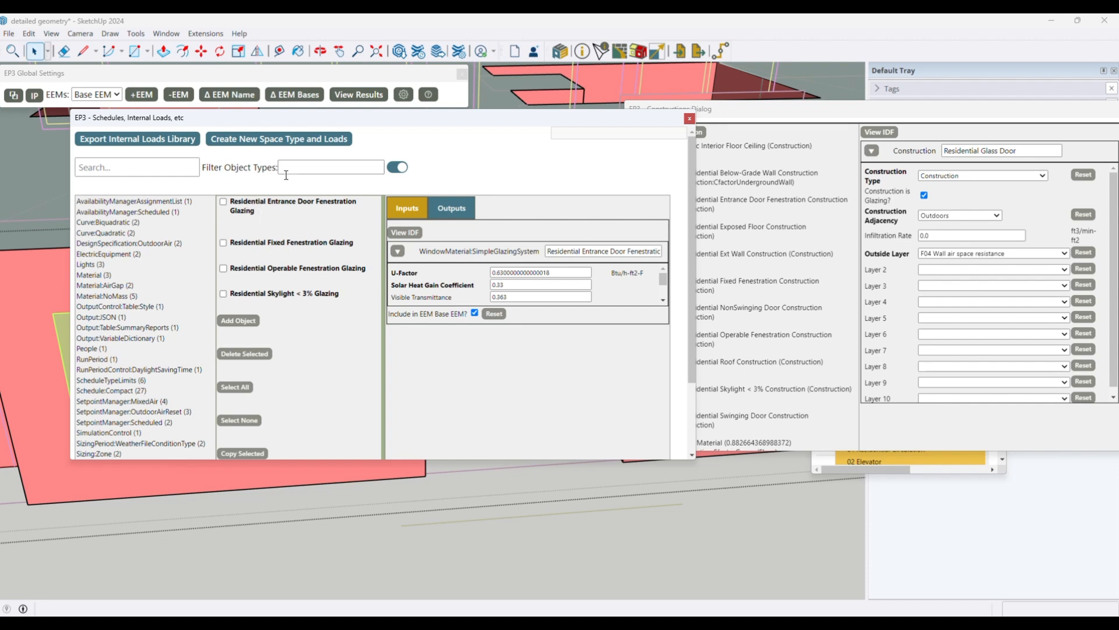
# - Set the Residential Glass Door's outside layer to Residential Entrance Door Fenestration Glazing and change the construction's colour to green
pyautogui.click(974, 253)
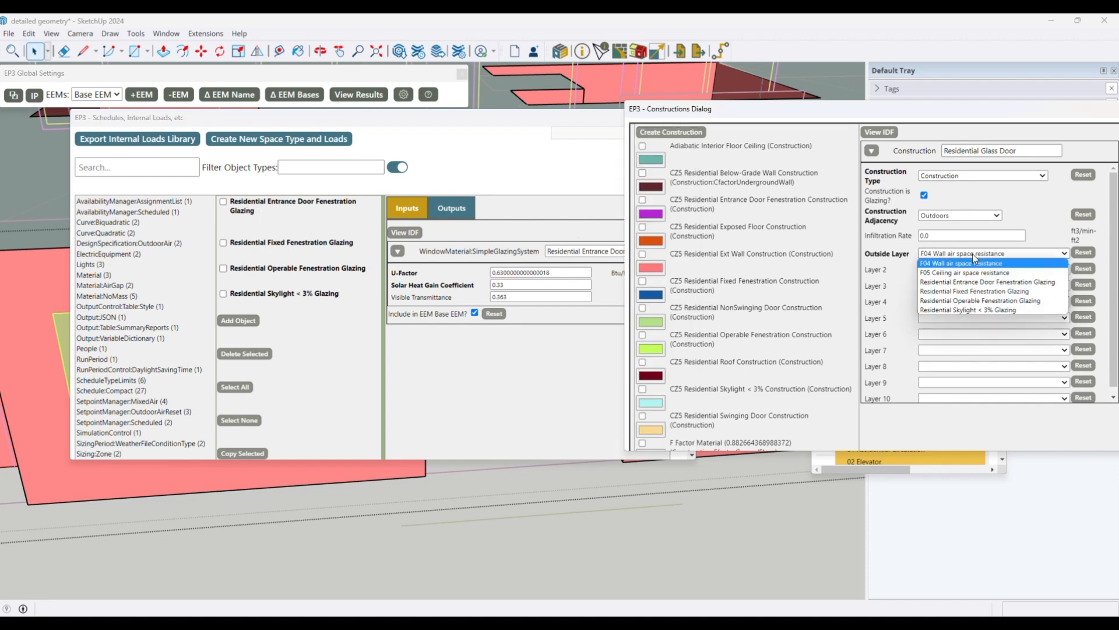
pyautogui.click(1038, 282)
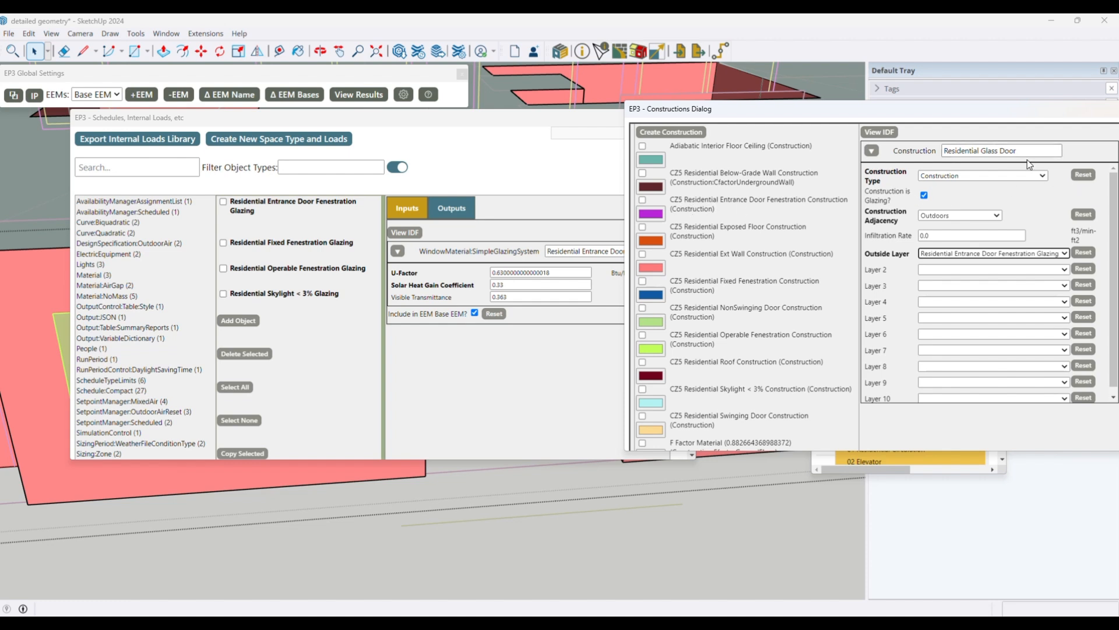
pyautogui.scroll(-3, 831, 338)
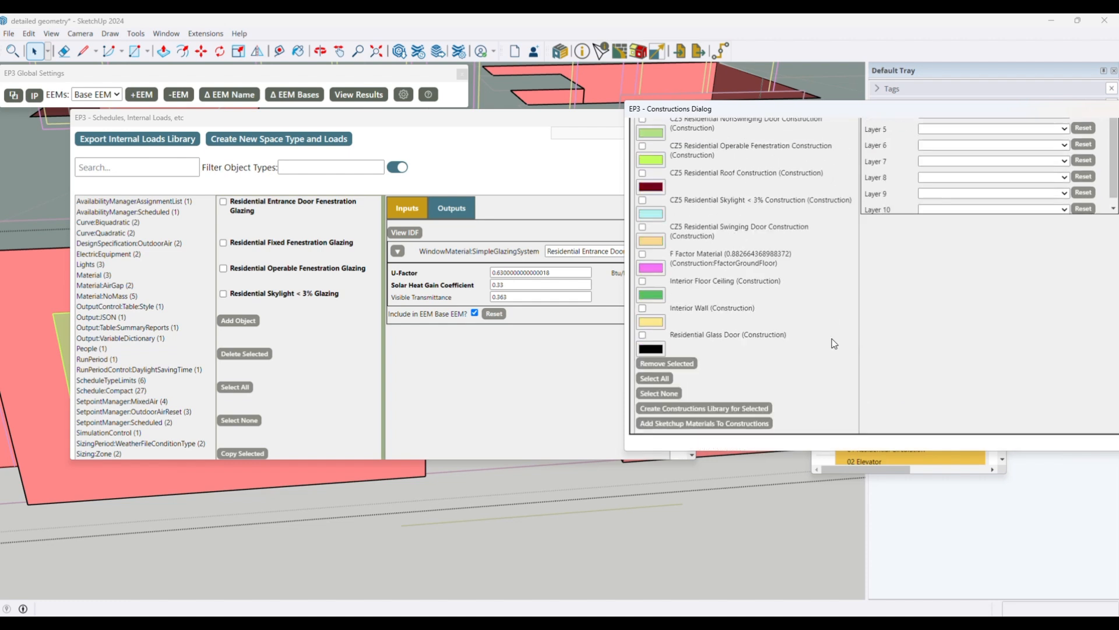
pyautogui.click(658, 348)
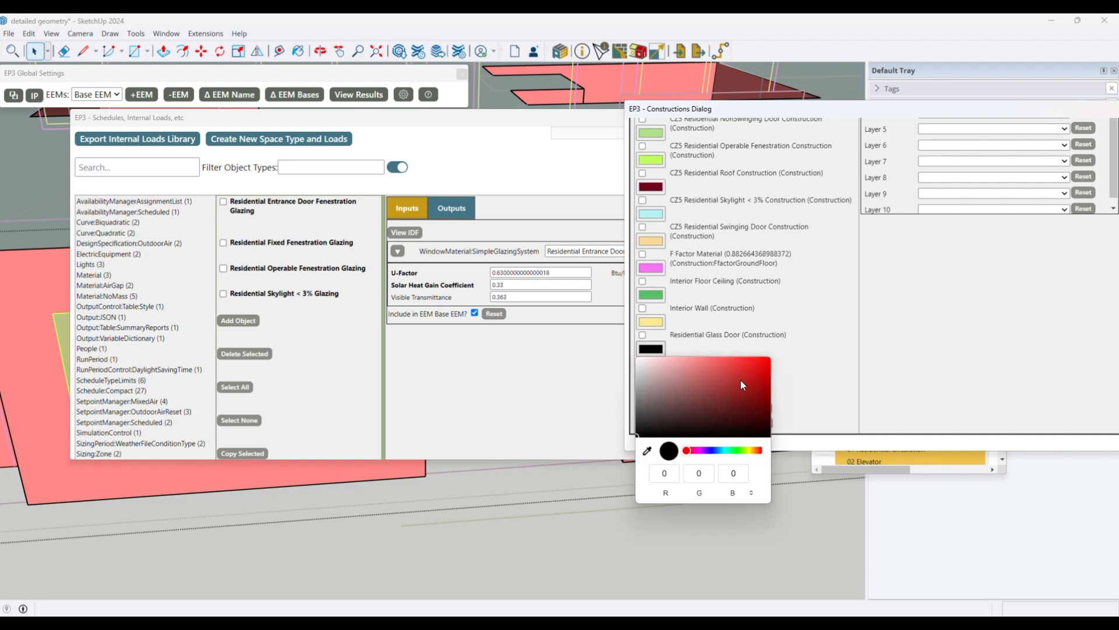
pyautogui.click(730, 450)
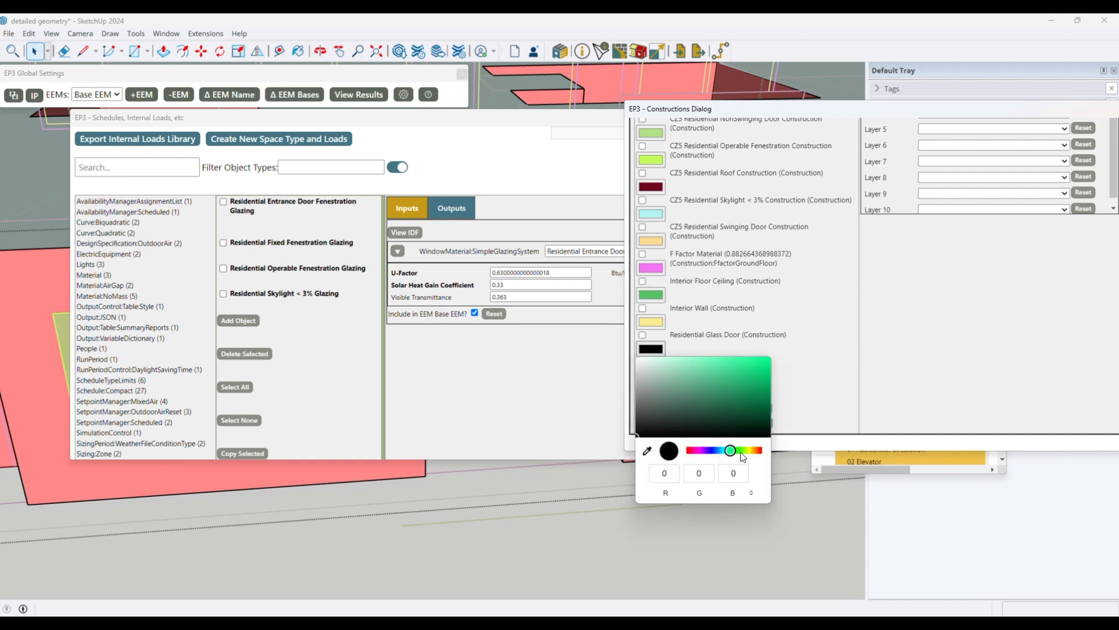
pyautogui.click(744, 385)
pyautogui.click(931, 382)
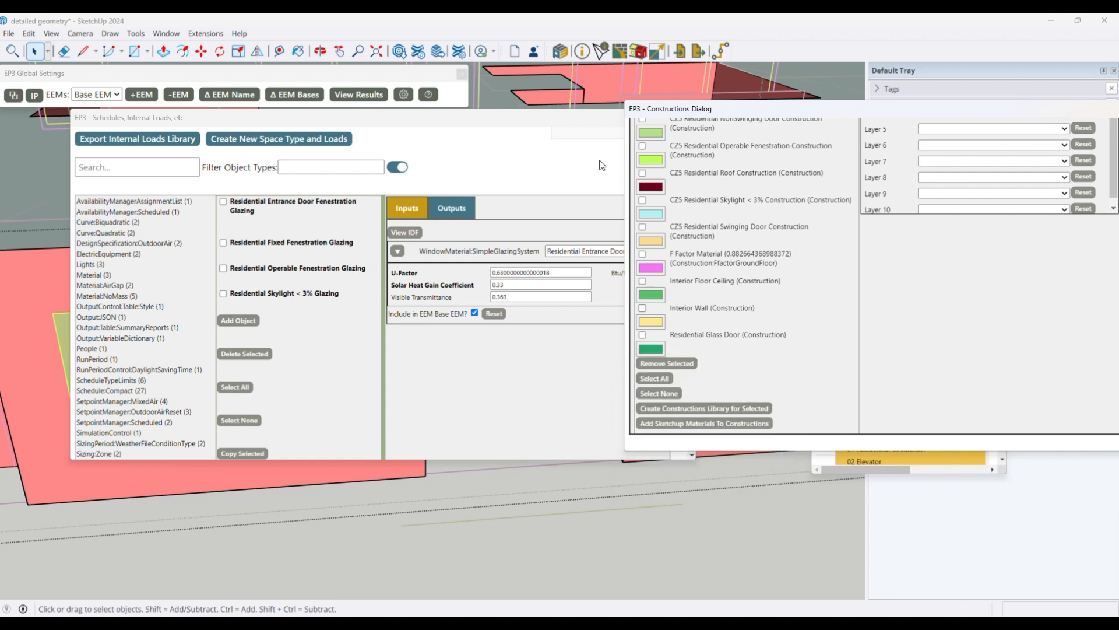
pyautogui.click(555, 127)
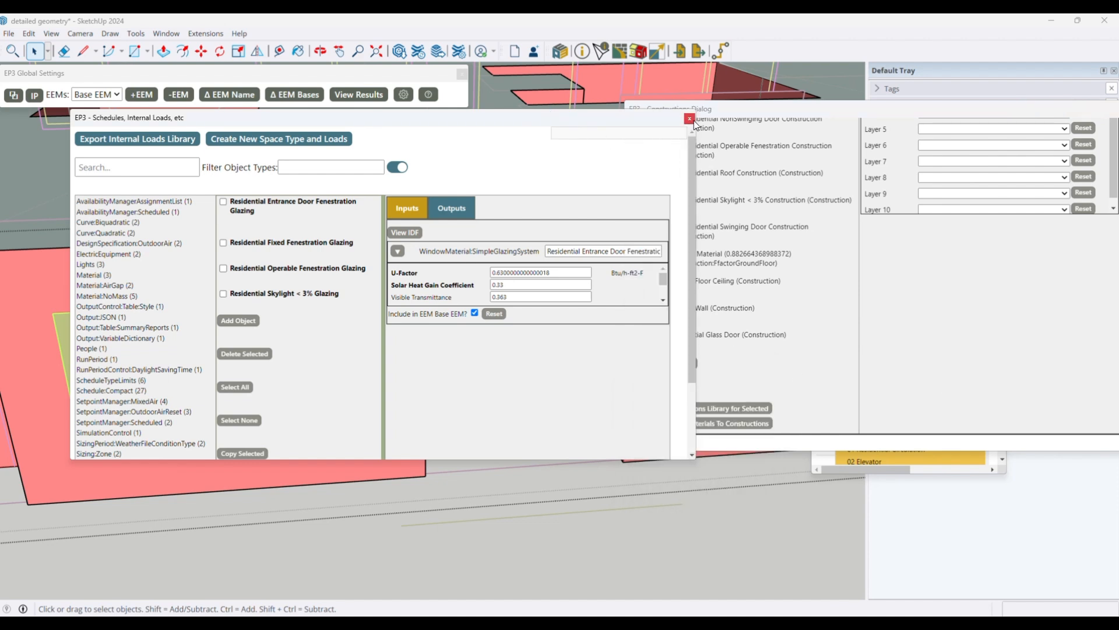
# - Close the Schedules, Internal Loads dialog and paint the glazing above the entrance door outline with the Residential Glass Door construction
pyautogui.click(691, 119)
pyautogui.click(299, 52)
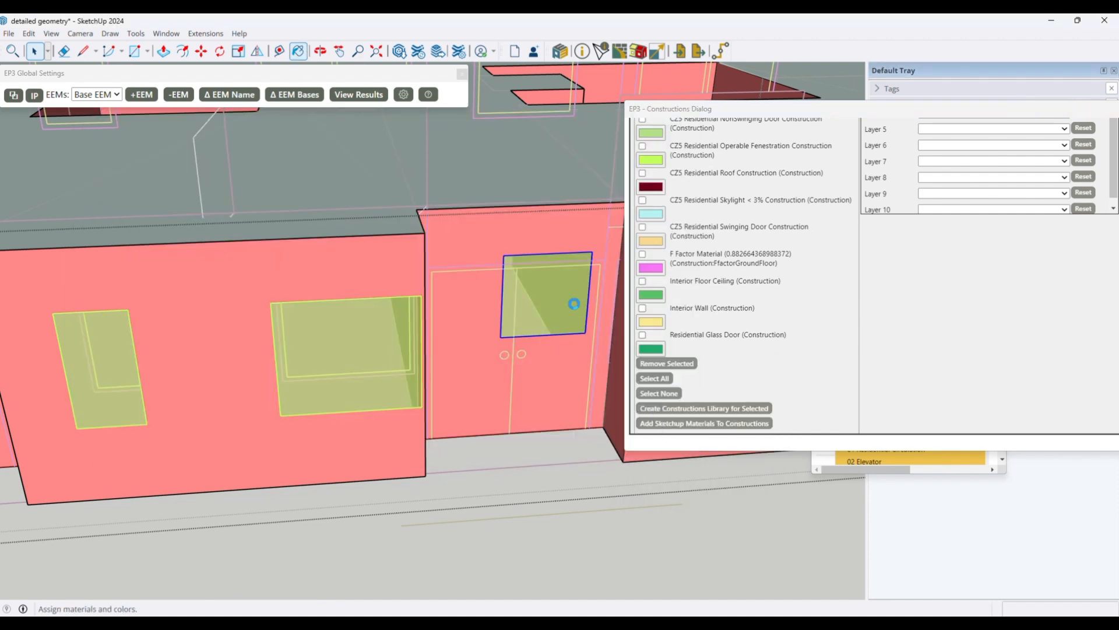
pyautogui.click(546, 297)
pyautogui.press('space')
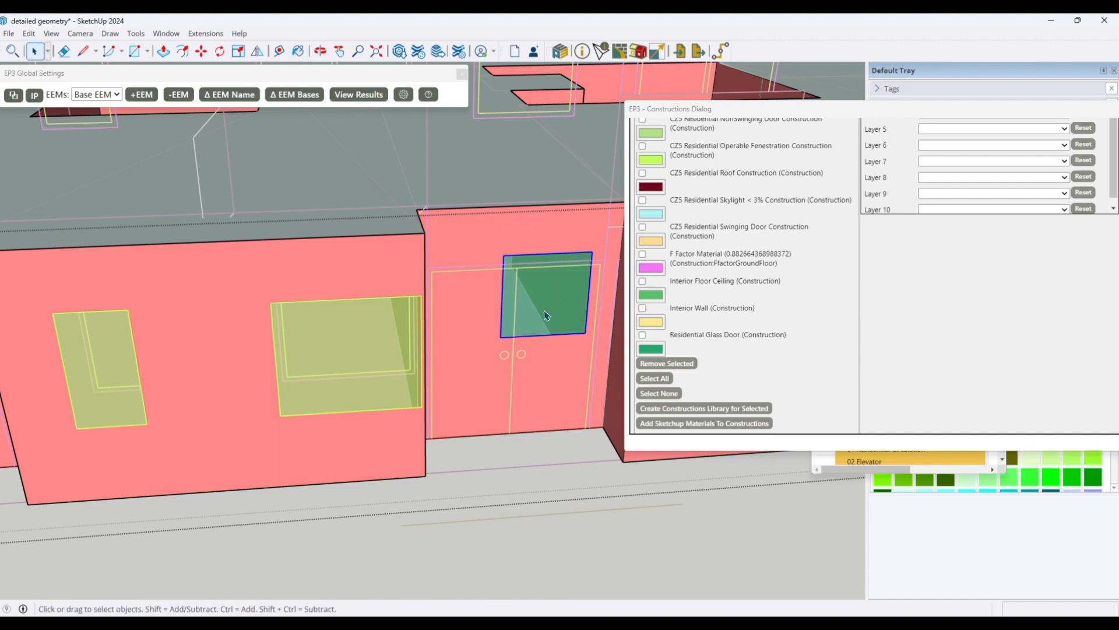
# - Move the entrance glazing about 4 13/16" so its upper corner meets the upper outer corner of the detailed door opening
pyautogui.scroll(-3, 528, 307)
pyautogui.scroll(6, 474, 302)
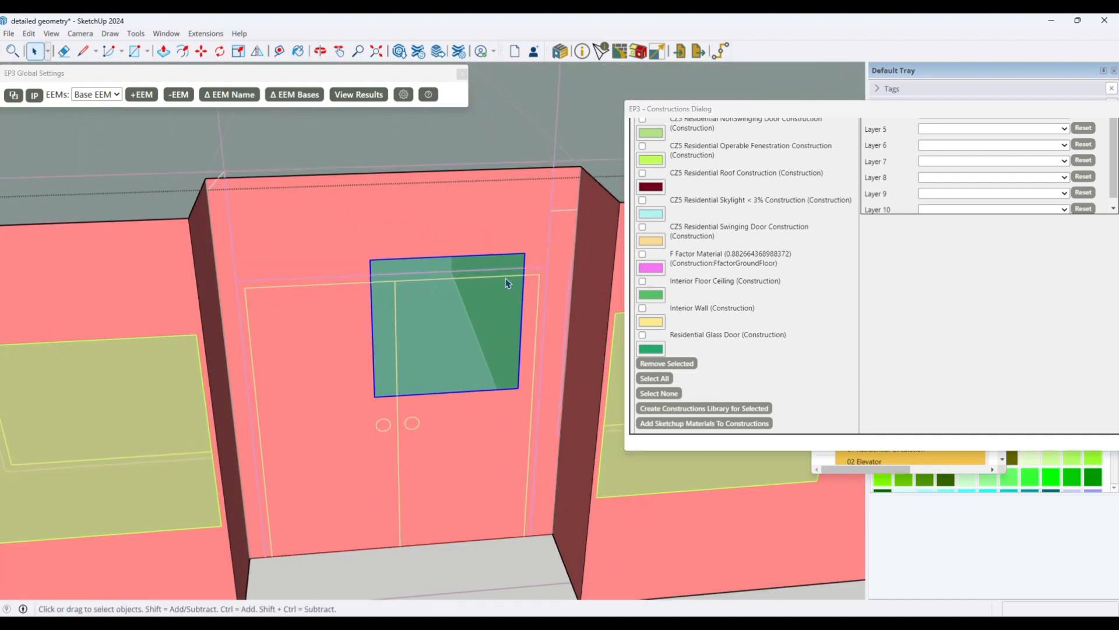
pyautogui.press('m')
pyautogui.click(516, 257)
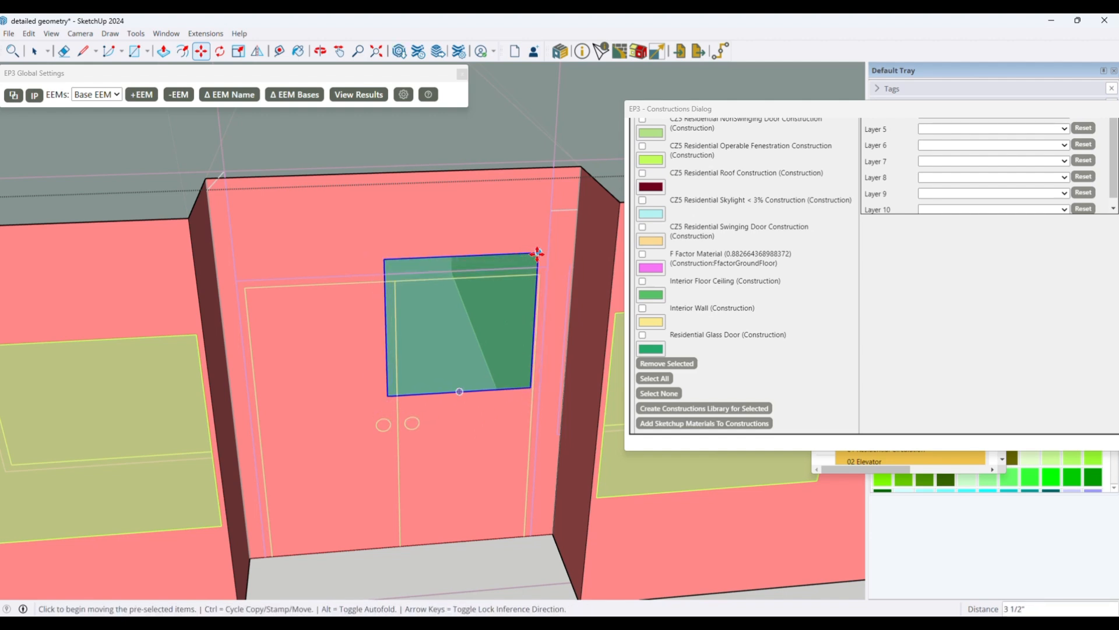
pyautogui.click(547, 268)
# - Scale the entrance glazing by 2.00 in width and about 2.15 in height to cover the full double-door opening
pyautogui.press('s')
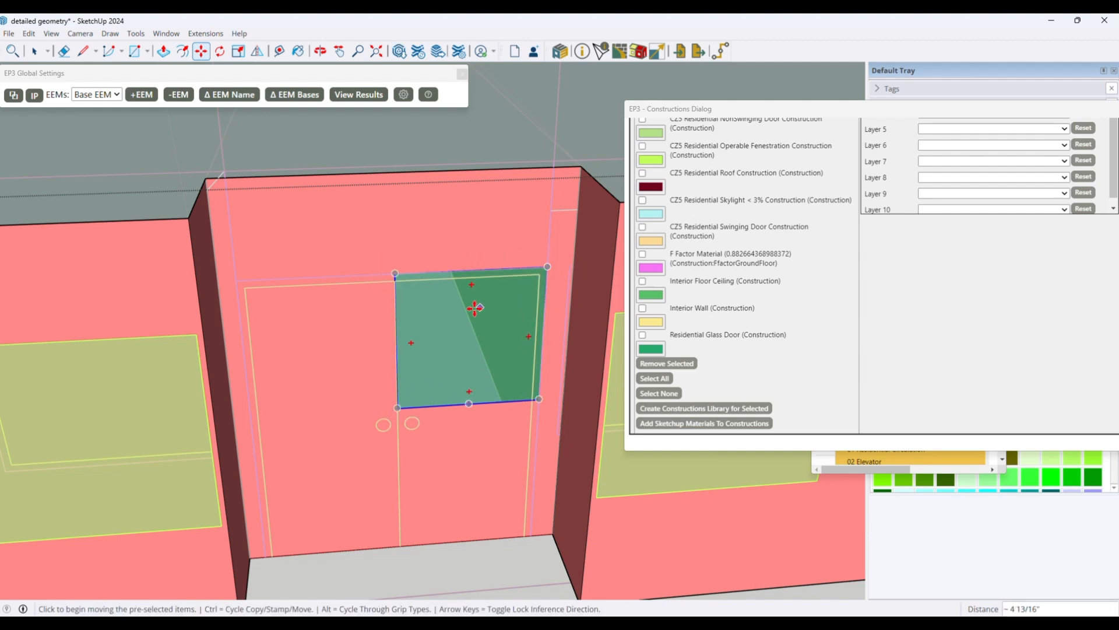
pyautogui.click(396, 344)
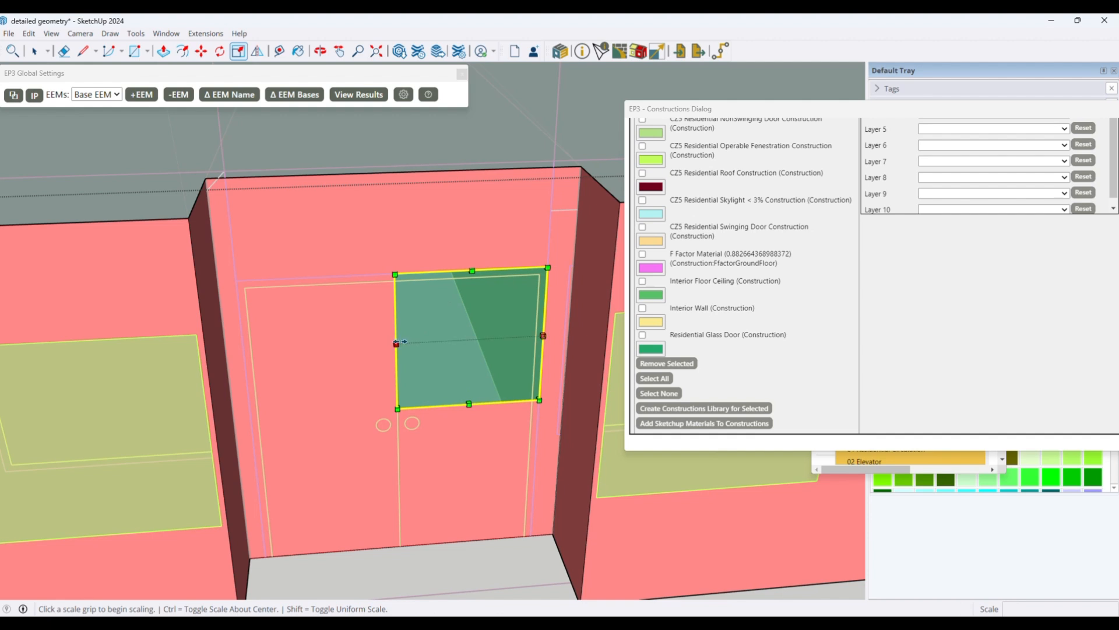
pyautogui.click(236, 280)
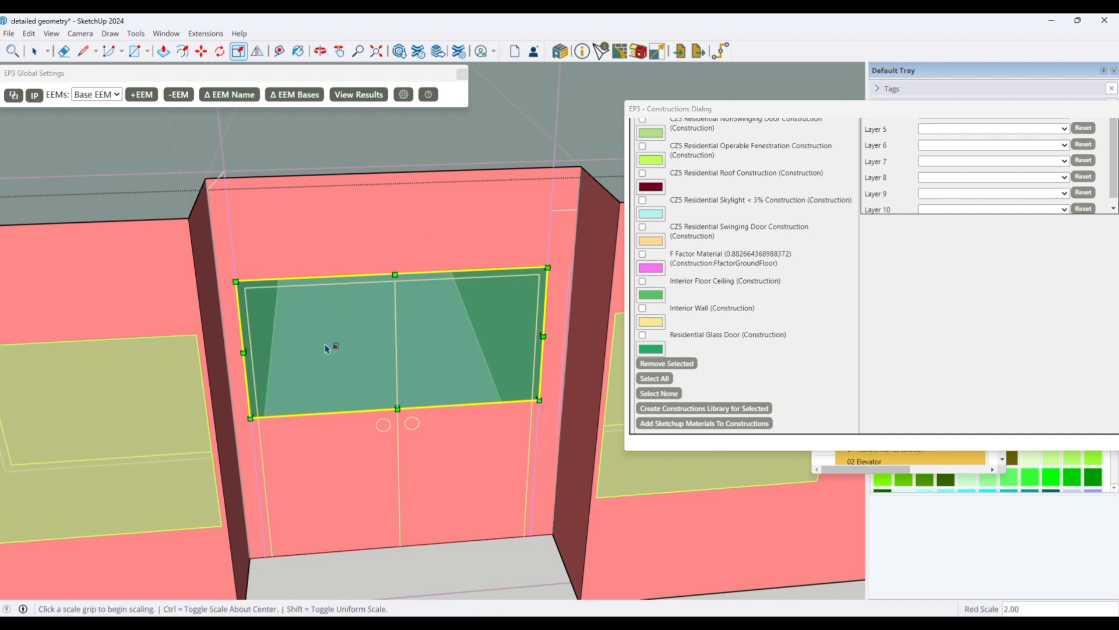
pyautogui.click(396, 409)
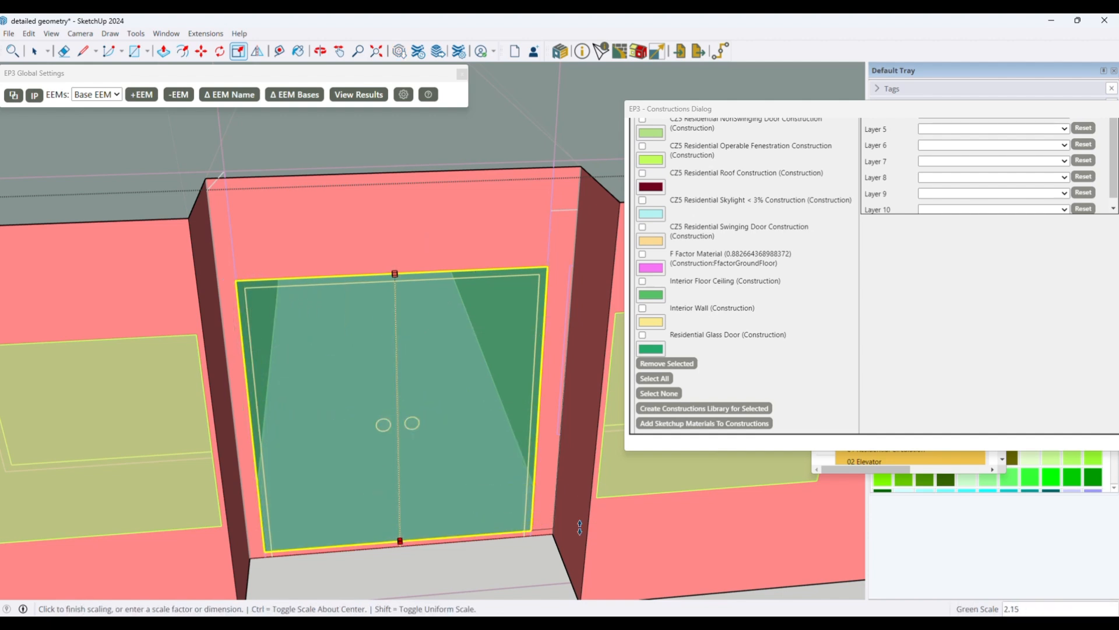
pyautogui.click(530, 534)
# - Move the glass door up the entrance wall by about 4 9/16" to lift it clear of the wall's lower edge
pyautogui.press('space')
pyautogui.press('m')
pyautogui.click(453, 490)
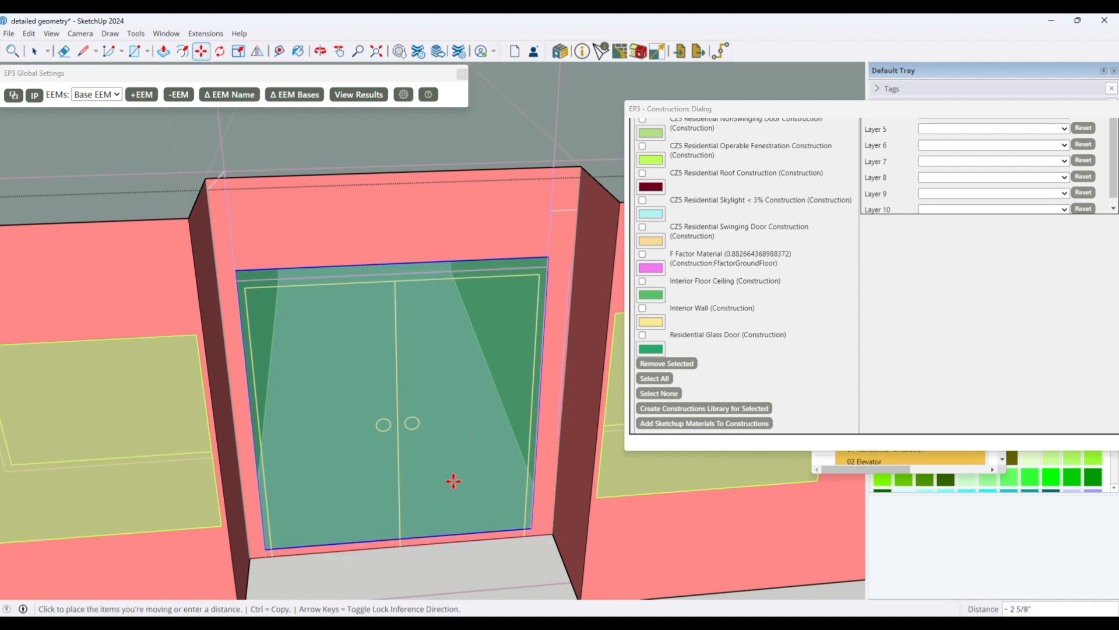
pyautogui.click(453, 482)
pyautogui.click(491, 505)
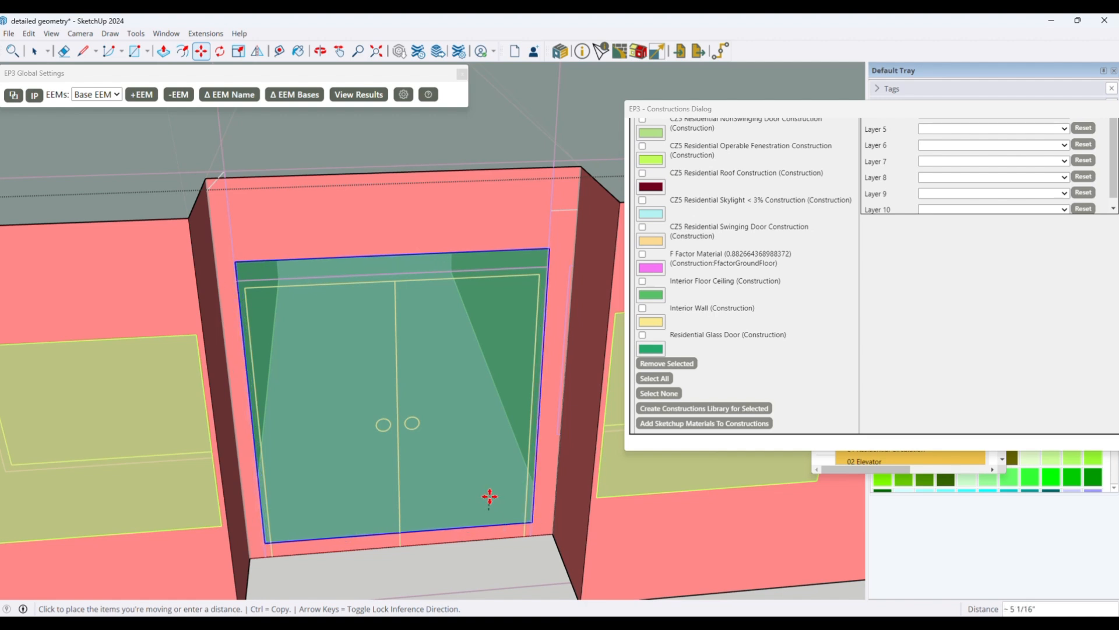
pyautogui.click(488, 496)
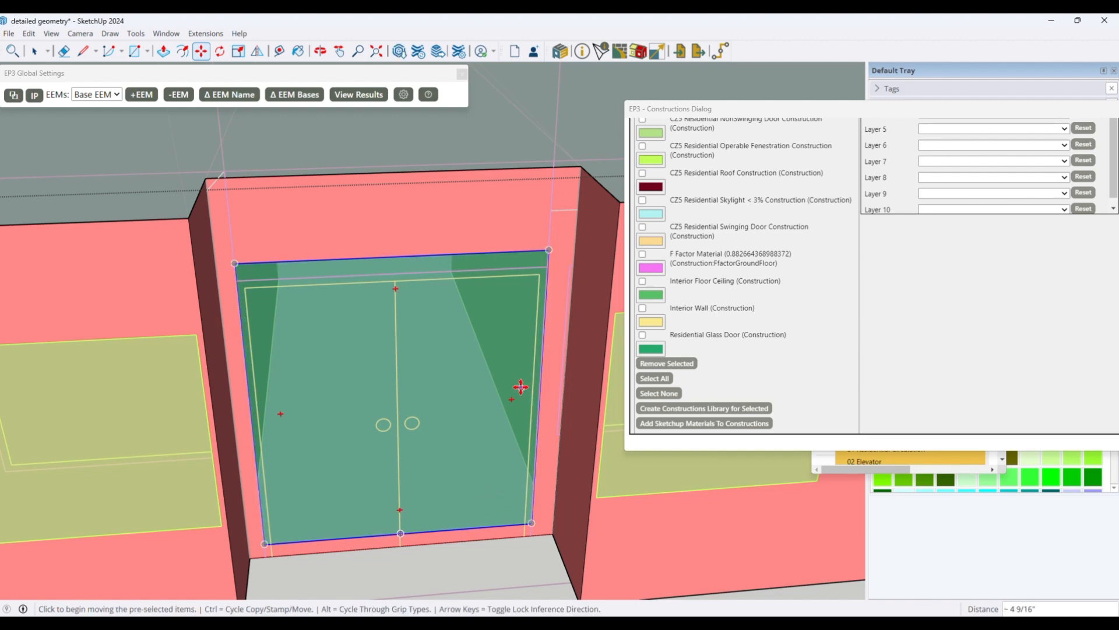
pyautogui.press('space')
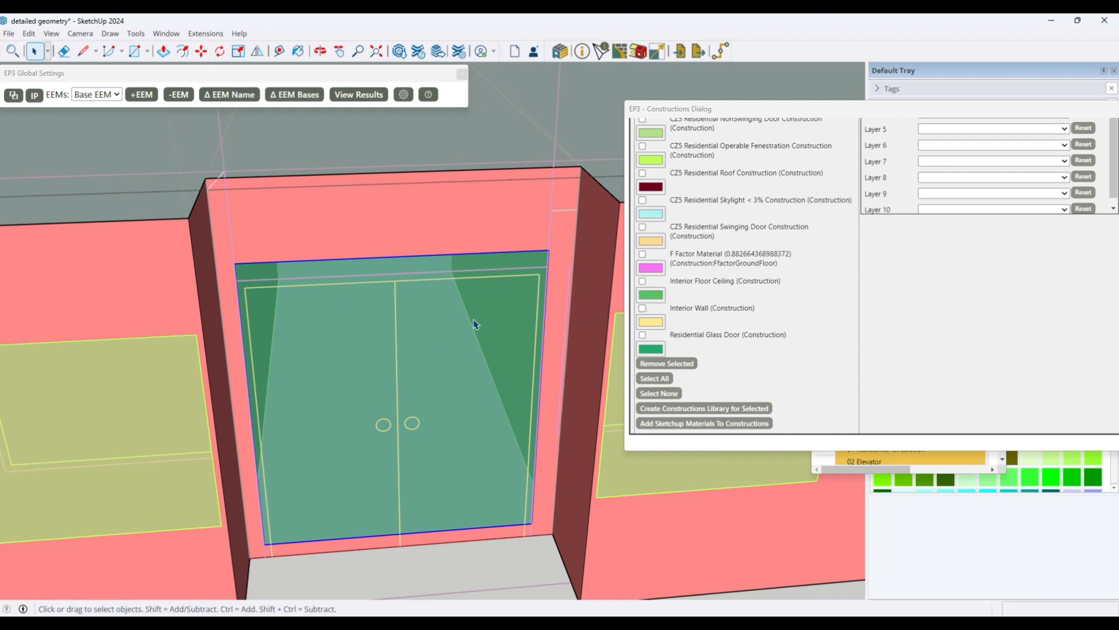
# - Save the model and clear the glass door selection
pyautogui.scroll(-8, 474, 317)
pyautogui.scroll(-3, 481, 274)
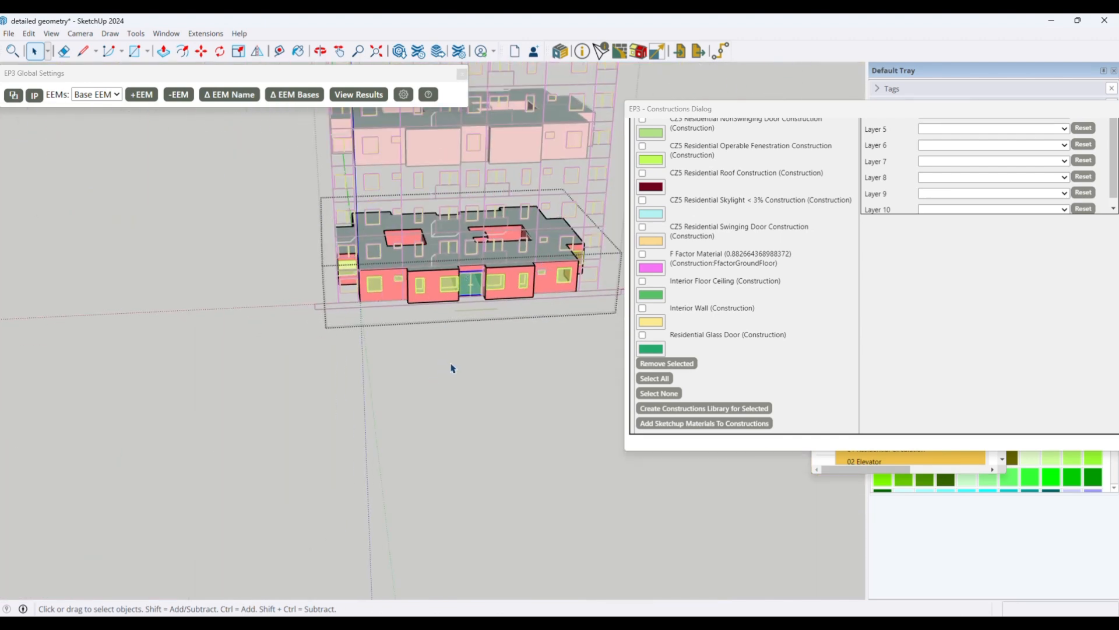
pyautogui.moveTo(452, 368); pyautogui.dragTo(607, 373, button='middle')
pyautogui.scroll(3, 457, 298)
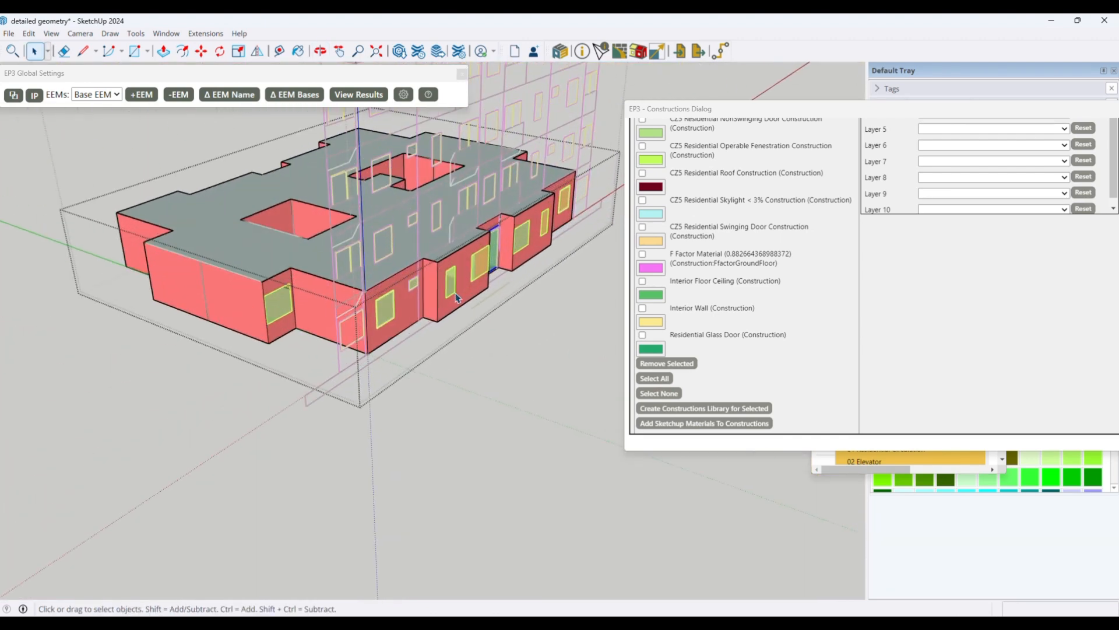
pyautogui.hotkey('ctrl', 's')
pyautogui.click(458, 312)
pyautogui.scroll(-3, 428, 386)
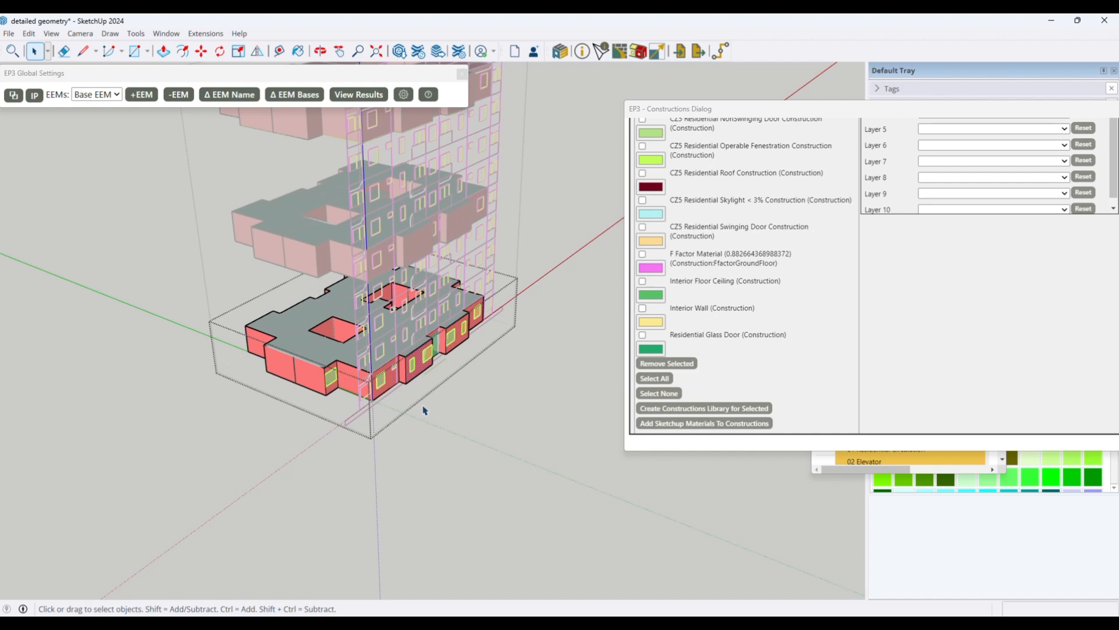
# - Select the Ground Floor's side-wall window and the four front windows between that corner and the entrance door
pyautogui.scroll(2, 358, 298)
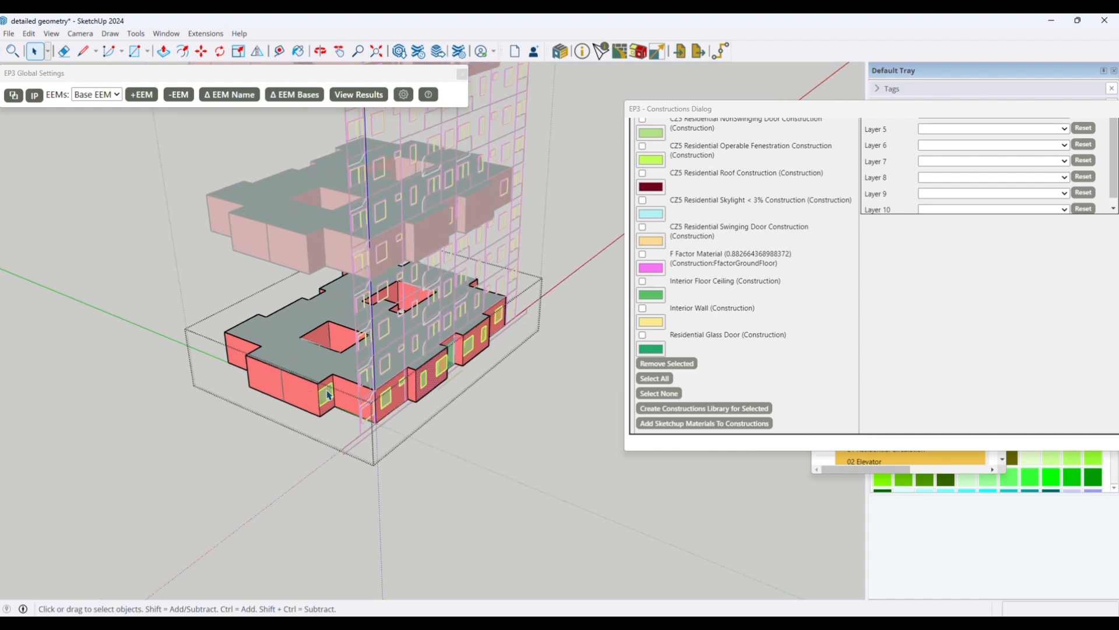
pyautogui.scroll(5, 395, 397)
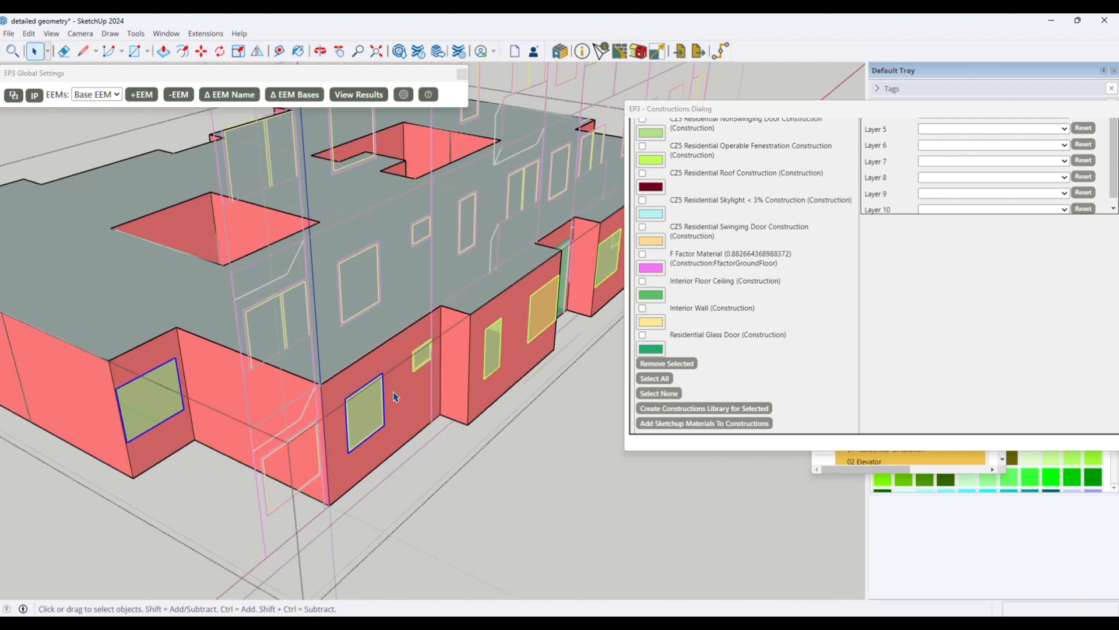
pyautogui.scroll(1, 394, 398)
pyautogui.keyDown('ctrl'); pyautogui.click(426, 353); pyautogui.keyUp('ctrl')
pyautogui.keyDown('ctrl'); pyautogui.click(497, 350); pyautogui.keyUp('ctrl')
pyautogui.scroll(-1, 531, 338)
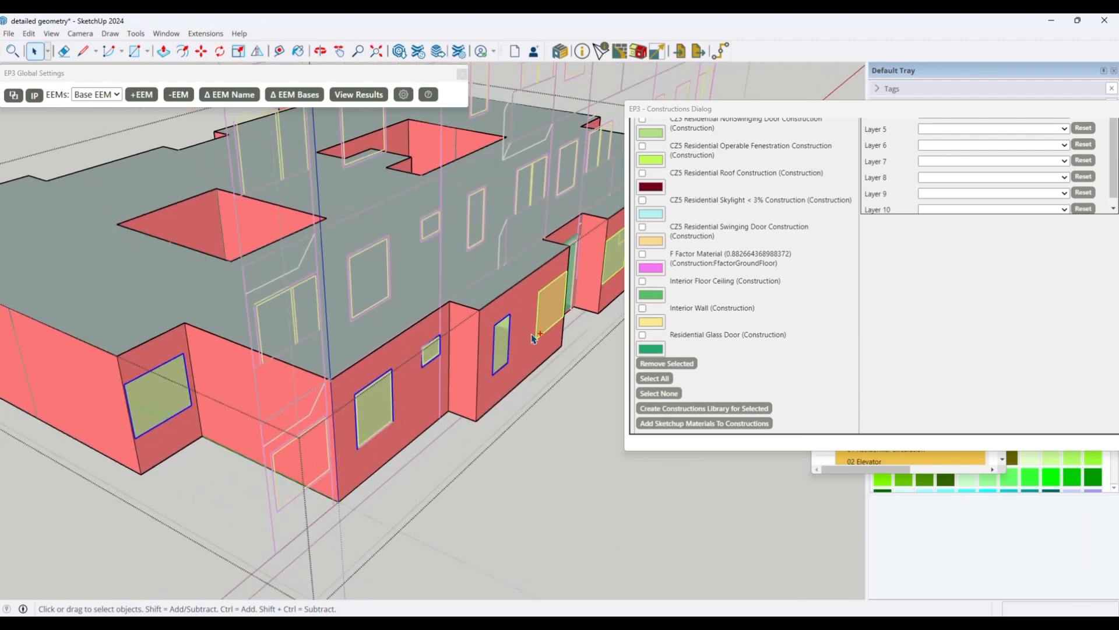
pyautogui.scroll(-1, 532, 338)
pyautogui.keyDown('ctrl'); pyautogui.click(550, 303); pyautogui.keyUp('ctrl')
pyautogui.scroll(-3, 389, 336)
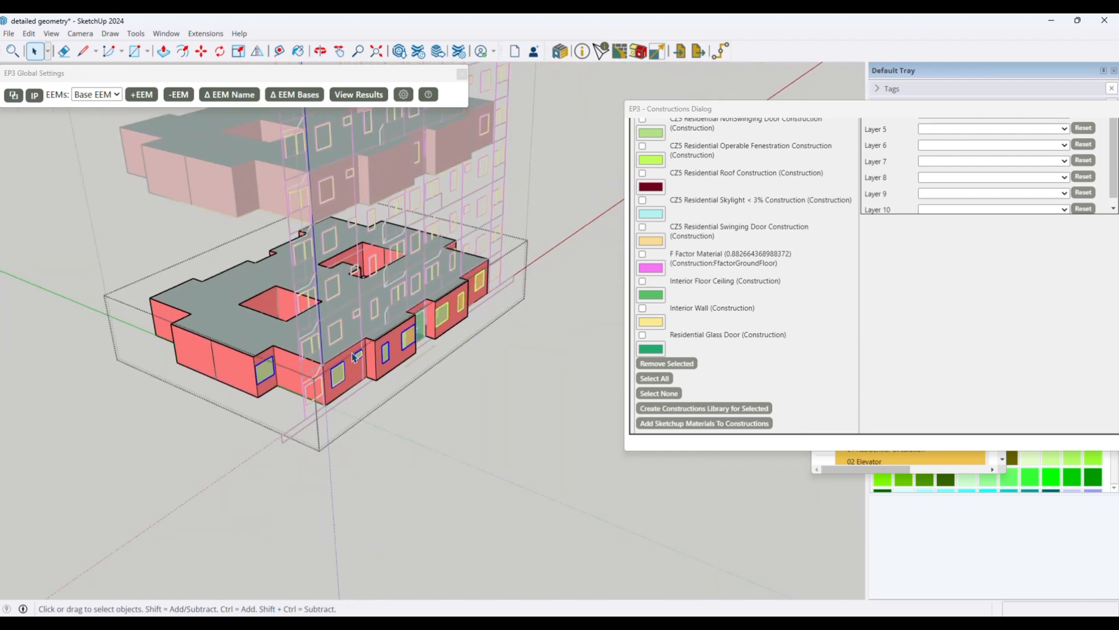
# - Add the Ground Floor windows on the other side of the entrance, including the far side-wall window, to the selection
pyautogui.press('o')
pyautogui.moveTo(503, 365); pyautogui.dragTo(481, 327)
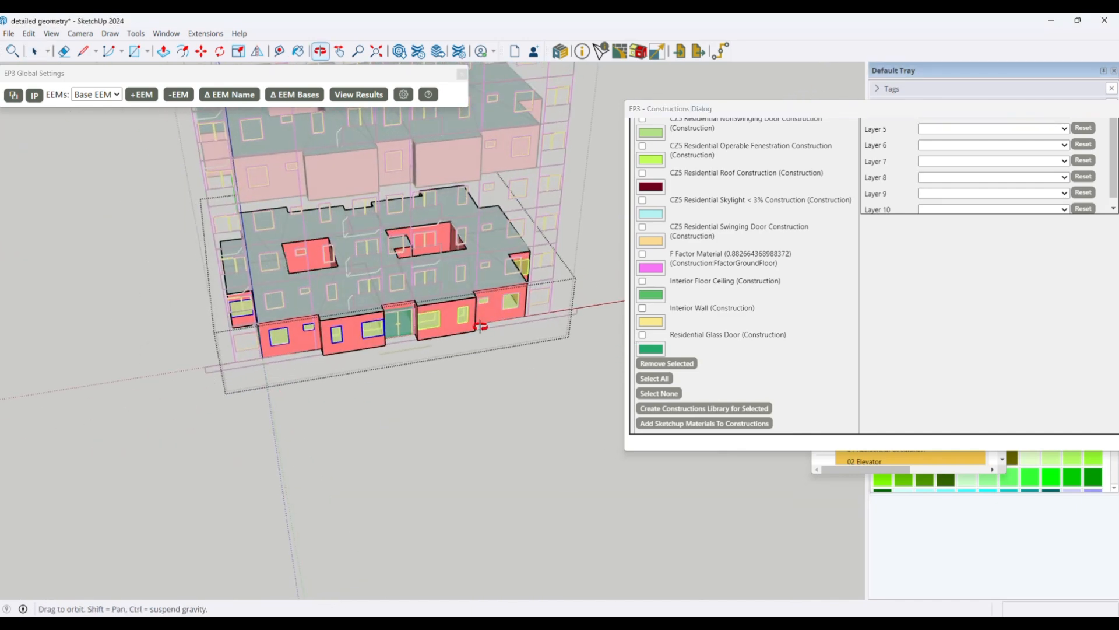
pyautogui.press('space')
pyautogui.keyDown('ctrl'); pyautogui.click(429, 320); pyautogui.keyUp('ctrl')
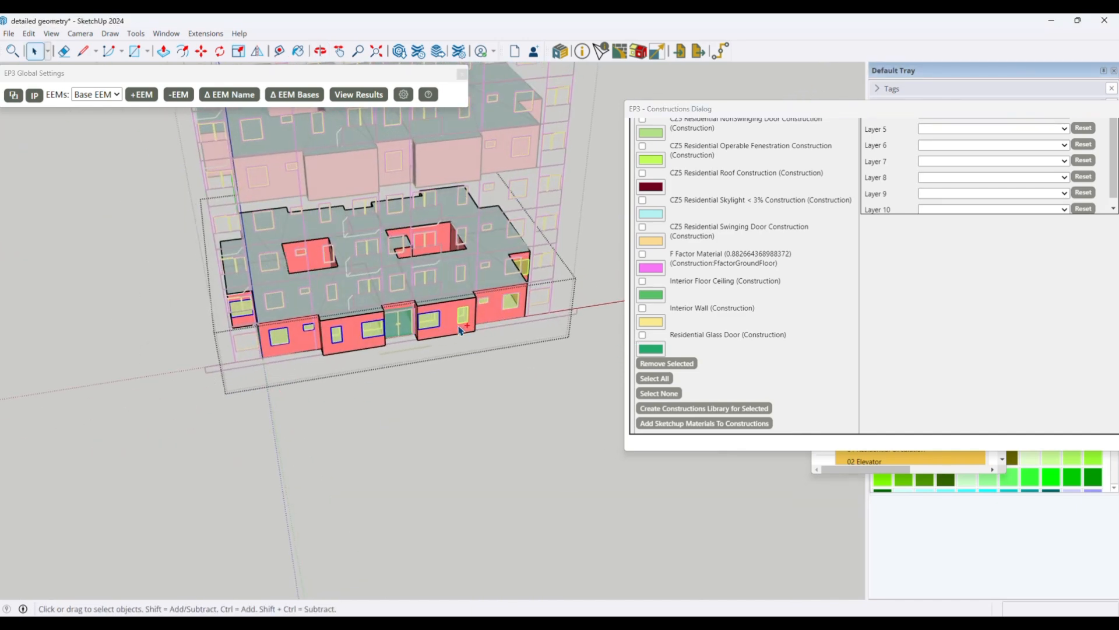
pyautogui.keyDown('ctrl'); pyautogui.click(463, 316); pyautogui.keyUp('ctrl')
pyautogui.scroll(5, 492, 303)
pyautogui.keyDown('ctrl'); pyautogui.click(553, 318); pyautogui.keyUp('ctrl')
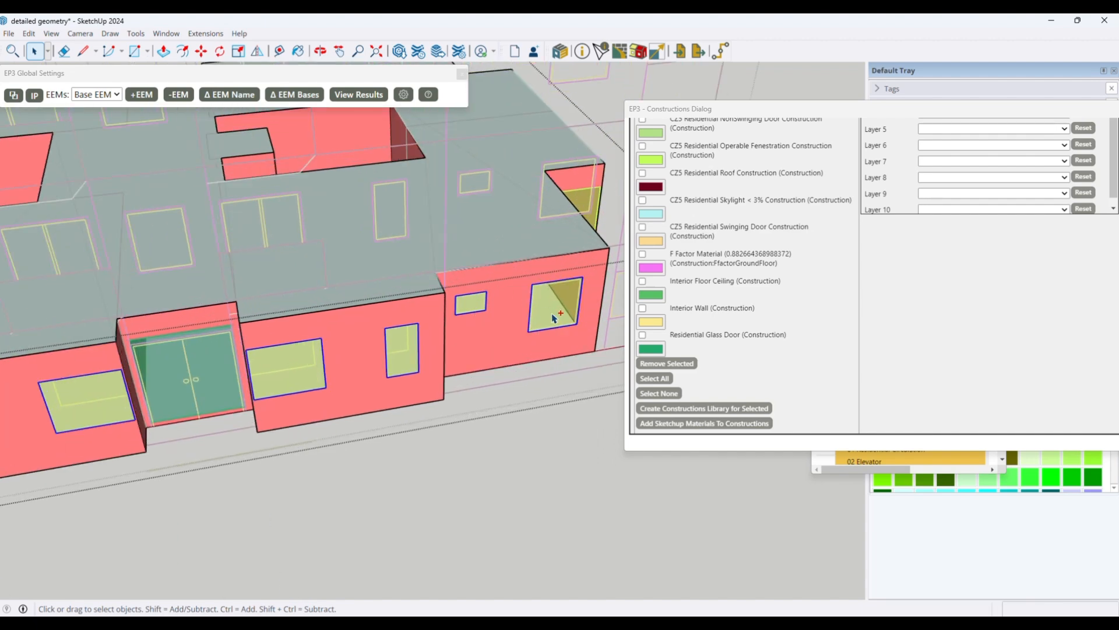
pyautogui.keyDown('ctrl'); pyautogui.click(600, 201); pyautogui.keyUp('ctrl')
pyautogui.scroll(2, 583, 201)
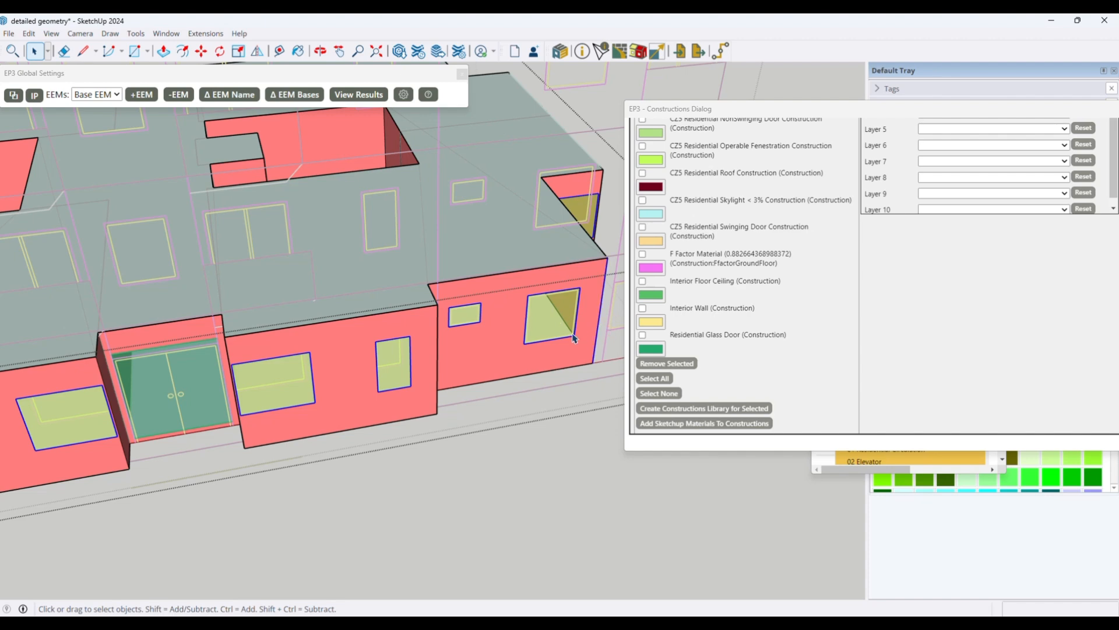
pyautogui.scroll(-5, 554, 317)
pyautogui.scroll(-5, 554, 317)
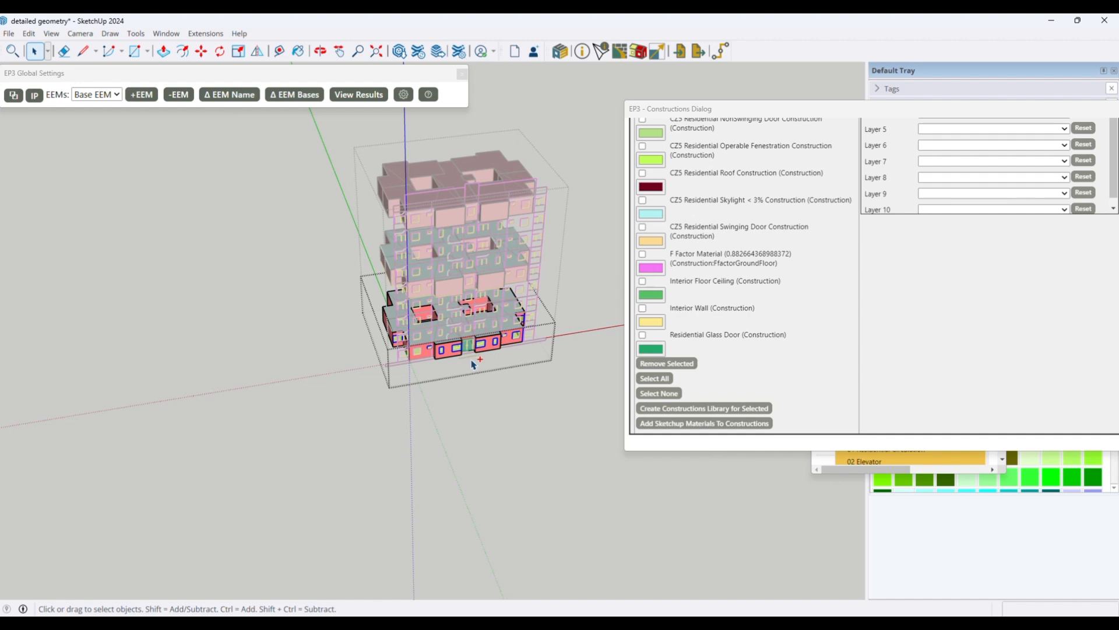
# - Close the Constructions dialog, then hide the geometry outside the edited group while viewing the Middle Floor's exterior walls, and leave that group
pyautogui.moveTo(1085, 112); pyautogui.dragTo(877, 156)
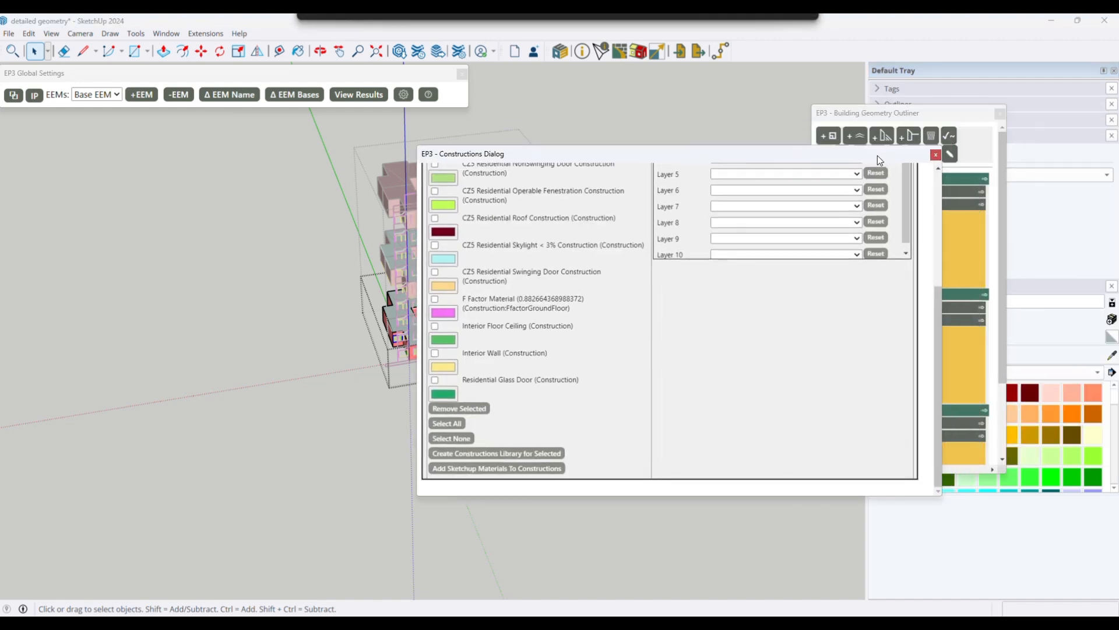
pyautogui.click(935, 155)
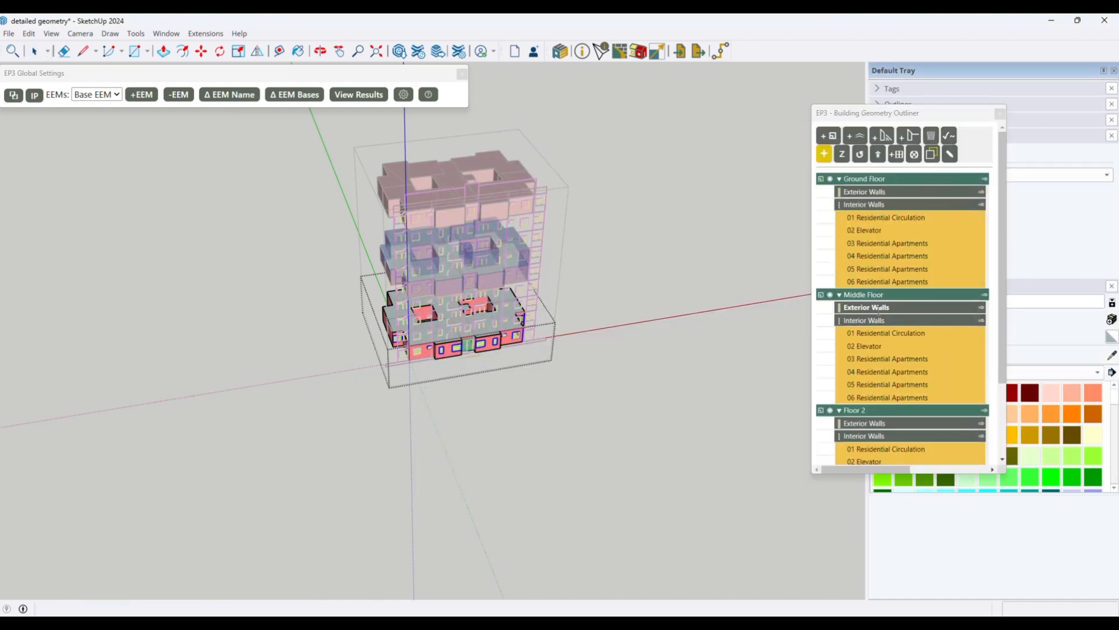
pyautogui.click(981, 314)
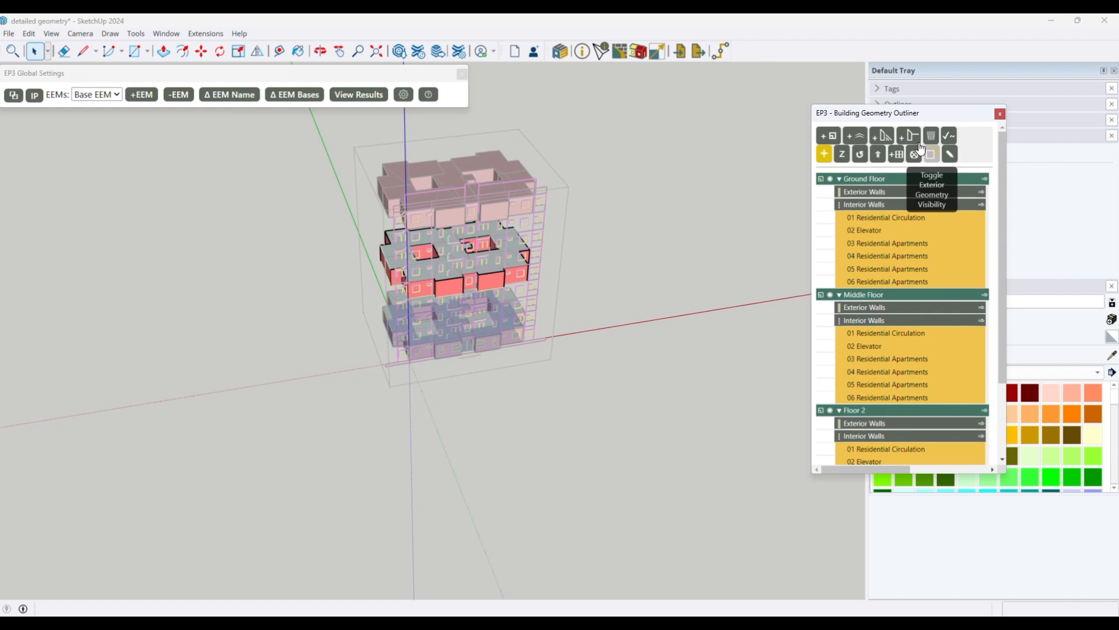
pyautogui.click(931, 155)
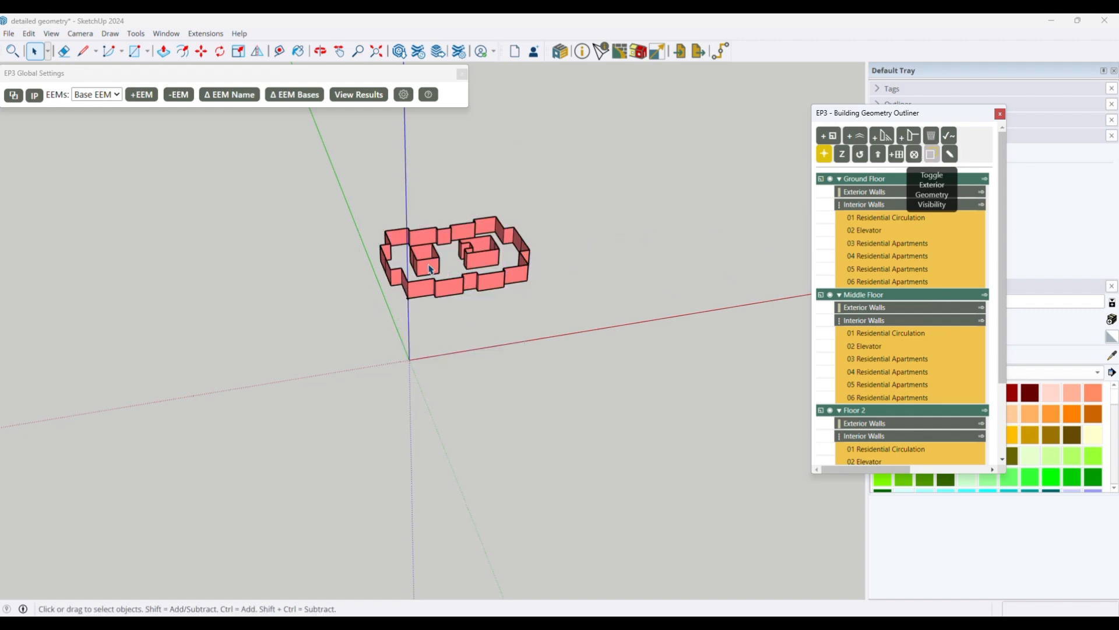
pyautogui.scroll(4, 432, 270)
pyautogui.scroll(-2, 404, 272)
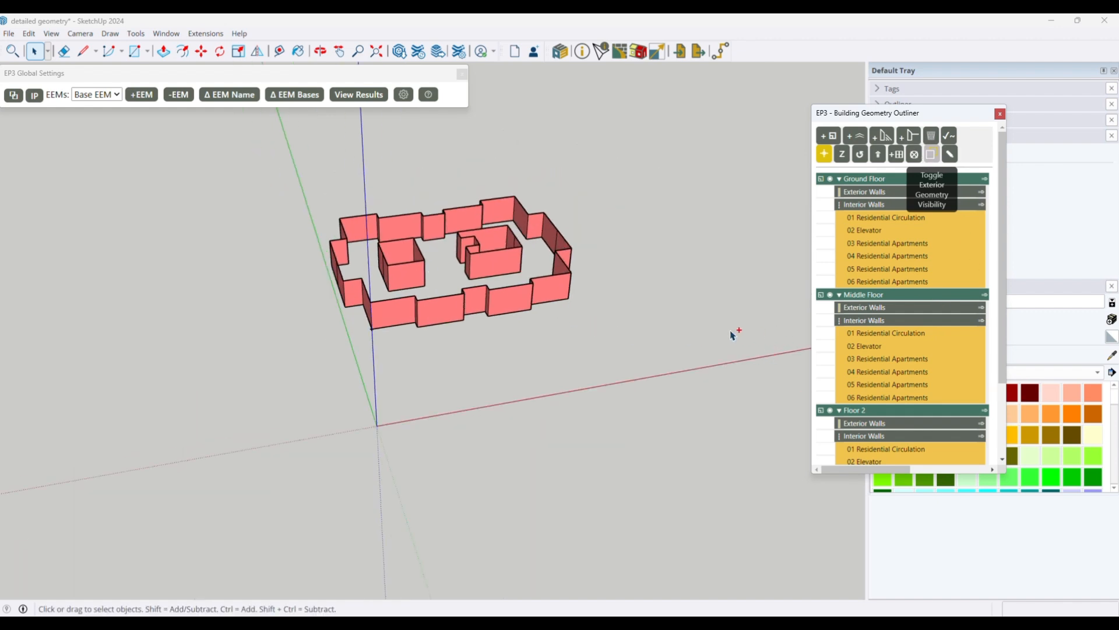
pyautogui.scroll(-3, 531, 320)
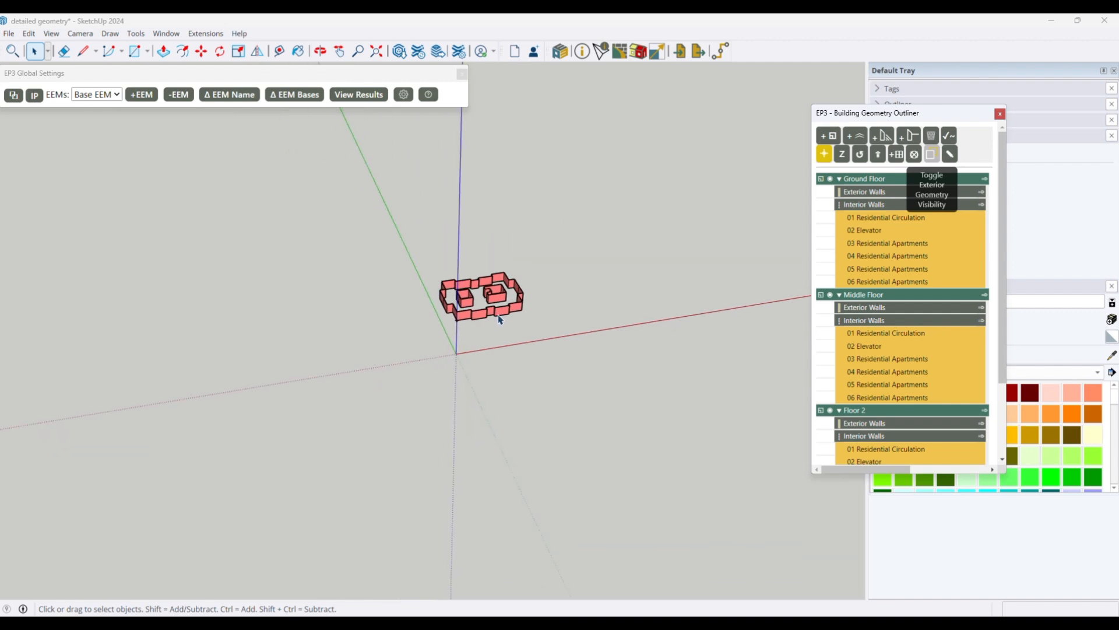
pyautogui.scroll(1, 511, 312)
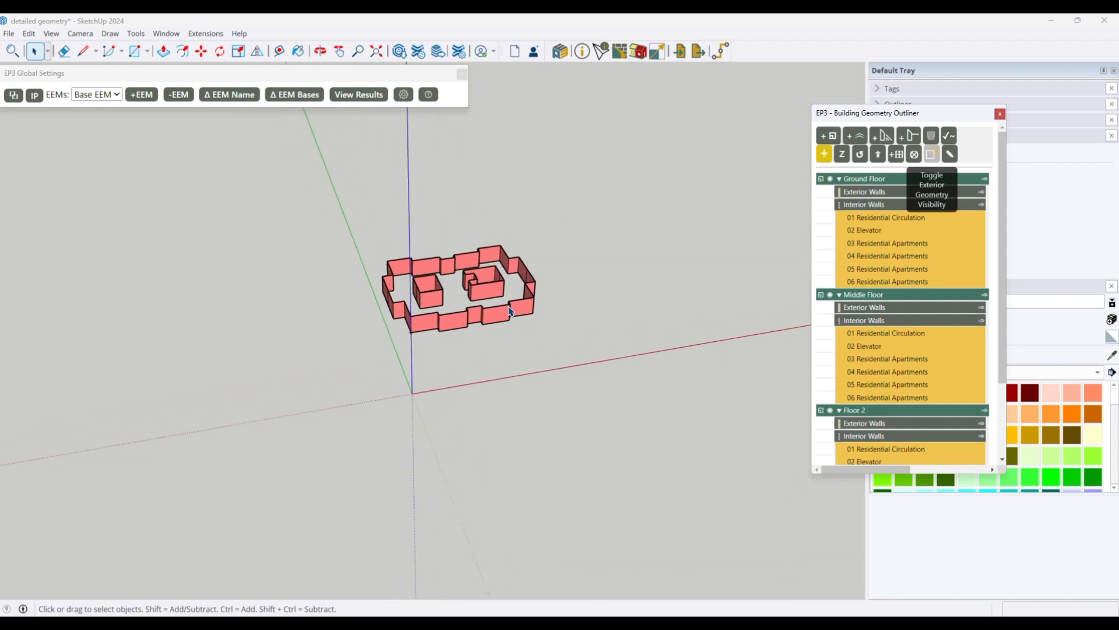
pyautogui.click(618, 310)
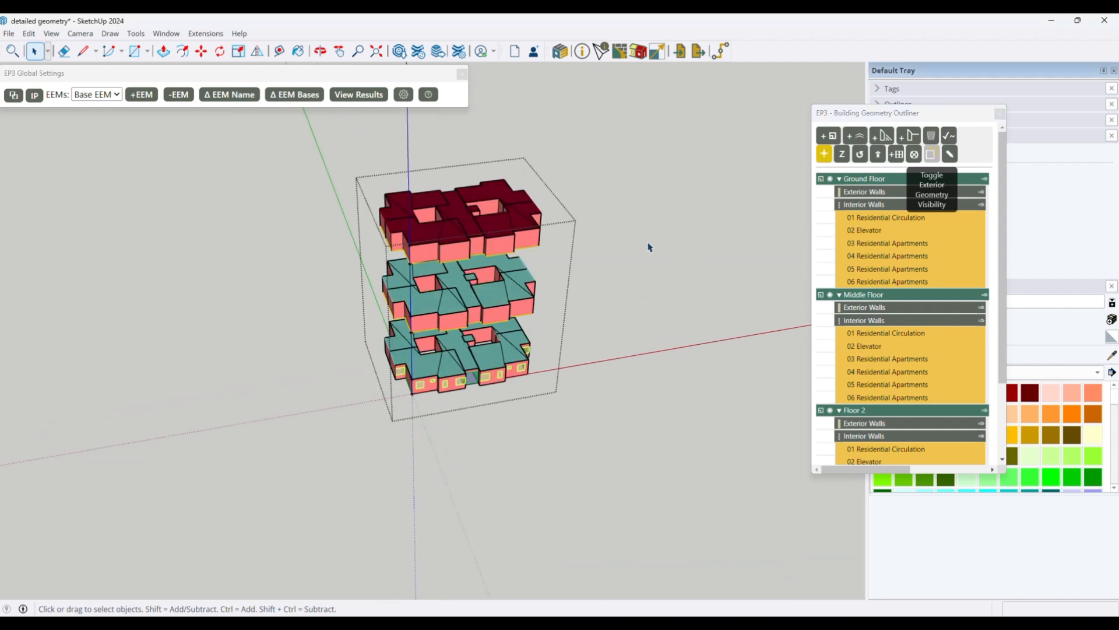
# - Open the Ground Floor's exterior walls for editing and select the side-wall window plus the four front windows between that corner and the entrance door
pyautogui.click(980, 197)
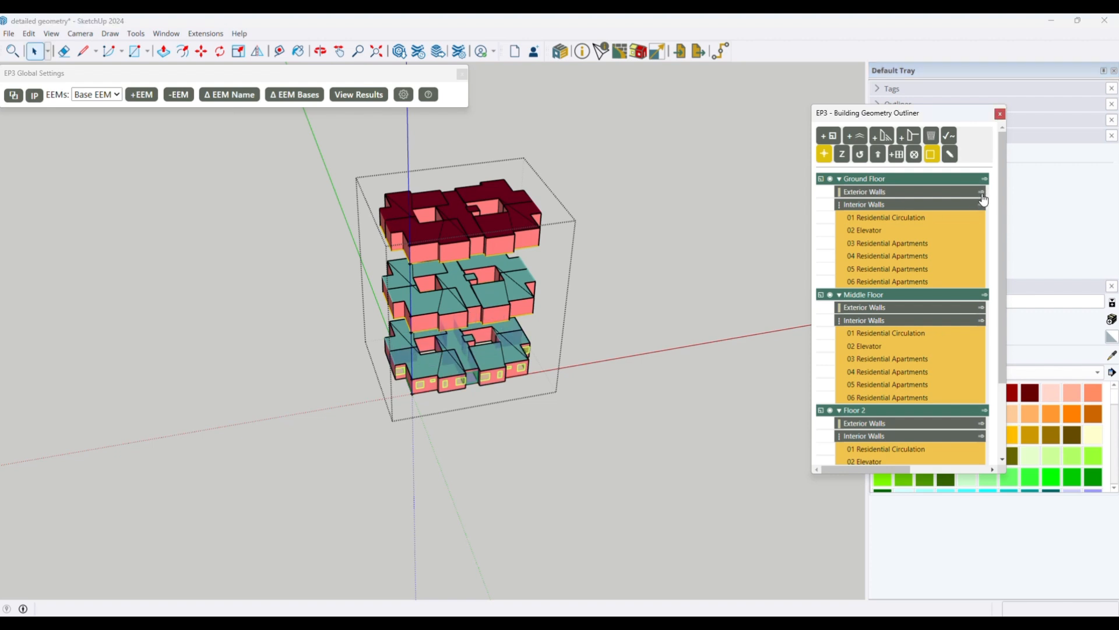
pyautogui.click(983, 200)
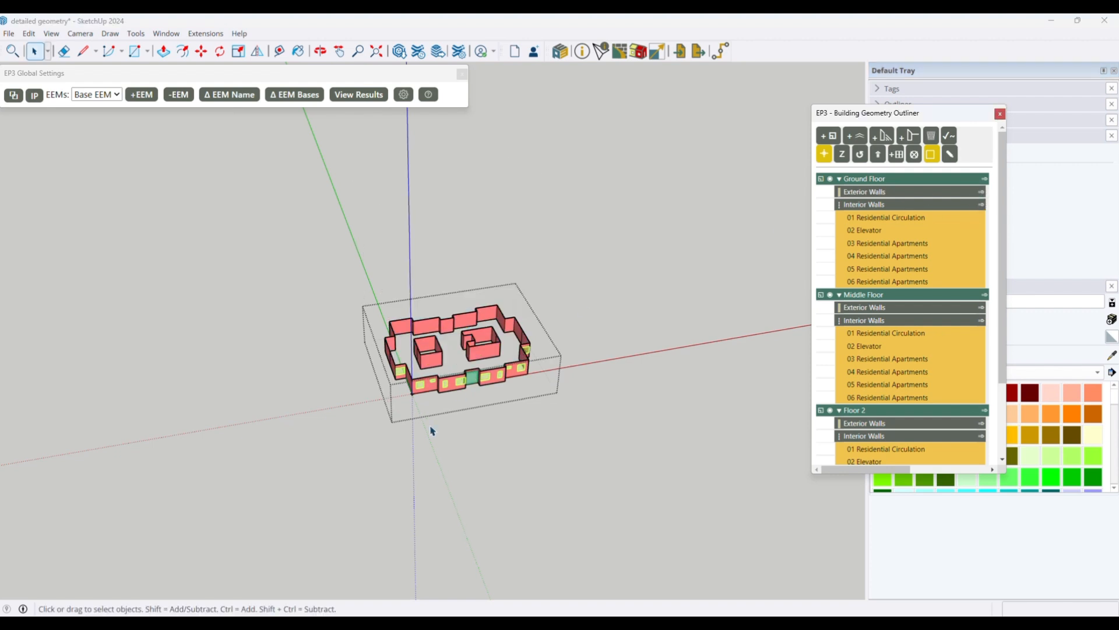
pyautogui.scroll(5, 430, 428)
pyautogui.click(362, 354)
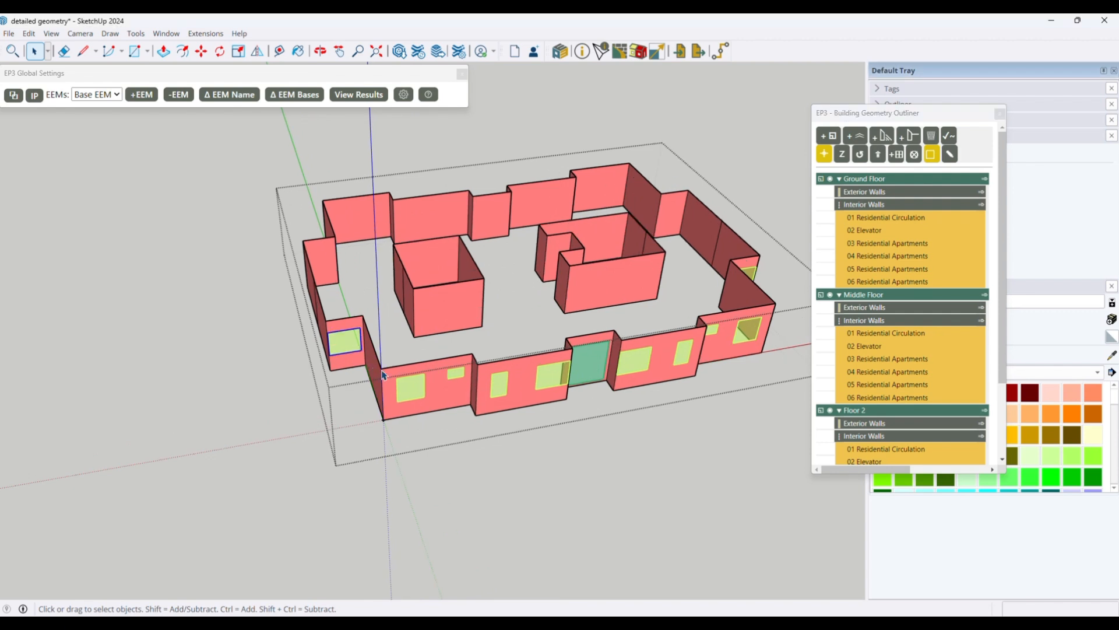
pyautogui.keyDown('ctrl'); pyautogui.click(411, 388); pyautogui.keyUp('ctrl')
pyautogui.keyDown('ctrl'); pyautogui.click(456, 372); pyautogui.keyUp('ctrl')
pyautogui.keyDown('ctrl'); pyautogui.click(500, 384); pyautogui.keyUp('ctrl')
pyautogui.keyDown('ctrl'); pyautogui.click(551, 376); pyautogui.keyUp('ctrl')
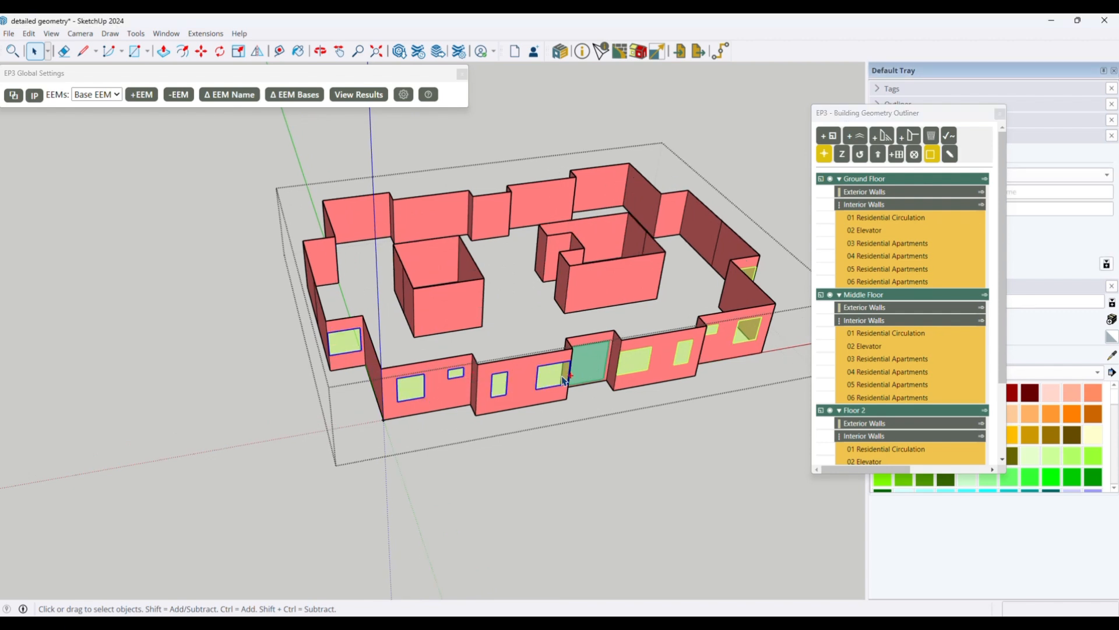
# - Add the windows beyond the entrance, the far side-wall window and the vertical edge of the end wall's outer corner to the selection
pyautogui.keyDown('ctrl'); pyautogui.click(633, 362); pyautogui.keyUp('ctrl')
pyautogui.keyDown('ctrl'); pyautogui.click(686, 359); pyautogui.keyUp('ctrl')
pyautogui.keyDown('ctrl'); pyautogui.click(750, 336); pyautogui.keyUp('ctrl')
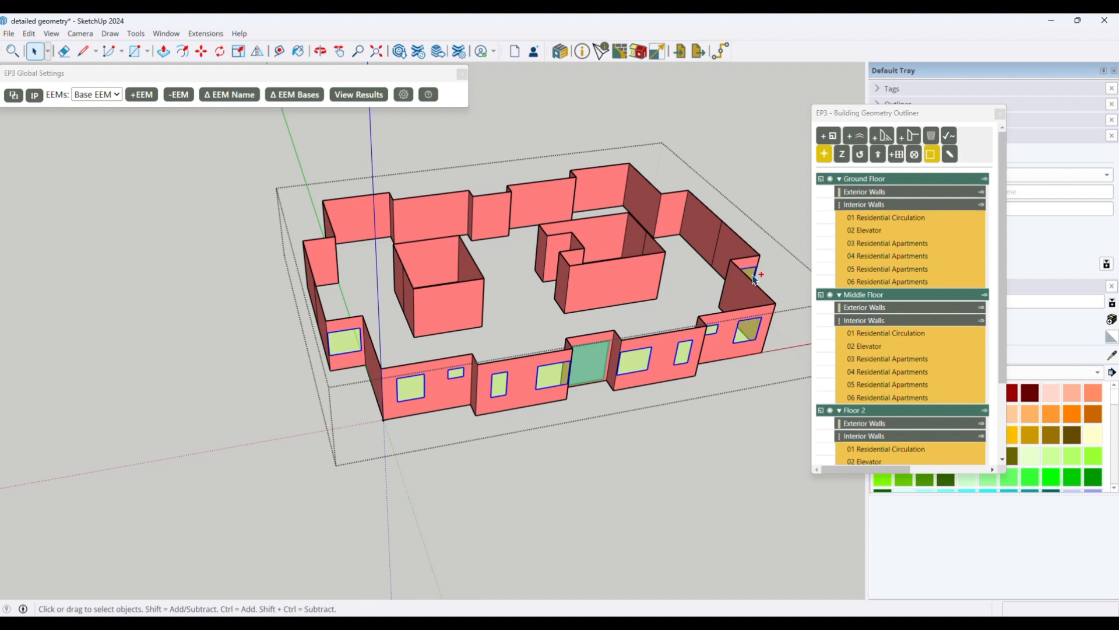
pyautogui.keyDown('ctrl'); pyautogui.click(770, 331); pyautogui.keyUp('ctrl')
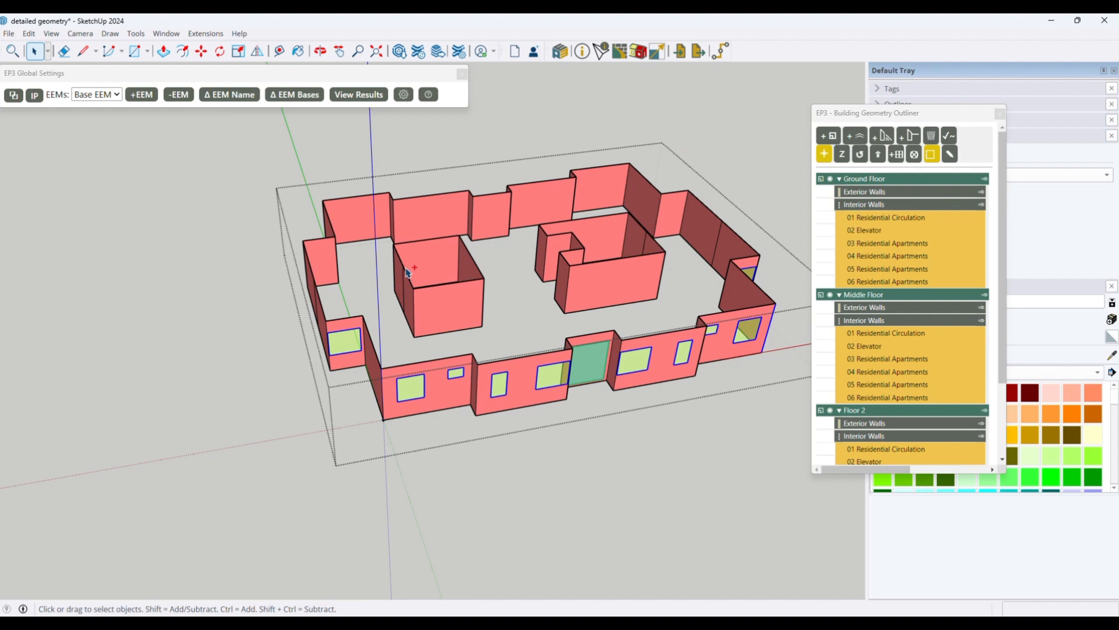
# - Copy the selected windows and corner edge, and paste them into the Middle Floor's exterior walls
pyautogui.hotkey('ctrl', 'c')
pyautogui.hotkey('ctrl', 'v')
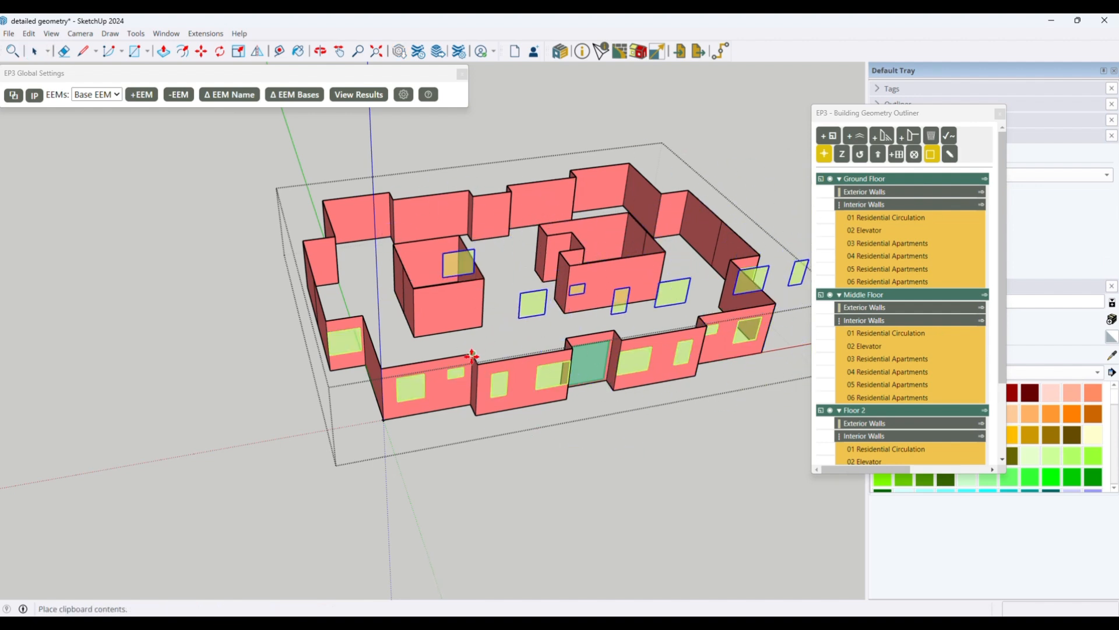
pyautogui.press('Escape')
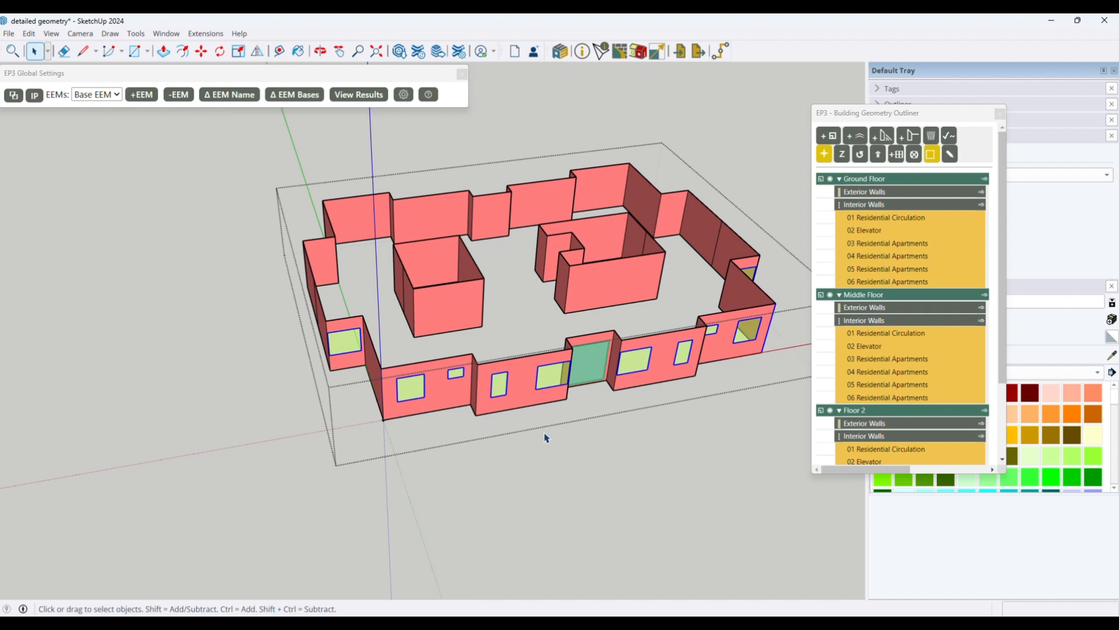
pyautogui.click(924, 216)
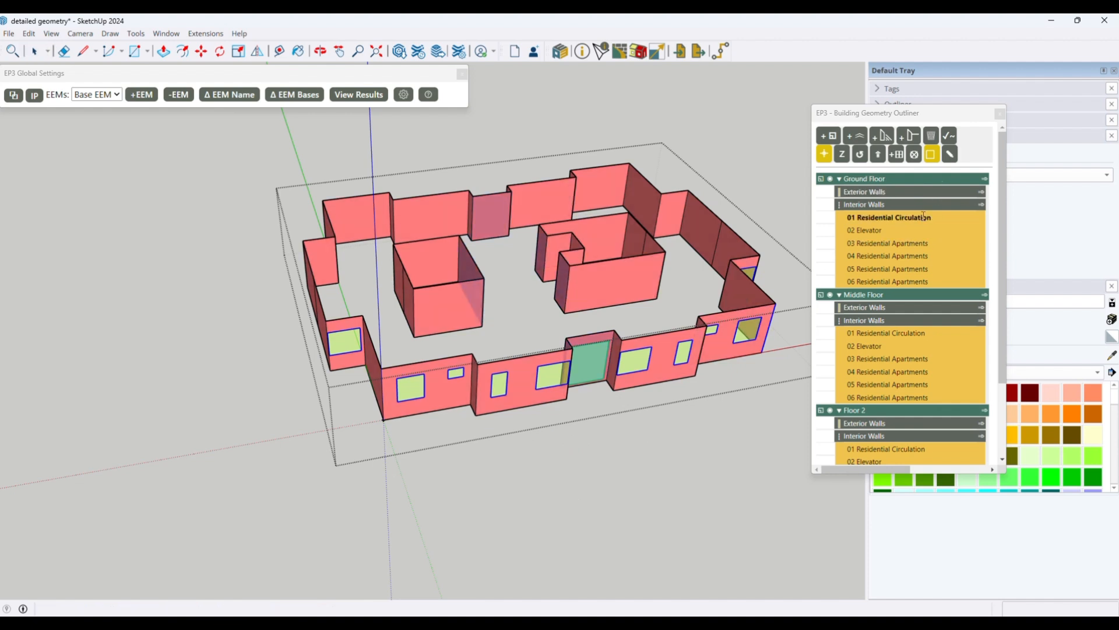
pyautogui.click(982, 309)
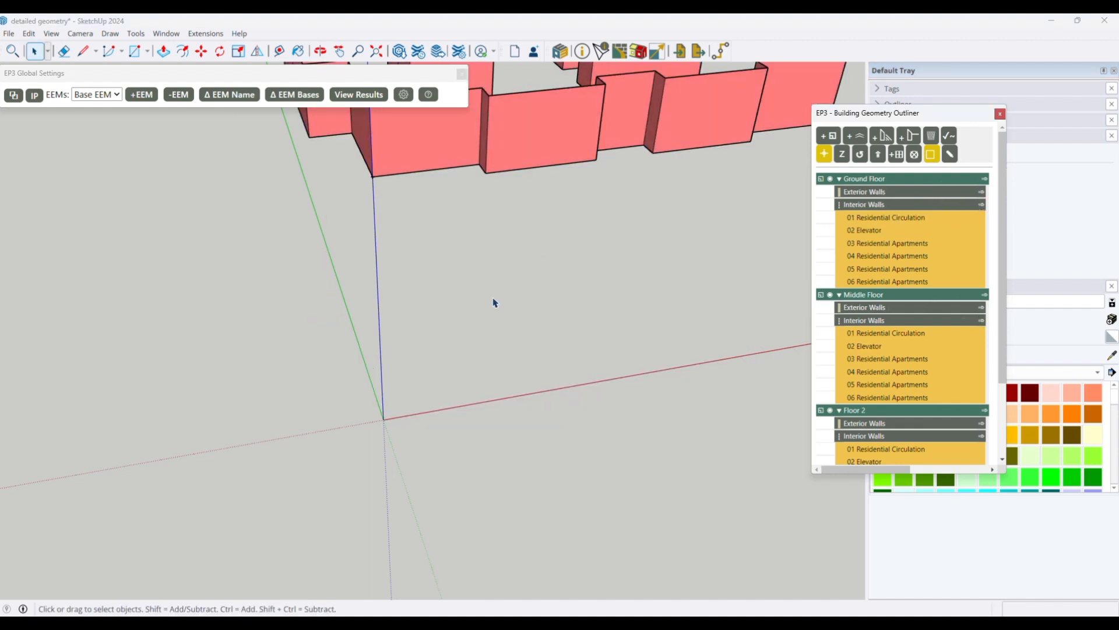
pyautogui.scroll(-3, 477, 190)
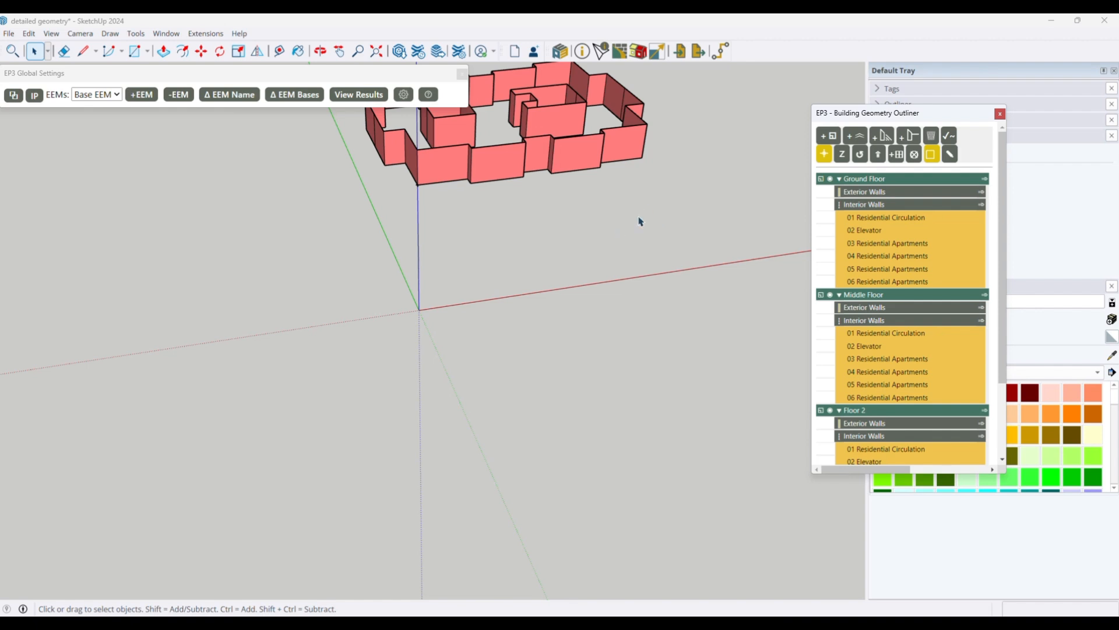
pyautogui.click(571, 167)
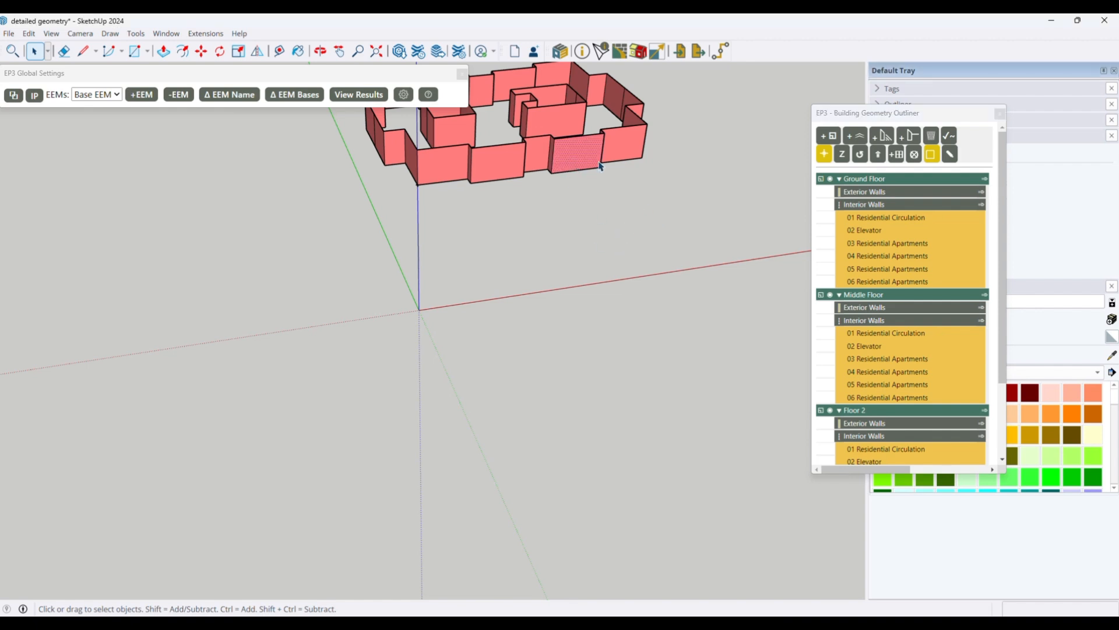
# - Move the pasted windows onto the Middle Floor walls, using the copied edge's lower end as base point and the matching wall corner as target
pyautogui.press('m')
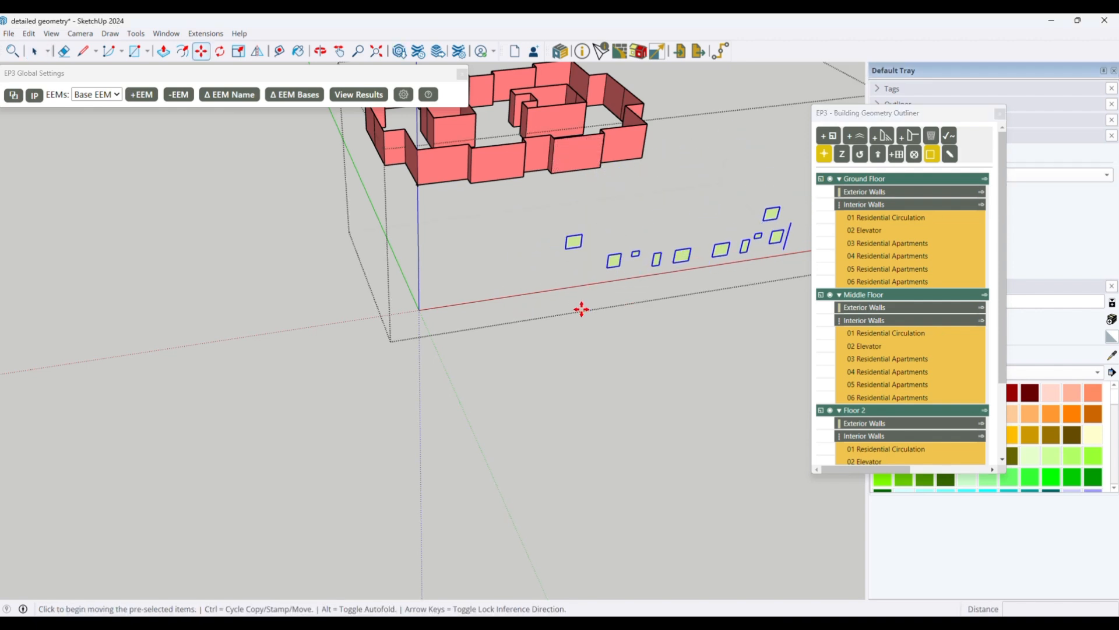
pyautogui.scroll(-3, 431, 297)
pyautogui.scroll(3, 496, 216)
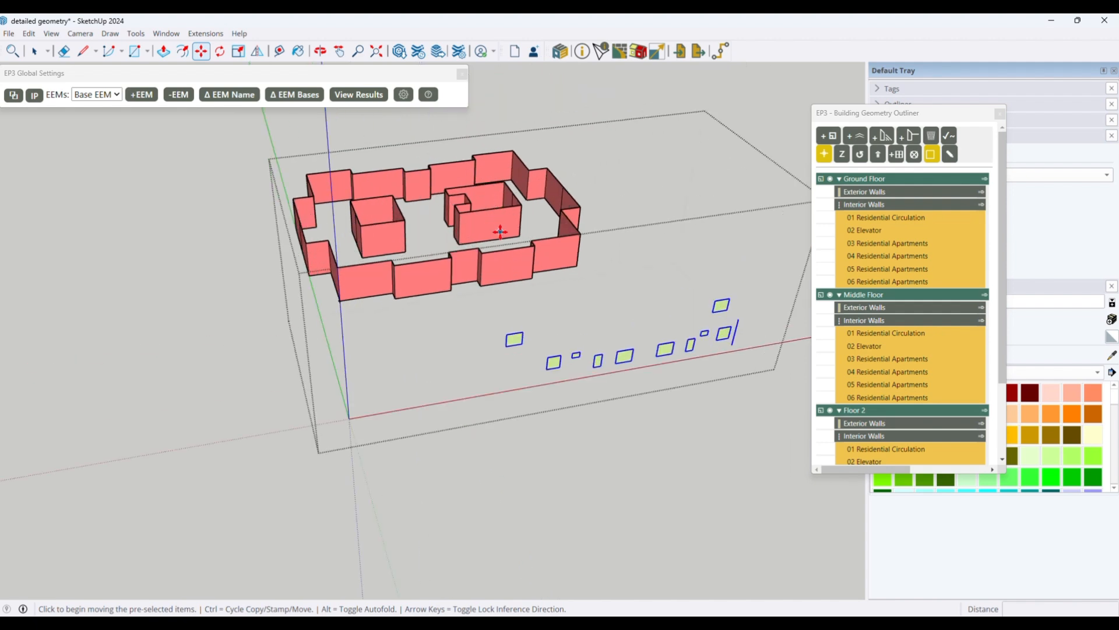
pyautogui.click(732, 344)
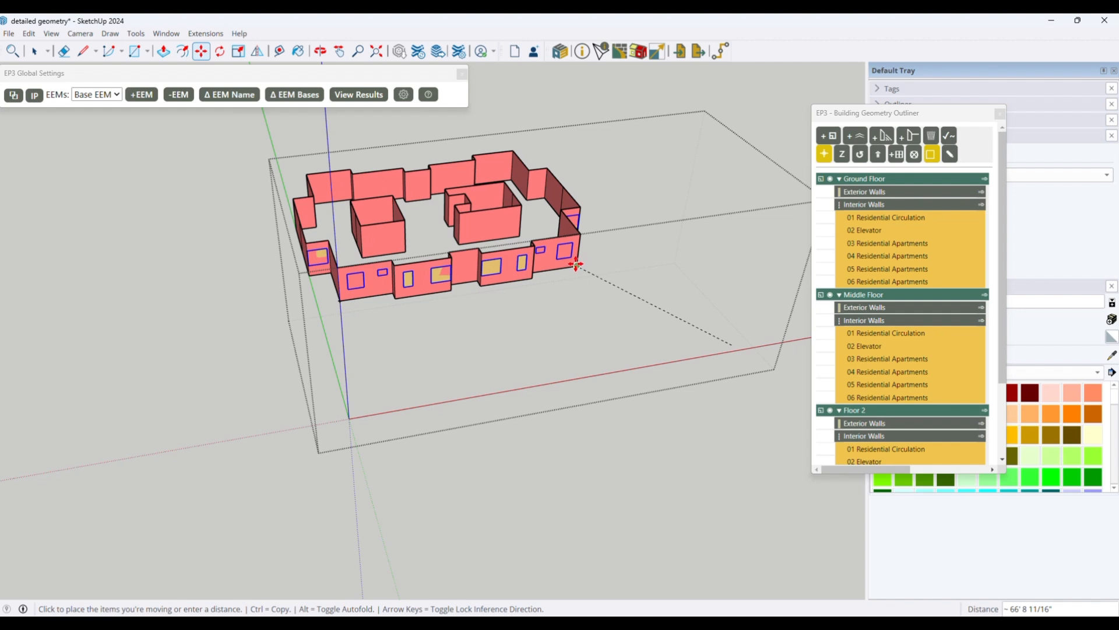
pyautogui.click(576, 265)
pyautogui.press('space')
pyautogui.scroll(2, 428, 255)
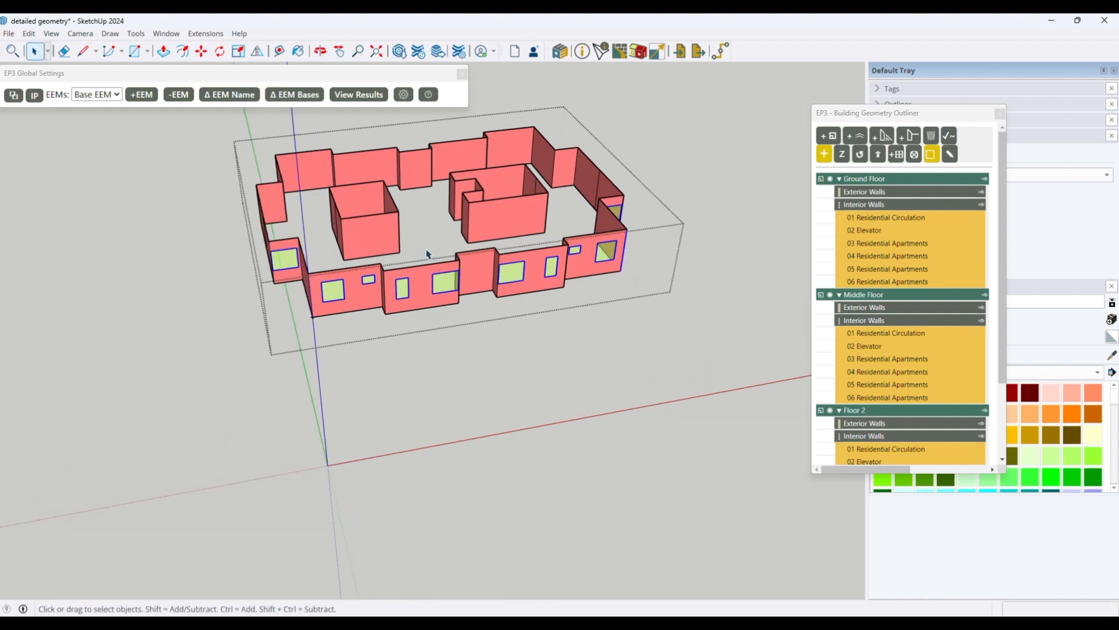
# - Show the geometry outside the edited group and check the Middle Floor's front windows against the elevation drawing
pyautogui.scroll(1, 429, 255)
pyautogui.click(931, 155)
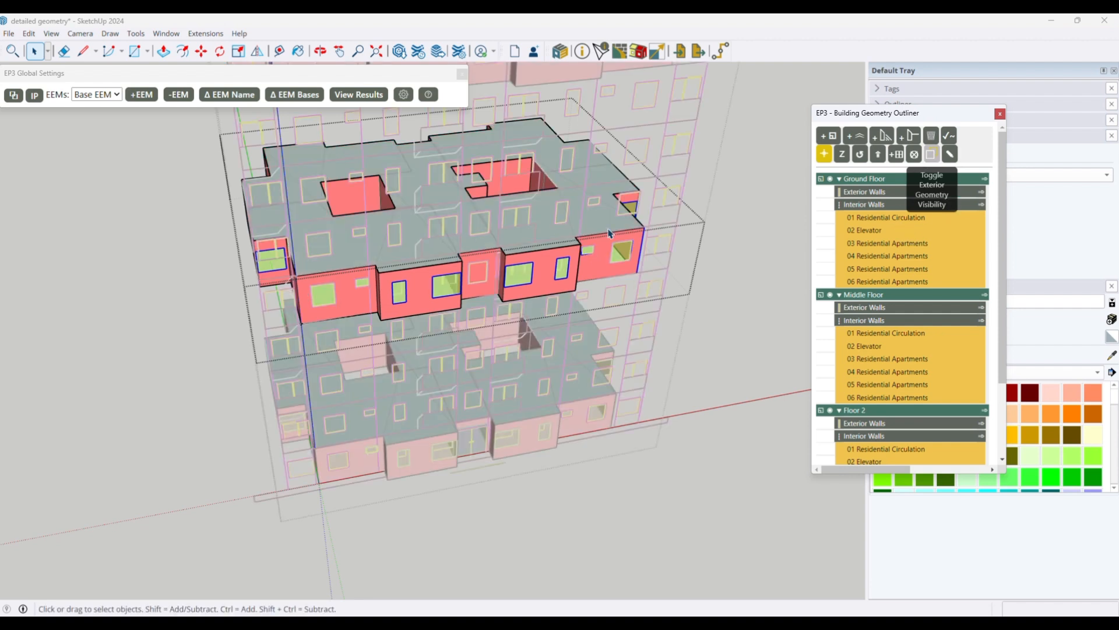
pyautogui.moveTo(386, 277); pyautogui.dragTo(483, 279, button='middle')
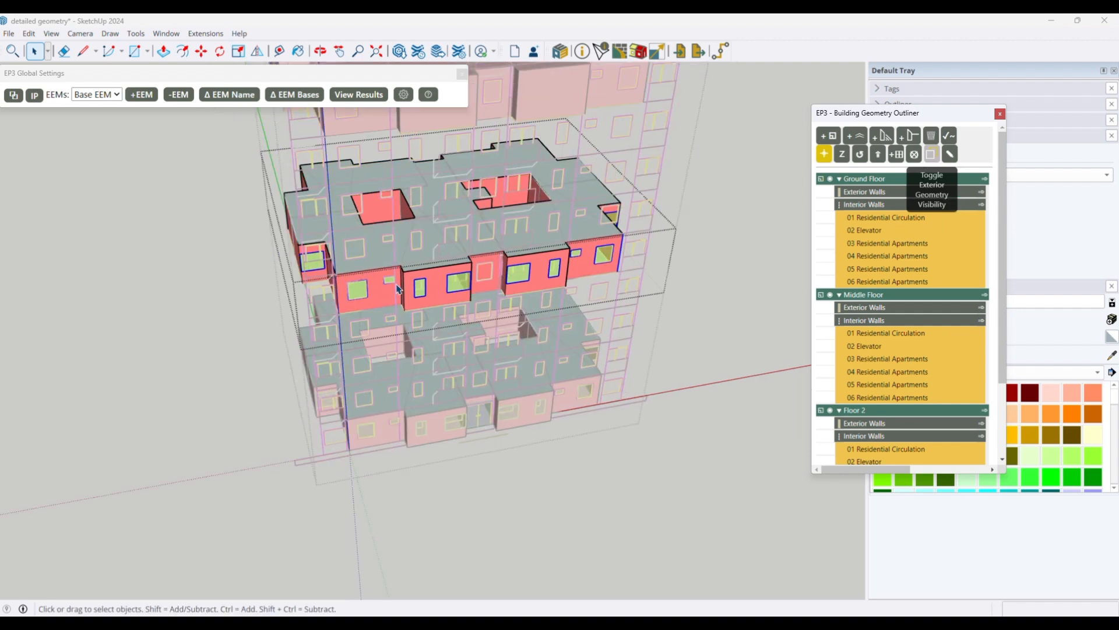
pyautogui.scroll(8, 397, 284)
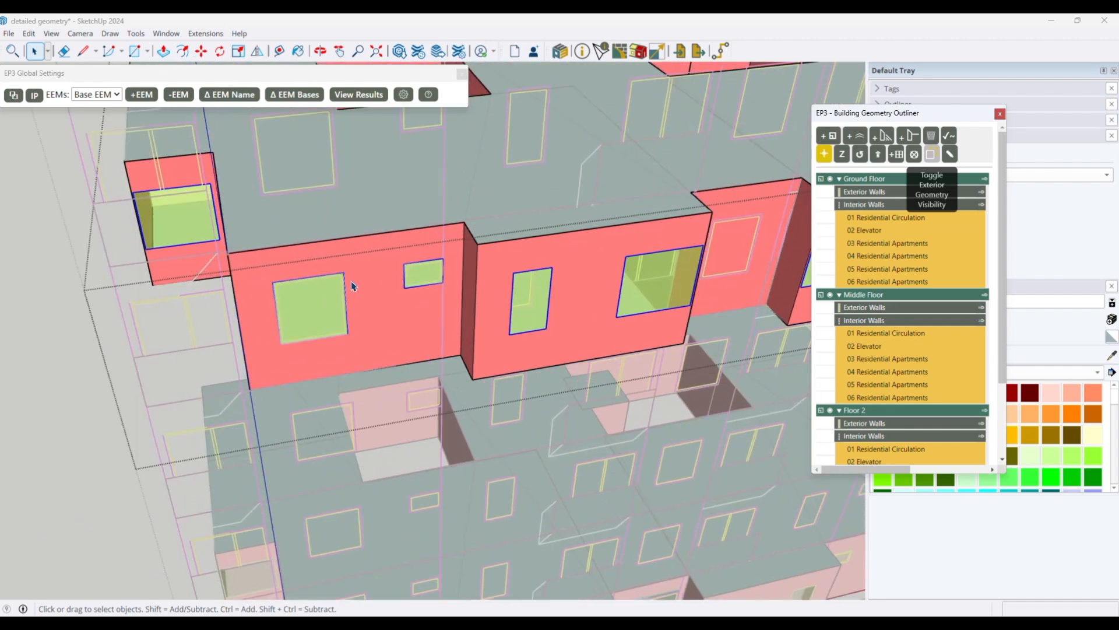
pyautogui.scroll(-5, 362, 328)
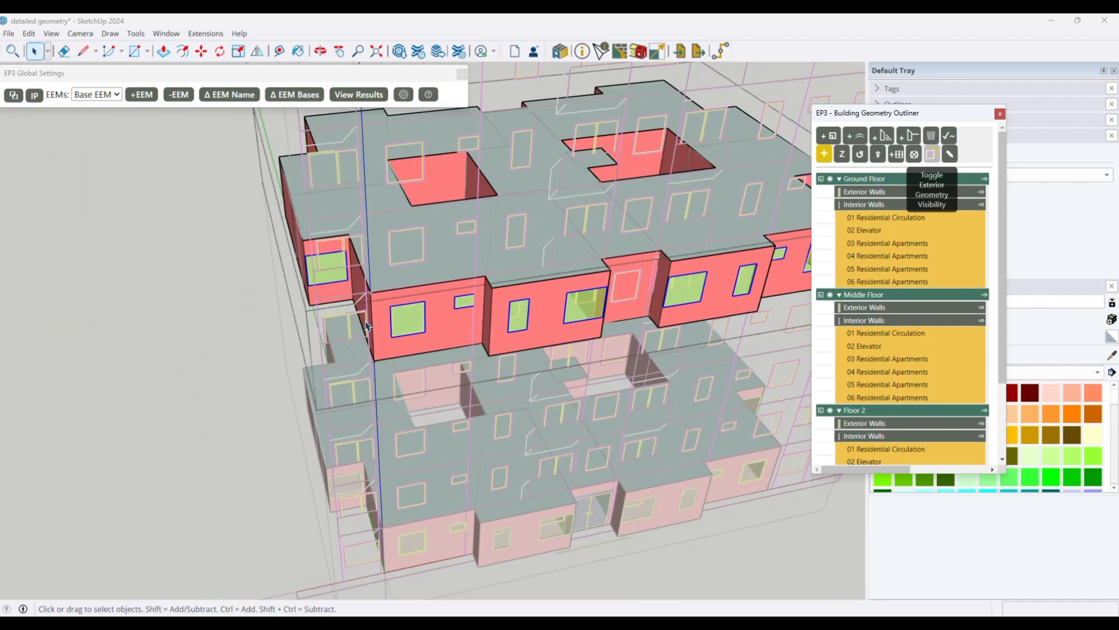
pyautogui.click(413, 334)
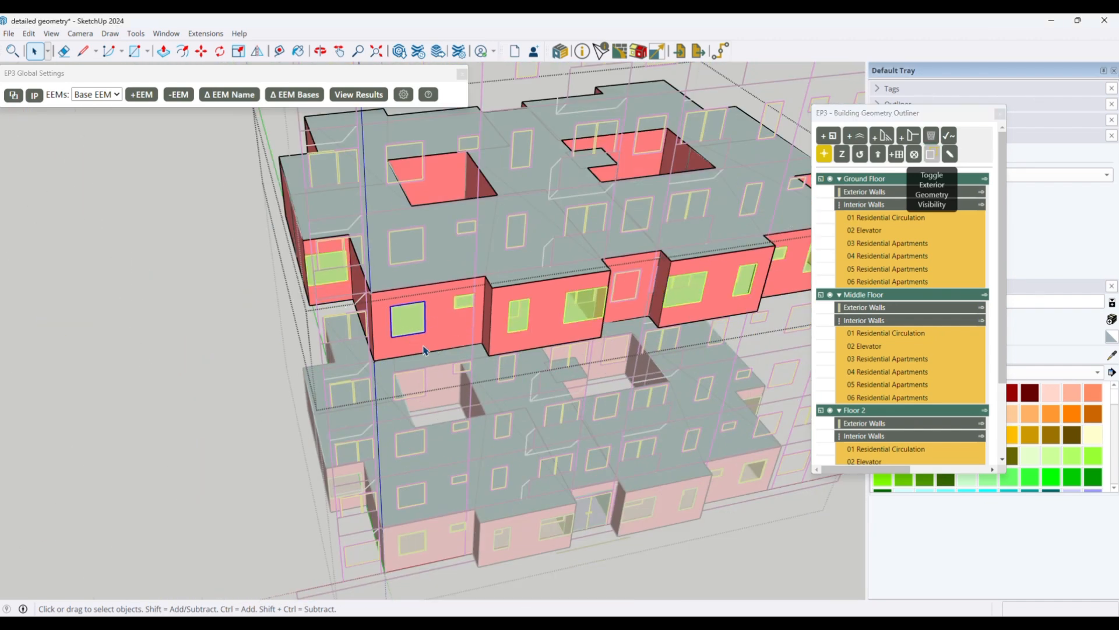
pyautogui.moveTo(432, 341); pyautogui.dragTo(489, 282, button='middle')
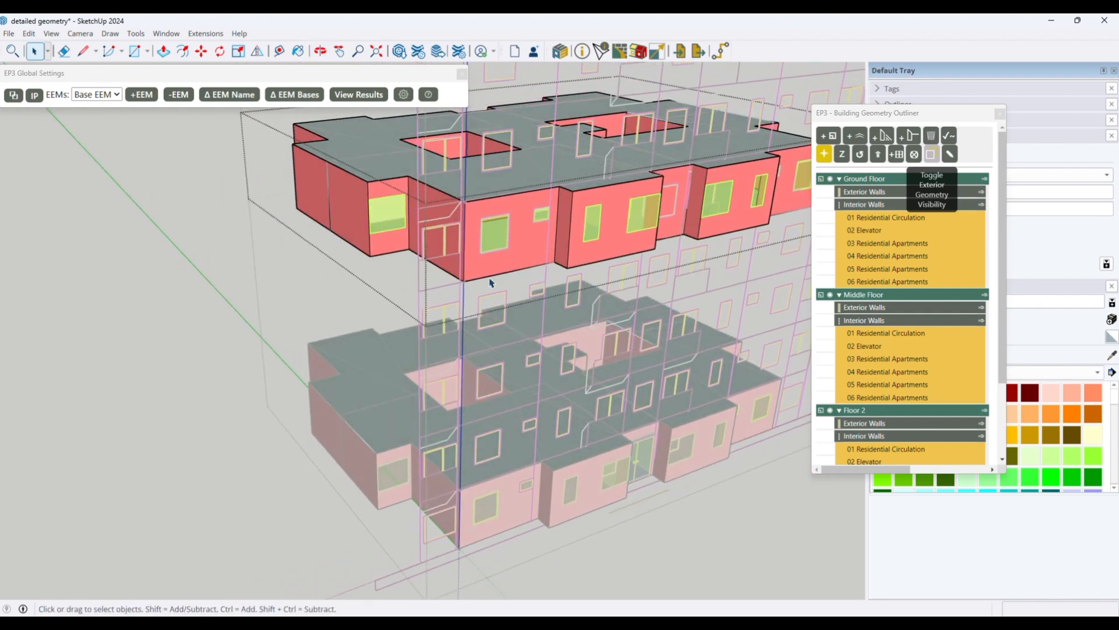
# - Snap the elevations to the Middle Floor's side-wall face beside the front corner and compare its window with the drawn opening
pyautogui.rightClick(402, 252)
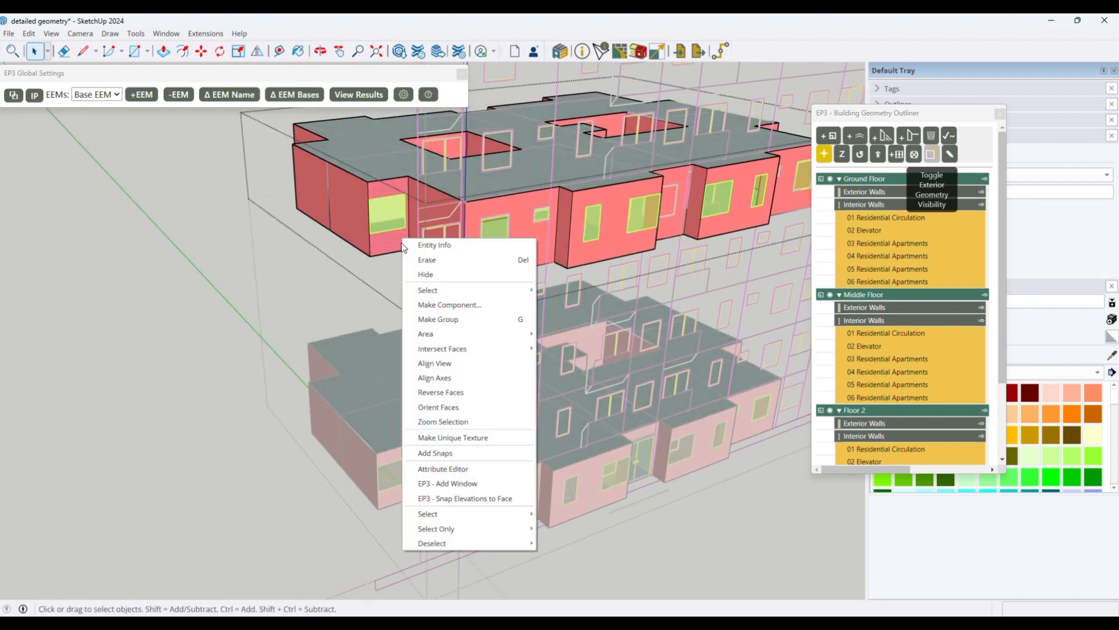
pyautogui.click(458, 499)
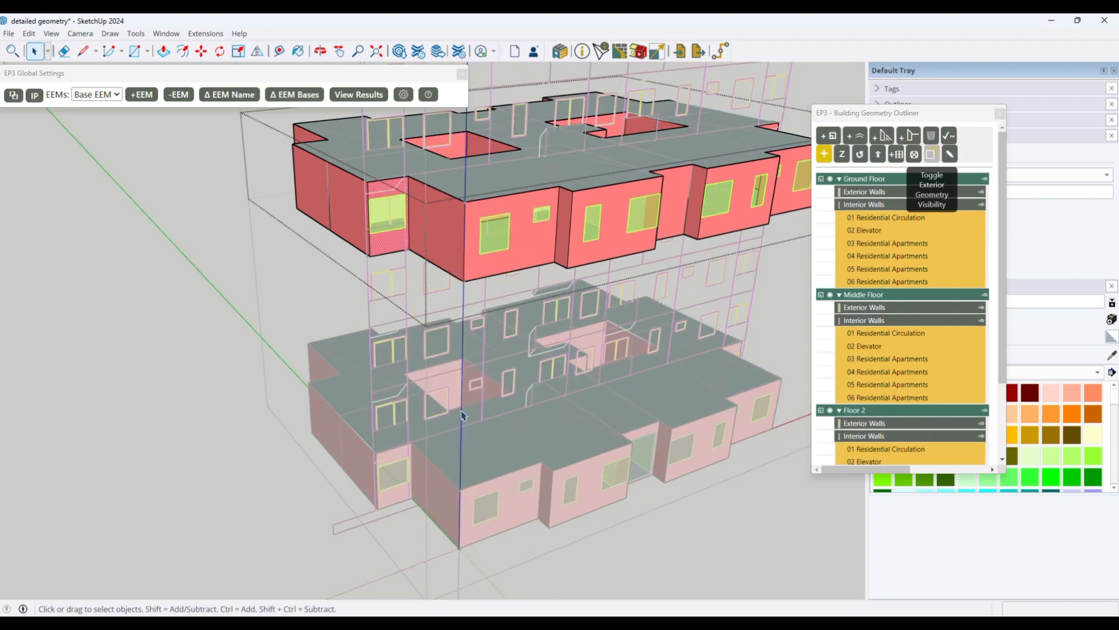
pyautogui.scroll(3, 393, 238)
pyautogui.scroll(-2, 373, 256)
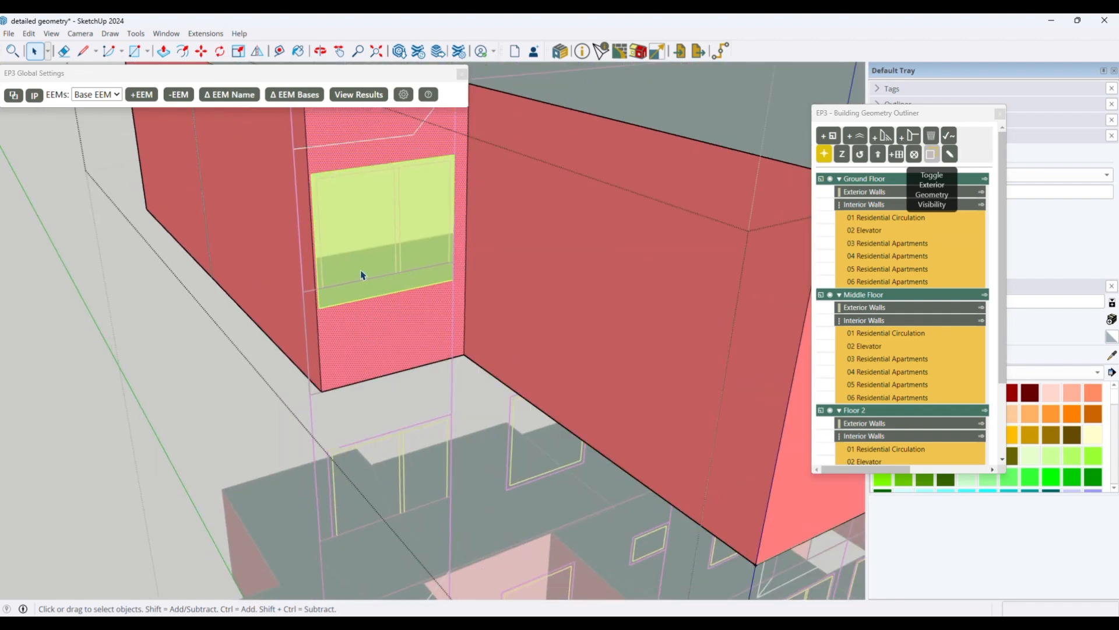
pyautogui.scroll(-2, 170, 265)
pyautogui.scroll(2, 309, 261)
pyautogui.scroll(-2, 345, 220)
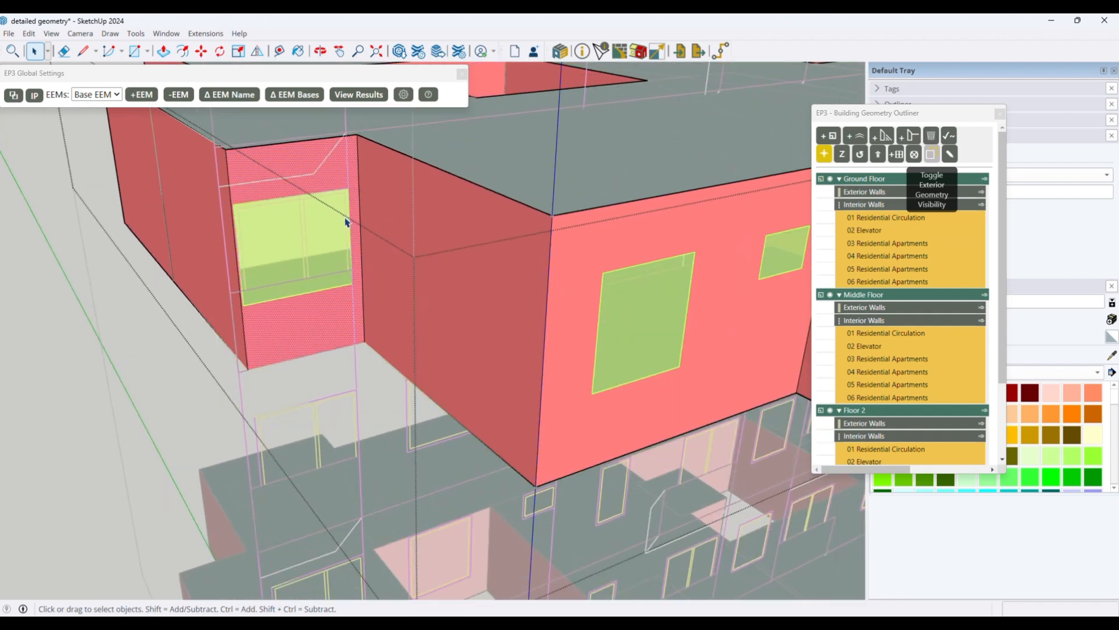
pyautogui.scroll(-2, 322, 293)
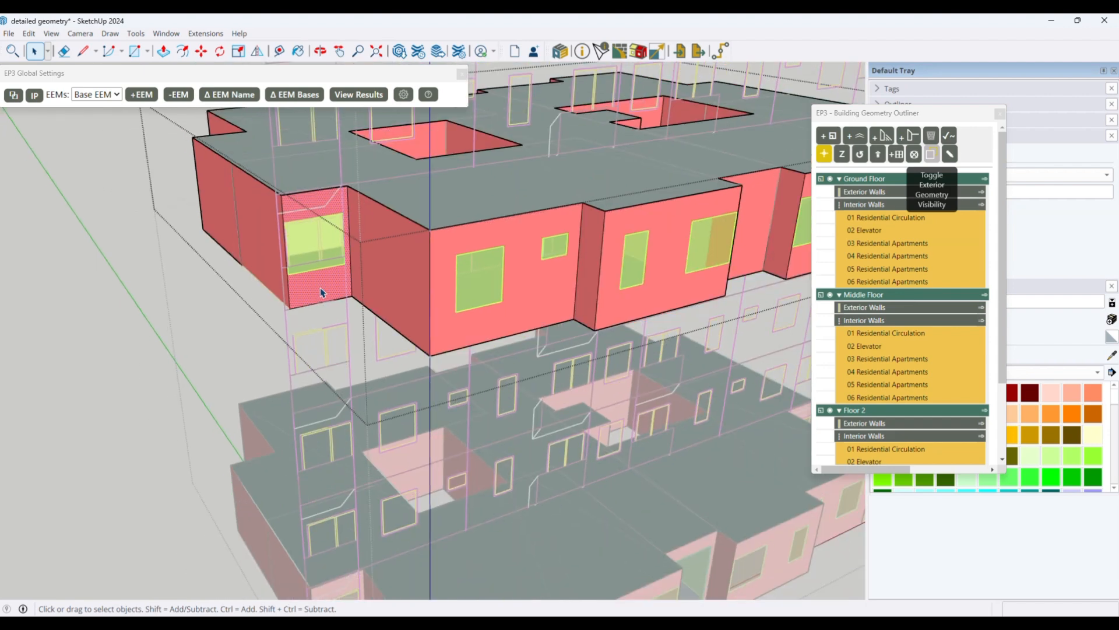
pyautogui.scroll(-3, 325, 247)
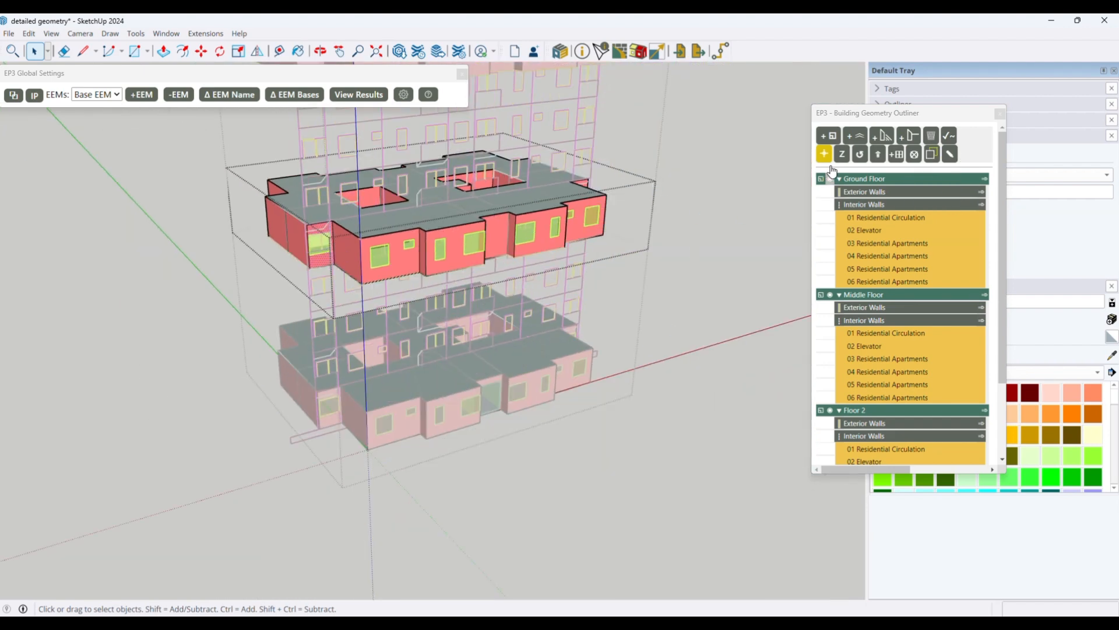
# - Move the Building Geometry Outliner aside, switch to the Untitled drawing file and examine the side-wall area in the two full floor plans
pyautogui.moveTo(902, 113); pyautogui.dragTo(723, 224)
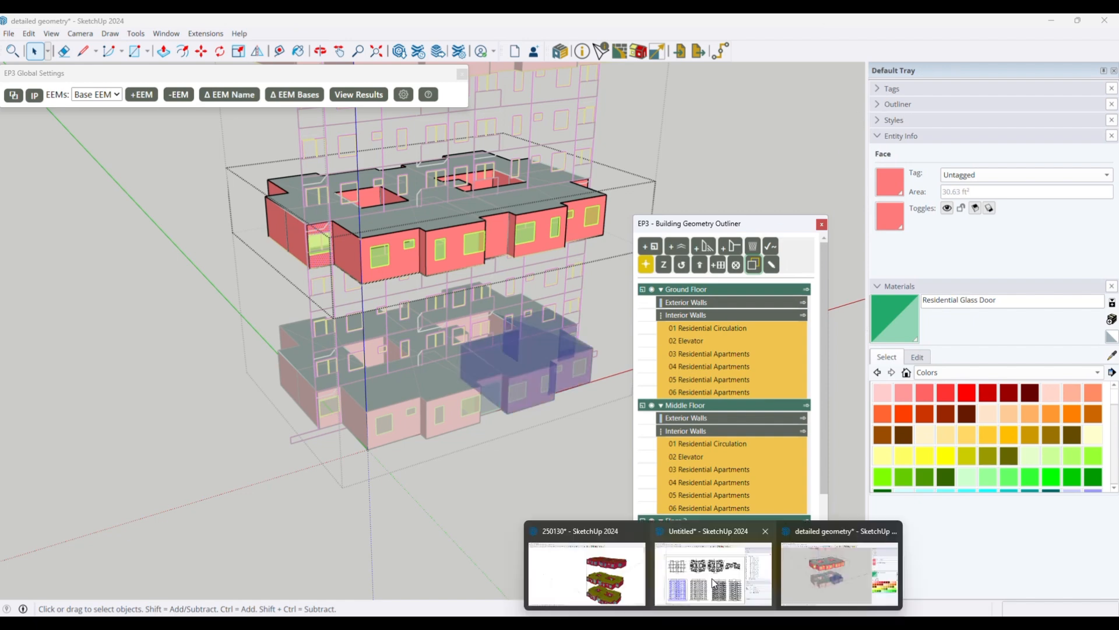
pyautogui.click(714, 578)
pyautogui.scroll(5, 355, 288)
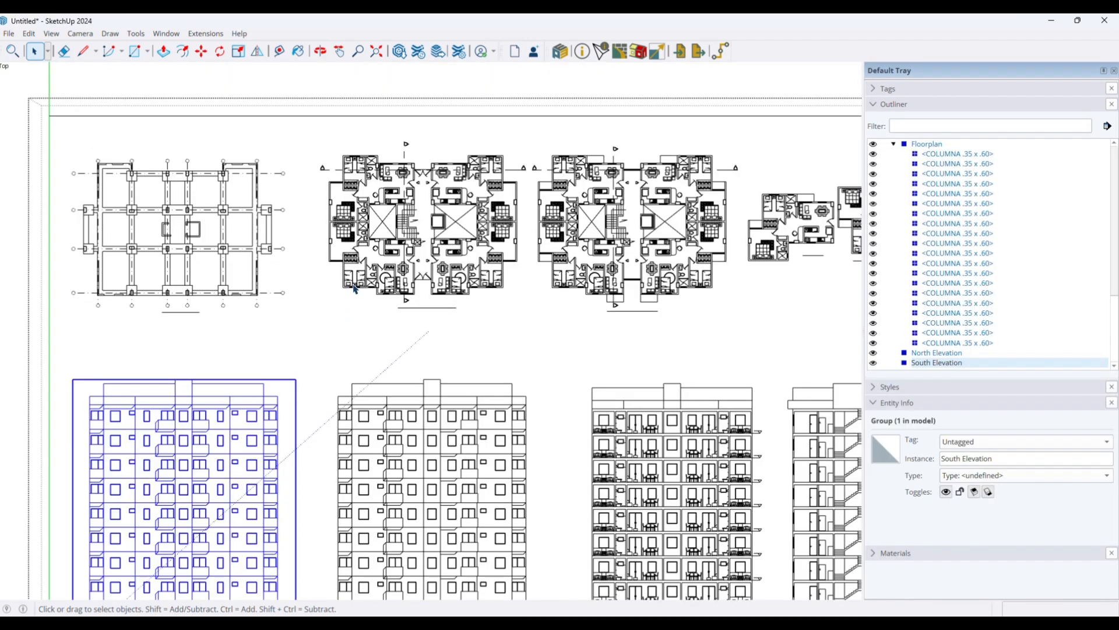
pyautogui.scroll(-4, 355, 288)
pyautogui.scroll(3, 332, 242)
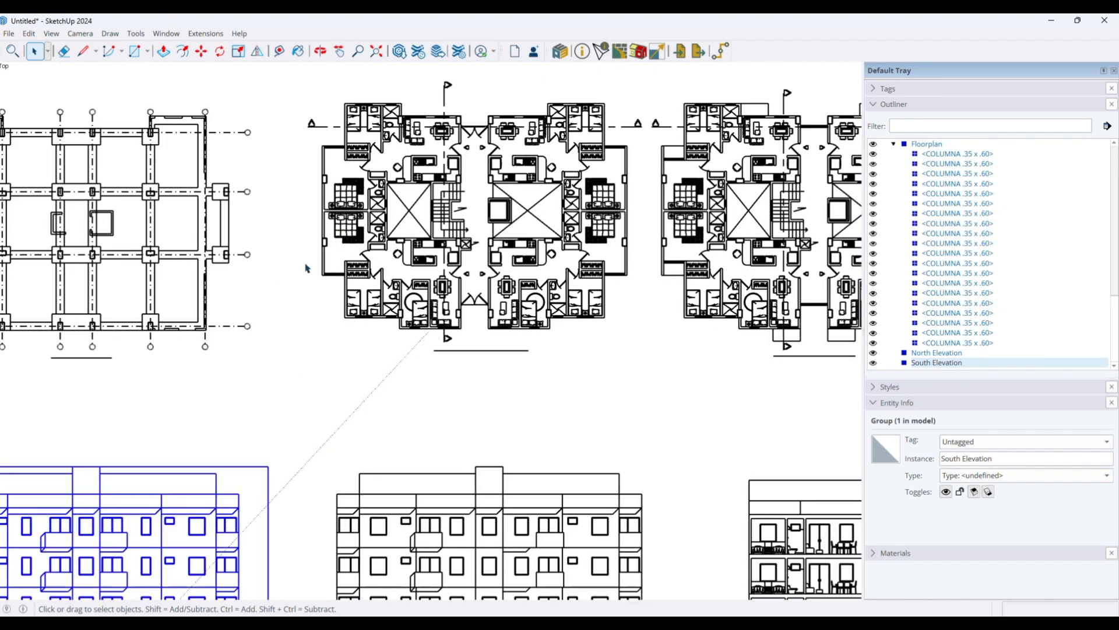
pyautogui.scroll(-2, 307, 268)
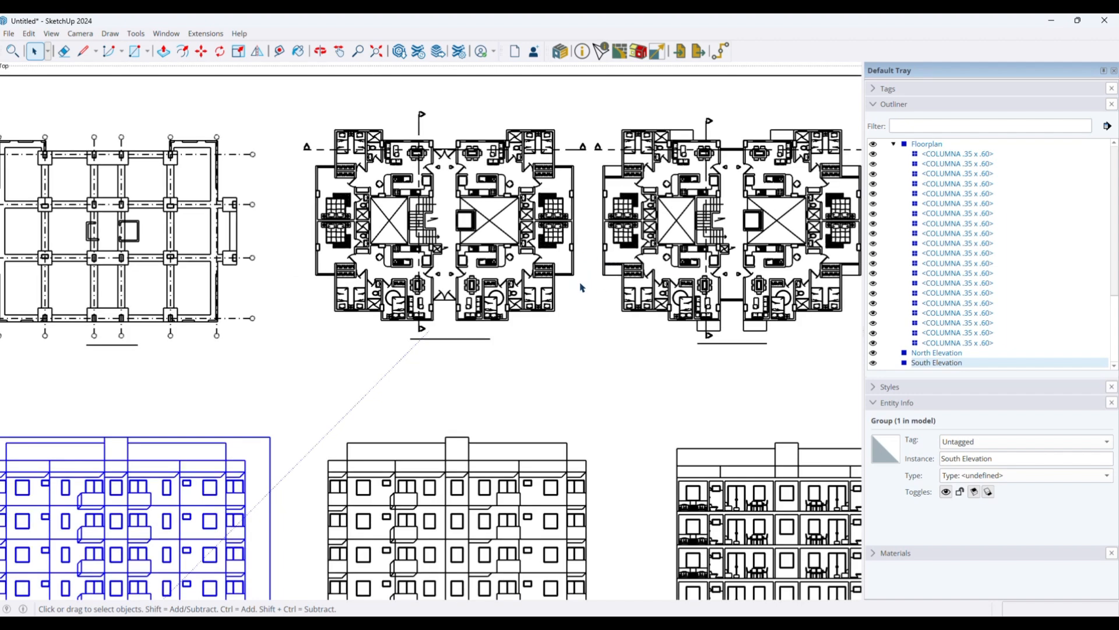
pyautogui.scroll(-2, 374, 278)
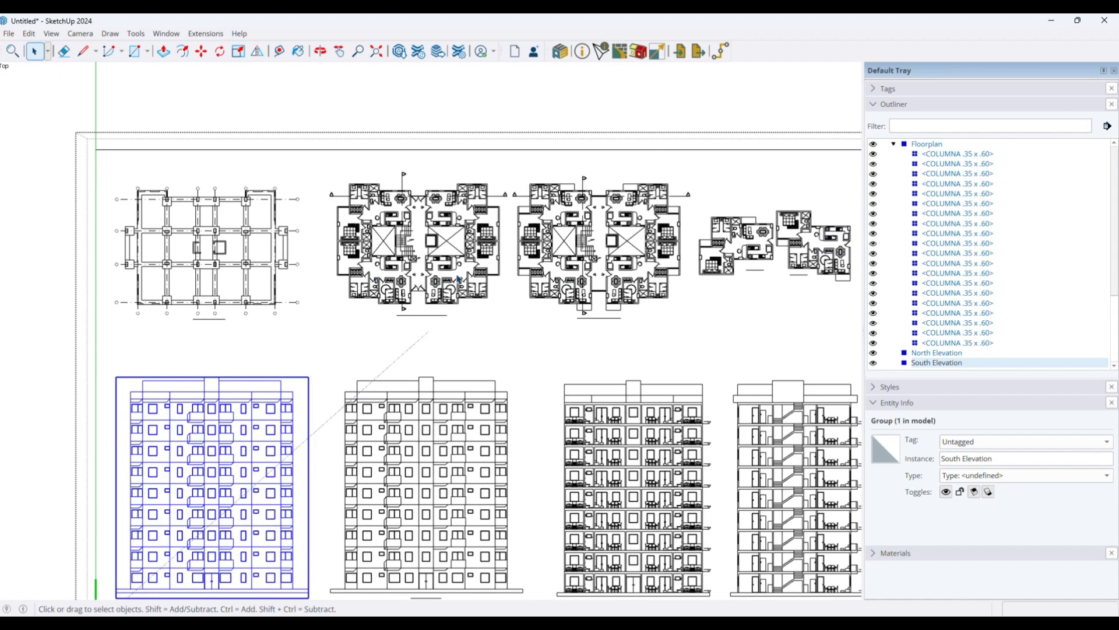
pyautogui.scroll(2, 422, 268)
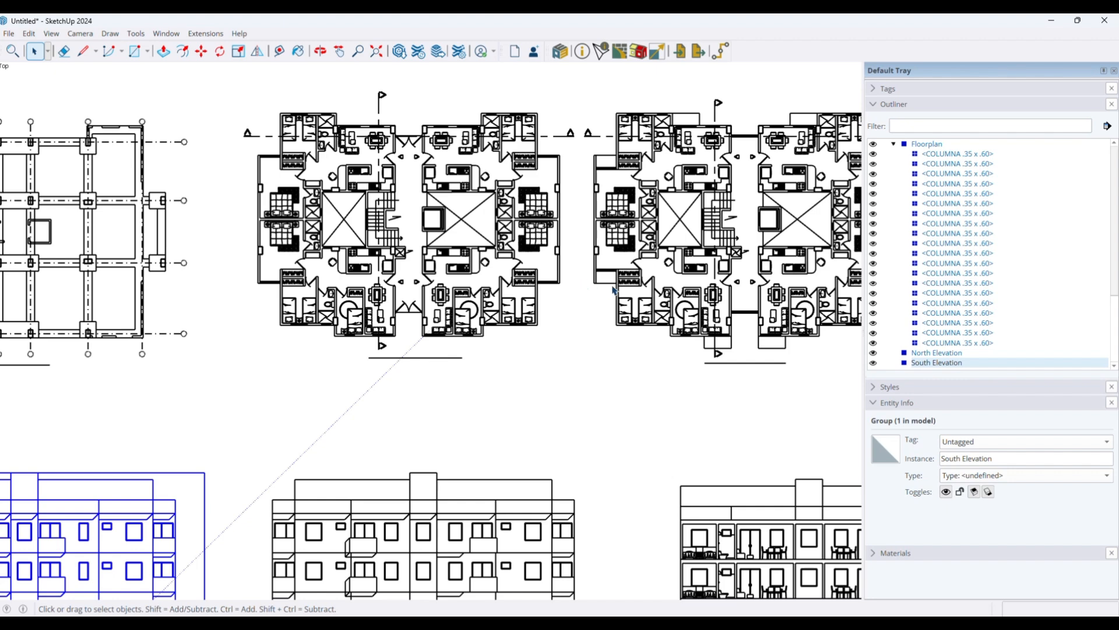
pyautogui.scroll(4, 594, 281)
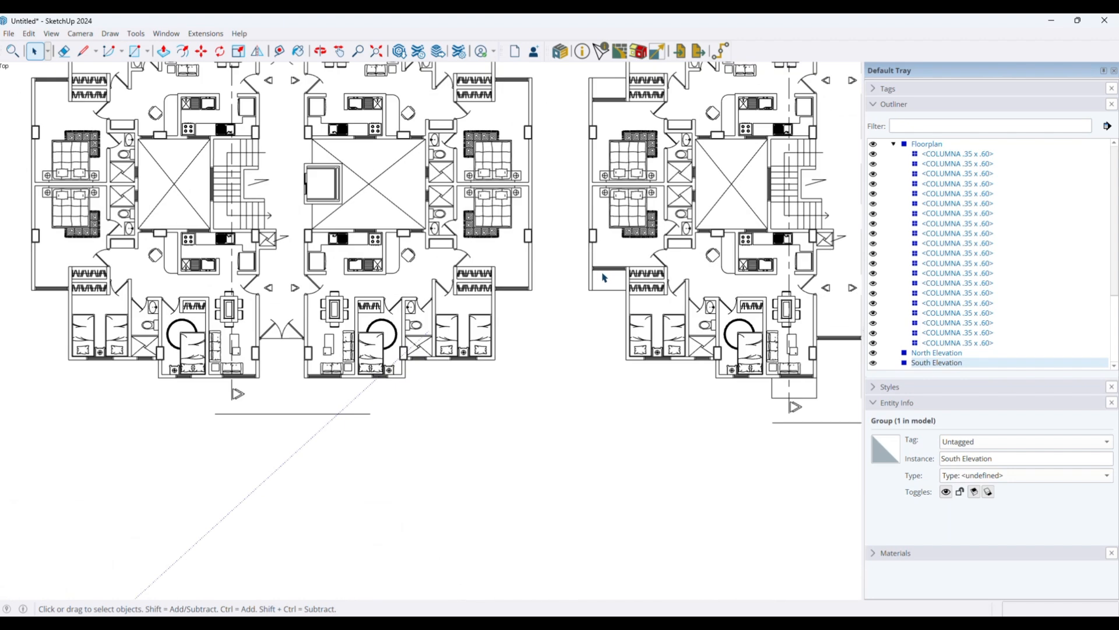
# - Look over the full drawing sheet with all plans and elevations and switch back to the detailed geometry model
pyautogui.scroll(-5, 615, 280)
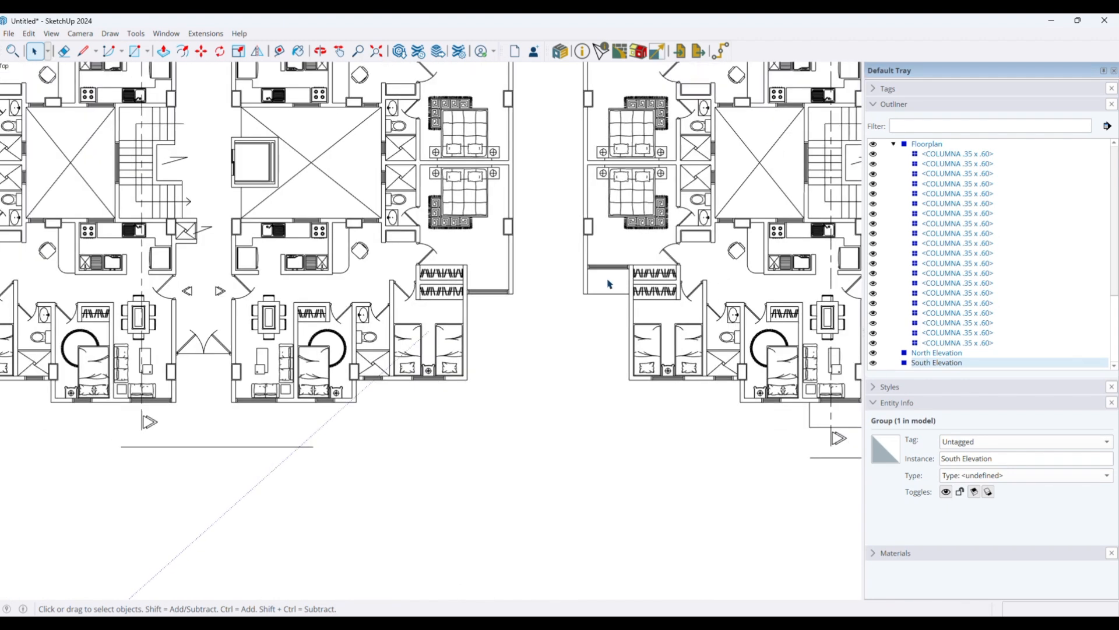
pyautogui.scroll(-5, 671, 267)
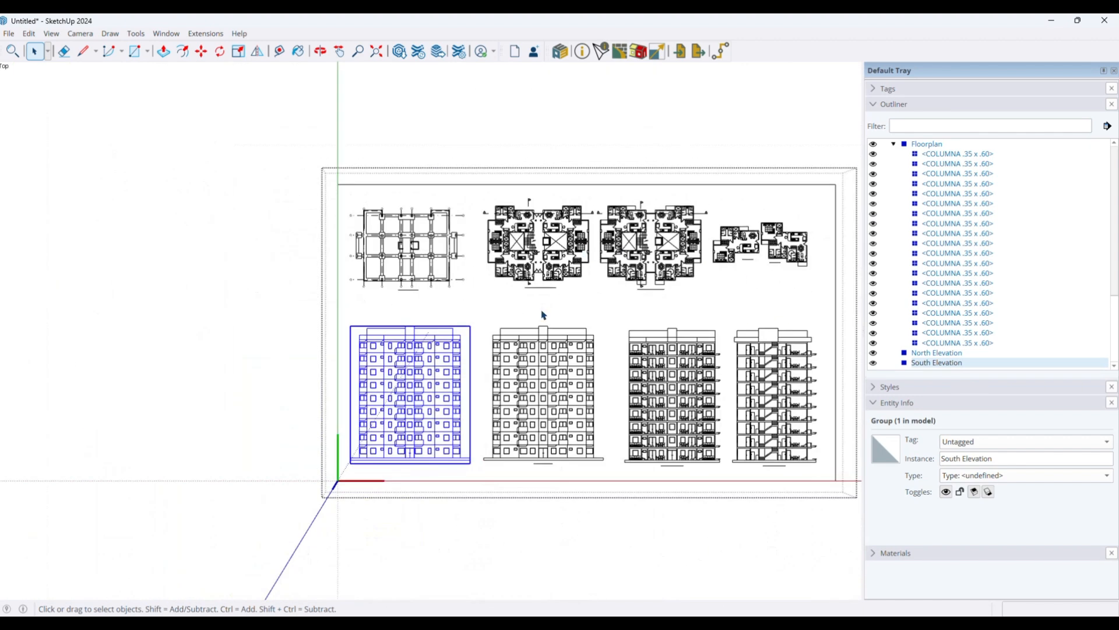
pyautogui.moveTo(636, 623)
pyautogui.moveTo(713, 623)
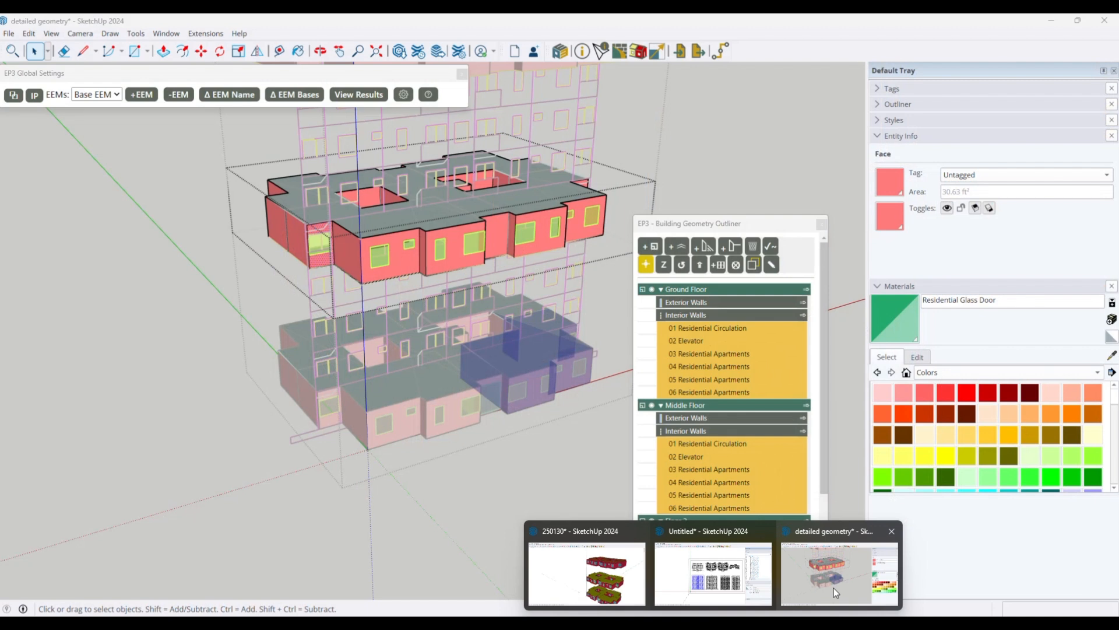
pyautogui.click(831, 586)
pyautogui.click(348, 261)
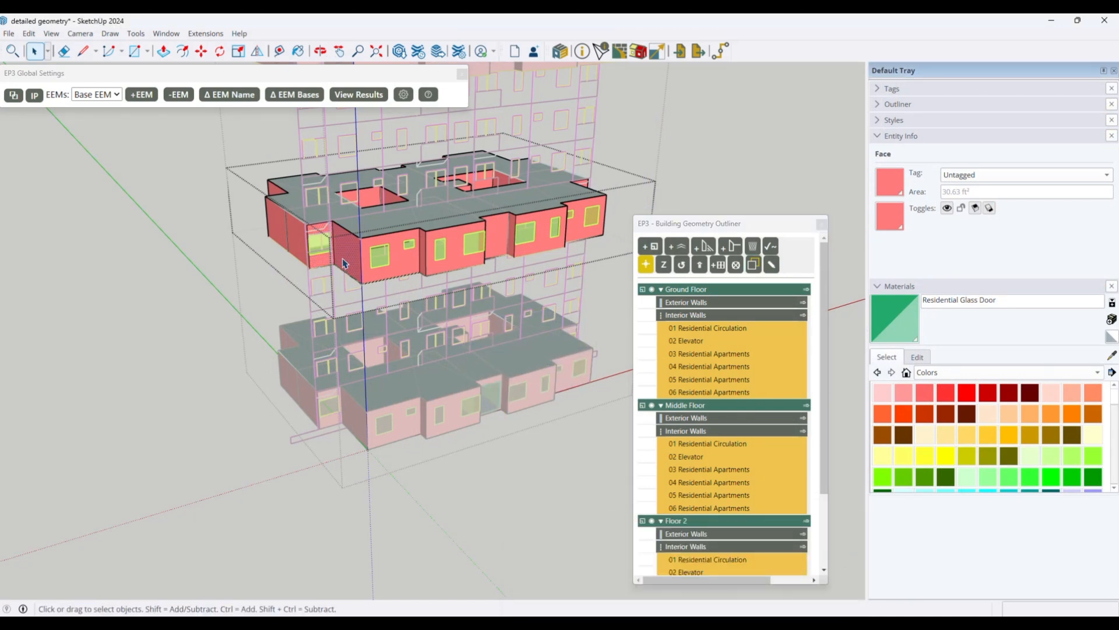
# - Collapse the Entity Info and Materials sections and make the _Floorplans tag in the EP3 folder visible
pyautogui.click(879, 136)
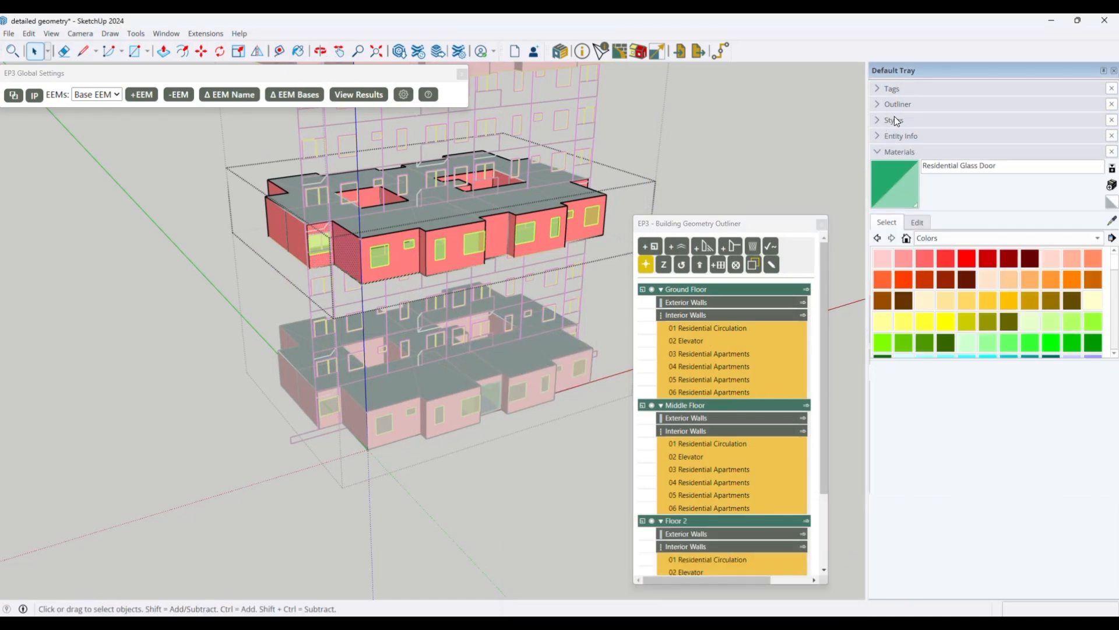
pyautogui.click(879, 152)
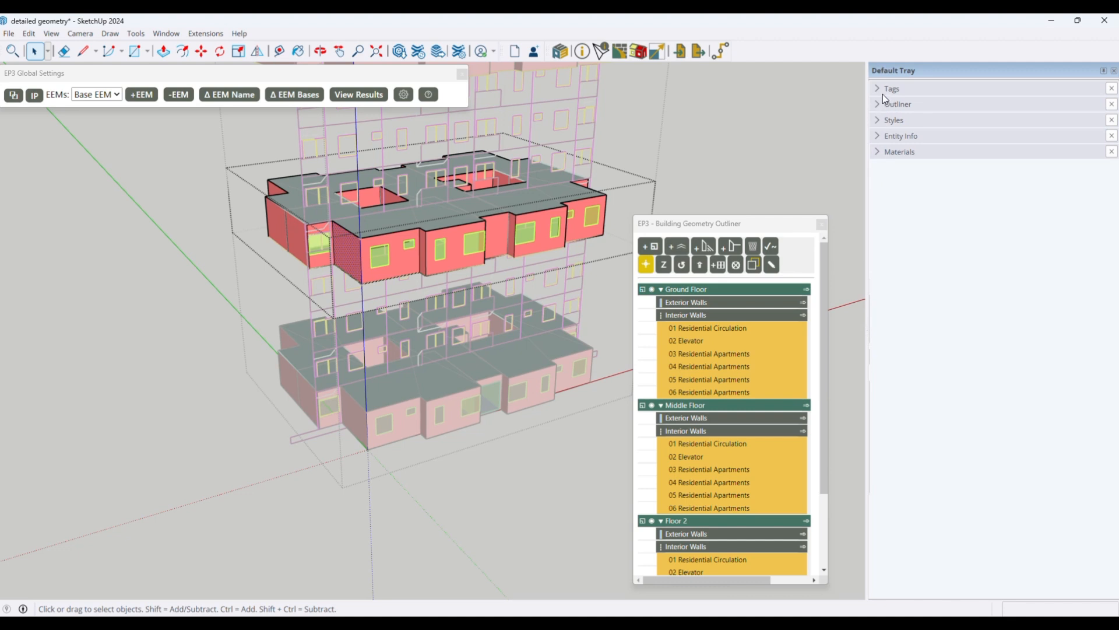
pyautogui.click(877, 88)
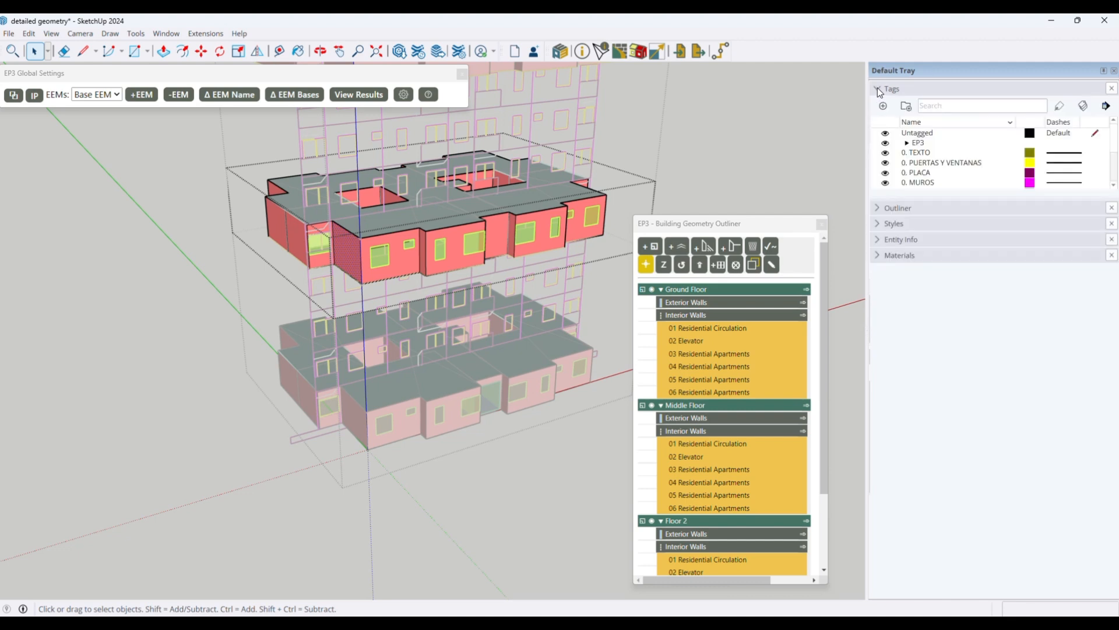
pyautogui.click(907, 144)
pyautogui.click(885, 173)
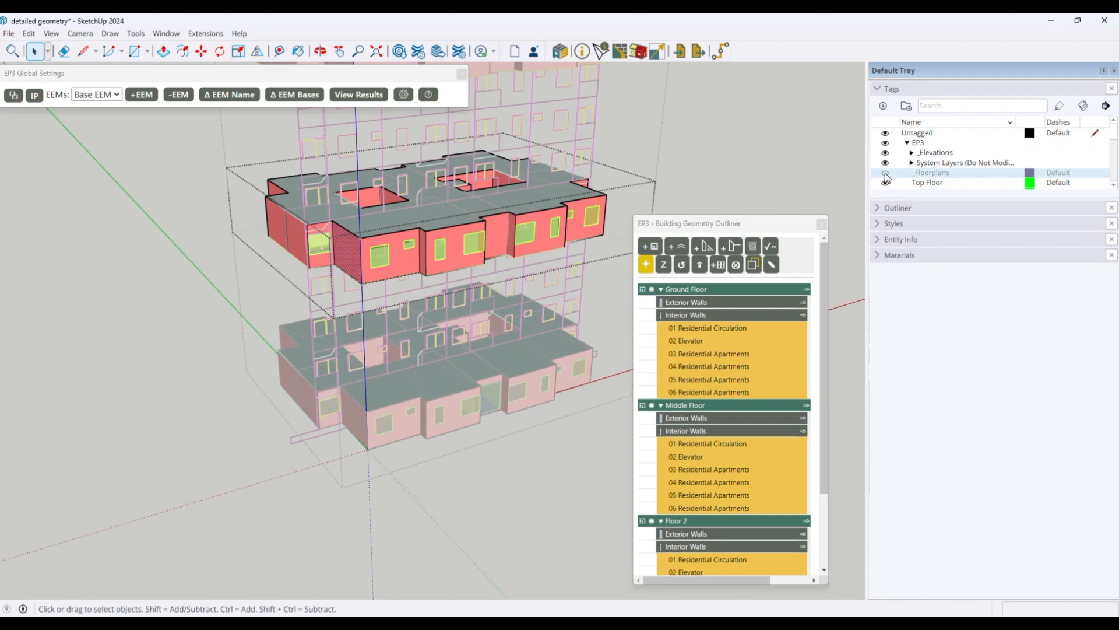
# - Leave the group being edited, select the floor plan and compare its outline with the Ground Floor walls at the recessed side-window corner
pyautogui.click(478, 557)
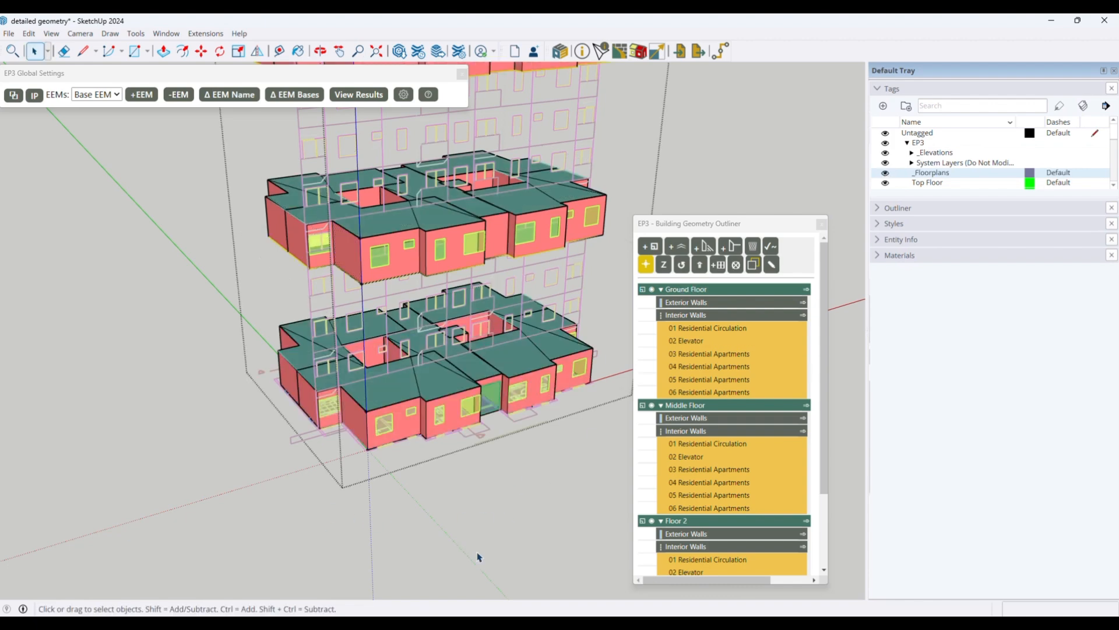
pyautogui.click(236, 491)
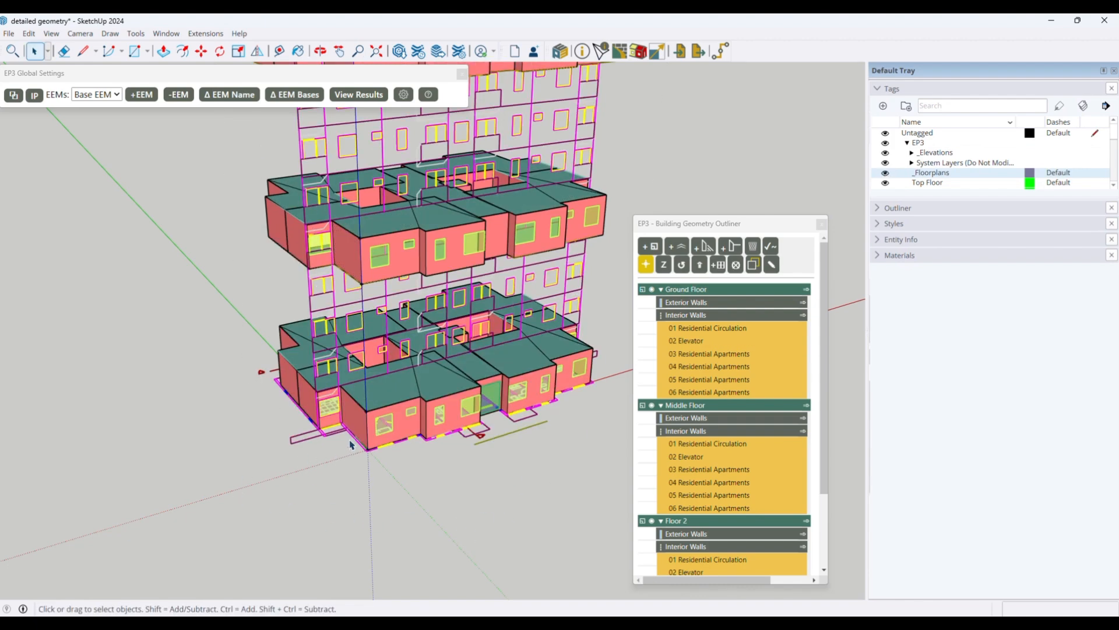
pyautogui.click(335, 439)
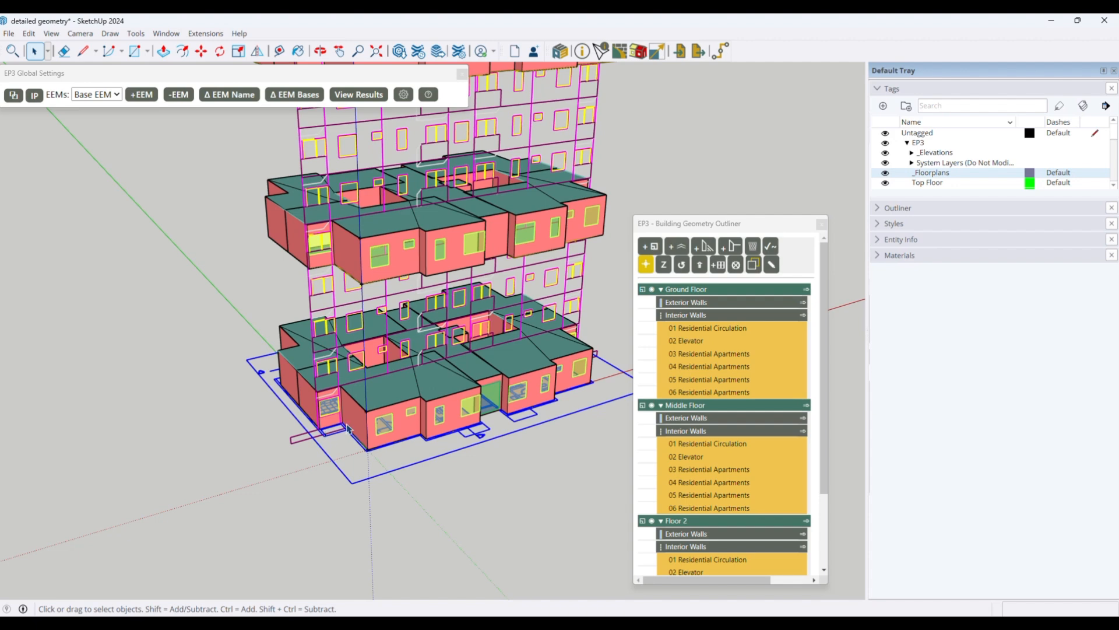
pyautogui.scroll(4, 369, 412)
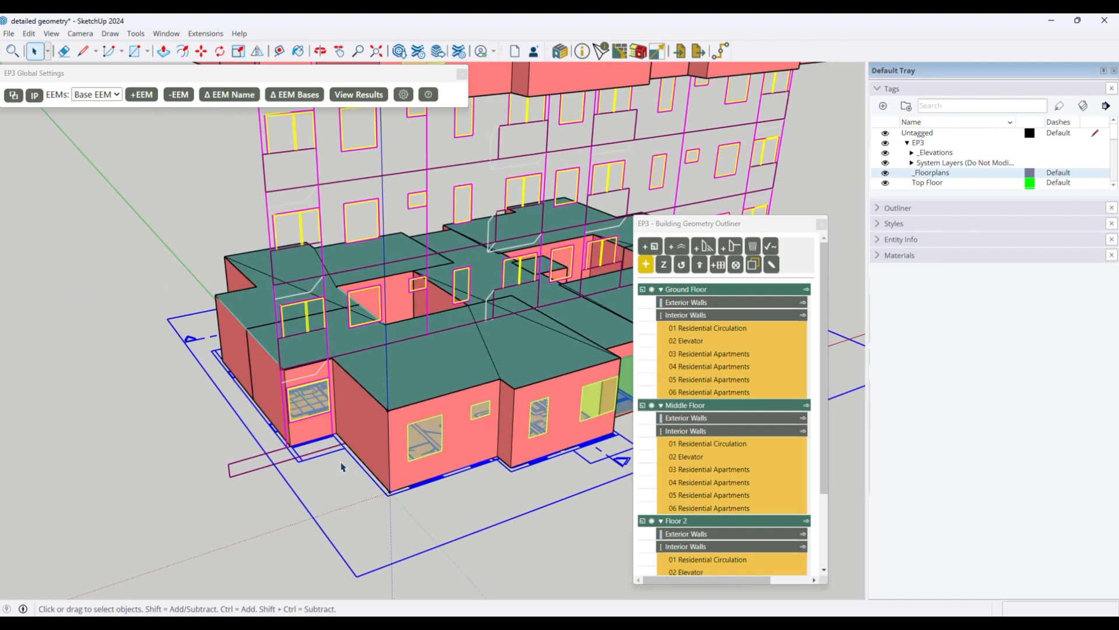
pyautogui.scroll(-2, 390, 460)
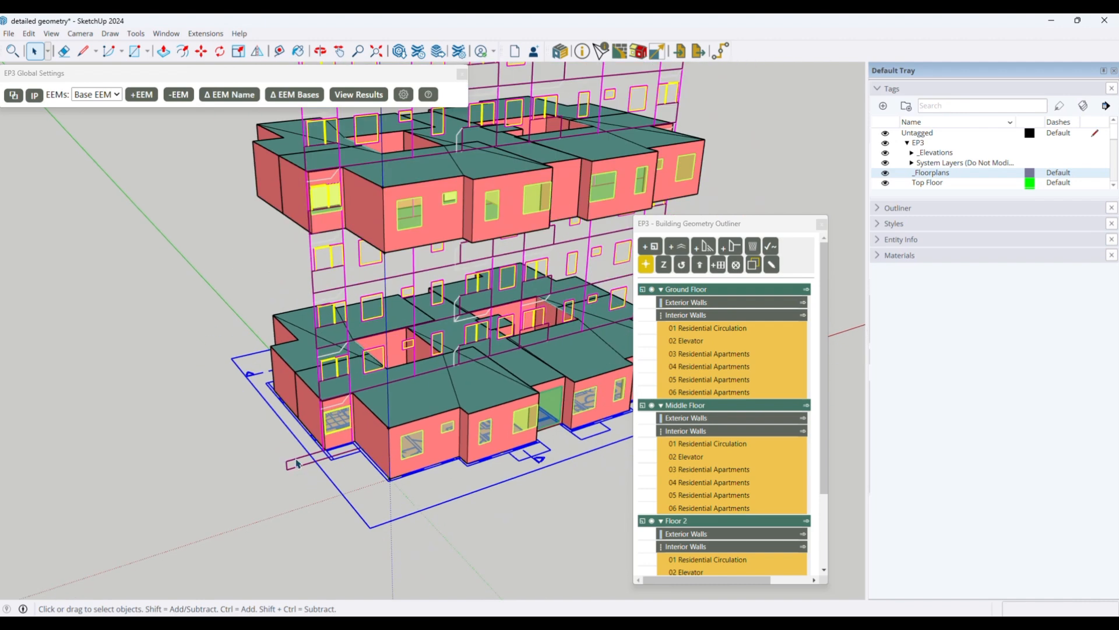
pyautogui.scroll(5, 294, 457)
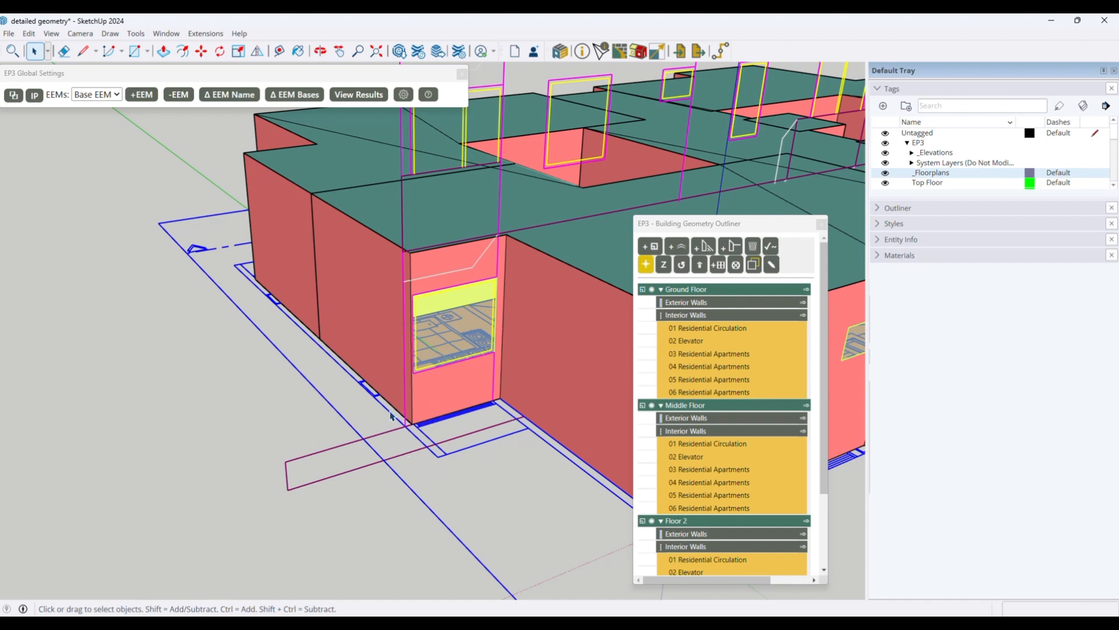
pyautogui.scroll(5, 455, 447)
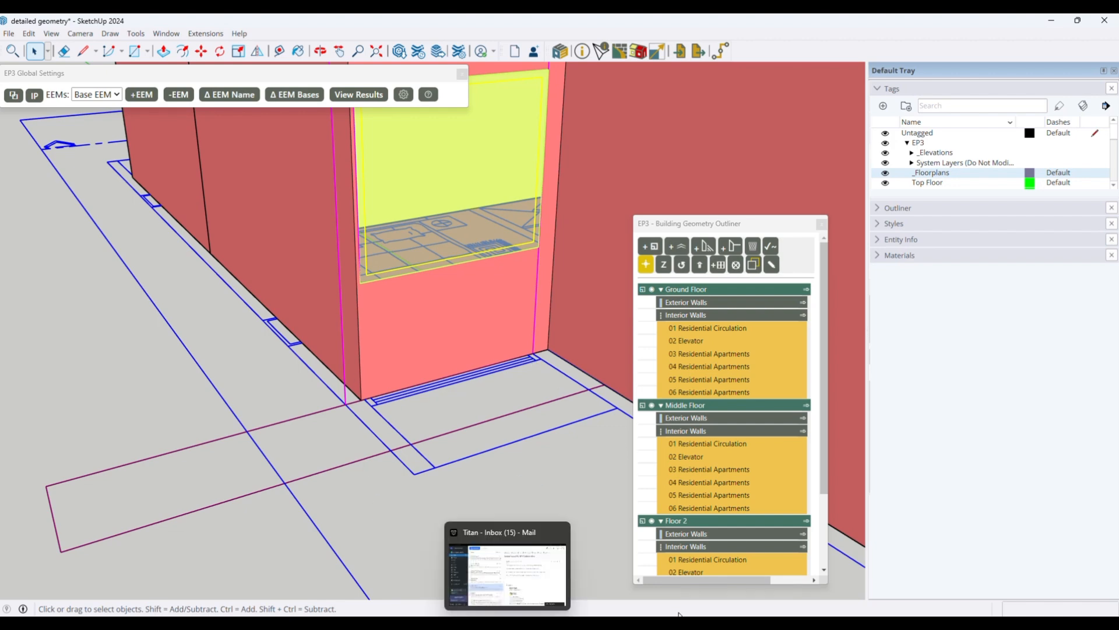
# - Switch to the Untitled drawing file and compare the side-wall outlines of the two full floor plans
pyautogui.moveTo(674, 615)
pyautogui.click(717, 581)
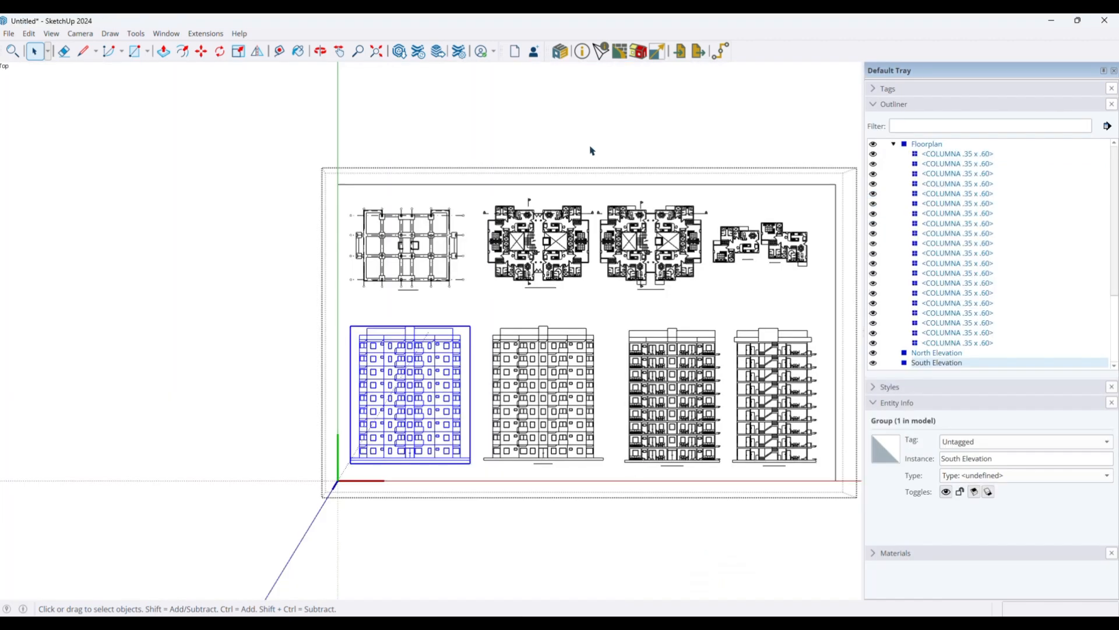
pyautogui.scroll(3, 471, 232)
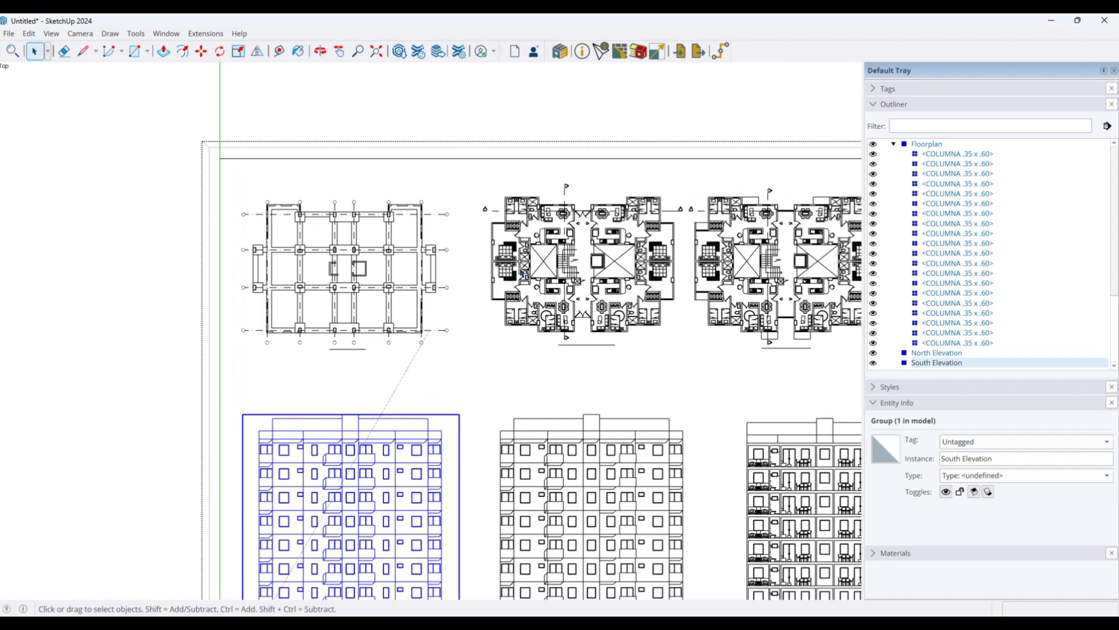
pyautogui.scroll(4, 522, 273)
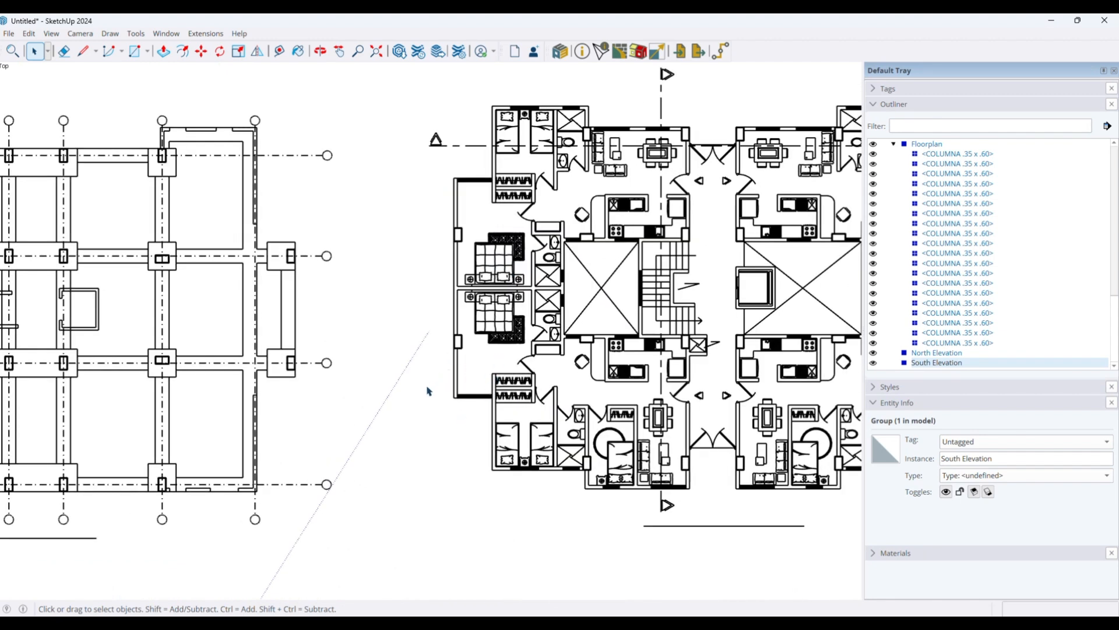
pyautogui.scroll(-2, 397, 395)
pyautogui.scroll(-1, 286, 326)
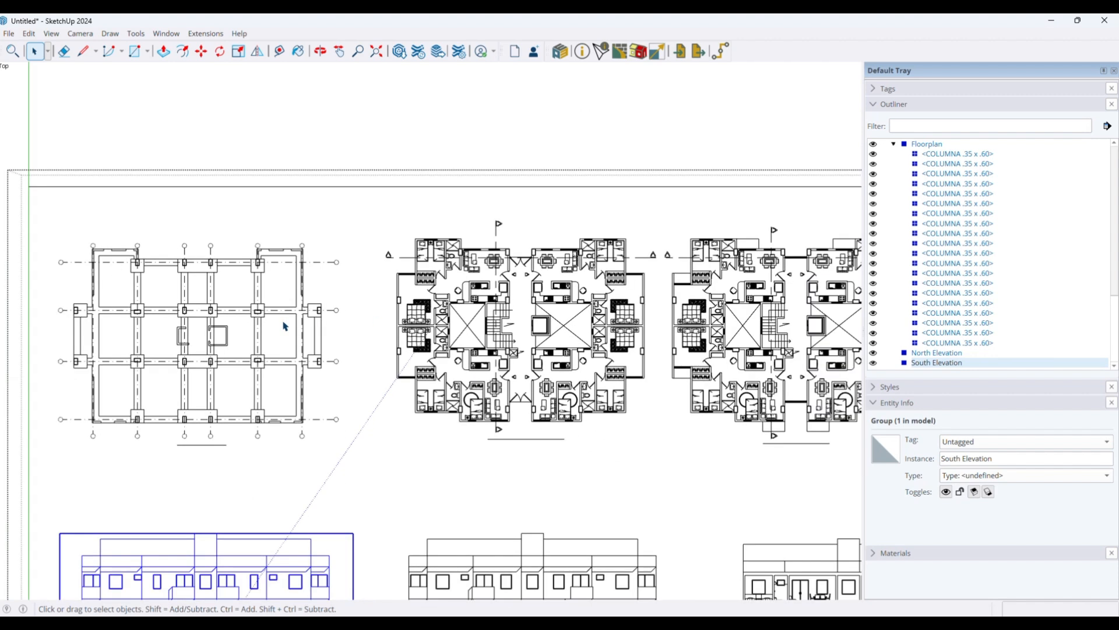
pyautogui.scroll(-2, 286, 326)
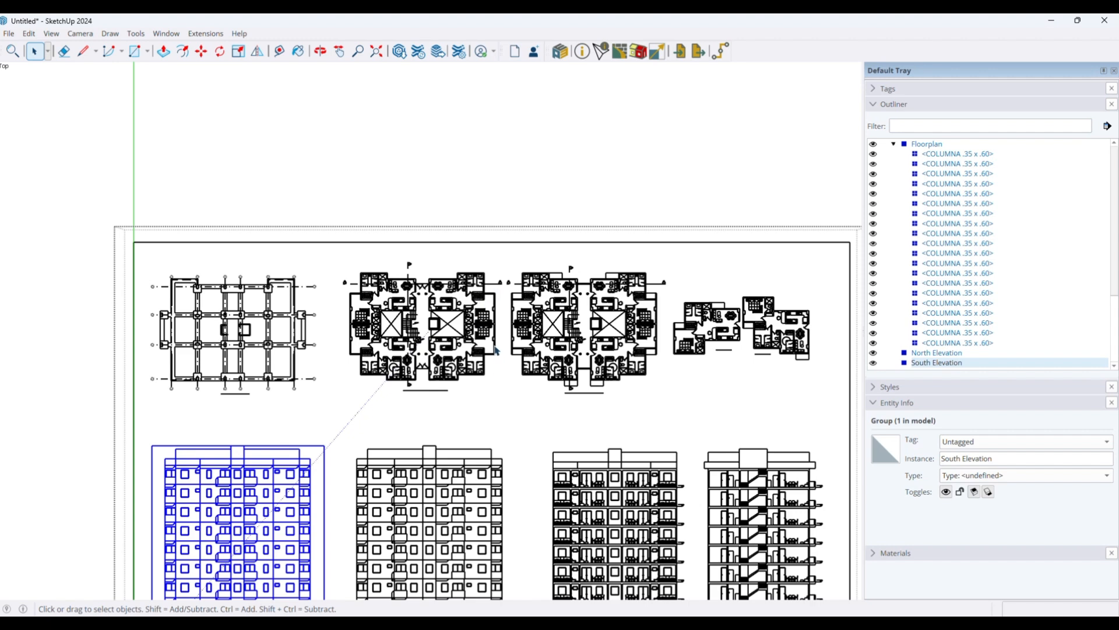
# - Switch back to the detailed geometry model and open the Ground Floor for editing from the Building Geometry Outliner
pyautogui.moveTo(482, 621)
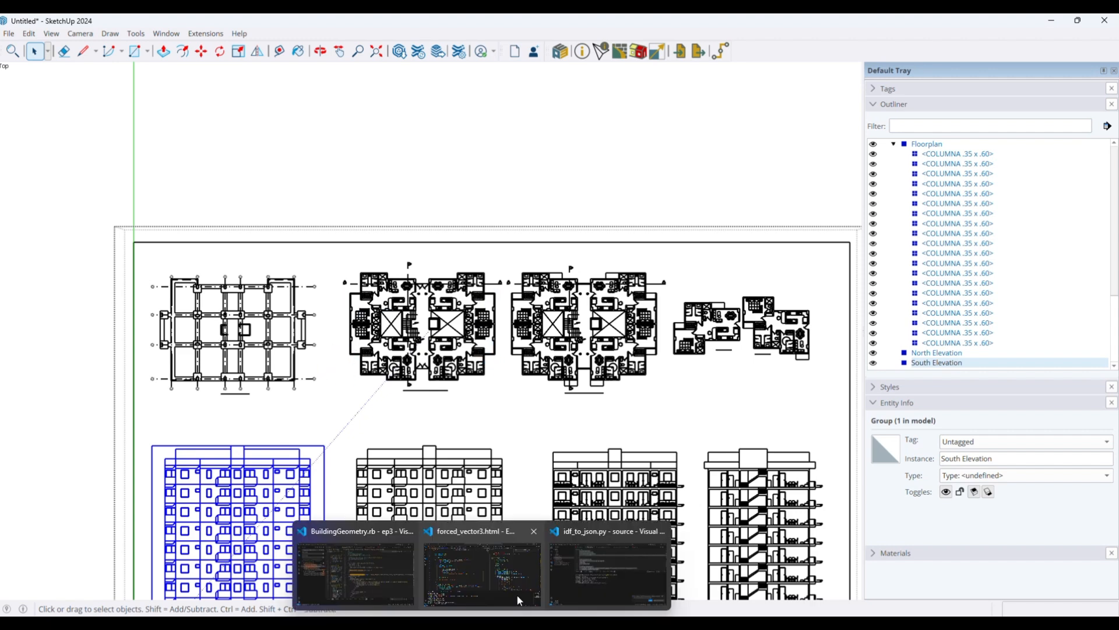
pyautogui.moveTo(714, 621)
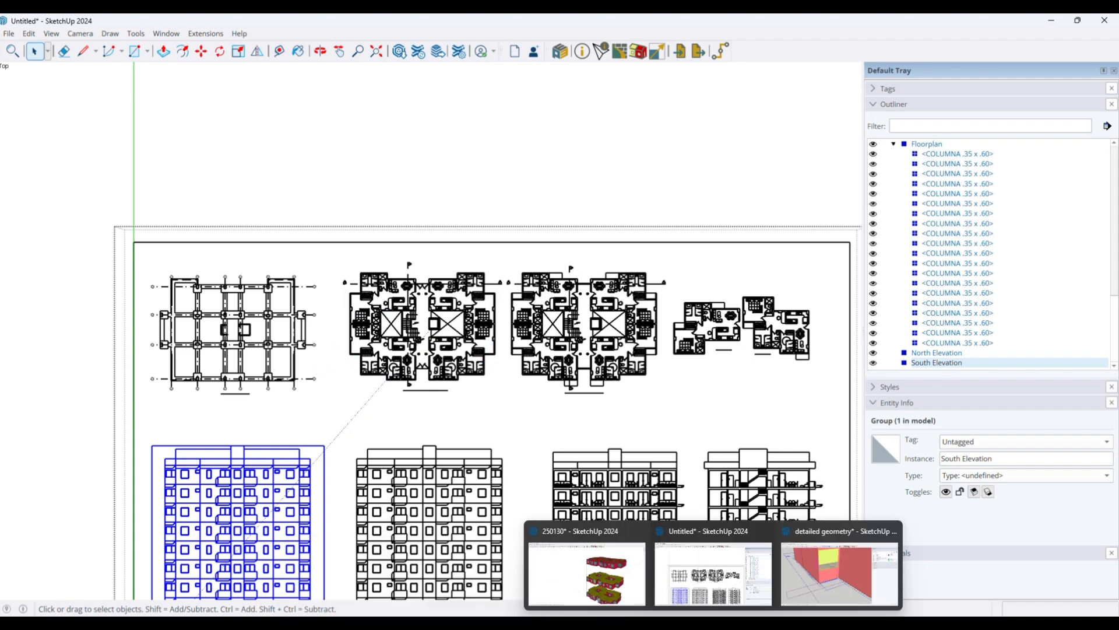
pyautogui.click(827, 572)
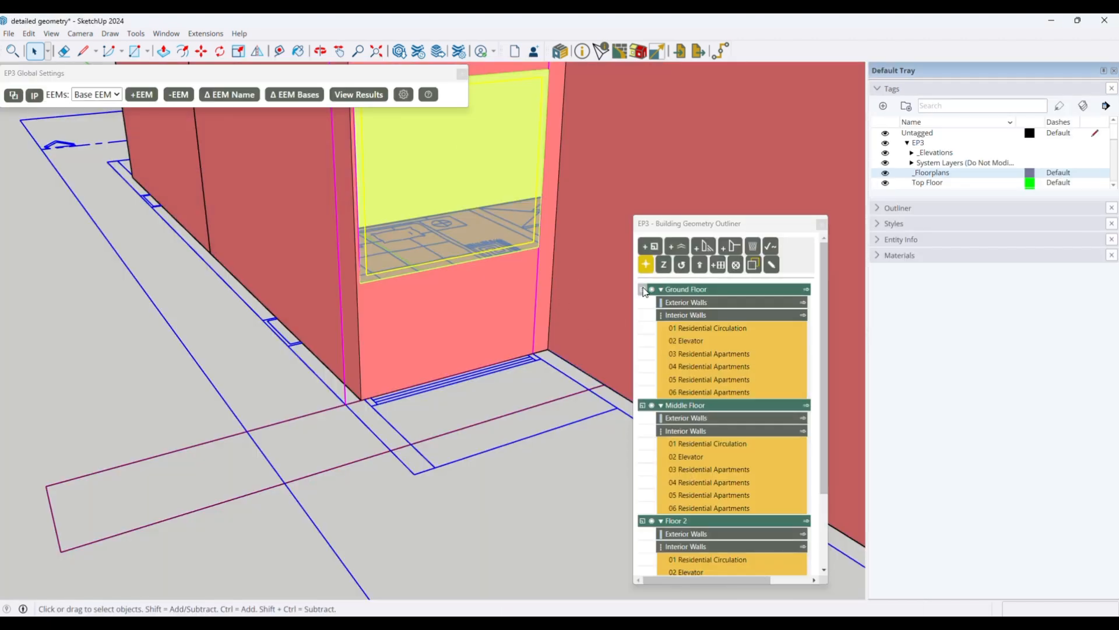
pyautogui.click(808, 292)
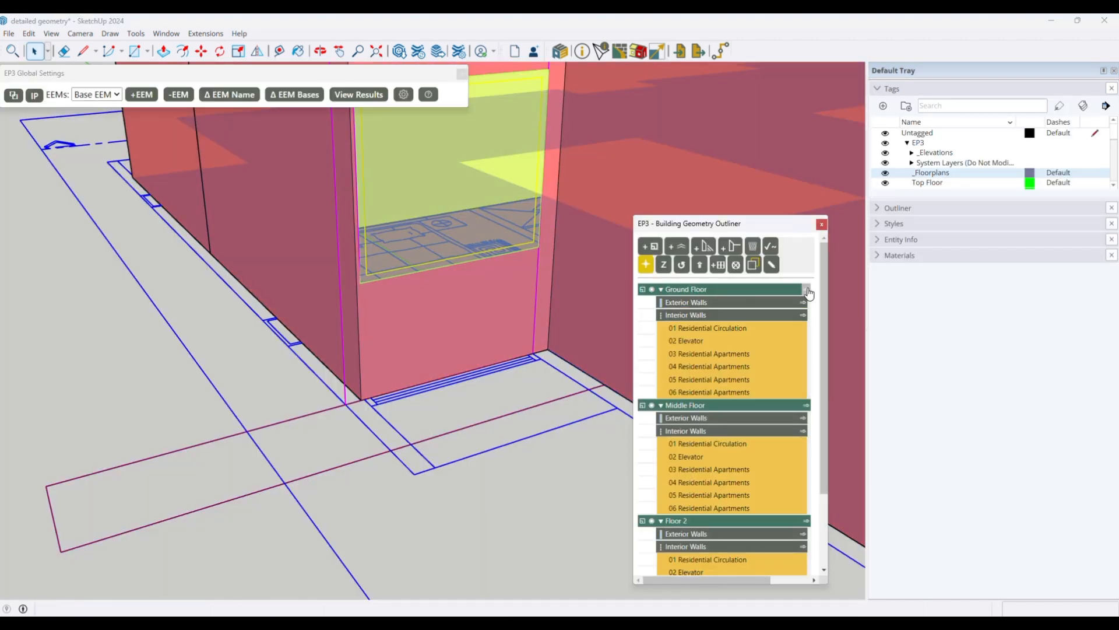
pyautogui.click(806, 290)
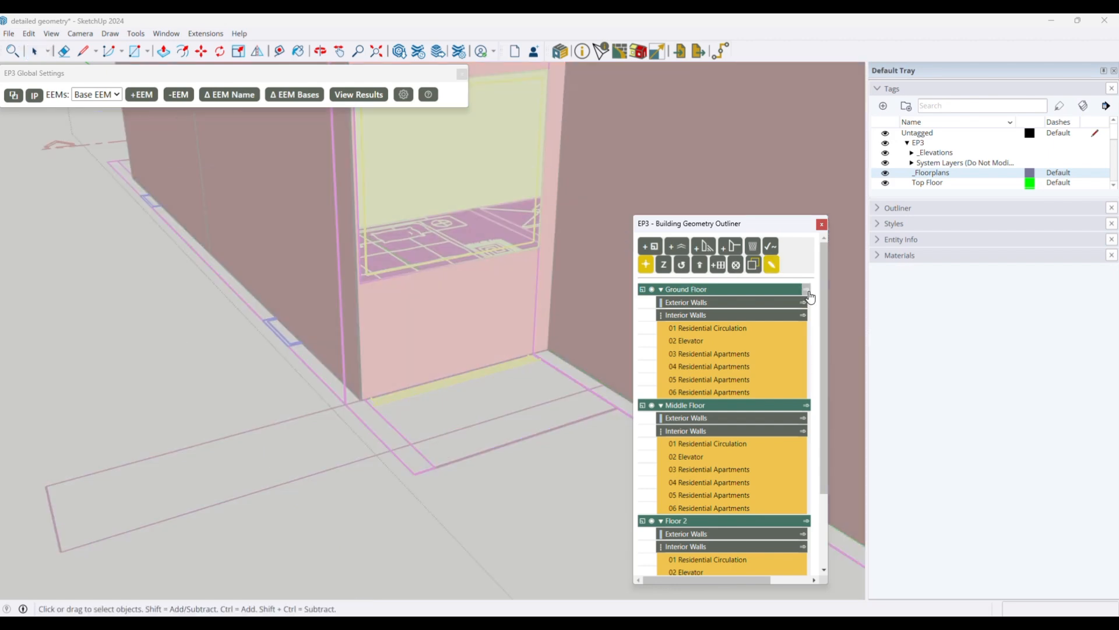
pyautogui.scroll(-3, 409, 408)
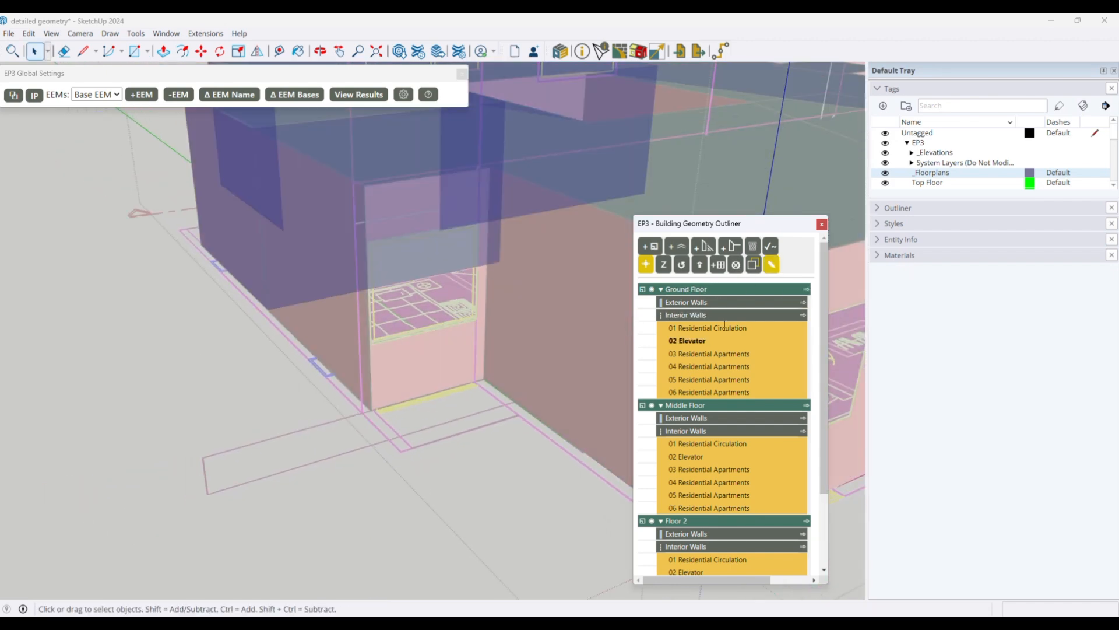
pyautogui.click(753, 265)
pyautogui.click(754, 266)
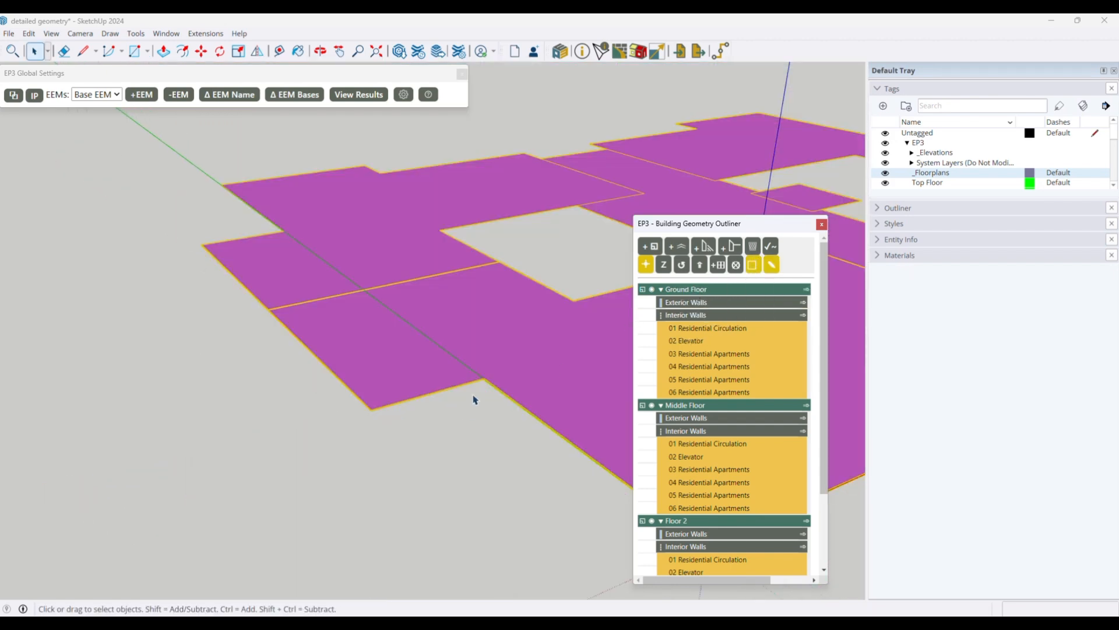
pyautogui.click(479, 385)
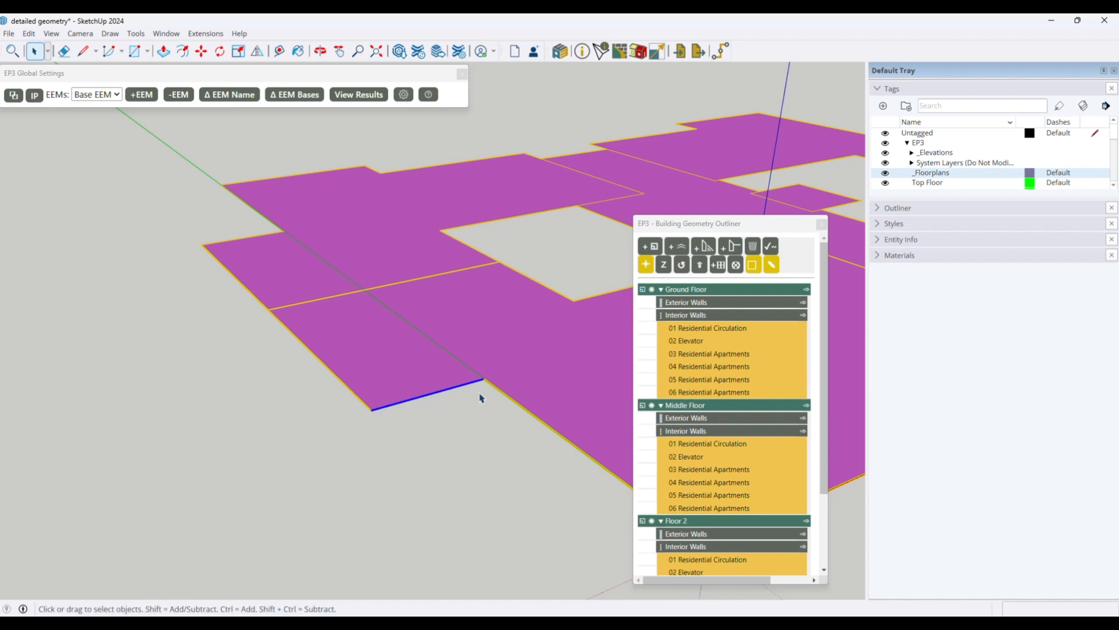
pyautogui.scroll(-3, 324, 386)
pyautogui.scroll(3, 373, 399)
pyautogui.scroll(1, 374, 402)
pyautogui.press('r')
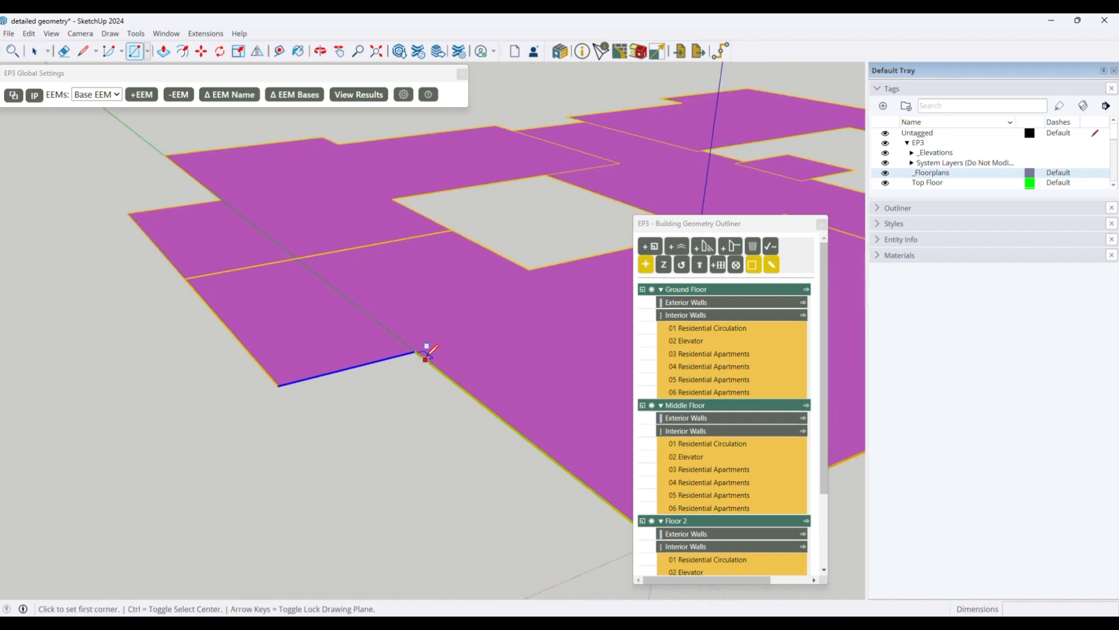
pyautogui.click(415, 351)
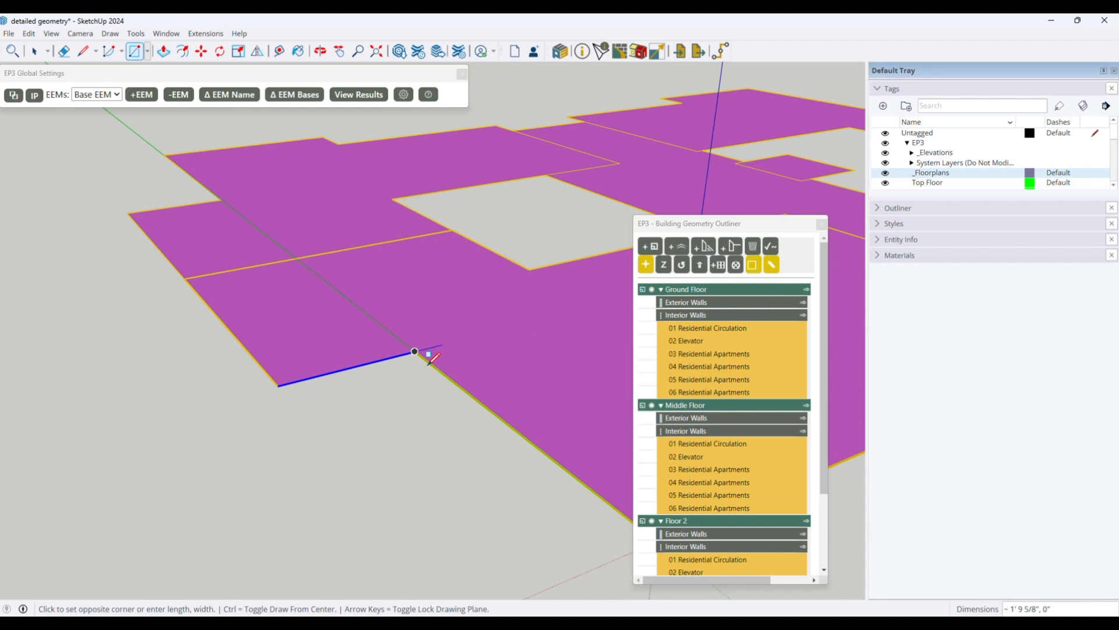
pyautogui.press('space')
pyautogui.click(752, 268)
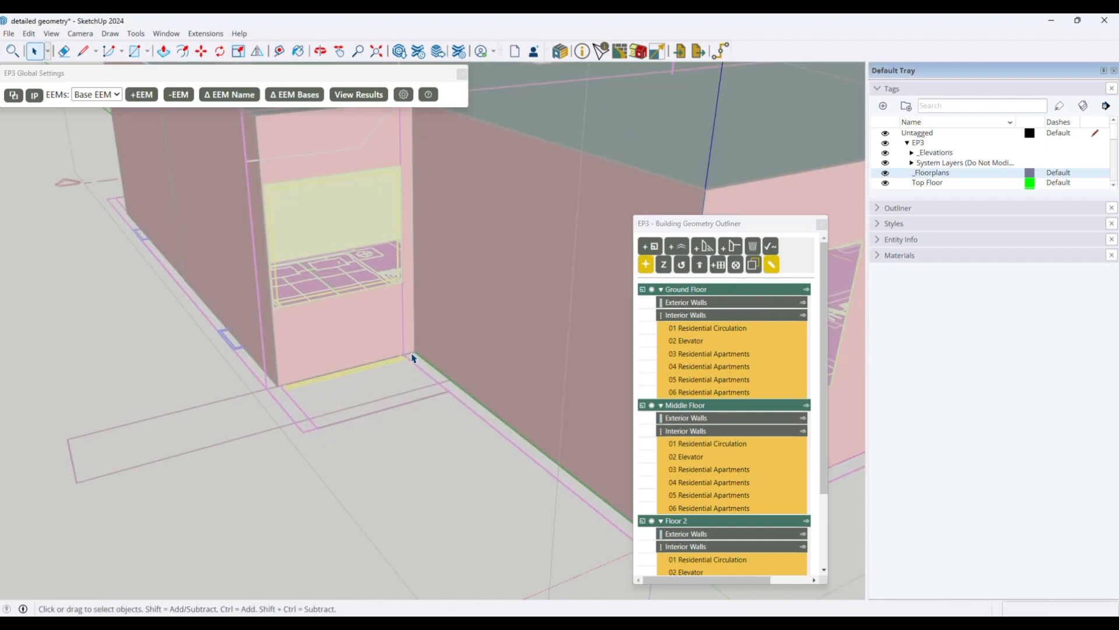
# - Draw a rectangle about 3' 4" by 5' 5" from the recessed wall corner to the floor plan's outer endpoint and hide the surrounding geometry
pyautogui.scroll(4, 415, 363)
pyautogui.press('r')
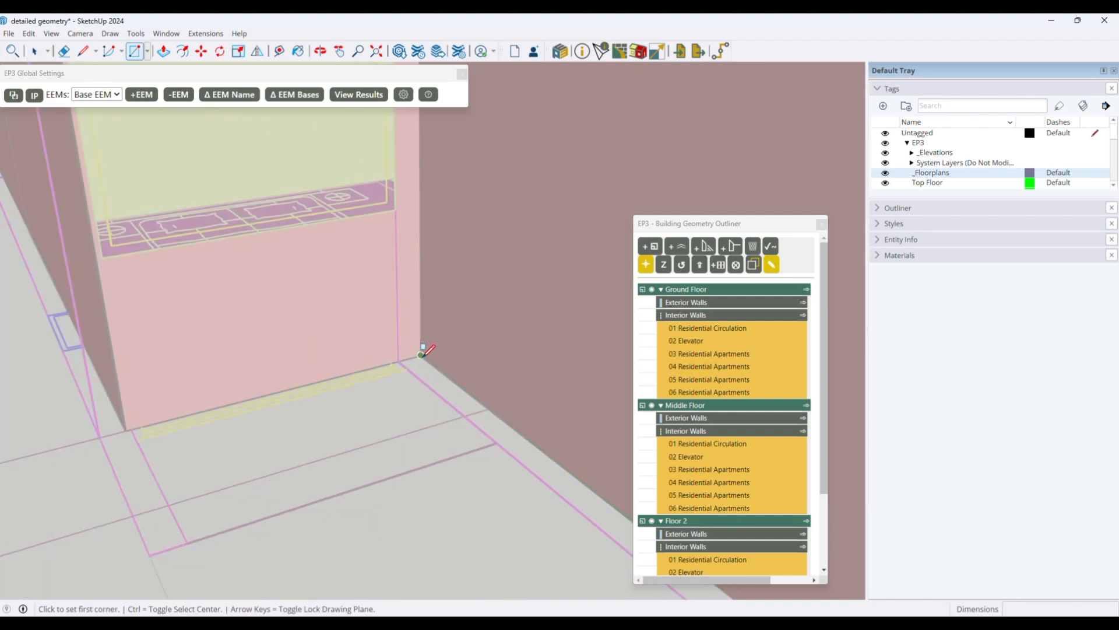
pyautogui.click(421, 355)
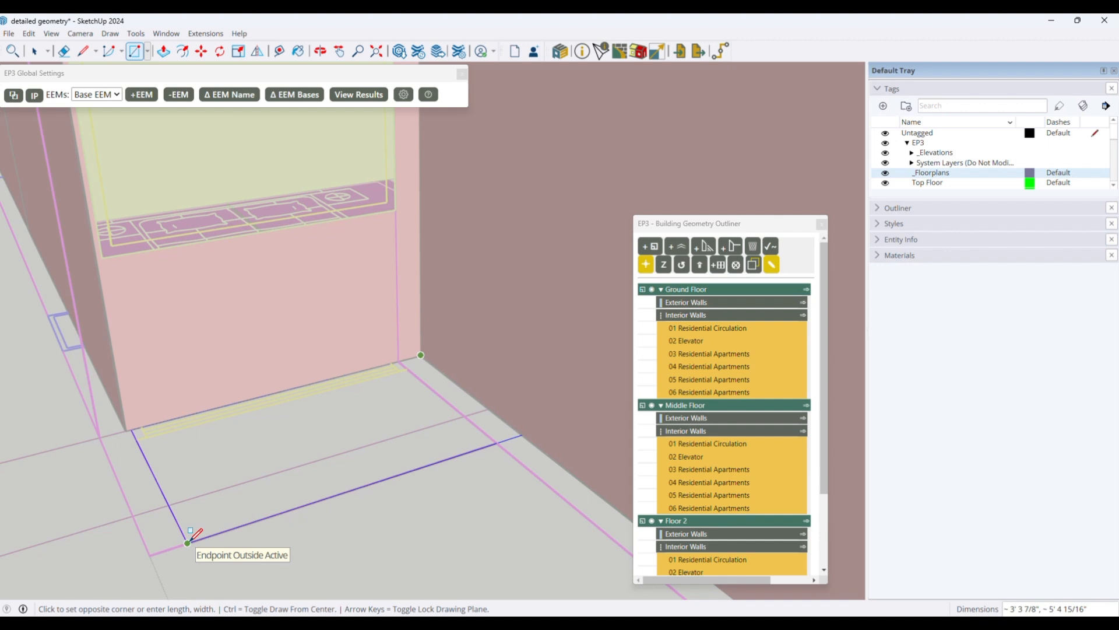
pyautogui.click(187, 542)
pyautogui.press('space')
pyautogui.moveTo(457, 437); pyautogui.dragTo(449, 467, button='middle')
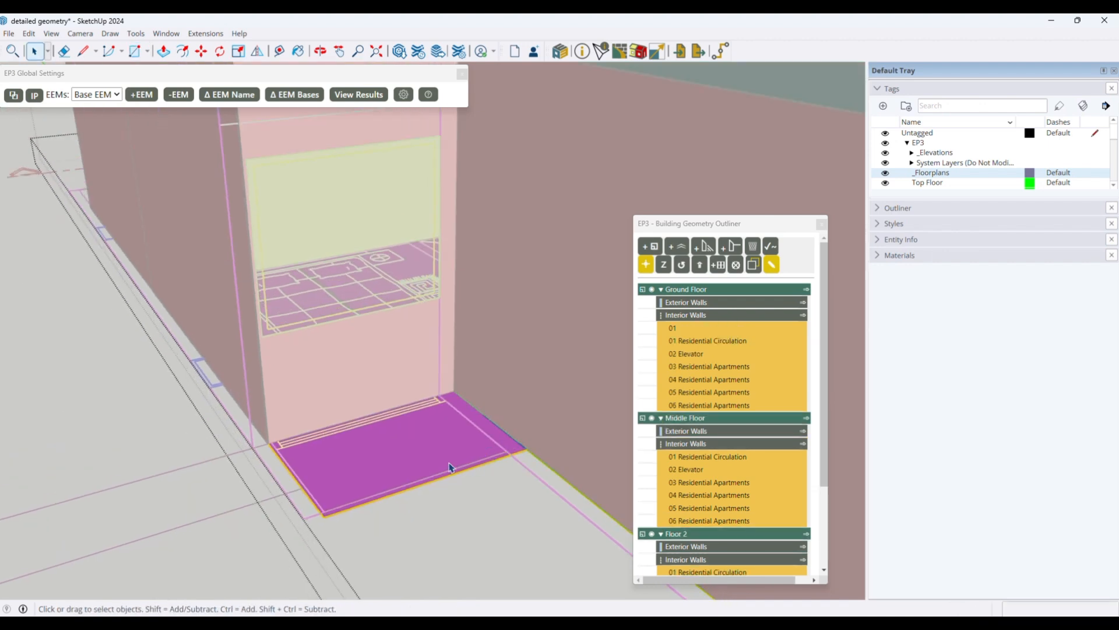
pyautogui.click(752, 265)
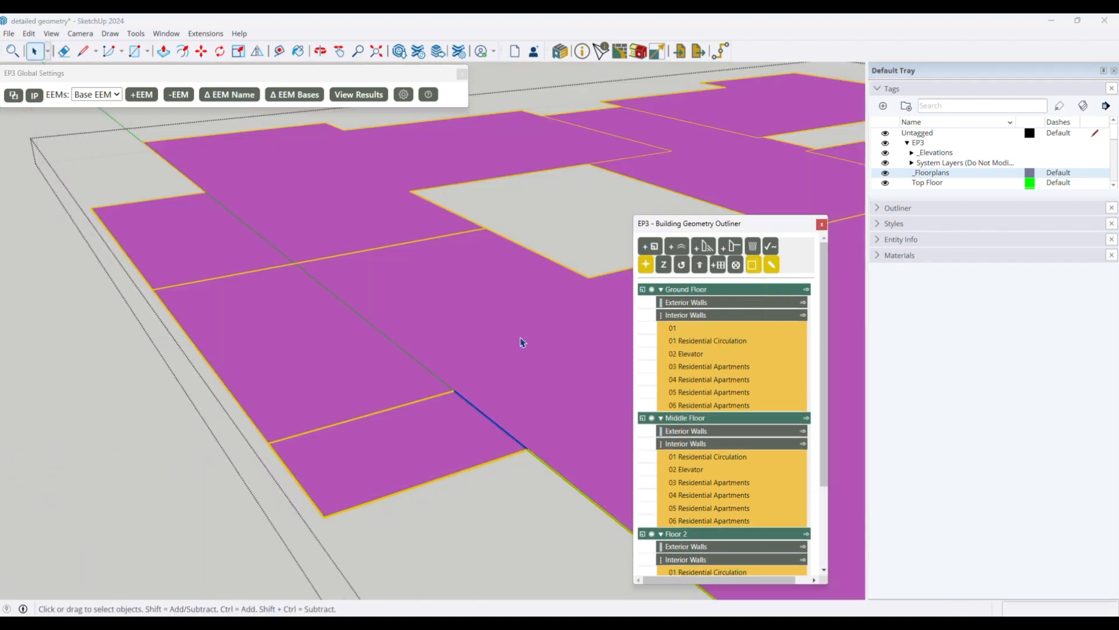
# - Erase the dividing edges between the new corner rectangle and the neighbouring Ground Floor apartment, and select the merged face
pyautogui.click(369, 430)
pyautogui.press('e')
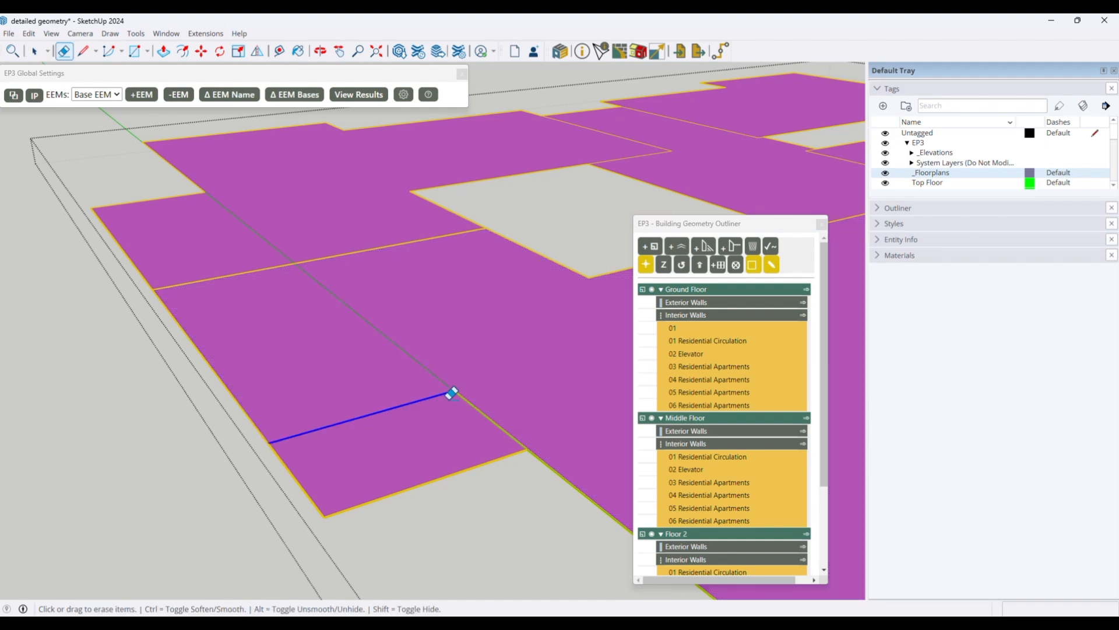
pyautogui.click(448, 391)
pyautogui.press('space')
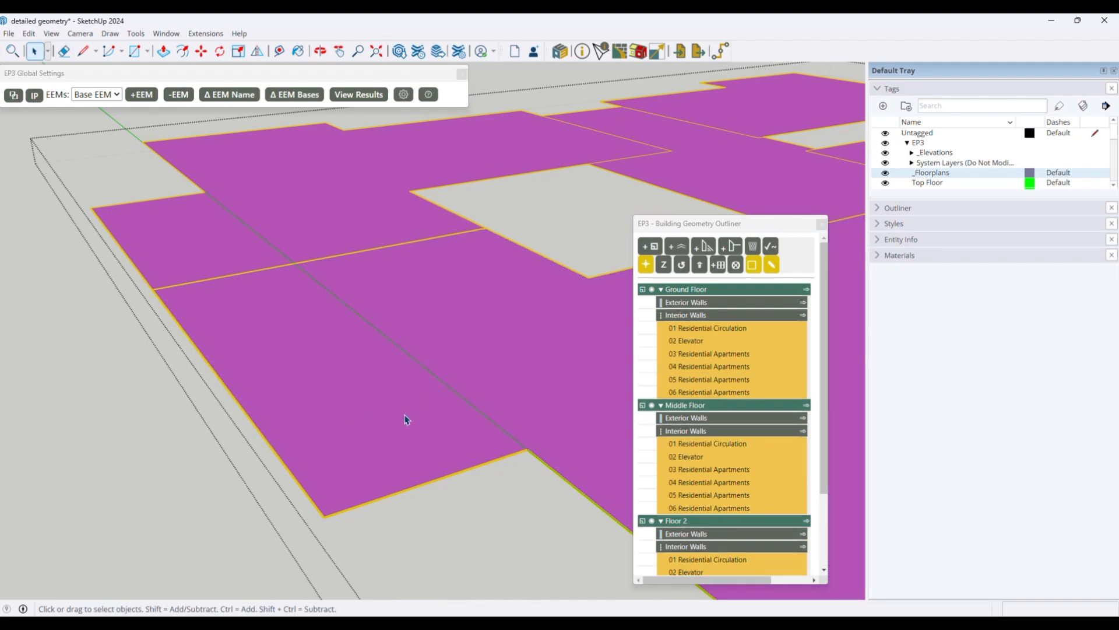
pyautogui.click(441, 436)
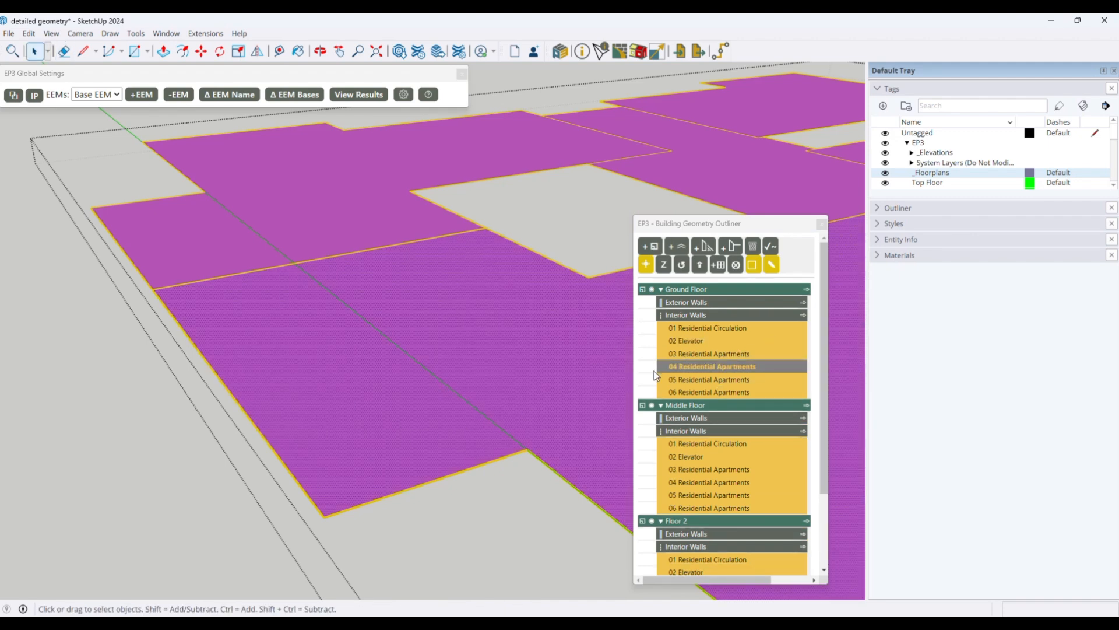
# - Show the exterior geometry and draw a rectangle about 5' 5" by 3' 8" filling the recessed corner on the opposite side
pyautogui.scroll(-5, 396, 461)
pyautogui.scroll(3, 255, 319)
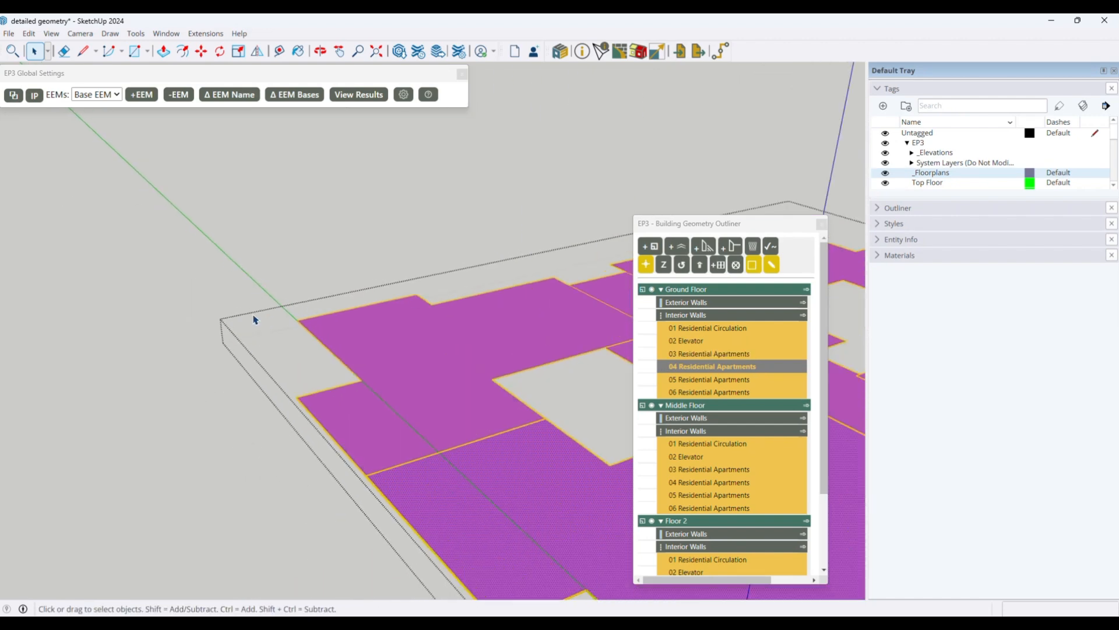
pyautogui.moveTo(280, 428); pyautogui.dragTo(720, 508, button='middle')
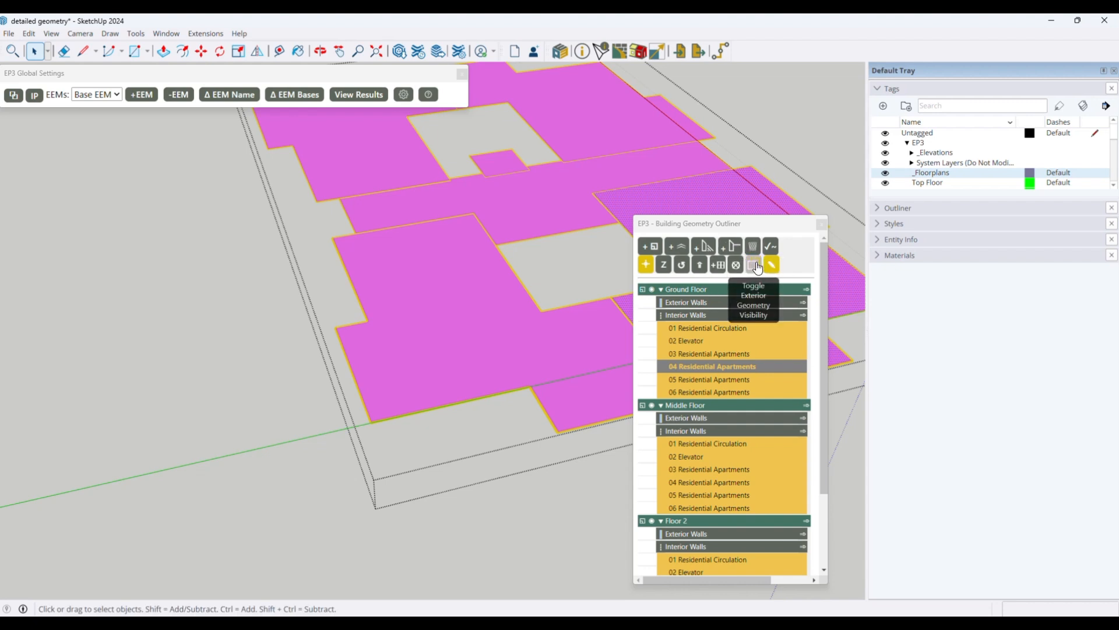
pyautogui.click(753, 265)
pyautogui.scroll(5, 529, 404)
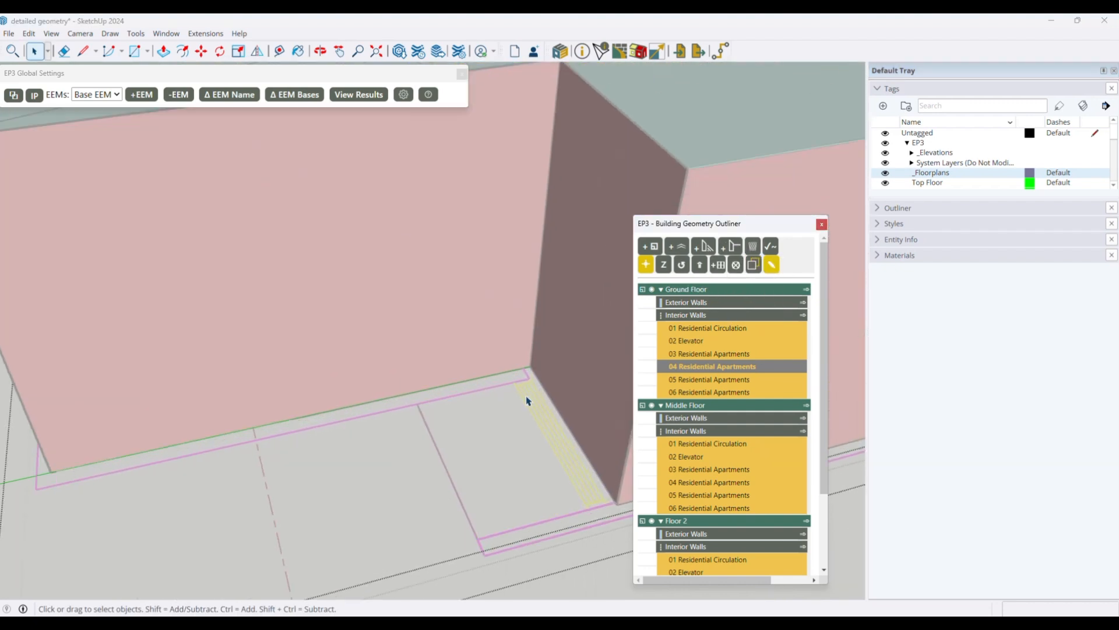
pyautogui.click(515, 372)
pyautogui.press('r')
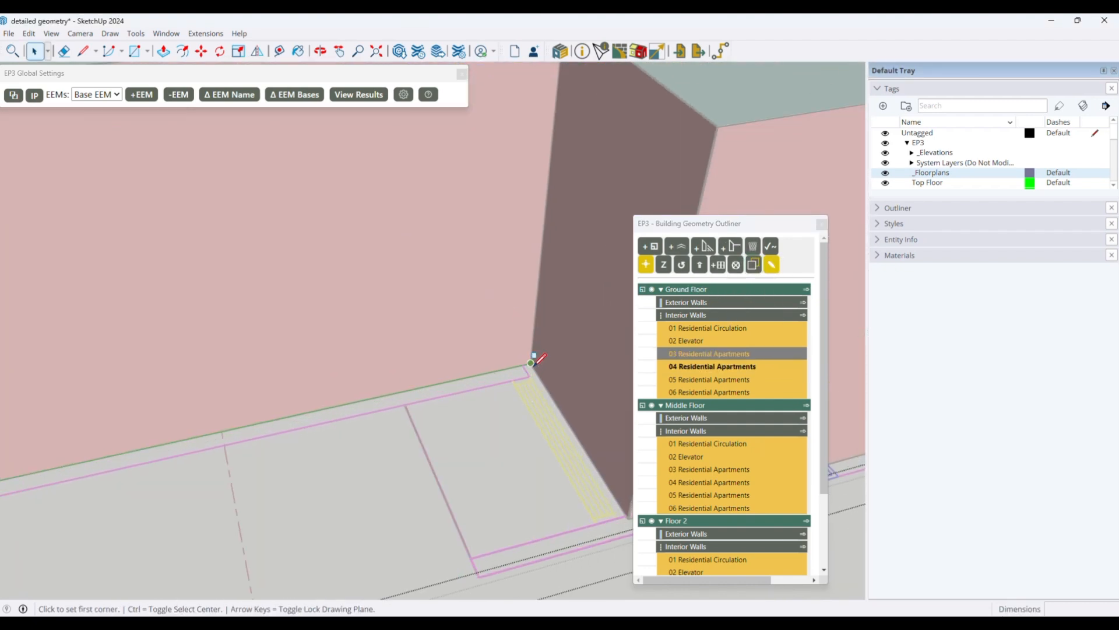
pyautogui.click(531, 363)
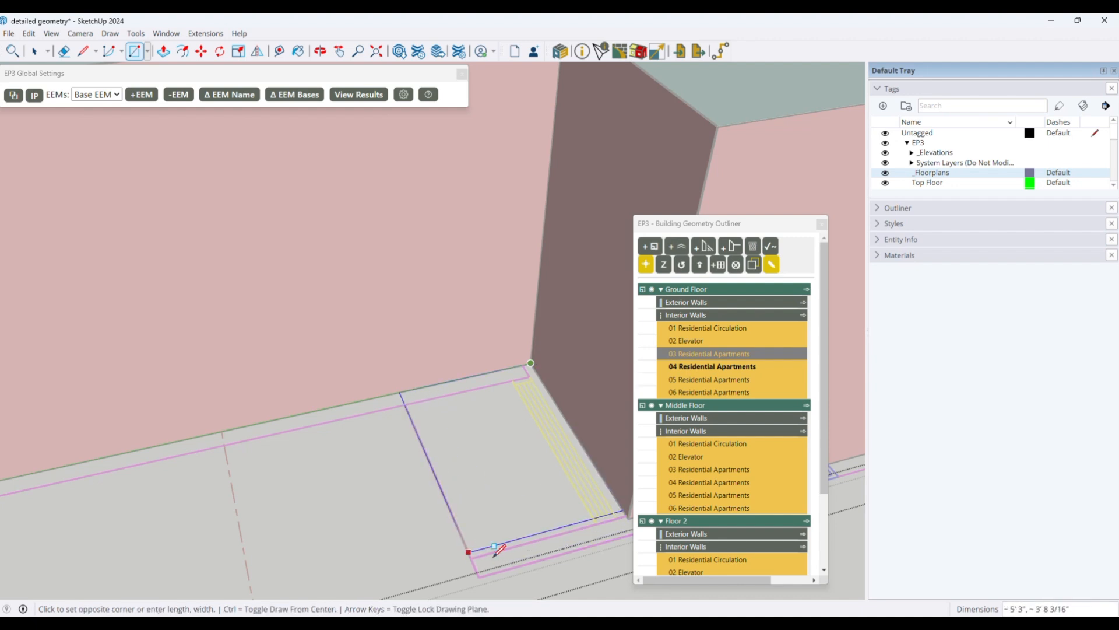
pyautogui.click(470, 557)
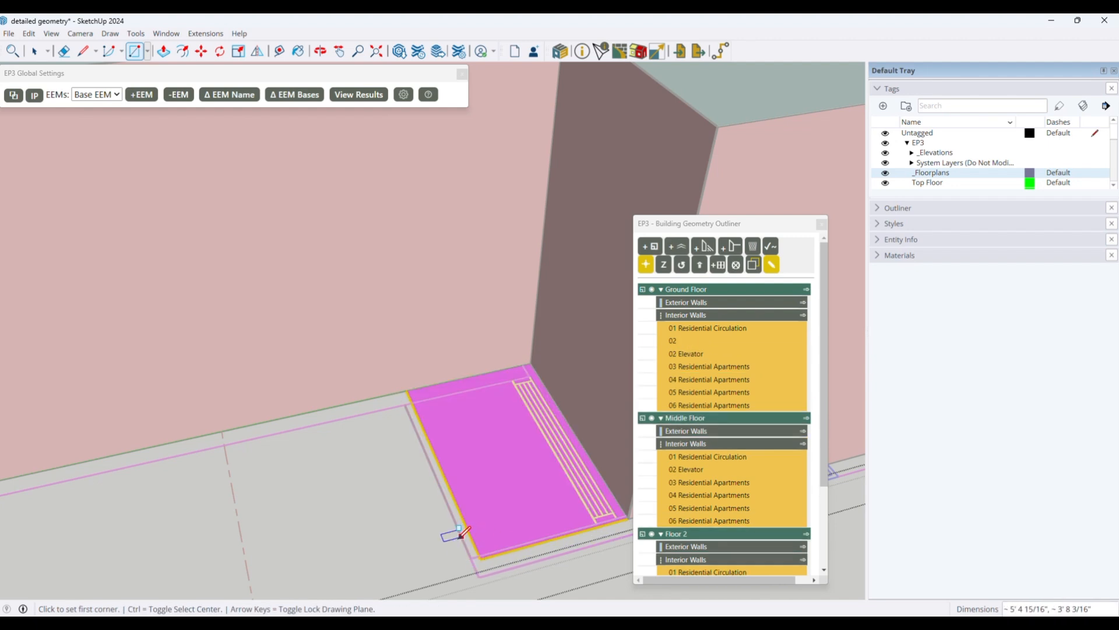
# - Hide the exterior geometry and erase the edge dividing the second corner rectangle from the adjacent apartment
pyautogui.scroll(-3, 455, 534)
pyautogui.press('space')
pyautogui.click(753, 265)
pyautogui.press('e')
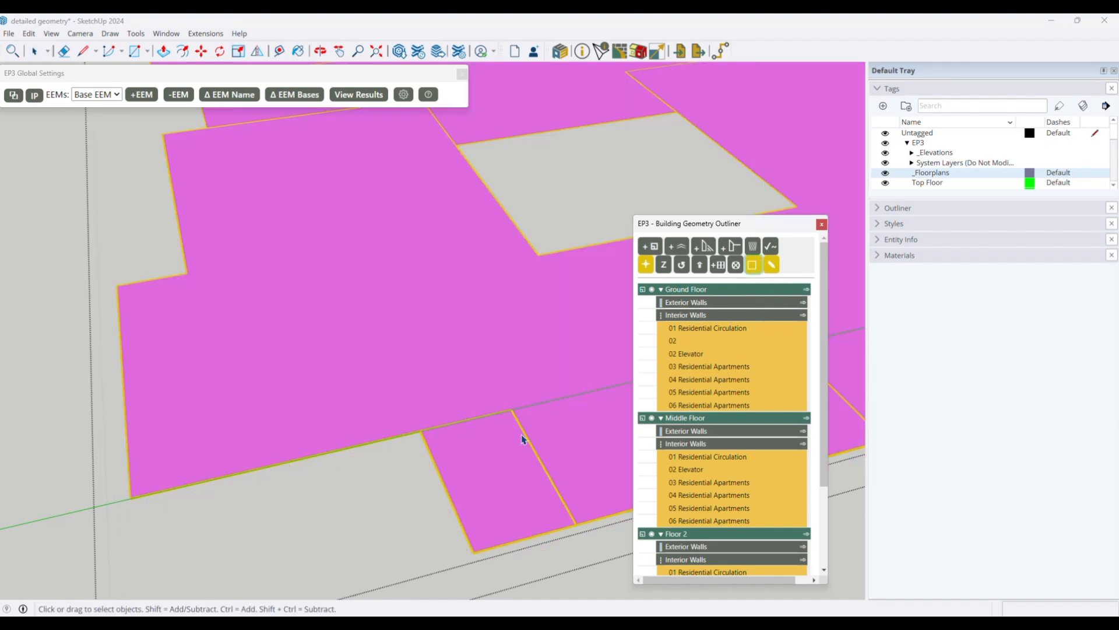
pyautogui.click(511, 408)
pyautogui.press('space')
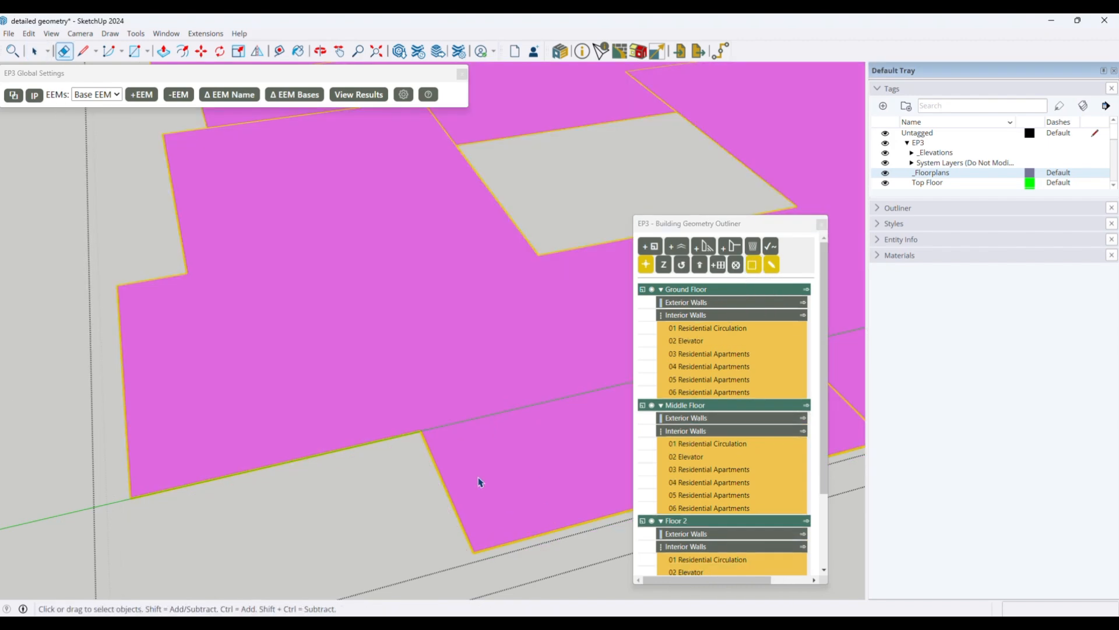
# - Show the exterior geometry and draw a rectangle in the third recessed corner, beside apartment 06, following the wall lines to the floor plan outline
pyautogui.scroll(-3, 480, 483)
pyautogui.moveTo(322, 377); pyautogui.dragTo(539, 379, button='middle')
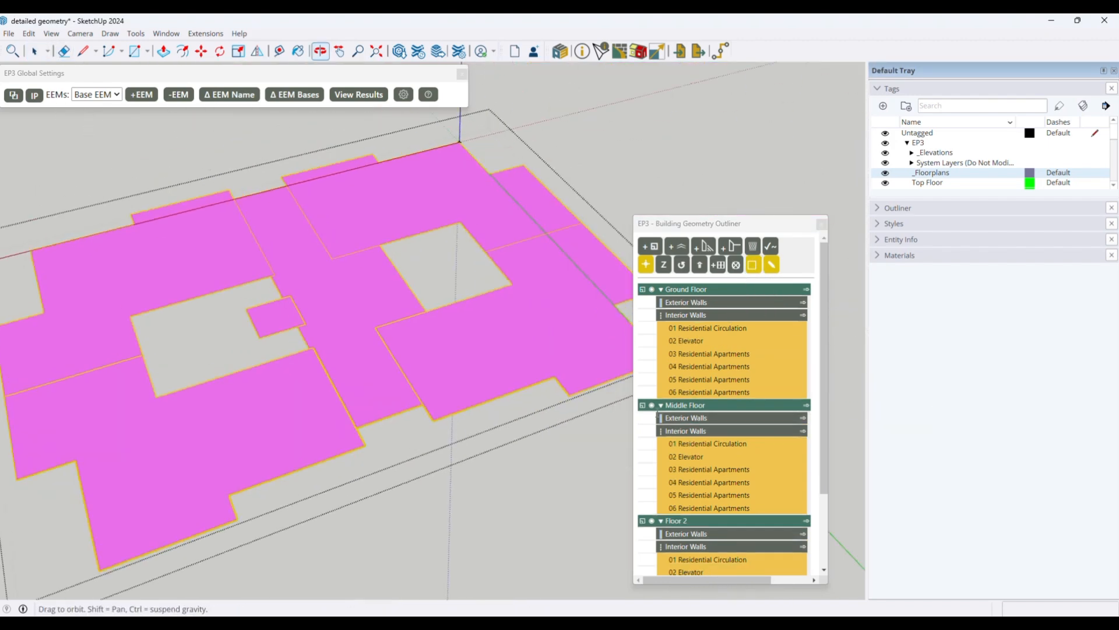
pyautogui.moveTo(218, 417); pyautogui.dragTo(447, 353)
pyautogui.moveTo(278, 443); pyautogui.dragTo(455, 373, button='middle')
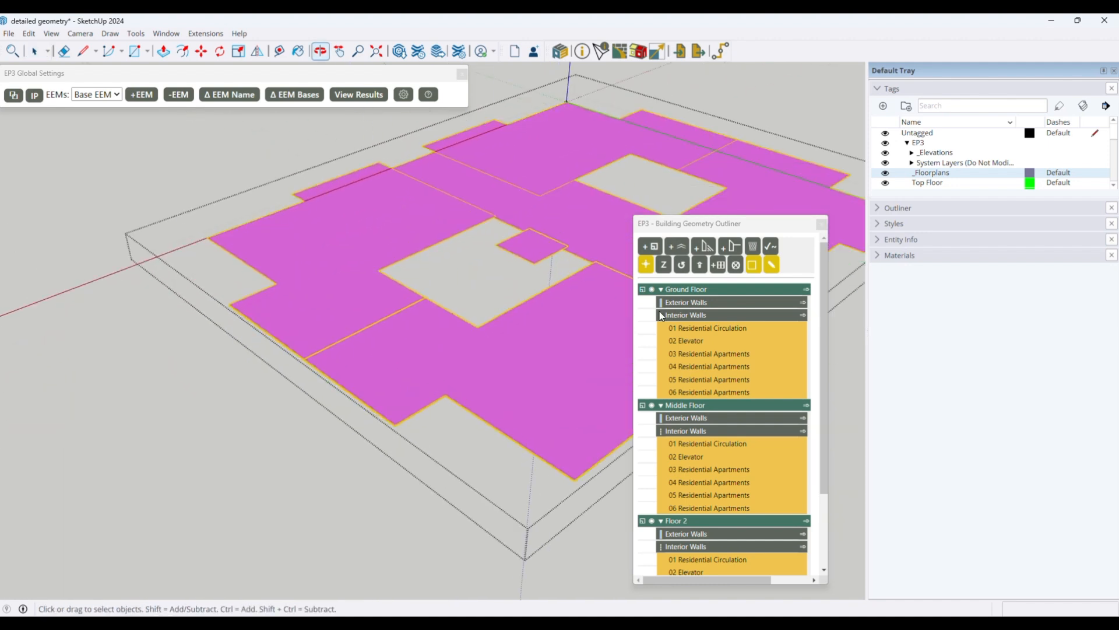
pyautogui.click(753, 264)
pyautogui.scroll(8, 441, 423)
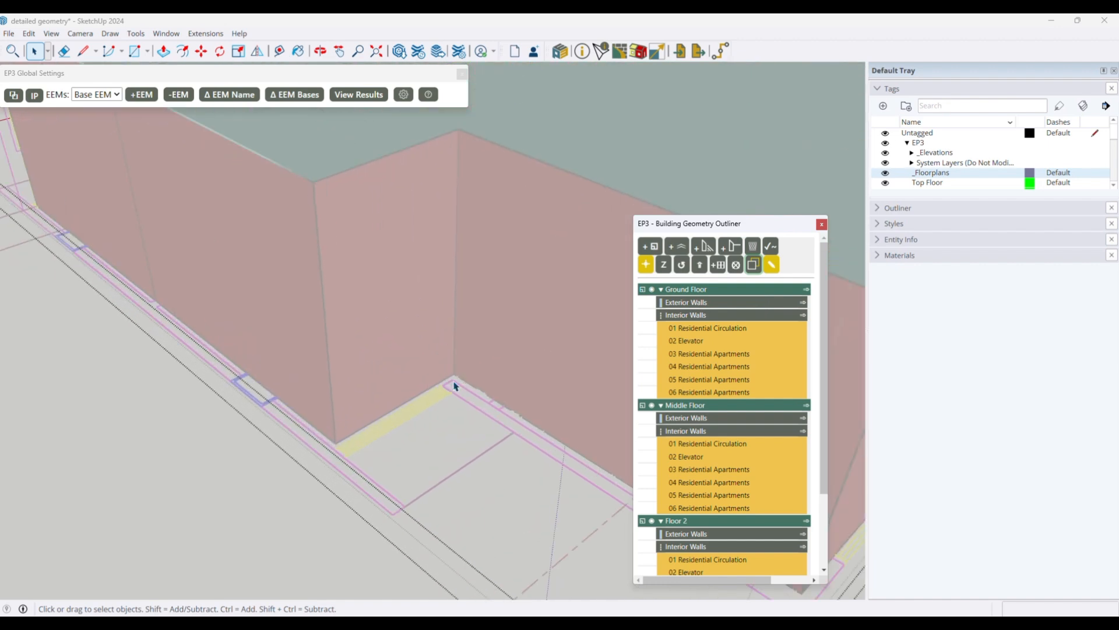
pyautogui.press('r')
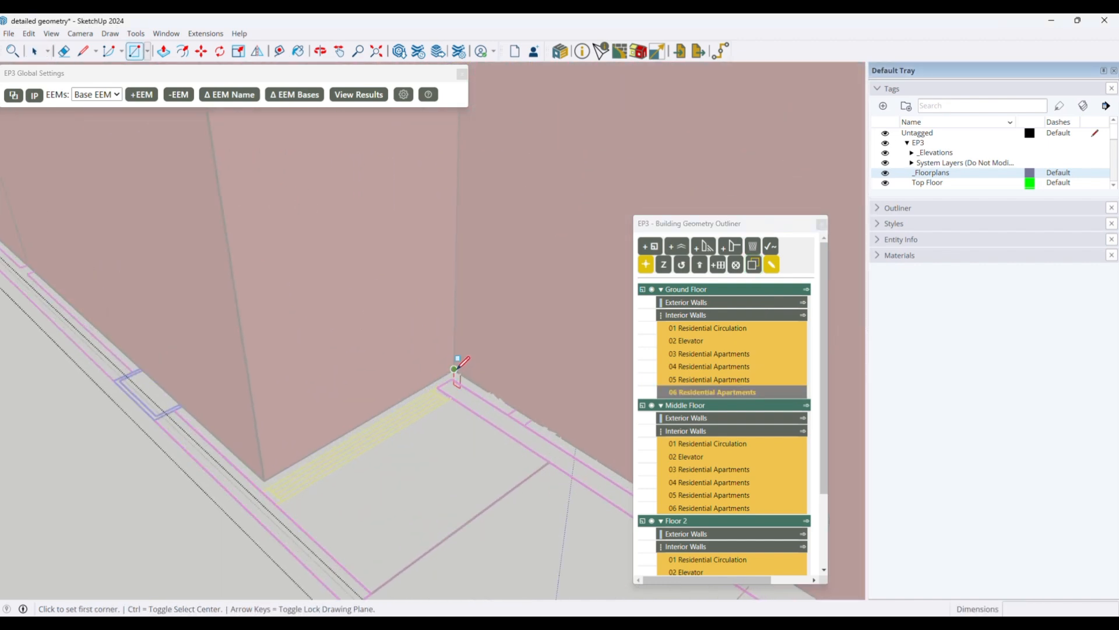
pyautogui.click(455, 369)
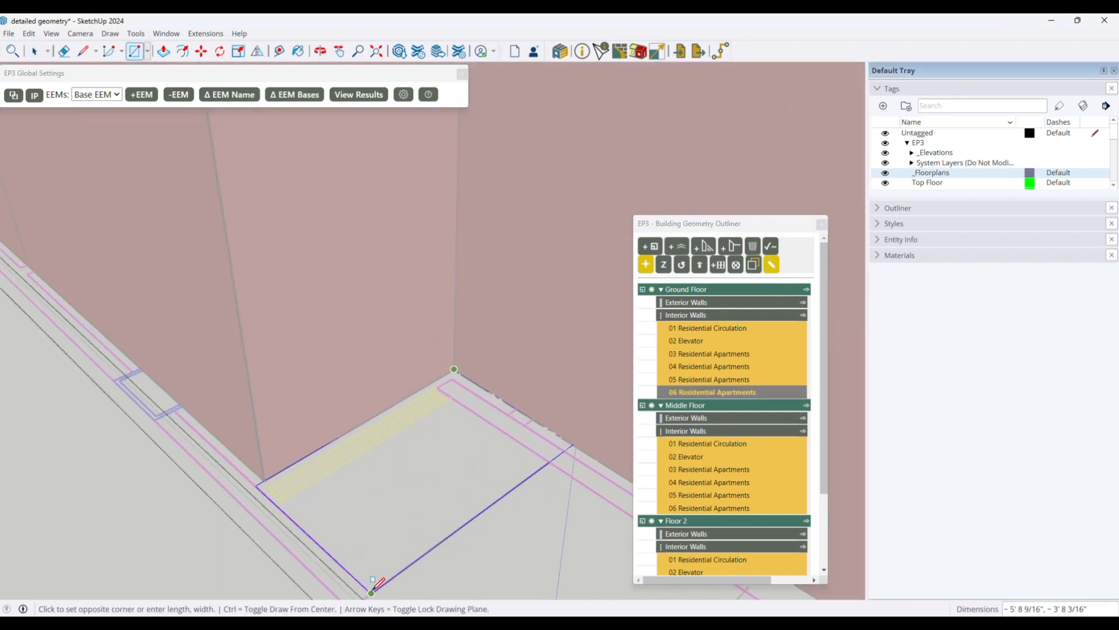
pyautogui.click(372, 593)
pyautogui.press('space')
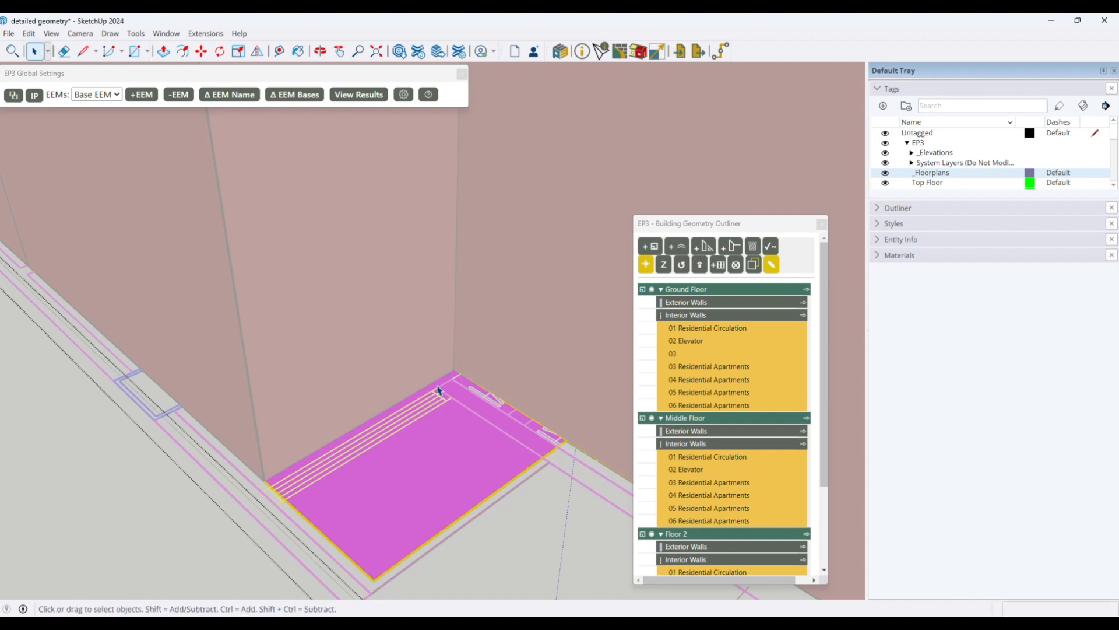
# - Hide the exterior geometry and erase the two inner edges to merge the third rectangle into apartment 06
pyautogui.click(752, 265)
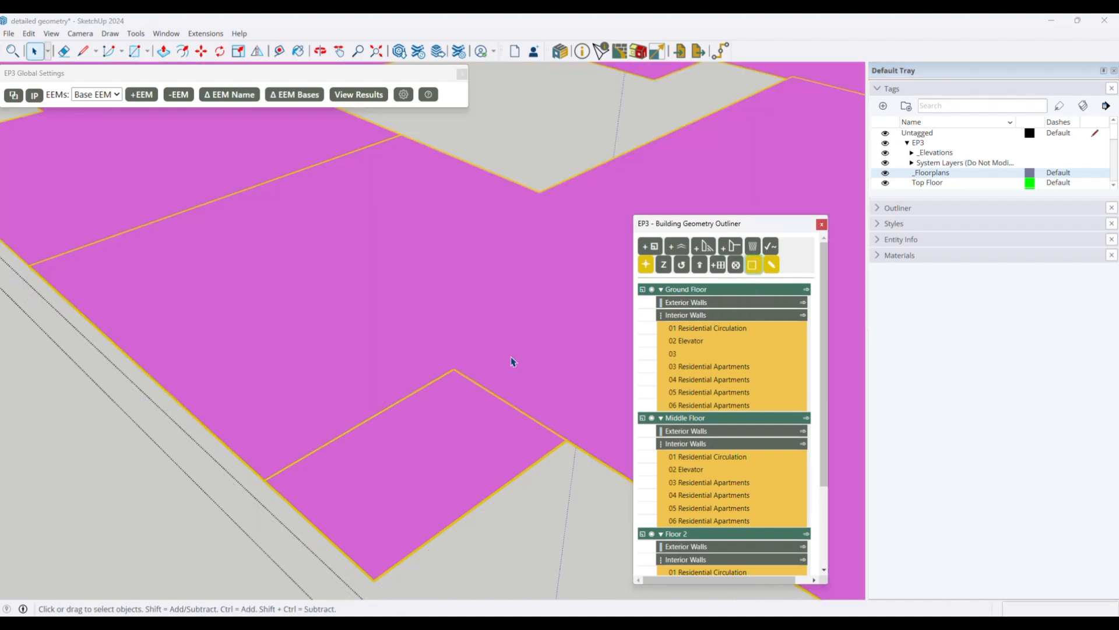
pyautogui.click(454, 374)
pyautogui.press('e')
pyautogui.moveTo(451, 373); pyautogui.dragTo(474, 379)
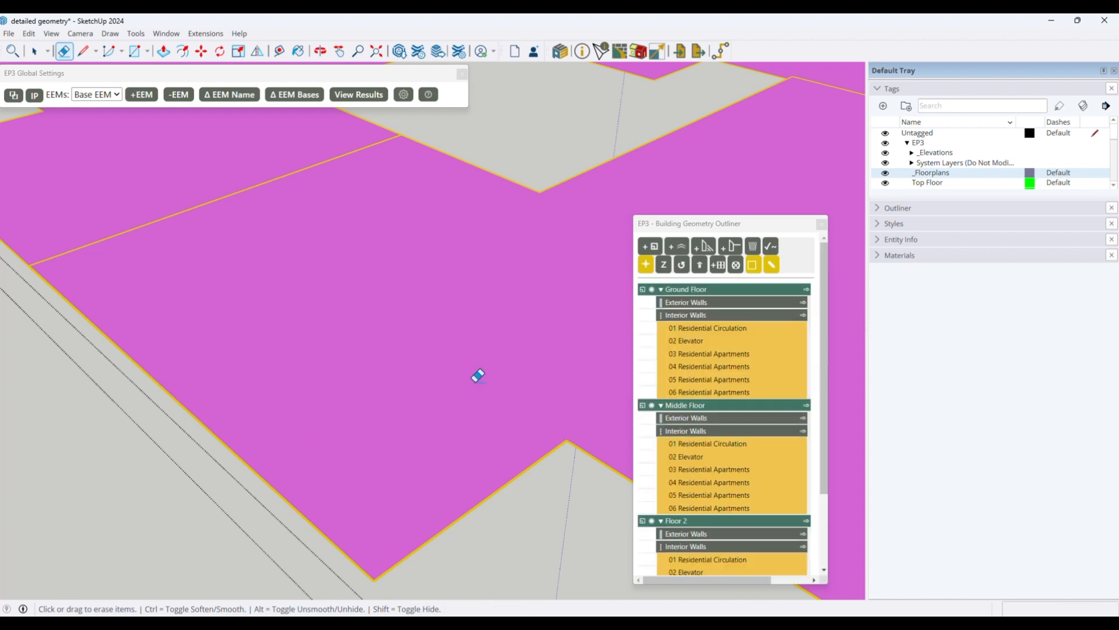
pyautogui.press('space')
pyautogui.scroll(-6, 475, 392)
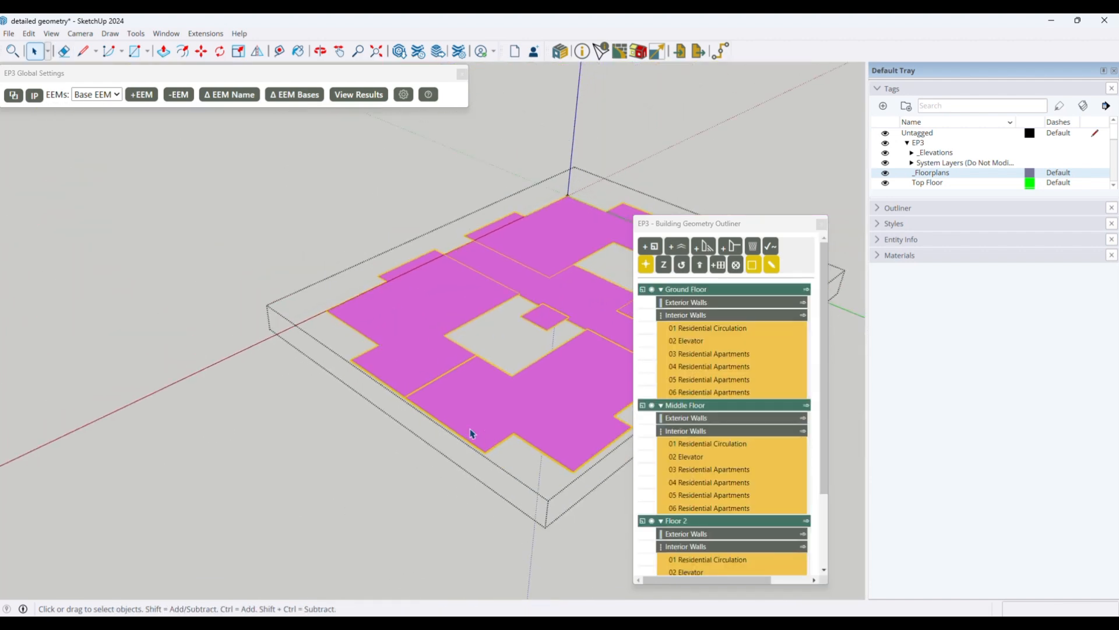
# - Show the exterior geometry and draw a rectangle filling the recessed corner beside apartment 05, from the inner wall corner to the outer wall line
pyautogui.click(453, 407)
pyautogui.moveTo(431, 425); pyautogui.dragTo(489, 412, button='middle')
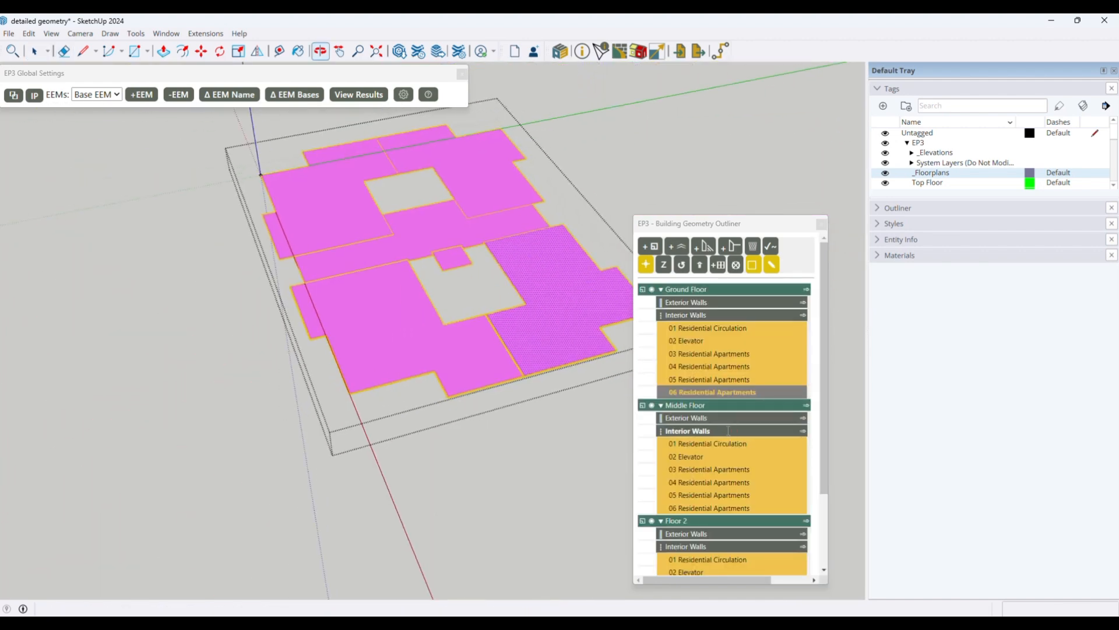
pyautogui.click(381, 403)
pyautogui.scroll(5, 429, 374)
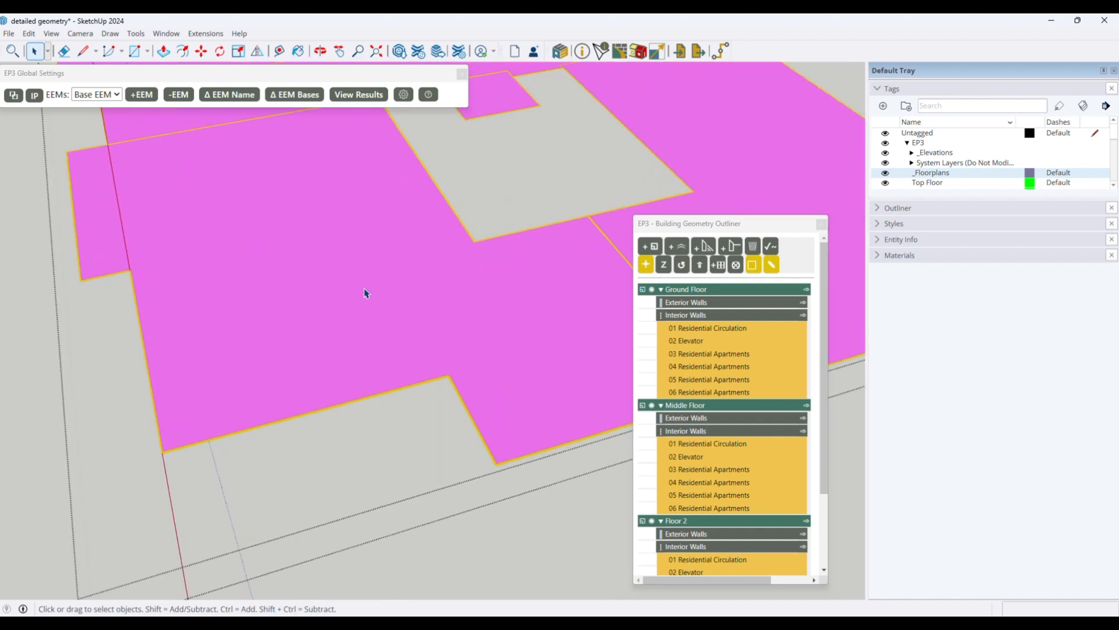
pyautogui.scroll(-3, 224, 263)
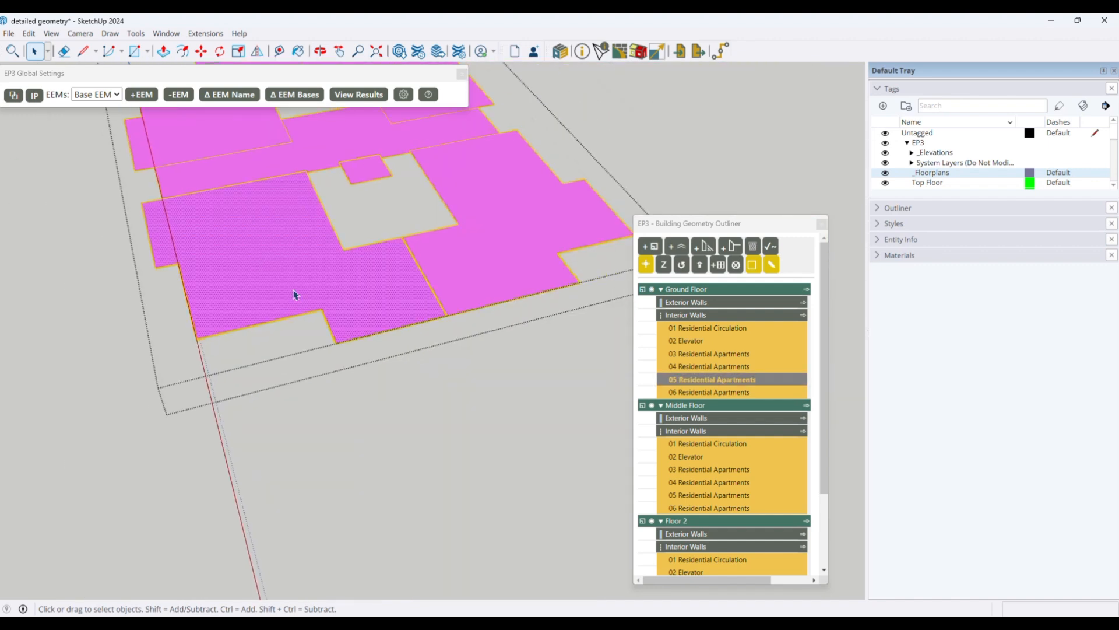
pyautogui.click(753, 264)
pyautogui.scroll(8, 313, 301)
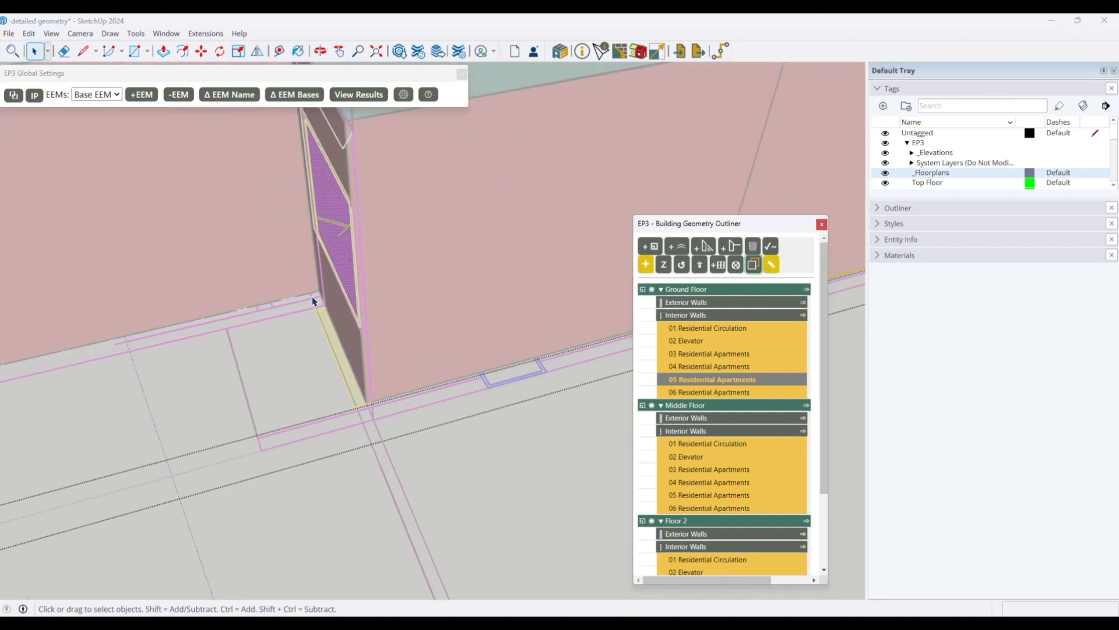
pyautogui.click(297, 261)
pyautogui.press('r')
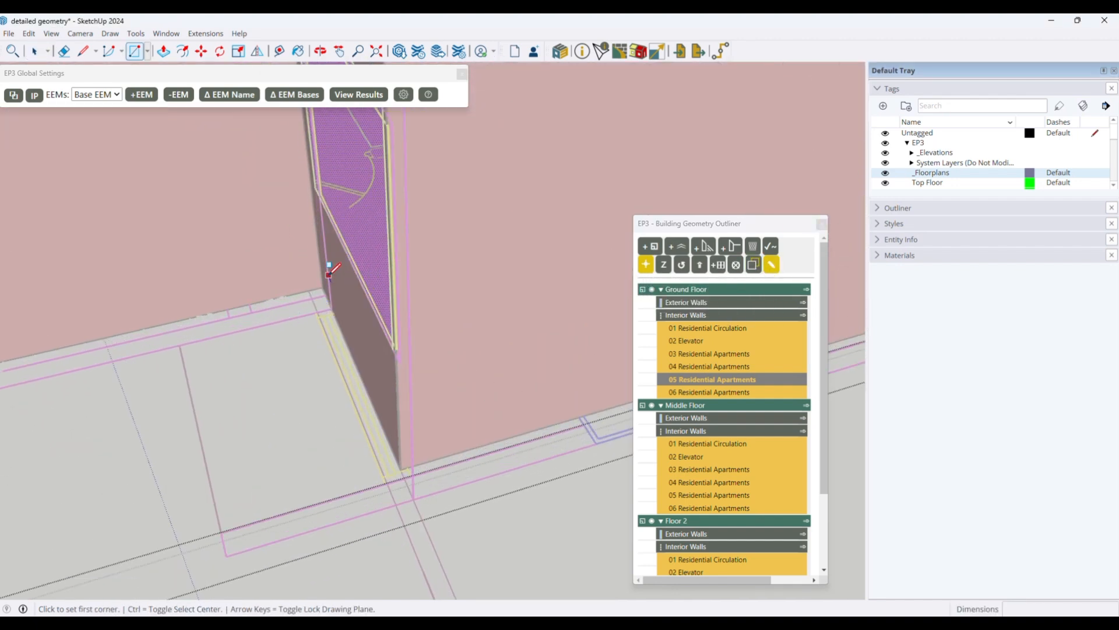
pyautogui.click(322, 287)
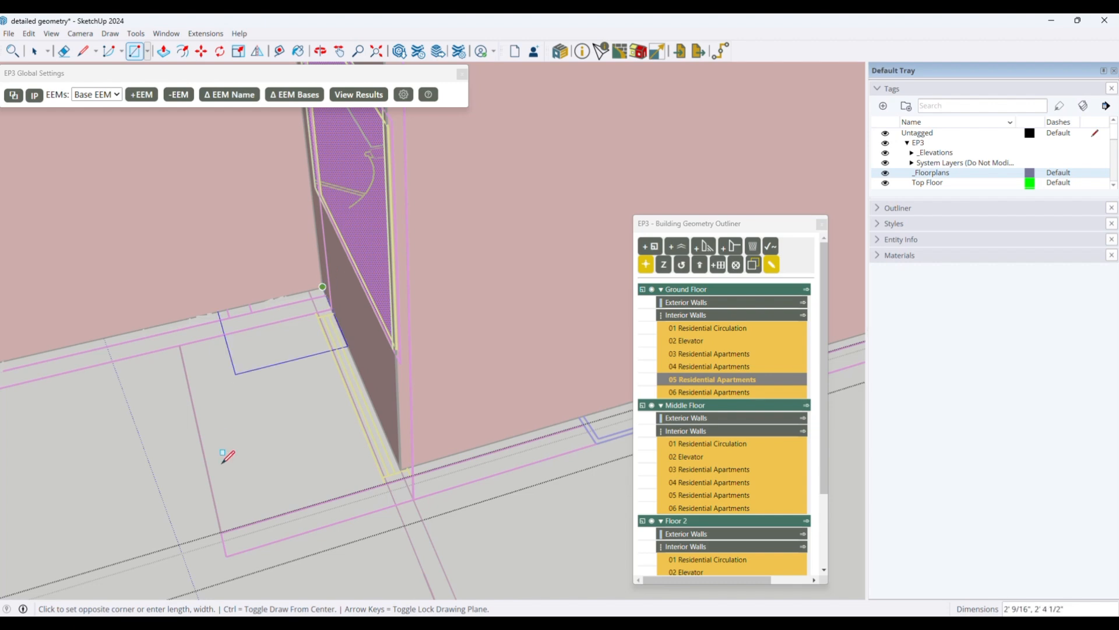
pyautogui.click(211, 525)
pyautogui.press('space')
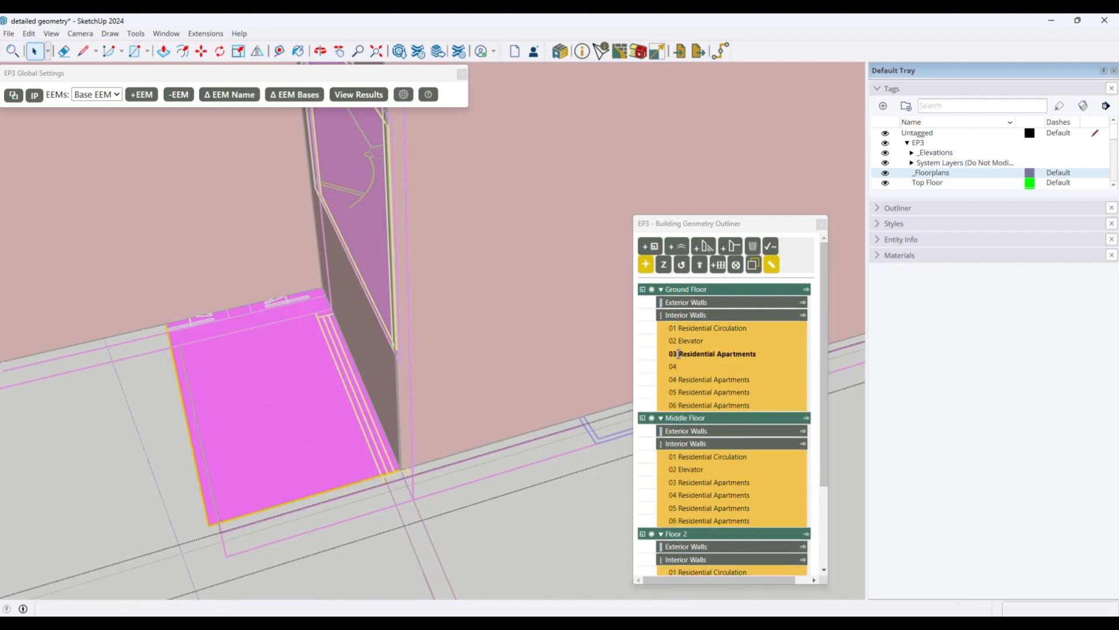
# - Hide the exterior geometry, erase both inner edges of the fourth rectangle and select the merged apartment 05 face
pyautogui.click(265, 394)
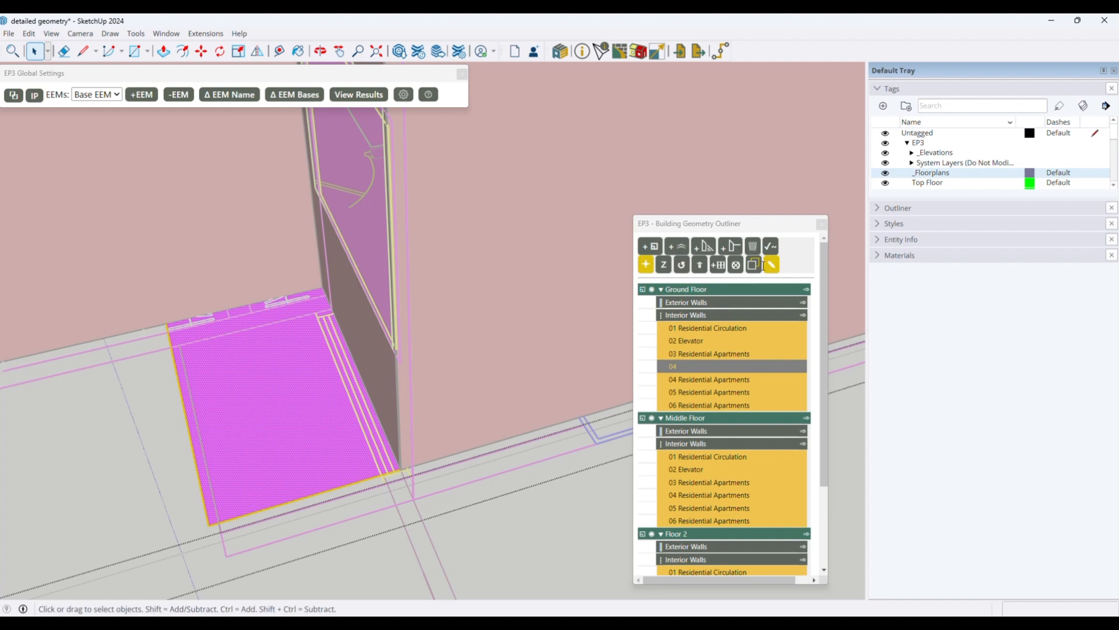
pyautogui.click(753, 265)
pyautogui.scroll(-5, 435, 373)
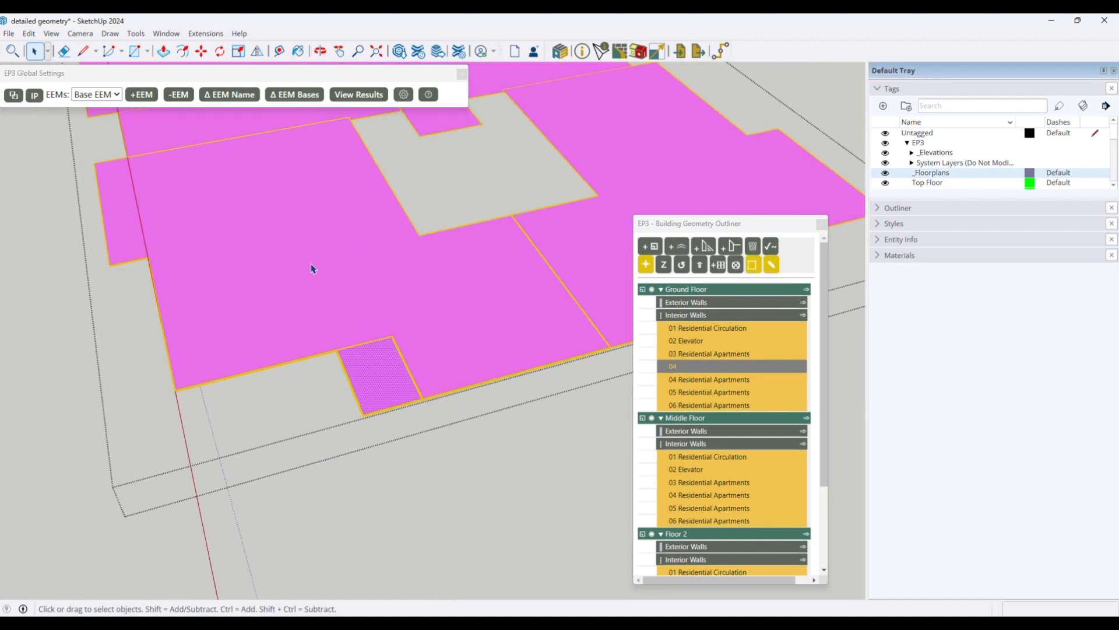
pyautogui.click(386, 335)
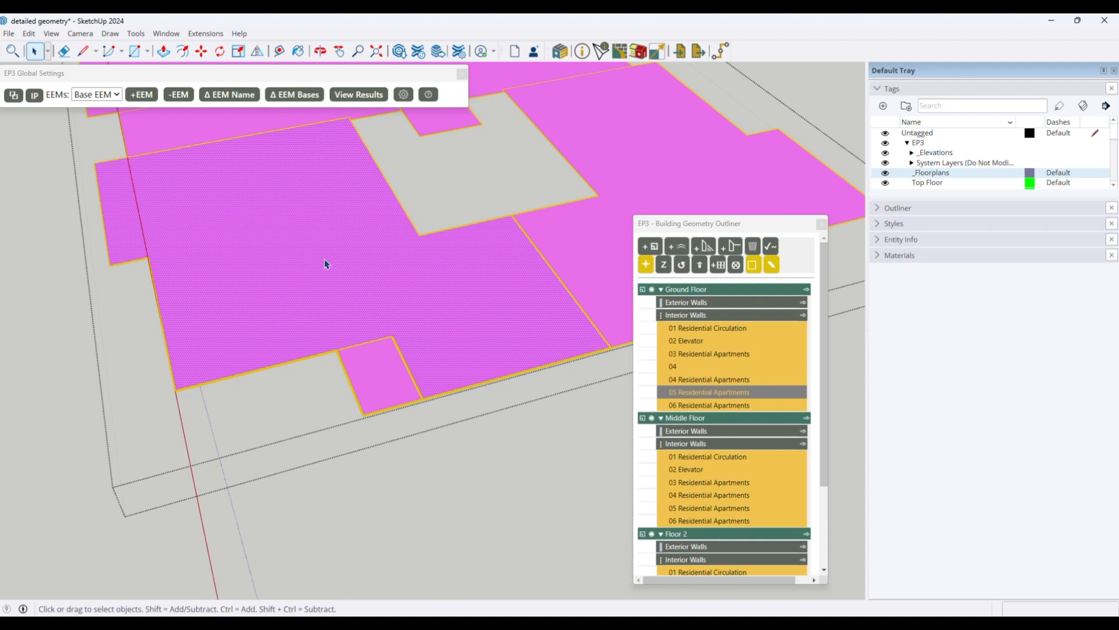
pyautogui.click(383, 340)
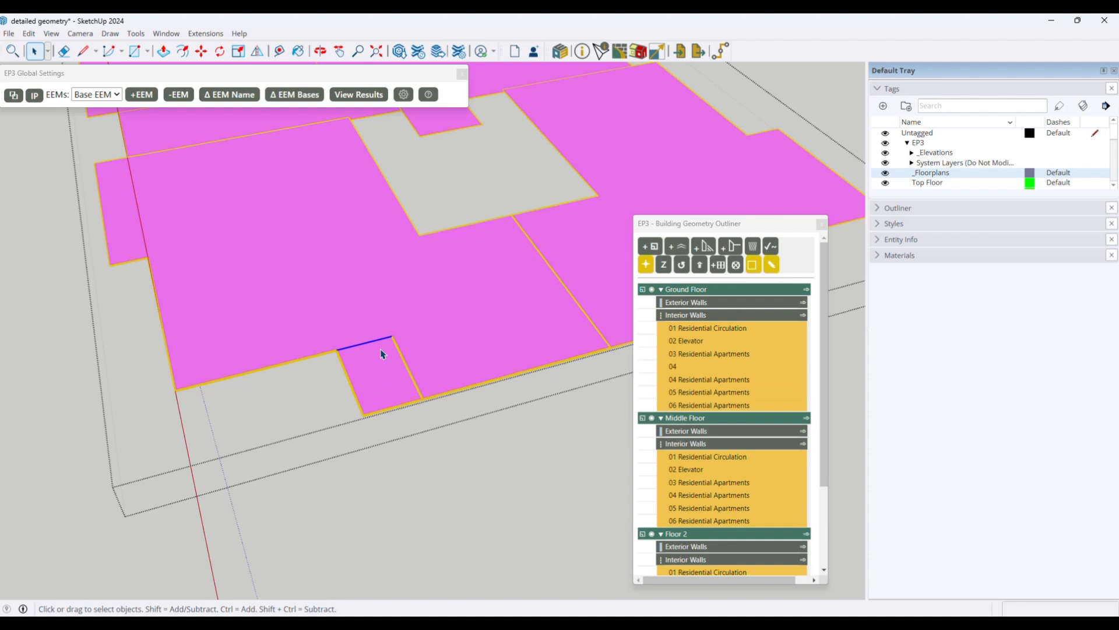
pyautogui.press('e')
pyautogui.click(383, 340)
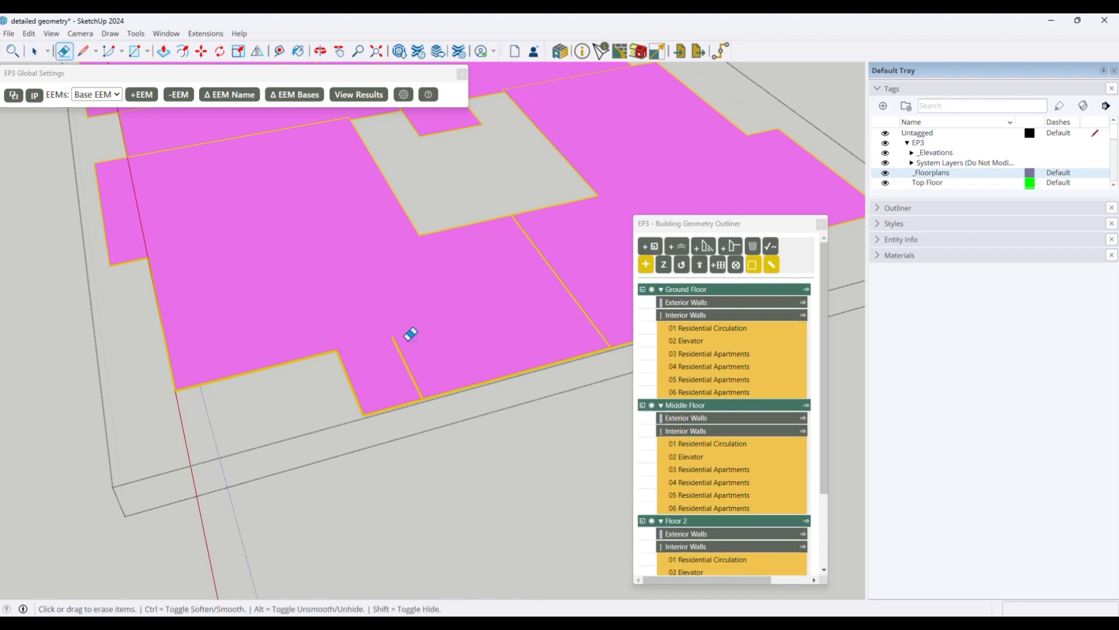
pyautogui.click(404, 351)
pyautogui.press('space')
pyautogui.click(418, 334)
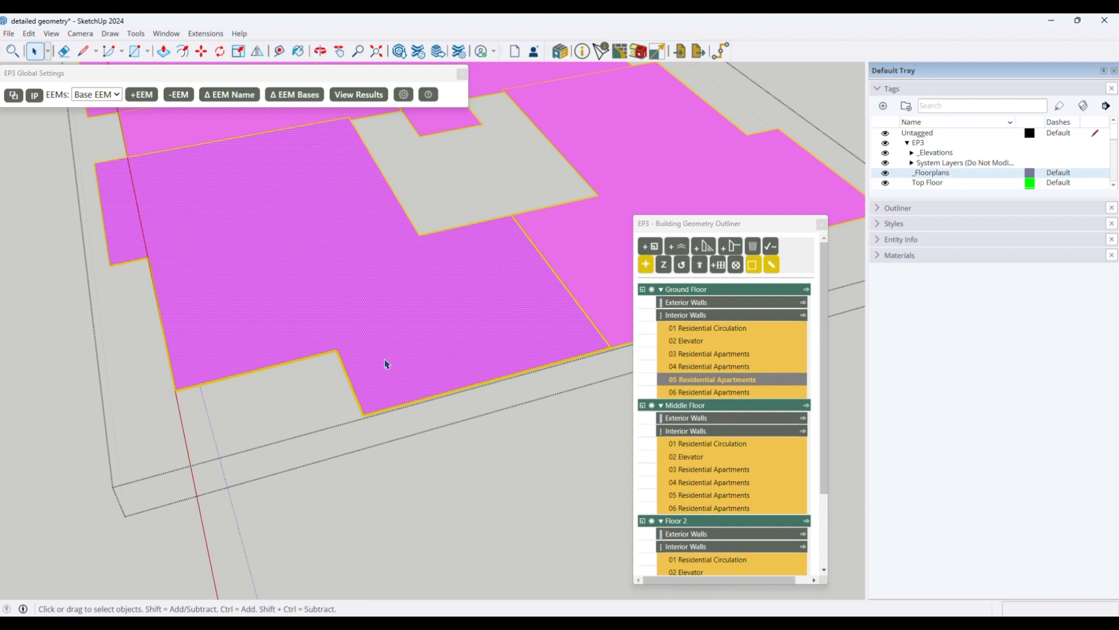
# - Leave the Ground Floor outline being edited and view its extended corners against the walls of the floors above
pyautogui.scroll(-5, 390, 364)
pyautogui.click(509, 502)
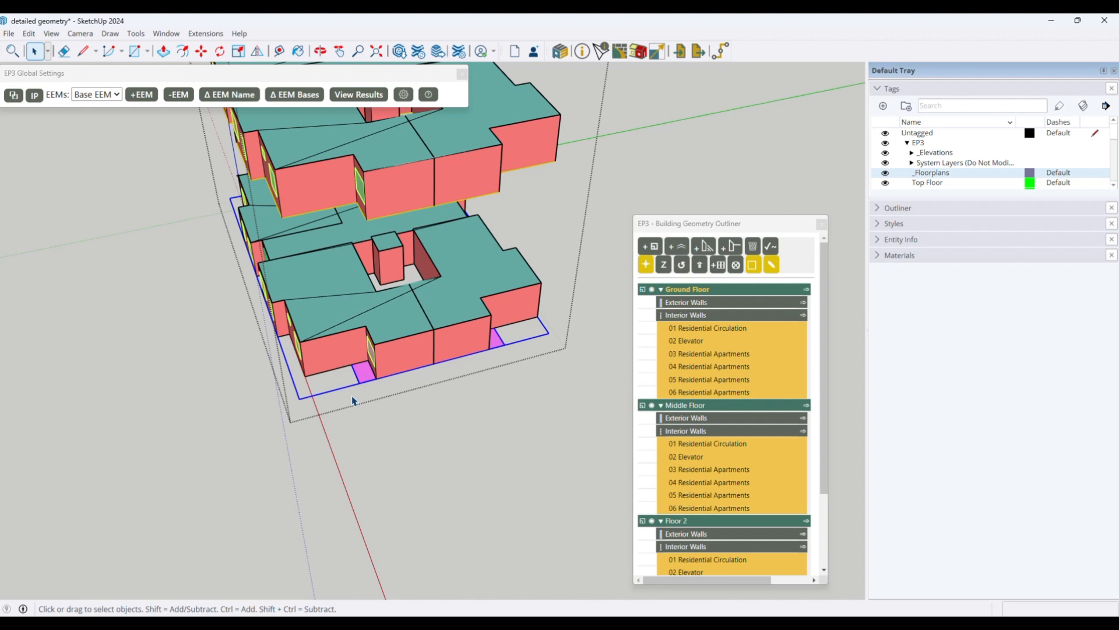
pyautogui.scroll(6, 596, 380)
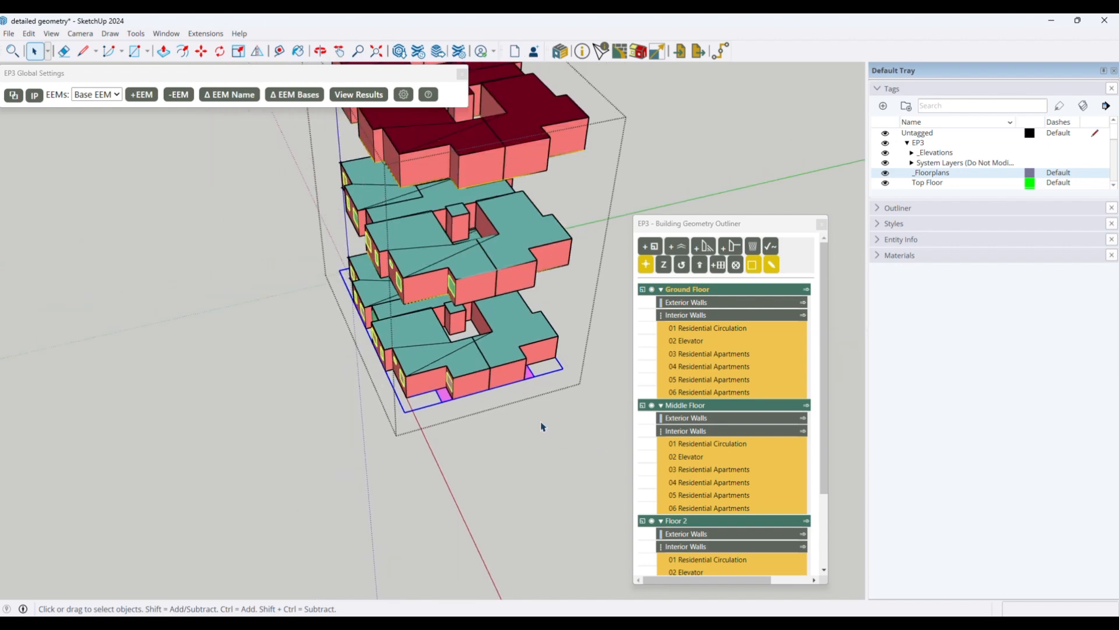
# - Open the Ground Floor roof for editing and show the exterior geometry around it
pyautogui.doubleClick(432, 343)
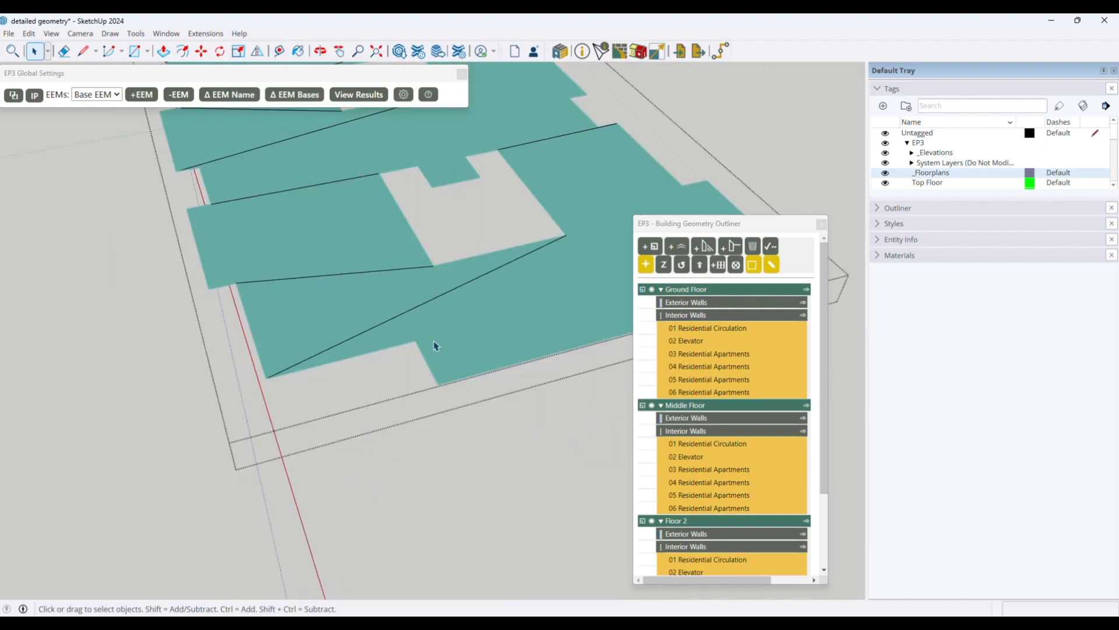
pyautogui.click(434, 385)
pyautogui.scroll(-3, 421, 337)
pyautogui.scroll(-1, 379, 362)
pyautogui.press('m')
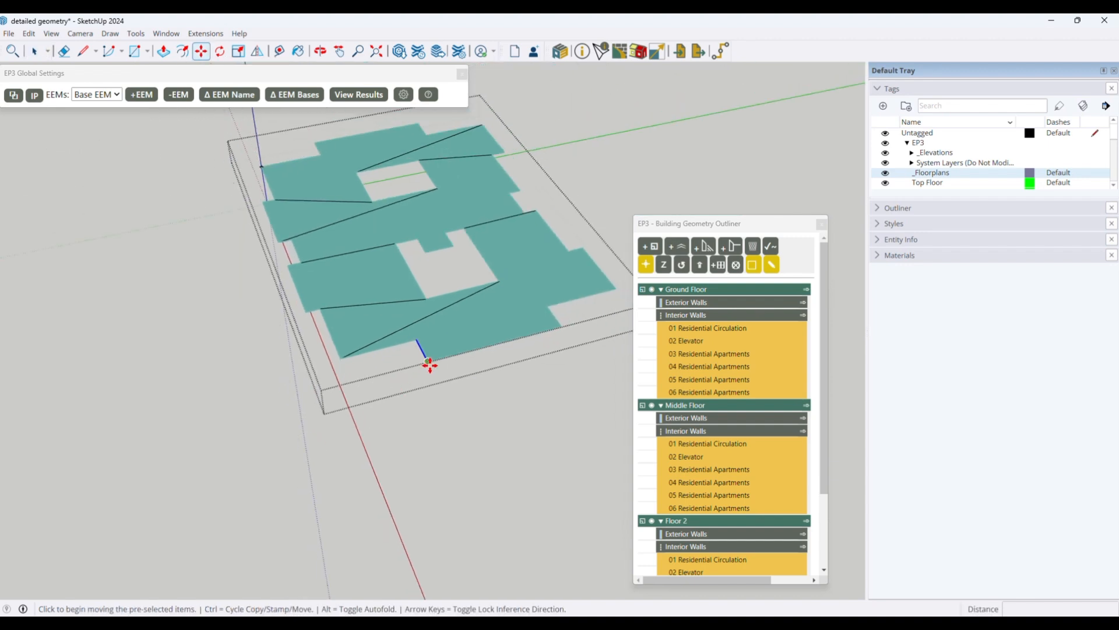
pyautogui.click(770, 268)
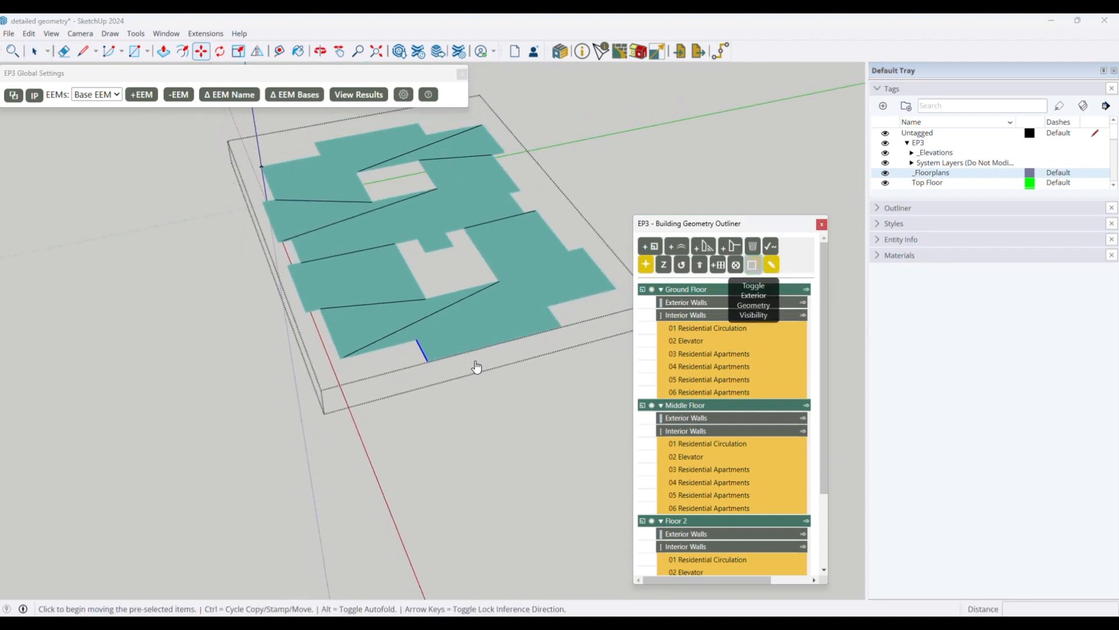
pyautogui.click(753, 265)
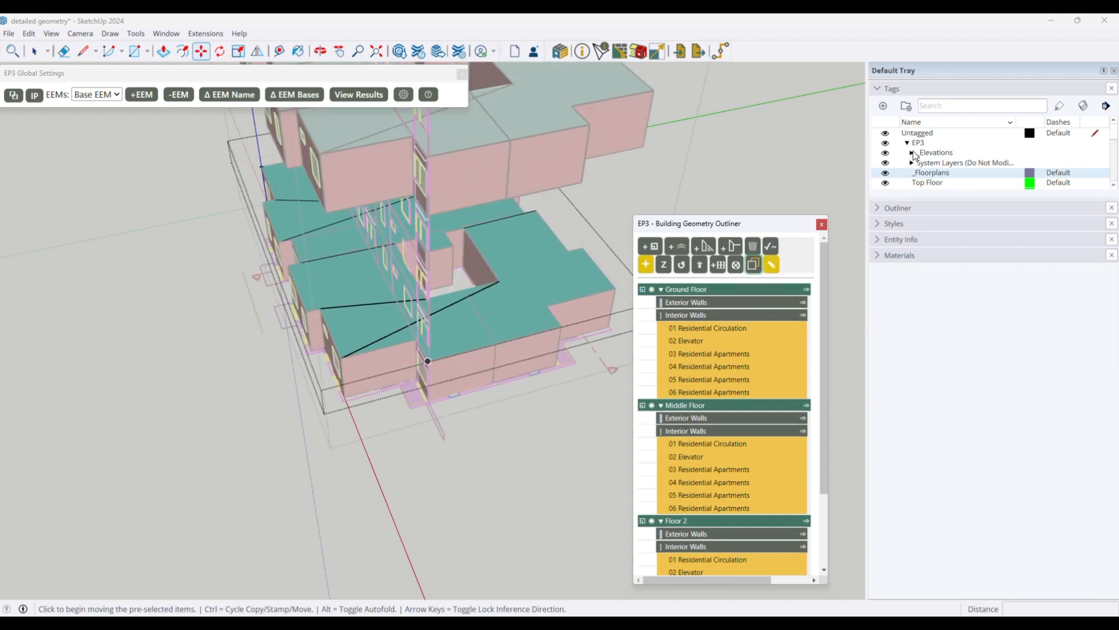
# - Hide the _Floorplans and _Elevations tags to clear the view of the Ground Floor walls
pyautogui.click(885, 173)
pyautogui.scroll(5, 337, 385)
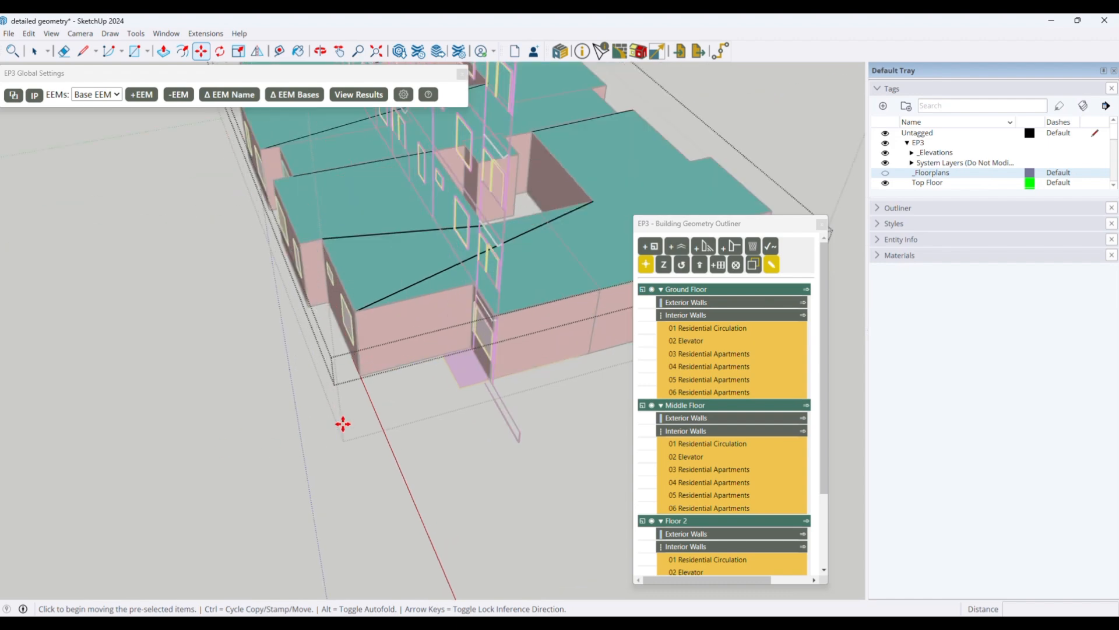
pyautogui.click(885, 154)
# - Move the roof edge above the near windowed recess wall 3' 6" outward to the corner of the extended floor outline
pyautogui.press('space')
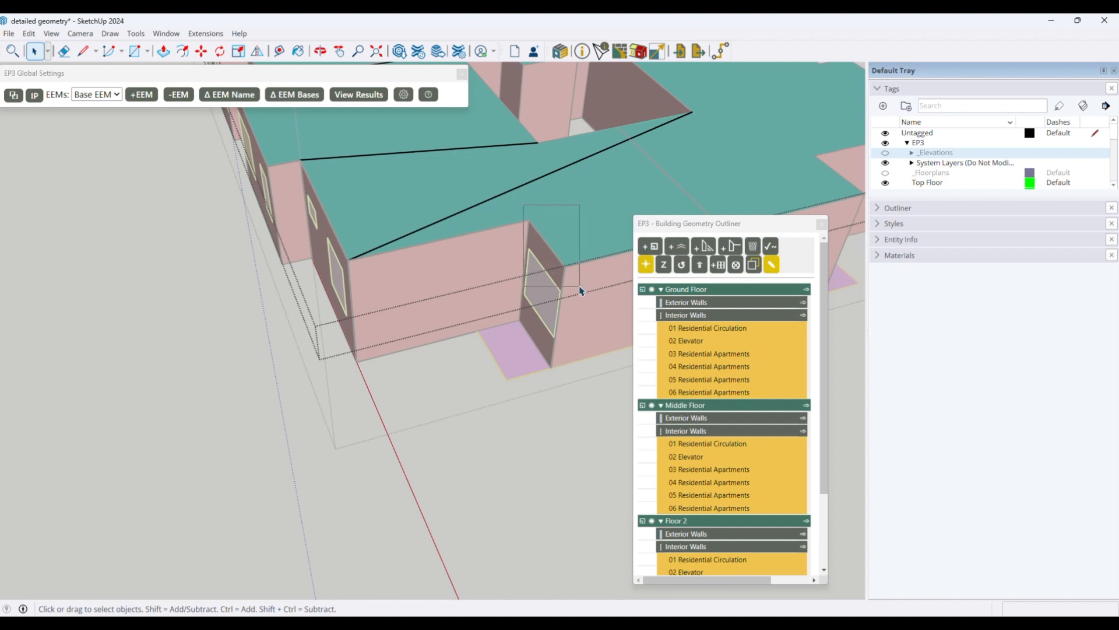
pyautogui.press('m')
pyautogui.click(561, 267)
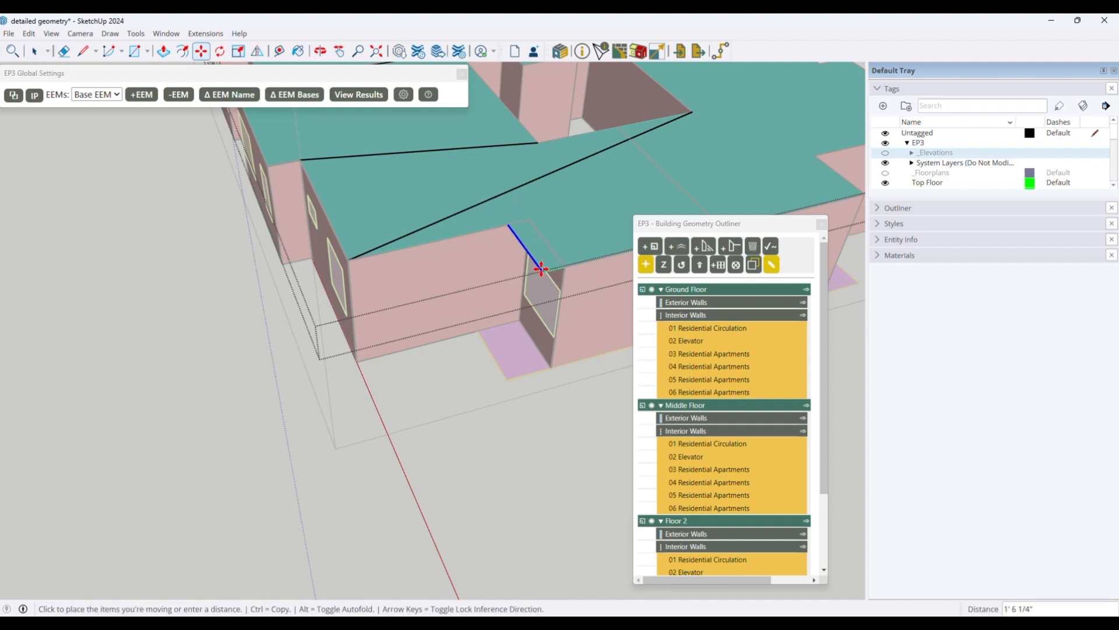
pyautogui.click(500, 379)
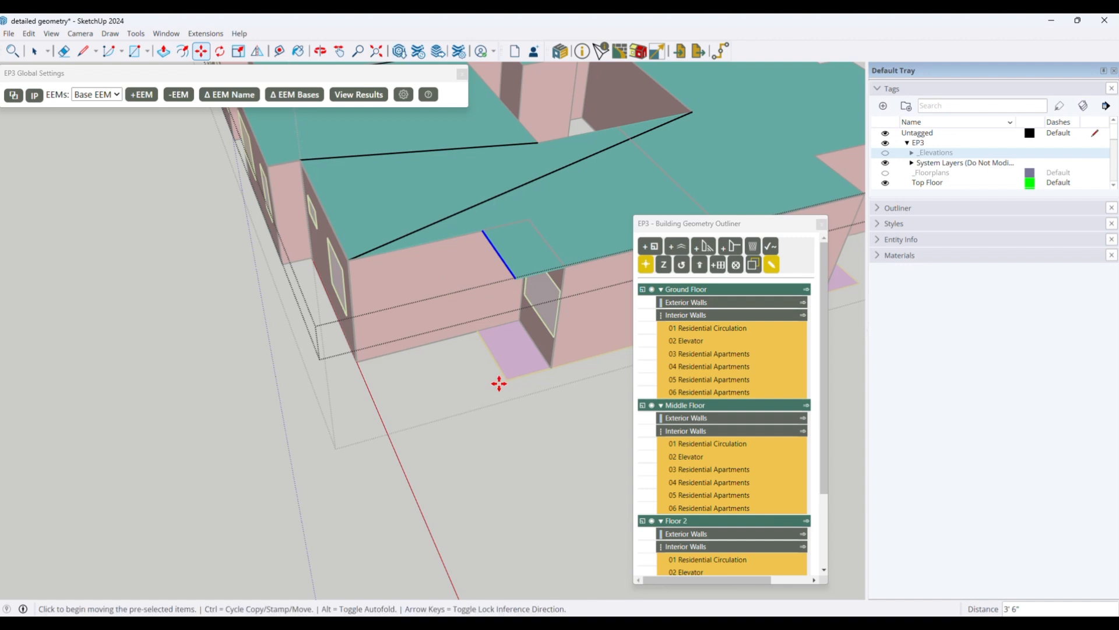
pyautogui.press('space')
# - Move the roof edge at the other recessed corner of the same side out to the extended floor outline
pyautogui.scroll(-5, 262, 361)
pyautogui.scroll(3, 550, 299)
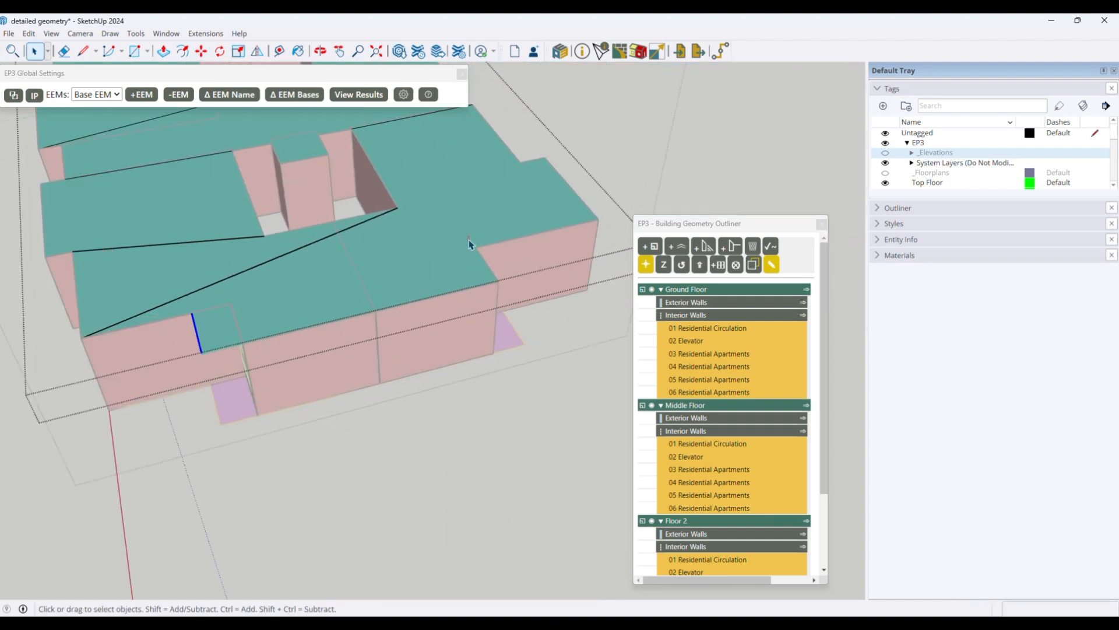
pyautogui.press('m')
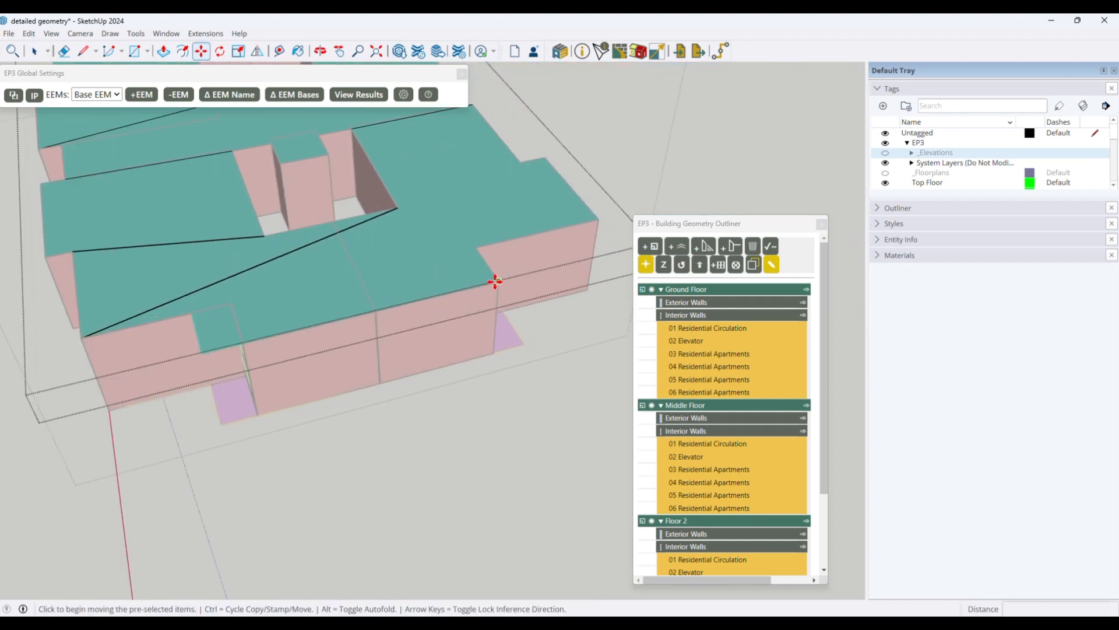
pyautogui.click(503, 280)
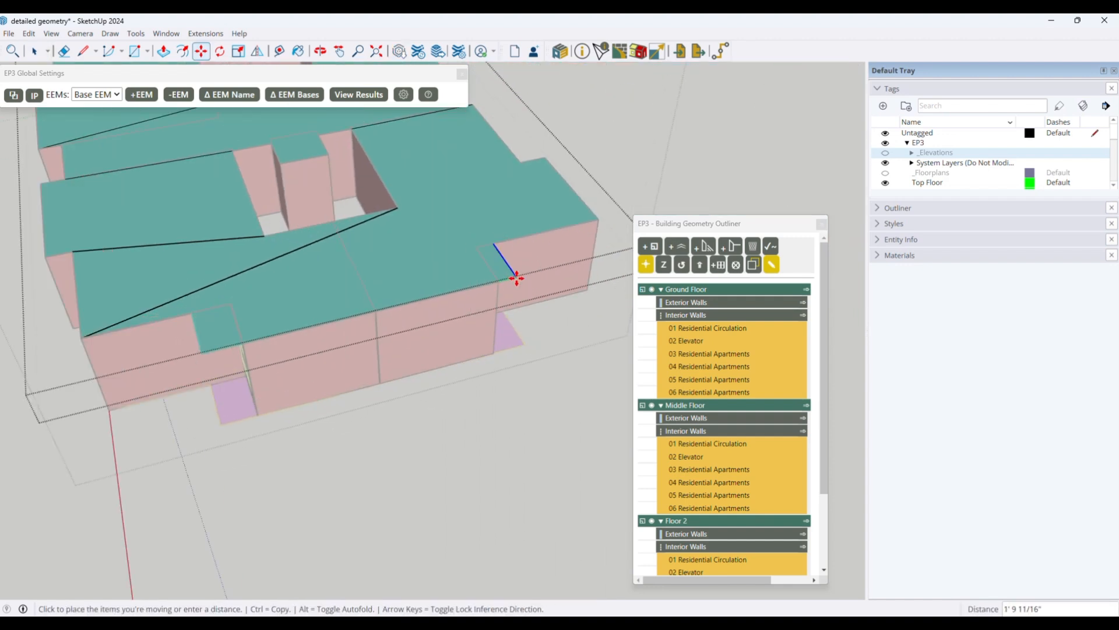
pyautogui.click(524, 345)
pyautogui.press('space')
# - On the opposite side of the building, move the roof edge above the windowed recess wall 3' 6" out to the floor outline
pyautogui.scroll(-3, 528, 394)
pyautogui.scroll(-2, 529, 397)
pyautogui.moveTo(343, 289); pyautogui.dragTo(411, 420, button='middle')
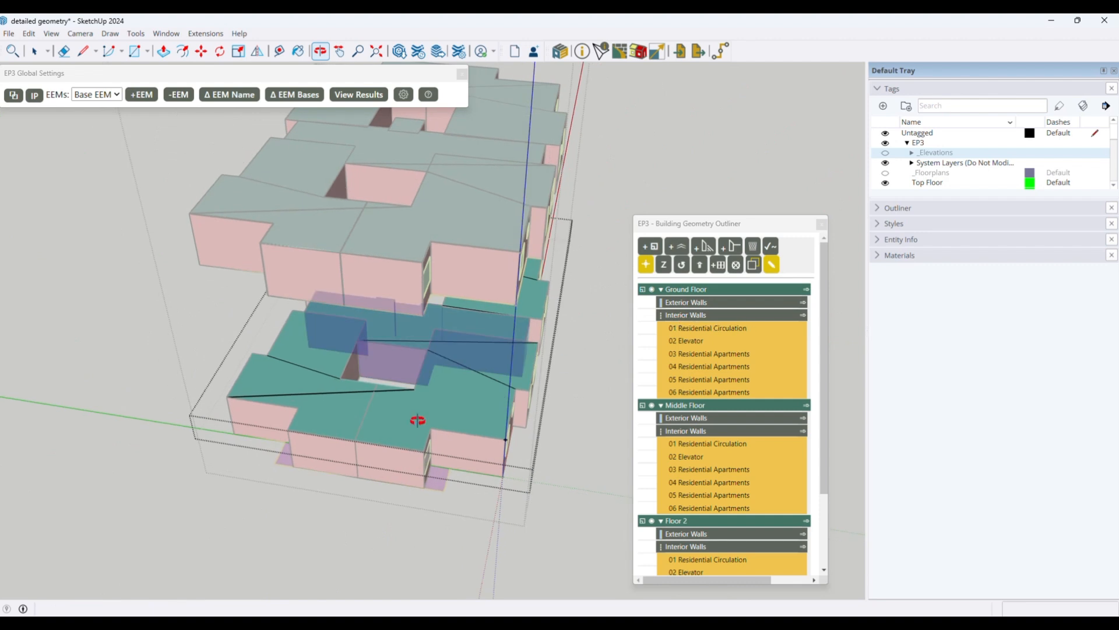
pyautogui.moveTo(282, 346); pyautogui.dragTo(367, 449, button='middle')
pyautogui.scroll(4, 368, 449)
pyautogui.press('space')
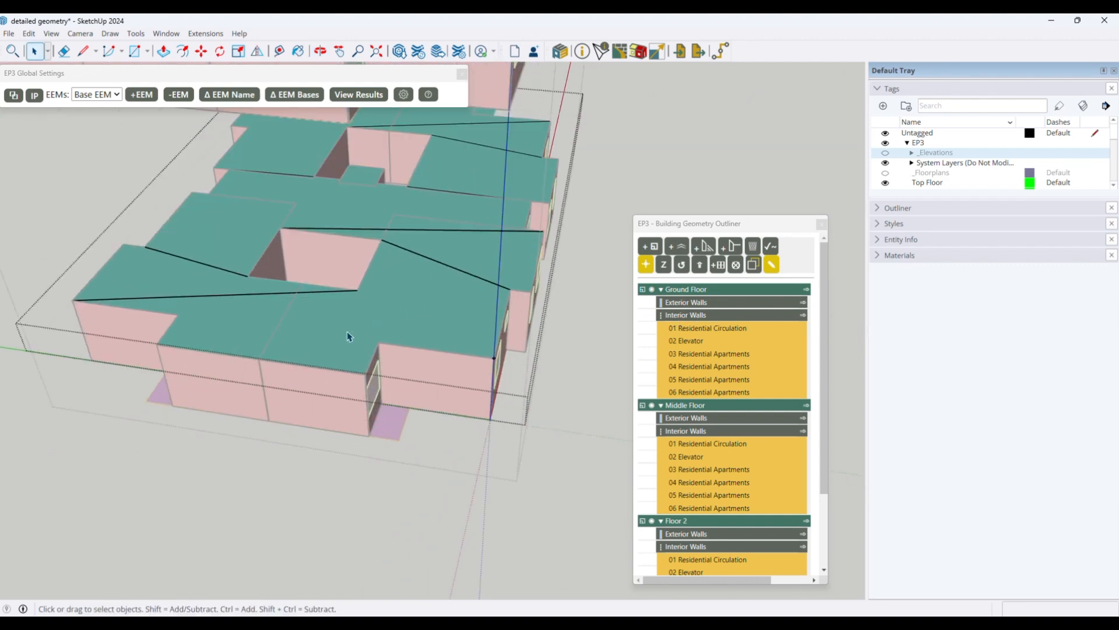
pyautogui.press('m')
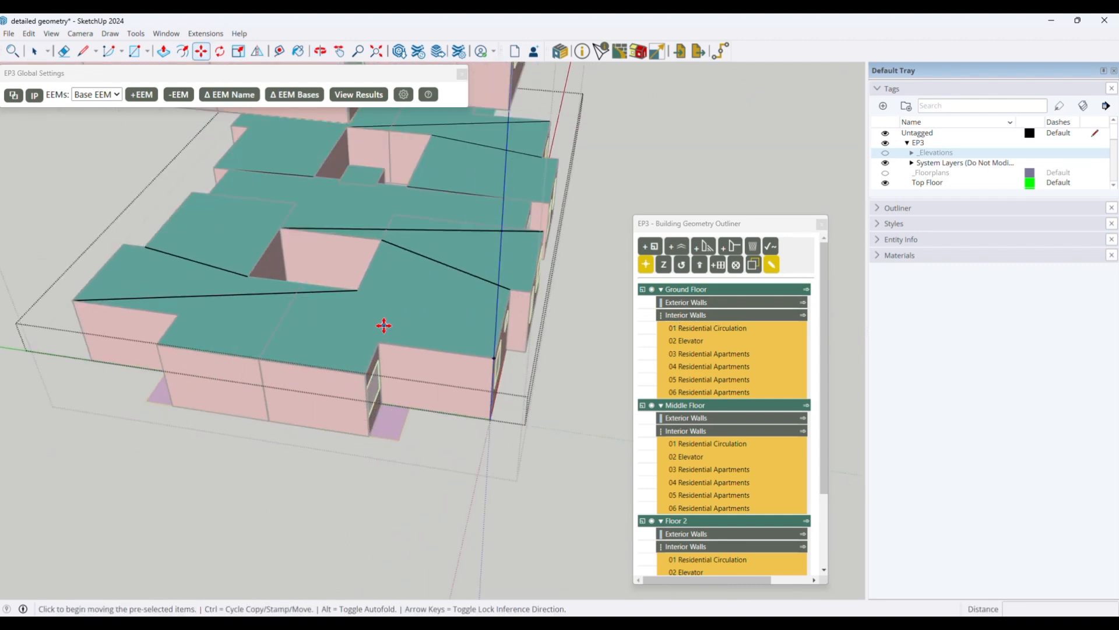
pyautogui.click(383, 374)
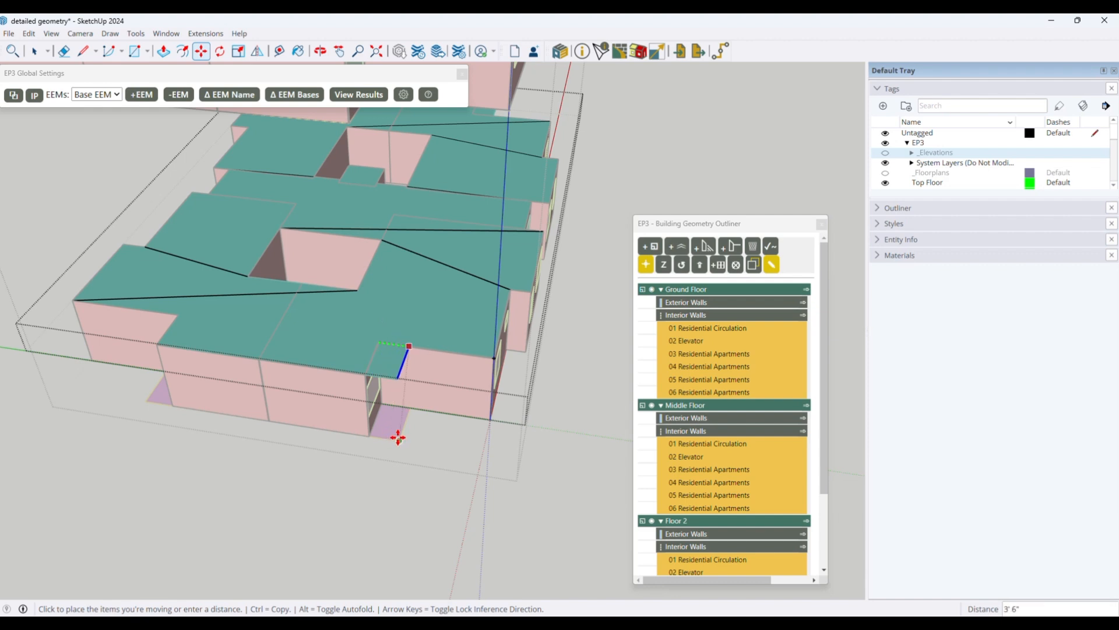
pyautogui.press('Escape')
pyautogui.press('space')
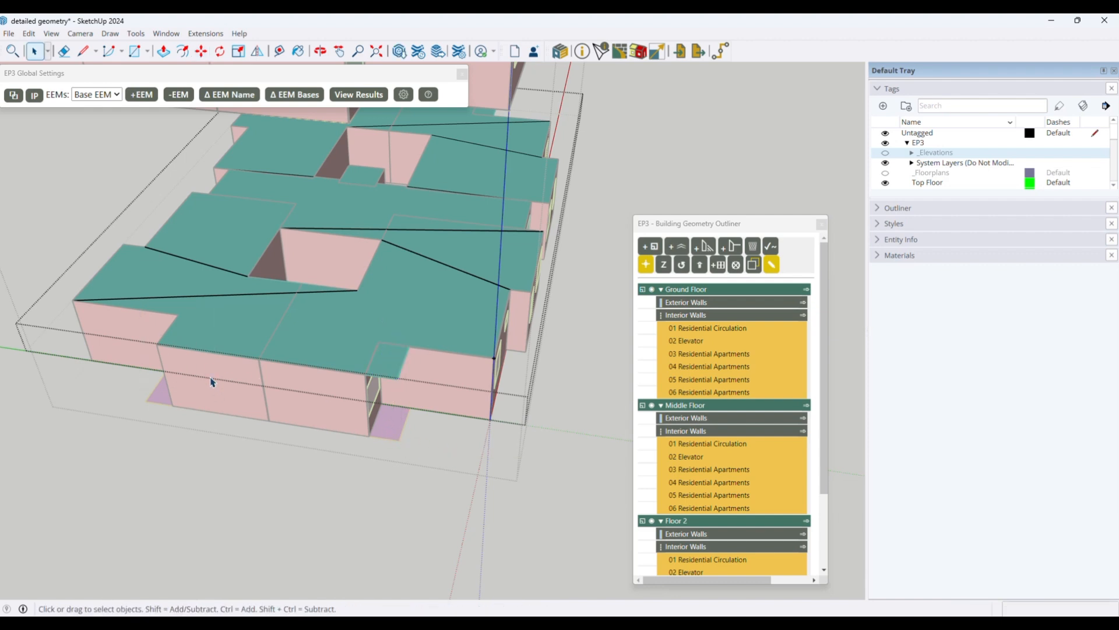
# - Move the roof edge at the last recessed corner out to the extended floor outline
pyautogui.press('m')
pyautogui.click(166, 315)
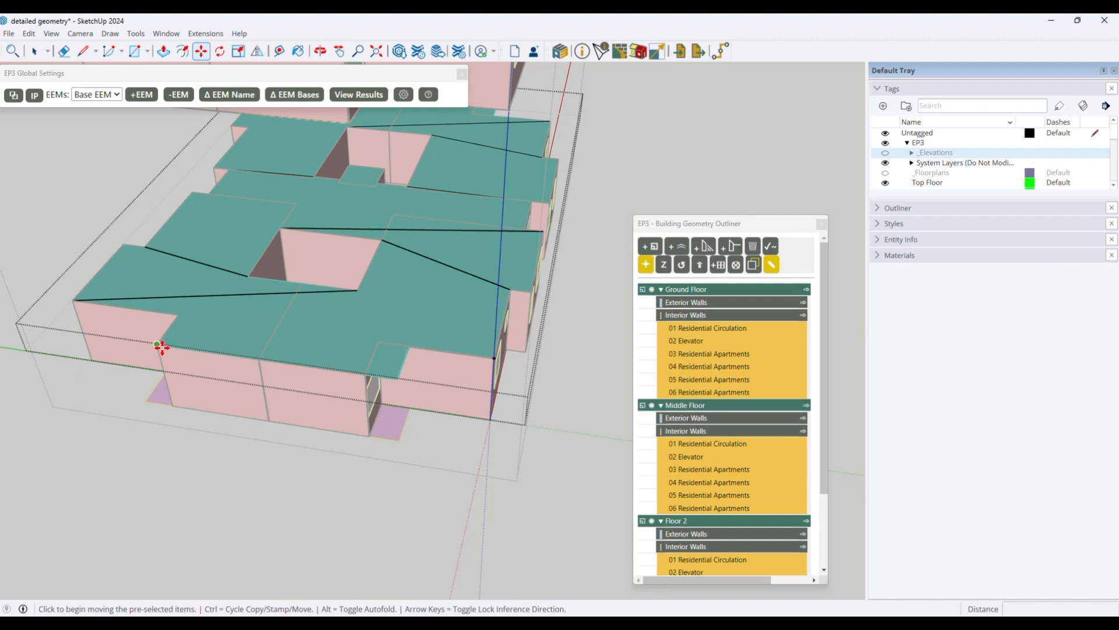
pyautogui.click(148, 401)
pyautogui.press('space')
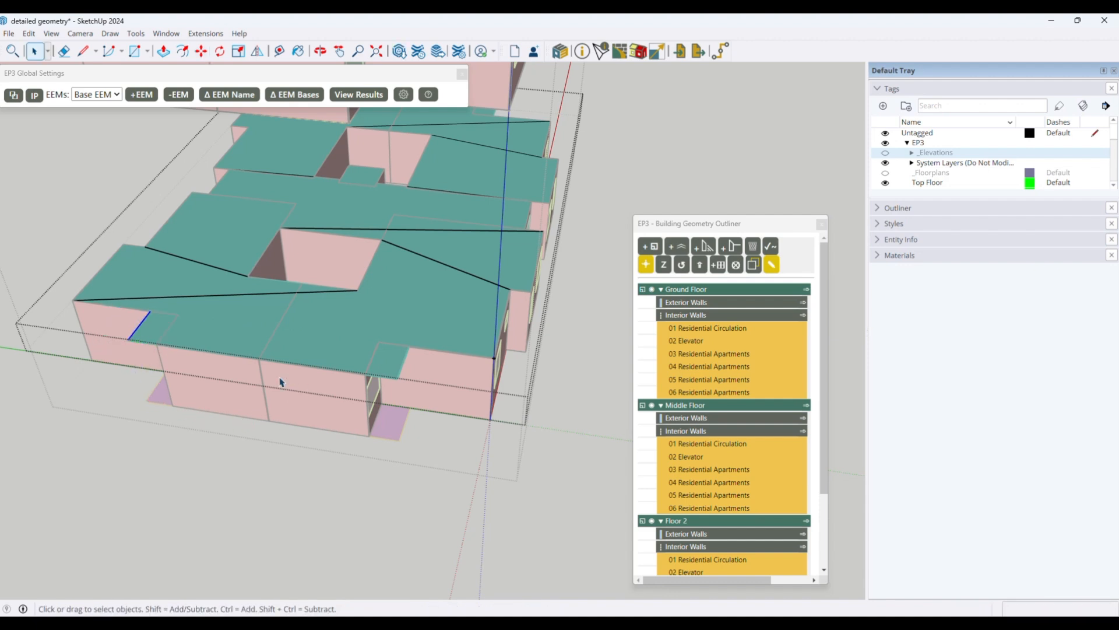
# - Finish editing the Ground Floor roof and decline deleting the roof faces that lie below other faces
pyautogui.scroll(-1, 281, 382)
pyautogui.scroll(-3, 366, 406)
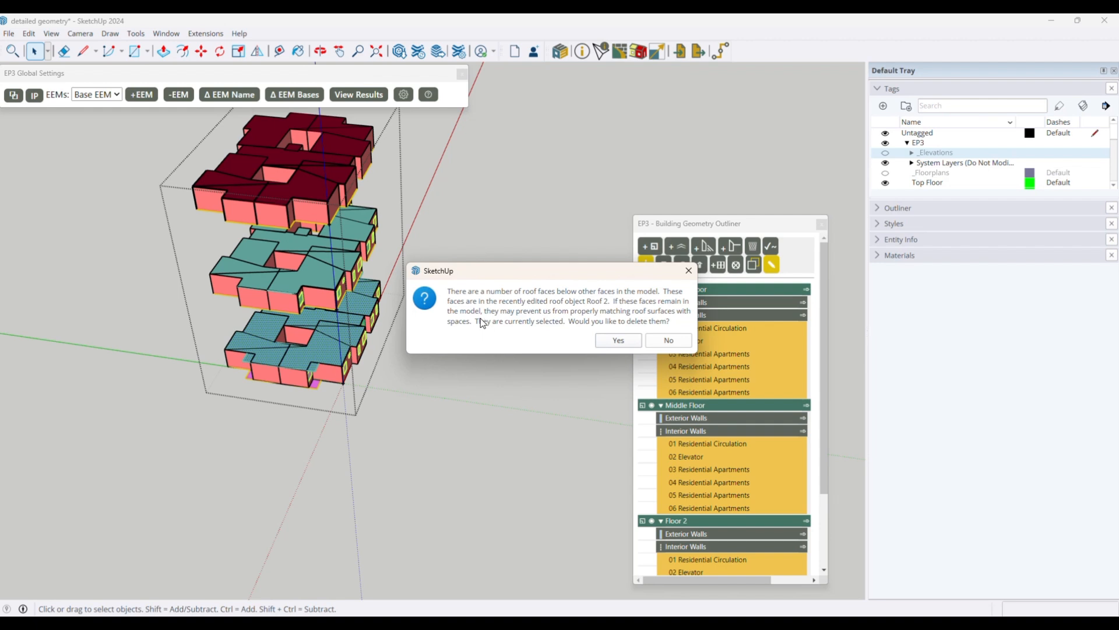
pyautogui.click(669, 340)
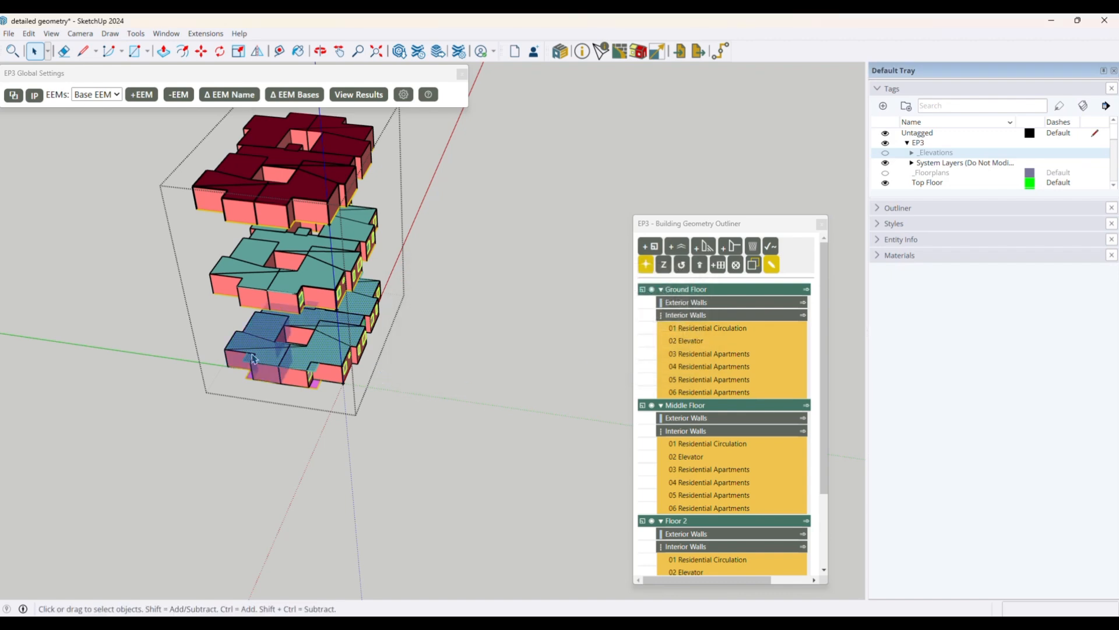
# - Open the Exterior Walls of the Ground Floor for editing near the windowed recessed corner
pyautogui.scroll(3, 286, 353)
pyautogui.scroll(1, 290, 353)
pyautogui.click(455, 434)
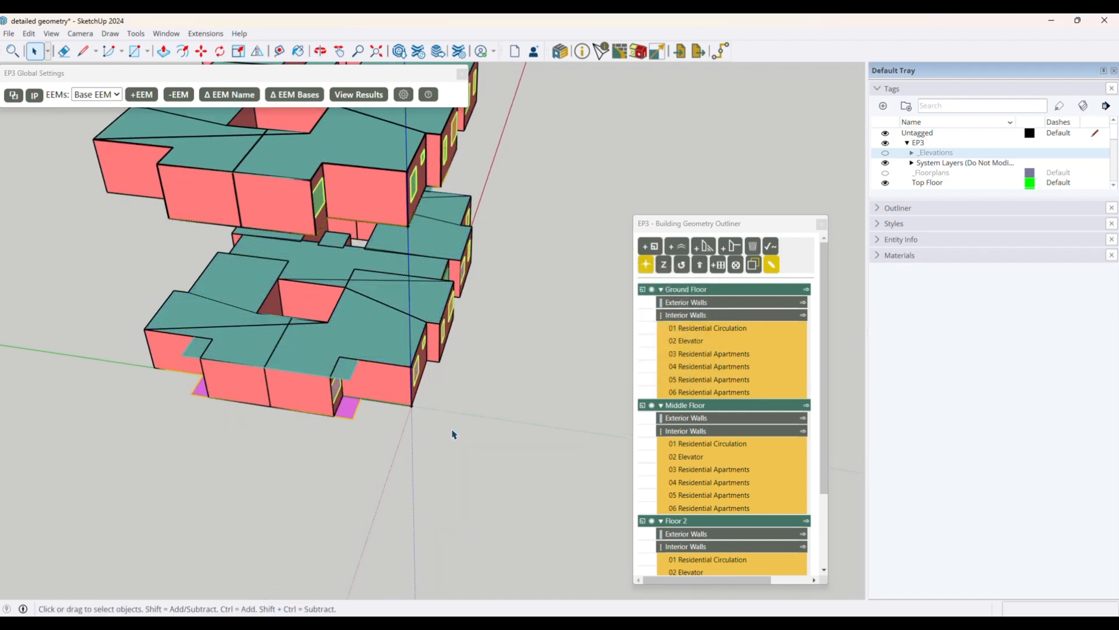
pyautogui.click(325, 388)
pyautogui.scroll(2, 363, 399)
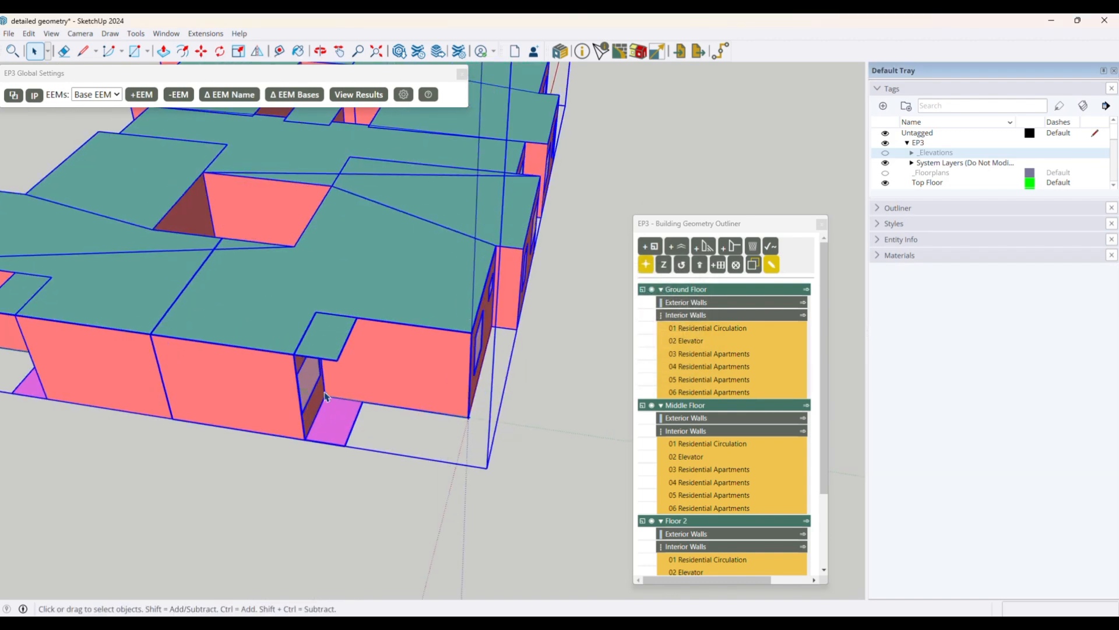
pyautogui.doubleClick(313, 411)
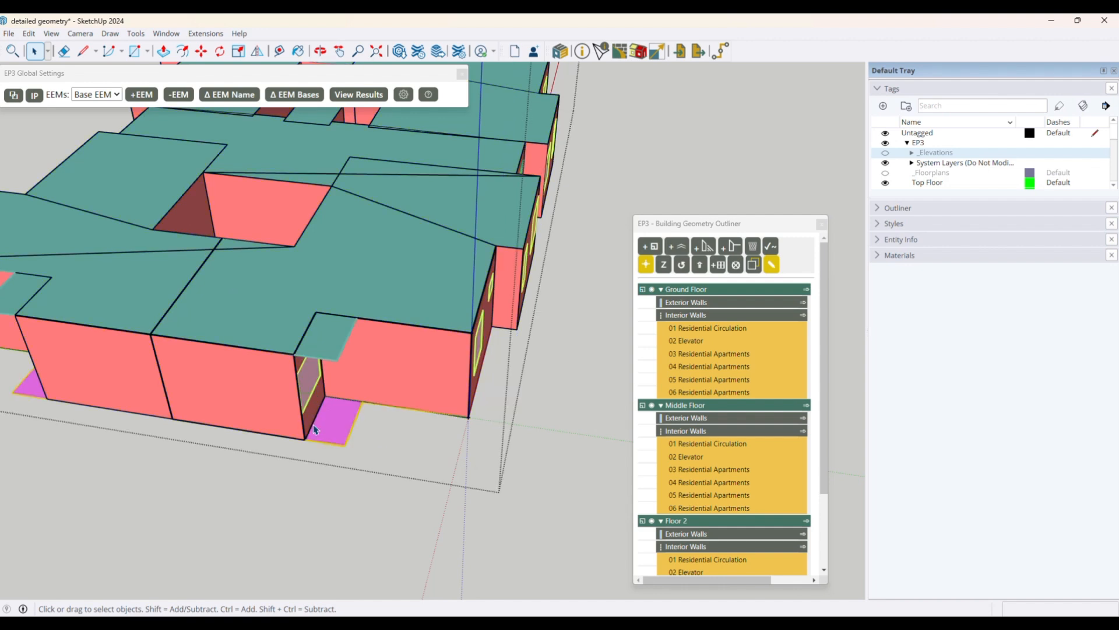
pyautogui.click(422, 417)
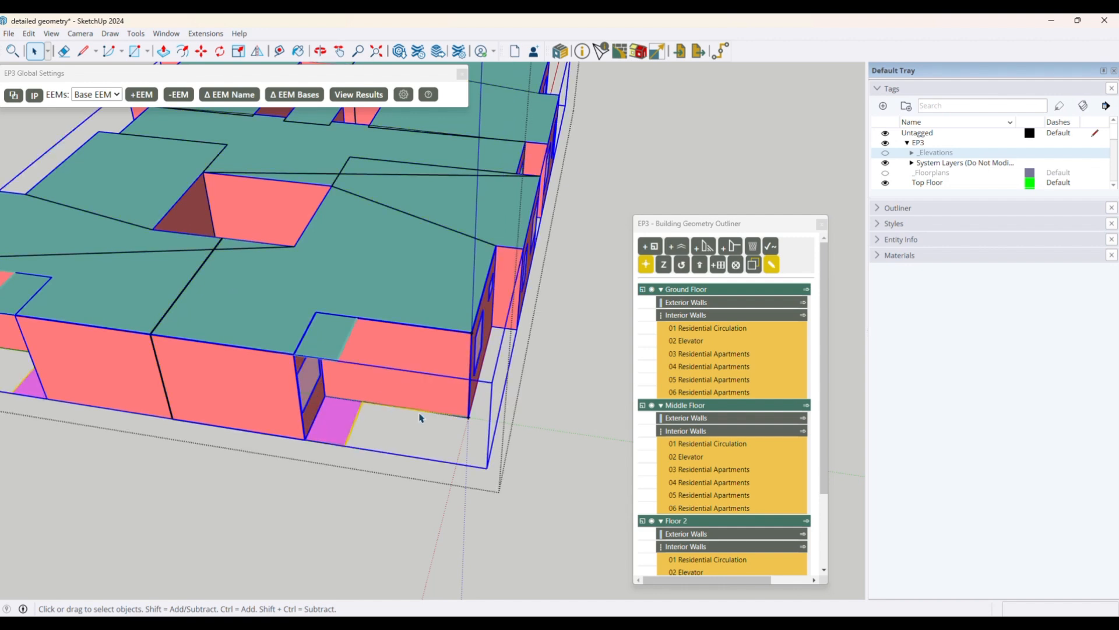
pyautogui.click(803, 302)
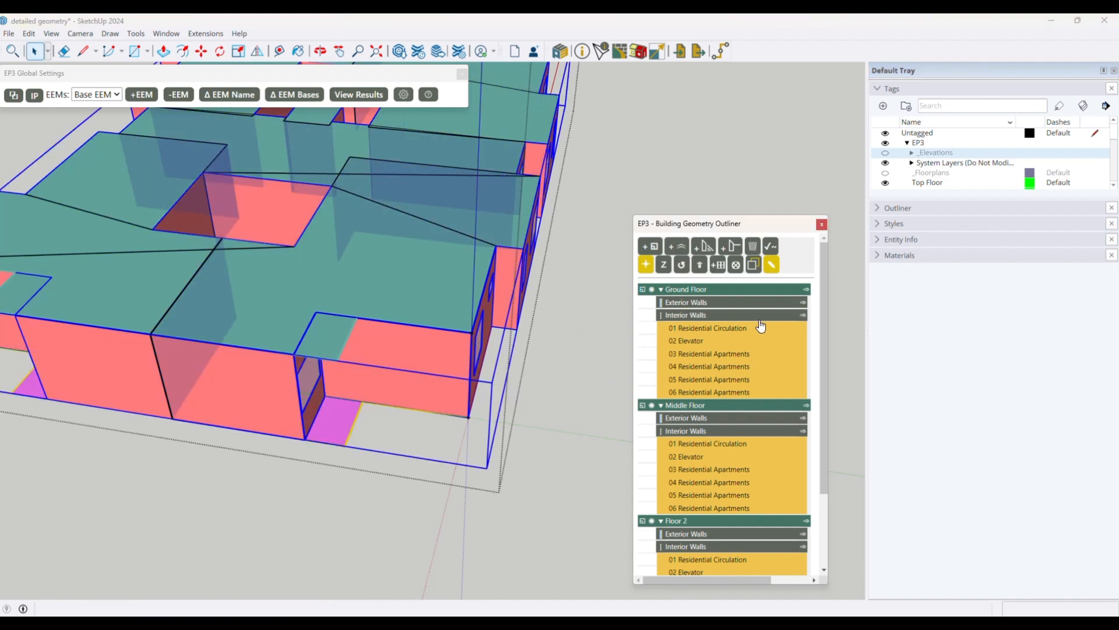
pyautogui.click(803, 304)
# - Try moving the windowed recess wall 3' 6" out to the extended floor outline, and leave the exterior walls
pyautogui.click(314, 409)
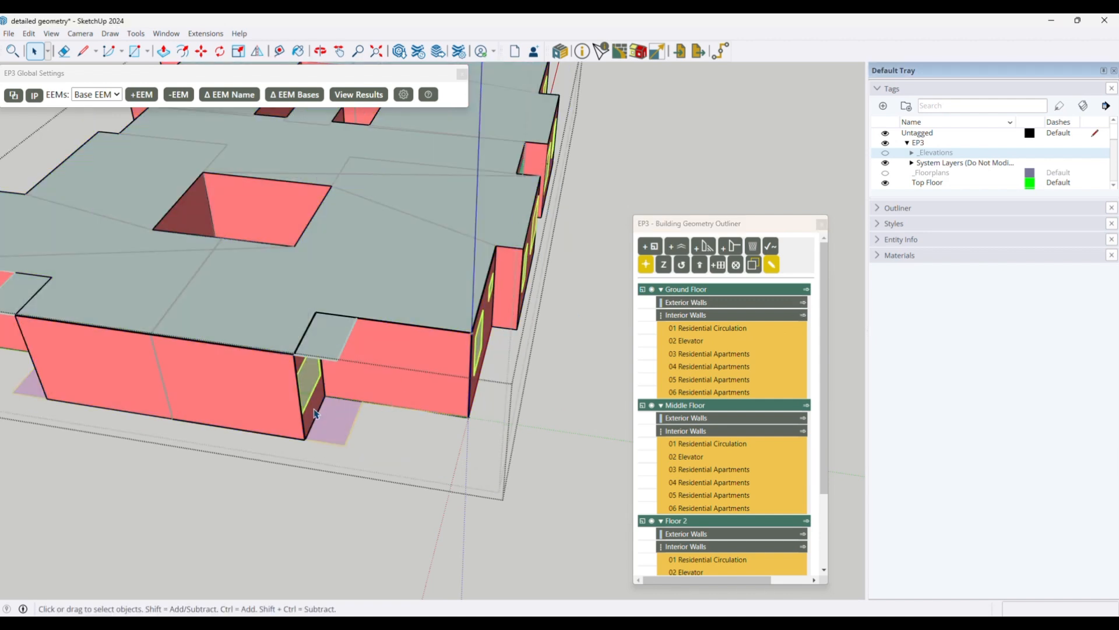
pyautogui.press('m')
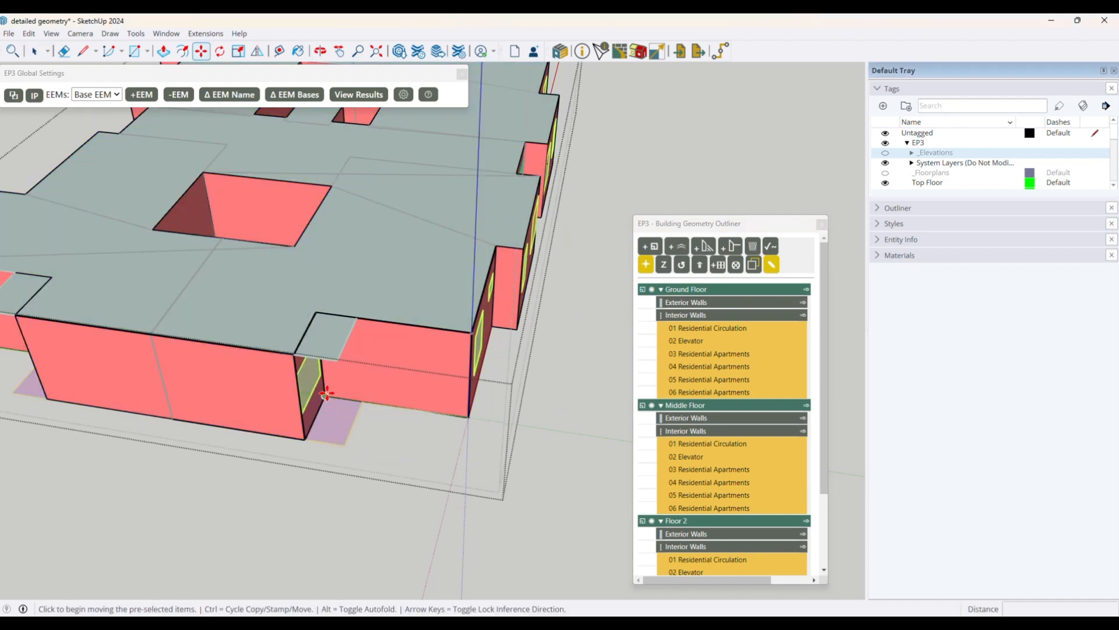
pyautogui.click(324, 400)
pyautogui.click(363, 401)
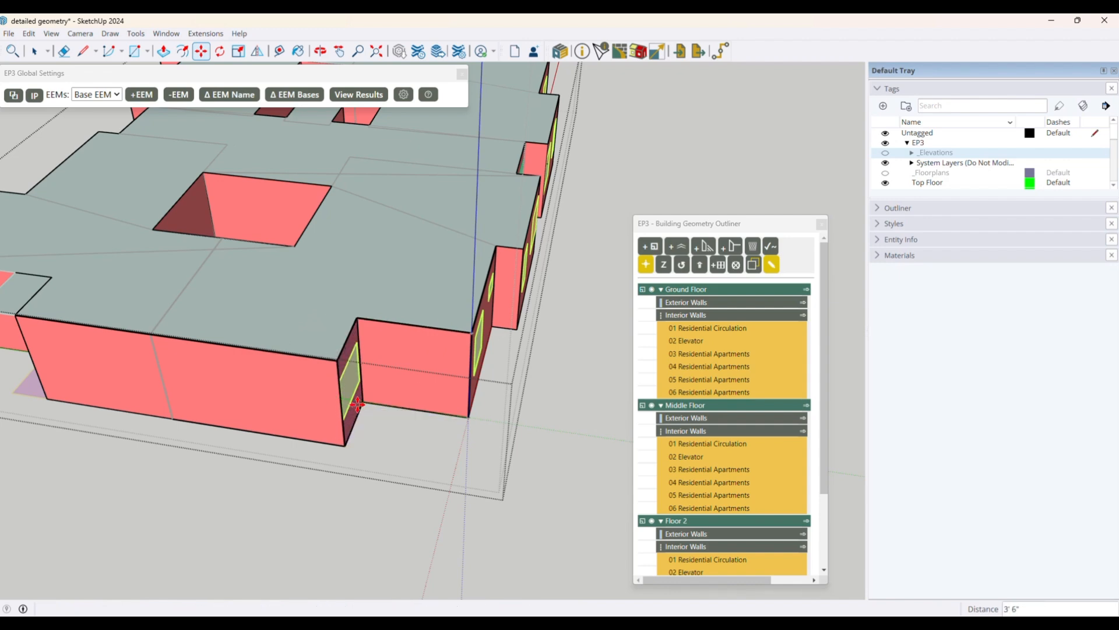
pyautogui.press('space')
pyautogui.scroll(-3, 448, 385)
pyautogui.moveTo(448, 418); pyautogui.dragTo(215, 363, button='middle')
pyautogui.scroll(-3, 387, 442)
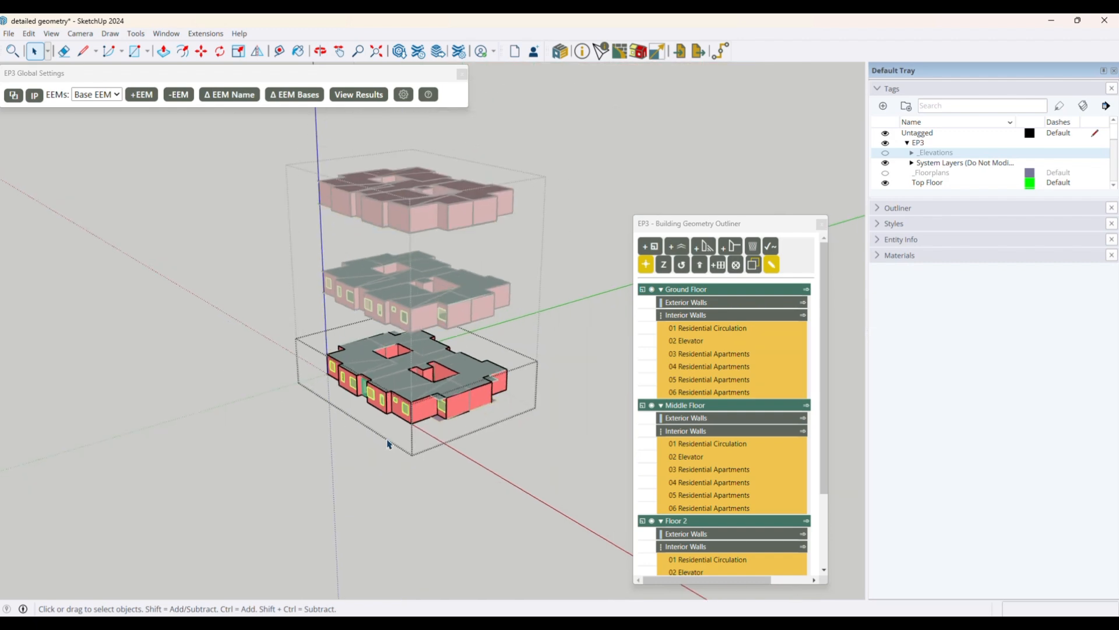
pyautogui.scroll(4, 450, 430)
pyautogui.scroll(-3, 415, 394)
pyautogui.click(470, 392)
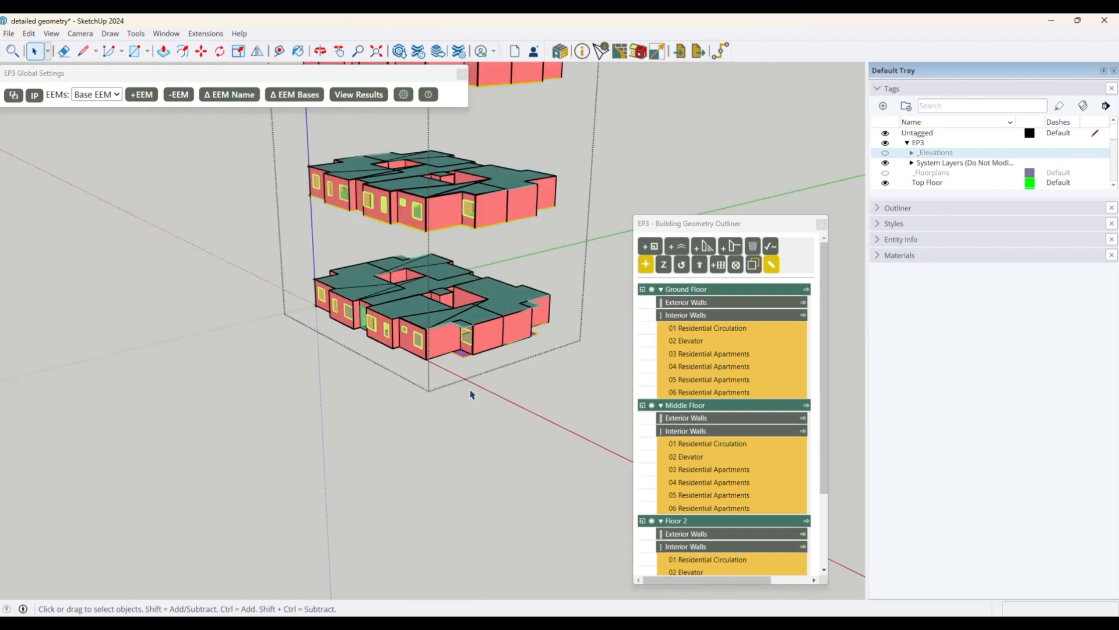
# - Select the Ground Floor, open its object information and regenerate the exterior walls for this floor only
pyautogui.click(683, 290)
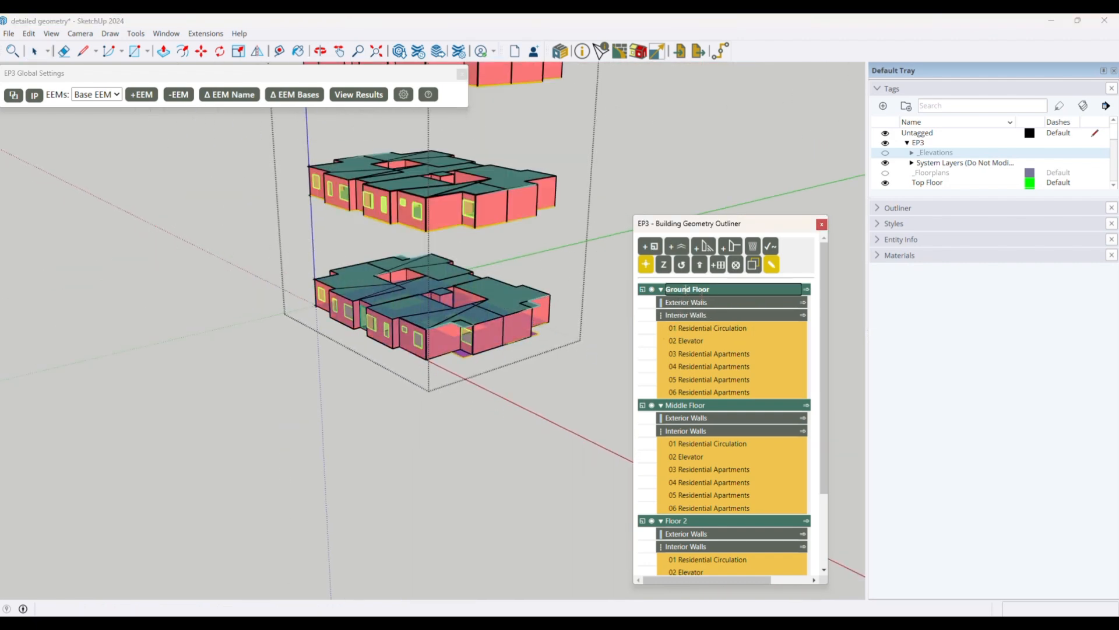
pyautogui.click(601, 52)
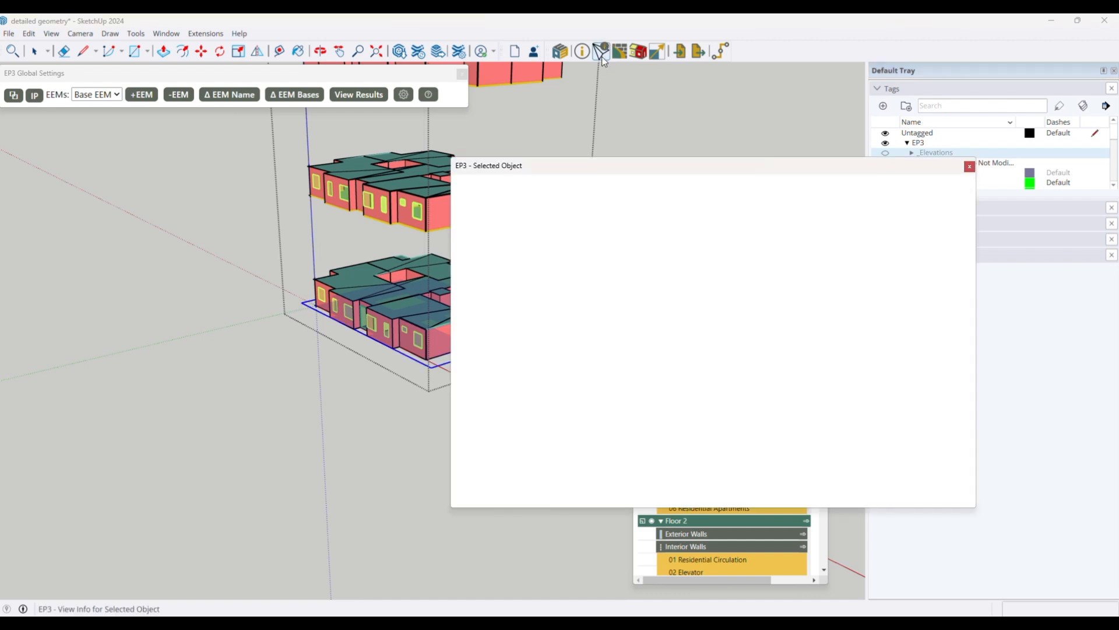
pyautogui.moveTo(576, 173); pyautogui.dragTo(765, 172)
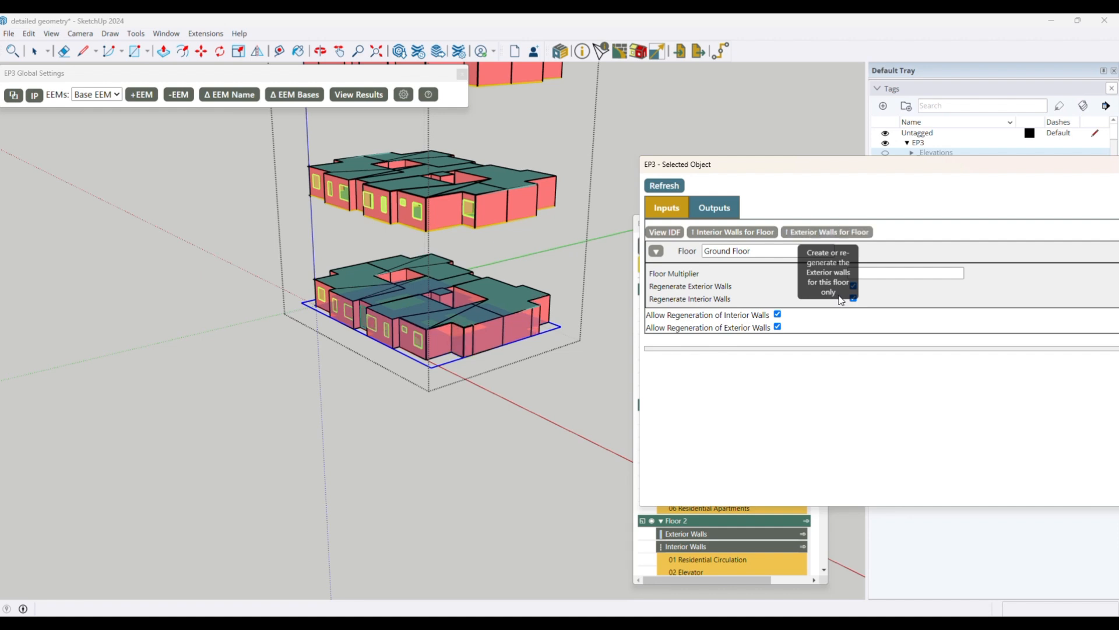
pyautogui.press('space')
# - Select the Ground Floor's exterior walls and examine their windows and the walls at the extended corners
pyautogui.click(487, 336)
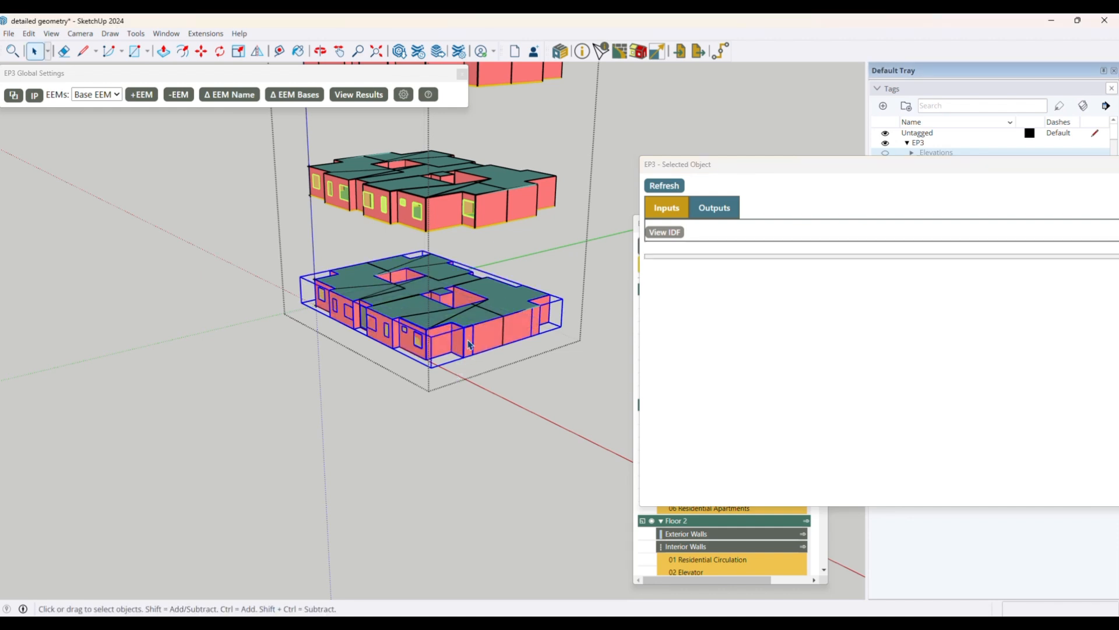
pyautogui.scroll(4, 471, 345)
pyautogui.scroll(-2, 368, 354)
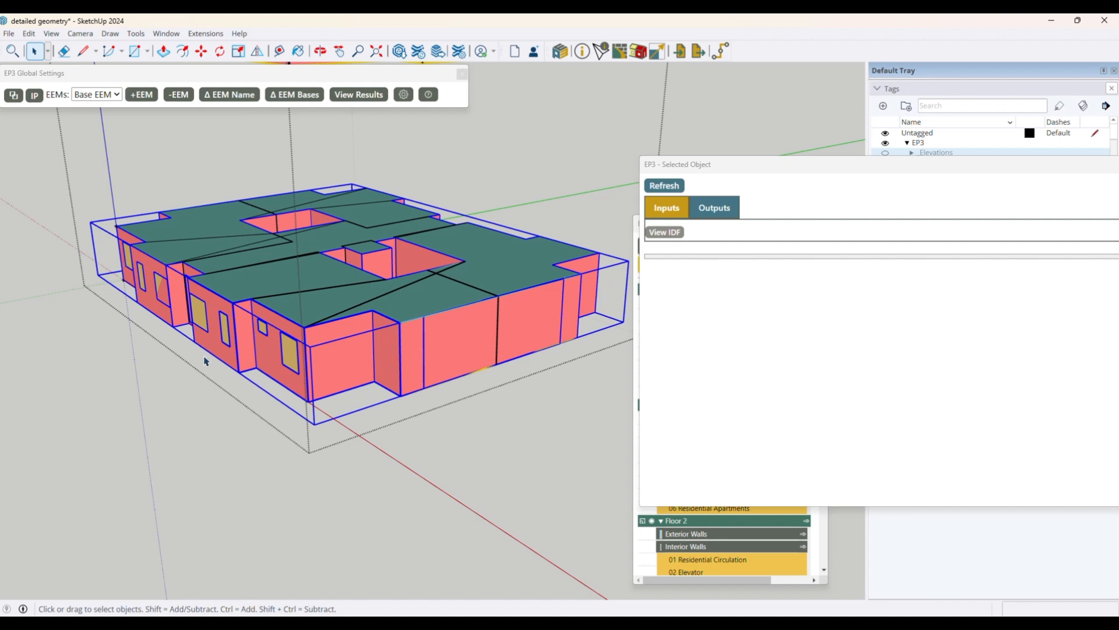
# - Open the Ground Floor's exterior walls for editing and erase the leftover vertical edges on the extended side wall
pyautogui.moveTo(205, 354); pyautogui.dragTo(445, 384, button='middle')
pyautogui.doubleClick(480, 389)
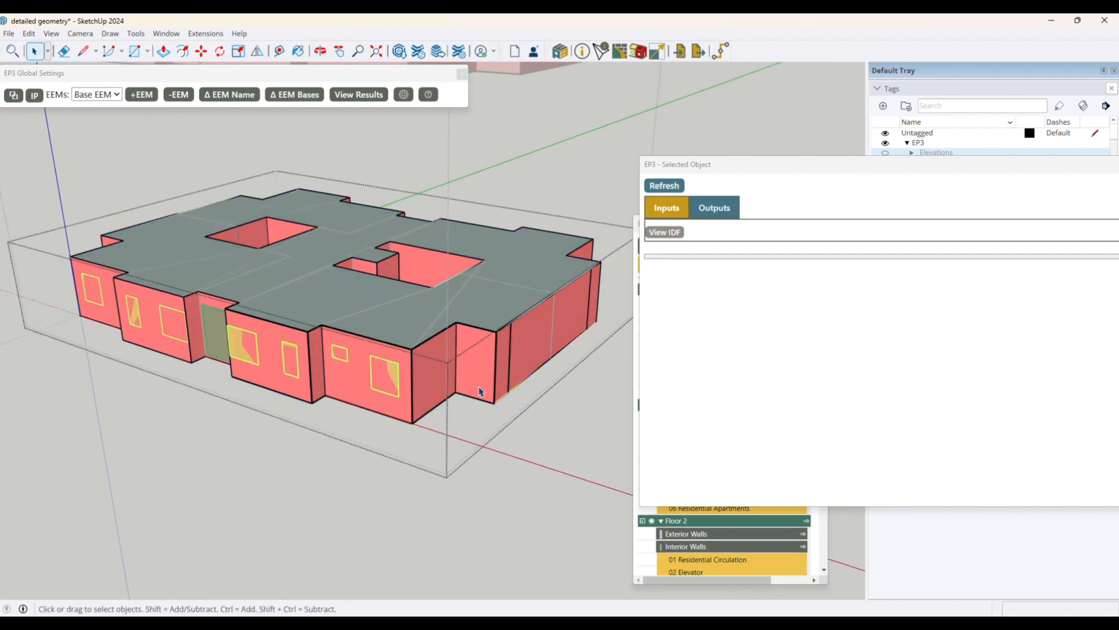
pyautogui.click(516, 375)
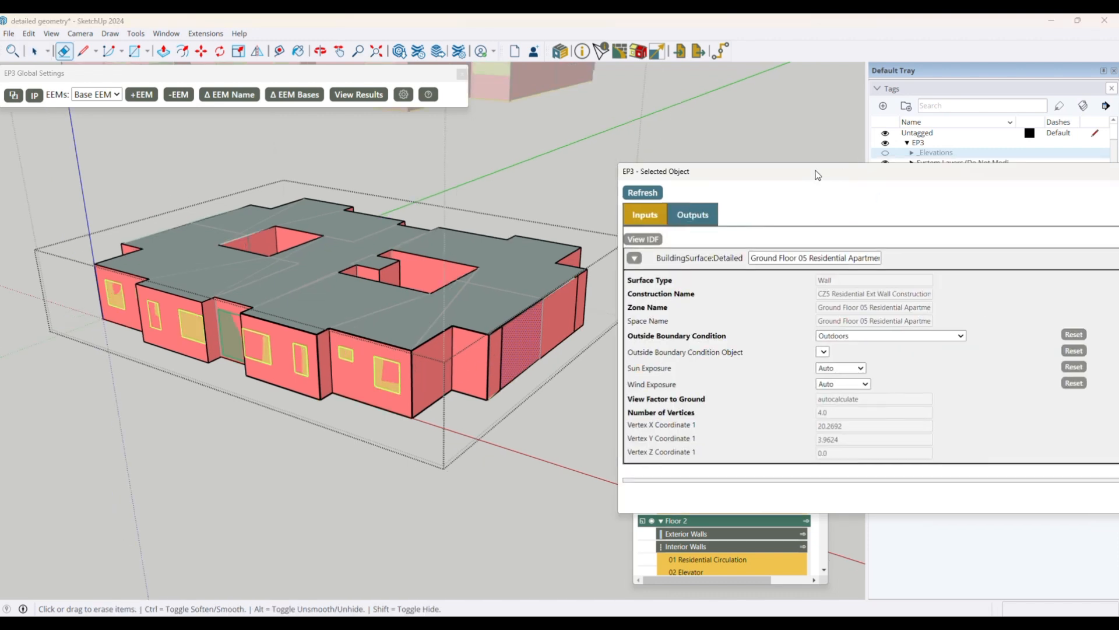
pyautogui.moveTo(818, 175); pyautogui.dragTo(464, 196)
pyautogui.click(786, 192)
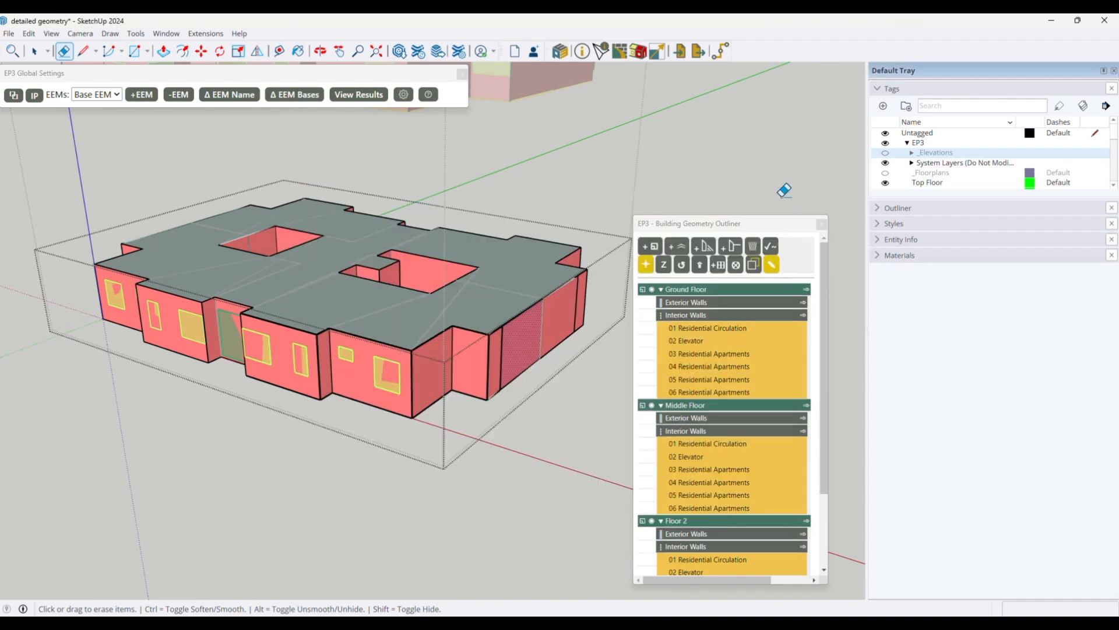
pyautogui.click(502, 361)
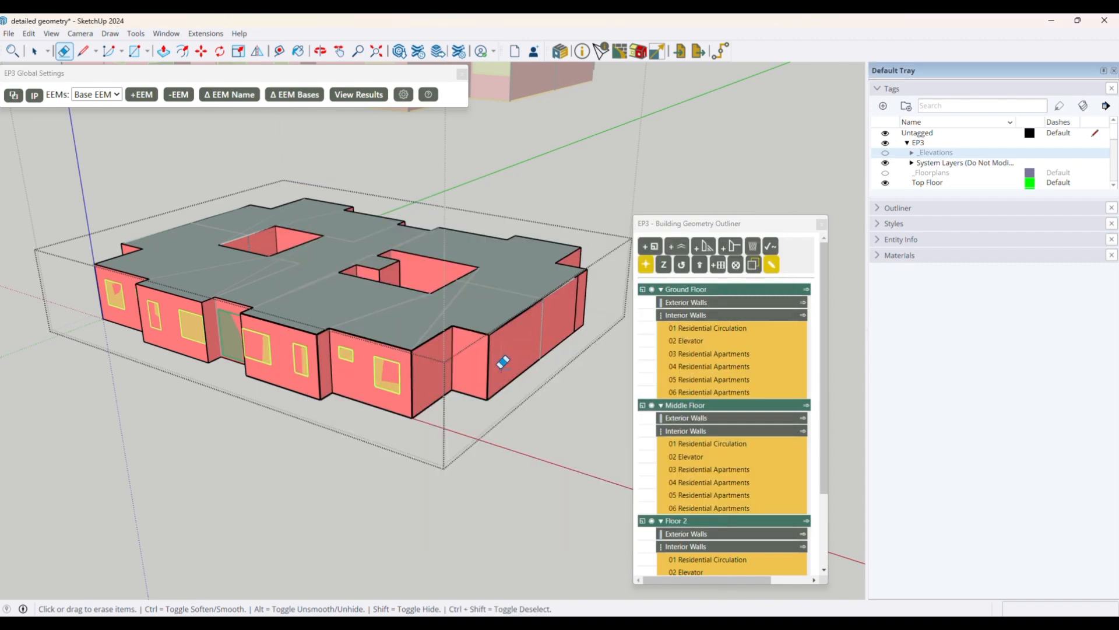
pyautogui.click(576, 297)
pyautogui.press('space')
# - Show the Elevations tag and snap the elevations to the Ground Floor's recessed corner wall face
pyautogui.scroll(-4, 525, 352)
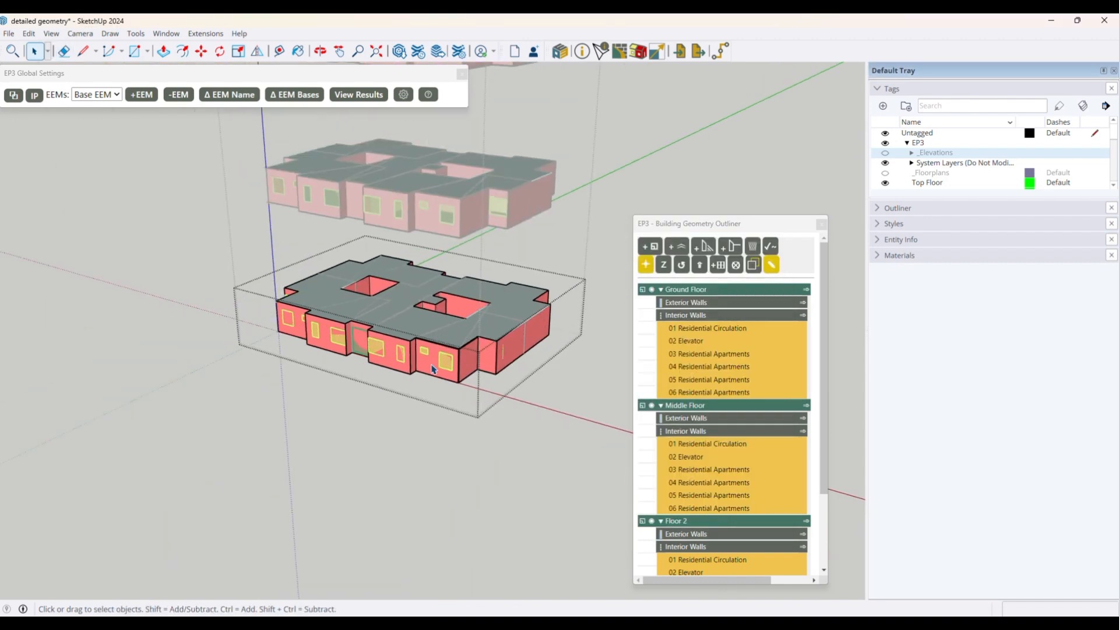
pyautogui.scroll(4, 443, 365)
pyautogui.click(452, 369)
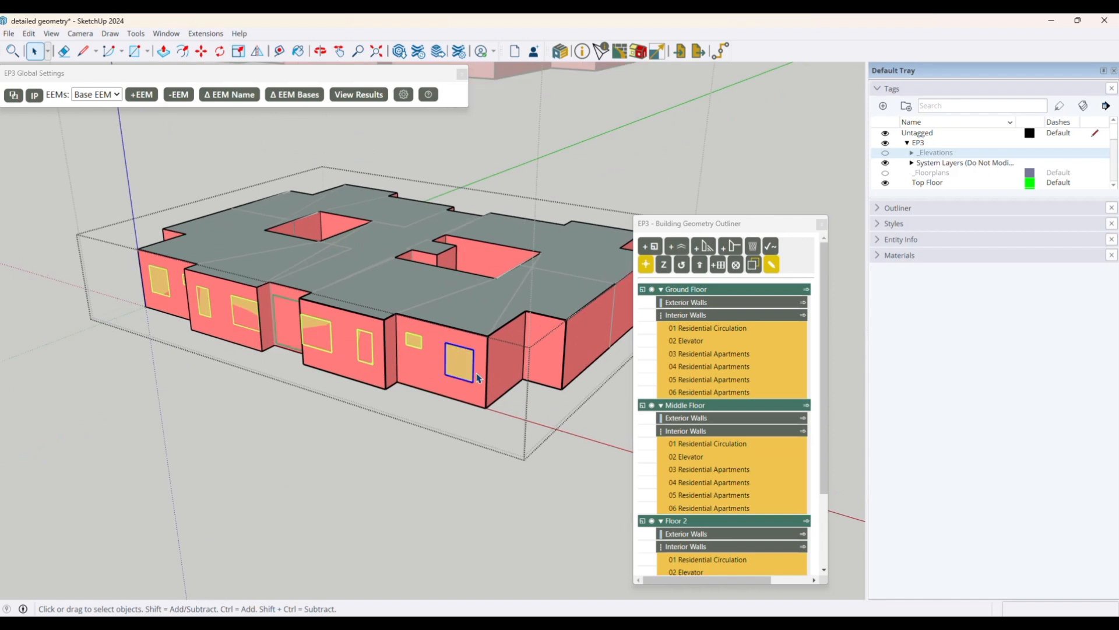
pyautogui.click(885, 153)
pyautogui.click(553, 339)
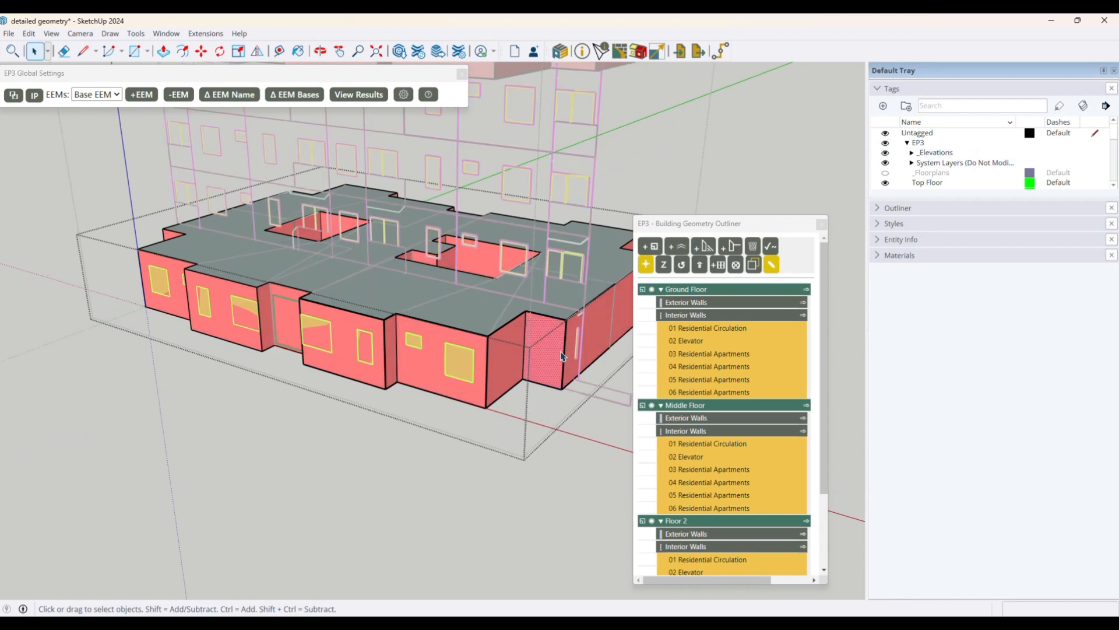
pyautogui.scroll(3, 546, 358)
pyautogui.rightClick(544, 330)
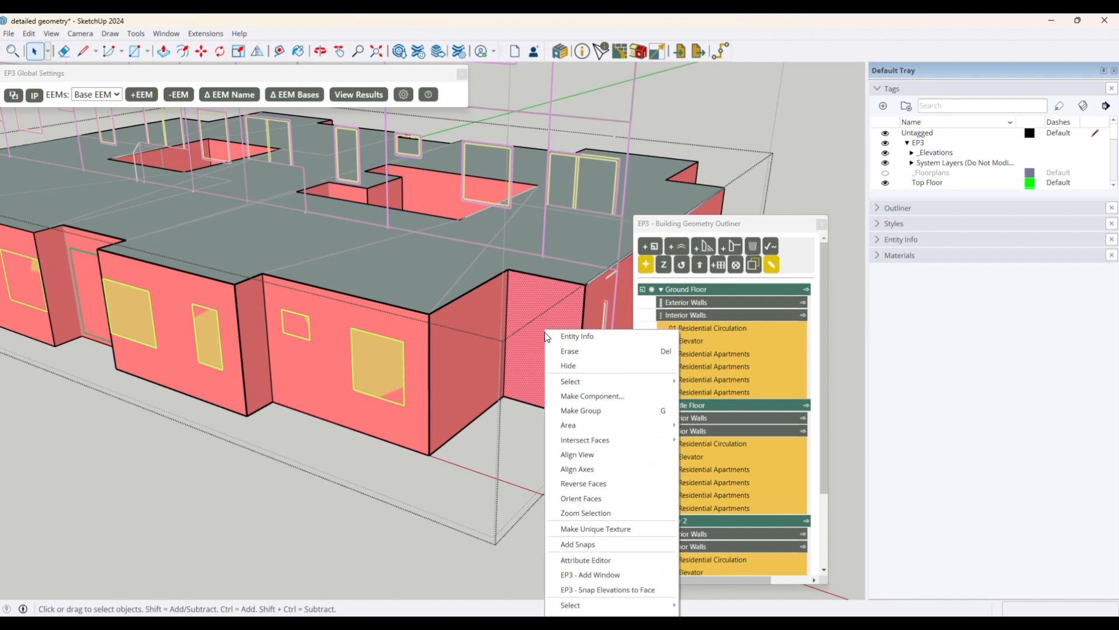
pyautogui.click(608, 590)
# - Copy the large window beside the corner onto the recessed wall and align its lower corner with the elevation's window outline
pyautogui.click(369, 385)
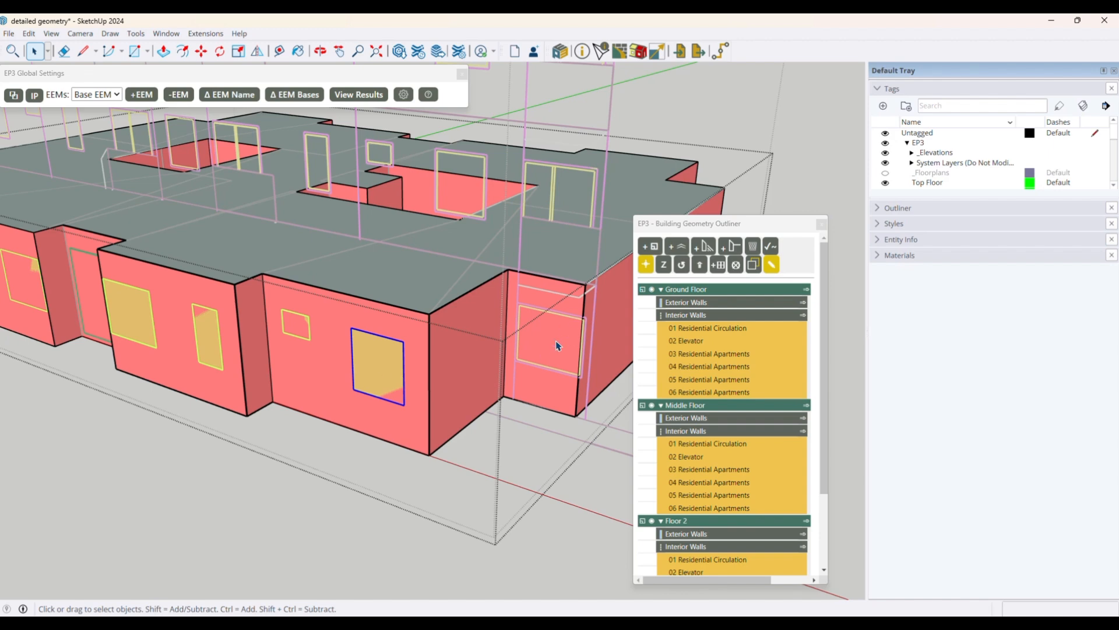
pyautogui.hotkey('ctrl', 'v')
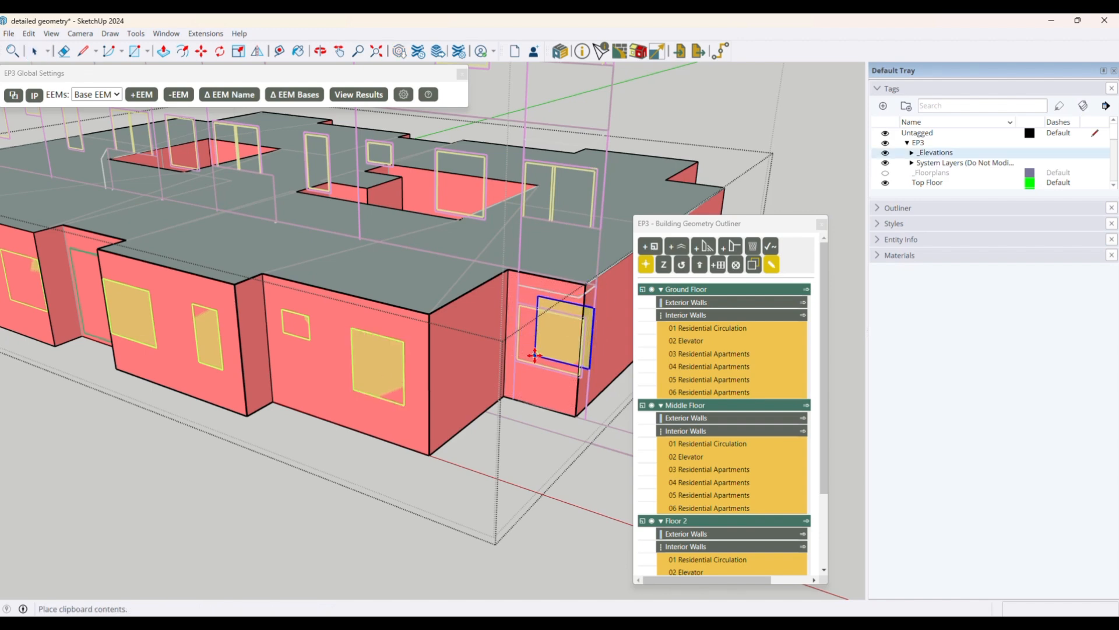
pyautogui.click(517, 348)
pyautogui.scroll(8, 527, 350)
pyautogui.click(516, 398)
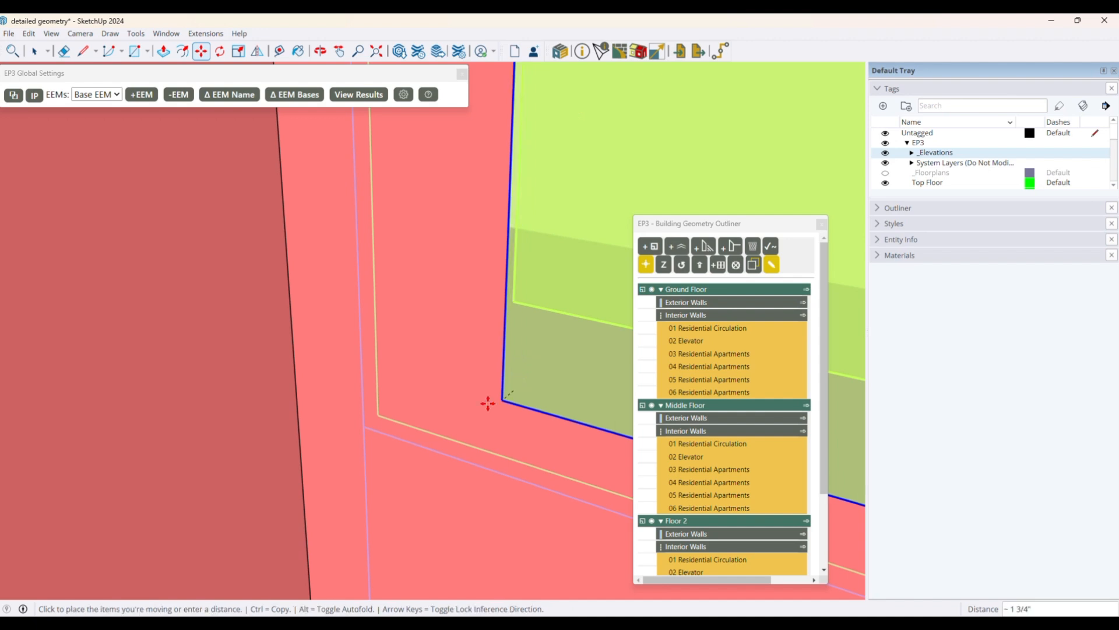
pyautogui.click(366, 430)
pyautogui.scroll(-2, 334, 403)
pyautogui.scroll(-3, 334, 404)
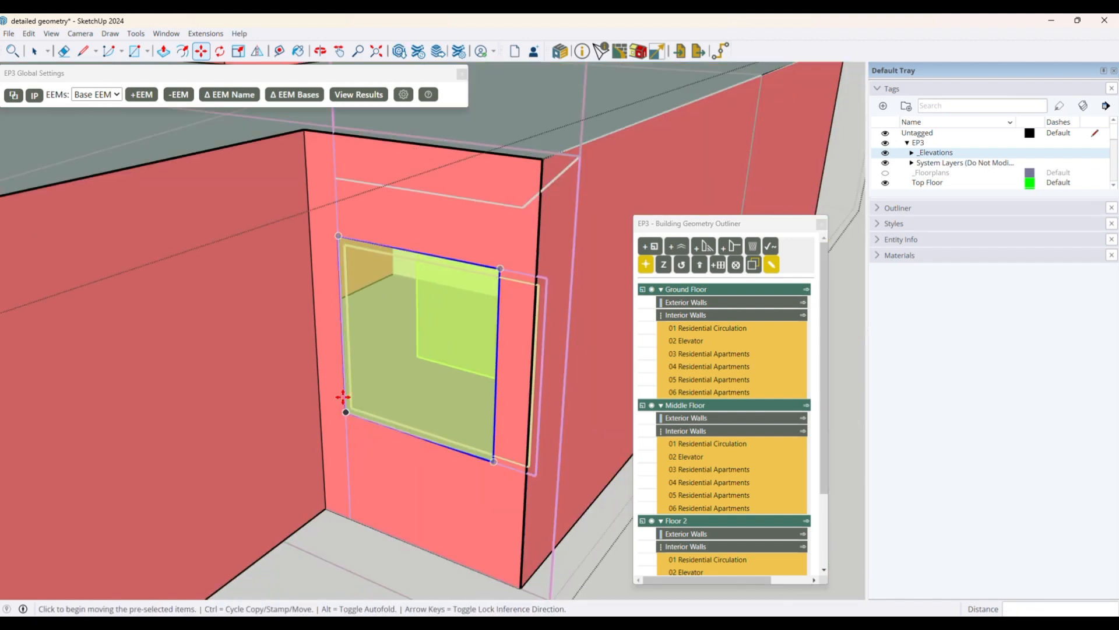
# - Scale the copied window's width by 1.25 to match the elevation outline, shift it within the wall, and leave the exterior walls
pyautogui.press('s')
pyautogui.click(500, 370)
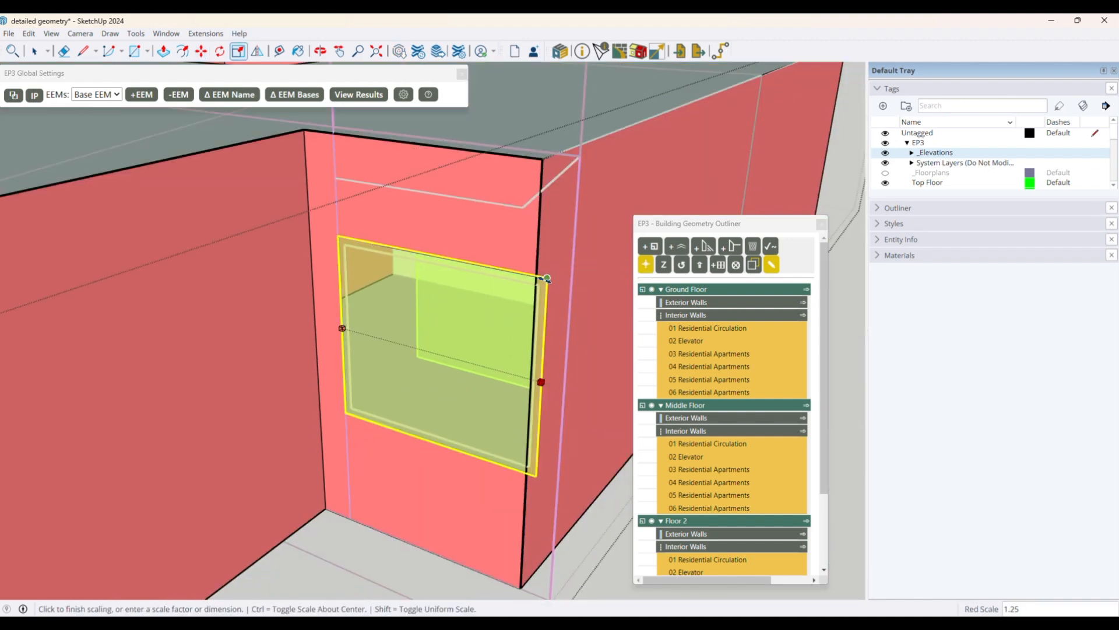
pyautogui.click(547, 276)
pyautogui.press('m')
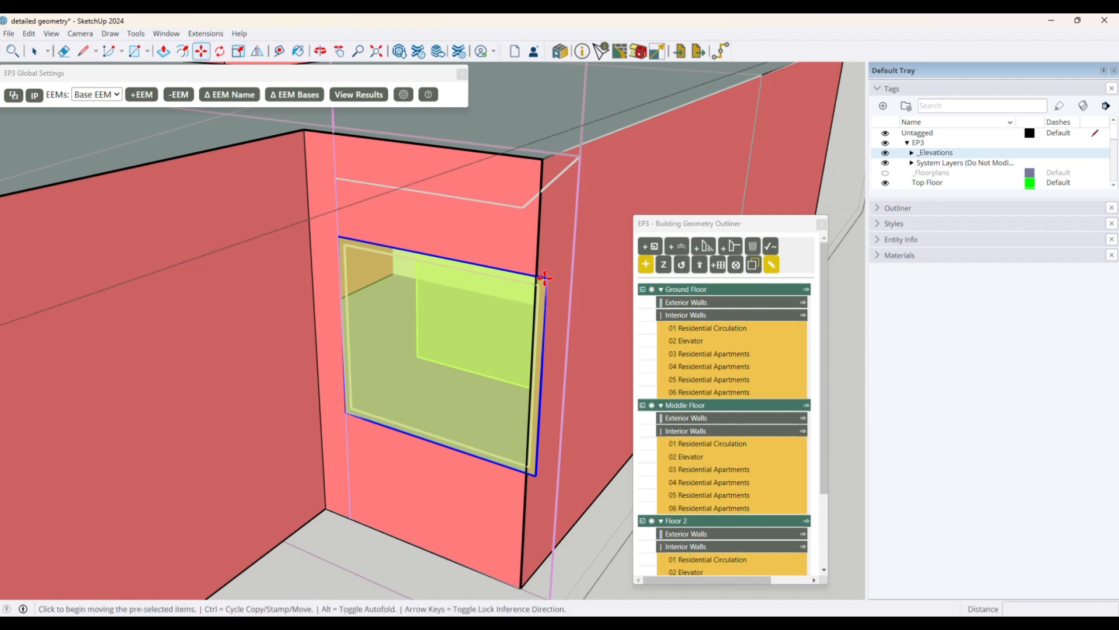
pyautogui.click(546, 278)
pyautogui.click(531, 275)
pyautogui.press('space')
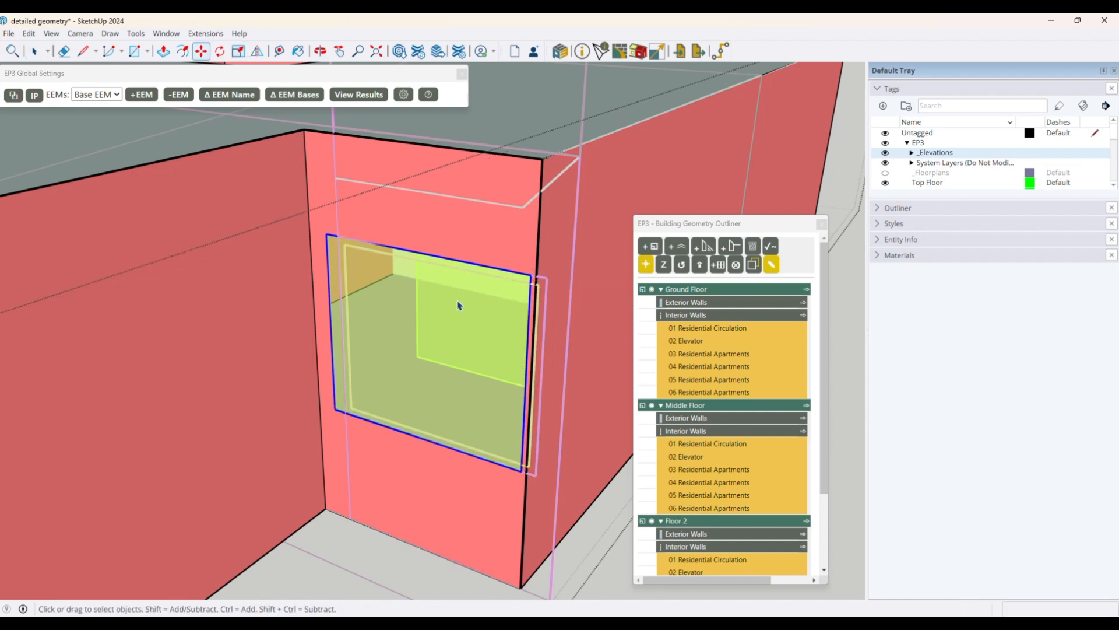
pyautogui.scroll(-8, 459, 306)
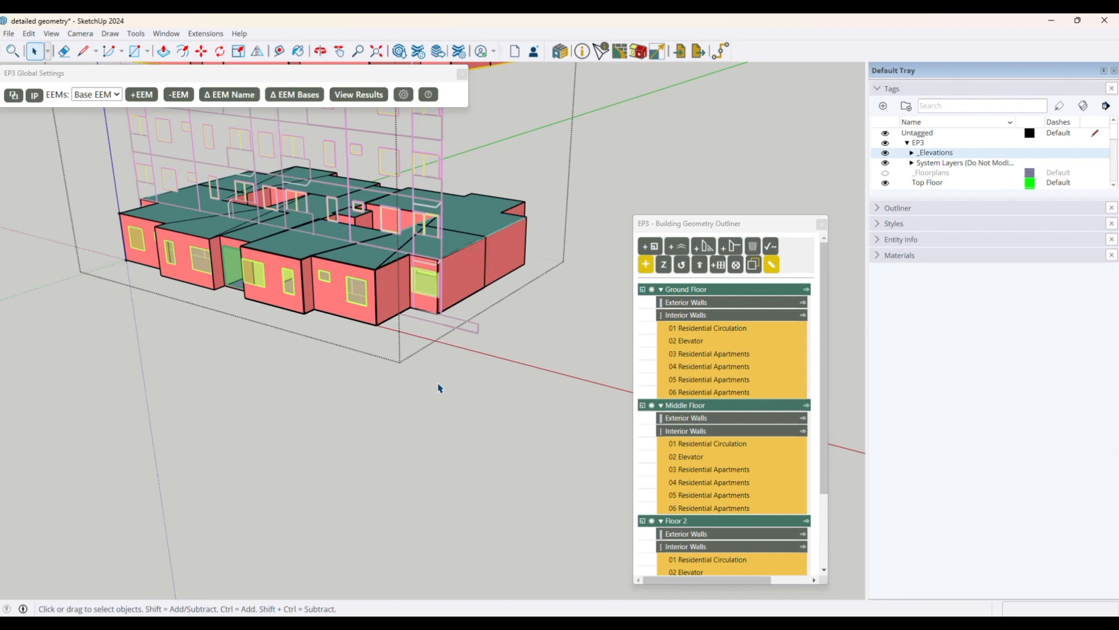
# - Select the Middle Floor's exterior walls and examine the recessed corner window against the elevation
pyautogui.scroll(-3, 520, 479)
pyautogui.scroll(3, 385, 246)
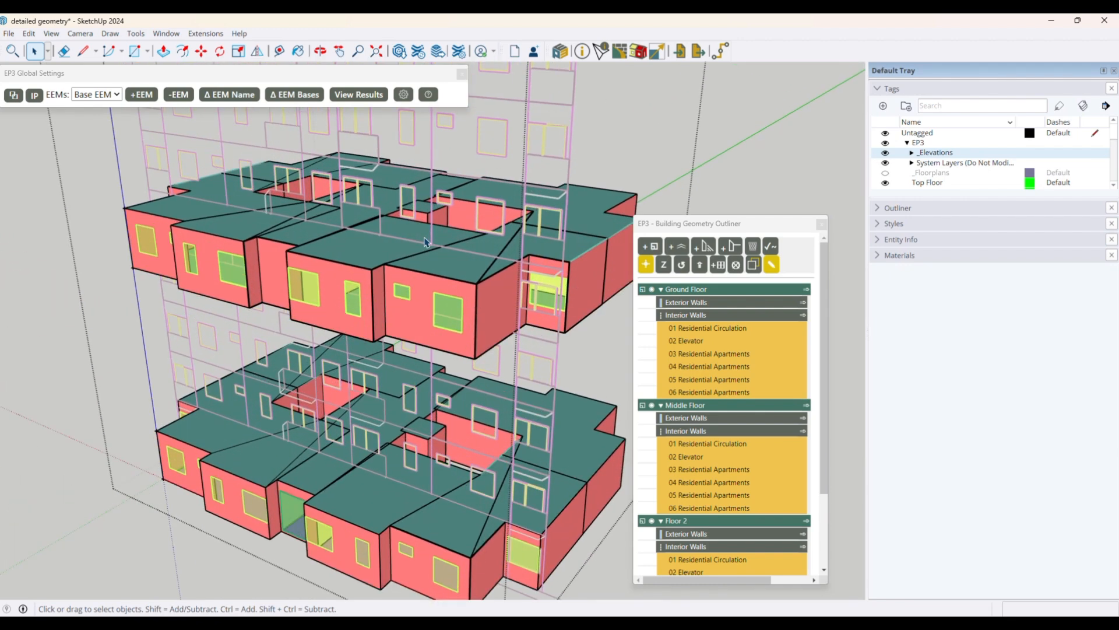
pyautogui.click(408, 295)
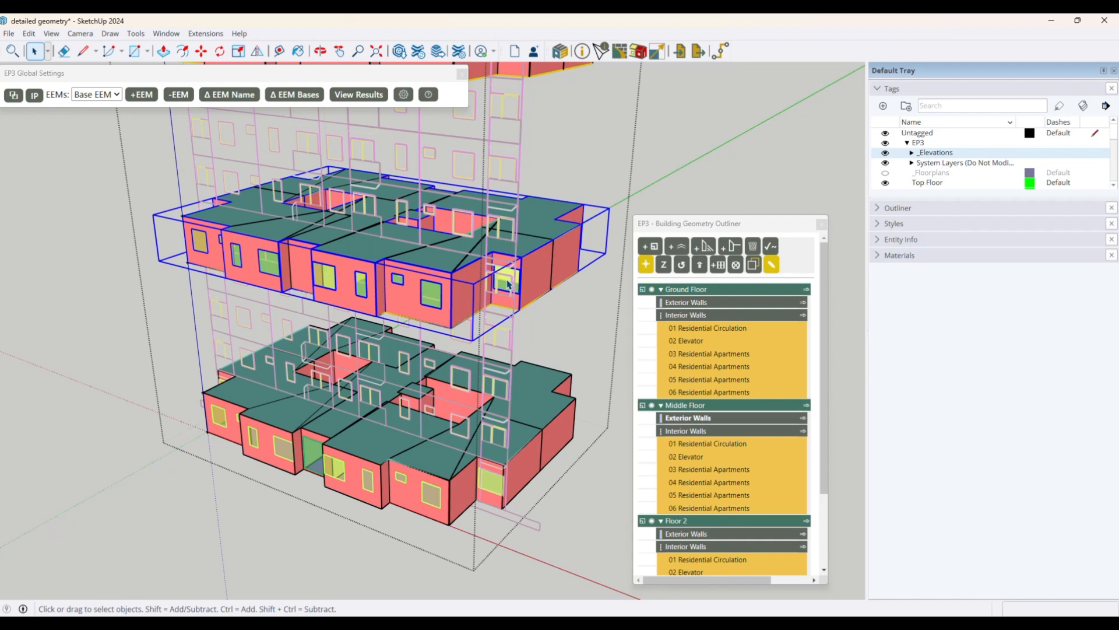
pyautogui.scroll(4, 515, 273)
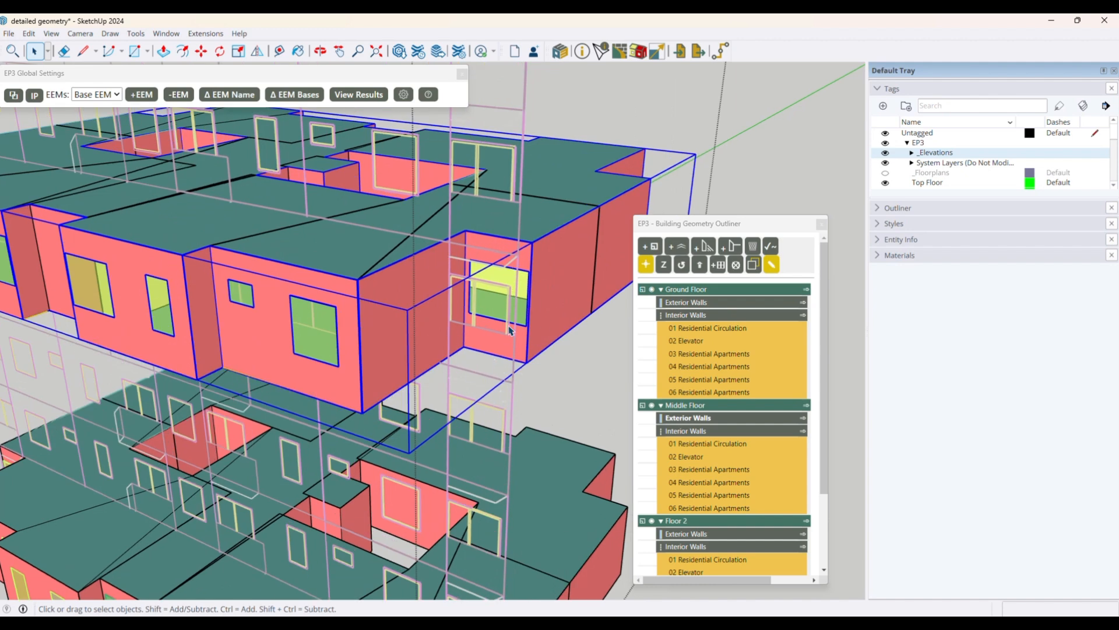
pyautogui.scroll(-5, 519, 328)
# - Switch to the untitled SketchUp drawing and examine its floor plans, elevations and furnished building section
pyautogui.moveTo(739, 622)
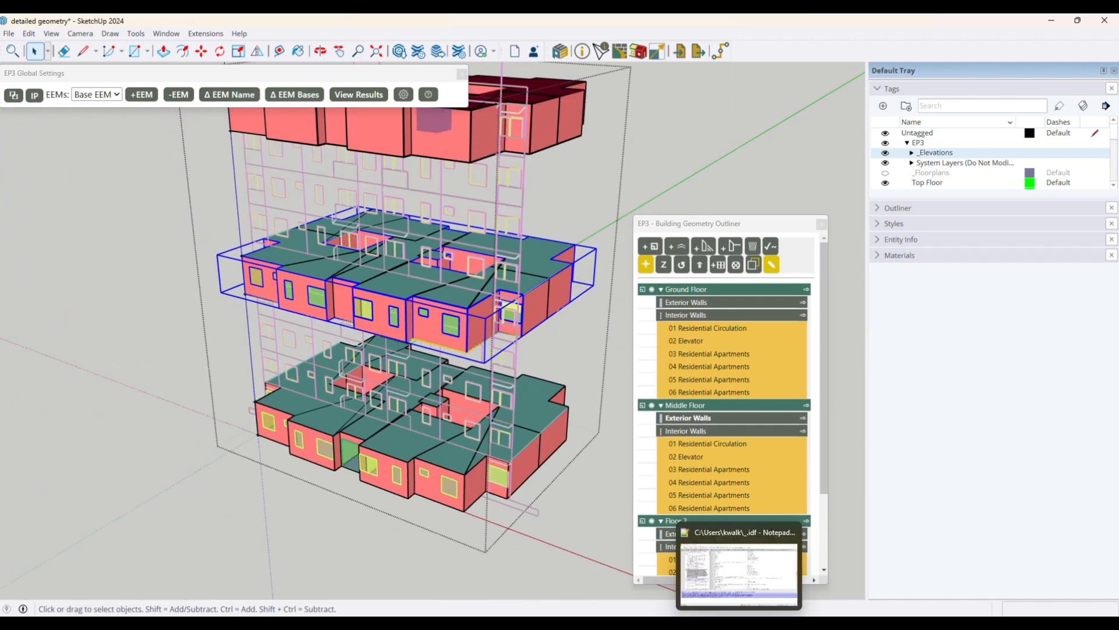
pyautogui.click(689, 552)
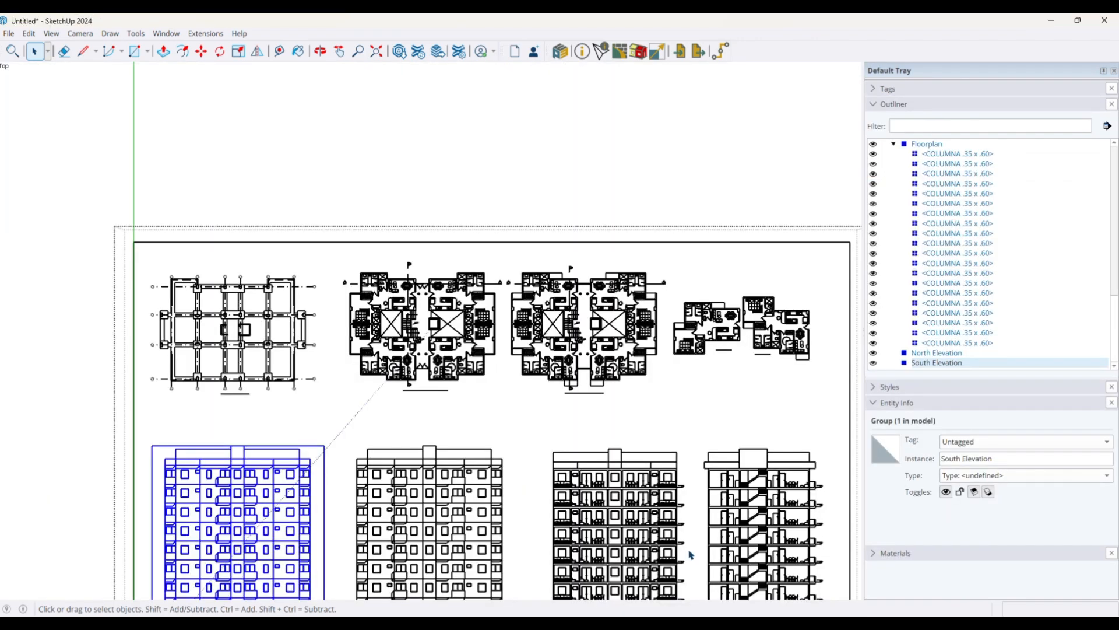
pyautogui.scroll(5, 547, 304)
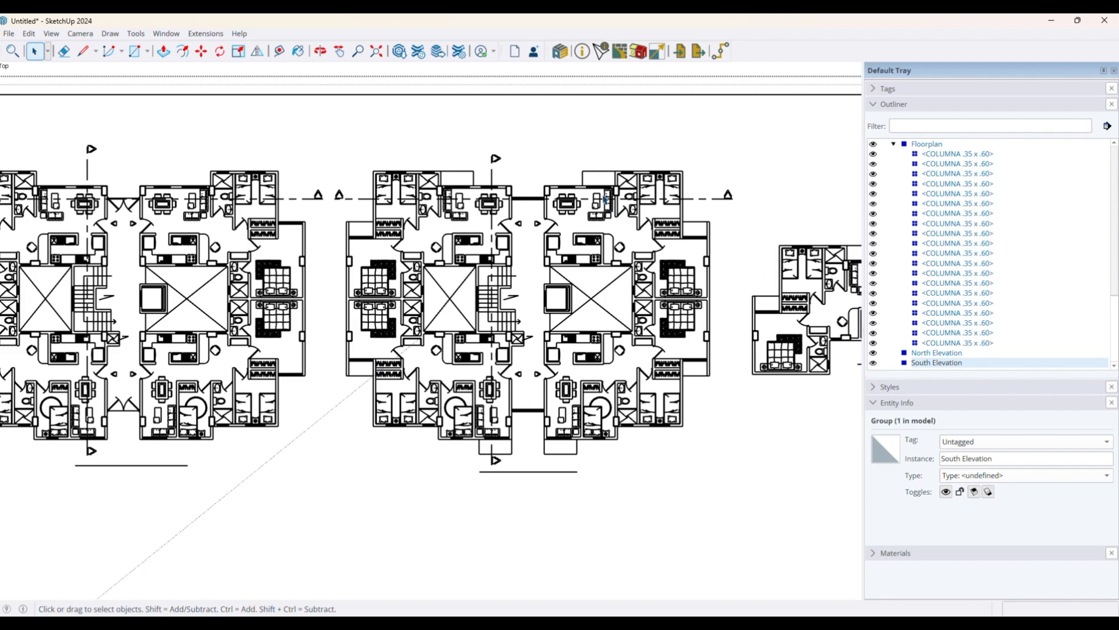
pyautogui.scroll(-6, 606, 200)
pyautogui.scroll(2, 563, 221)
pyautogui.scroll(2, 450, 420)
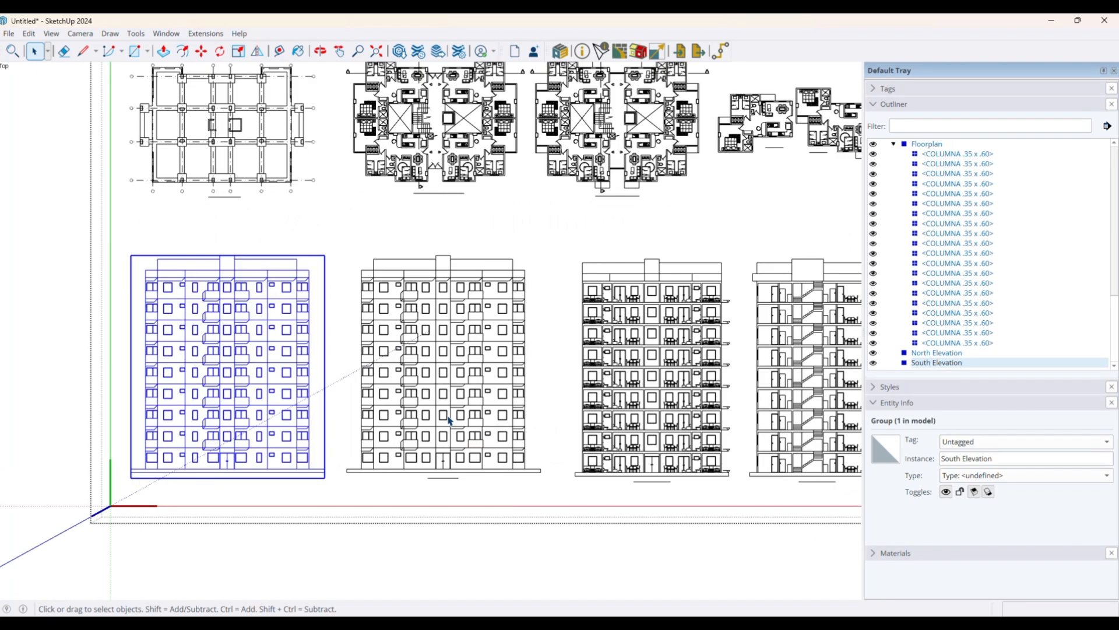
pyautogui.scroll(3, 450, 420)
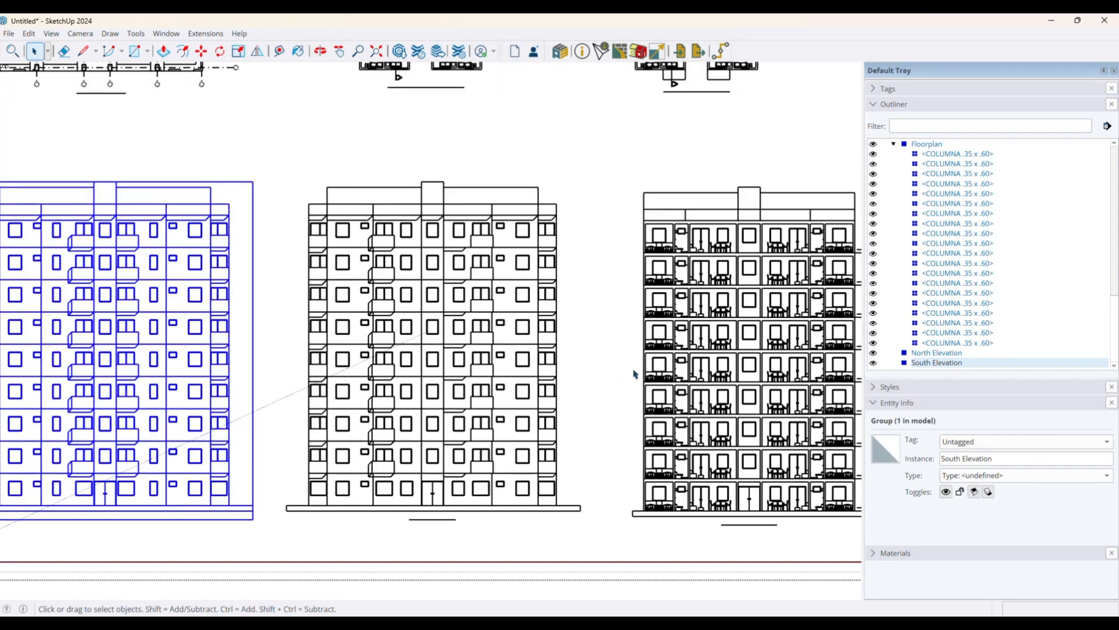
pyautogui.scroll(5, 635, 374)
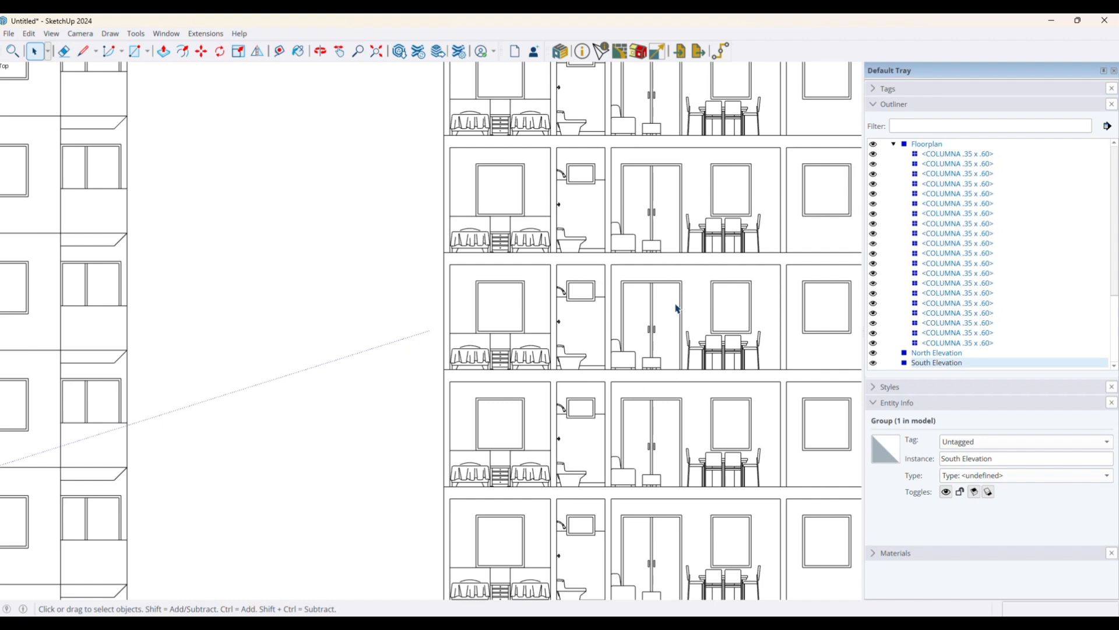
pyautogui.scroll(-2, 679, 338)
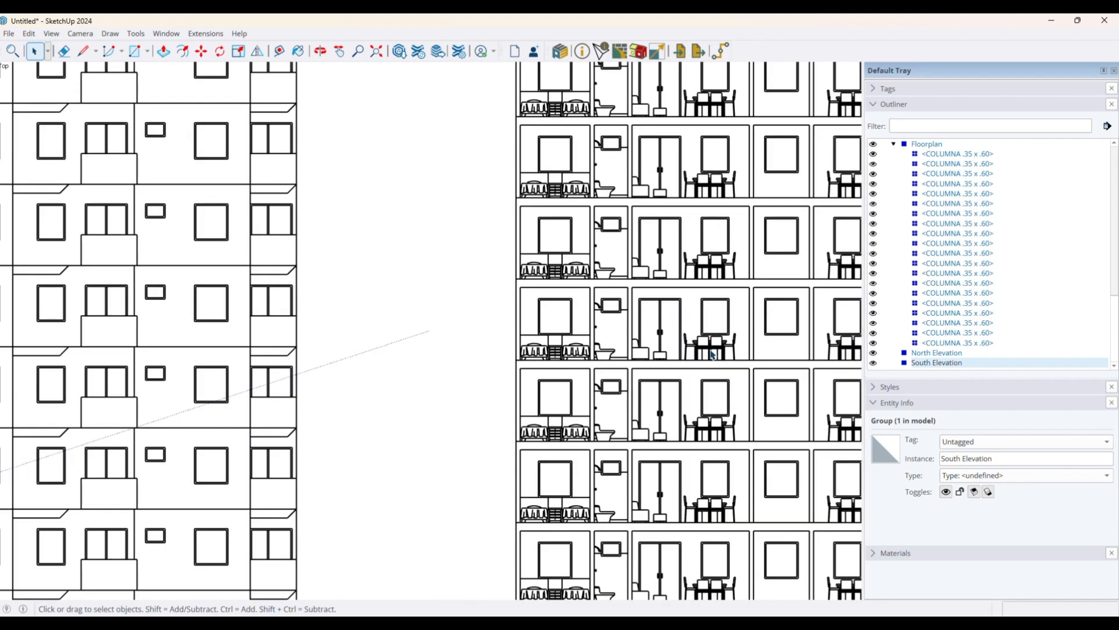
pyautogui.scroll(-2, 653, 367)
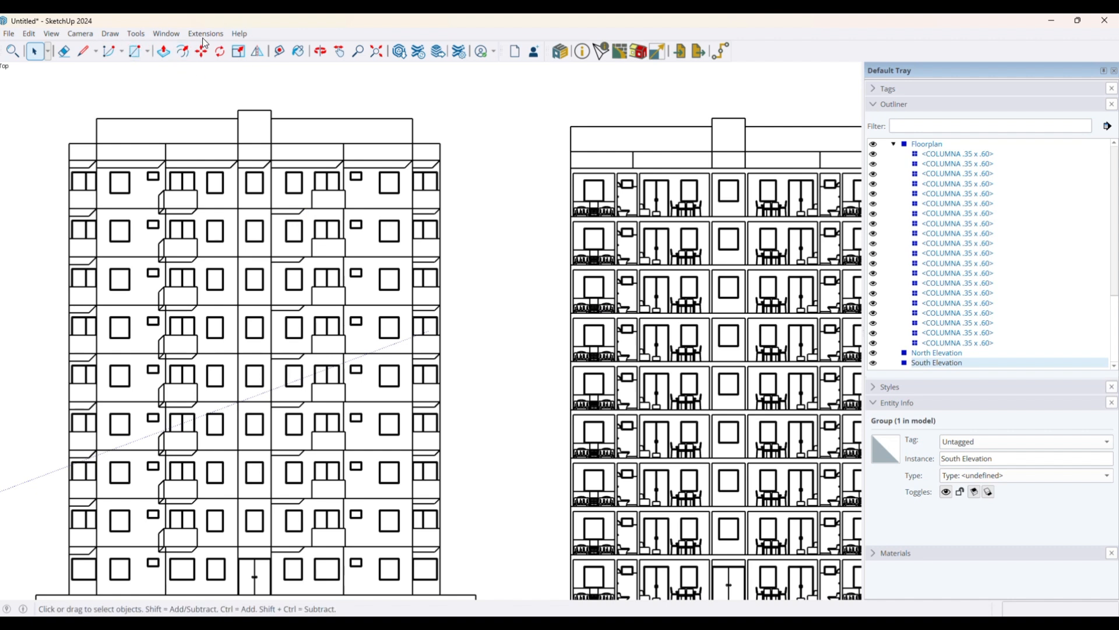
# - Set the drawing's measurement units format to Architectural and close the model information
pyautogui.click(167, 34)
pyautogui.click(186, 95)
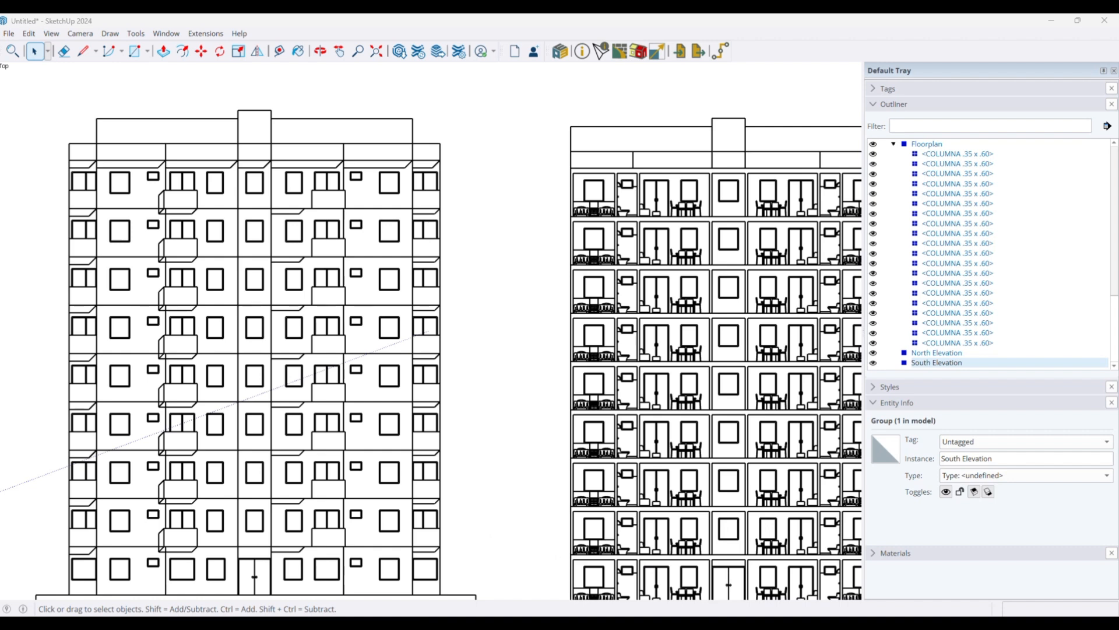
pyautogui.moveTo(467, 613); pyautogui.dragTo(336, 86)
pyautogui.click(379, 134)
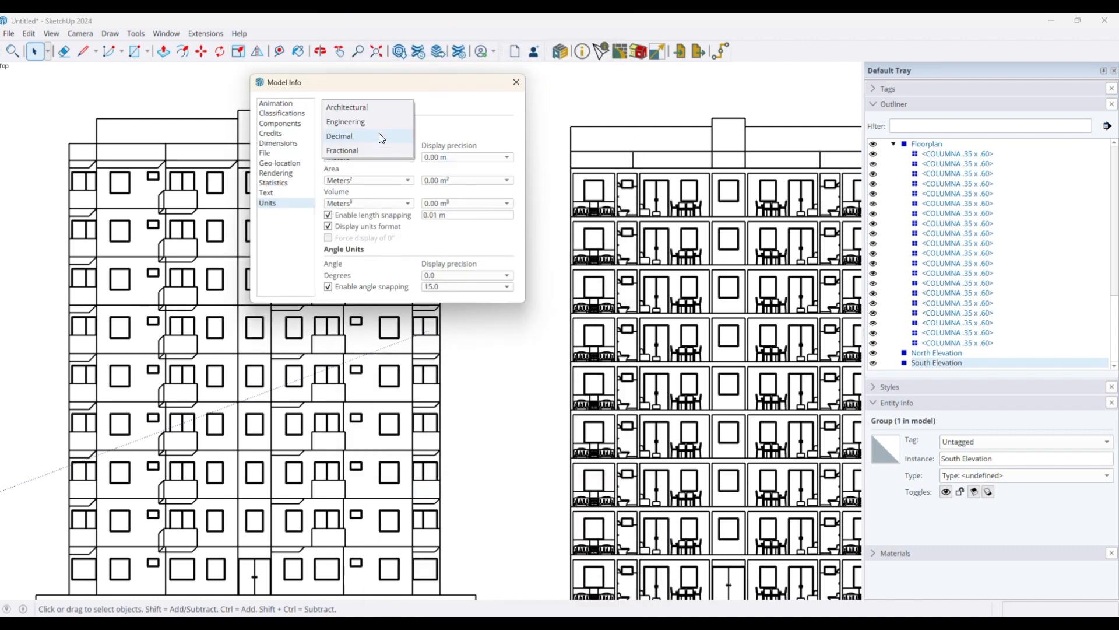
pyautogui.click(377, 108)
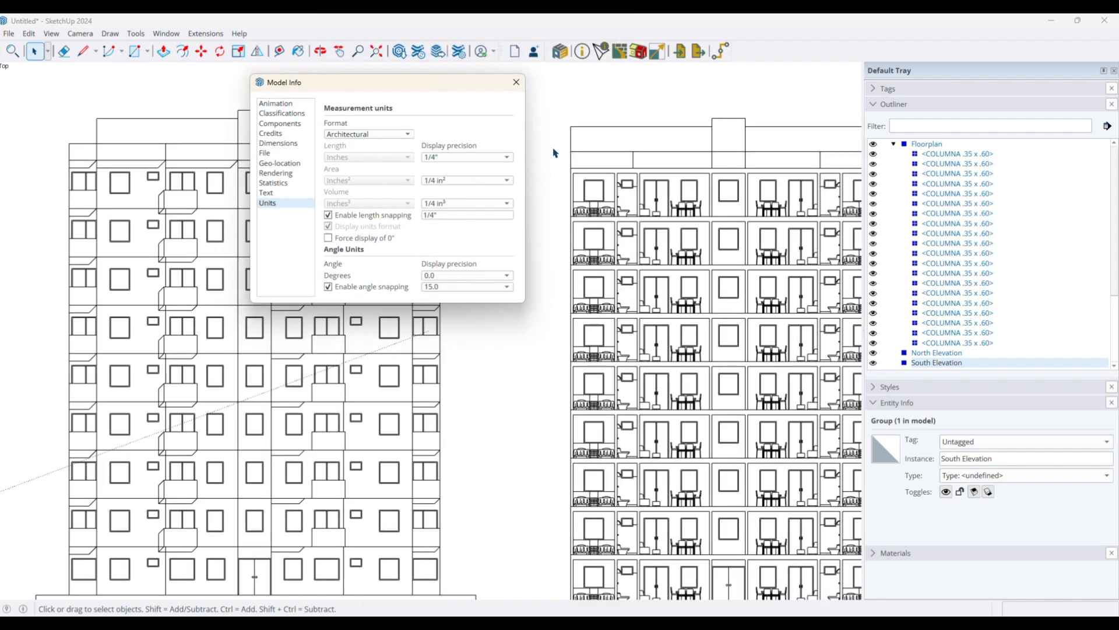
pyautogui.click(516, 86)
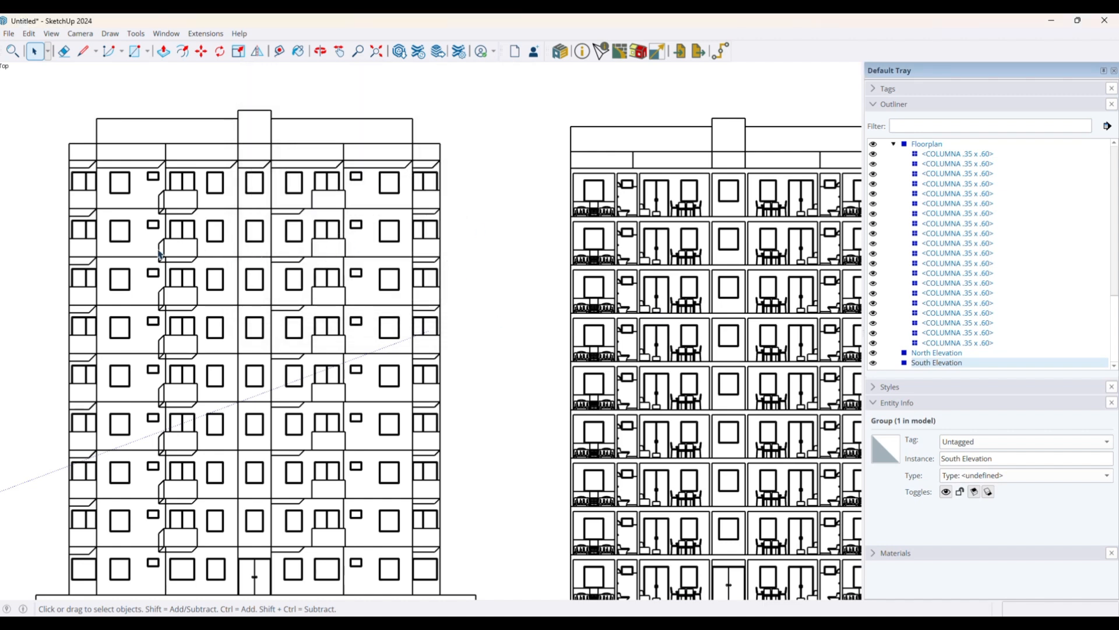
# - Measure the height of the double door on the top residential floor of the building section
pyautogui.scroll(-2, 283, 250)
pyautogui.scroll(5, 548, 226)
pyautogui.press('t')
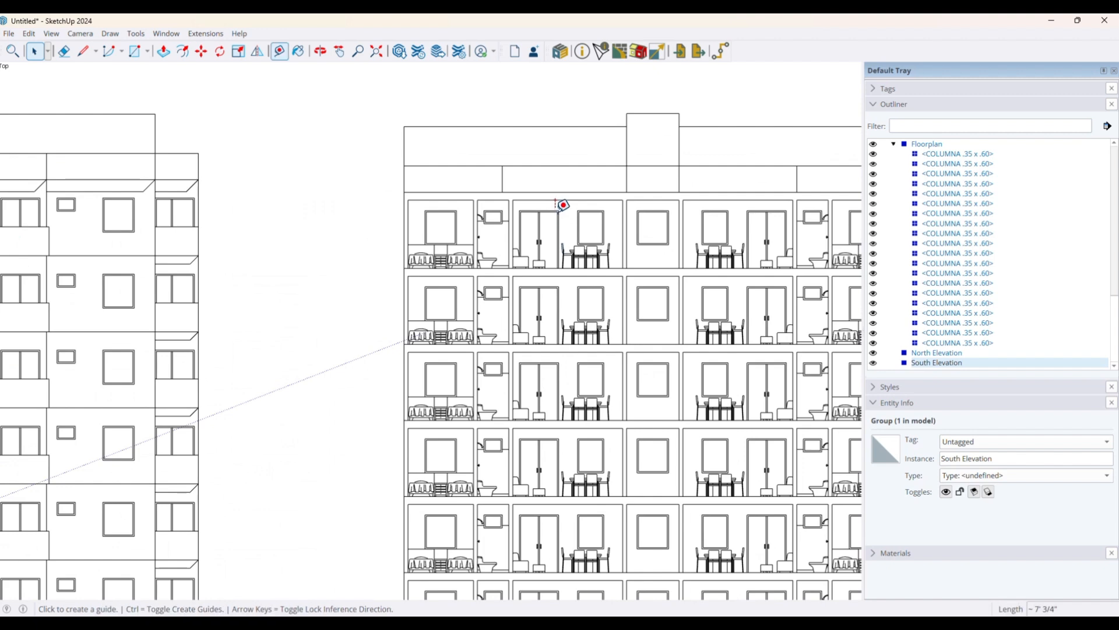
pyautogui.click(559, 211)
pyautogui.scroll(3, 563, 239)
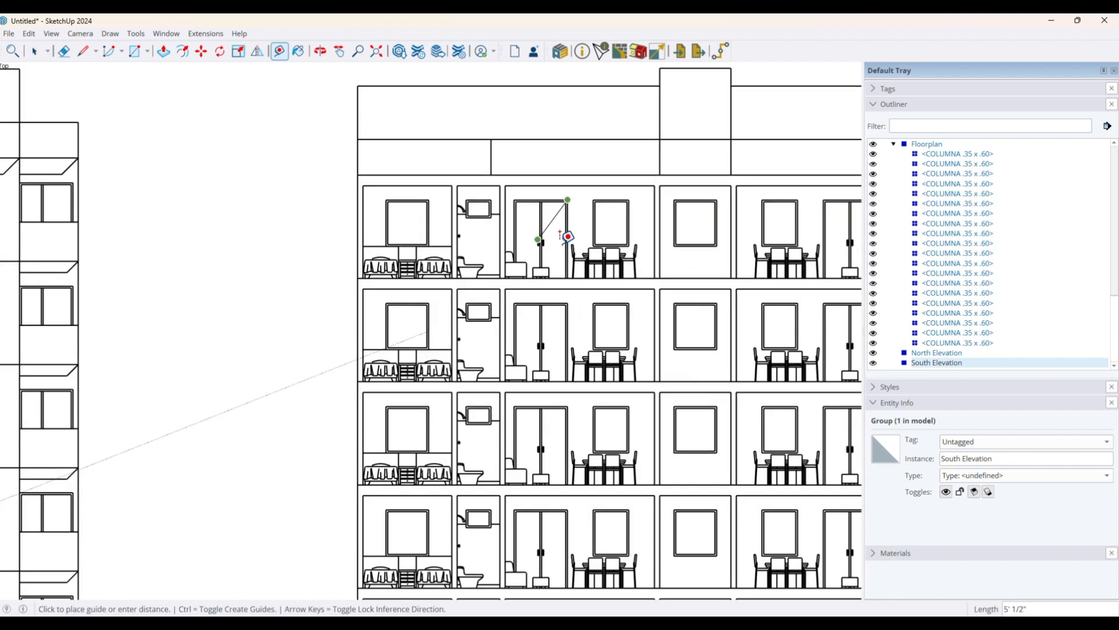
pyautogui.scroll(3, 569, 251)
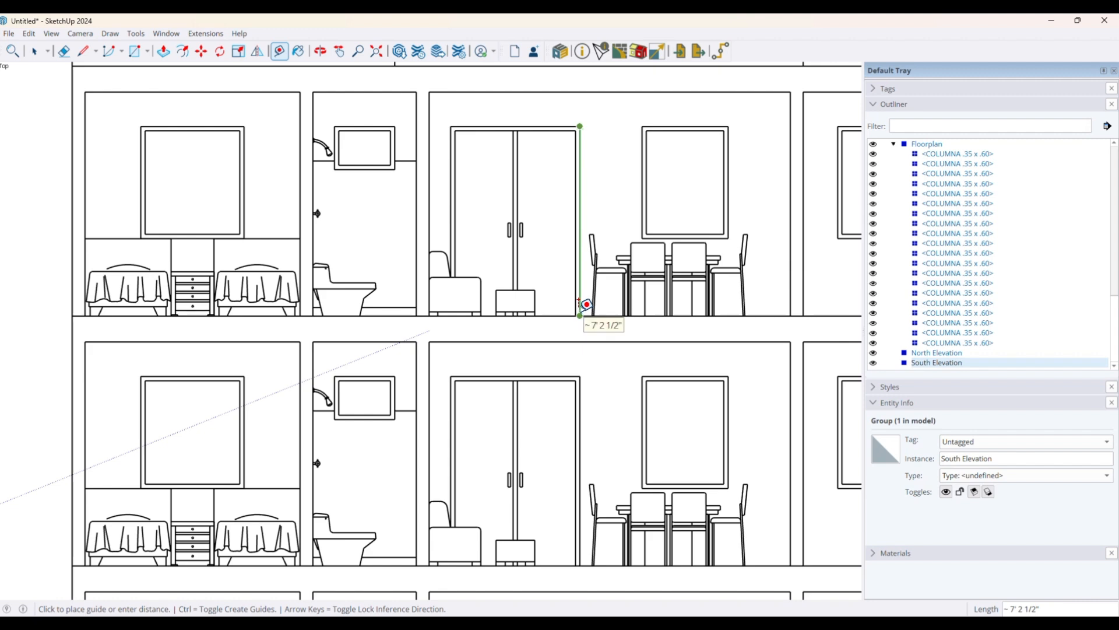
pyautogui.press('space')
pyautogui.scroll(1, 586, 233)
pyautogui.scroll(-2, 555, 240)
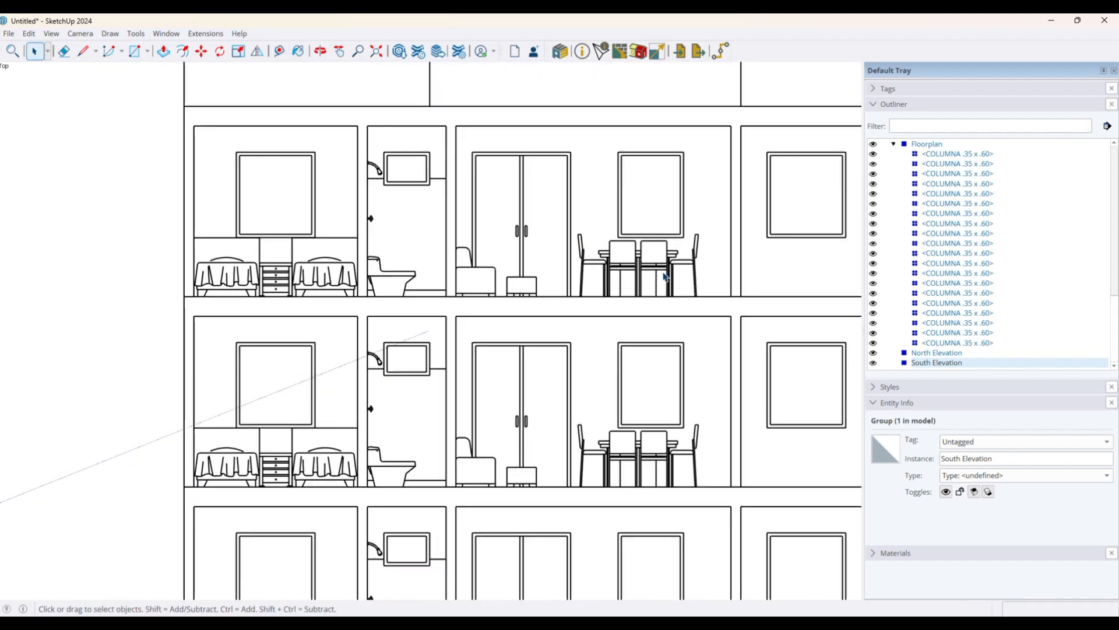
# - Switch back to the detailed geometry model and snap the elevations to the Middle Floor's recessed corner wall face
pyautogui.scroll(-4, 666, 276)
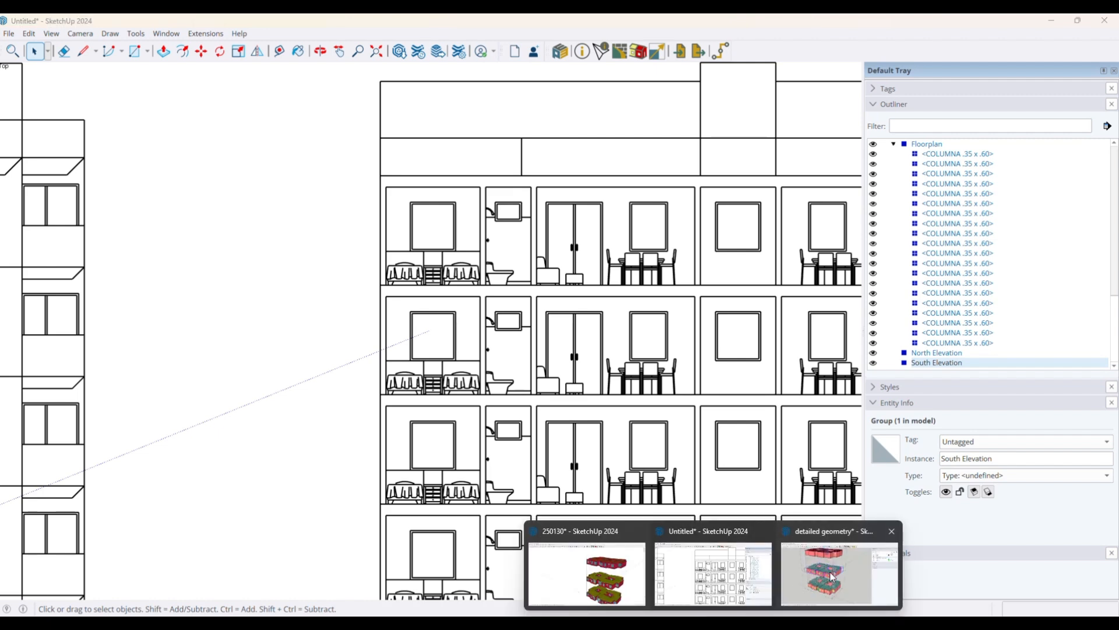
pyautogui.click(840, 559)
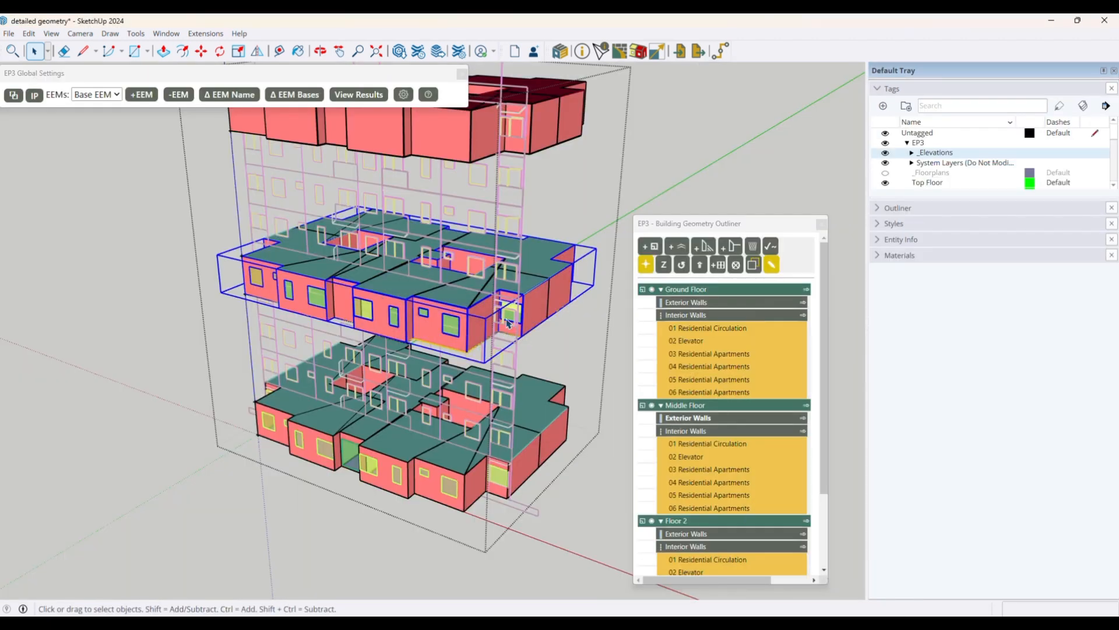
pyautogui.scroll(6, 509, 322)
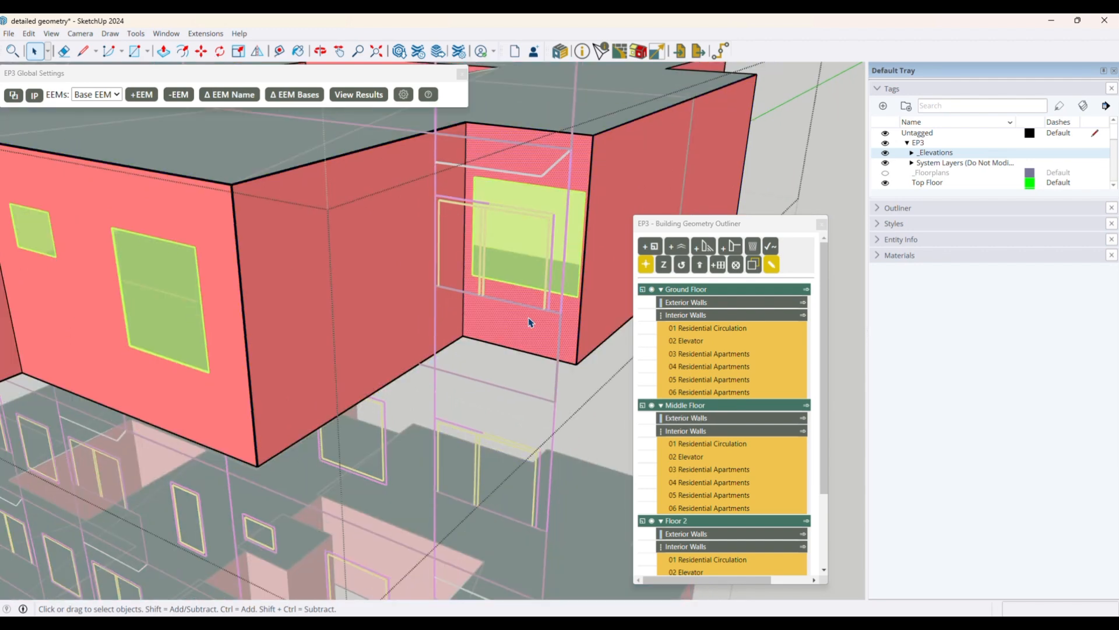
pyautogui.rightClick(530, 322)
pyautogui.click(581, 584)
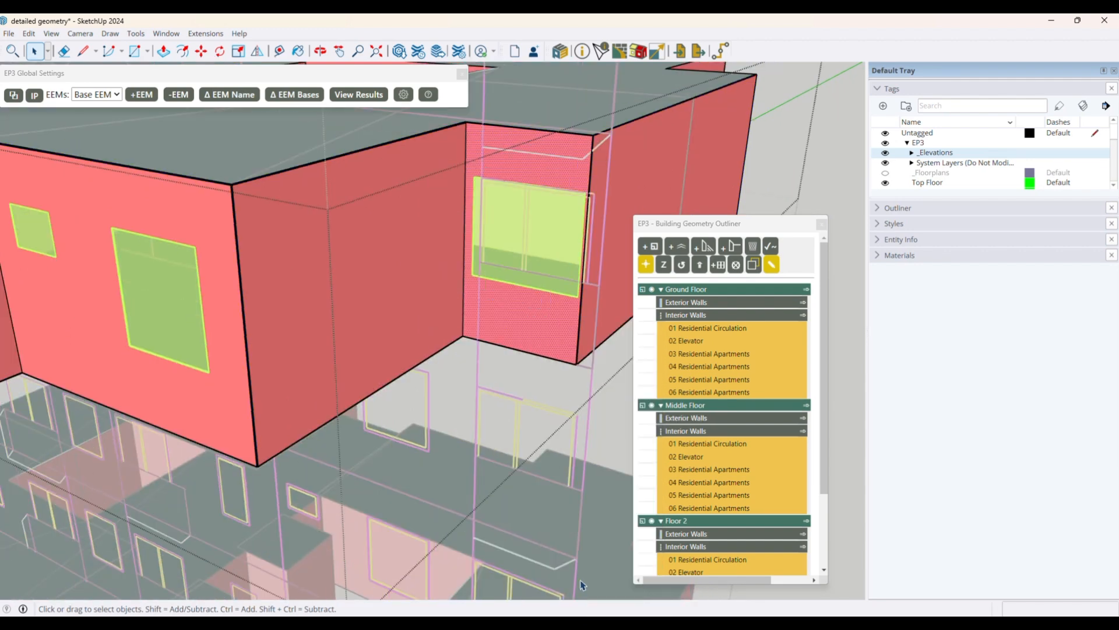
pyautogui.scroll(3, 544, 251)
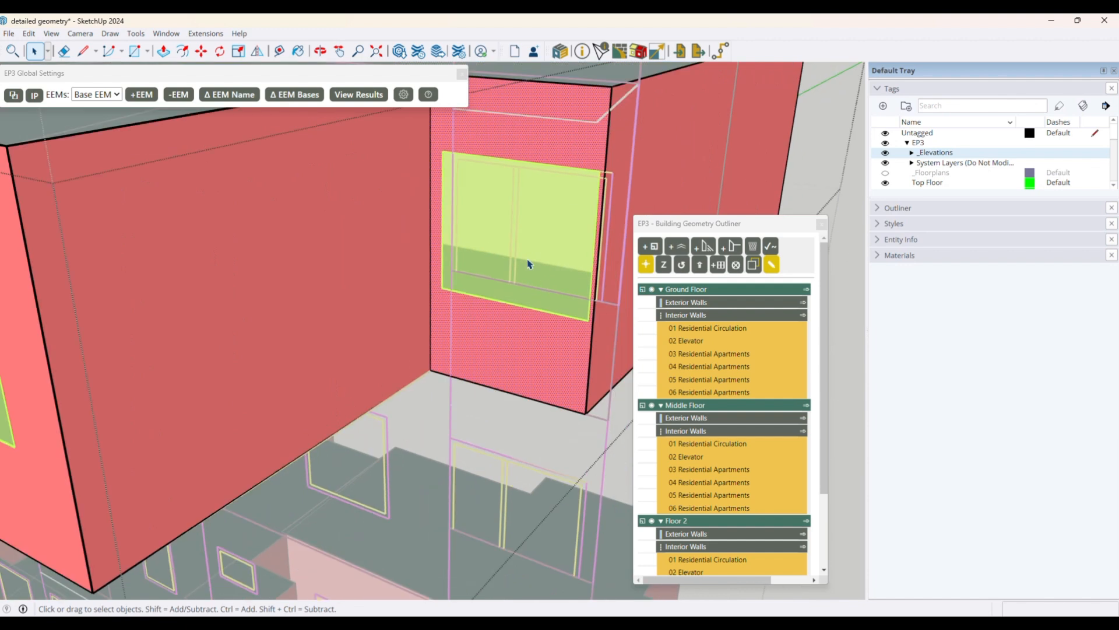
# - Place a guide line 7'2.5" below the top edge of the recessed corner window
pyautogui.scroll(-1, 525, 262)
pyautogui.press('t')
pyautogui.click(536, 180)
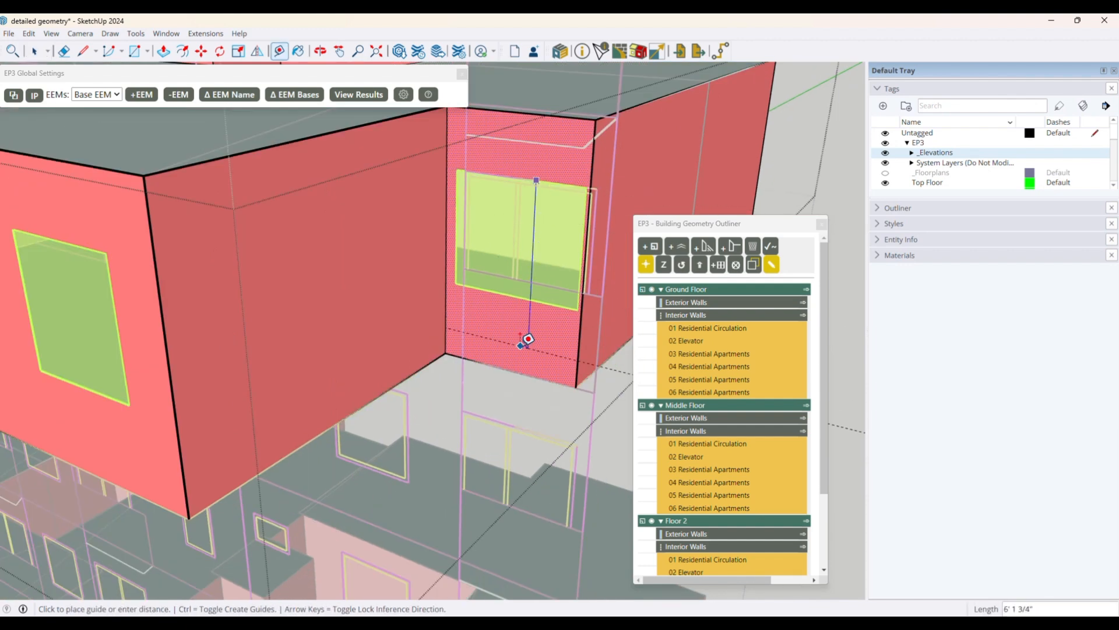
pyautogui.write('7\'2.5"')
pyautogui.press('Return')
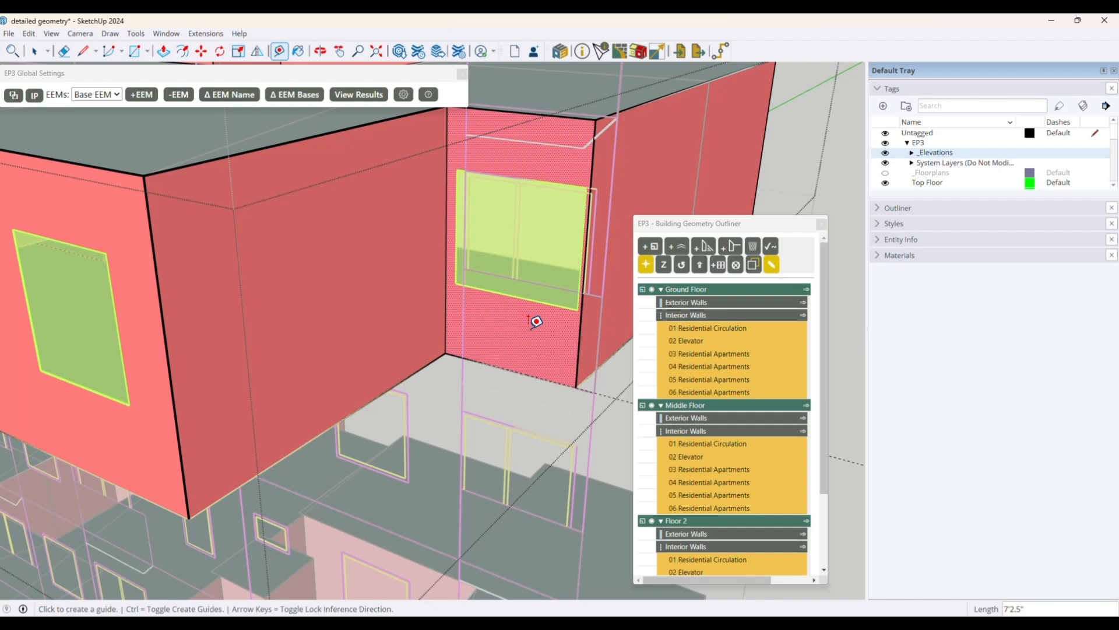
pyautogui.press('space')
pyautogui.scroll(-5, 457, 330)
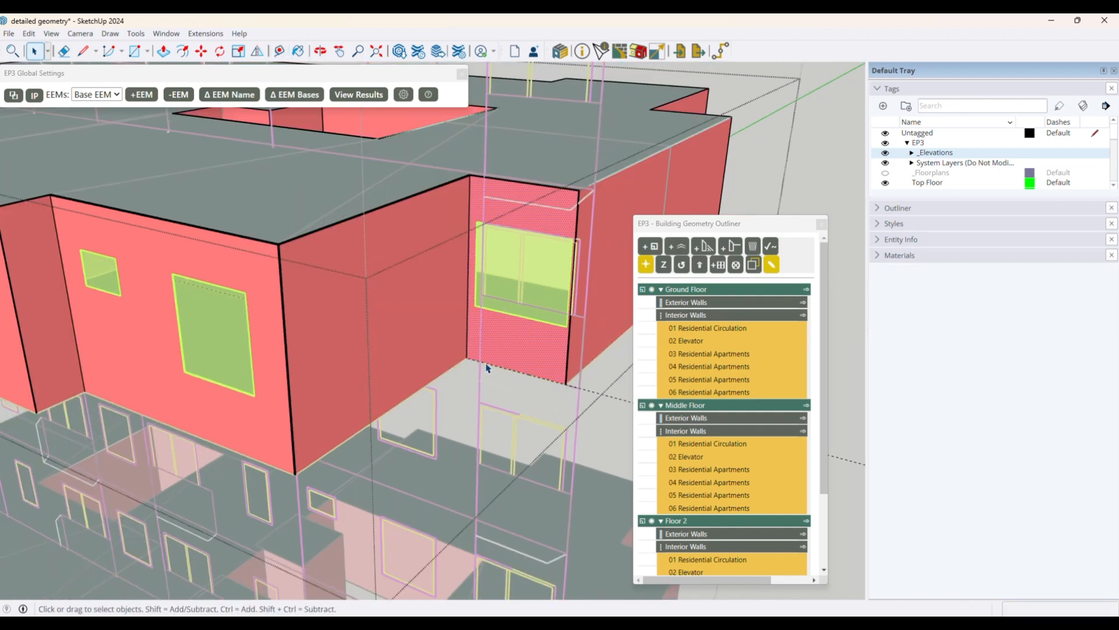
# - Scale the recessed corner window vertically so its lower edge reaches the guide line
pyautogui.scroll(5, 490, 327)
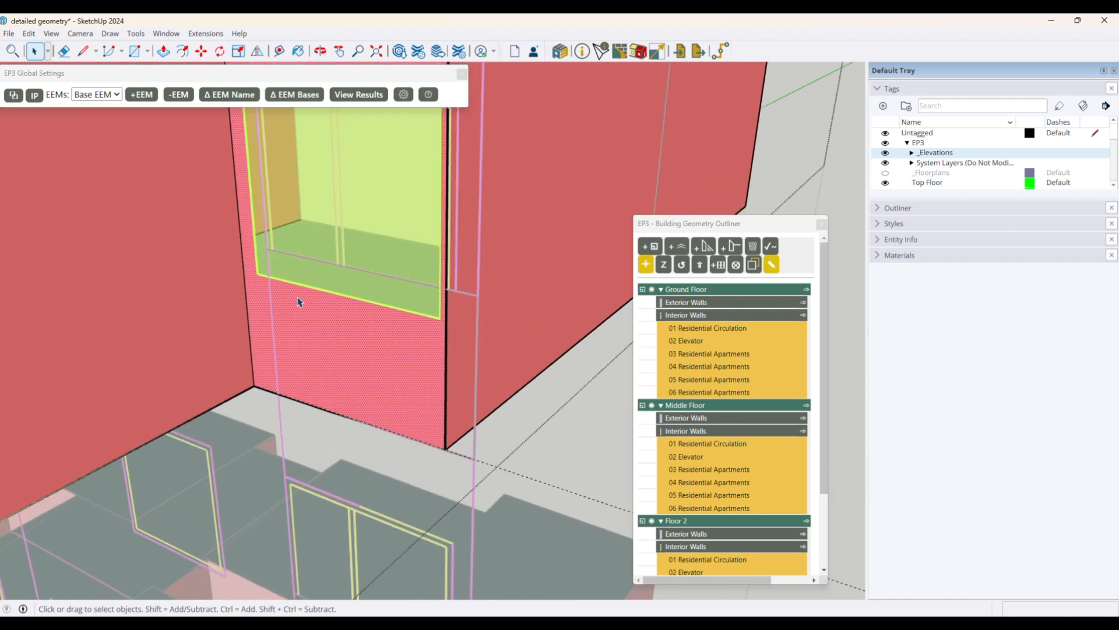
pyautogui.click(325, 293)
pyautogui.press('s')
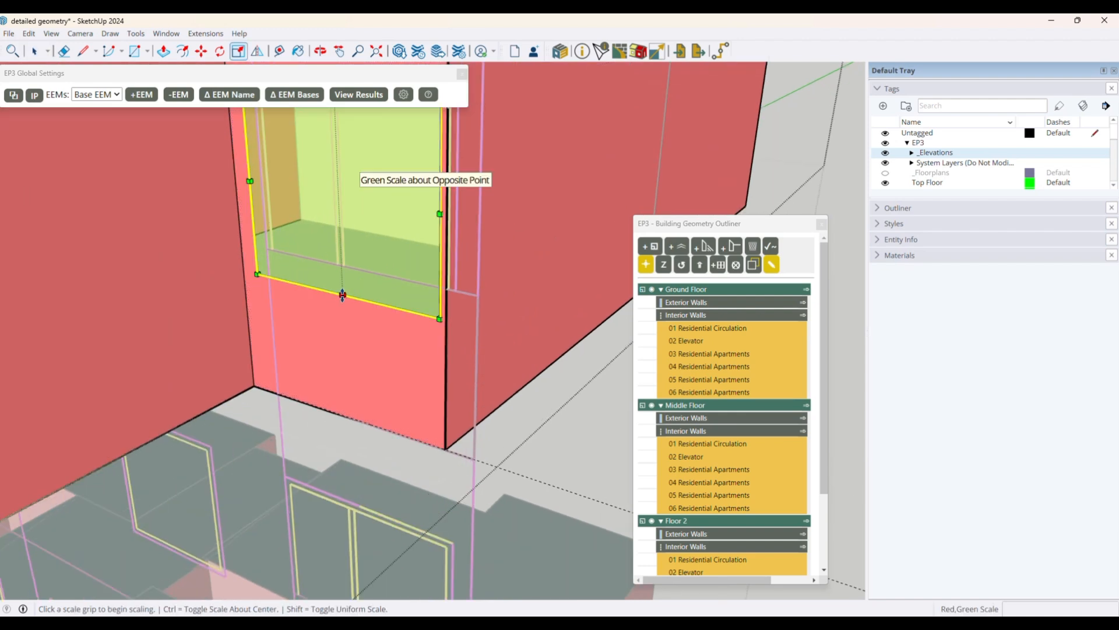
pyautogui.click(343, 295)
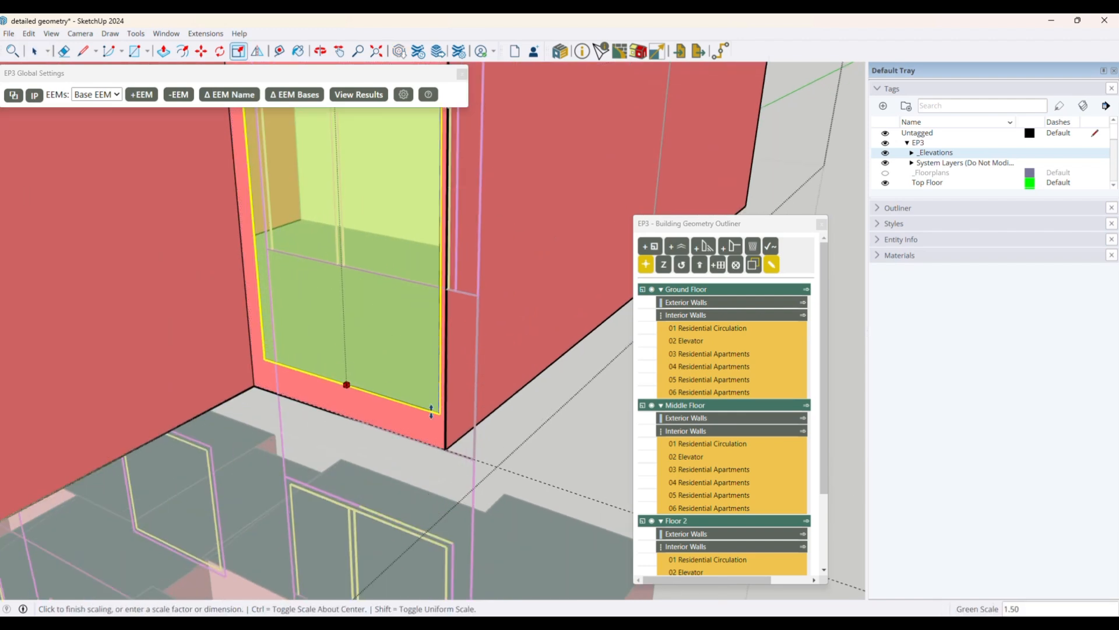
pyautogui.click(510, 468)
pyautogui.press('space')
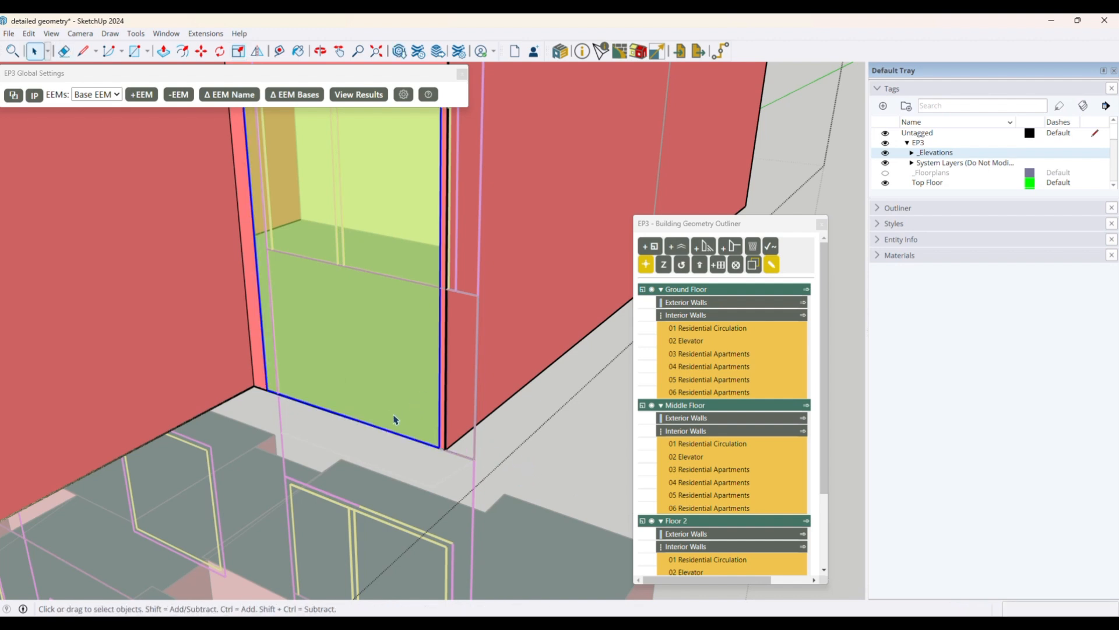
# - Raise the enlarged corner opening slightly so its lower edge sits above the wall's base
pyautogui.press('m')
pyautogui.click(387, 393)
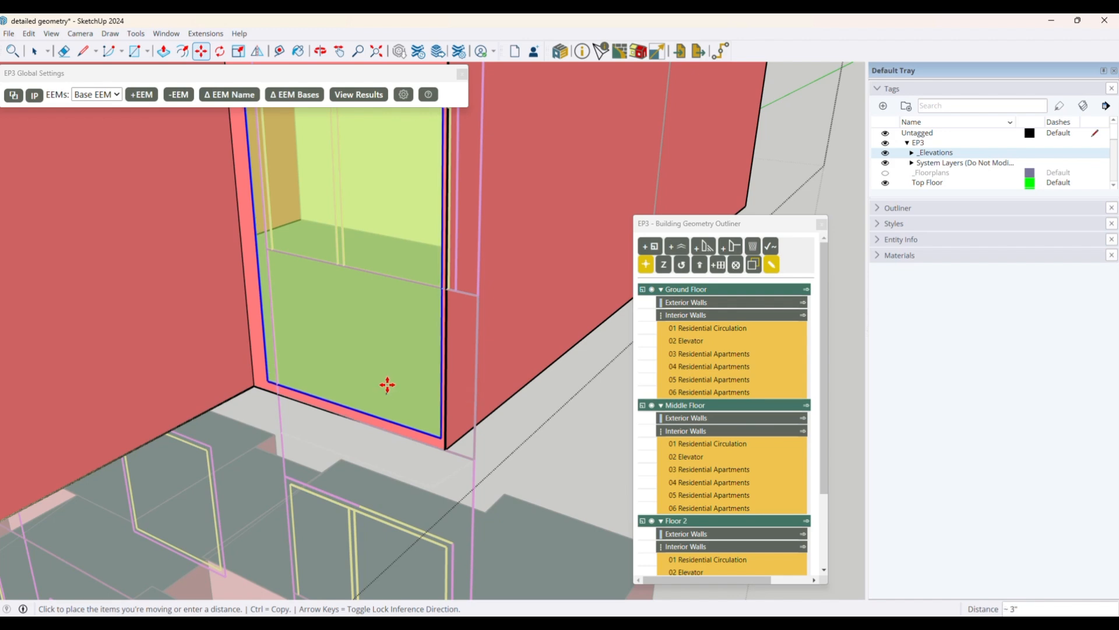
pyautogui.click(386, 383)
pyautogui.press('space')
pyautogui.scroll(-6, 476, 422)
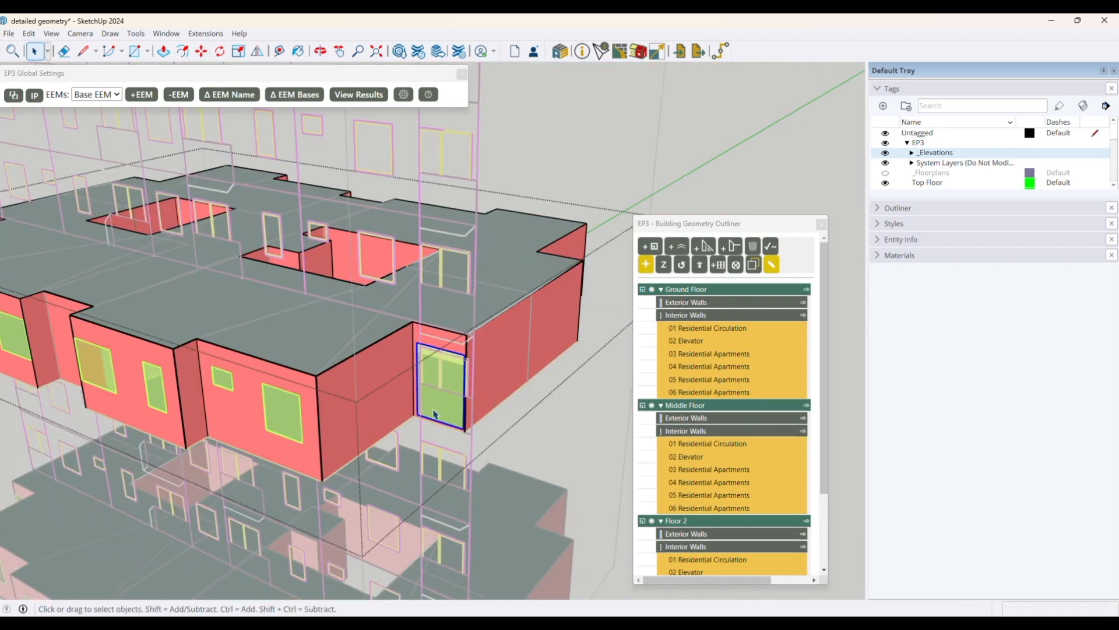
# - Turn on the visibility of the _Floorplans tag for the whole model
pyautogui.press('o')
pyautogui.moveTo(323, 420); pyautogui.dragTo(303, 327)
pyautogui.press('space')
pyautogui.scroll(-4, 271, 315)
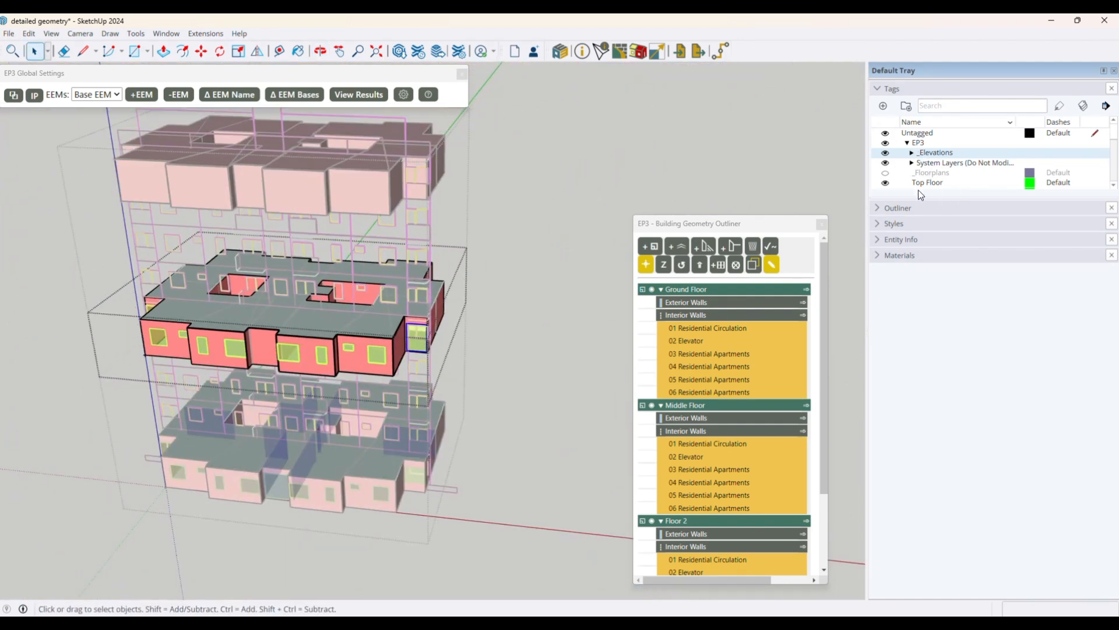
pyautogui.click(886, 173)
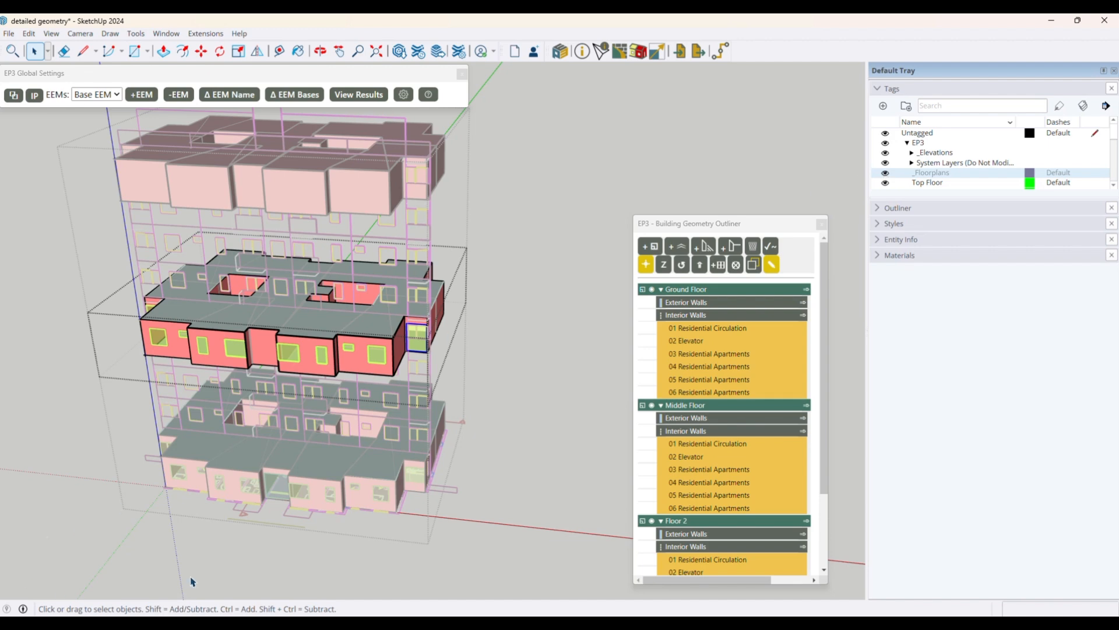
pyautogui.scroll(1, 271, 555)
pyautogui.scroll(2, 284, 534)
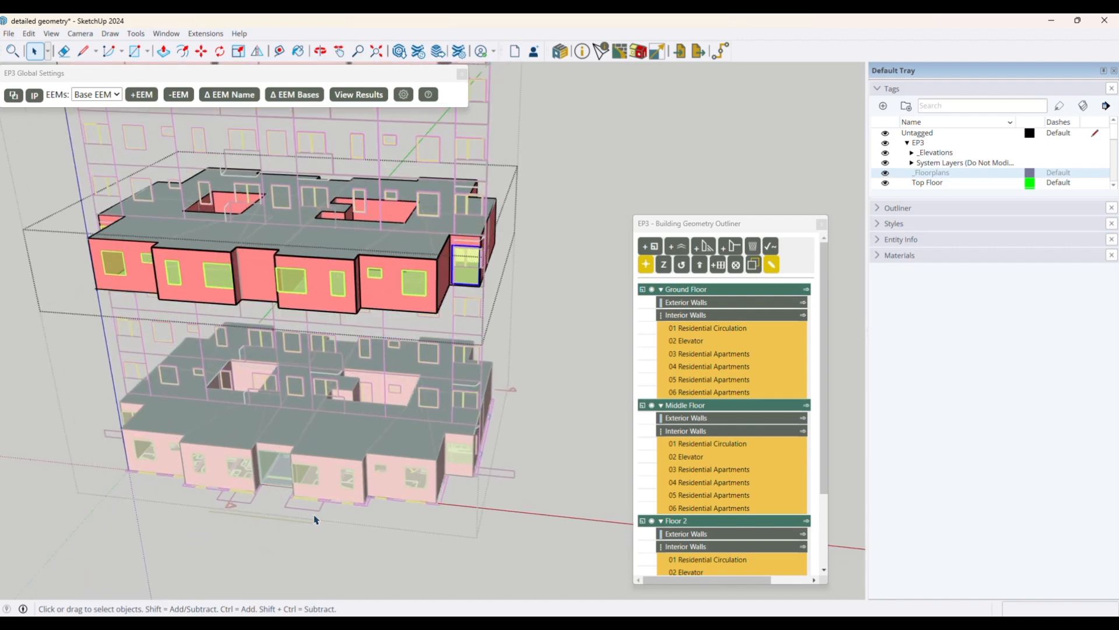
# - Snap the elevations to the face of the Middle Floor's projecting front wall beside the central recess
pyautogui.click(317, 285)
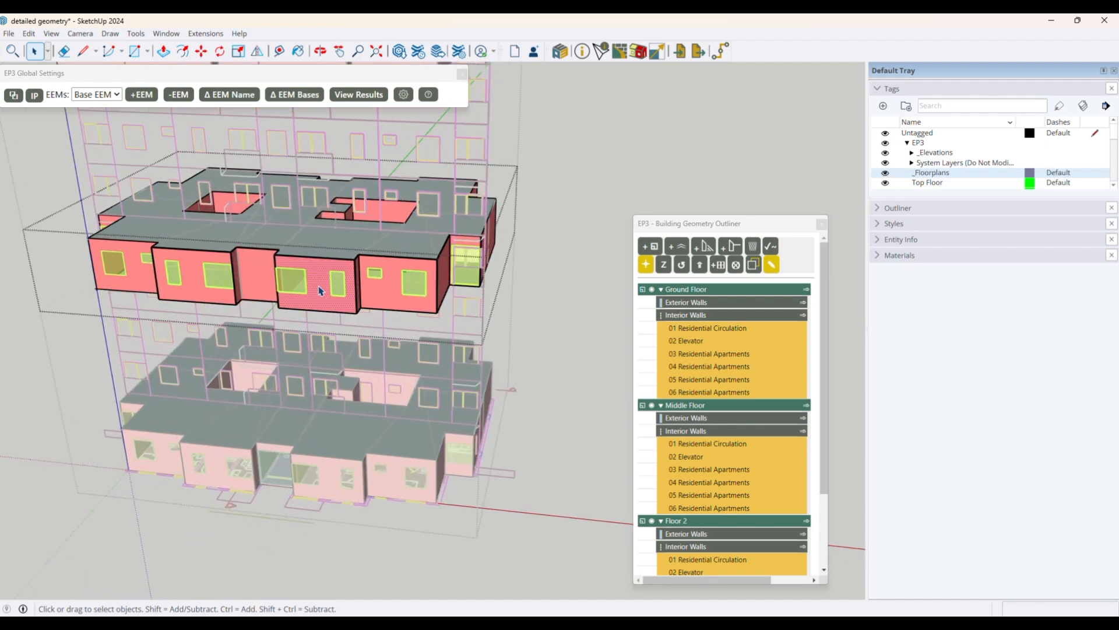
pyautogui.rightClick(316, 282)
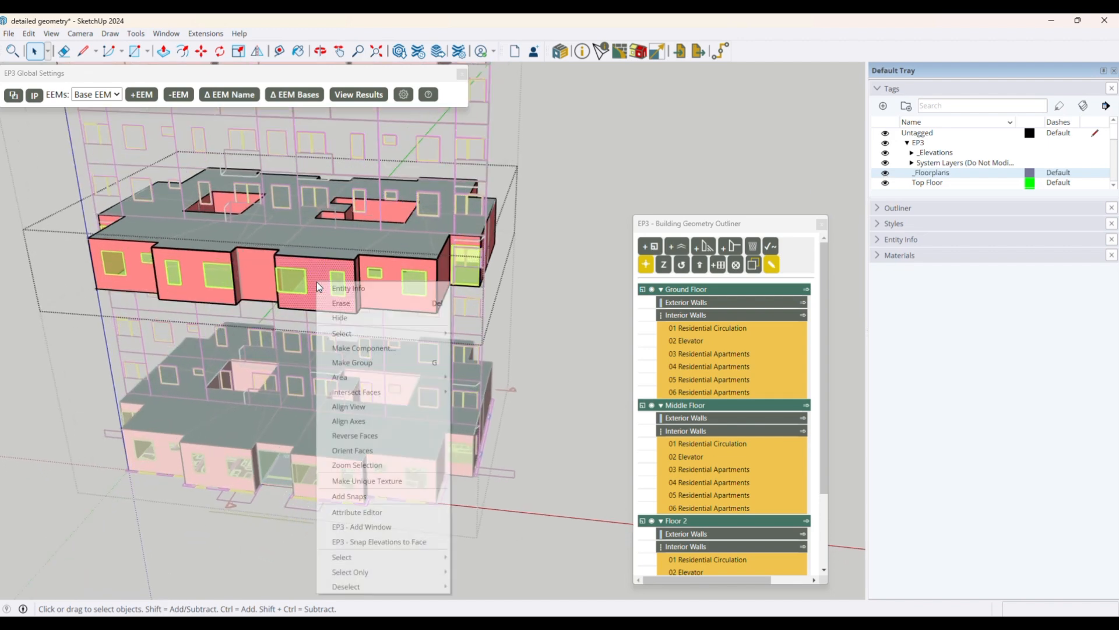
pyautogui.click(384, 542)
pyautogui.scroll(5, 279, 298)
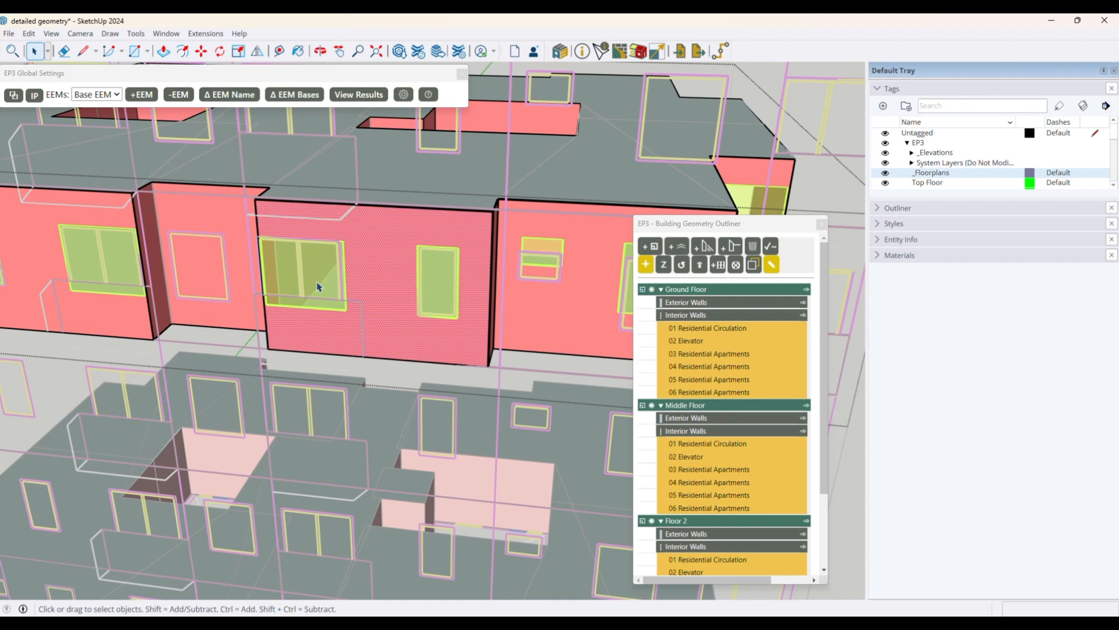
# - Scale the wide window on the projecting front wall down to the wall's base, making it door height
pyautogui.click(295, 308)
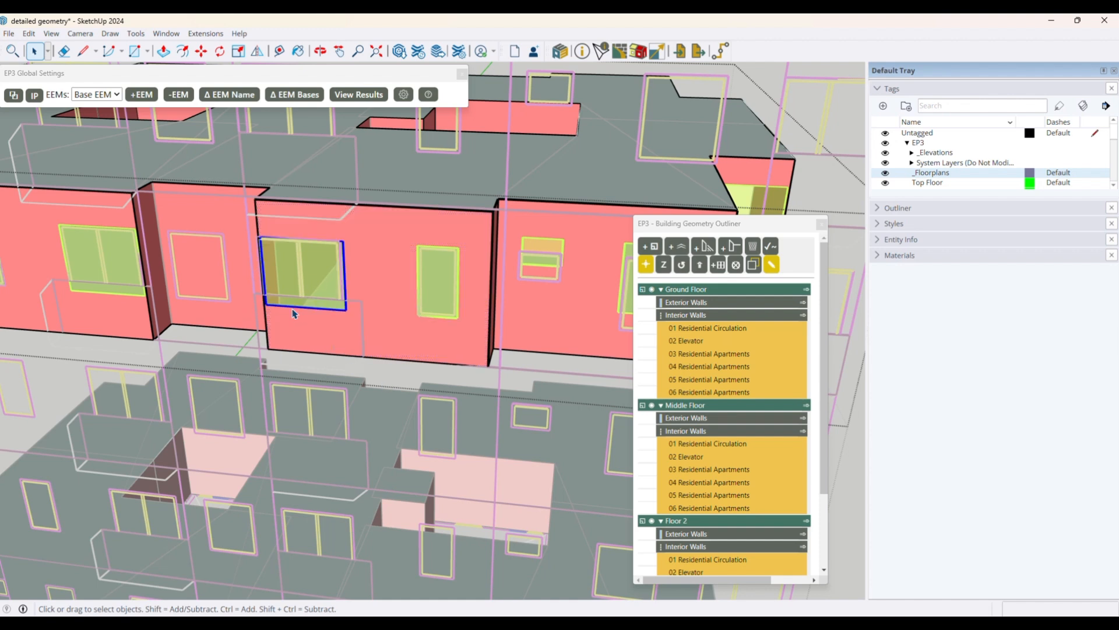
pyautogui.press('s')
pyautogui.click(306, 307)
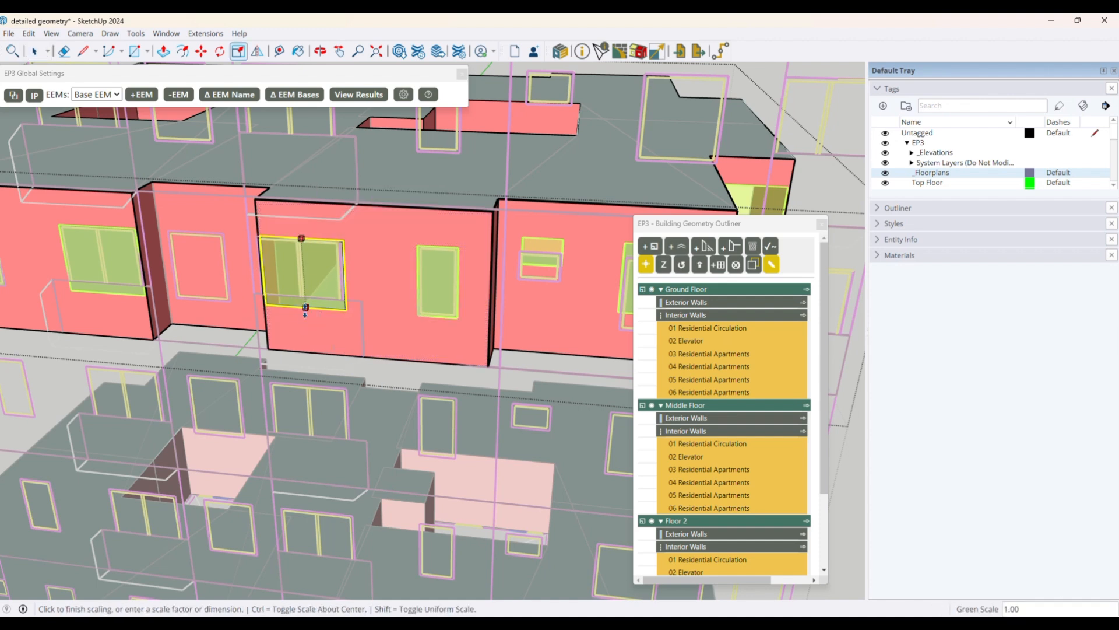
pyautogui.click(347, 355)
pyautogui.press('space')
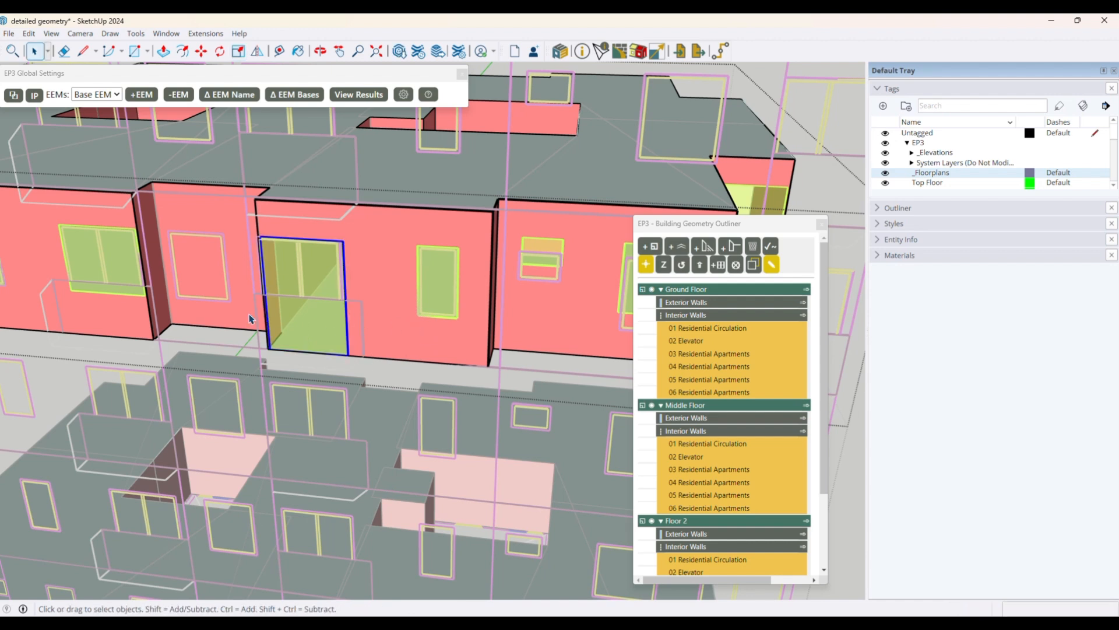
# - Scale the matching wide window on the other side of the central recess down to the wall's base
pyautogui.click(103, 294)
pyautogui.press('s')
pyautogui.click(107, 293)
pyautogui.click(140, 338)
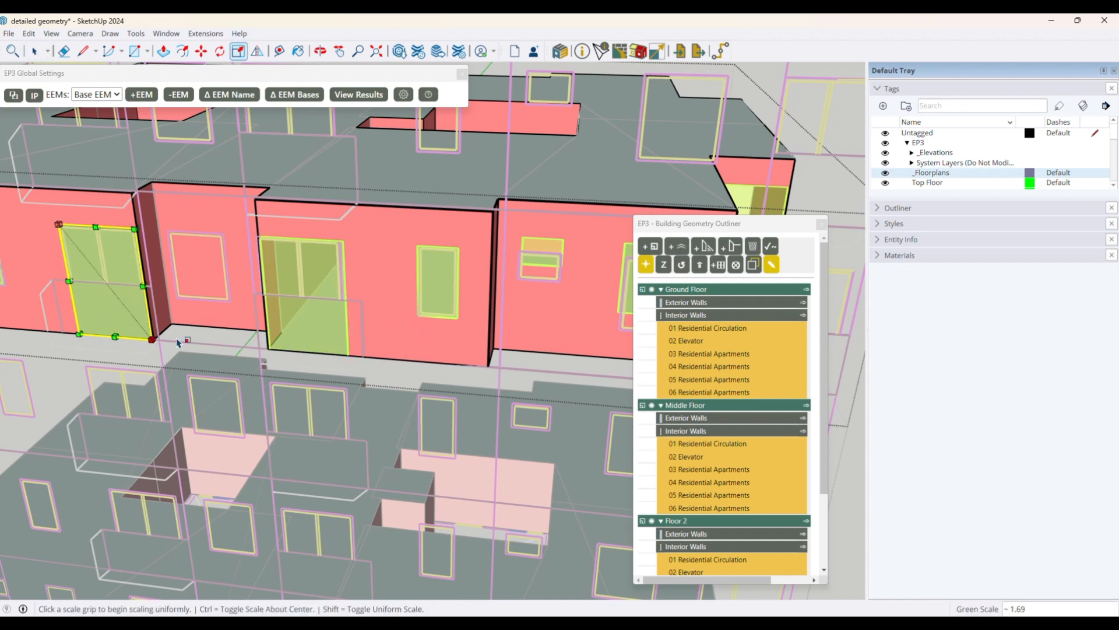
pyautogui.press('space')
# - Select both door-height openings flanking the central recess and move them up 2" together
pyautogui.keyDown('ctrl'); pyautogui.click(308, 280); pyautogui.keyUp('ctrl')
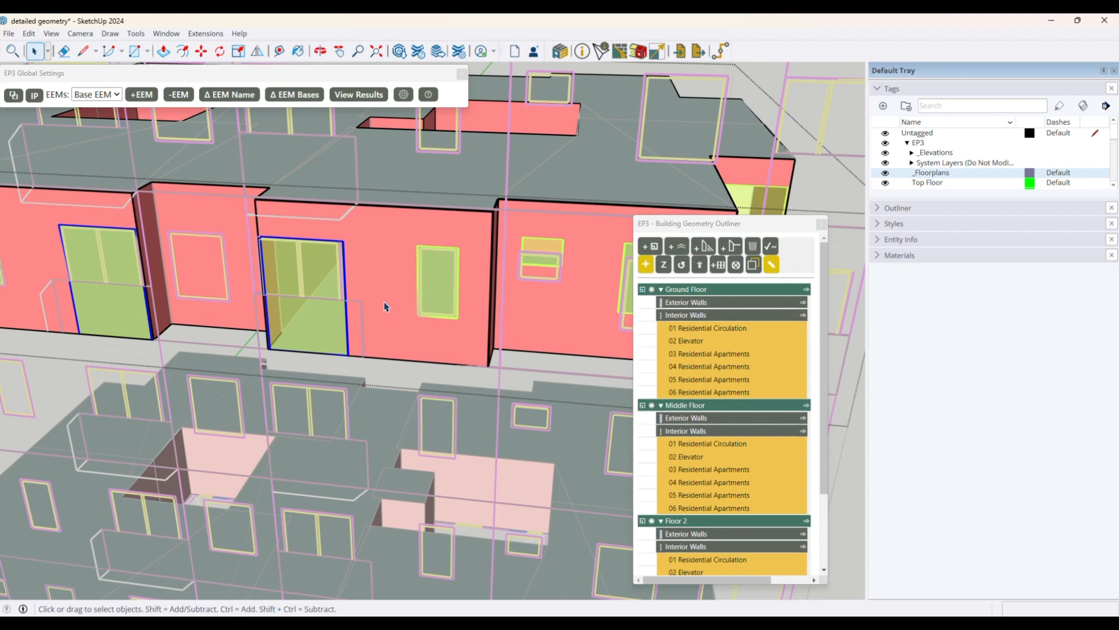
pyautogui.press('m')
pyautogui.click(372, 310)
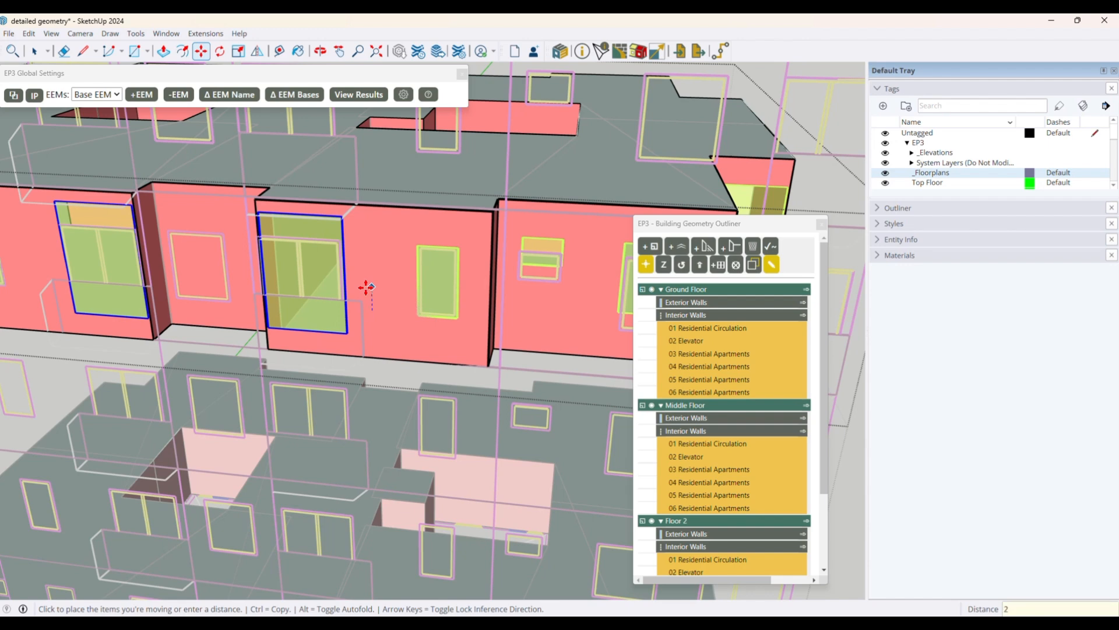
pyautogui.press('Escape')
pyautogui.press('space')
pyautogui.scroll(-5, 497, 462)
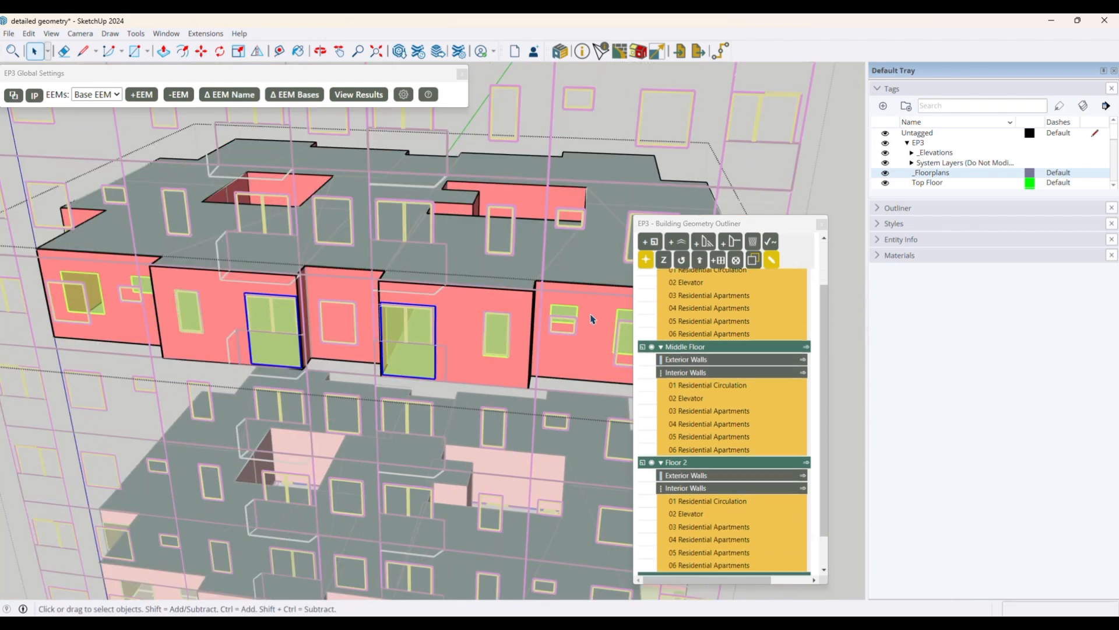
# - Scale the recessed corner window at the opposite end of the Middle Floor down to the wall's base
pyautogui.moveTo(249, 359); pyautogui.dragTo(254, 291, button='middle')
pyautogui.scroll(2, 254, 291)
pyautogui.click(348, 293)
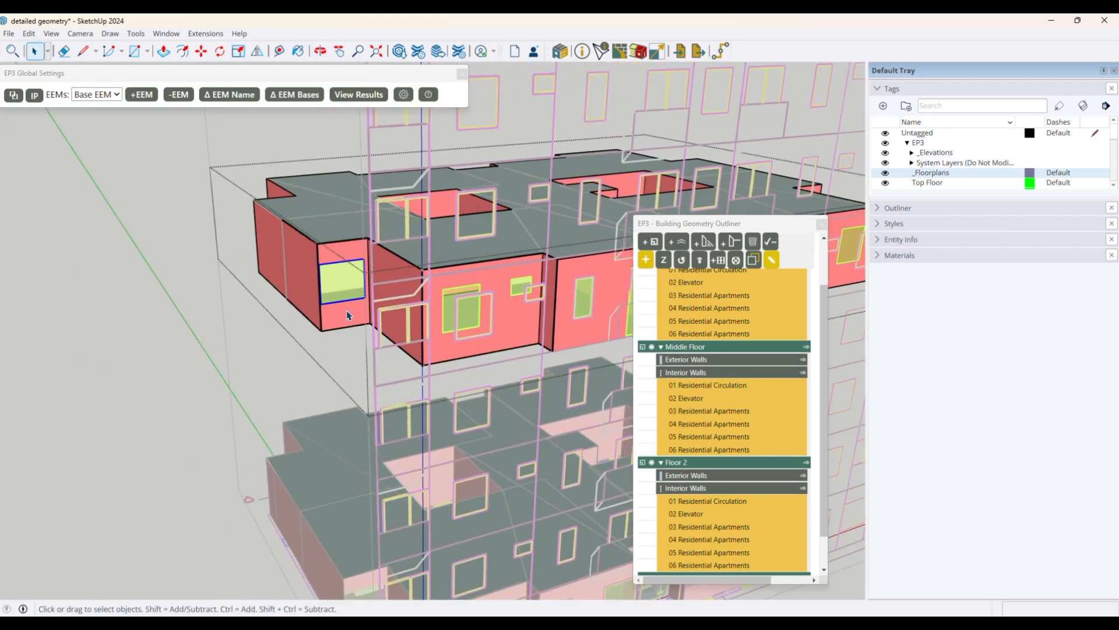
pyautogui.press('s')
pyautogui.click(344, 301)
pyautogui.click(336, 331)
pyautogui.press('space')
# - Move the enlarged opposite corner opening up 2" from the wall's base
pyautogui.press('m')
pyautogui.click(339, 316)
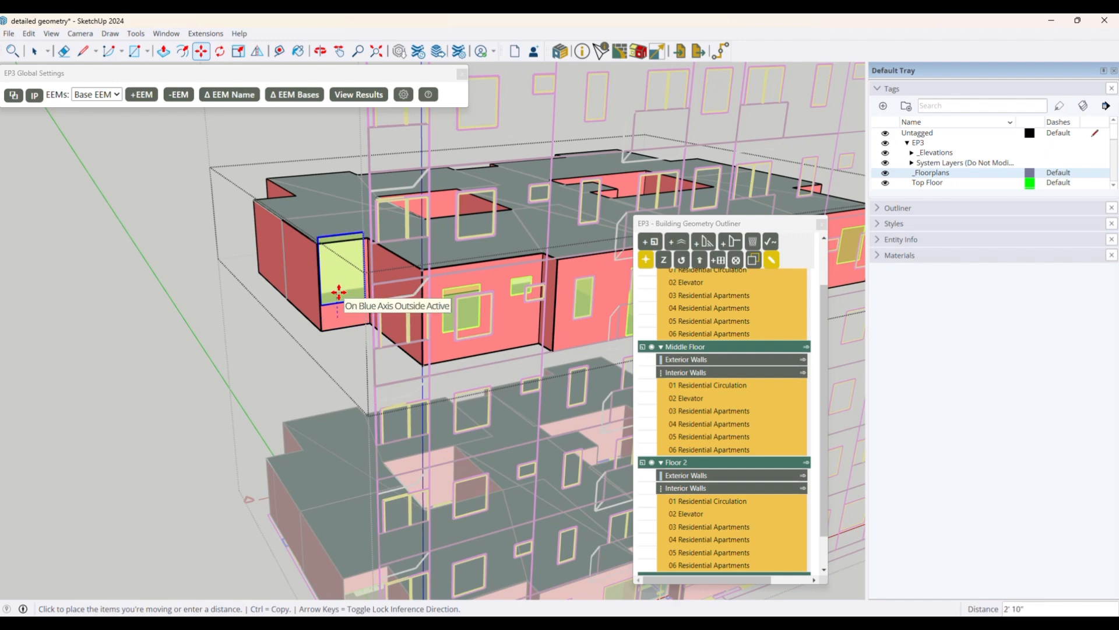
pyautogui.write('2')
pyautogui.press('Return')
pyautogui.press('space')
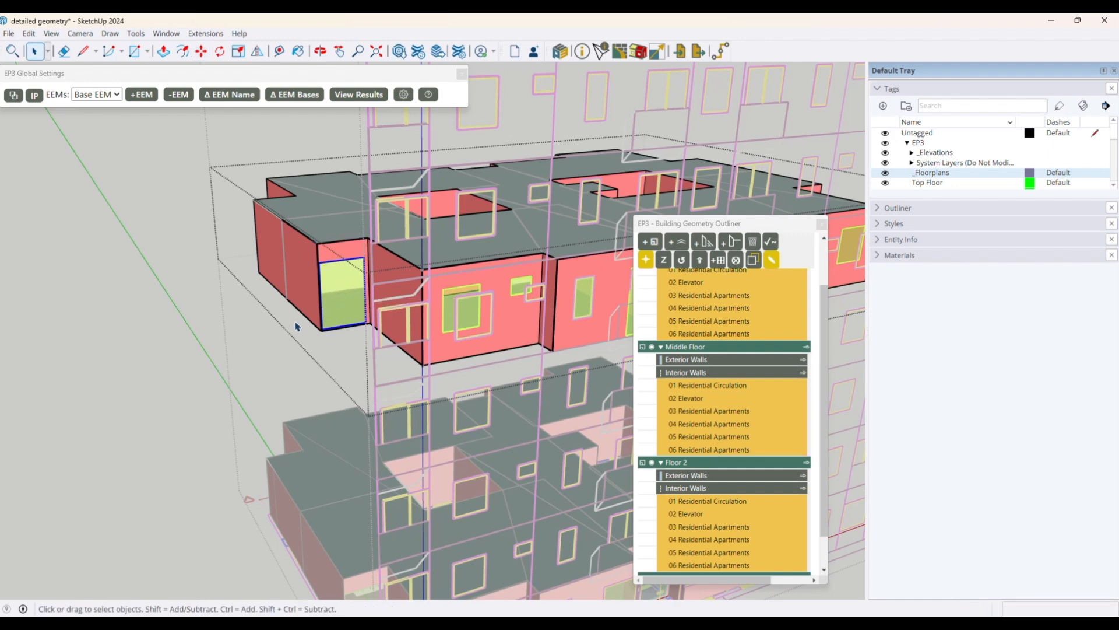
# - Snap the elevations to the central recessed wall face between the two door-height openings
pyautogui.scroll(-3, 296, 327)
pyautogui.scroll(5, 500, 325)
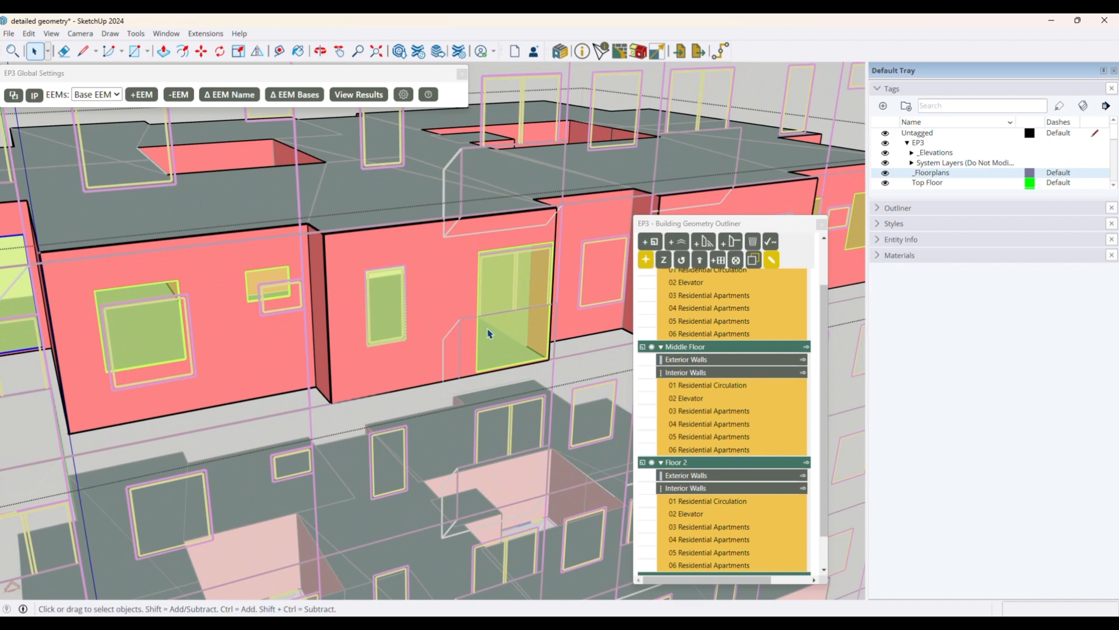
pyautogui.scroll(-2, 178, 321)
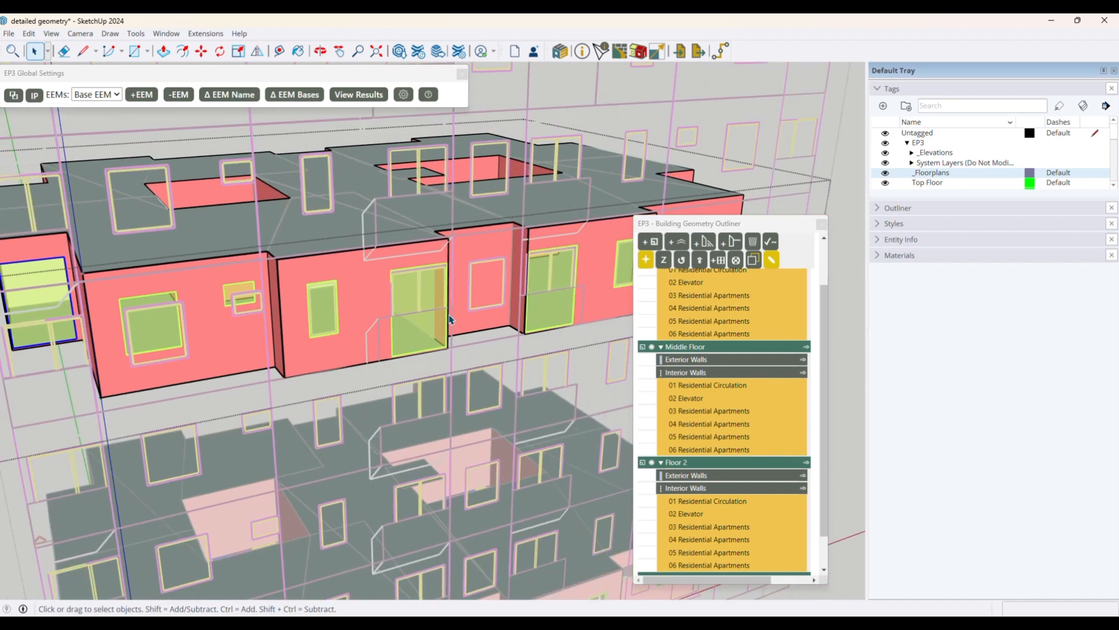
pyautogui.rightClick(464, 251)
pyautogui.click(525, 505)
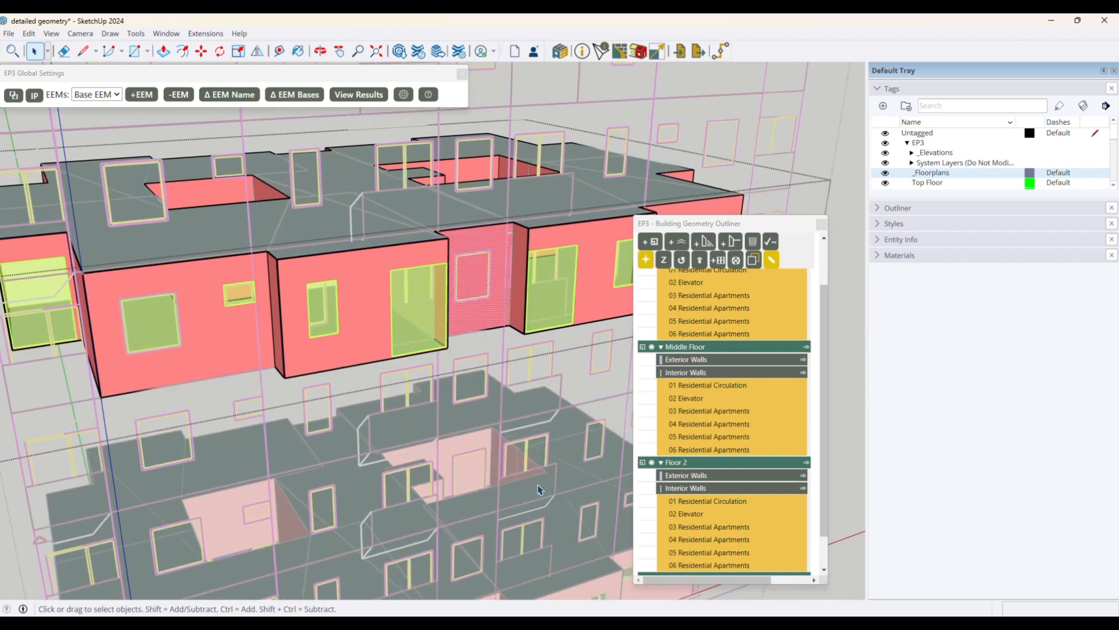
# - Copy the narrow window from the projecting wall and place the copy on the central recessed wall
pyautogui.scroll(3, 481, 261)
pyautogui.click(184, 351)
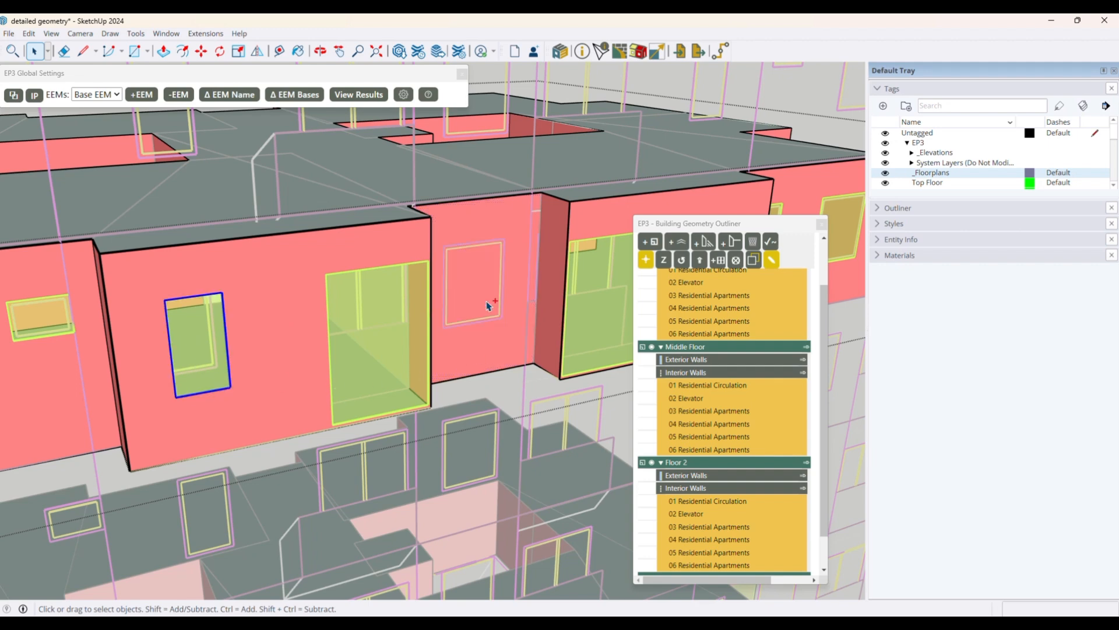
pyautogui.click(466, 294)
pyautogui.press('m')
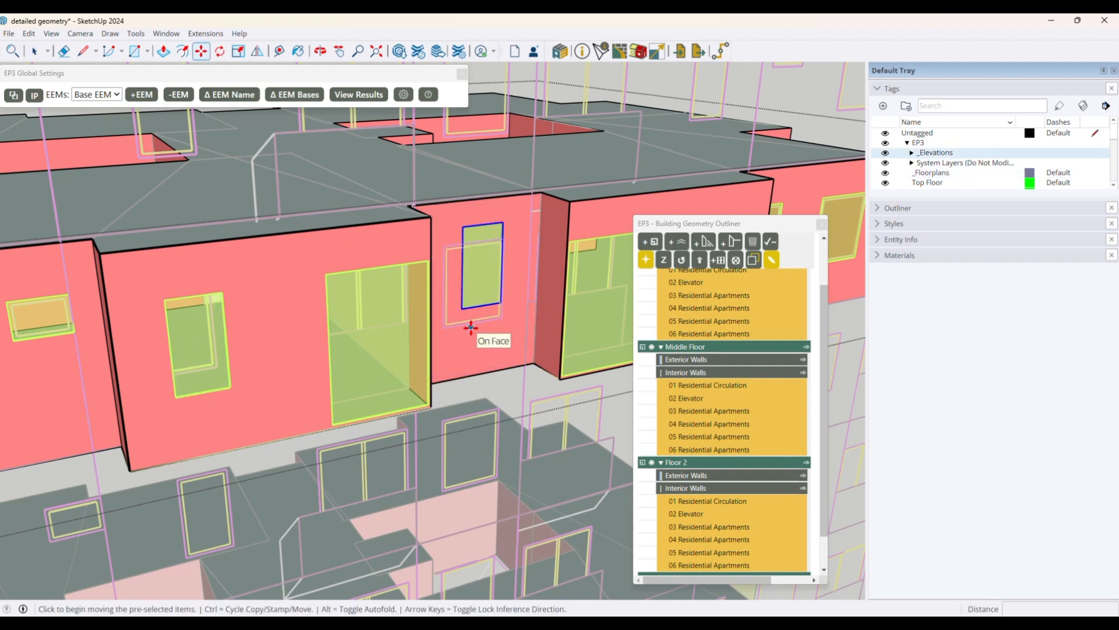
pyautogui.press('space')
# - Move the copied window to meet the lower corner of the elevation's window outline, and start scaling its width
pyautogui.moveTo(470, 326); pyautogui.dragTo(455, 320, button='middle')
pyautogui.scroll(5, 454, 320)
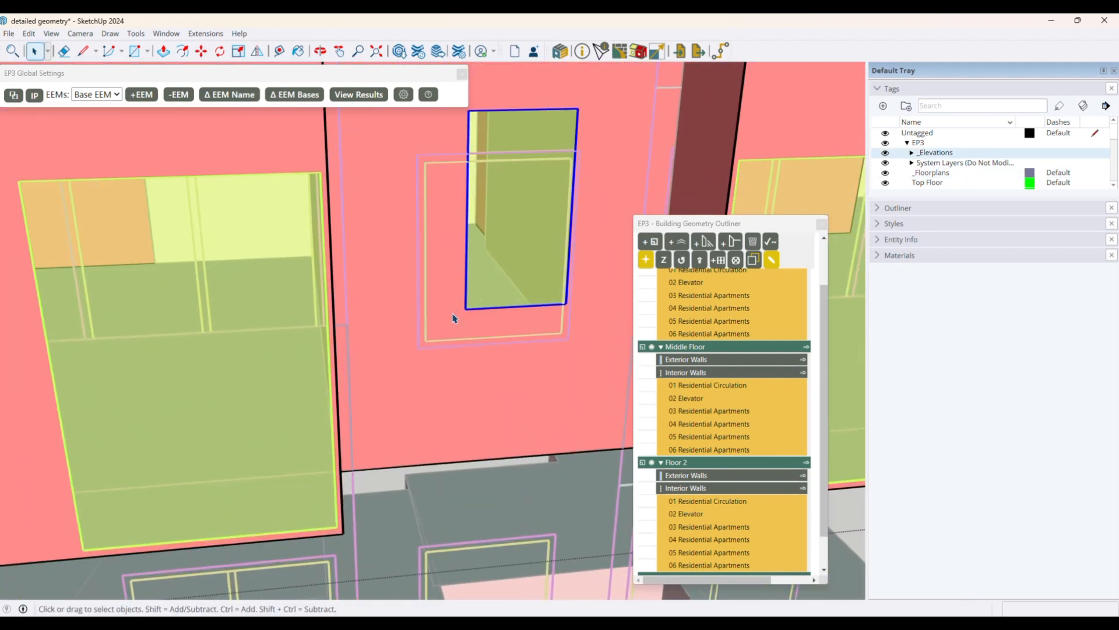
pyautogui.press('m')
pyautogui.click(467, 310)
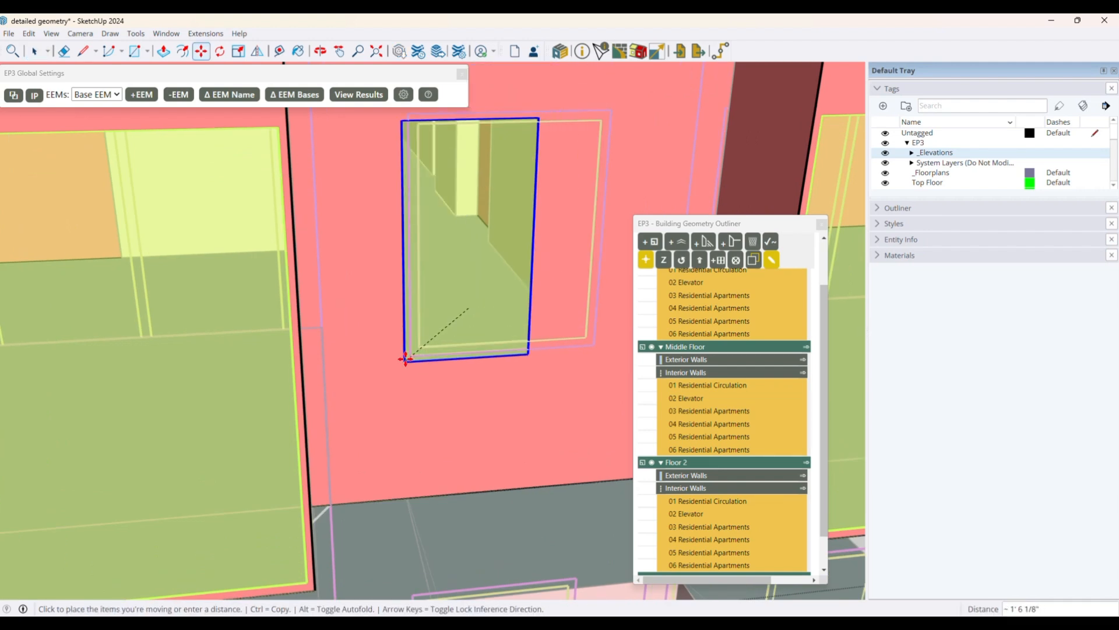
pyautogui.click(411, 356)
pyautogui.press('s')
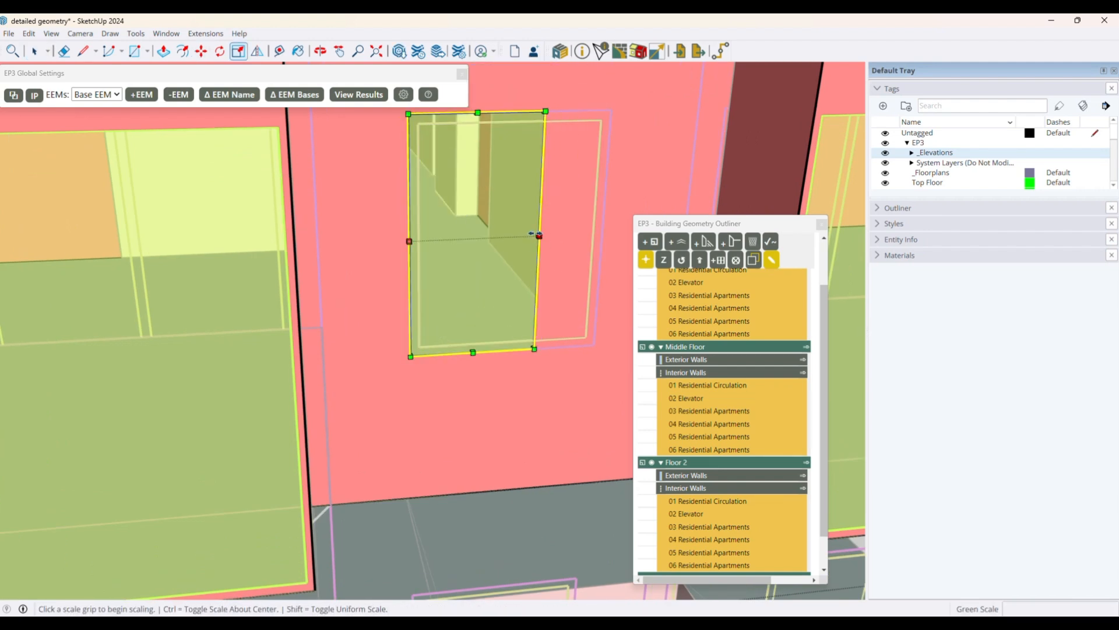
# - Scale the width of the small middle-floor window to match the window outline on the elevation
pyautogui.click(539, 237)
pyautogui.click(603, 234)
pyautogui.press('space')
pyautogui.scroll(-10, 373, 291)
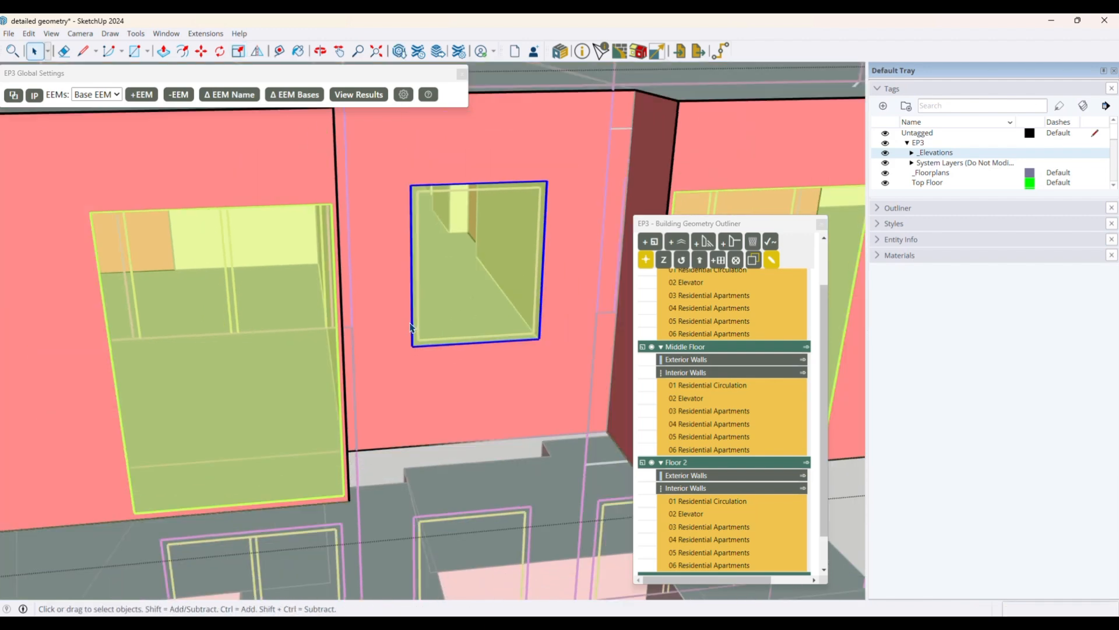
pyautogui.scroll(-3, 340, 292)
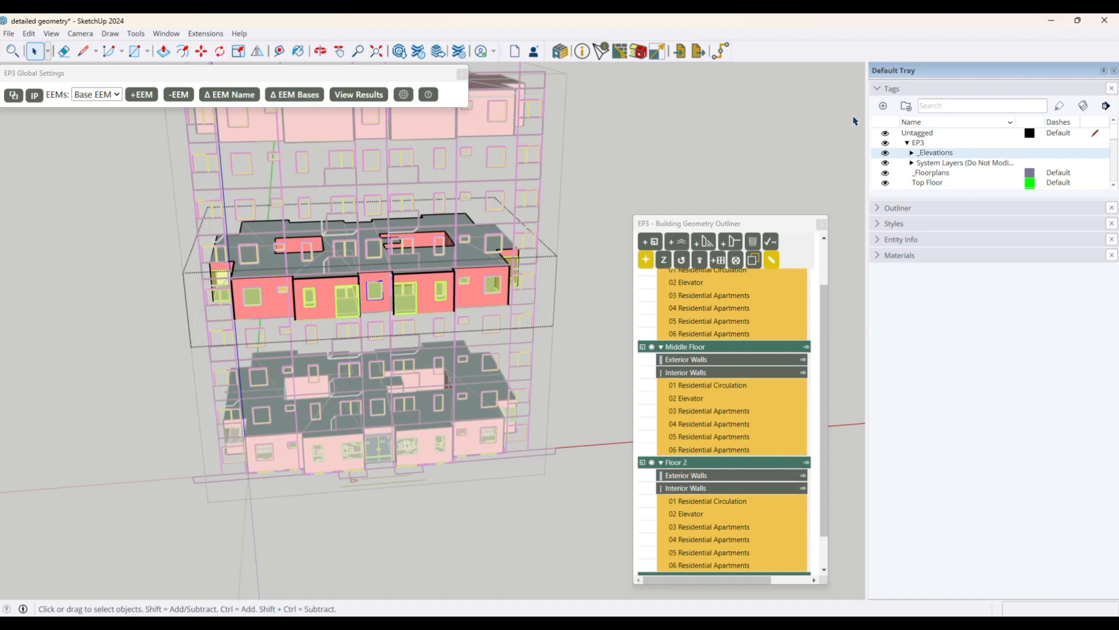
# - Select all windows inside the Middle Floor Ext Walls group through the Outliner, and close the open groups
pyautogui.click(885, 87)
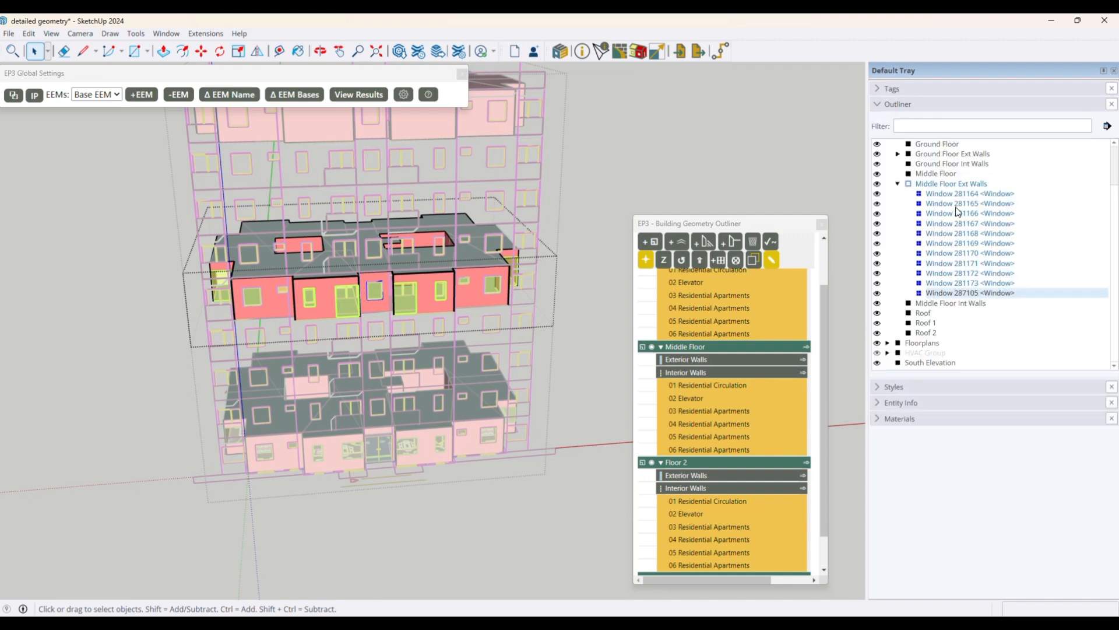
pyautogui.click(962, 195)
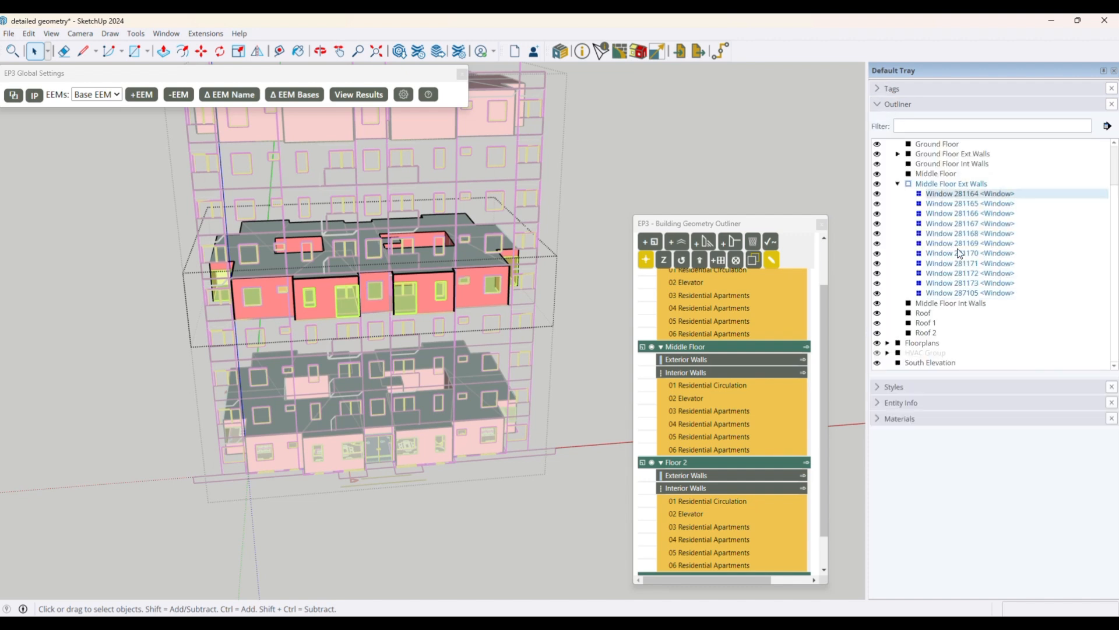
pyautogui.click(930, 293)
pyautogui.keyDown('ctrl'); pyautogui.click(927, 194); pyautogui.keyUp('ctrl')
pyautogui.keyDown('ctrl'); pyautogui.click(929, 203); pyautogui.keyUp('ctrl')
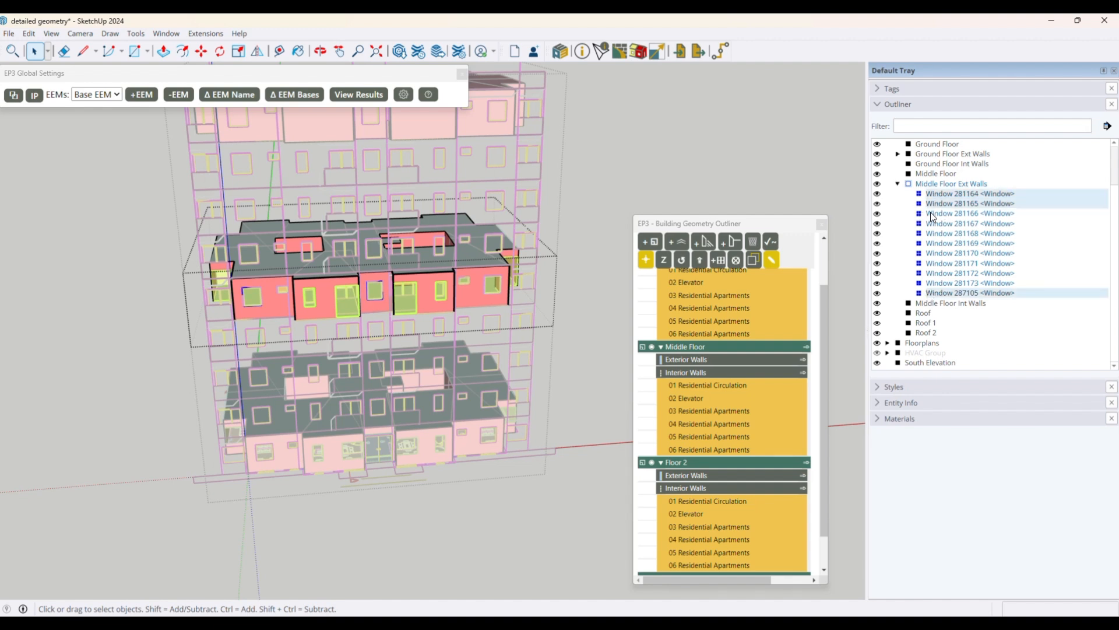
pyautogui.keyDown('ctrl'); pyautogui.click(931, 213); pyautogui.keyUp('ctrl')
pyautogui.keyDown('ctrl'); pyautogui.click(933, 224); pyautogui.keyUp('ctrl')
pyautogui.keyDown('ctrl'); pyautogui.click(935, 233); pyautogui.keyUp('ctrl')
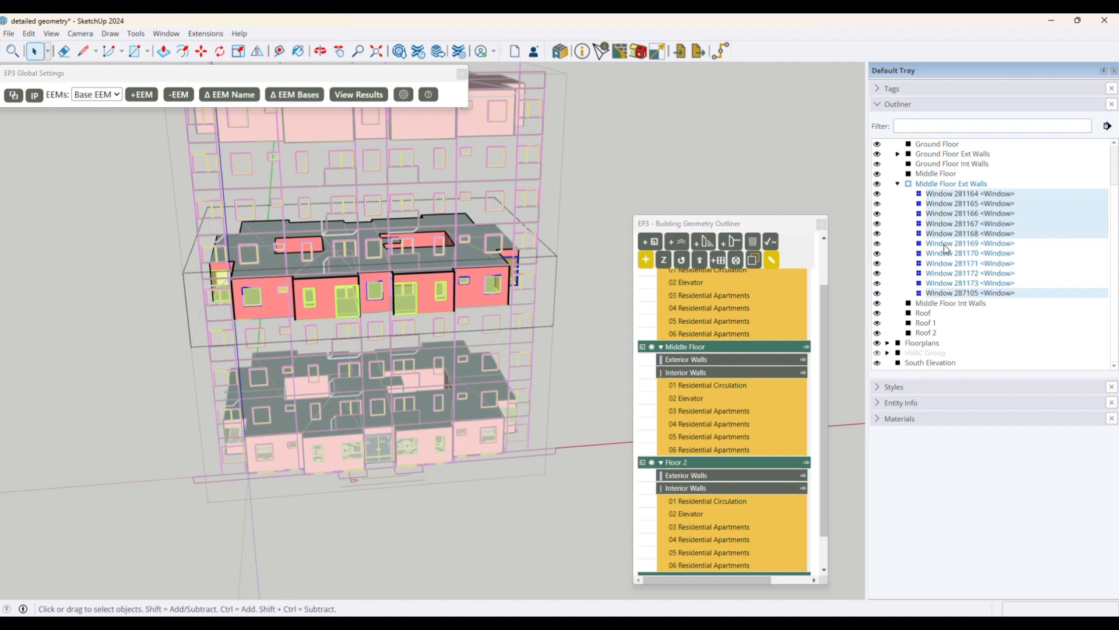
pyautogui.keyDown('ctrl'); pyautogui.click(940, 244); pyautogui.keyUp('ctrl')
pyautogui.keyDown('ctrl'); pyautogui.click(944, 254); pyautogui.keyUp('ctrl')
pyautogui.keyDown('ctrl'); pyautogui.click(944, 264); pyautogui.keyUp('ctrl')
pyautogui.keyDown('ctrl'); pyautogui.click(941, 274); pyautogui.keyUp('ctrl')
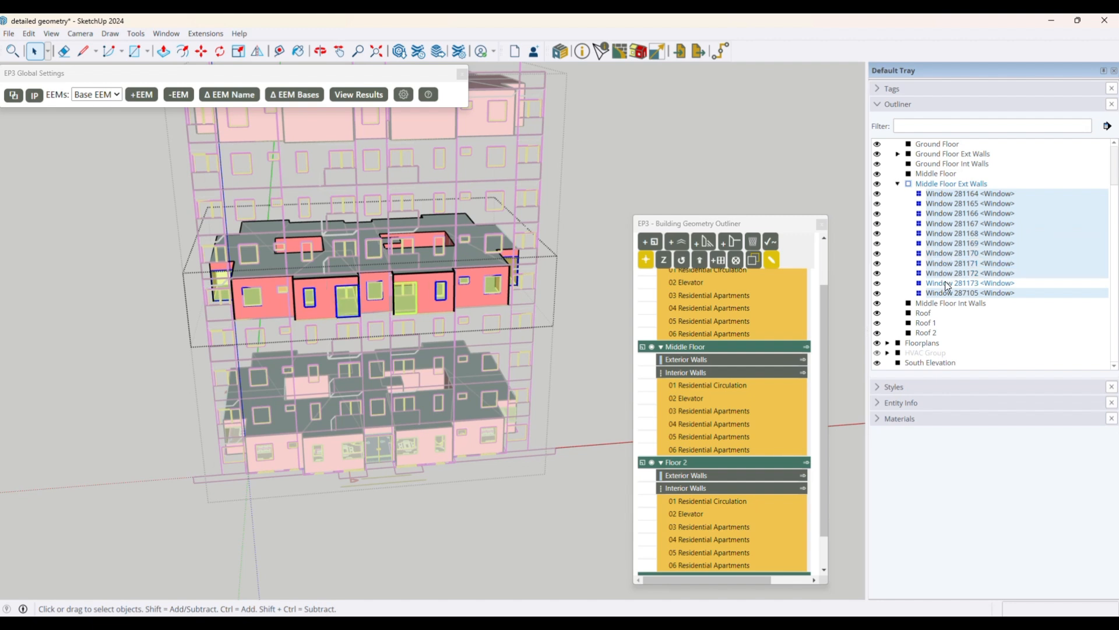
pyautogui.keyDown('ctrl'); pyautogui.click(938, 283); pyautogui.keyUp('ctrl')
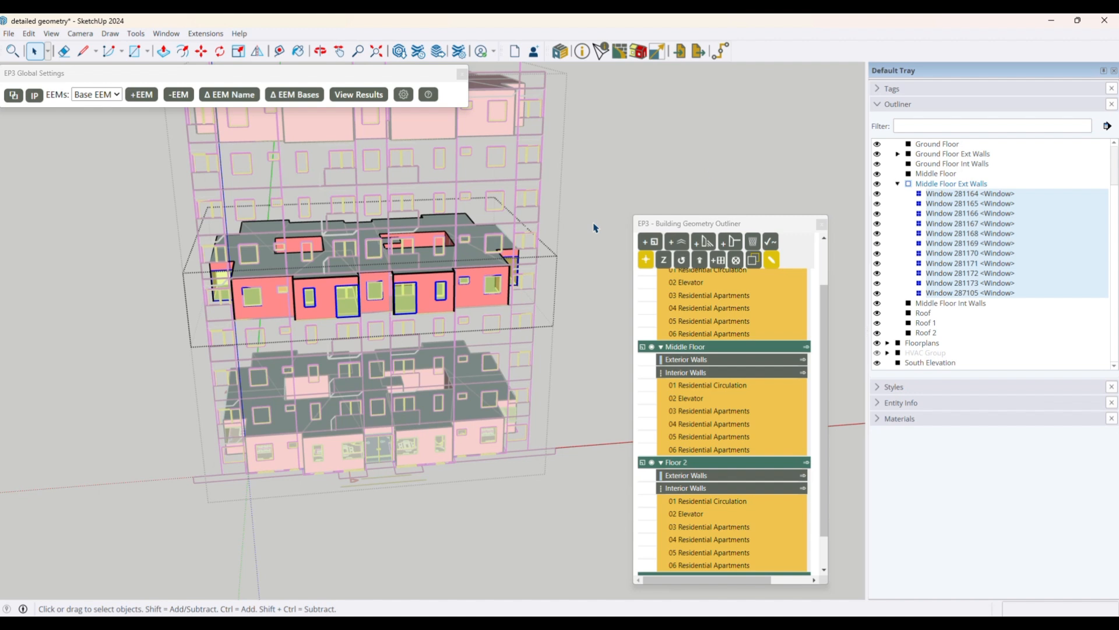
pyautogui.click(627, 235)
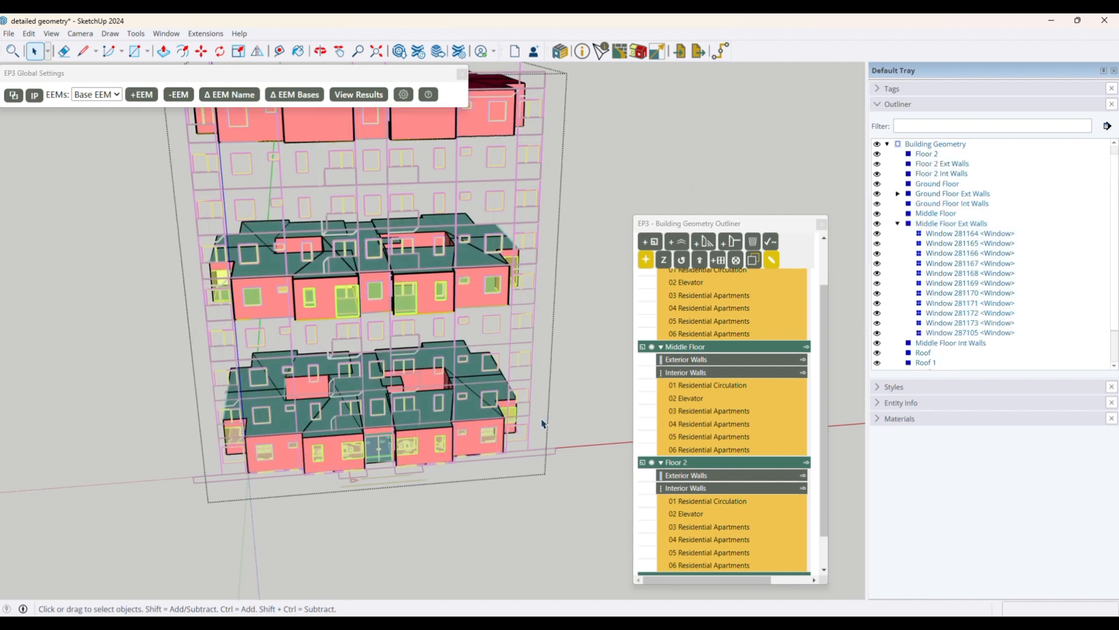
pyautogui.click(499, 530)
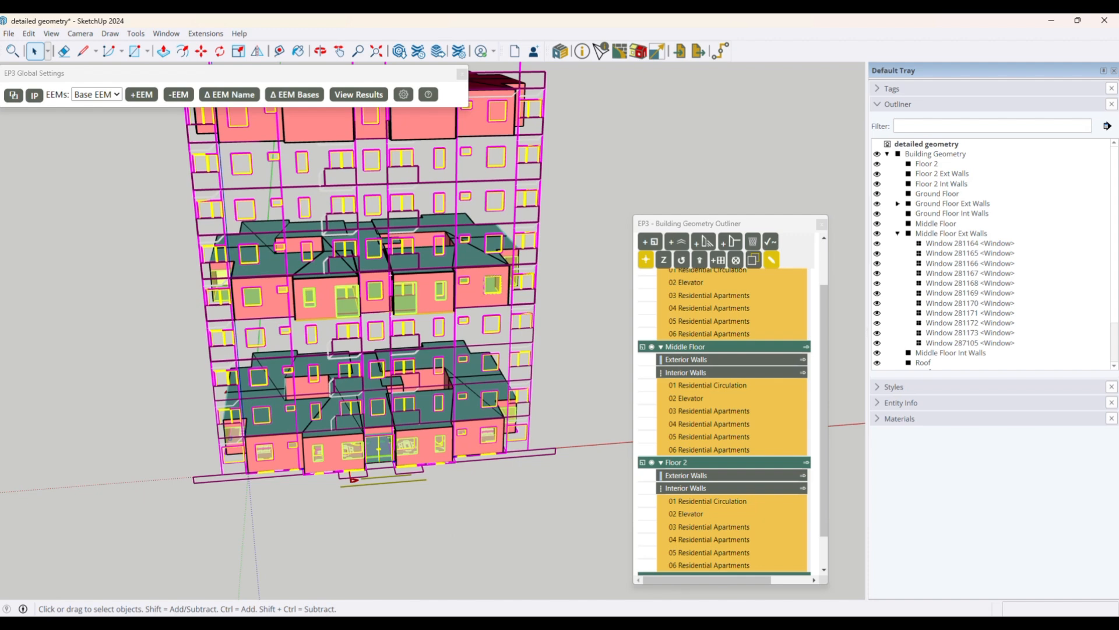
# - Copy the North Elevation group from the Untitled model and paste it beside the building in the detailed geometry model
pyautogui.click(728, 560)
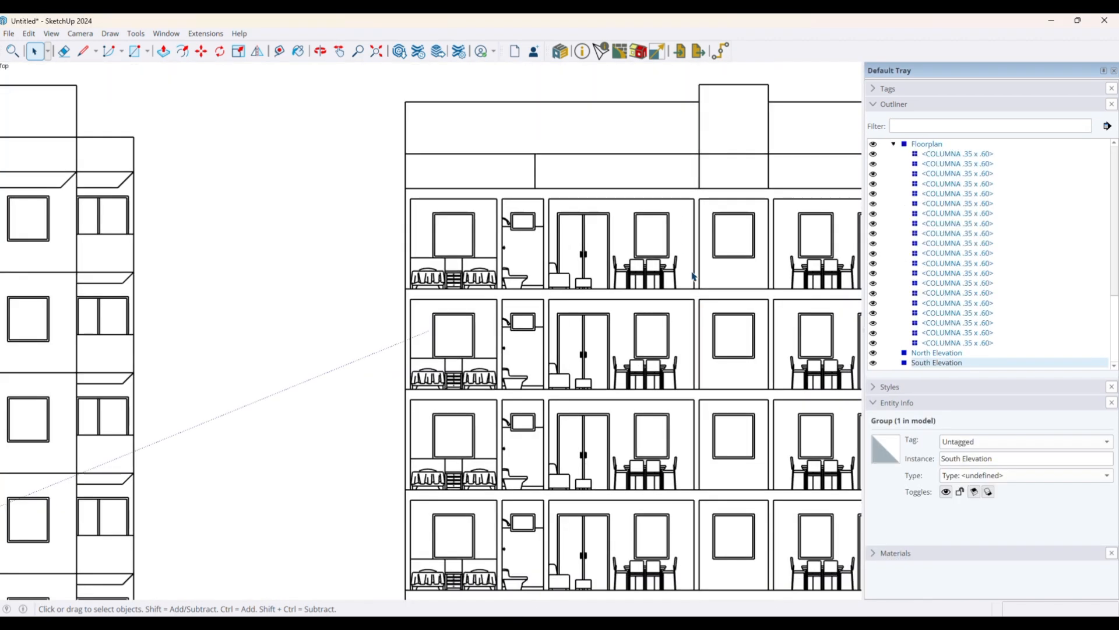
pyautogui.scroll(-4, 693, 276)
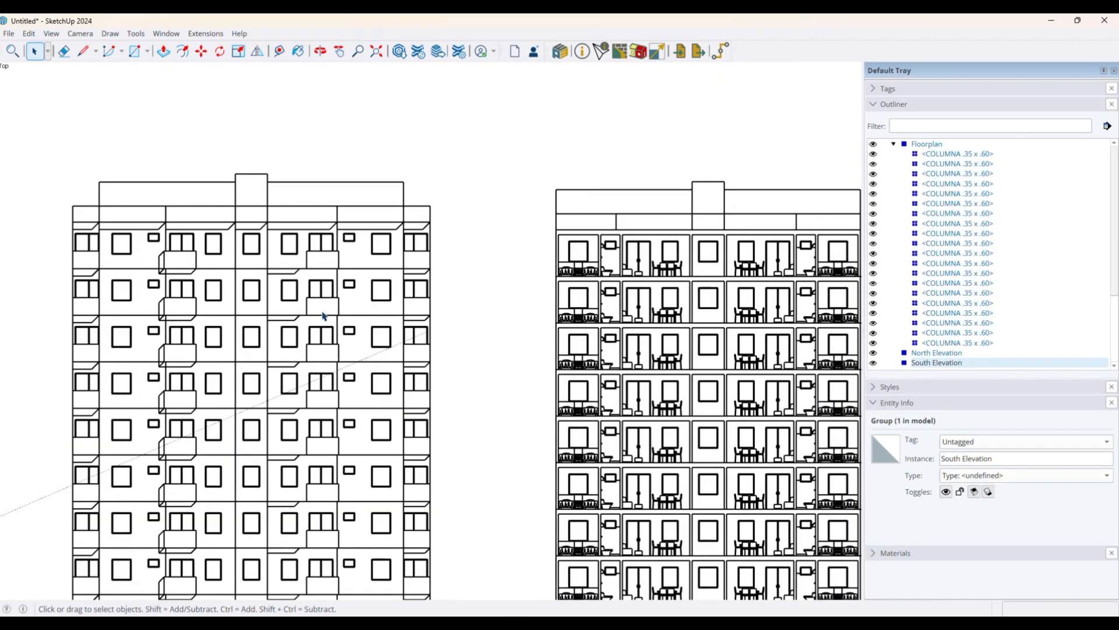
pyautogui.click(325, 319)
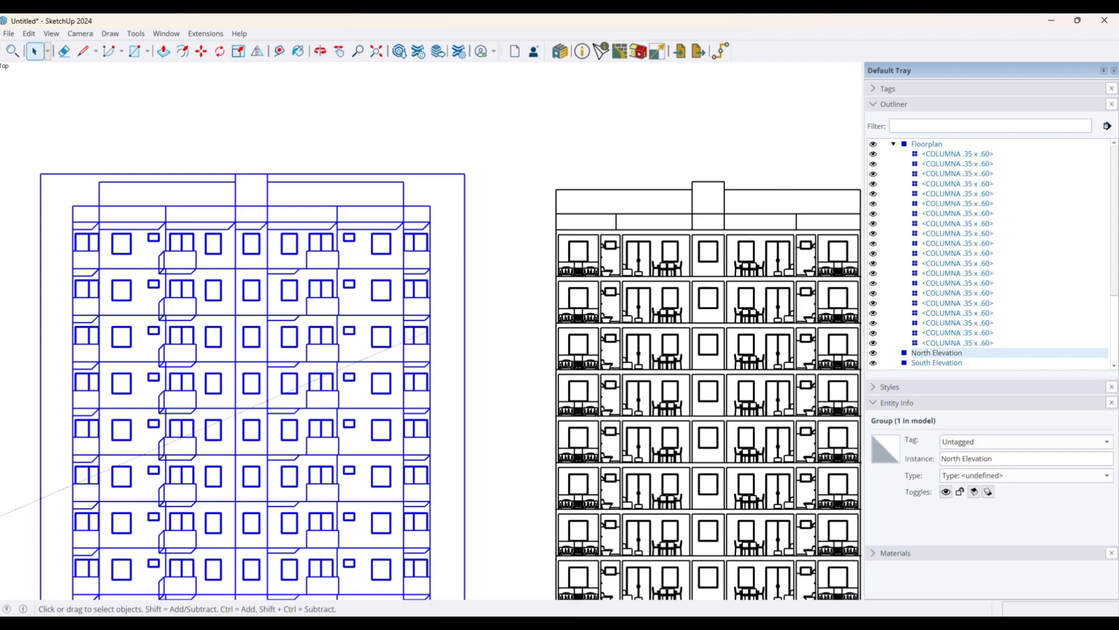
pyautogui.click(797, 574)
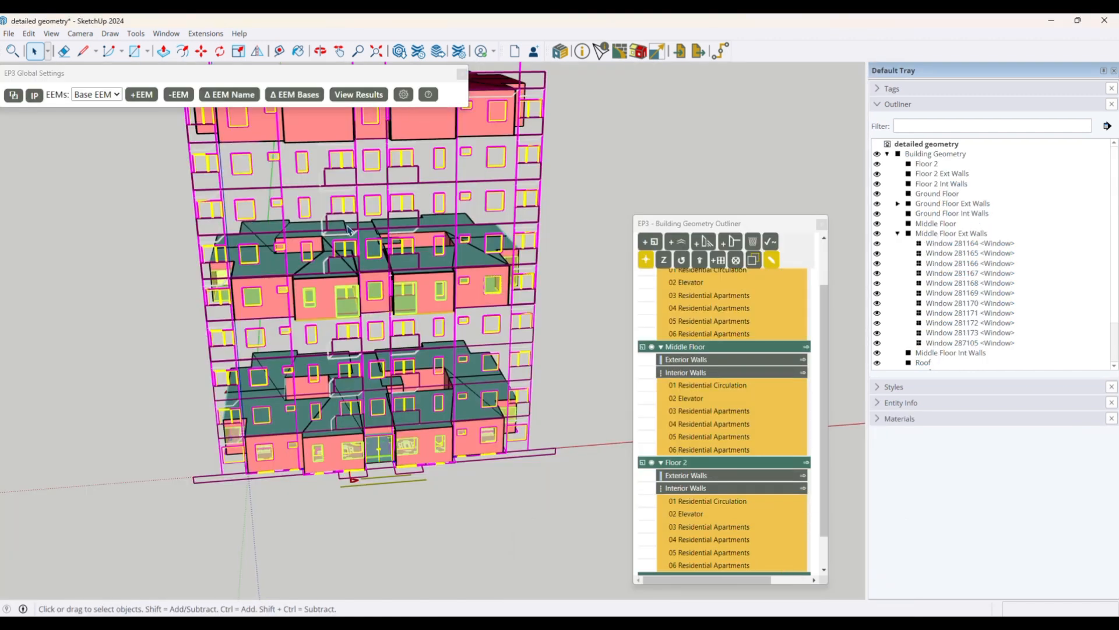
pyautogui.scroll(-3, 247, 361)
pyautogui.hotkey('ctrl', 'v')
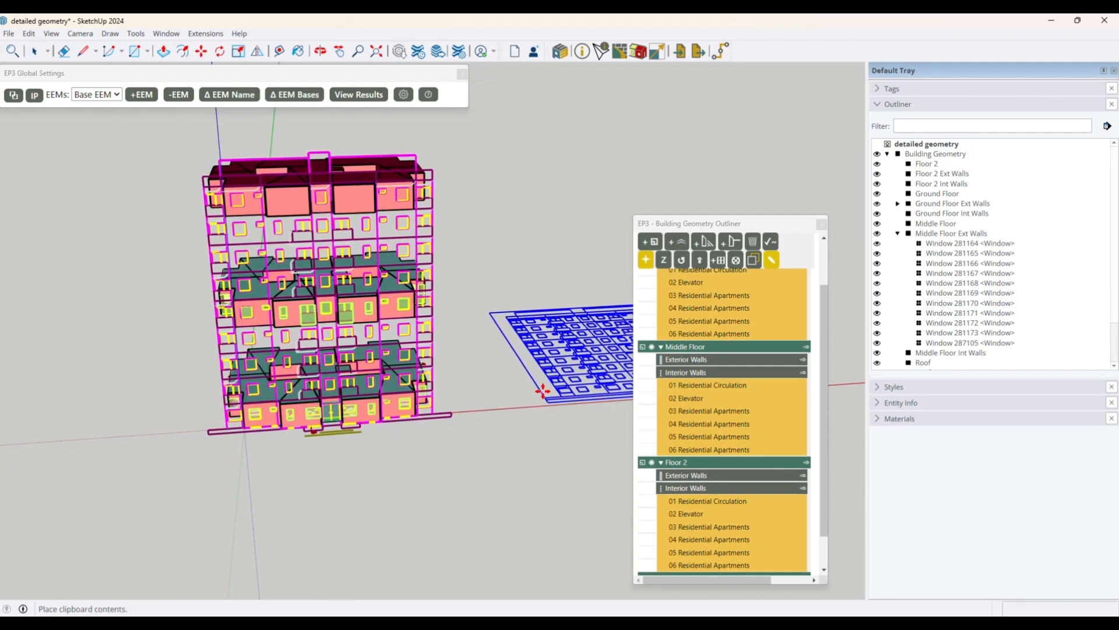
# - Run EP3 - Set Elevation on the pasted North Elevation group and choose its orientation
pyautogui.moveTo(478, 432); pyautogui.dragTo(361, 454, button='middle')
pyautogui.scroll(3, 362, 454)
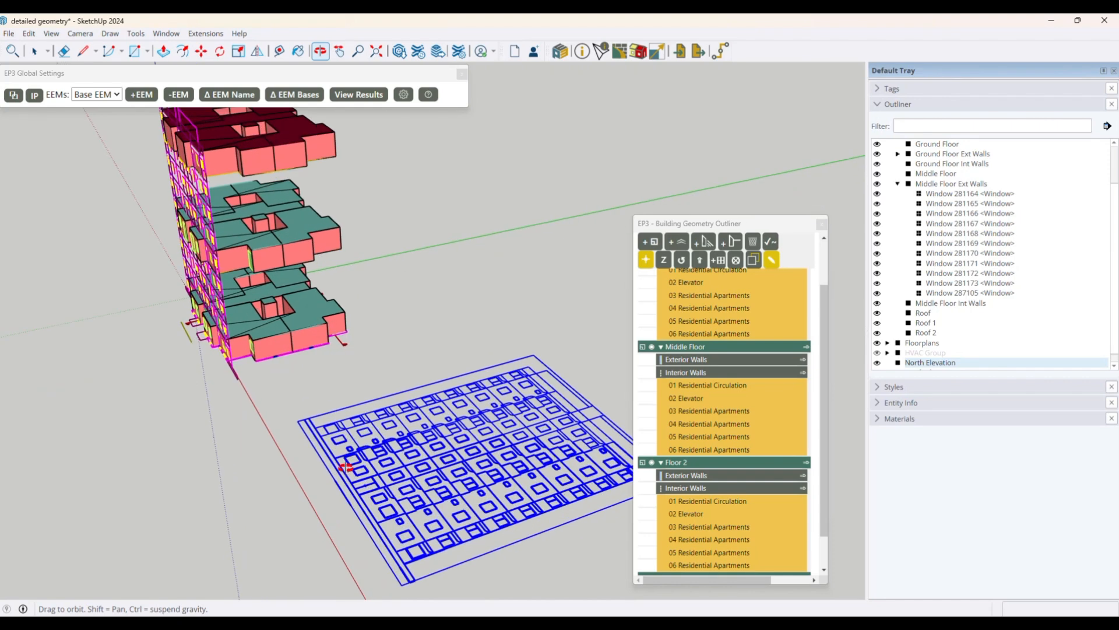
pyautogui.scroll(3, 339, 460)
pyautogui.scroll(3, 333, 446)
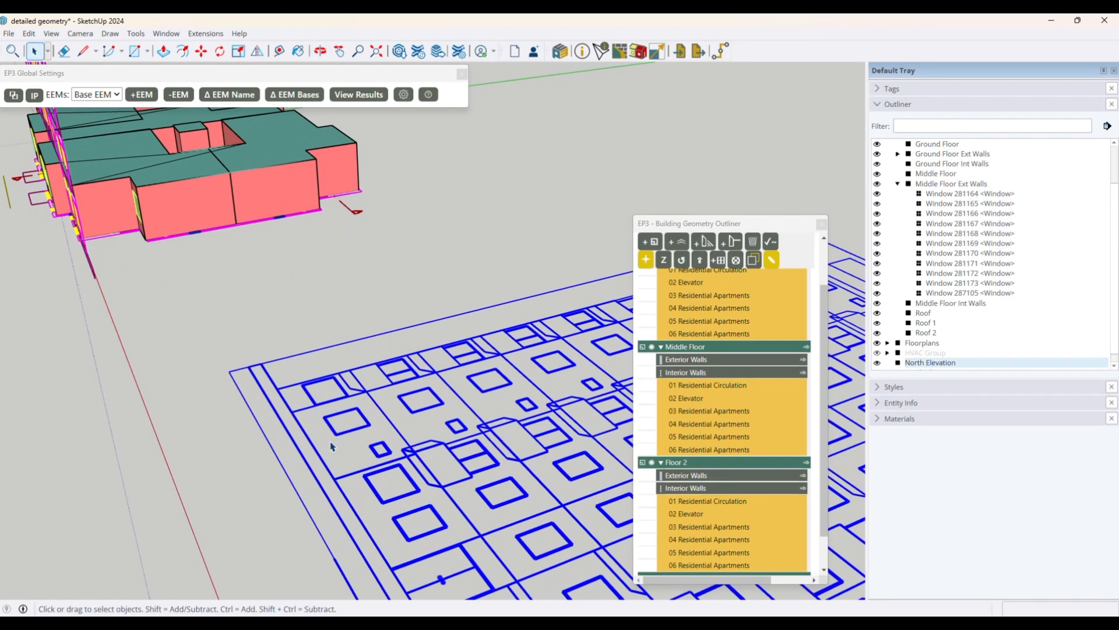
pyautogui.rightClick(369, 396)
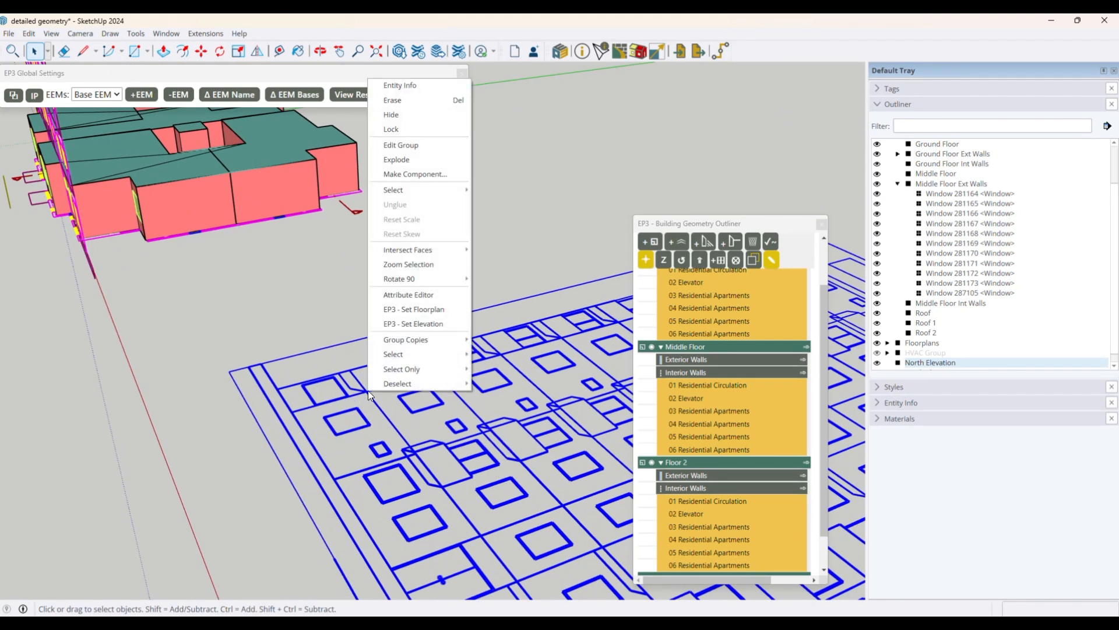
pyautogui.click(418, 325)
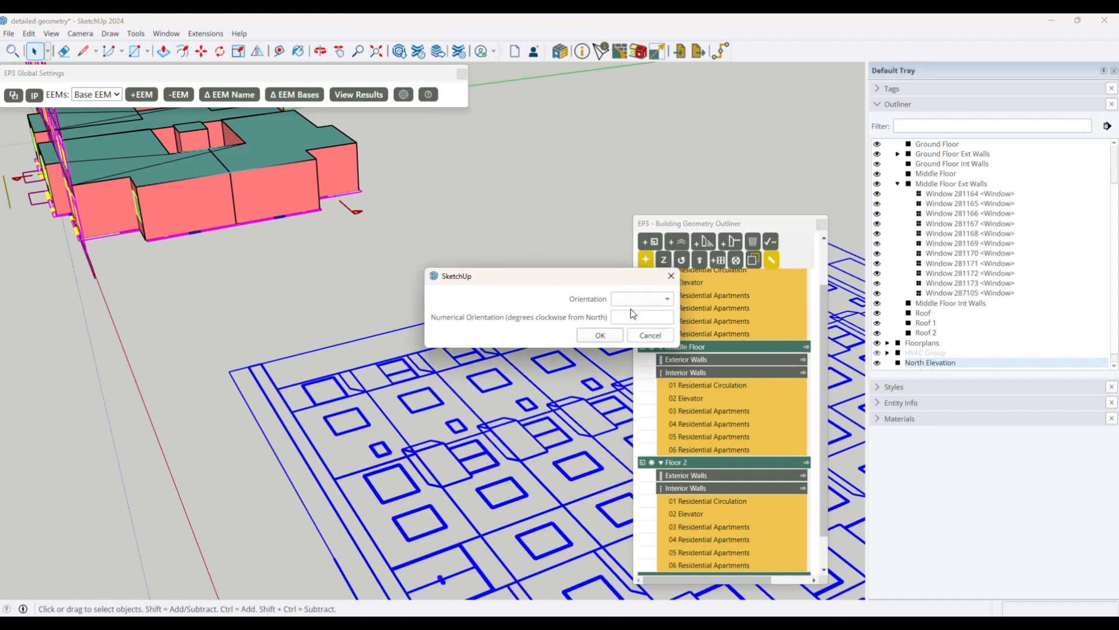
pyautogui.click(659, 300)
pyautogui.click(649, 315)
pyautogui.click(600, 335)
# - Place the North Elevation by matching its base reference corner to the floorplan outline corner at the foot of the building
pyautogui.scroll(10, 303, 411)
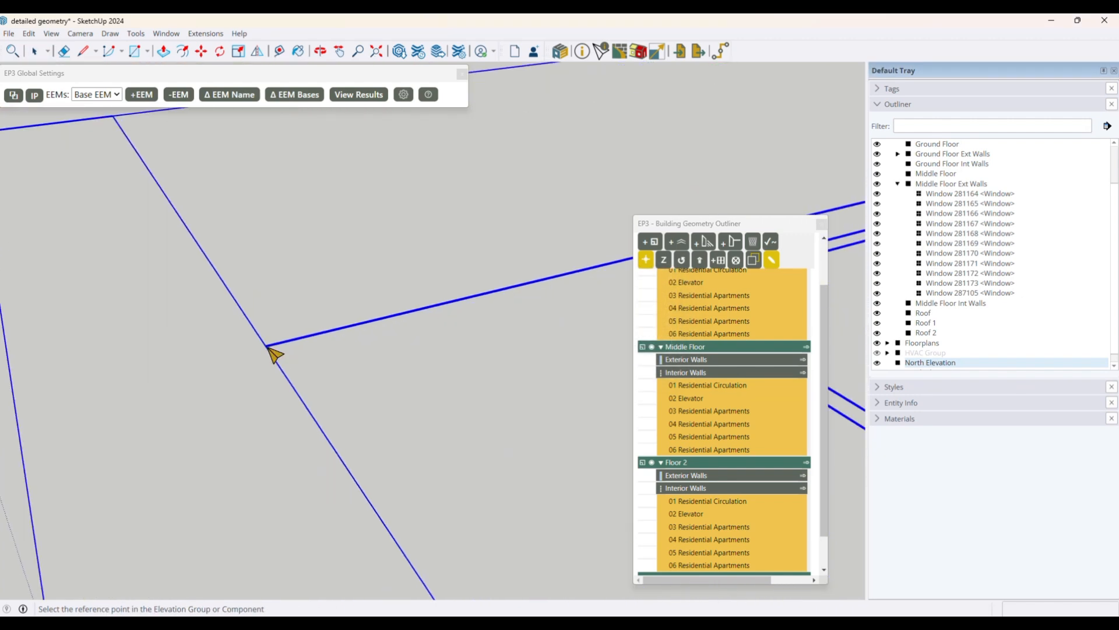
pyautogui.scroll(-10, 312, 448)
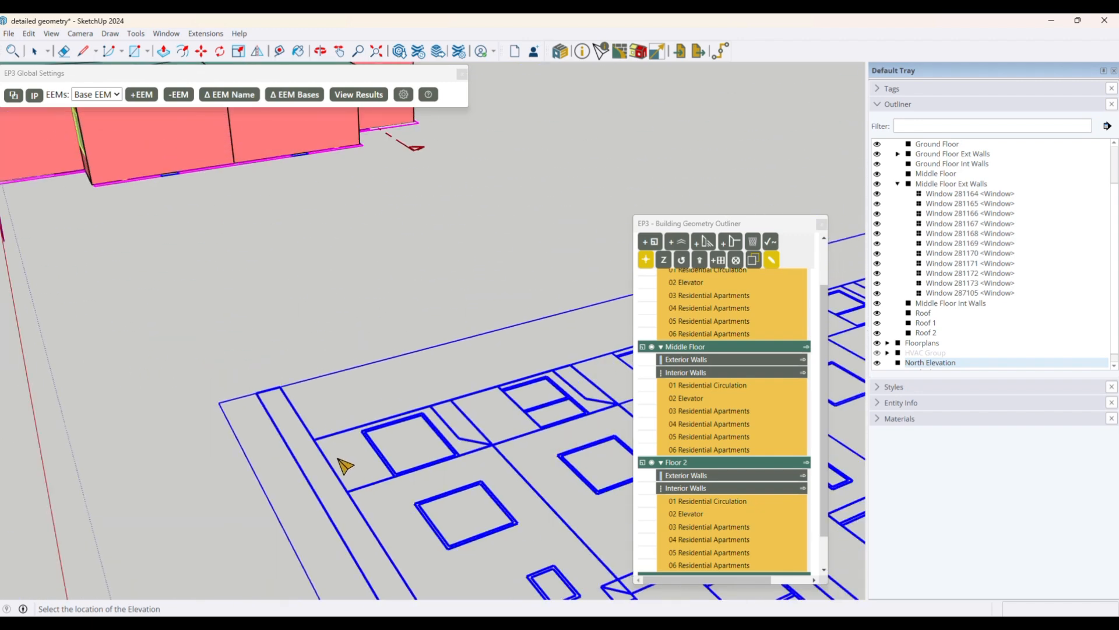
pyautogui.scroll(6, 359, 219)
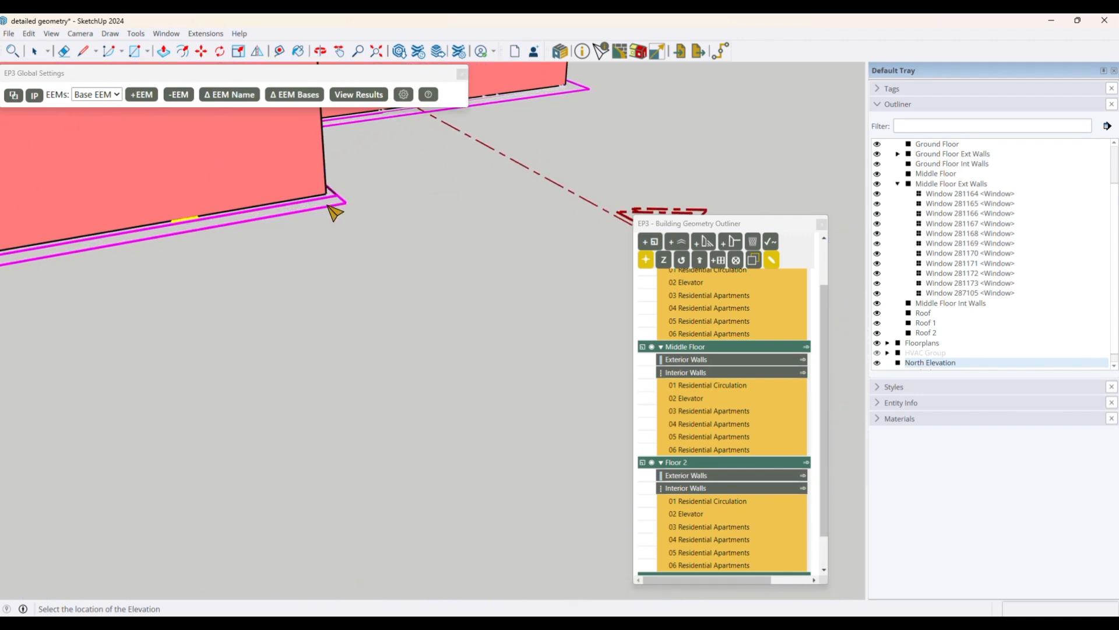
pyautogui.click(359, 204)
pyautogui.scroll(-5, 357, 343)
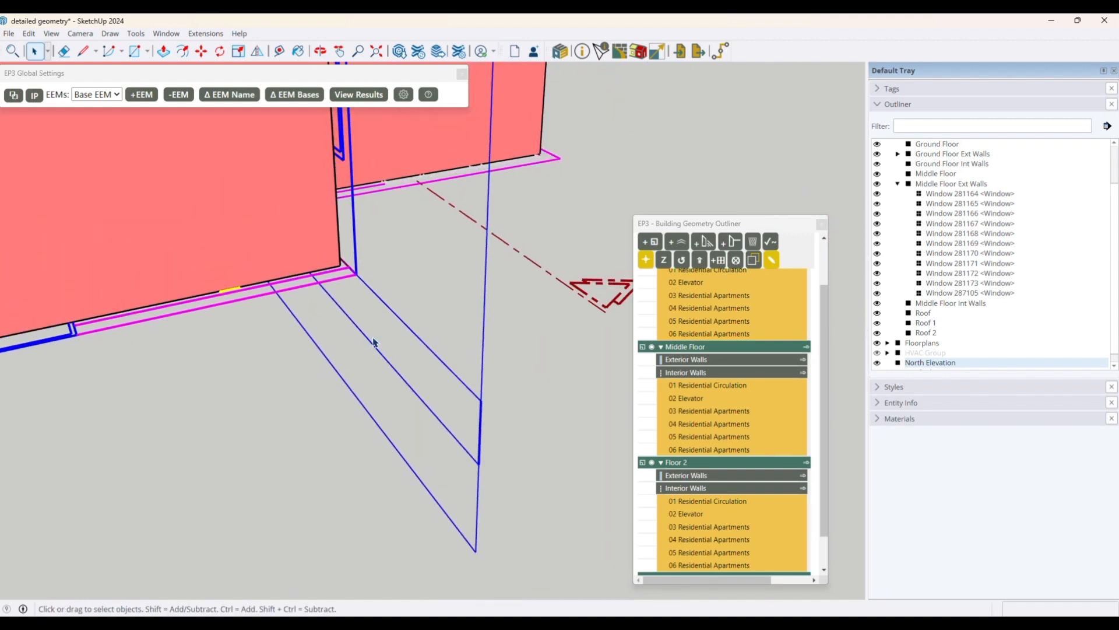
# - Open the Ground Floor Ext Walls group and snap the elevations to the recessed corner wall face with EP3
pyautogui.scroll(-2, 382, 348)
pyautogui.moveTo(382, 348); pyautogui.dragTo(313, 316, button='middle')
pyautogui.scroll(5, 309, 295)
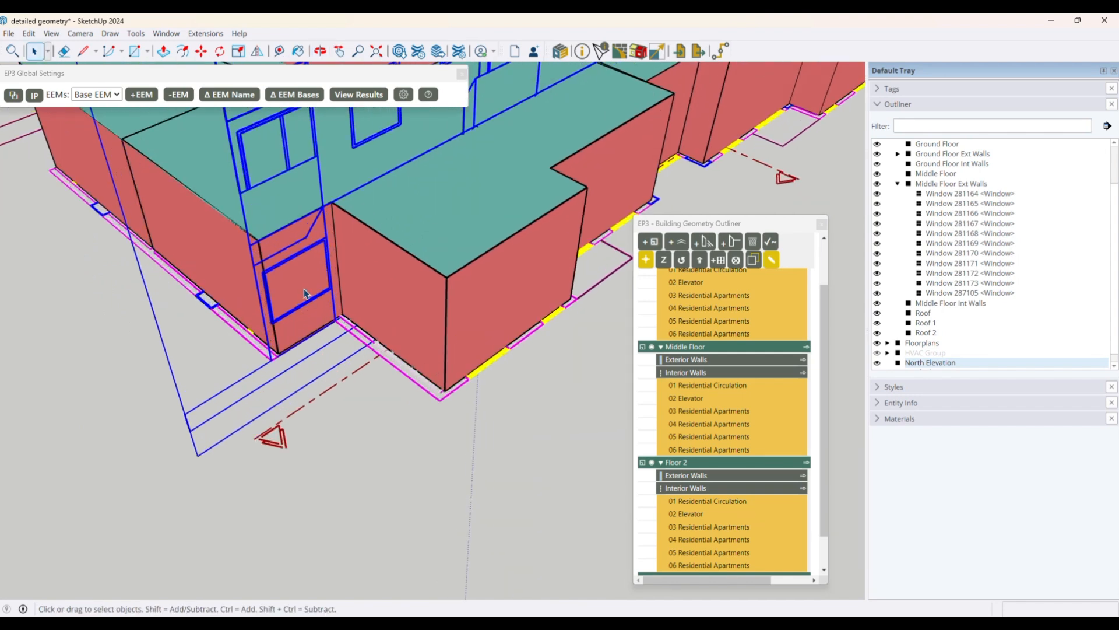
pyautogui.click(308, 277)
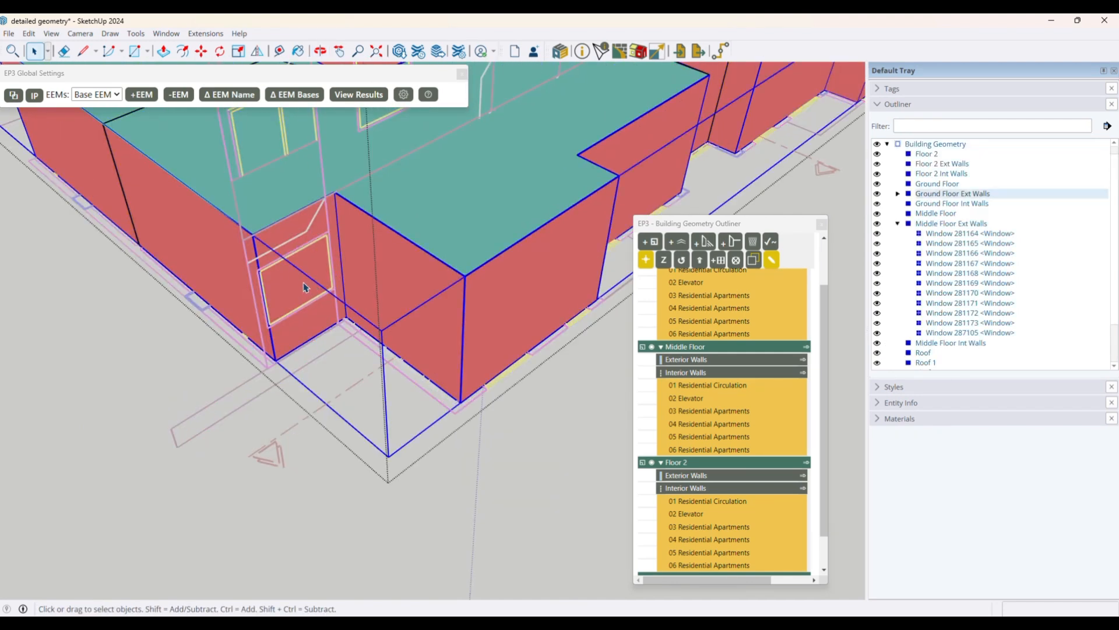
pyautogui.doubleClick(303, 287)
pyautogui.rightClick(303, 272)
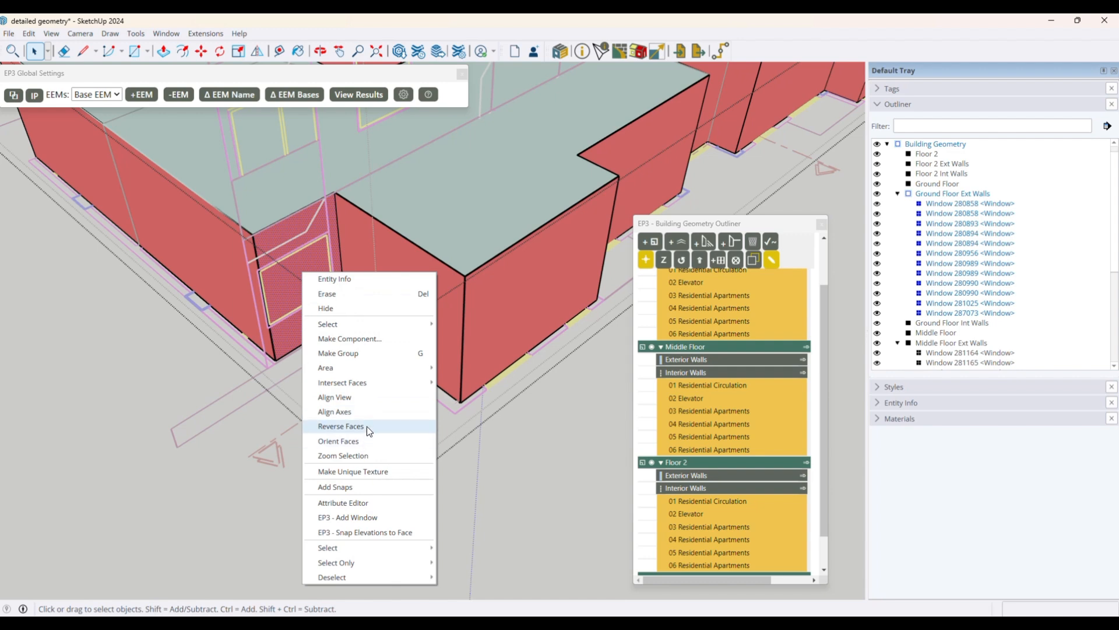
pyautogui.click(407, 531)
# - Copy an existing ground-floor window and paste it onto the recessed corner wall under the North Elevation
pyautogui.scroll(-3, 491, 369)
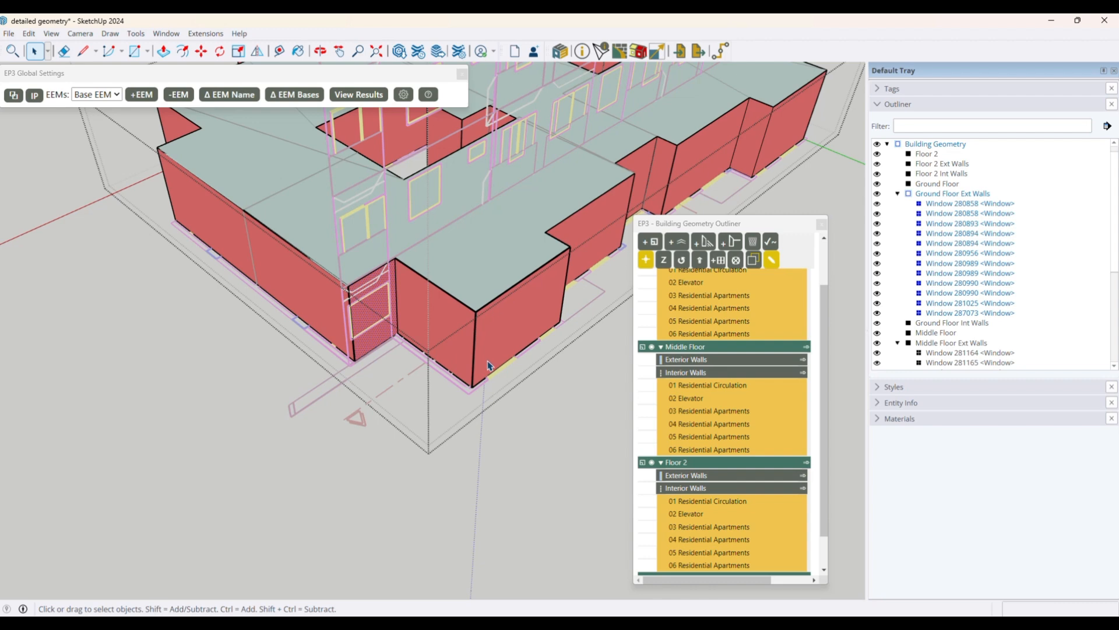
pyautogui.press('o')
pyautogui.moveTo(296, 352); pyautogui.dragTo(607, 344)
pyautogui.moveTo(186, 394); pyautogui.dragTo(211, 263)
pyautogui.press('space')
pyautogui.click(373, 352)
pyautogui.press('o')
pyautogui.press('space')
pyautogui.scroll(8, 210, 263)
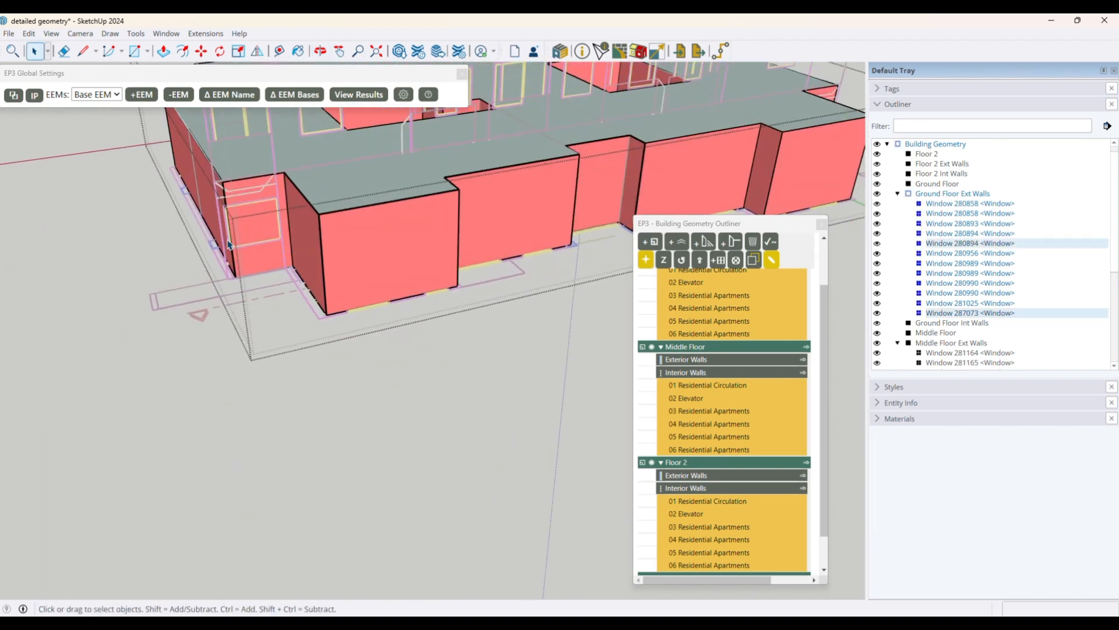
pyautogui.hotkey('ctrl', 'v')
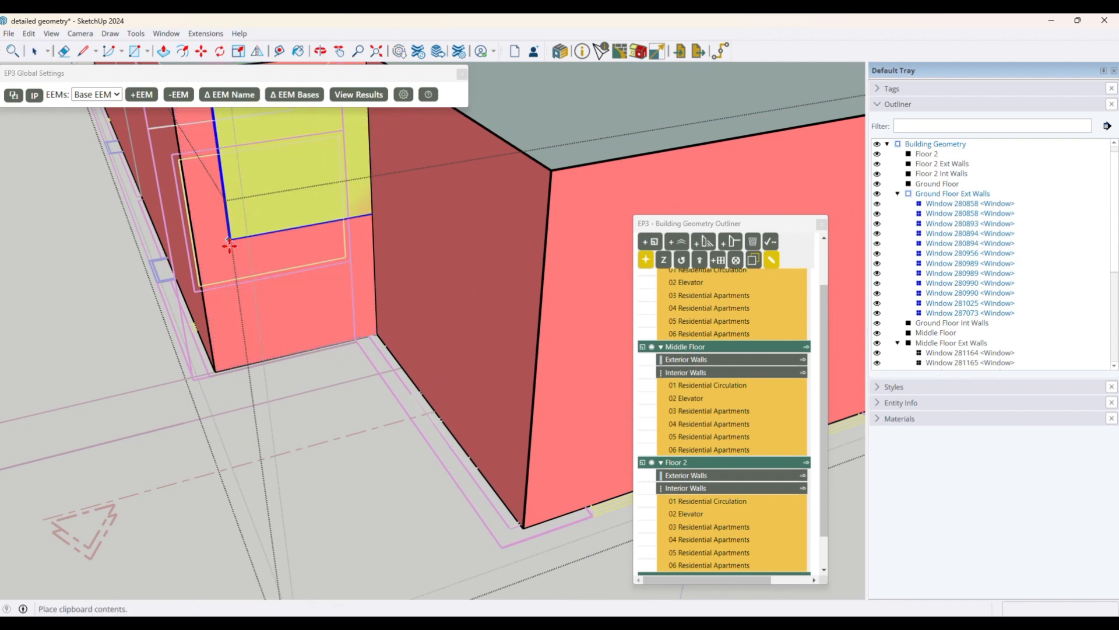
pyautogui.click(226, 244)
# - Move the pasted window about 1' 8 1/4" onto the elevation's window outline, and shift it about 4 1/2" inward from the wall edge
pyautogui.click(226, 245)
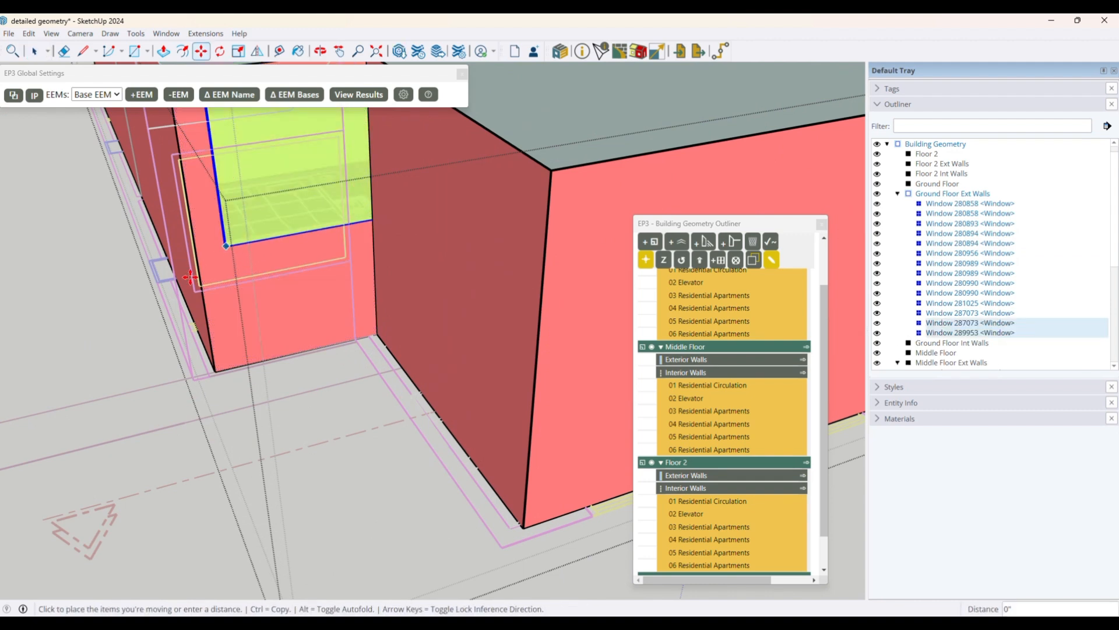
pyautogui.click(197, 292)
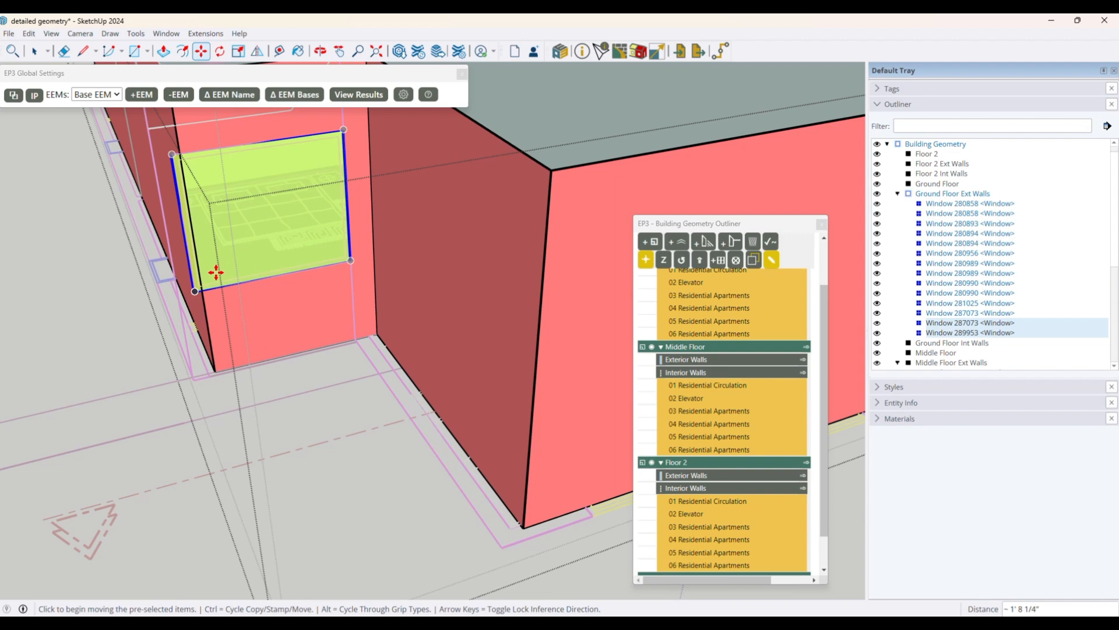
pyautogui.click(193, 293)
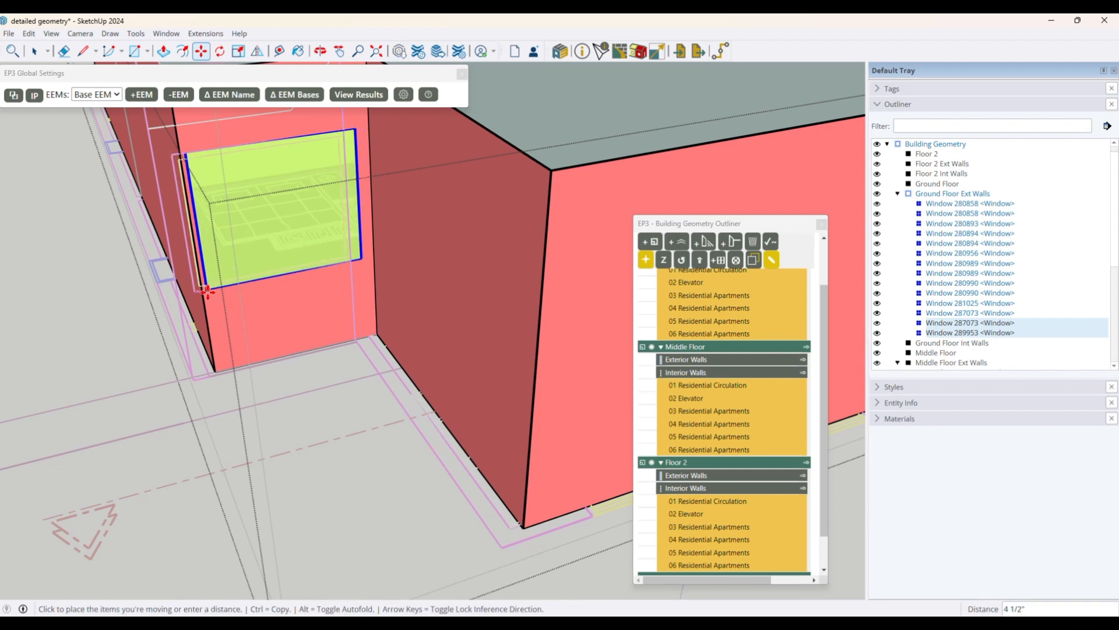
pyautogui.click(207, 291)
pyautogui.scroll(-5, 280, 385)
pyautogui.press('space')
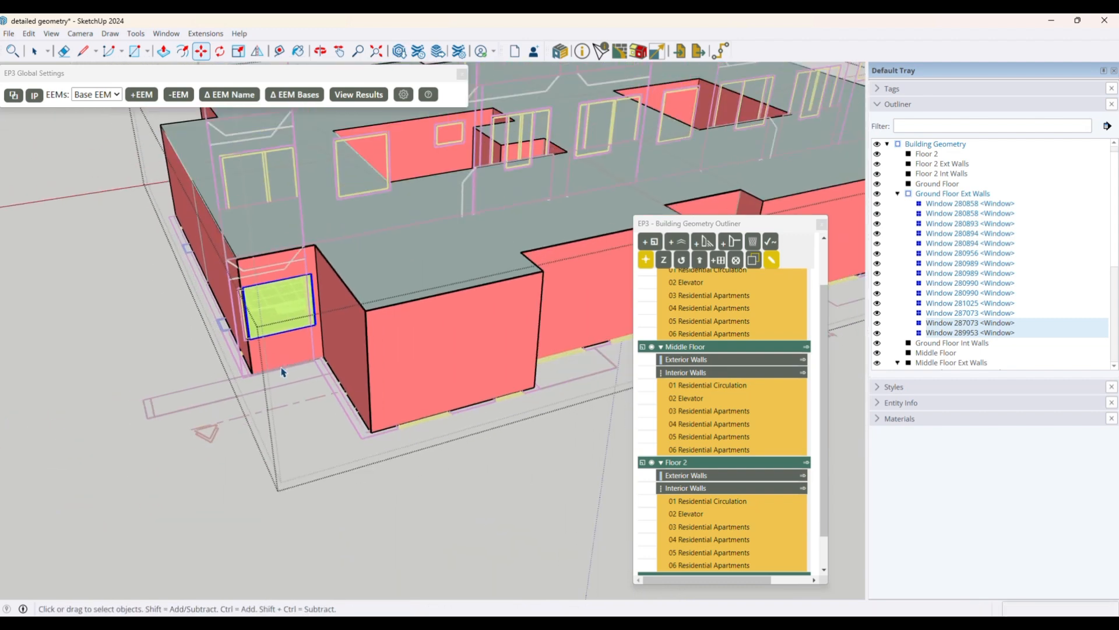
pyautogui.click(454, 377)
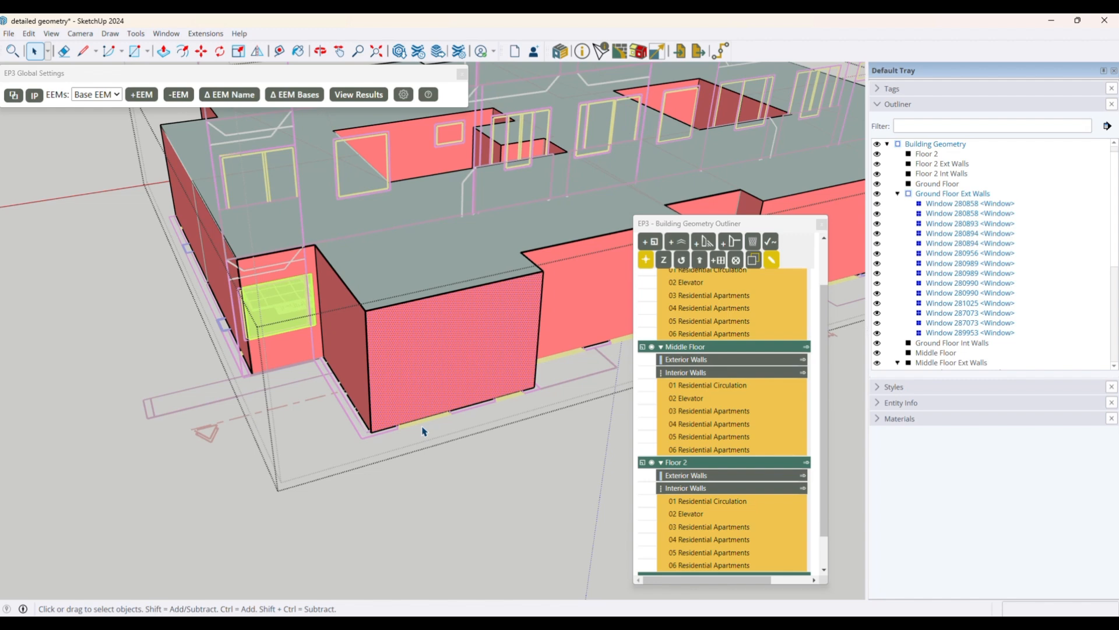
pyautogui.scroll(-5, 441, 403)
pyautogui.moveTo(300, 376); pyautogui.dragTo(493, 431, button='middle')
pyautogui.click(205, 394)
pyautogui.keyDown('ctrl'); pyautogui.click(253, 373); pyautogui.keyUp('ctrl')
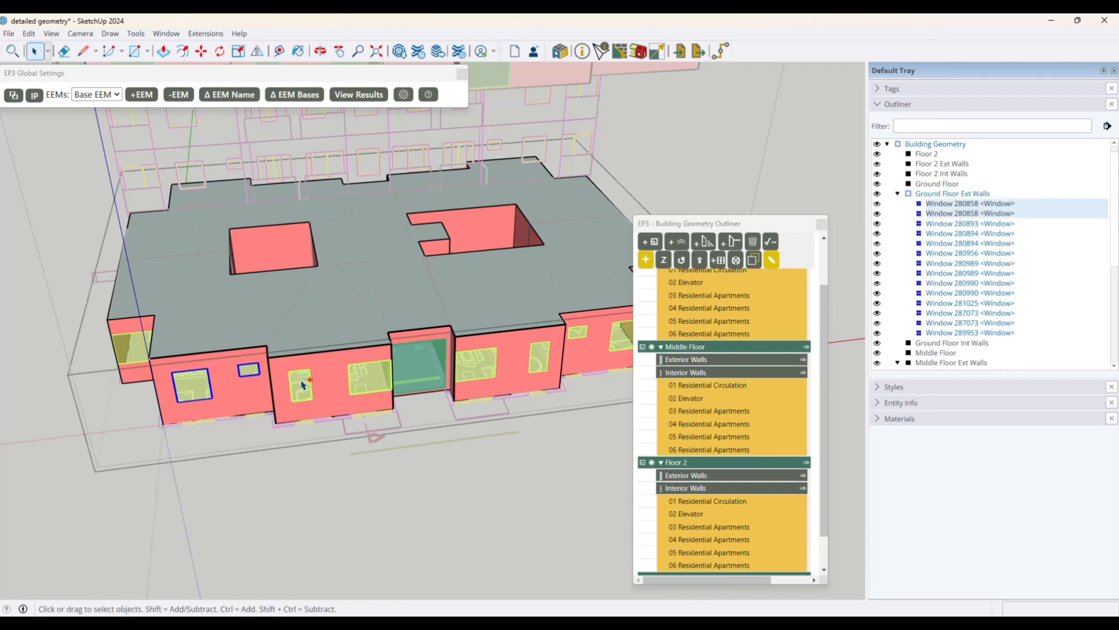
pyautogui.keyDown('ctrl'); pyautogui.click(300, 385); pyautogui.keyUp('ctrl')
pyautogui.scroll(-1, 488, 371)
pyautogui.keyDown('ctrl'); pyautogui.click(373, 377); pyautogui.keyUp('ctrl')
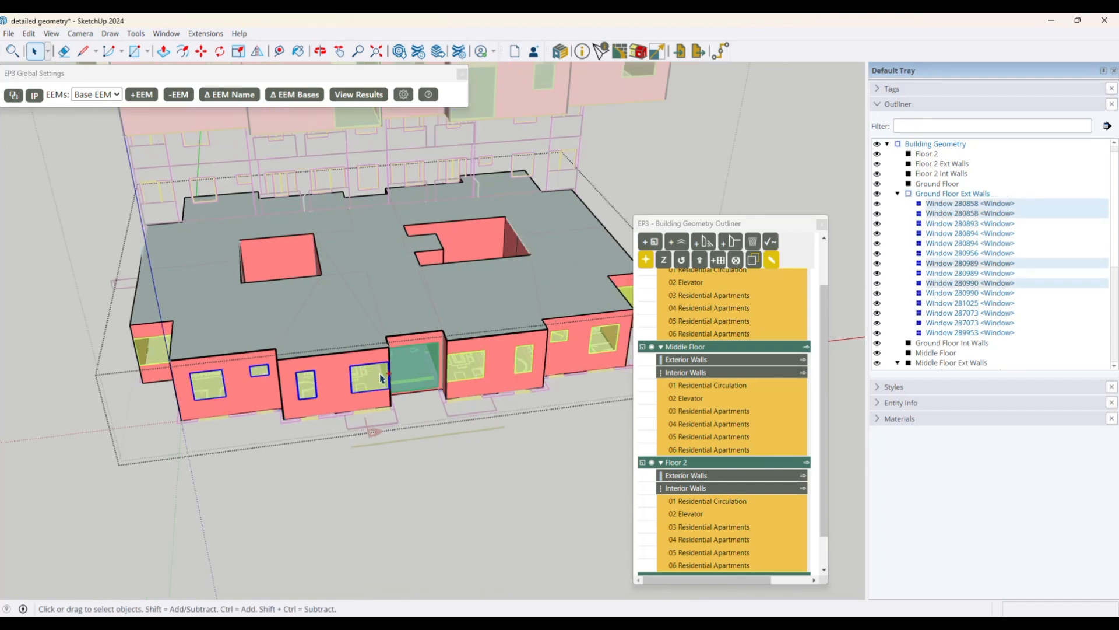
pyautogui.keyDown('ctrl'); pyautogui.click(472, 375); pyautogui.keyUp('ctrl')
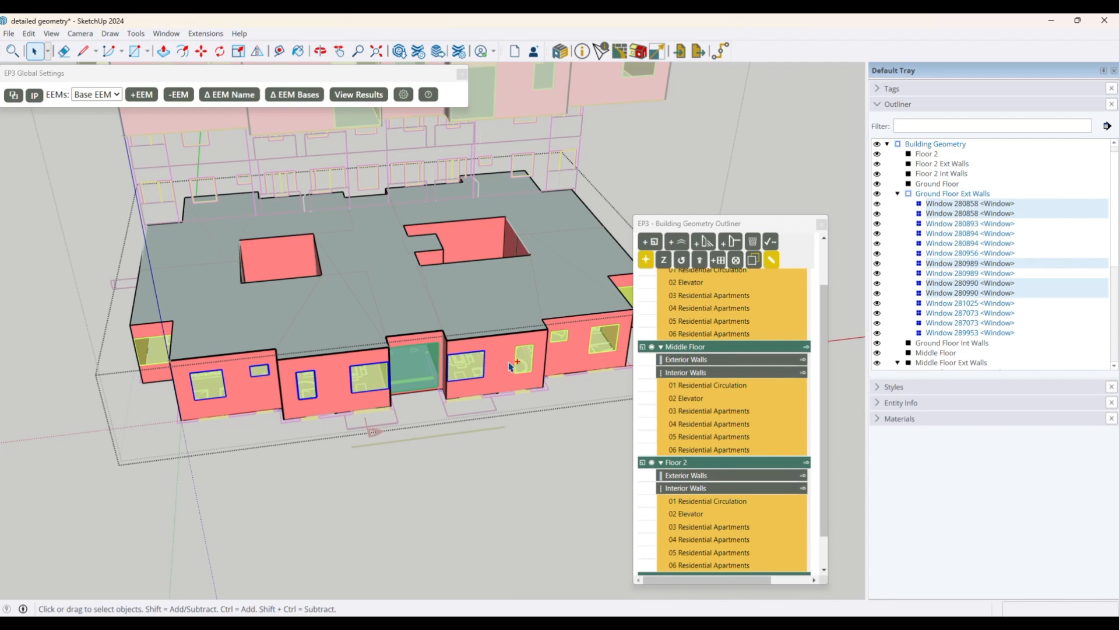
# - Copy the large and small windows from the opposite facade's end wall and paste them onto the projecting end wall under the North Elevation
pyautogui.click(211, 387)
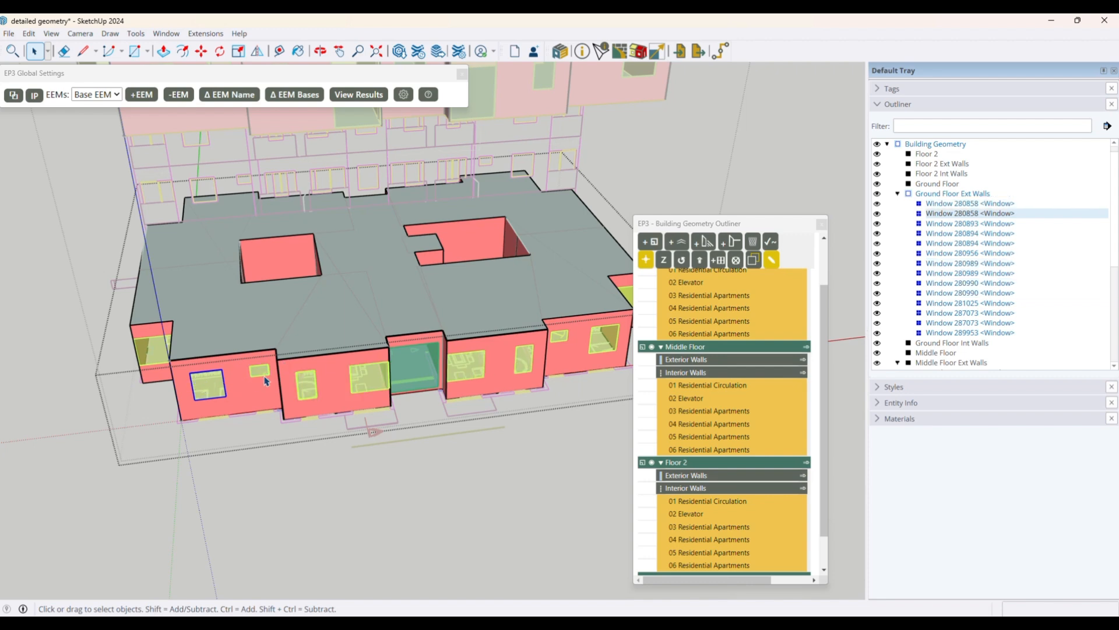
pyautogui.keyDown('ctrl'); pyautogui.click(263, 376); pyautogui.keyUp('ctrl')
pyautogui.moveTo(432, 427); pyautogui.dragTo(345, 326, button='middle')
pyautogui.hotkey('ctrl', 'v')
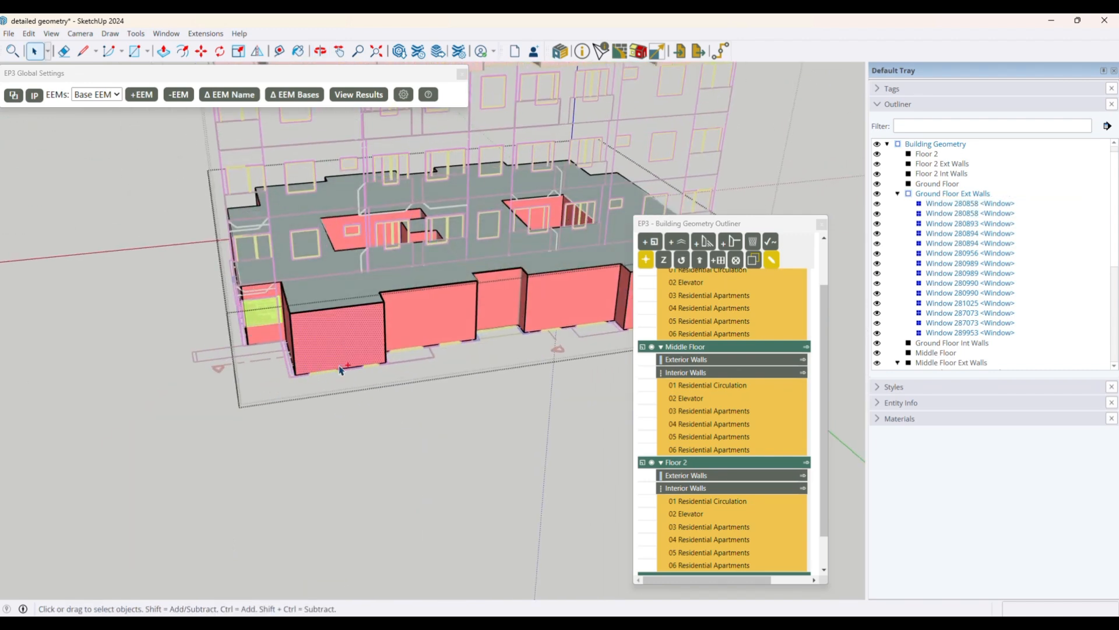
pyautogui.scroll(5, 325, 340)
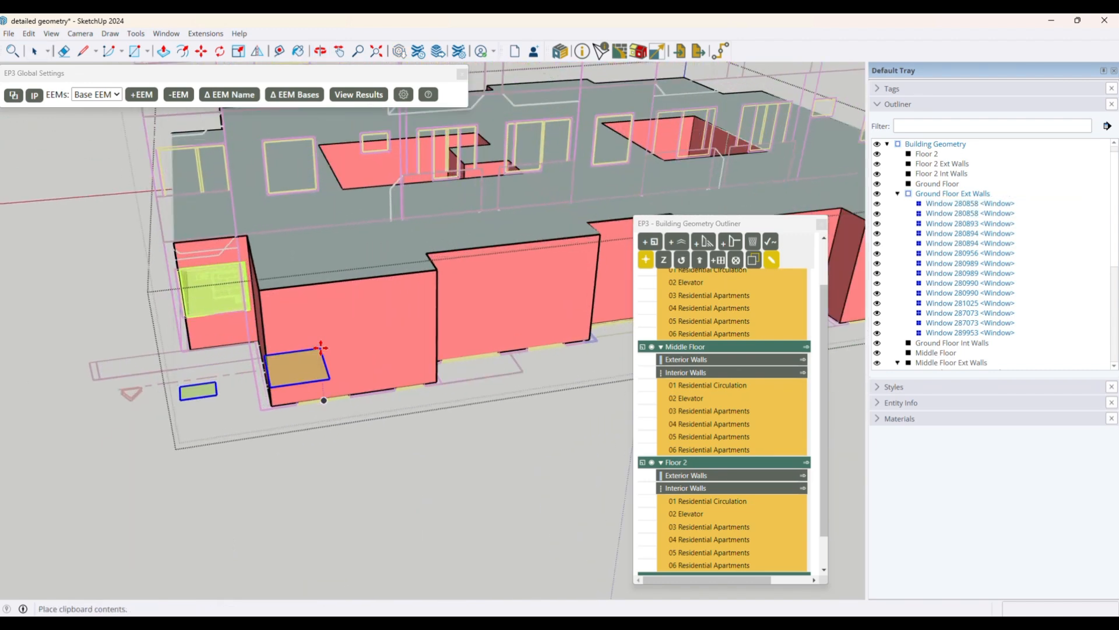
pyautogui.click(277, 363)
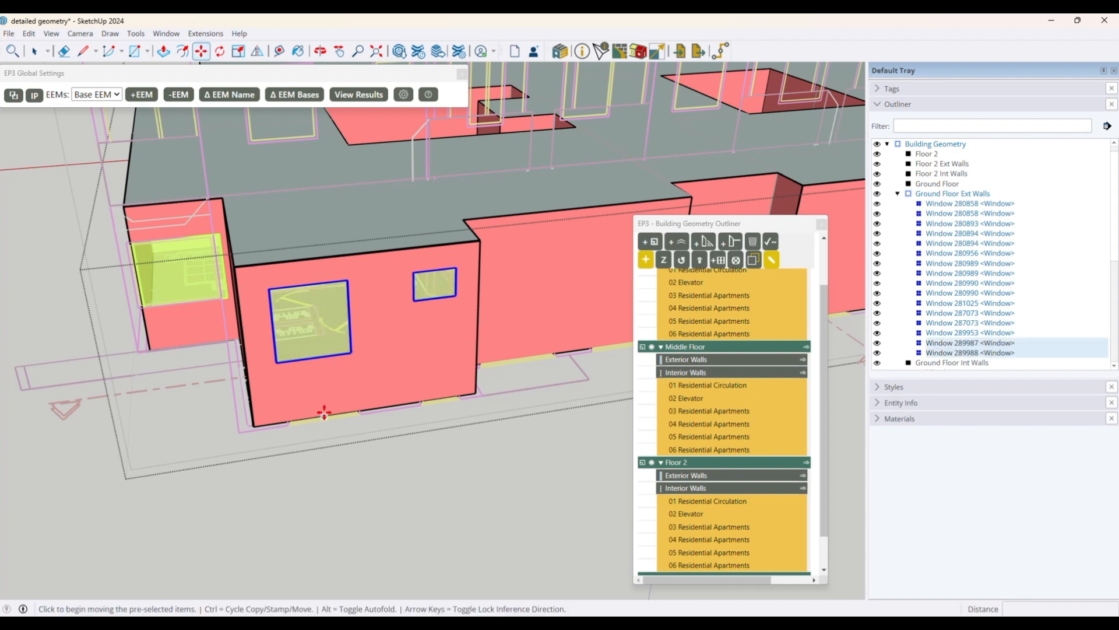
# - Snap the elevations with EP3 to the projecting end wall face that holds the two pasted windows
pyautogui.press('space')
pyautogui.rightClick(383, 357)
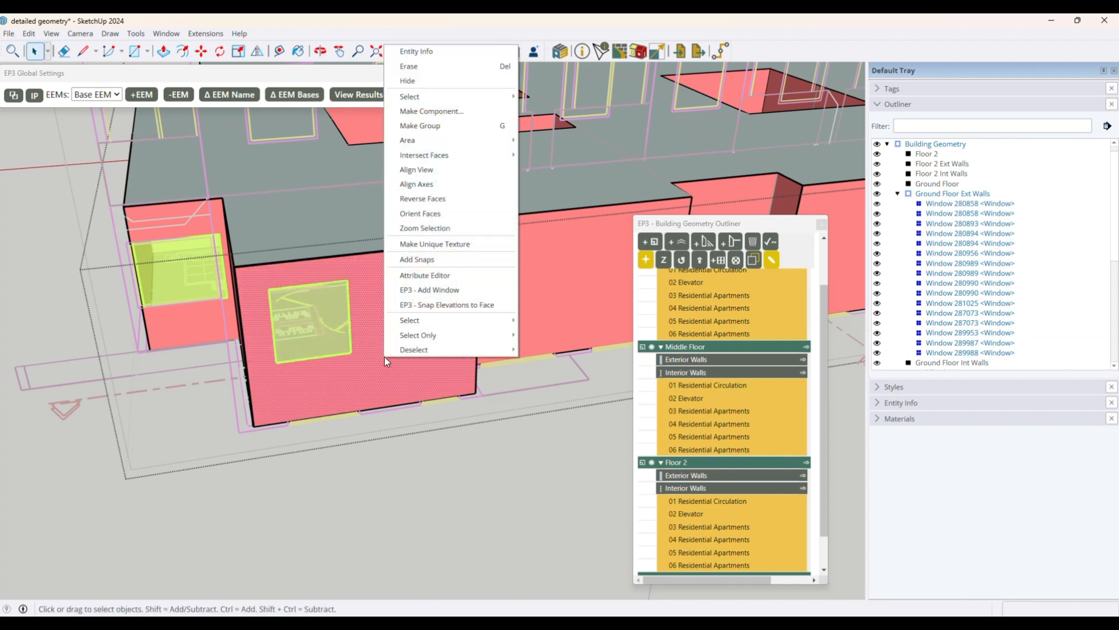
pyautogui.click(439, 306)
# - Move the two pasted windows together about 1' 3/4" onto their outlines in the North Elevation
pyautogui.click(286, 293)
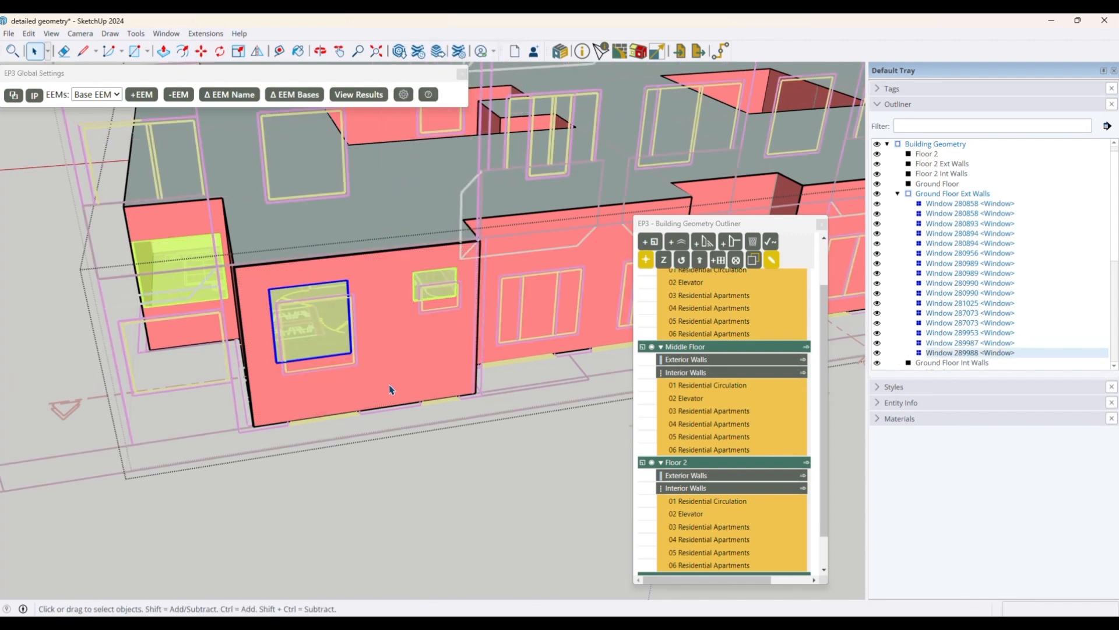
pyautogui.keyDown('shift'); pyautogui.click(430, 282); pyautogui.keyUp('shift')
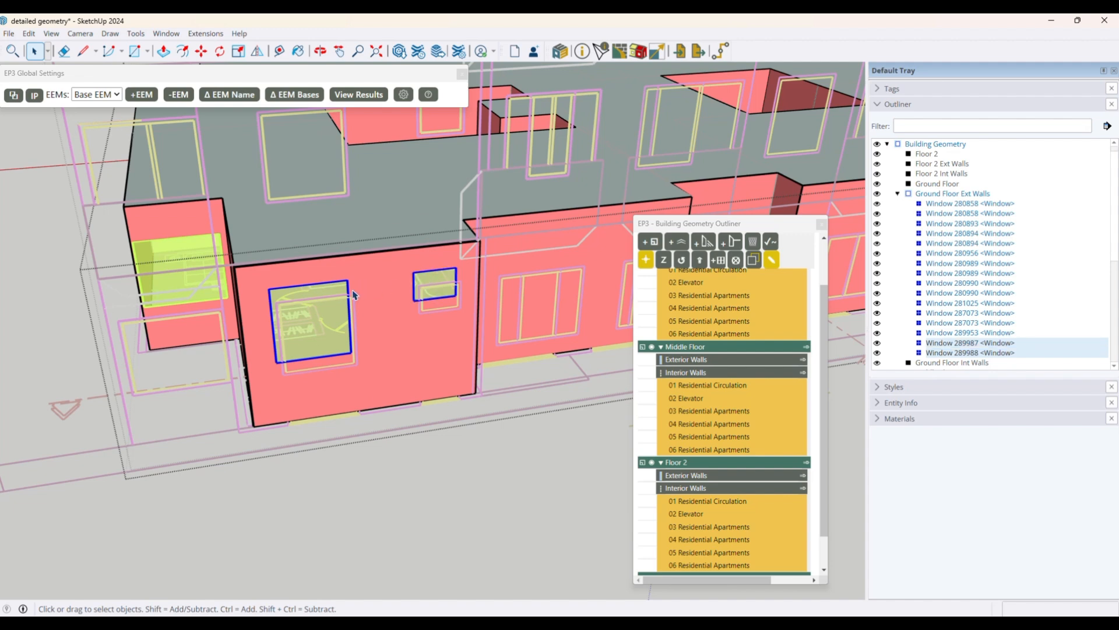
pyautogui.press('m')
pyautogui.click(273, 288)
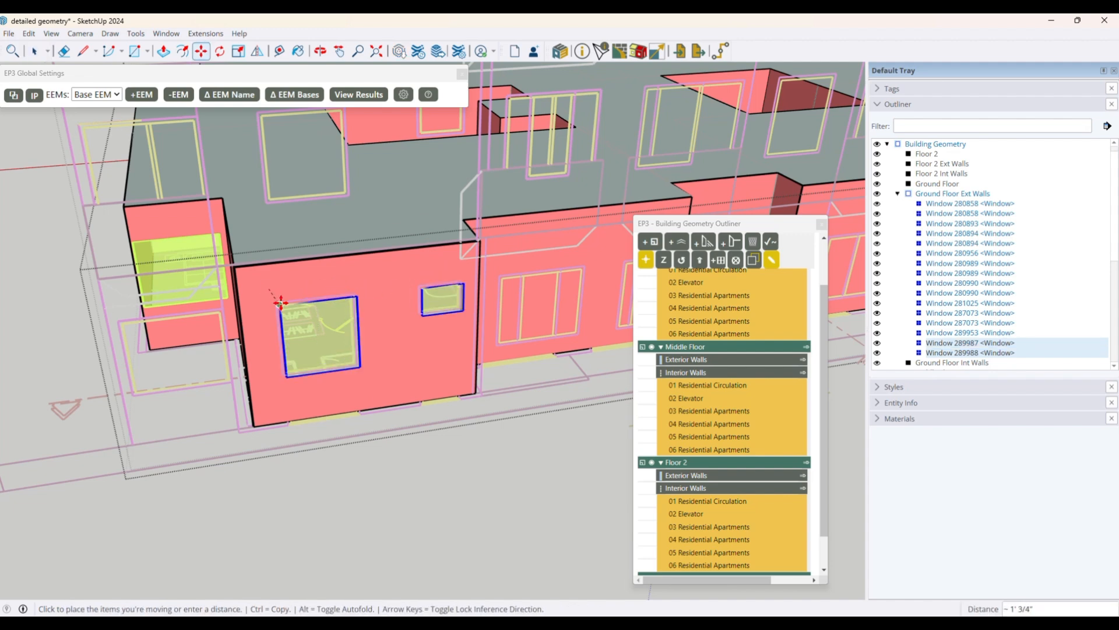
pyautogui.scroll(3, 273, 295)
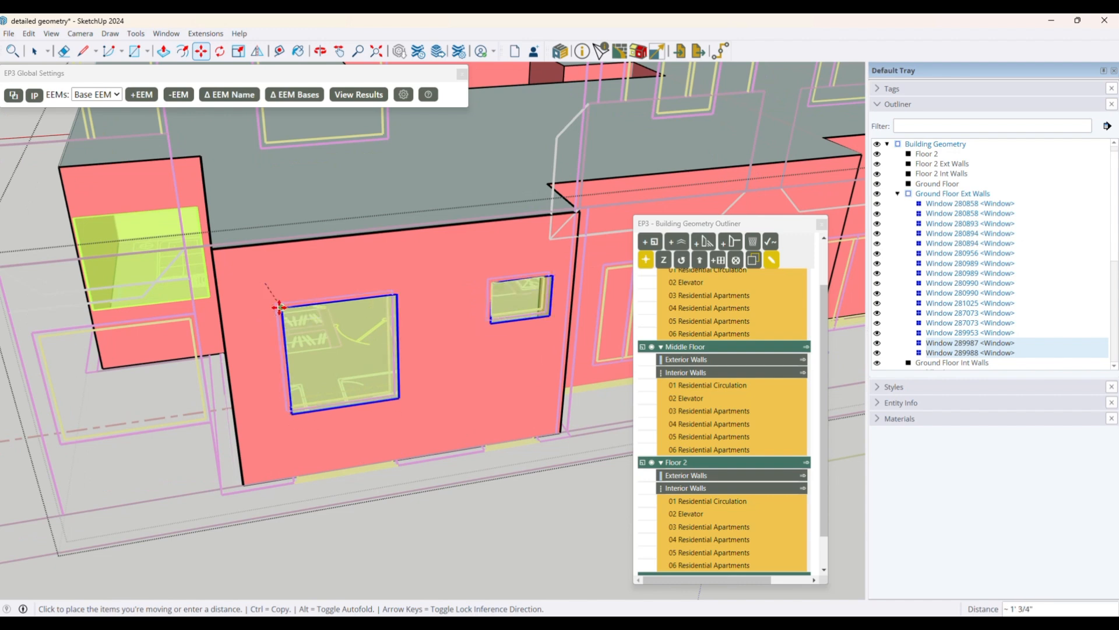
pyautogui.click(276, 302)
pyautogui.press('space')
pyautogui.scroll(1, 302, 420)
pyautogui.scroll(-6, 303, 420)
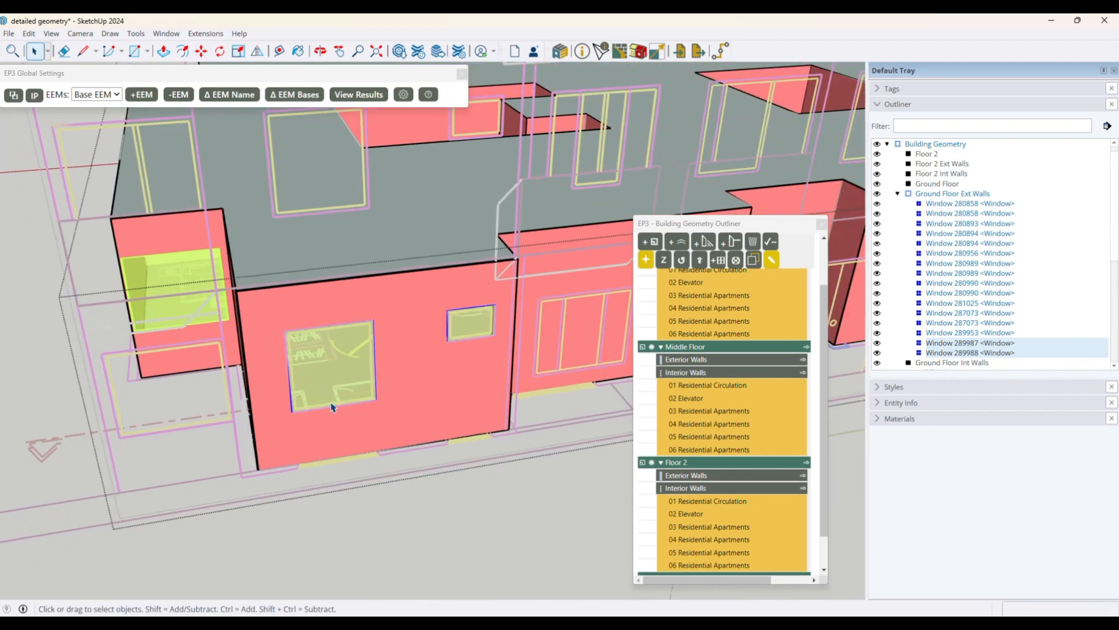
# - Copy the large window about 53' 1 3/8" along the facade onto the matching outline on the opposite projecting end wall
pyautogui.scroll(2, 339, 399)
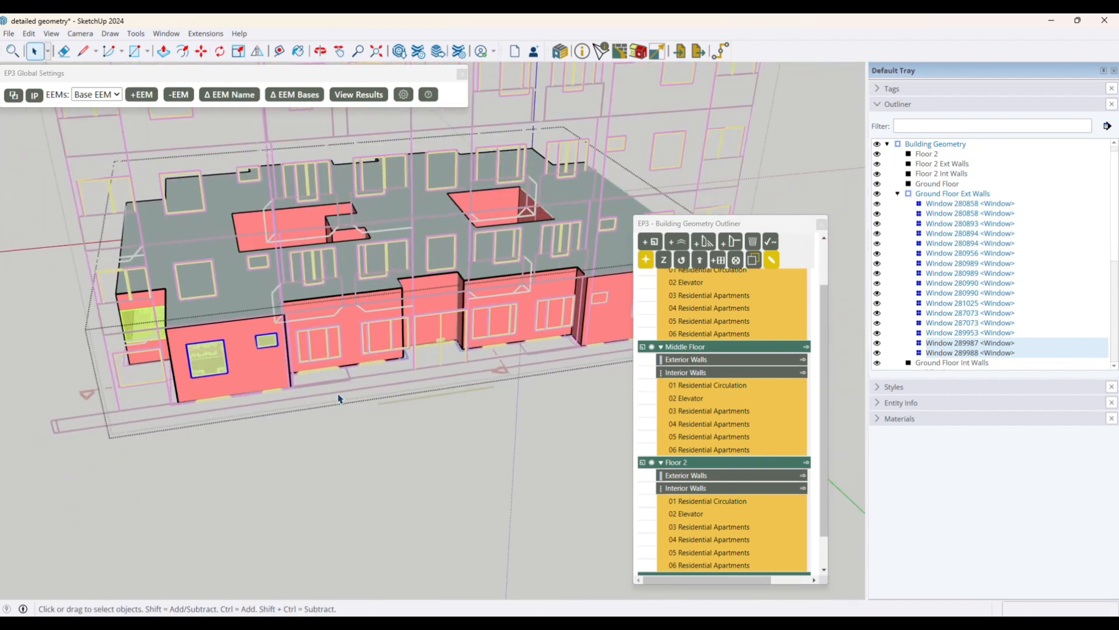
pyautogui.click(210, 361)
pyautogui.press('m')
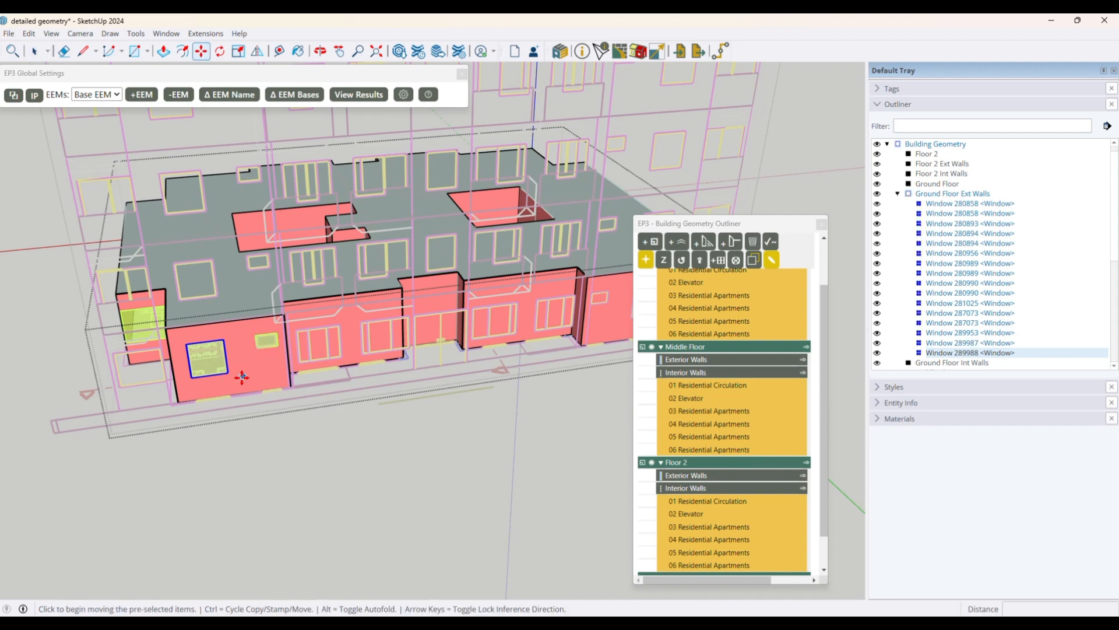
pyautogui.press('ctrl')
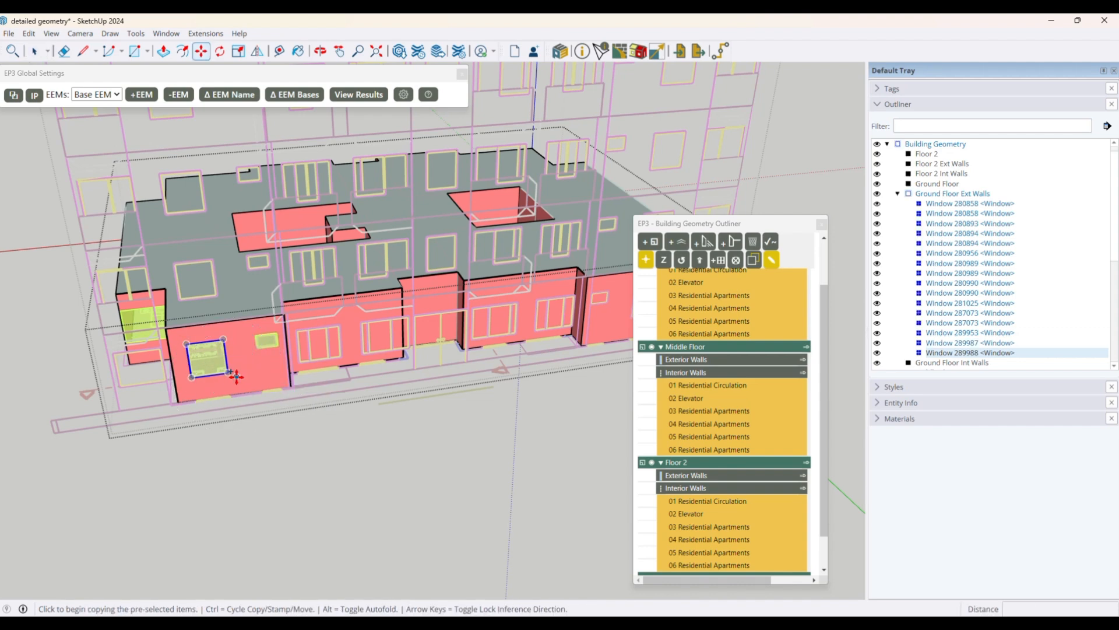
pyautogui.click(227, 372)
pyautogui.scroll(1, 32, 383)
pyautogui.scroll(-4, 33, 384)
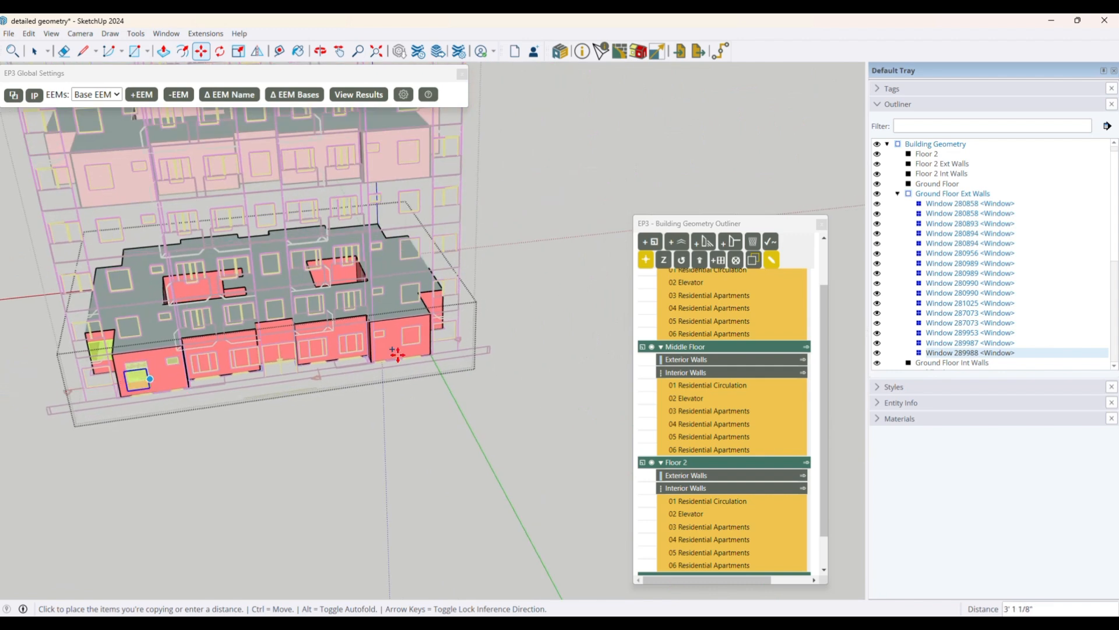
pyautogui.scroll(3, 394, 349)
pyautogui.scroll(3, 421, 339)
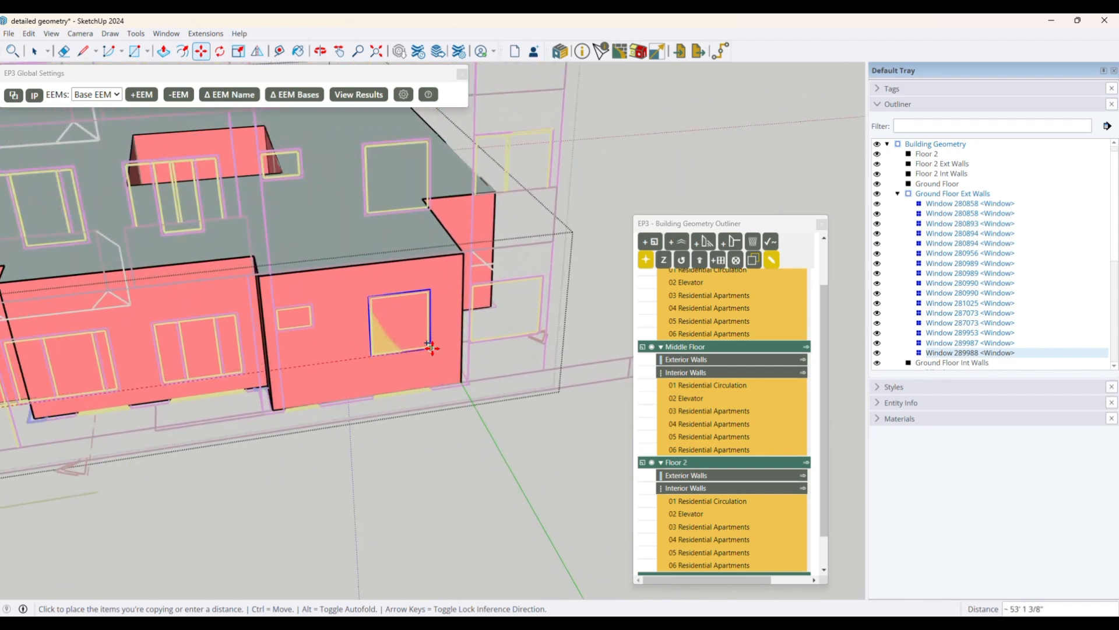
pyautogui.click(460, 371)
pyautogui.scroll(-6, 461, 371)
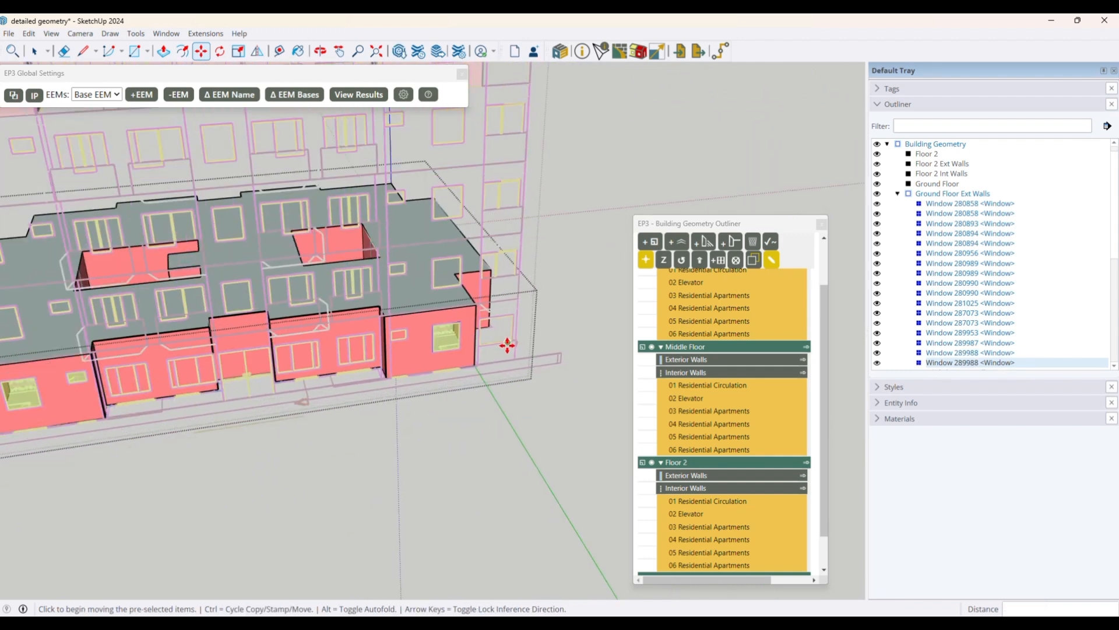
# - Copy the small window about 39' 9 15/16" along the facade onto the opposite projecting end wall, beside the copied large window
pyautogui.scroll(-1, 508, 350)
pyautogui.press('space')
pyautogui.click(207, 370)
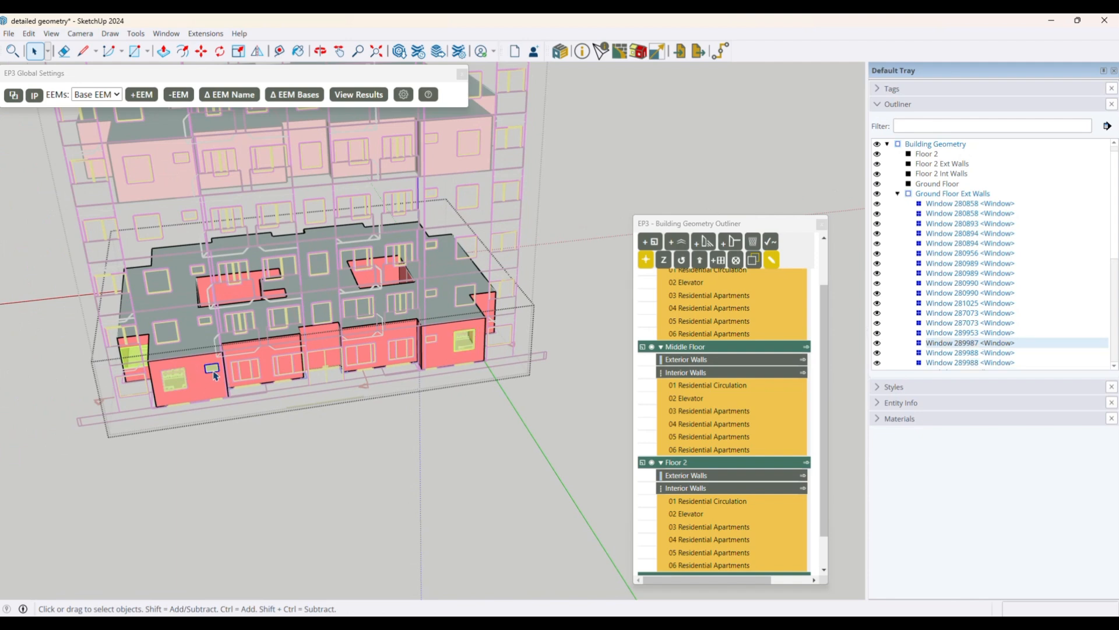
pyautogui.scroll(5, 207, 370)
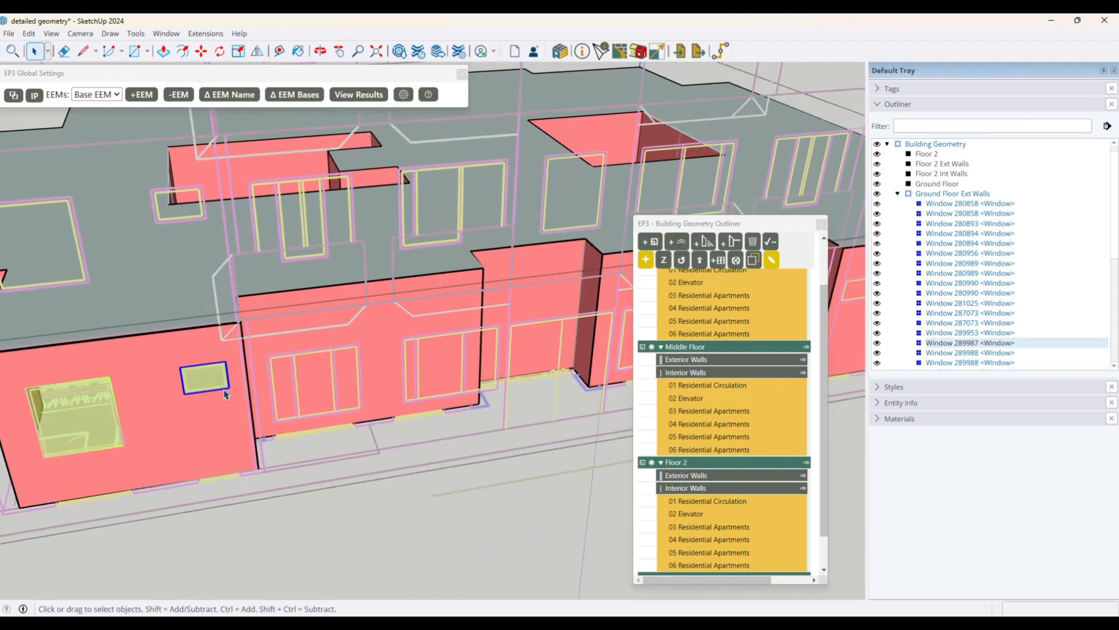
pyautogui.press('m')
pyautogui.press('ctrl')
pyautogui.click(230, 389)
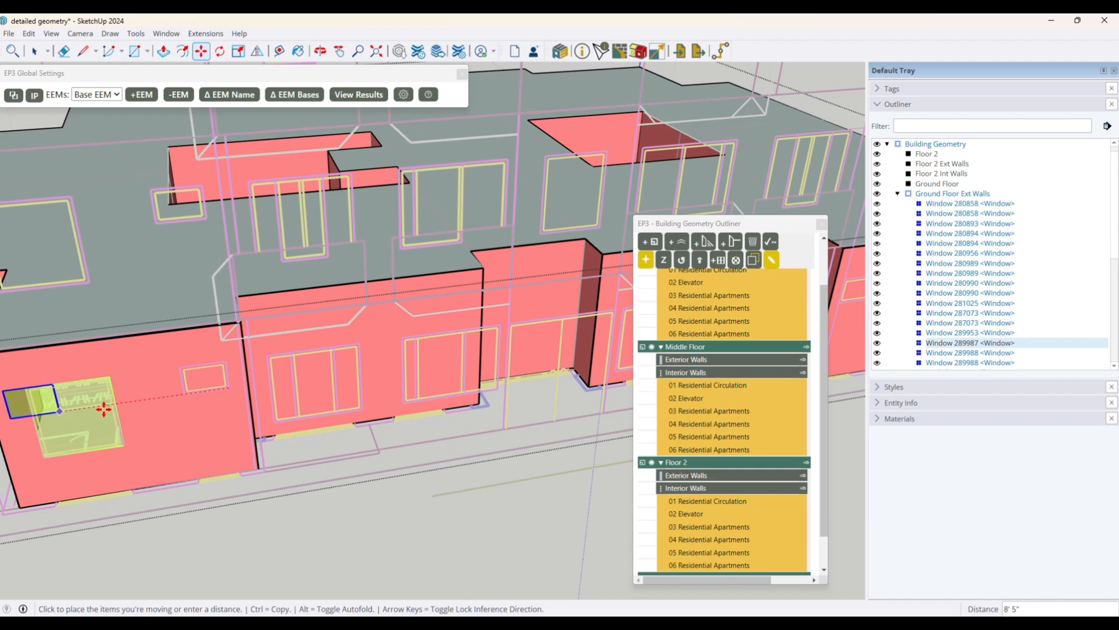
pyautogui.scroll(-3, 93, 421)
pyautogui.scroll(-4, 93, 421)
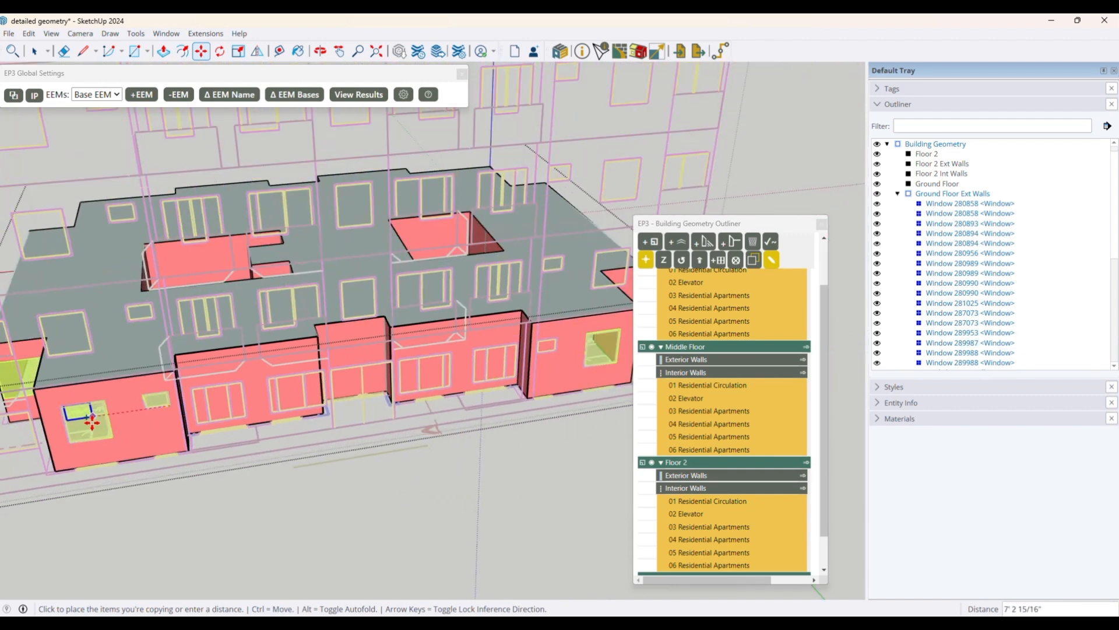
pyautogui.scroll(8, 436, 362)
pyautogui.scroll(2, 436, 362)
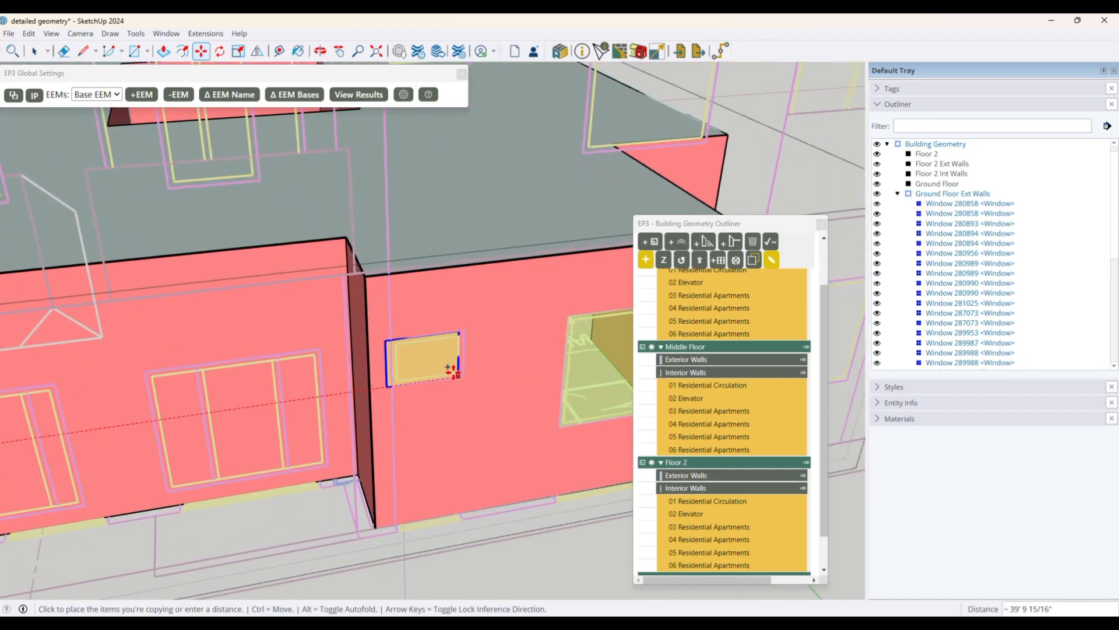
pyautogui.click(457, 371)
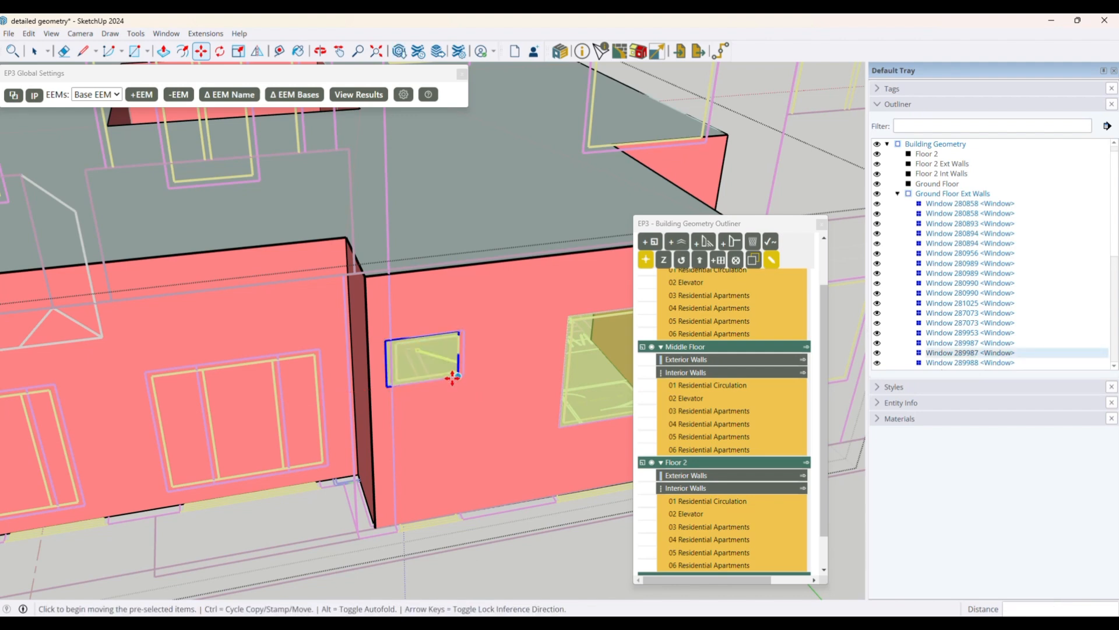
# - Shift the copied small window by its lower corner to match the corner of its elevation outline
pyautogui.scroll(3, 452, 378)
pyautogui.click(469, 375)
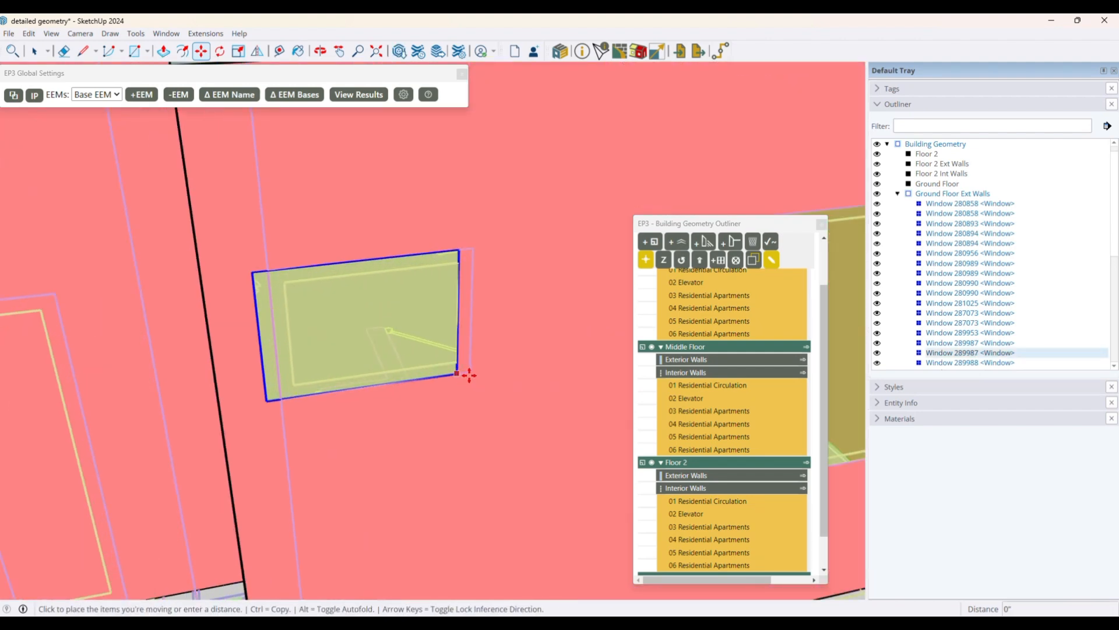
pyautogui.click(469, 375)
pyautogui.press('space')
pyautogui.scroll(1, 387, 396)
pyautogui.scroll(-3, 376, 390)
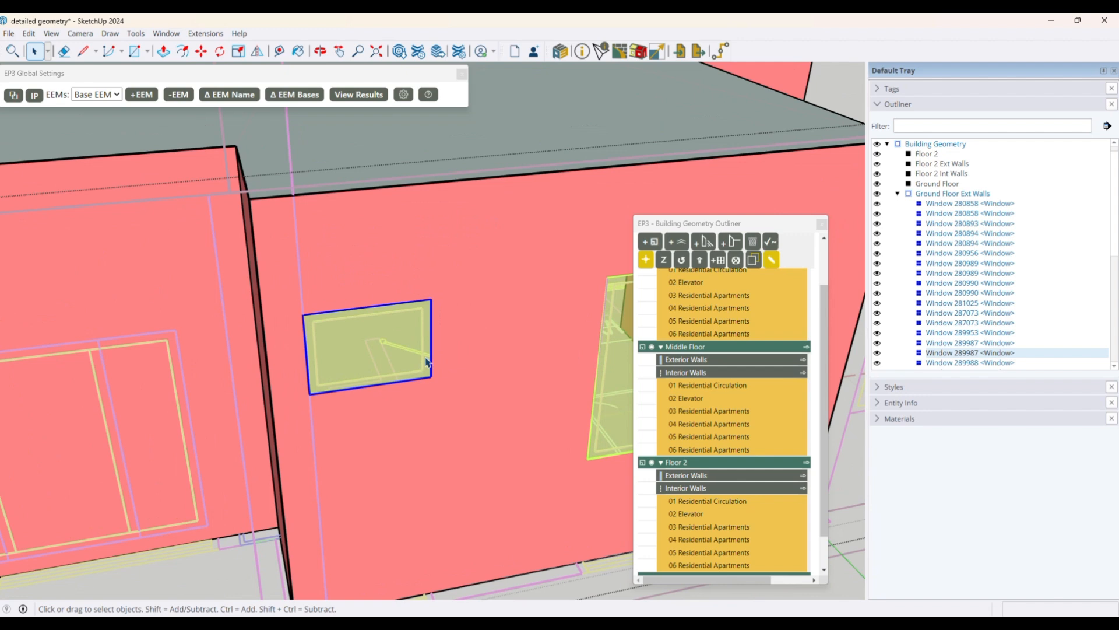
pyautogui.scroll(-5, 462, 349)
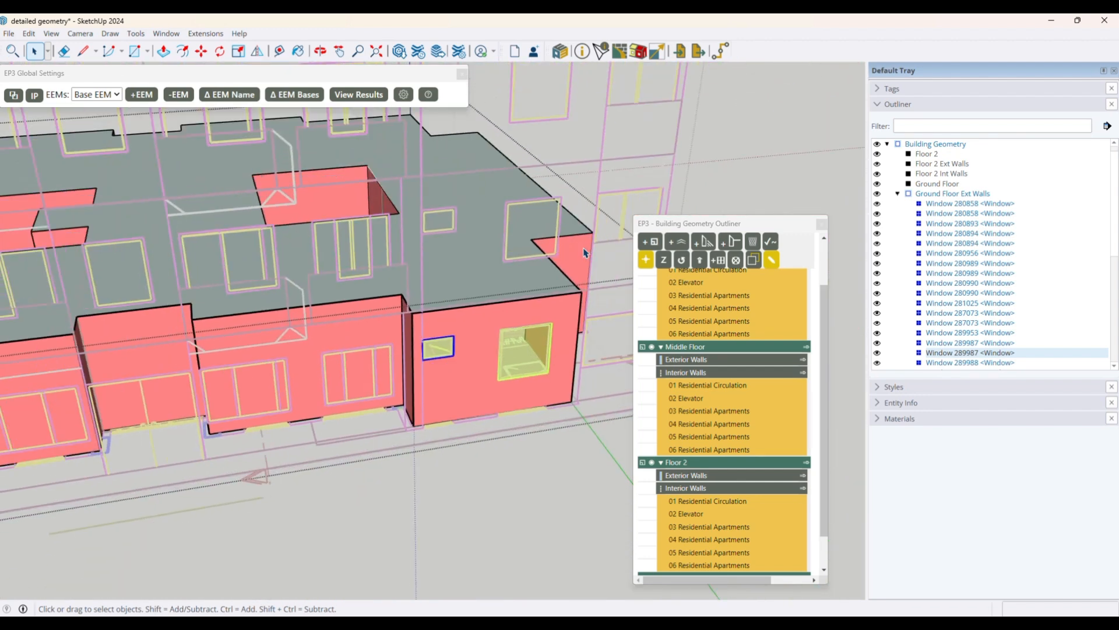
# - Snap the elevations with EP3 to the recessed corner wall face at the facade's opposite end
pyautogui.click(586, 253)
pyautogui.rightClick(586, 253)
pyautogui.click(645, 501)
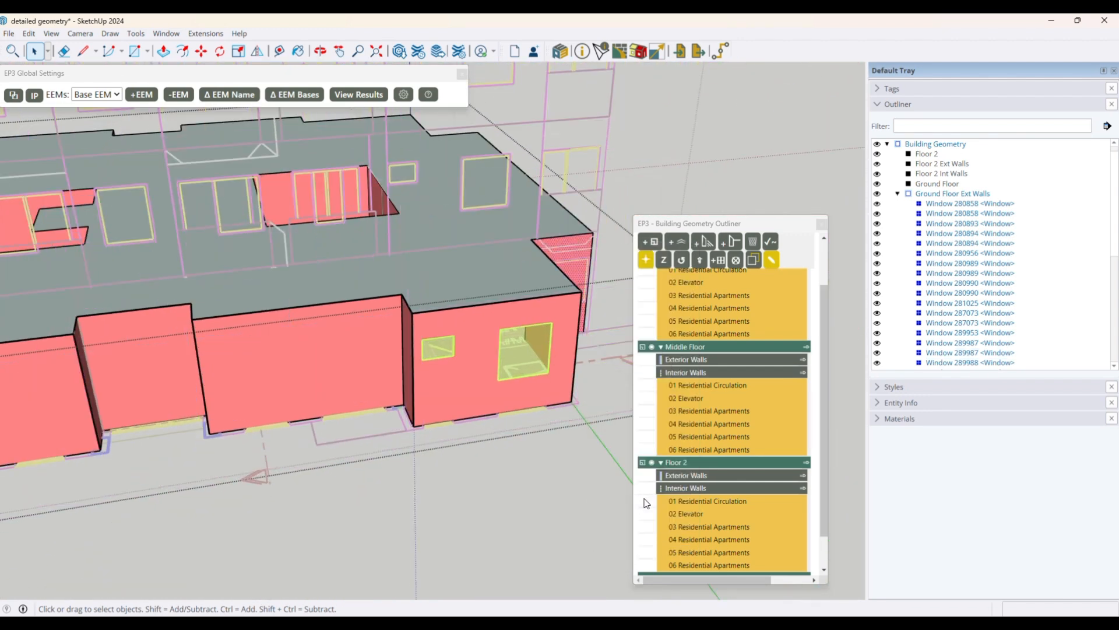
pyautogui.scroll(-6, 286, 333)
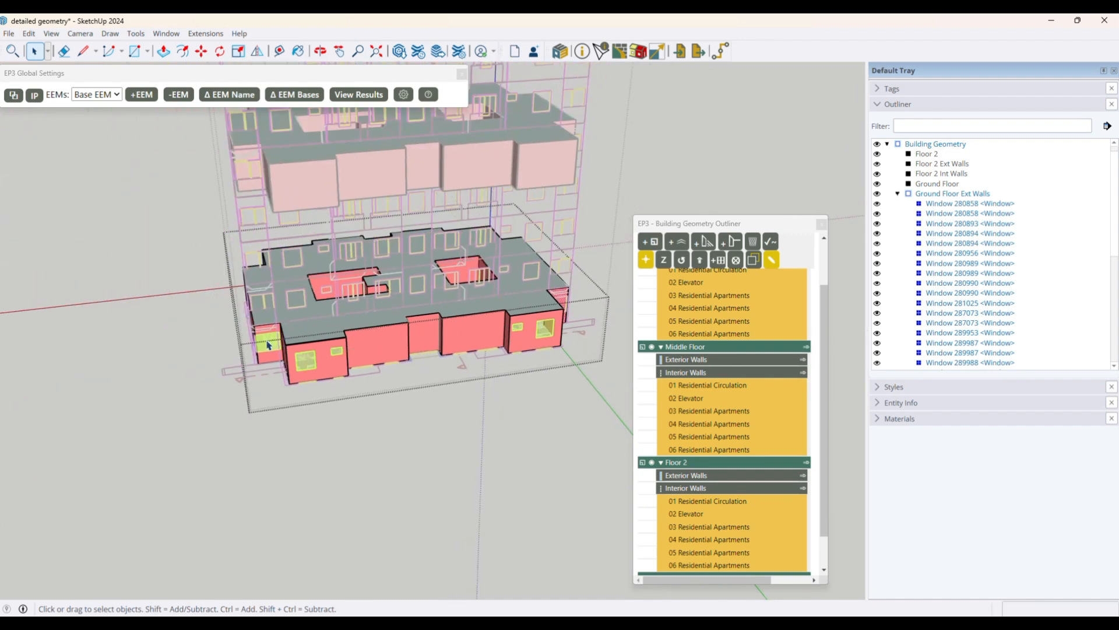
# - Copy the window from the first recessed corner wall and paste it onto the recessed corner wall at the facade's opposite end
pyautogui.click(266, 347)
pyautogui.moveTo(496, 363); pyautogui.dragTo(260, 368, button='middle')
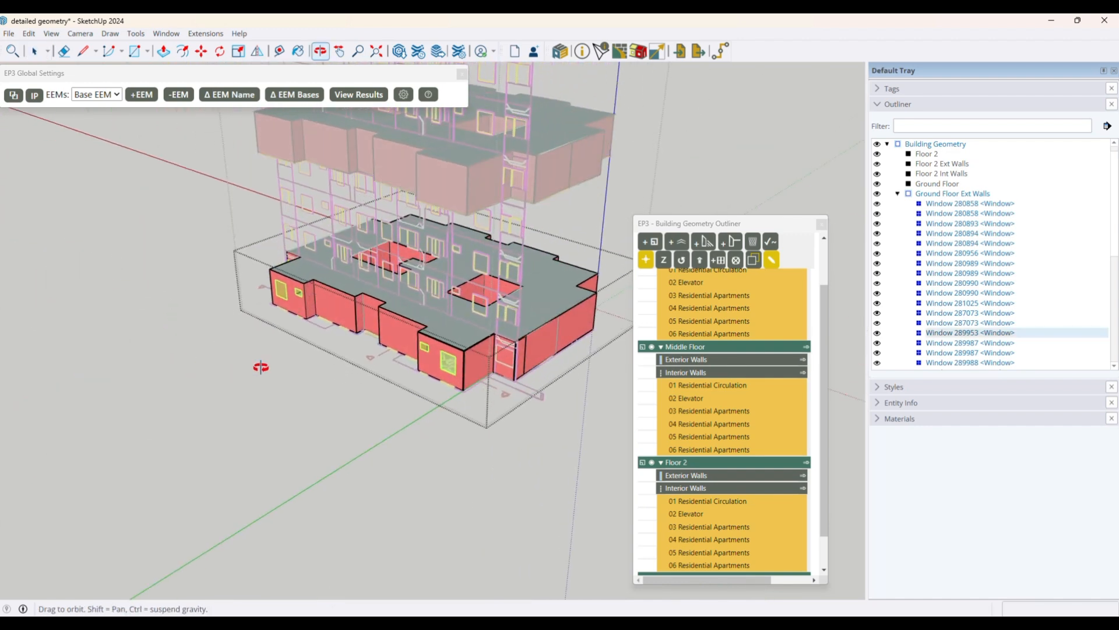
pyautogui.scroll(5, 502, 353)
pyautogui.scroll(3, 502, 353)
pyautogui.click(495, 350)
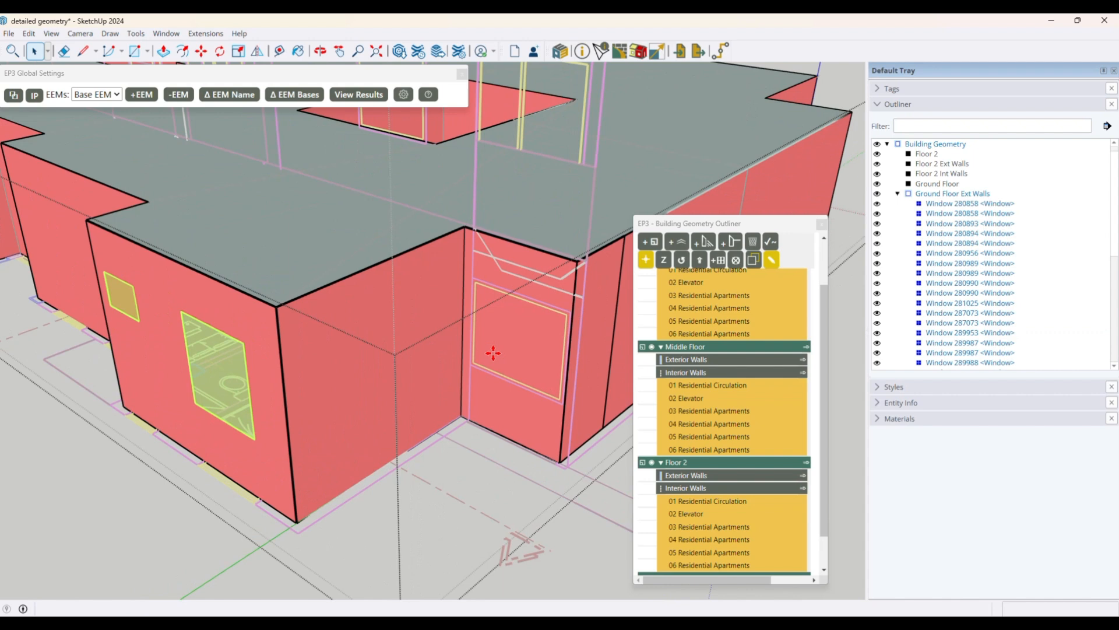
# - Move the pasted recessed-wall window by its lower corner onto the corner of its elevation outline
pyautogui.press('m')
pyautogui.scroll(6, 471, 364)
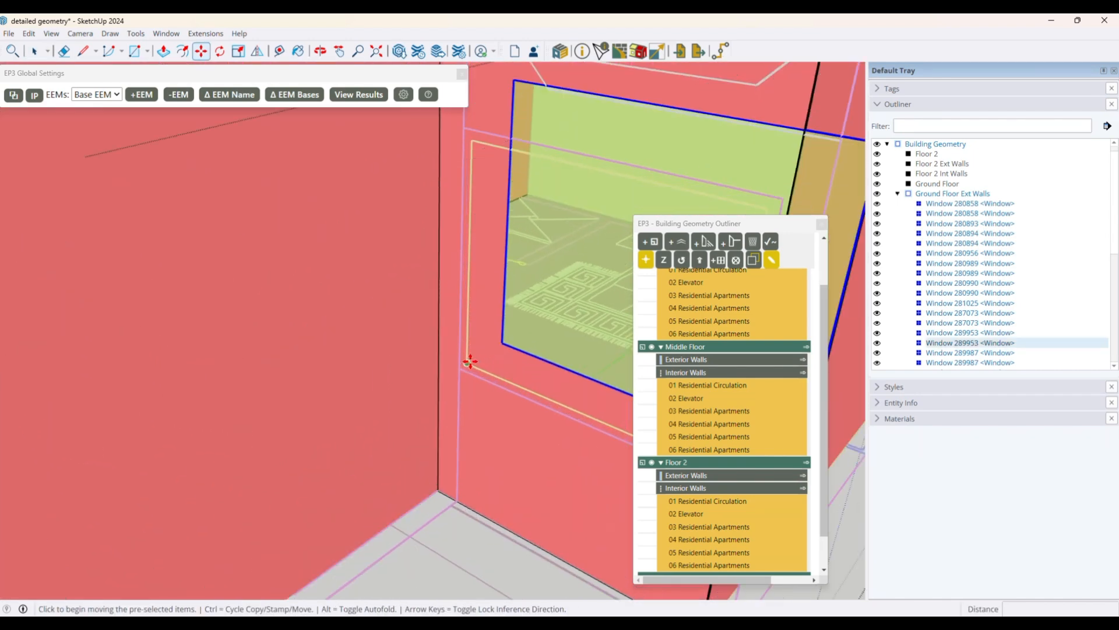
pyautogui.moveTo(508, 335); pyautogui.dragTo(456, 366)
pyautogui.scroll(-6, 460, 364)
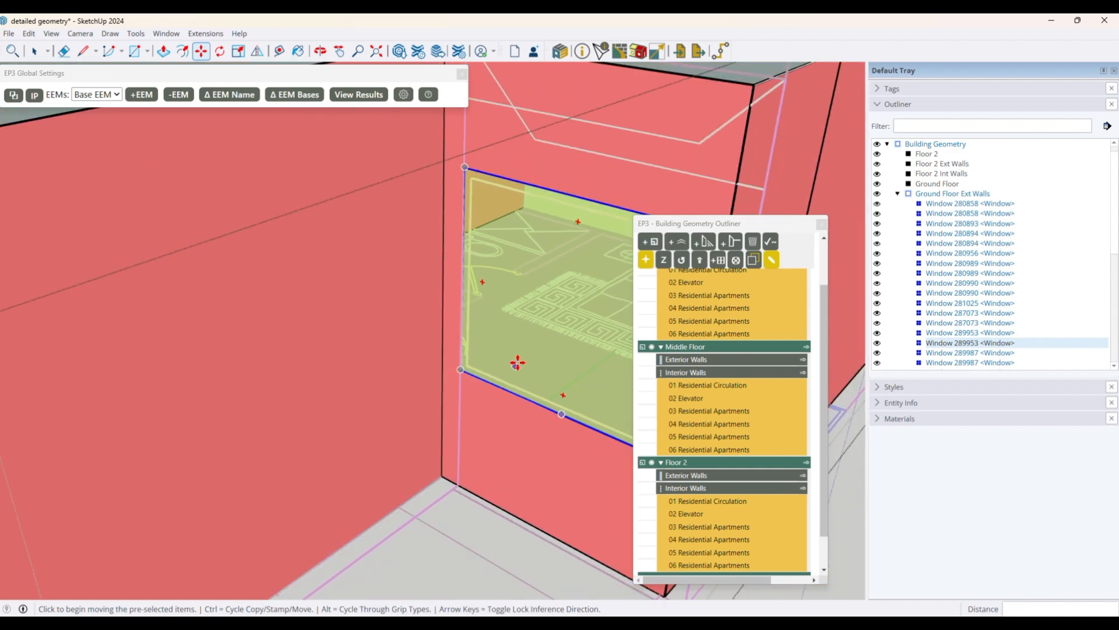
# - Snap the elevations with EP3 to the recessed wall face between the end block and the double-door entrance
pyautogui.scroll(-5, 541, 333)
pyautogui.press('space')
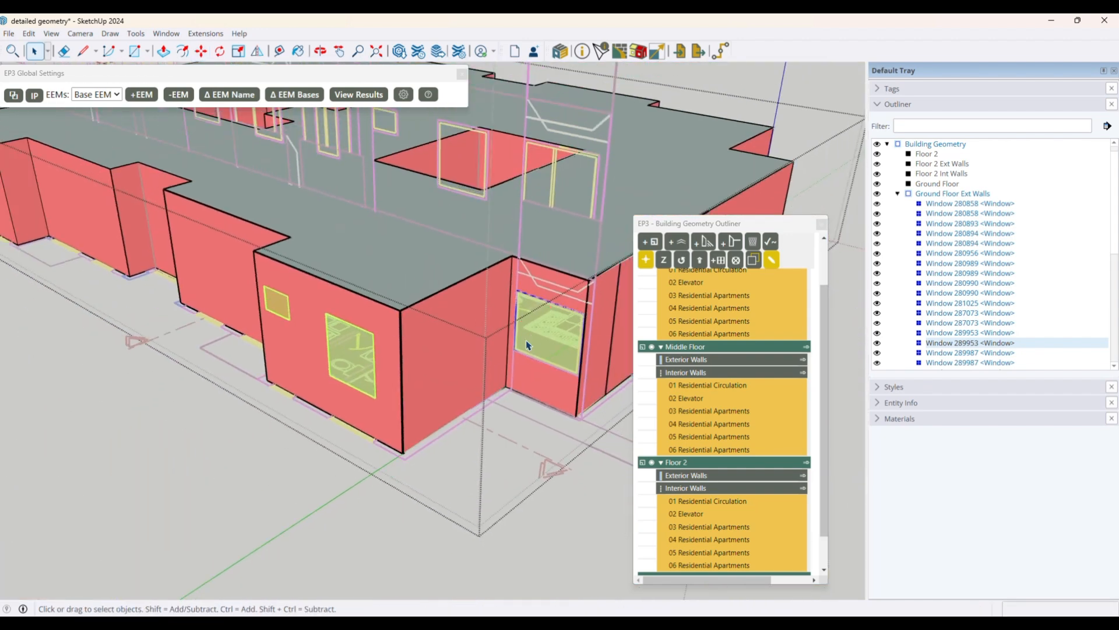
pyautogui.rightClick(223, 250)
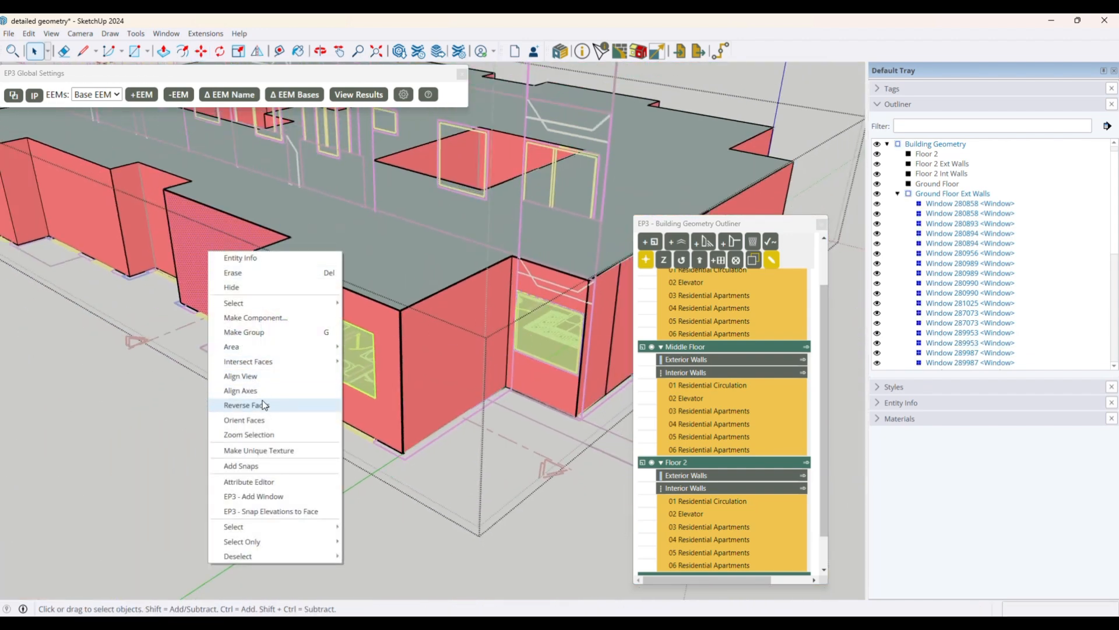
pyautogui.click(271, 511)
pyautogui.moveTo(272, 342)
pyautogui.mouseDown(button='middle')
pyautogui.moveTo(235, 310)
pyautogui.moveTo(518, 318)
pyautogui.moveTo(472, 305)
pyautogui.moveTo(497, 351)
pyautogui.mouseUp(button='middle')
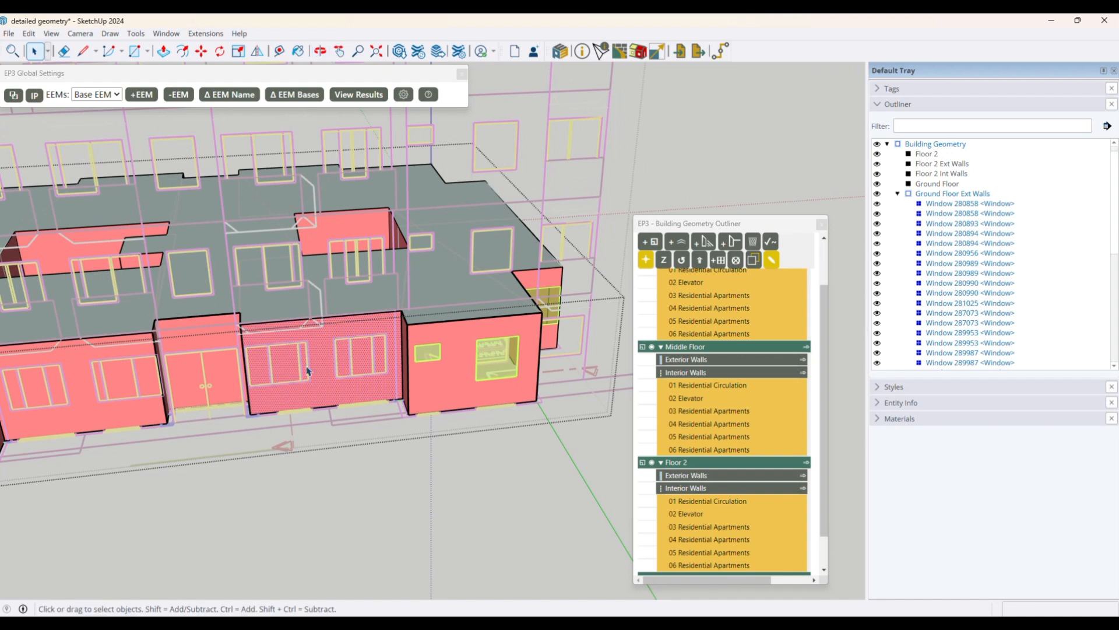
# - Paste the copied window onto the recessed wall and align its lower corner with the outline farther from the entrance
pyautogui.scroll(5, 309, 371)
pyautogui.hotkey('ctrl', 'v')
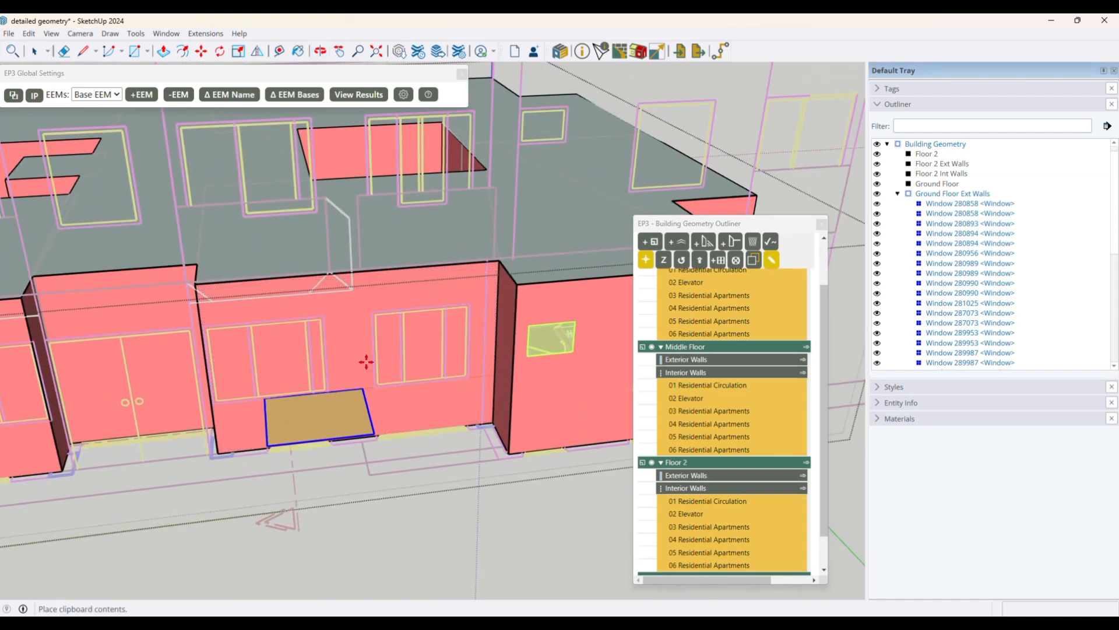
pyautogui.click(360, 347)
pyautogui.click(362, 348)
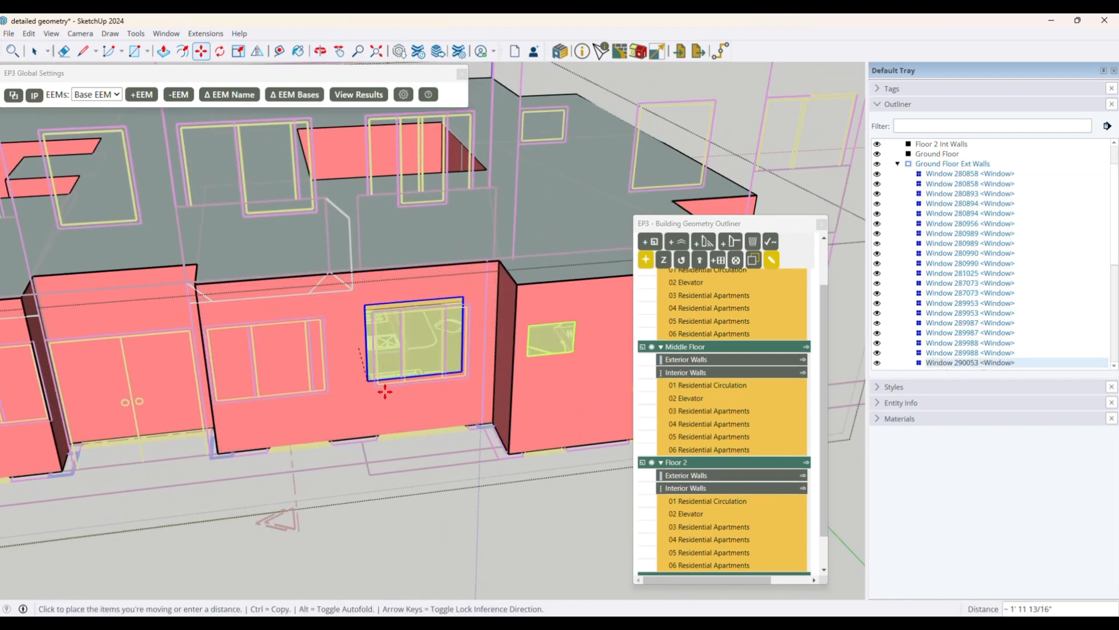
pyautogui.scroll(3, 382, 380)
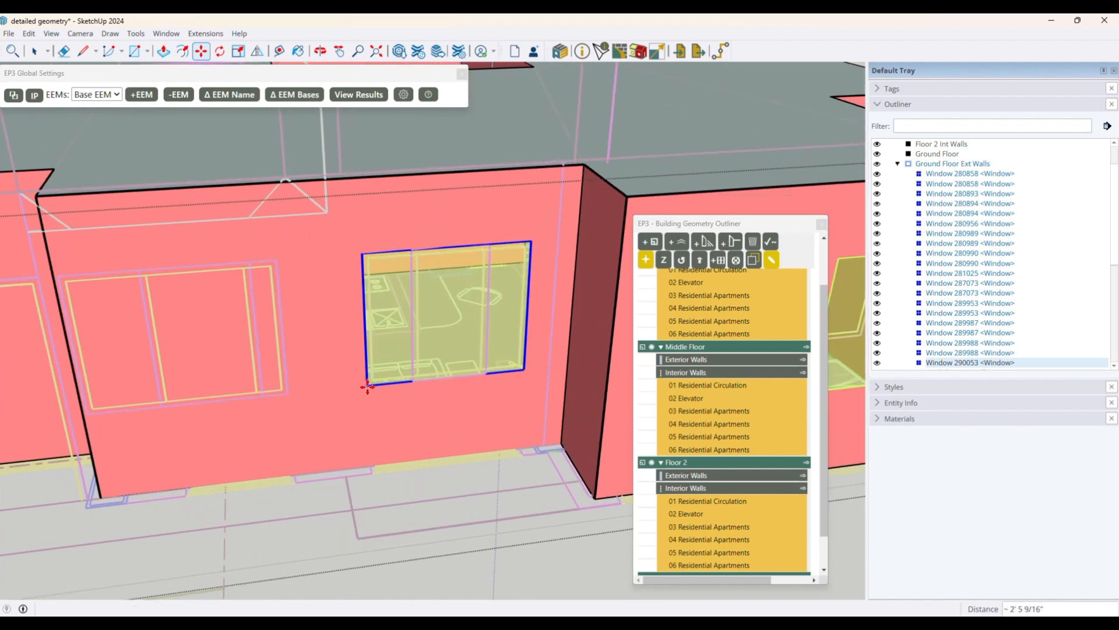
pyautogui.click(367, 386)
# - Copy the window onto the outline nearer the entrance and shift it so its lower corner matches the outline's inner corner
pyautogui.press('ctrl')
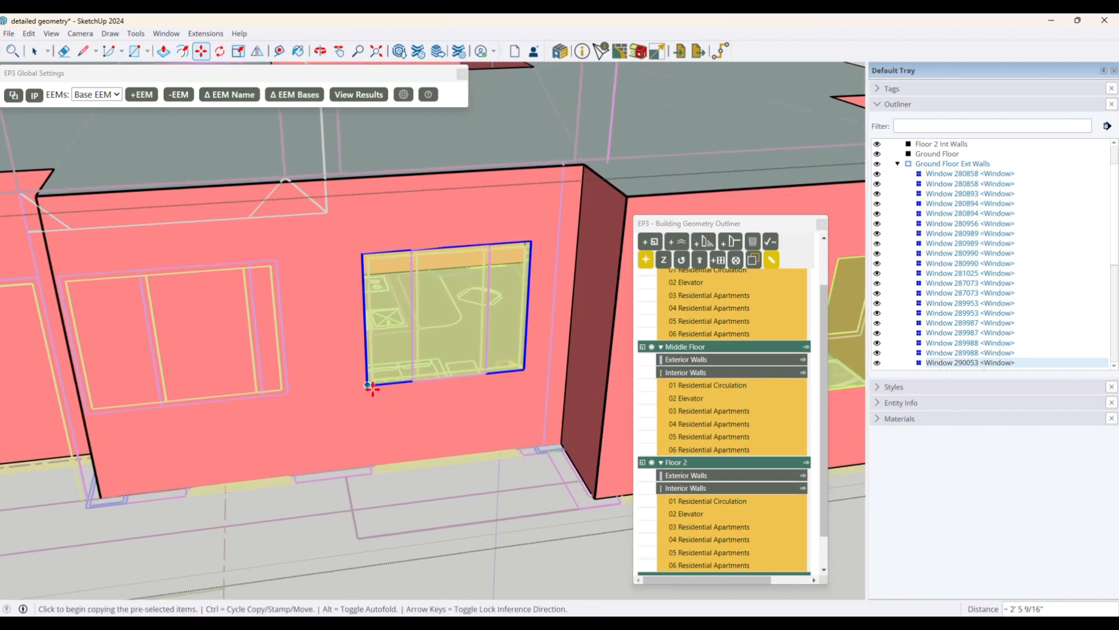
pyautogui.click(367, 386)
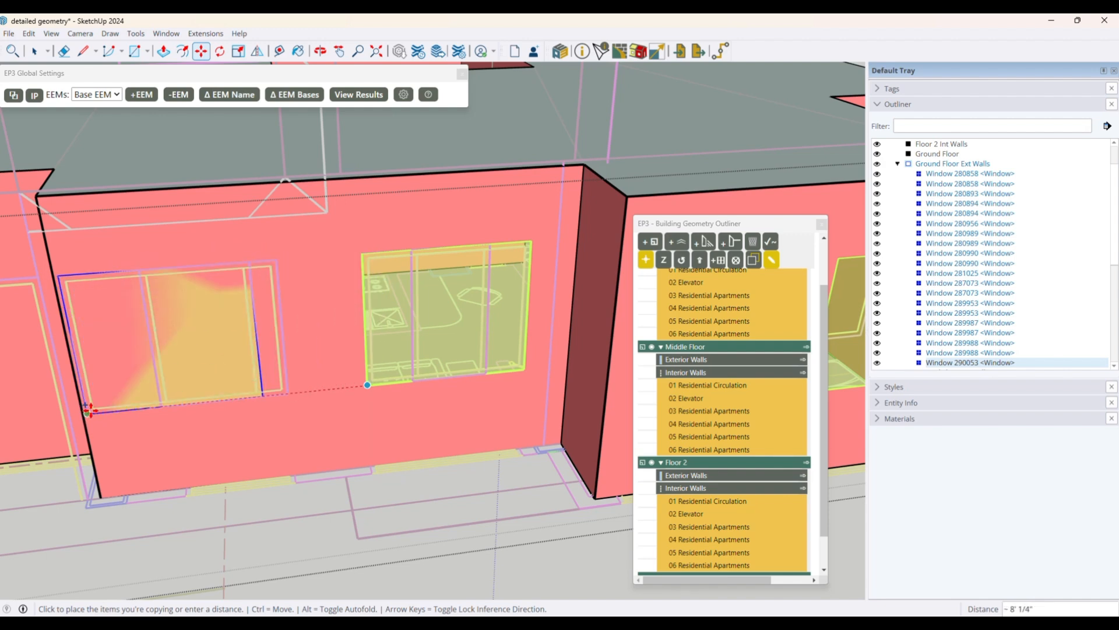
pyautogui.scroll(3, 228, 429)
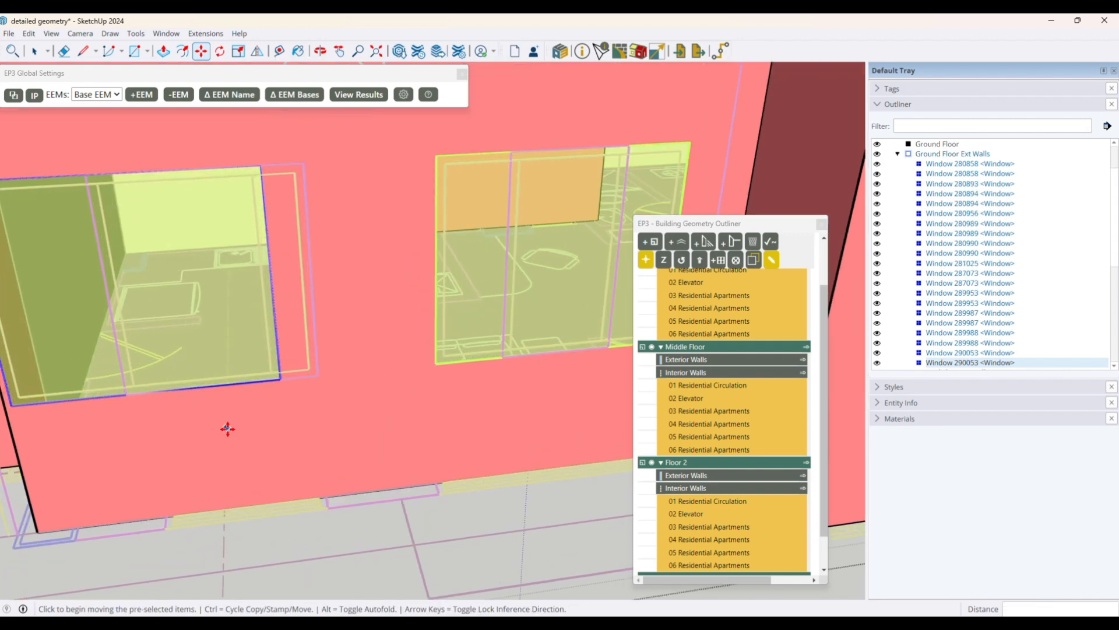
pyautogui.scroll(1, 233, 402)
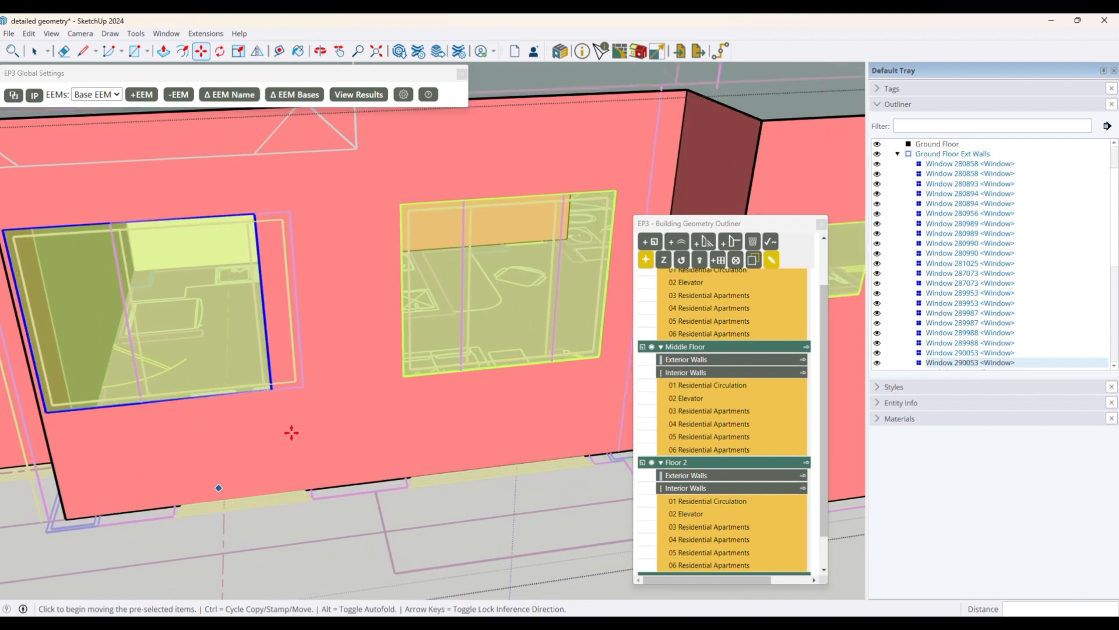
pyautogui.click(271, 387)
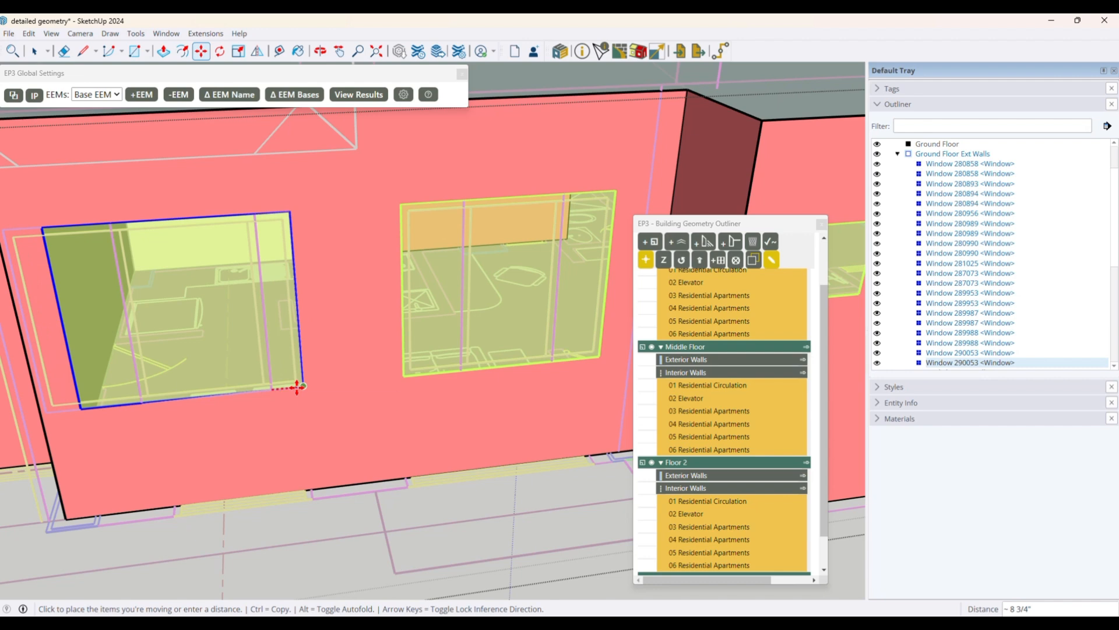
pyautogui.click(297, 387)
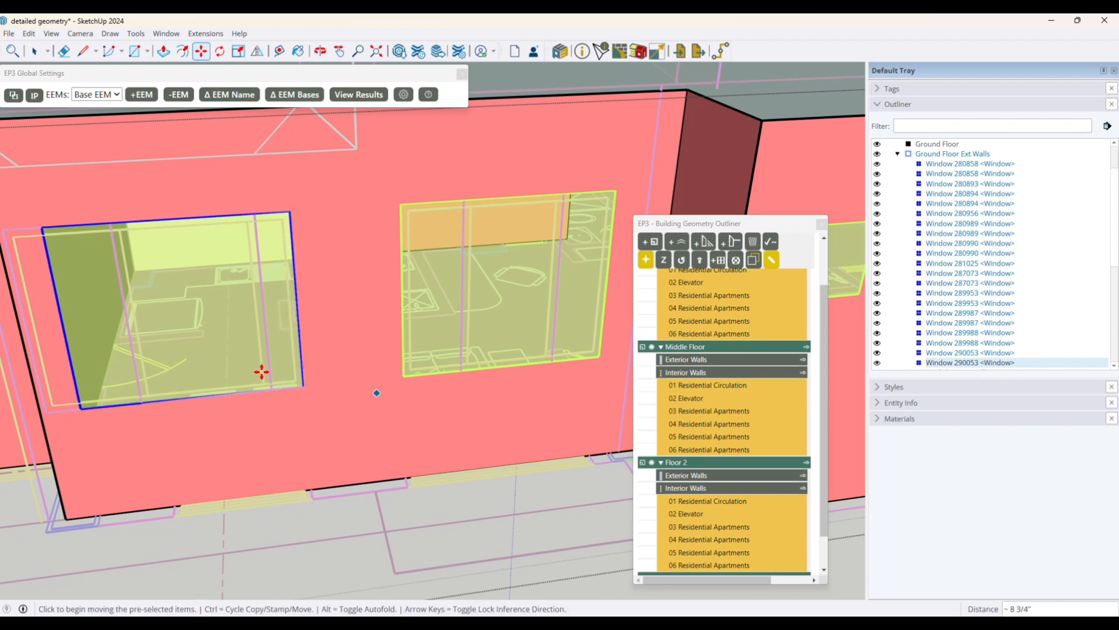
# - Scale the copied window's width to about 0.74 so its side edge meets the divider in the elevation outline
pyautogui.scroll(-4, 319, 424)
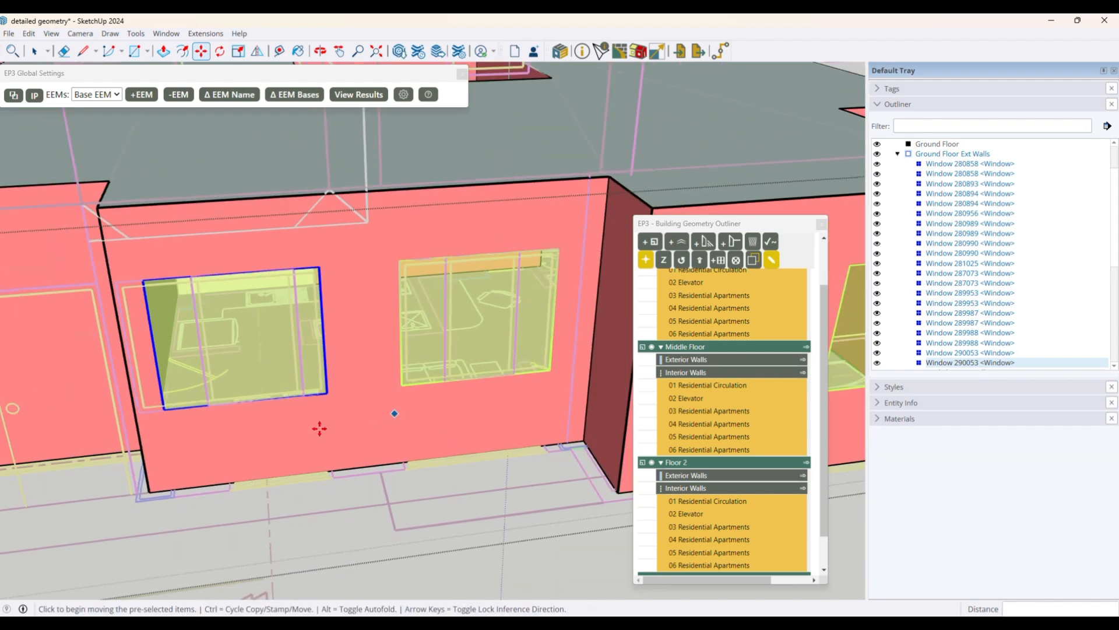
pyautogui.press('space')
pyautogui.scroll(-2, 274, 401)
pyautogui.press('s')
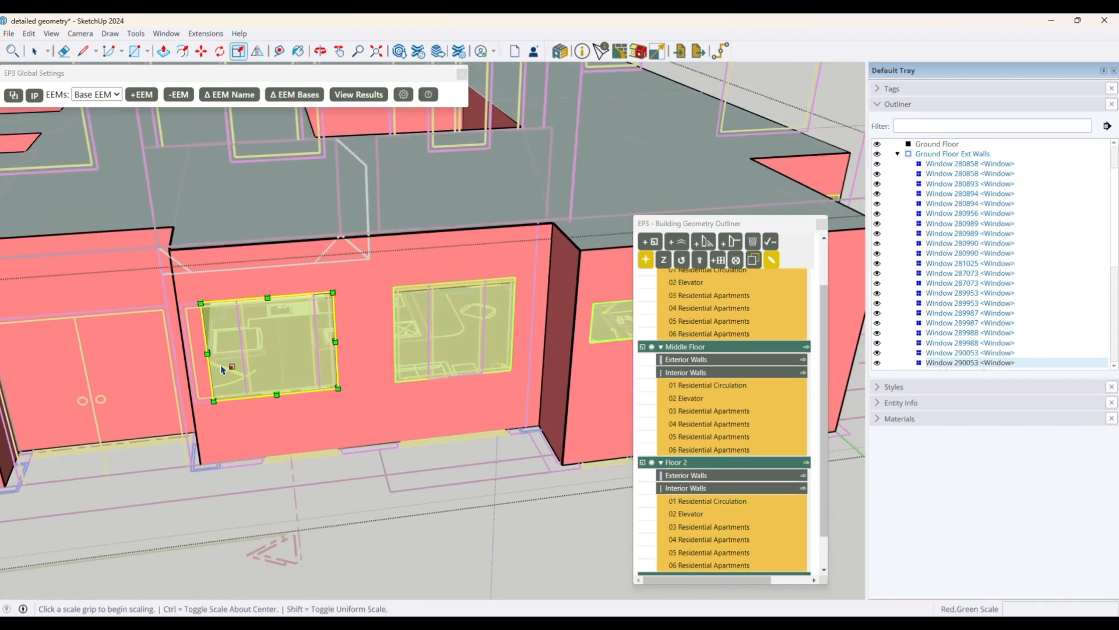
pyautogui.click(207, 353)
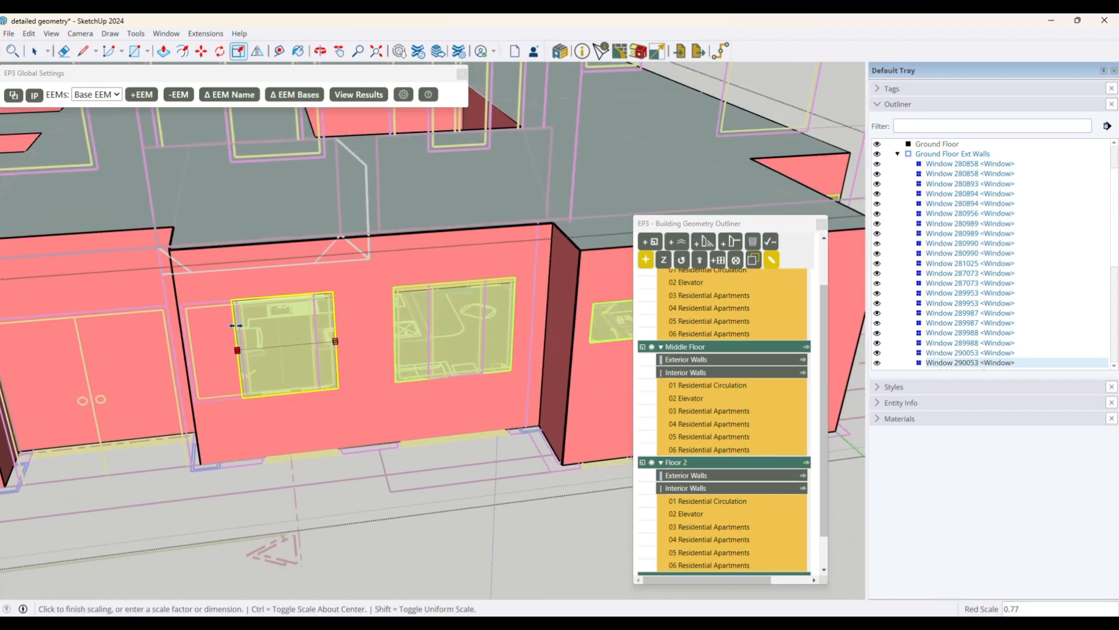
pyautogui.click(241, 325)
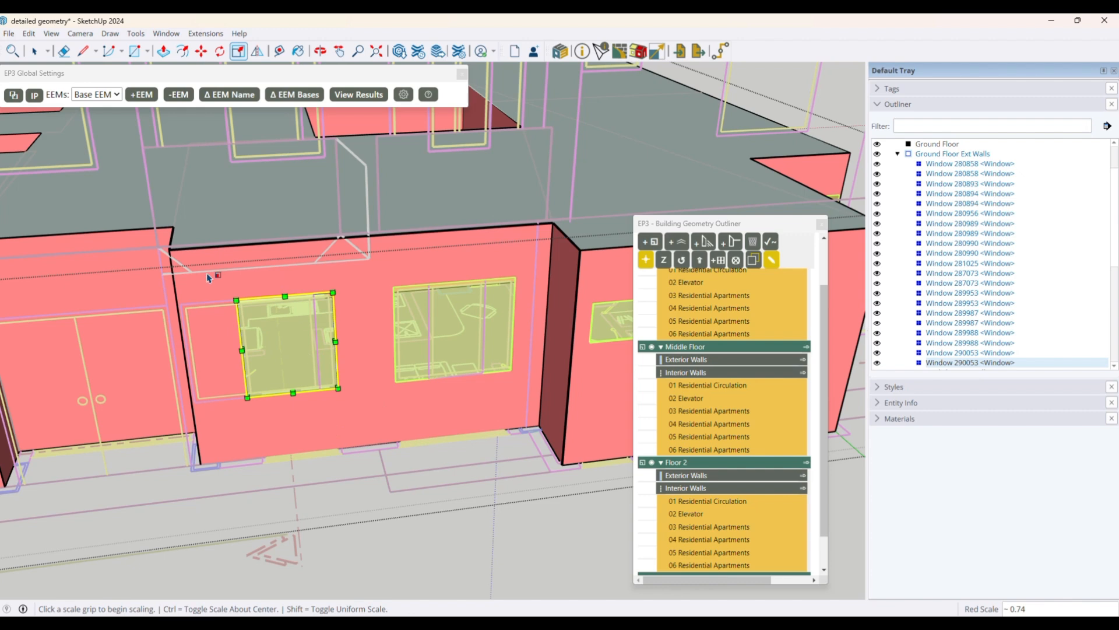
pyautogui.press('space')
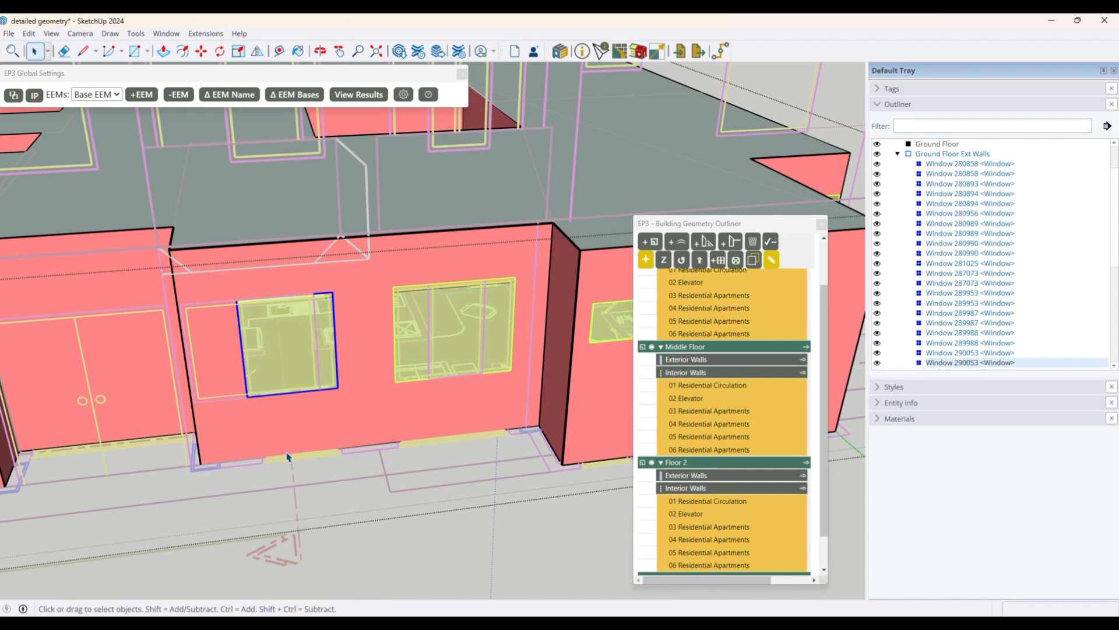
# - Copy the narrowed window across the entrance onto the outline nearest the doors, aligned with the divider in that outline
pyautogui.scroll(-3, 562, 444)
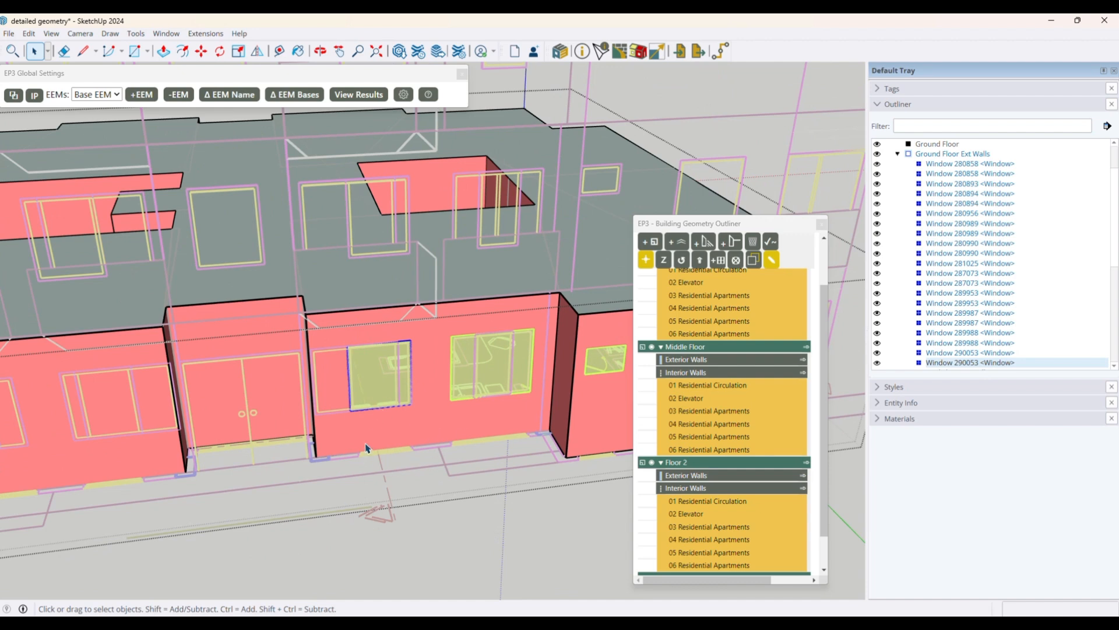
pyautogui.scroll(-3, 335, 451)
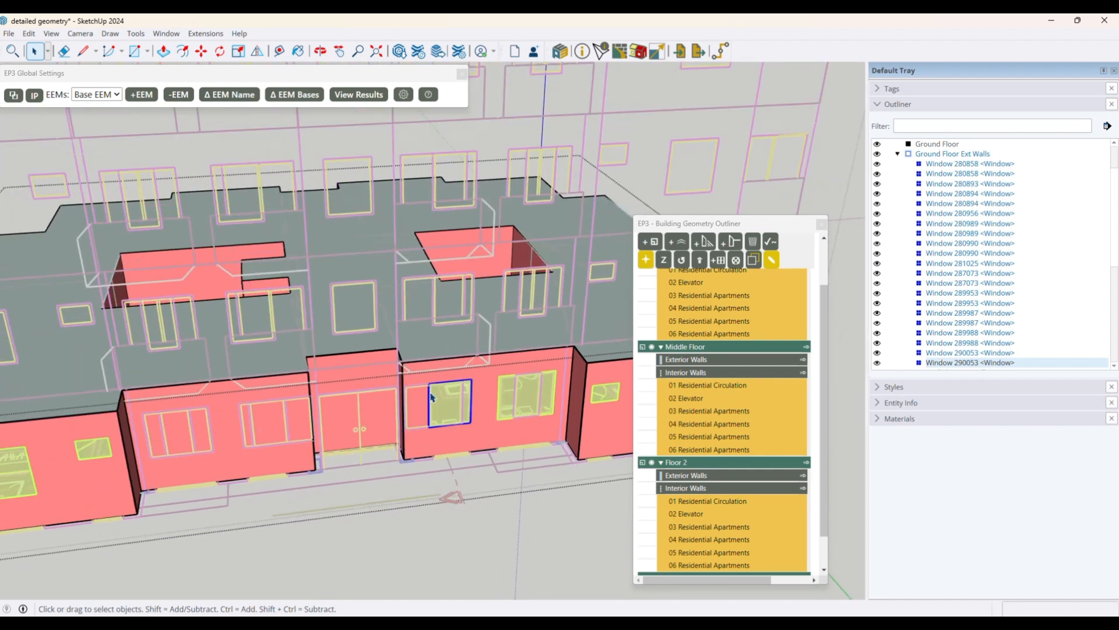
pyautogui.press('m')
pyautogui.click(472, 421)
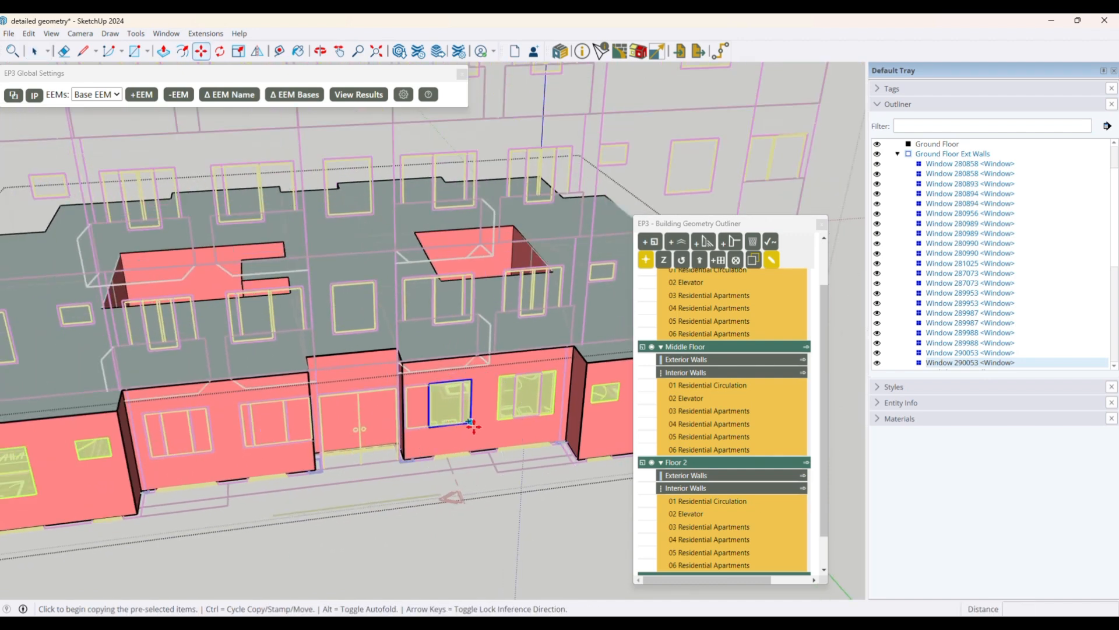
pyautogui.press('ctrl')
pyautogui.scroll(2, 227, 446)
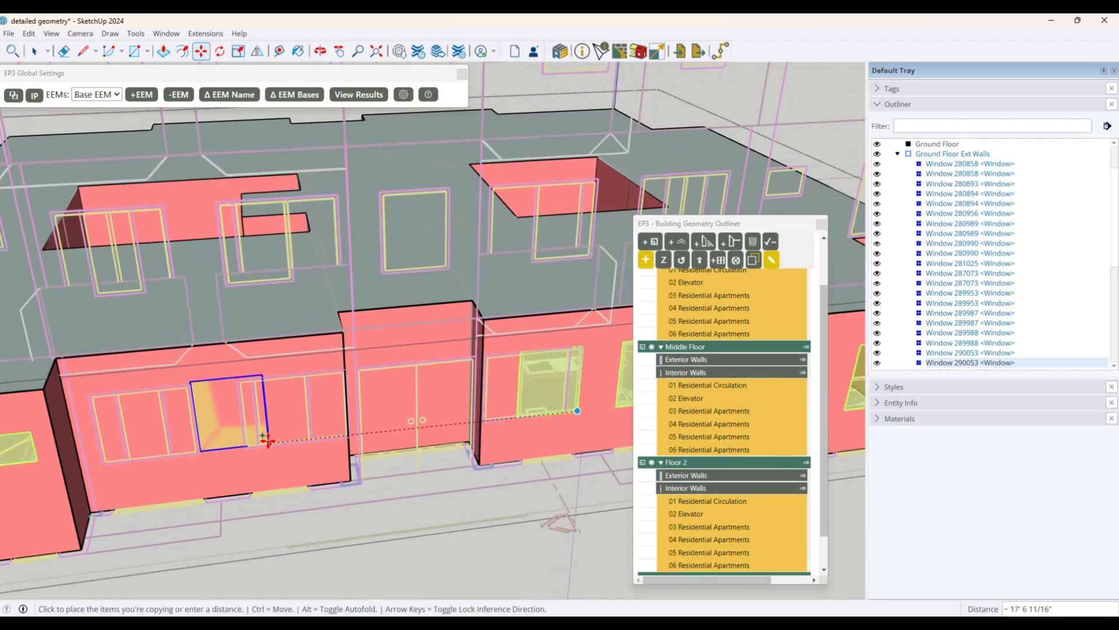
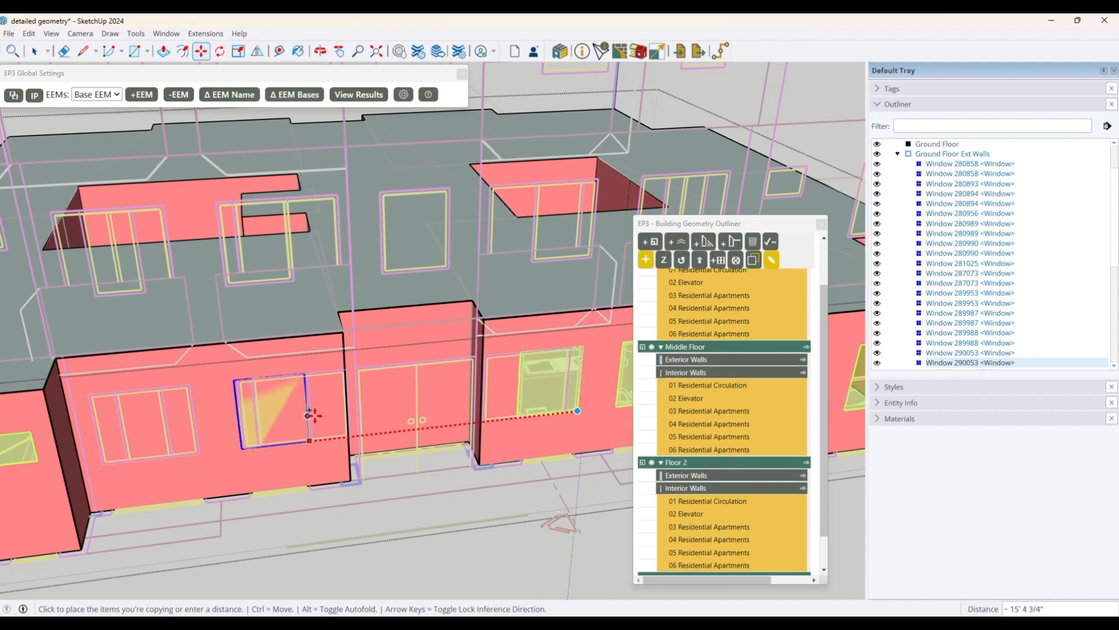
pyautogui.click(310, 415)
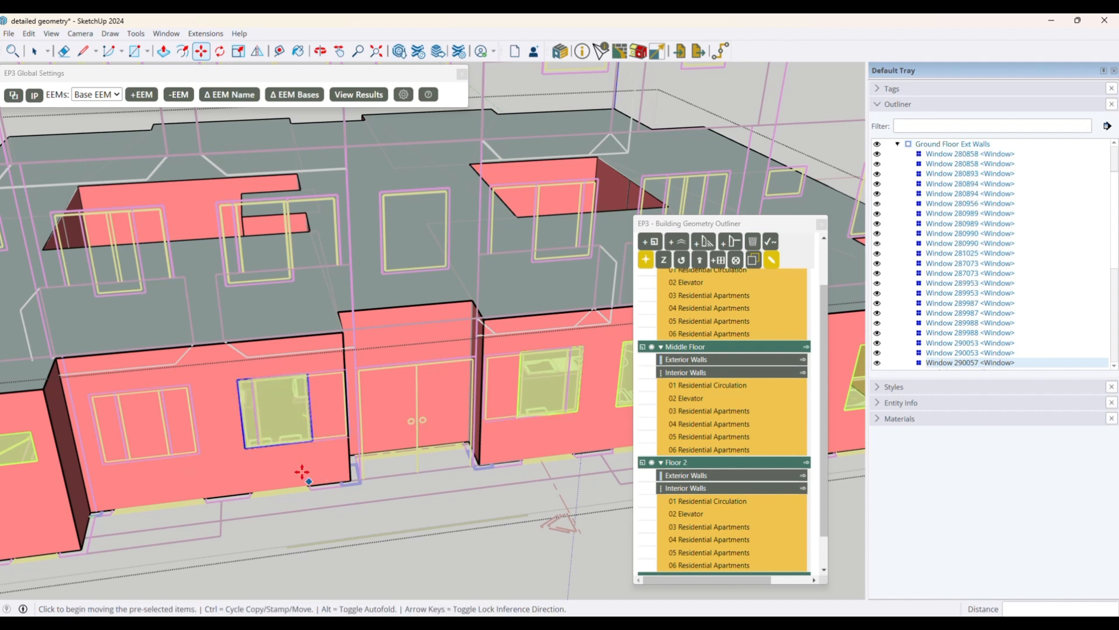
# - Paste the full-width window onto the remaining outline of that wall and move its lower corner onto the outline's corner
pyautogui.scroll(-3, 282, 420)
pyautogui.hotkey('ctrl', 'v')
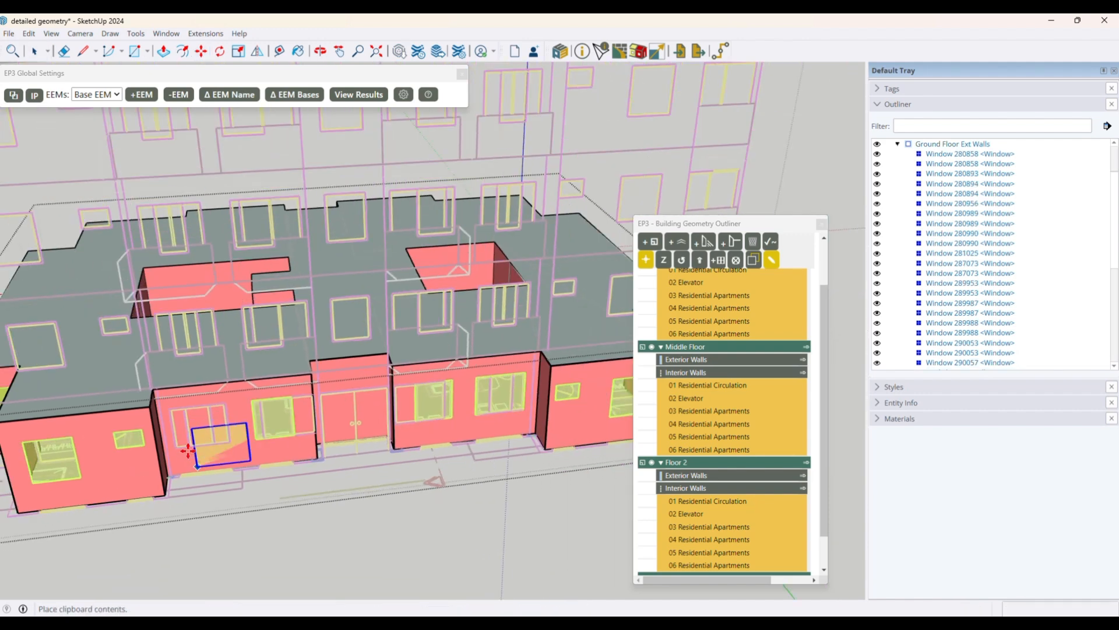
pyautogui.scroll(3, 177, 451)
pyautogui.scroll(5, 177, 452)
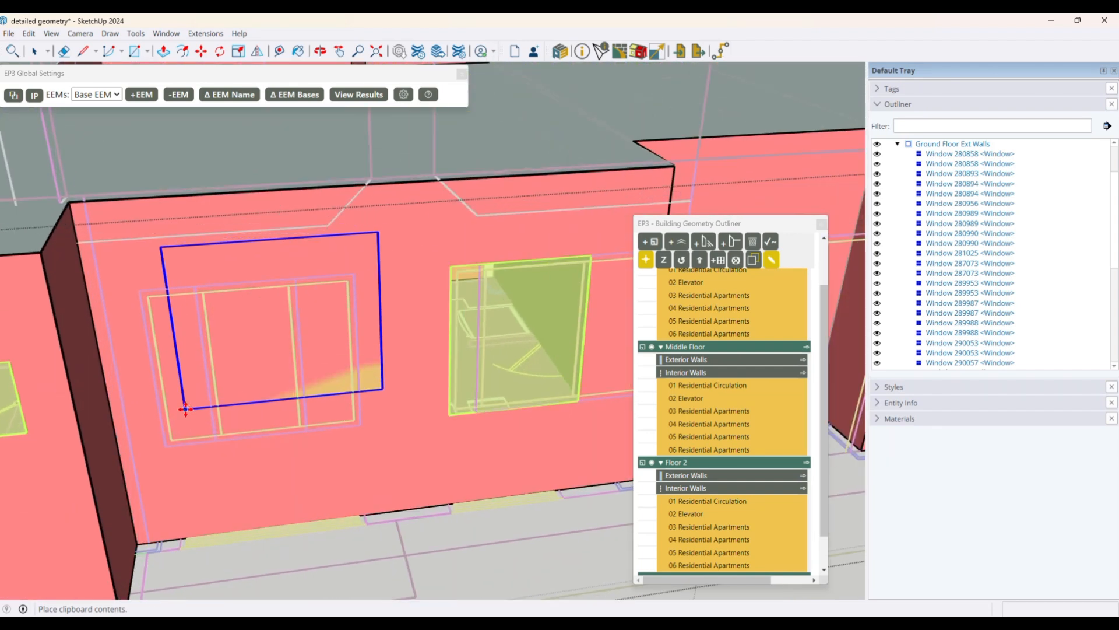
pyautogui.click(180, 412)
pyautogui.click(180, 412)
pyautogui.click(166, 444)
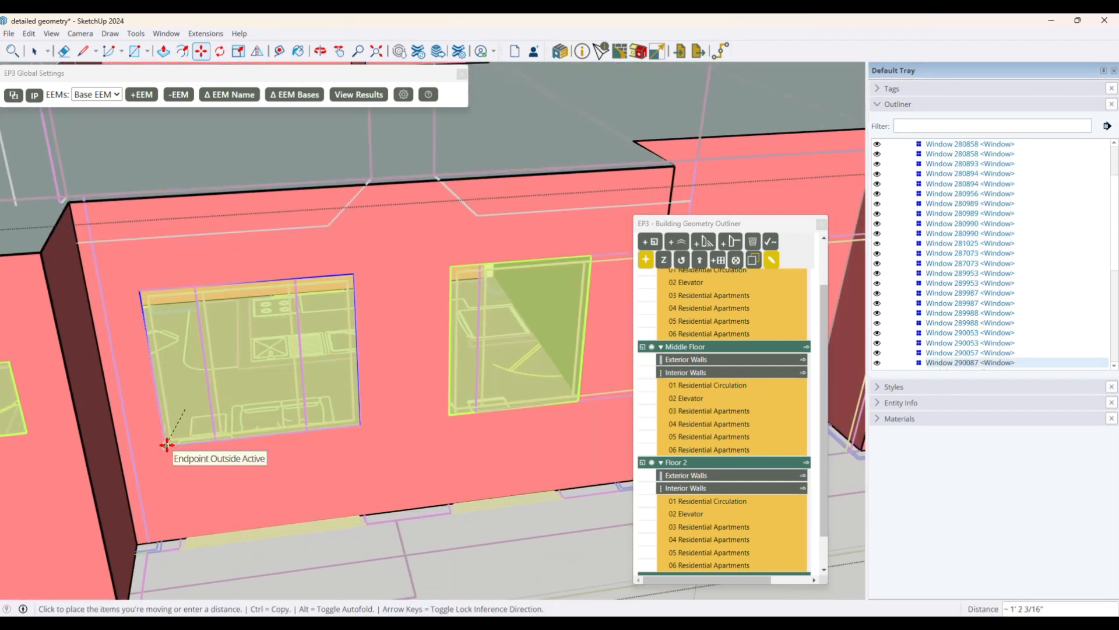
pyautogui.press('space')
# - Snap the elevations with EP3 to the entrance wall face containing the double-door outline
pyautogui.scroll(-6, 202, 468)
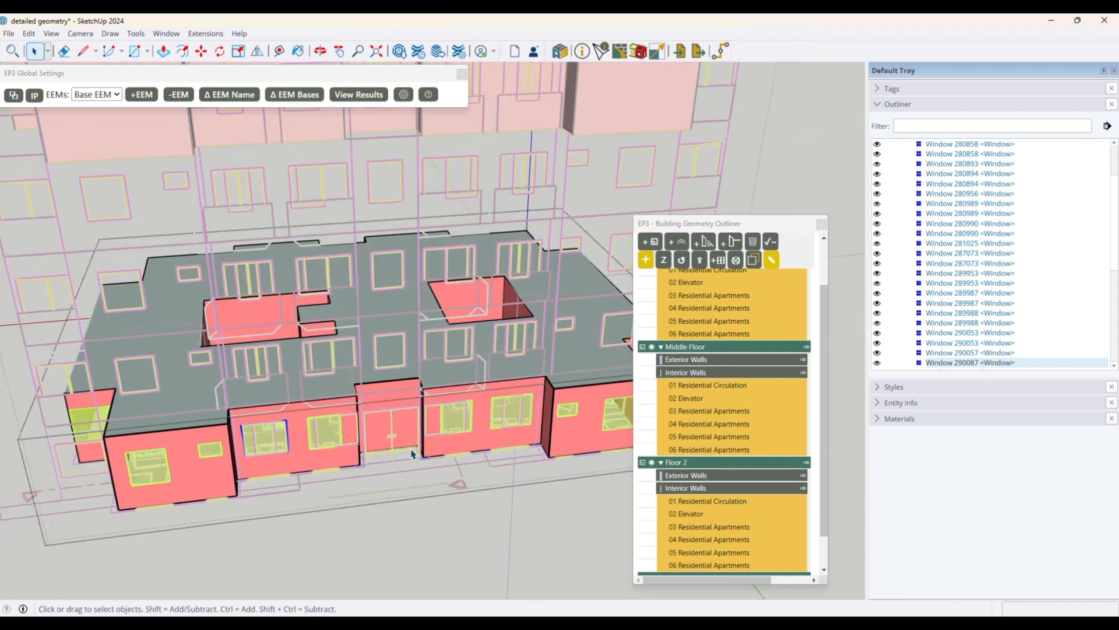
pyautogui.click(396, 403)
pyautogui.rightClick(396, 403)
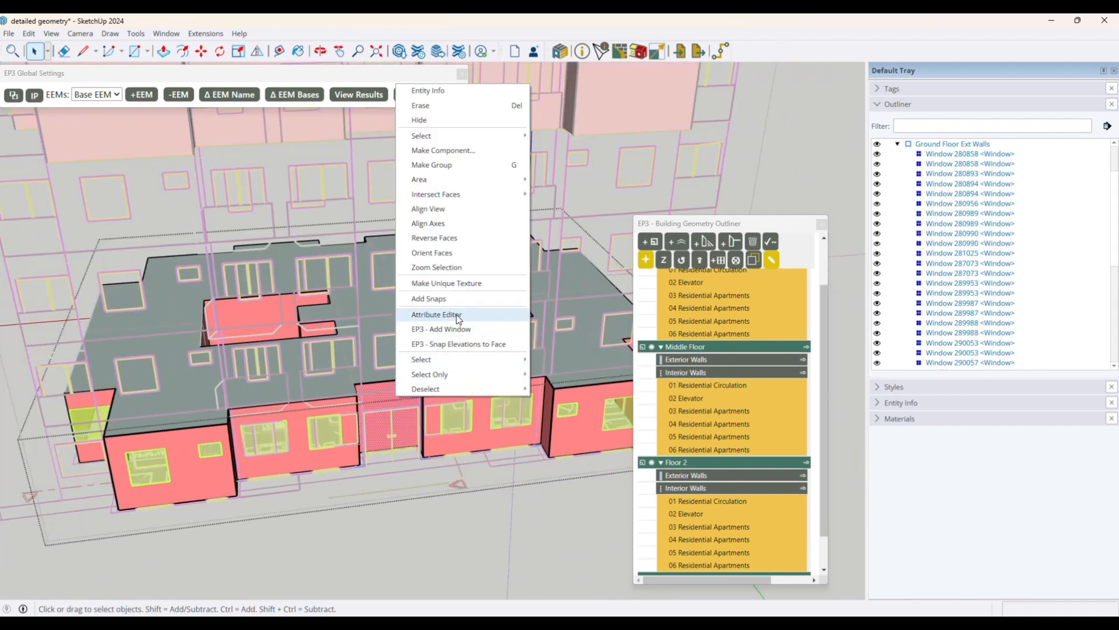
pyautogui.click(475, 344)
pyautogui.scroll(-3, 395, 462)
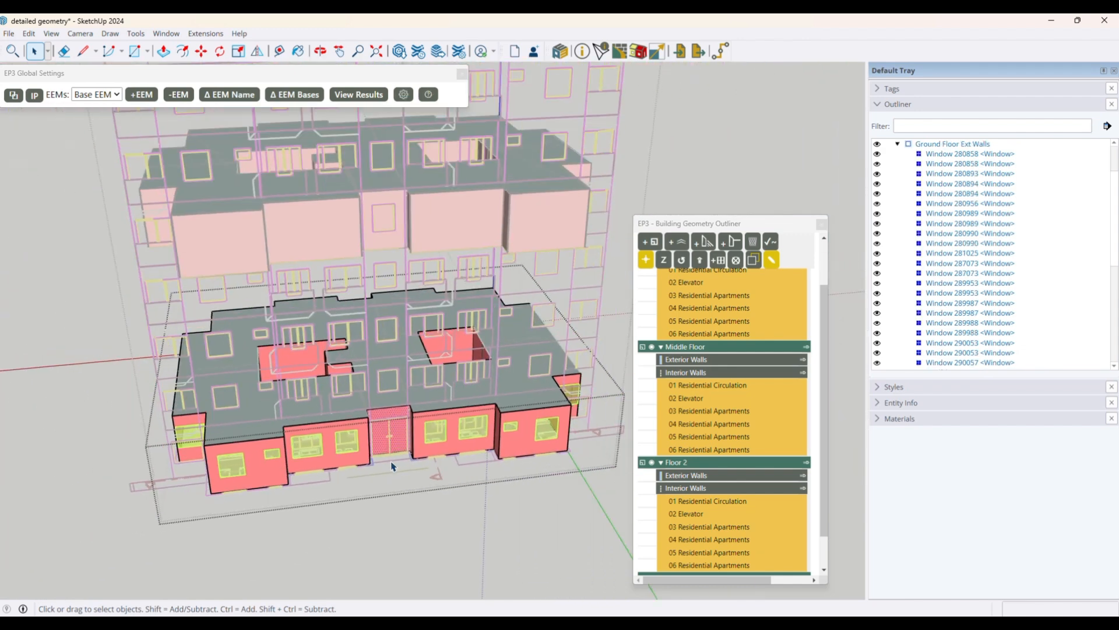
# - Copy the existing glazed entrance door unit and paste it onto the double-door entrance wall
pyautogui.moveTo(336, 464); pyautogui.dragTo(336, 397, button='middle')
pyautogui.click(440, 450)
pyautogui.scroll(6, 367, 432)
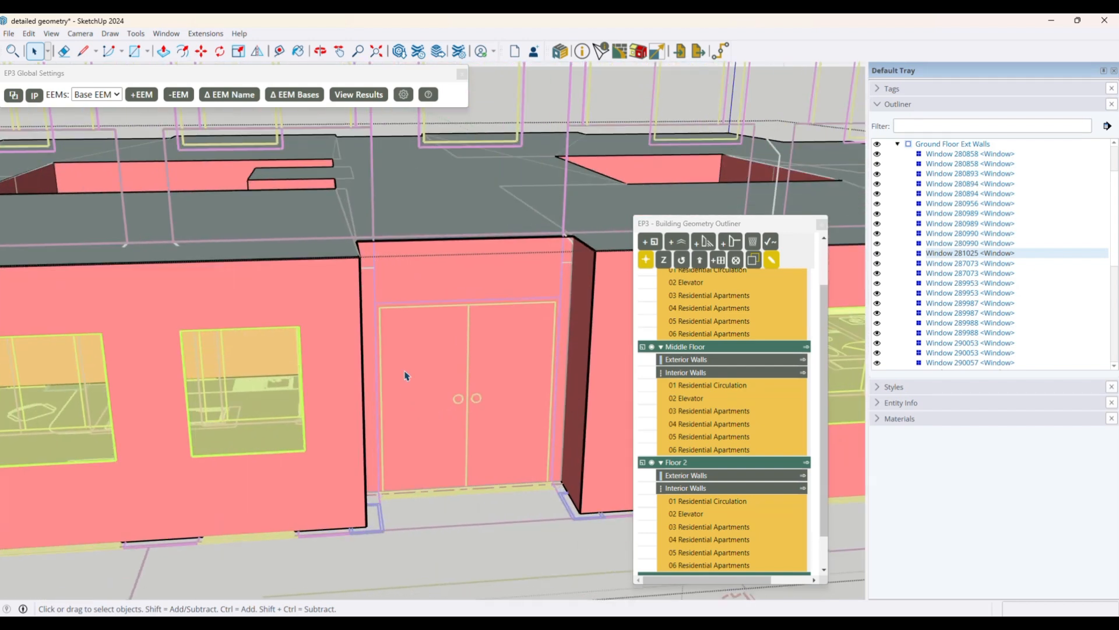
pyautogui.click(410, 408)
pyautogui.hotkey('ctrl', 'v')
pyautogui.click(409, 258)
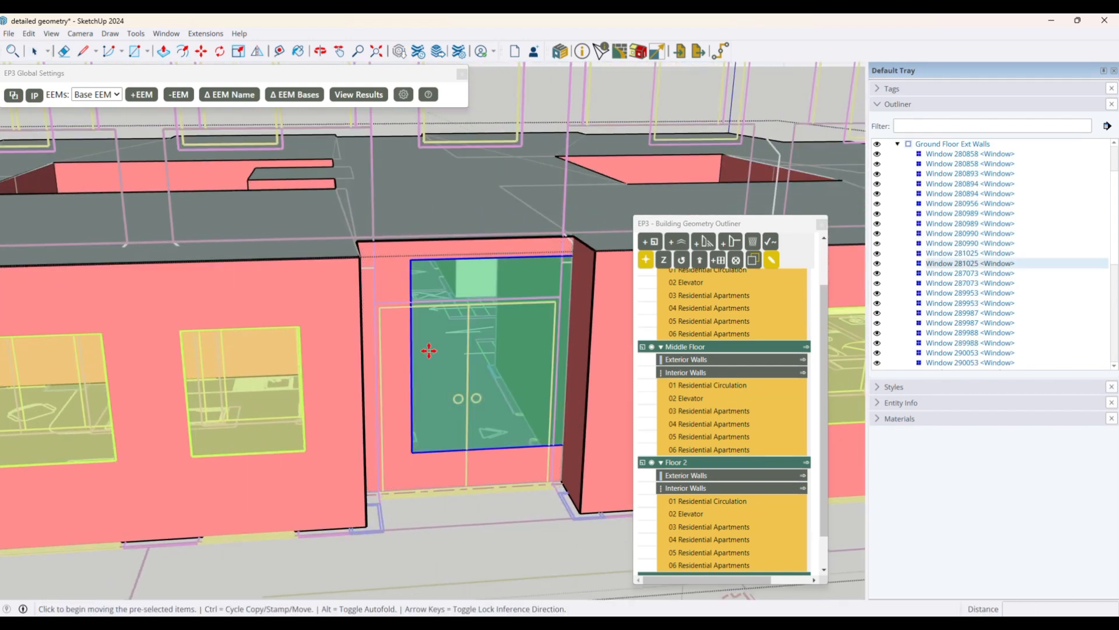
# - Move the pasted door unit by its upper corner onto the matching corner of the double-door outline
pyautogui.click(409, 260)
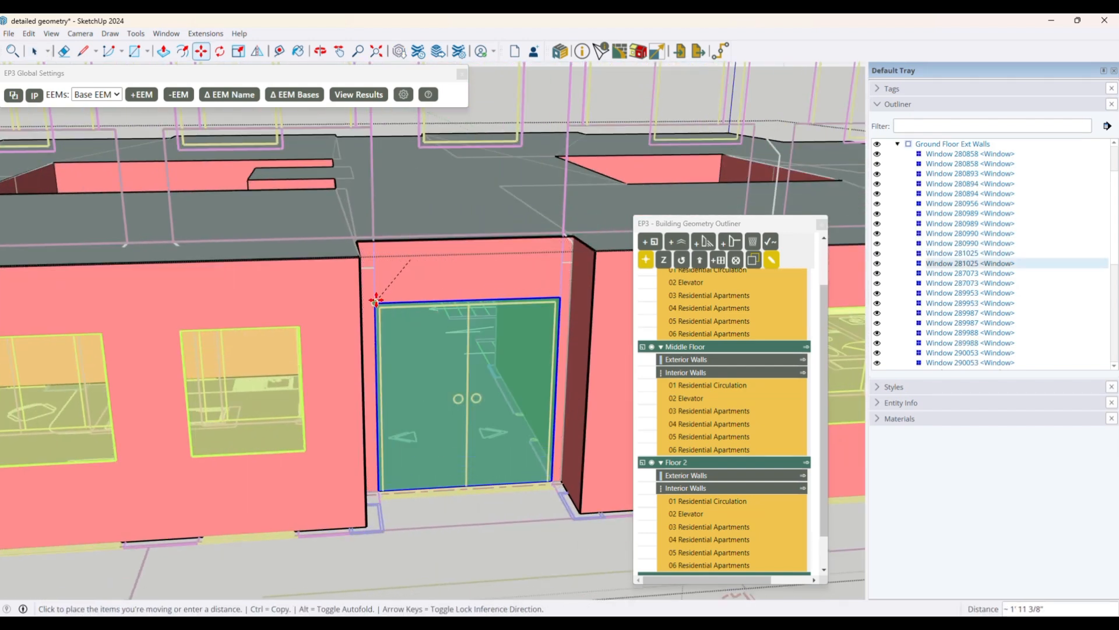
pyautogui.click(377, 301)
pyautogui.press('space')
pyautogui.scroll(1, 471, 449)
pyautogui.scroll(-10, 471, 449)
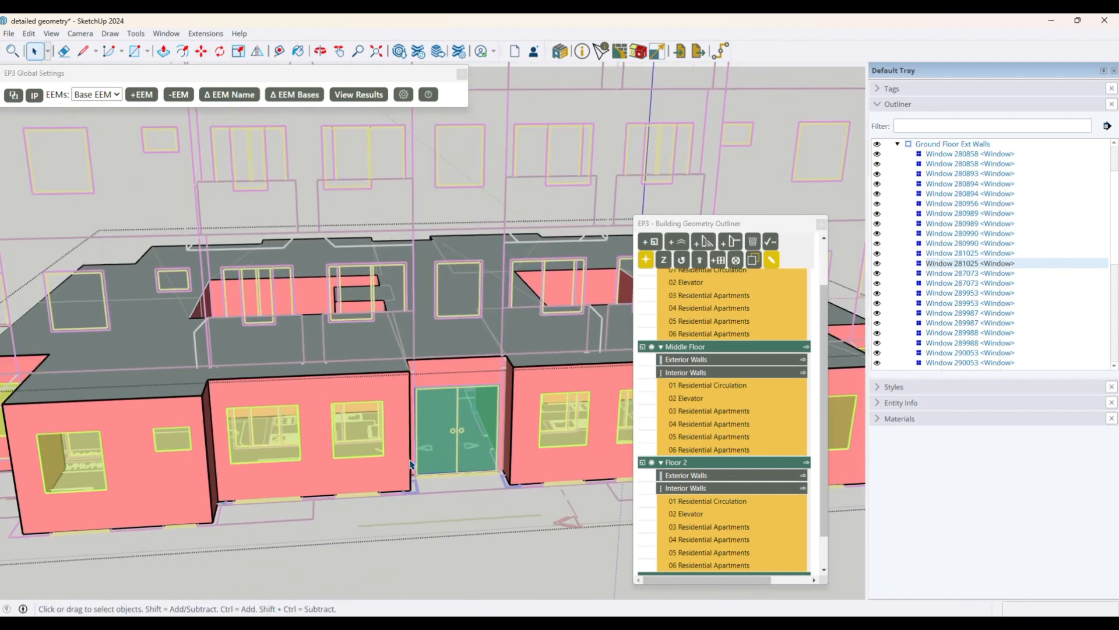
pyautogui.scroll(-3, 330, 456)
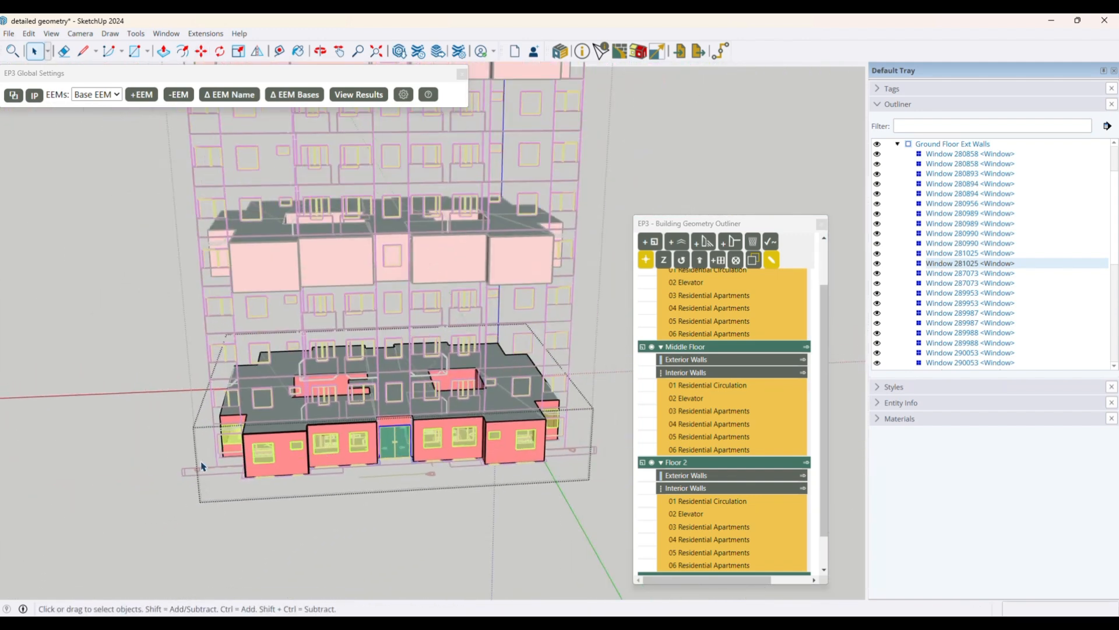
pyautogui.moveTo(309, 474); pyautogui.dragTo(270, 481, button='middle')
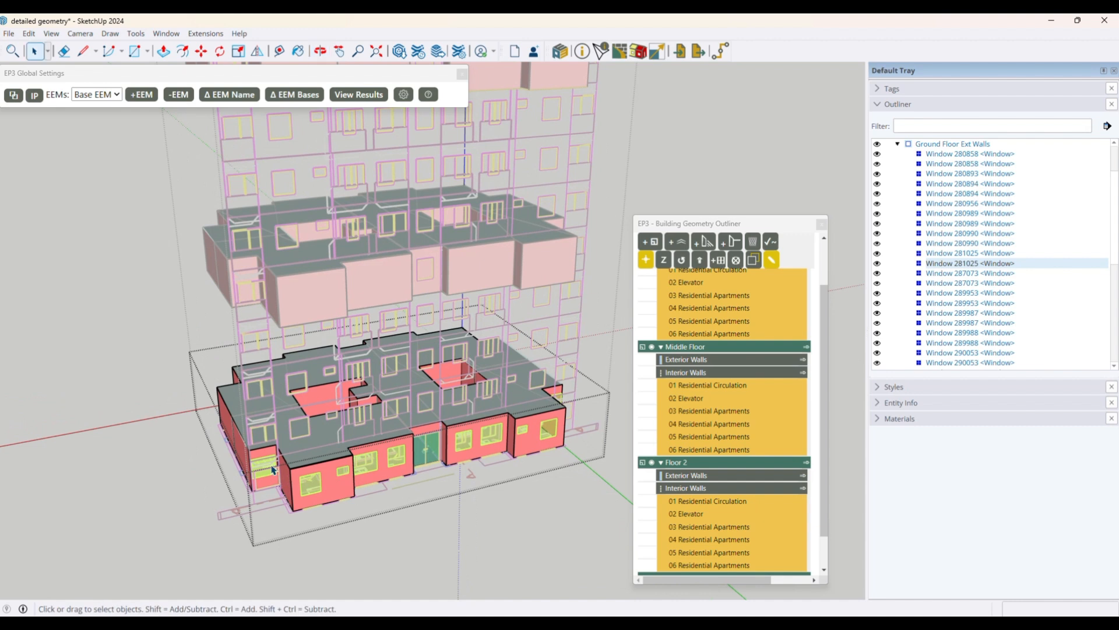
# - Select all windows along the ground floor's entrance facade, including both recessed end windows but not the door, and copy them
pyautogui.click(269, 481)
pyautogui.keyDown('shift'); pyautogui.click(313, 486); pyautogui.keyUp('shift')
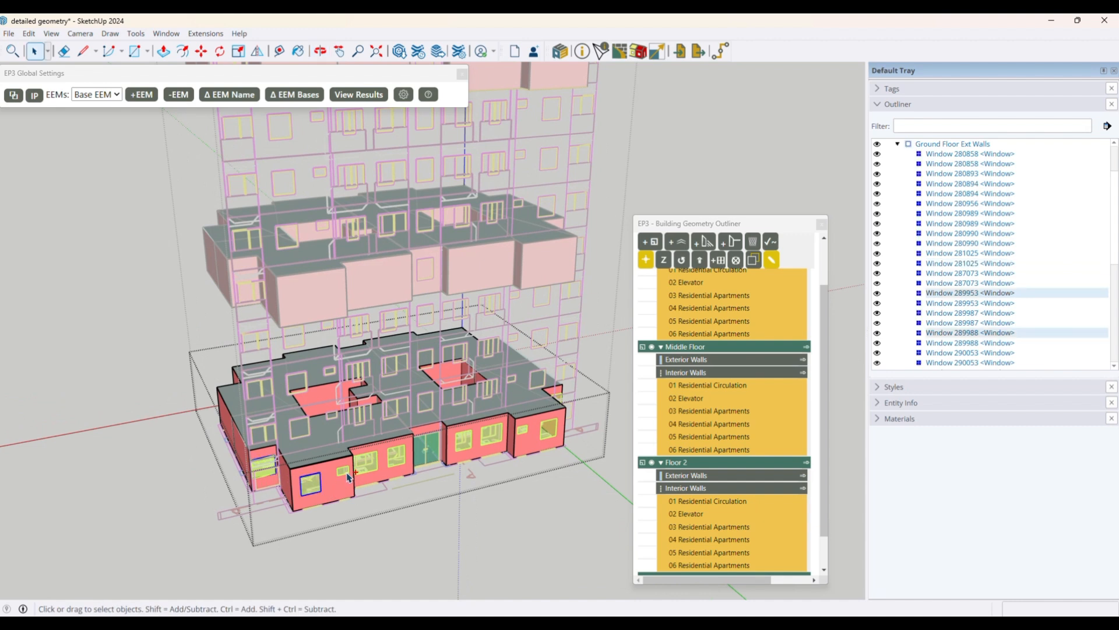
pyautogui.keyDown('shift'); pyautogui.click(346, 472); pyautogui.keyUp('shift')
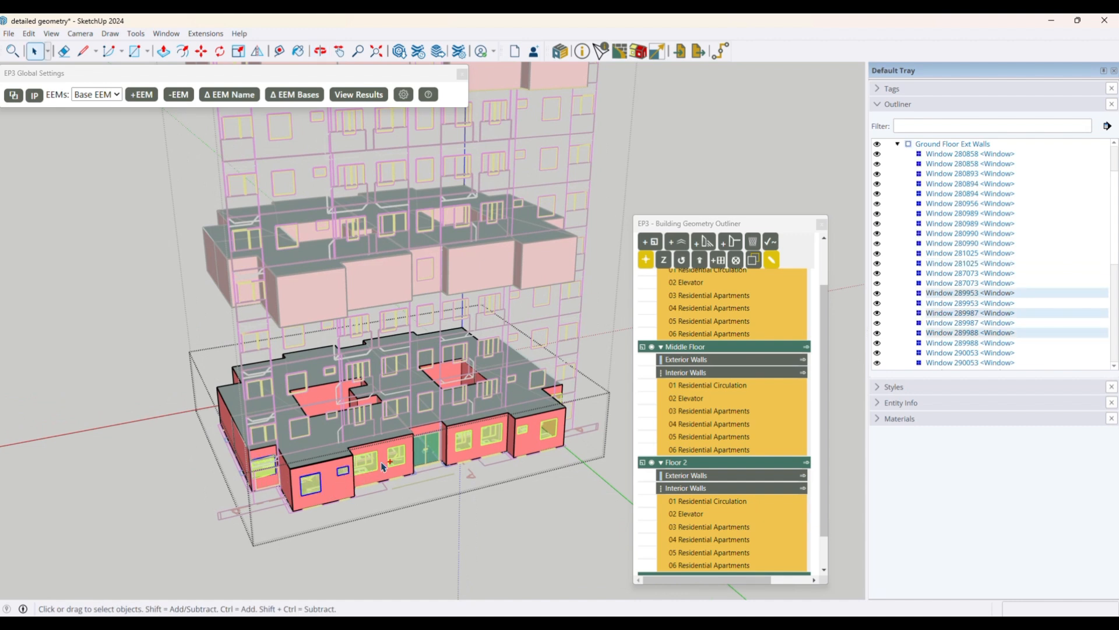
pyautogui.keyDown('shift'); pyautogui.click(472, 443); pyautogui.keyUp('shift')
pyautogui.keyDown('shift'); pyautogui.click(496, 437); pyautogui.keyUp('shift')
pyautogui.keyDown('shift'); pyautogui.click(525, 434); pyautogui.keyUp('shift')
pyautogui.keyDown('shift'); pyautogui.click(554, 435); pyautogui.keyUp('shift')
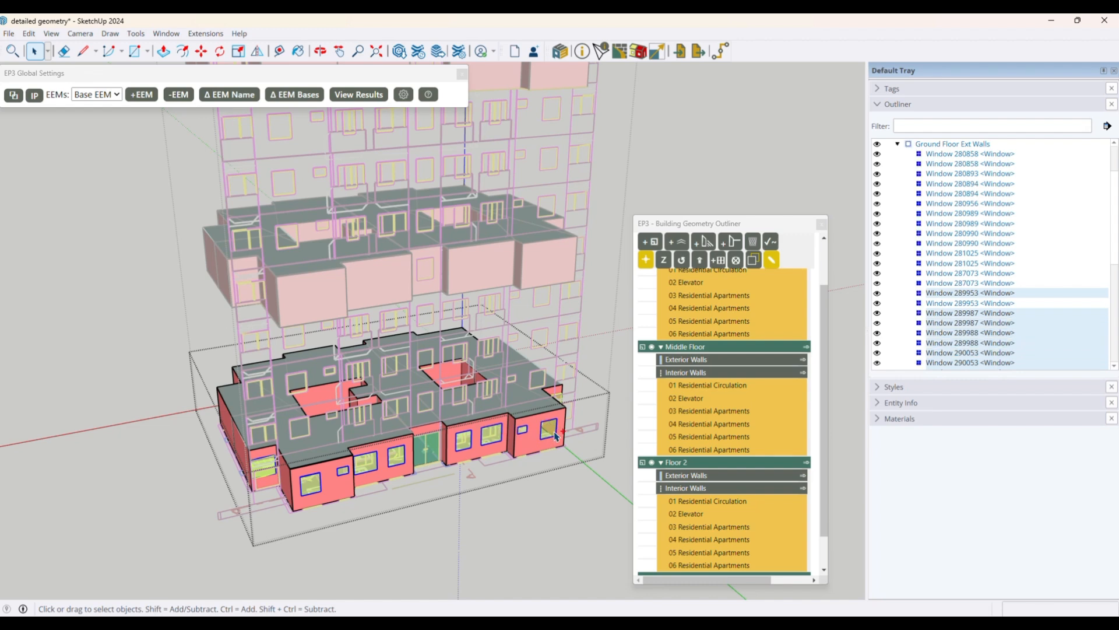
pyautogui.moveTo(560, 449); pyautogui.dragTo(401, 463, button='middle')
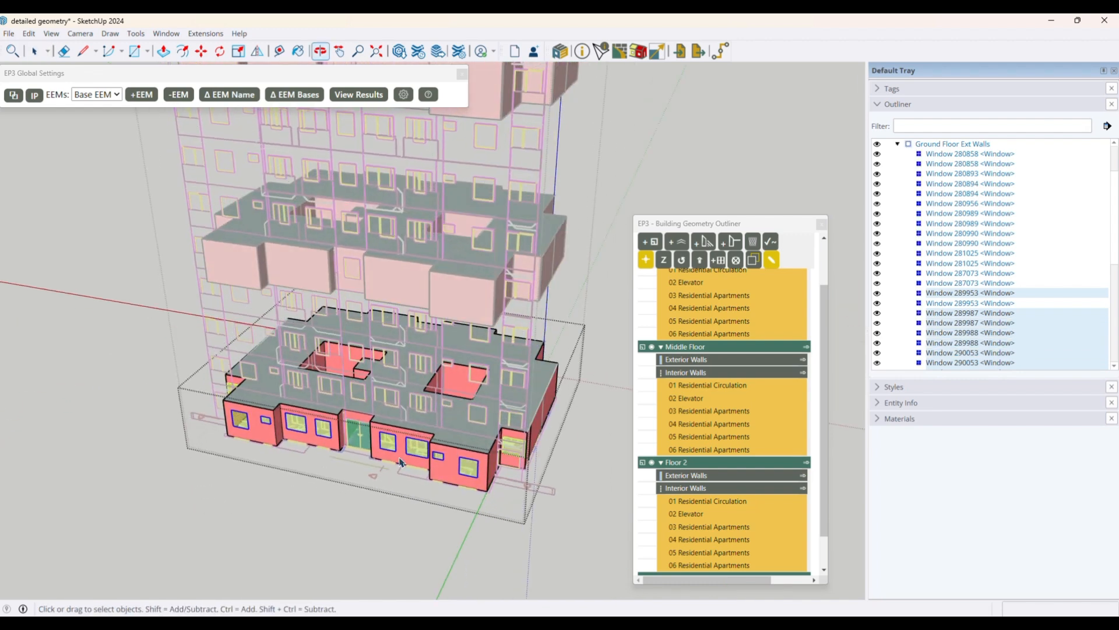
pyautogui.keyDown('shift'); pyautogui.click(521, 452); pyautogui.keyUp('shift')
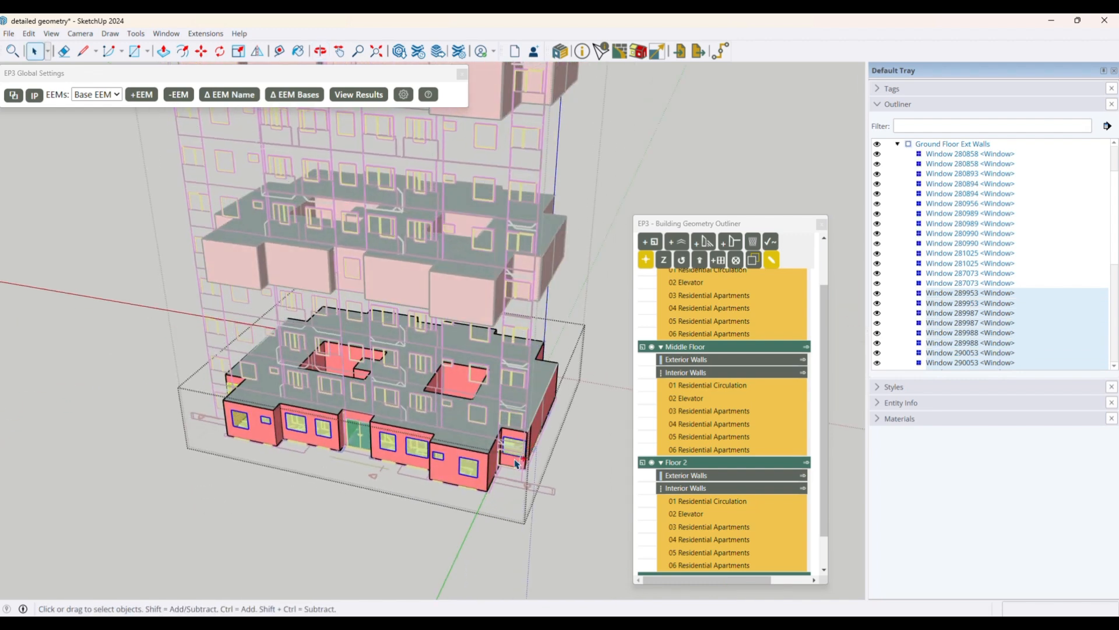
pyautogui.rightClick(472, 481)
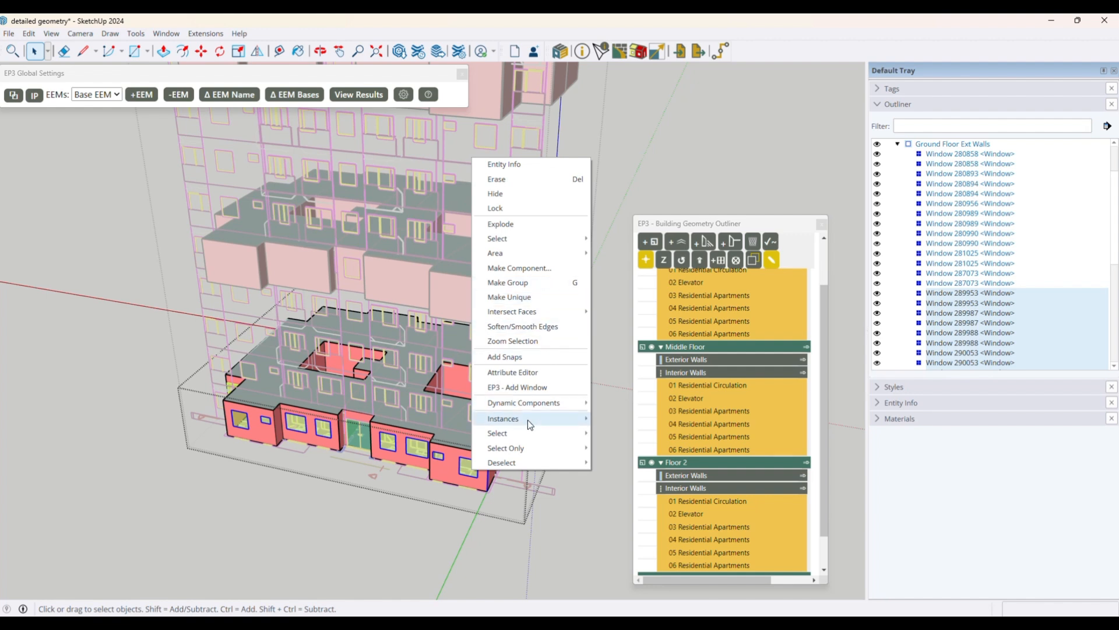
pyautogui.click(32, 34)
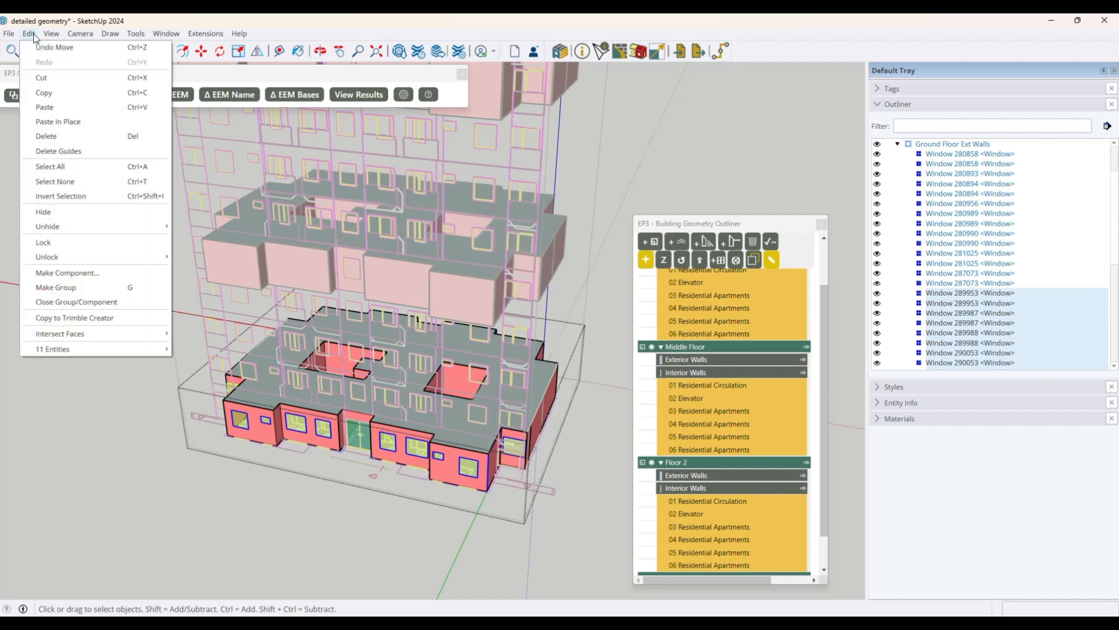
pyautogui.click(58, 93)
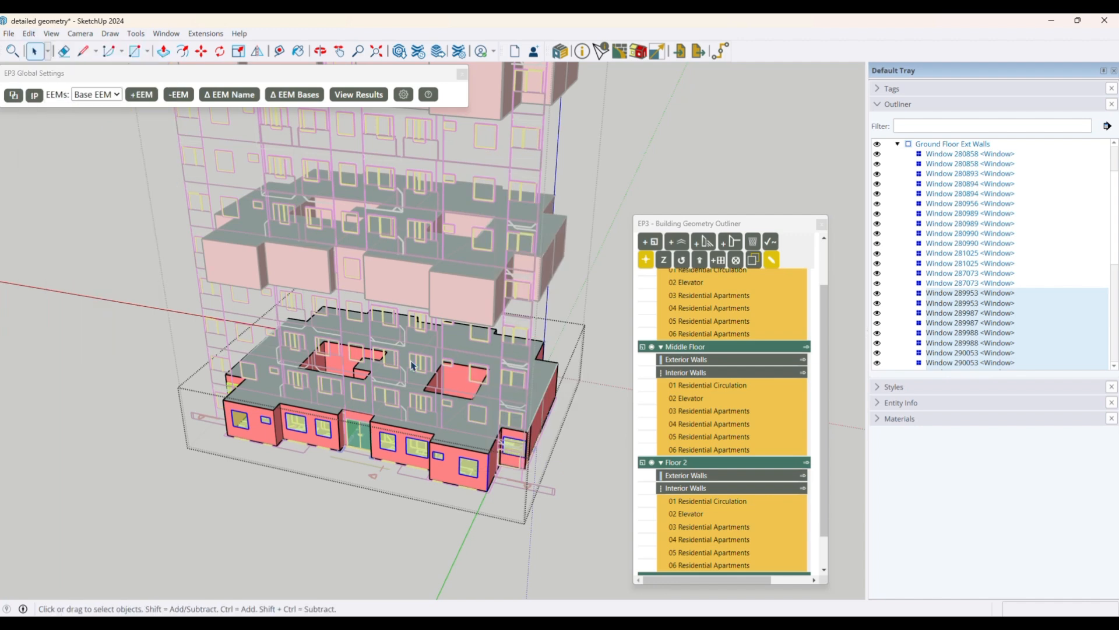
# - Open the Middle Floor Ext Walls group for editing and paste the copied windows clear of the building
pyautogui.click(595, 250)
pyautogui.doubleClick(448, 298)
pyautogui.click(470, 305)
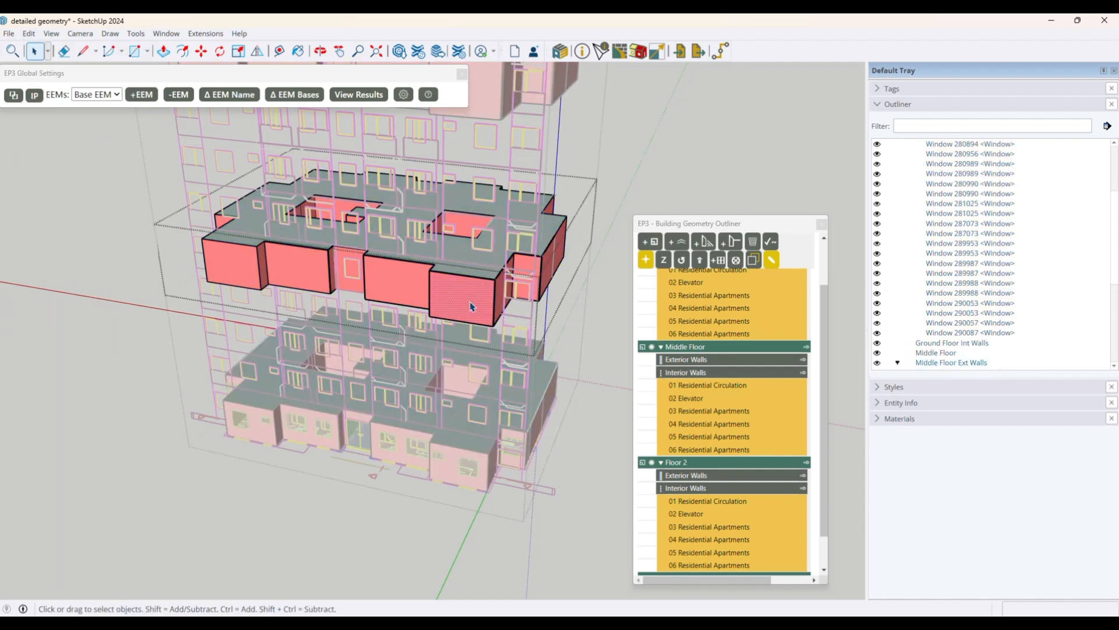
pyautogui.click(28, 33)
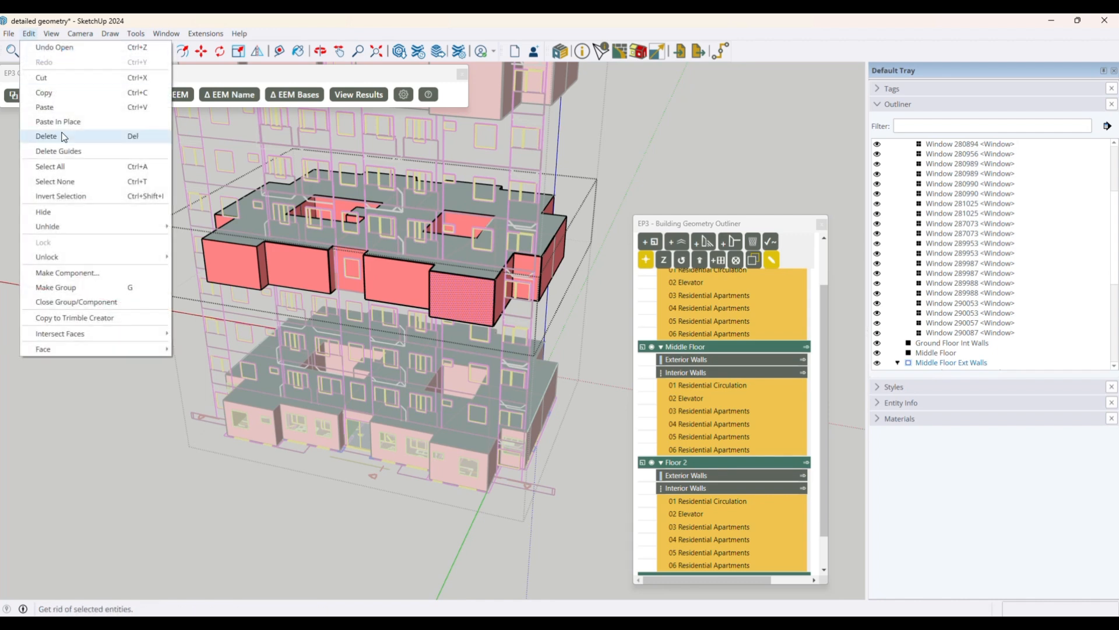
pyautogui.click(80, 107)
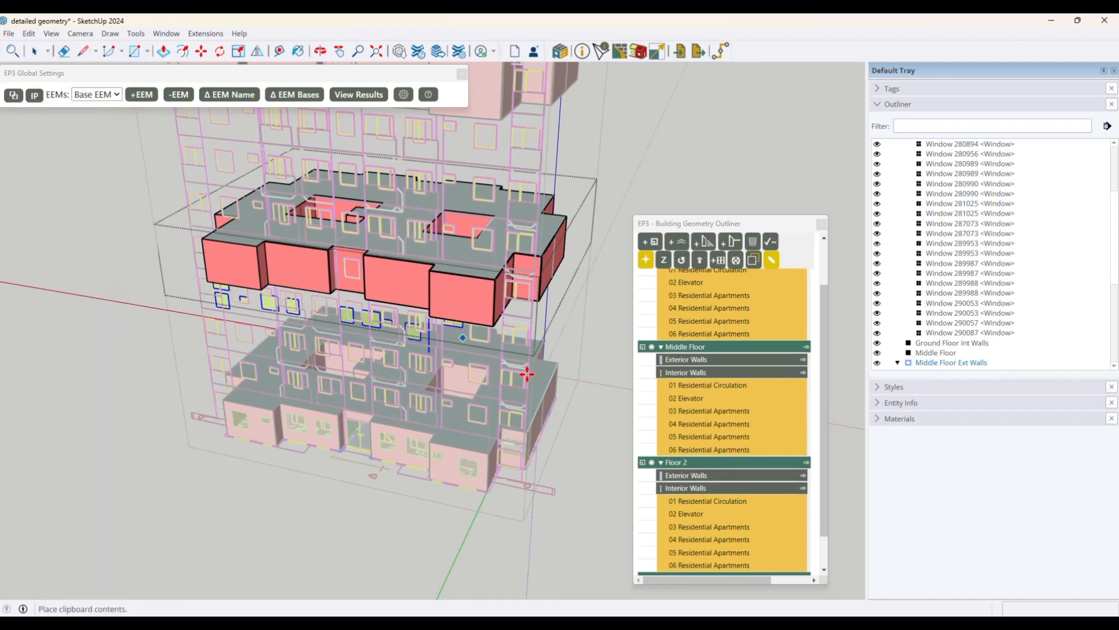
pyautogui.click(482, 579)
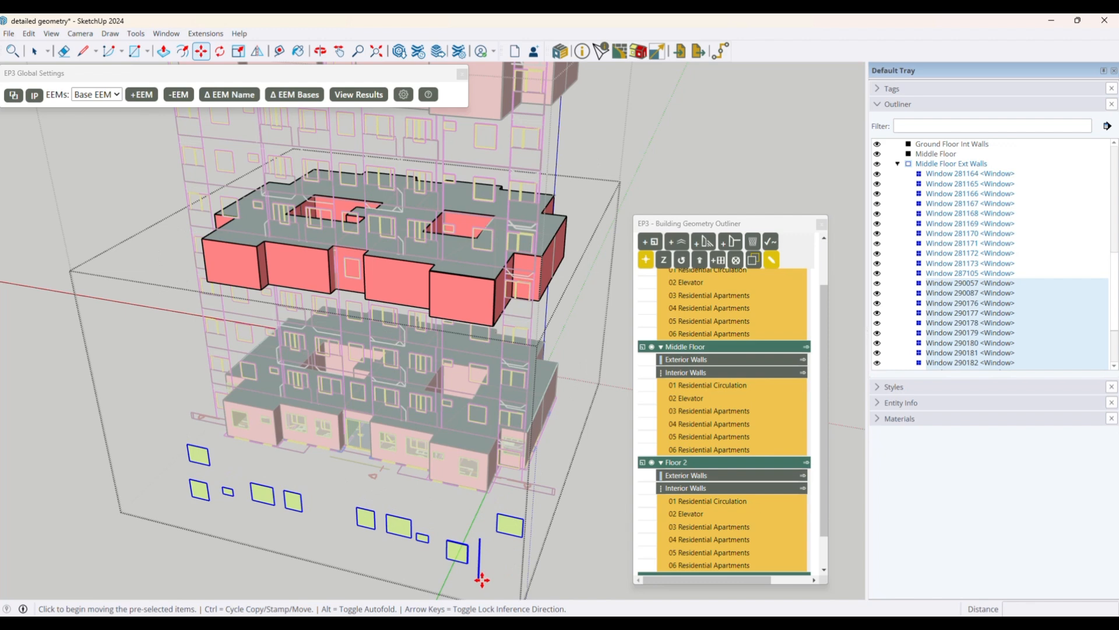
# - Move the pasted windows by the lower end of the copied corner edge onto the Middle Floor's matching lower wall corner
pyautogui.click(478, 579)
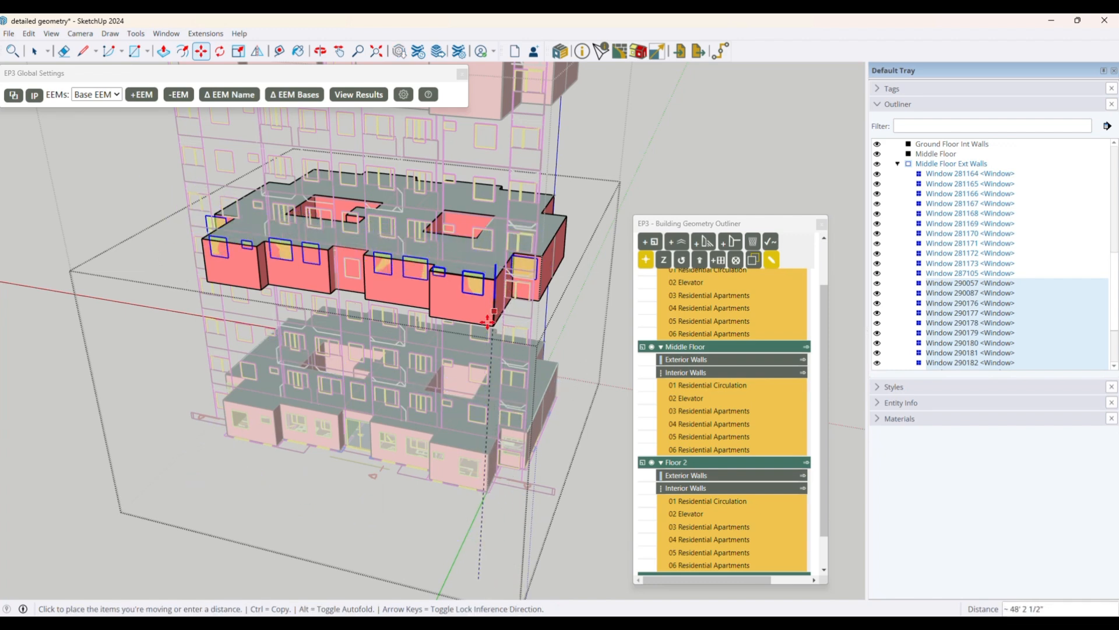
pyautogui.scroll(2, 487, 331)
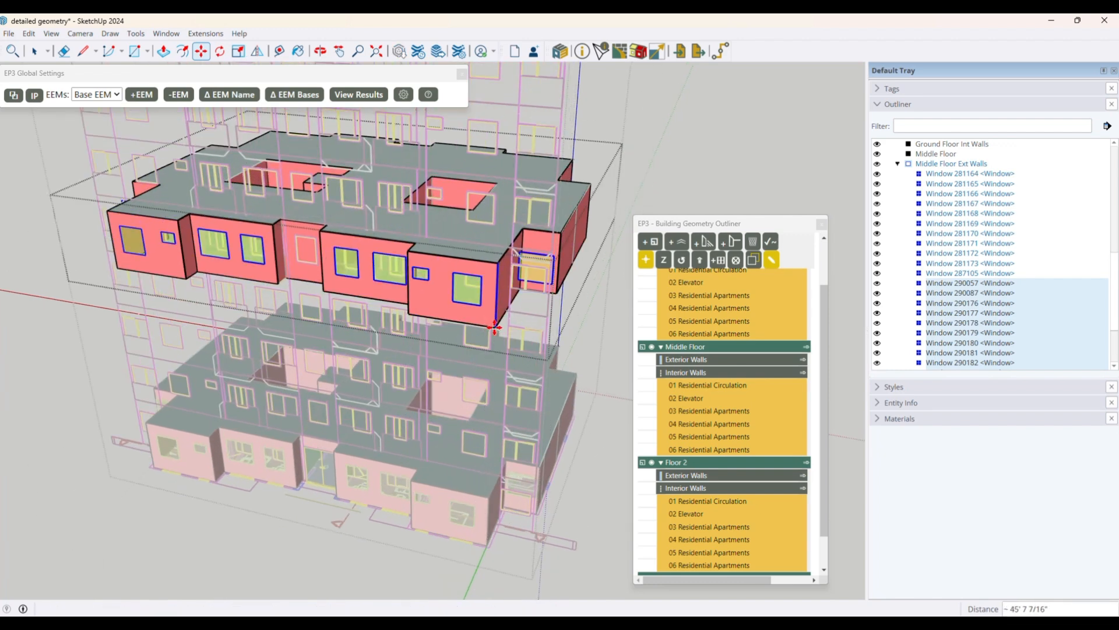
pyautogui.click(488, 347)
pyautogui.press('space')
pyautogui.scroll(-2, 416, 293)
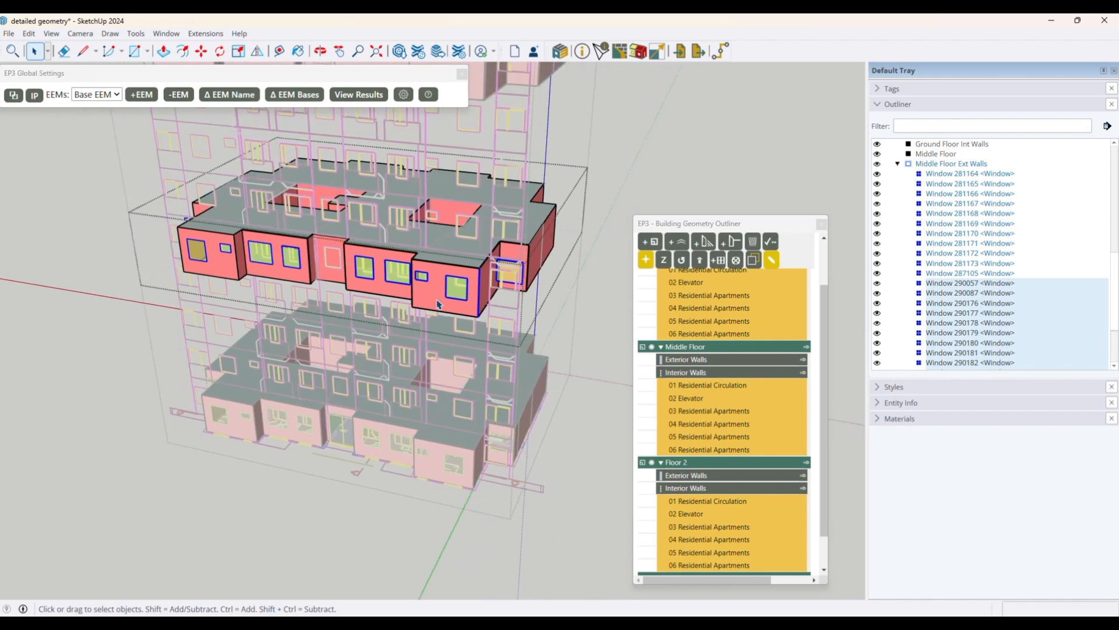
# - Snap the elevations with EP3 to the Middle Floor wall face beside the central bay
pyautogui.click(377, 297)
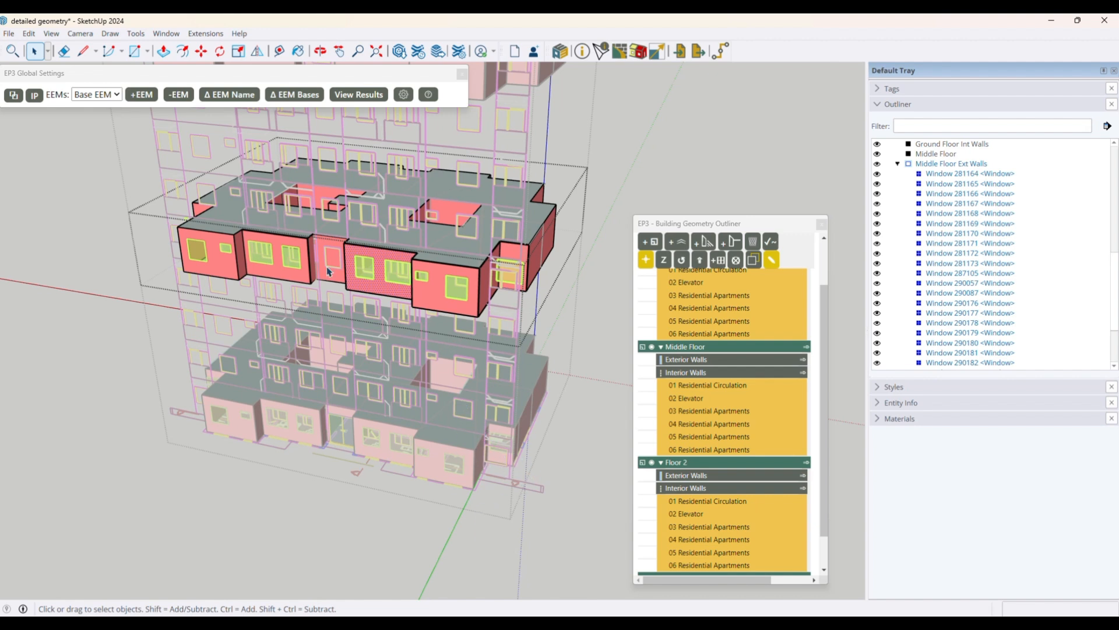
pyautogui.rightClick(383, 290)
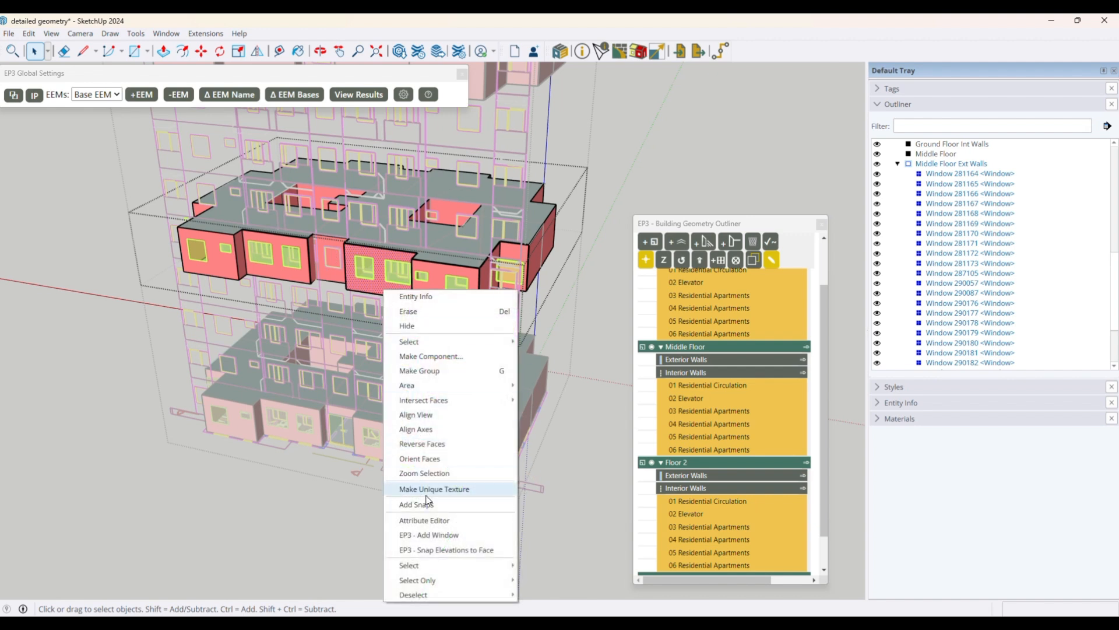
pyautogui.click(441, 552)
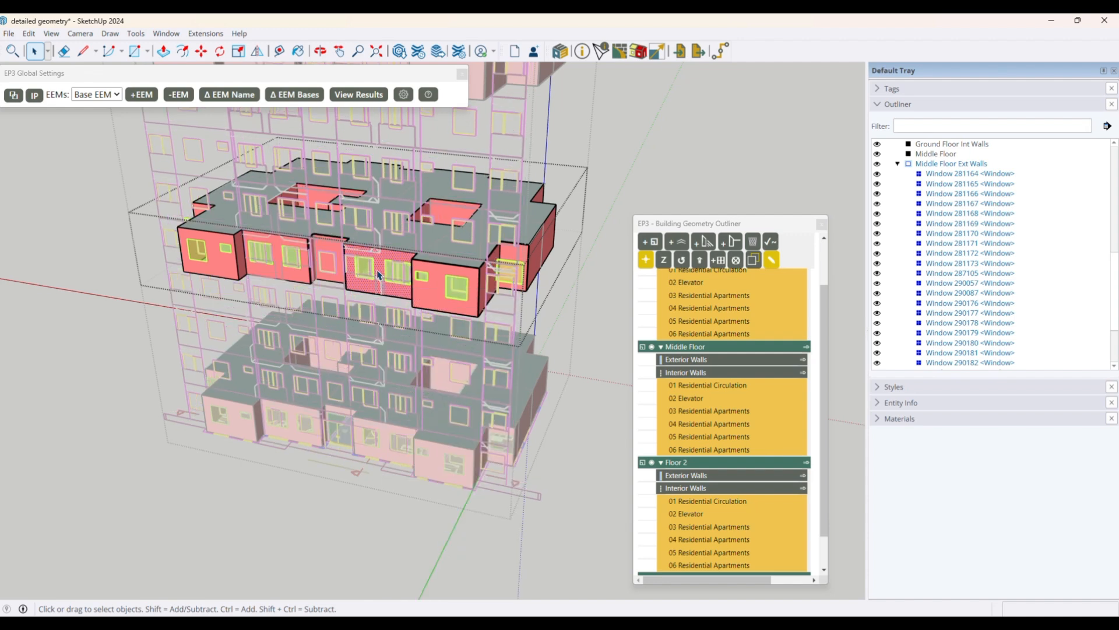
# - Scale the two wide facade windows on the Middle Floor downward together by a factor of about 1.69
pyautogui.scroll(6, 382, 276)
pyautogui.click(408, 274)
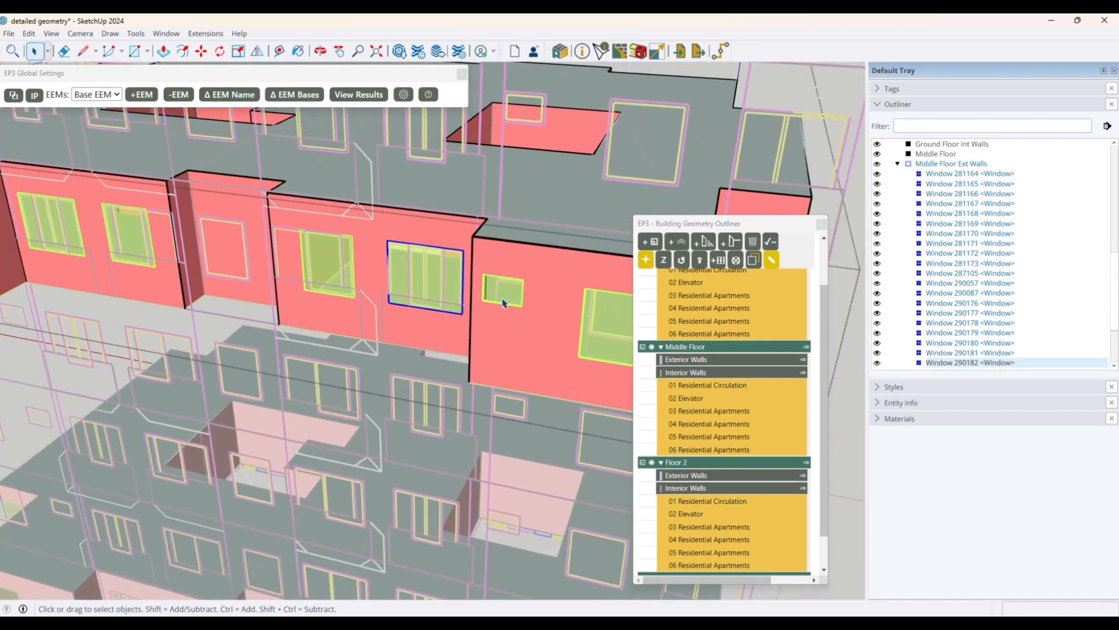
pyautogui.scroll(-1, 504, 303)
pyautogui.keyDown('ctrl'); pyautogui.click(97, 256); pyautogui.keyUp('ctrl')
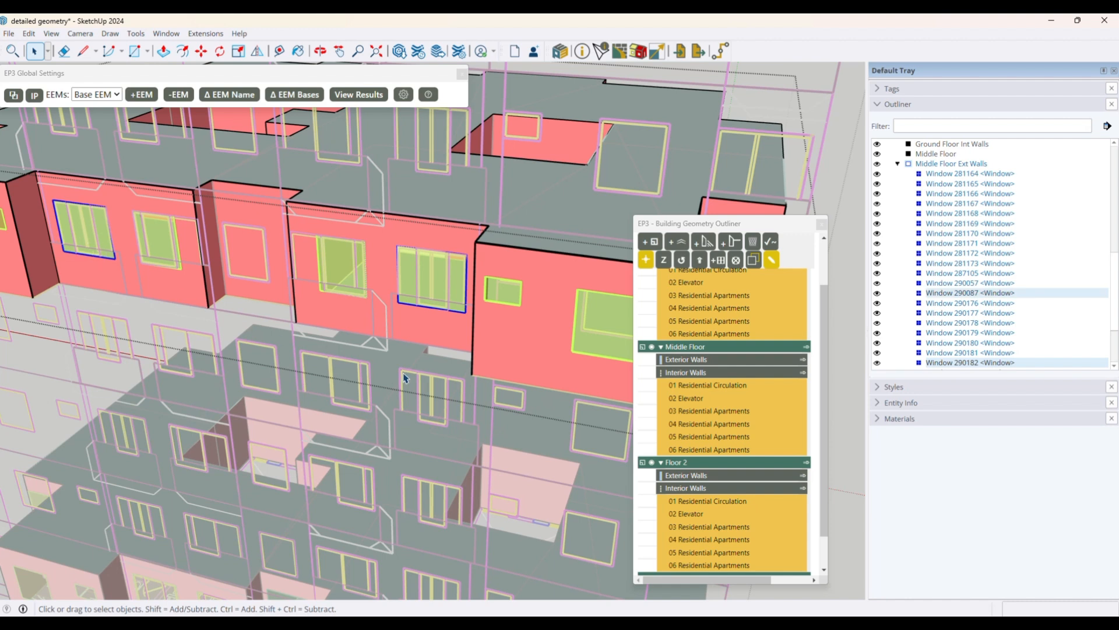
pyautogui.press('s')
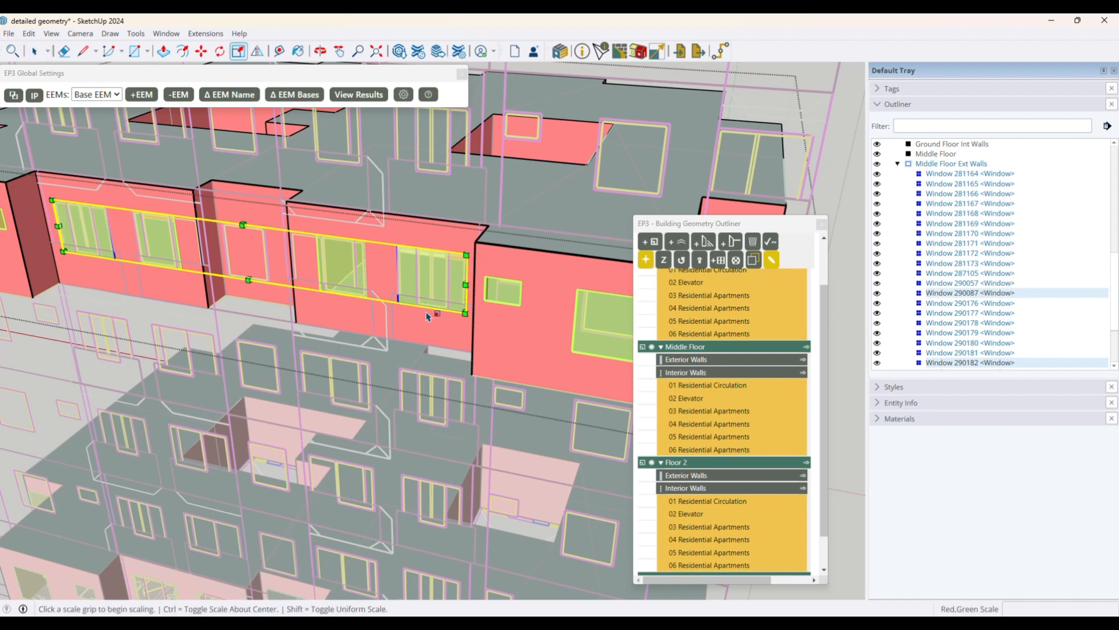
pyautogui.click(248, 280)
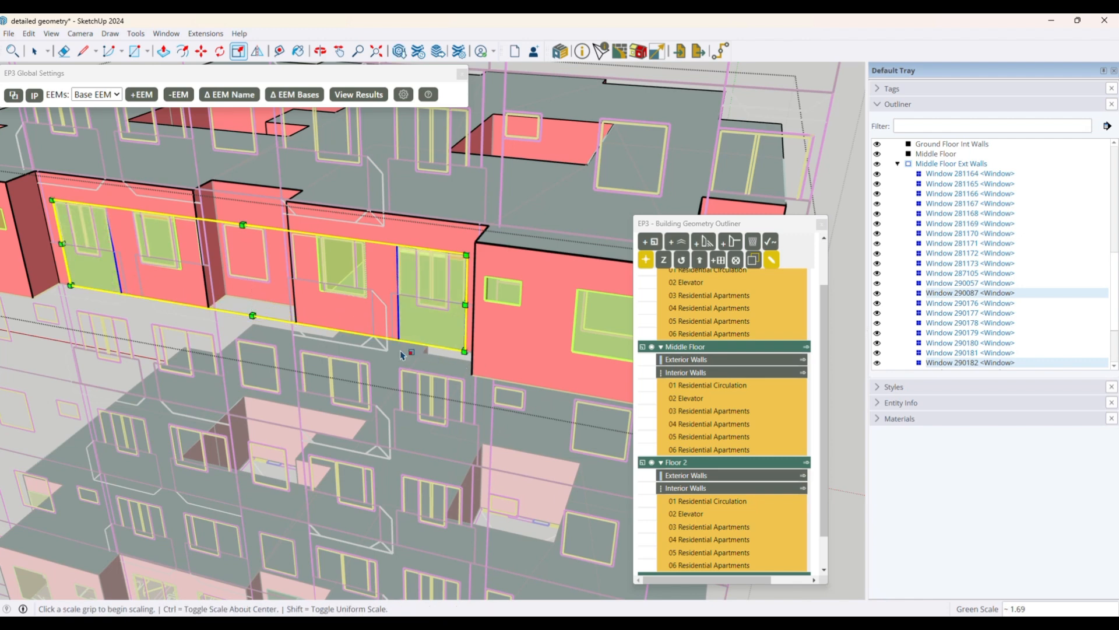
pyautogui.click(414, 300)
pyautogui.press('space')
# - Move the two stretched Middle Floor windows straight up by 2"
pyautogui.moveTo(414, 300); pyautogui.dragTo(204, 304, button='middle')
pyautogui.press('m')
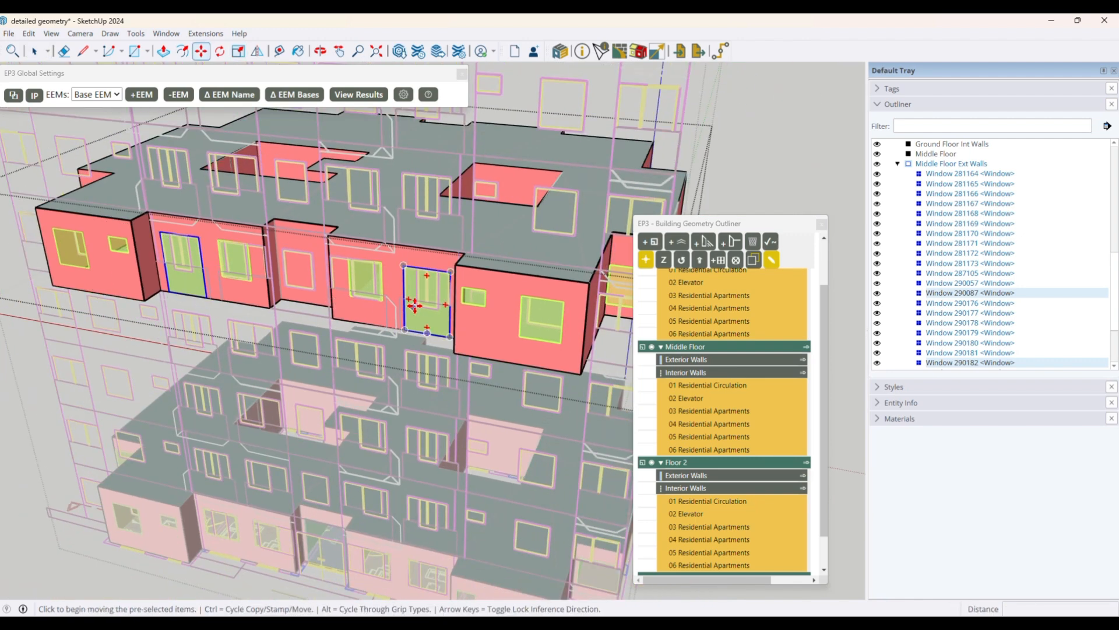
pyautogui.scroll(5, 412, 320)
pyautogui.click(418, 323)
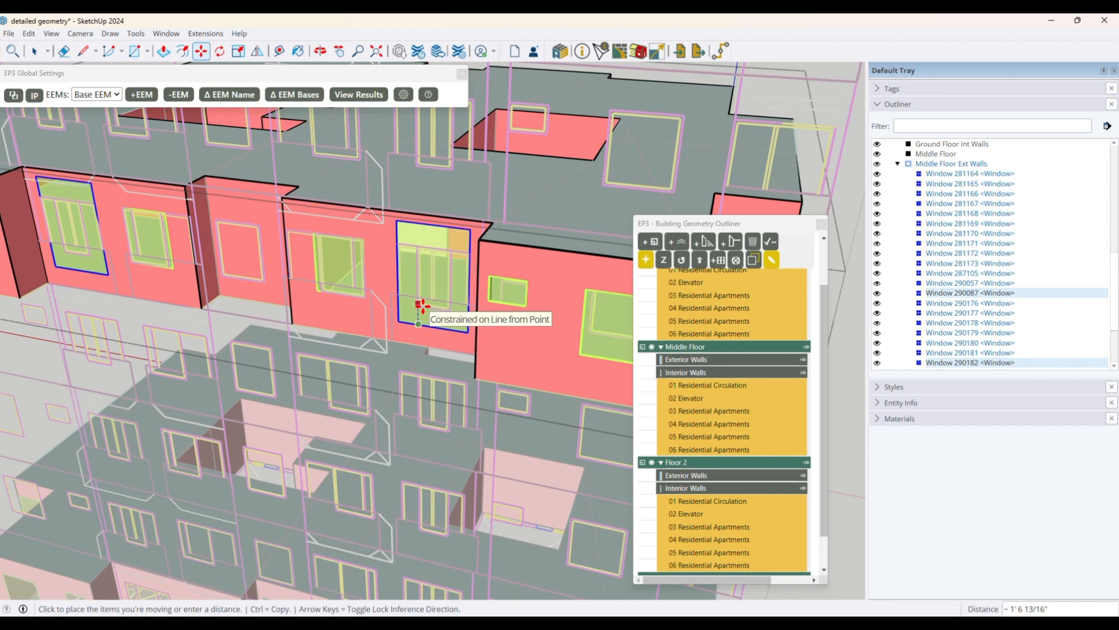
pyautogui.write('2')
pyautogui.press('Return')
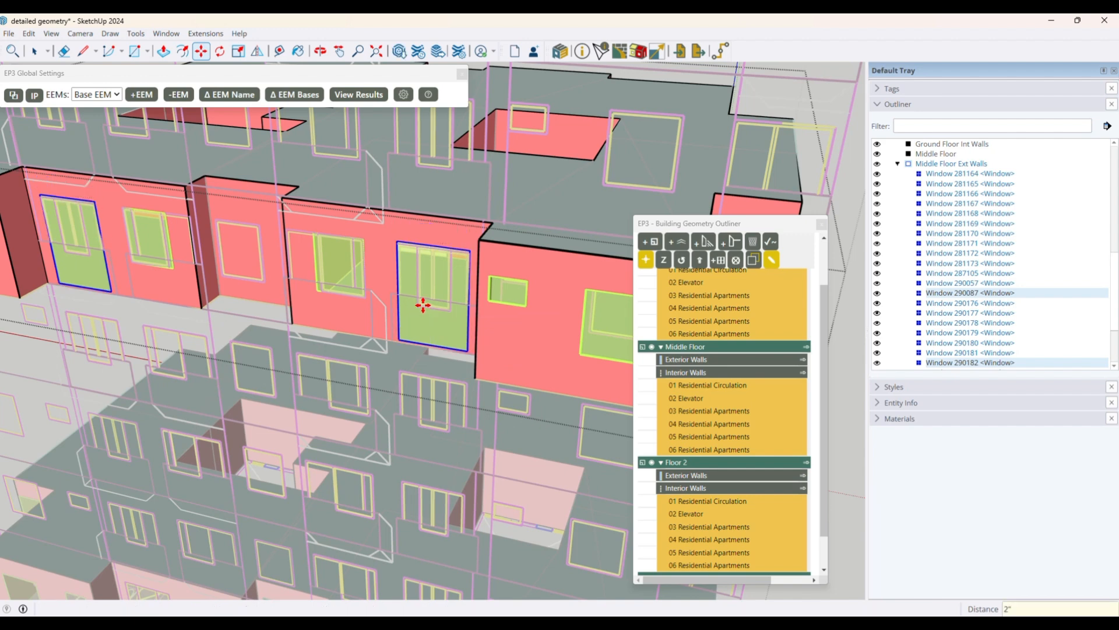
pyautogui.press('space')
# - Move the first recessed end window by its lower outer corner onto the Middle Floor's recessed wall face
pyautogui.scroll(-6, 422, 305)
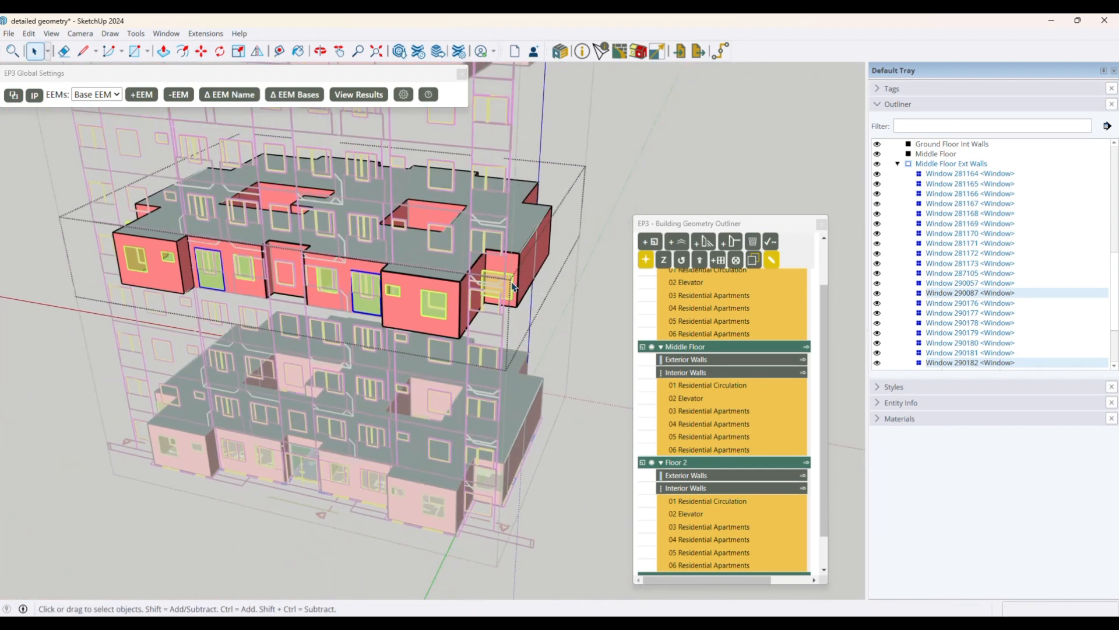
pyautogui.click(513, 285)
pyautogui.scroll(5, 513, 288)
pyautogui.press('m')
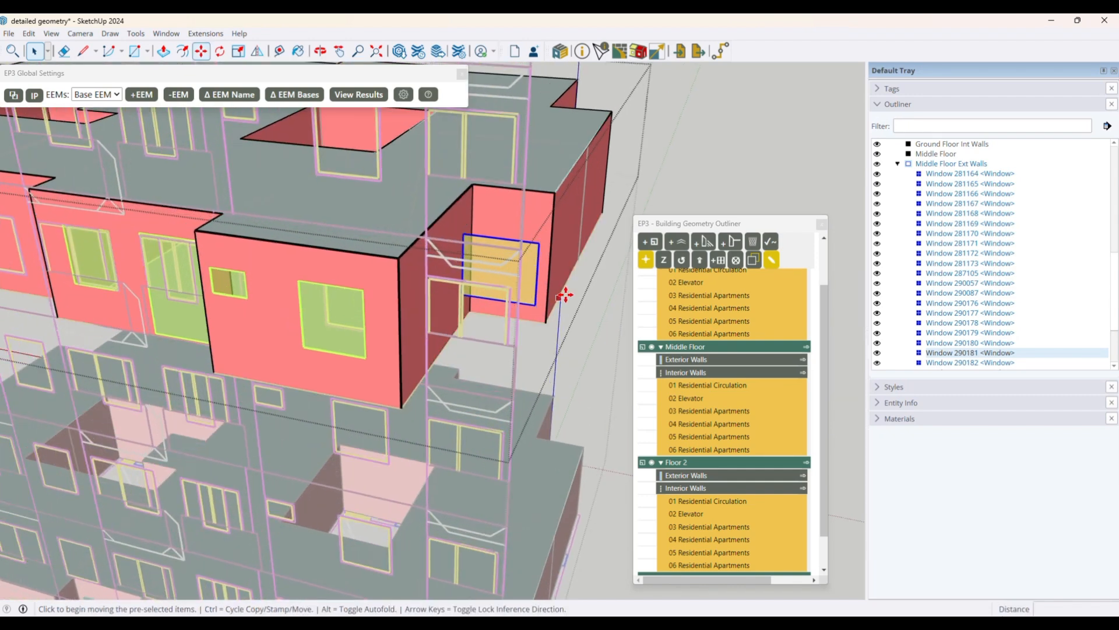
pyautogui.click(533, 303)
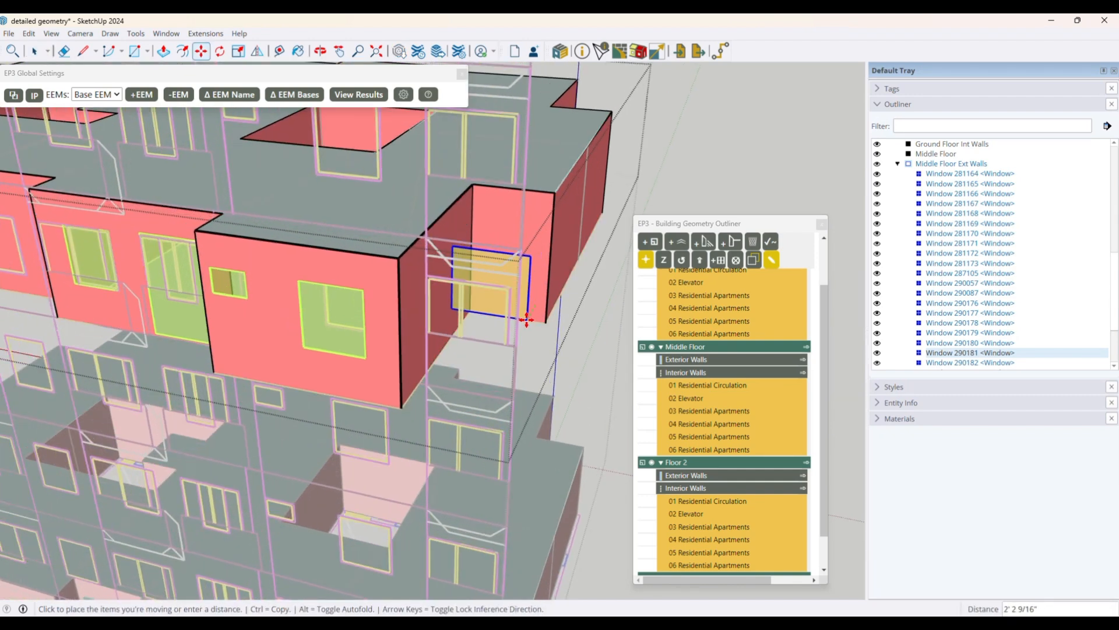
pyautogui.click(536, 273)
pyautogui.press('space')
pyautogui.scroll(-4, 540, 298)
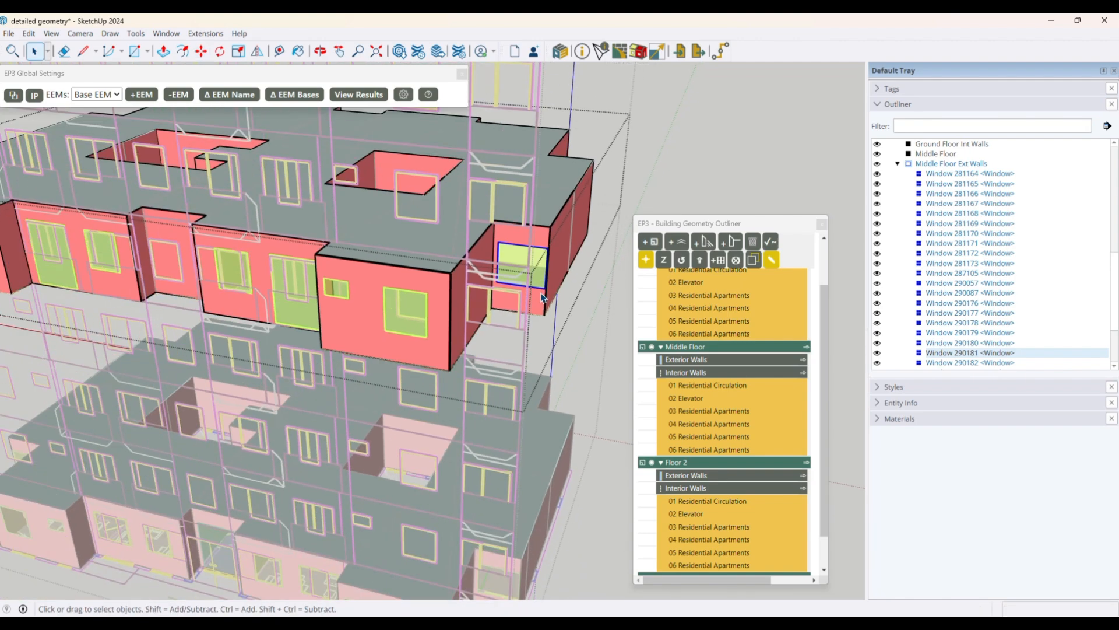
# - Move the recessed window at the facade's opposite end by 3' 6" onto its Middle Floor recessed wall face
pyautogui.moveTo(204, 294); pyautogui.dragTo(459, 343, button='middle')
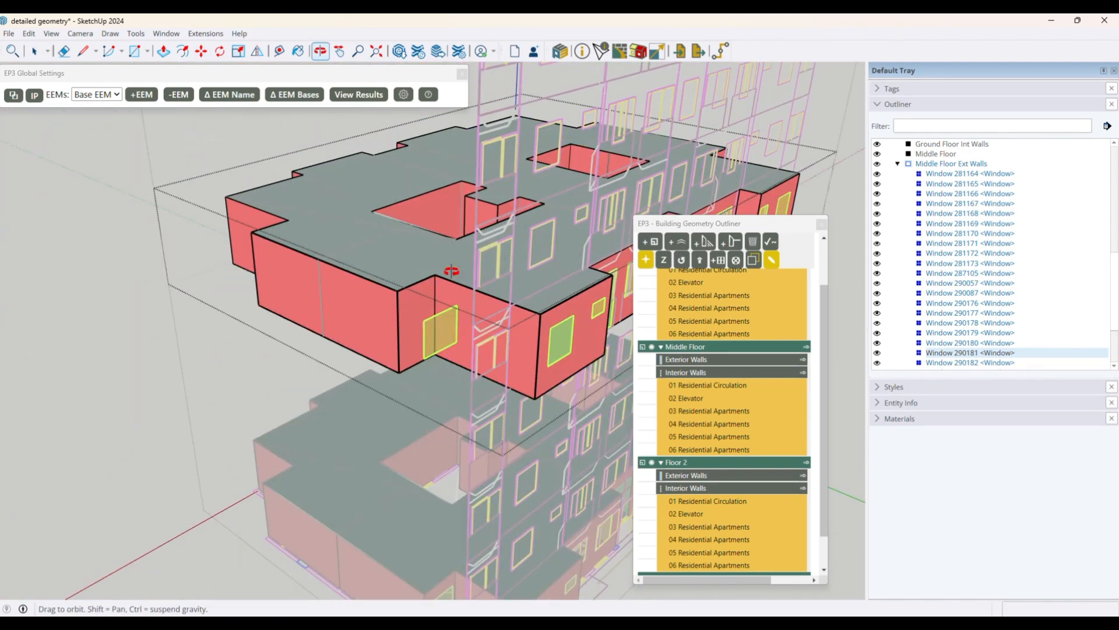
pyautogui.click(446, 348)
pyautogui.press('m')
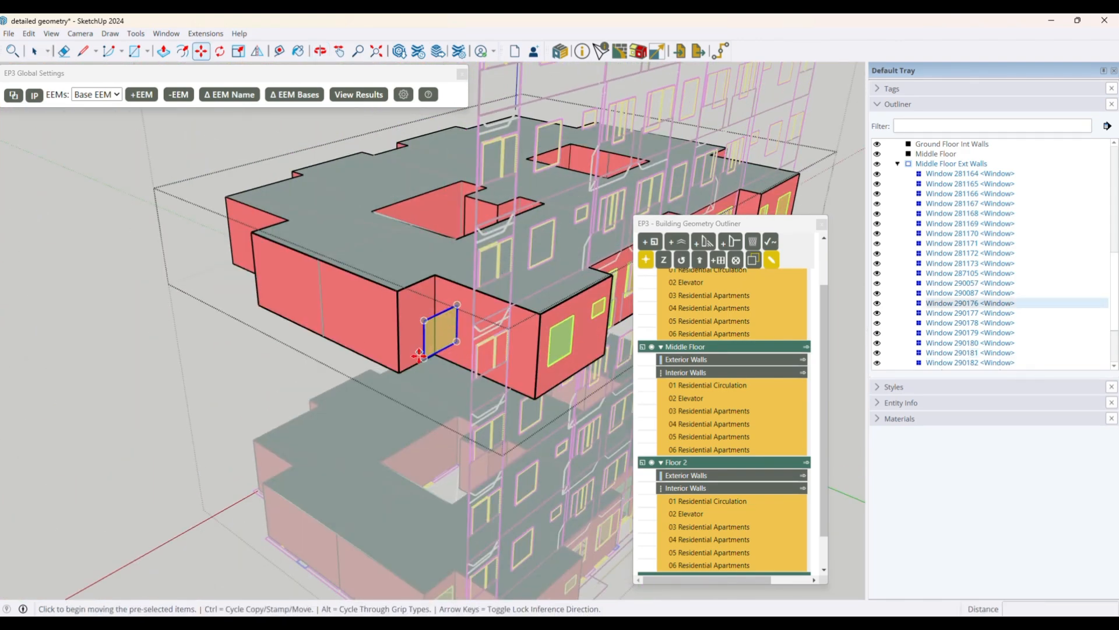
pyautogui.click(433, 344)
pyautogui.press('Escape')
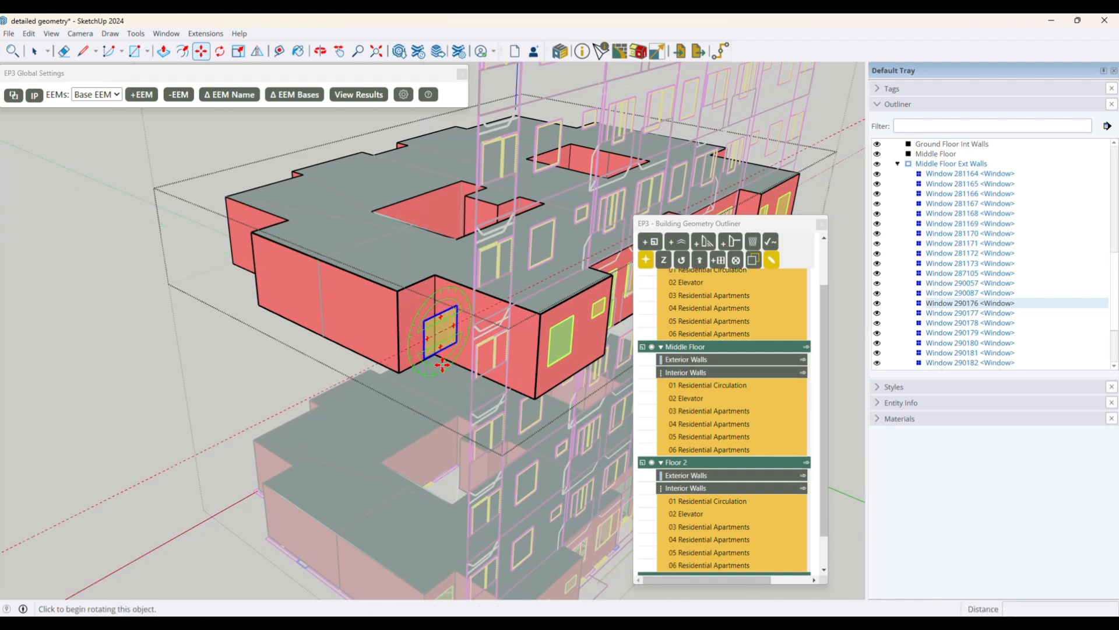
pyautogui.click(420, 352)
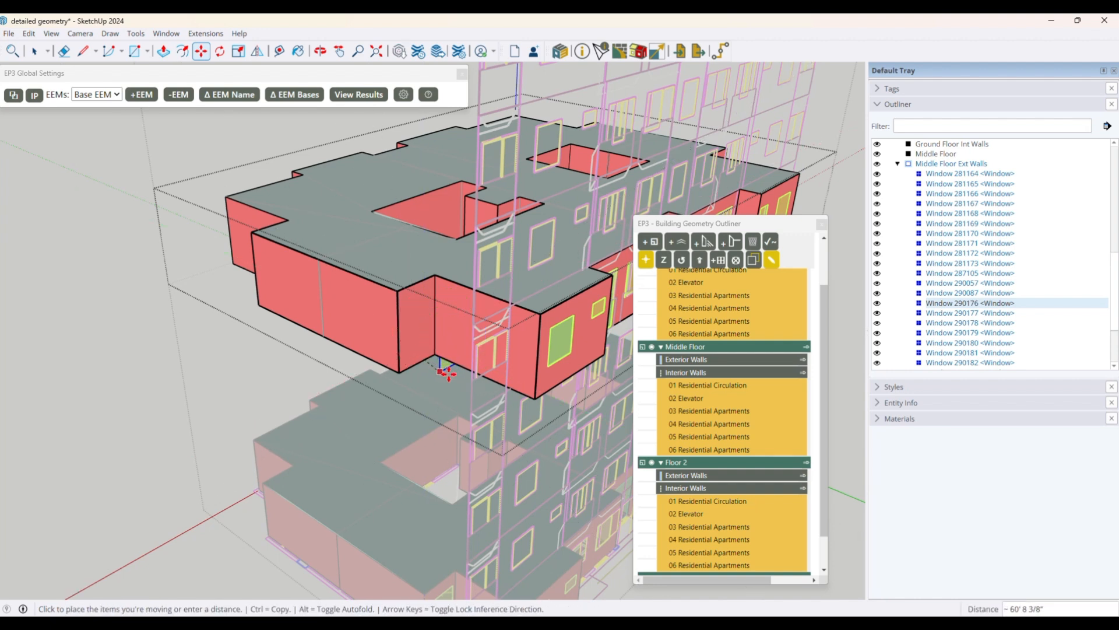
pyautogui.click(414, 336)
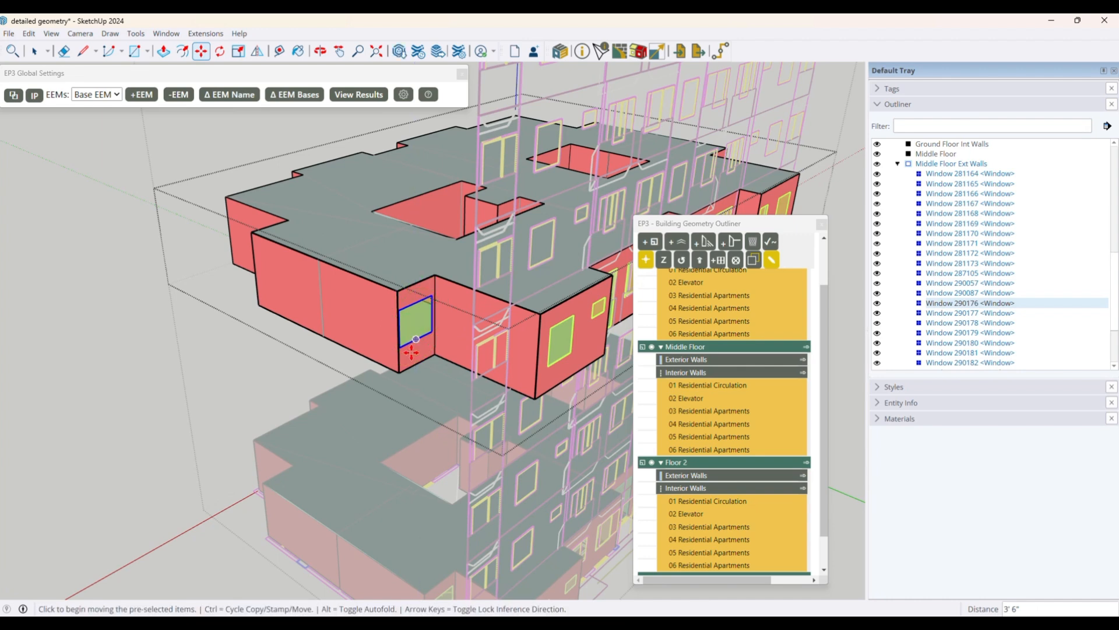
pyautogui.press('space')
pyautogui.scroll(-4, 243, 351)
pyautogui.moveTo(249, 354); pyautogui.dragTo(569, 303, button='middle')
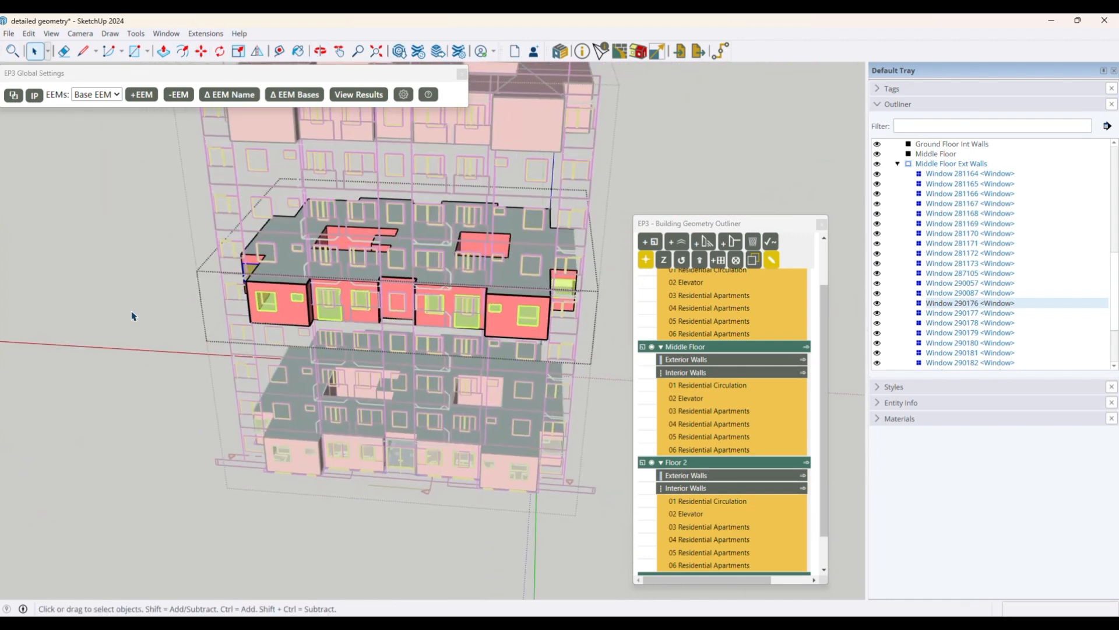
# - Snap the elevations to the Middle Floor's recessed end wall face that holds the first end window
pyautogui.moveTo(231, 321); pyautogui.dragTo(237, 348, button='middle')
pyautogui.scroll(5, 236, 348)
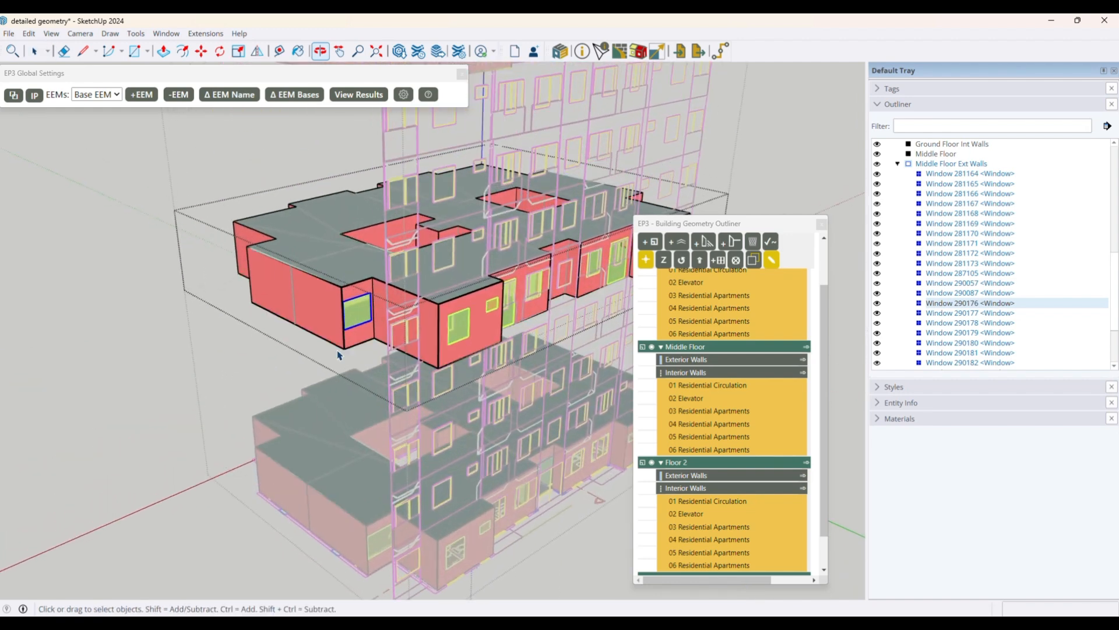
pyautogui.scroll(2, 363, 343)
pyautogui.rightClick(363, 332)
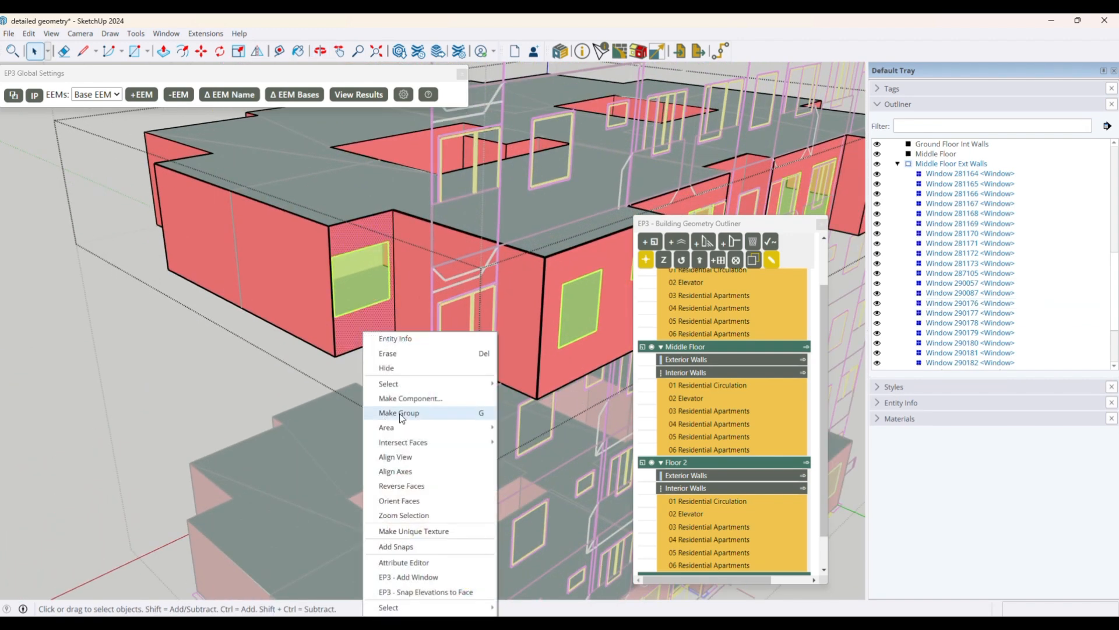
pyautogui.click(419, 591)
# - Scale the first recessed Middle Floor end window downward by a factor of about 1.69
pyautogui.scroll(3, 355, 292)
pyautogui.click(352, 294)
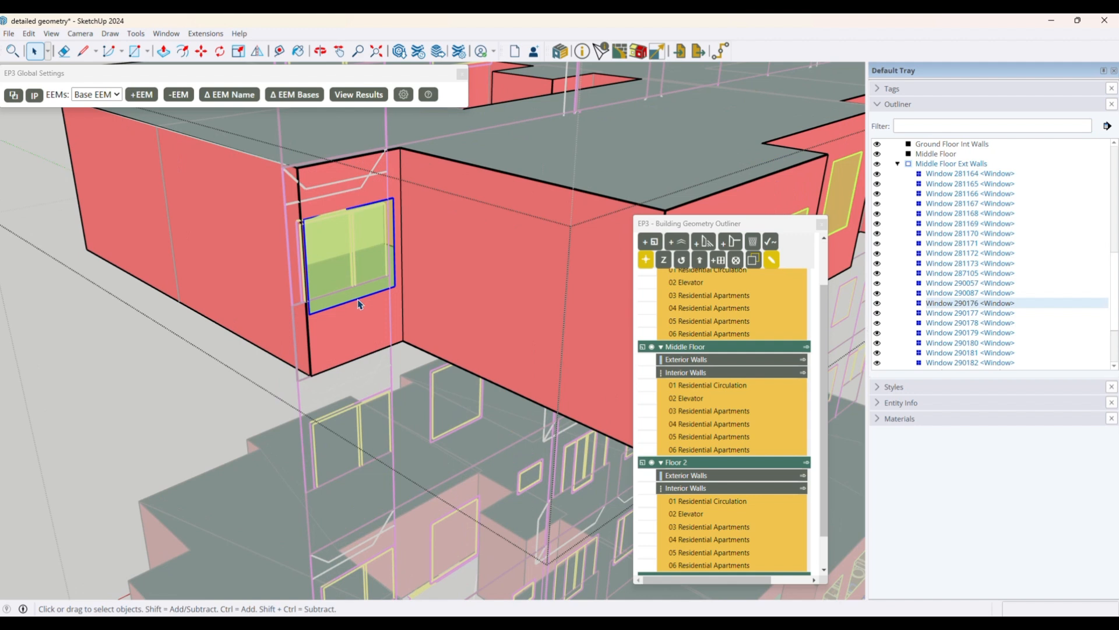
pyautogui.press('s')
pyautogui.moveTo(354, 301); pyautogui.dragTo(354, 358)
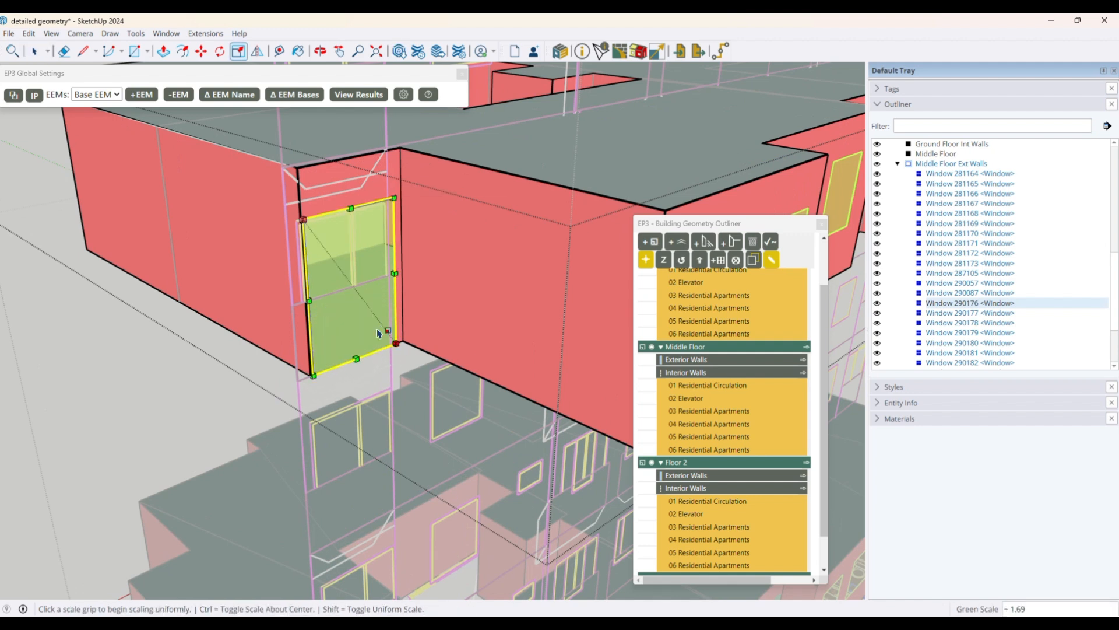
# - Move the stretched first recessed end window straight up by 2"
pyautogui.press('space')
pyautogui.press('m')
pyautogui.click(343, 315)
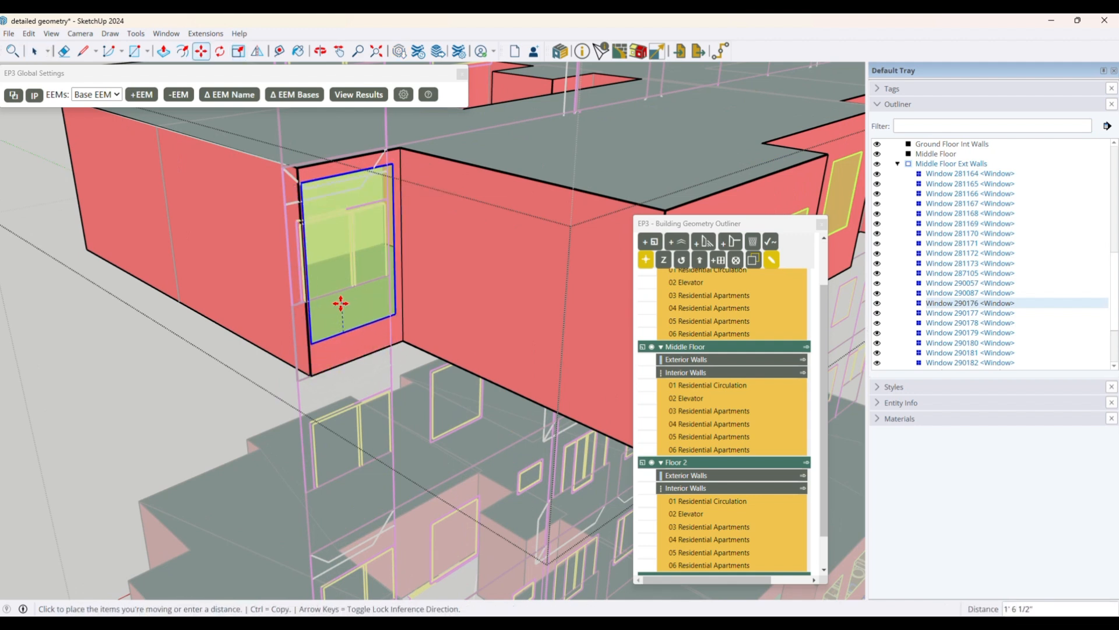
pyautogui.write('2')
pyautogui.press('Return')
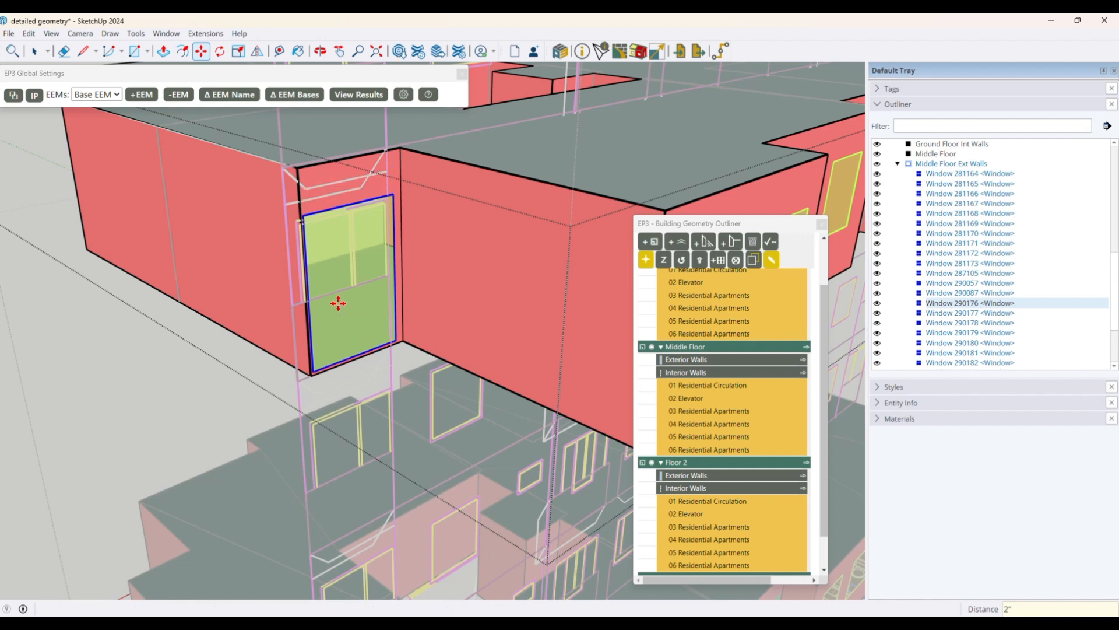
pyautogui.press('space')
# - Scale the recessed Middle Floor window at the facade's opposite end downward to just above the wall's base
pyautogui.scroll(-4, 151, 365)
pyautogui.scroll(-3, 151, 366)
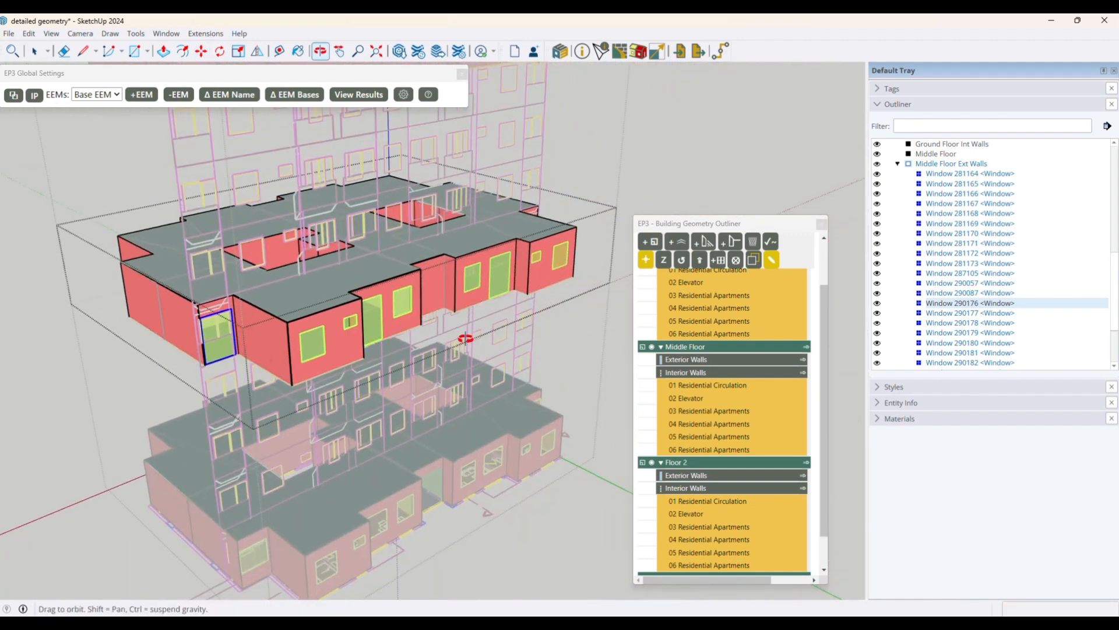
pyautogui.moveTo(465, 337); pyautogui.dragTo(75, 391, button='middle')
pyautogui.scroll(6, 416, 260)
pyautogui.scroll(3, 415, 261)
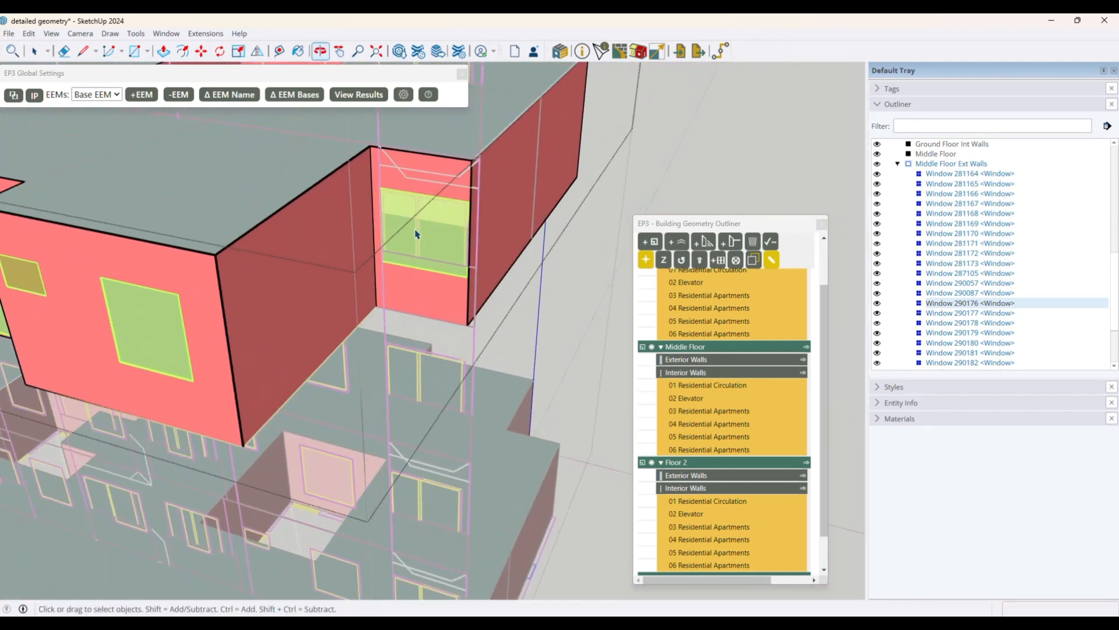
pyautogui.click(439, 262)
pyautogui.press('s')
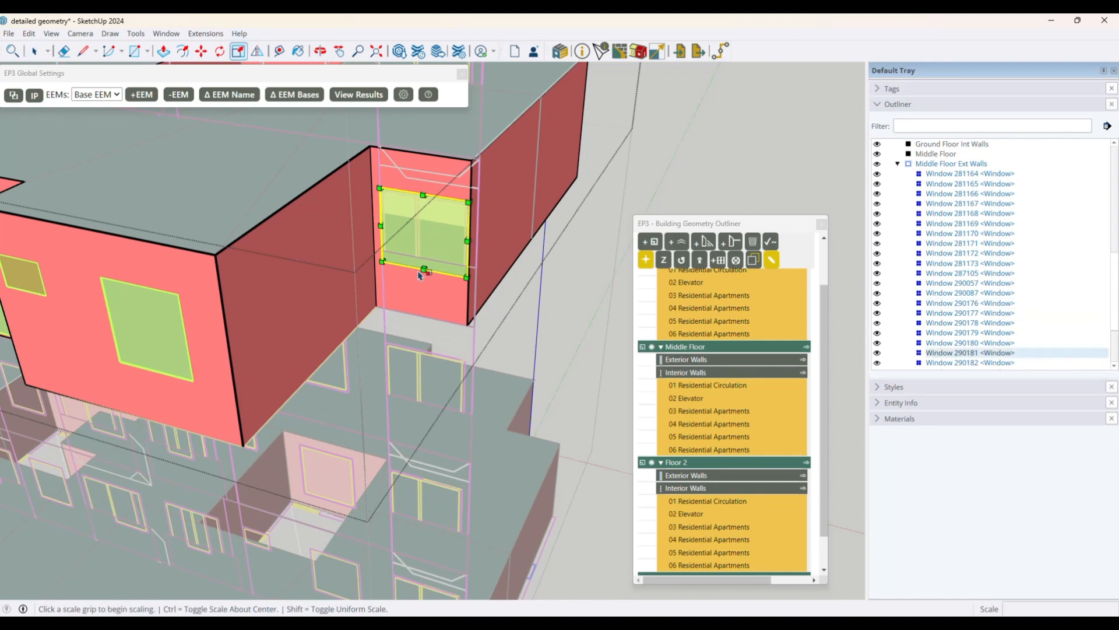
pyautogui.click(425, 269)
pyautogui.click(428, 316)
pyautogui.press('space')
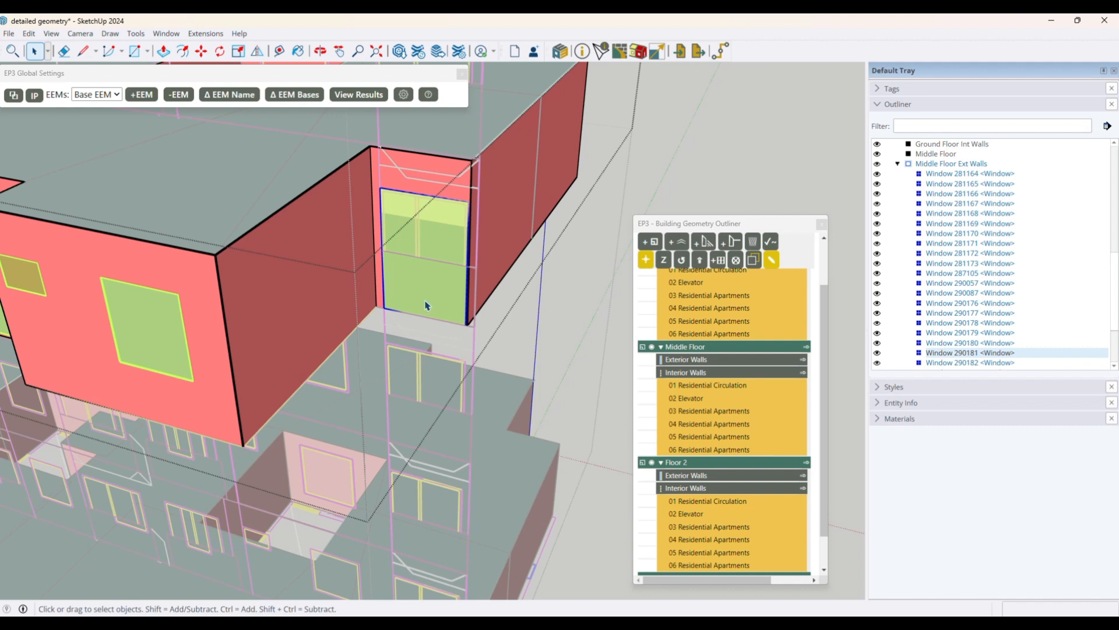
# - Move the stretched window at the opposite recessed end straight up by 2"
pyautogui.press('m')
pyautogui.click(436, 307)
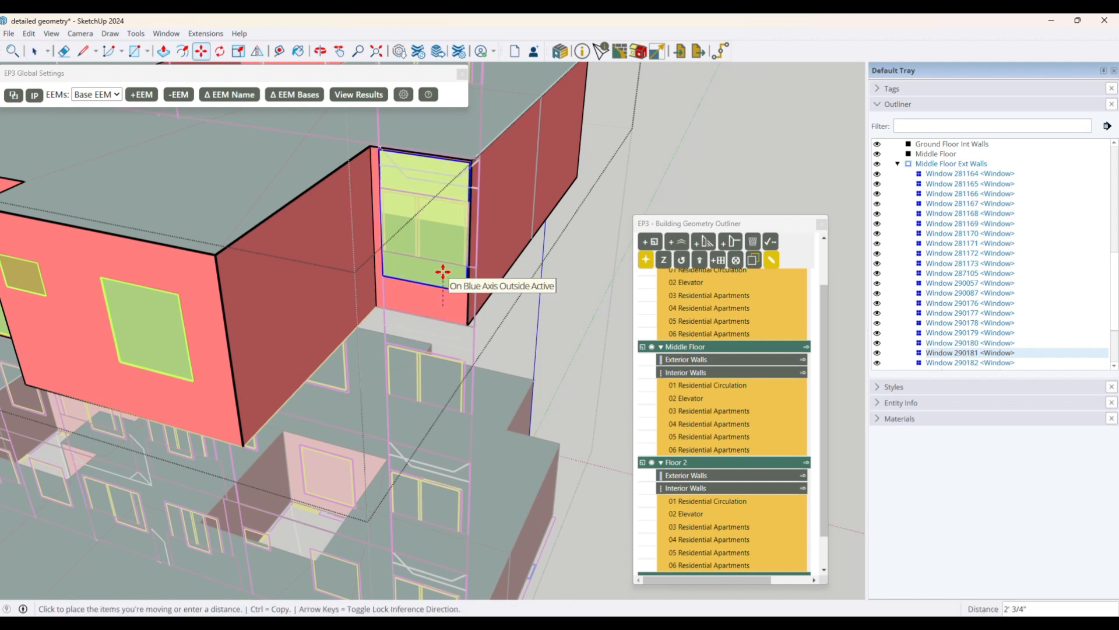
pyautogui.write('2')
pyautogui.press('Return')
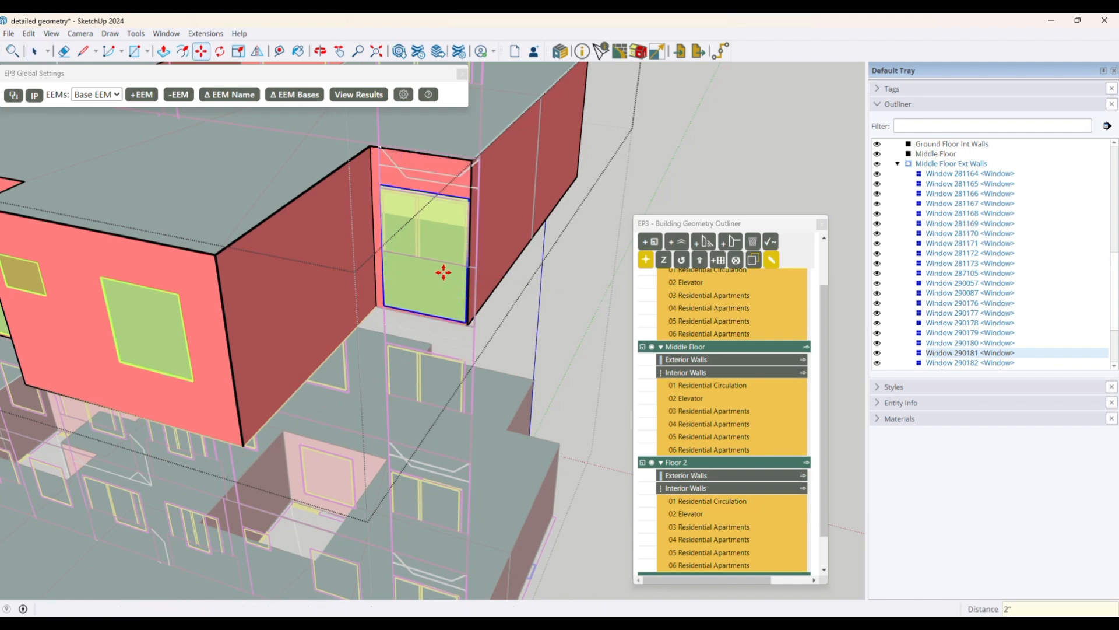
pyautogui.press('space')
# - Snap the elevations to the blank central wall face of the Middle Floor facade
pyautogui.scroll(-2, 440, 292)
pyautogui.scroll(-2, 435, 332)
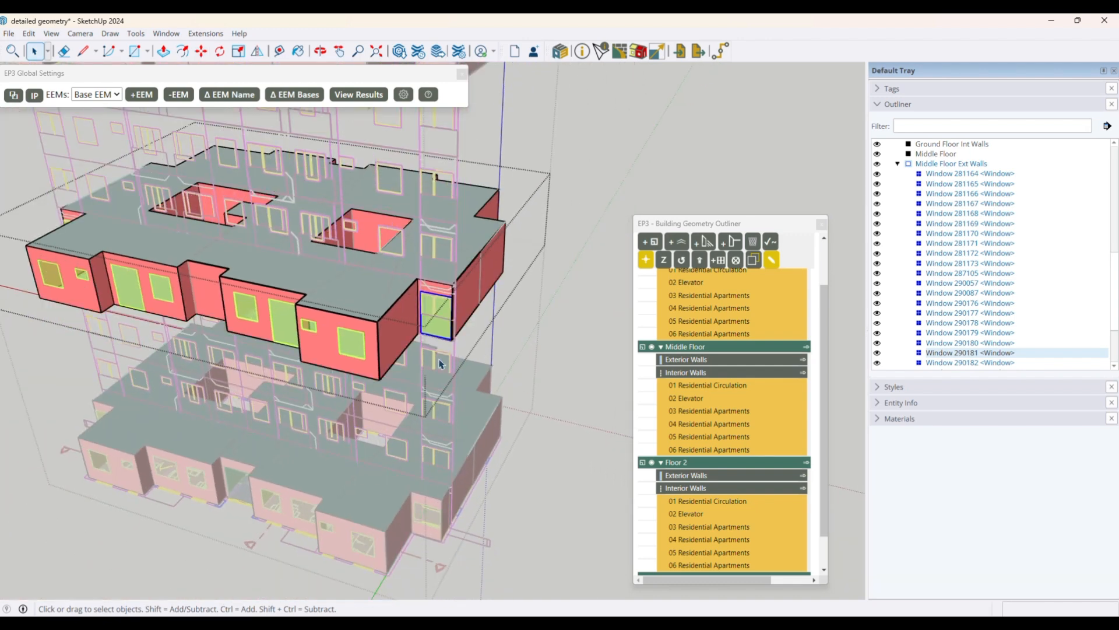
pyautogui.moveTo(434, 332); pyautogui.dragTo(367, 362, button='middle')
pyautogui.scroll(3, 368, 362)
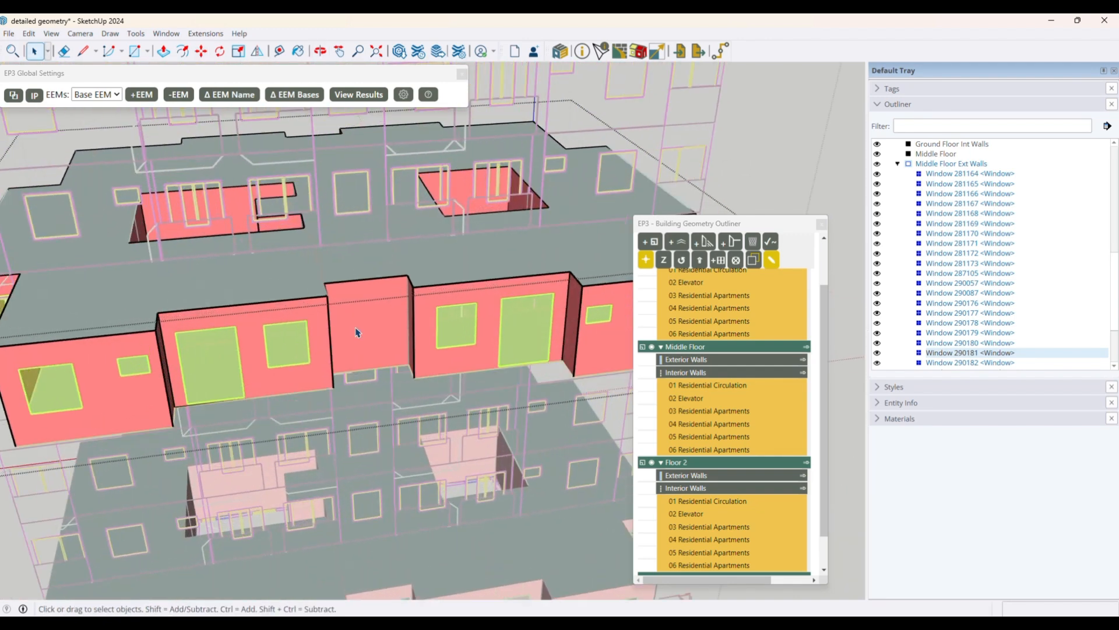
pyautogui.rightClick(356, 331)
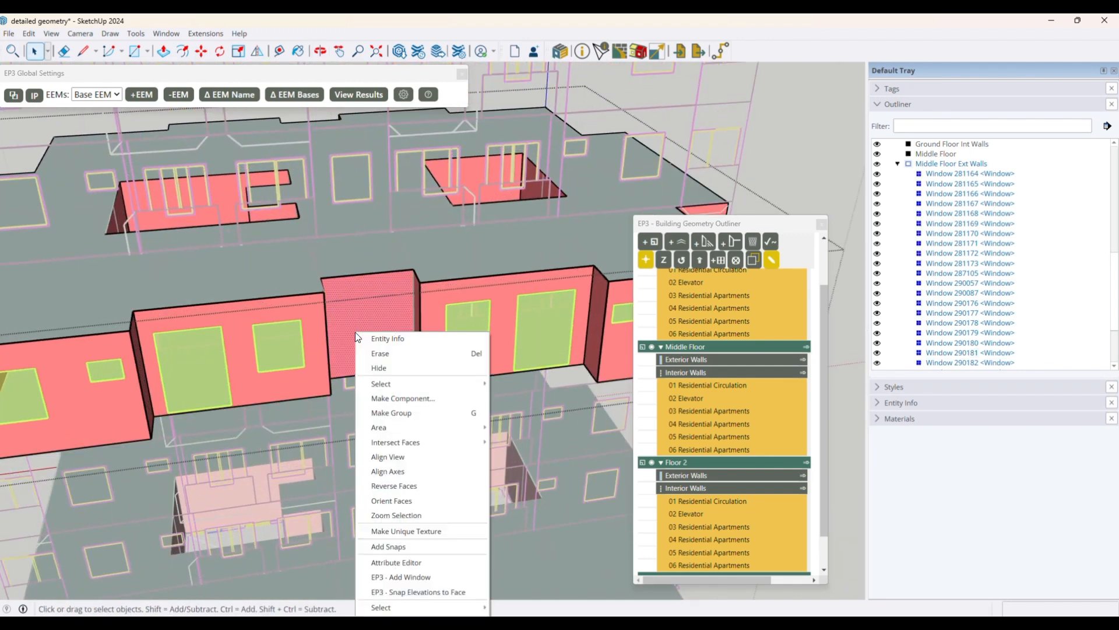
pyautogui.click(424, 593)
# - Copy the neighbouring facade window onto the central wall and align its lower corner with the elevation's window outline
pyautogui.click(270, 359)
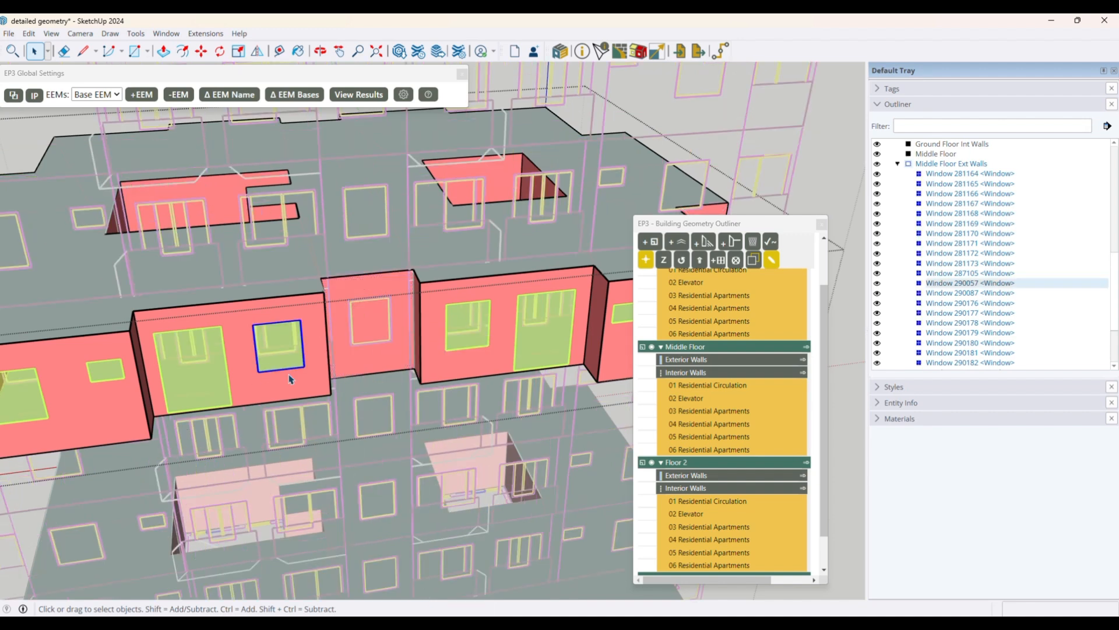
pyautogui.click(364, 334)
pyautogui.scroll(5, 362, 338)
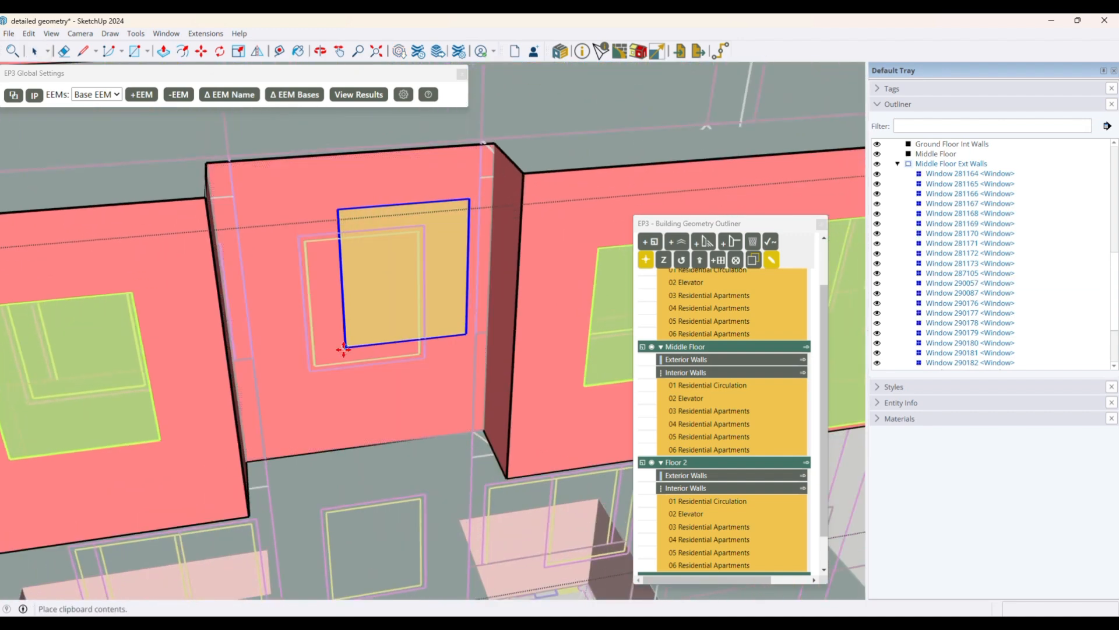
pyautogui.press('m')
pyautogui.click(330, 346)
pyautogui.click(310, 370)
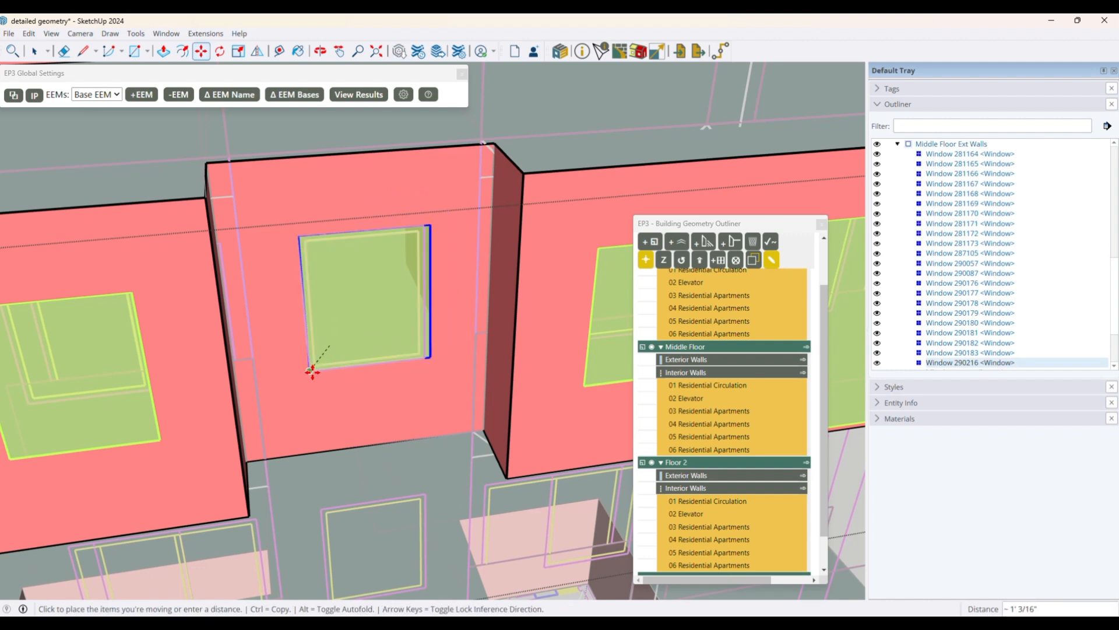
# - Scale the central window's width by a factor of about 0.95 to match the elevation outline
pyautogui.press('s')
pyautogui.click(429, 295)
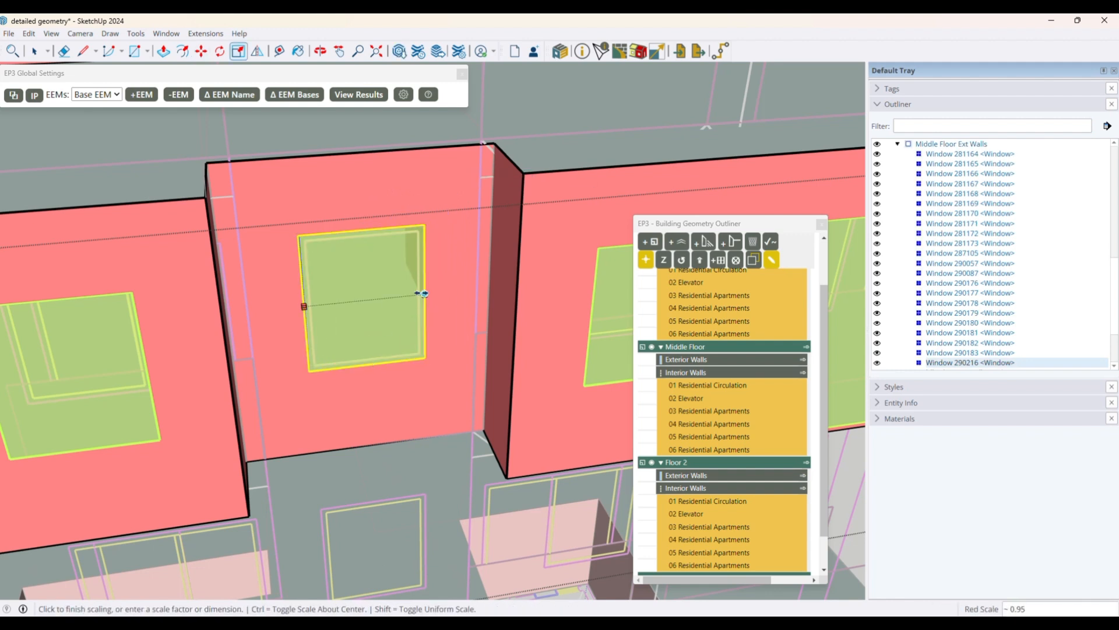
pyautogui.click(422, 292)
pyautogui.press('space')
# - Switch to the Untitled SketchUp drawing and examine the elevations and the apartment floor plan around the stairs and light wells
pyautogui.scroll(-10, 406, 351)
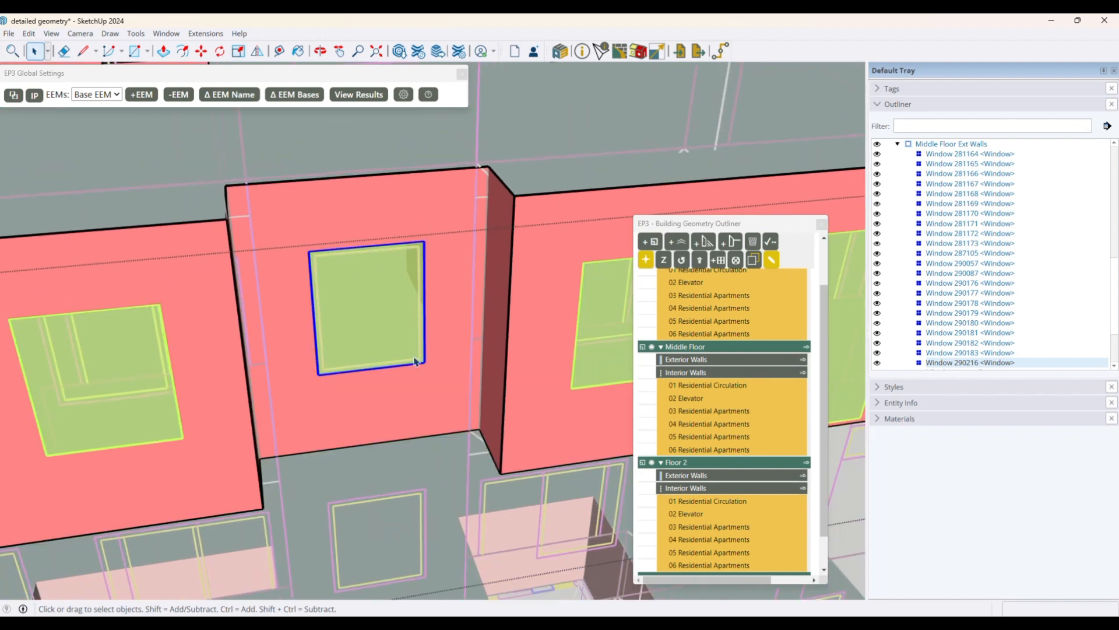
pyautogui.scroll(-4, 375, 362)
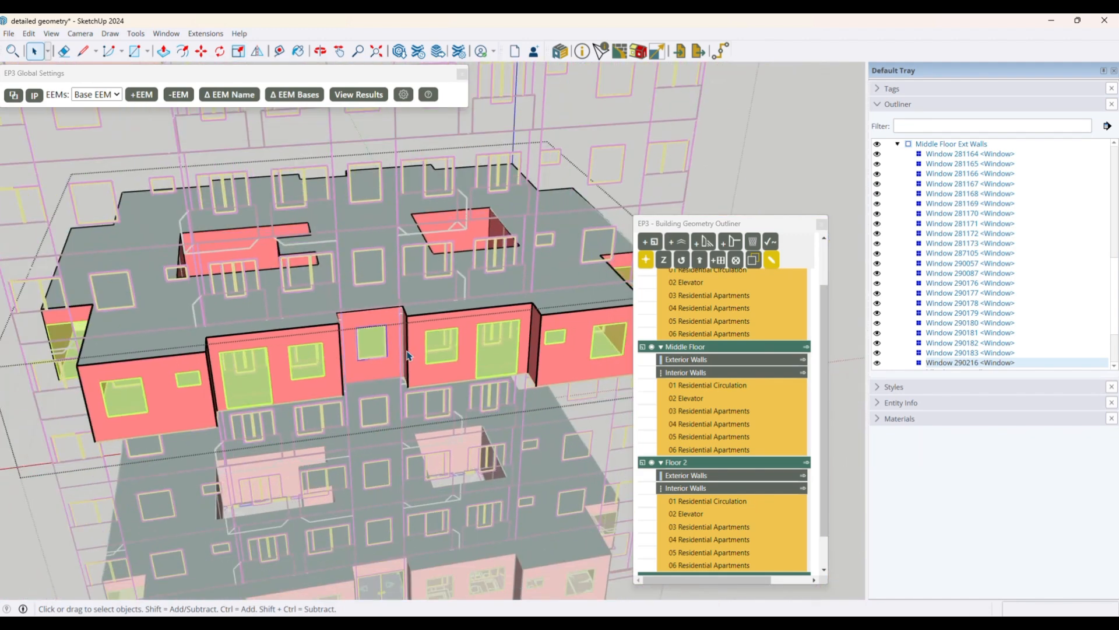
pyautogui.moveTo(296, 391)
pyautogui.mouseDown(button='middle')
pyautogui.moveTo(305, 400)
pyautogui.moveTo(316, 383)
pyautogui.mouseUp(button='middle')
pyautogui.moveTo(507, 624)
pyautogui.moveTo(713, 618)
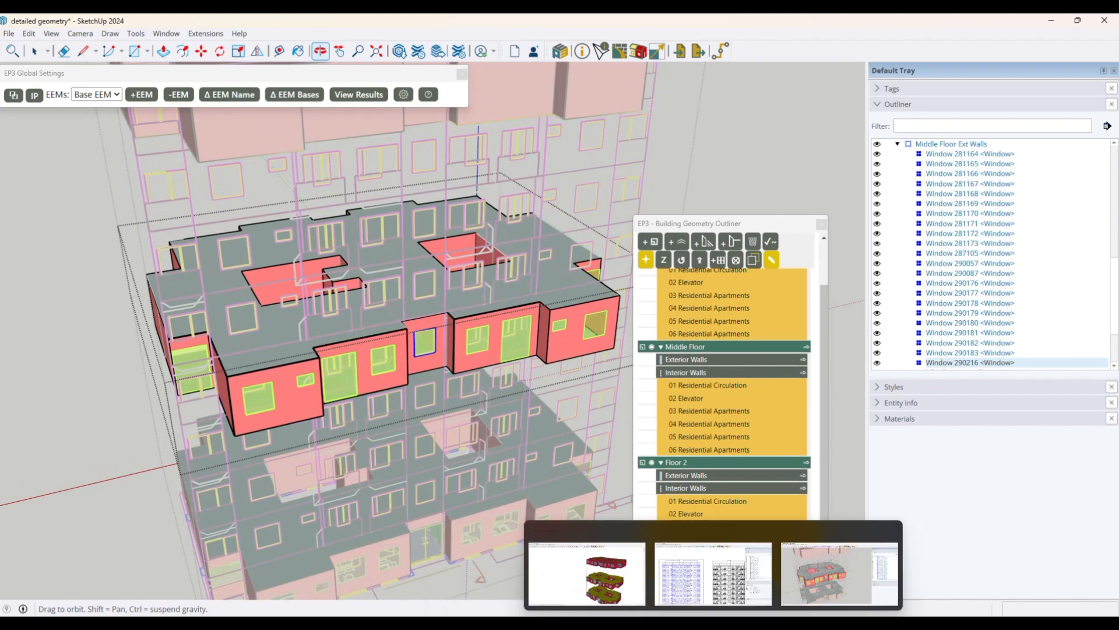
pyautogui.click(707, 584)
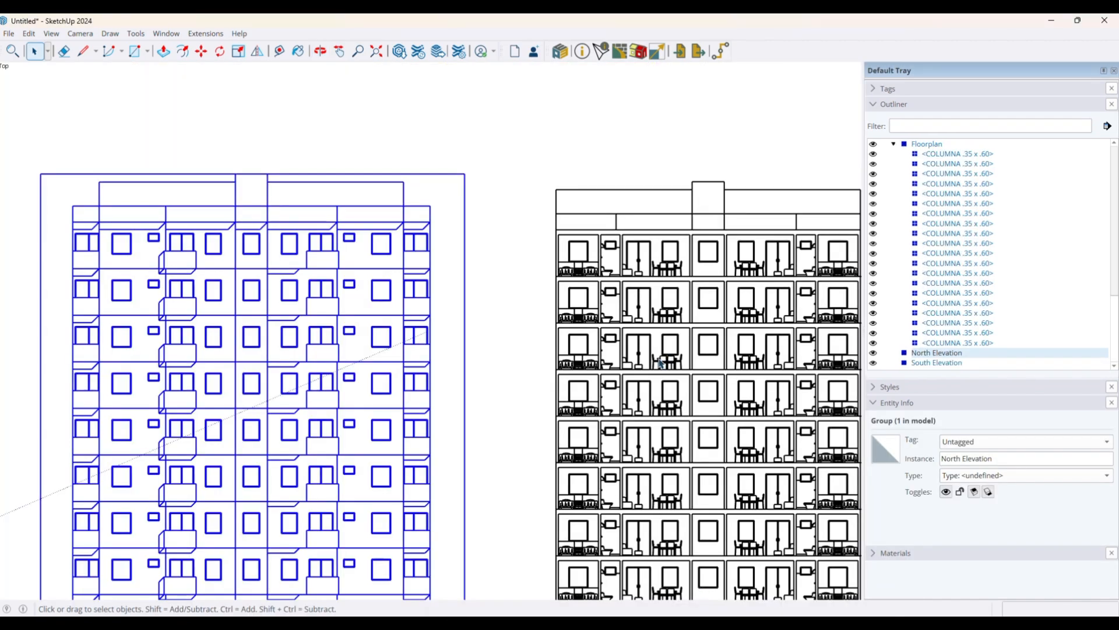
pyautogui.scroll(-5, 572, 487)
pyautogui.scroll(-5, 572, 487)
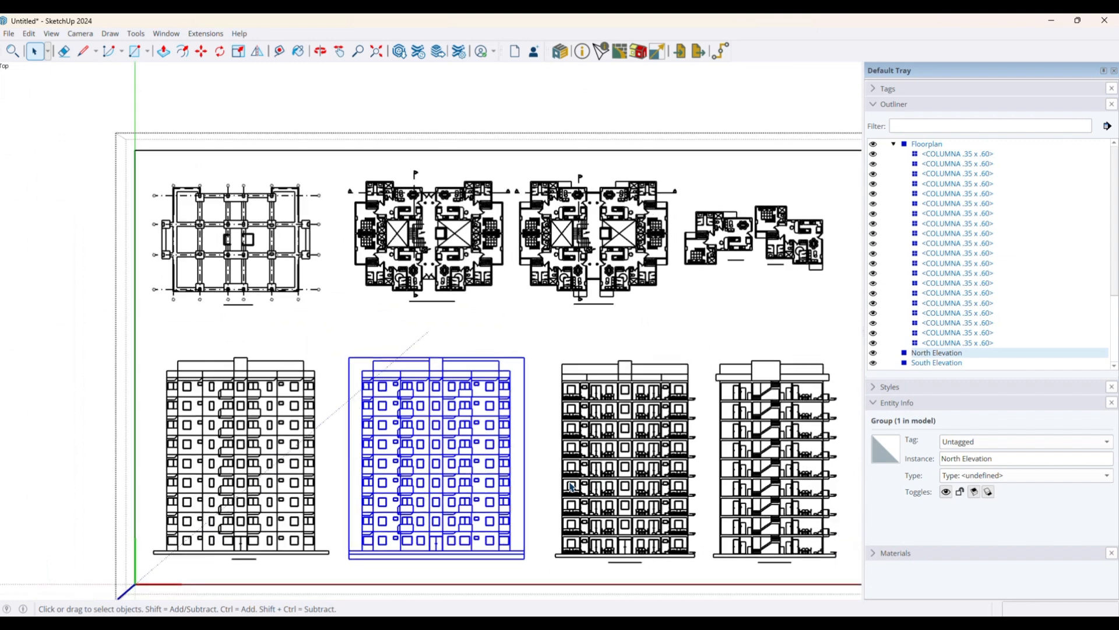
pyautogui.scroll(8, 615, 293)
pyautogui.scroll(6, 615, 292)
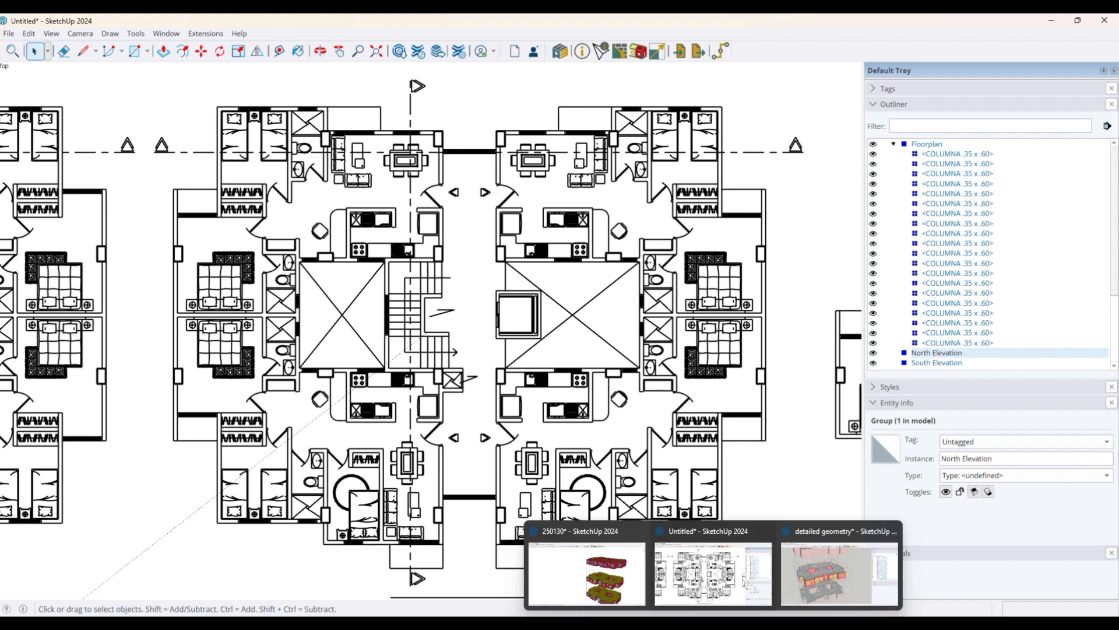
# - Switch back to the detailed geometry model, hide the _Elevations tag folder and exit the Middle Floor Ext Walls group
pyautogui.click(820, 554)
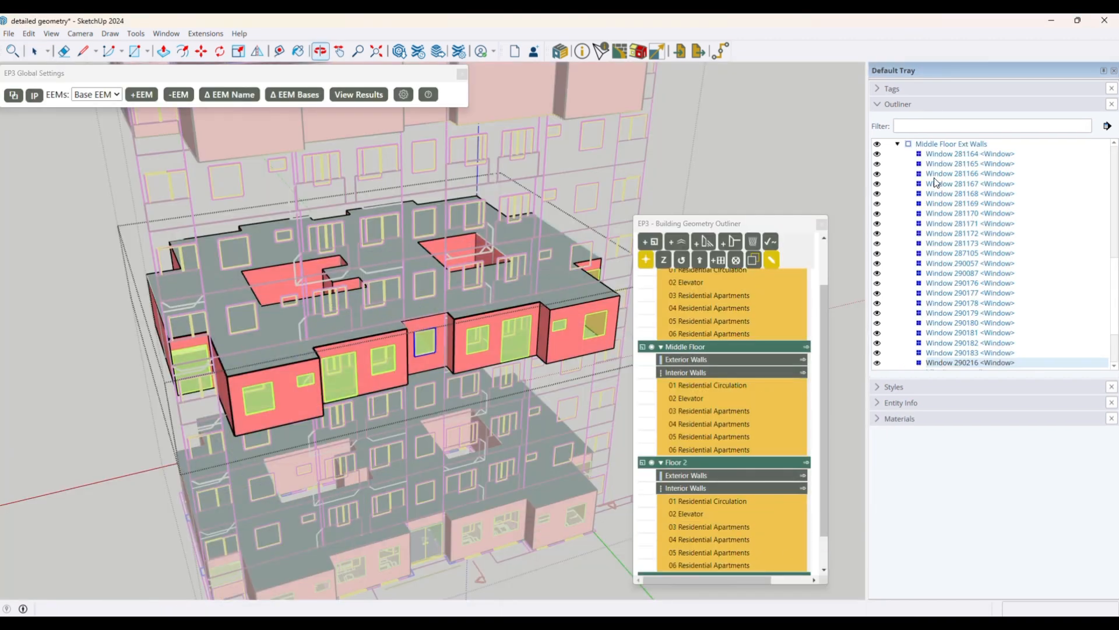
pyautogui.scroll(5, 940, 242)
pyautogui.click(871, 105)
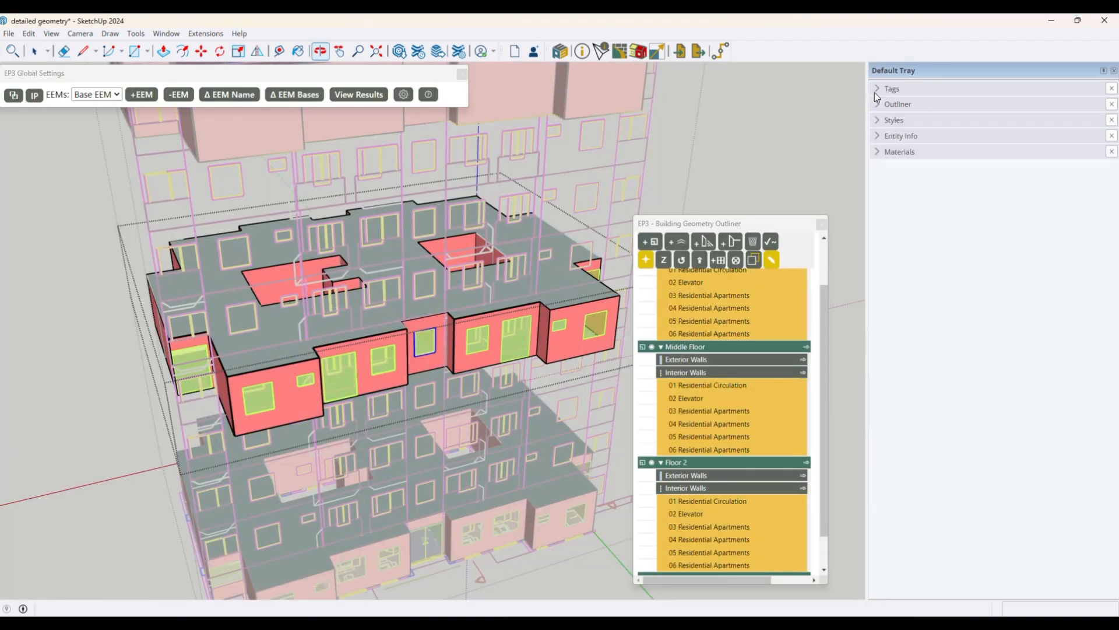
pyautogui.click(886, 89)
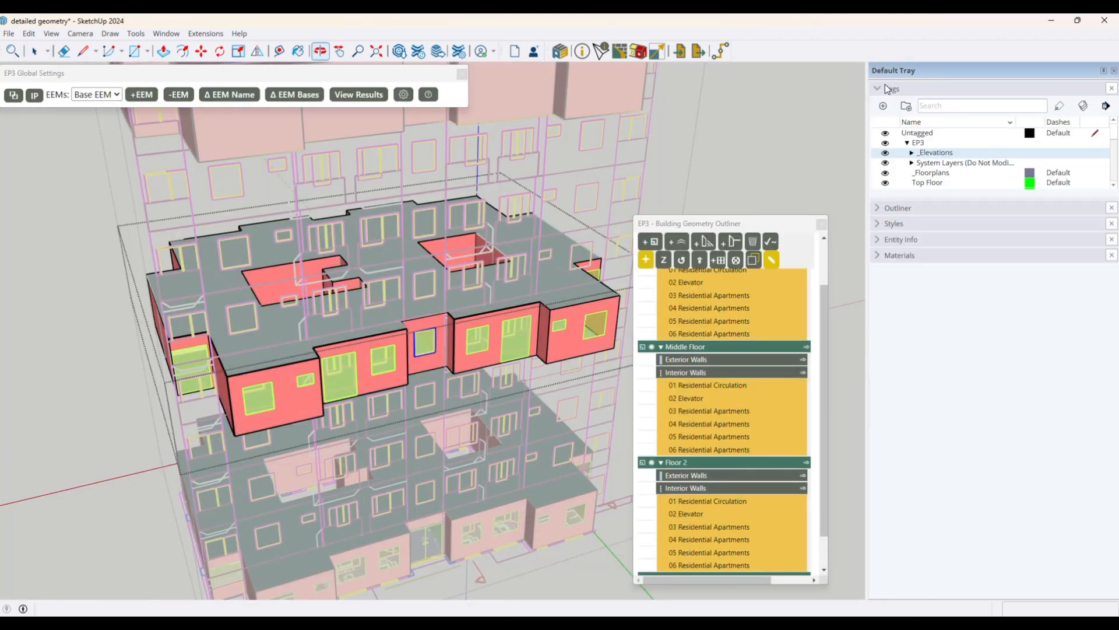
pyautogui.click(886, 152)
pyautogui.scroll(-3, 484, 379)
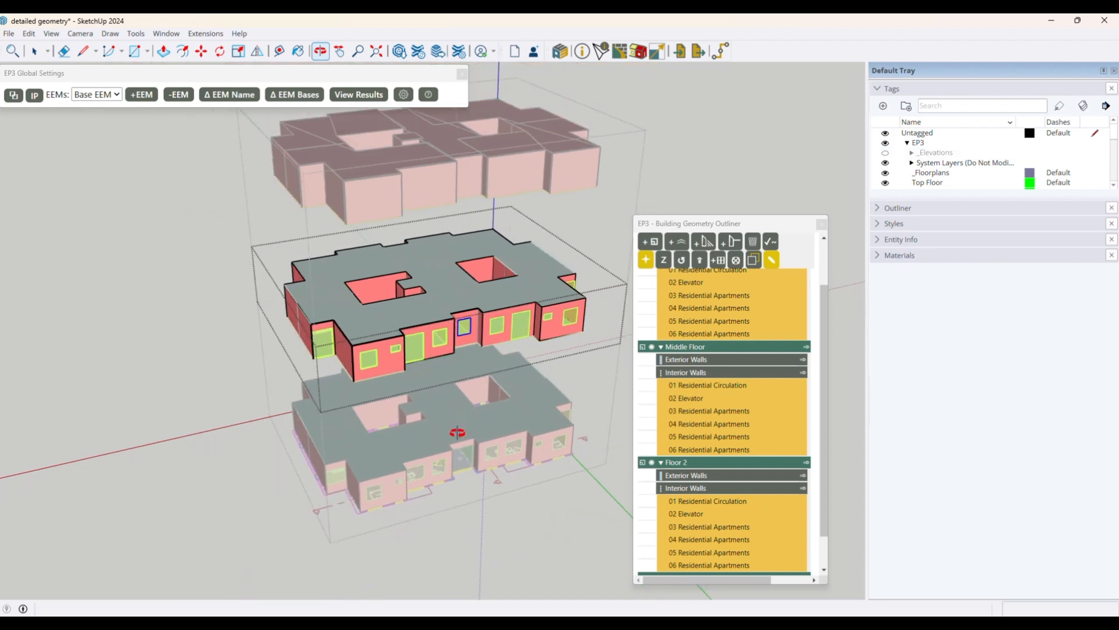
pyautogui.press('space')
pyautogui.click(572, 382)
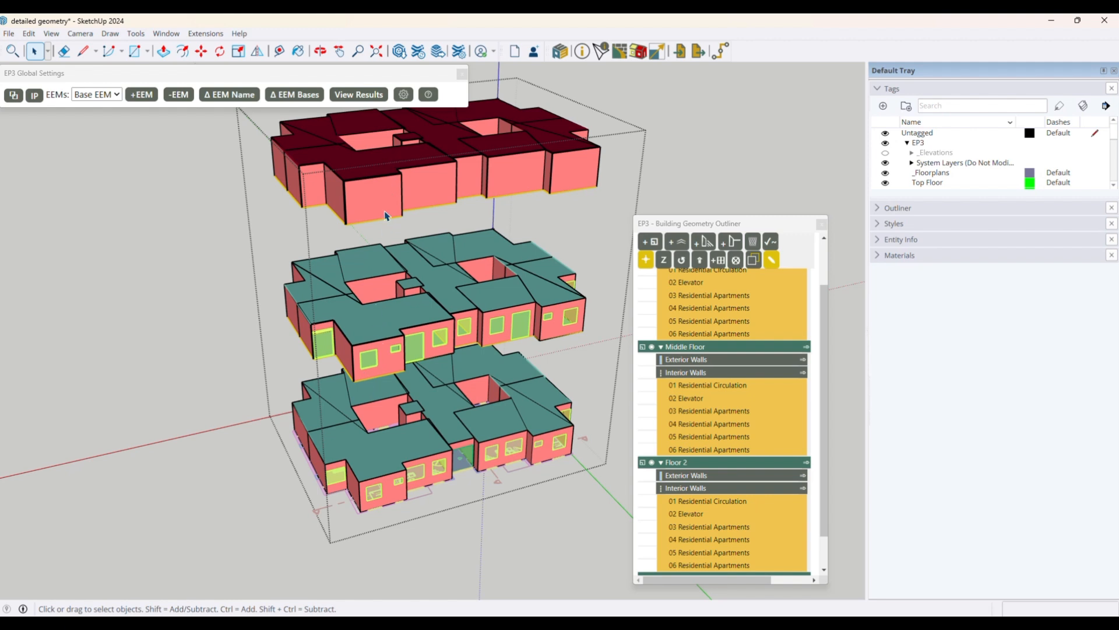
# - Hide the Ground Floor's walls in the EP3 building geometry and show them again
pyautogui.scroll(2, 699, 338)
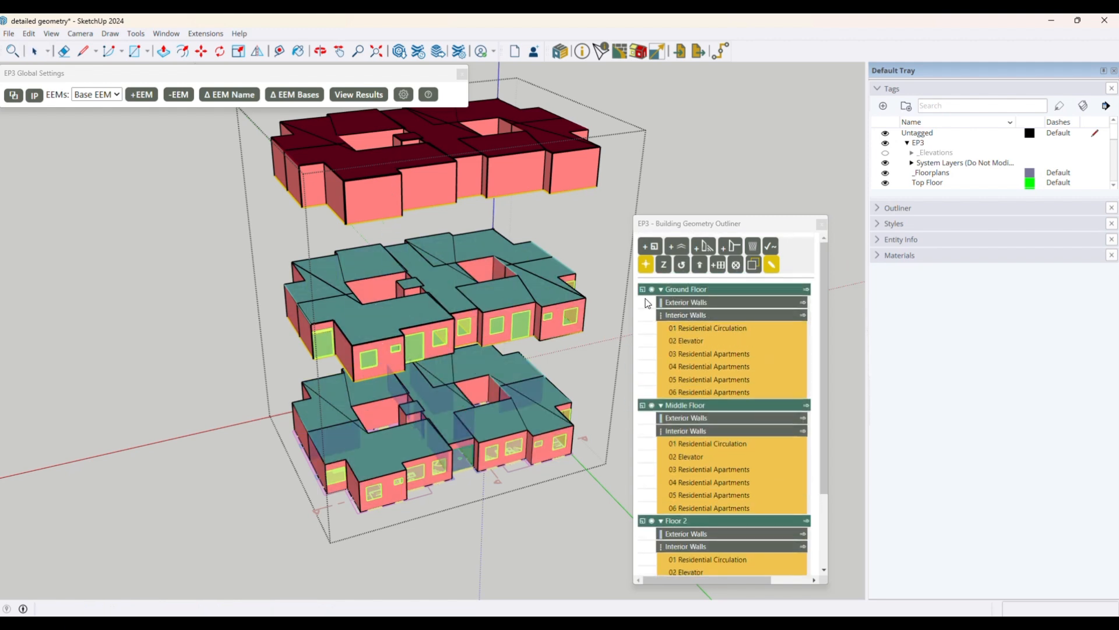
pyautogui.click(652, 291)
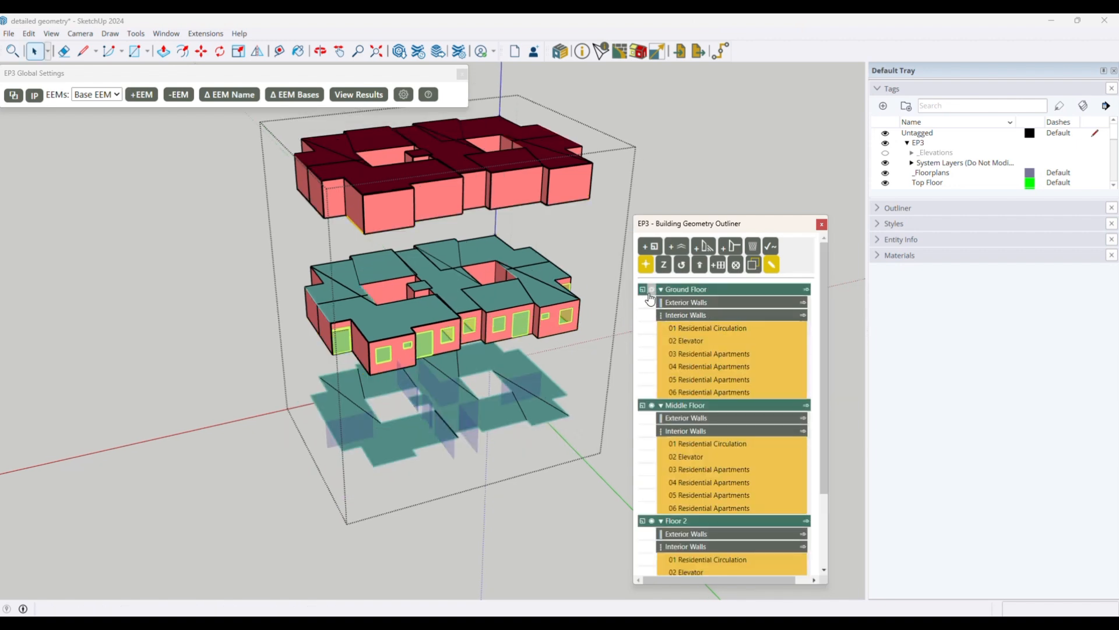
pyautogui.click(651, 291)
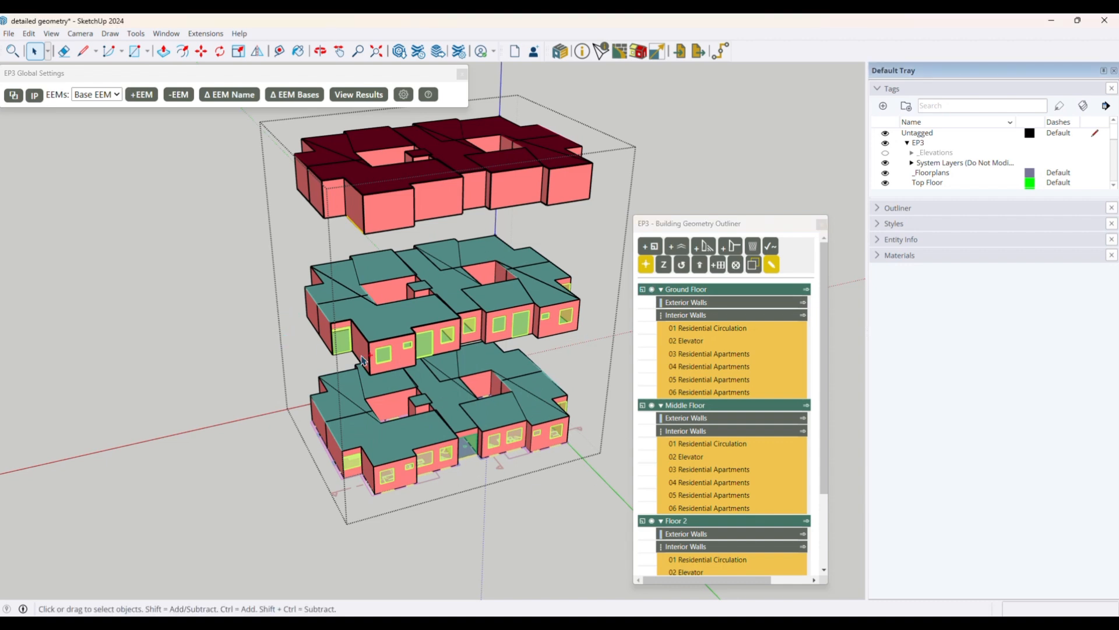
# - Hide the walls of the Middle Floor and Floor 2 in the EP3 building geometry
pyautogui.click(651, 405)
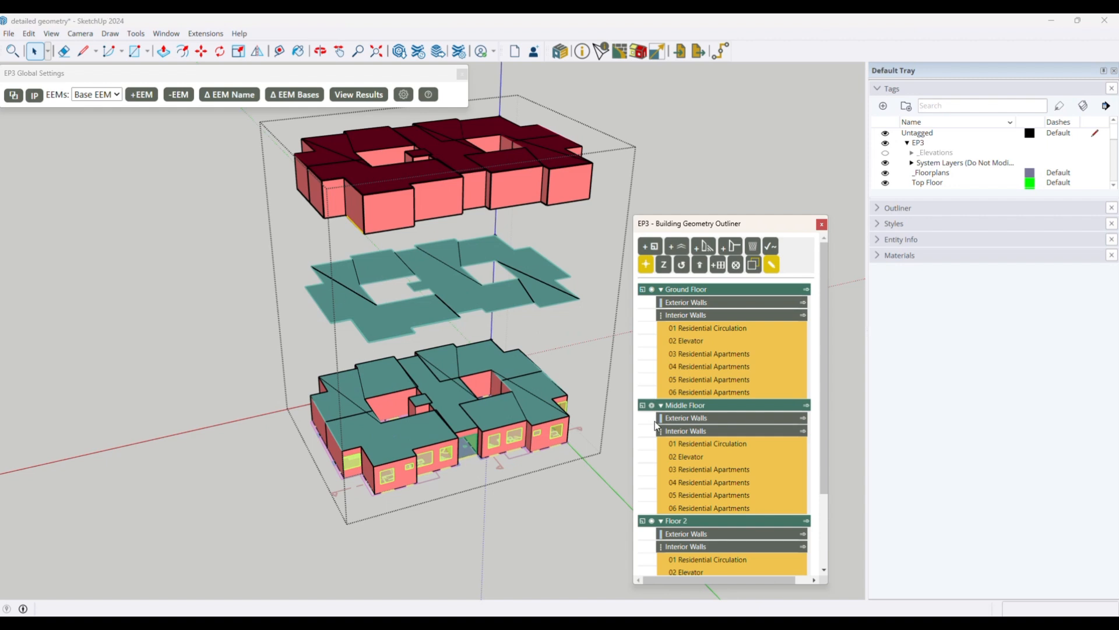
pyautogui.click(651, 521)
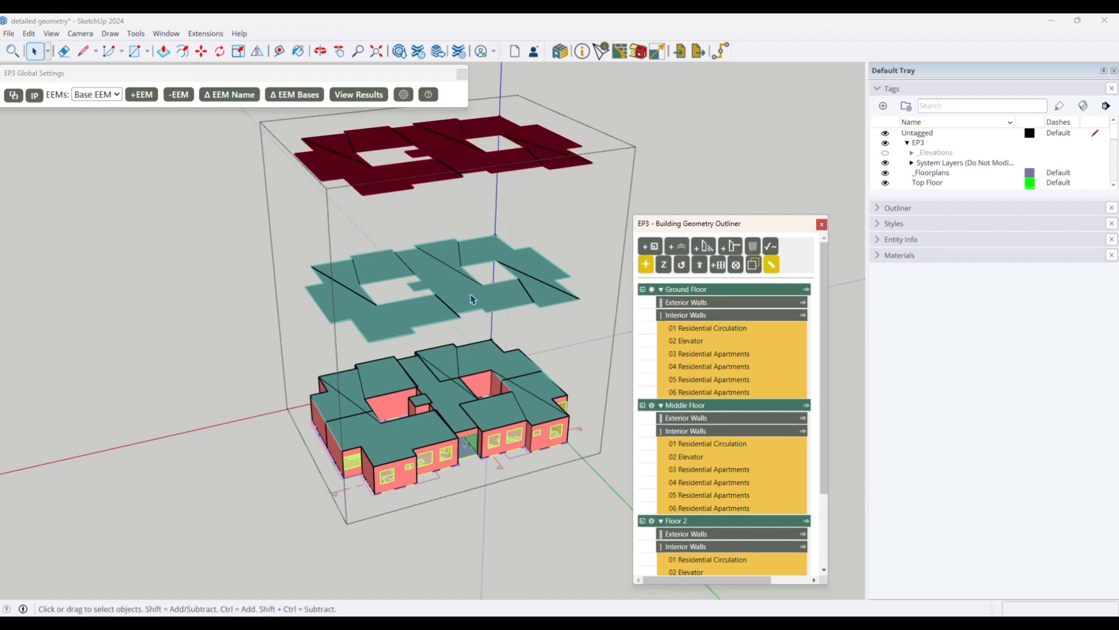
# - Select the teal roof plane between the lowest ceiling and the topmost roof and check its tag in the entity information
pyautogui.click(487, 309)
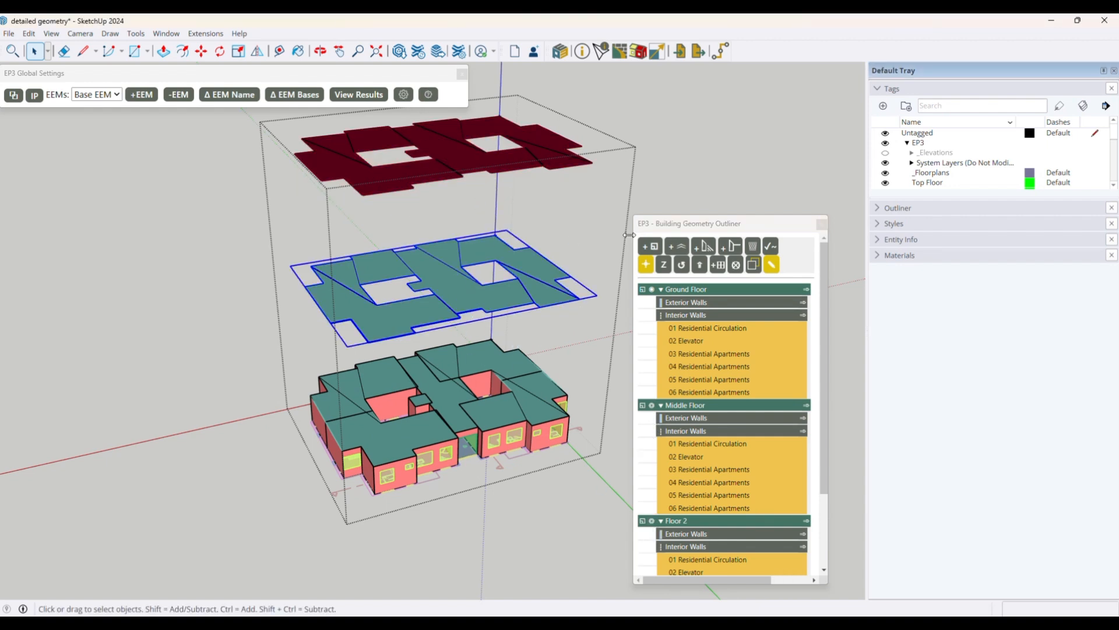
pyautogui.click(889, 89)
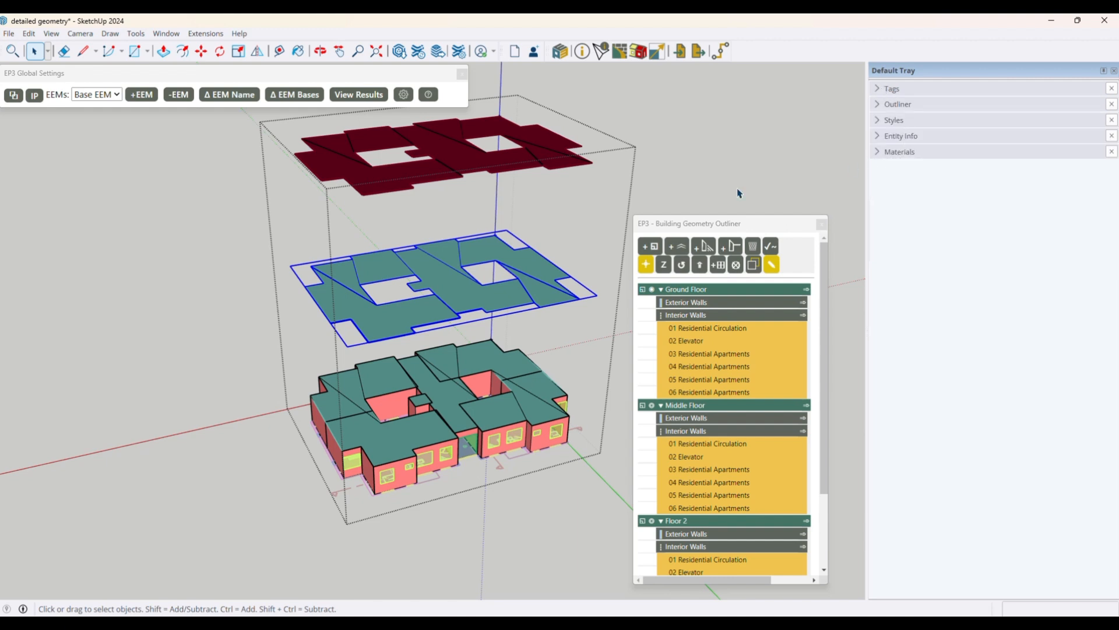
pyautogui.click(877, 139)
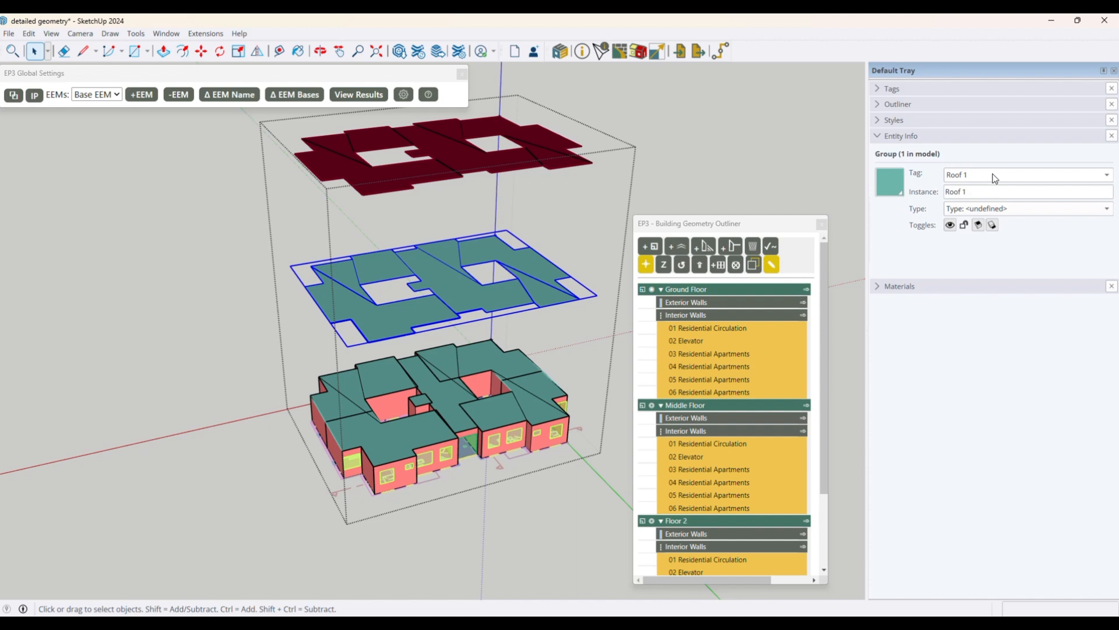
pyautogui.click(993, 178)
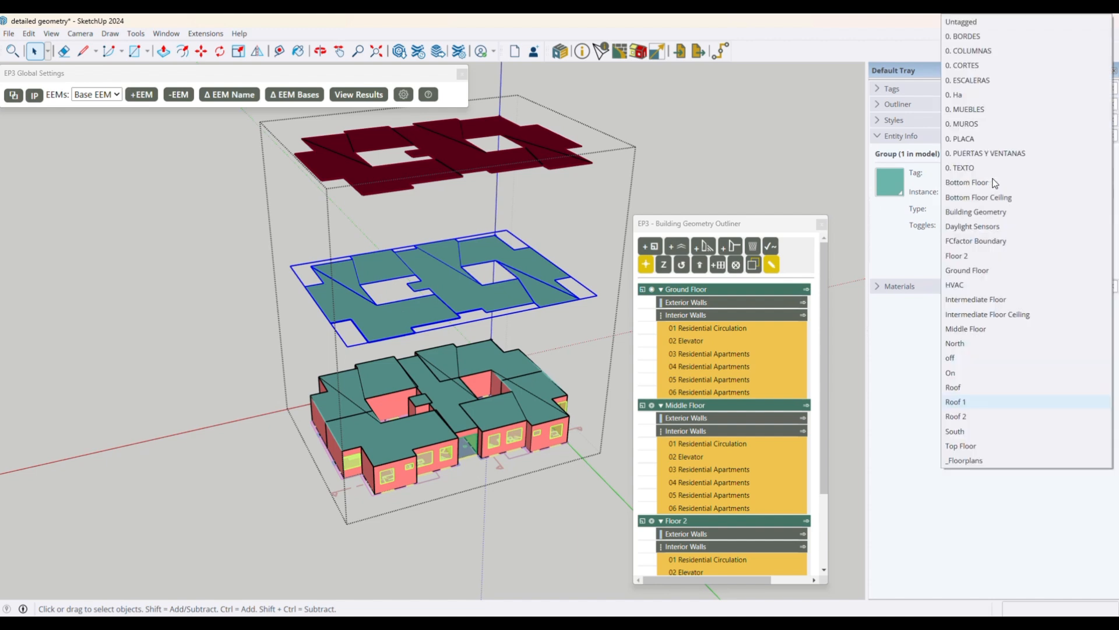
pyautogui.click(918, 374)
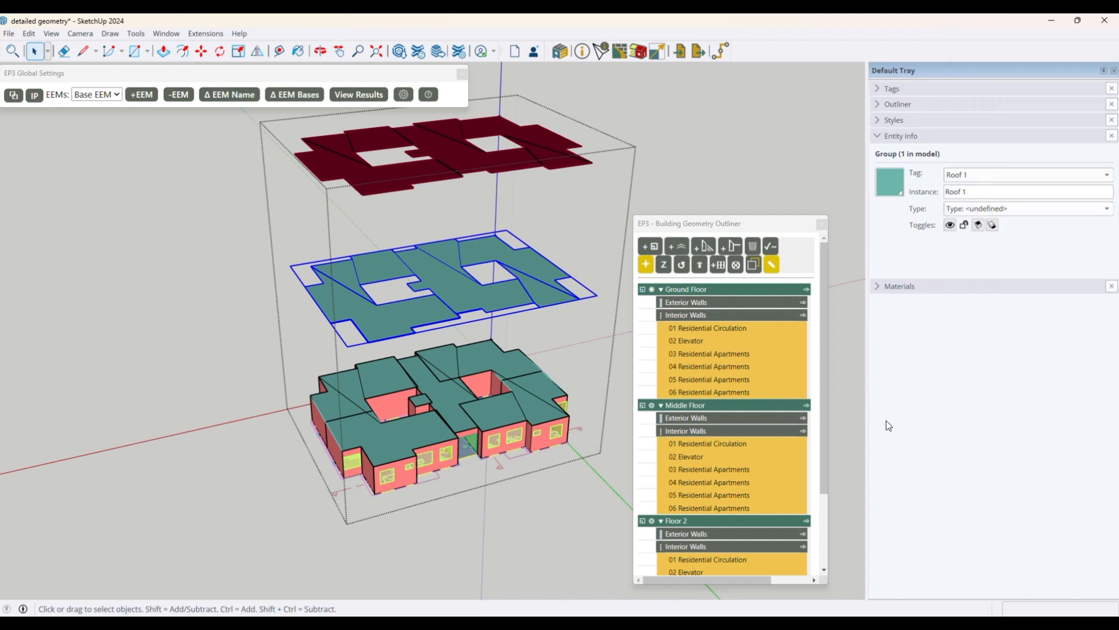
# - Collapse Floor 2 in the EP3 building geometry, hide Roof 1, and switch Roof 2's visibility off and on
pyautogui.scroll(-2, 649, 398)
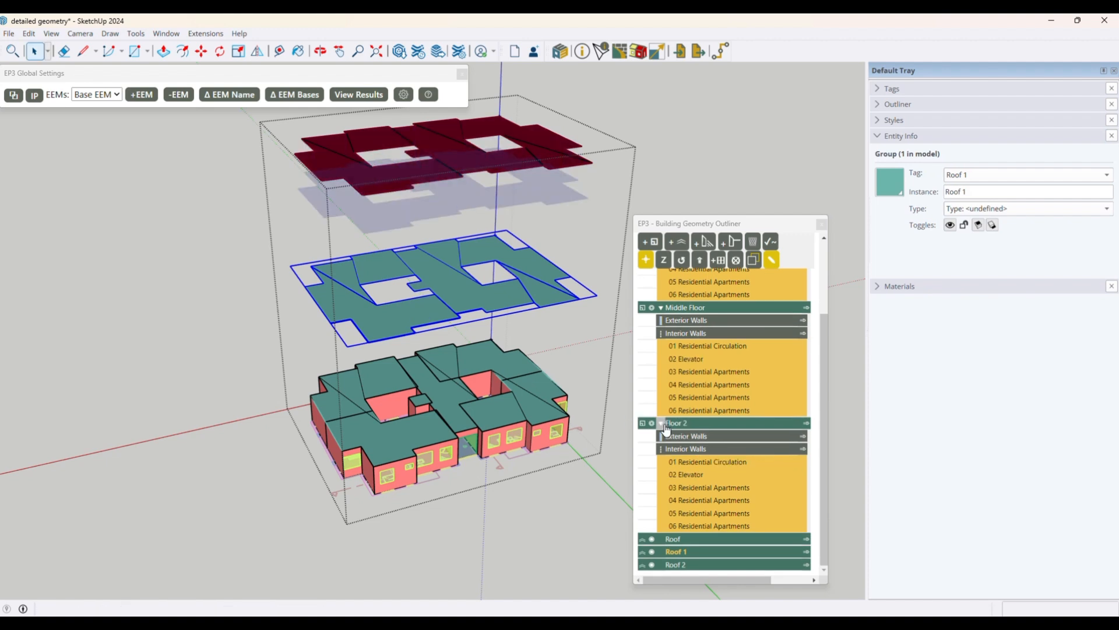
pyautogui.click(660, 423)
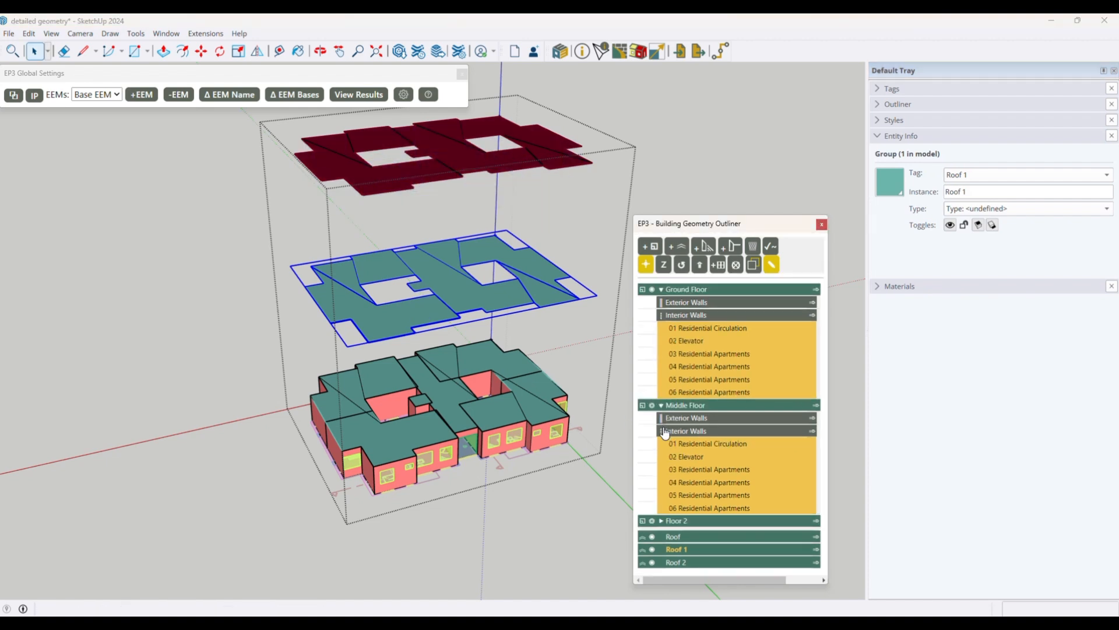
pyautogui.click(652, 550)
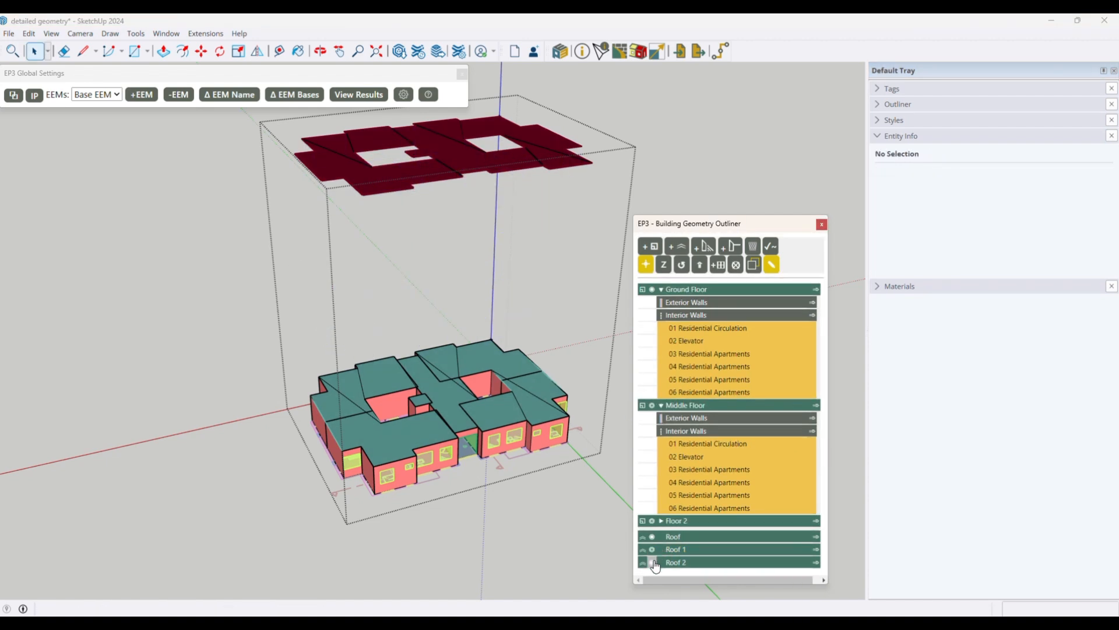
pyautogui.click(653, 563)
pyautogui.click(653, 563)
# - Rename Roof 1 as Middle Ceiling and Roof 2 as Ground Ceiling in the EP3 building geometry
pyautogui.click(688, 550)
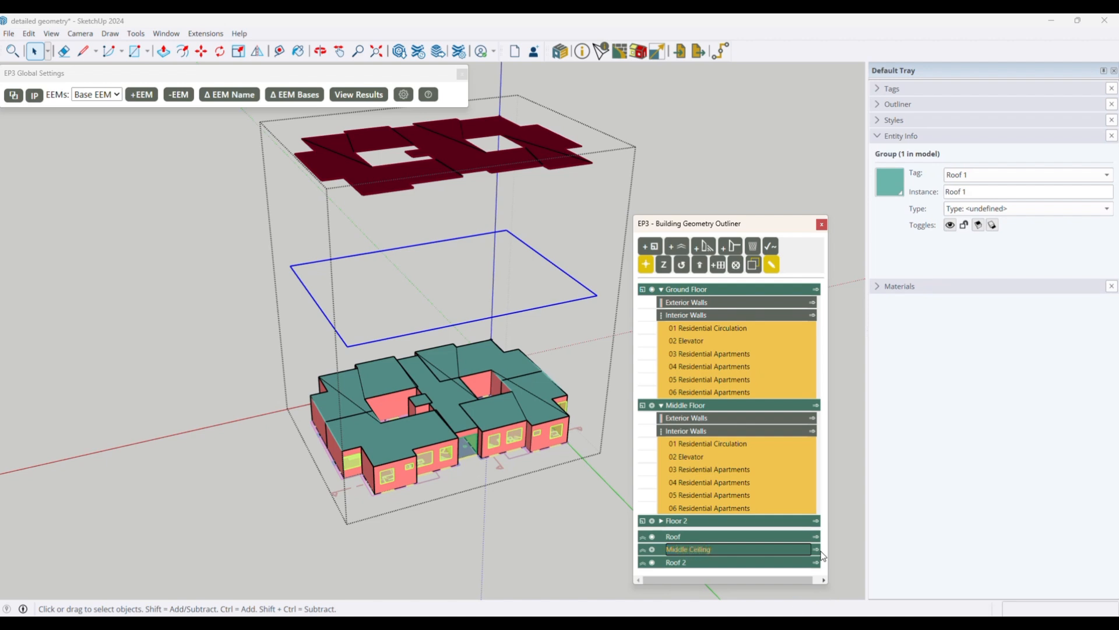
pyautogui.click(700, 565)
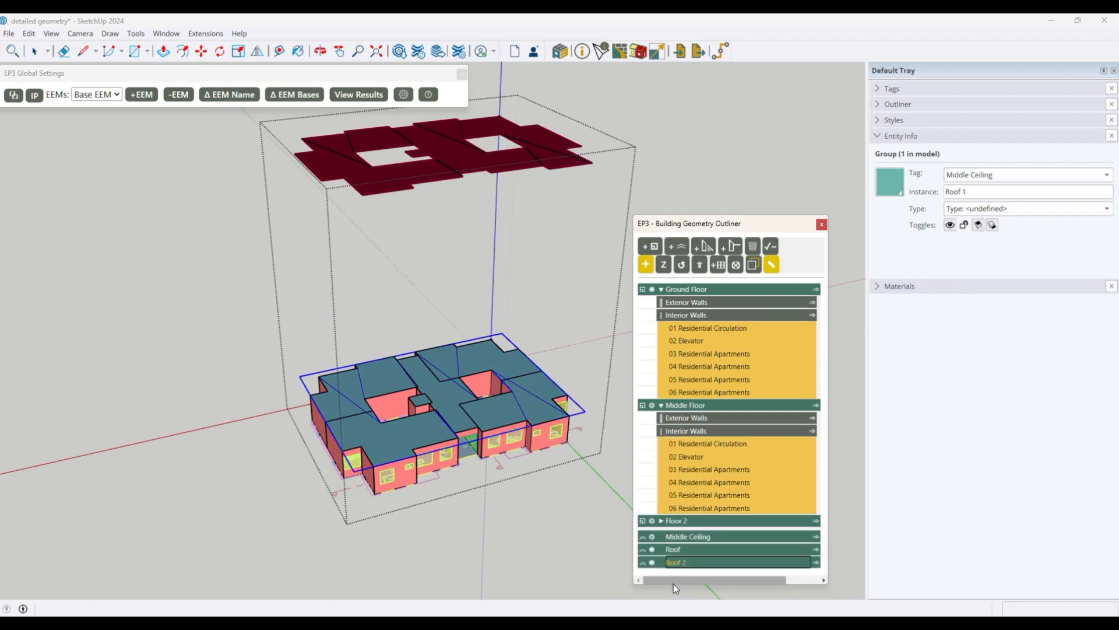
pyautogui.click(675, 563)
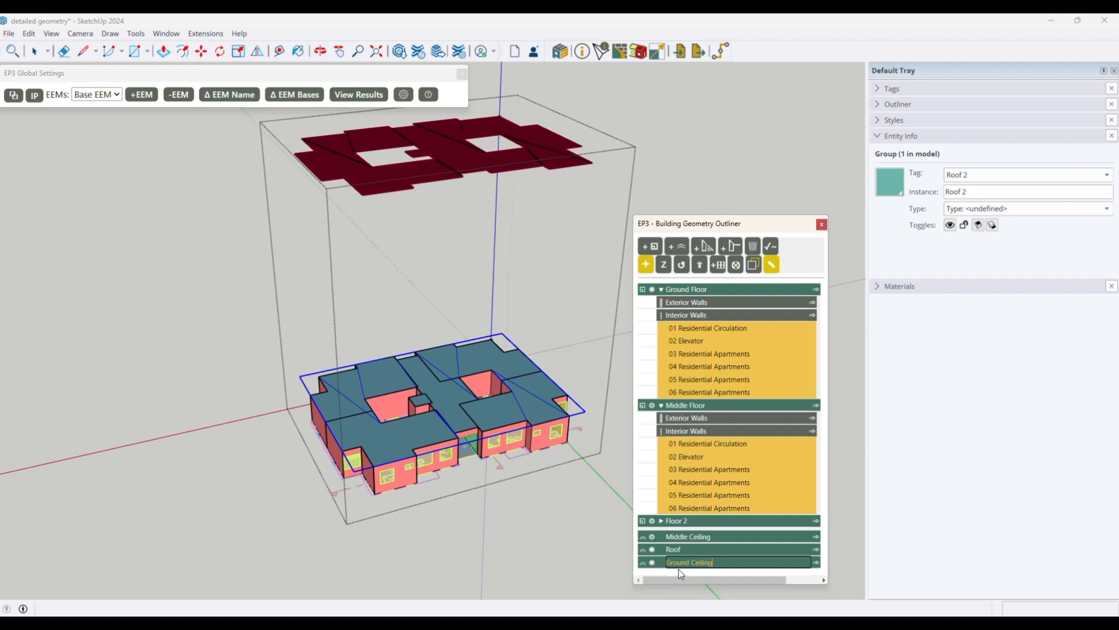
pyautogui.write('Ground Ceiling')
pyautogui.press('Return')
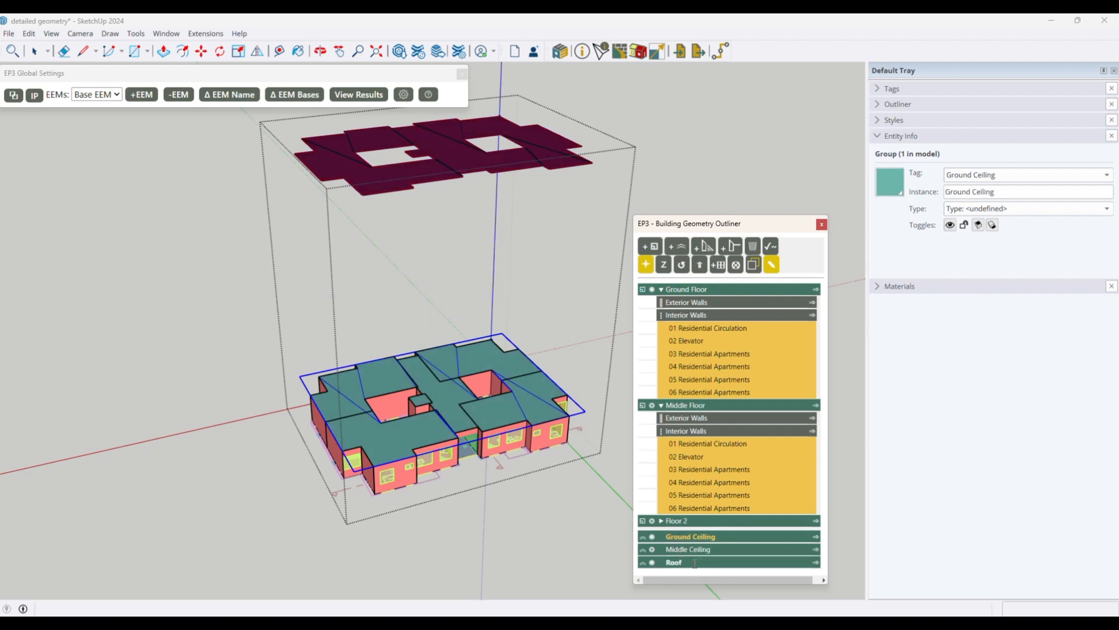
# - Hide and reshow the Ground Ceiling, and hide the Roof in the EP3 building geometry
pyautogui.click(651, 537)
pyautogui.click(652, 538)
pyautogui.click(652, 563)
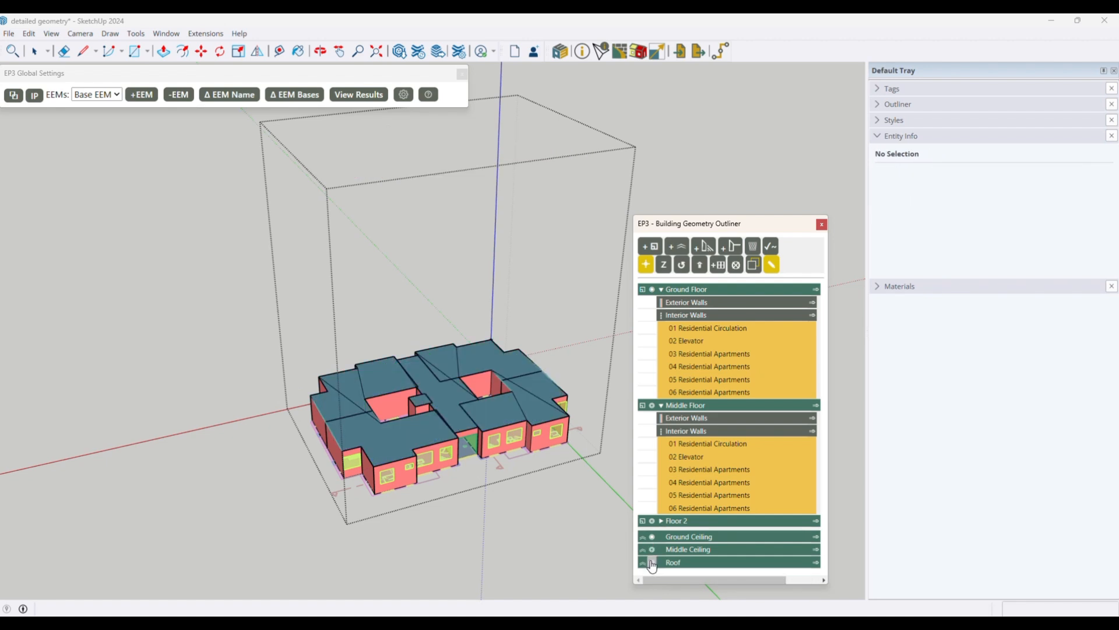
# - Examine the ground floor's light wells from above to compare their walls with the window openings on the floor plan
pyautogui.scroll(6, 422, 421)
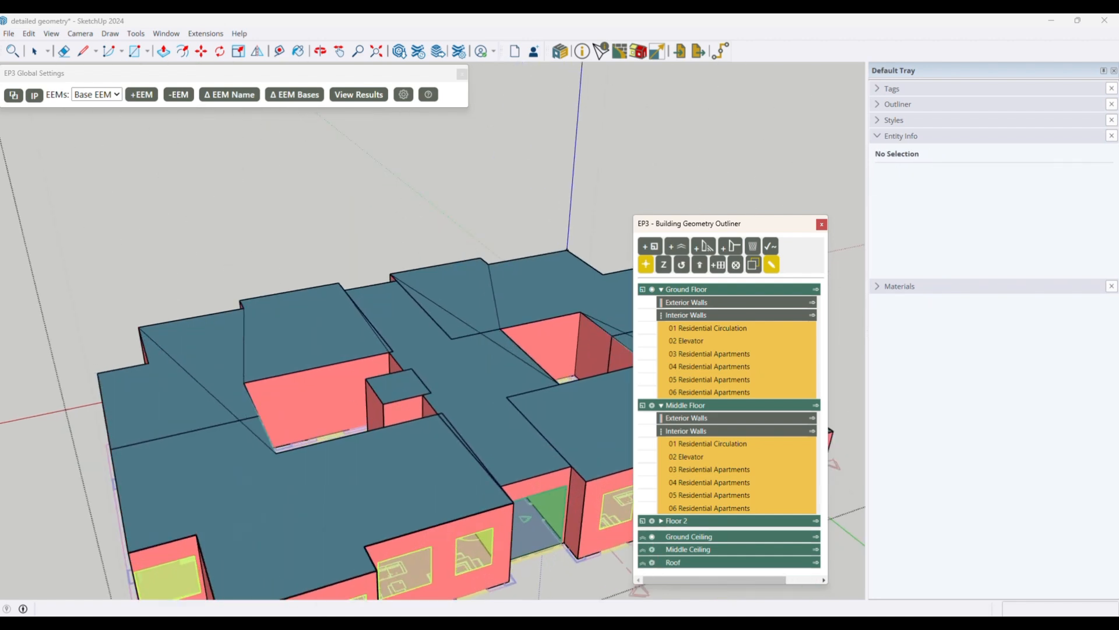
pyautogui.press('o')
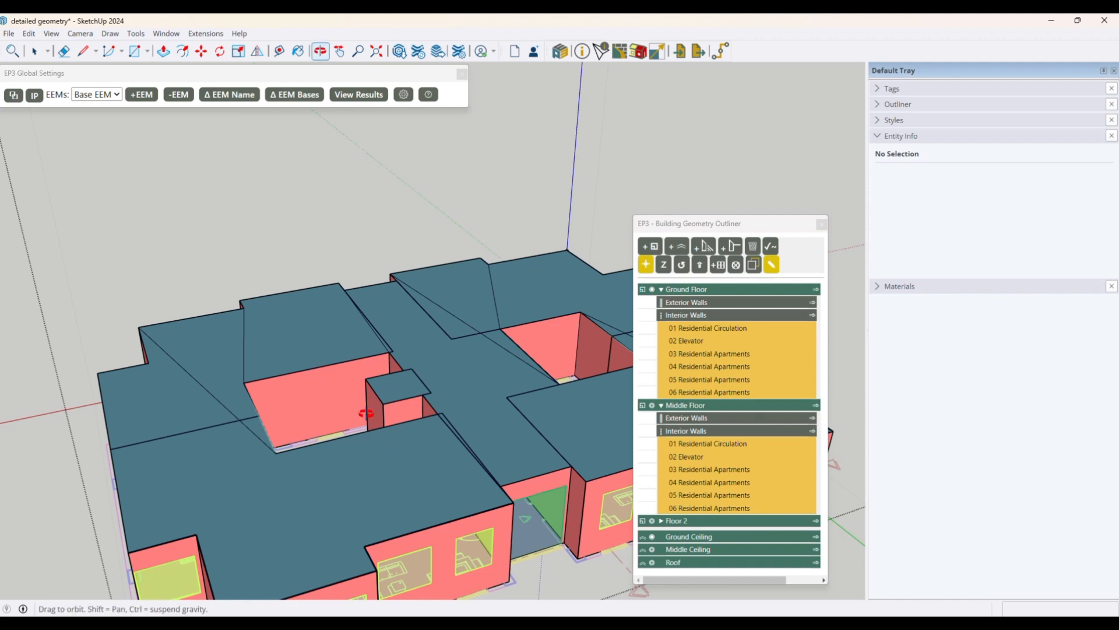
pyautogui.moveTo(361, 394); pyautogui.dragTo(228, 507)
pyautogui.scroll(4, 231, 426)
pyautogui.scroll(2, 231, 426)
pyautogui.press('space')
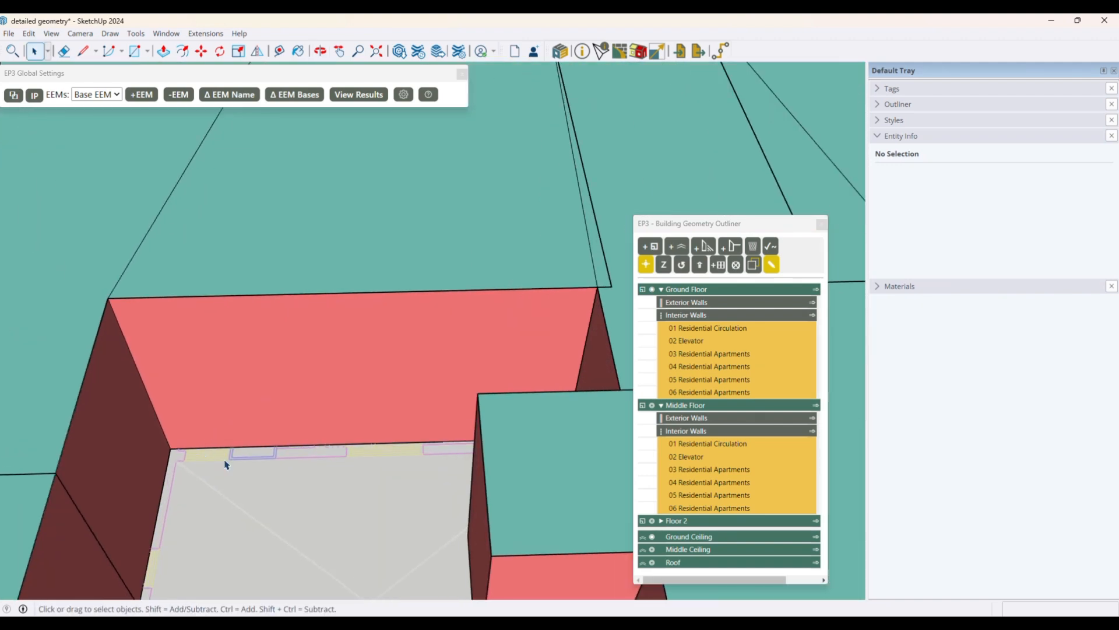
pyautogui.scroll(-5, 388, 361)
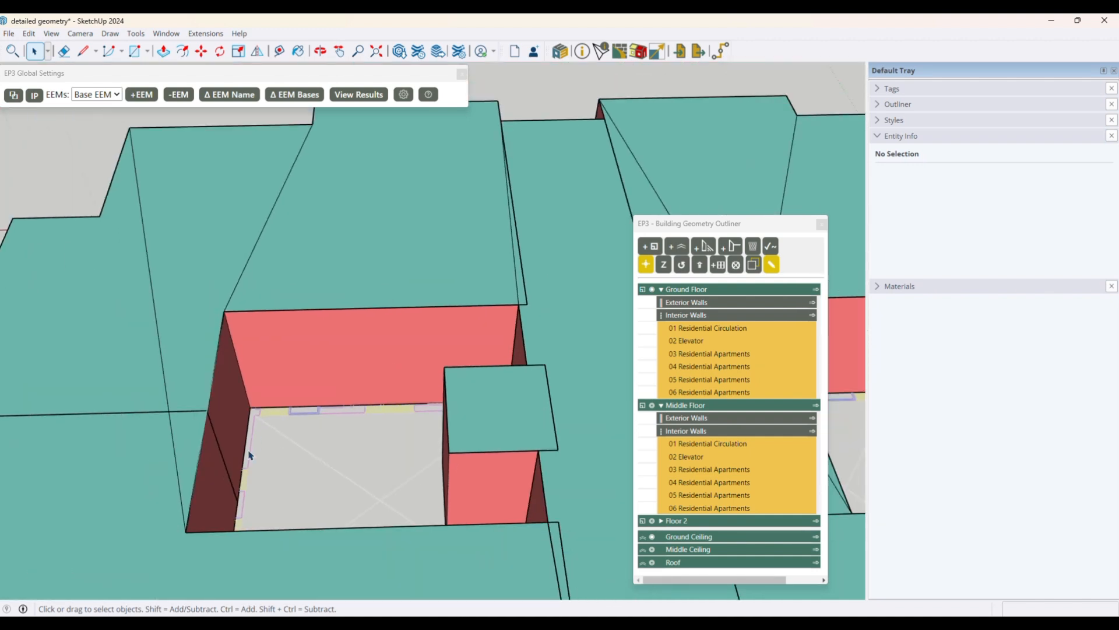
pyautogui.scroll(-8, 392, 353)
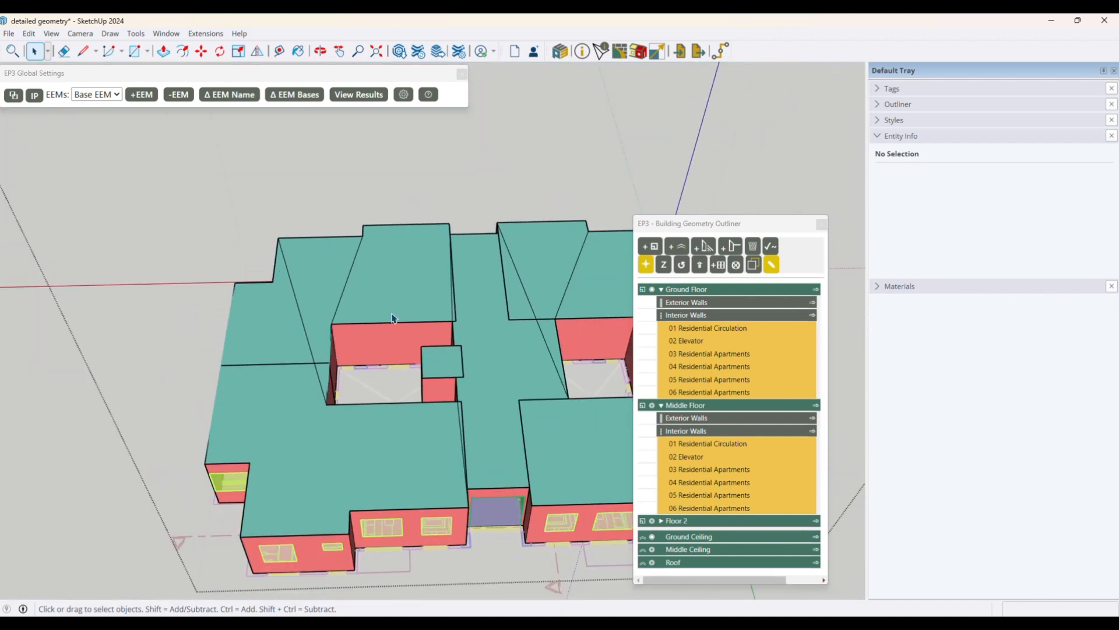
pyautogui.scroll(2, 285, 513)
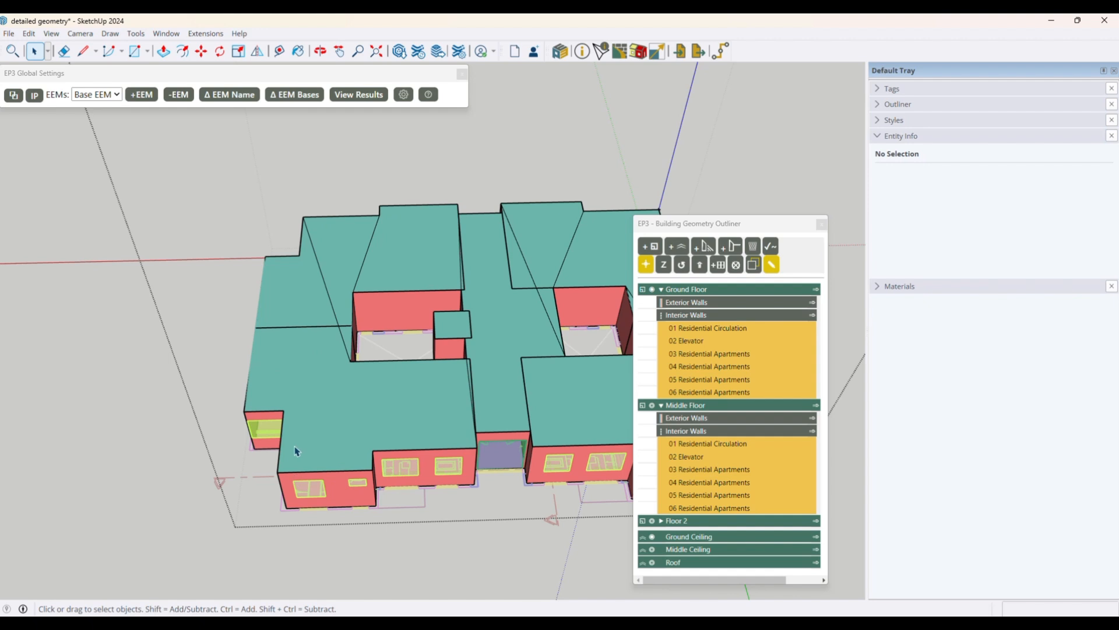
pyautogui.scroll(-2, 248, 467)
# - Open the Ground Floor Exterior Walls group and copy the facade window beside the entrance onto the rear wall of the elevator's light well
pyautogui.doubleClick(502, 463)
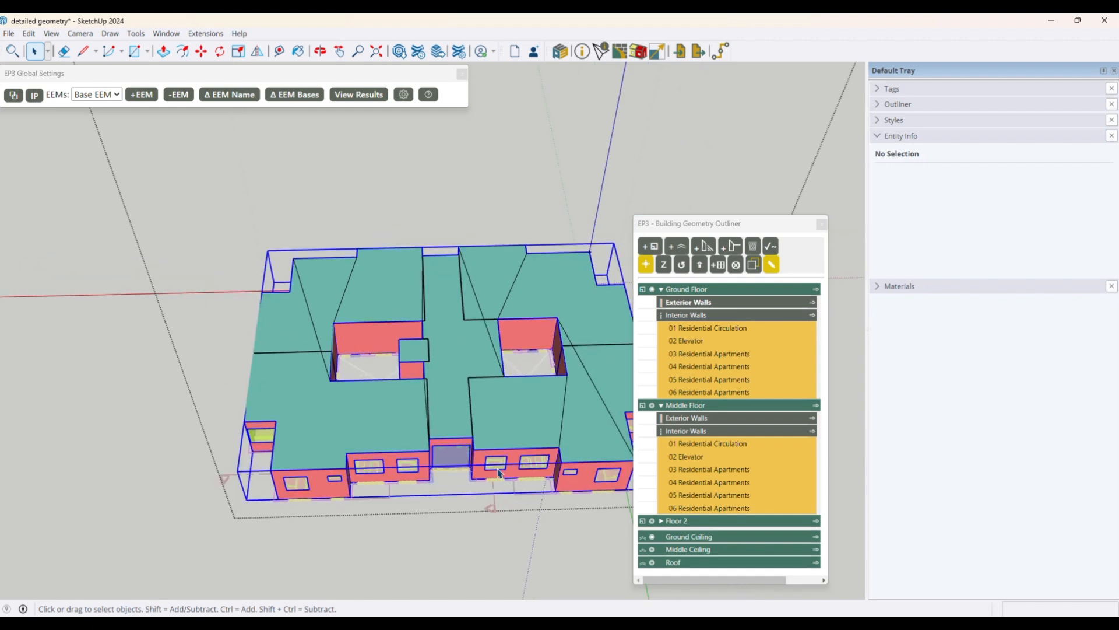
pyautogui.hotkey('ctrl', 'v')
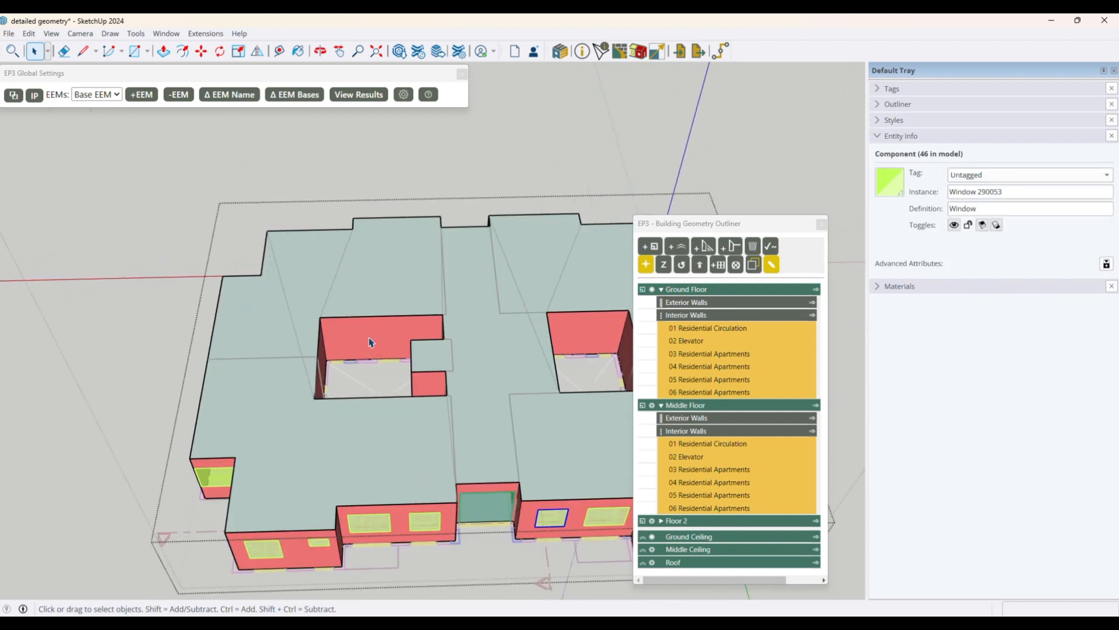
pyautogui.scroll(6, 370, 343)
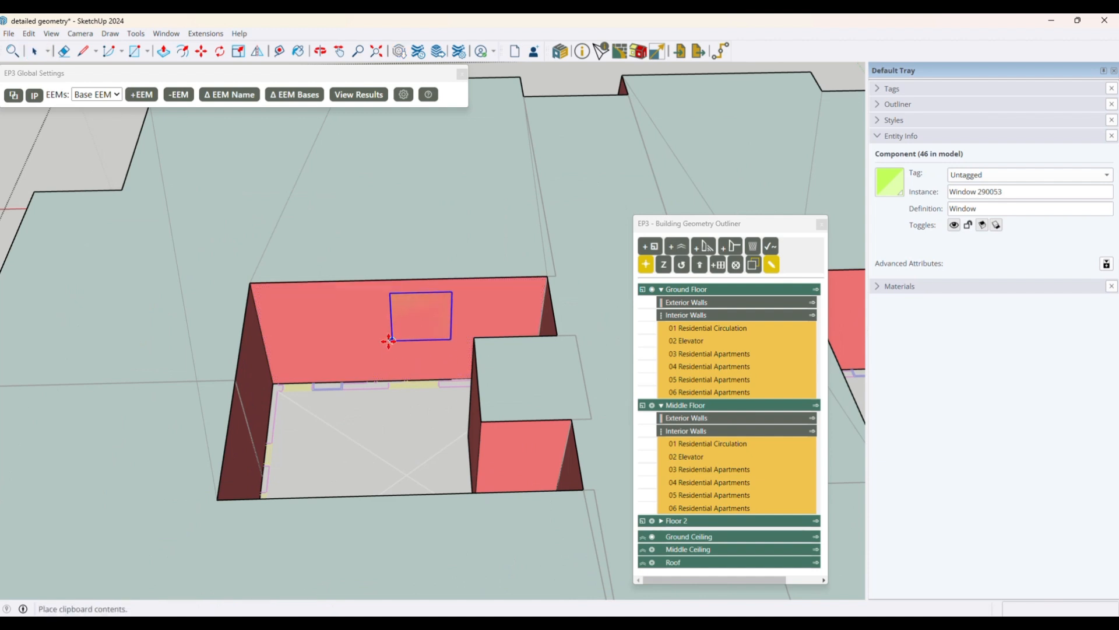
pyautogui.click(385, 352)
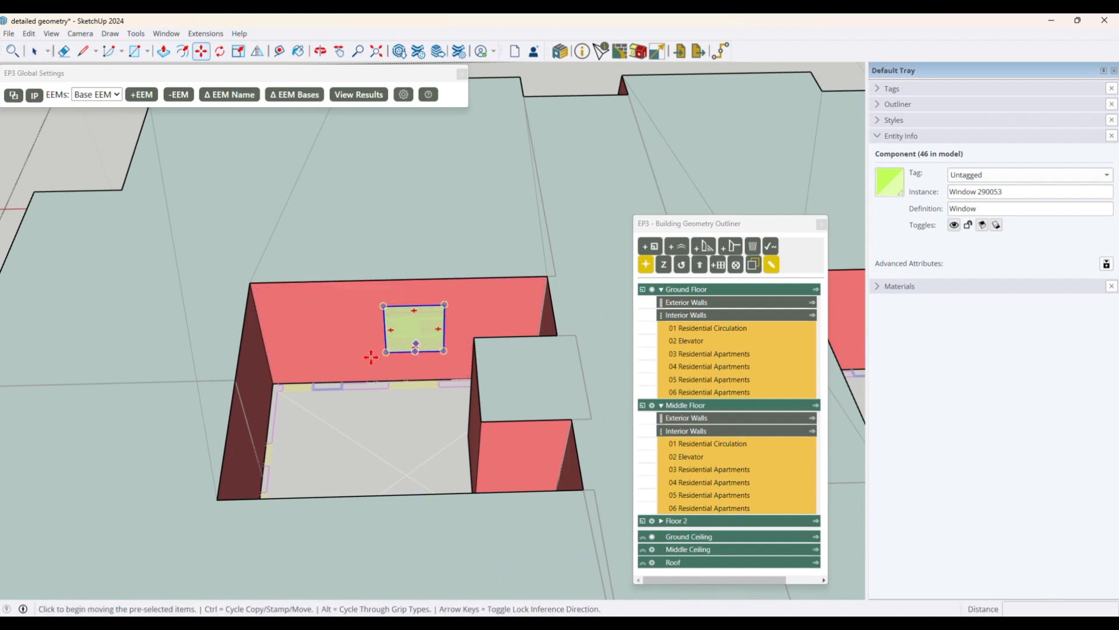
pyautogui.scroll(-5, 376, 355)
pyautogui.press('space')
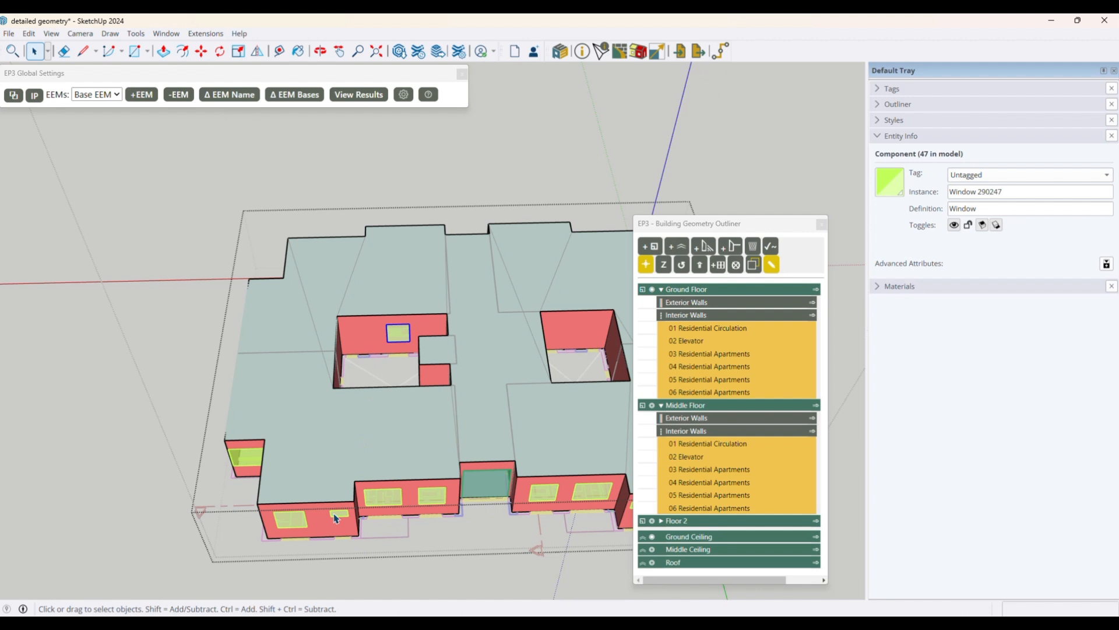
# - Copy the pasted window along the same light well wall toward the corner farther from the elevator
pyautogui.scroll(5, 361, 337)
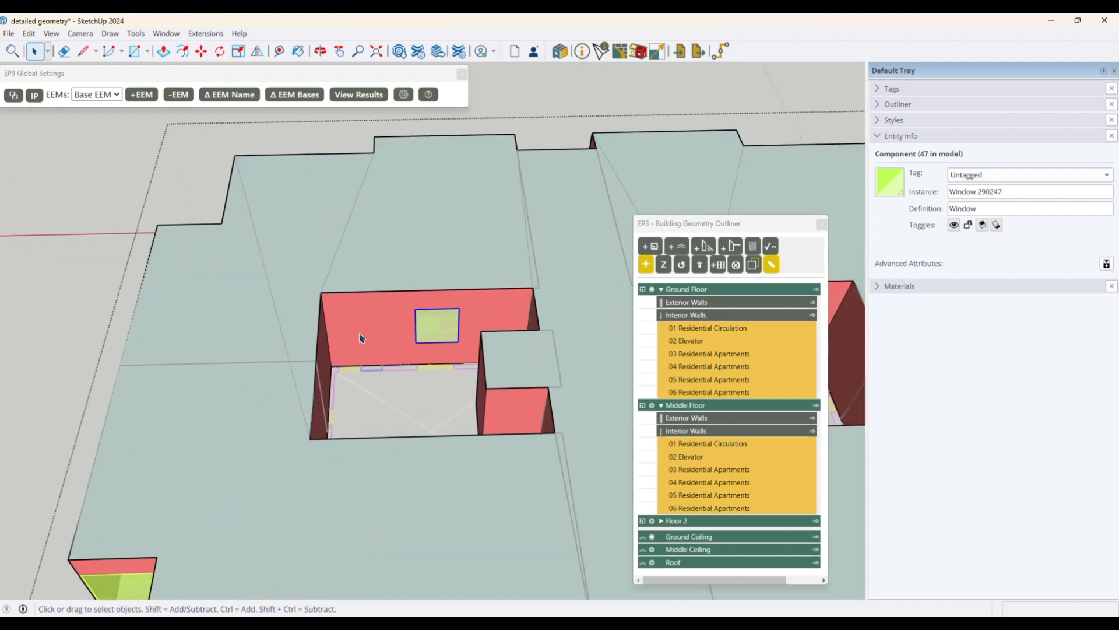
pyautogui.press('m')
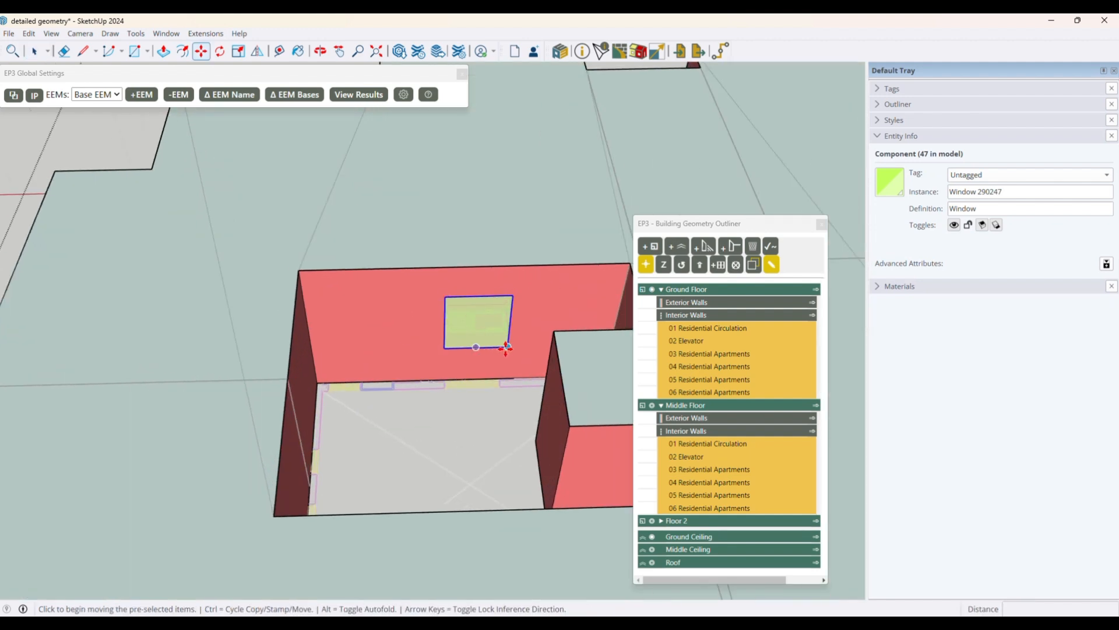
pyautogui.click(505, 347)
pyautogui.press('ctrl')
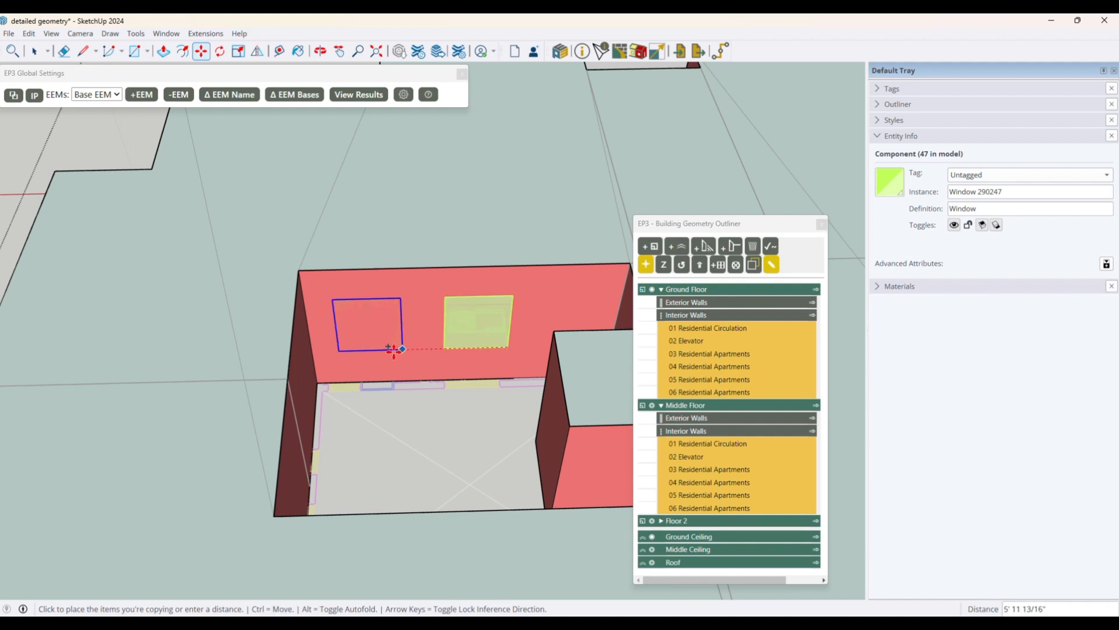
pyautogui.click(388, 350)
# - Scale the copied corner window's width to about 0.51 to suit the opening on the floor plan
pyautogui.press('s')
pyautogui.click(387, 325)
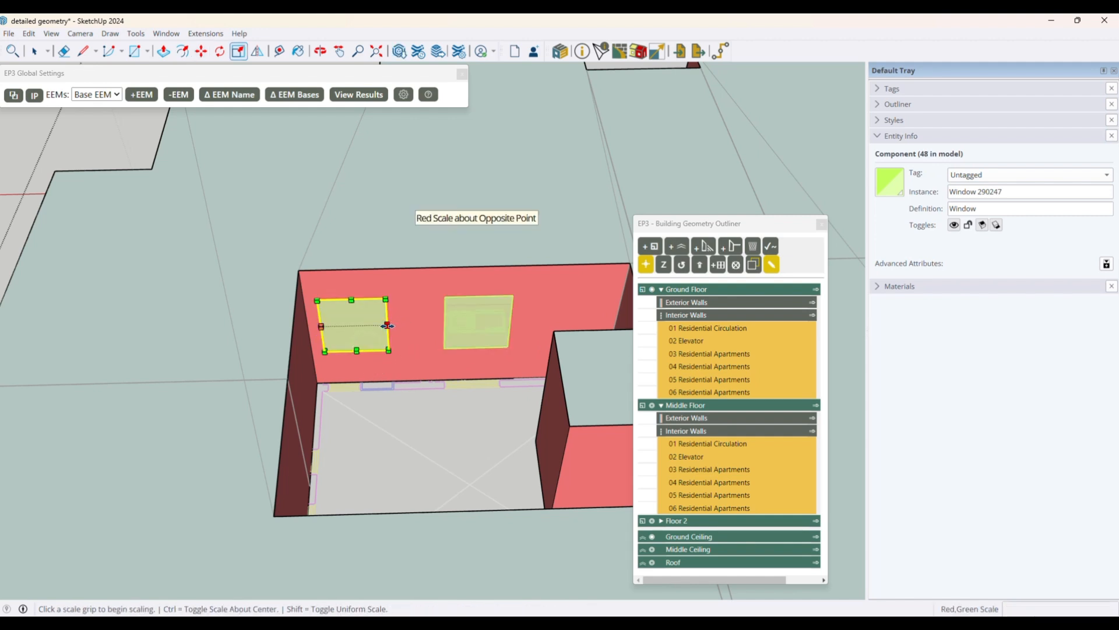
pyautogui.click(362, 385)
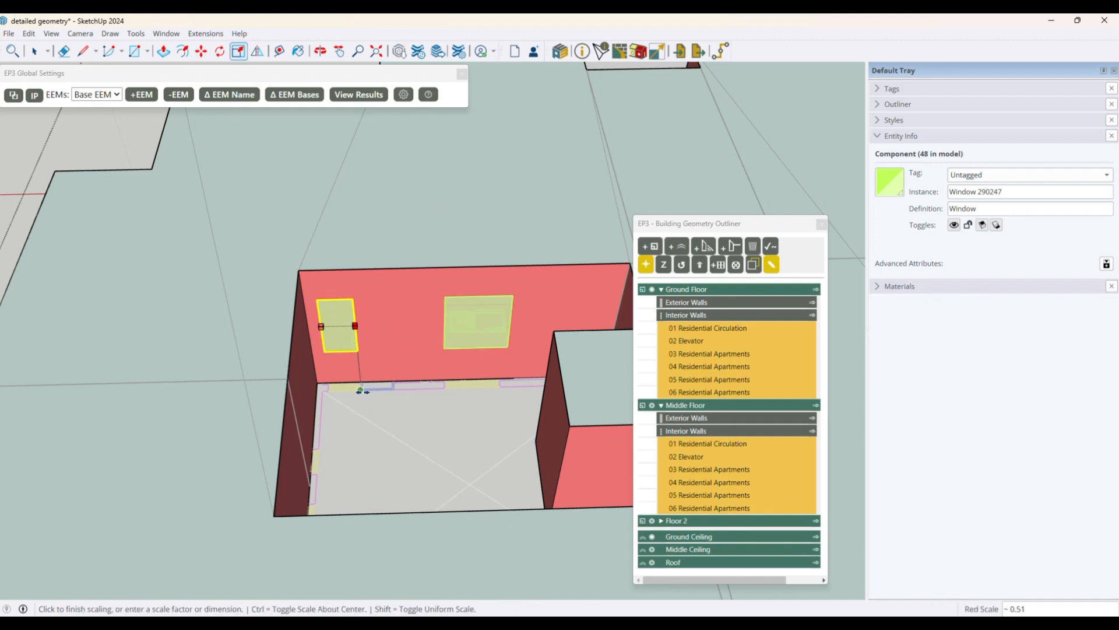
pyautogui.press('space')
# - Paste another copy of the window onto the adjacent side wall of the elevator's light well
pyautogui.press('o')
pyautogui.moveTo(526, 348); pyautogui.dragTo(569, 350)
pyautogui.scroll(-1, 569, 350)
pyautogui.scroll(-3, 382, 267)
pyautogui.press('space')
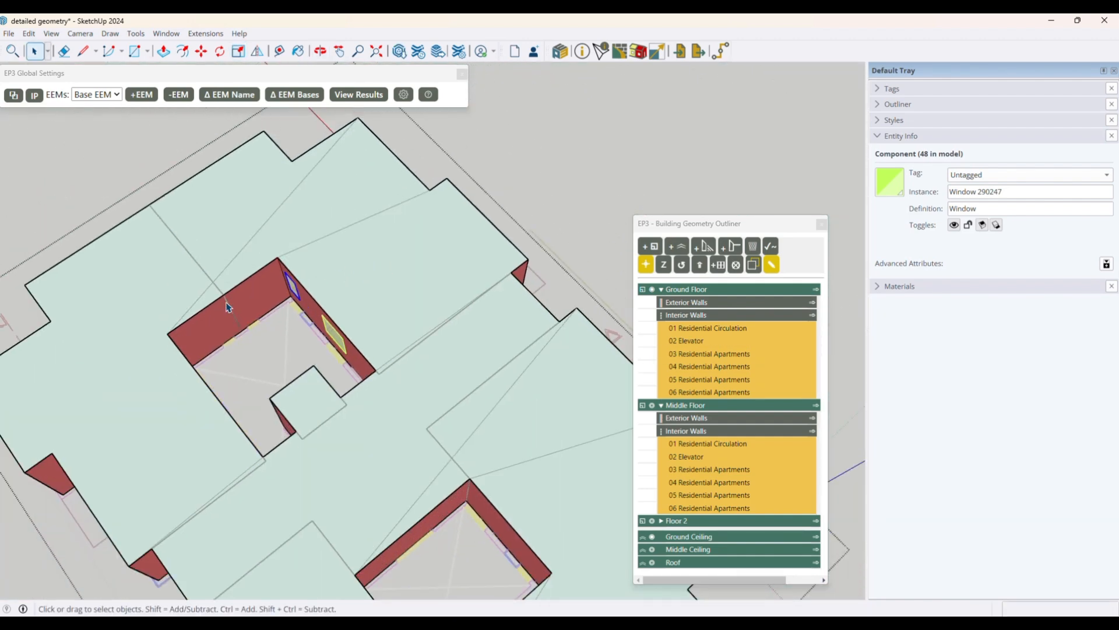
pyautogui.scroll(3, 234, 315)
pyautogui.hotkey('ctrl', 'v')
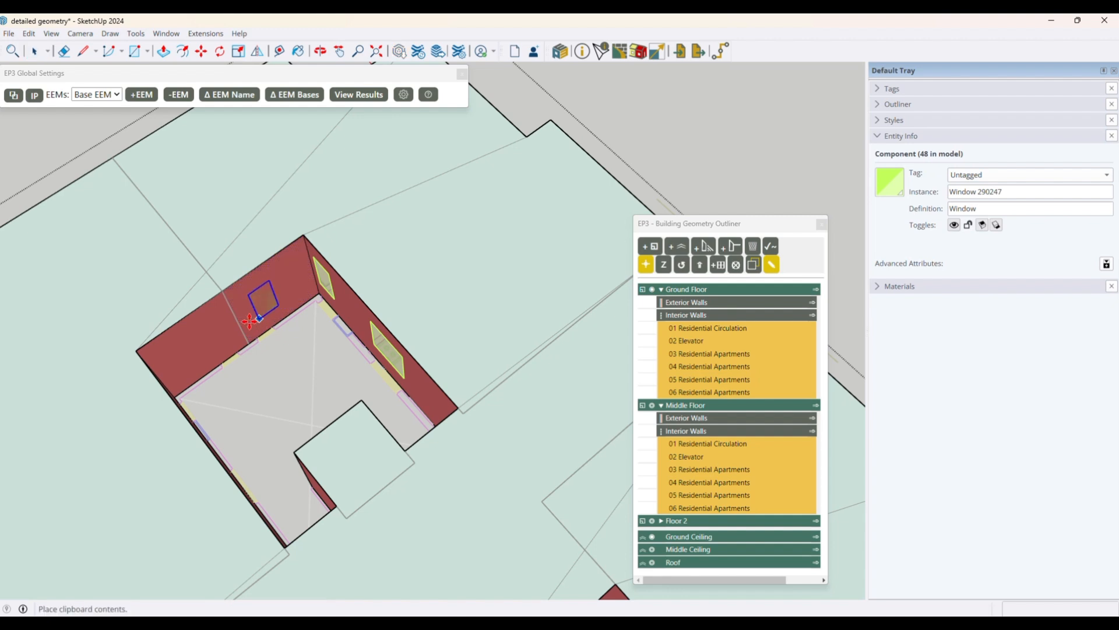
pyautogui.click(248, 320)
# - Copy the side wall's window along that wall, farther from the corner it shares with the two-window wall
pyautogui.press('m')
pyautogui.press('ctrl')
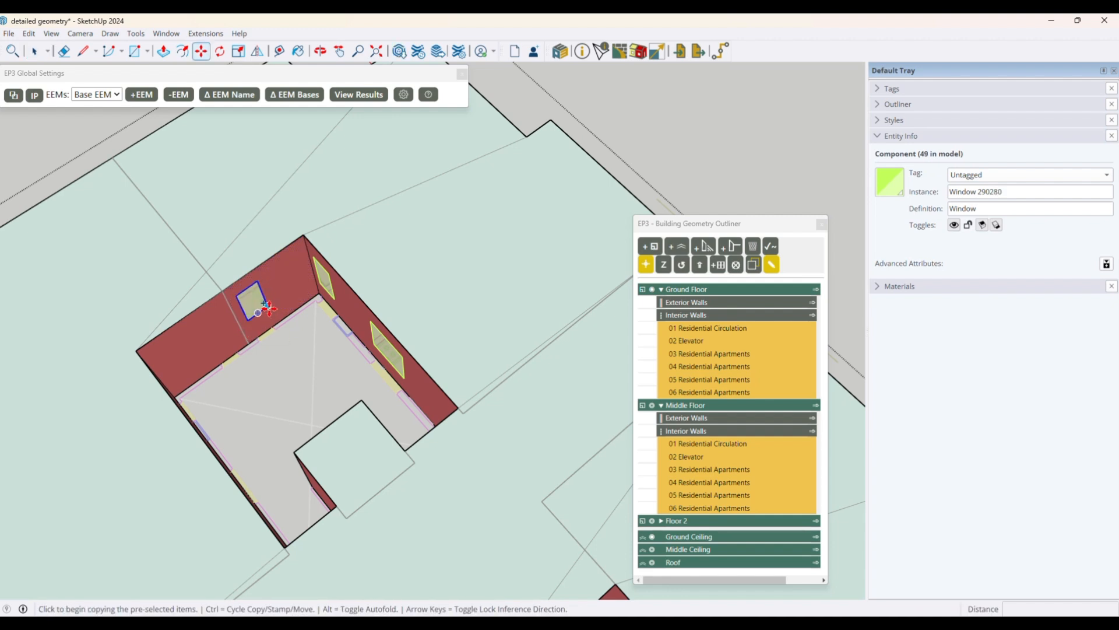
pyautogui.click(267, 305)
pyautogui.click(226, 330)
pyautogui.press('space')
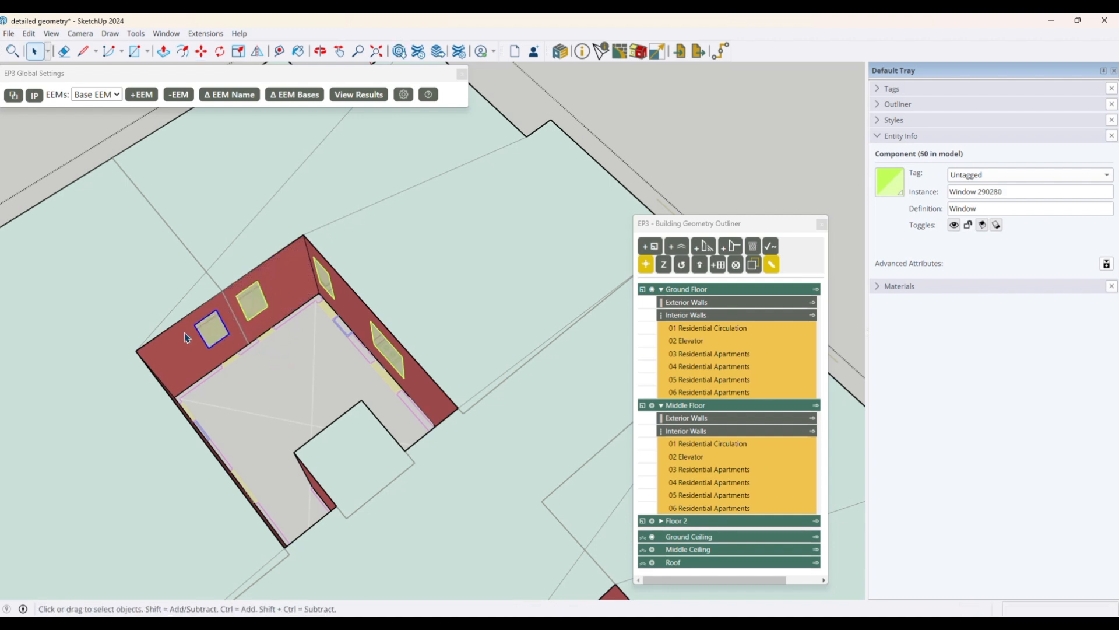
# - Scale the second side-wall window's width to about 0.94, using the opening on the floor plan as reference
pyautogui.scroll(2, 211, 335)
pyautogui.scroll(2, 211, 335)
pyautogui.press('s')
pyautogui.click(202, 335)
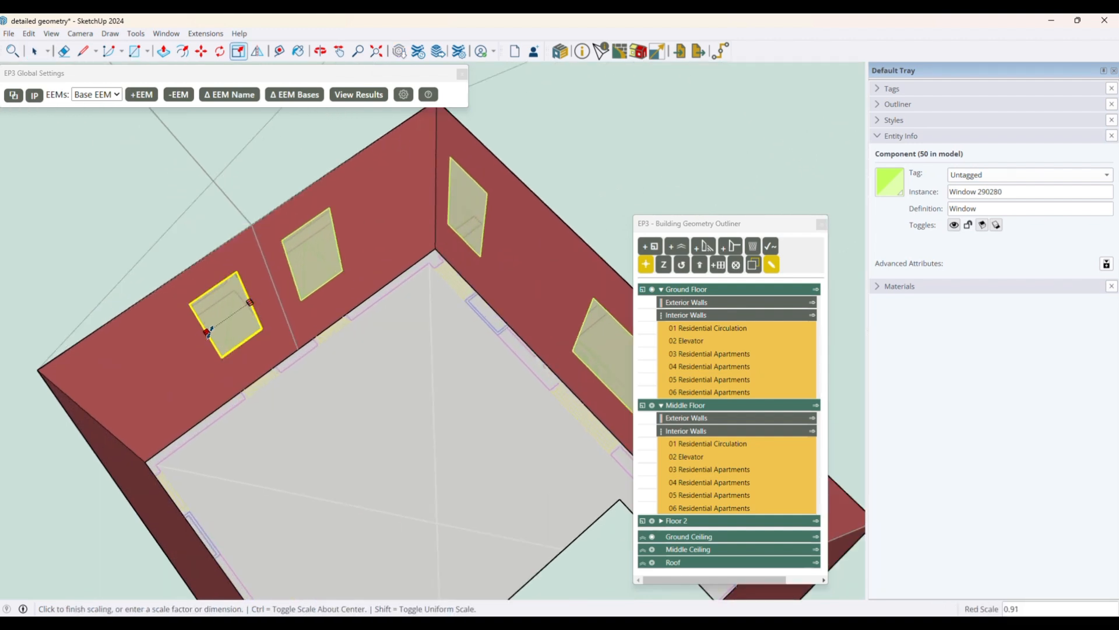
pyautogui.click(242, 400)
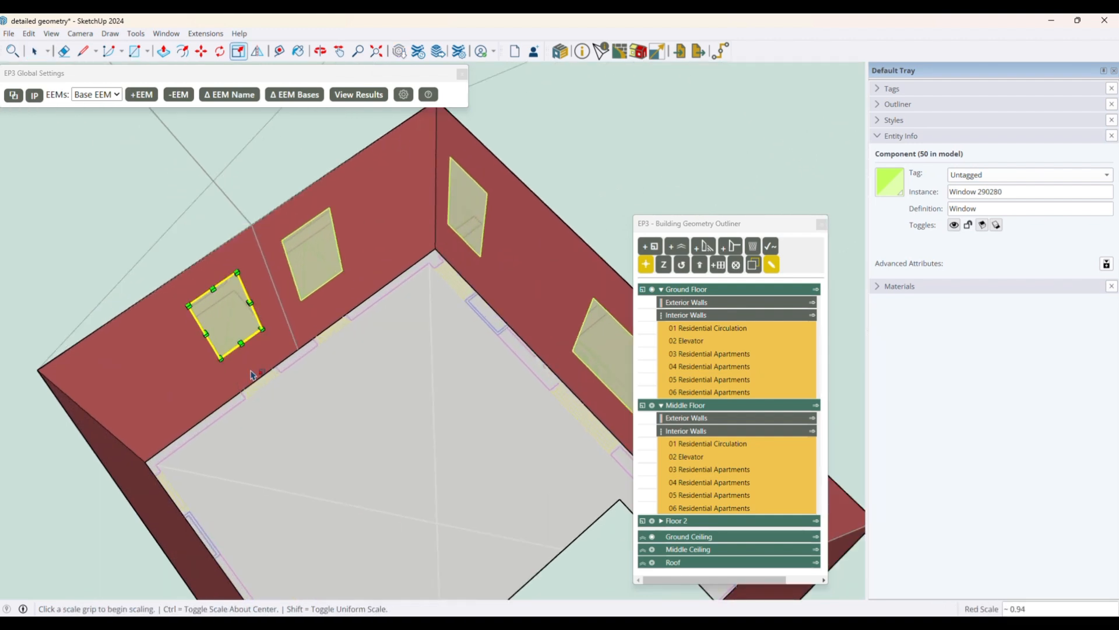
# - Fine-tune the width of the side-wall window farther from the shared corner to match the floor plan opening
pyautogui.click(248, 303)
pyautogui.click(282, 371)
pyautogui.press('space')
# - Lower the side-wall window nearer the shared corner slightly on its wall
pyautogui.click(327, 269)
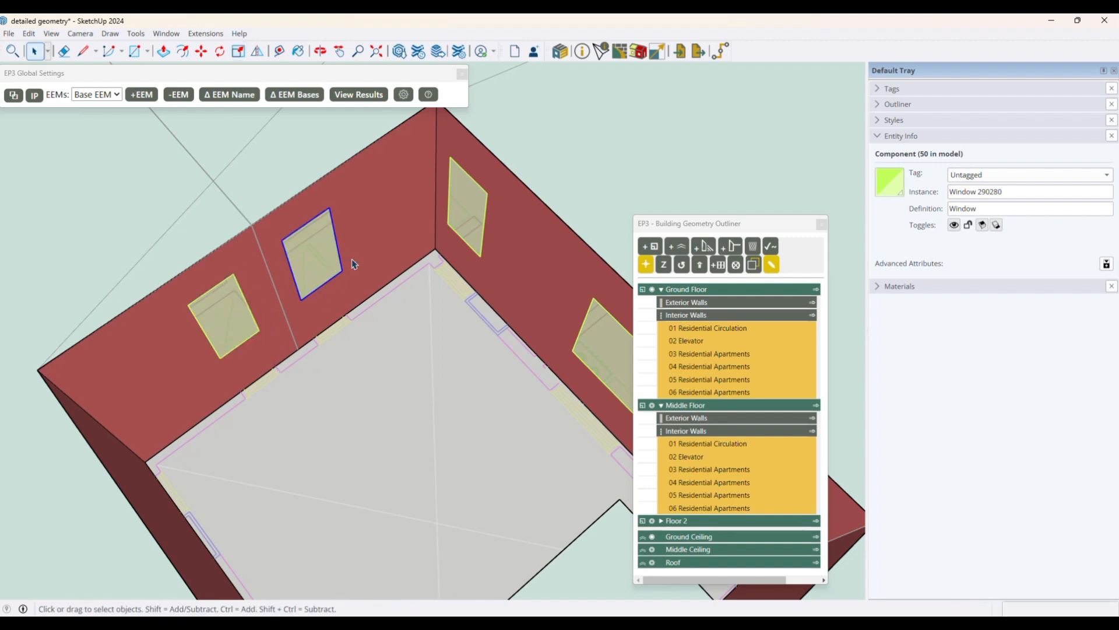
pyautogui.press('m')
pyautogui.click(342, 272)
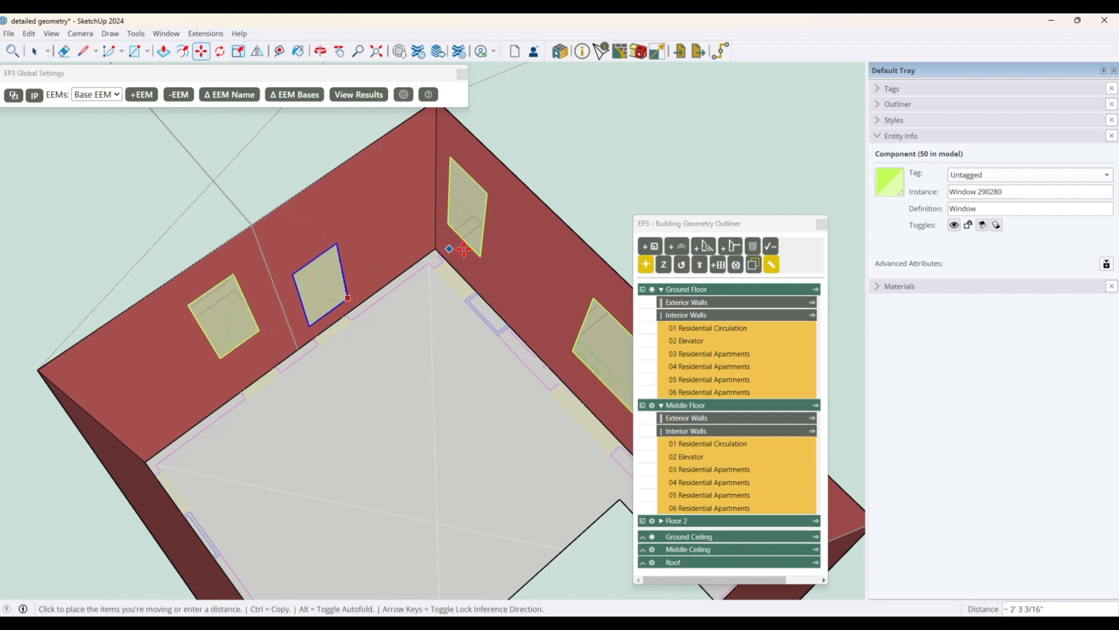
pyautogui.press('Escape')
pyautogui.press('space')
# - Scale the lowered window's width to about 0.88 from its corner-side end and fit its other end to the plan opening
pyautogui.press('s')
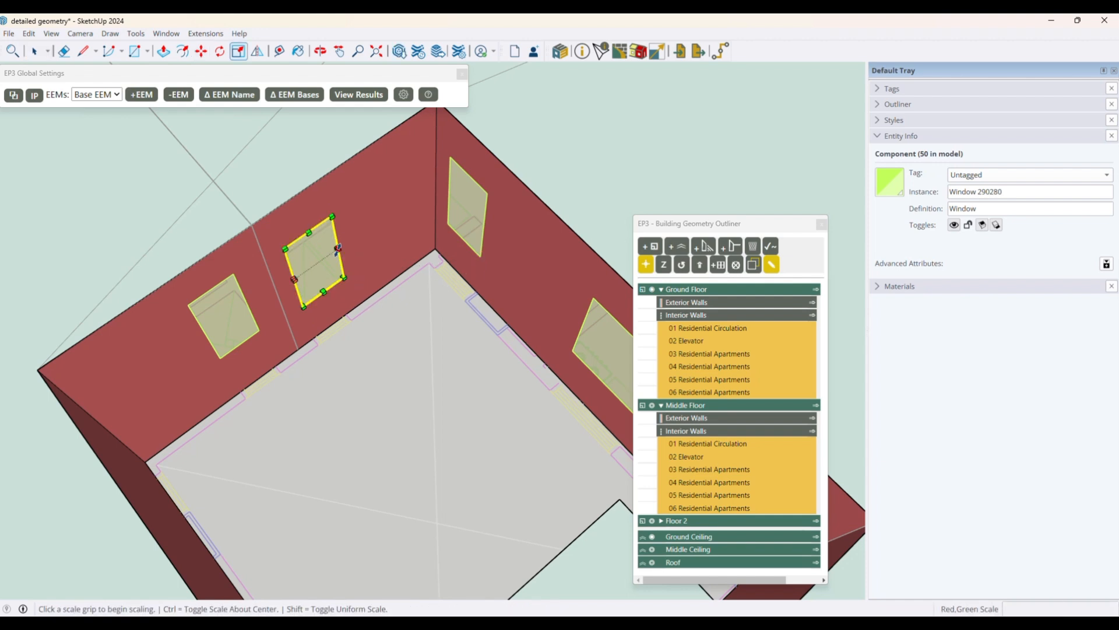
pyautogui.click(338, 250)
pyautogui.click(349, 319)
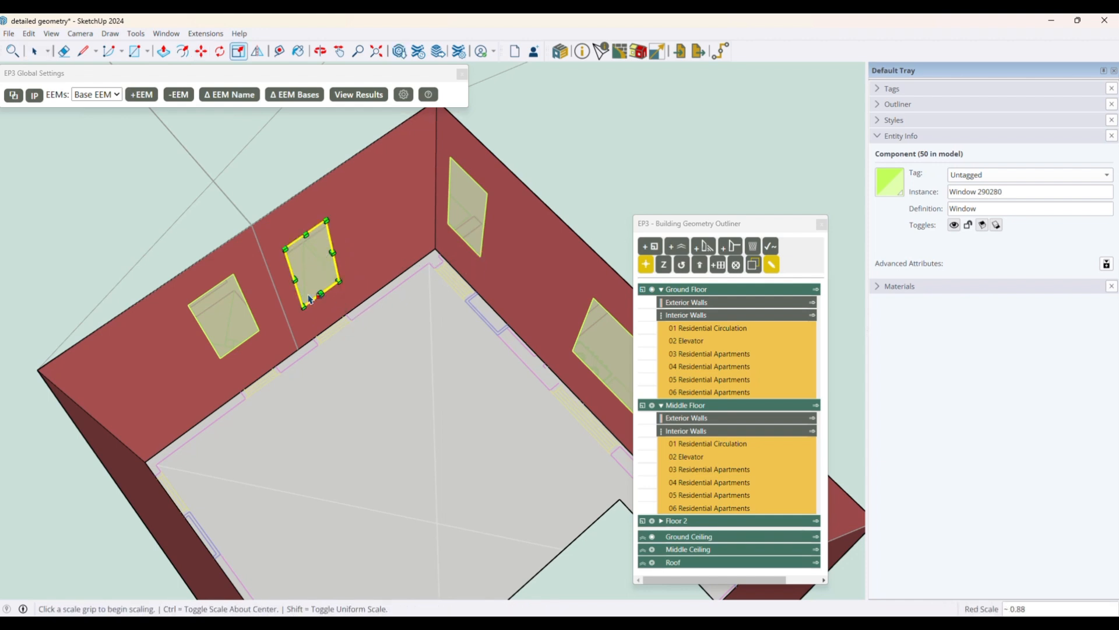
pyautogui.click(309, 299)
pyautogui.click(305, 361)
# - Move the farther side-wall window vertically so that its bottom lines up with the lowered window
pyautogui.press('space')
pyautogui.press('m')
pyautogui.click(255, 333)
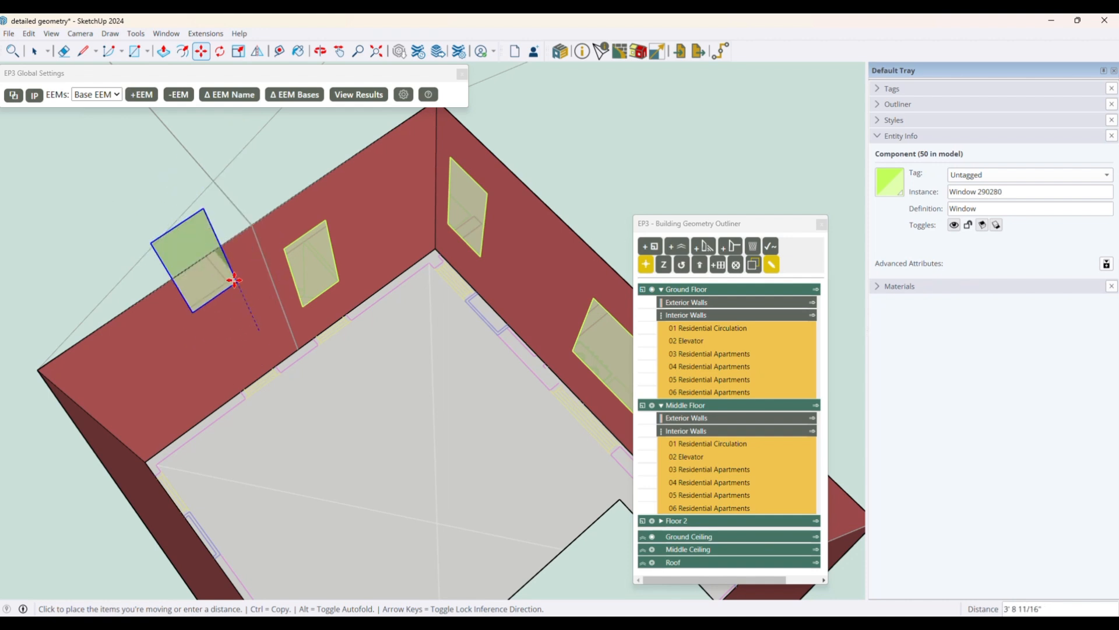
pyautogui.click(298, 313)
pyautogui.press('space')
# - Paste a copy of the window onto the light well's bare long wall, near the corner with the side wall
pyautogui.press('o')
pyautogui.moveTo(484, 376); pyautogui.dragTo(67, 404)
pyautogui.moveTo(408, 352); pyautogui.dragTo(324, 257)
pyautogui.press('space')
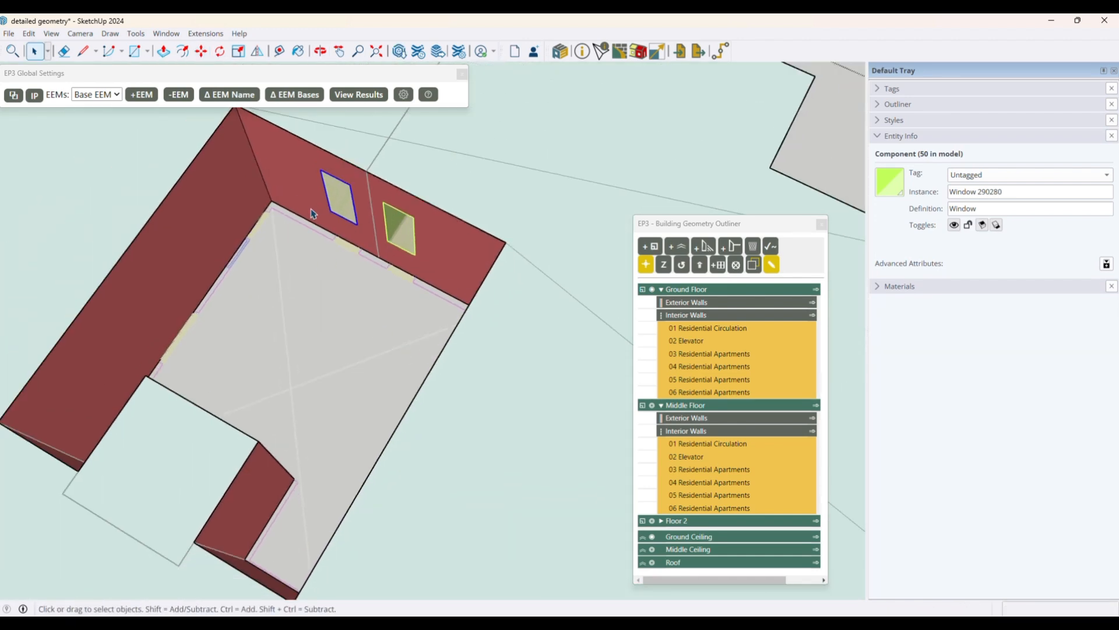
pyautogui.hotkey('ctrl', 'v')
pyautogui.click(231, 216)
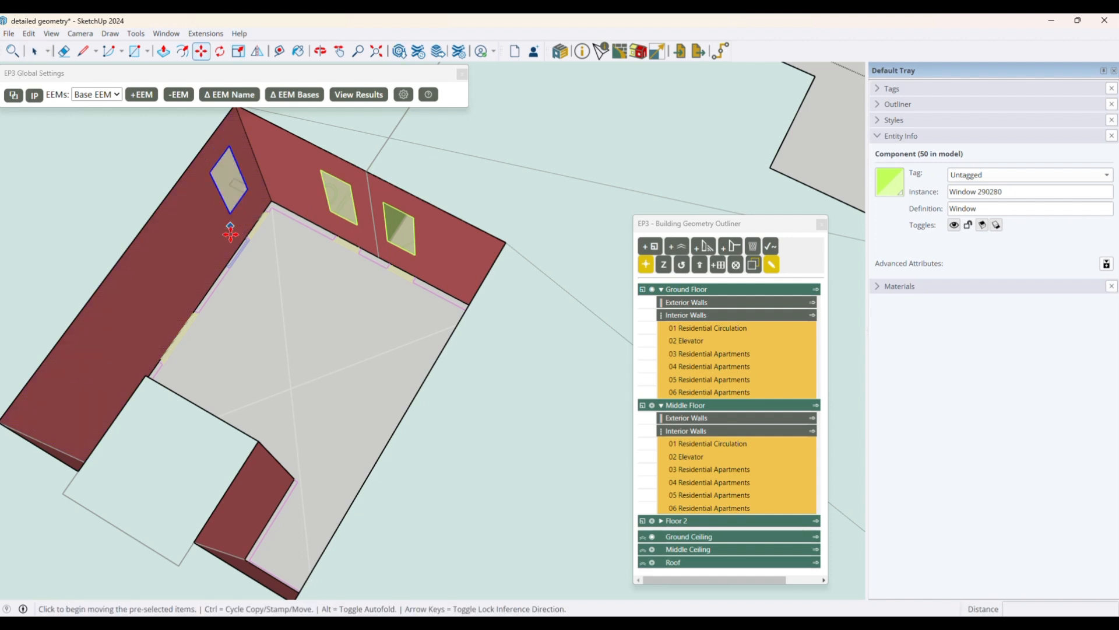
# - Shift the pasted window along its wall to suit the plan opening and align its bottom with the adjacent wall's windows
pyautogui.click(231, 217)
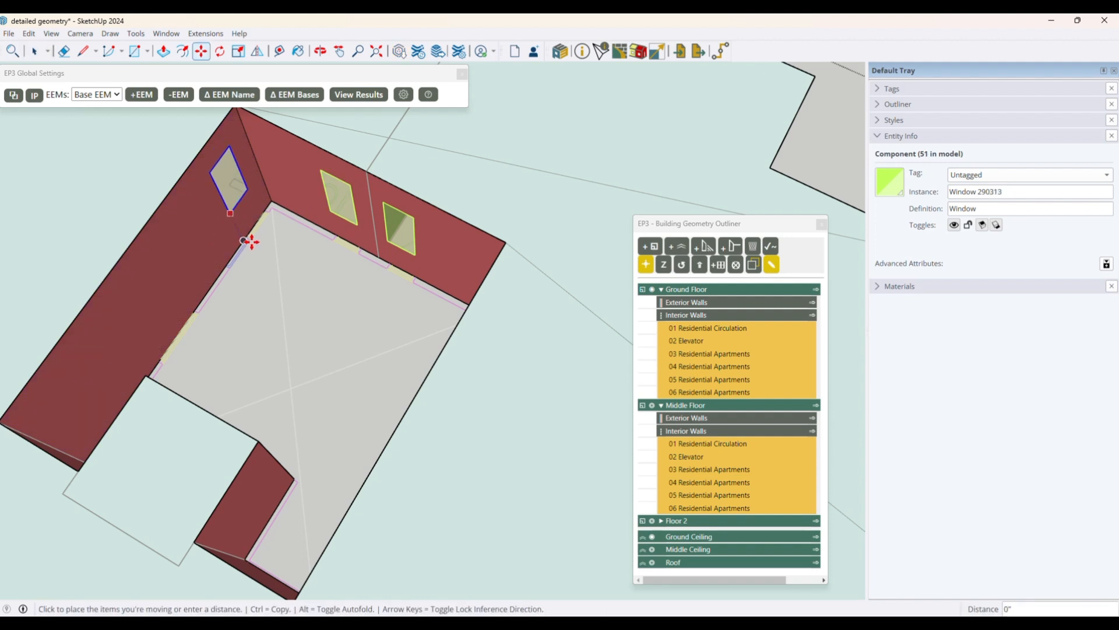
pyautogui.scroll(5, 257, 228)
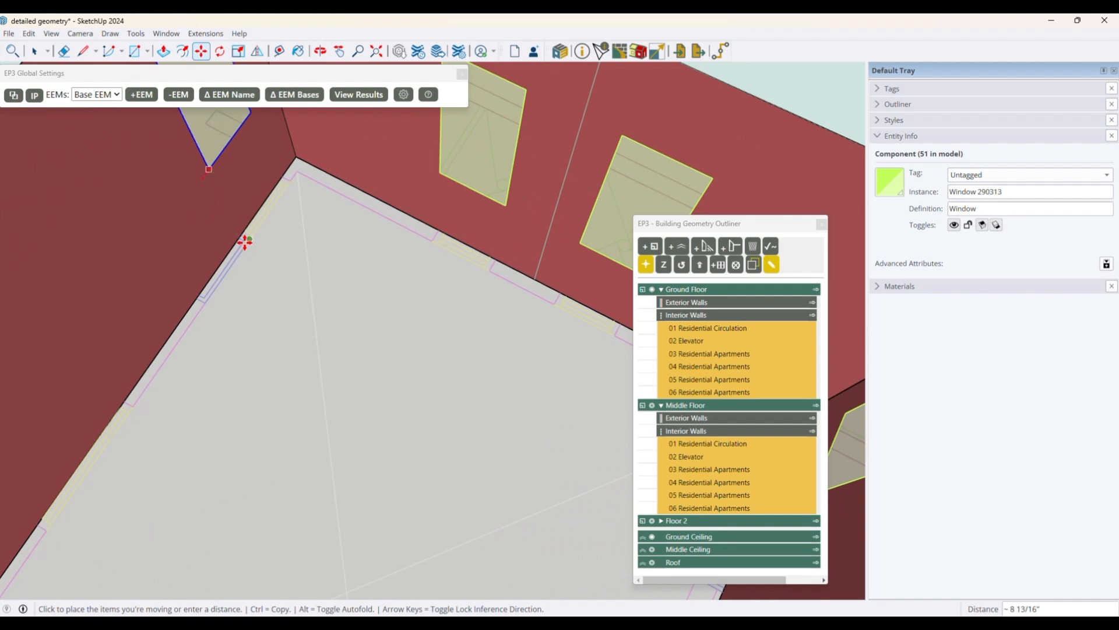
pyautogui.click(249, 241)
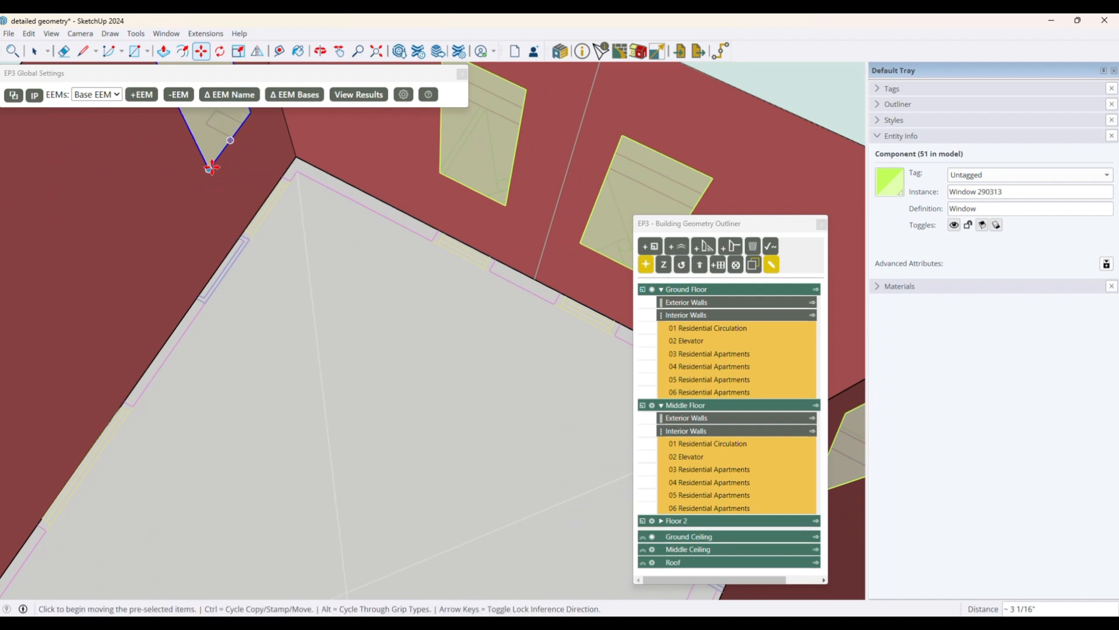
pyautogui.click(210, 162)
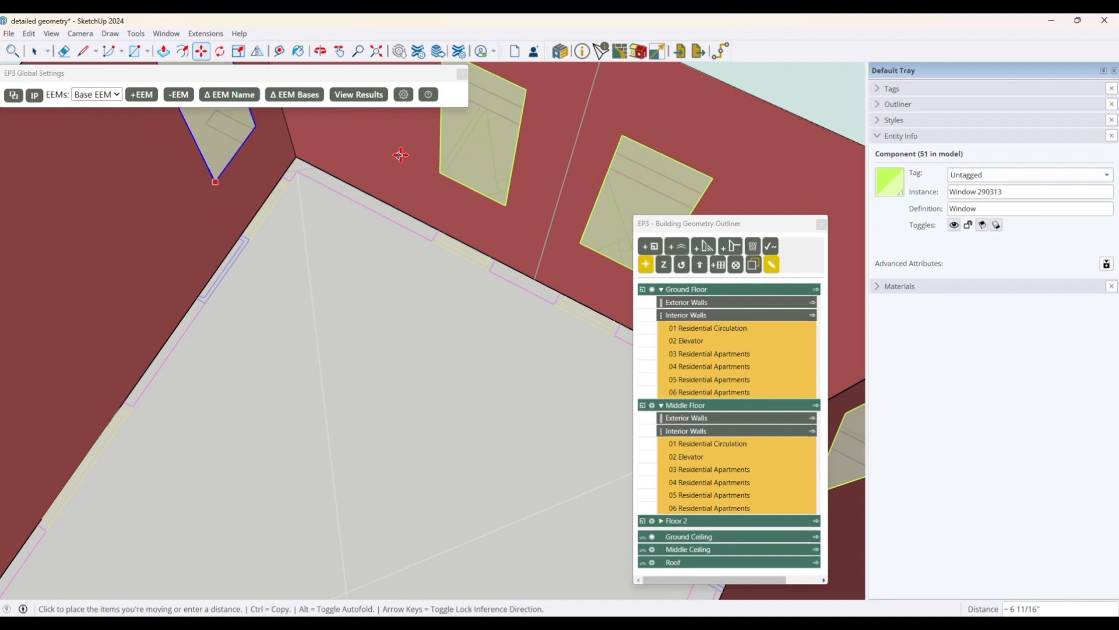
pyautogui.click(443, 175)
pyautogui.press('space')
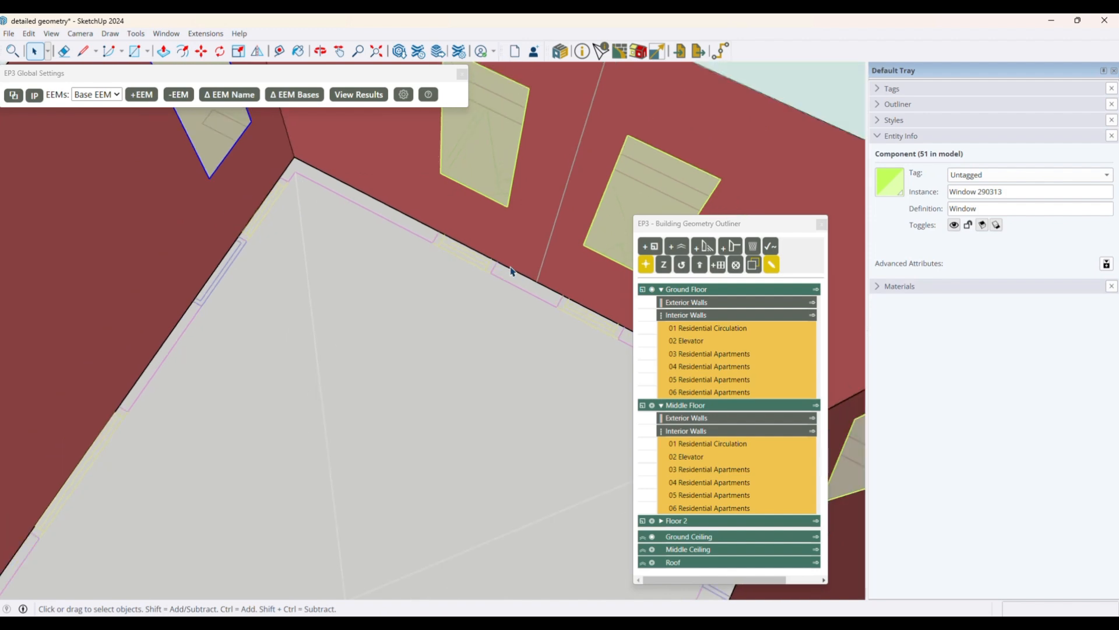
# - Copy the wide window from the opposite long wall and paste it onto this wall, farther from the corner
pyautogui.scroll(-2, 485, 261)
pyautogui.scroll(-2, 318, 300)
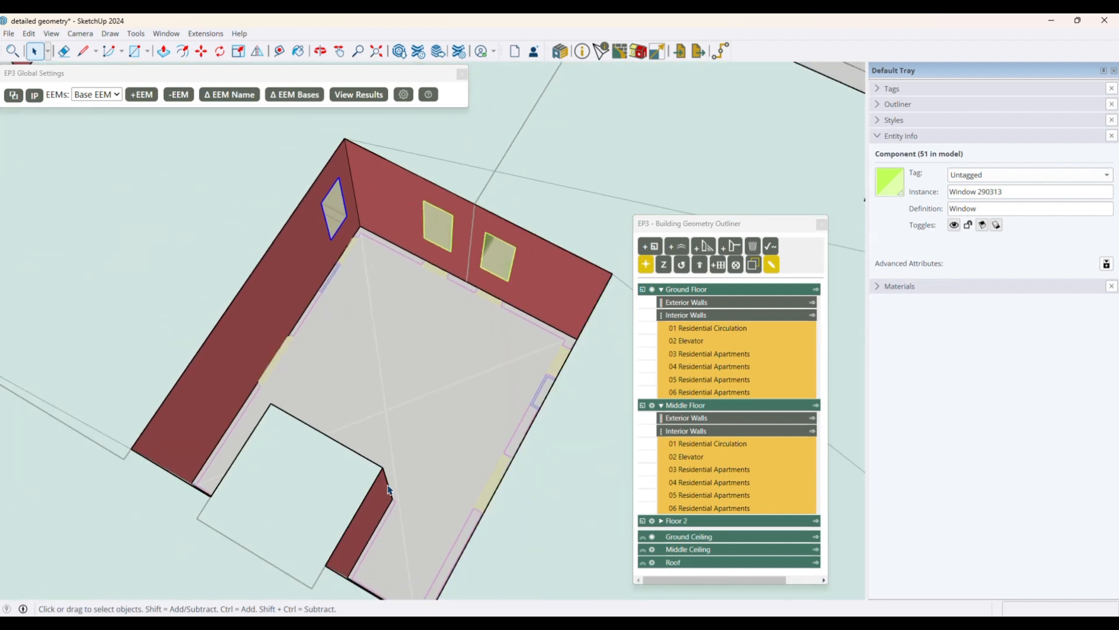
pyautogui.moveTo(440, 478); pyautogui.dragTo(595, 420, button='middle')
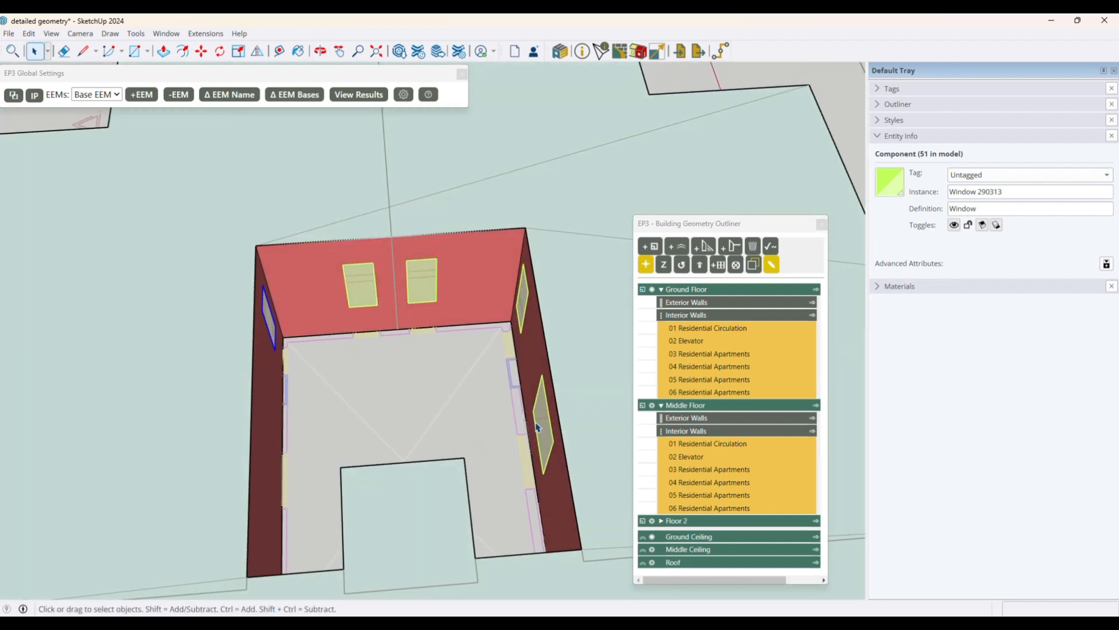
pyautogui.moveTo(495, 424); pyautogui.dragTo(423, 385, button='middle')
pyautogui.scroll(5, 238, 297)
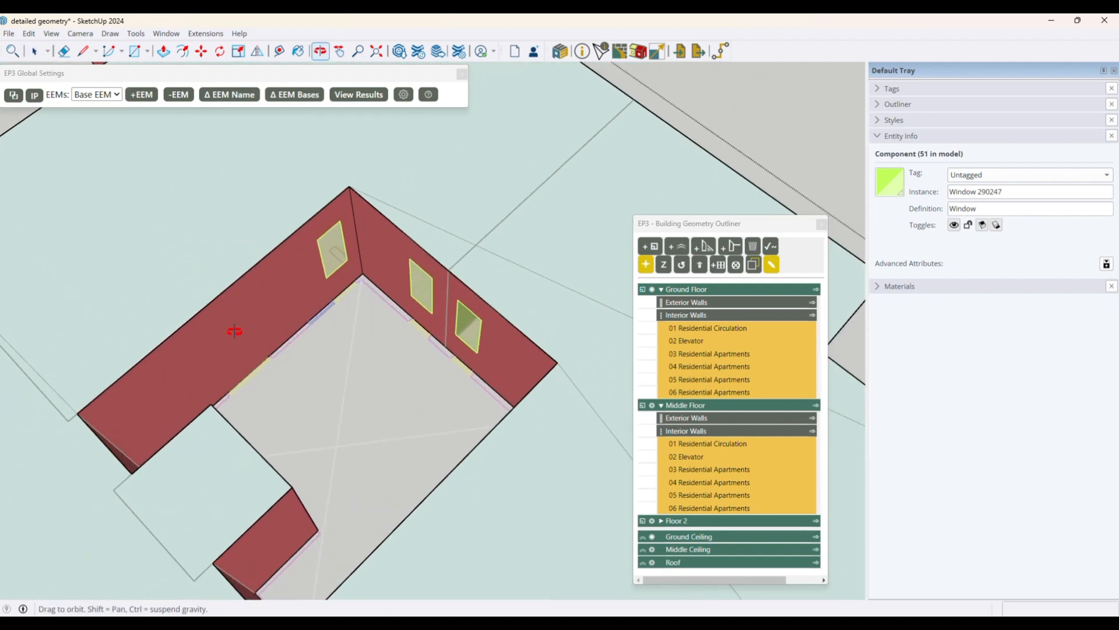
pyautogui.press('space')
pyautogui.hotkey('ctrl', 'v')
pyautogui.click(208, 374)
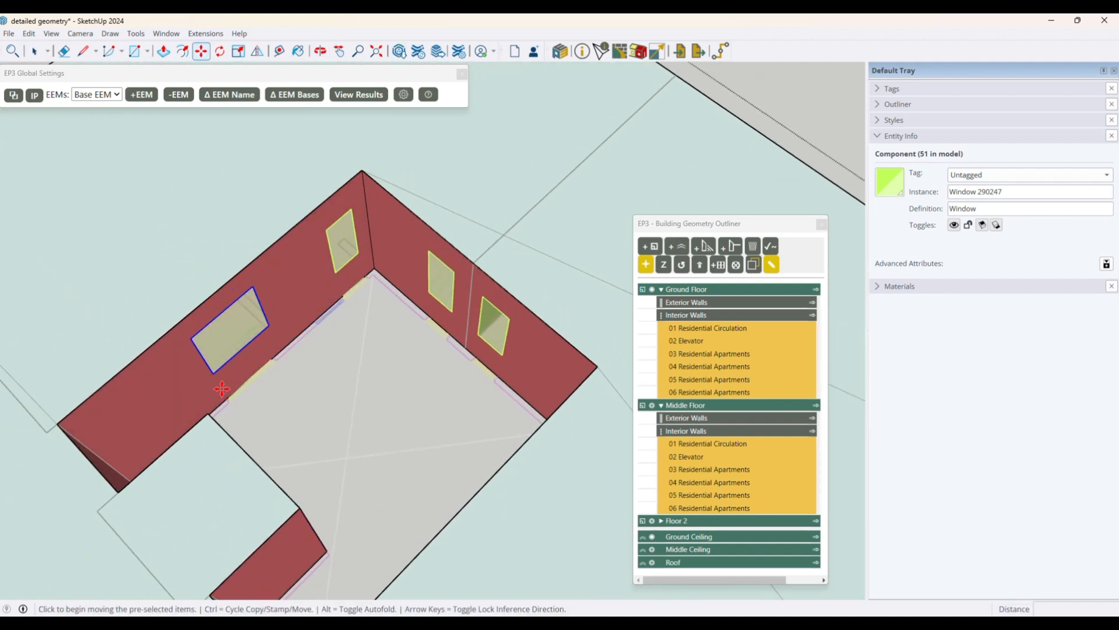
# - Lower the pasted wide window so that its bottom aligns with the corner window on the same wall
pyautogui.scroll(2, 200, 355)
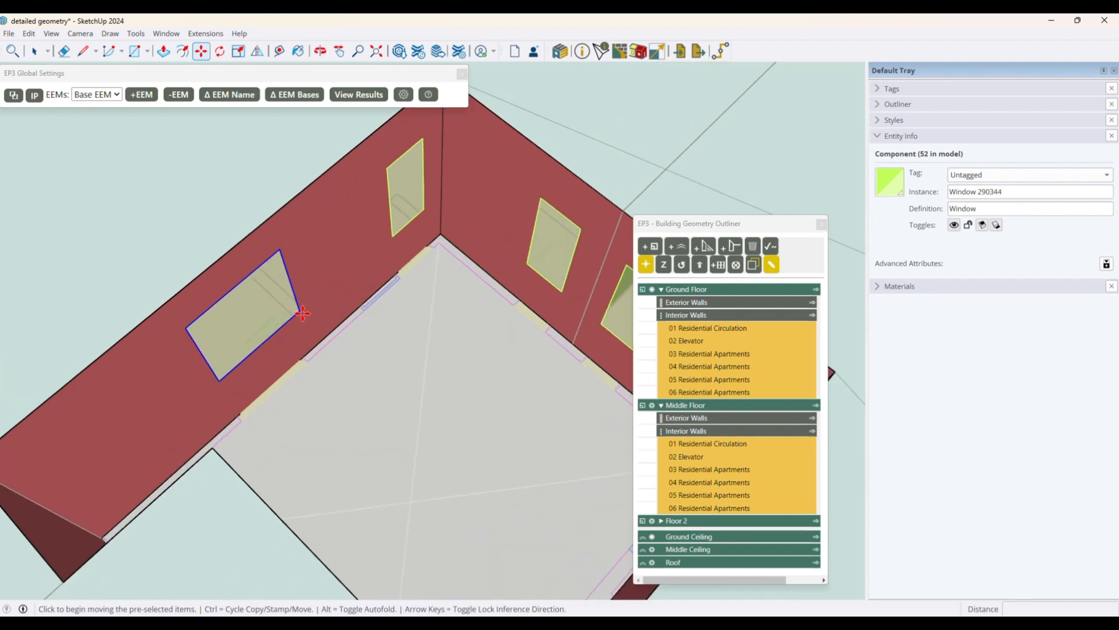
pyautogui.click(300, 313)
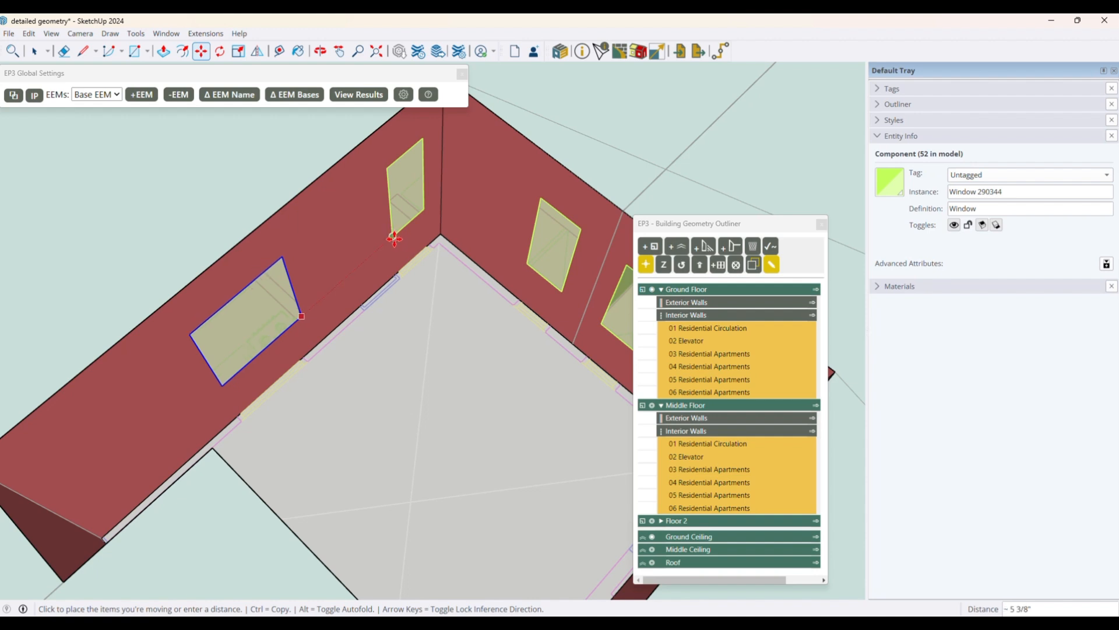
pyautogui.click(301, 316)
# - Scale the wide window's width to about 0.87 from one end and 1.04 from the other to match the plan opening
pyautogui.press('s')
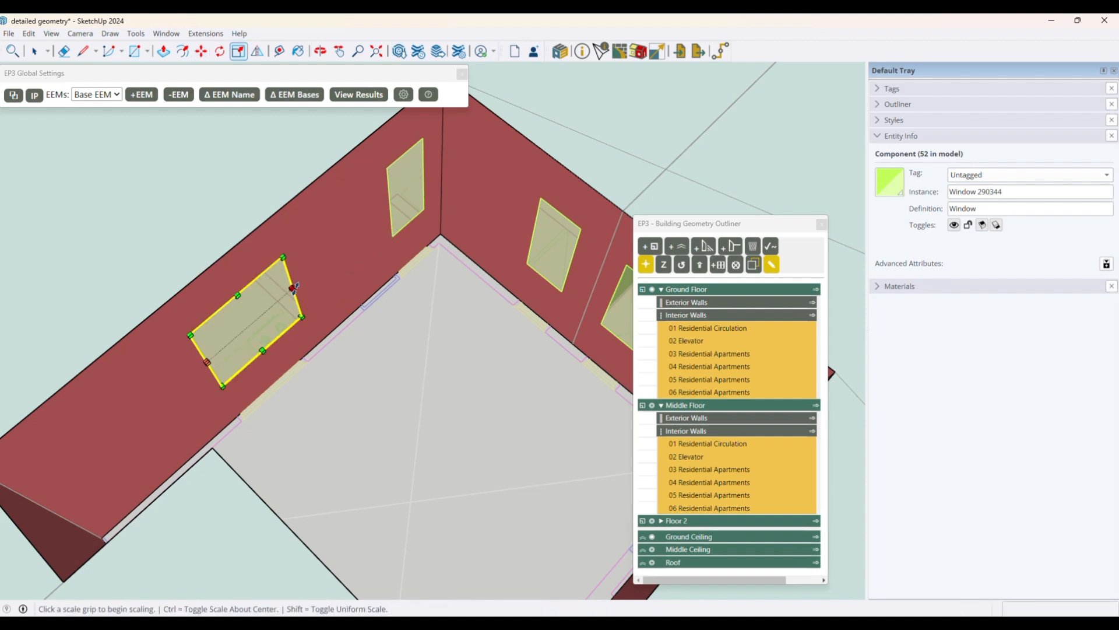
pyautogui.click(293, 288)
pyautogui.click(309, 362)
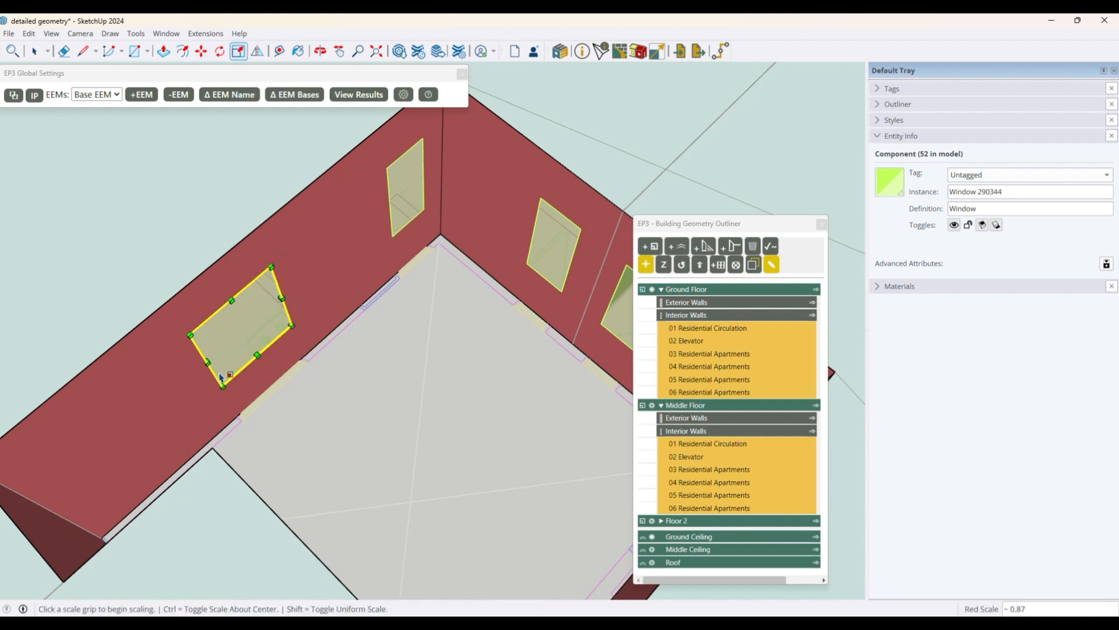
pyautogui.click(208, 363)
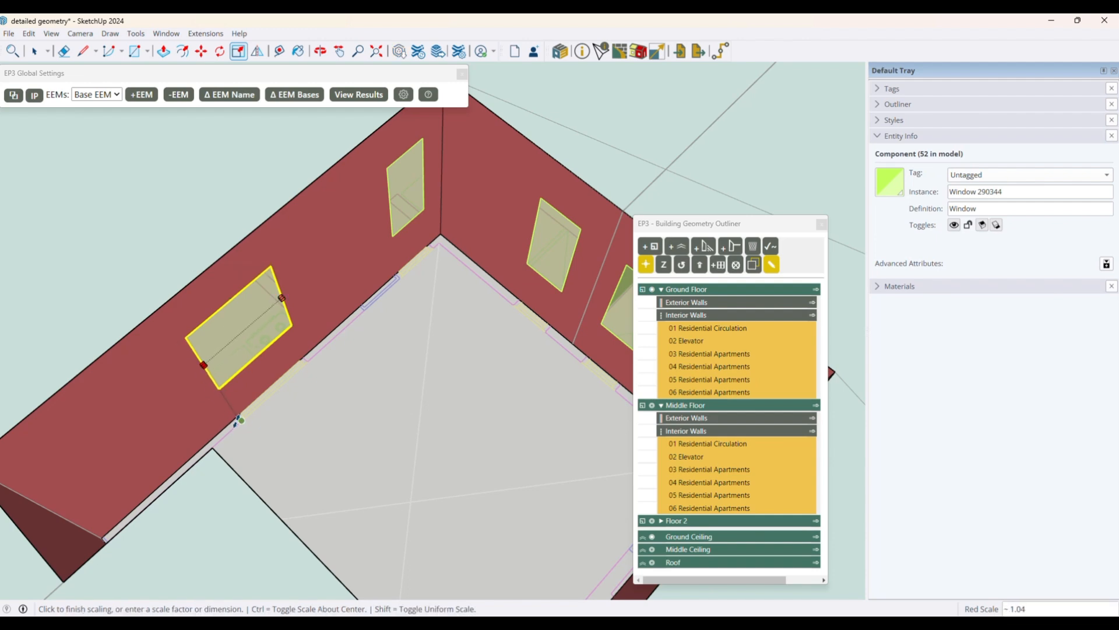
pyautogui.click(241, 420)
pyautogui.press('space')
# - Paste a copy of the wide window onto a wall of the rectangular light well, above the opening on the floor plan
pyautogui.scroll(-5, 393, 227)
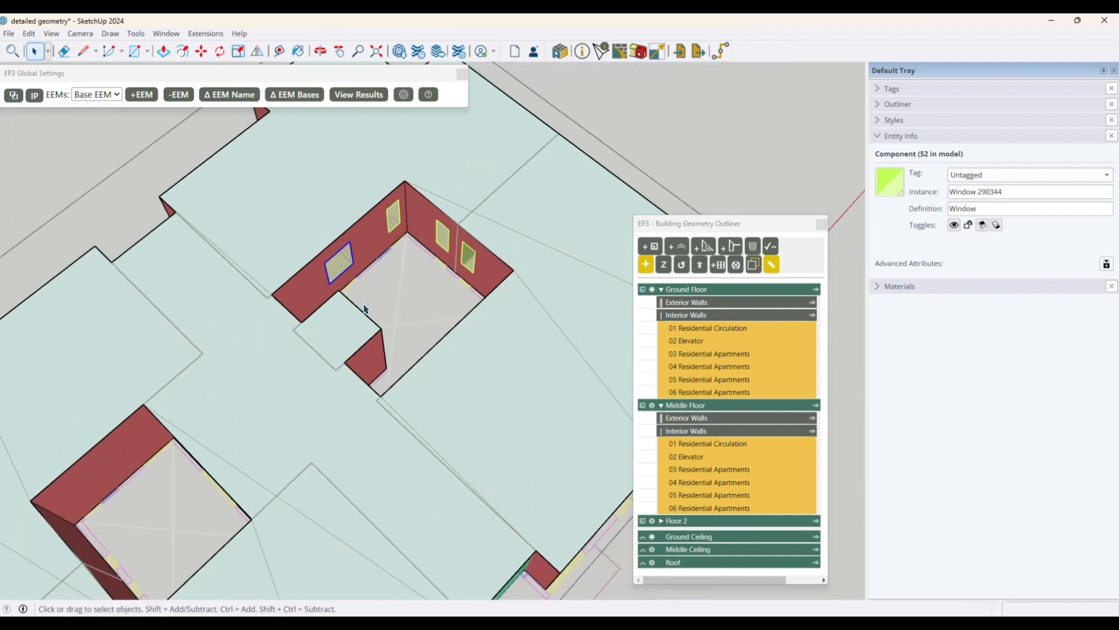
pyautogui.moveTo(273, 333); pyautogui.dragTo(36, 326, button='middle')
pyautogui.scroll(5, 432, 375)
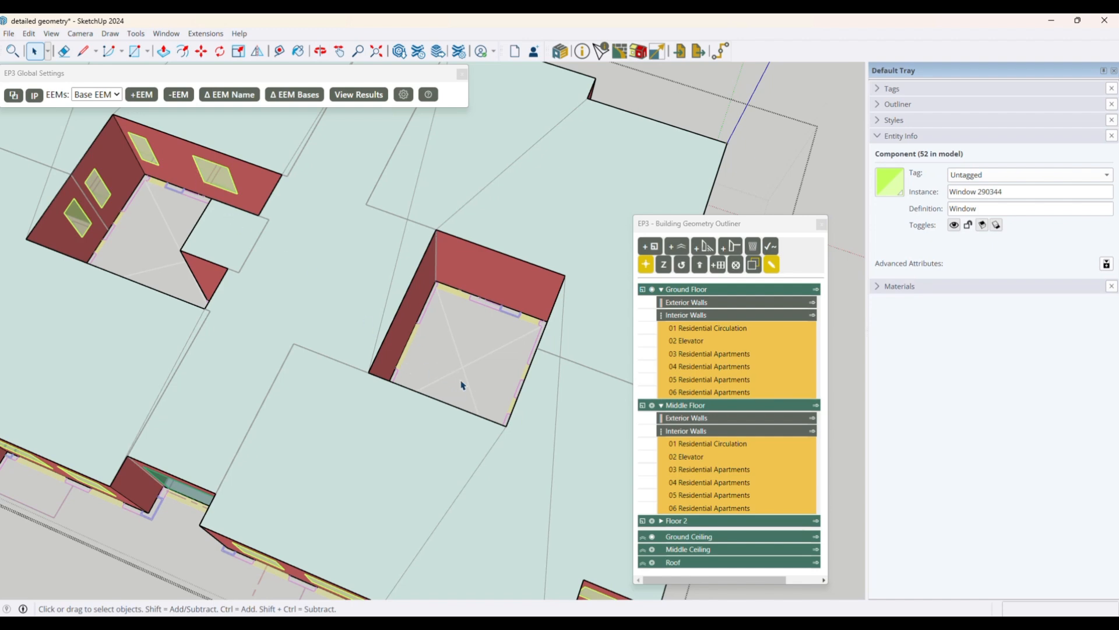
pyautogui.moveTo(463, 385); pyautogui.dragTo(306, 269, button='middle')
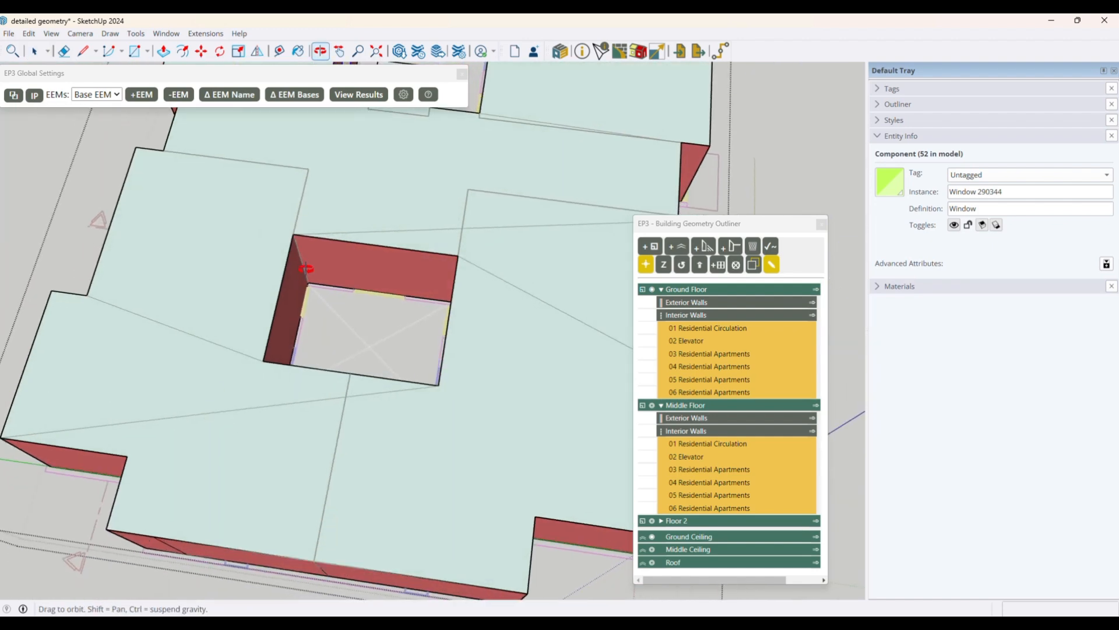
pyautogui.scroll(3, 350, 274)
pyautogui.hotkey('ctrl', 'v')
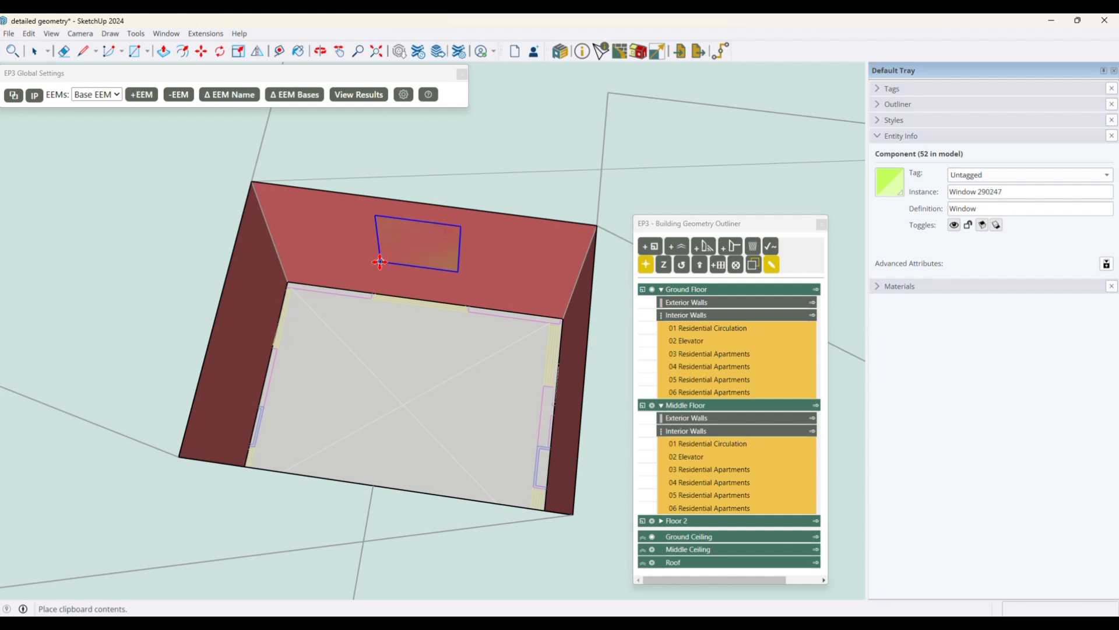
pyautogui.click(382, 304)
# - Increase the pasted window's height by scaling its top edge by 1.30 and its bottom edge by about 1.35
pyautogui.press('s')
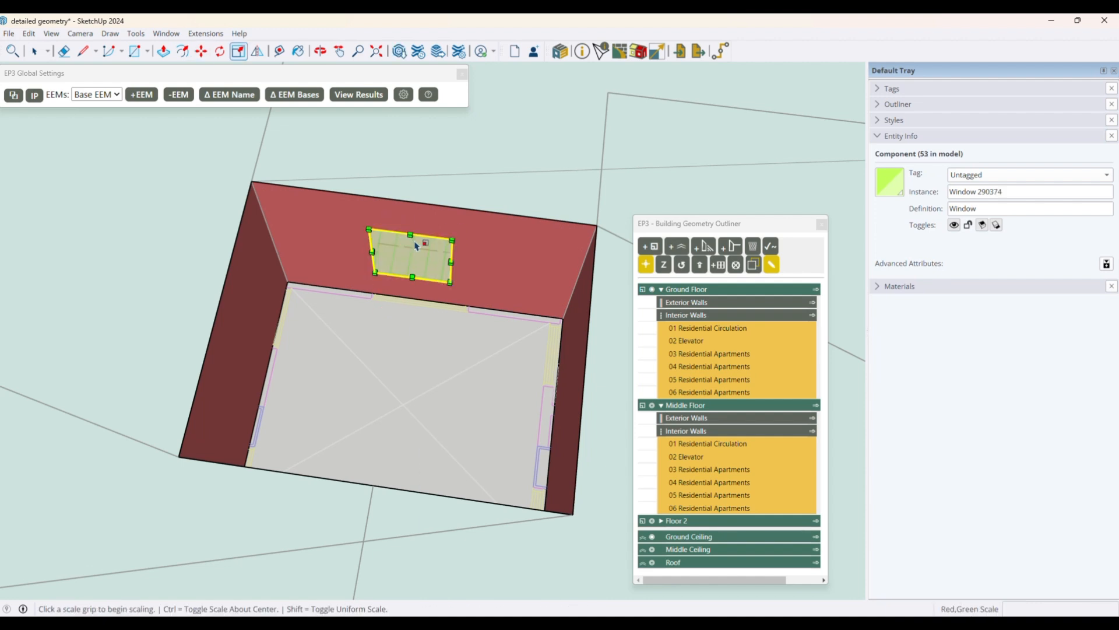
pyautogui.click(412, 234)
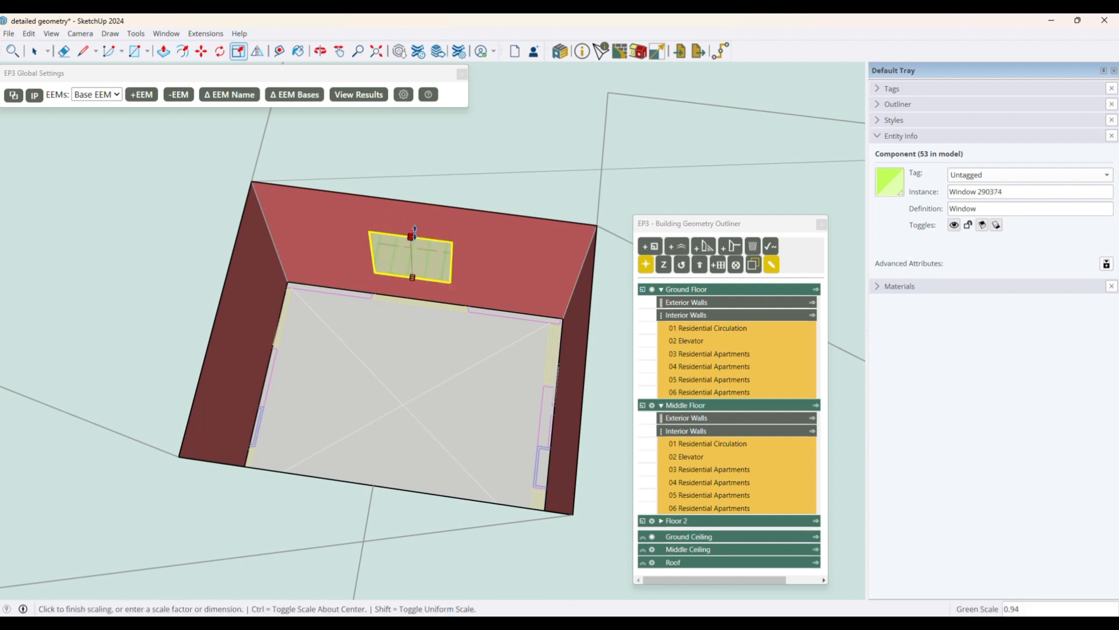
pyautogui.click(411, 225)
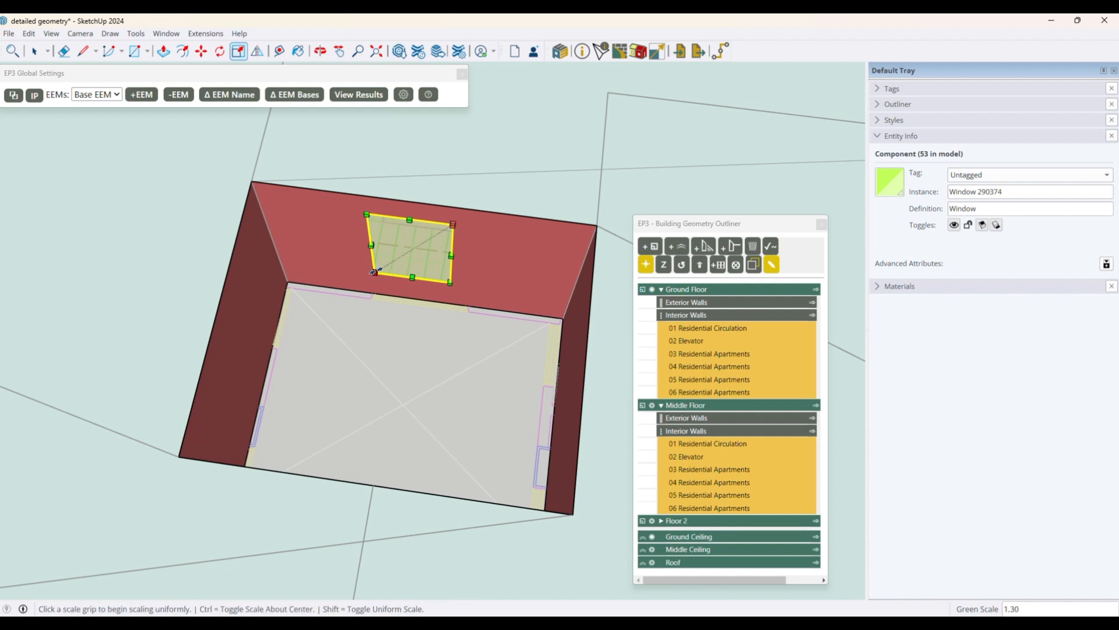
pyautogui.click(412, 278)
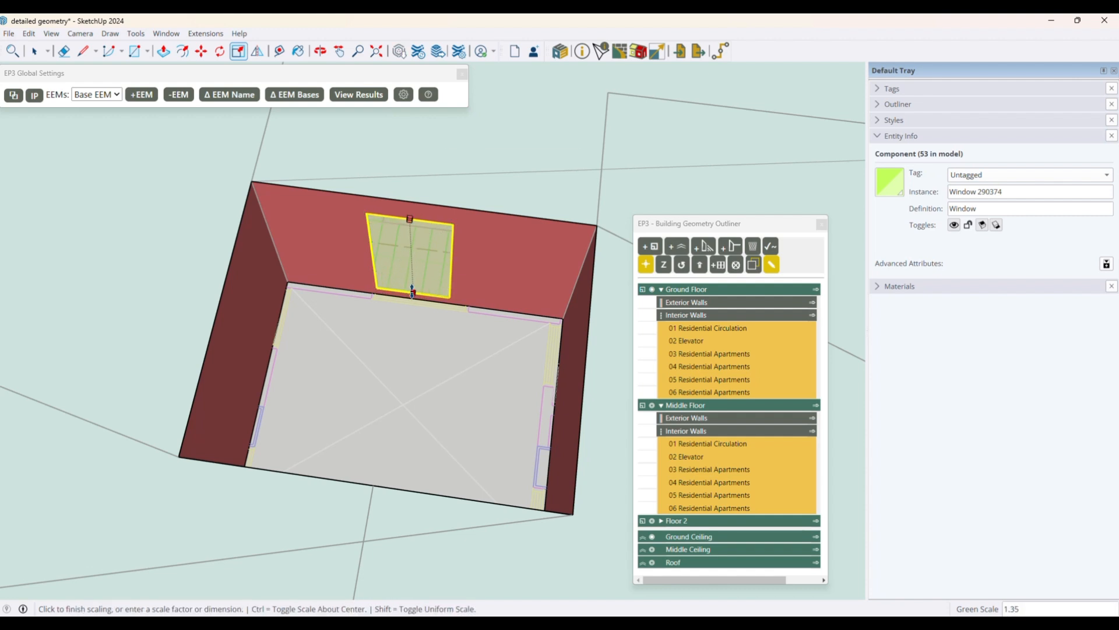
pyautogui.click(413, 291)
# - Widen the window in both directions to match the plan opening, scaling the second side by about 1.06
pyautogui.click(450, 263)
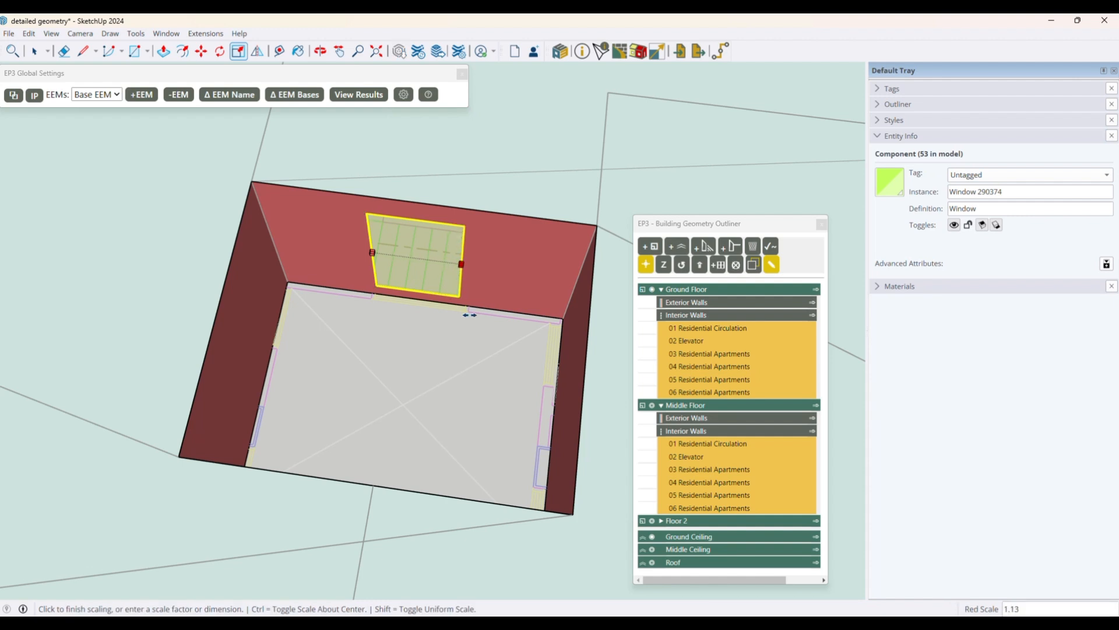
pyautogui.click(470, 314)
pyautogui.click(372, 252)
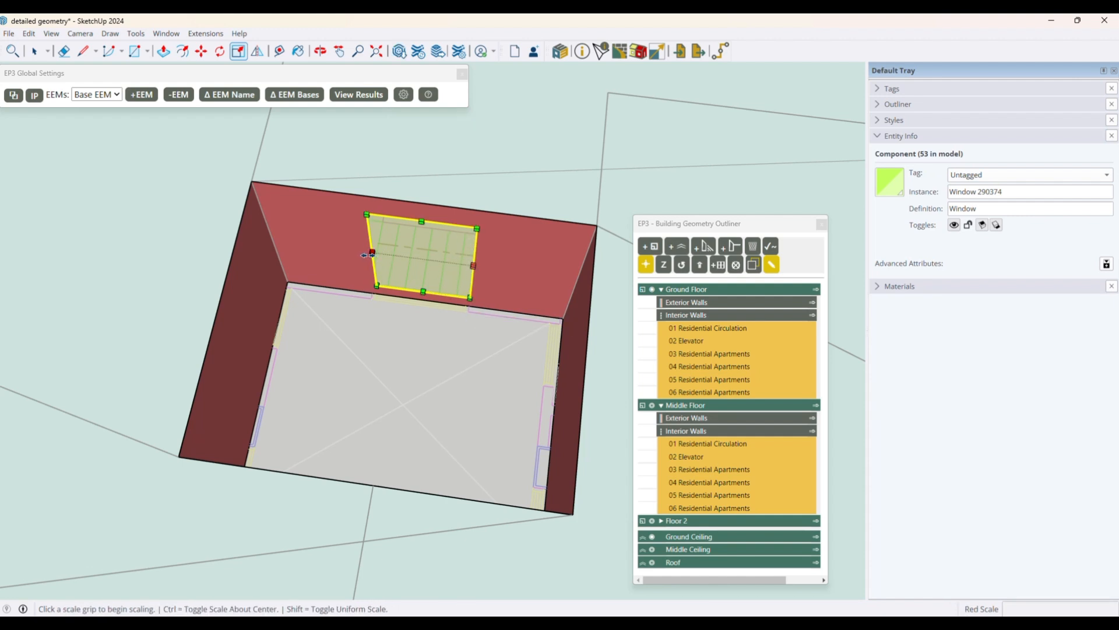
pyautogui.click(367, 299)
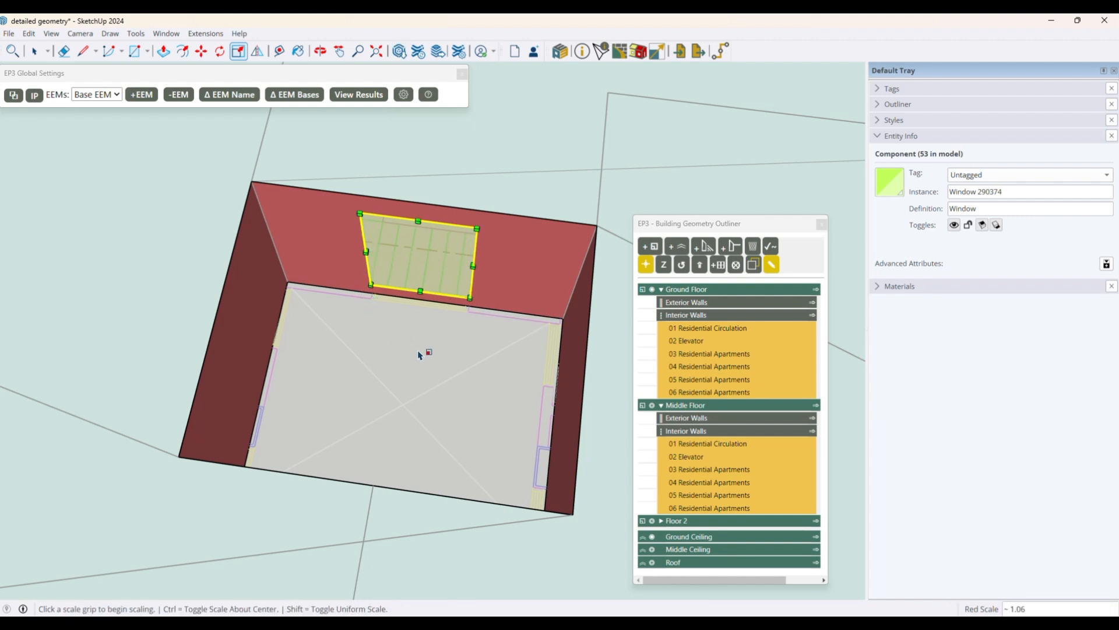
# - Paste a copy of the small window onto the adjacent wall of the rectangular light well, near the shared corner
pyautogui.press('space')
pyautogui.press('m')
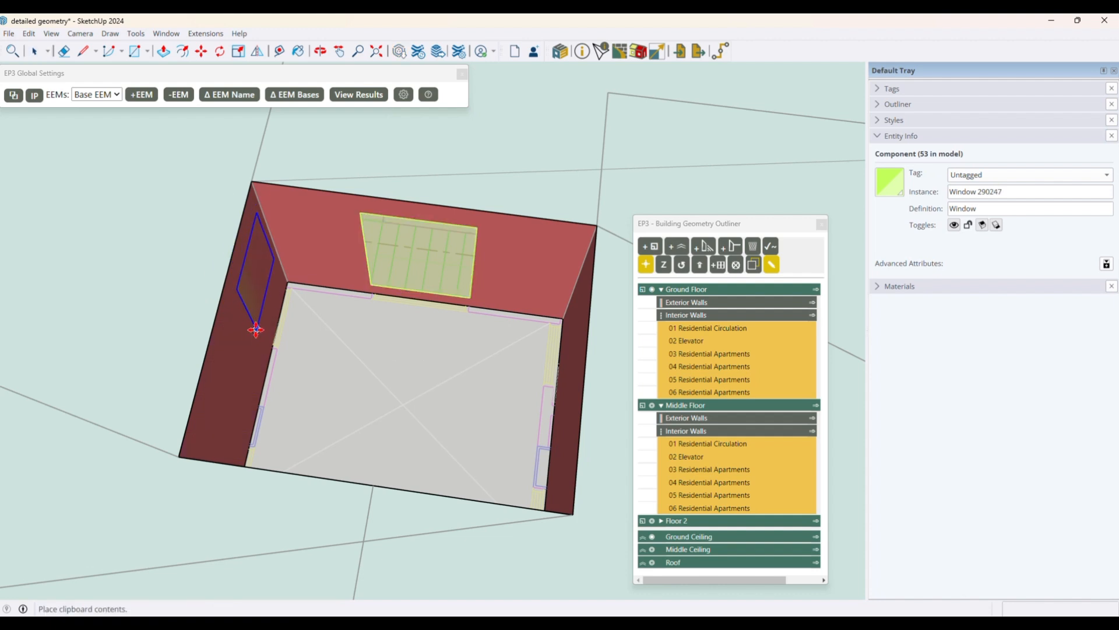
pyautogui.scroll(3, 263, 252)
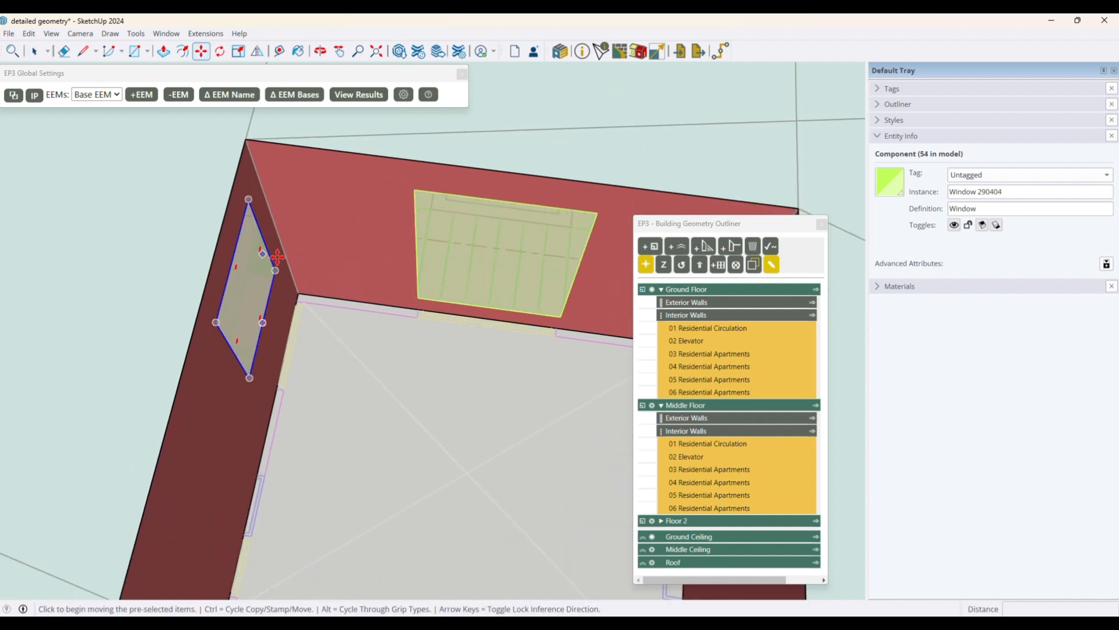
# - Scale the pasted window's corner side by about 1.17 and shorten its opposite side to match the plan opening
pyautogui.press('s')
pyautogui.click(261, 236)
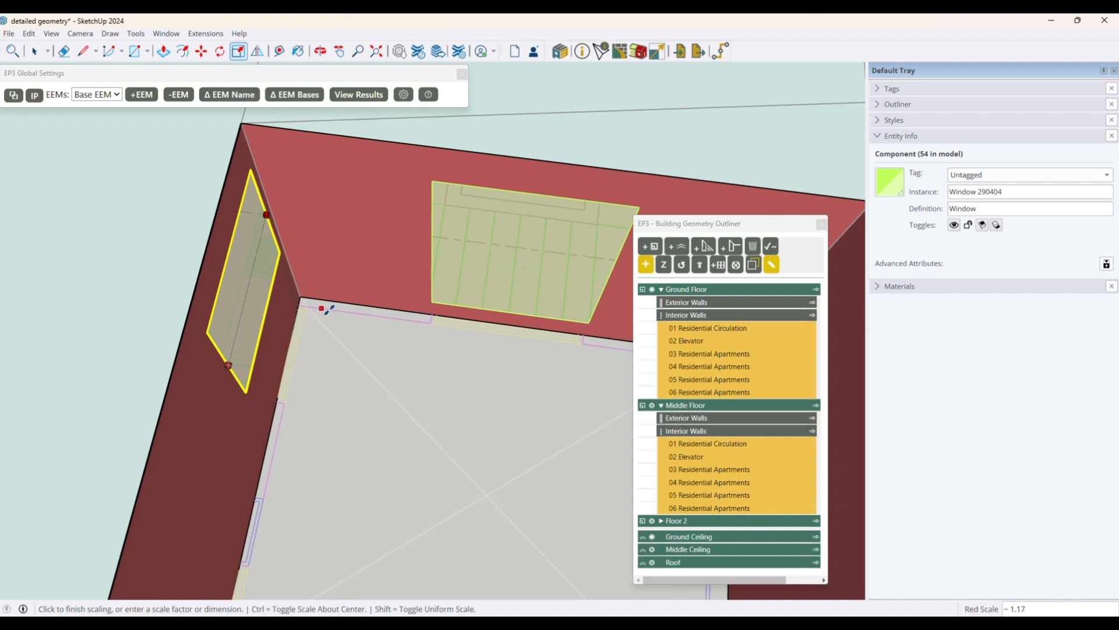
pyautogui.click(332, 308)
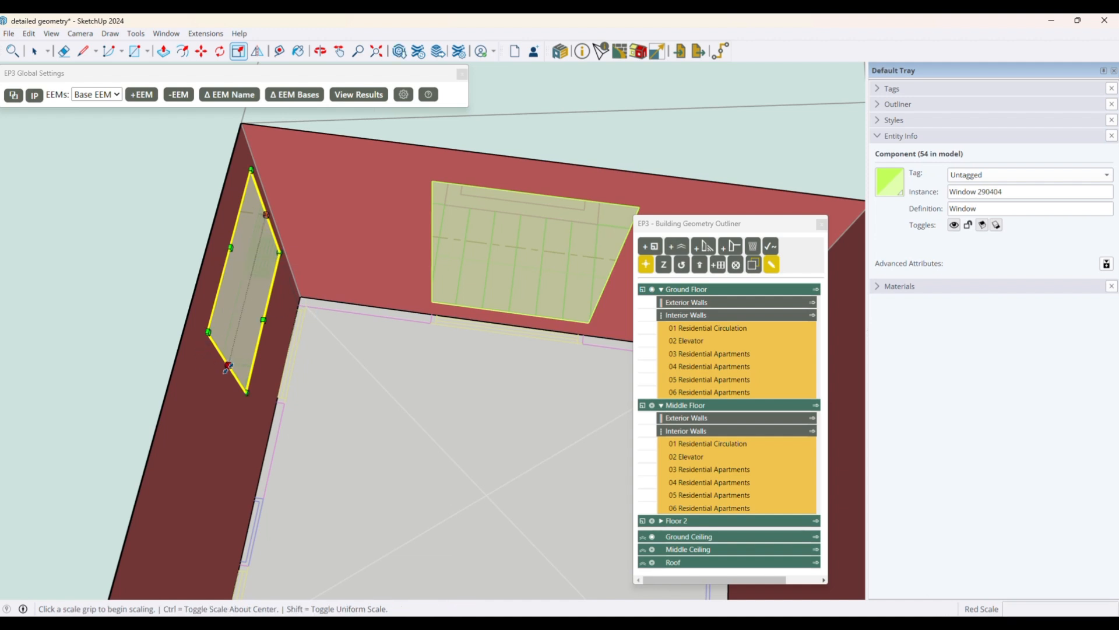
pyautogui.click(227, 365)
pyautogui.click(284, 404)
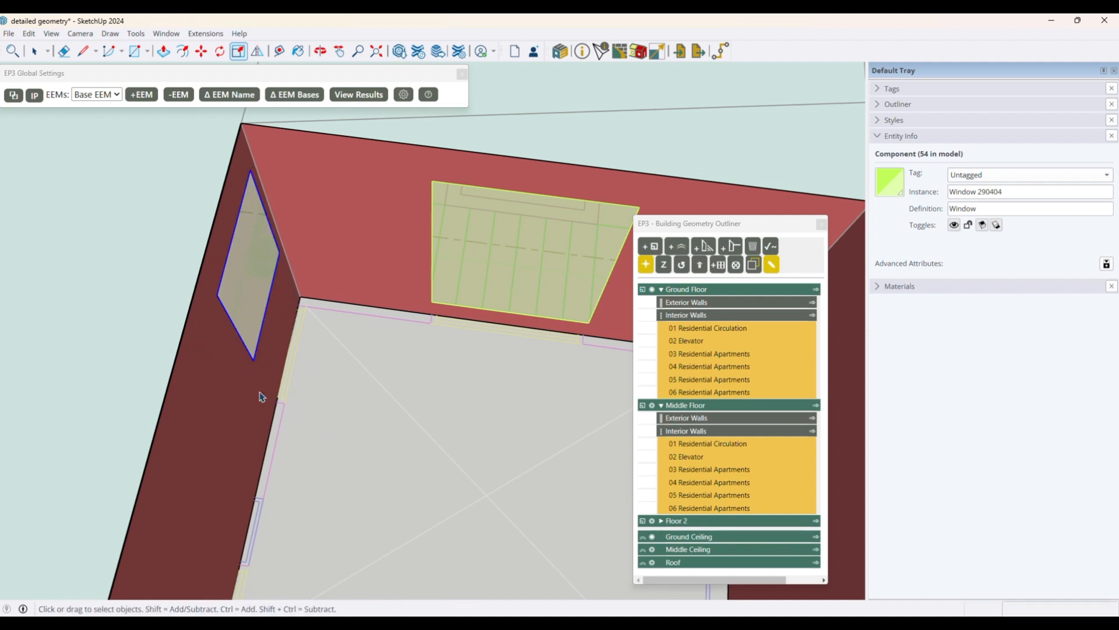
pyautogui.press('space')
# - Paste a copy of that window onto the opposite wall of the light well and move it to align with the plan opening
pyautogui.scroll(-3, 221, 365)
pyautogui.moveTo(337, 427); pyautogui.dragTo(387, 371, button='middle')
pyautogui.moveTo(473, 388); pyautogui.dragTo(387, 373, button='middle')
pyautogui.hotkey('ctrl', 'v')
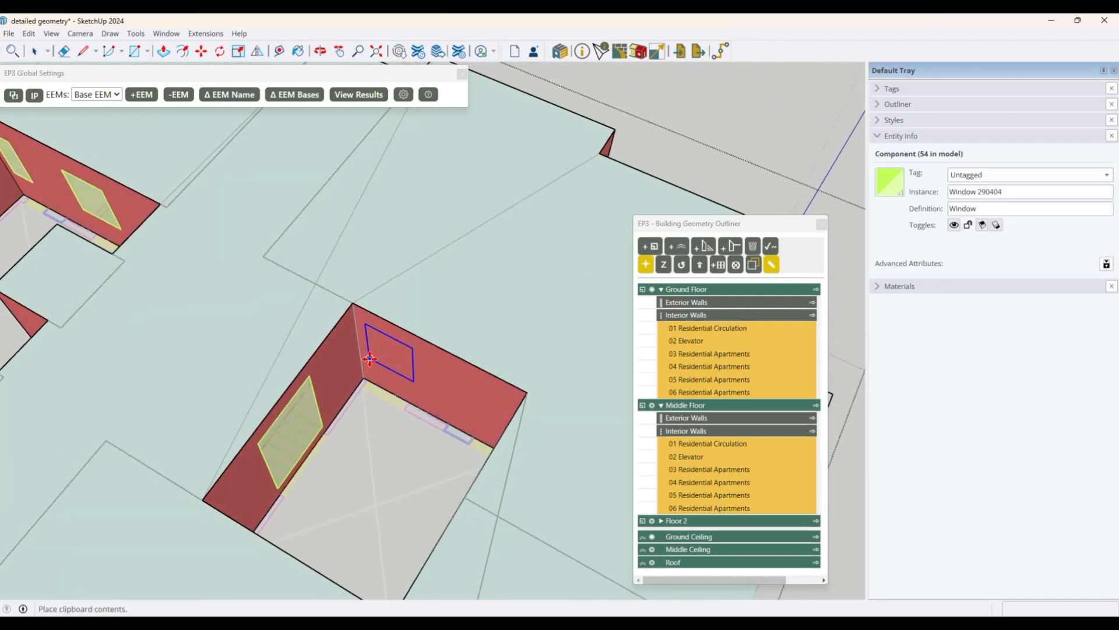
pyautogui.click(370, 359)
pyautogui.scroll(5, 370, 358)
pyautogui.click(372, 358)
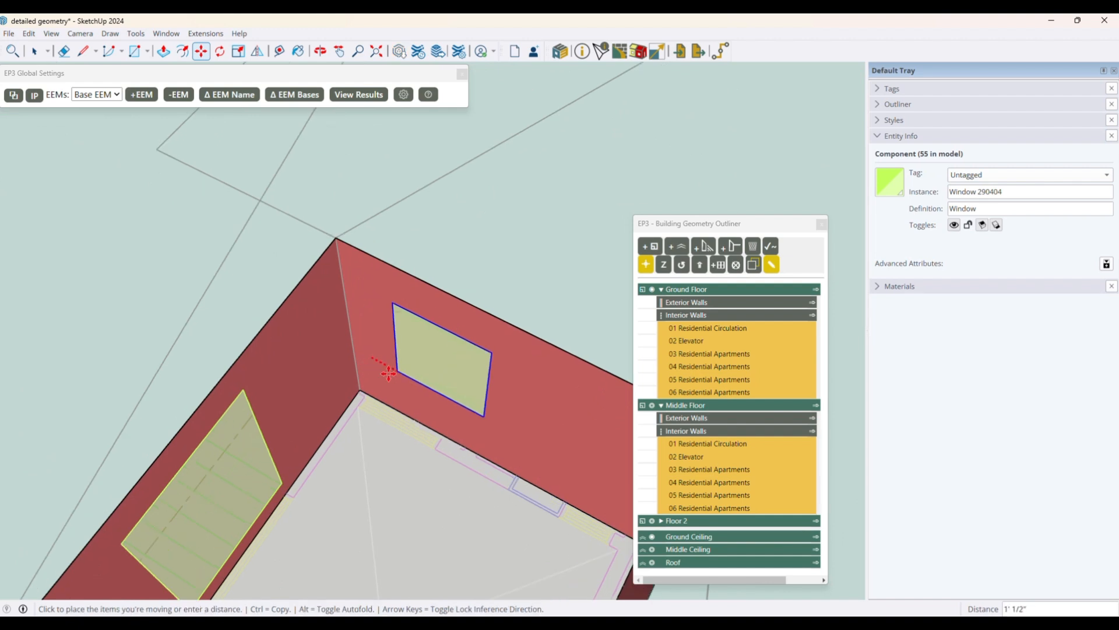
pyautogui.click(339, 440)
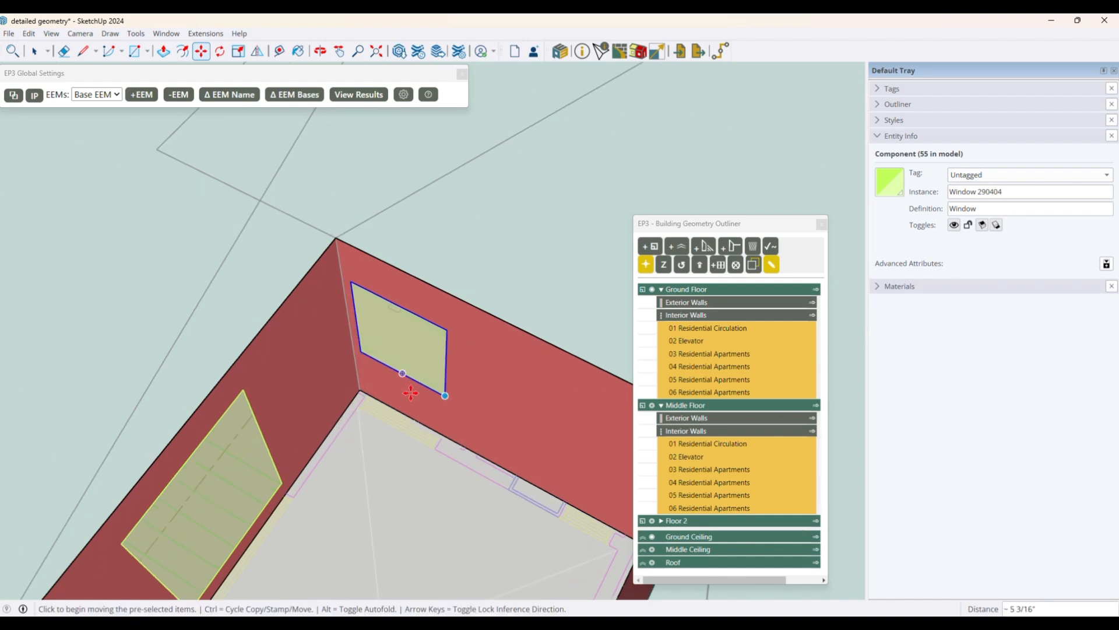
# - Copy the small window from the neighbouring light well and paste it at the far end of the same wall
pyautogui.scroll(-3, 411, 394)
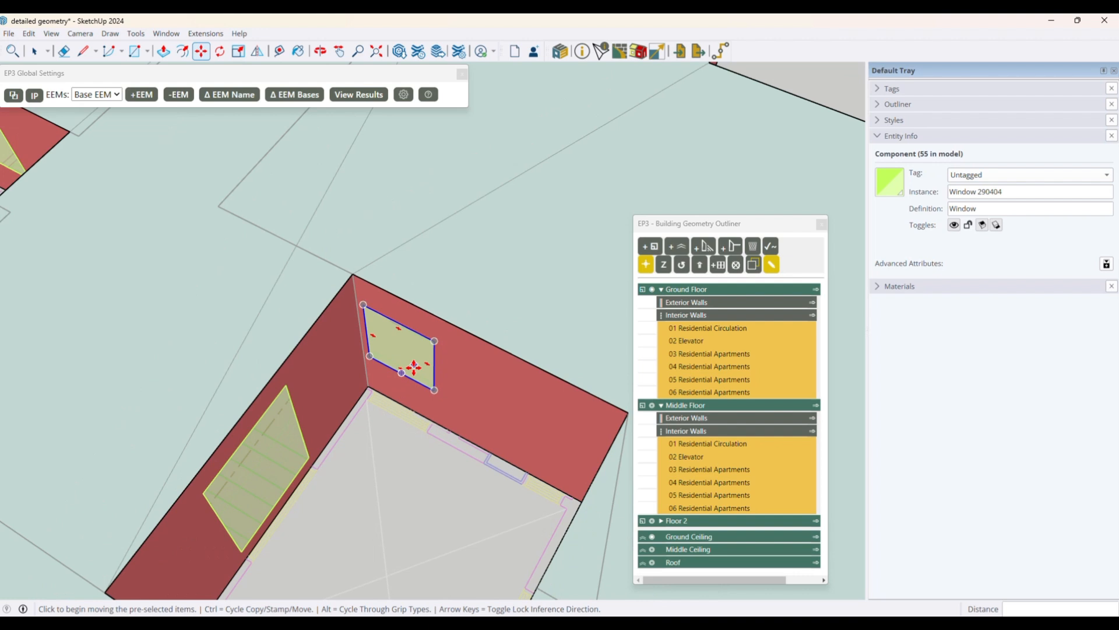
pyautogui.scroll(-2, 414, 368)
pyautogui.scroll(-2, 414, 368)
pyautogui.press('space')
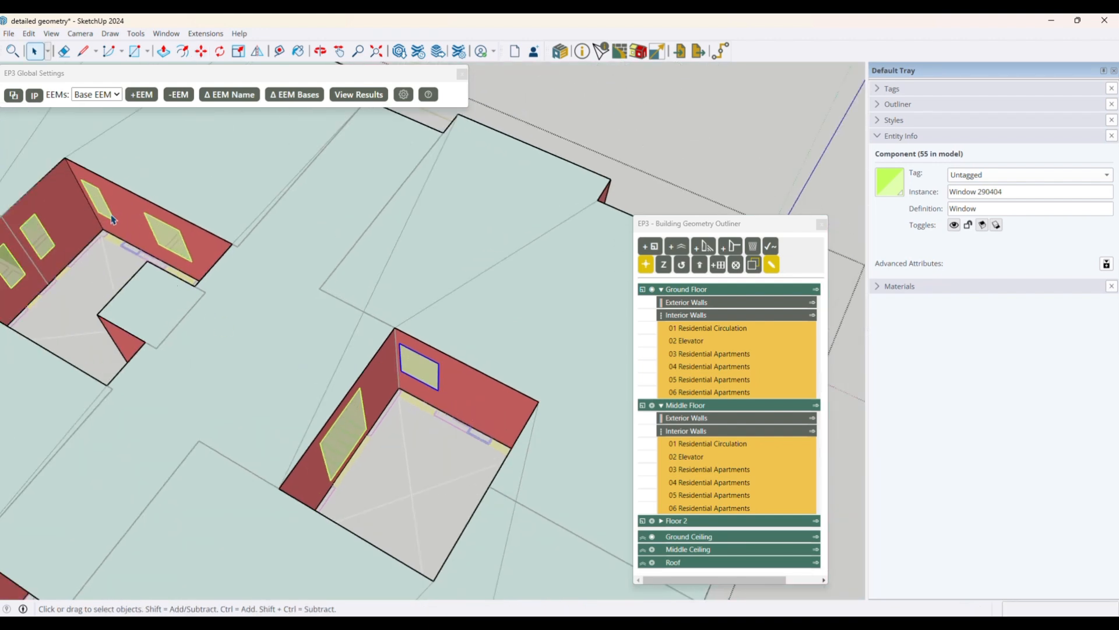
pyautogui.click(112, 219)
pyautogui.hotkey('ctrl', 'v')
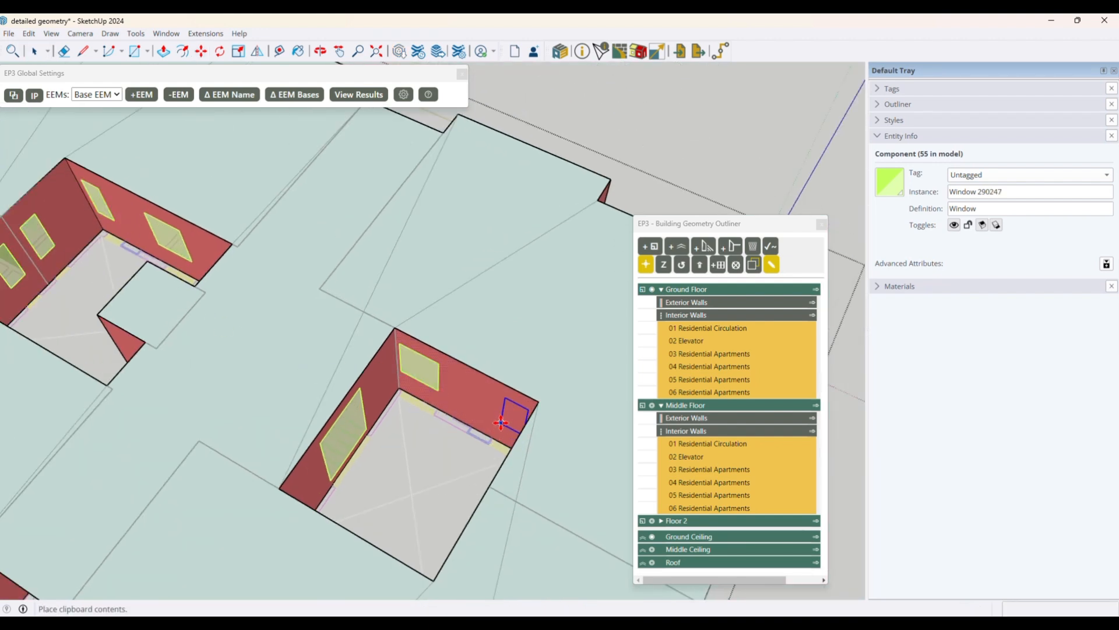
pyautogui.click(501, 422)
# - Move the pasted small window vertically to level its lower edge with the windows in the neighbouring light well
pyautogui.press('m')
pyautogui.click(501, 421)
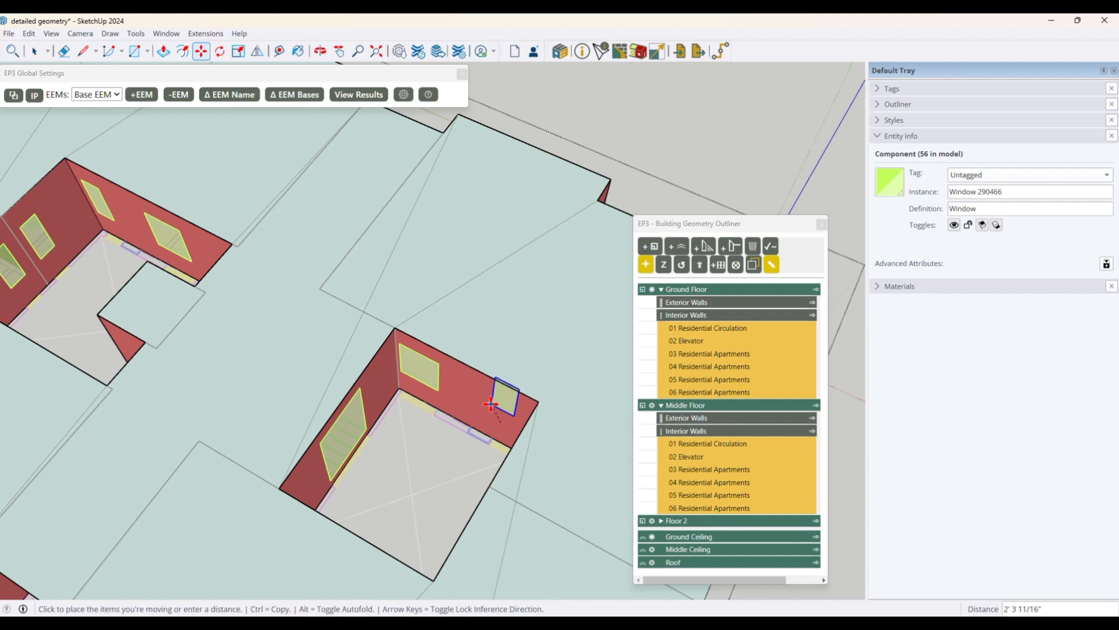
pyautogui.press('Up')
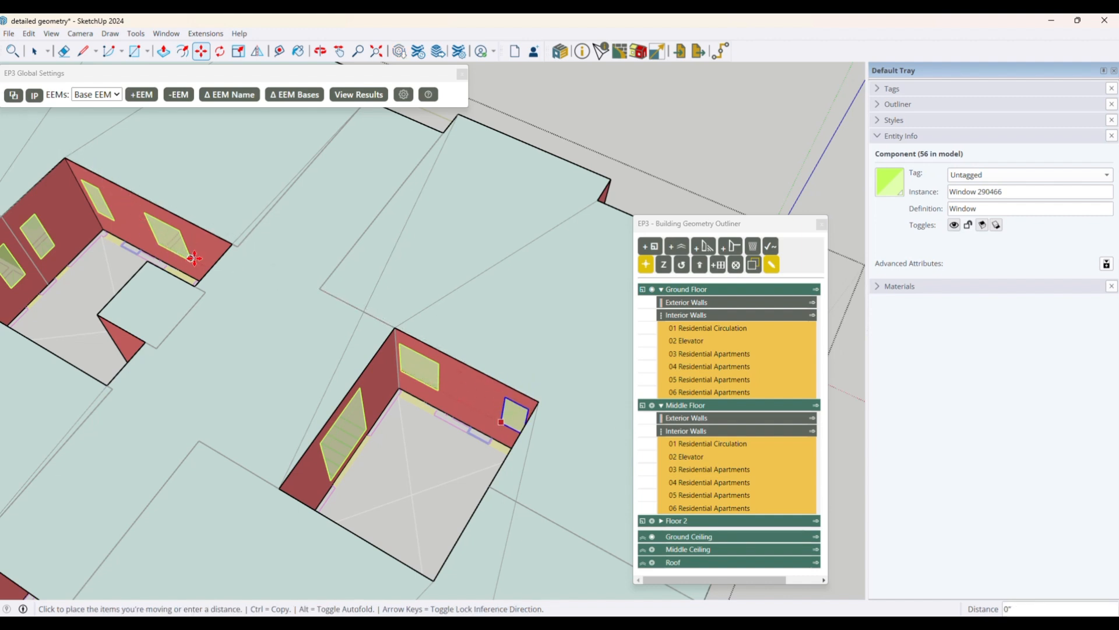
pyautogui.scroll(4, 186, 252)
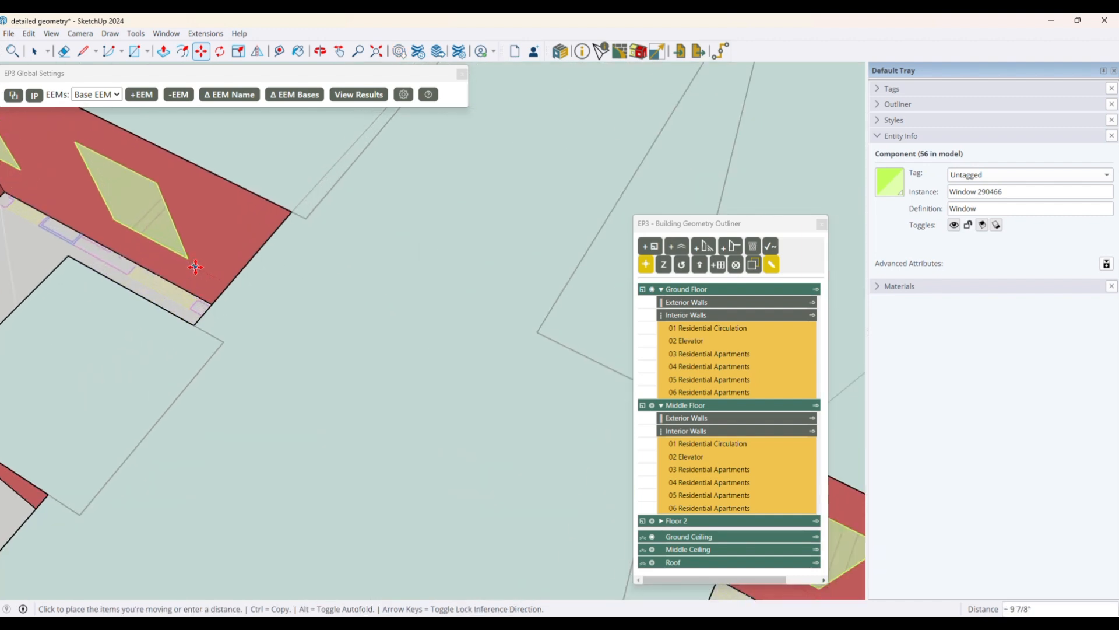
pyautogui.click(190, 260)
# - Move the small window horizontally along the wall to line up with its plan opening
pyautogui.scroll(-5, 95, 245)
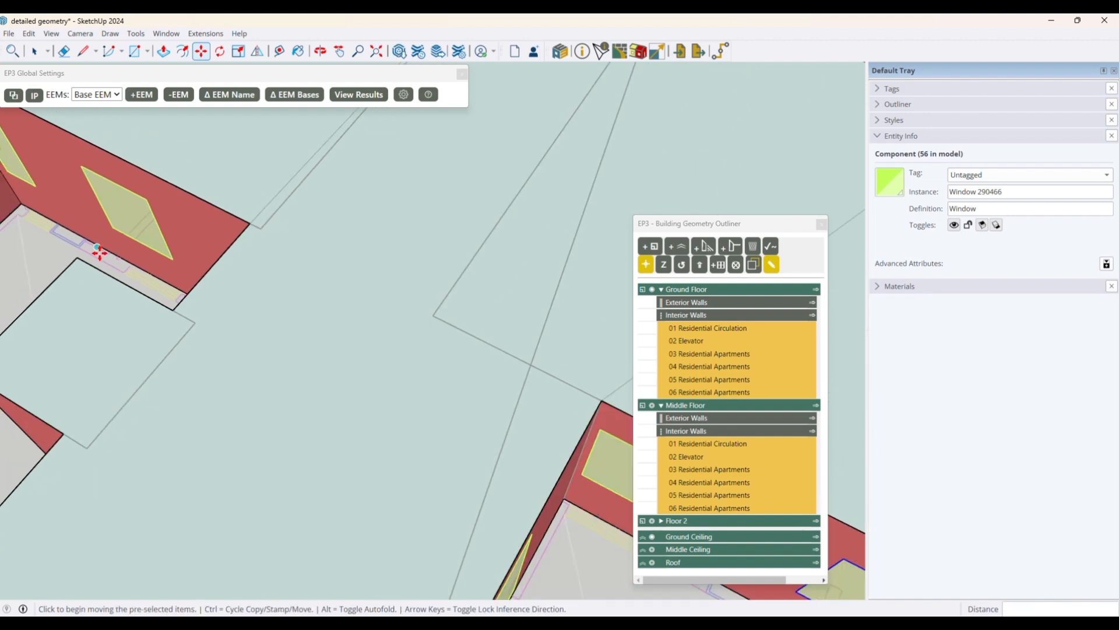
pyautogui.scroll(5, 472, 431)
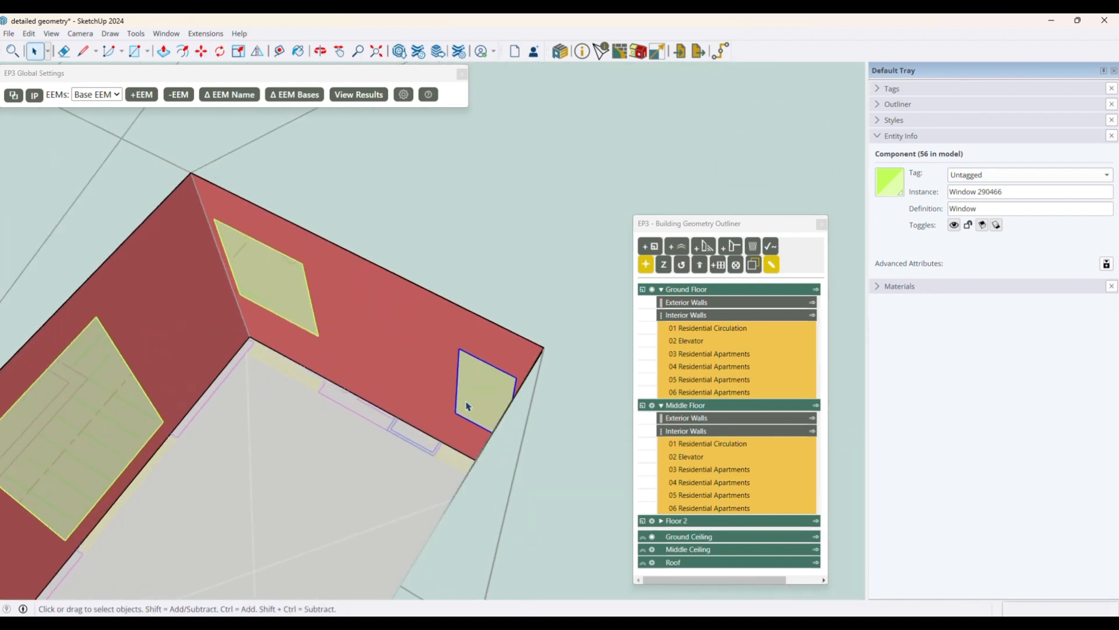
pyautogui.click(452, 418)
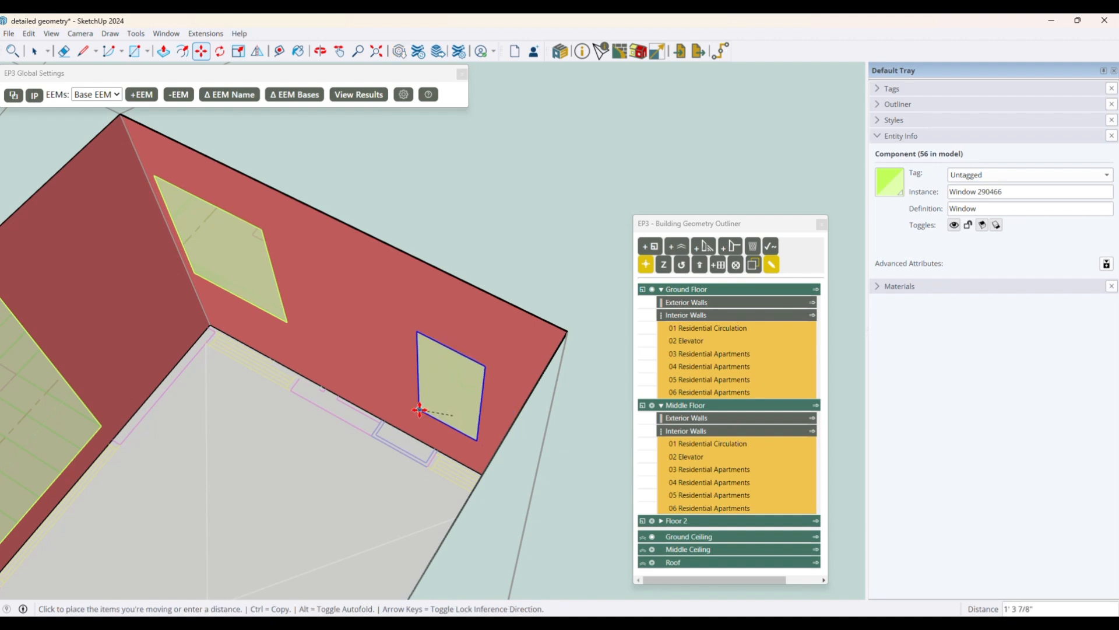
pyautogui.click(430, 468)
# - Move the larger window on the same wall vertically to level its lower edge with the small window
pyautogui.press('space')
pyautogui.click(271, 320)
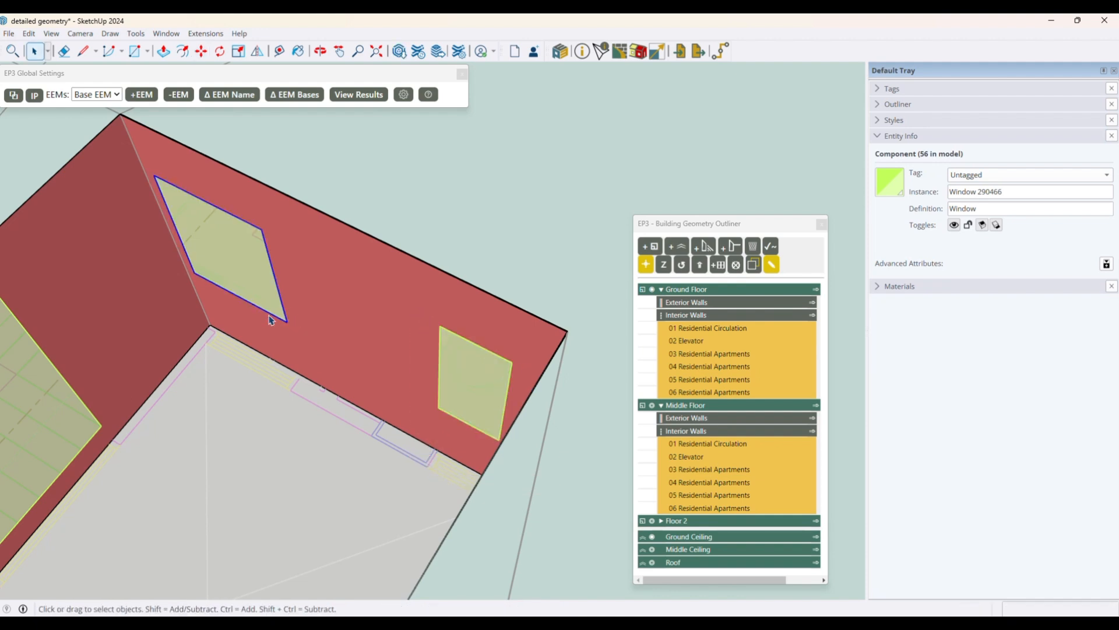
pyautogui.press('m')
pyautogui.click(277, 319)
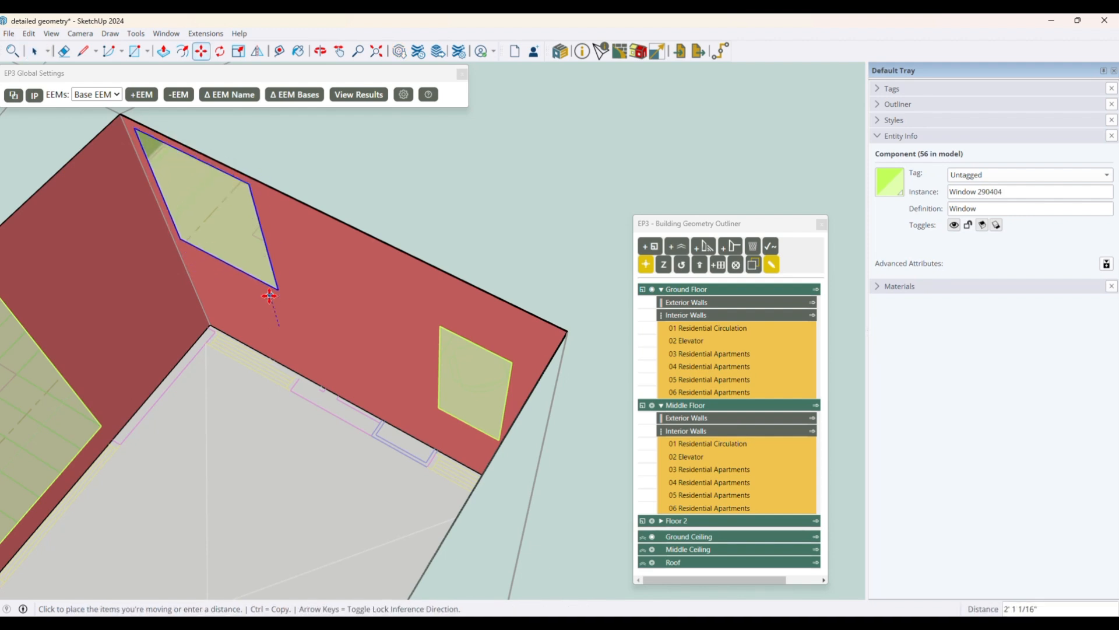
pyautogui.press('Escape')
pyautogui.click(287, 321)
pyautogui.press('Up')
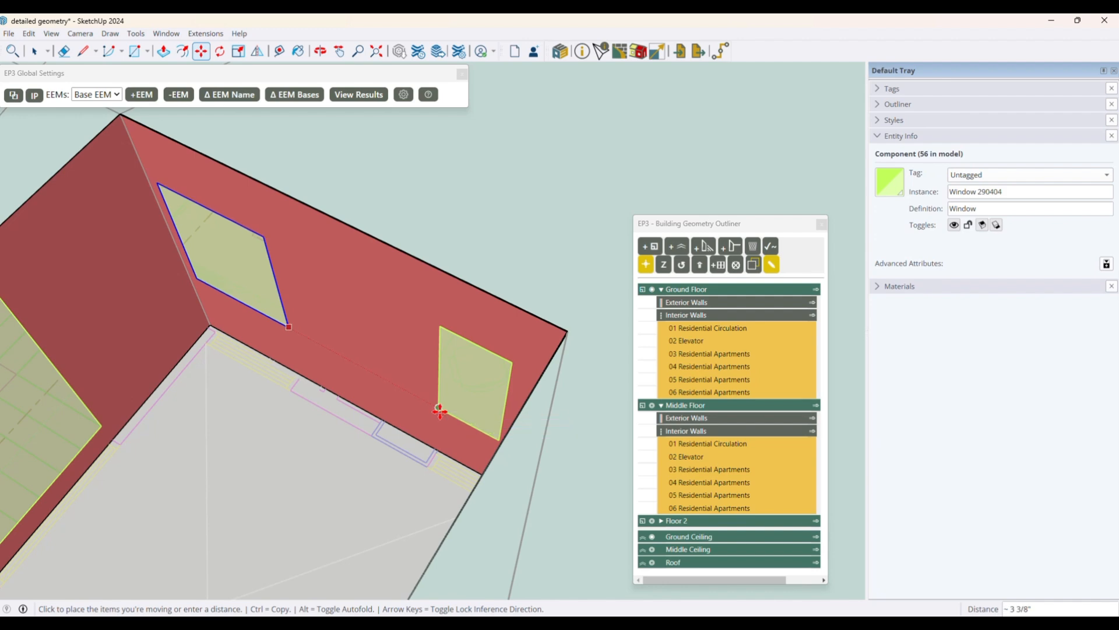
pyautogui.press('space')
# - Paste a copy of the small window onto the light well's remaining empty wall and level it with the adjacent wall's window
pyautogui.press('o')
pyautogui.moveTo(234, 439); pyautogui.dragTo(180, 345)
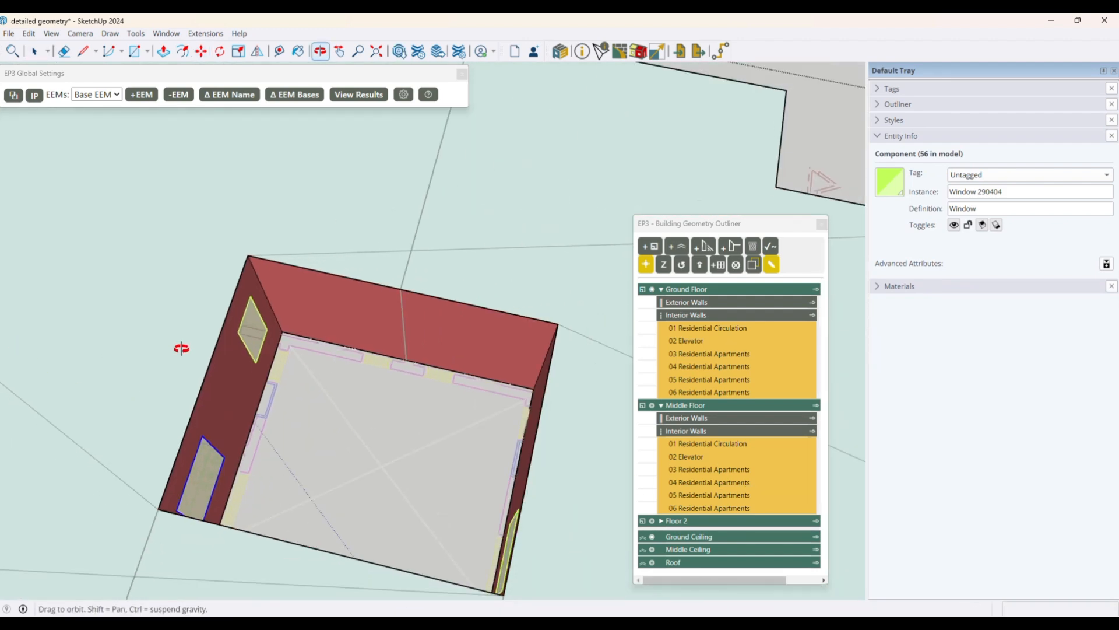
pyautogui.press('space')
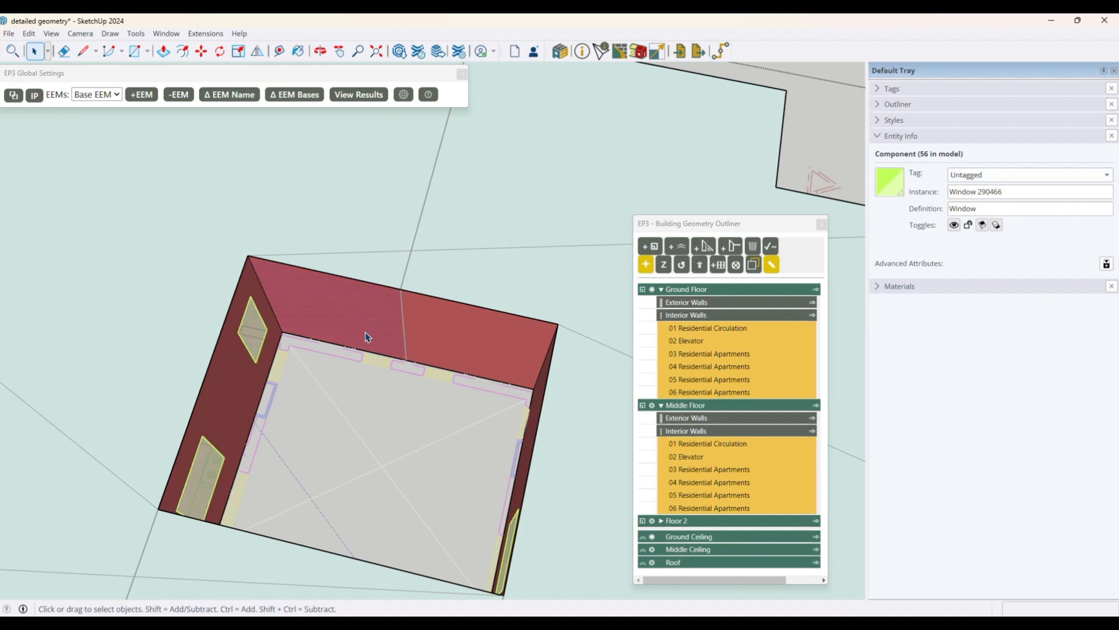
pyautogui.press('m')
pyautogui.click(365, 338)
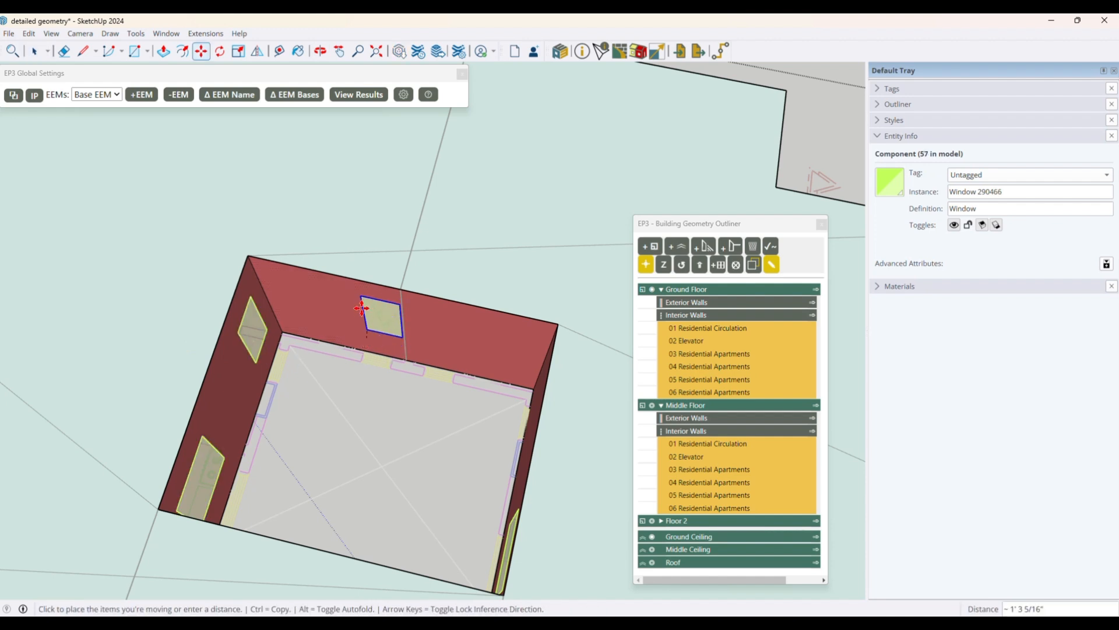
pyautogui.click(267, 328)
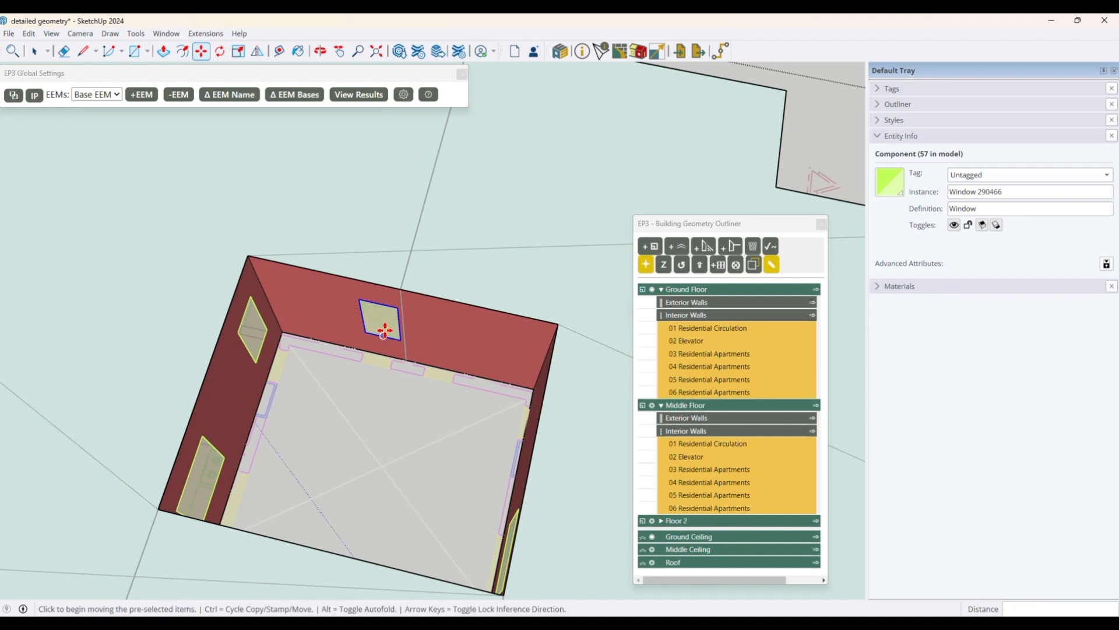
# - Align the pasted window with the first plan opening and copy it about 3' 5 5/16" along the wall to the second opening
pyautogui.scroll(5, 385, 331)
pyautogui.click(350, 333)
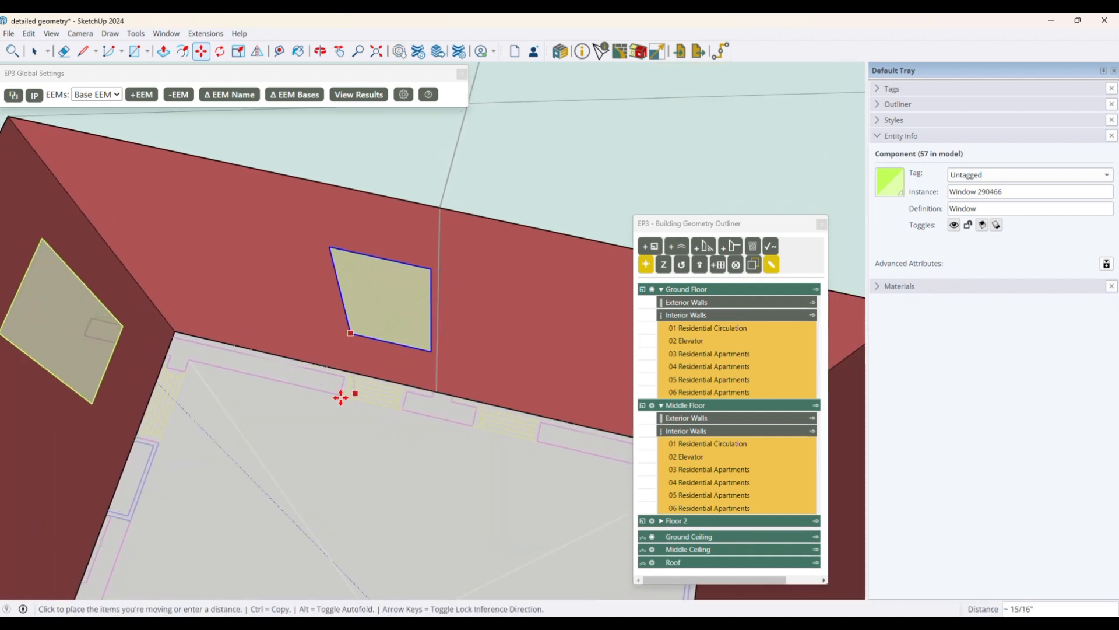
pyautogui.click(335, 329)
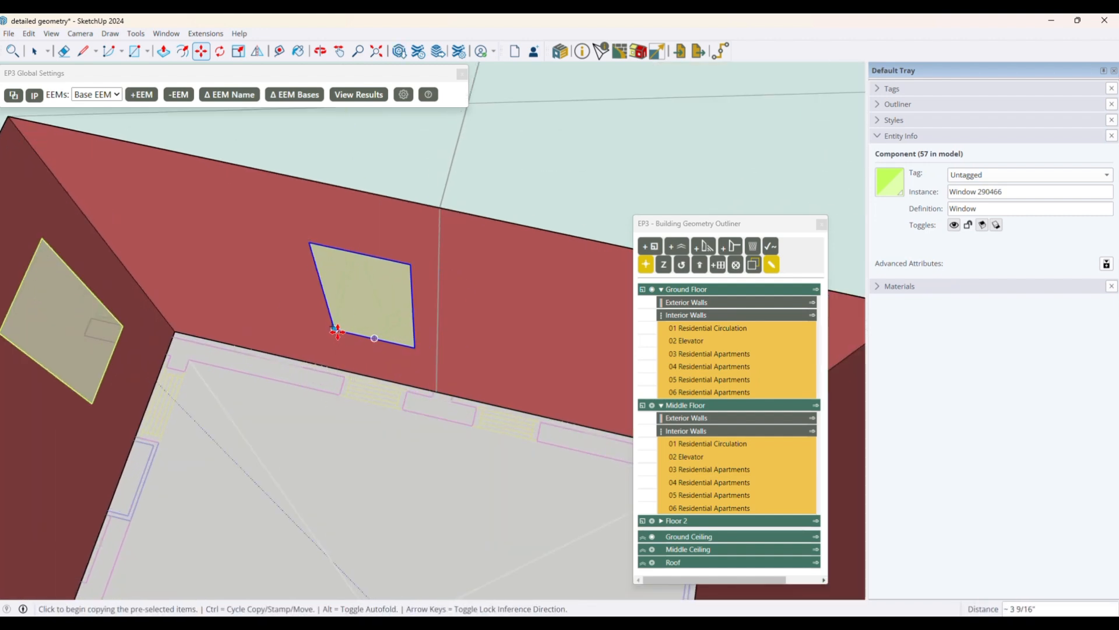
pyautogui.click(336, 331)
pyautogui.click(472, 425)
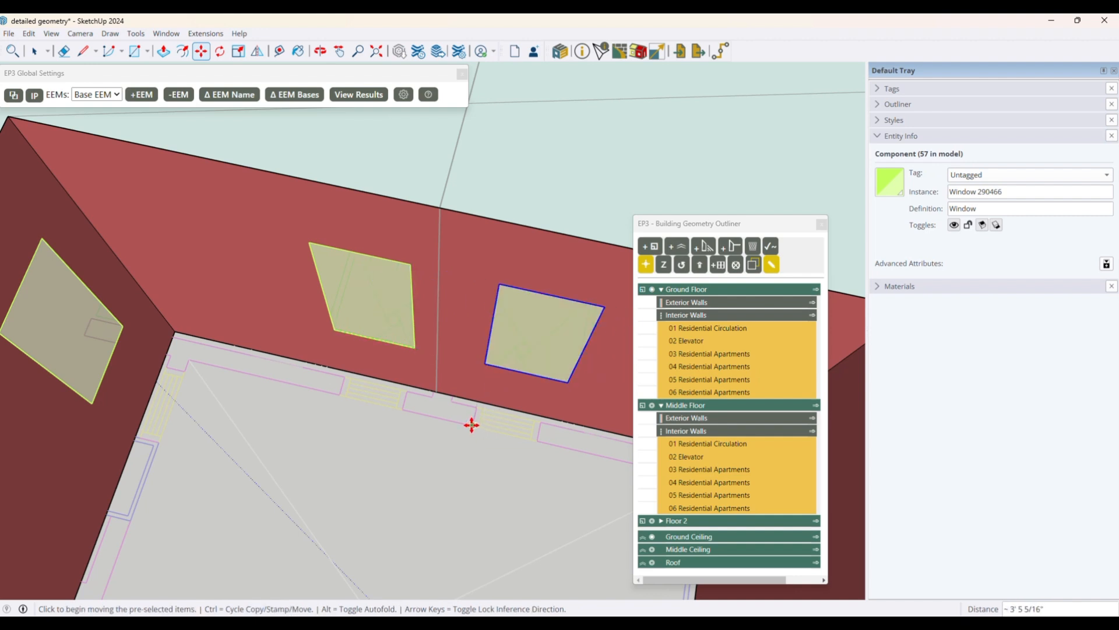
# - Scale the copied window's width to about 0.85 to match the second plan opening
pyautogui.press('s')
pyautogui.click(584, 350)
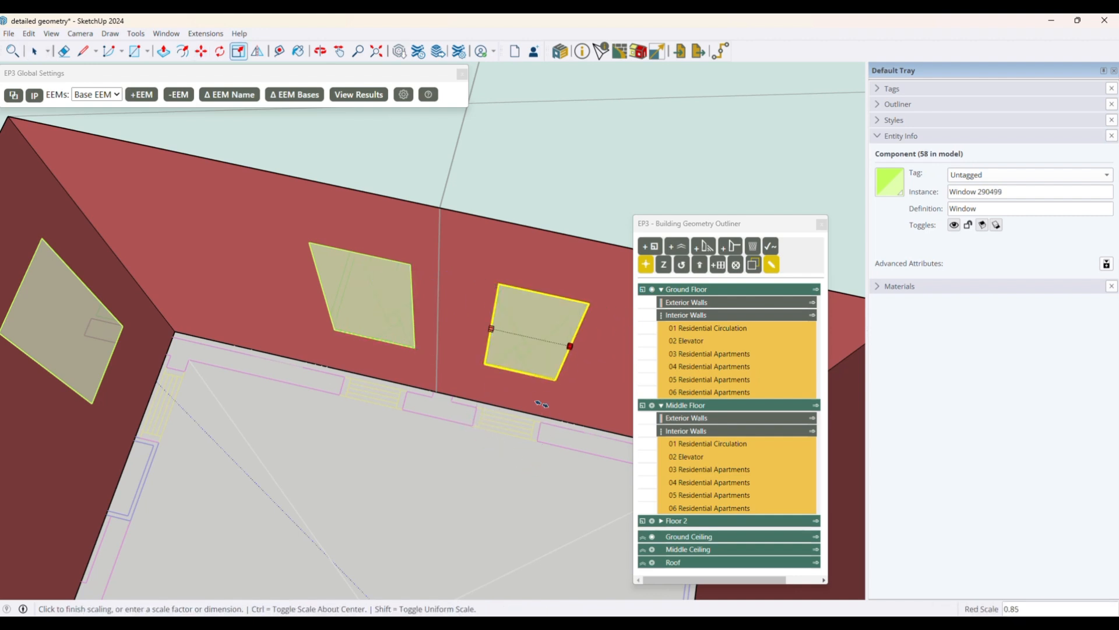
pyautogui.click(541, 422)
pyautogui.press('space')
# - Narrow the first window on this wall from its inner side to match the width of its plan opening
pyautogui.scroll(-2, 256, 364)
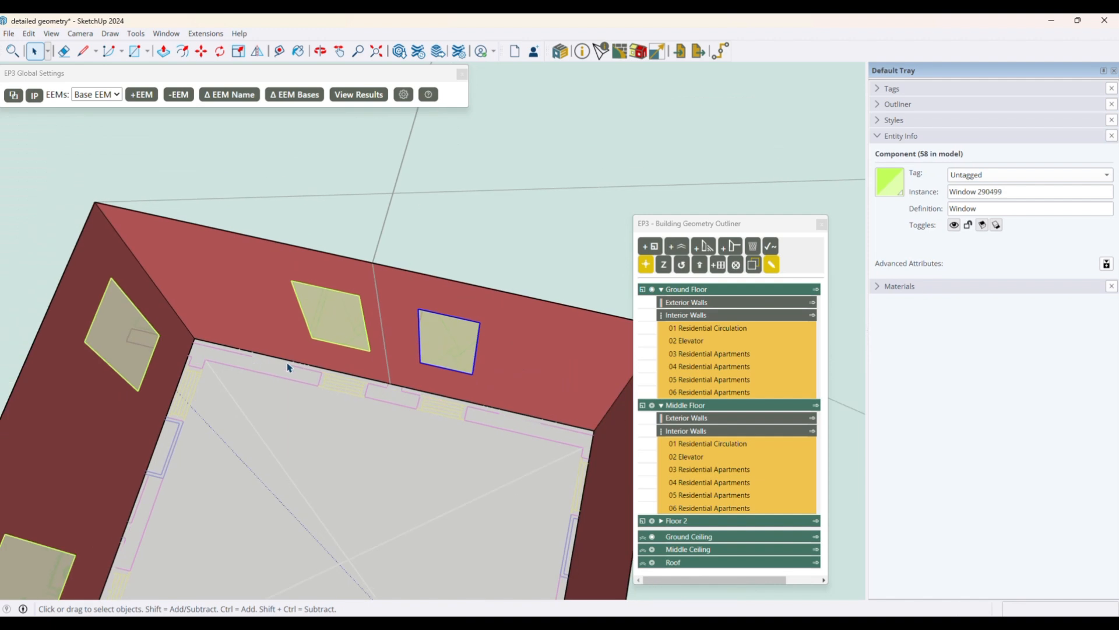
pyautogui.press('s')
pyautogui.press('space')
pyautogui.click(367, 335)
pyautogui.press('s')
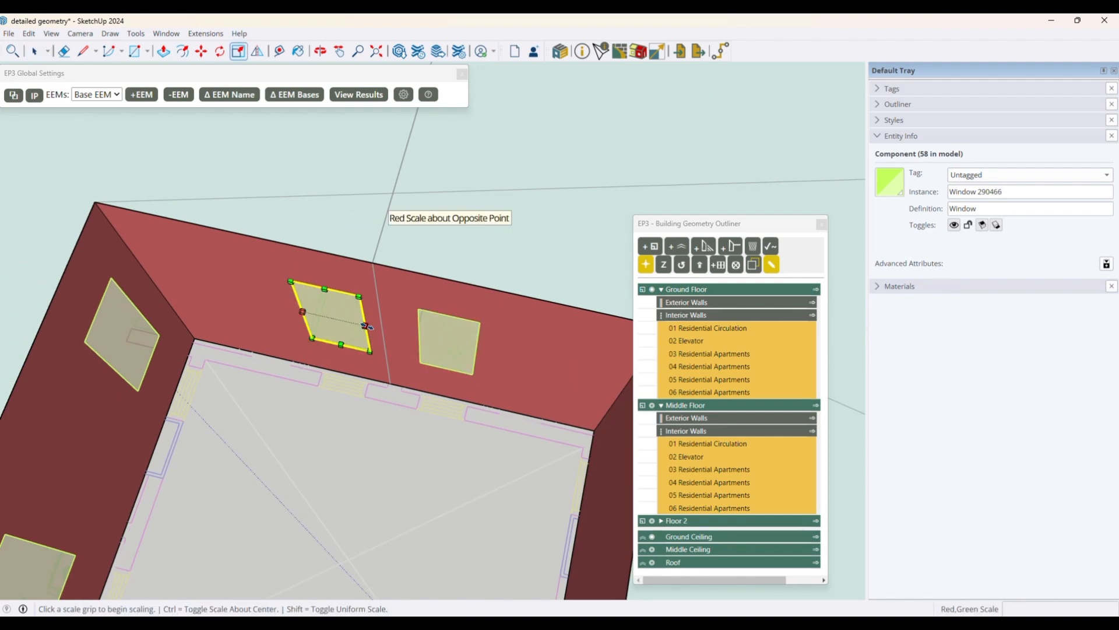
pyautogui.click(365, 325)
pyautogui.click(366, 398)
pyautogui.press('space')
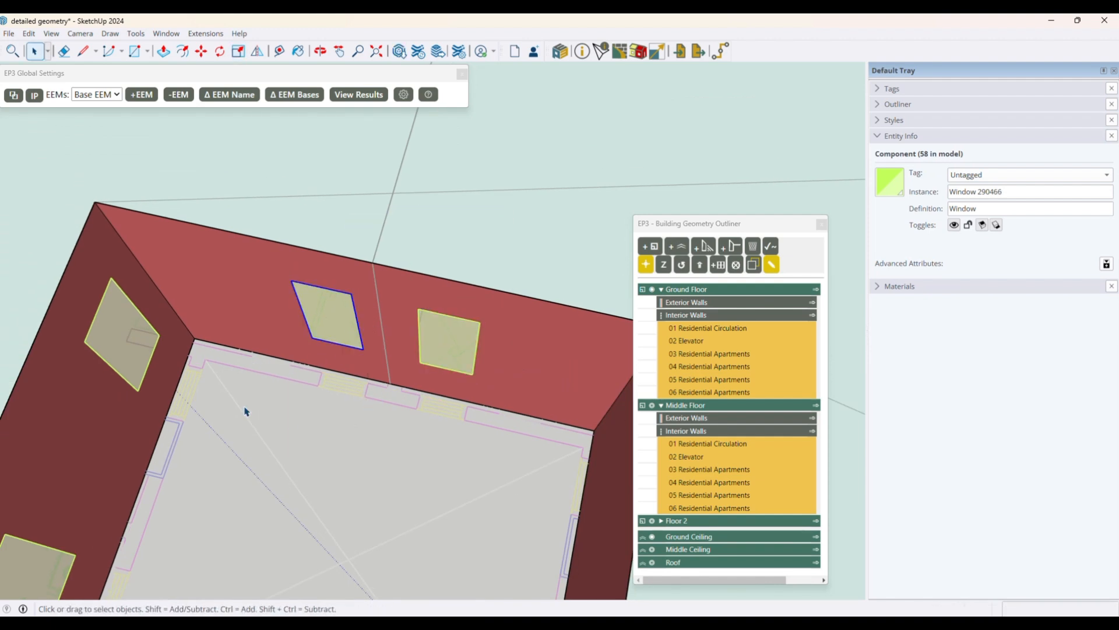
# - Paste a copy of the narrowed window onto the adjacent wall near the corner and move it to align with the plan opening
pyautogui.moveTo(199, 440); pyautogui.dragTo(373, 378, button='middle')
pyautogui.click(348, 380)
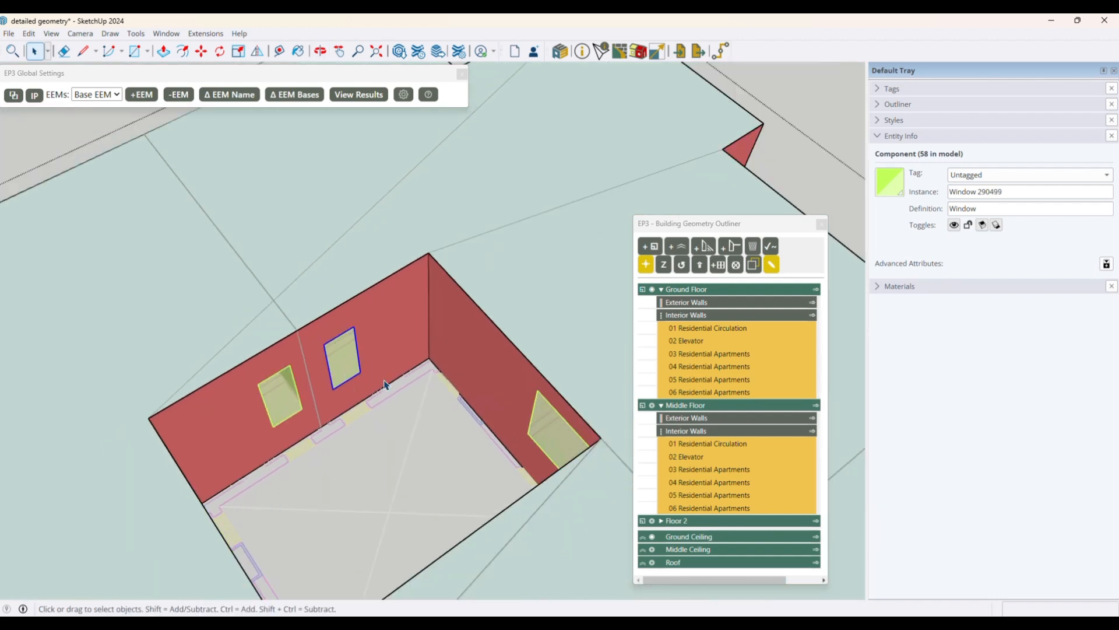
pyautogui.hotkey('ctrl', 'v')
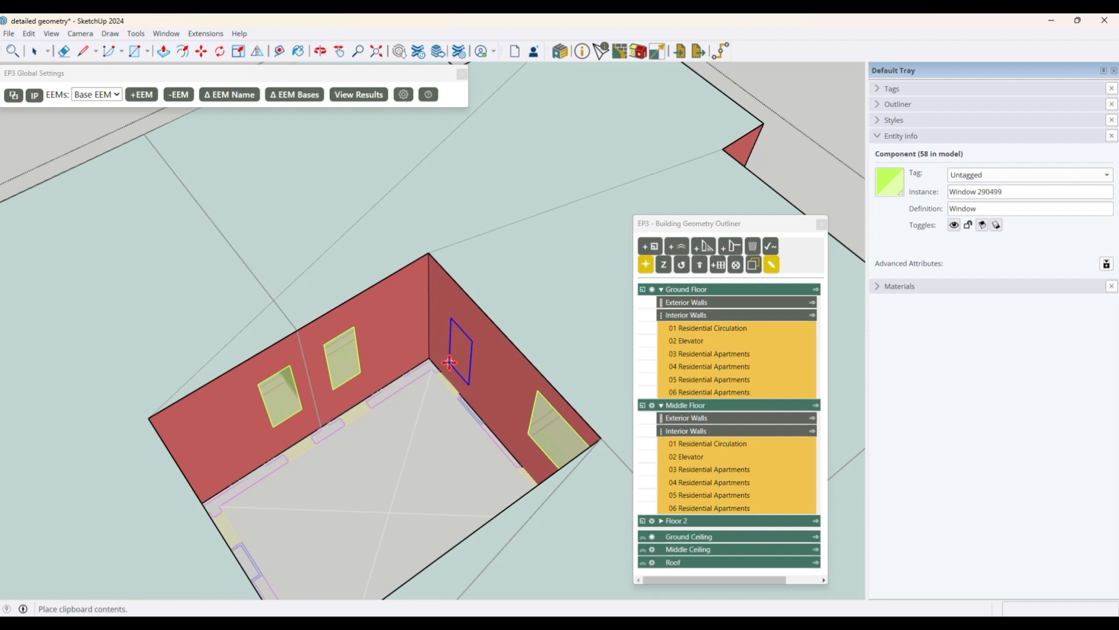
pyautogui.click(446, 361)
pyautogui.scroll(2, 445, 361)
pyautogui.scroll(1, 445, 361)
pyautogui.click(445, 362)
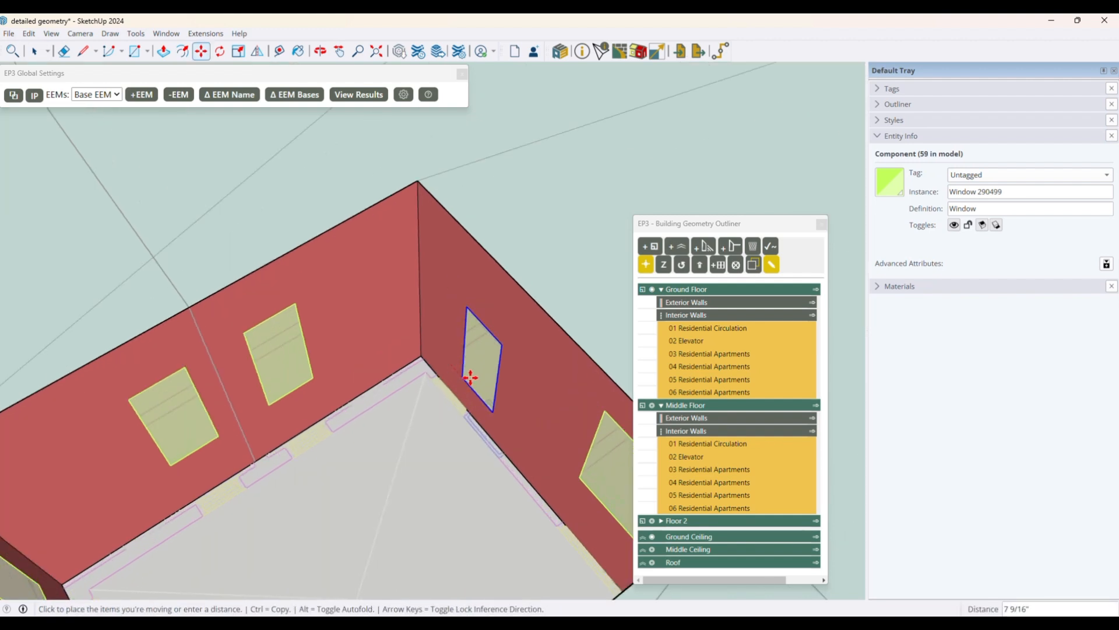
pyautogui.click(429, 378)
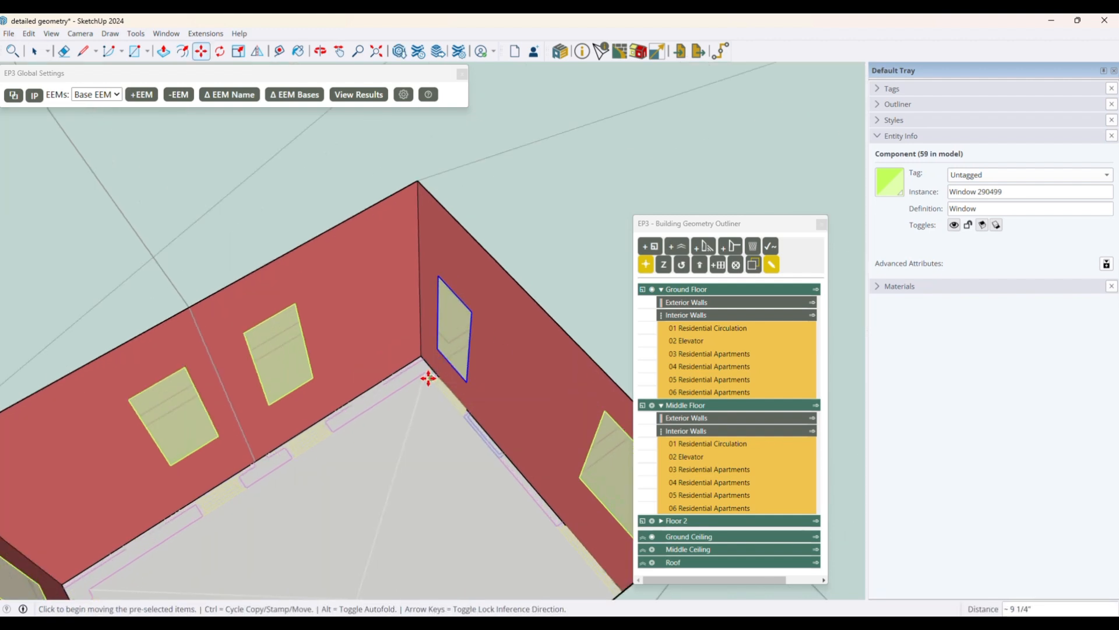
# - Raise the pasted window about 2' 2 9/16" so its bottom lines up with the bottom edge of the neighbouring wall's window
pyautogui.click(438, 348)
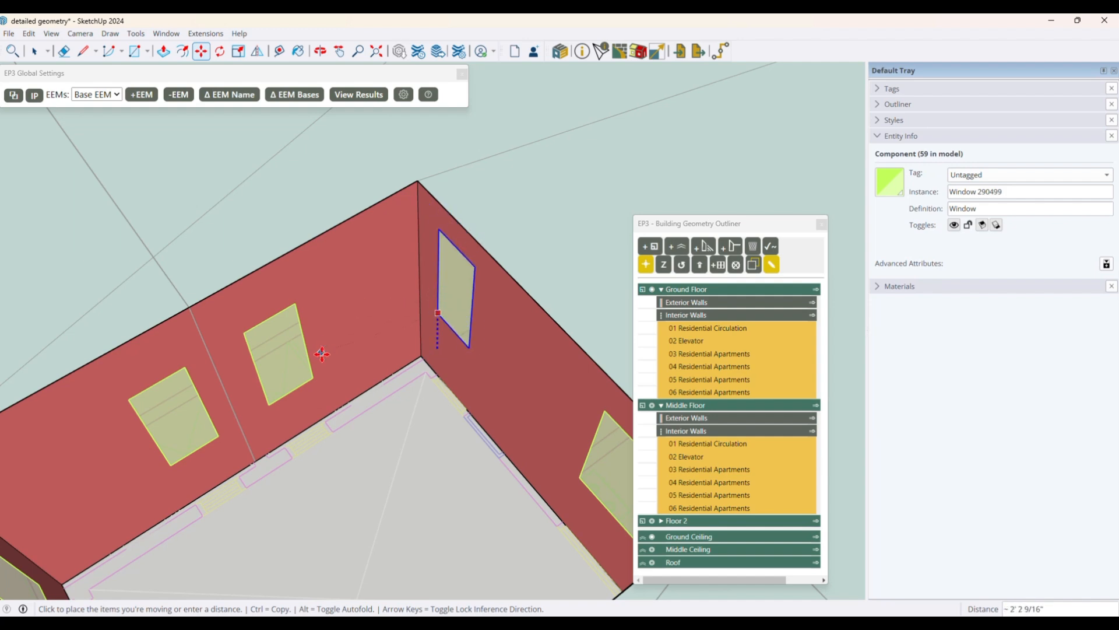
pyautogui.click(312, 377)
pyautogui.press('space')
pyautogui.click(350, 361)
pyautogui.scroll(1, 349, 357)
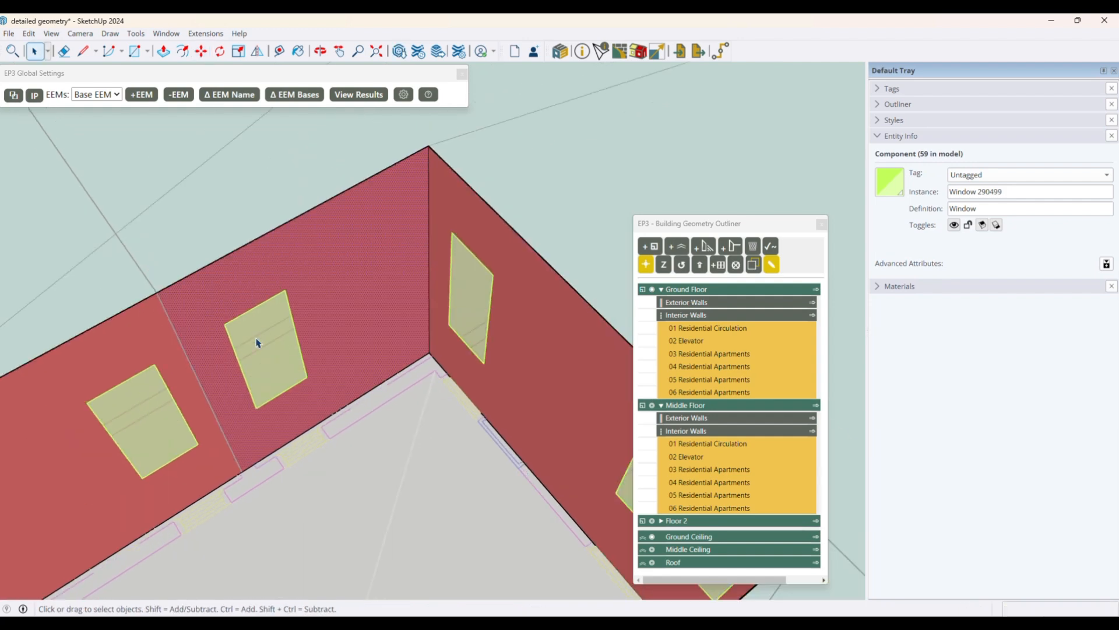
# - Leave the ground floor's exterior walls and examine the finished light well windows from above
pyautogui.scroll(-2, 257, 341)
pyautogui.scroll(-4, 356, 342)
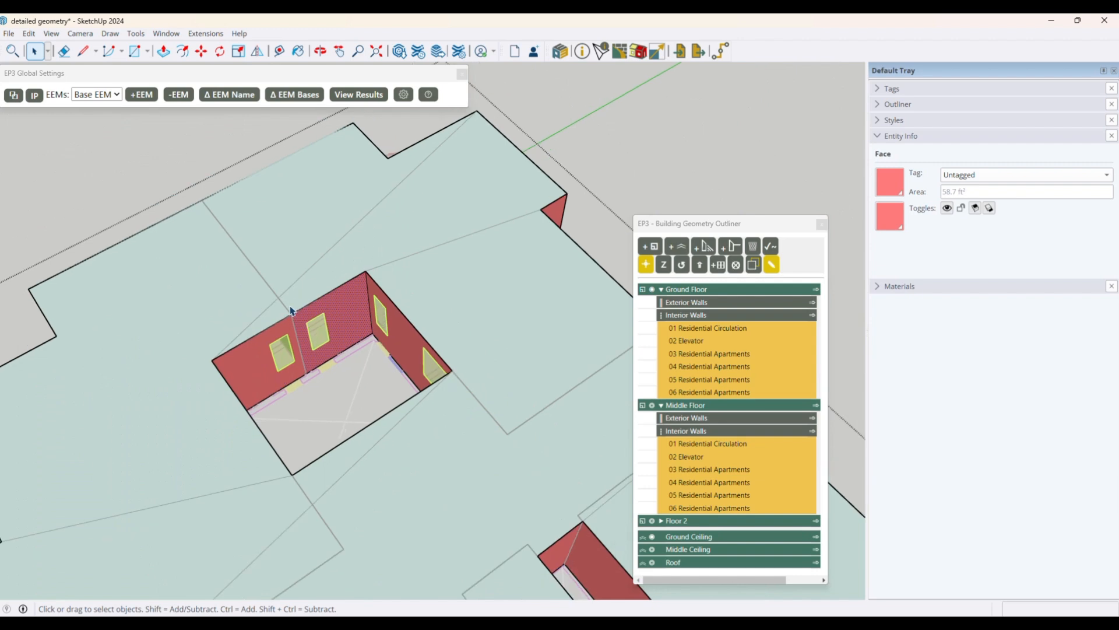
pyautogui.moveTo(341, 392); pyautogui.dragTo(114, 315, button='middle')
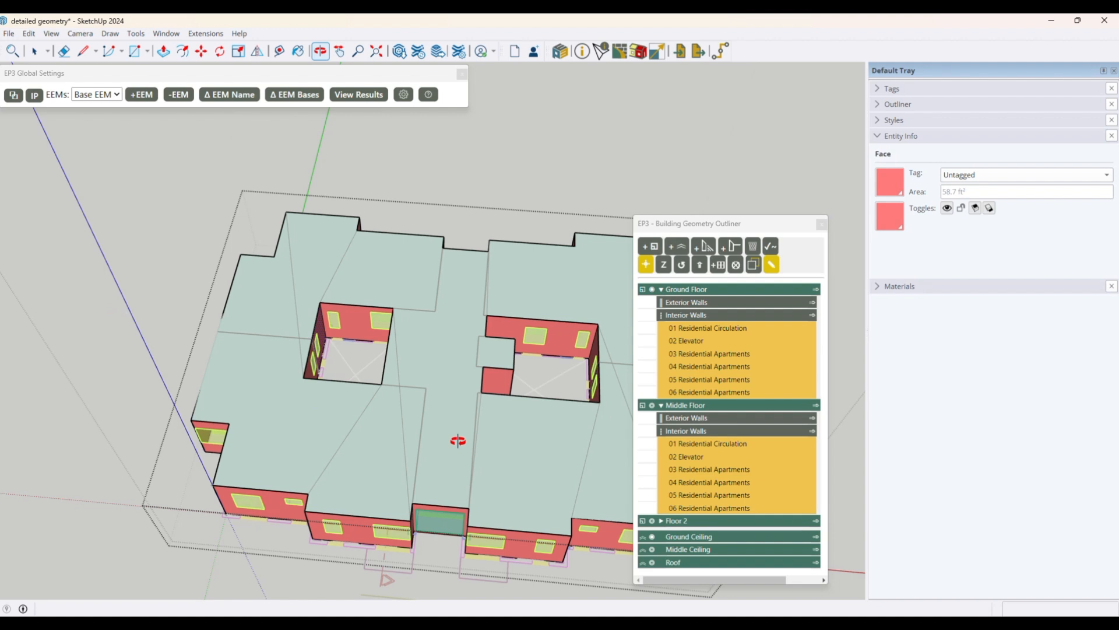
pyautogui.scroll(-6, 244, 389)
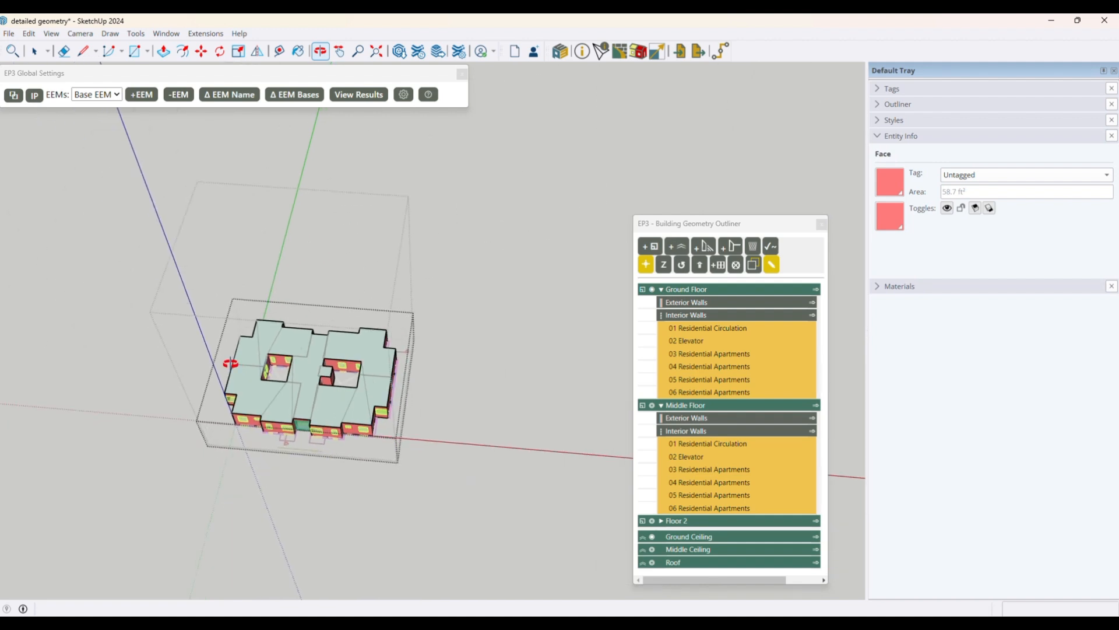
pyautogui.press('space')
pyautogui.click(460, 436)
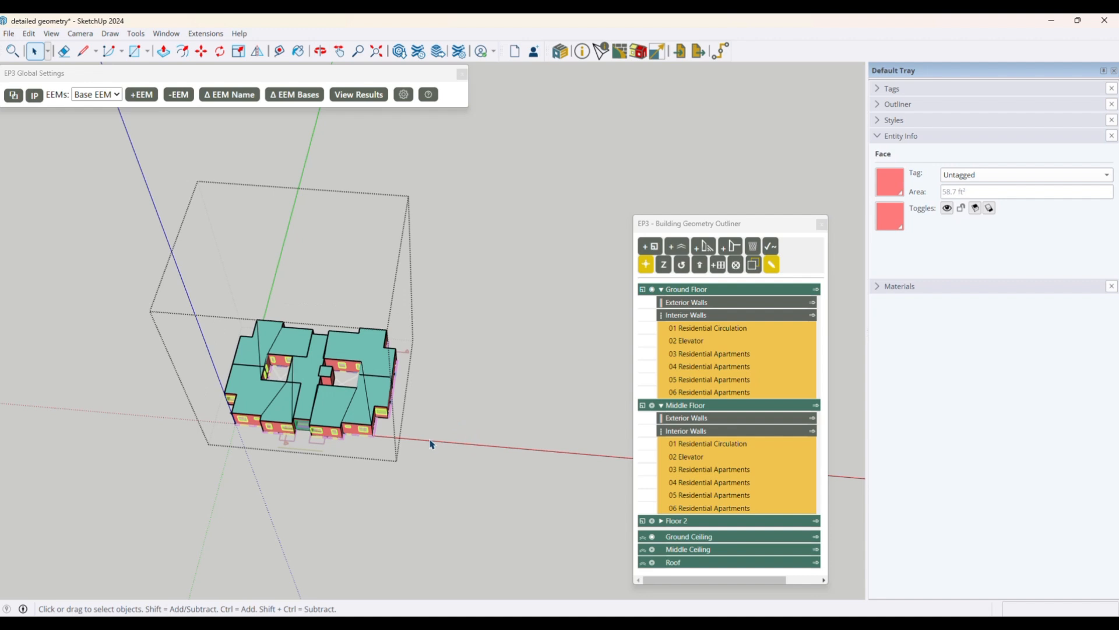
pyautogui.moveTo(361, 468); pyautogui.dragTo(304, 411, button='middle')
pyautogui.scroll(3, 304, 412)
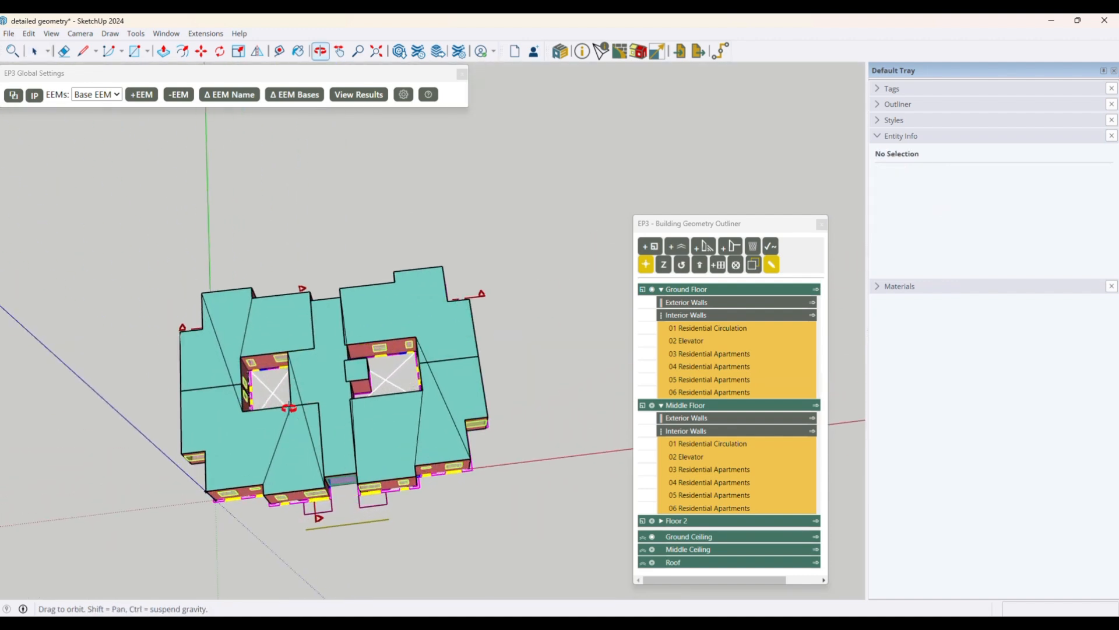
pyautogui.scroll(3, 264, 401)
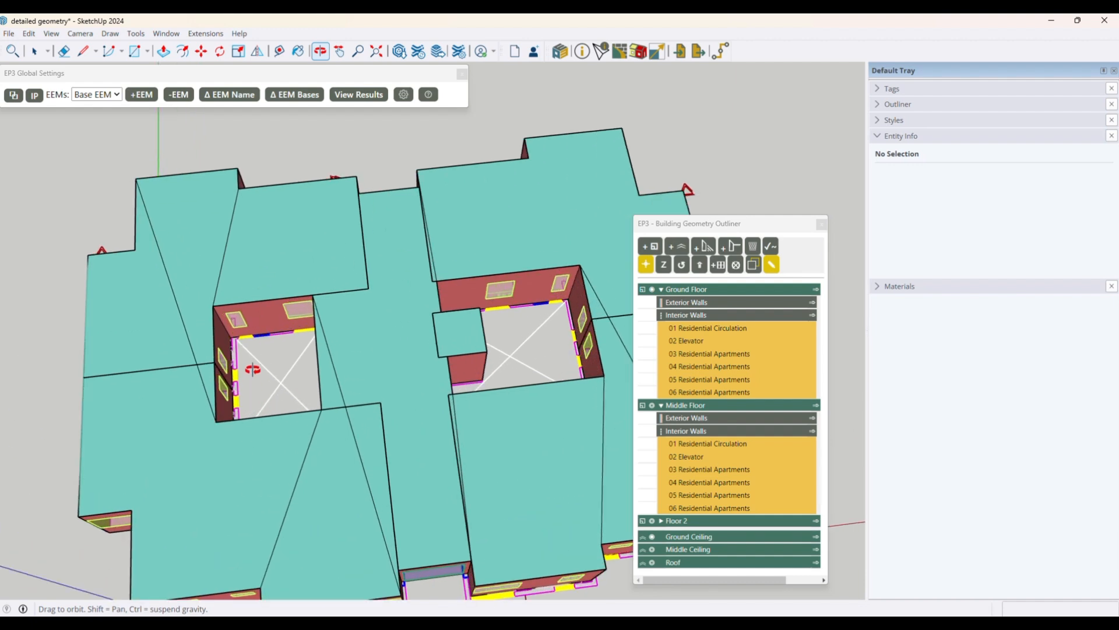
# - Reopen the exterior walls and select only the window components within both light wells
pyautogui.press('space')
pyautogui.click(283, 333)
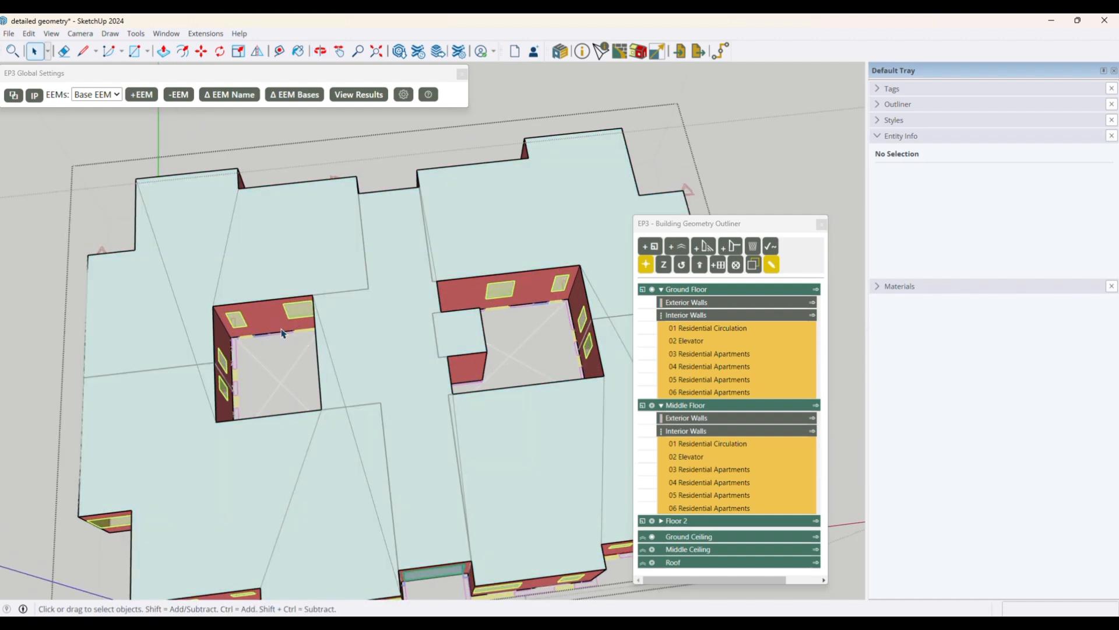
pyautogui.moveTo(242, 361); pyautogui.dragTo(404, 518)
pyautogui.moveTo(390, 234); pyautogui.dragTo(619, 460)
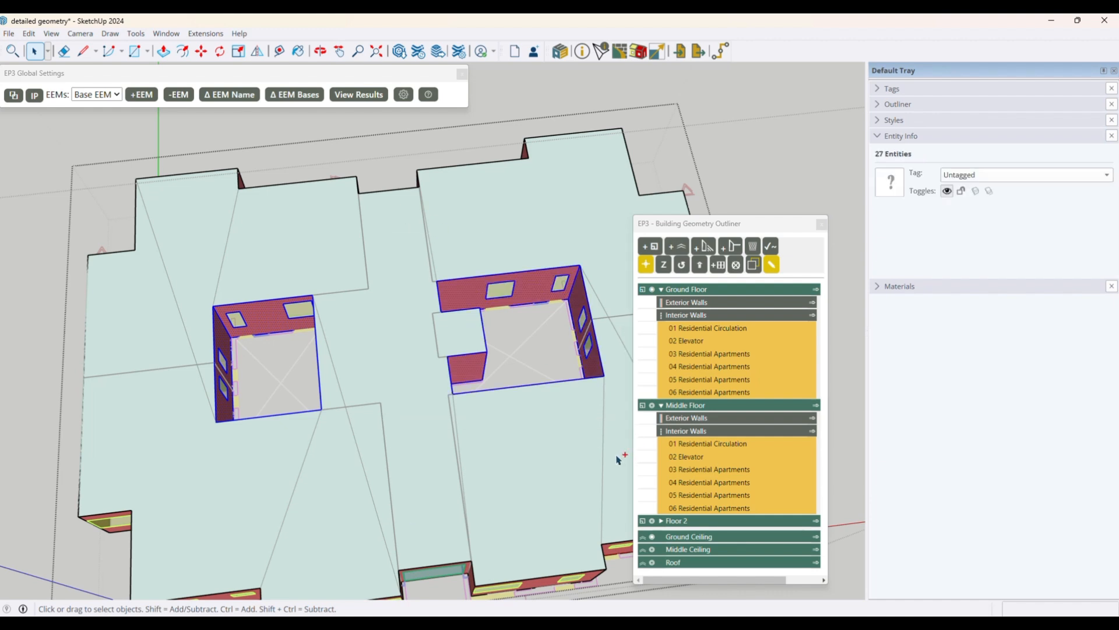
pyautogui.scroll(2, 520, 285)
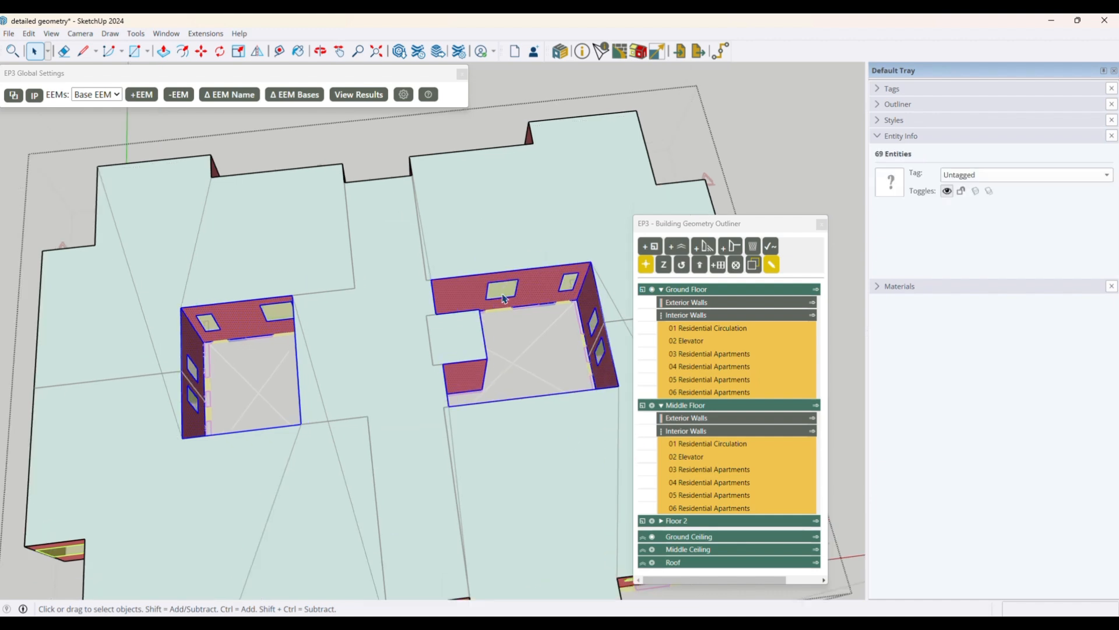
pyautogui.scroll(-5, 195, 371)
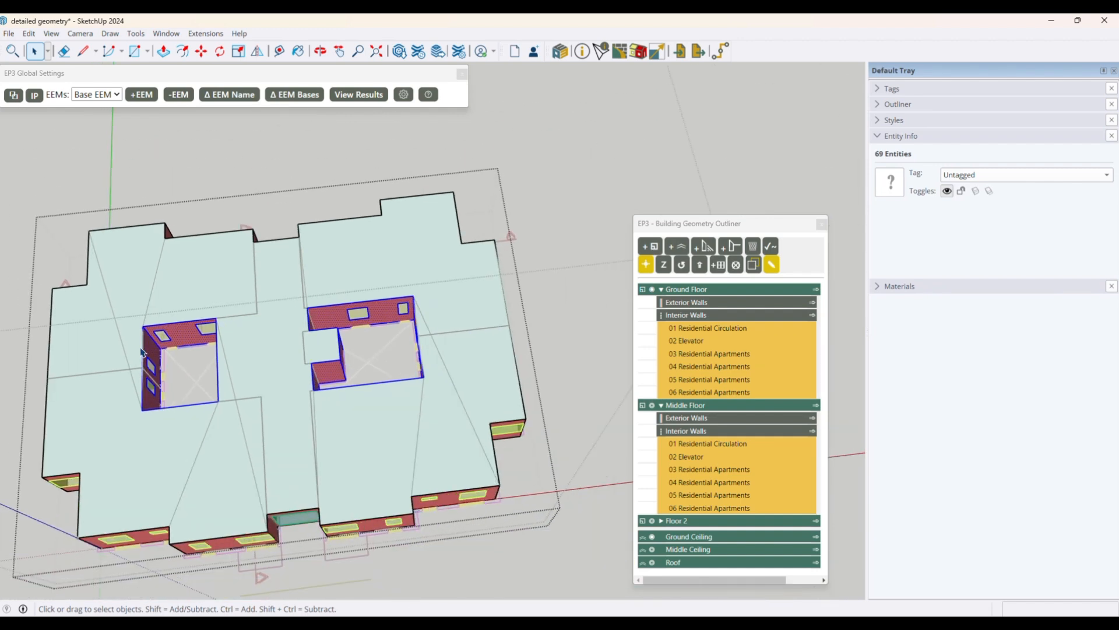
pyautogui.rightClick(365, 311)
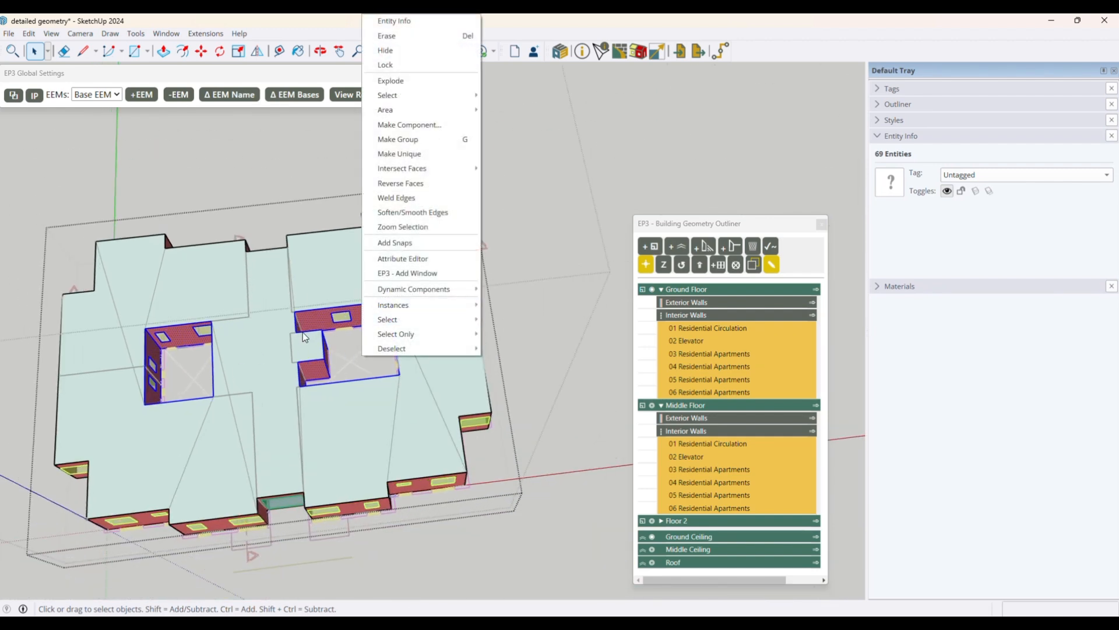
pyautogui.moveTo(423, 333)
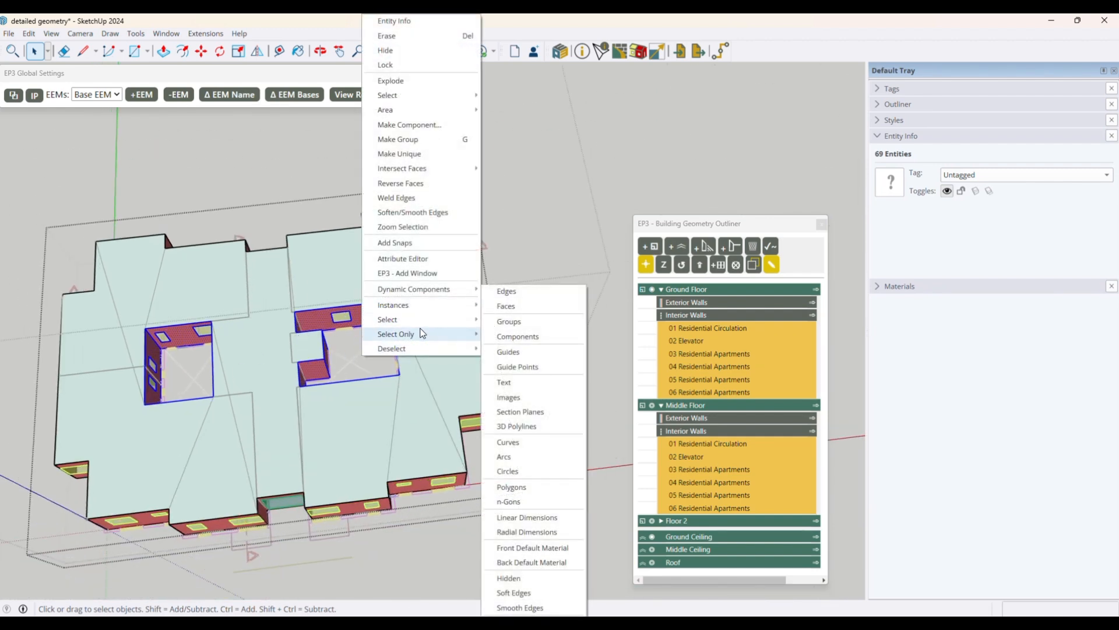
pyautogui.click(546, 337)
# - Add the vertical corner edge beside the larger light well's narrow window to the window selection
pyautogui.scroll(5, 268, 402)
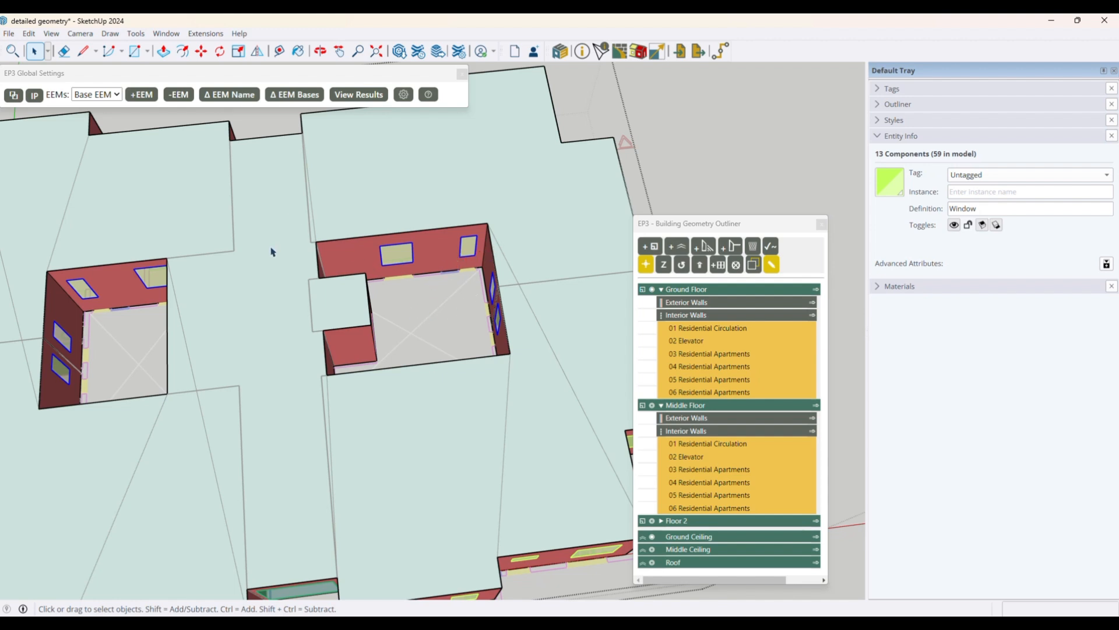
pyautogui.scroll(3, 376, 258)
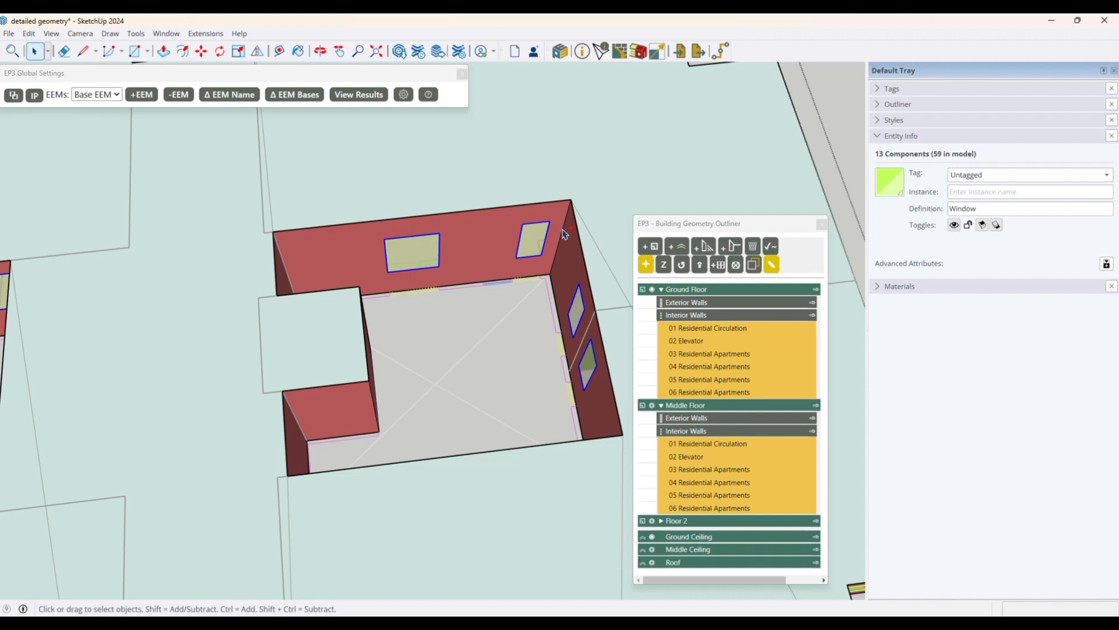
pyautogui.keyDown('ctrl'); pyautogui.click(564, 257); pyautogui.keyUp('ctrl')
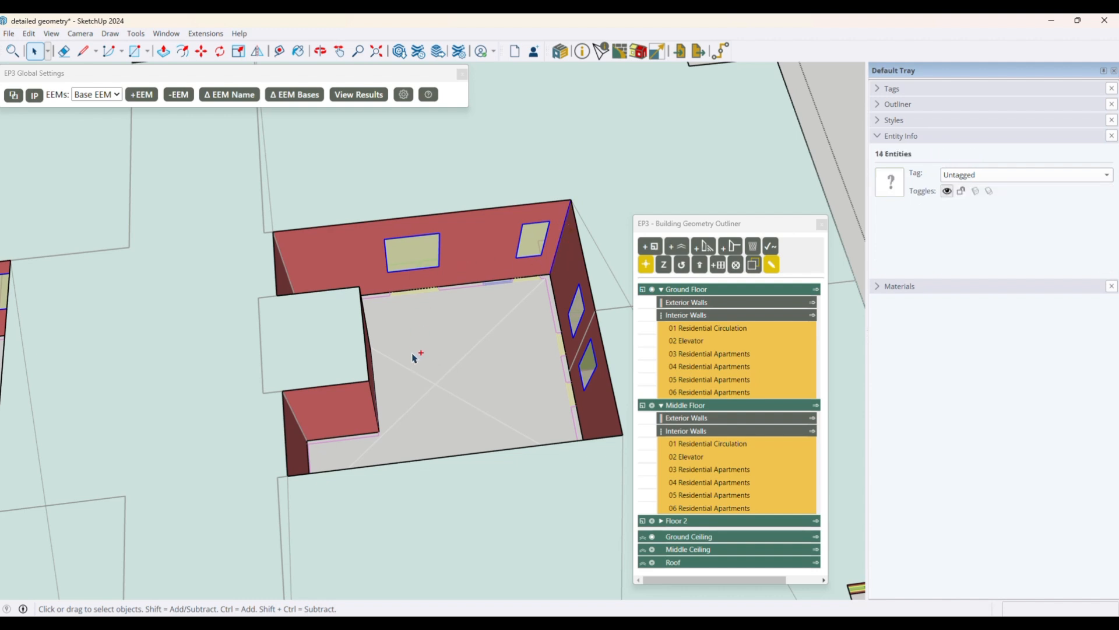
# - Open the Middle Floor and examine its light well walls for missing windows
pyautogui.scroll(-3, 414, 356)
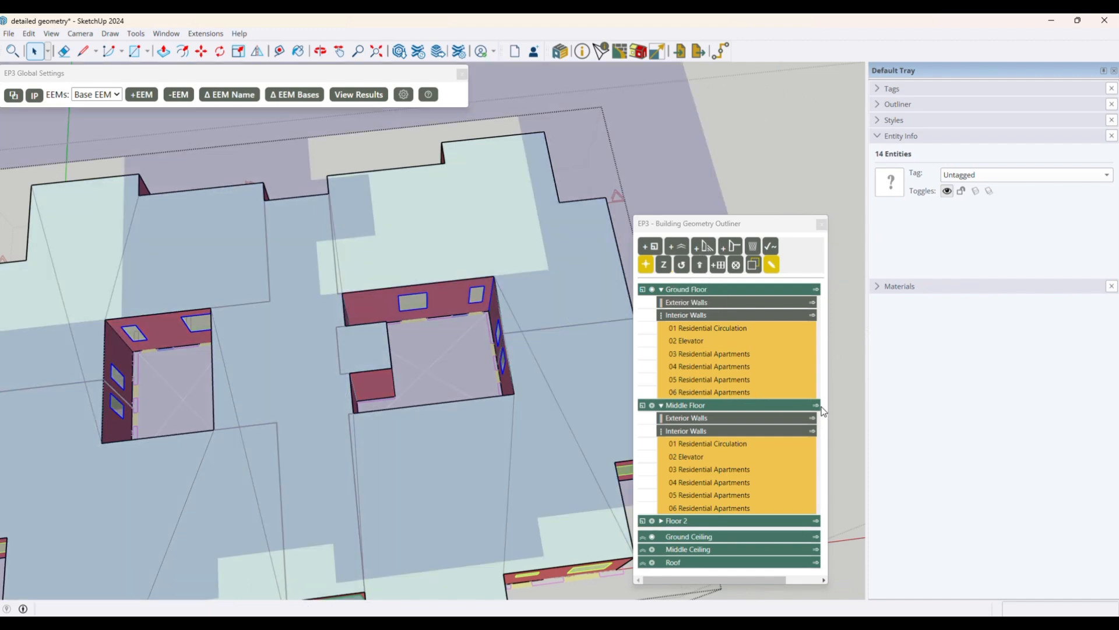
pyautogui.click(816, 408)
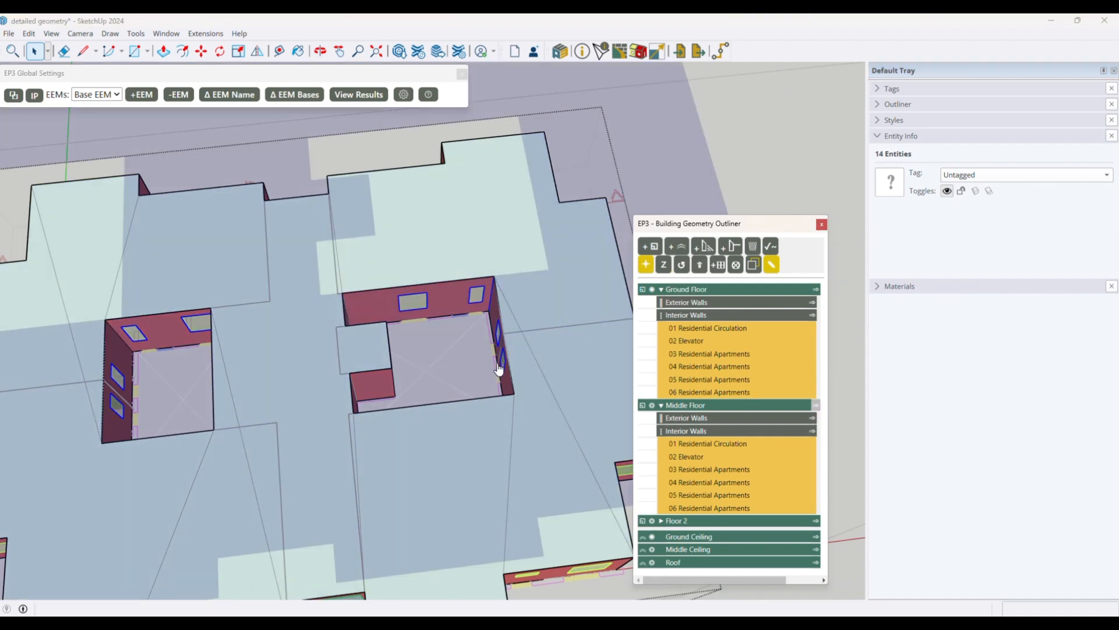
pyautogui.scroll(-1, 534, 357)
pyautogui.scroll(-6, 429, 411)
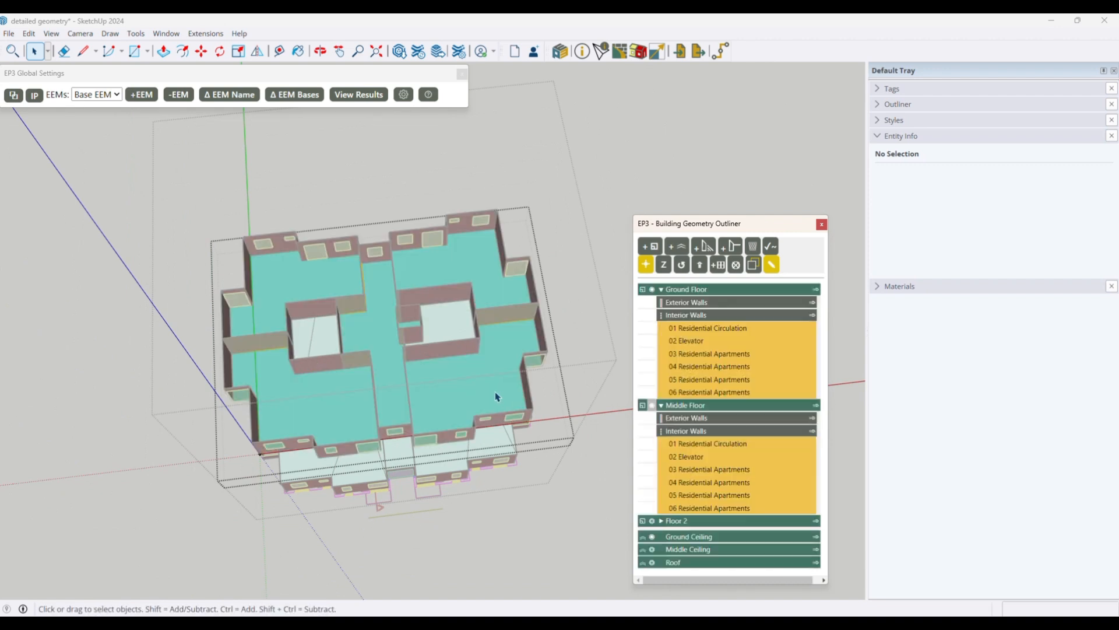
pyautogui.scroll(-6, 480, 386)
pyautogui.scroll(4, 446, 363)
pyautogui.scroll(6, 464, 353)
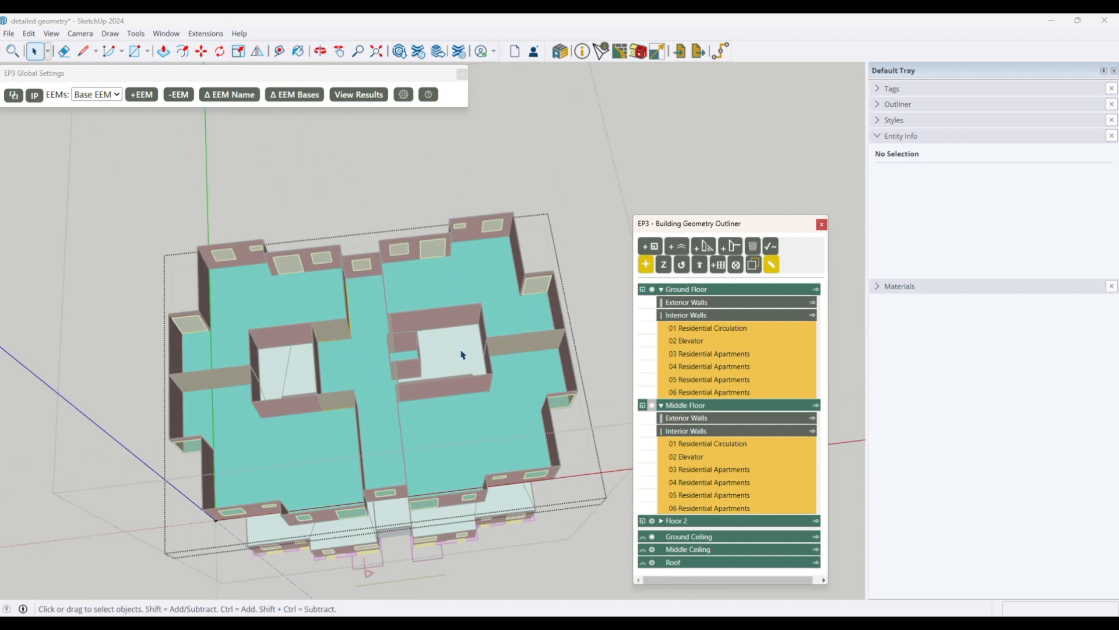
pyautogui.scroll(-6, 477, 360)
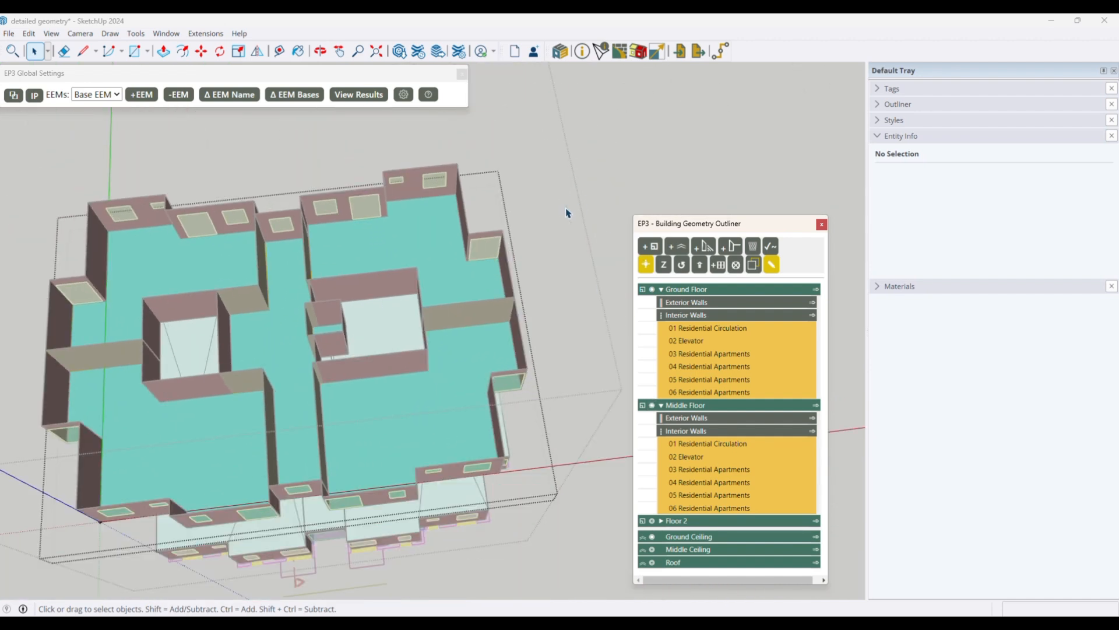
pyautogui.scroll(-4, 298, 253)
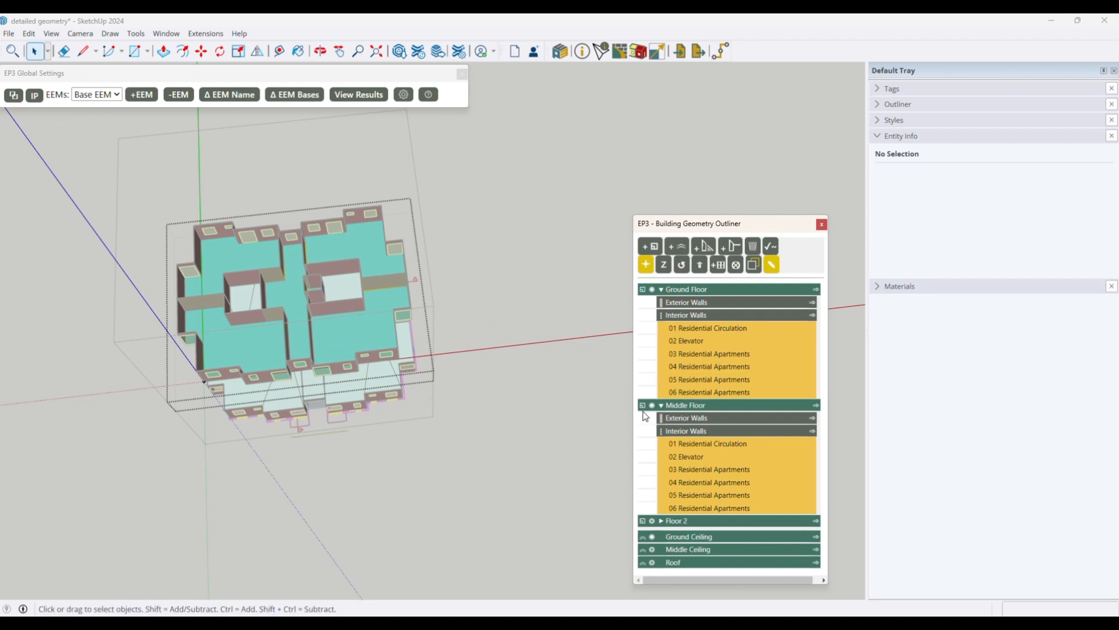
# - Open the Ground Floor's Exterior Walls for editing and hide all geometry outside them
pyautogui.click(812, 304)
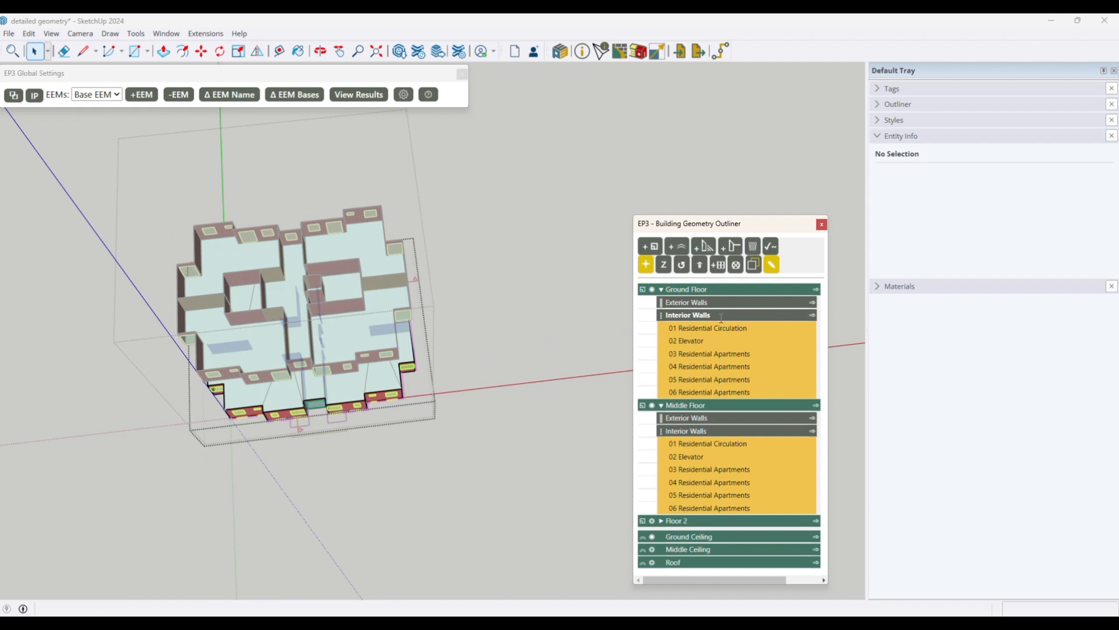
pyautogui.click(754, 266)
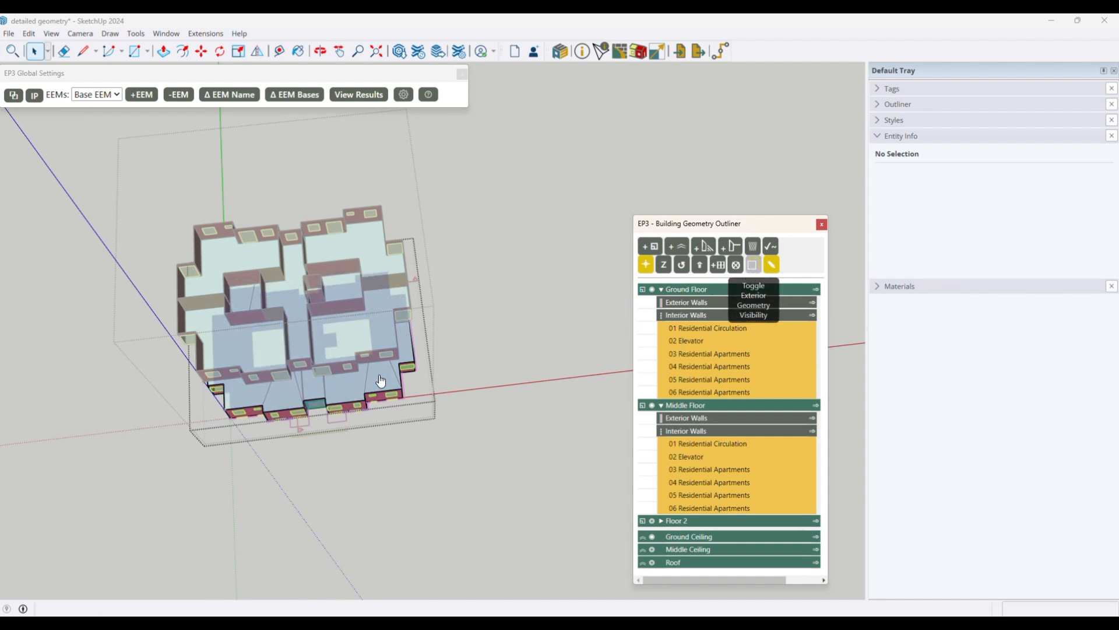
pyautogui.scroll(3, 241, 328)
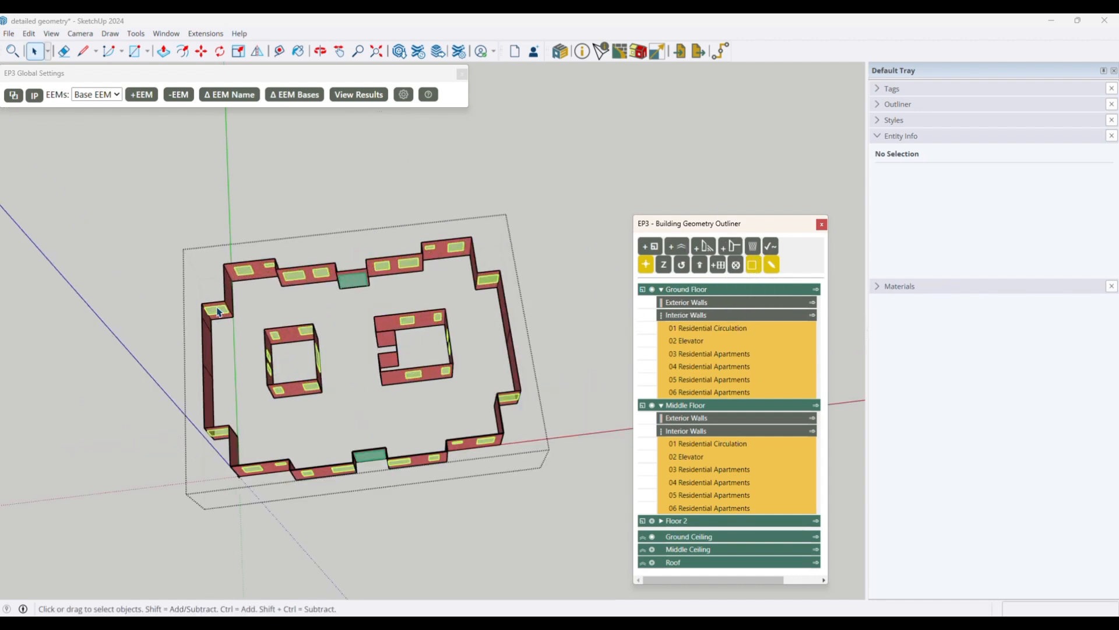
# - Select both light wells in the isolated Ground Floor walls and reduce the selection to components only
pyautogui.scroll(-1, 220, 305)
pyautogui.moveTo(246, 295); pyautogui.dragTo(539, 449)
pyautogui.rightClick(461, 372)
pyautogui.moveTo(506, 350)
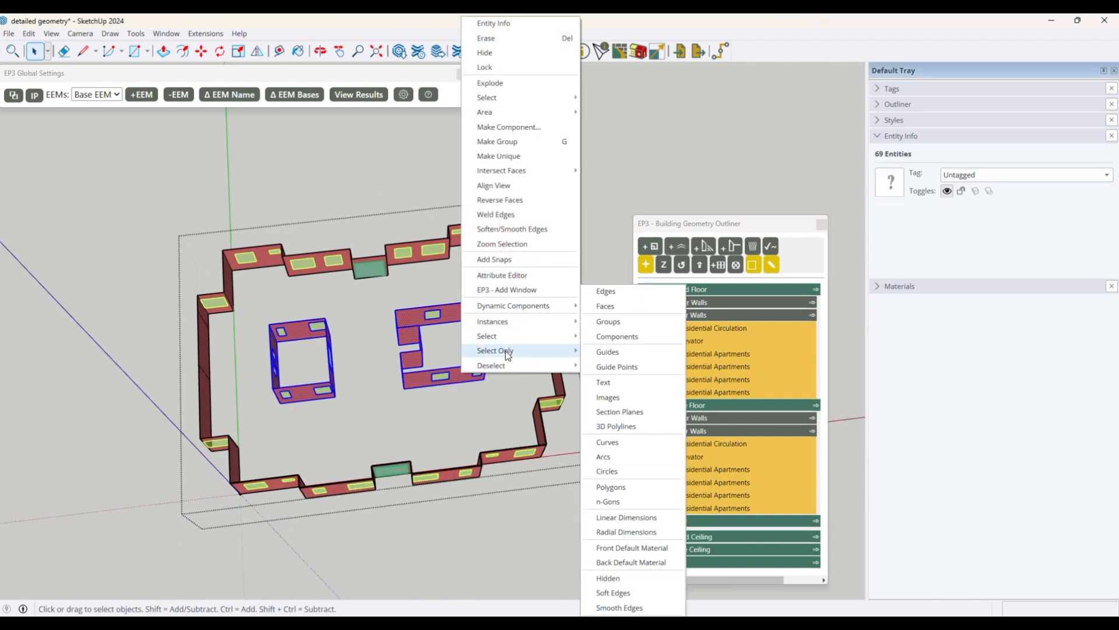
pyautogui.click(613, 333)
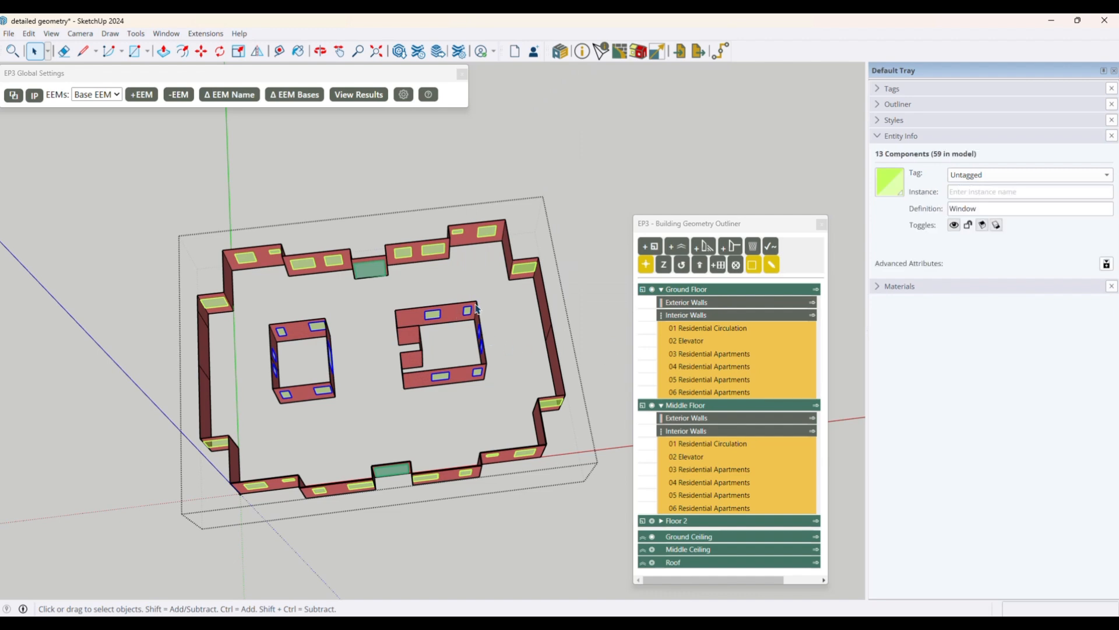
# - Add the larger light well's vertical corner edge to the selection and copy it together with the windows
pyautogui.scroll(5, 480, 340)
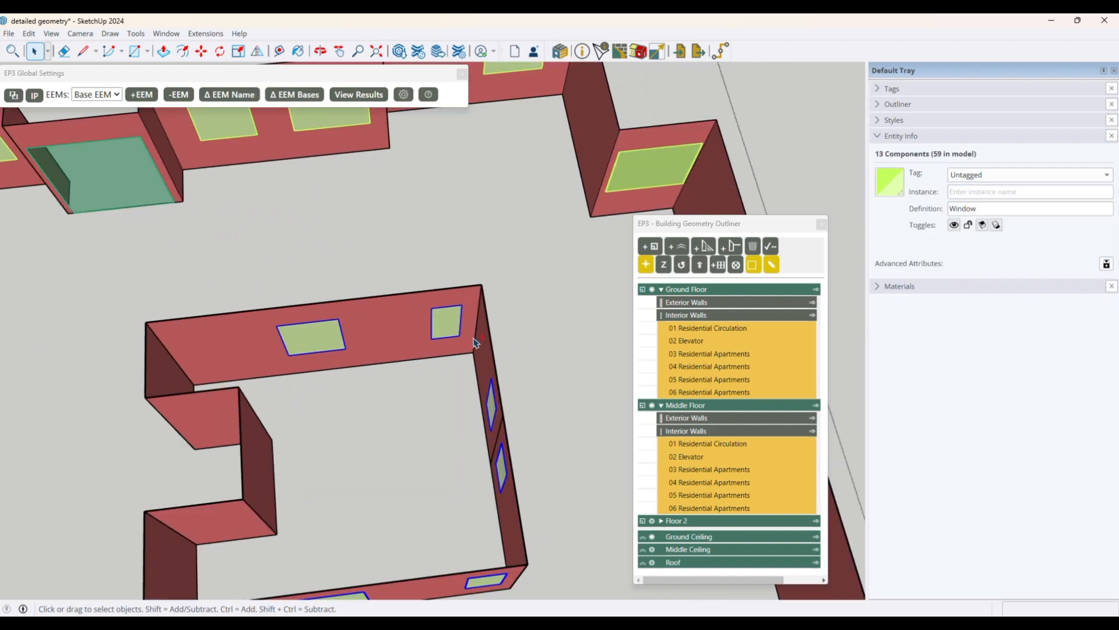
pyautogui.click(28, 35)
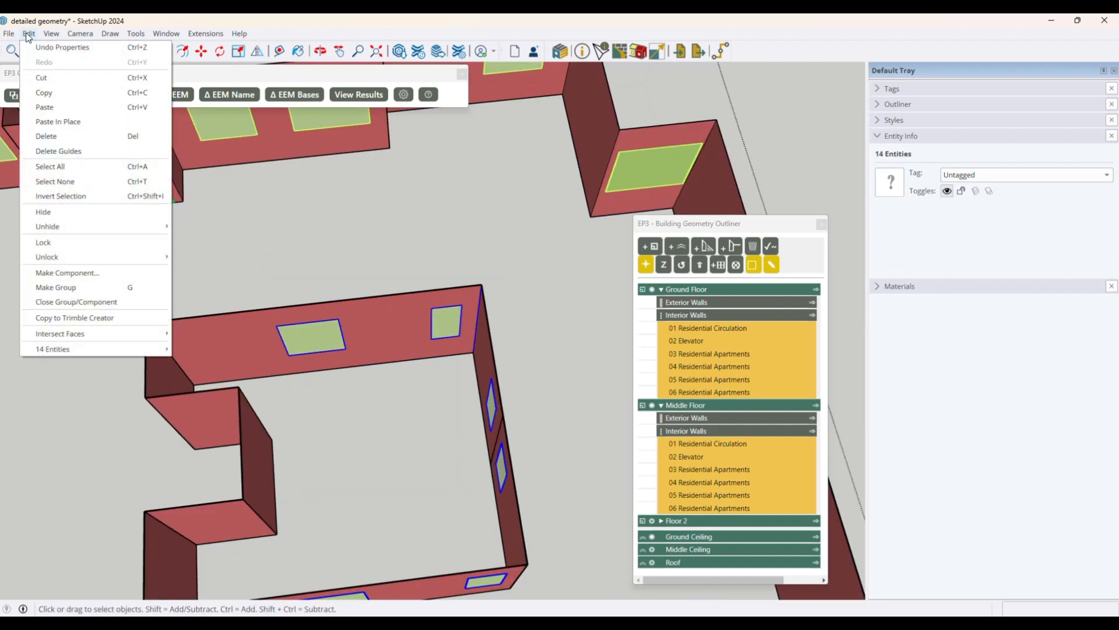
pyautogui.click(46, 98)
pyautogui.scroll(-7, 421, 313)
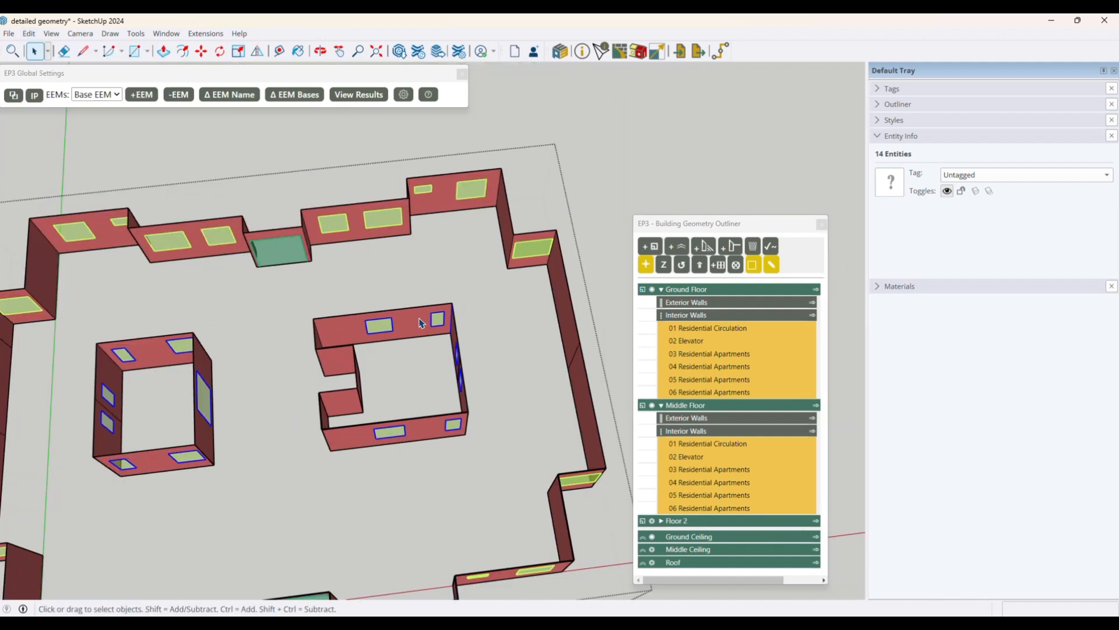
# - Switch editing to the Middle Floor's Exterior Walls and paste the copied light well windows beside the building
pyautogui.click(541, 215)
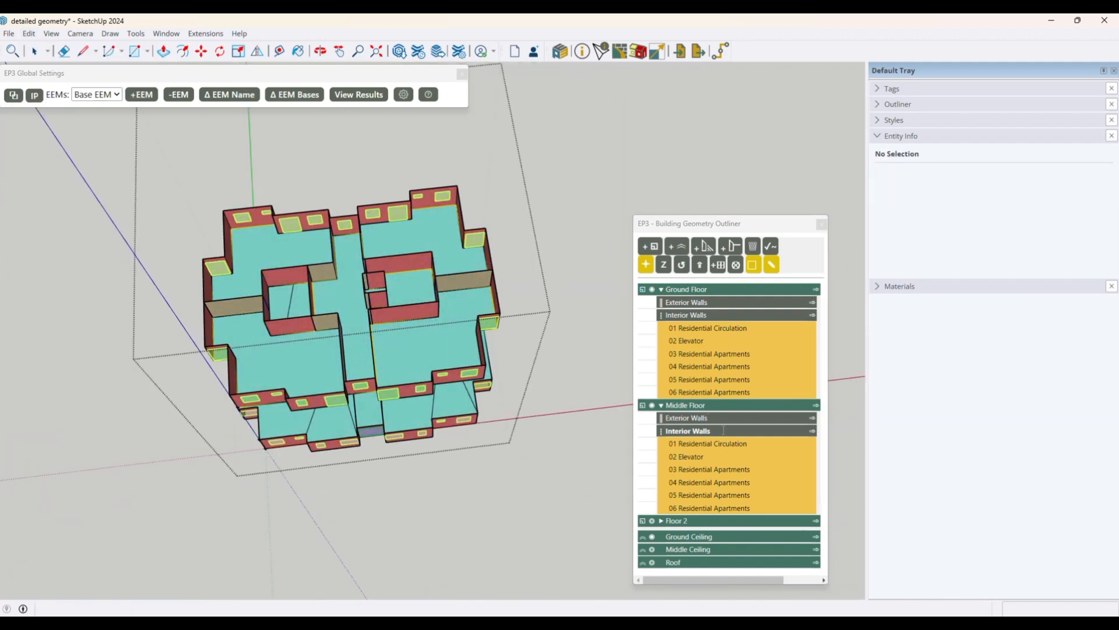
pyautogui.click(813, 419)
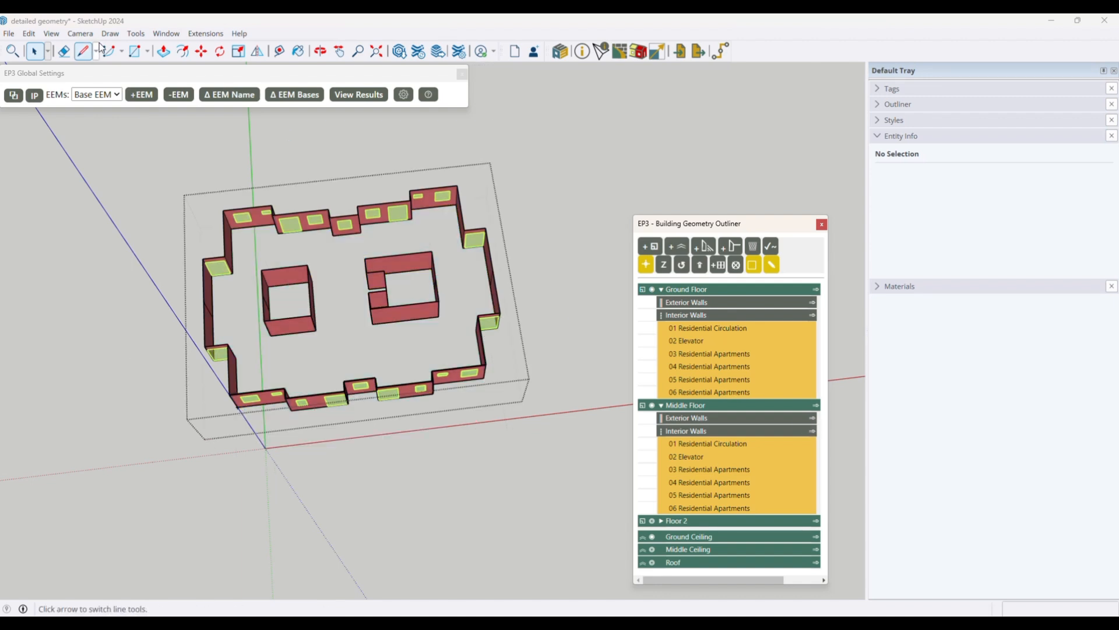
pyautogui.click(39, 36)
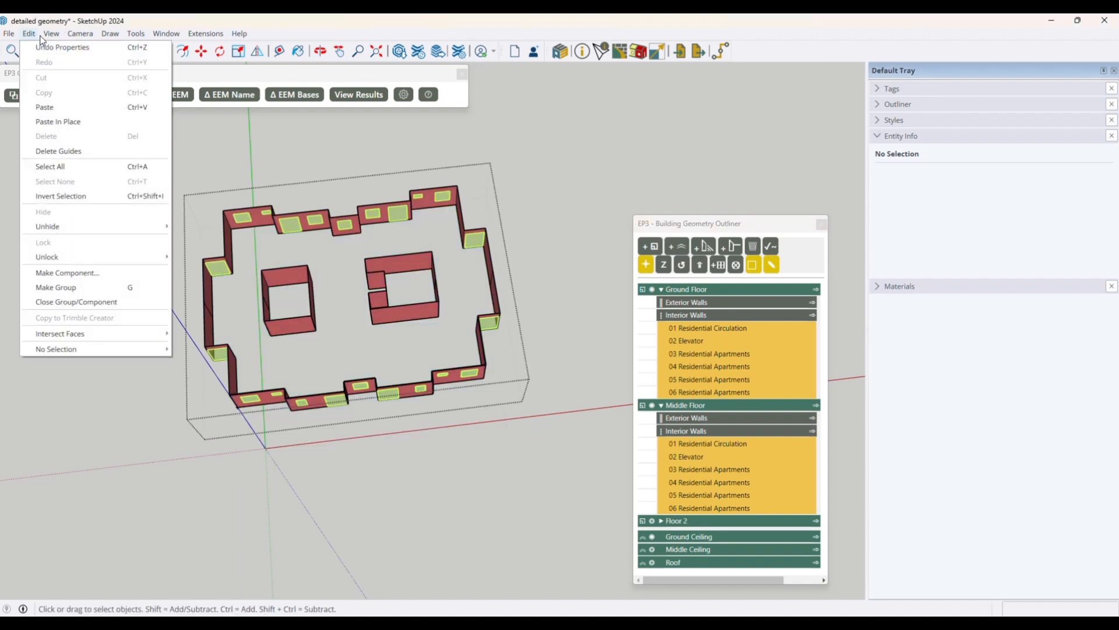
pyautogui.click(45, 107)
pyautogui.scroll(-4, 438, 225)
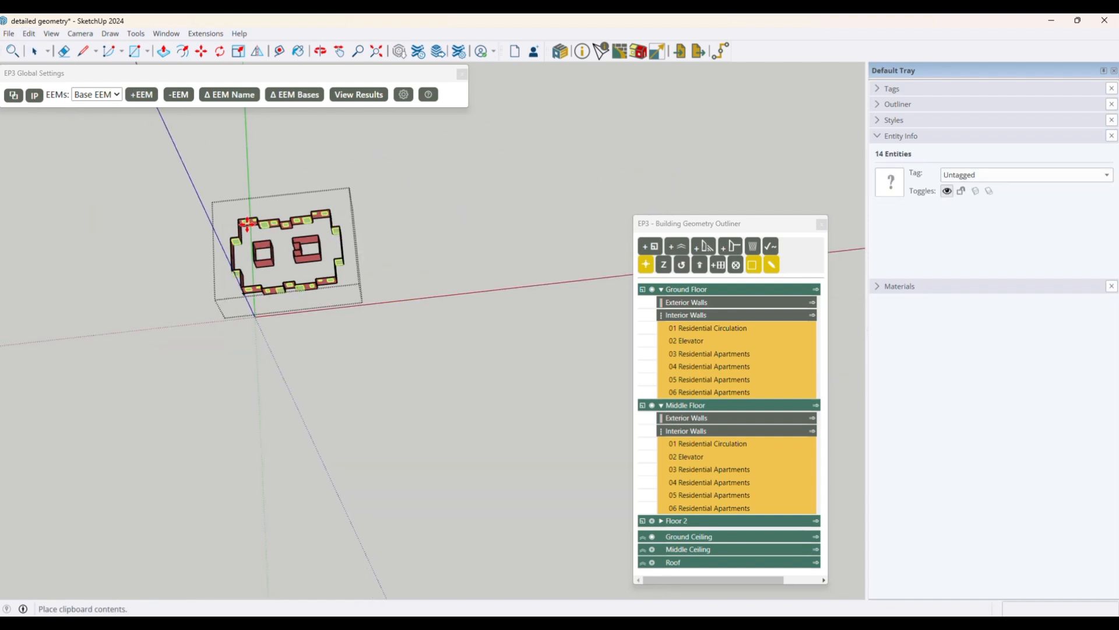
pyautogui.click(426, 239)
# - Move the pasted windows by the top of their corner edge onto the matching corner of the Middle Floor's larger light well
pyautogui.scroll(5, 426, 240)
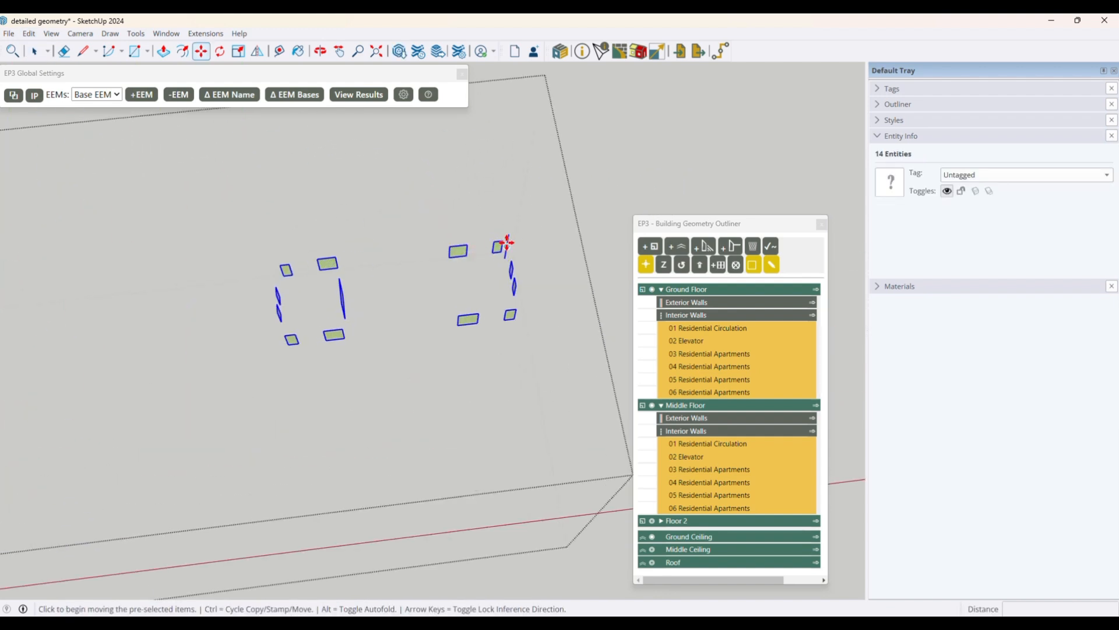
pyautogui.click(509, 235)
pyautogui.scroll(-6, 527, 303)
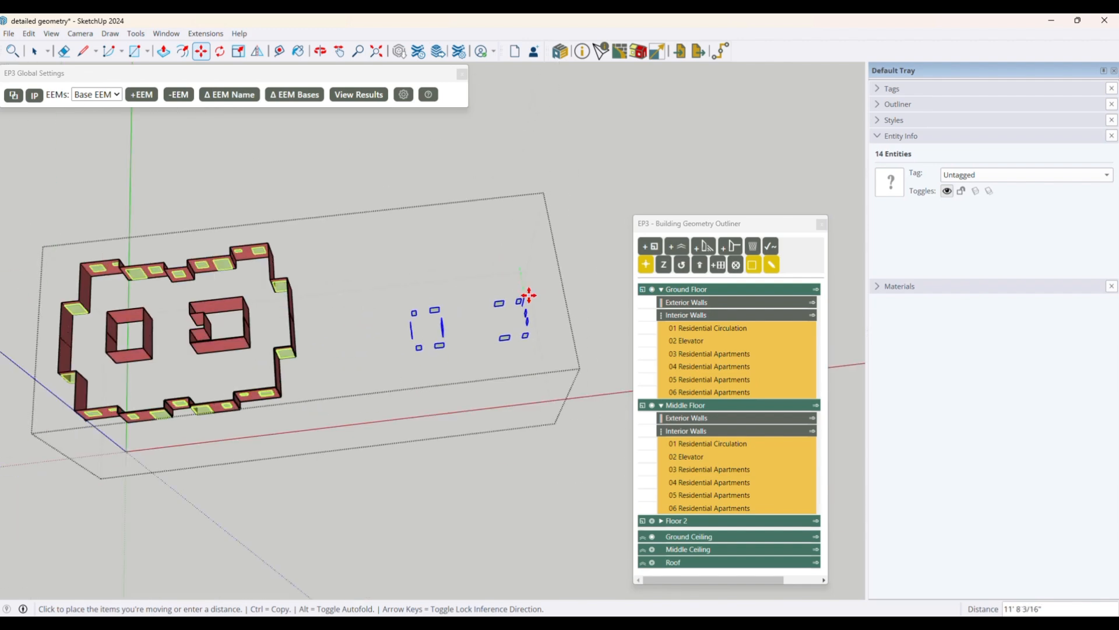
pyautogui.scroll(6, 327, 306)
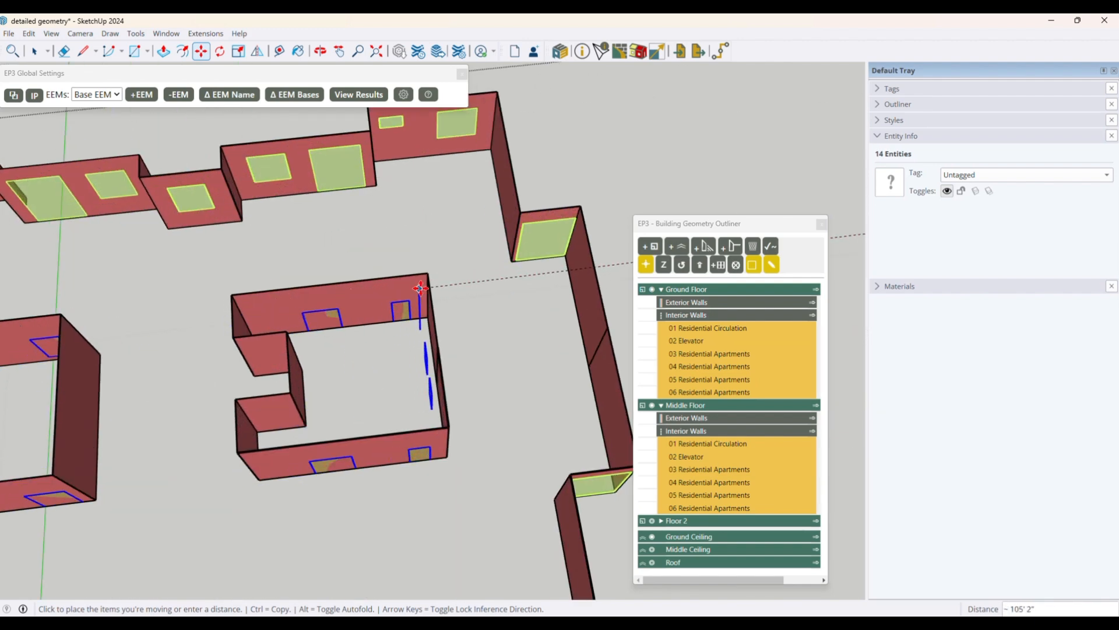
pyautogui.click(429, 272)
pyautogui.scroll(-8, 452, 297)
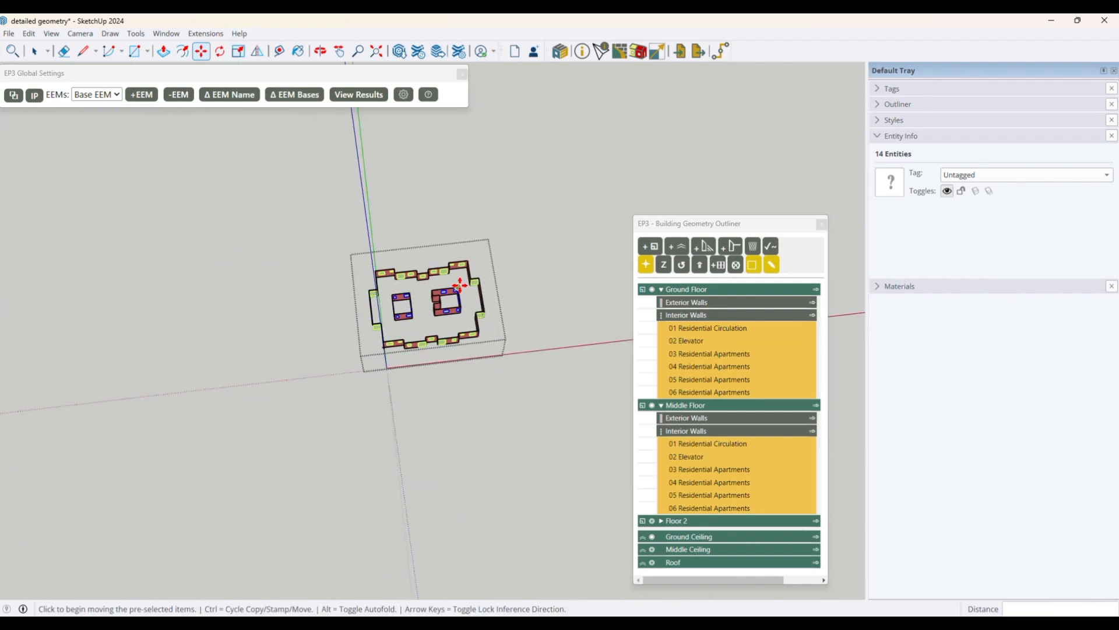
pyautogui.press('space')
pyautogui.scroll(3, 461, 331)
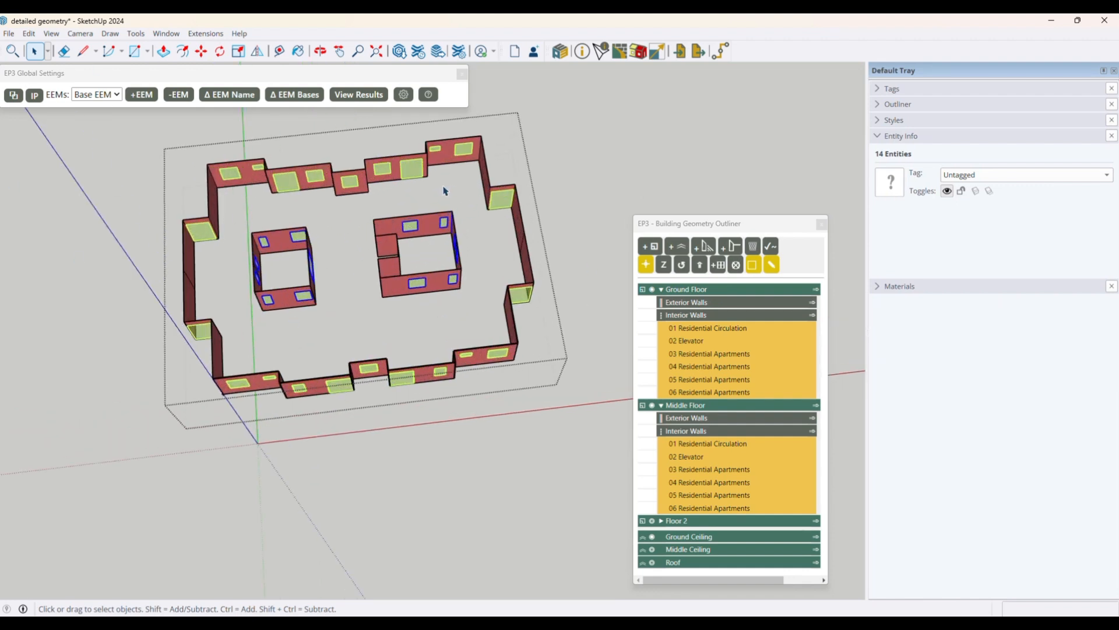
# - Select all of the Middle Floor's exterior walls and reduce the selection to components only
pyautogui.scroll(-5, 445, 189)
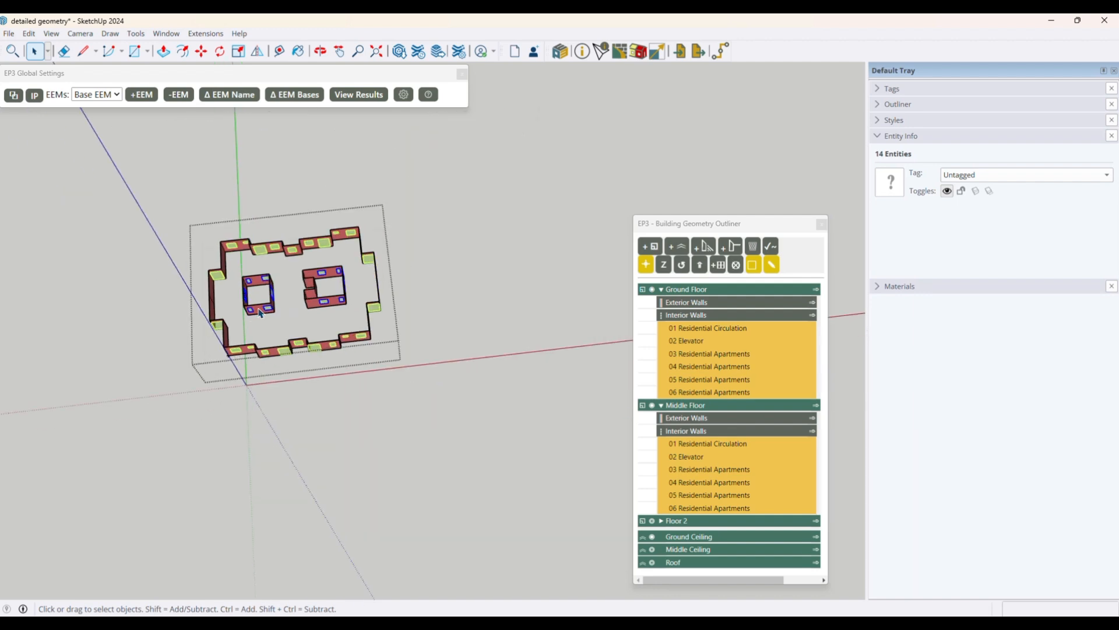
pyautogui.moveTo(147, 206); pyautogui.dragTo(423, 394)
pyautogui.scroll(6, 292, 373)
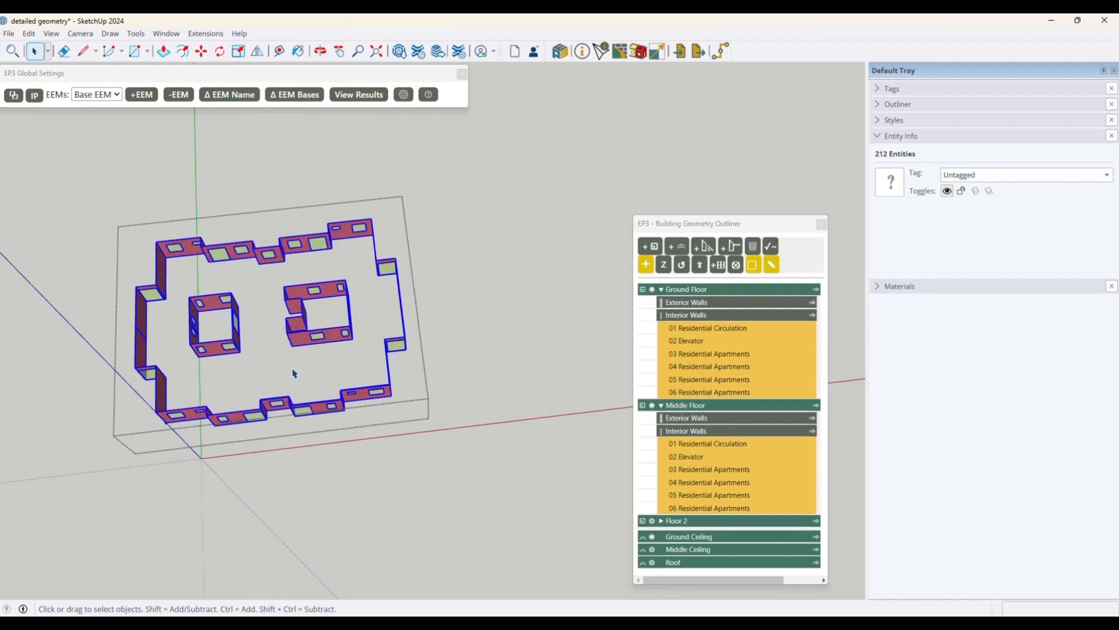
pyautogui.rightClick(359, 306)
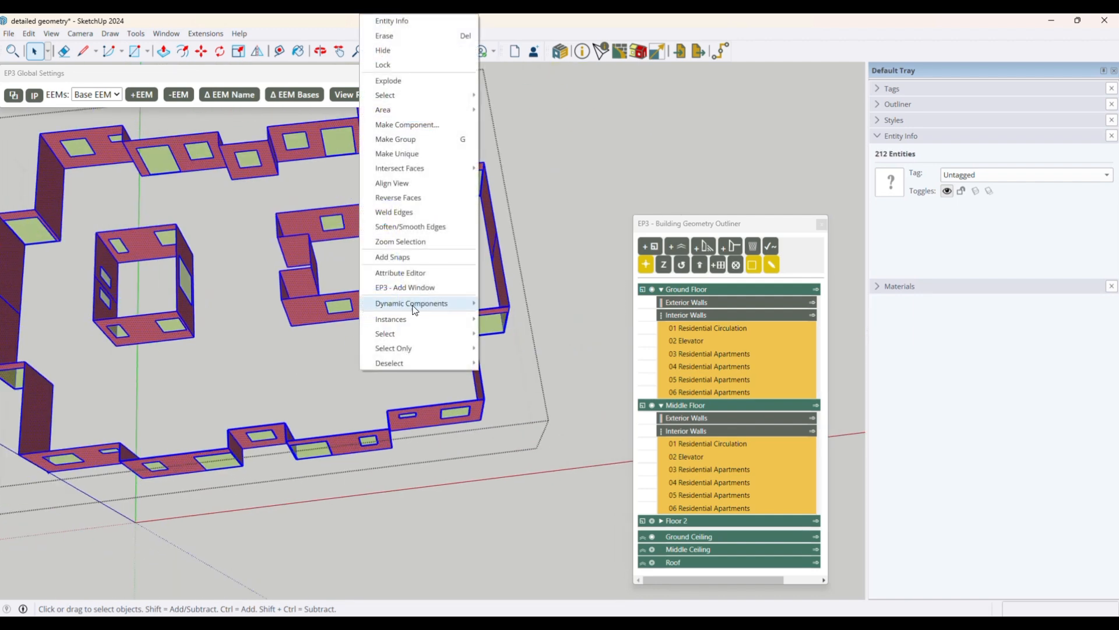
pyautogui.moveTo(428, 350)
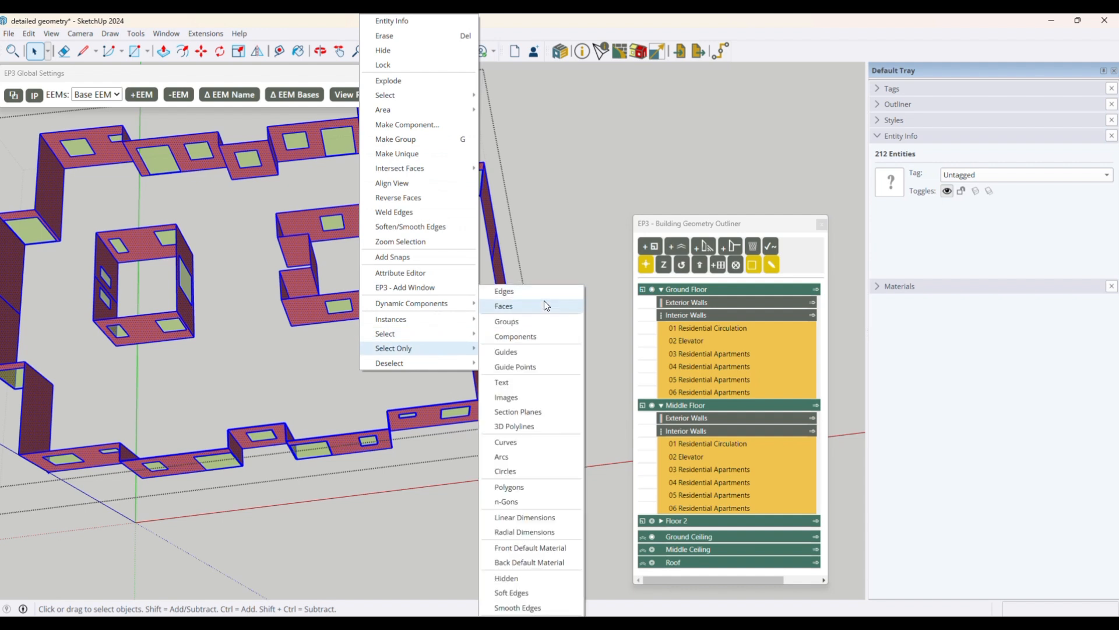
pyautogui.click(515, 336)
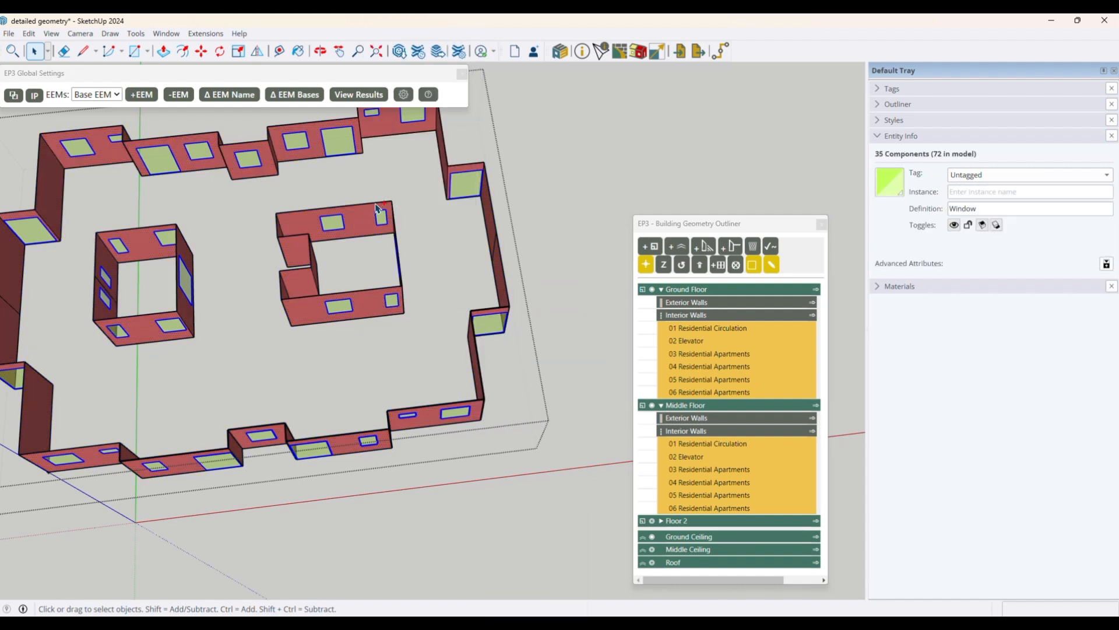
# - Add the larger light well's upper wall edge to the selection, copy it with the windows, and leave the Middle Floor walls
pyautogui.keyDown('ctrl'); pyautogui.click(394, 214); pyautogui.keyUp('ctrl')
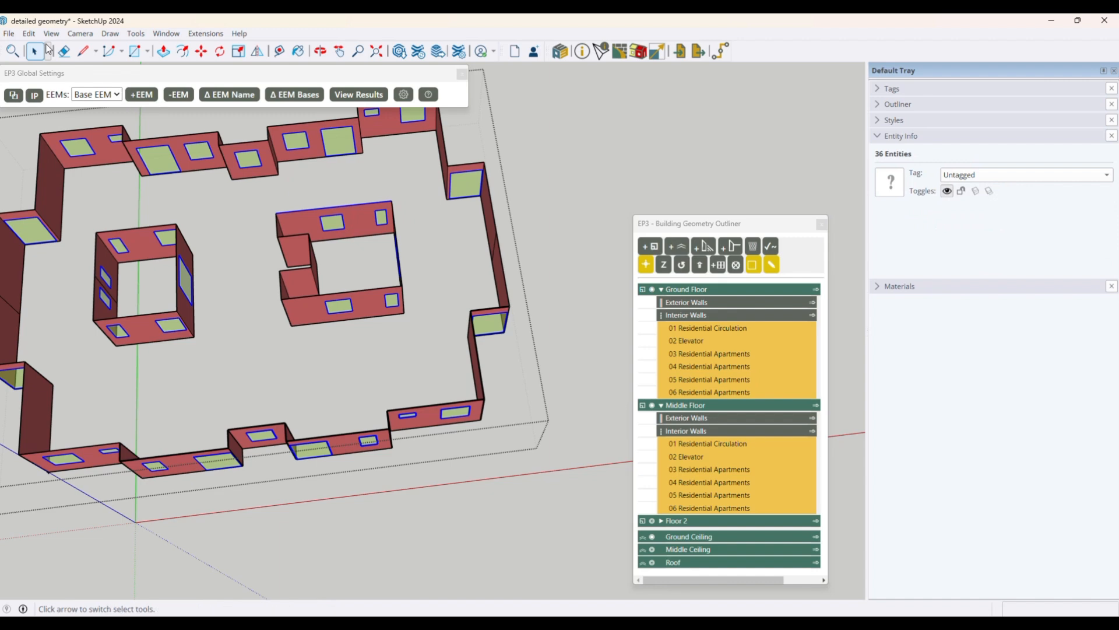
pyautogui.click(30, 34)
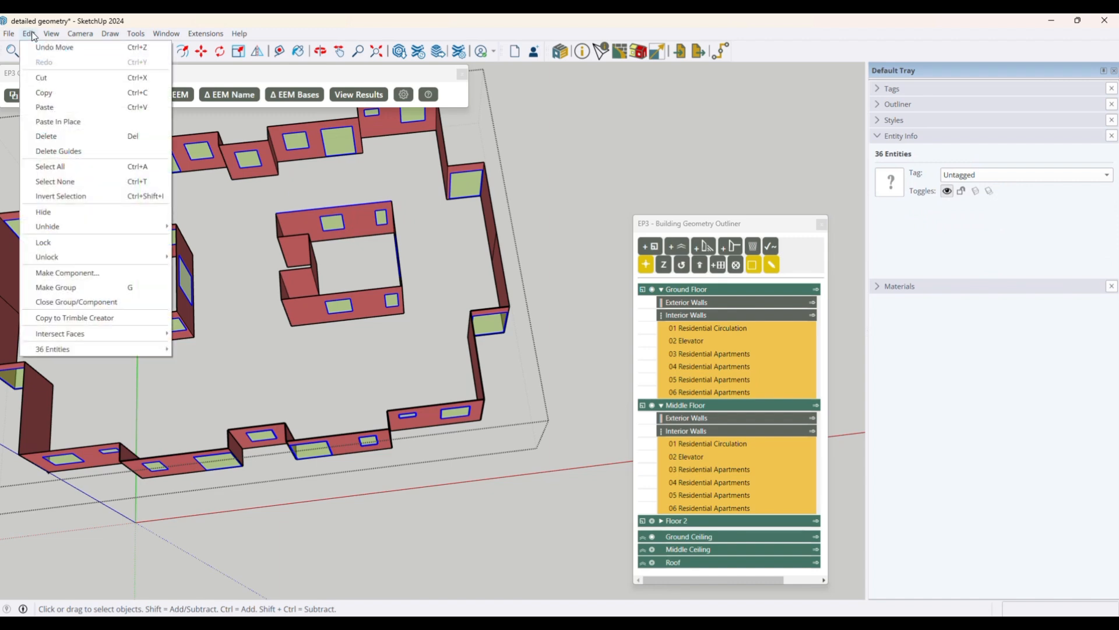
pyautogui.click(44, 93)
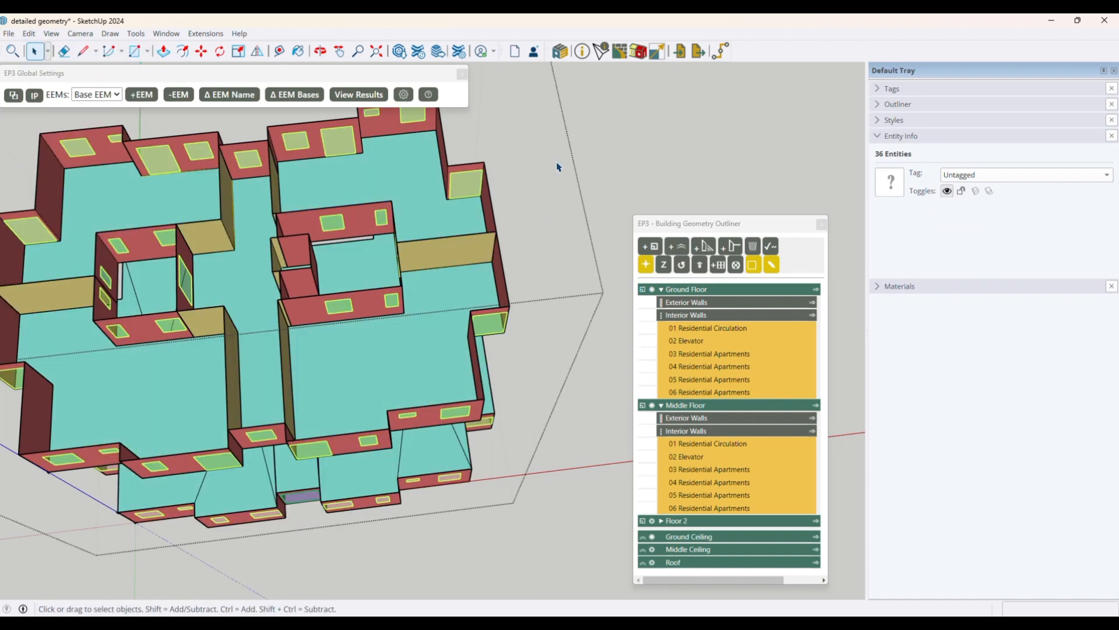
pyautogui.click(555, 167)
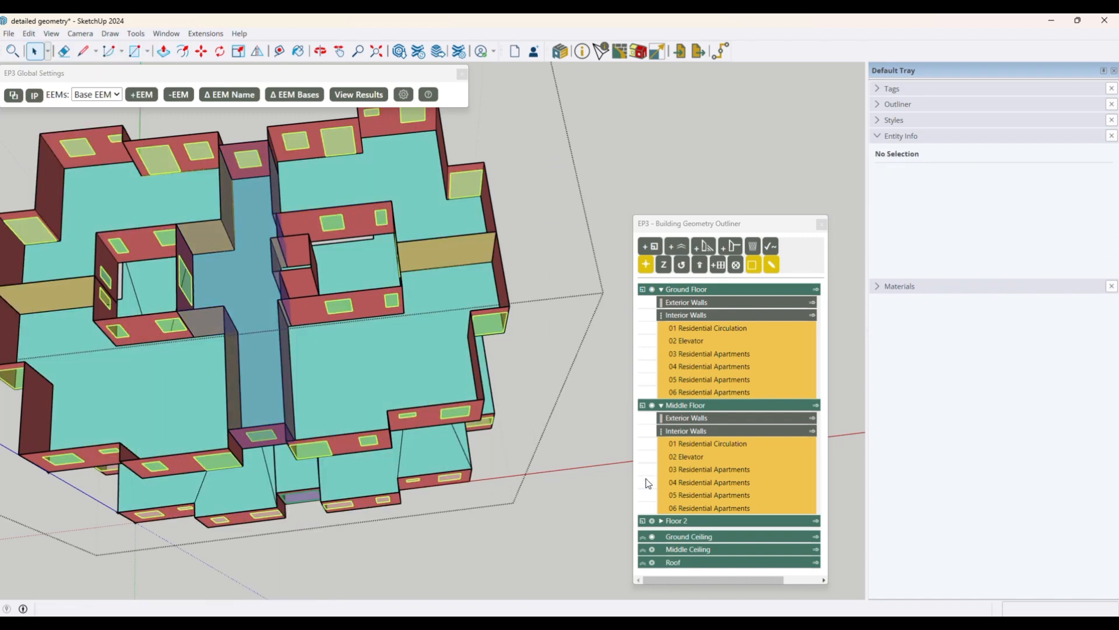
# - Show Floor 2, expand its contents, and rename it Top Floor
pyautogui.click(652, 530)
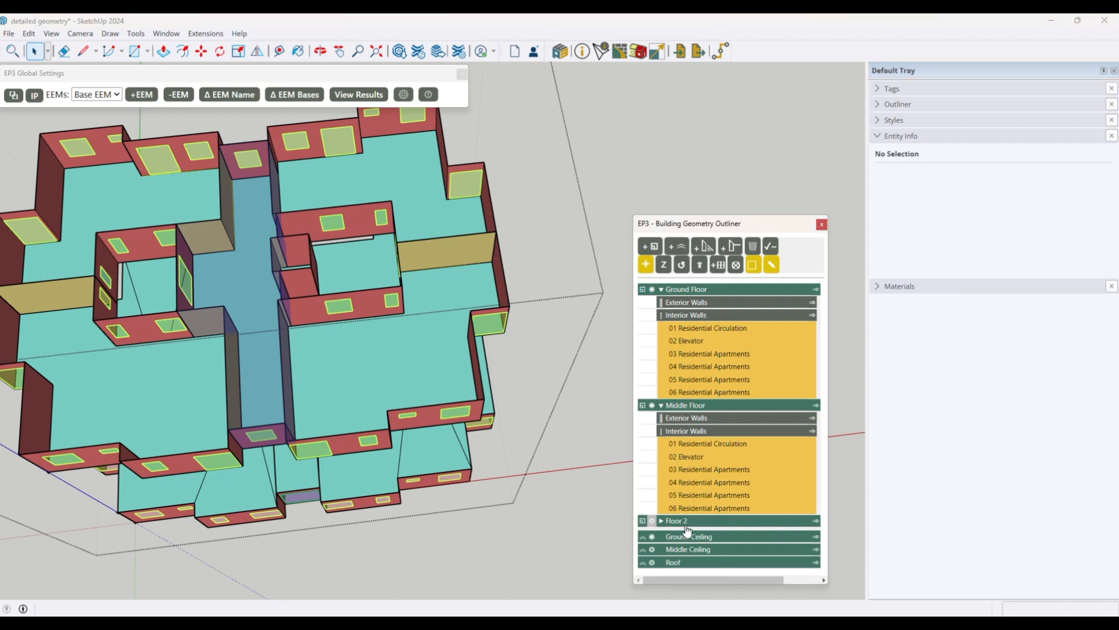
pyautogui.click(661, 525)
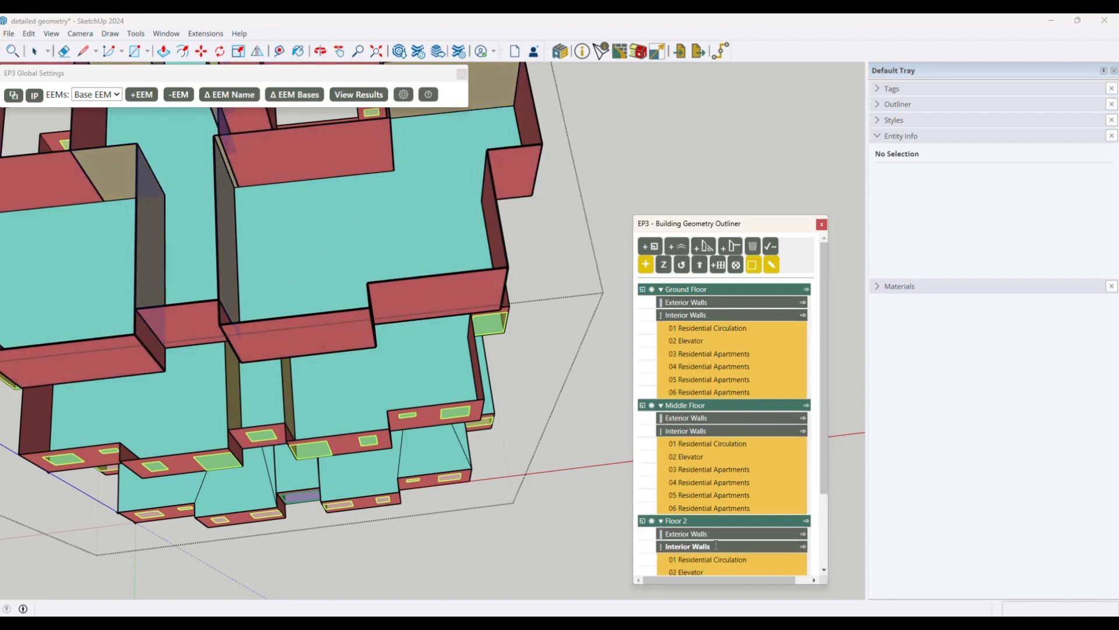
pyautogui.scroll(-3, 697, 427)
pyautogui.doubleClick(697, 426)
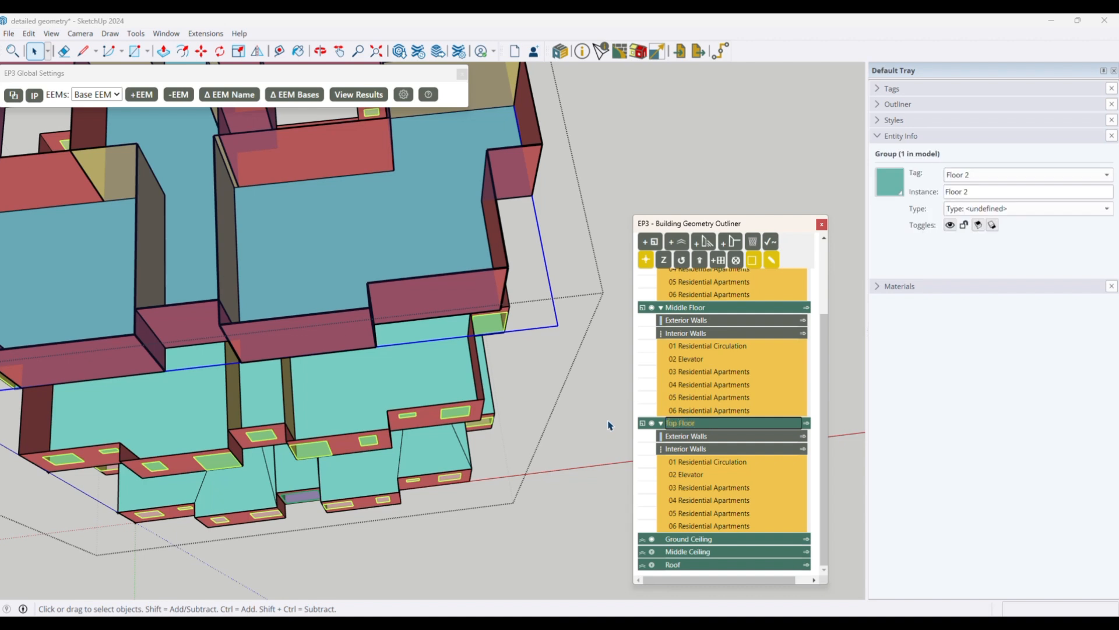
# - Open the Top Floor's Exterior Walls for editing and paste the copied window set beside the building
pyautogui.click(805, 440)
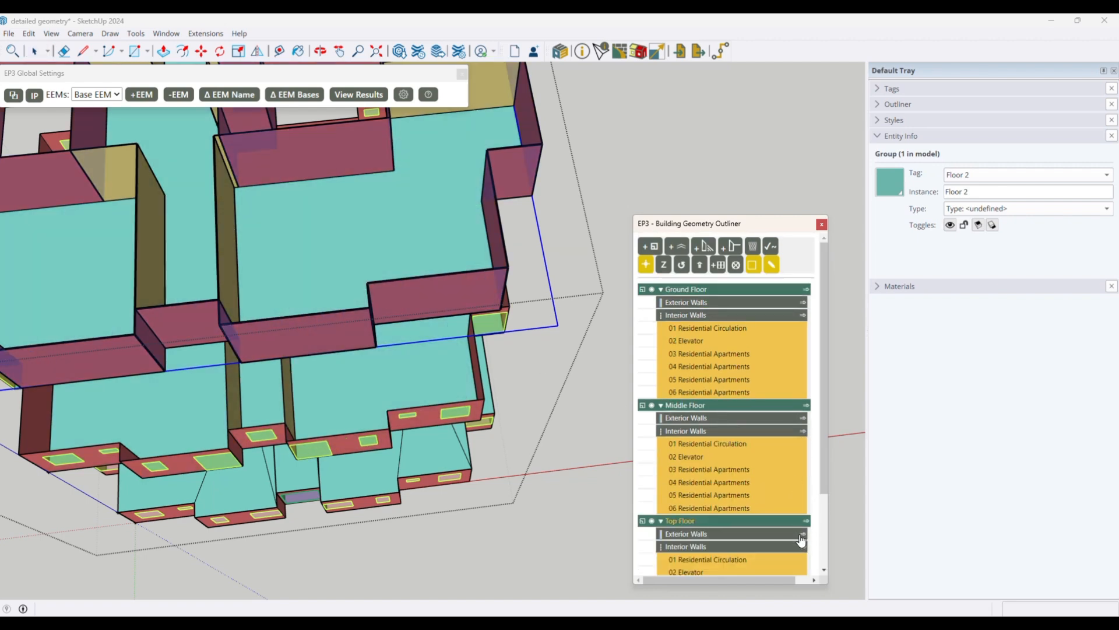
pyautogui.click(802, 535)
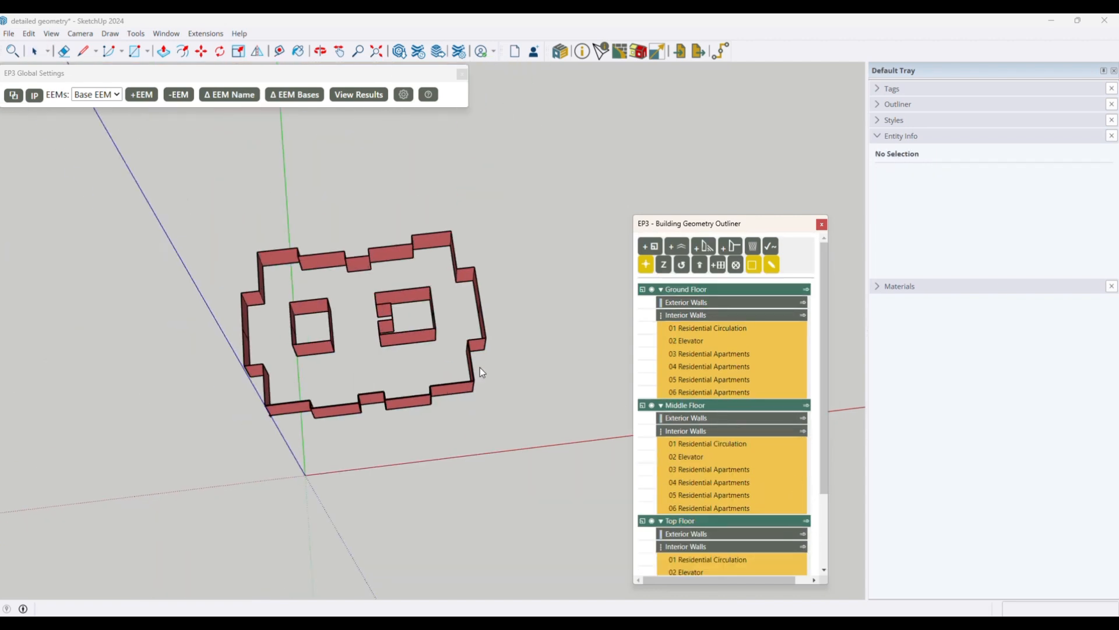
pyautogui.click(31, 35)
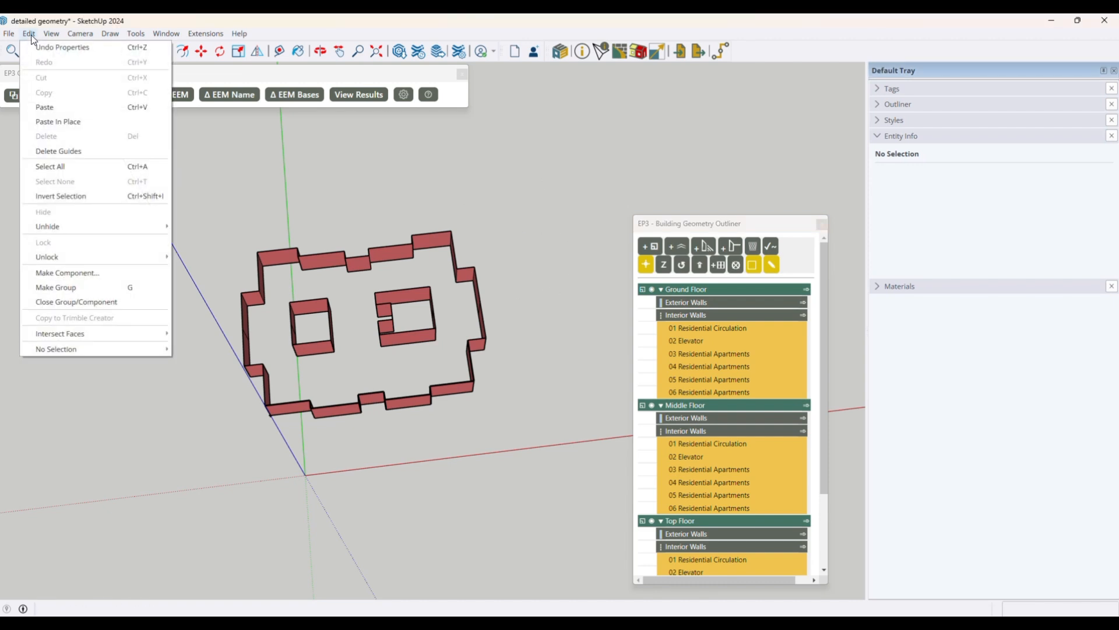
pyautogui.click(42, 107)
pyautogui.click(528, 253)
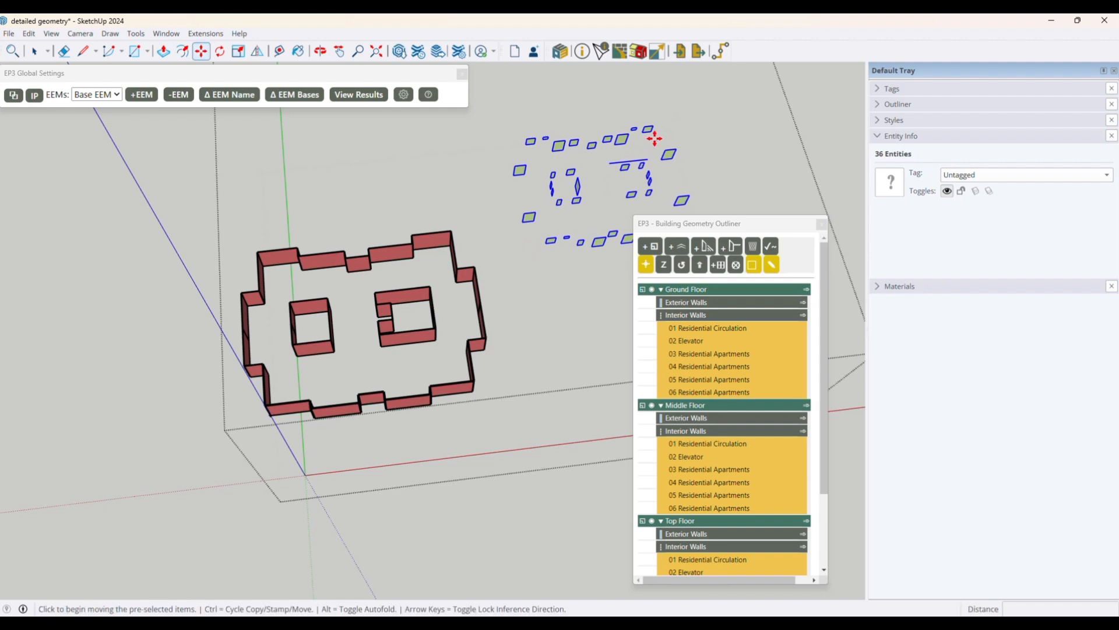
# - Move the pasted window set by its edge endpoint onto the Top Floor's larger light well corner and finish editing the walls
pyautogui.press('m')
pyautogui.click(647, 159)
pyautogui.scroll(6, 442, 253)
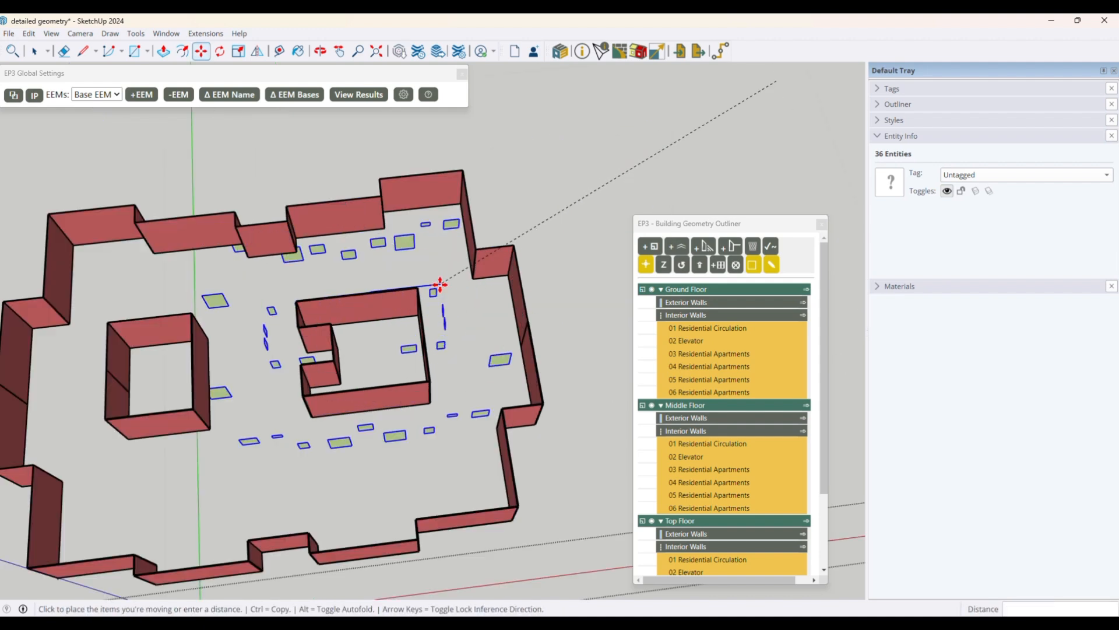
pyautogui.click(400, 288)
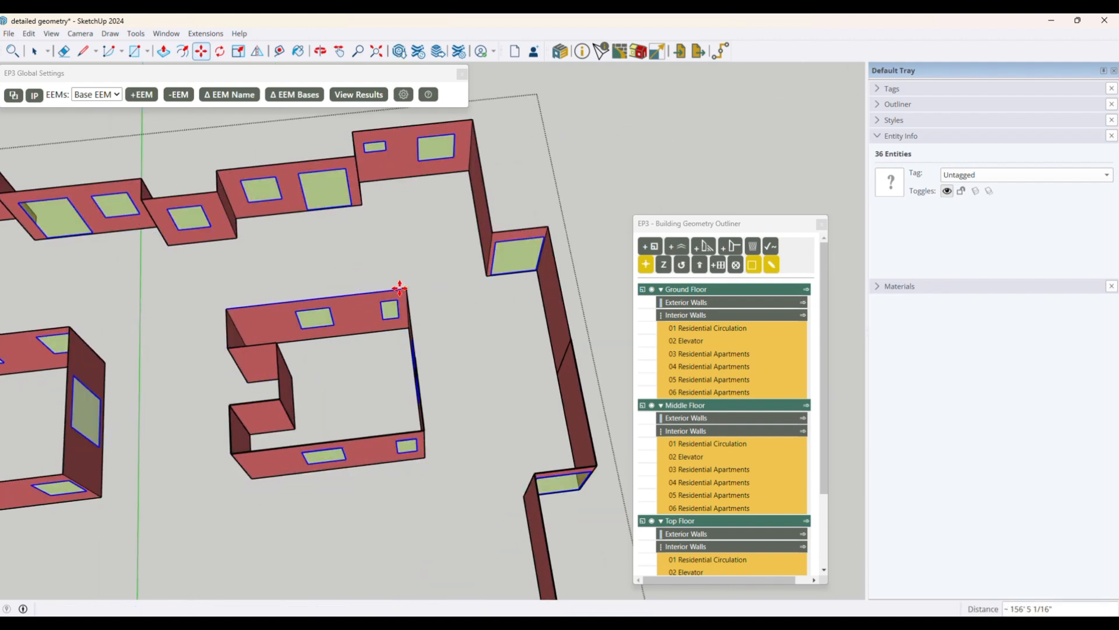
pyautogui.scroll(-8, 467, 267)
pyautogui.press('space')
pyautogui.click(590, 382)
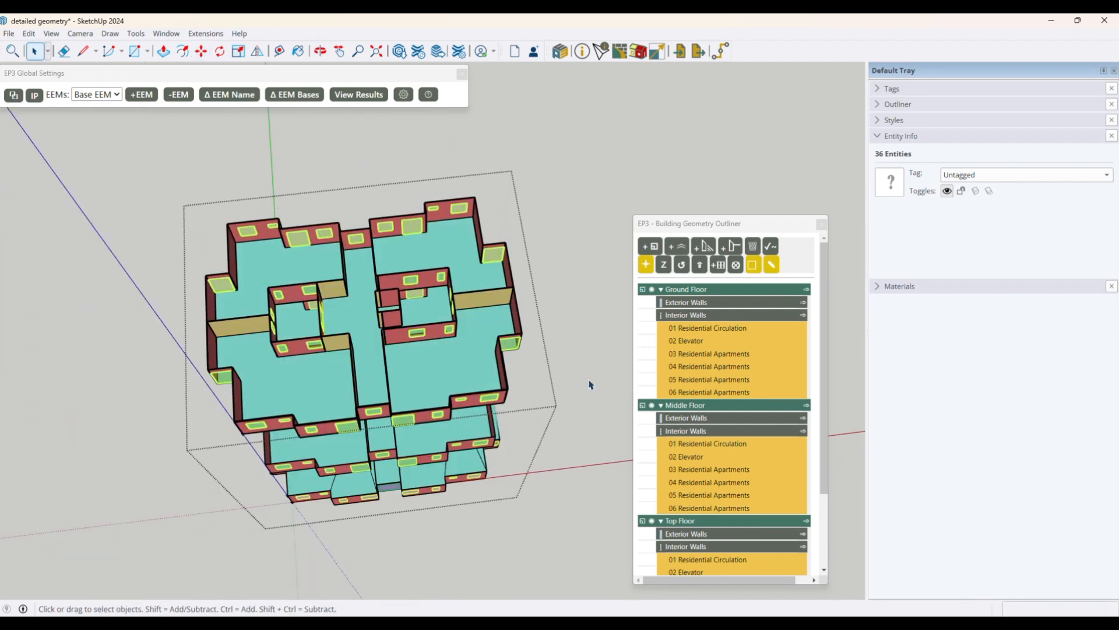
pyautogui.click(570, 418)
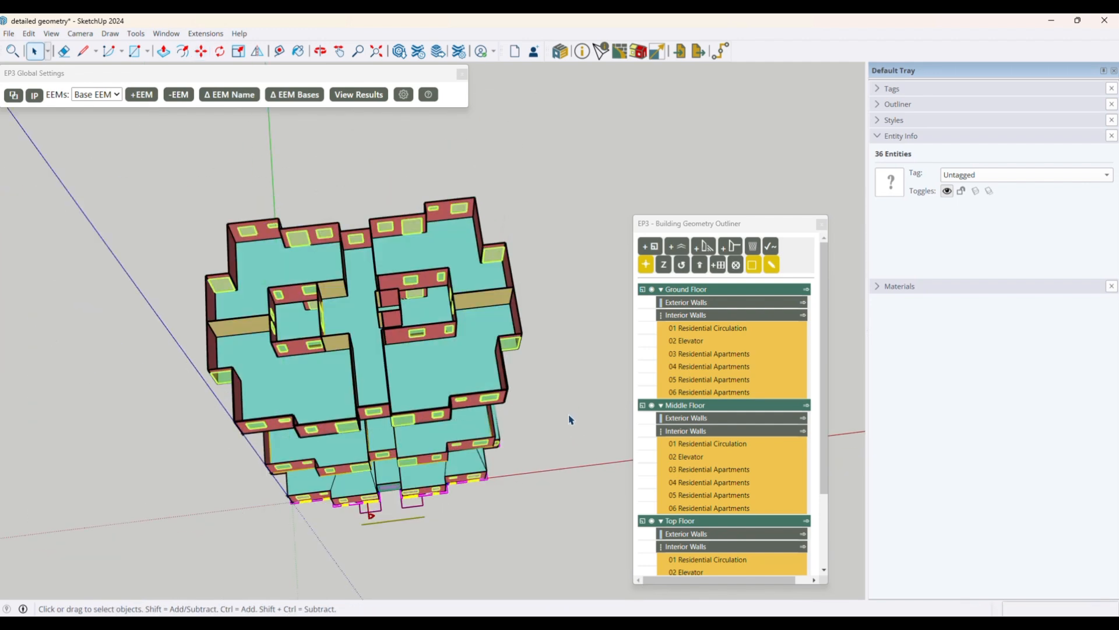
# - Collapse the Ground Floor, Middle Floor and Top Floor entries in the Building Geometry Outliner
pyautogui.click(657, 294)
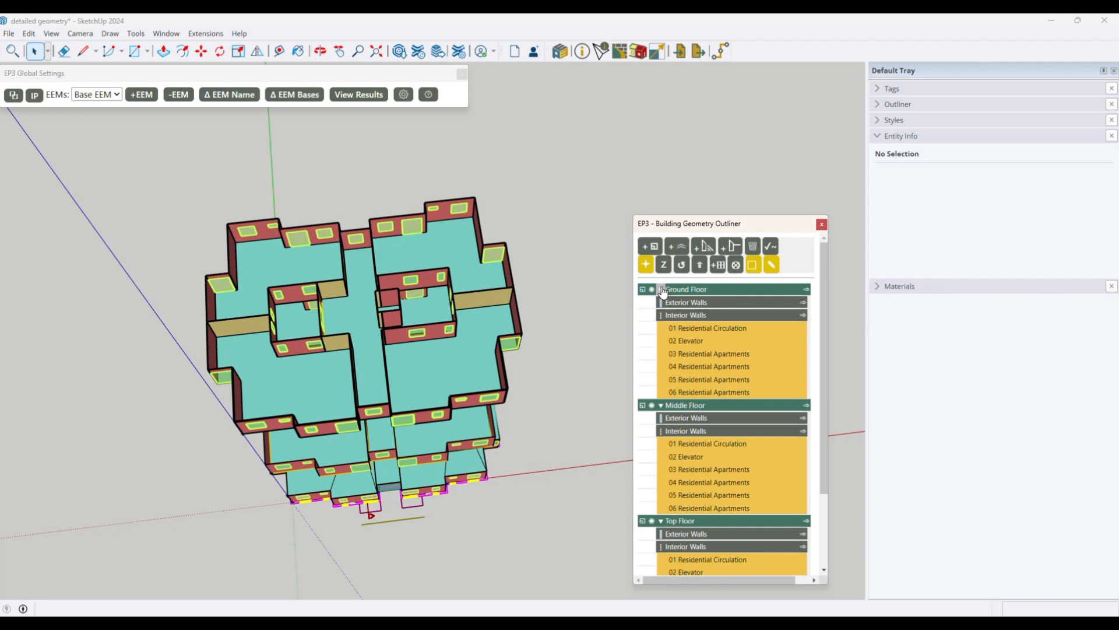
pyautogui.click(661, 289)
pyautogui.click(661, 305)
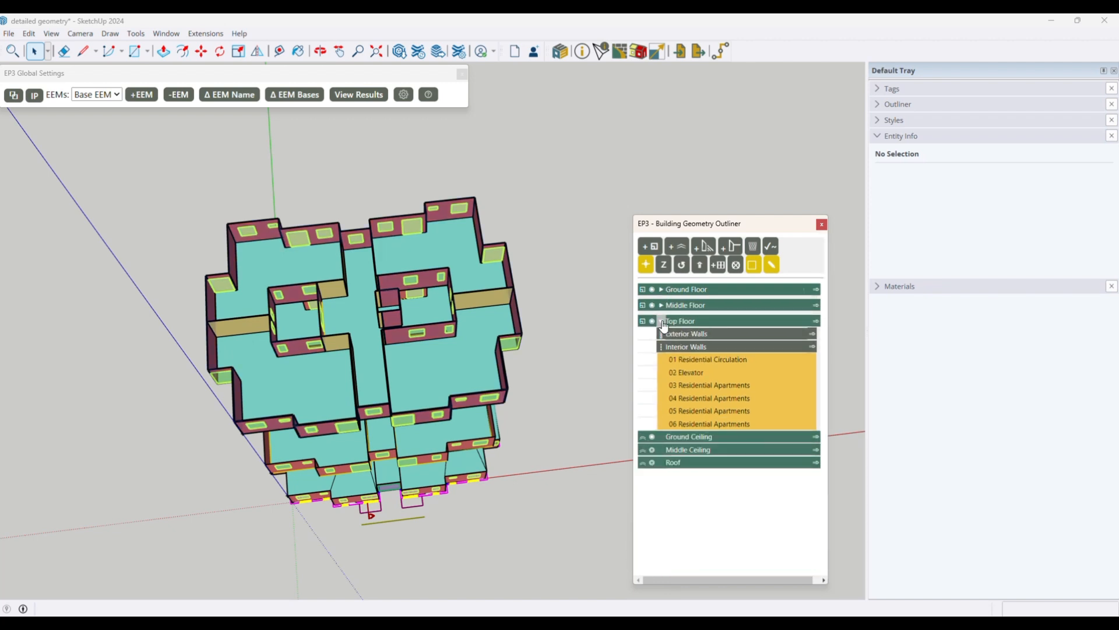
pyautogui.click(661, 320)
# - Show the Middle Ceiling and the Roof, and save the model
pyautogui.click(652, 350)
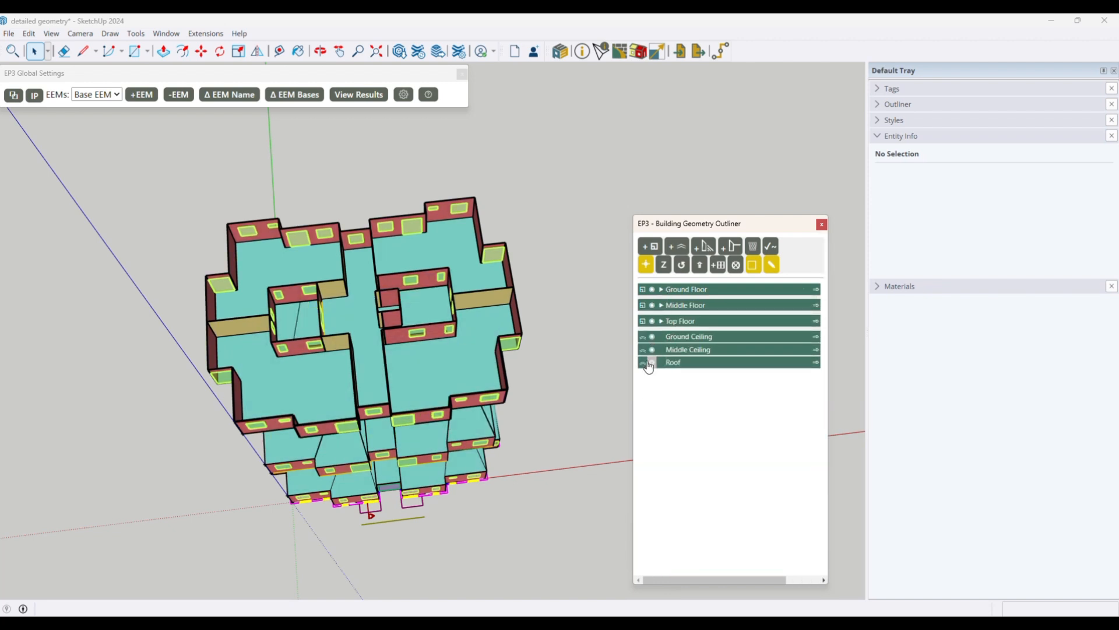
pyautogui.click(651, 362)
pyautogui.click(535, 429)
pyautogui.moveTo(478, 461); pyautogui.dragTo(513, 385, button='middle')
pyautogui.hotkey('ctrl', 's')
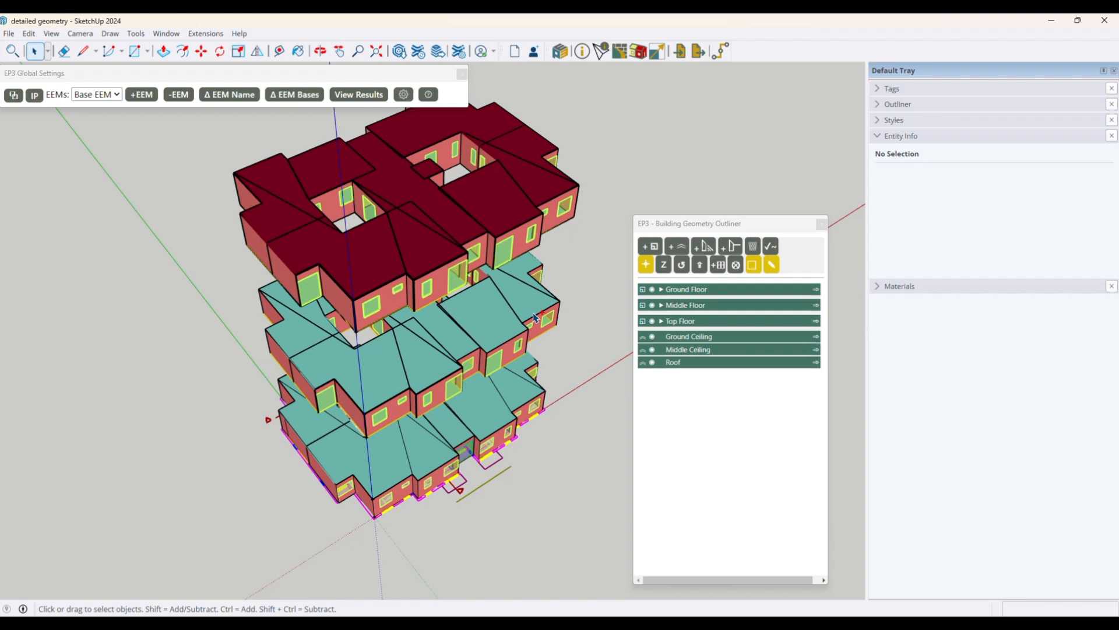
# - Open the EP3 object information for the Middle Floor and enter its Floor Multiplier
pyautogui.scroll(-3, 252, 391)
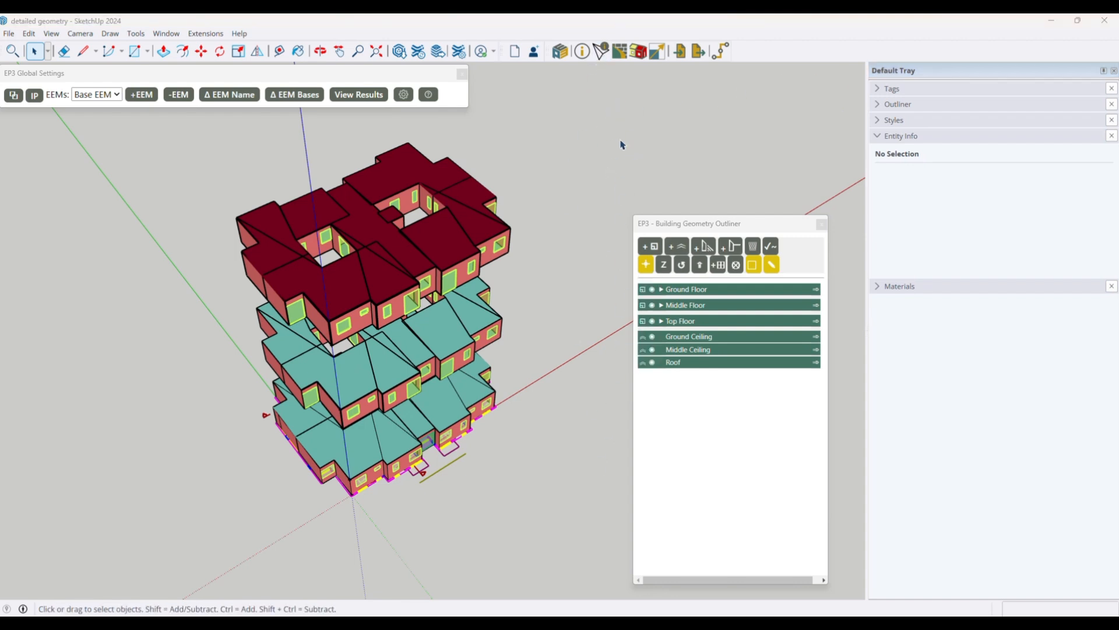
pyautogui.click(606, 60)
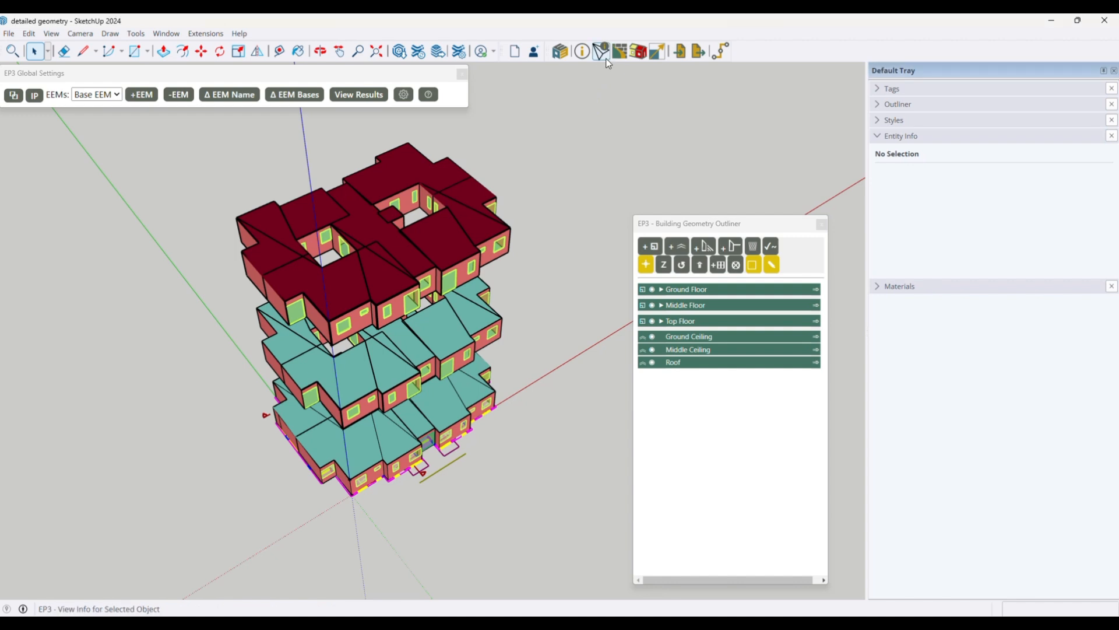
pyautogui.moveTo(508, 204); pyautogui.dragTo(311, 261)
pyautogui.click(697, 305)
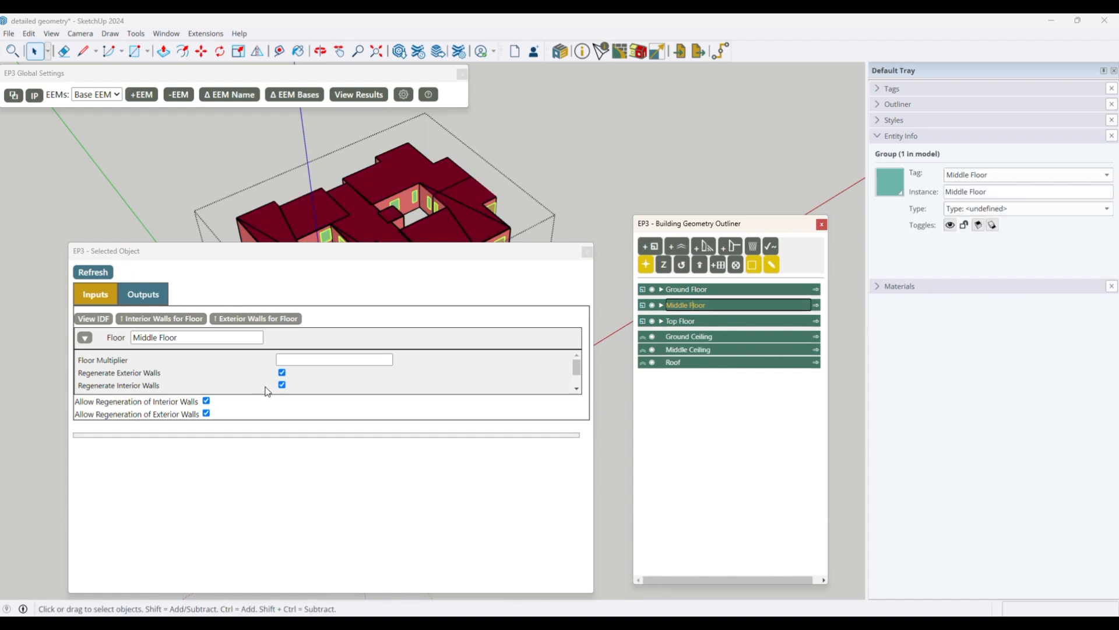
pyautogui.click(334, 359)
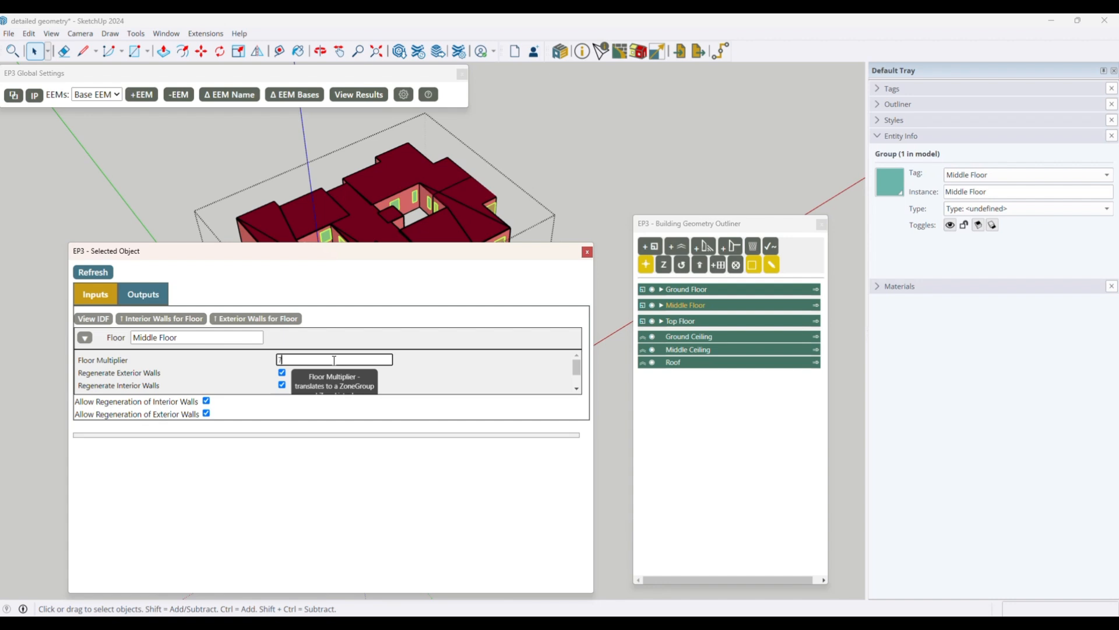
pyautogui.press('Tab')
pyautogui.click(586, 252)
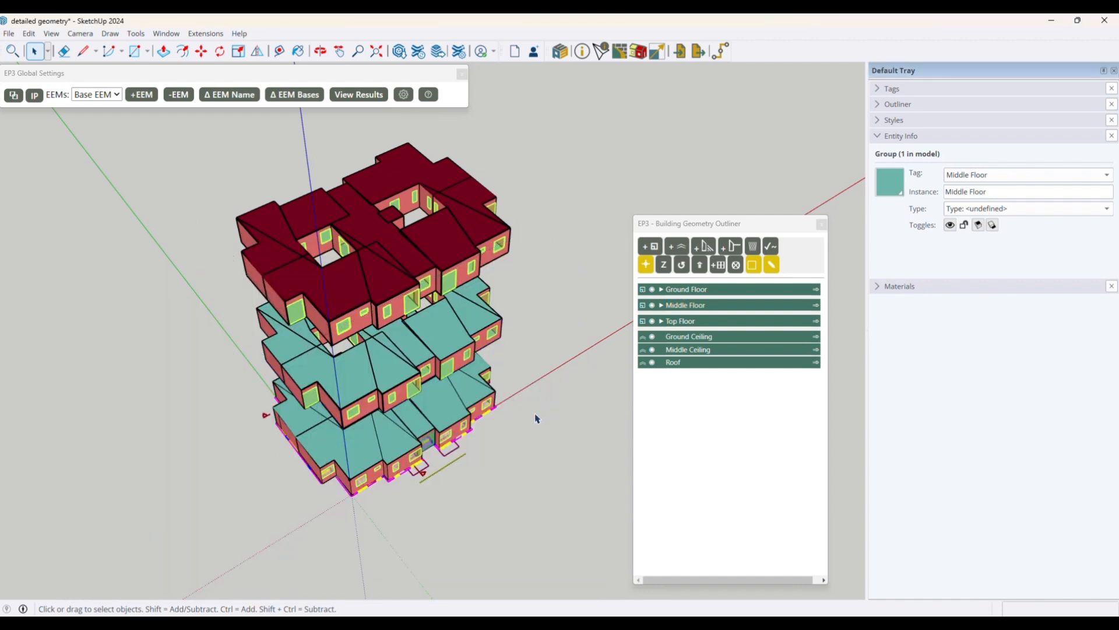
# - Clear the Middle Floor selection and save the model with the floor multiplier
pyautogui.click(512, 440)
pyautogui.moveTo(404, 482); pyautogui.dragTo(578, 344, button='middle')
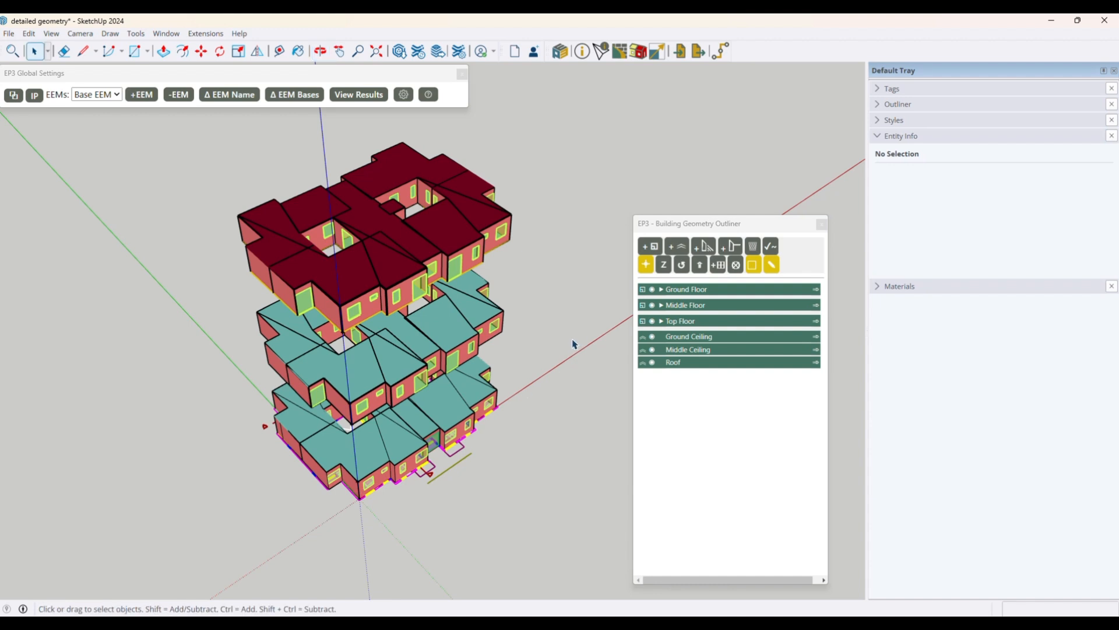
pyautogui.hotkey('ctrl', 's')
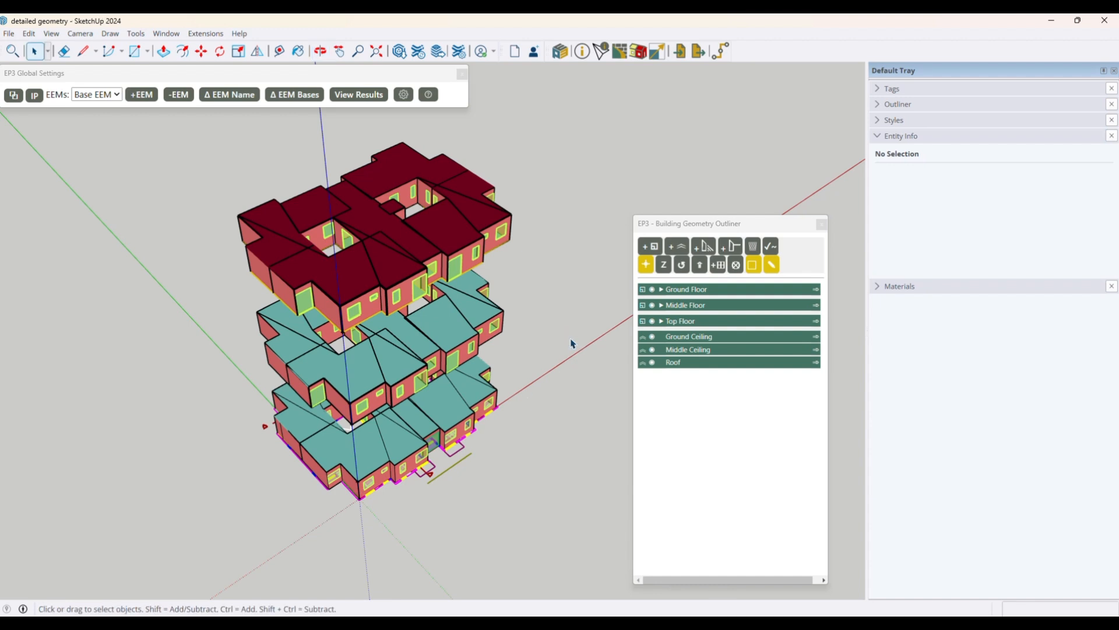